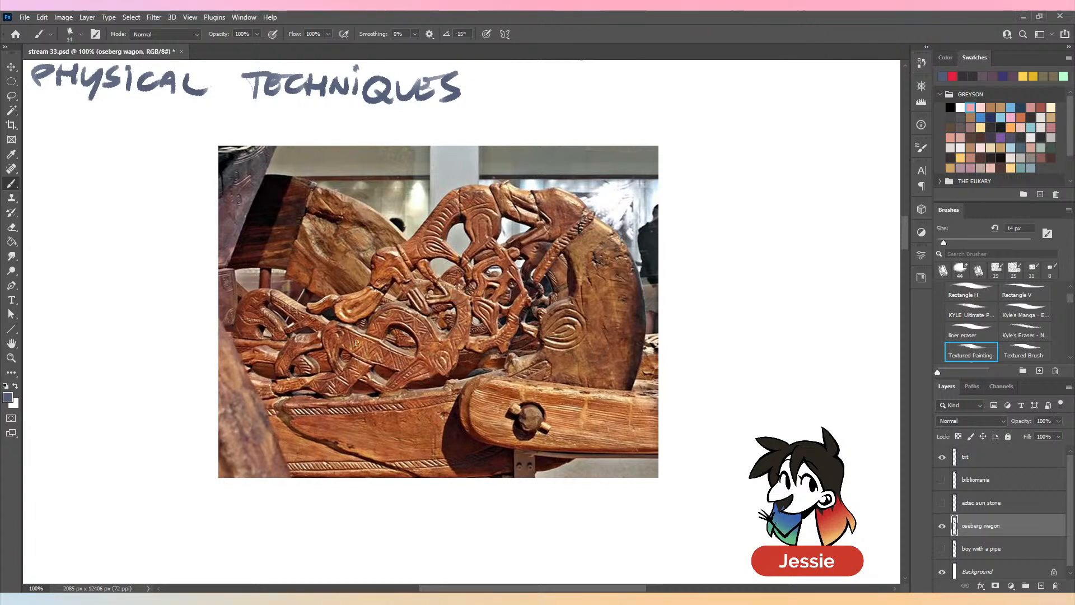
# - Trace the zigzag pattern on the carved wagon photo with the brush and undo the strokes
pyautogui.moveTo(346, 337)
pyautogui.mouseDown()
pyautogui.moveTo(370, 358)
pyautogui.moveTo(395, 361)
pyautogui.mouseUp()
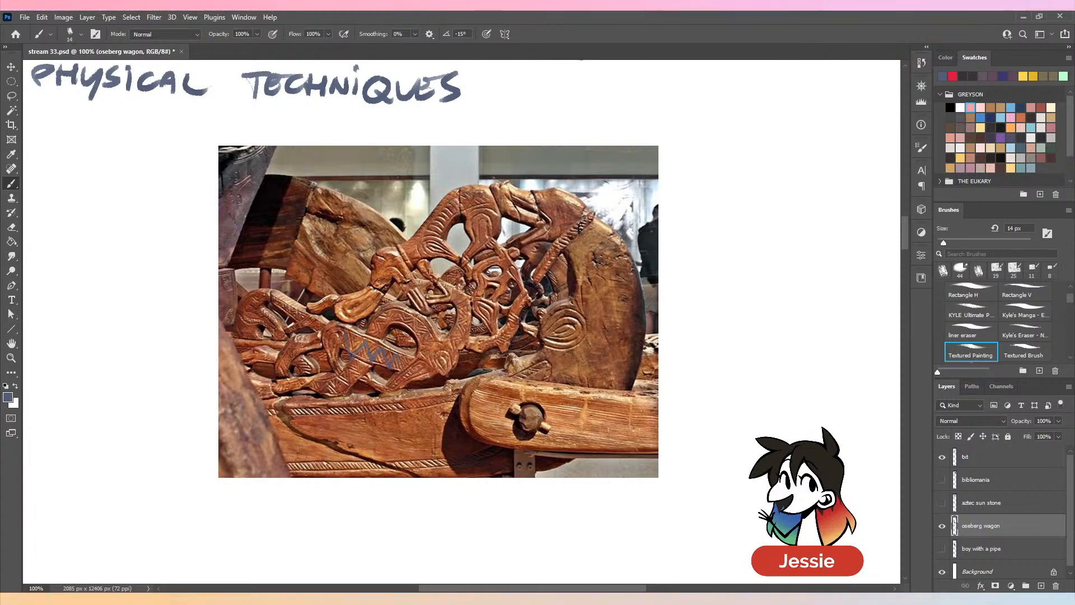
pyautogui.hotkey('ctrl', 'z')
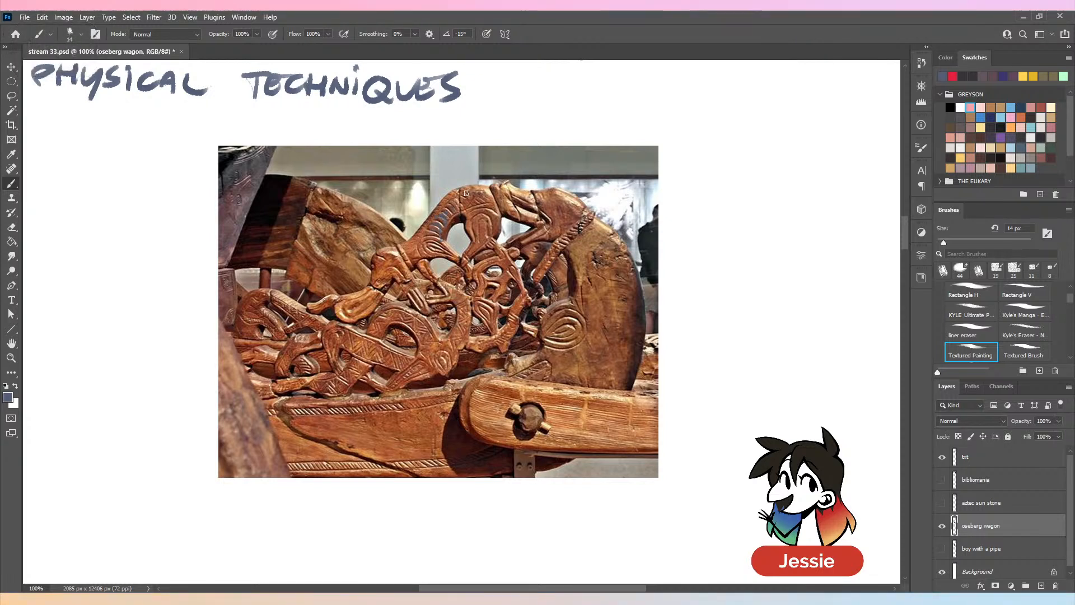
pyautogui.hotkey('ctrl', 'z')
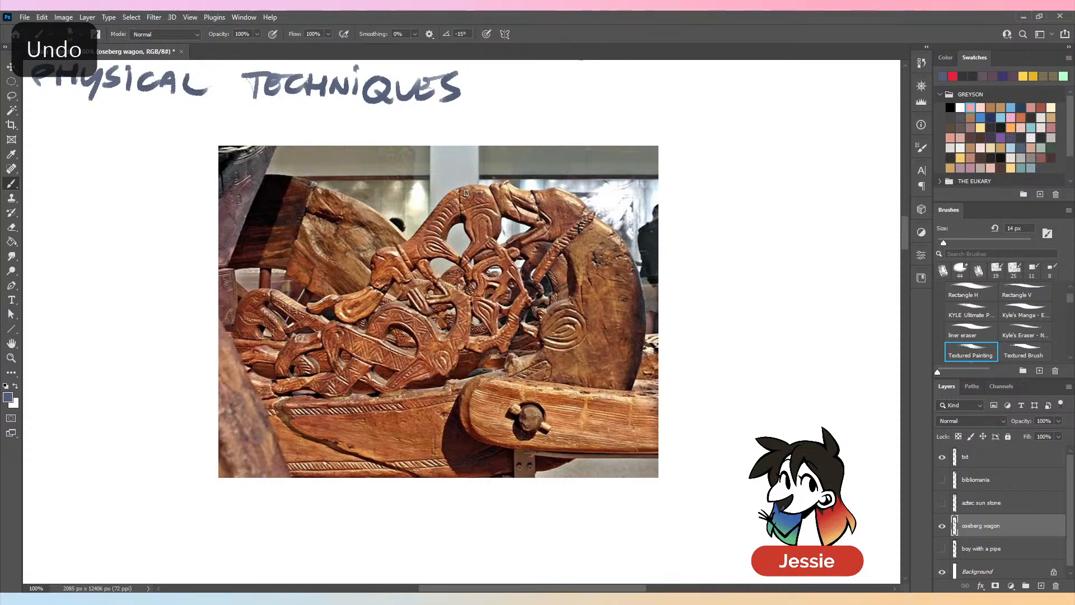
# - Hide the oseberg wagon layer and save the document
pyautogui.hotkey('ctrl', '-')
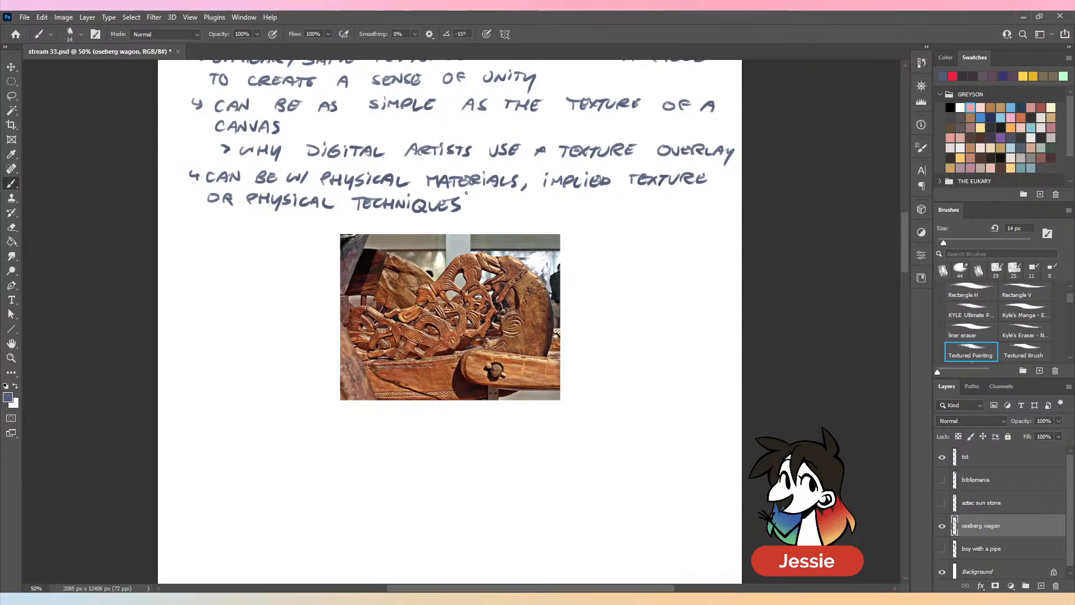
pyautogui.click(942, 525)
pyautogui.moveTo(907, 258); pyautogui.dragTo(908, 249)
pyautogui.hotkey('ctrl', 's')
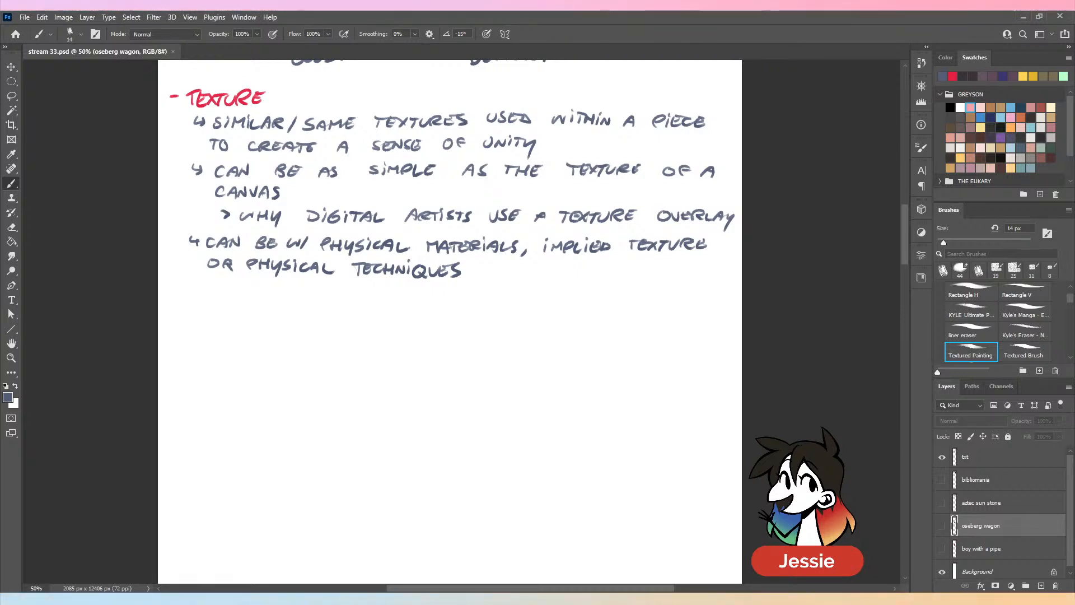
pyautogui.click(767, 327)
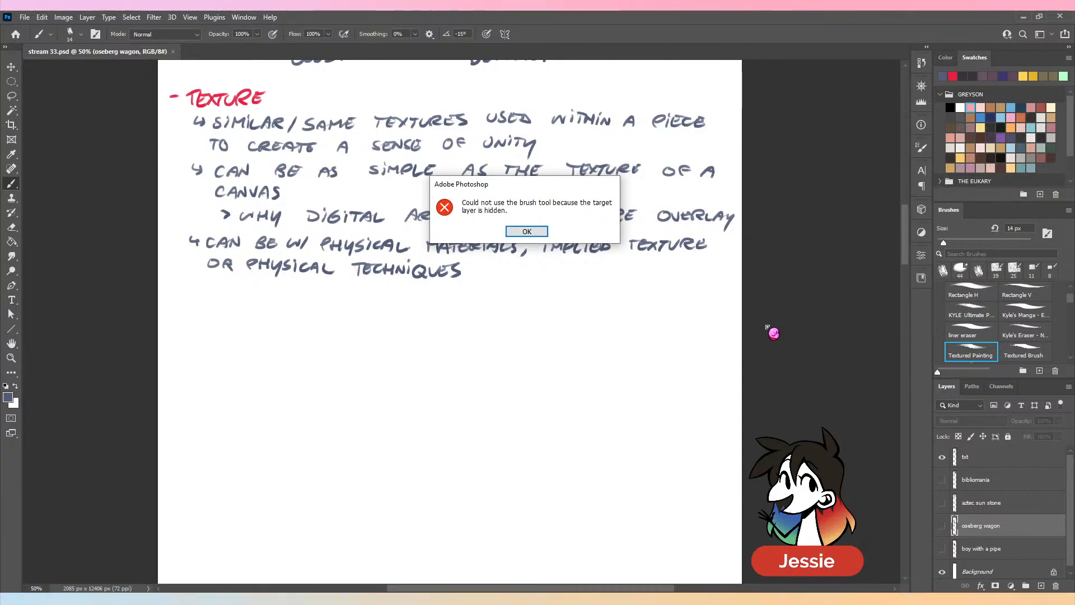
pyautogui.click(526, 231)
# - On the txt layer, handwrite the heading "- SHAPE/FORM" in red below the texture notes with a 12 px brush
pyautogui.click(1041, 456)
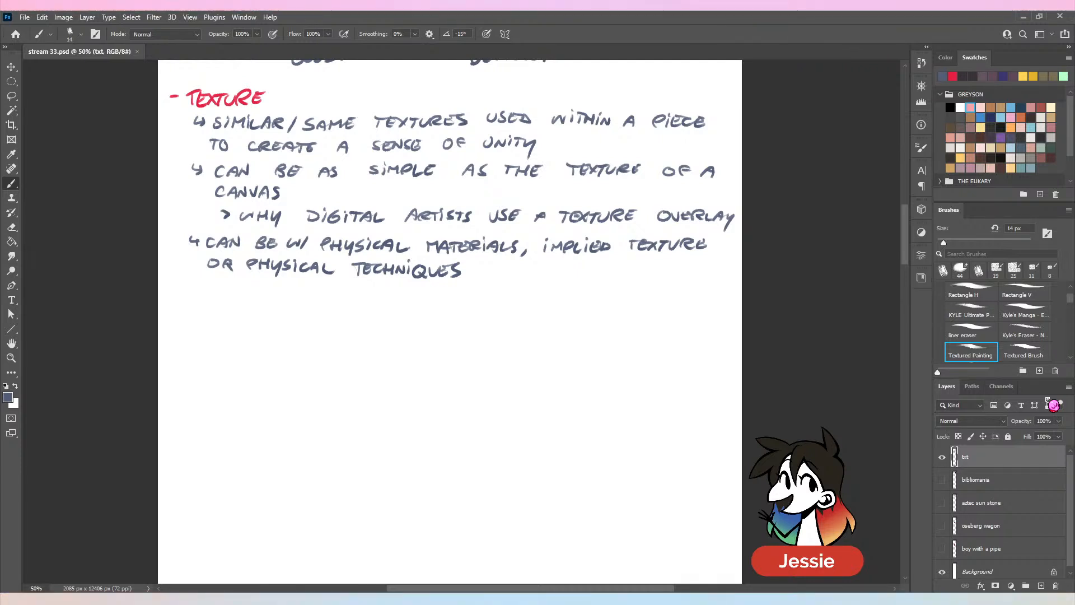
pyautogui.moveTo(944, 242); pyautogui.dragTo(943, 242)
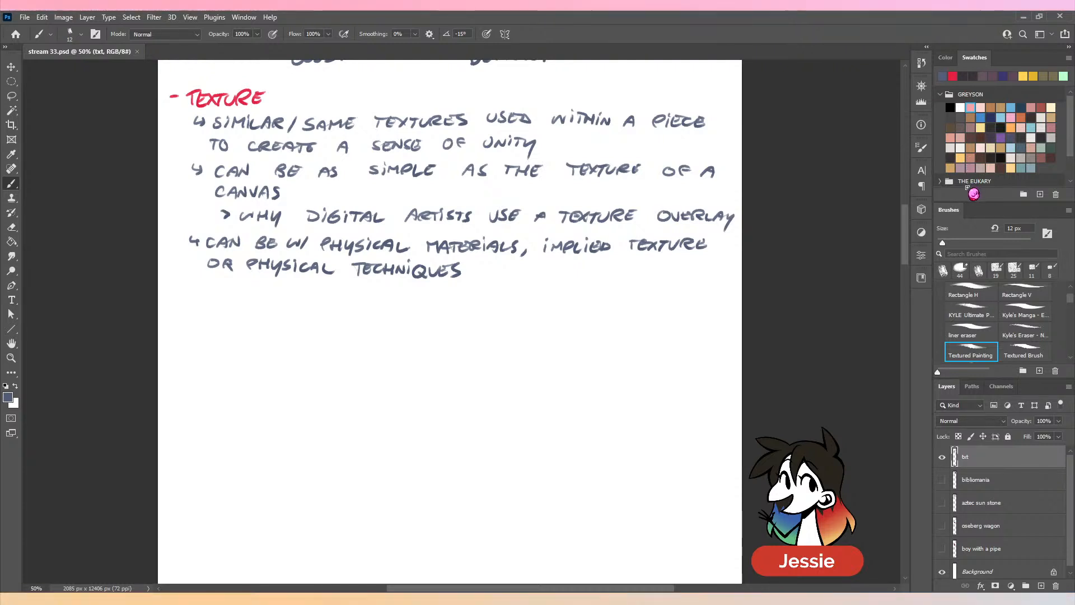
pyautogui.click(953, 75)
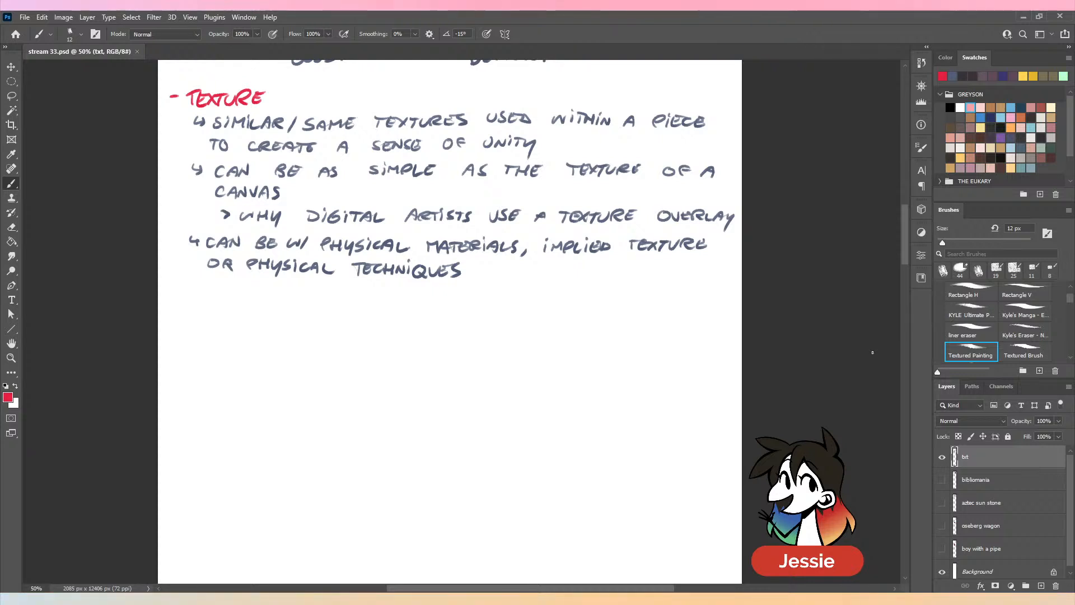
pyautogui.hotkey('ctrl', '=')
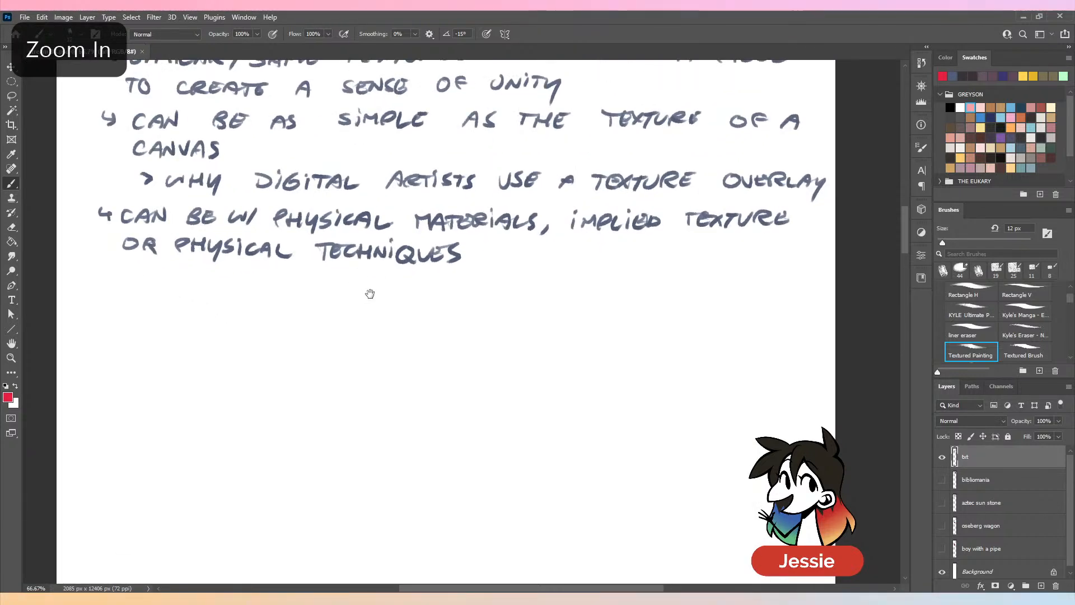
pyautogui.moveTo(135, 365); pyautogui.dragTo(143, 365)
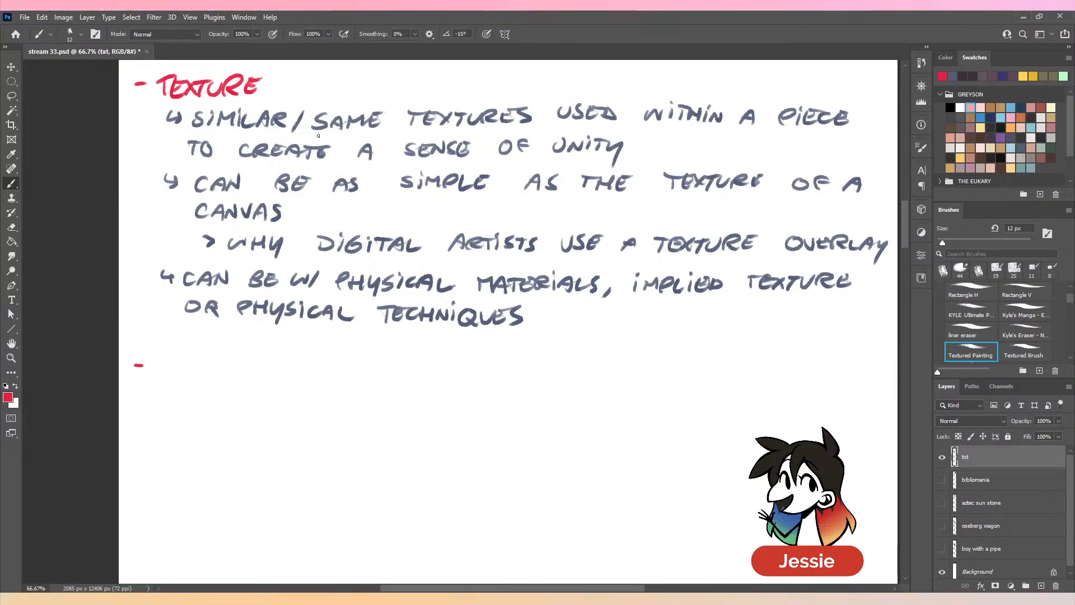
pyautogui.moveTo(374, 368); pyautogui.dragTo(349, 347)
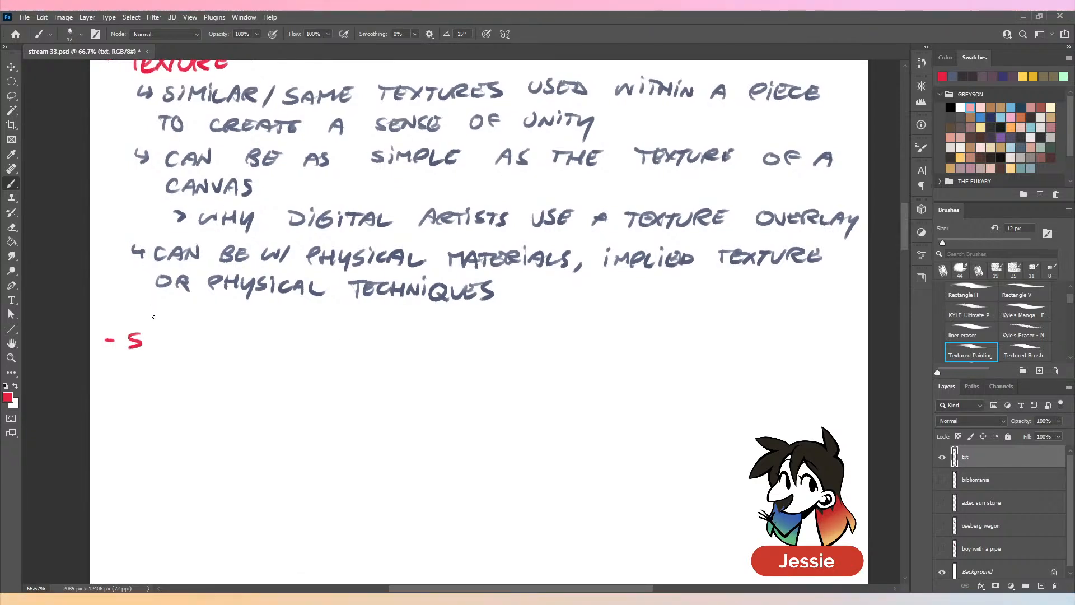
pyautogui.moveTo(146, 335)
pyautogui.mouseDown()
pyautogui.moveTo(235, 339)
pyautogui.moveTo(262, 352)
pyautogui.moveTo(292, 351)
pyautogui.mouseUp()
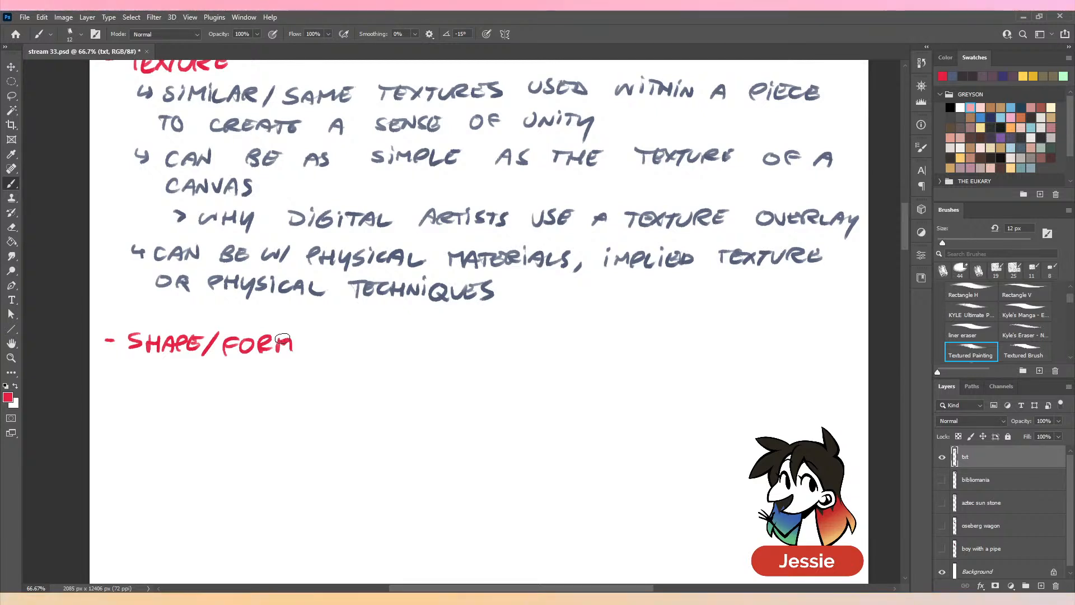
pyautogui.press(',')
pyautogui.press('.')
# - Handwrite the first bullet line "SIMILAR USE OF SHAPES/FORMS TO CREATE A" in dark blue under the SHAPE/FORM heading
pyautogui.click(963, 74)
pyautogui.scroll(-4, 461, 403)
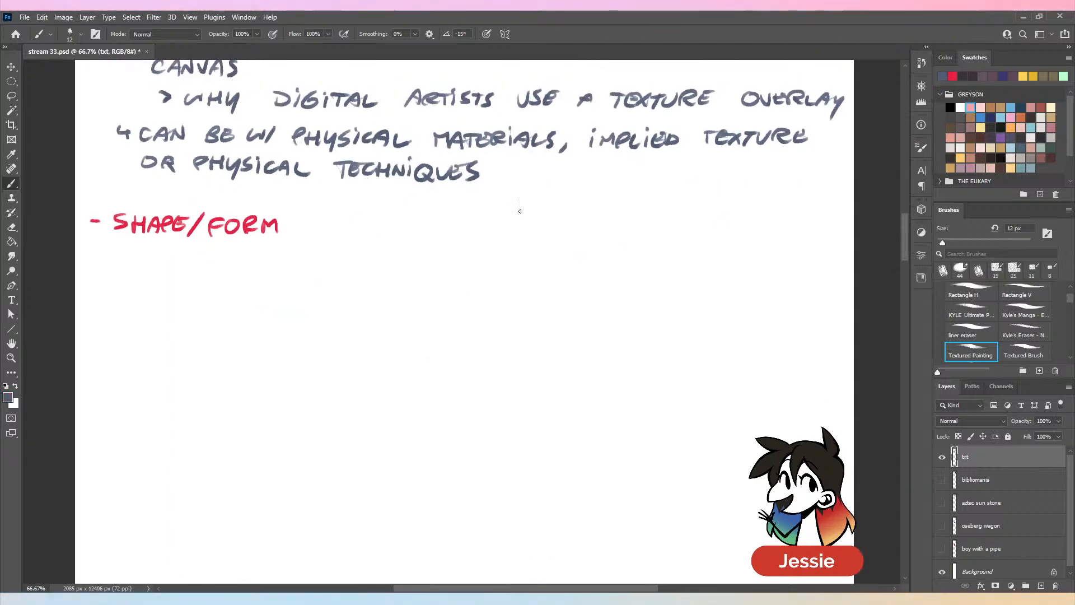
pyautogui.moveTo(121, 248)
pyautogui.mouseDown()
pyautogui.moveTo(121, 260)
pyautogui.moveTo(147, 263)
pyautogui.mouseUp()
pyautogui.moveTo(164, 251)
pyautogui.mouseDown()
pyautogui.moveTo(187, 249)
pyautogui.moveTo(223, 267)
pyautogui.mouseUp()
pyautogui.moveTo(224, 252); pyautogui.dragTo(237, 267)
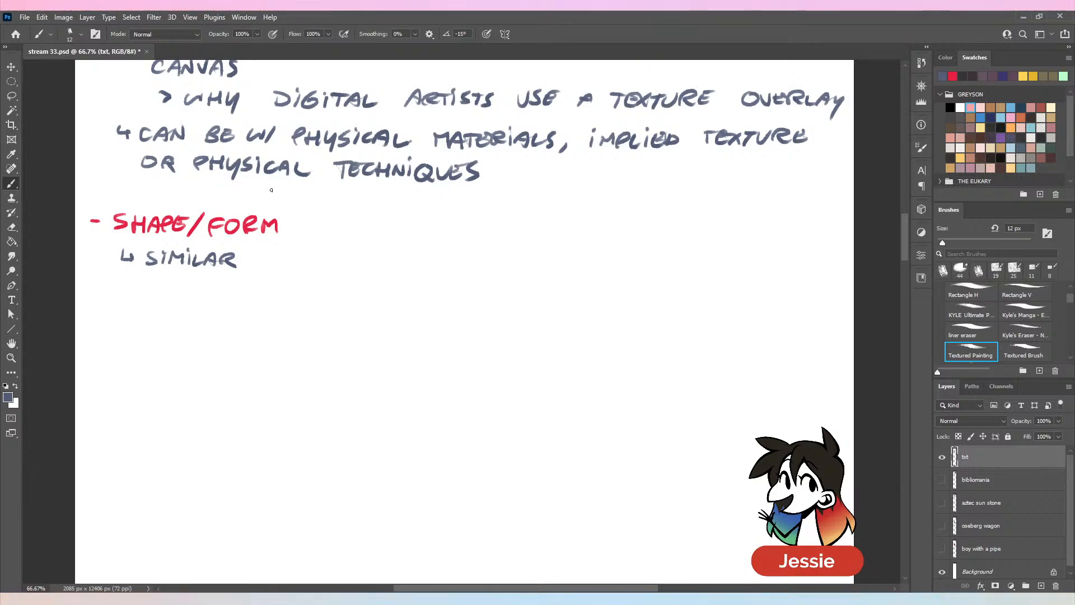
pyautogui.moveTo(258, 251); pyautogui.dragTo(269, 251)
pyautogui.moveTo(278, 252)
pyautogui.mouseDown()
pyautogui.moveTo(271, 265)
pyautogui.moveTo(297, 264)
pyautogui.mouseUp()
pyautogui.moveTo(284, 258); pyautogui.dragTo(328, 262)
pyautogui.moveTo(328, 251); pyautogui.dragTo(374, 261)
pyautogui.moveTo(395, 251); pyautogui.dragTo(406, 260)
pyautogui.moveTo(412, 261); pyautogui.dragTo(428, 263)
pyautogui.moveTo(430, 250); pyautogui.dragTo(443, 264)
pyautogui.moveTo(444, 251); pyautogui.dragTo(454, 250)
pyautogui.moveTo(444, 257); pyautogui.dragTo(451, 256)
pyautogui.moveTo(443, 263)
pyautogui.mouseDown()
pyautogui.moveTo(393, 256)
pyautogui.moveTo(497, 266)
pyautogui.mouseUp()
pyautogui.moveTo(498, 251); pyautogui.dragTo(520, 252)
pyautogui.moveTo(532, 251); pyautogui.dragTo(543, 266)
pyautogui.moveTo(548, 266); pyautogui.dragTo(555, 251)
pyautogui.moveTo(554, 251); pyautogui.dragTo(573, 265)
pyautogui.moveTo(581, 251)
pyautogui.mouseDown()
pyautogui.moveTo(569, 267)
pyautogui.moveTo(624, 250)
pyautogui.mouseUp()
pyautogui.moveTo(618, 251)
pyautogui.mouseDown()
pyautogui.moveTo(617, 267)
pyautogui.moveTo(632, 252)
pyautogui.moveTo(676, 266)
pyautogui.mouseUp()
pyautogui.moveTo(679, 252); pyautogui.dragTo(679, 267)
pyautogui.moveTo(679, 253)
pyautogui.mouseDown()
pyautogui.moveTo(706, 267)
pyautogui.moveTo(718, 253)
pyautogui.mouseUp()
pyautogui.moveTo(718, 254); pyautogui.dragTo(724, 260)
pyautogui.moveTo(727, 255); pyautogui.dragTo(741, 255)
pyautogui.moveTo(733, 256)
pyautogui.mouseDown()
pyautogui.moveTo(757, 252)
pyautogui.moveTo(790, 263)
pyautogui.mouseUp()
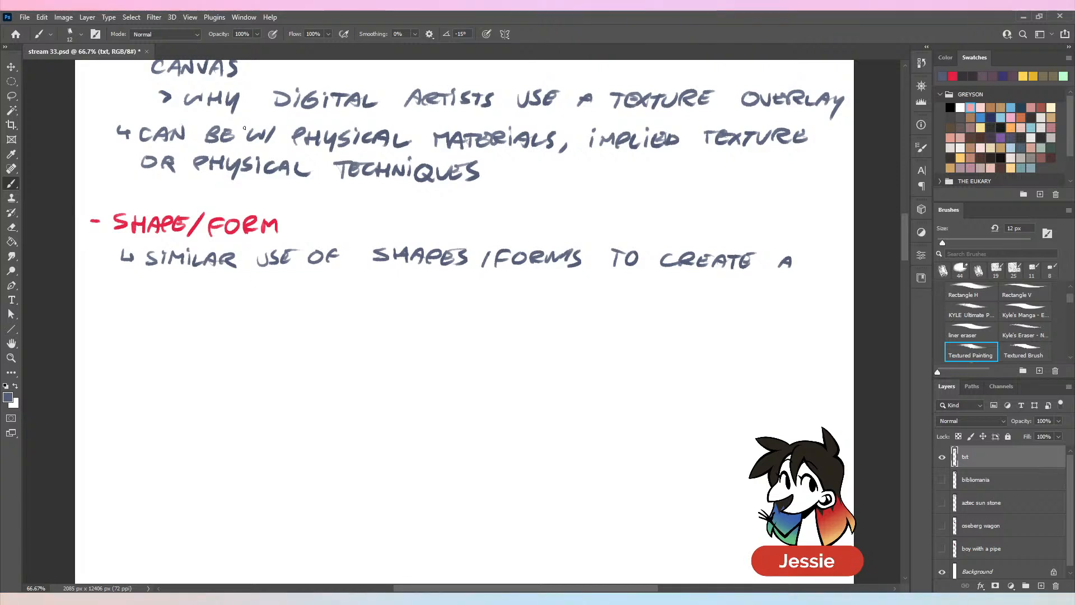
# - Complete the first bullet with a second handwritten line reading "SENSE OF UNITY"
pyautogui.moveTo(160, 275); pyautogui.dragTo(162, 287)
pyautogui.moveTo(172, 276)
pyautogui.mouseDown()
pyautogui.moveTo(185, 288)
pyautogui.moveTo(196, 280)
pyautogui.mouseUp()
pyautogui.moveTo(196, 280); pyautogui.dragTo(308, 278)
pyautogui.moveTo(314, 288); pyautogui.dragTo(331, 278)
pyautogui.moveTo(339, 279)
pyautogui.mouseDown()
pyautogui.moveTo(338, 288)
pyautogui.moveTo(354, 278)
pyautogui.mouseUp()
pyautogui.moveTo(348, 278); pyautogui.dragTo(348, 289)
pyautogui.moveTo(356, 278); pyautogui.dragTo(361, 287)
pyautogui.moveTo(368, 277); pyautogui.dragTo(359, 301)
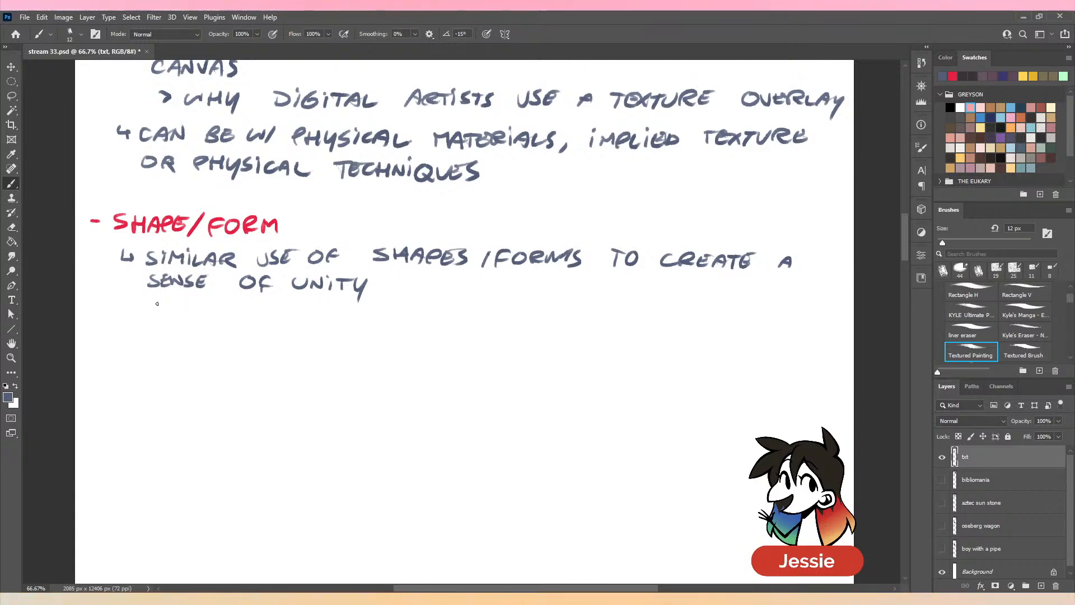
# - Handwrite the indented sub-point "> TENDS TO BE POPULAR BECAUSE OF HOW" below the first bullet, erasing the surplus lettering after HOW
pyautogui.moveTo(157, 303)
pyautogui.mouseDown()
pyautogui.moveTo(181, 319)
pyautogui.moveTo(197, 303)
pyautogui.mouseUp()
pyautogui.moveTo(197, 303)
pyautogui.mouseDown()
pyautogui.moveTo(197, 320)
pyautogui.moveTo(211, 306)
pyautogui.mouseUp()
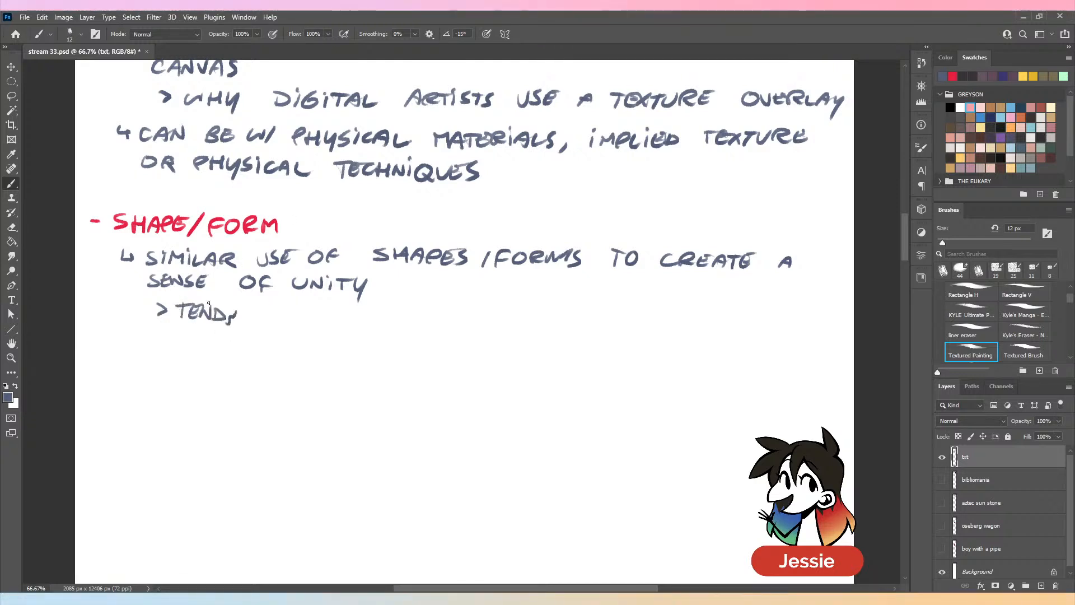
pyautogui.hotkey('ctrl', 'z')
pyautogui.moveTo(242, 308)
pyautogui.mouseDown()
pyautogui.moveTo(230, 322)
pyautogui.moveTo(466, 307)
pyautogui.moveTo(608, 317)
pyautogui.moveTo(648, 305)
pyautogui.mouseUp()
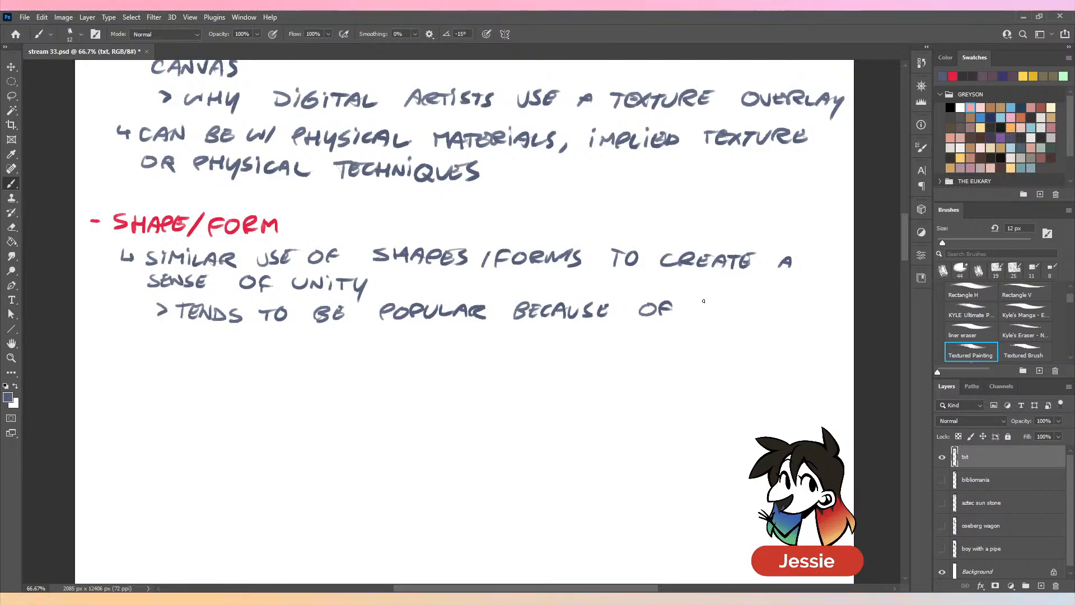
pyautogui.moveTo(700, 303)
pyautogui.mouseDown()
pyautogui.moveTo(699, 317)
pyautogui.moveTo(712, 309)
pyautogui.mouseUp()
pyautogui.moveTo(712, 303)
pyautogui.mouseDown()
pyautogui.moveTo(712, 317)
pyautogui.moveTo(722, 306)
pyautogui.mouseUp()
pyautogui.moveTo(731, 307)
pyautogui.mouseDown()
pyautogui.moveTo(813, 309)
pyautogui.moveTo(788, 313)
pyautogui.mouseUp()
pyautogui.press('e')
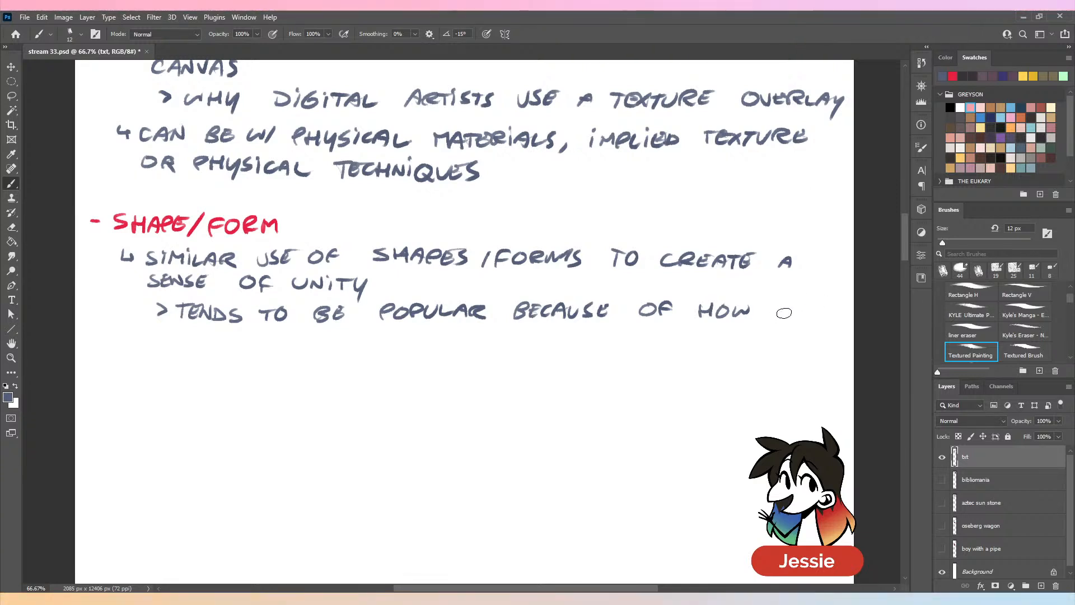
pyautogui.press('b')
# - Finish the sub-point with "OBVIOUS IT IS" on a second line, undoing and redoing faulty strokes
pyautogui.moveTo(187, 329)
pyautogui.mouseDown()
pyautogui.moveTo(197, 342)
pyautogui.moveTo(220, 332)
pyautogui.moveTo(227, 344)
pyautogui.mouseUp()
pyautogui.moveTo(235, 331); pyautogui.dragTo(255, 334)
pyautogui.moveTo(271, 330)
pyautogui.mouseDown()
pyautogui.moveTo(258, 343)
pyautogui.moveTo(309, 349)
pyautogui.moveTo(329, 337)
pyautogui.mouseUp()
pyautogui.moveTo(322, 337); pyautogui.dragTo(322, 351)
pyautogui.moveTo(338, 336)
pyautogui.mouseDown()
pyautogui.moveTo(340, 350)
pyautogui.moveTo(362, 347)
pyautogui.mouseUp()
pyautogui.hotkey('ctrl', 'z')
pyautogui.hotkey('ctrl', 'z')
pyautogui.click(355, 333)
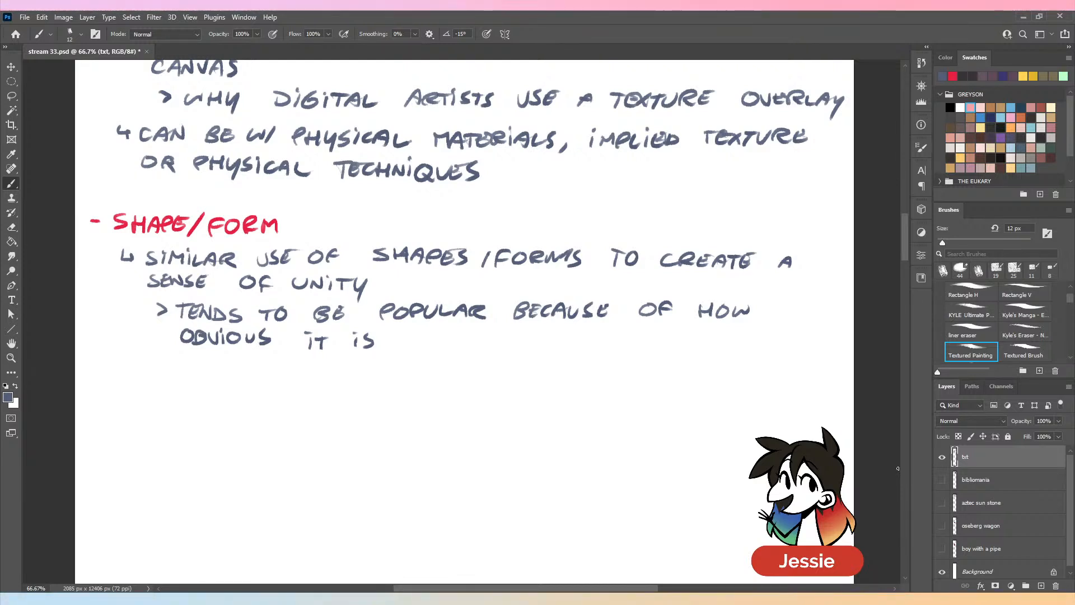
# - Handwrite a second bullet line reading "USE OF THE SAME SHAPES/FORMS OVER & OVER"
pyautogui.moveTo(120, 363)
pyautogui.mouseDown()
pyautogui.moveTo(132, 373)
pyautogui.moveTo(154, 367)
pyautogui.moveTo(157, 378)
pyautogui.mouseUp()
pyautogui.moveTo(180, 365)
pyautogui.mouseDown()
pyautogui.moveTo(227, 364)
pyautogui.moveTo(238, 379)
pyautogui.mouseUp()
pyautogui.moveTo(238, 372); pyautogui.dragTo(292, 368)
pyautogui.moveTo(295, 369)
pyautogui.mouseDown()
pyautogui.moveTo(308, 381)
pyautogui.moveTo(373, 376)
pyautogui.mouseUp()
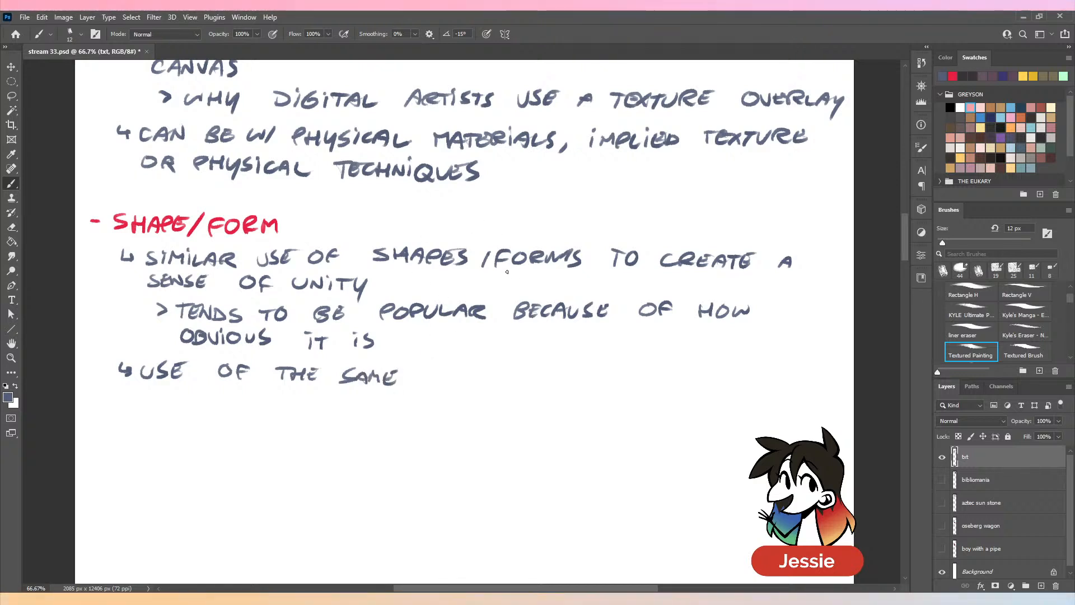
pyautogui.moveTo(441, 372)
pyautogui.mouseDown()
pyautogui.moveTo(509, 376)
pyautogui.moveTo(542, 354)
pyautogui.moveTo(534, 386)
pyautogui.mouseUp()
pyautogui.moveTo(535, 379); pyautogui.dragTo(553, 374)
pyautogui.moveTo(561, 385); pyautogui.dragTo(574, 386)
pyautogui.moveTo(580, 386); pyautogui.dragTo(642, 376)
pyautogui.moveTo(648, 374)
pyautogui.mouseDown()
pyautogui.moveTo(722, 387)
pyautogui.moveTo(800, 376)
pyautogui.moveTo(805, 387)
pyautogui.mouseUp()
# - Complete the second bullet with "CAN BECOME BORING/REPETITIVE" and remove the comma at its end
pyautogui.moveTo(151, 394)
pyautogui.mouseDown()
pyautogui.moveTo(147, 407)
pyautogui.moveTo(182, 395)
pyautogui.moveTo(227, 402)
pyautogui.moveTo(228, 412)
pyautogui.mouseUp()
pyautogui.moveTo(239, 396)
pyautogui.mouseDown()
pyautogui.moveTo(235, 410)
pyautogui.moveTo(260, 398)
pyautogui.mouseUp()
pyautogui.moveTo(266, 409)
pyautogui.mouseDown()
pyautogui.moveTo(275, 398)
pyautogui.moveTo(417, 422)
pyautogui.moveTo(551, 402)
pyautogui.mouseUp()
pyautogui.moveTo(555, 403)
pyautogui.mouseDown()
pyautogui.moveTo(562, 417)
pyautogui.moveTo(565, 402)
pyautogui.mouseUp()
pyautogui.moveTo(571, 412); pyautogui.dragTo(568, 421)
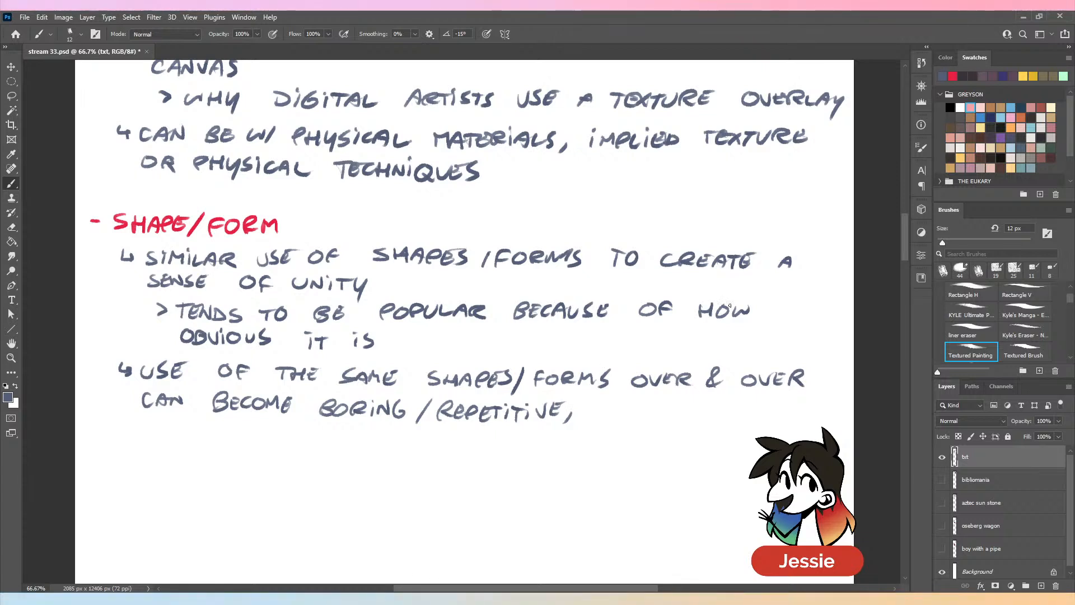
pyautogui.hotkey('ctrl', 'z')
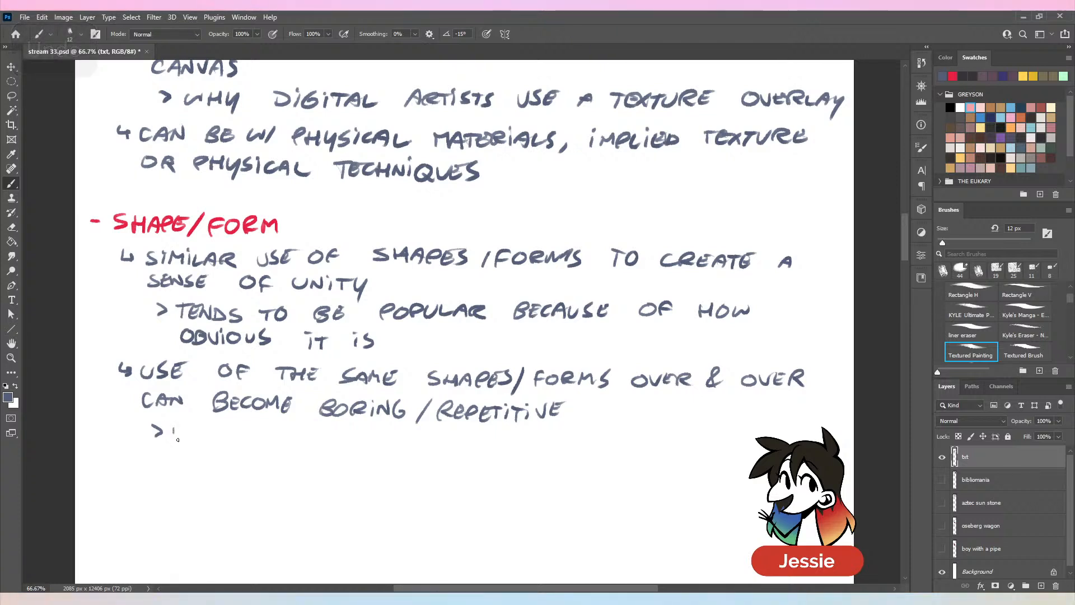
# - Handwrite the indented sub-point "> USING ROUNDED/SHARP EDGES OR CREATING SIMILARITIES" below the second bullet
pyautogui.moveTo(173, 425); pyautogui.dragTo(184, 425)
pyautogui.moveTo(196, 426)
pyautogui.mouseDown()
pyautogui.moveTo(188, 439)
pyautogui.moveTo(201, 440)
pyautogui.mouseUp()
pyautogui.moveTo(200, 426); pyautogui.dragTo(200, 426)
pyautogui.moveTo(205, 440)
pyautogui.mouseDown()
pyautogui.moveTo(268, 442)
pyautogui.moveTo(279, 431)
pyautogui.mouseUp()
pyautogui.moveTo(283, 430); pyautogui.dragTo(320, 437)
pyautogui.moveTo(326, 431); pyautogui.dragTo(342, 446)
pyautogui.moveTo(343, 431); pyautogui.dragTo(351, 442)
pyautogui.moveTo(366, 430)
pyautogui.mouseDown()
pyautogui.moveTo(358, 451)
pyautogui.moveTo(392, 452)
pyautogui.mouseUp()
pyautogui.moveTo(403, 439); pyautogui.dragTo(414, 453)
pyautogui.moveTo(415, 452)
pyautogui.mouseDown()
pyautogui.moveTo(421, 437)
pyautogui.moveTo(427, 452)
pyautogui.mouseUp()
pyautogui.moveTo(429, 452)
pyautogui.mouseDown()
pyautogui.moveTo(431, 437)
pyautogui.moveTo(437, 451)
pyautogui.mouseUp()
pyautogui.moveTo(440, 451); pyautogui.dragTo(443, 435)
pyautogui.moveTo(442, 436); pyautogui.dragTo(448, 443)
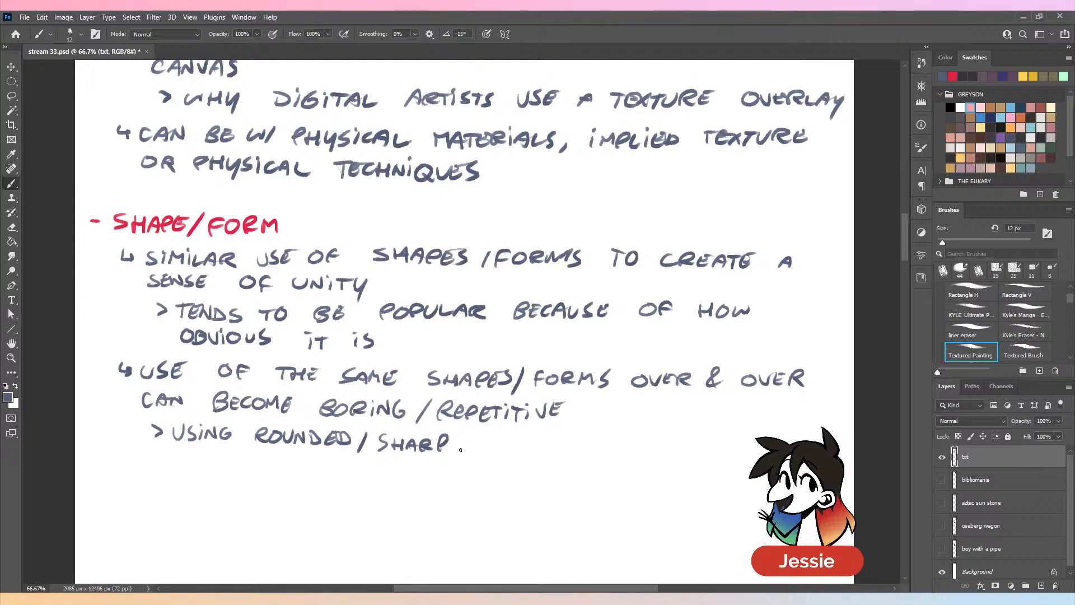
pyautogui.moveTo(475, 438)
pyautogui.mouseDown()
pyautogui.moveTo(466, 452)
pyautogui.moveTo(476, 445)
pyautogui.mouseUp()
pyautogui.moveTo(480, 438)
pyautogui.mouseDown()
pyautogui.moveTo(521, 452)
pyautogui.moveTo(564, 443)
pyautogui.mouseUp()
pyautogui.moveTo(573, 448); pyautogui.dragTo(621, 451)
pyautogui.moveTo(627, 451); pyautogui.dragTo(644, 451)
pyautogui.moveTo(645, 445); pyautogui.dragTo(693, 450)
pyautogui.moveTo(700, 451)
pyautogui.mouseDown()
pyautogui.moveTo(711, 438)
pyautogui.moveTo(758, 451)
pyautogui.moveTo(846, 440)
pyautogui.mouseUp()
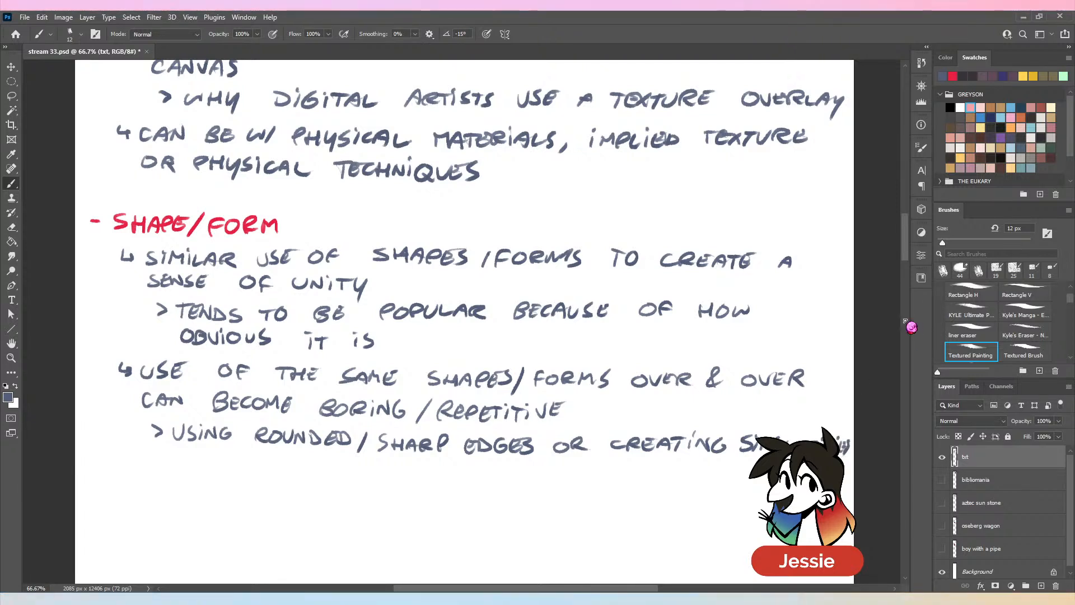
# - Finish this sub-point with a second line reading "WITHIN DIFFERENT FORMS CREATES HARMONY", undoing the extra letter after WITHIN
pyautogui.moveTo(176, 454)
pyautogui.mouseDown()
pyautogui.moveTo(195, 465)
pyautogui.moveTo(241, 450)
pyautogui.moveTo(253, 460)
pyautogui.mouseUp()
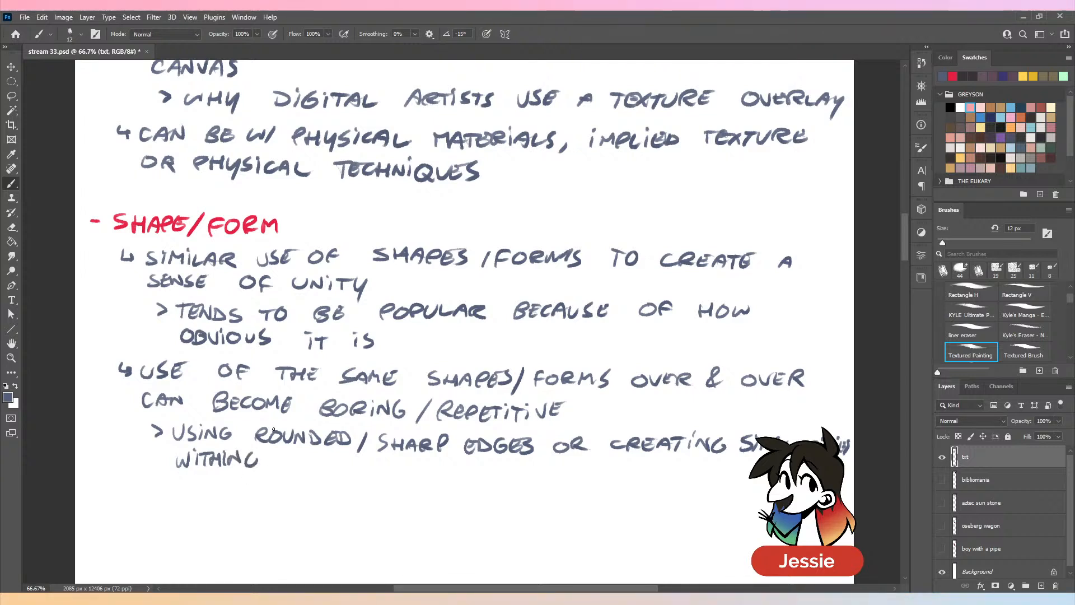
pyautogui.hotkey('ctrl', 'z')
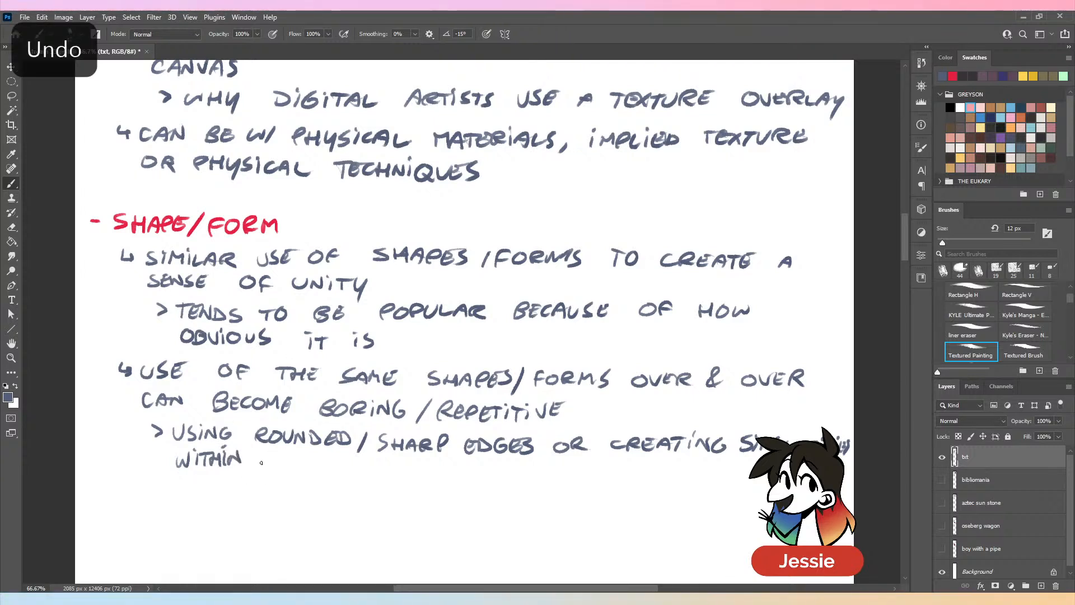
pyautogui.moveTo(257, 452); pyautogui.dragTo(258, 468)
pyautogui.moveTo(274, 457)
pyautogui.mouseDown()
pyautogui.moveTo(273, 468)
pyautogui.moveTo(403, 472)
pyautogui.mouseUp()
pyautogui.moveTo(414, 469); pyautogui.dragTo(421, 479)
pyautogui.moveTo(421, 467); pyautogui.dragTo(479, 482)
pyautogui.moveTo(491, 470); pyautogui.dragTo(503, 483)
pyautogui.moveTo(514, 474)
pyautogui.mouseDown()
pyautogui.moveTo(549, 469)
pyautogui.moveTo(544, 482)
pyautogui.mouseUp()
pyautogui.moveTo(554, 468); pyautogui.dragTo(555, 481)
pyautogui.moveTo(634, 471)
pyautogui.mouseDown()
pyautogui.moveTo(647, 482)
pyautogui.moveTo(685, 471)
pyautogui.mouseUp()
pyautogui.moveTo(690, 482)
pyautogui.mouseDown()
pyautogui.moveTo(700, 466)
pyautogui.moveTo(719, 472)
pyautogui.mouseUp()
pyautogui.moveTo(716, 481); pyautogui.dragTo(712, 499)
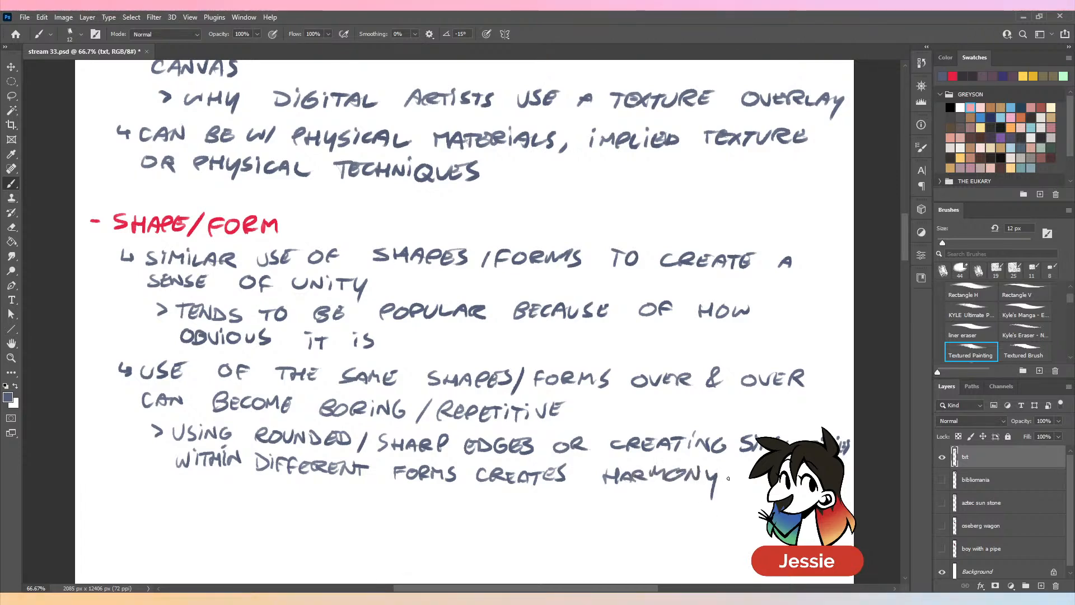
# - Underline the word HARMONY at the end of the notes and undo the underline
pyautogui.moveTo(797, 393); pyautogui.dragTo(766, 324)
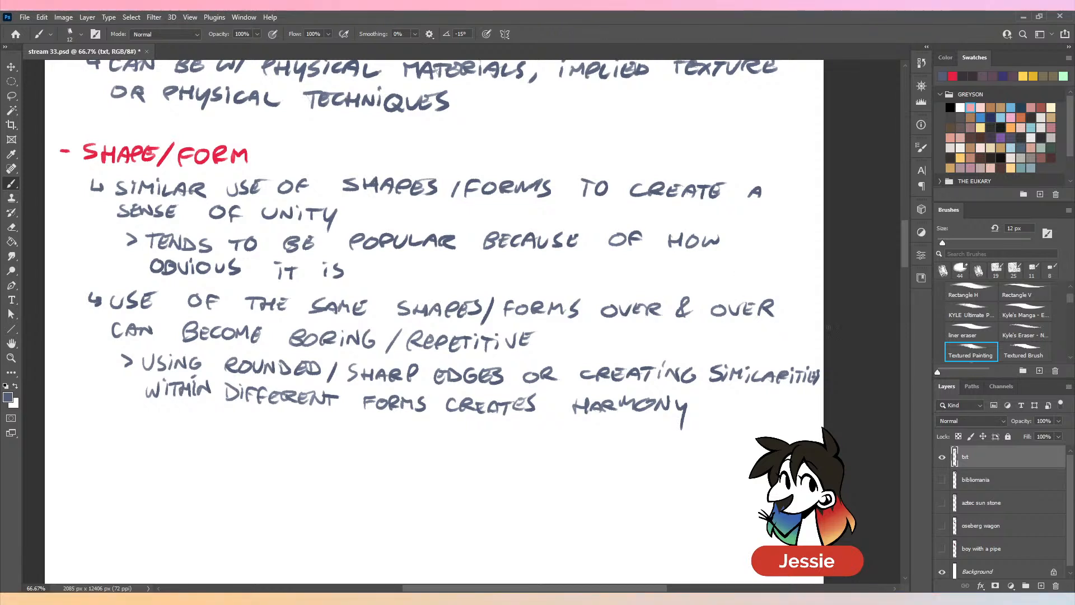
pyautogui.scroll(-3, 831, 328)
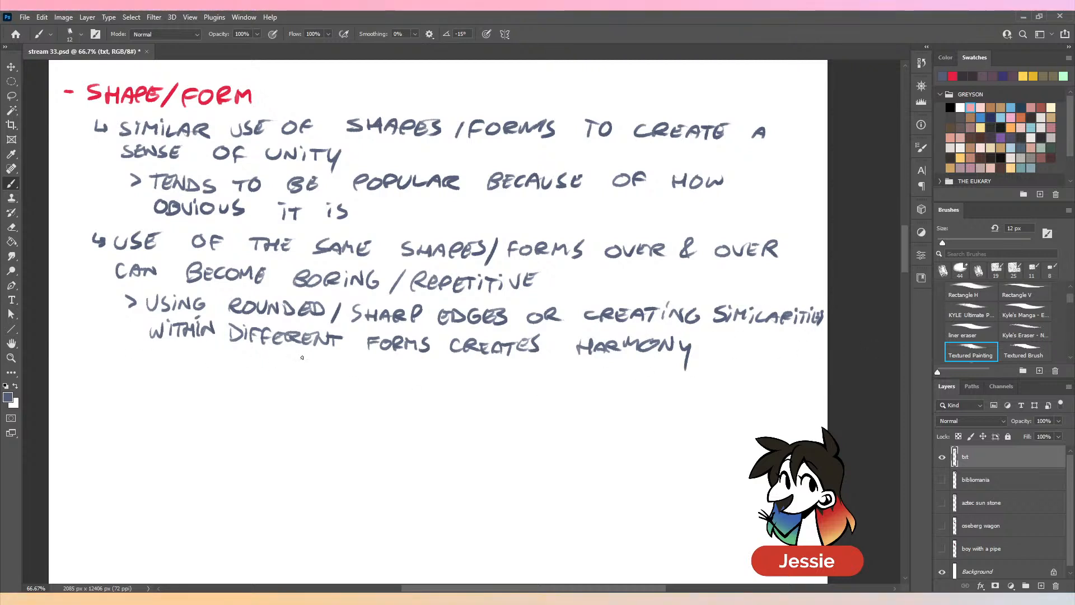
pyautogui.moveTo(569, 365); pyautogui.dragTo(583, 368)
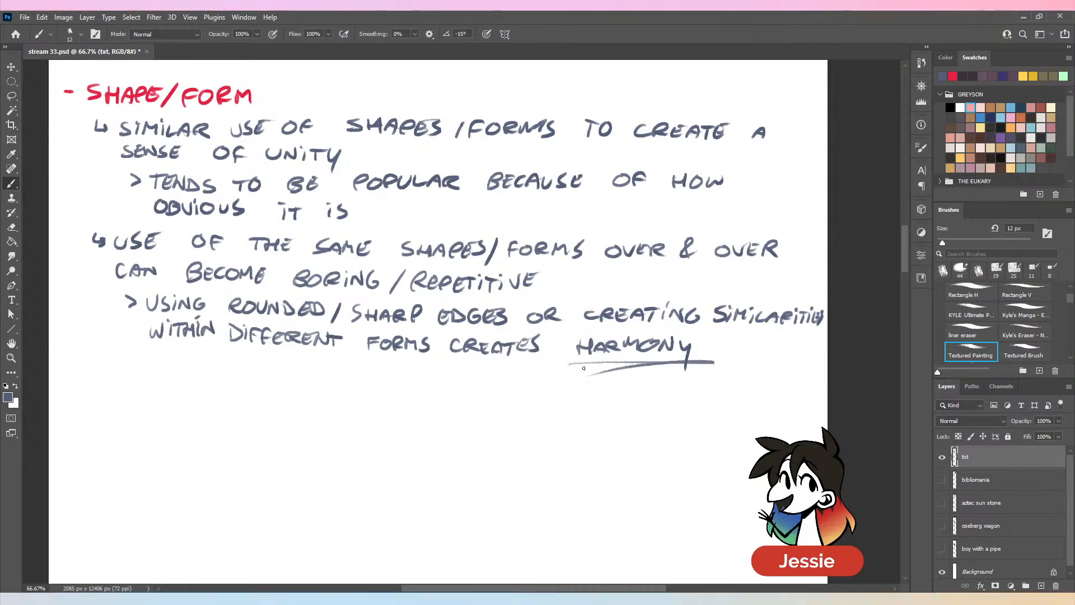
pyautogui.hotkey('ctrl', 'z')
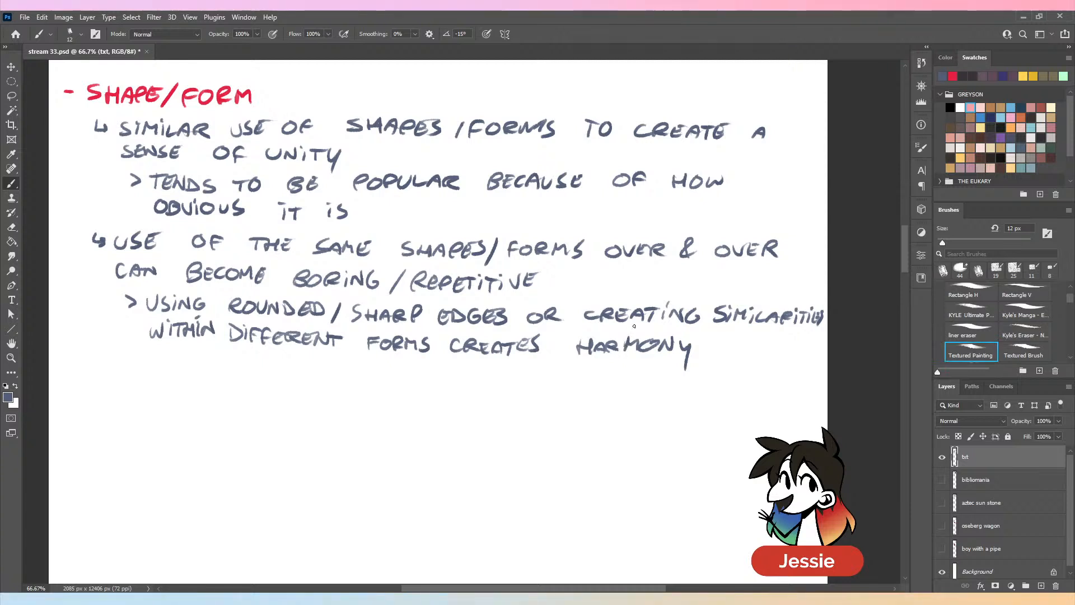
# - Save the document, select the aztec sun stone layer and switch its visibility on
pyautogui.moveTo(671, 466); pyautogui.dragTo(651, 411)
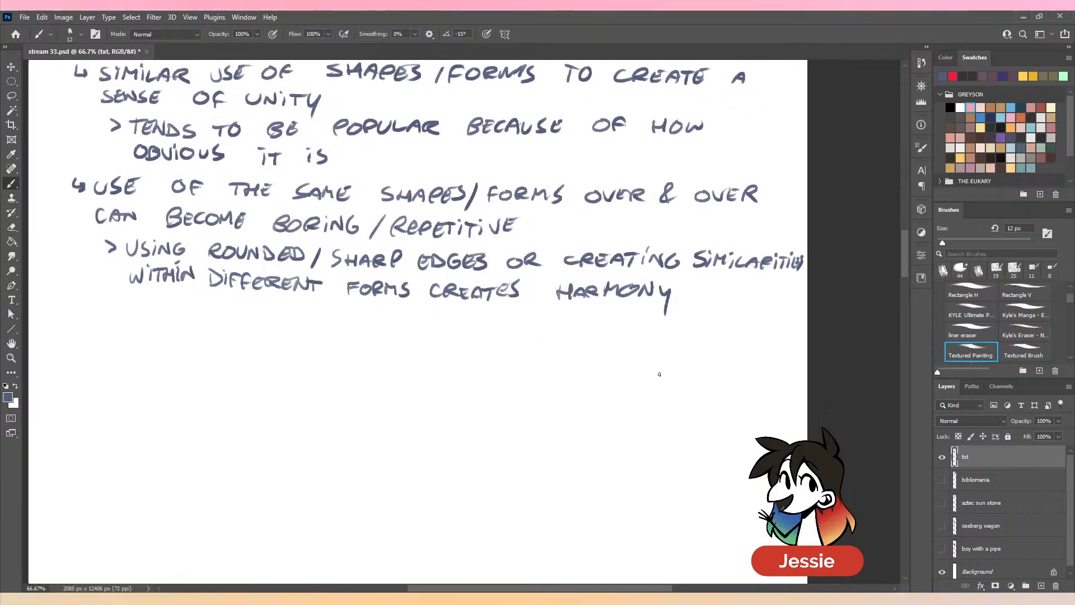
pyautogui.hotkey('ctrl', 's')
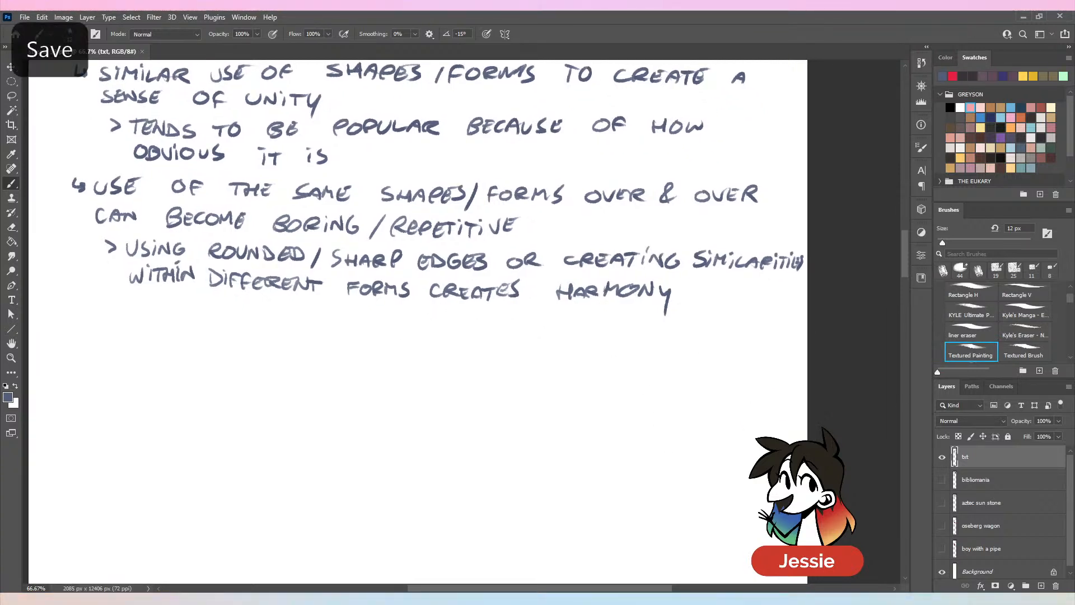
pyautogui.click(955, 504)
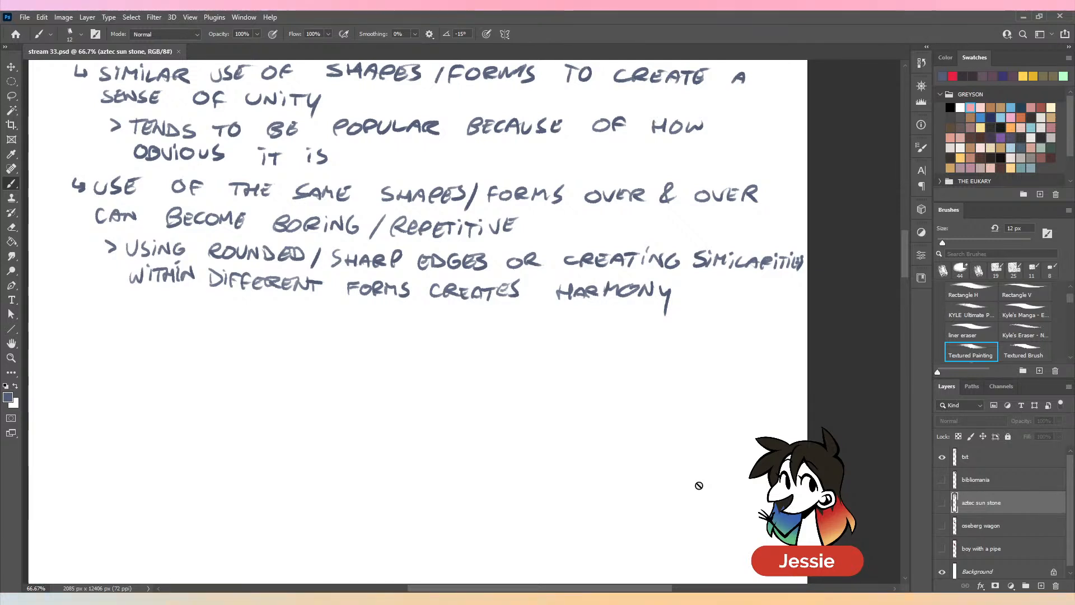
pyautogui.click(942, 503)
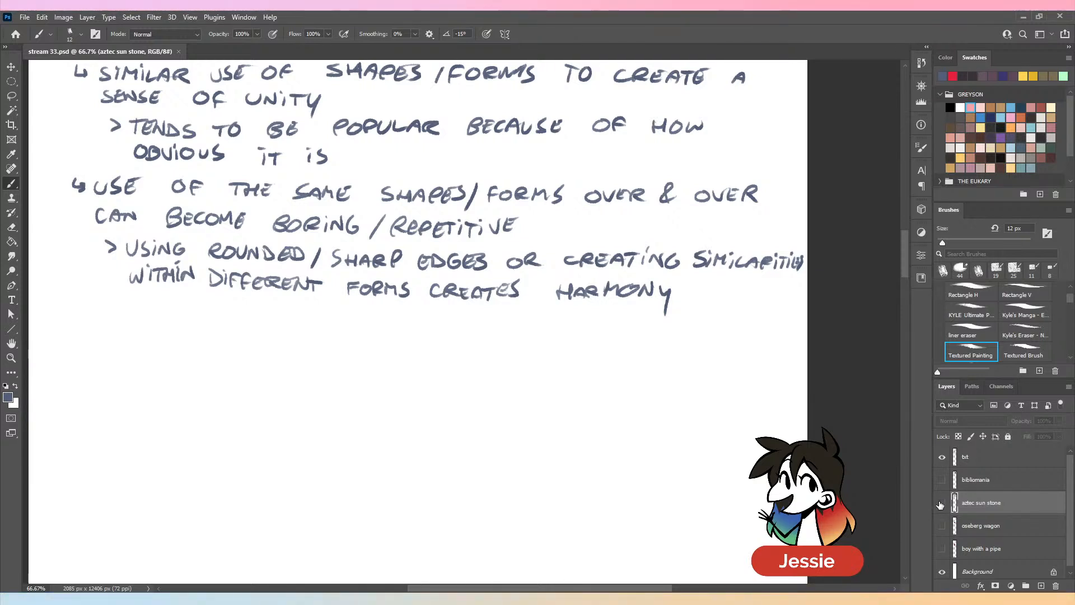
# - Move the aztec sun stone image down into the blank space below the Shape/Form notes and switch back to the Brush tool
pyautogui.scroll(2, 660, 300)
pyautogui.scroll(1, 657, 310)
pyautogui.hotkey('ctrl', '-')
pyautogui.hotkey('ctrl', '-')
pyautogui.hotkey('ctrl', '-')
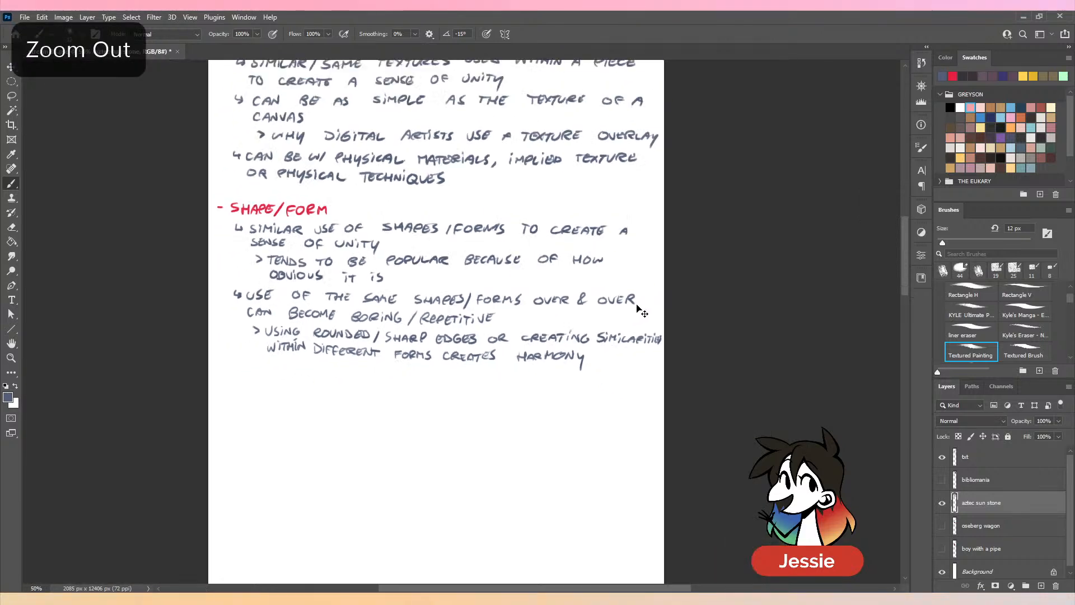
pyautogui.moveTo(650, 375); pyautogui.dragTo(670, 429)
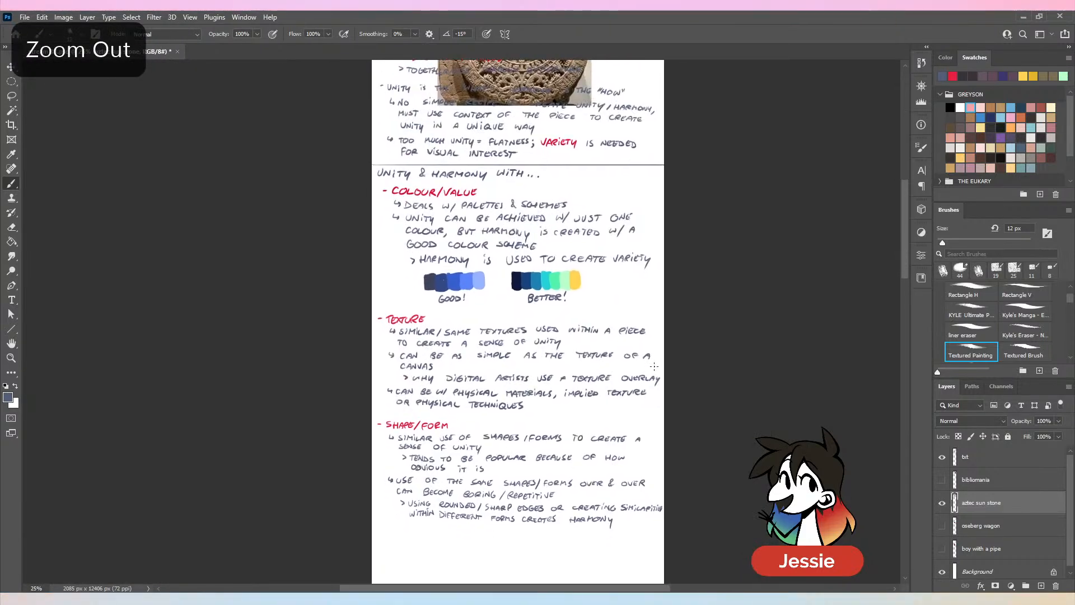
pyautogui.press('v')
pyautogui.moveTo(552, 109); pyautogui.dragTo(538, 585)
pyautogui.scroll(-5, 620, 438)
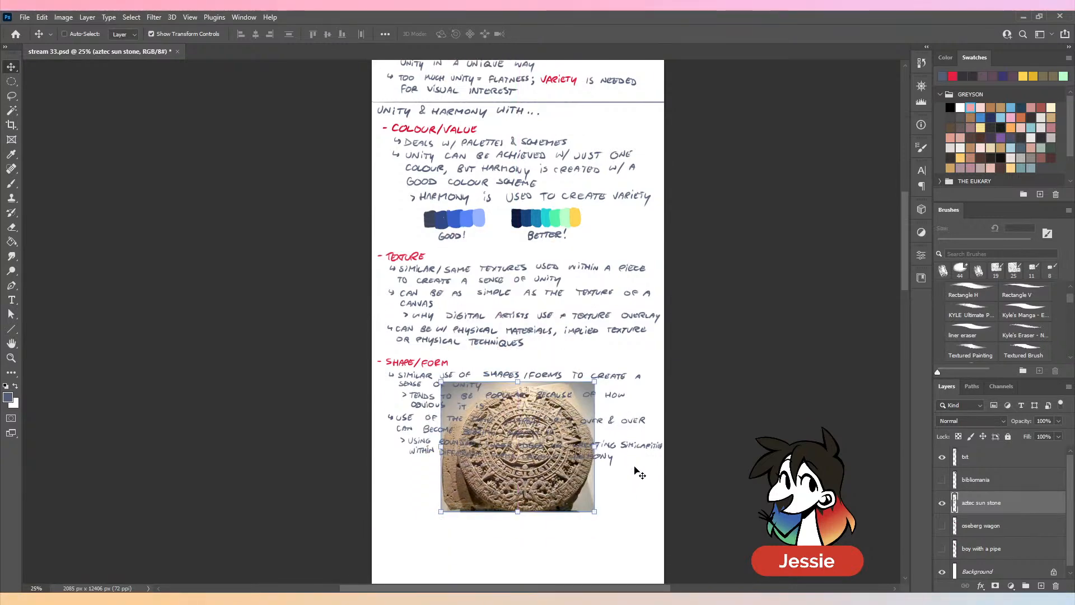
pyautogui.scroll(-1, 620, 437)
pyautogui.moveTo(542, 232); pyautogui.dragTo(551, 322)
pyautogui.hotkey('ctrl', '+')
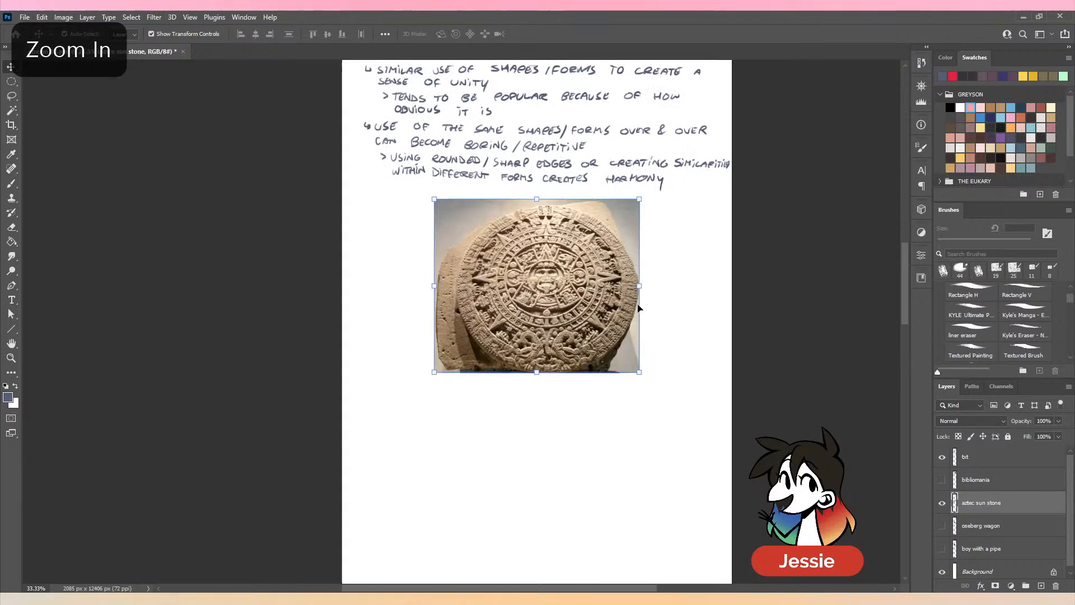
pyautogui.moveTo(720, 298)
pyautogui.mouseDown()
pyautogui.moveTo(620, 356)
pyautogui.moveTo(631, 365)
pyautogui.mouseUp()
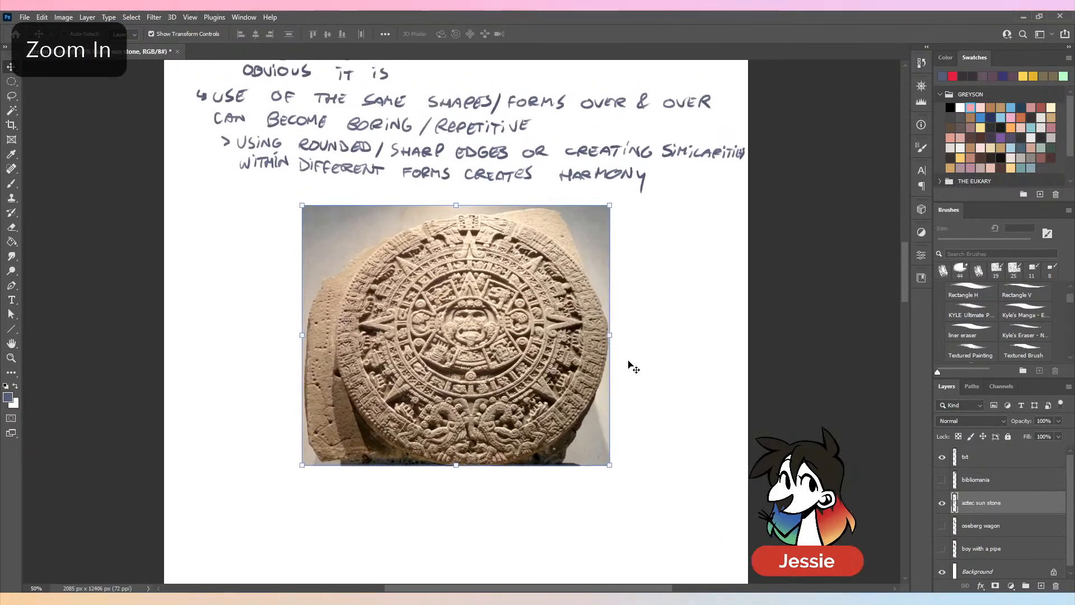
pyautogui.press('b')
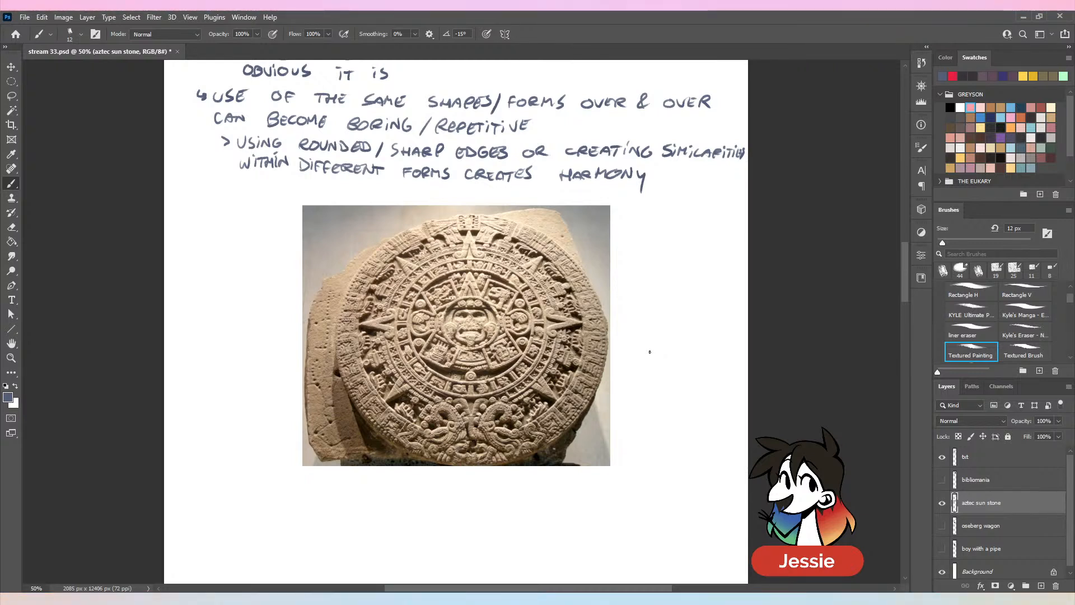
# - Examine the placed aztec sun stone image, both within the page of notes and up close on its carved rings
pyautogui.hotkey('ctrl', '-')
pyautogui.hotkey('ctrl', '-')
pyautogui.hotkey('ctrl', '-')
pyautogui.moveTo(621, 326); pyautogui.dragTo(638, 203)
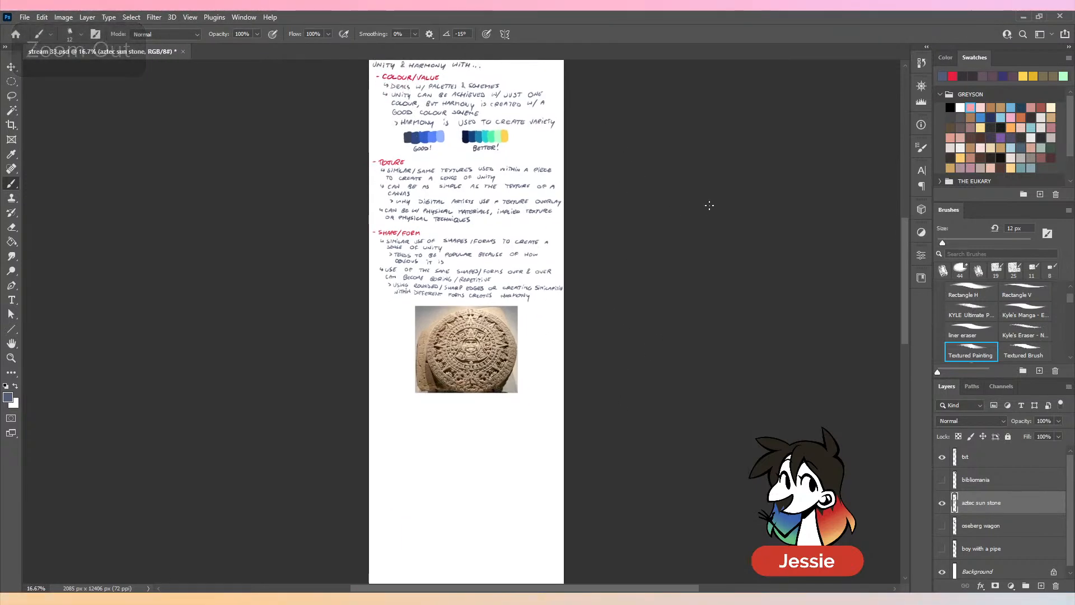
pyautogui.hotkey('ctrl', '+')
pyautogui.hotkey('ctrl', '+')
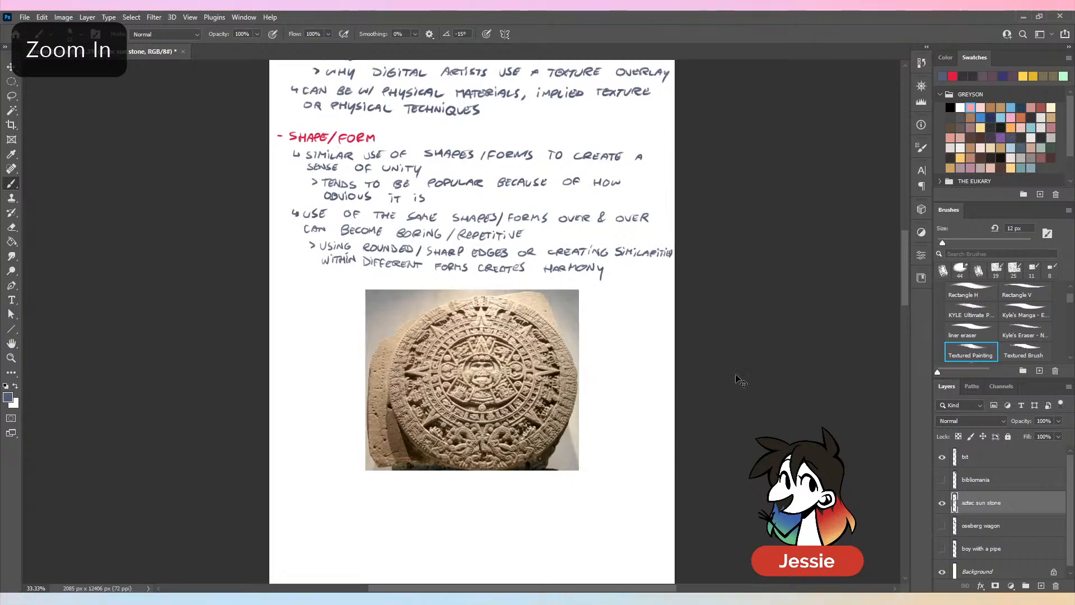
pyautogui.hotkey('ctrl', '+')
pyautogui.moveTo(715, 430); pyautogui.dragTo(724, 311)
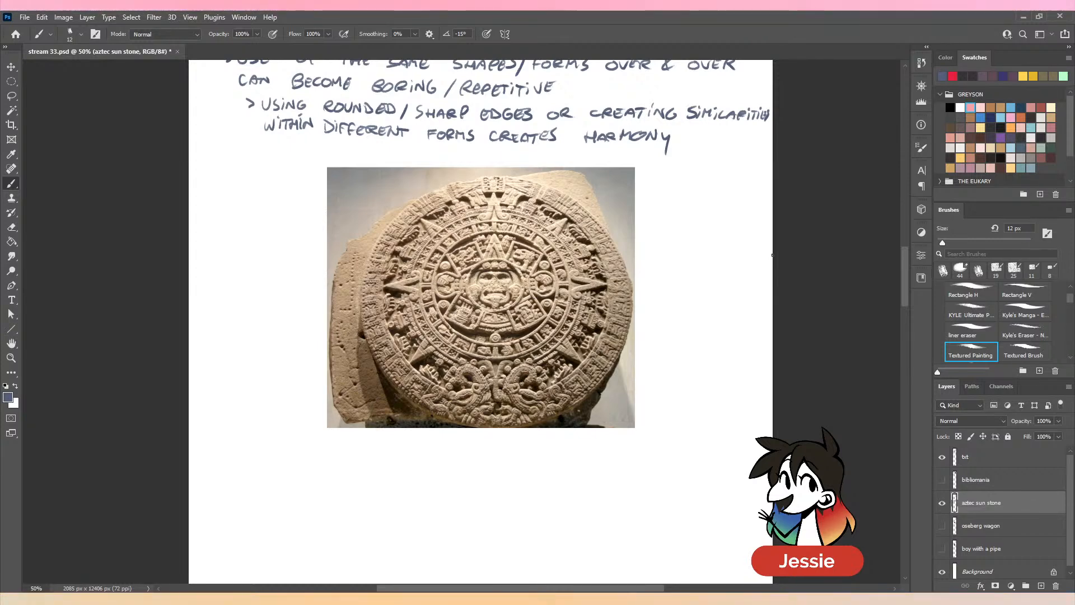
pyautogui.hotkey('ctrl', '+')
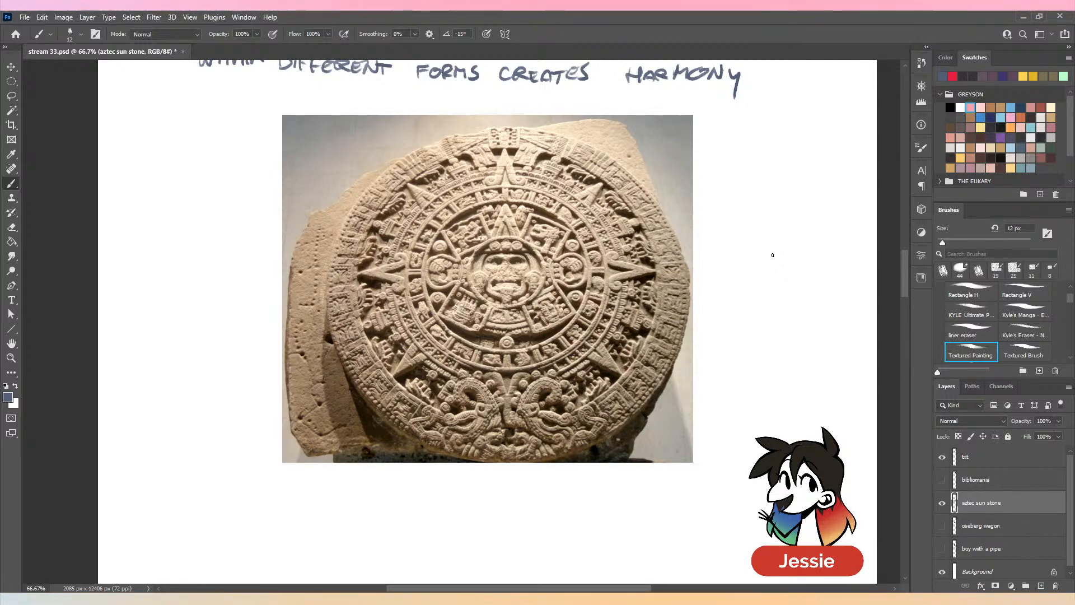
pyautogui.hscroll(2, 767, 278)
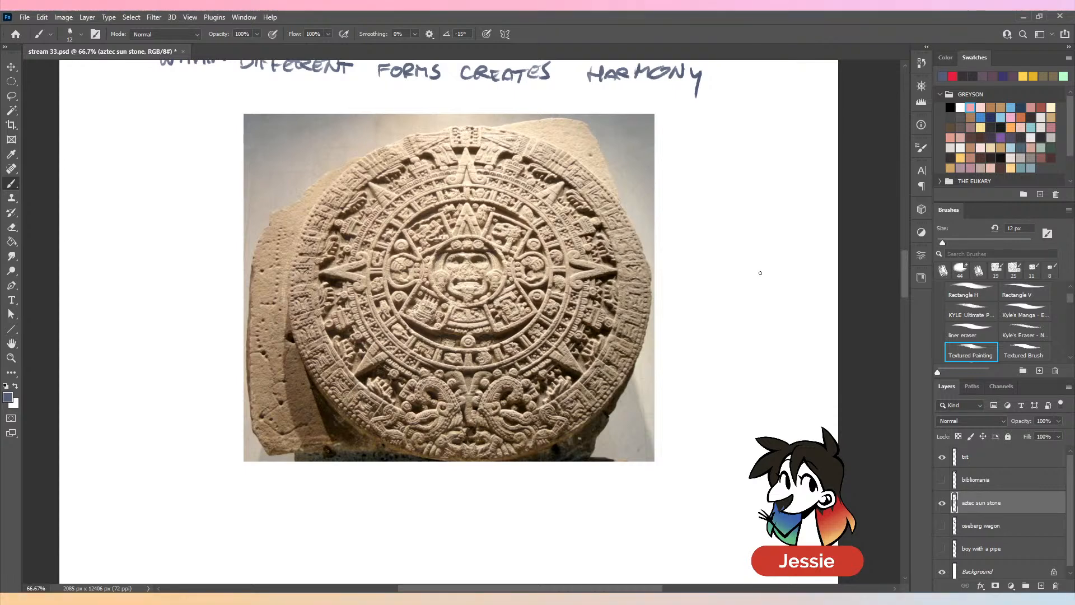
pyautogui.hotkey('ctrl', '+')
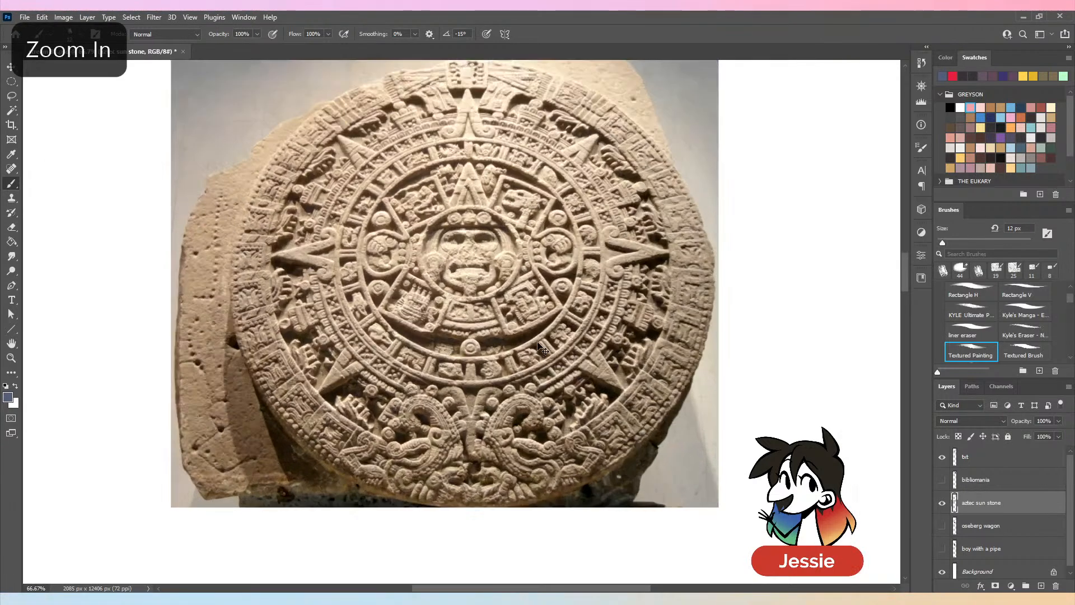
pyautogui.hotkey('ctrl', '+')
pyautogui.hotkey('ctrl', '-')
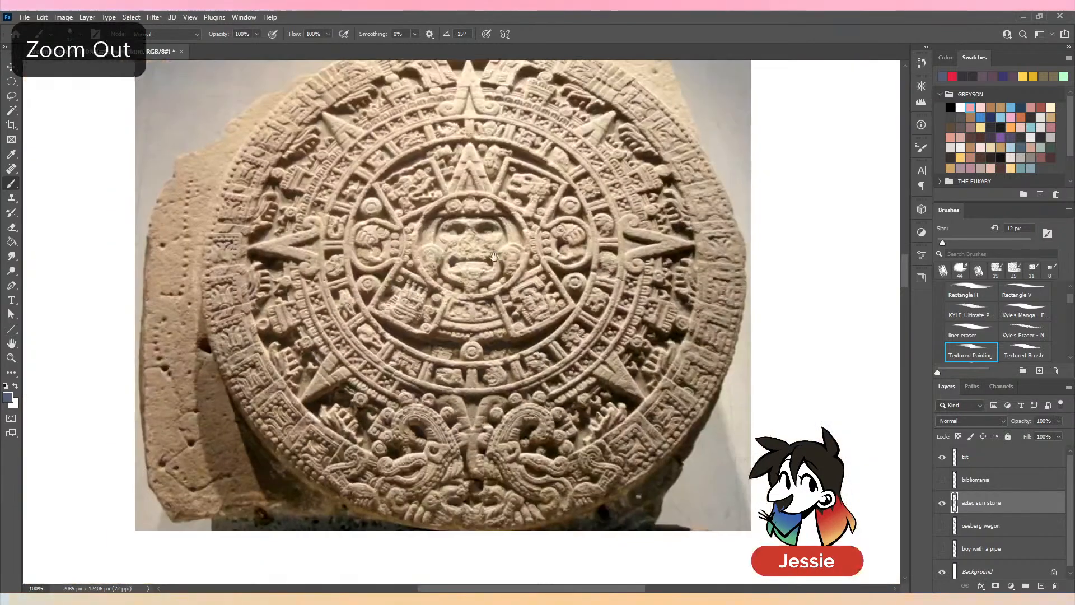
# - Mark the round motifs and the ring around the sun stone's central face with brush strokes and undo them
pyautogui.moveTo(513, 254); pyautogui.dragTo(514, 312)
pyautogui.moveTo(331, 258); pyautogui.dragTo(359, 264)
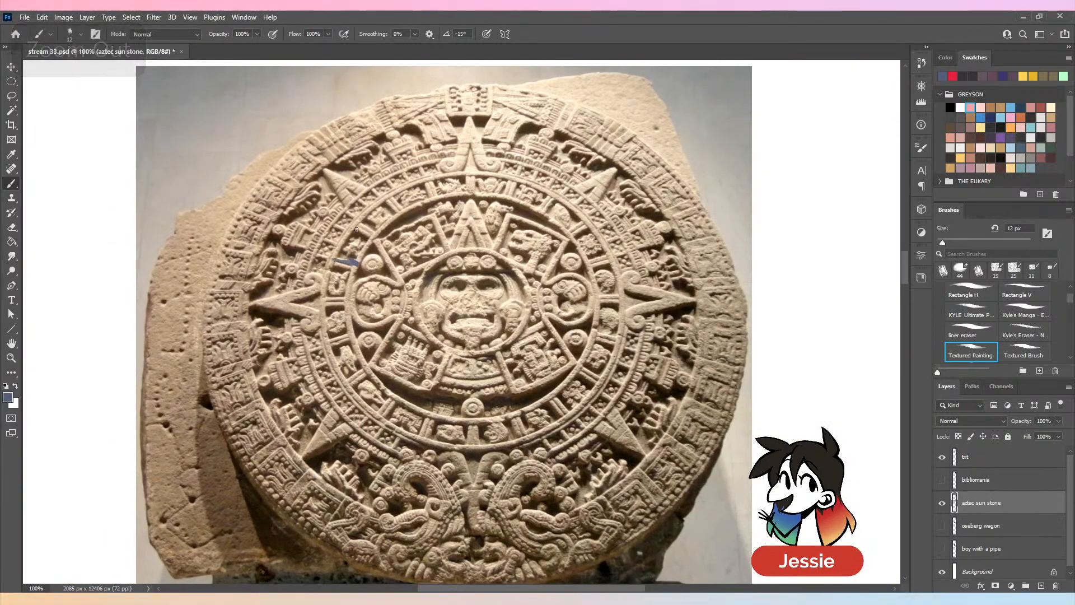
pyautogui.moveTo(356, 222); pyautogui.dragTo(405, 287)
pyautogui.hotkey('ctrl', 'z')
pyautogui.hotkey('ctrl', 'z')
pyautogui.hotkey('ctrl', 'z')
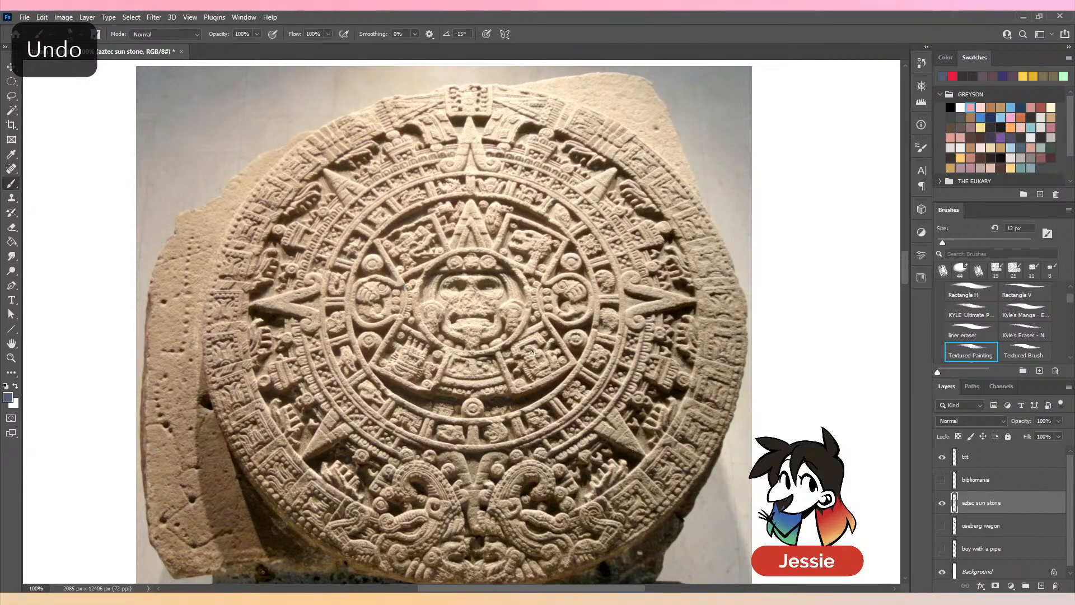
pyautogui.moveTo(451, 257)
pyautogui.mouseDown()
pyautogui.moveTo(422, 336)
pyautogui.moveTo(521, 271)
pyautogui.moveTo(421, 328)
pyautogui.mouseUp()
# - Trace the pointed ray beside the sun stone's inner rings with brush strokes and undo them
pyautogui.hotkey('ctrl', 'z')
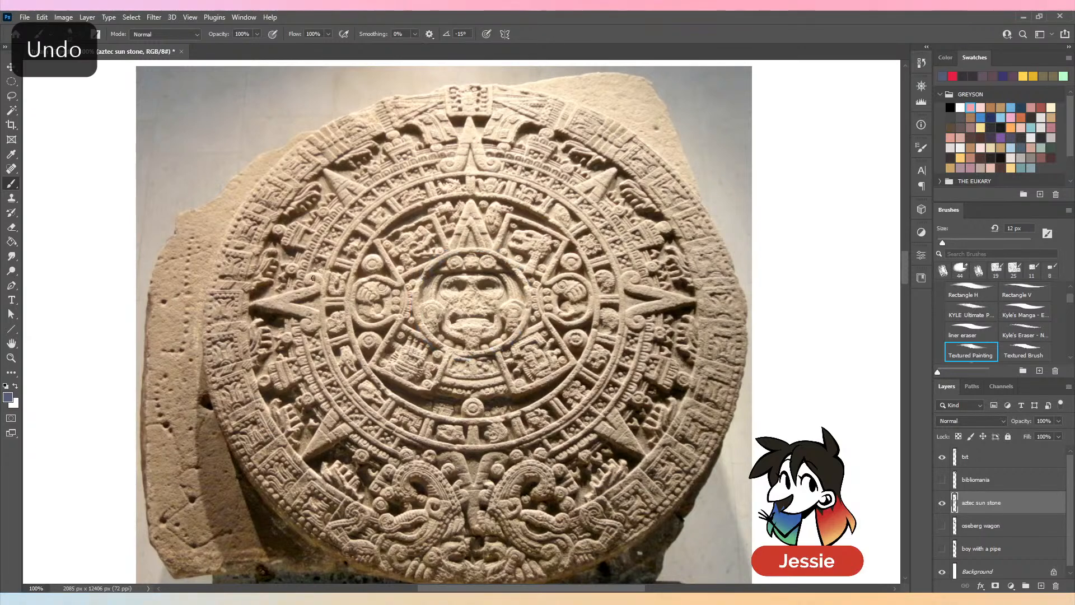
pyautogui.moveTo(307, 276); pyautogui.dragTo(266, 308)
pyautogui.hotkey('ctrl', 'z')
pyautogui.moveTo(307, 277)
pyautogui.mouseDown()
pyautogui.moveTo(264, 304)
pyautogui.moveTo(314, 323)
pyautogui.mouseUp()
pyautogui.hotkey('ctrl', 'z')
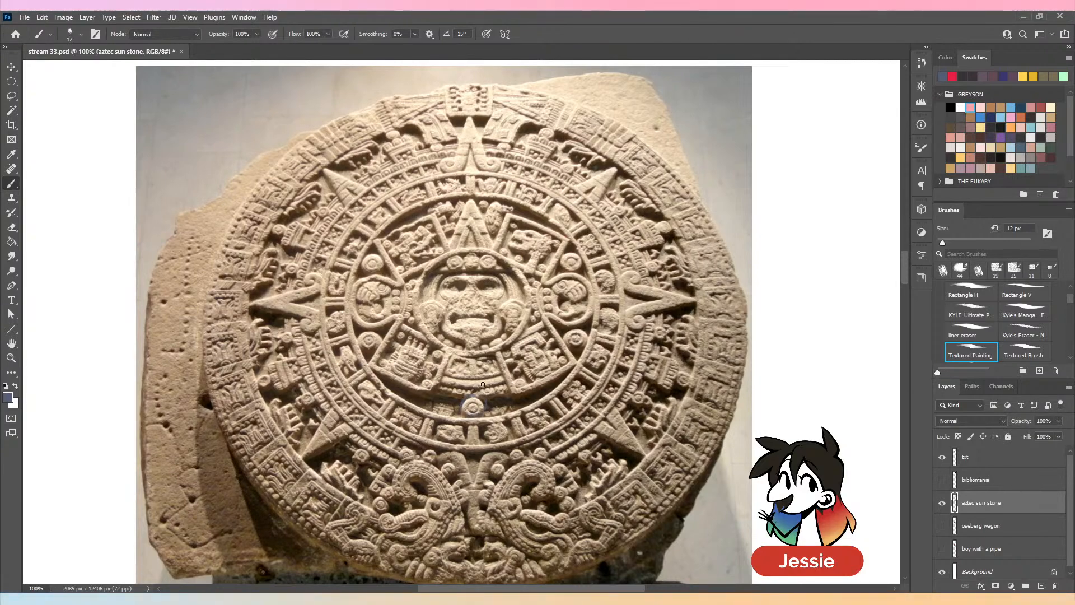
pyautogui.hotkey('ctrl', 'z')
# - Draw a freehand loop across the sun stone's central face and lower inner ring and undo it
pyautogui.hotkey('ctrl', '+')
pyautogui.moveTo(764, 387); pyautogui.dragTo(761, 269)
pyautogui.moveTo(565, 210)
pyautogui.mouseDown()
pyautogui.moveTo(469, 118)
pyautogui.moveTo(531, 296)
pyautogui.mouseUp()
pyautogui.hotkey('ctrl', '-')
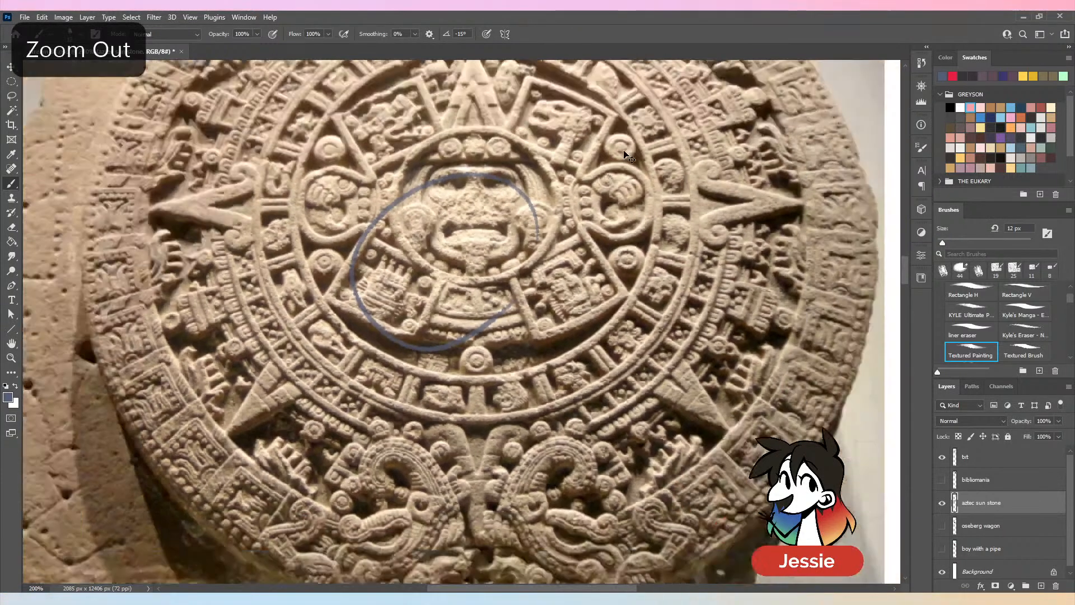
pyautogui.hotkey('ctrl', 'z')
pyautogui.moveTo(758, 274); pyautogui.dragTo(763, 311)
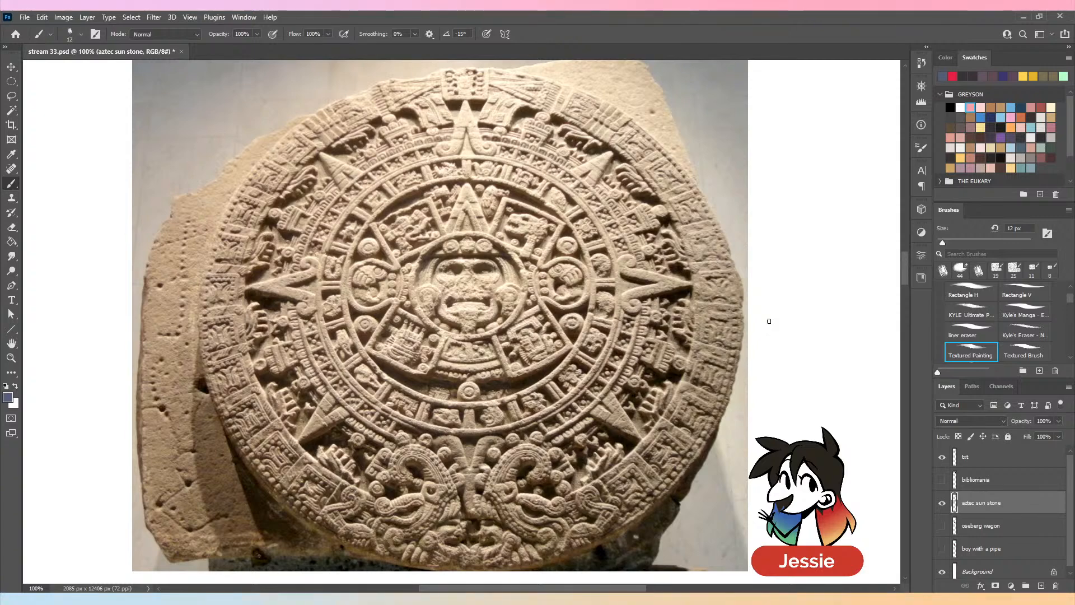
# - Hide the aztec sun stone layer and select the txt layer for writing
pyautogui.hotkey('ctrl', '-')
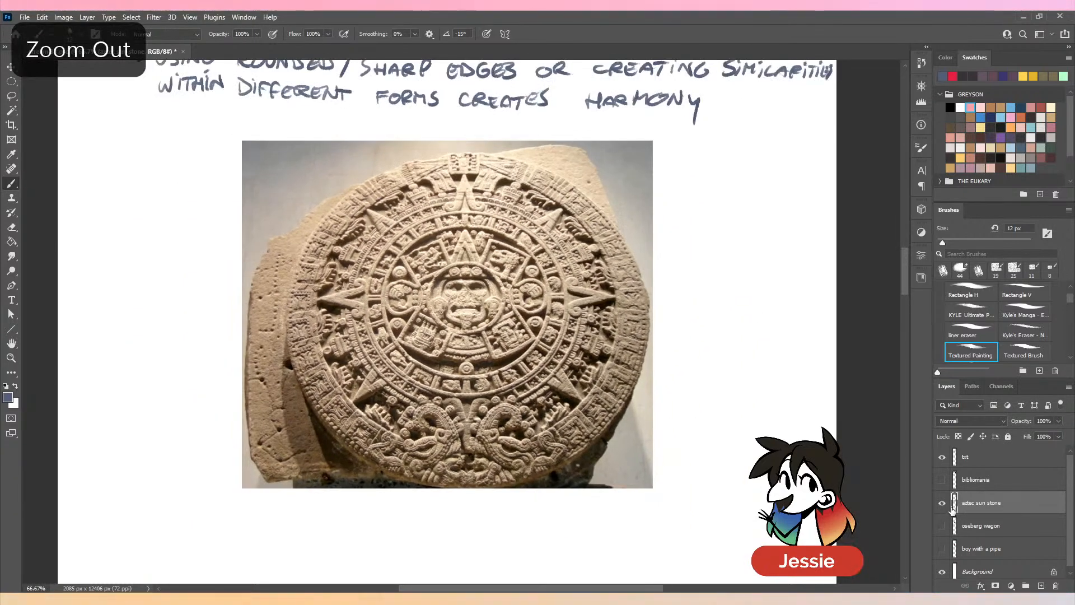
pyautogui.hotkey('ctrl', '+')
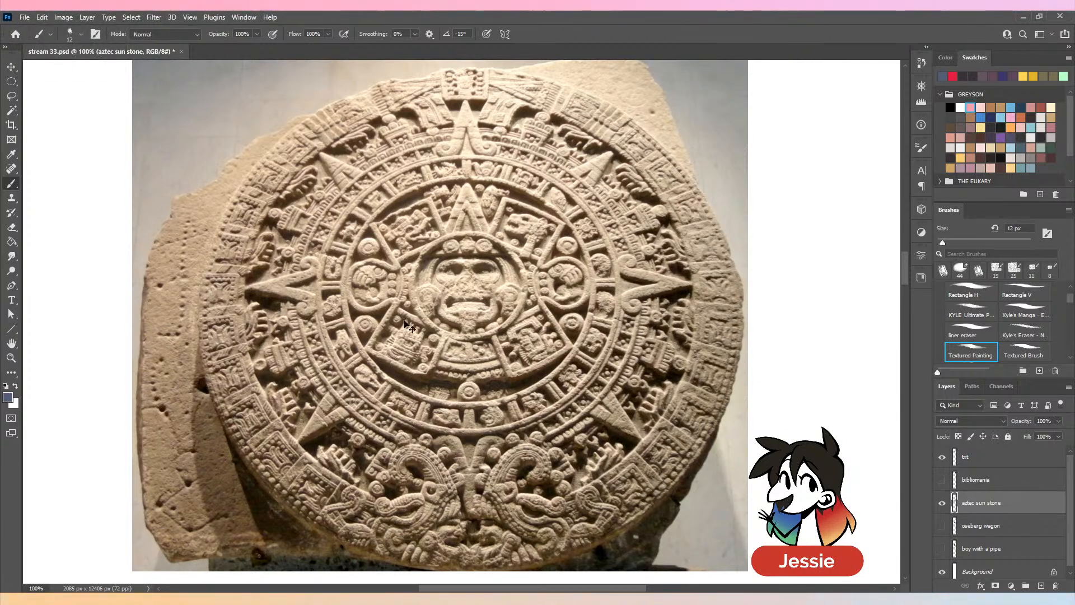
pyautogui.hotkey('ctrl', '-')
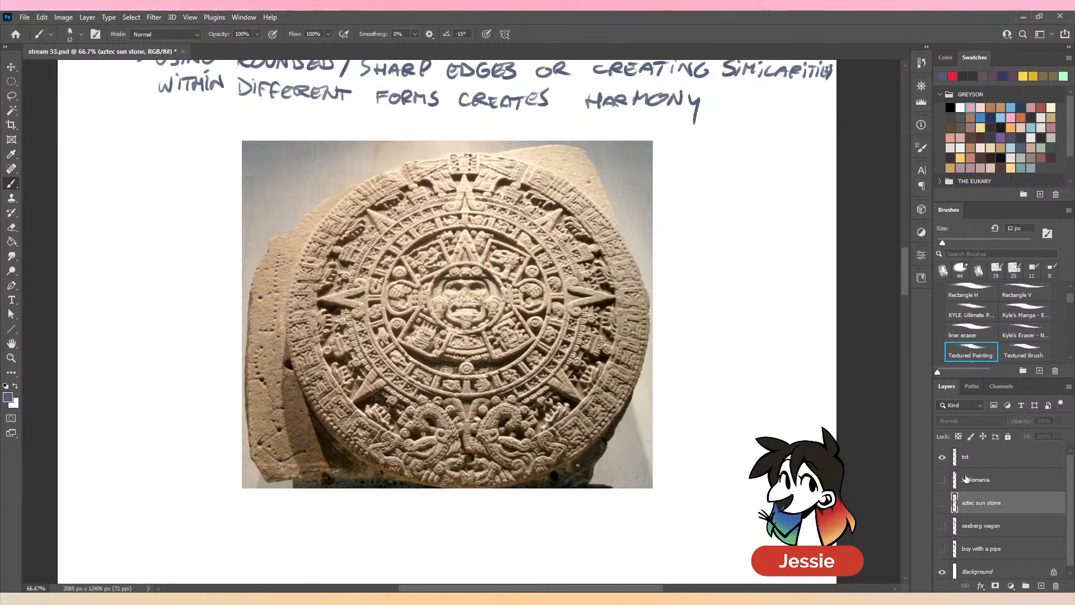
pyautogui.click(941, 503)
pyautogui.click(991, 456)
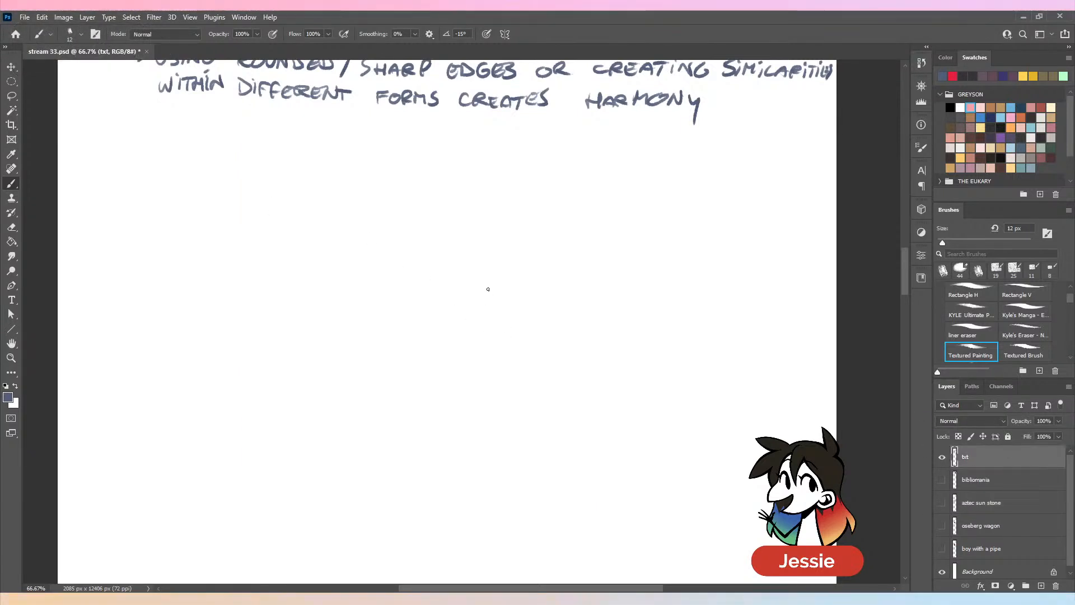
# - Set the brush colour to red for the next section heading
pyautogui.moveTo(528, 273); pyautogui.dragTo(570, 358)
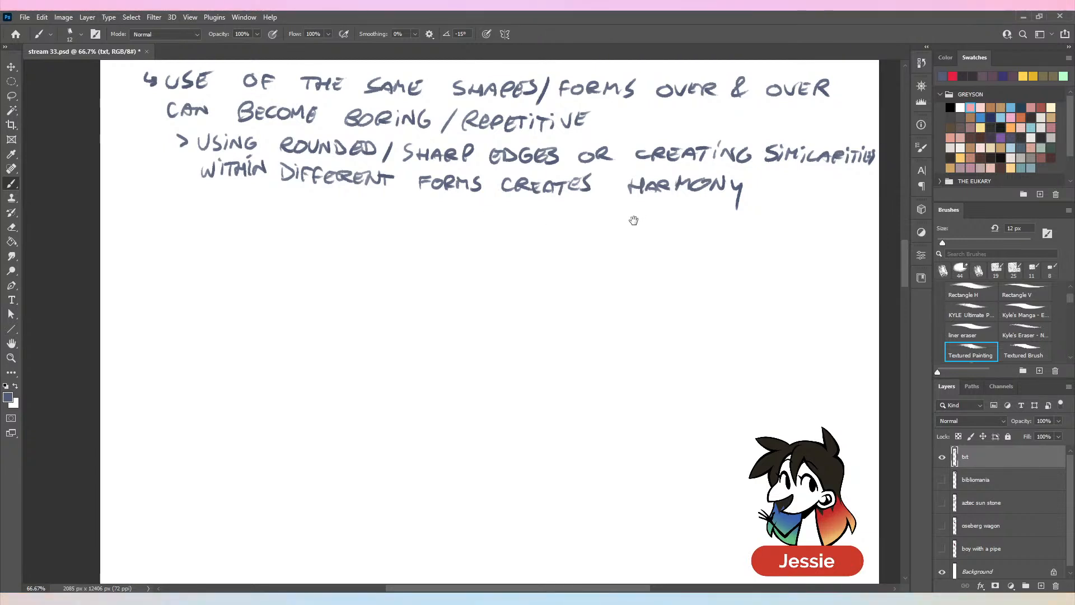
pyautogui.moveTo(633, 220); pyautogui.dragTo(631, 273)
pyautogui.click(953, 76)
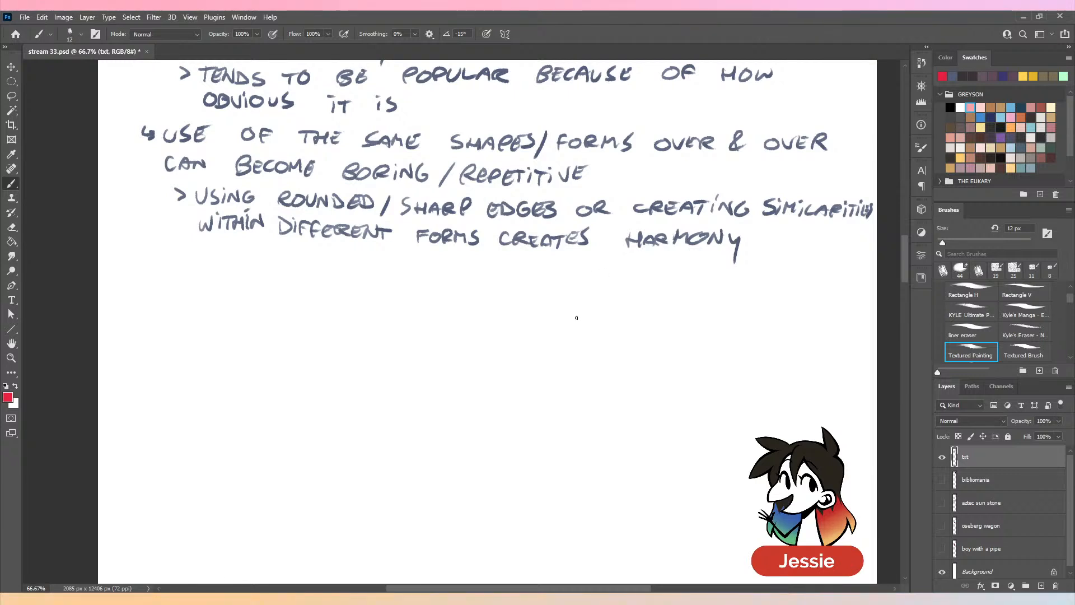
pyautogui.moveTo(578, 338); pyautogui.dragTo(570, 377)
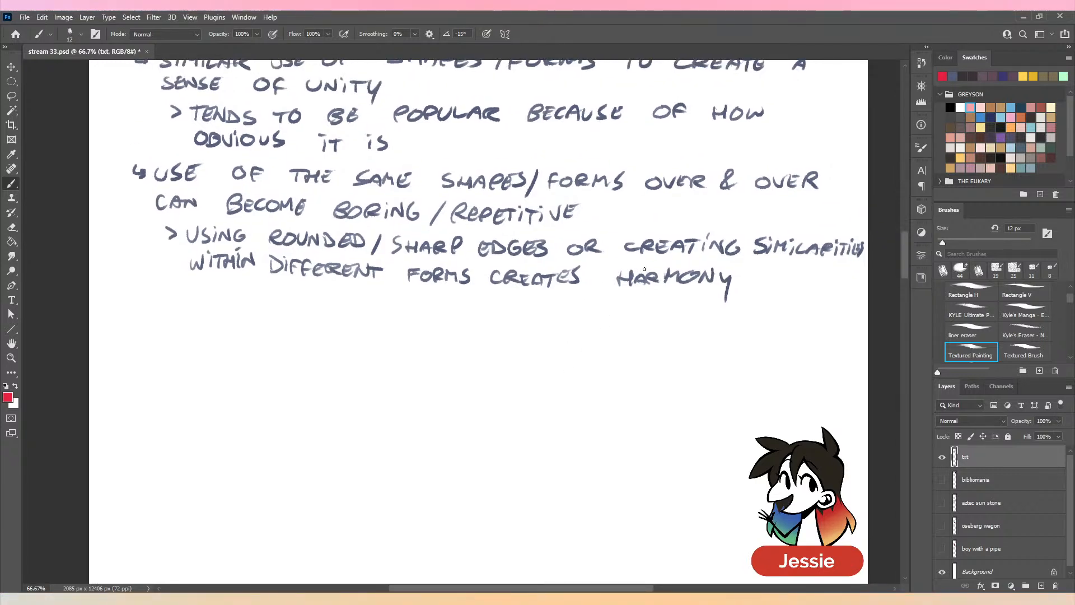
# - Show the aztec sun stone layer to view the image below the notes and hide it again
pyautogui.click(942, 502)
pyautogui.moveTo(906, 283); pyautogui.dragTo(906, 288)
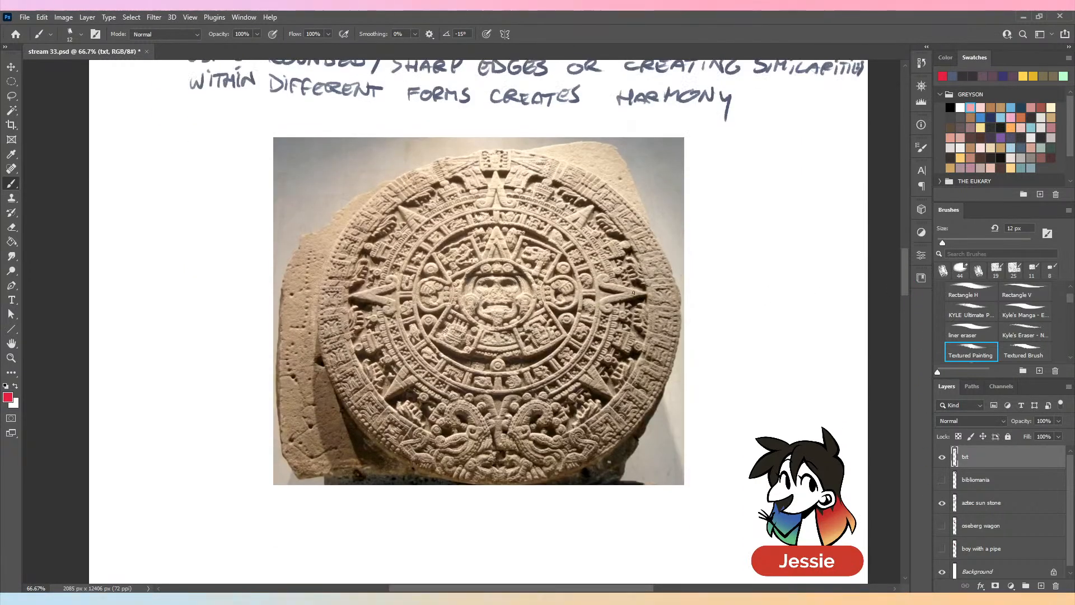
pyautogui.click(942, 502)
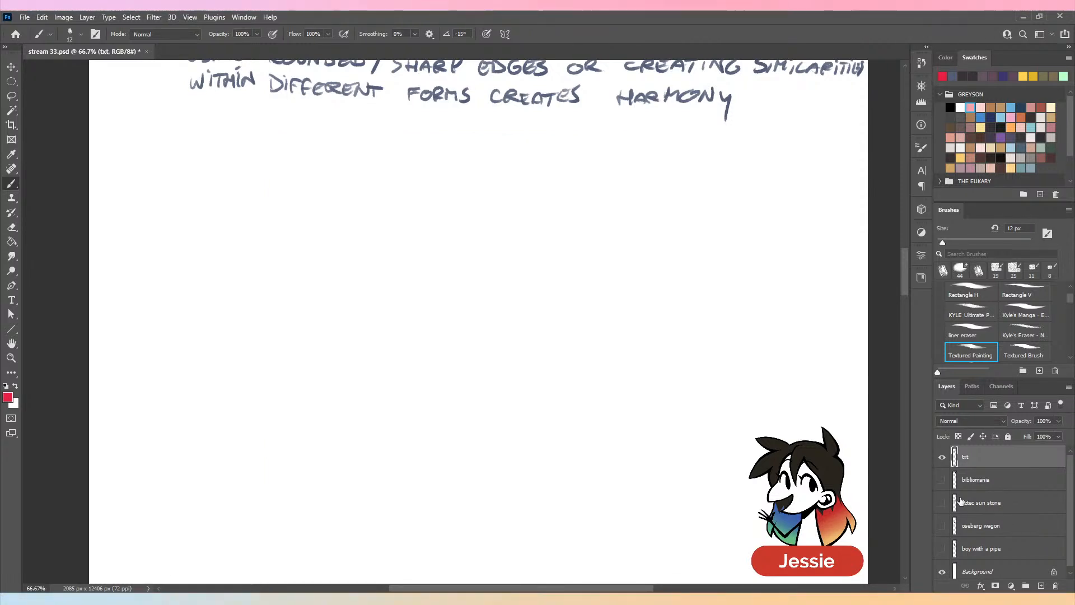
# - Handwrite the red heading "- LINE" below the Shape/Form notes
pyautogui.scroll(2, 443, 381)
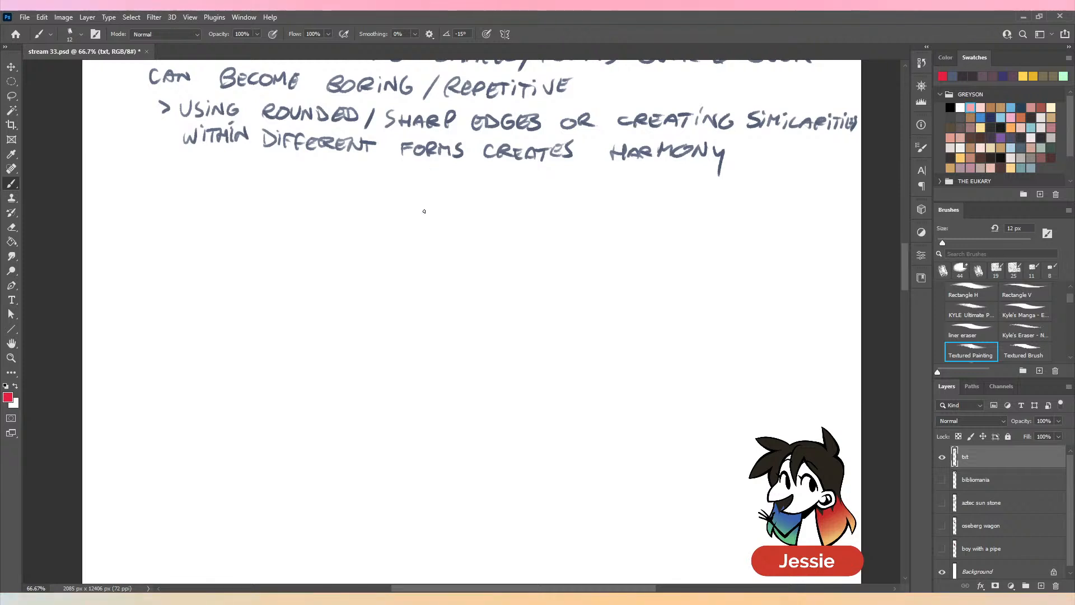
pyautogui.hotkey('ctrl', '+')
pyautogui.moveTo(305, 199)
pyautogui.mouseDown()
pyautogui.moveTo(485, 371)
pyautogui.moveTo(496, 315)
pyautogui.moveTo(520, 282)
pyautogui.mouseUp()
pyautogui.moveTo(91, 234); pyautogui.dragTo(147, 253)
pyautogui.moveTo(155, 253); pyautogui.dragTo(177, 221)
pyautogui.moveTo(201, 224); pyautogui.dragTo(199, 250)
pyautogui.moveTo(183, 236); pyautogui.dragTo(193, 234)
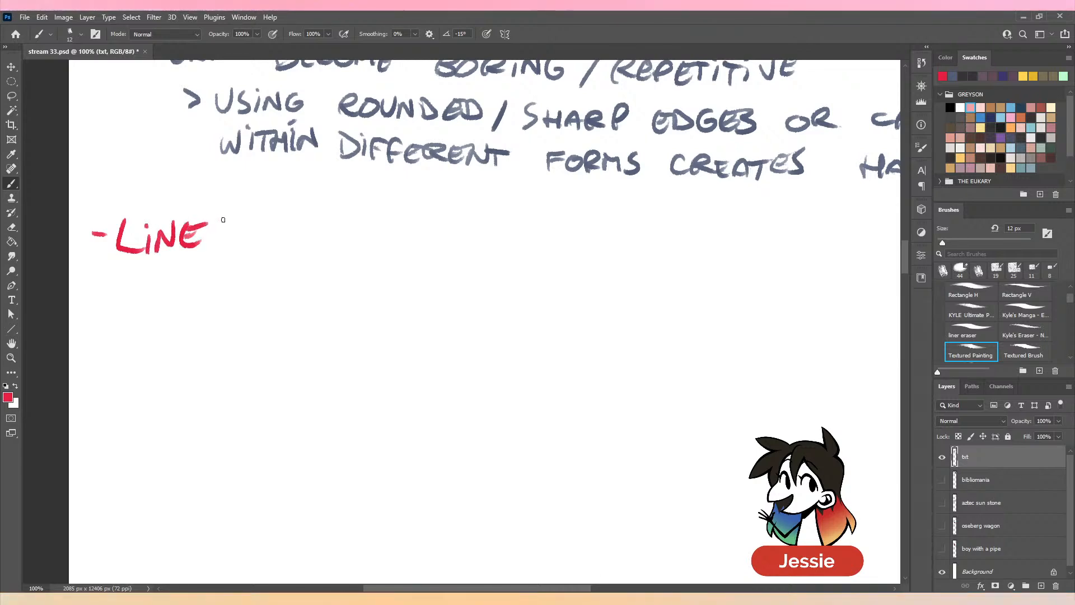
# - Lasso the LINE heading, move it slightly up and inward closer to the notes above, and deselect it
pyautogui.hotkey('ctrl', '-')
pyautogui.moveTo(482, 331); pyautogui.dragTo(439, 421)
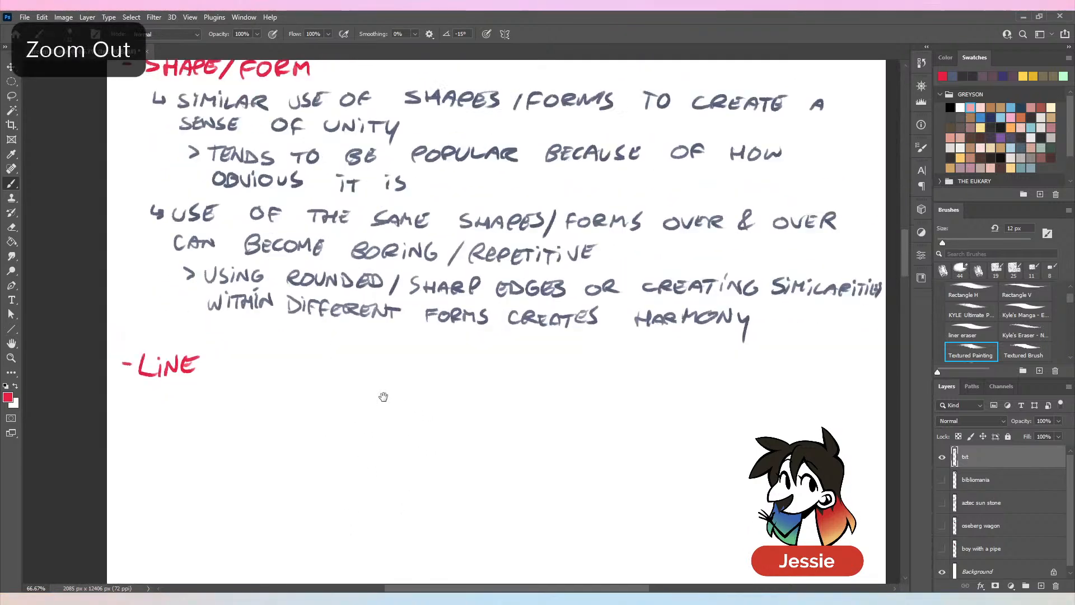
pyautogui.scroll(-1, 392, 387)
pyautogui.press('l')
pyautogui.moveTo(233, 307)
pyautogui.mouseDown()
pyautogui.moveTo(185, 295)
pyautogui.moveTo(204, 284)
pyautogui.mouseUp()
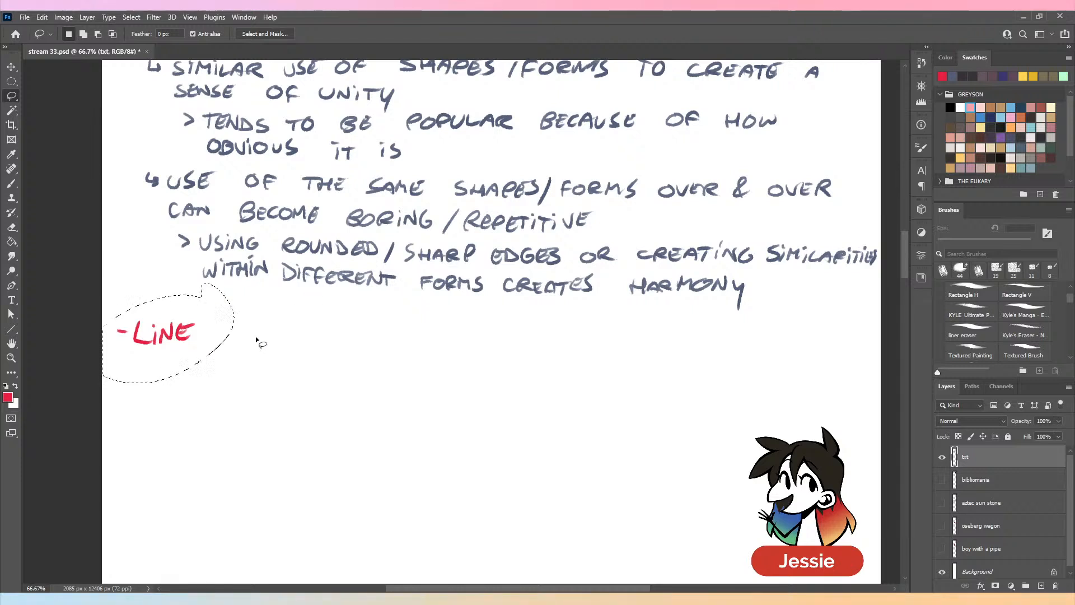
pyautogui.press('v')
pyautogui.moveTo(192, 337); pyautogui.dragTo(199, 324)
pyautogui.hotkey('ctrl', 'd')
pyautogui.press('b')
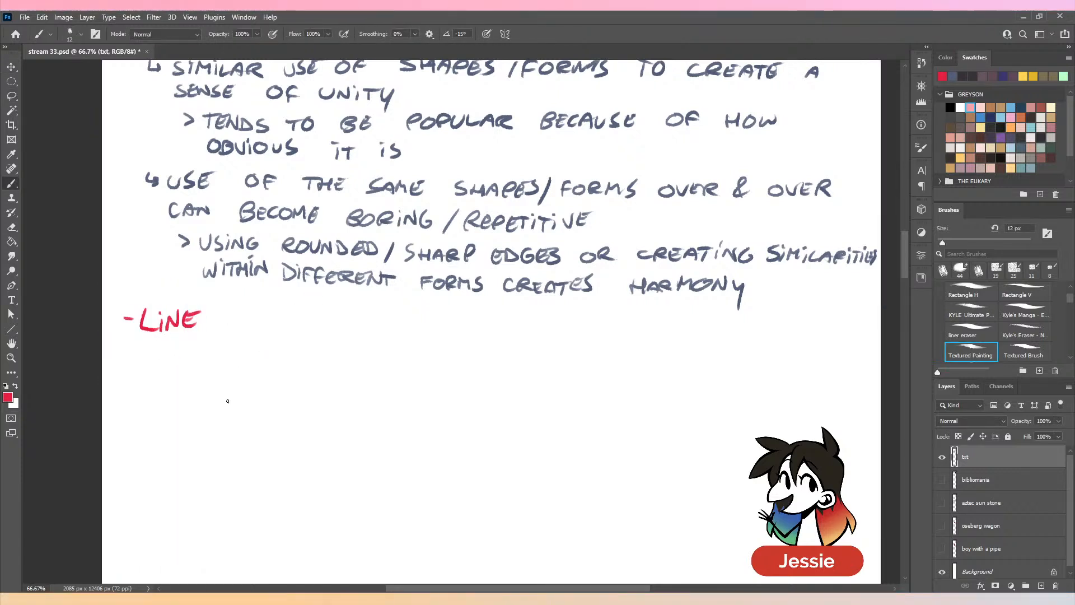
# - Switch the brush colour to grey-blue and handwrite the bullet "IMPLIED/ACTUAL LINE" with an arrow marker under the LINE heading
pyautogui.click(953, 76)
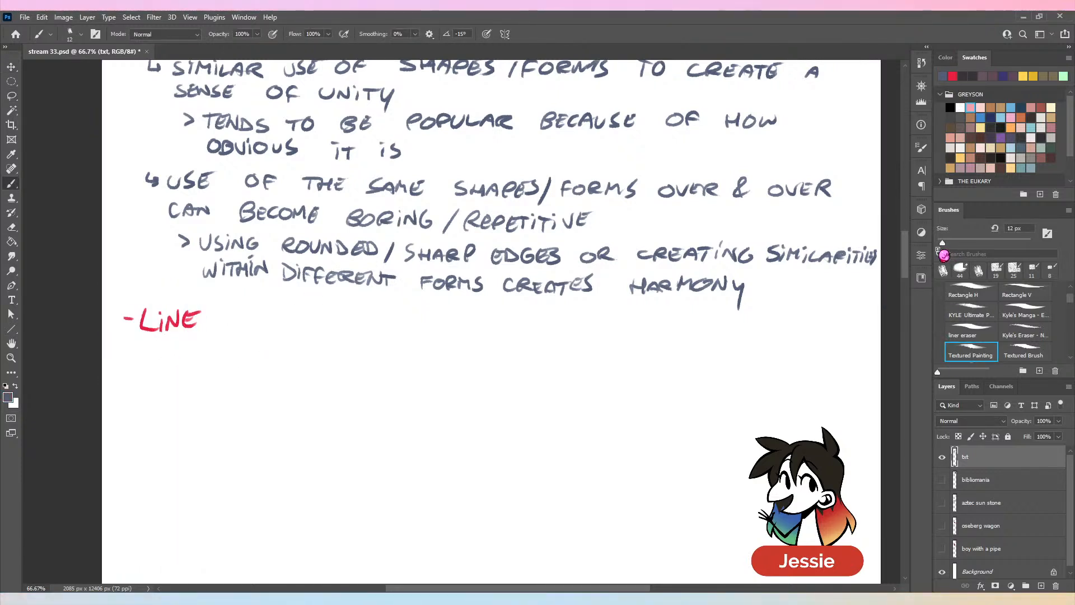
pyautogui.scroll(-2, 364, 365)
pyautogui.moveTo(118, 243)
pyautogui.mouseDown()
pyautogui.moveTo(160, 258)
pyautogui.moveTo(198, 244)
pyautogui.moveTo(231, 264)
pyautogui.moveTo(402, 247)
pyautogui.mouseUp()
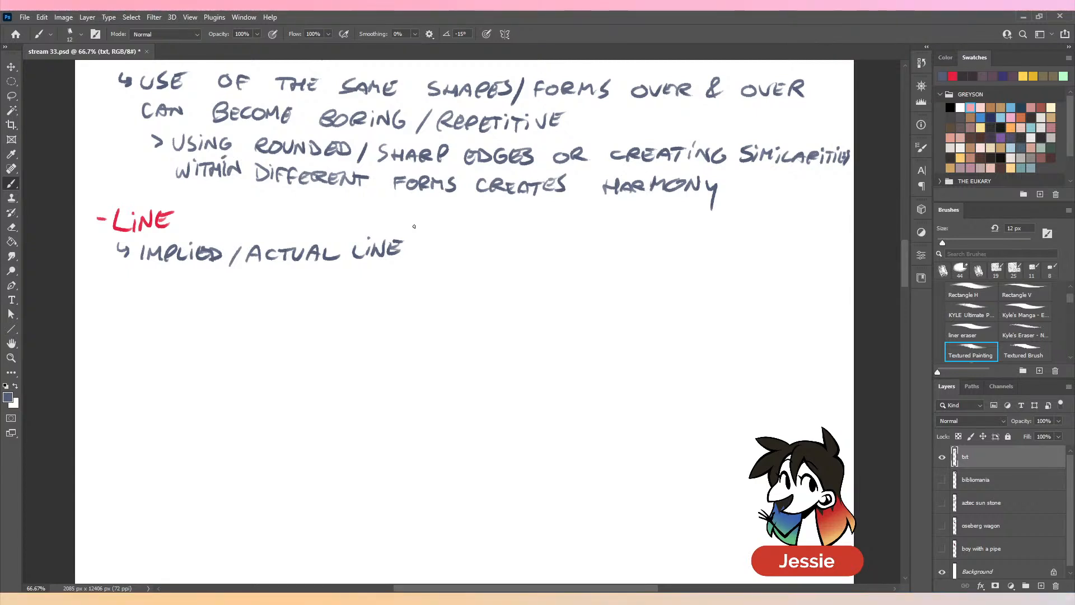
# - Handwrite the sub-point "> SIMILAR LINE WEIGHTS" beneath the IMPLIED/ACTUAL LINE bullet, without a trailing comma
pyautogui.moveTo(145, 274)
pyautogui.mouseDown()
pyautogui.moveTo(145, 288)
pyautogui.moveTo(167, 289)
pyautogui.mouseUp()
pyautogui.moveTo(185, 278)
pyautogui.mouseDown()
pyautogui.moveTo(186, 290)
pyautogui.moveTo(215, 291)
pyautogui.mouseUp()
pyautogui.moveTo(222, 277); pyautogui.dragTo(248, 292)
pyautogui.moveTo(256, 281)
pyautogui.mouseDown()
pyautogui.moveTo(255, 292)
pyautogui.moveTo(299, 293)
pyautogui.mouseUp()
pyautogui.moveTo(307, 281)
pyautogui.mouseDown()
pyautogui.moveTo(386, 274)
pyautogui.moveTo(396, 288)
pyautogui.moveTo(404, 272)
pyautogui.moveTo(434, 290)
pyautogui.mouseUp()
pyautogui.moveTo(440, 276)
pyautogui.mouseDown()
pyautogui.moveTo(440, 291)
pyautogui.moveTo(459, 274)
pyautogui.mouseUp()
pyautogui.moveTo(459, 277)
pyautogui.mouseDown()
pyautogui.moveTo(452, 290)
pyautogui.moveTo(463, 297)
pyautogui.mouseUp()
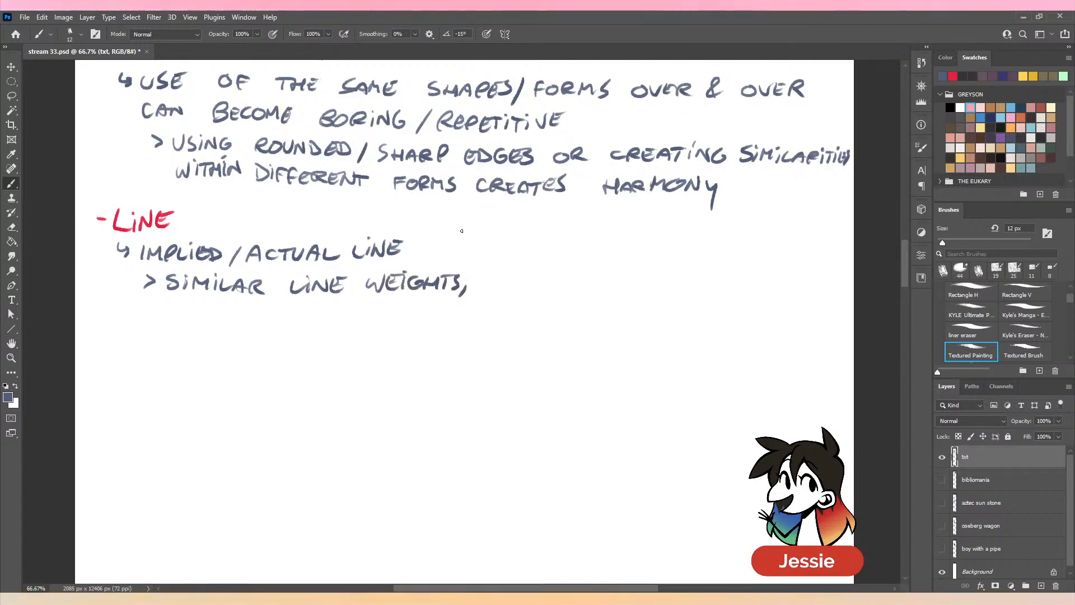
pyautogui.hotkey('ctrl', 'z')
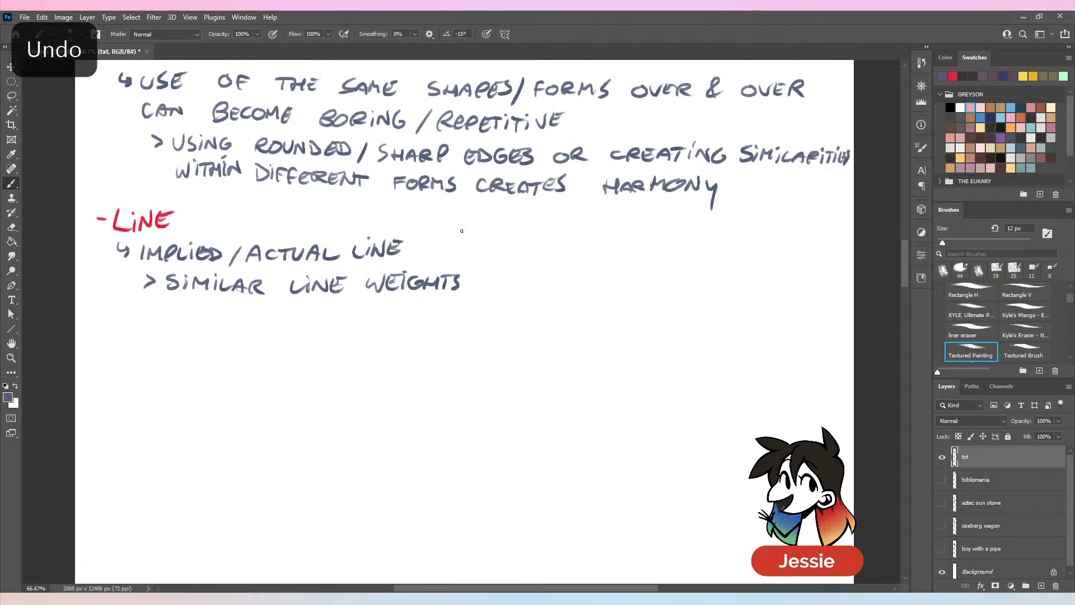
# - Handwrite the sub-point "> SIMILAR LEADING LINES/MOVEMENT/ETC." beneath the line weights point
pyautogui.moveTo(170, 306); pyautogui.dragTo(162, 321)
pyautogui.moveTo(175, 308)
pyautogui.mouseDown()
pyautogui.moveTo(175, 320)
pyautogui.moveTo(197, 320)
pyautogui.mouseUp()
pyautogui.moveTo(204, 307)
pyautogui.mouseDown()
pyautogui.moveTo(304, 310)
pyautogui.moveTo(327, 321)
pyautogui.moveTo(343, 310)
pyautogui.moveTo(428, 322)
pyautogui.mouseUp()
pyautogui.moveTo(432, 322)
pyautogui.mouseDown()
pyautogui.moveTo(439, 308)
pyautogui.moveTo(446, 319)
pyautogui.mouseUp()
pyautogui.moveTo(457, 305)
pyautogui.mouseDown()
pyautogui.moveTo(487, 297)
pyautogui.moveTo(513, 320)
pyautogui.mouseUp()
pyautogui.moveTo(526, 307); pyautogui.dragTo(545, 306)
pyautogui.moveTo(554, 306)
pyautogui.mouseDown()
pyautogui.moveTo(555, 318)
pyautogui.moveTo(600, 305)
pyautogui.mouseUp()
pyautogui.moveTo(597, 305)
pyautogui.mouseDown()
pyautogui.moveTo(610, 304)
pyautogui.moveTo(613, 330)
pyautogui.moveTo(667, 305)
pyautogui.mouseUp()
pyautogui.moveTo(659, 306)
pyautogui.mouseDown()
pyautogui.moveTo(659, 319)
pyautogui.moveTo(675, 319)
pyautogui.mouseUp()
pyautogui.click(687, 317)
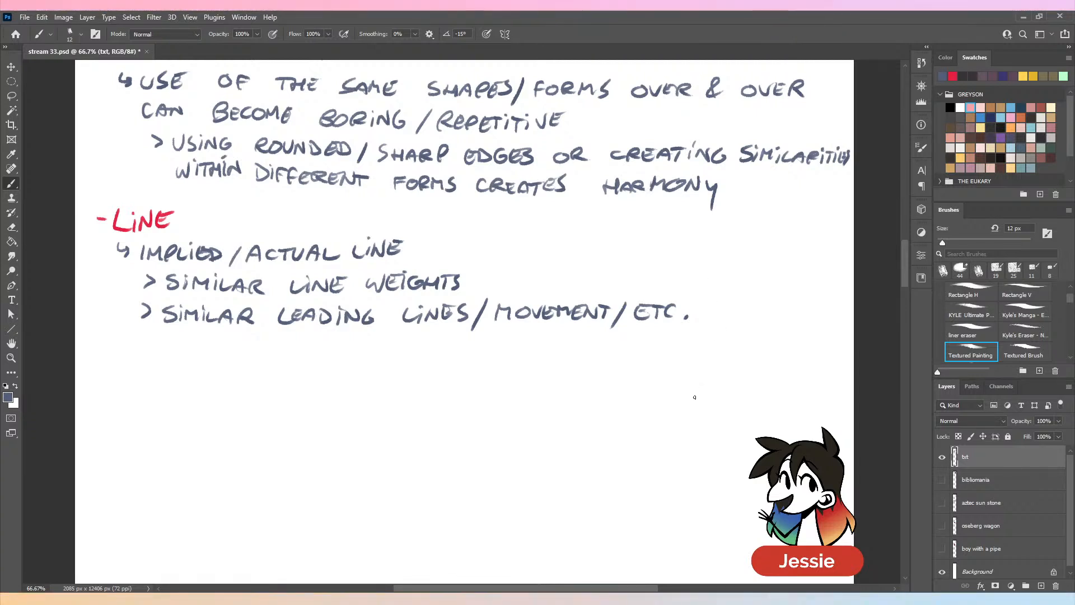
# - Show the bibliomania layer and make it the active layer for moving, undoing any accidental shift of the txt layer
pyautogui.scroll(-2, 699, 395)
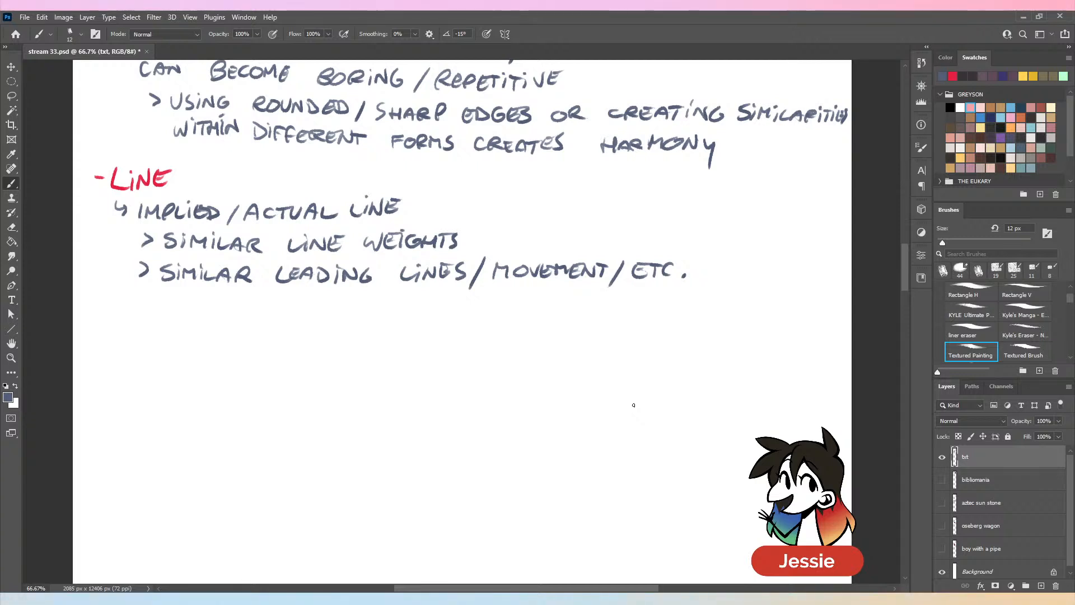
pyautogui.hotkey('ctrl', '-')
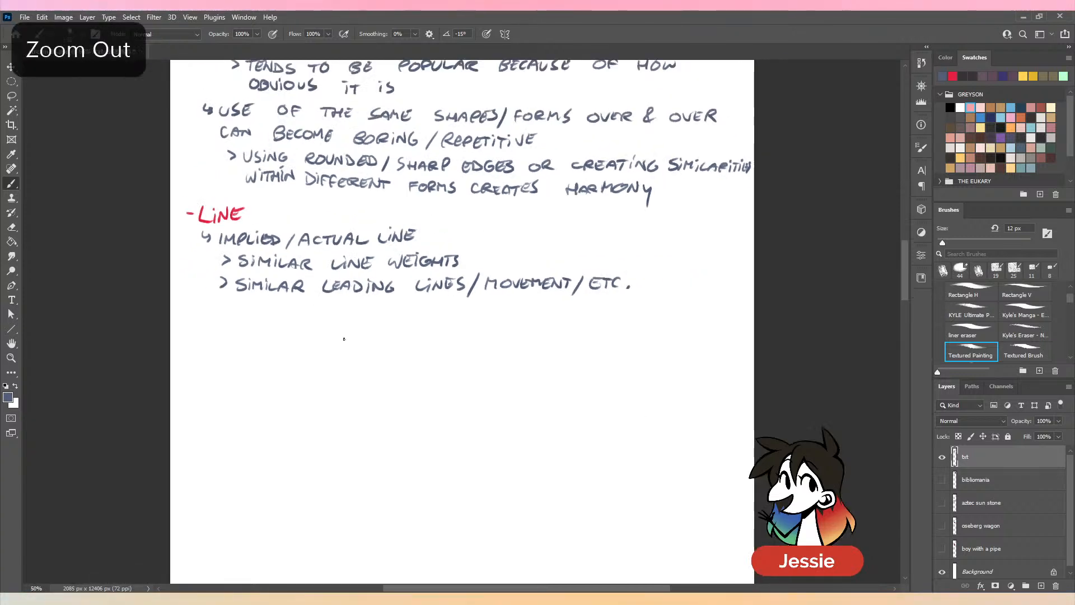
pyautogui.scroll(-3, 697, 378)
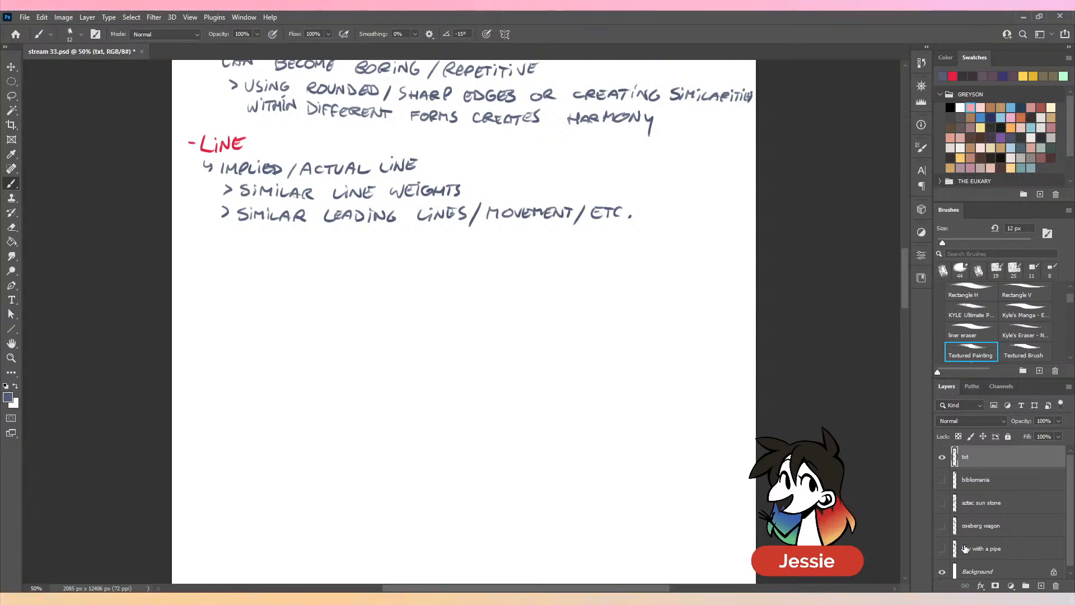
pyautogui.hotkey('ctrl', '-')
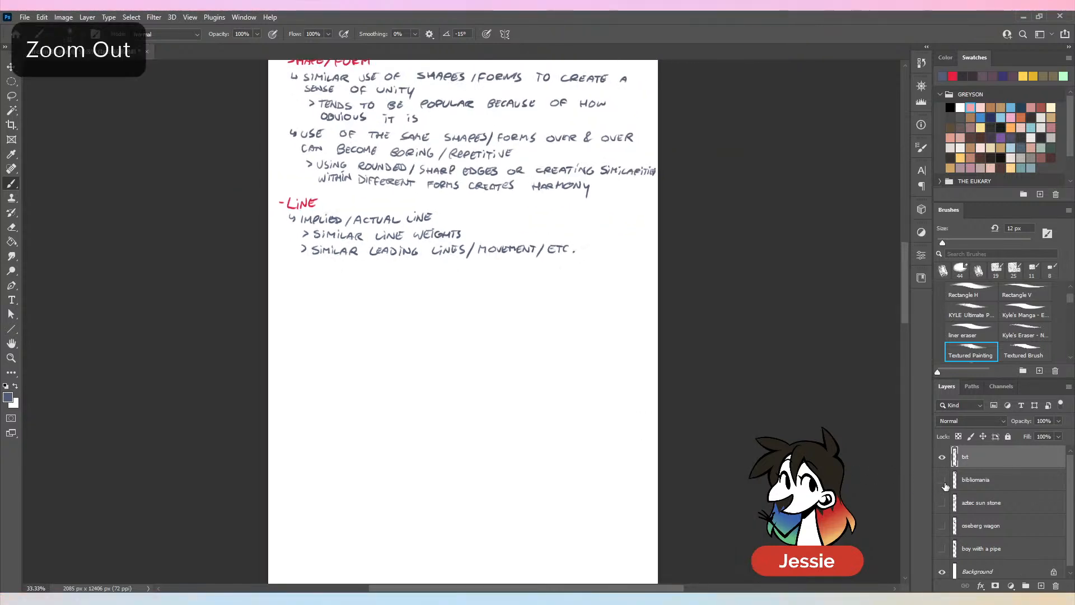
pyautogui.click(943, 480)
pyautogui.scroll(15, 578, 148)
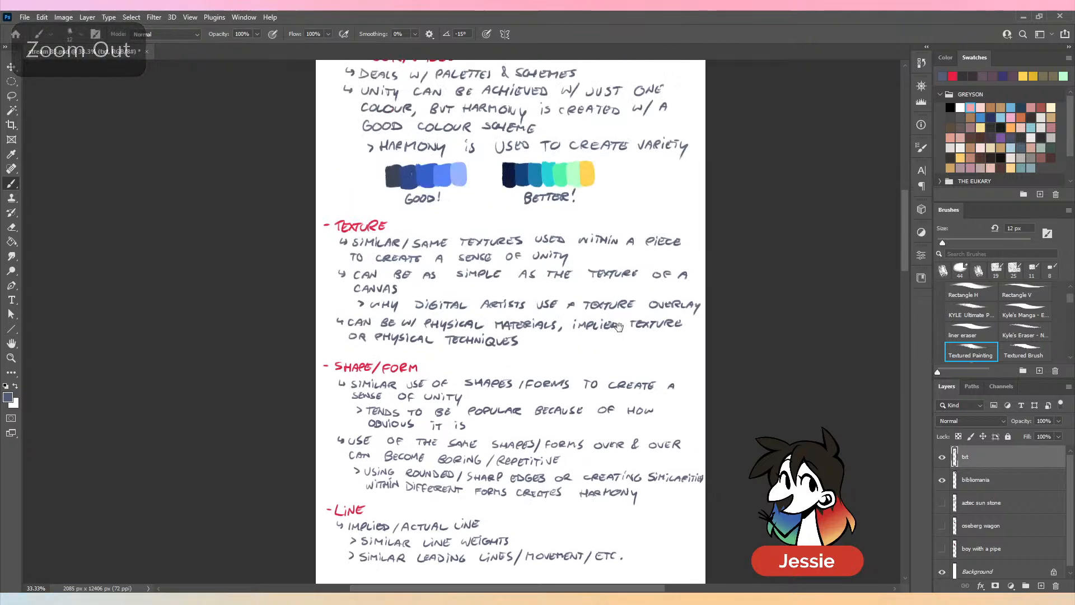
pyautogui.press('v')
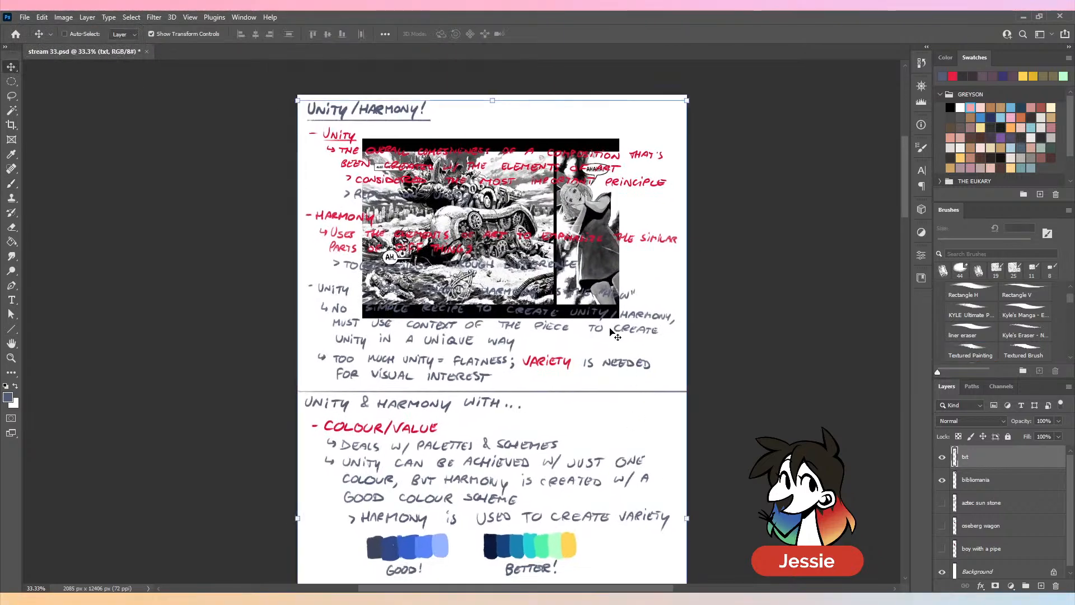
pyautogui.hotkey('ctrl', 'z')
pyautogui.hotkey('ctrl', 'z')
pyautogui.hotkey('ctrl', 'z')
pyautogui.click(1008, 482)
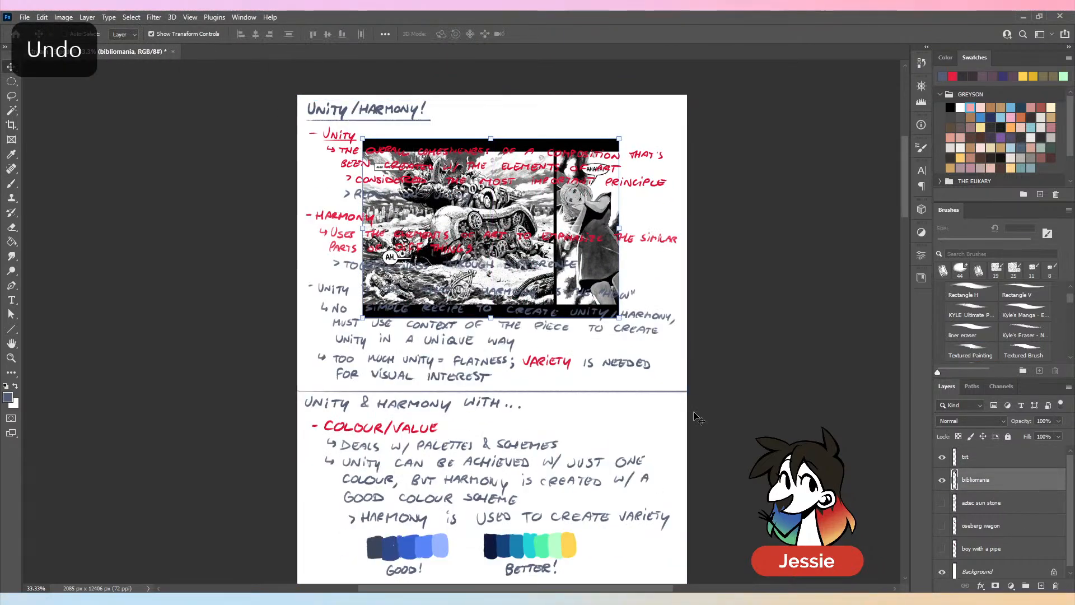
# - Move the bibliomania comic image down the page into the empty space below the LINE notes
pyautogui.moveTo(500, 194); pyautogui.dragTo(526, 543)
pyautogui.scroll(-2, 552, 403)
pyautogui.scroll(-8, 556, 386)
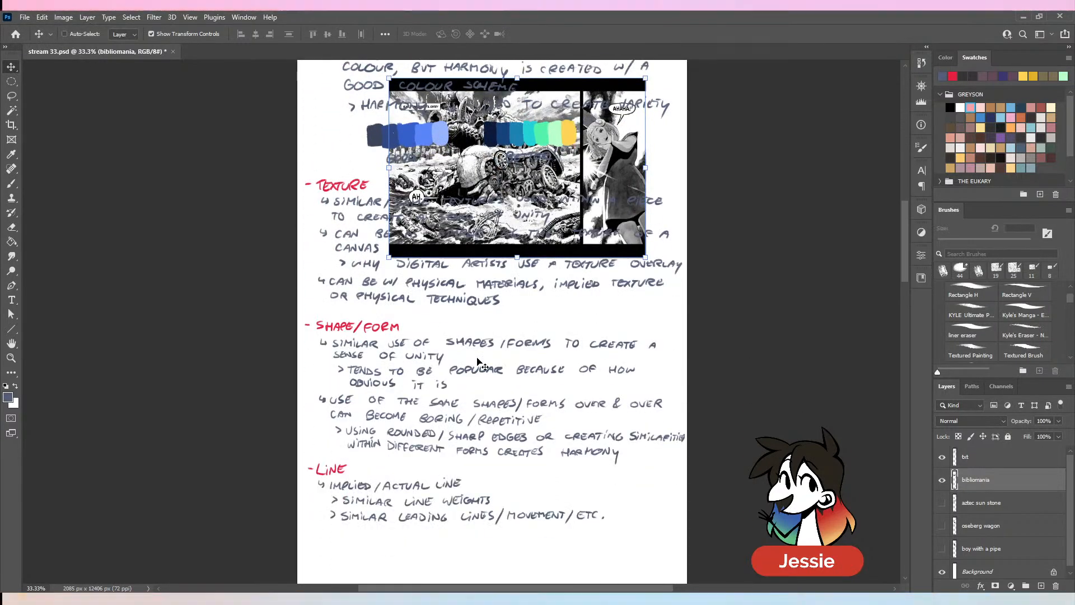
pyautogui.moveTo(532, 171); pyautogui.dragTo(490, 416)
pyautogui.scroll(-4, 503, 347)
pyautogui.scroll(-1, 502, 345)
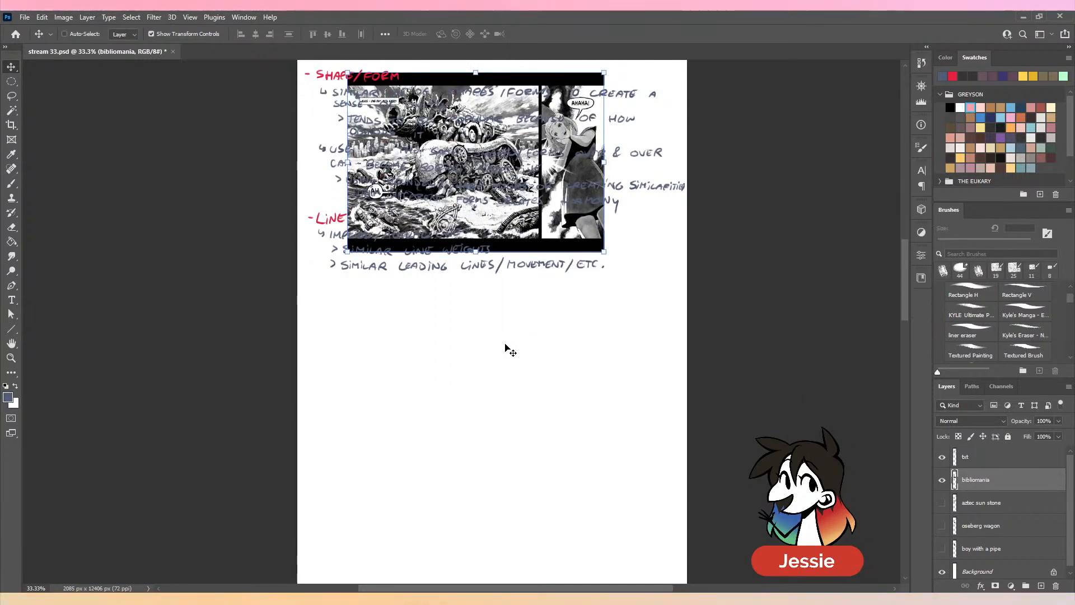
pyautogui.moveTo(485, 211); pyautogui.dragTo(501, 425)
pyautogui.hotkey('ctrl', '+')
pyautogui.hotkey('ctrl', '+')
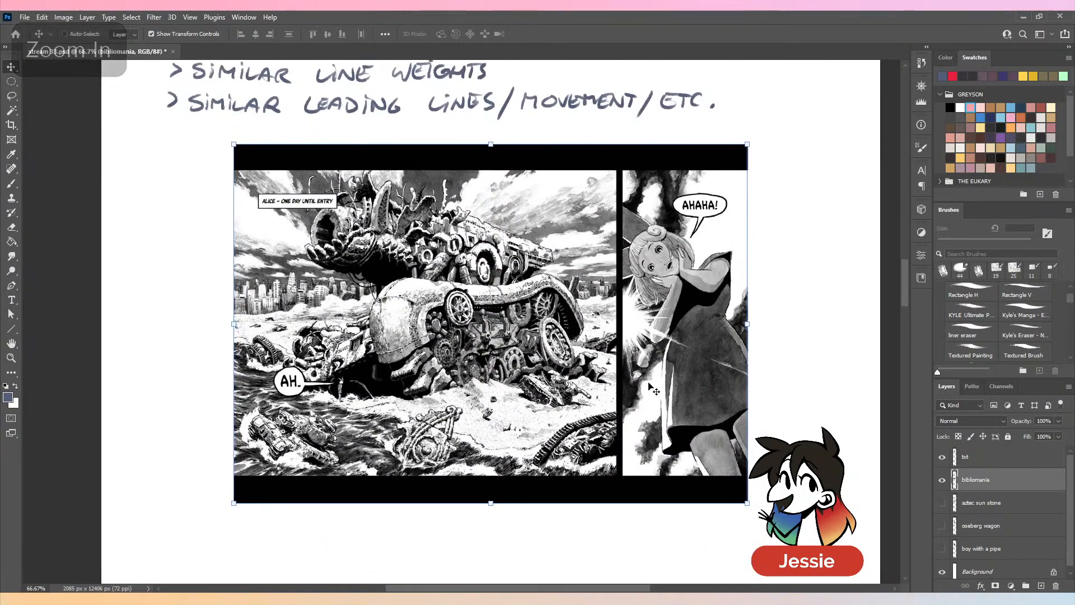
# - Examine the bibliomania image up close, comparing the line work on the wrecked vehicles with that on the girl
pyautogui.press('b')
pyautogui.moveTo(696, 344); pyautogui.dragTo(685, 351)
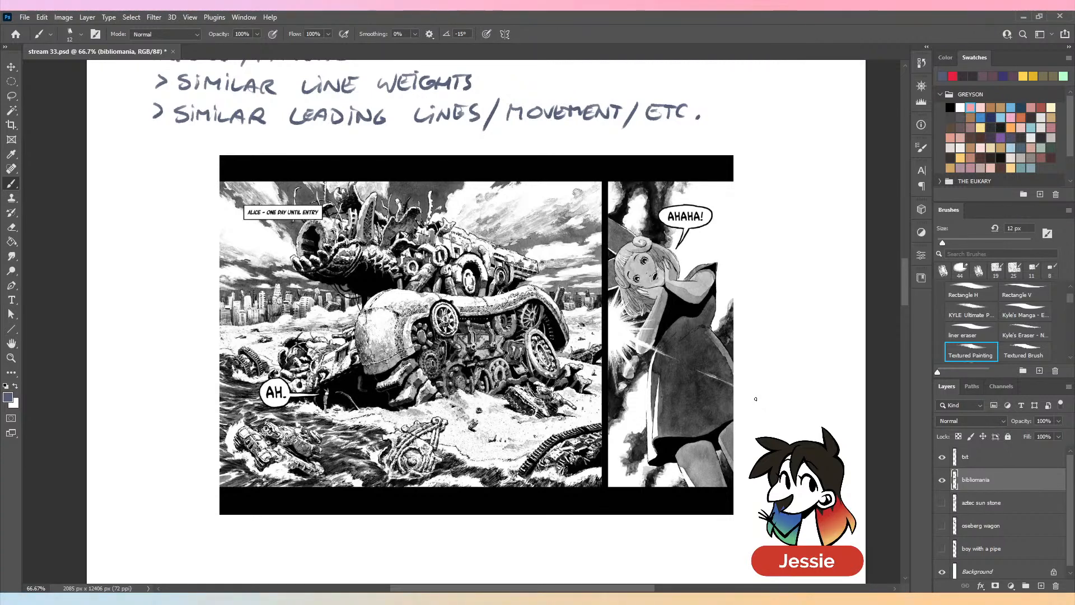
pyautogui.hotkey('ctrl', '=')
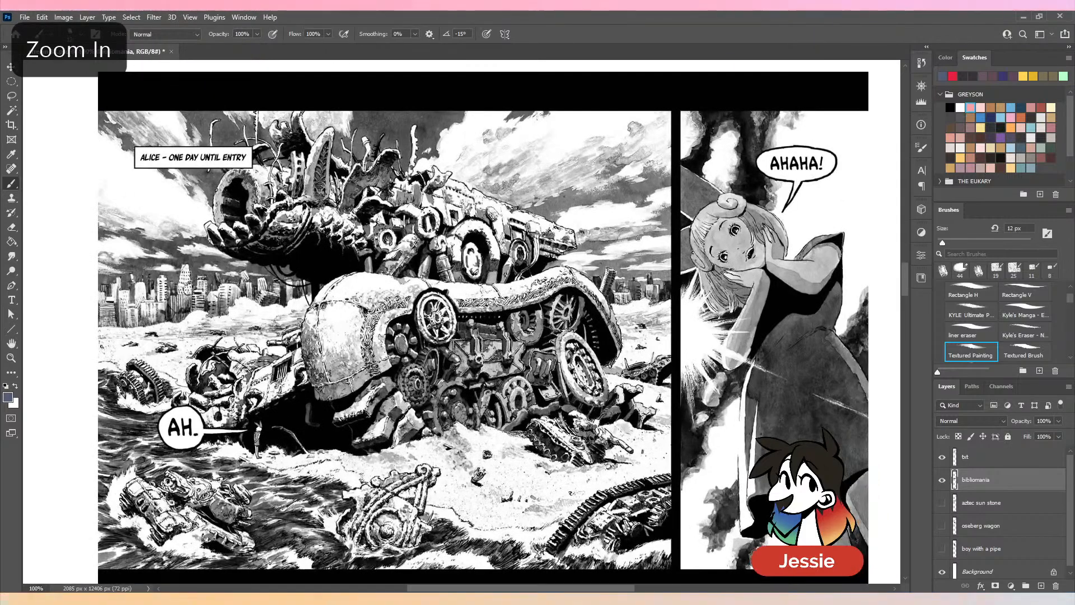
pyautogui.hotkey('ctrl', '=')
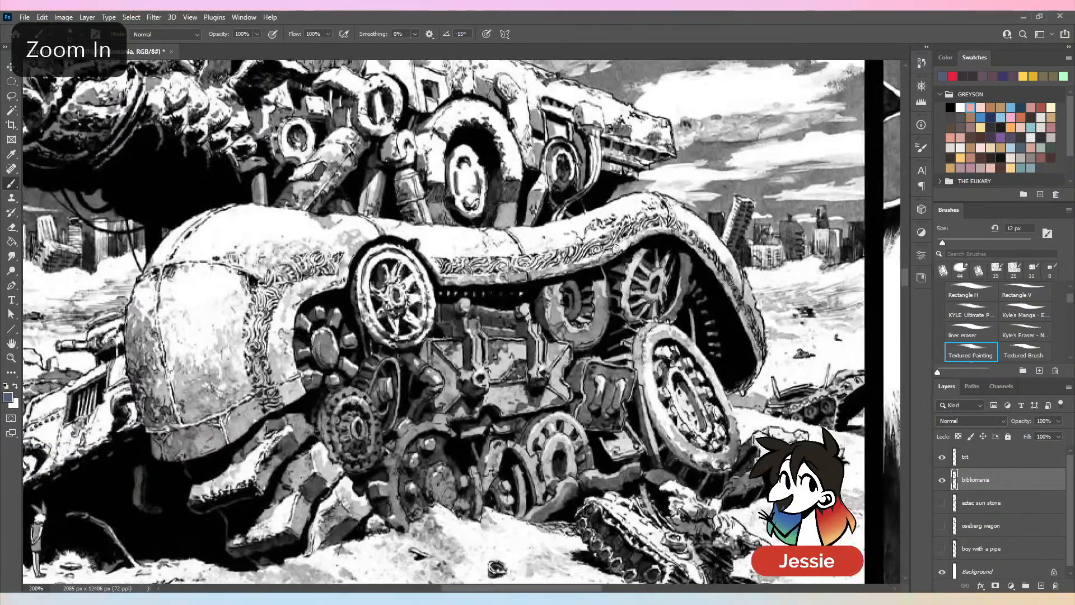
pyautogui.hotkey('ctrl', '-')
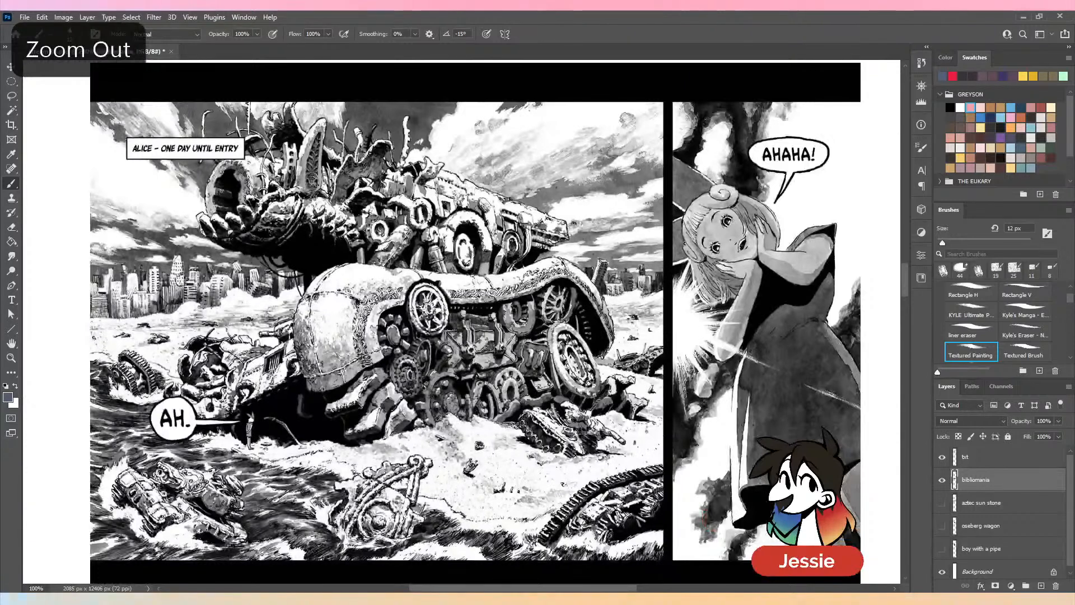
pyautogui.moveTo(632, 314); pyautogui.dragTo(625, 303)
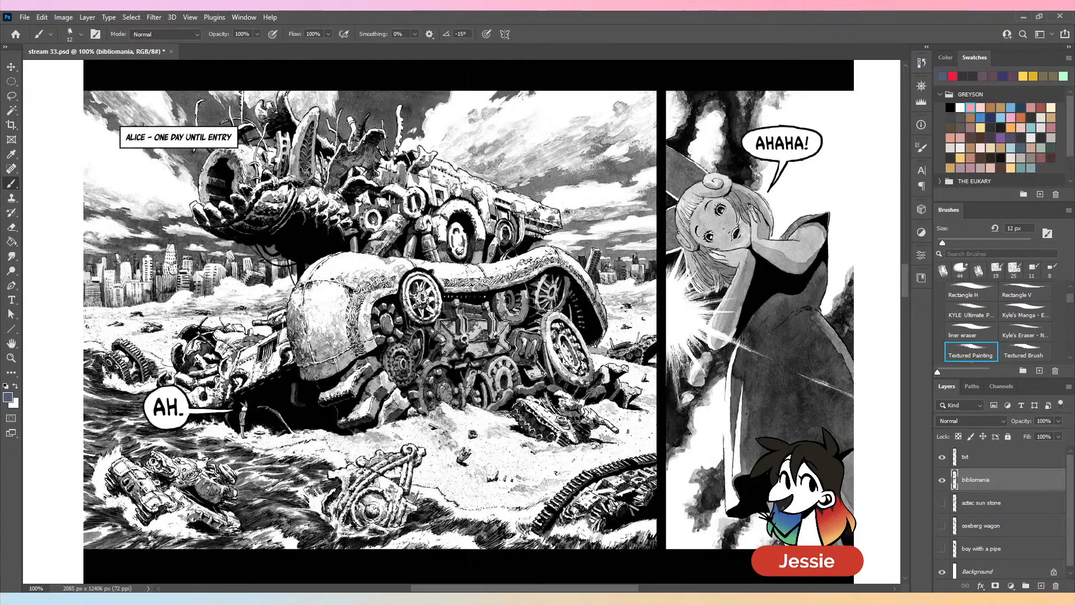
pyautogui.hotkey('ctrl', '+')
pyautogui.hotkey('ctrl', '+')
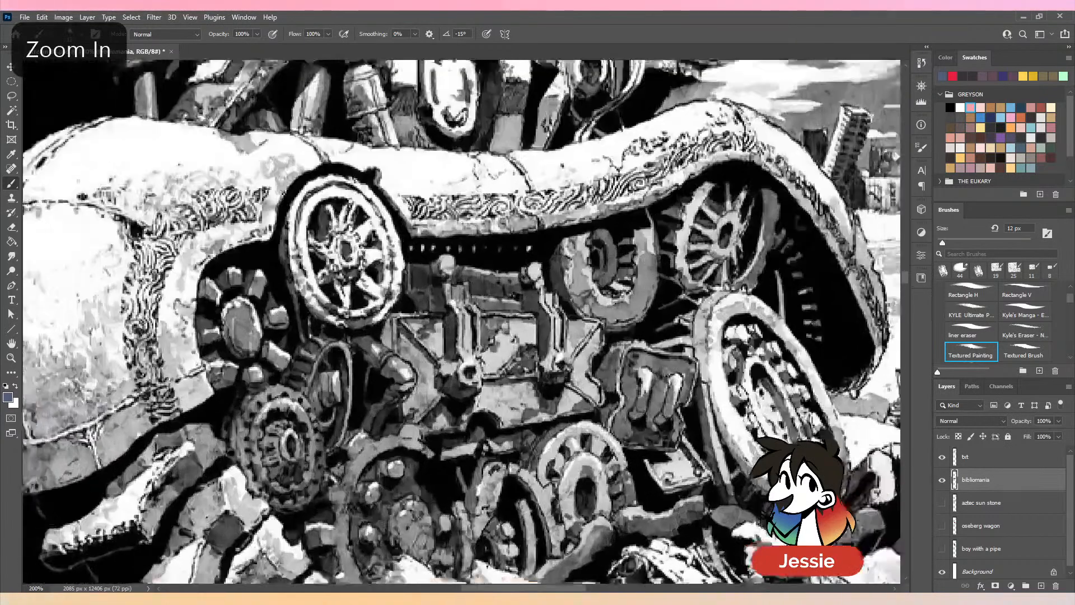
pyautogui.moveTo(774, 239); pyautogui.dragTo(65, 332)
pyautogui.moveTo(682, 220); pyautogui.dragTo(639, 296)
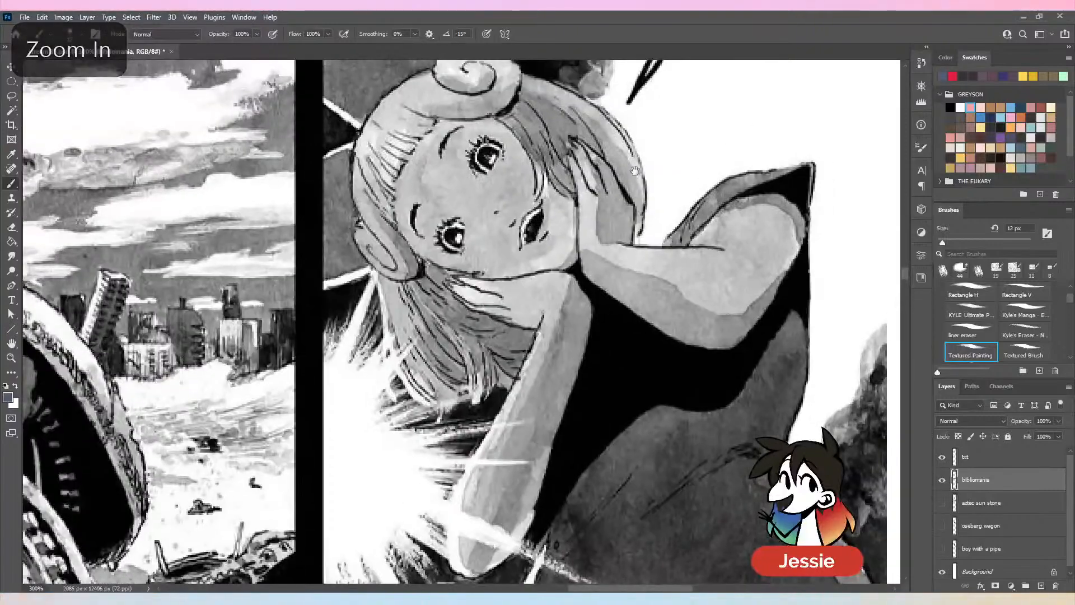
pyautogui.moveTo(656, 207); pyautogui.dragTo(643, 310)
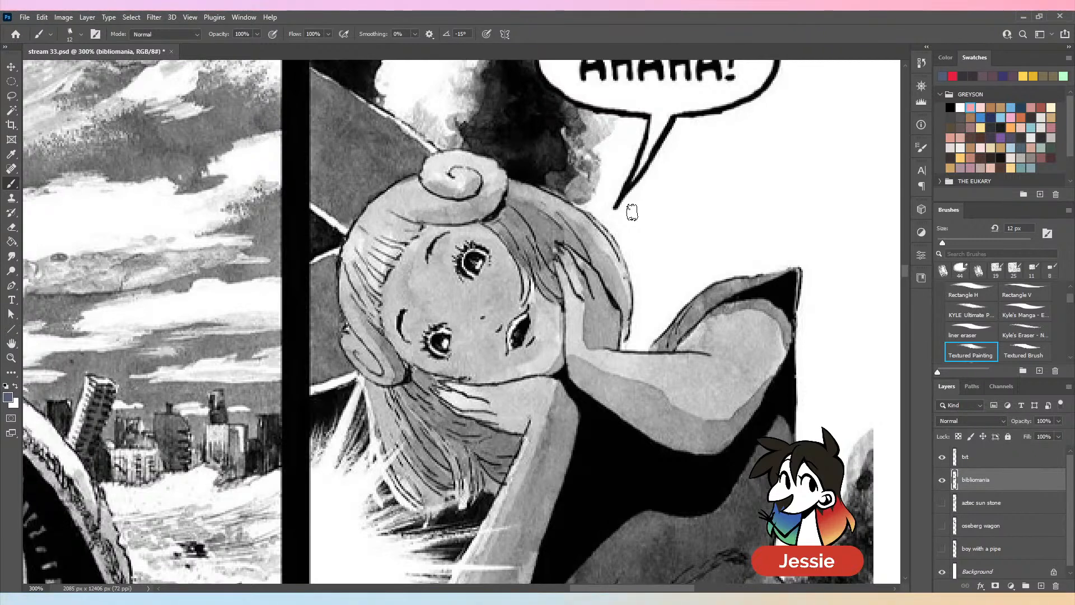
pyautogui.moveTo(666, 335); pyautogui.dragTo(681, 202)
pyautogui.moveTo(668, 378); pyautogui.dragTo(661, 317)
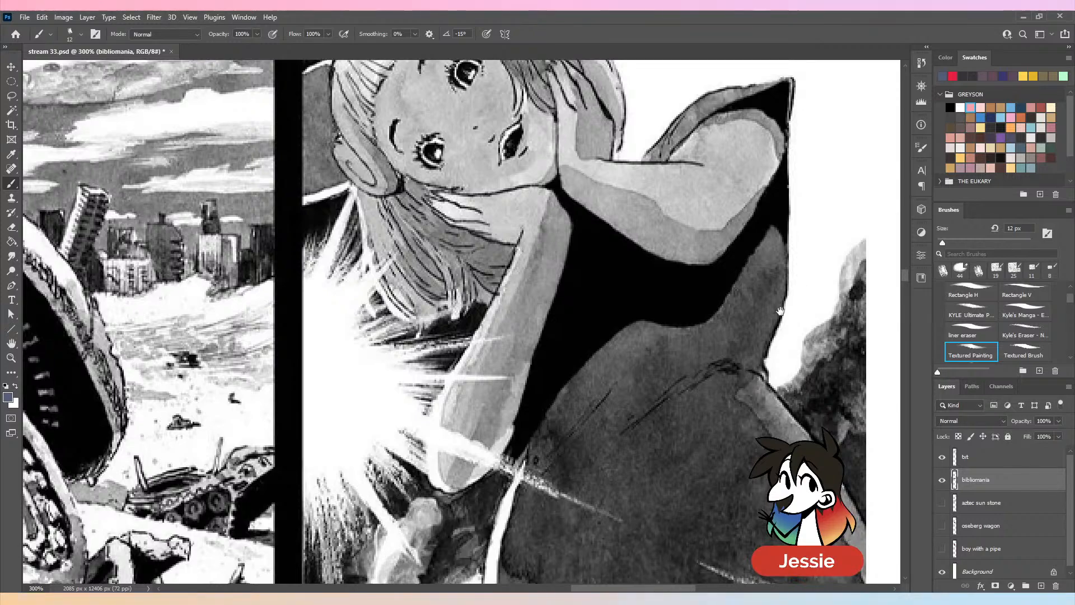
pyautogui.moveTo(667, 242)
pyautogui.mouseDown()
pyautogui.moveTo(679, 419)
pyautogui.moveTo(667, 281)
pyautogui.mouseUp()
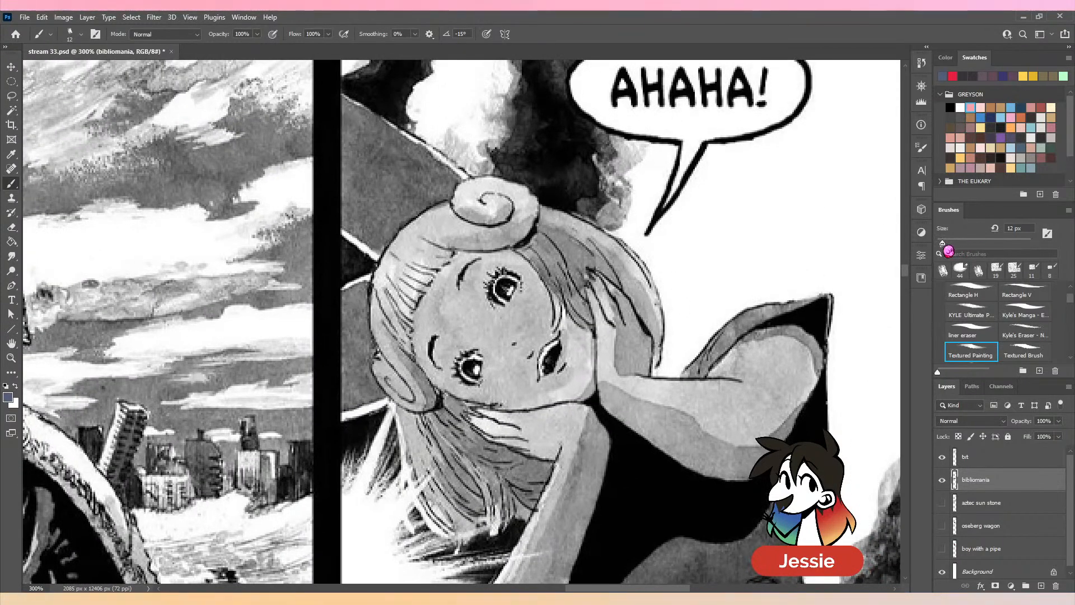
# - Set the brush size to 7 px and try a stroke over the girl's hair, undoing the stroke
pyautogui.moveTo(943, 245); pyautogui.dragTo(940, 244)
pyautogui.moveTo(407, 203); pyautogui.dragTo(473, 226)
pyautogui.hotkey('ctrl', 'z')
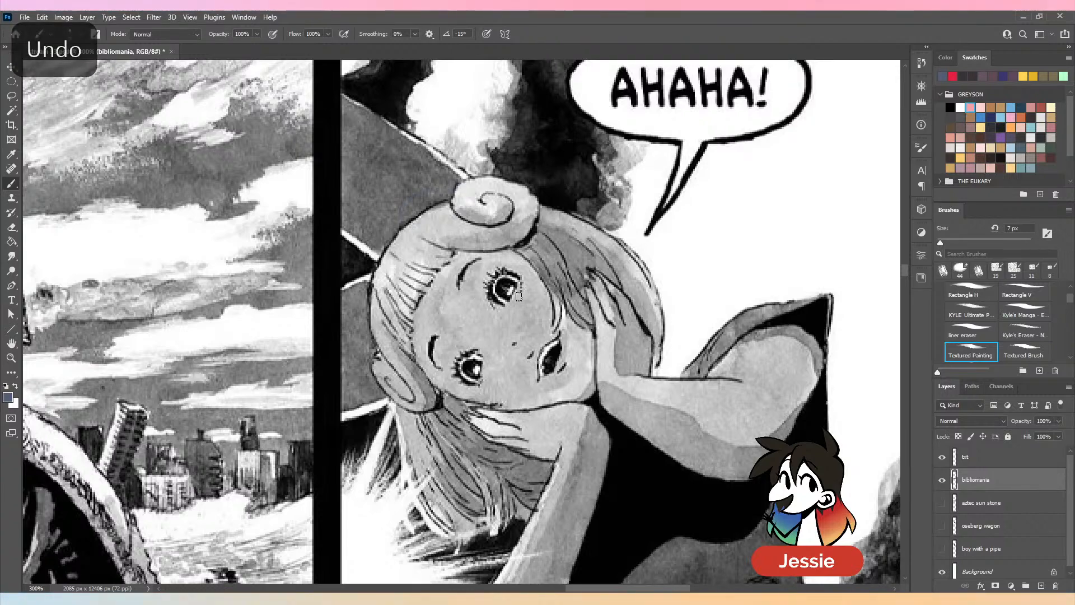
# - Examine the line weights and details across the wrecked vehicles and creature in the comic's large panel
pyautogui.hotkey('ctrl', '-')
pyautogui.hotkey('ctrl', '-')
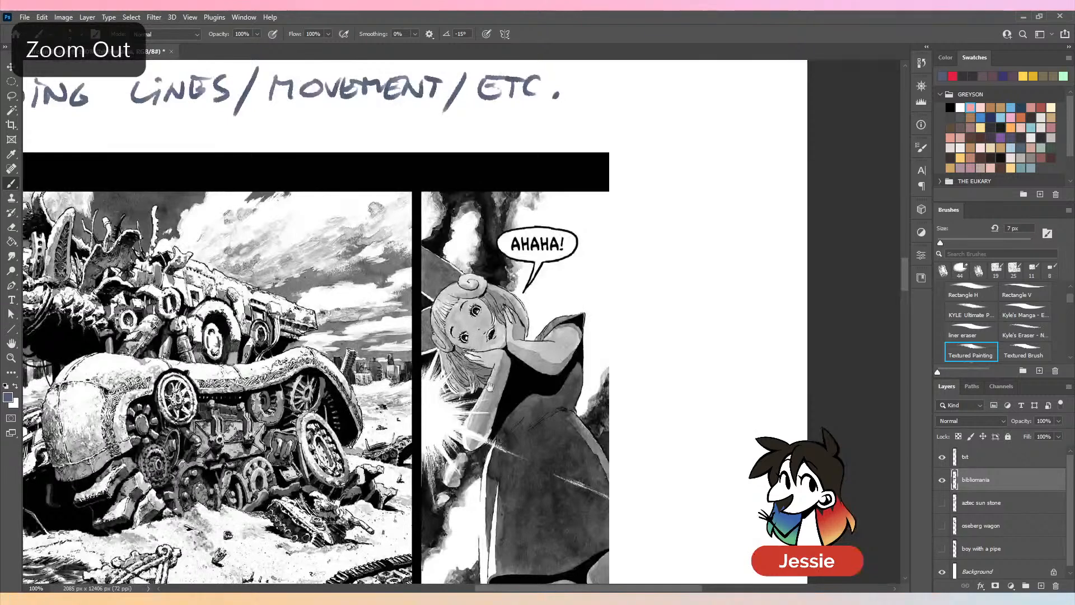
pyautogui.moveTo(490, 388); pyautogui.dragTo(712, 284)
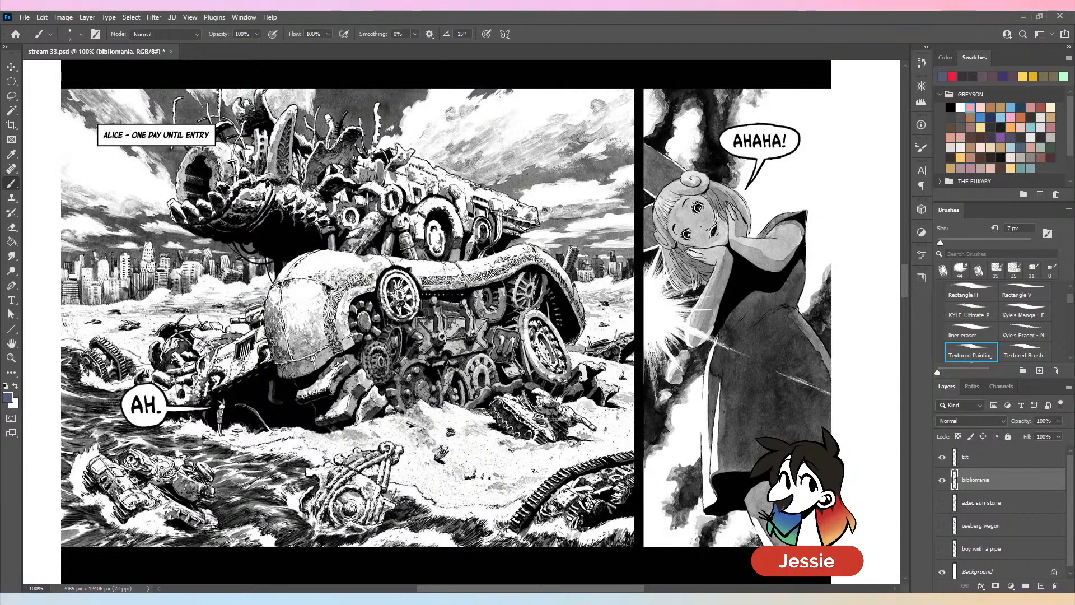
pyautogui.hotkey('ctrl', '+')
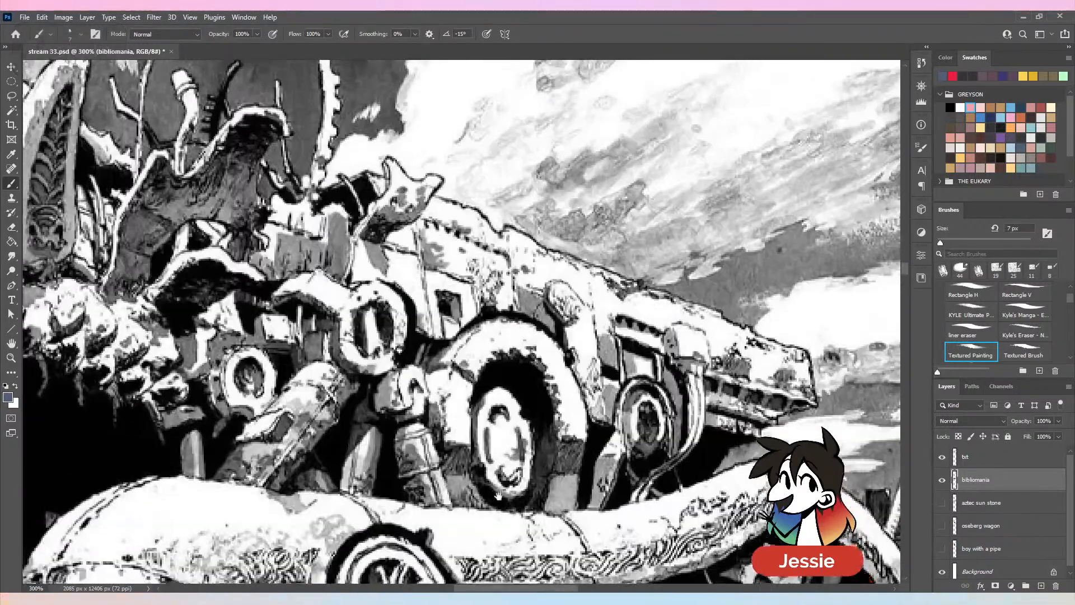
pyautogui.moveTo(498, 496); pyautogui.dragTo(501, 479)
pyautogui.moveTo(410, 155)
pyautogui.mouseDown()
pyautogui.moveTo(555, 301)
pyautogui.moveTo(546, 244)
pyautogui.mouseUp()
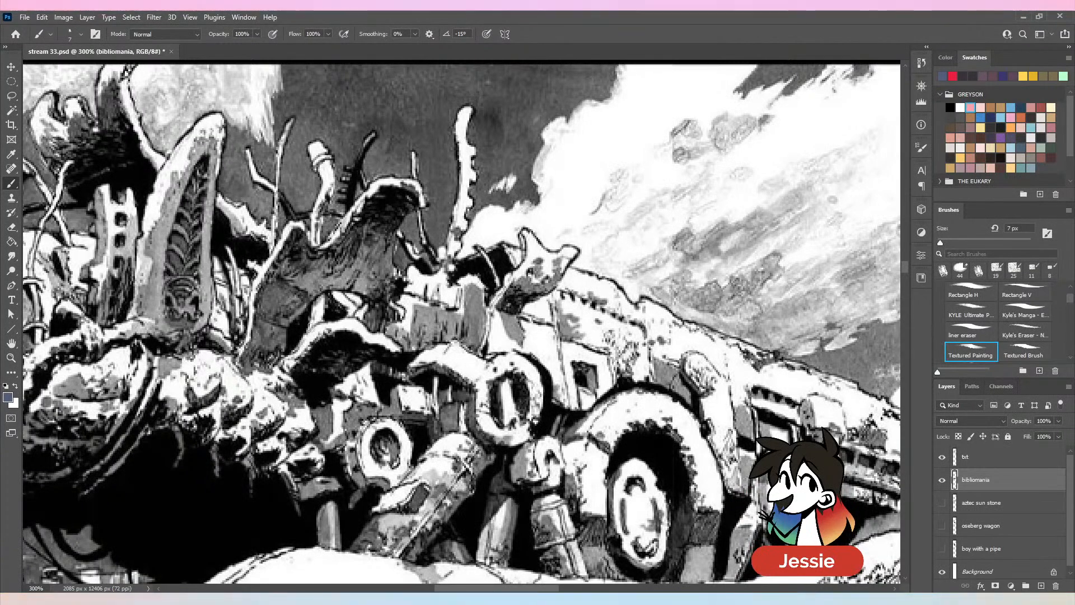
pyautogui.moveTo(163, 279)
pyautogui.mouseDown()
pyautogui.moveTo(298, 251)
pyautogui.moveTo(443, 260)
pyautogui.mouseUp()
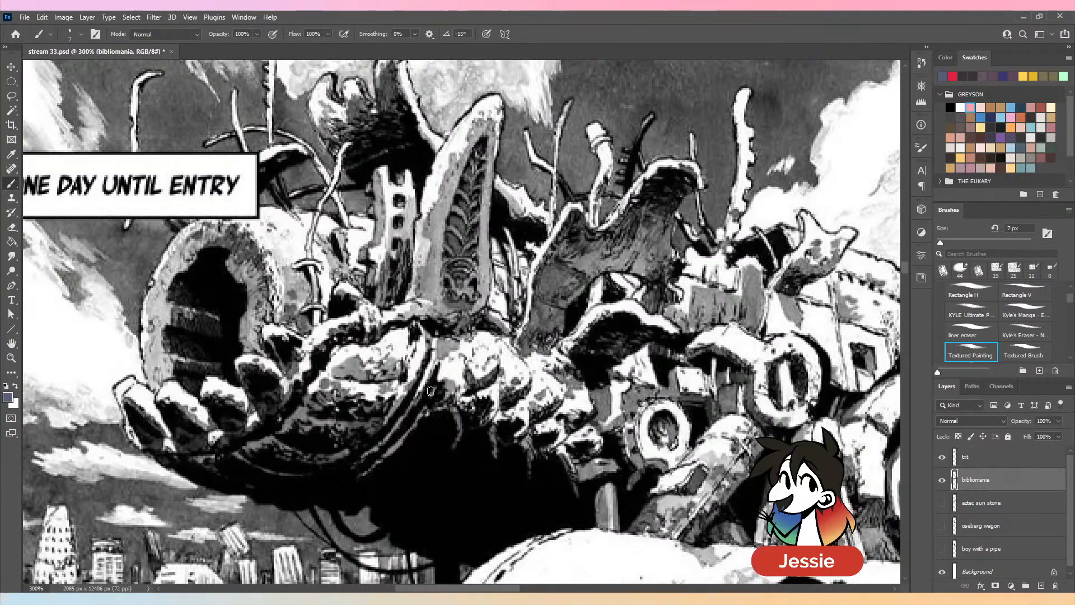
pyautogui.scroll(-5, 336, 247)
pyautogui.scroll(-5, 525, 224)
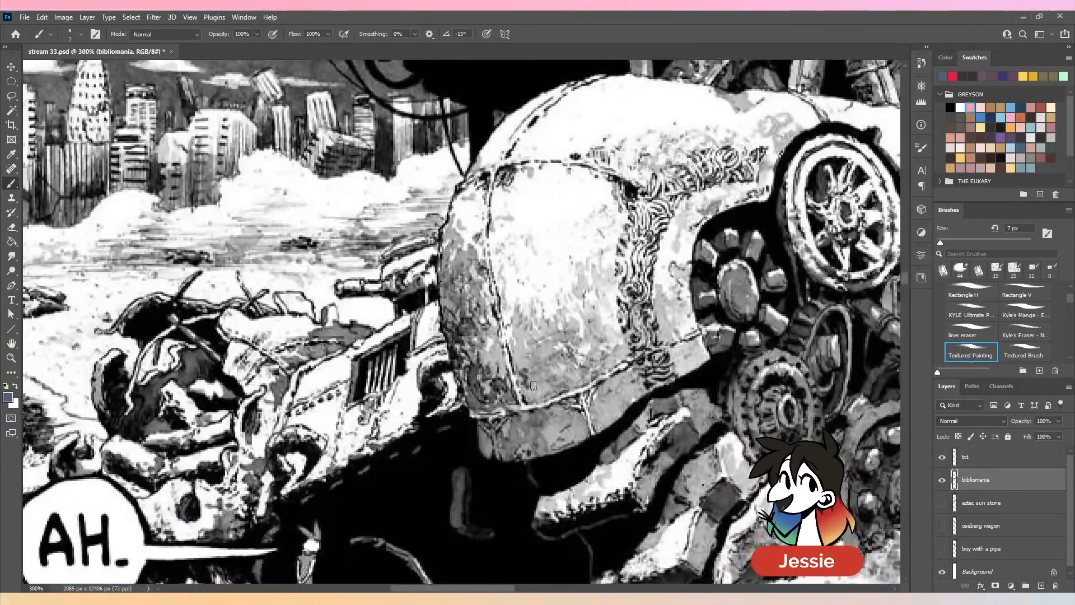
pyautogui.hscroll(4, 725, 282)
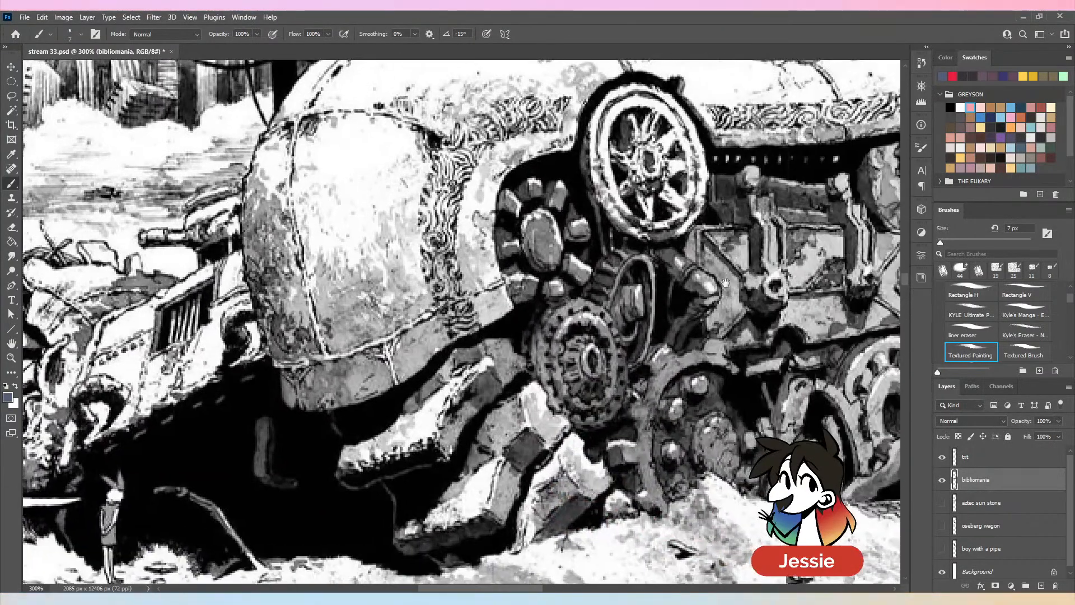
pyautogui.hscroll(7, 725, 283)
pyautogui.scroll(1, 559, 280)
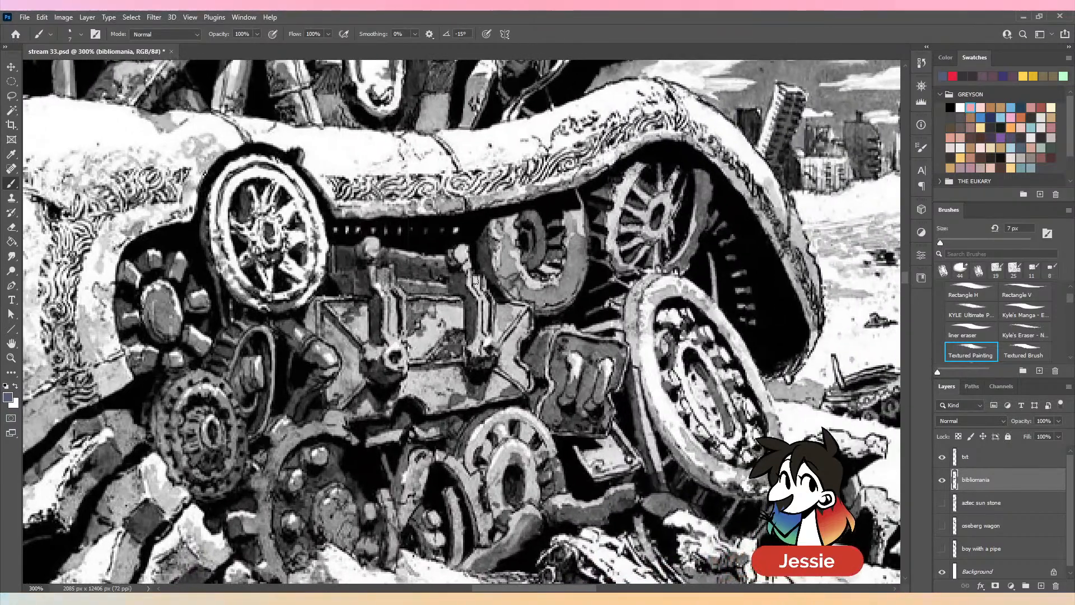
pyautogui.hotkey('ctrl', '-')
pyautogui.hotkey('ctrl', '-')
pyautogui.hotkey('ctrl', '-')
pyautogui.hotkey('ctrl', '+')
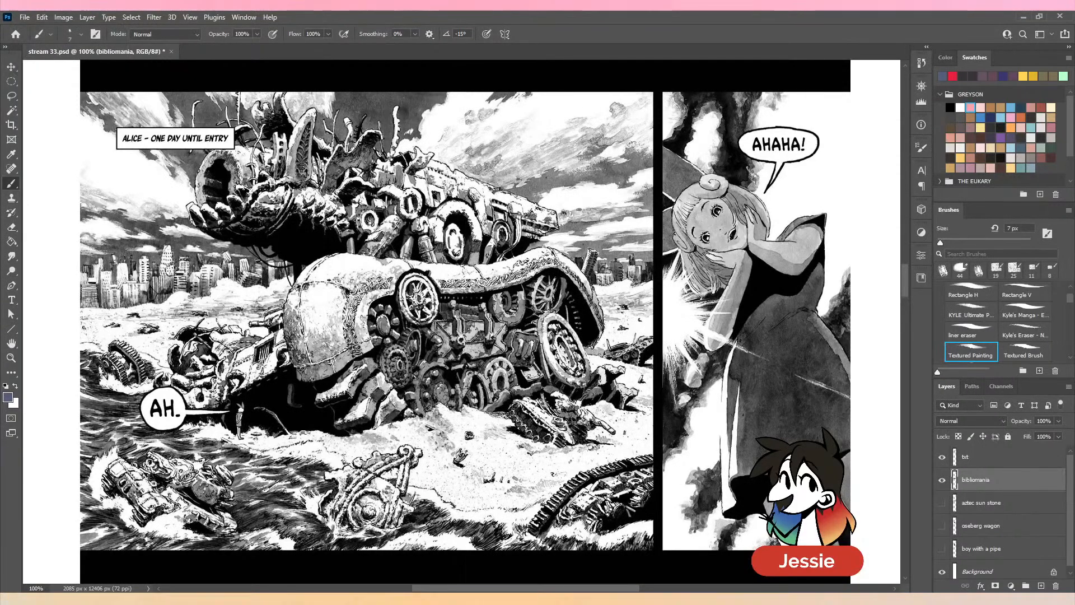
# - Hide the bibliomania layer so only the handwritten LINE notes show on the page
pyautogui.hotkey('ctrl', '-')
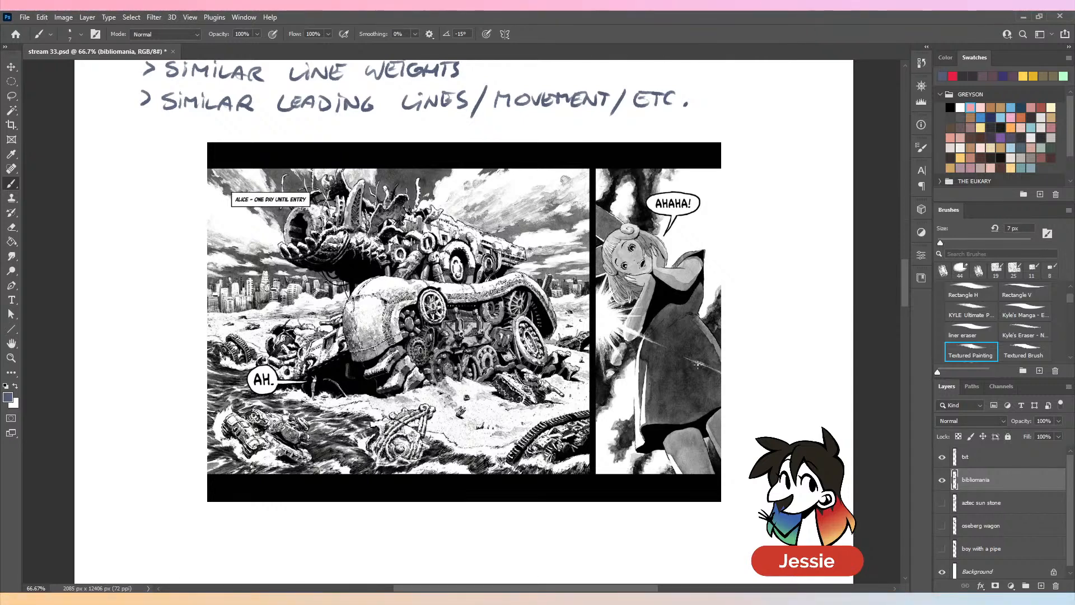
pyautogui.click(941, 481)
pyautogui.hotkey('ctrl', '-')
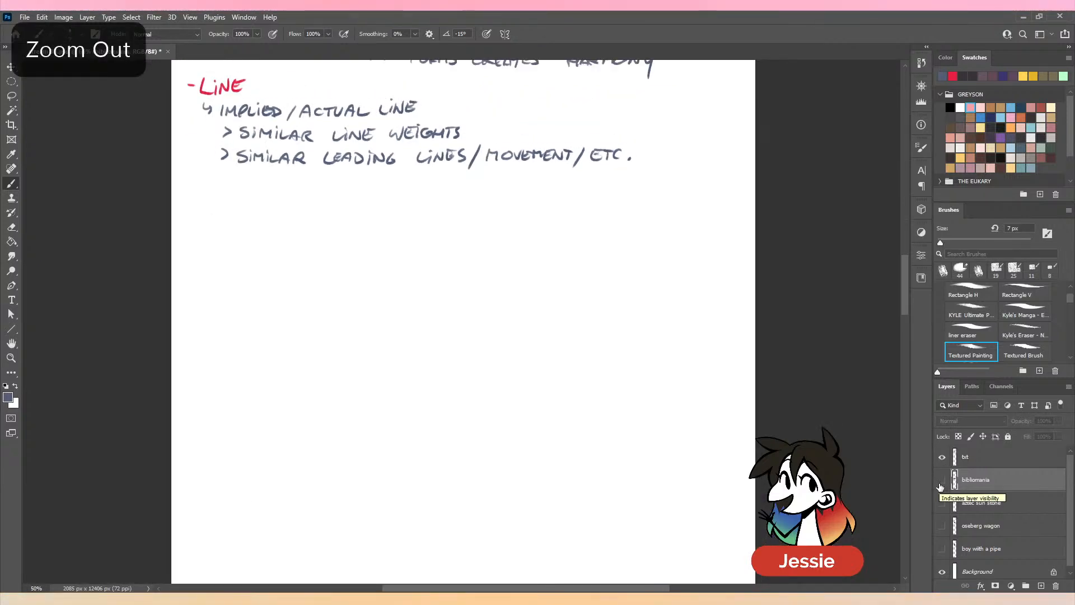
# - Save the notes document after viewing the whole page
pyautogui.hotkey('ctrl', '-')
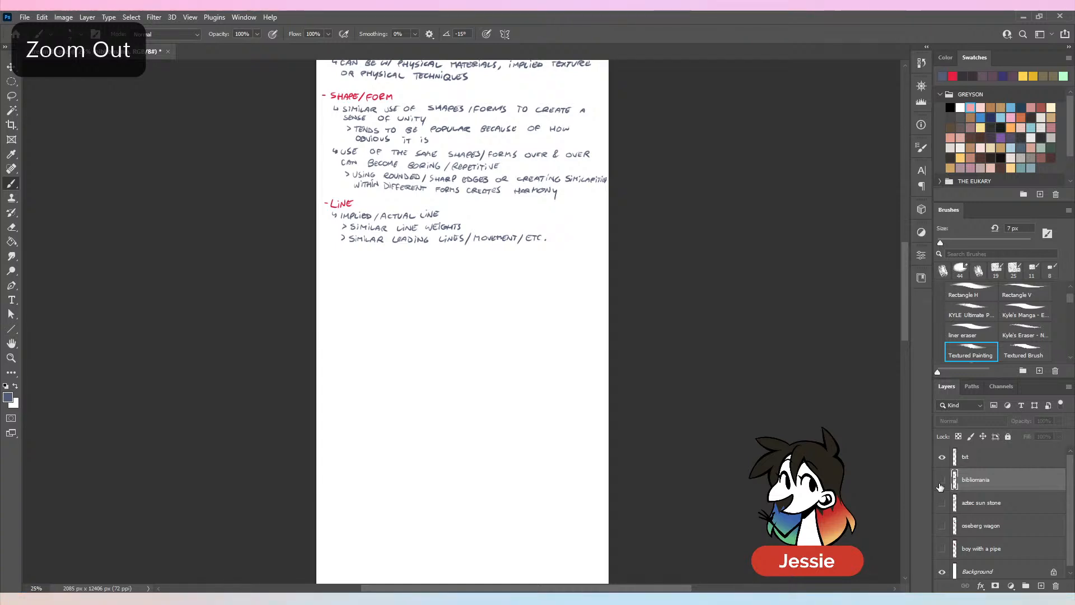
pyautogui.hotkey('ctrl', '-')
pyautogui.hotkey('ctrl', '-')
pyautogui.hotkey('ctrl', '-')
pyautogui.hotkey('ctrl', '-')
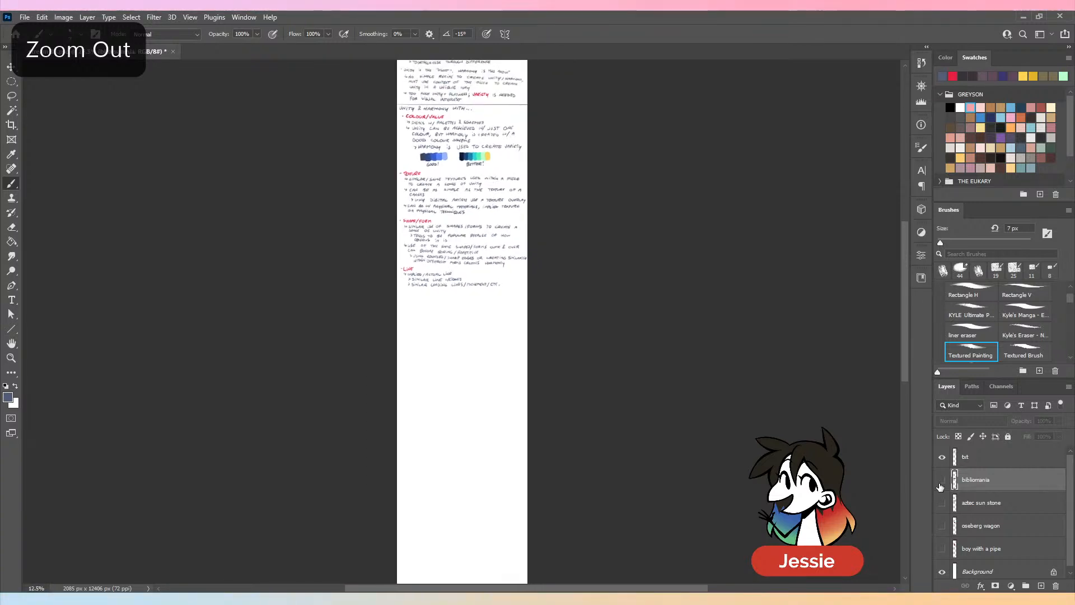
pyautogui.hotkey('ctrl', '+')
pyautogui.hotkey('ctrl', 's')
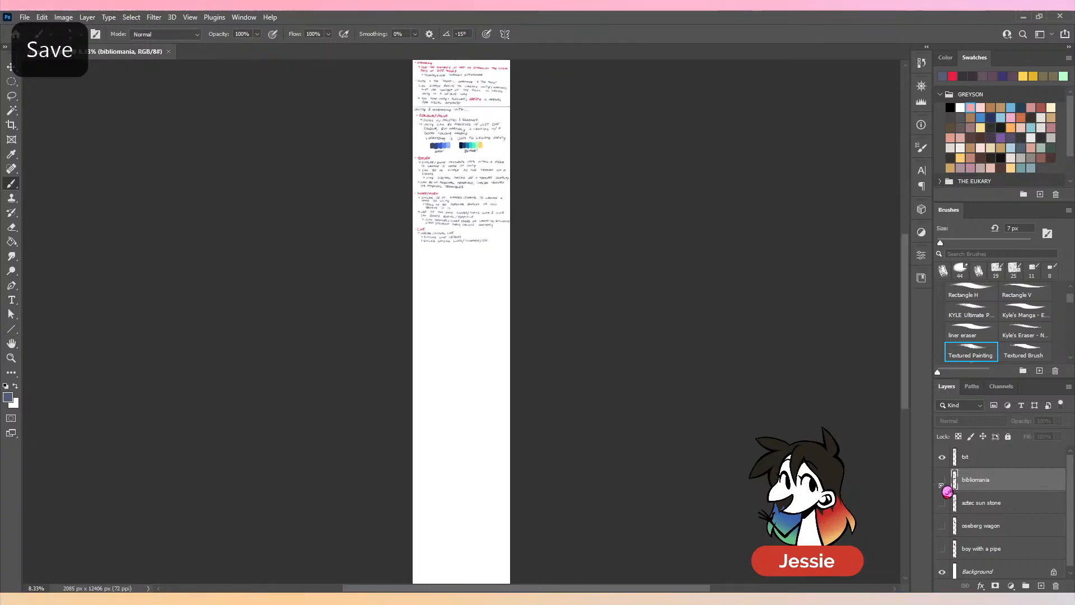
pyautogui.press('c')
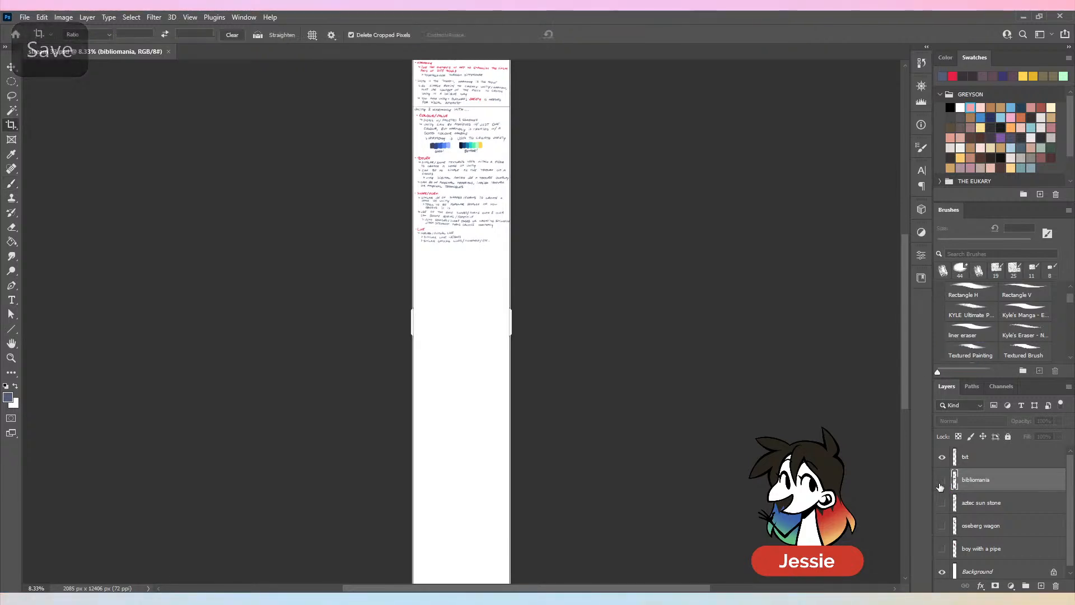
pyautogui.hotkey('ctrl', '-')
pyautogui.moveTo(464, 544); pyautogui.dragTo(484, 418)
pyautogui.hotkey('ctrl', '+')
pyautogui.hotkey('ctrl', '+')
pyautogui.hotkey('ctrl', '+')
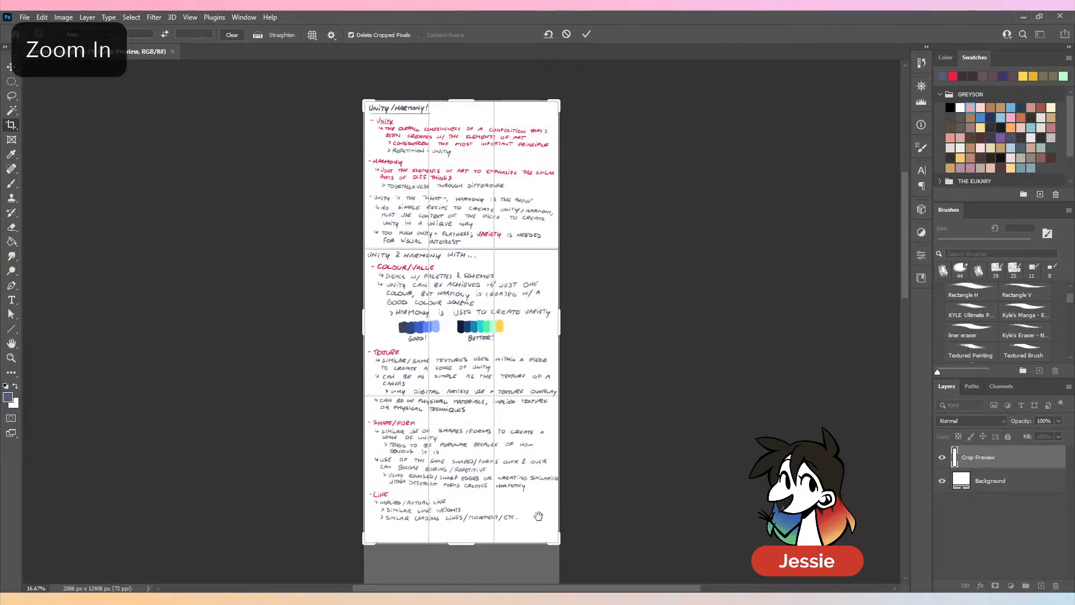
pyautogui.click(566, 35)
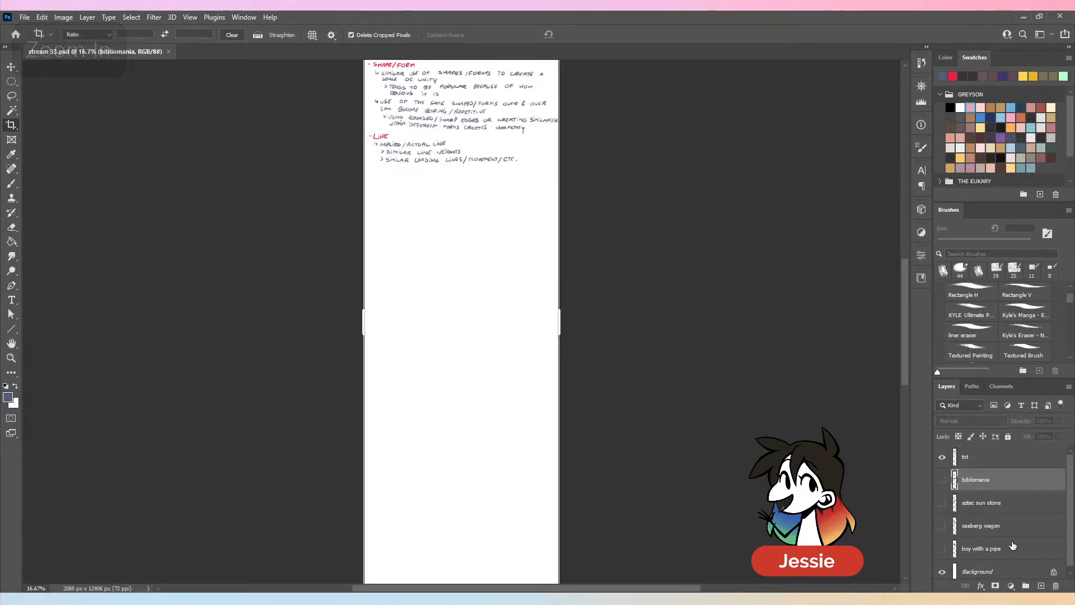
# - Show the bibliomania image, move it up over the Shape/Form and Line notes, and hide its layer again
pyautogui.hotkey('ctrl', '-')
pyautogui.press('v')
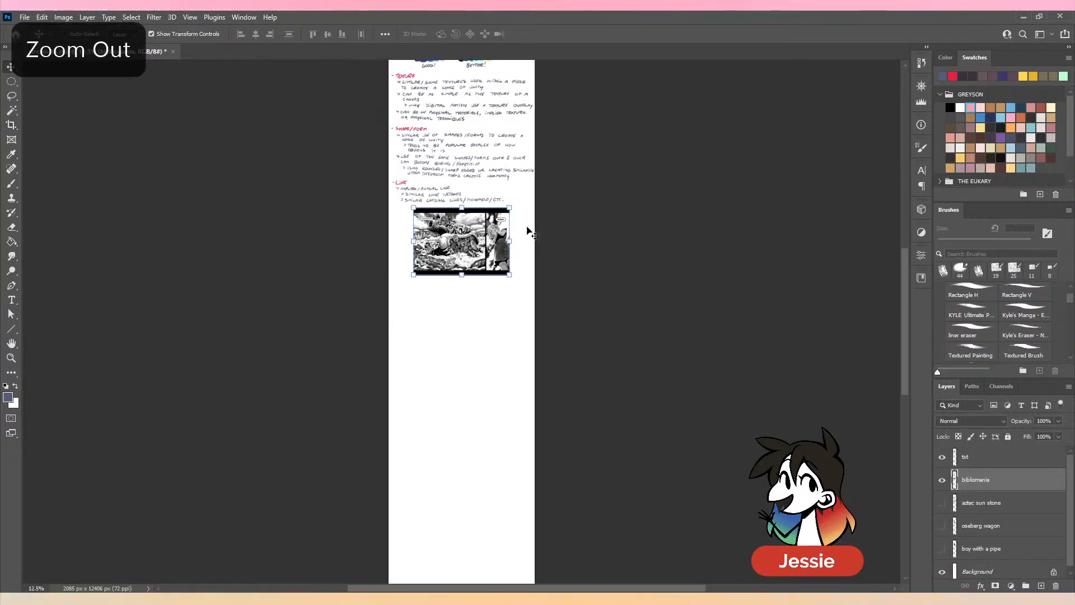
pyautogui.moveTo(528, 228); pyautogui.dragTo(532, 168)
pyautogui.moveTo(469, 194); pyautogui.dragTo(463, 179)
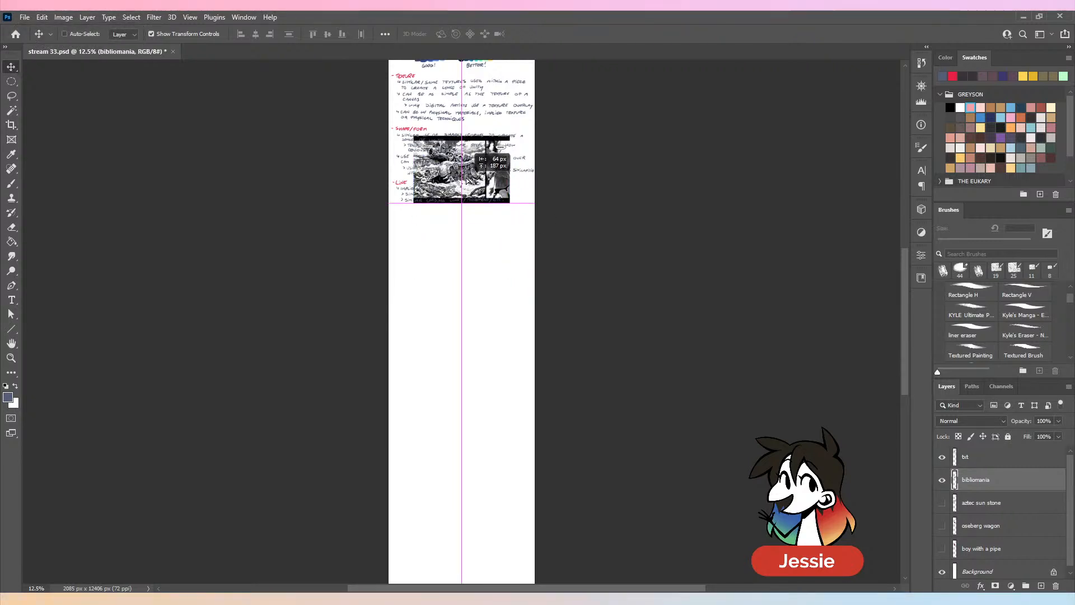
pyautogui.click(971, 351)
pyautogui.press('c')
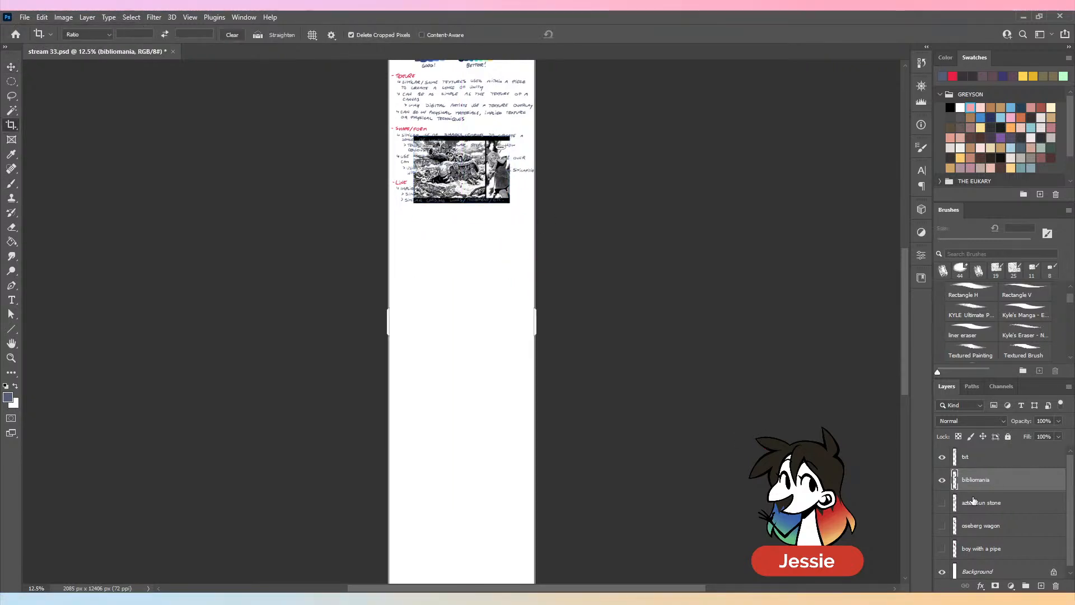
pyautogui.click(942, 480)
# - Crop the empty lower part of the page to just below the LINE notes, making the canvas 2085 x 4576 px
pyautogui.hotkey('ctrl', '-')
pyautogui.moveTo(482, 556); pyautogui.dragTo(493, 418)
pyautogui.hotkey('ctrl', '+')
pyautogui.hotkey('ctrl', '+')
pyautogui.hotkey('ctrl', '+')
pyautogui.hotkey('ctrl', '+')
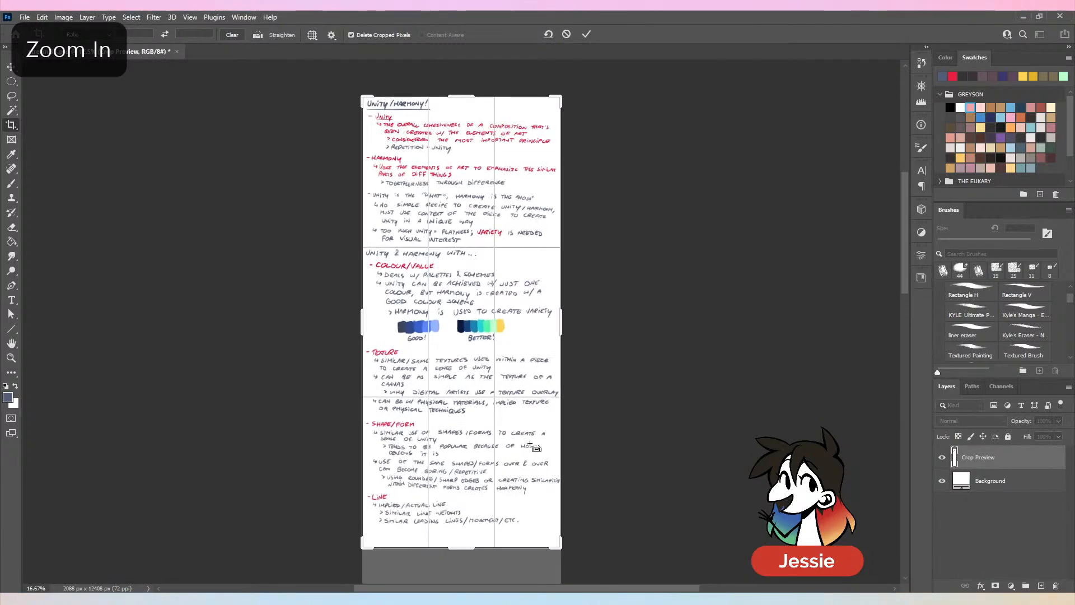
pyautogui.scroll(-5, 492, 404)
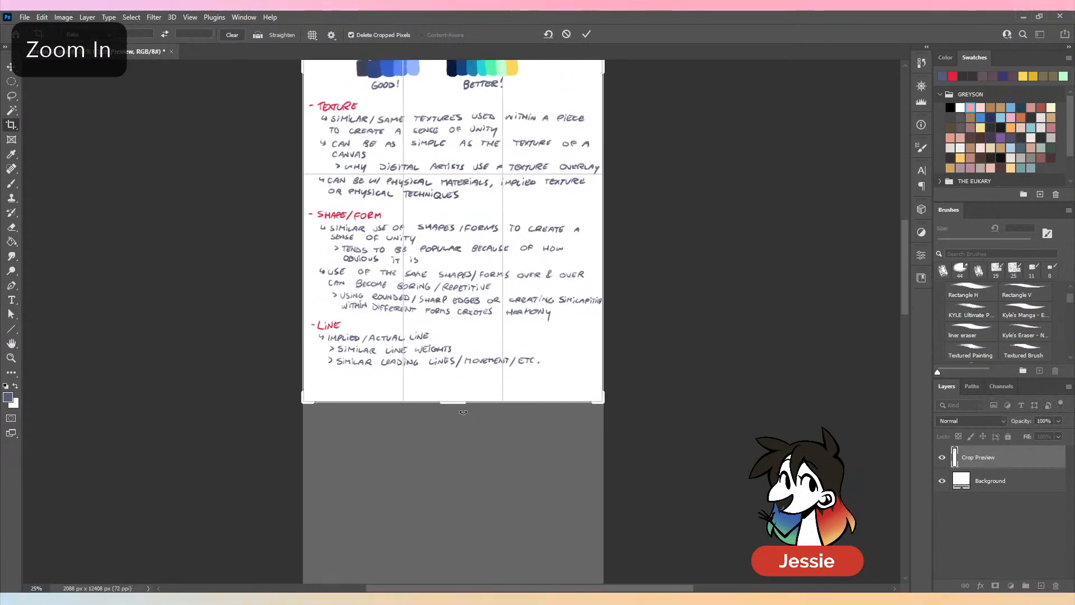
pyautogui.hotkey('ctrl', '+')
pyautogui.scroll(-5, 472, 438)
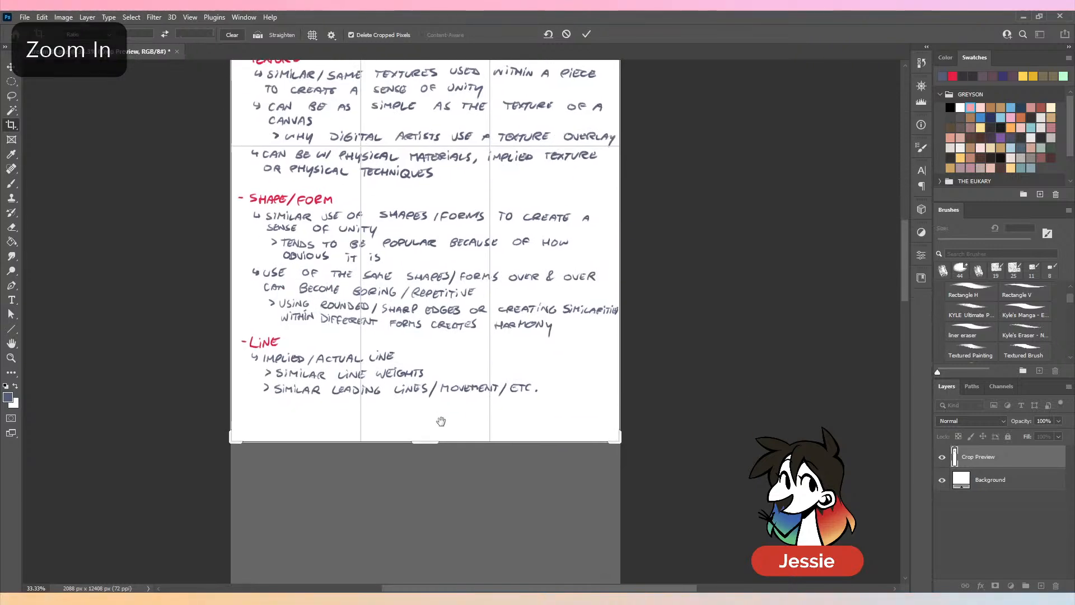
pyautogui.moveTo(431, 433); pyautogui.dragTo(431, 425)
pyautogui.click(586, 34)
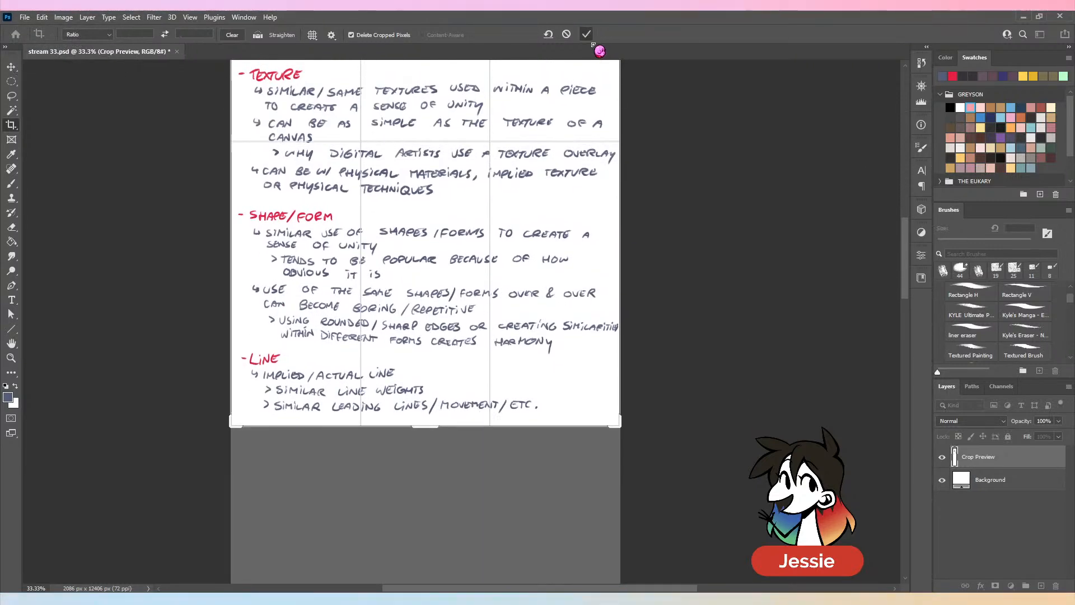
# - Extend the canvas's bottom edge slightly to 2085 x 4649 px and save the document
pyautogui.click(474, 404)
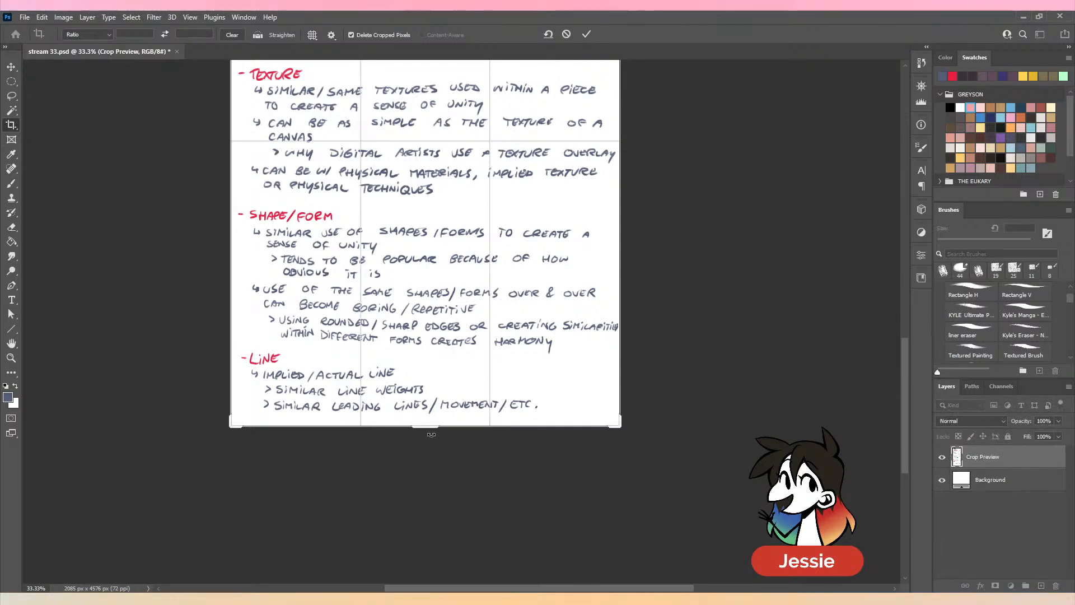
pyautogui.moveTo(431, 429); pyautogui.dragTo(431, 436)
pyautogui.click(587, 35)
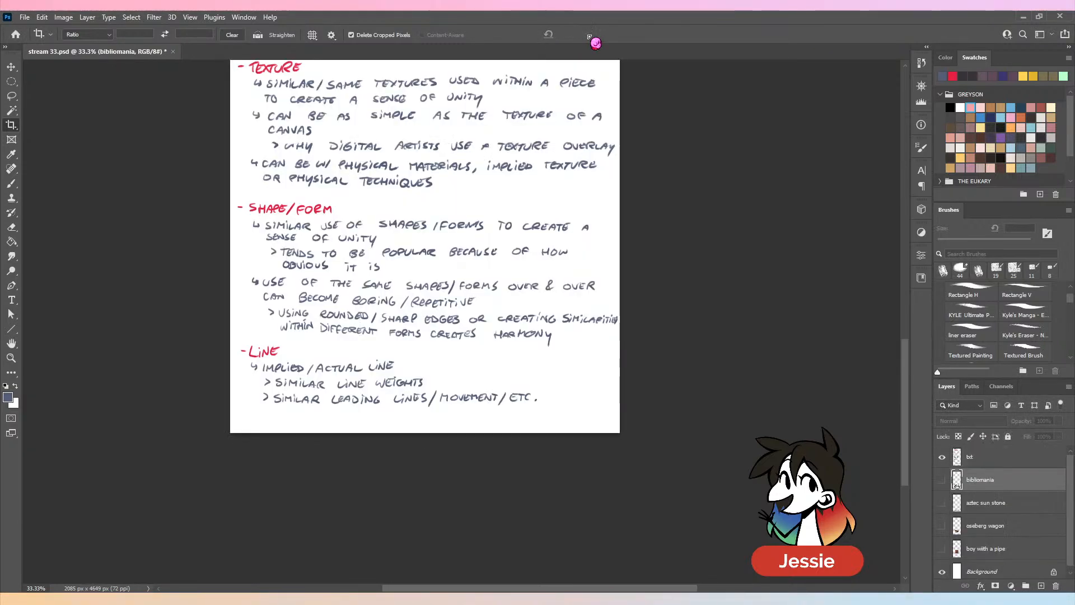
pyautogui.hotkey('ctrl', '-')
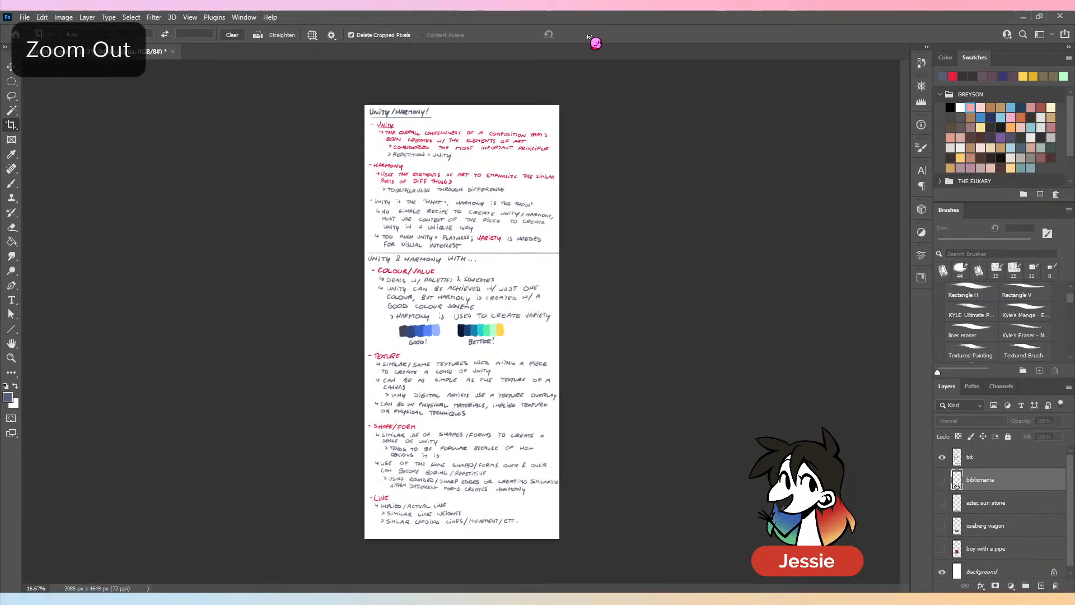
pyautogui.hotkey('ctrl', 's')
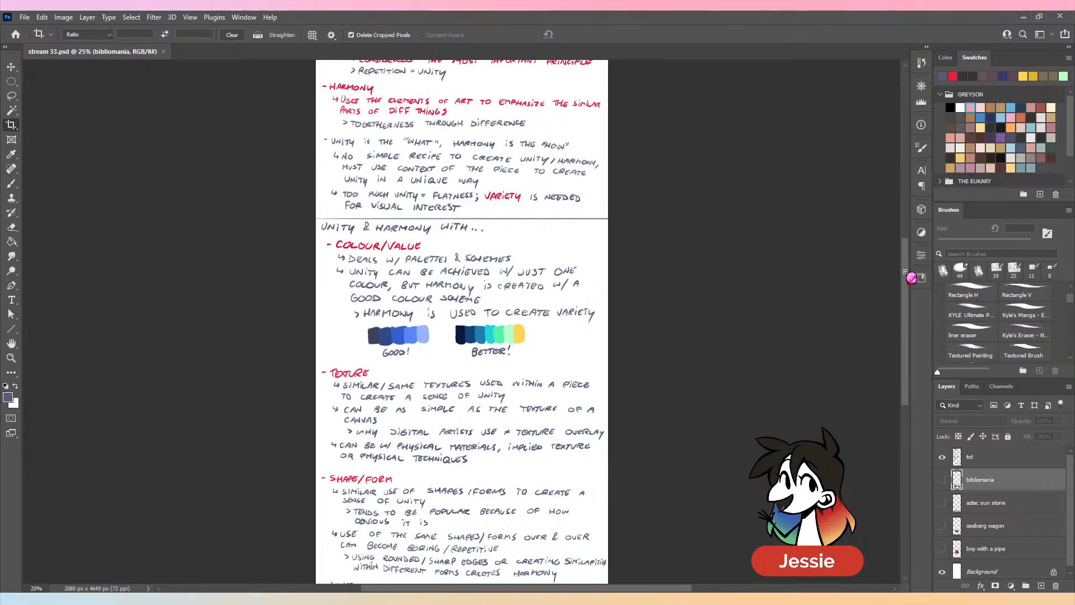
# - Review the finished notes from the Unity/Harmony definitions through the colour, texture, shape/form and line sections
pyautogui.scroll(5, 903, 263)
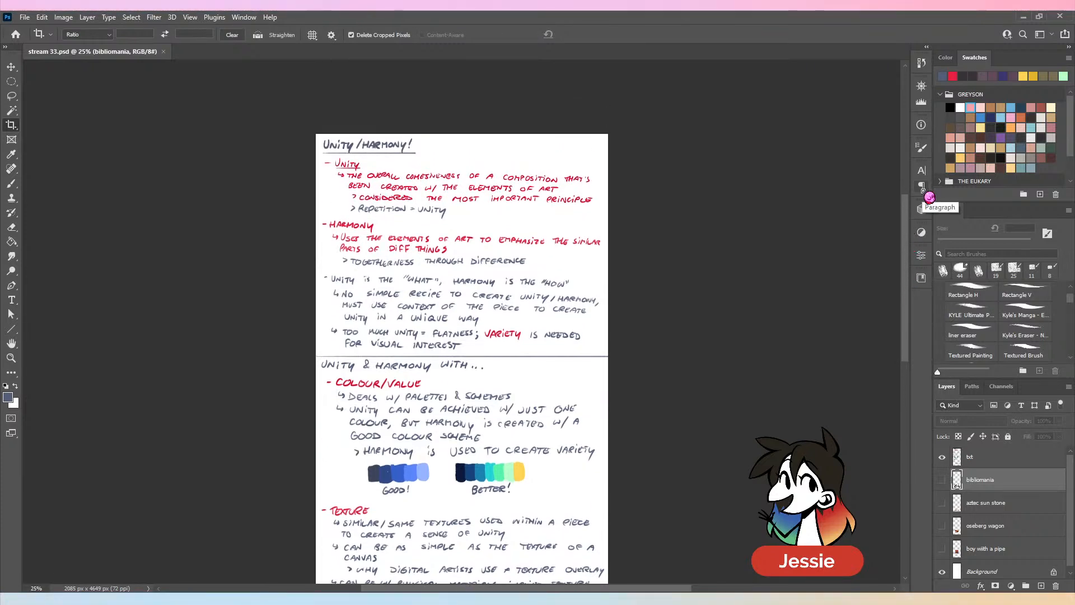
pyautogui.hotkey('ctrl', '+')
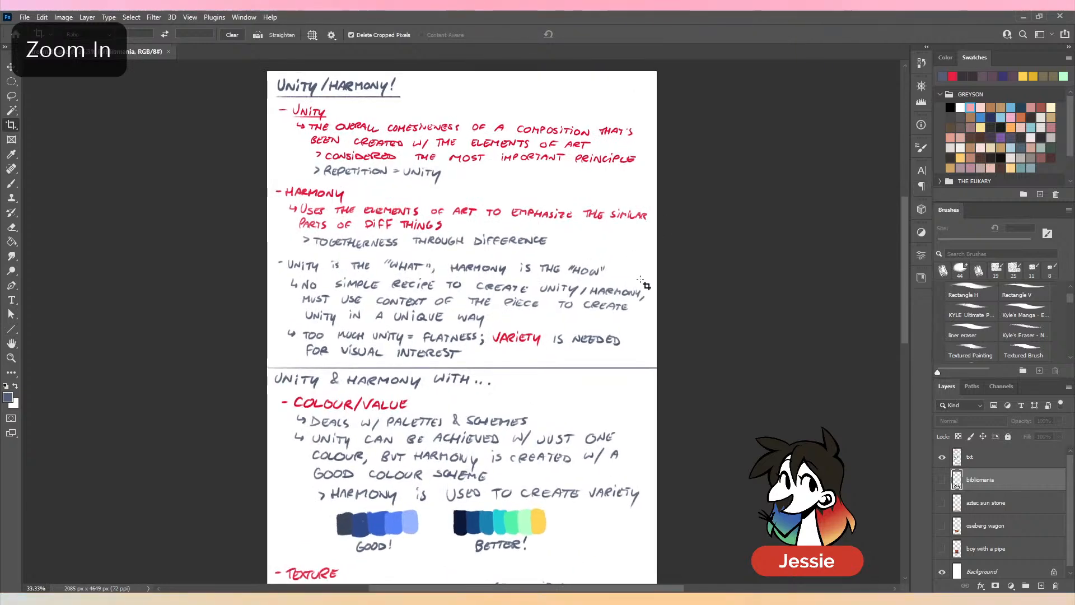
pyautogui.scroll(-10, 644, 268)
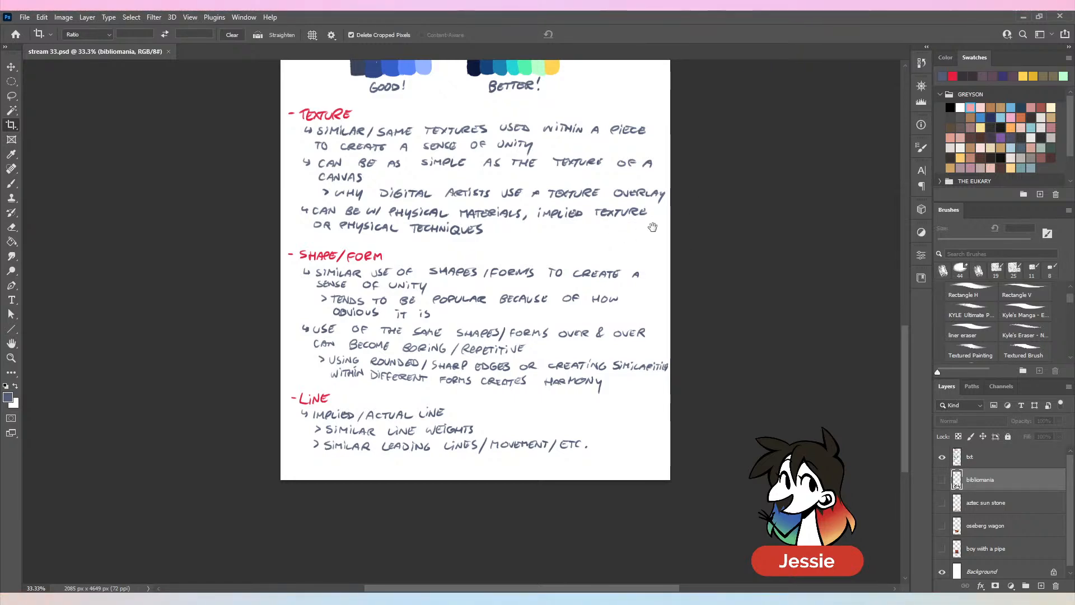
pyautogui.scroll(6, 625, 246)
pyautogui.scroll(-2, 623, 269)
pyautogui.scroll(-2, 628, 263)
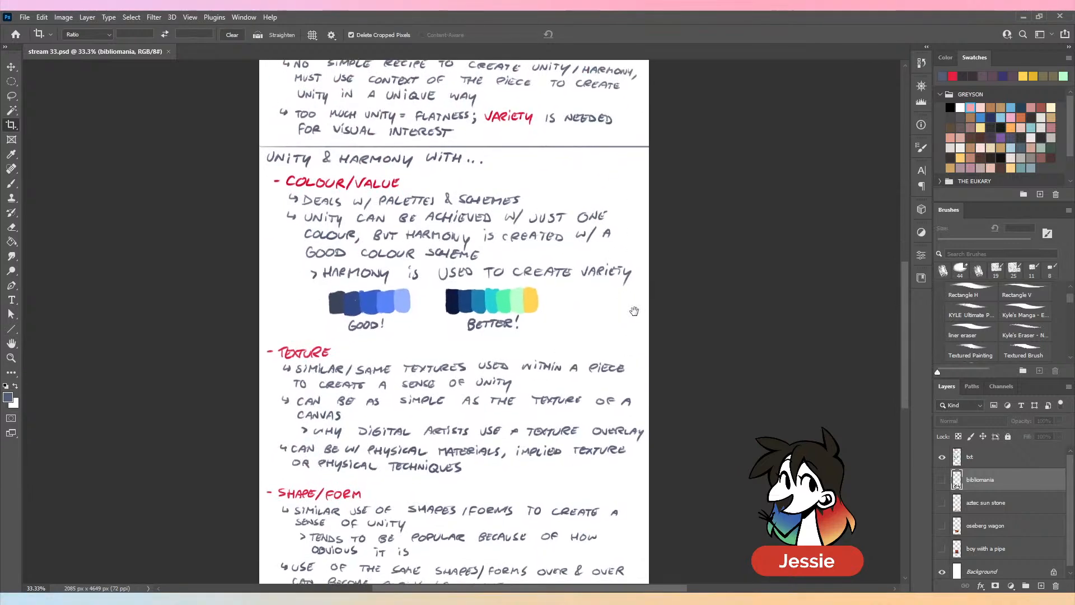
pyautogui.hotkey('ctrl', '-')
pyautogui.hotkey('ctrl', '-')
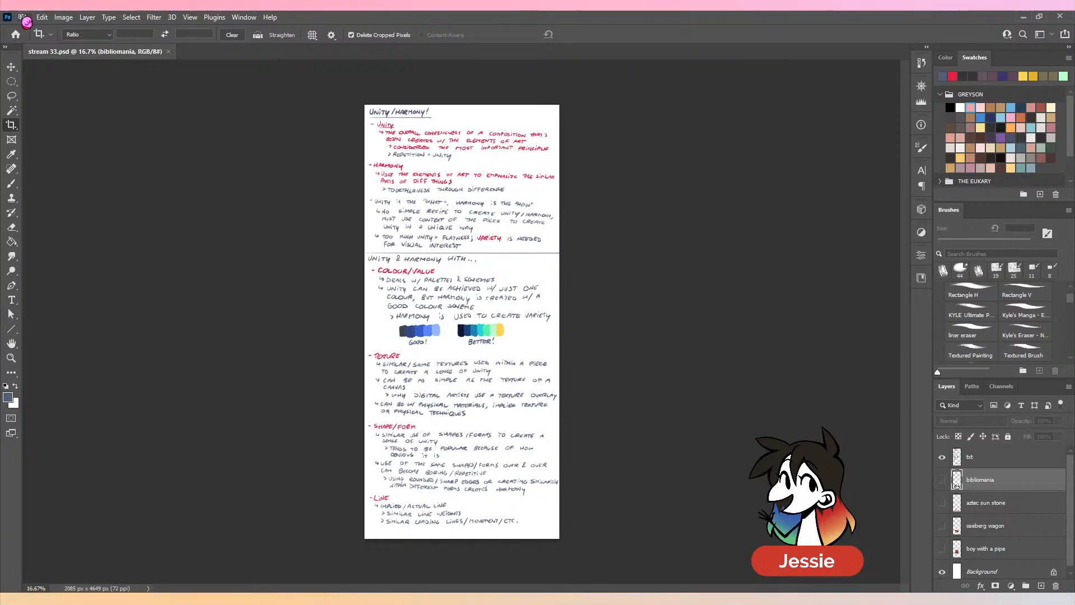
# - Create a new 3024 x 4032 px document at 72 ppi and add a layer named d
pyautogui.click(25, 19)
pyautogui.click(35, 28)
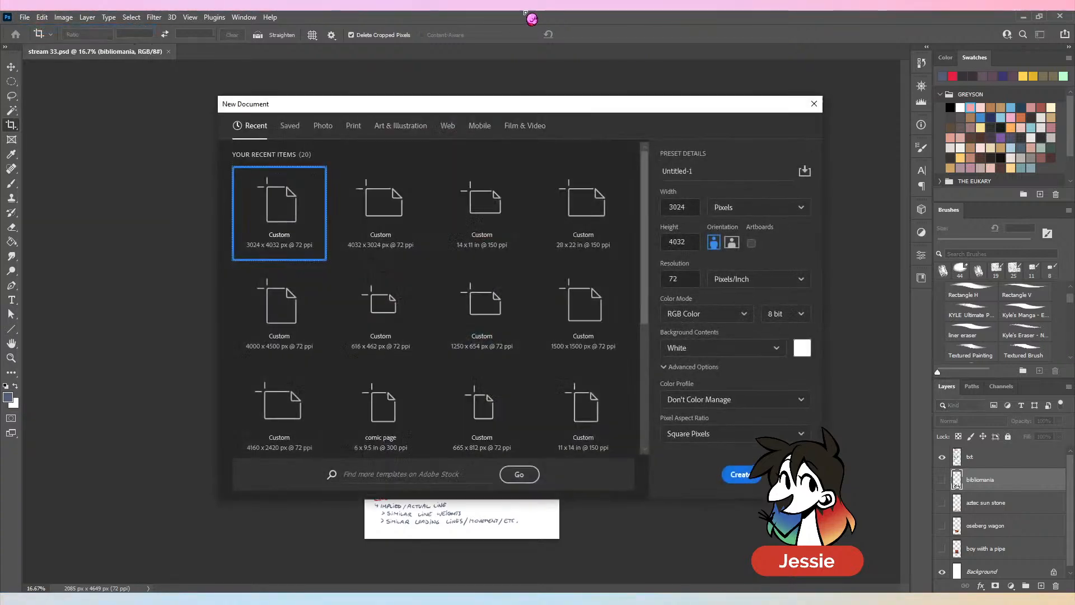
pyautogui.click(739, 475)
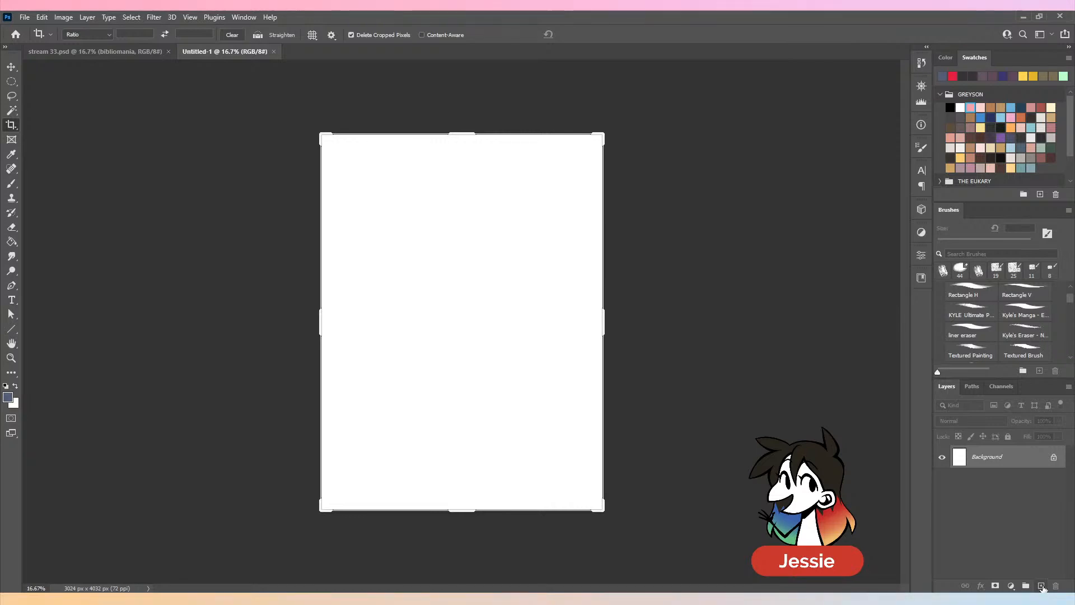
pyautogui.click(1041, 586)
pyautogui.doubleClick(987, 459)
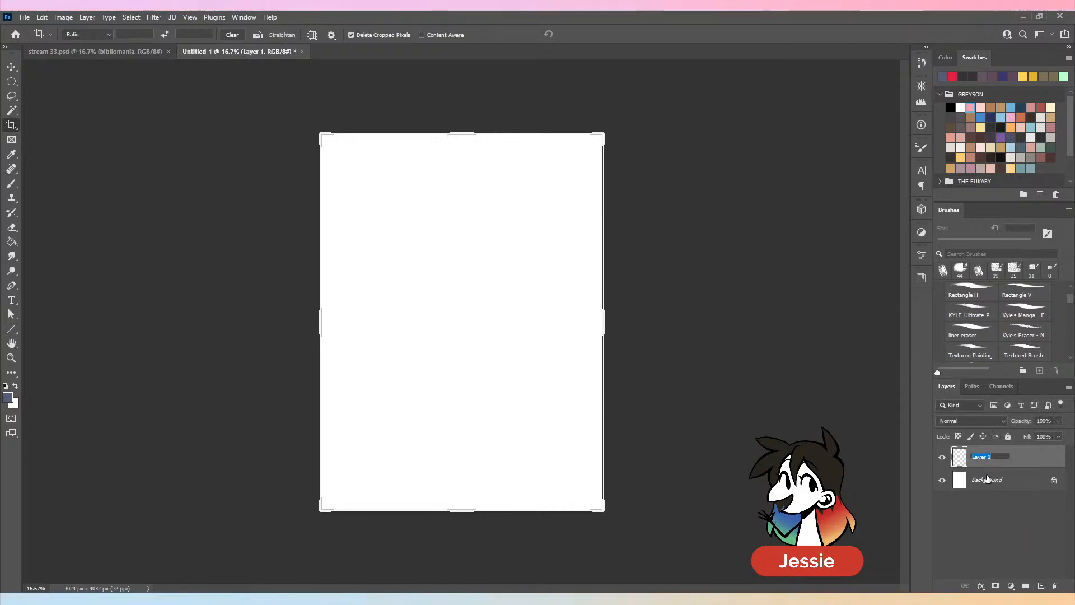
pyautogui.write('d')
pyautogui.press('Return')
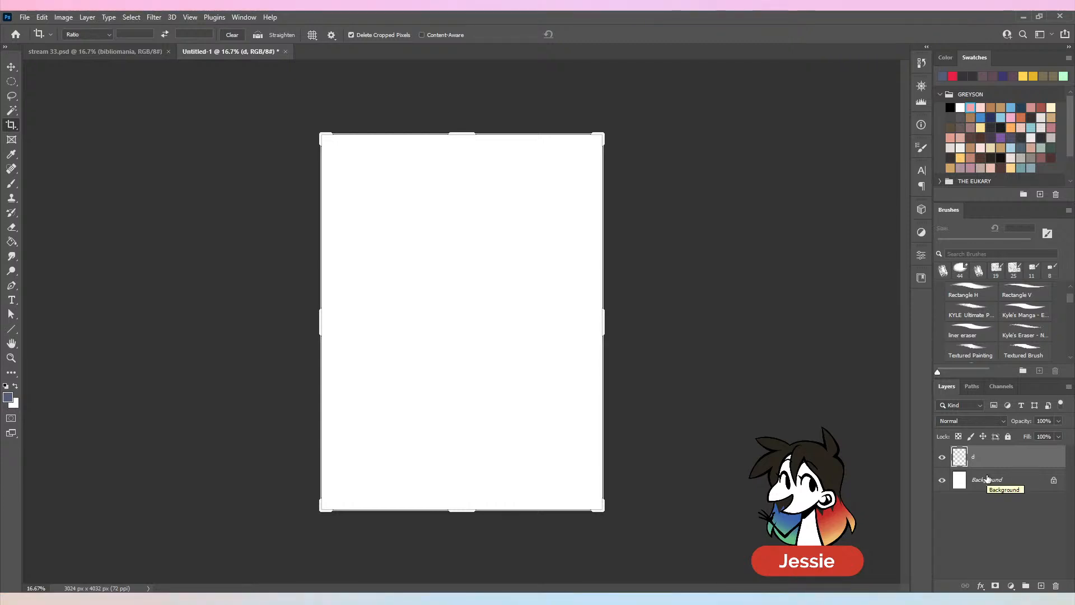
# - Widen the blank canvas evenly on both sides to about 4631 px with the Crop tool
pyautogui.press('b')
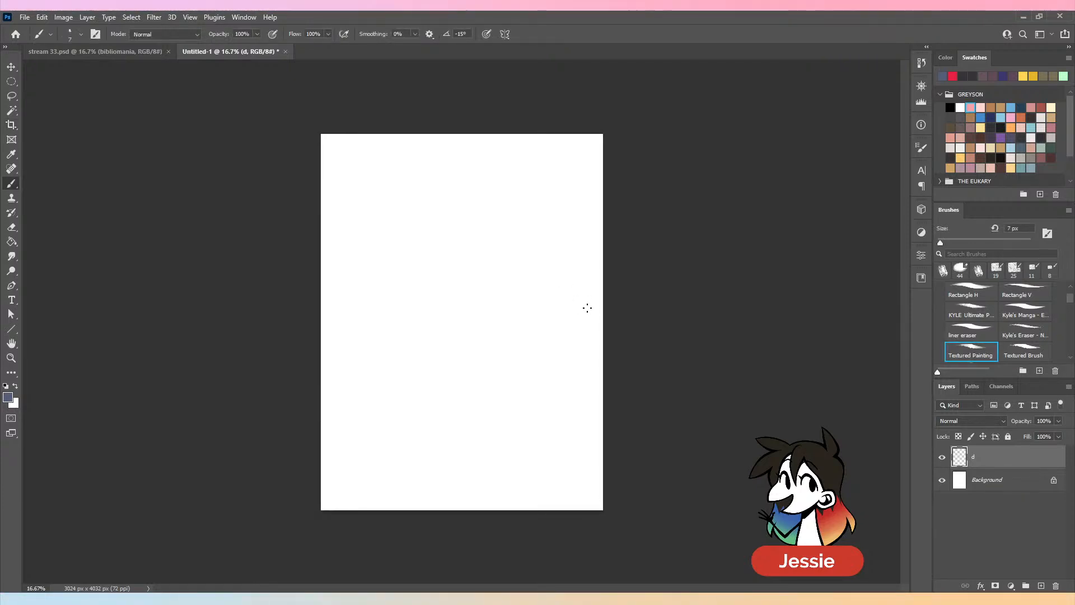
pyautogui.press('c')
pyautogui.moveTo(604, 313); pyautogui.dragTo(678, 335)
pyautogui.moveTo(468, 138); pyautogui.dragTo(470, 149)
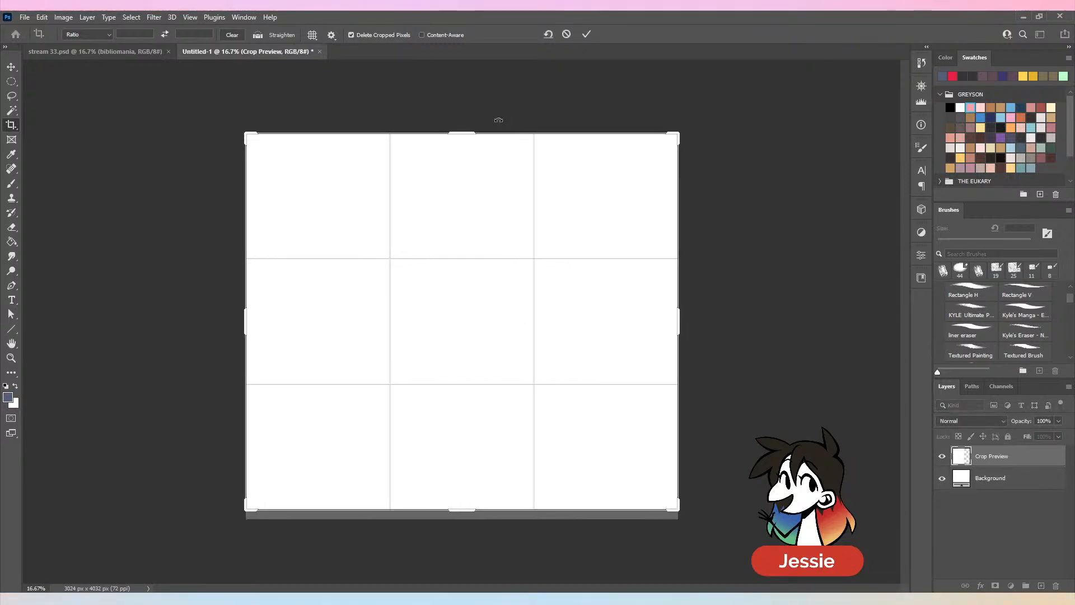
pyautogui.click(587, 35)
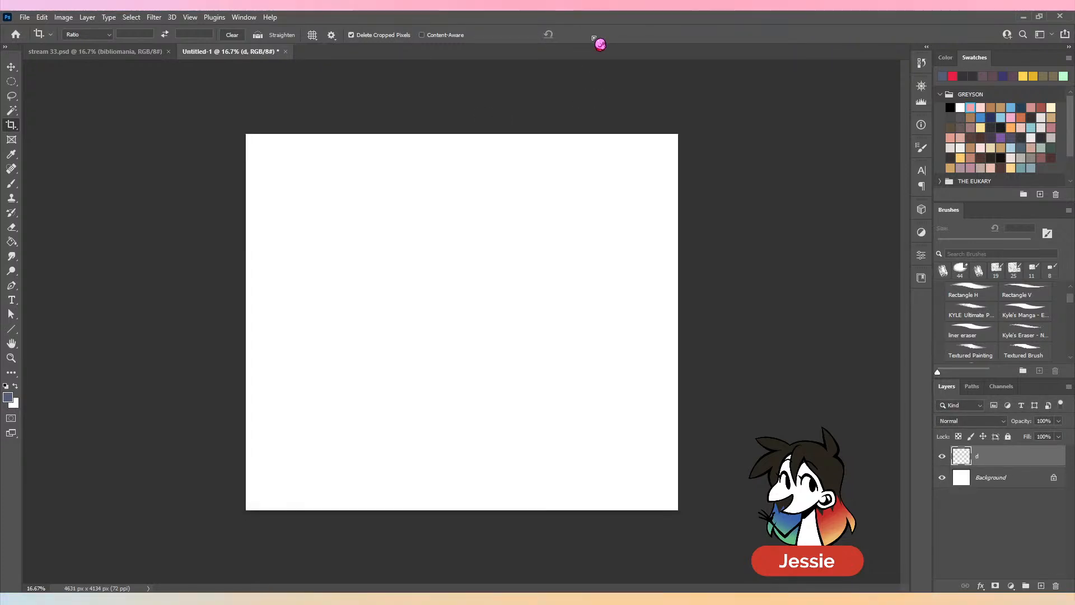
# - Set the Textured Painting brush size to 44 px and try a stroke on the blank canvas, undoing the stroke
pyautogui.press('b')
pyautogui.moveTo(940, 243); pyautogui.dragTo(948, 243)
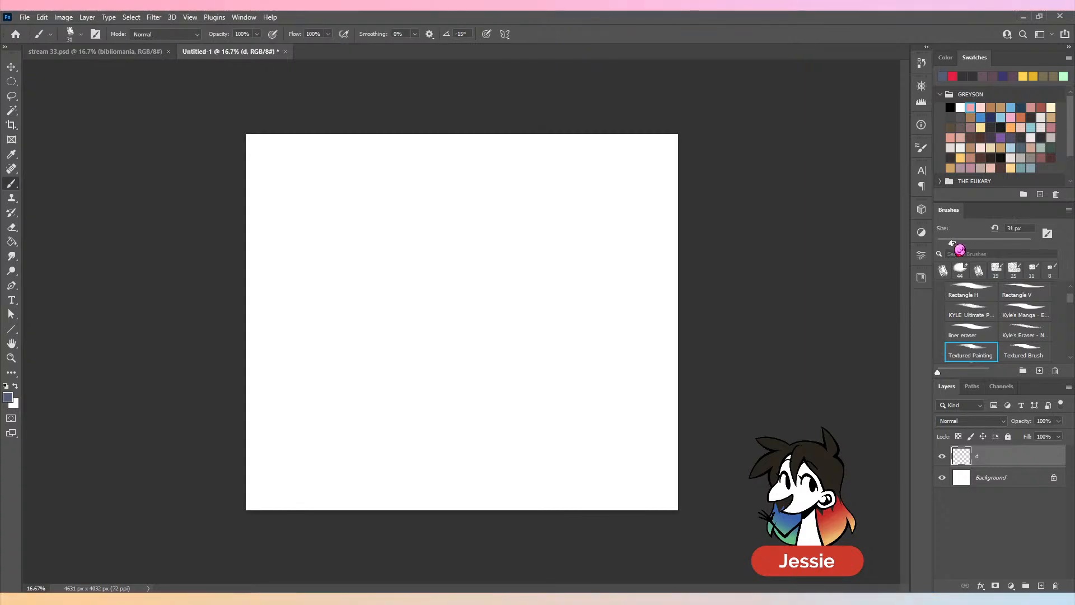
pyautogui.click(945, 57)
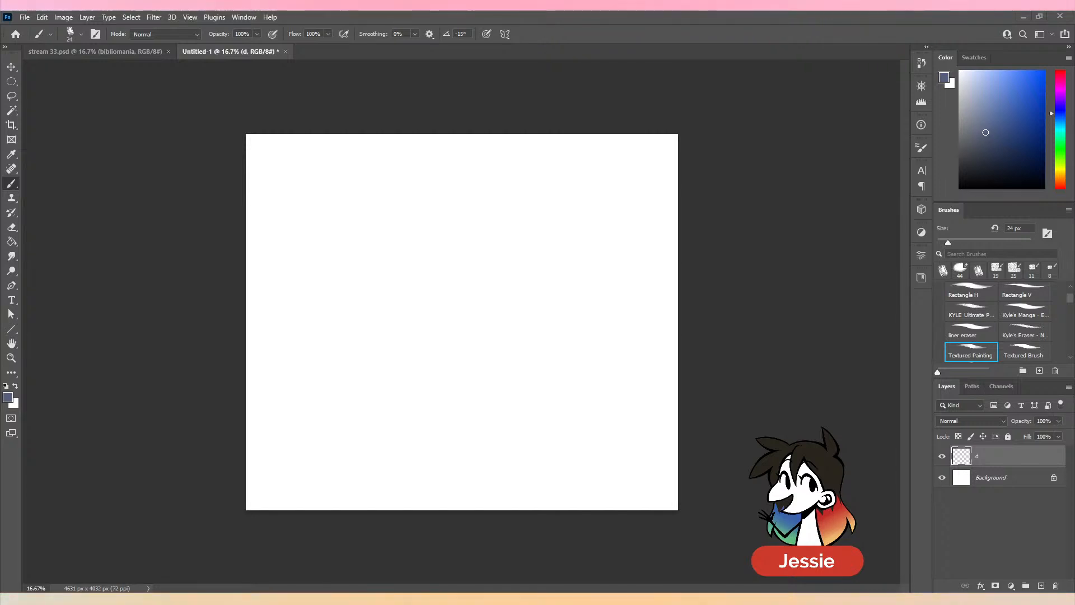
pyautogui.click(958, 243)
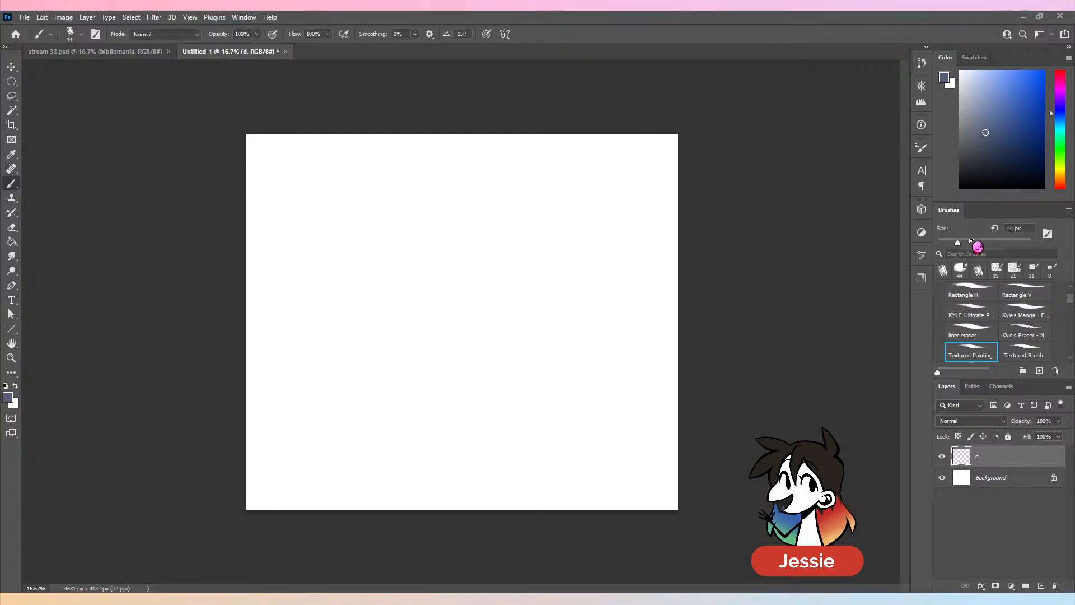
pyautogui.moveTo(437, 226)
pyautogui.mouseDown()
pyautogui.moveTo(393, 263)
pyautogui.moveTo(482, 322)
pyautogui.mouseUp()
pyautogui.hotkey('ctrl', 'z')
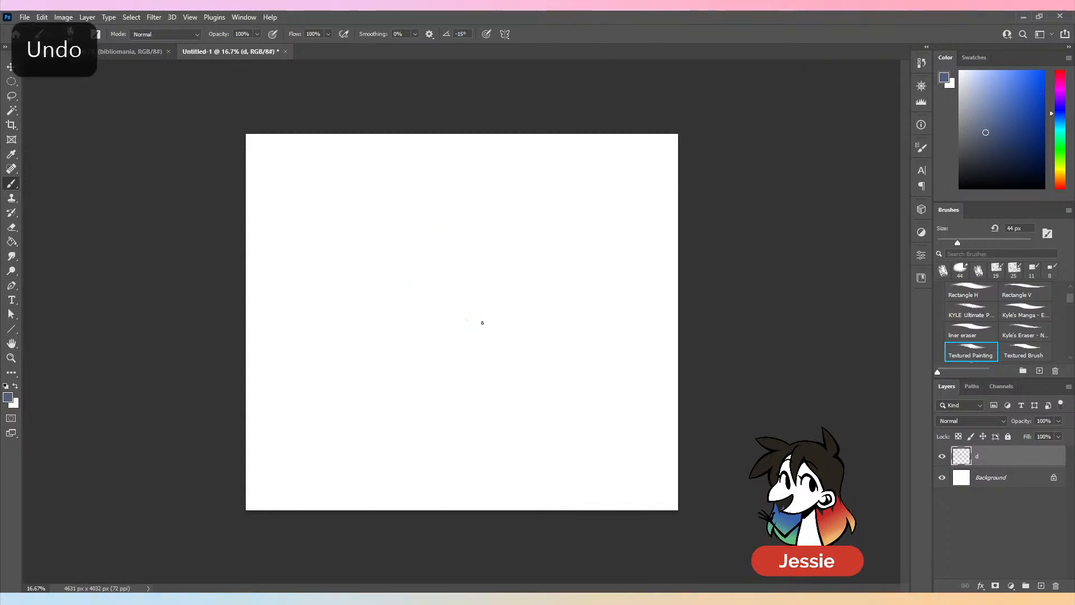
pyautogui.hotkey('ctrl', '+')
pyautogui.hotkey('ctrl', '-')
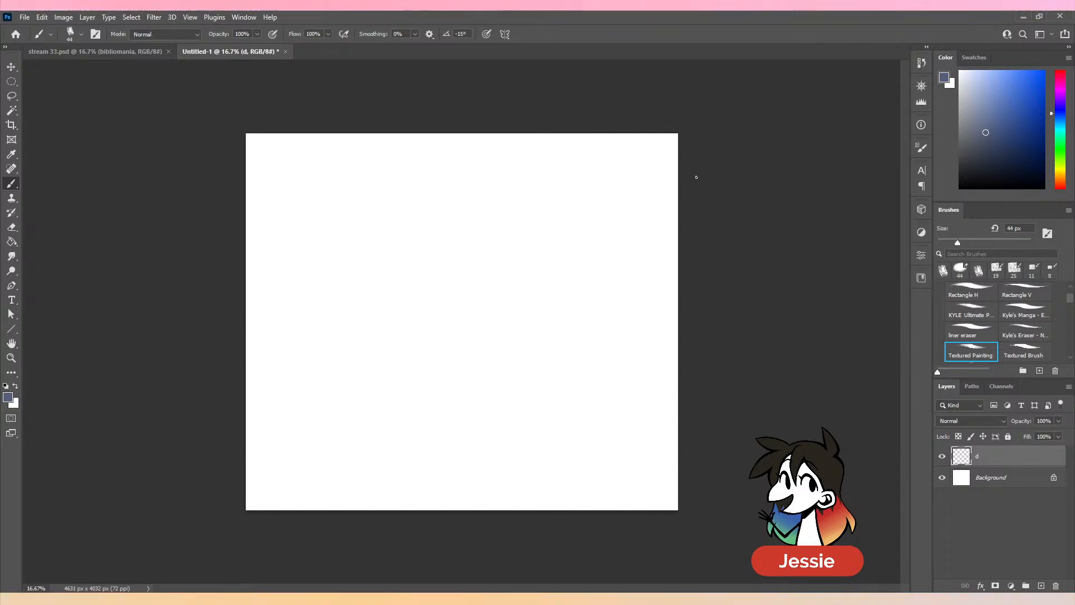
# - Shift the brush colour to a muted violet-blue, set the size to 58 px, and try a stroke, undoing it
pyautogui.click(1059, 107)
pyautogui.moveTo(985, 136); pyautogui.dragTo(979, 134)
pyautogui.moveTo(957, 243); pyautogui.dragTo(964, 243)
pyautogui.moveTo(547, 273)
pyautogui.mouseDown()
pyautogui.moveTo(537, 300)
pyautogui.moveTo(614, 342)
pyautogui.mouseUp()
pyautogui.hotkey('ctrl', 'z')
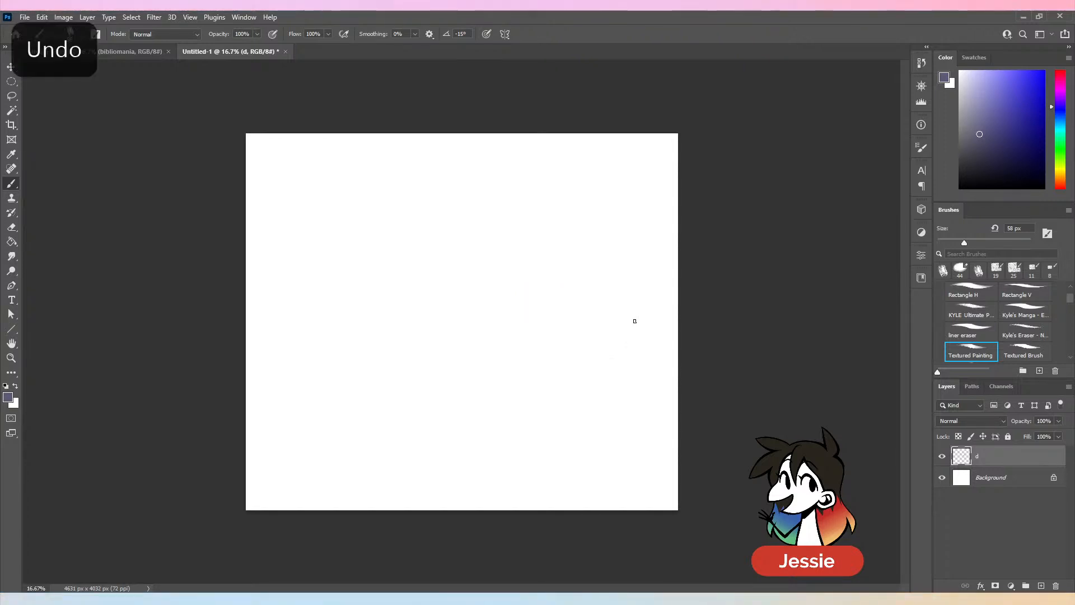
# - Set the brush size to 44 px and paste the copied jester character image into a new 1200 x 732 px document
pyautogui.moveTo(964, 243); pyautogui.dragTo(957, 242)
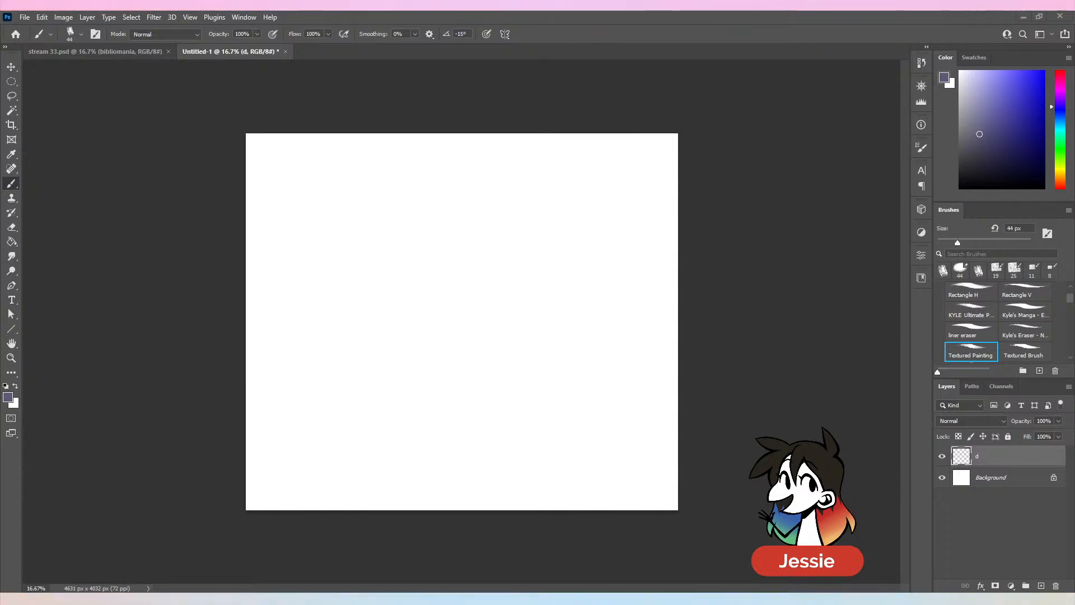
pyautogui.click(25, 17)
pyautogui.click(140, 28)
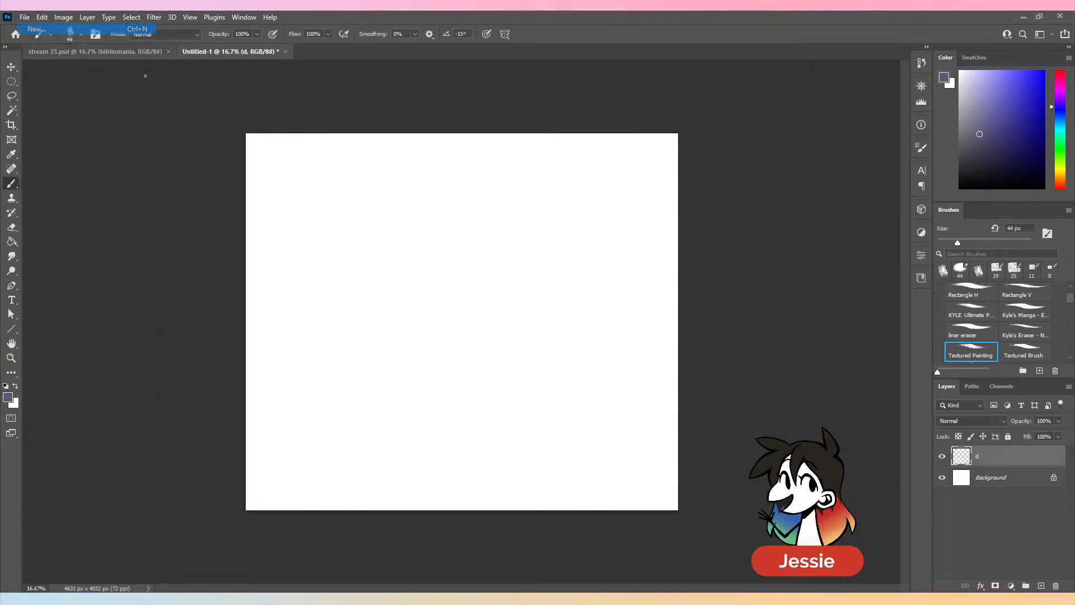
pyautogui.press('Return')
pyautogui.hotkey('ctrl', 'v')
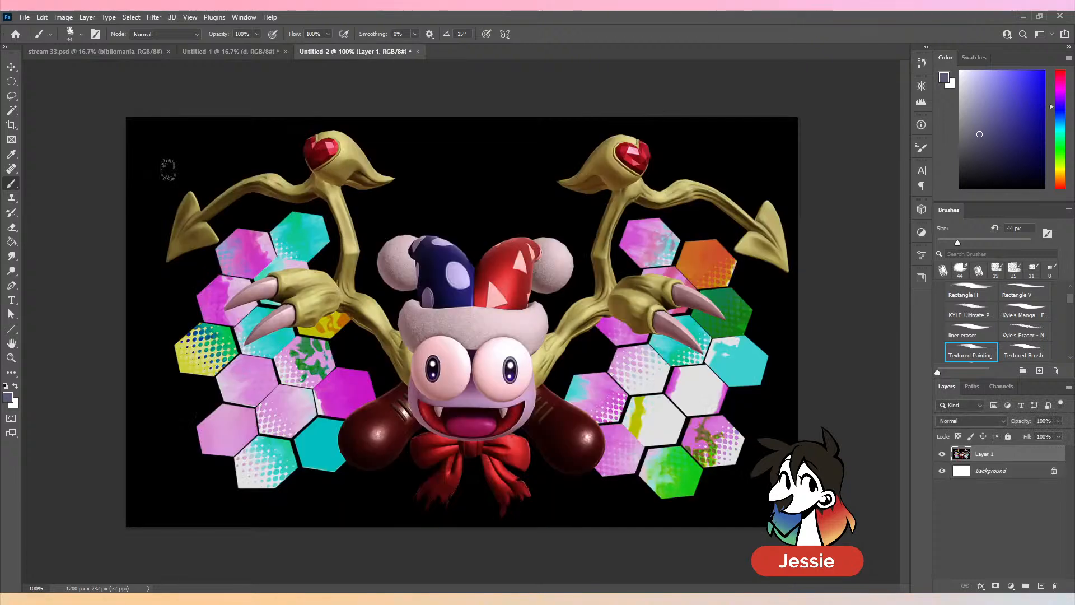
# - Float the jester reference in a small window at 33.33% over the canvas corner and make the blank drawing document active again
pyautogui.moveTo(388, 51); pyautogui.dragTo(241, 74)
pyautogui.hotkey('ctrl', '-')
pyautogui.hotkey('ctrl', '-')
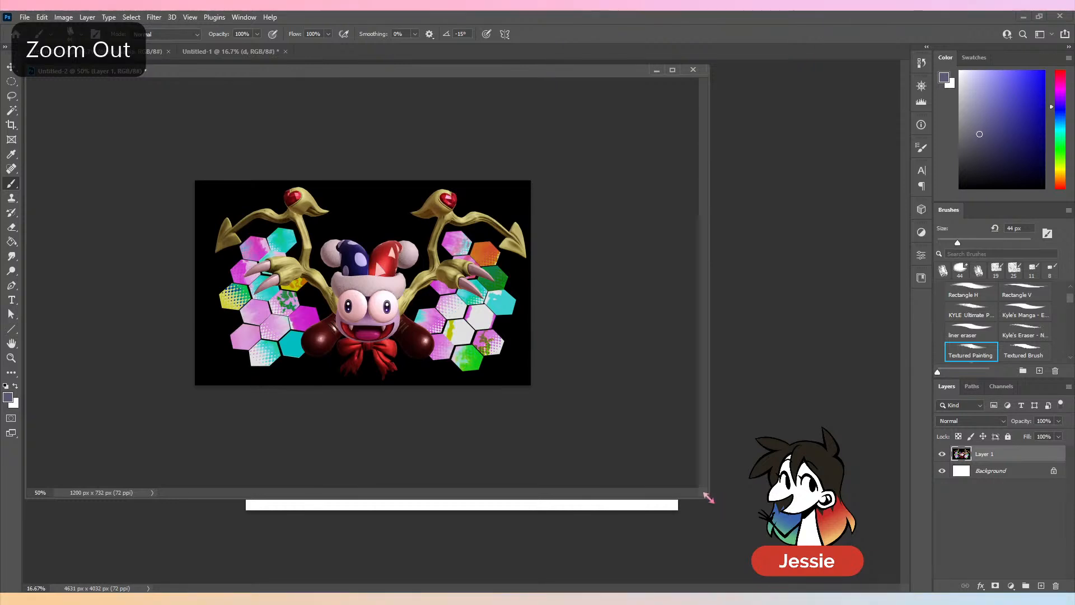
pyautogui.moveTo(709, 499); pyautogui.dragTo(376, 299)
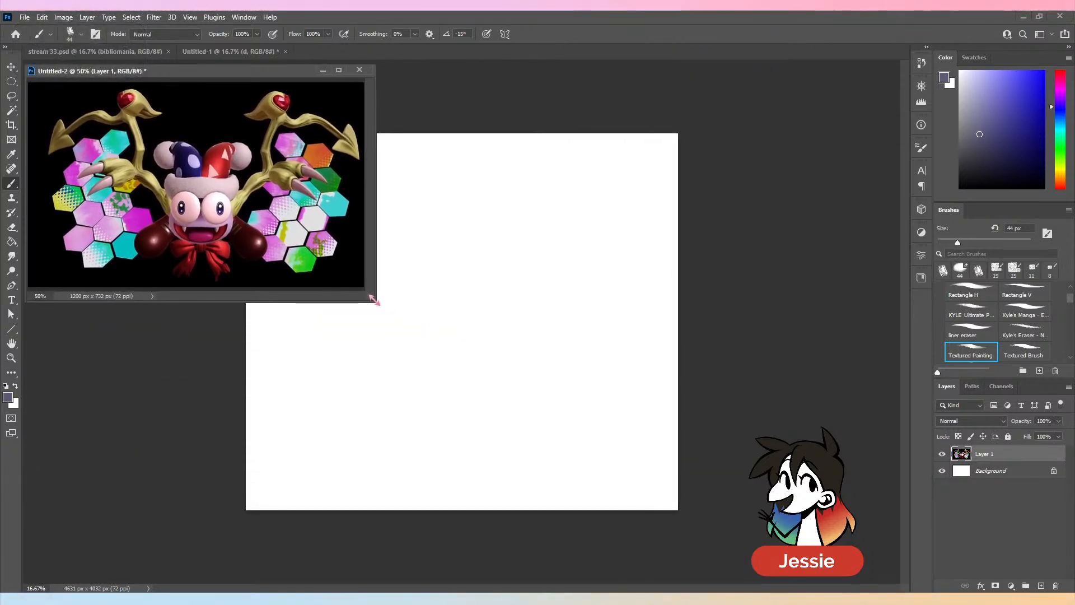
pyautogui.click(728, 259)
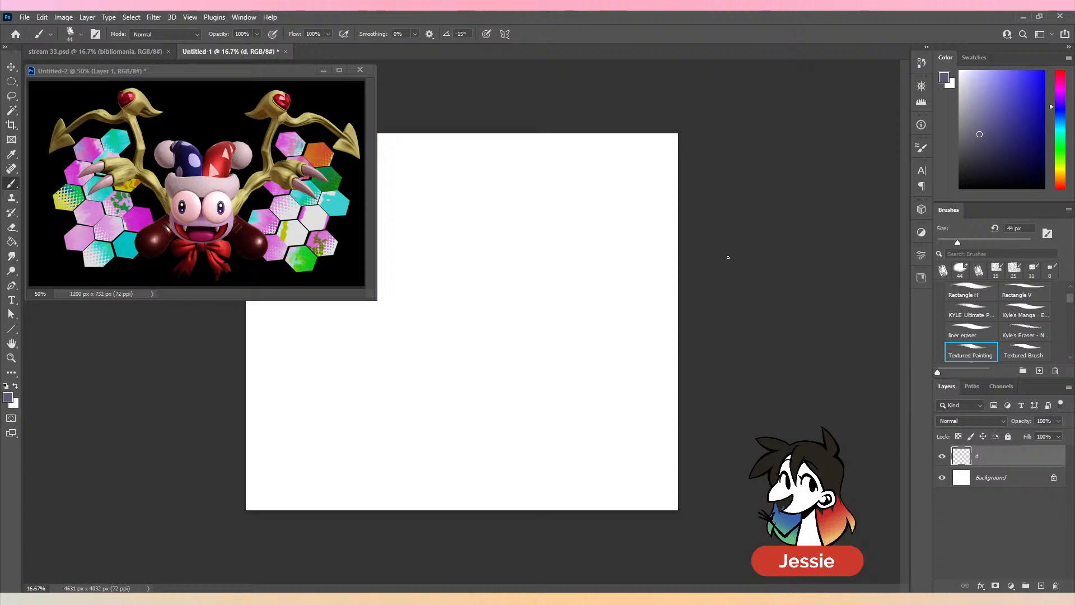
pyautogui.click(317, 229)
pyautogui.hotkey('ctrl', '-')
pyautogui.moveTo(374, 298); pyautogui.dragTo(197, 189)
pyautogui.press('space')
pyautogui.click(396, 103)
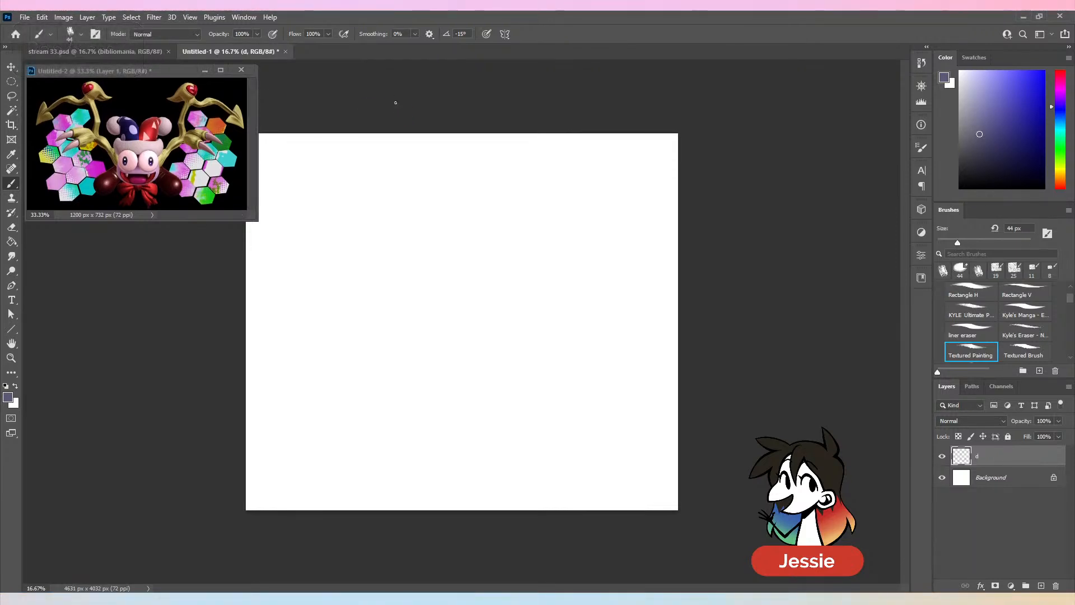
# - Set the Textured Painting brush size to 63 px and try curved strokes on the blank canvas, undoing them
pyautogui.moveTo(958, 243); pyautogui.dragTo(962, 242)
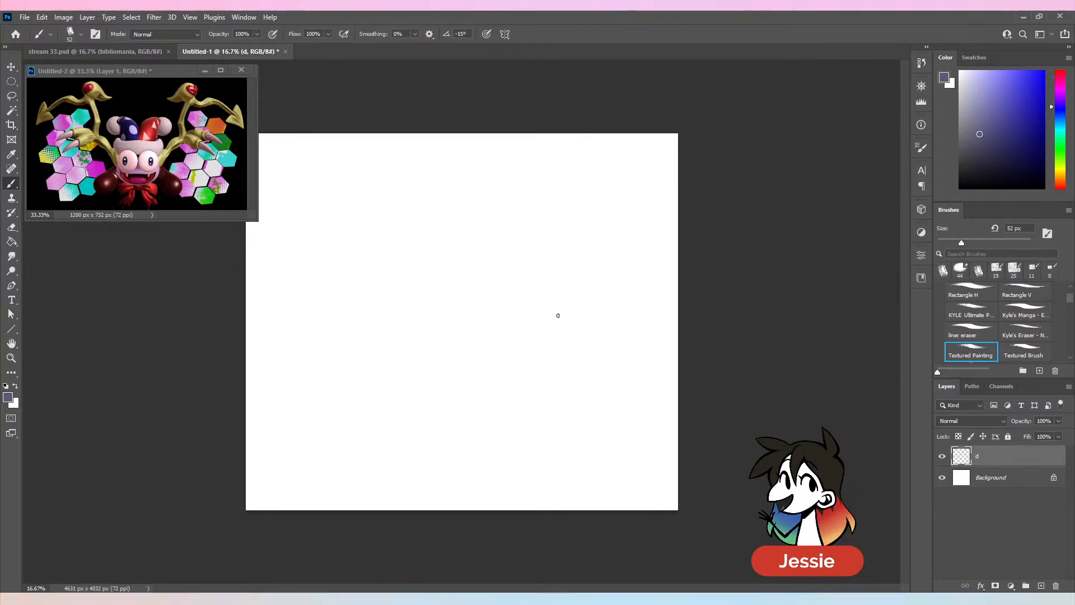
pyautogui.moveTo(961, 243); pyautogui.dragTo(967, 244)
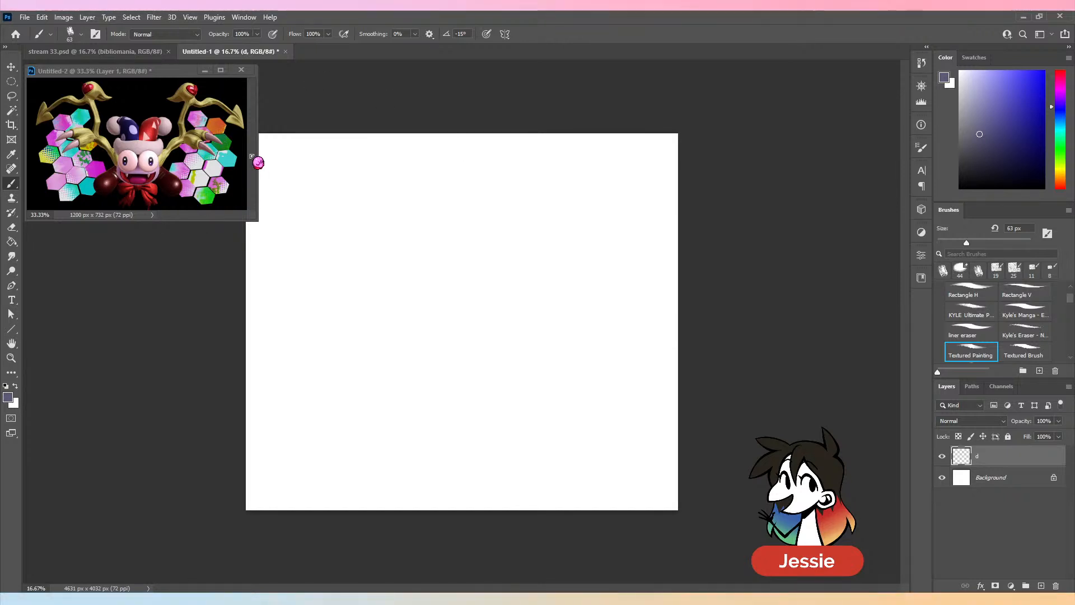
pyautogui.moveTo(500, 182)
pyautogui.mouseDown()
pyautogui.moveTo(473, 202)
pyautogui.moveTo(475, 275)
pyautogui.moveTo(465, 279)
pyautogui.mouseUp()
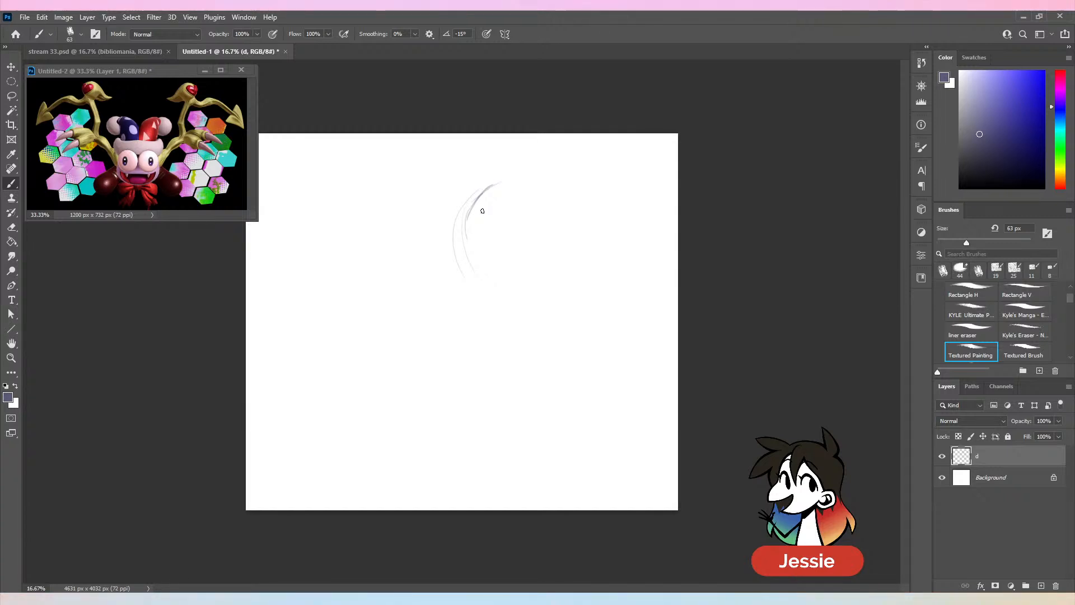
pyautogui.hotkey('ctrl', 'z')
pyautogui.hotkey('ctrl', 'z')
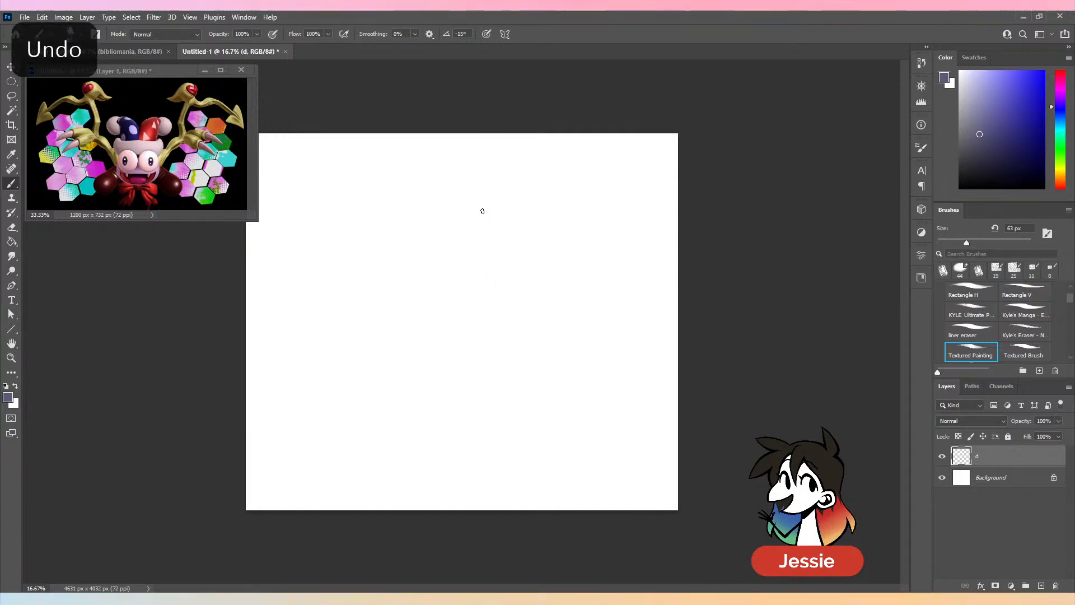
# - Sketch a large circle for the jester's head on layer d, with curved face guidelines inside it
pyautogui.moveTo(481, 180)
pyautogui.mouseDown()
pyautogui.moveTo(453, 287)
pyautogui.moveTo(461, 313)
pyautogui.moveTo(453, 289)
pyautogui.mouseUp()
pyautogui.moveTo(480, 188)
pyautogui.mouseDown()
pyautogui.moveTo(560, 178)
pyautogui.moveTo(583, 302)
pyautogui.moveTo(487, 319)
pyautogui.mouseUp()
pyautogui.moveTo(569, 191); pyautogui.dragTo(533, 327)
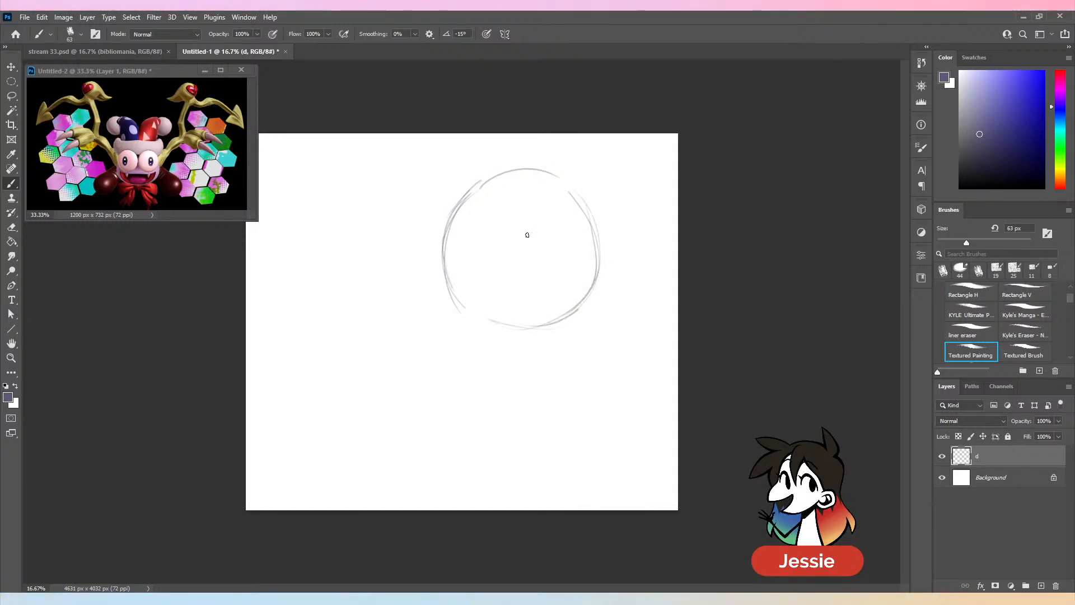
pyautogui.moveTo(490, 199); pyautogui.dragTo(486, 335)
pyautogui.moveTo(455, 239); pyautogui.dragTo(572, 293)
pyautogui.moveTo(459, 246); pyautogui.dragTo(587, 275)
pyautogui.moveTo(486, 294)
pyautogui.mouseDown()
pyautogui.moveTo(518, 314)
pyautogui.moveTo(562, 305)
pyautogui.mouseUp()
pyautogui.moveTo(444, 241)
pyautogui.mouseDown()
pyautogui.moveTo(451, 276)
pyautogui.moveTo(483, 321)
pyautogui.mouseUp()
pyautogui.moveTo(457, 293)
pyautogui.mouseDown()
pyautogui.moveTo(525, 324)
pyautogui.moveTo(563, 321)
pyautogui.mouseUp()
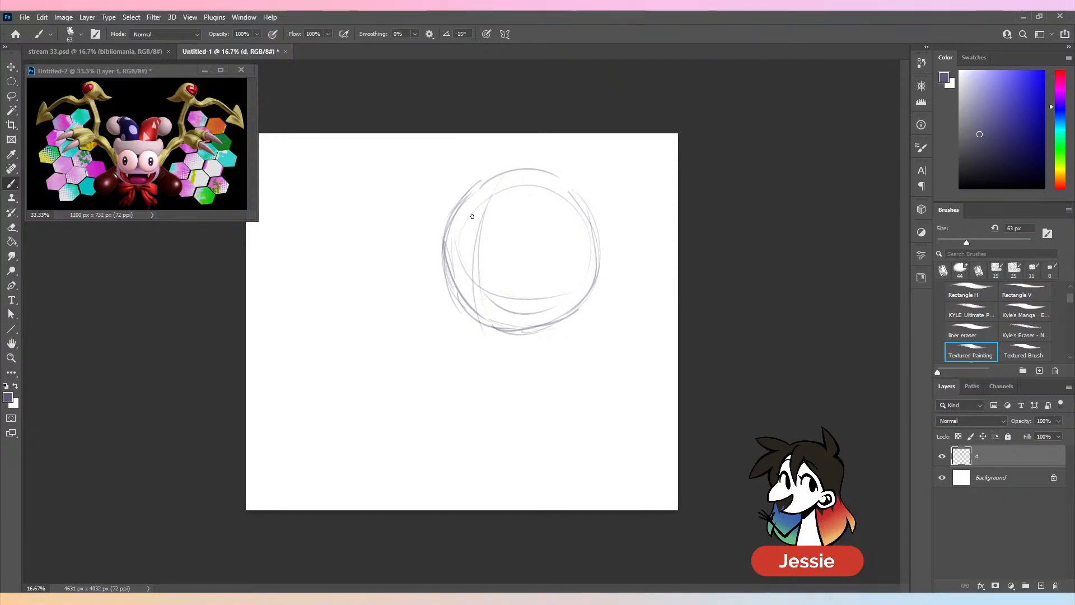
# - Sketch the far eye as a narrow upright oval on the left edge of the head circle
pyautogui.moveTo(458, 215); pyautogui.dragTo(449, 267)
pyautogui.moveTo(463, 217); pyautogui.dragTo(452, 278)
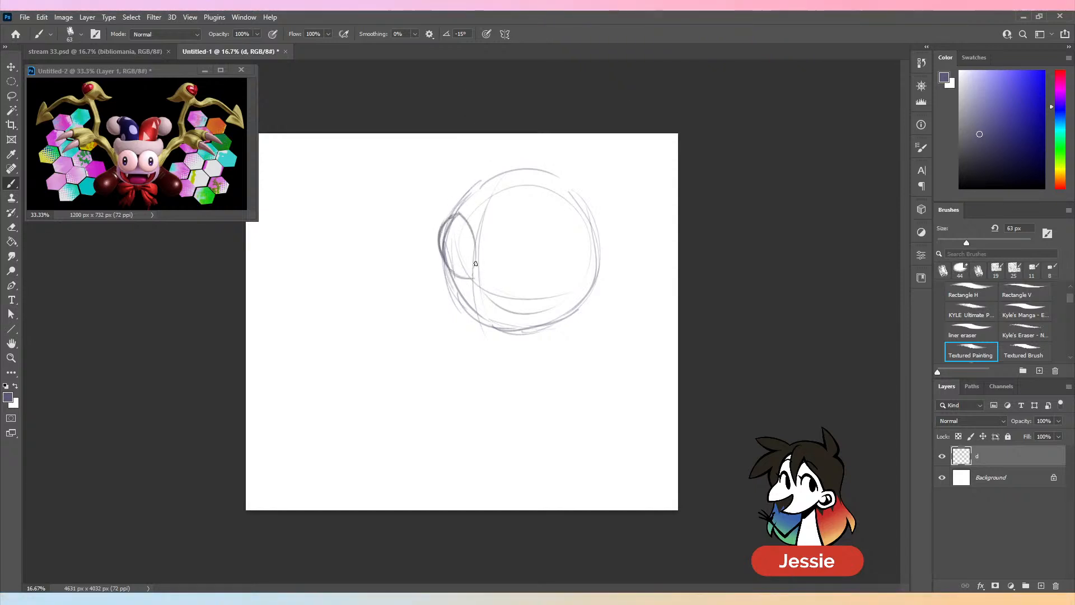
pyautogui.moveTo(475, 236); pyautogui.dragTo(466, 278)
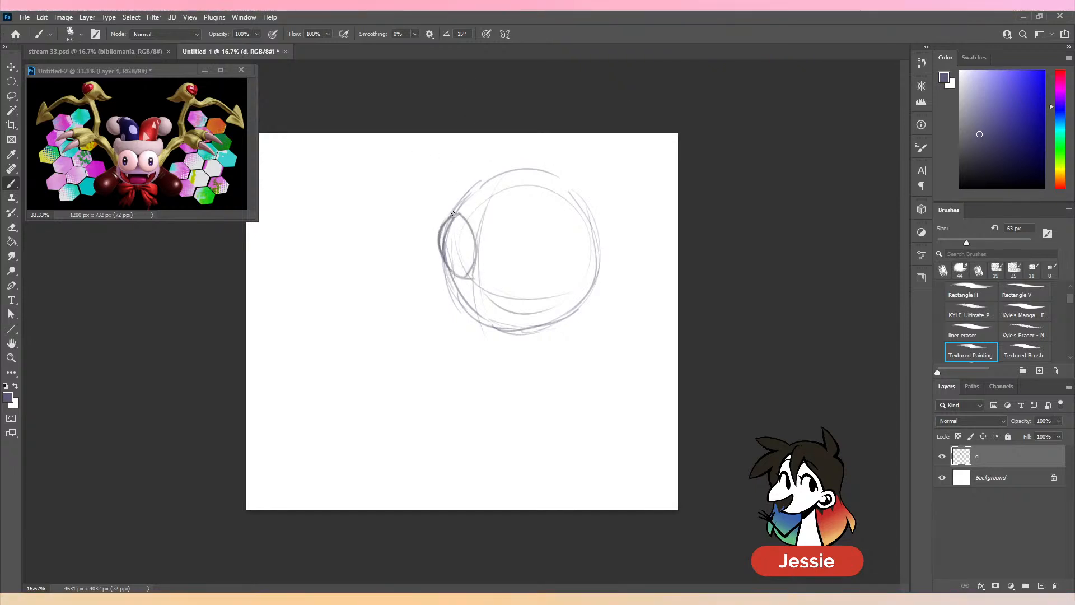
pyautogui.moveTo(453, 214)
pyautogui.mouseDown()
pyautogui.moveTo(473, 265)
pyautogui.moveTo(460, 277)
pyautogui.moveTo(445, 227)
pyautogui.mouseUp()
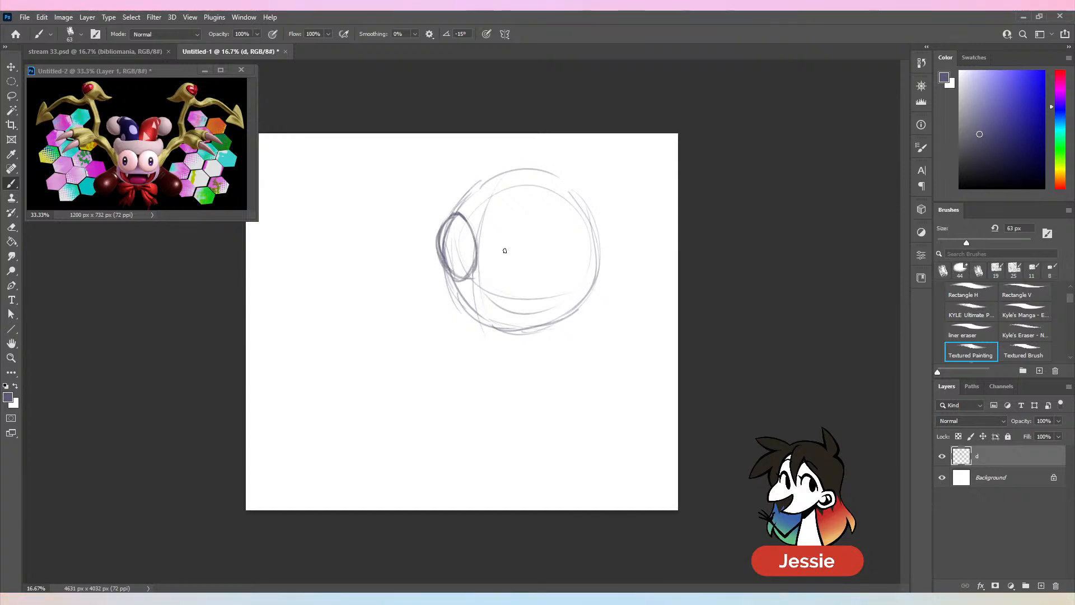
# - Erase the construction lines inside the far eye with Kyle's Eraser at 82 px and return to the Textured Painting brush
pyautogui.press('e')
pyautogui.press(']')
pyautogui.press(']')
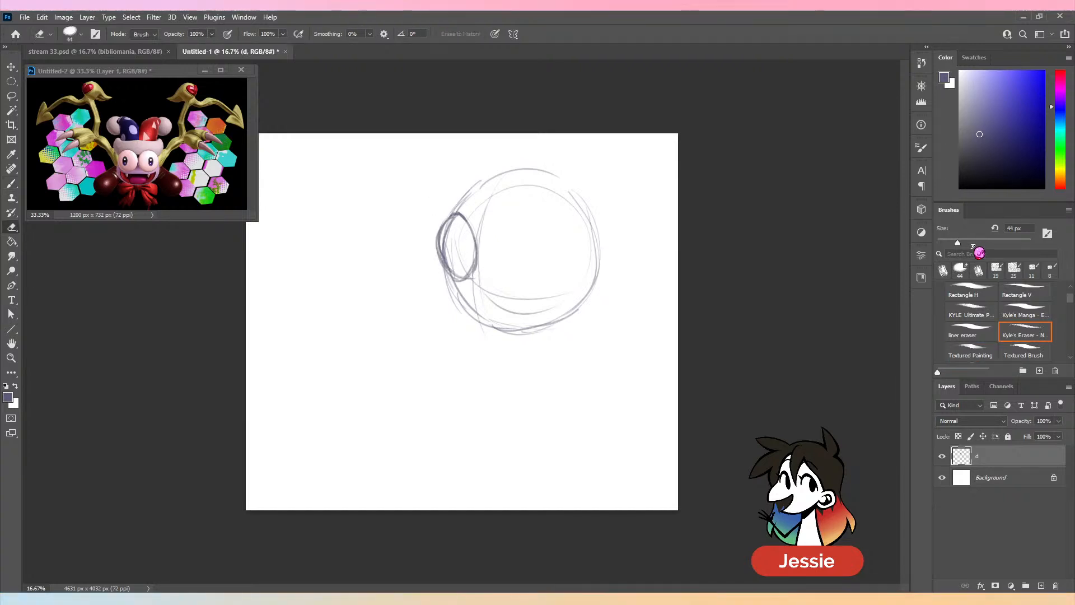
pyautogui.moveTo(445, 219); pyautogui.dragTo(453, 275)
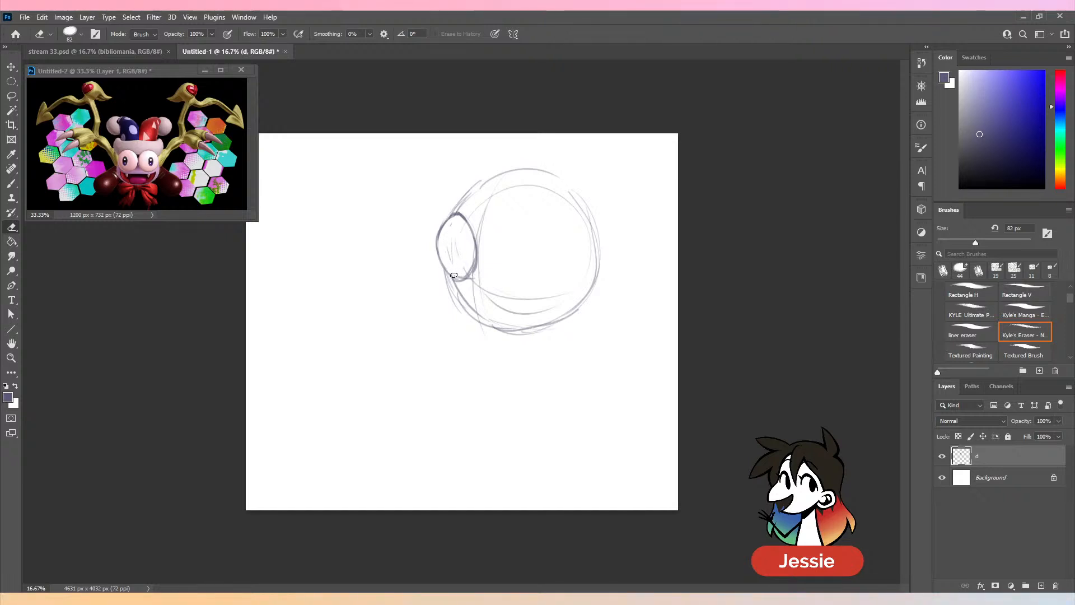
pyautogui.press('b')
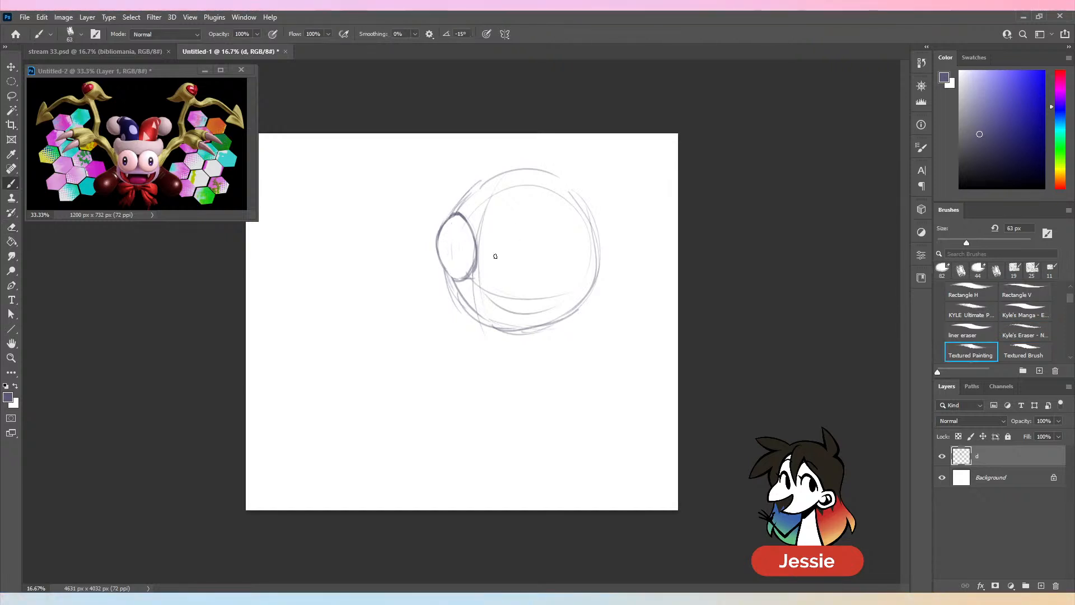
# - Sketch the large round near eye on the lower part of the head and add pupils to both eyes
pyautogui.moveTo(507, 246)
pyautogui.mouseDown()
pyautogui.moveTo(505, 317)
pyautogui.moveTo(514, 250)
pyautogui.moveTo(570, 289)
pyautogui.moveTo(486, 304)
pyautogui.moveTo(552, 260)
pyautogui.moveTo(542, 320)
pyautogui.moveTo(565, 288)
pyautogui.moveTo(516, 270)
pyautogui.moveTo(524, 255)
pyautogui.moveTo(515, 323)
pyautogui.moveTo(572, 279)
pyautogui.moveTo(490, 293)
pyautogui.moveTo(526, 315)
pyautogui.mouseUp()
pyautogui.press(',')
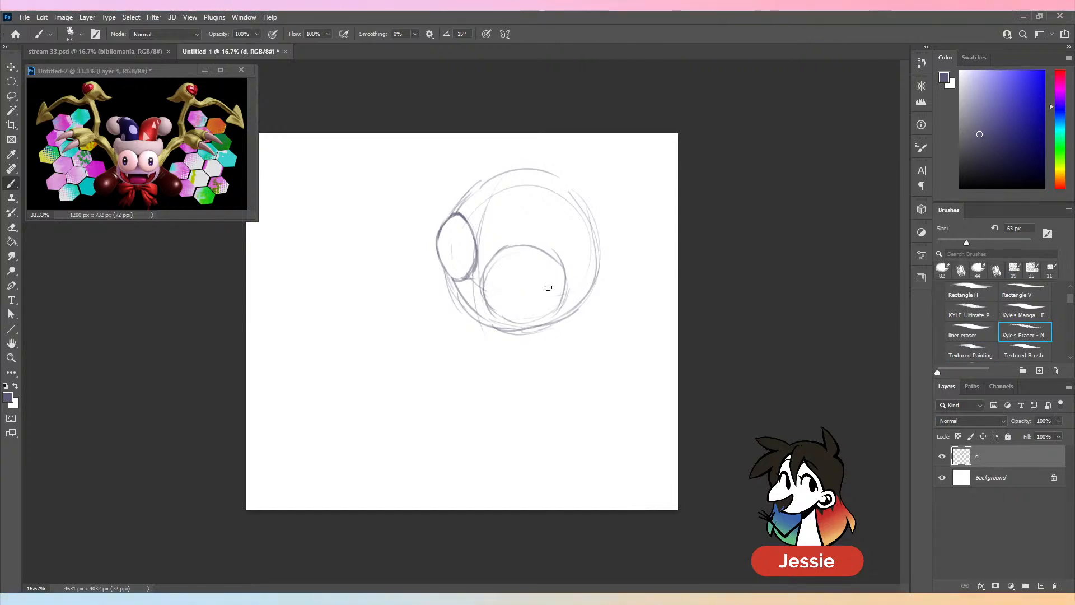
pyautogui.press('.')
pyautogui.moveTo(447, 230)
pyautogui.mouseDown()
pyautogui.moveTo(441, 253)
pyautogui.moveTo(452, 231)
pyautogui.mouseUp()
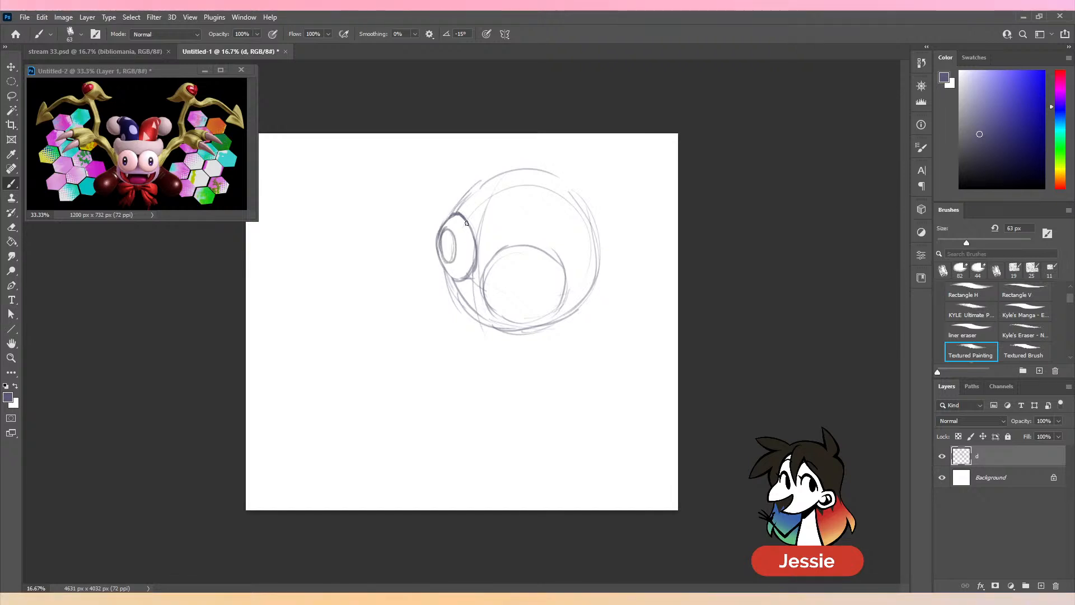
pyautogui.moveTo(536, 310)
pyautogui.mouseDown()
pyautogui.moveTo(505, 294)
pyautogui.moveTo(542, 285)
pyautogui.mouseUp()
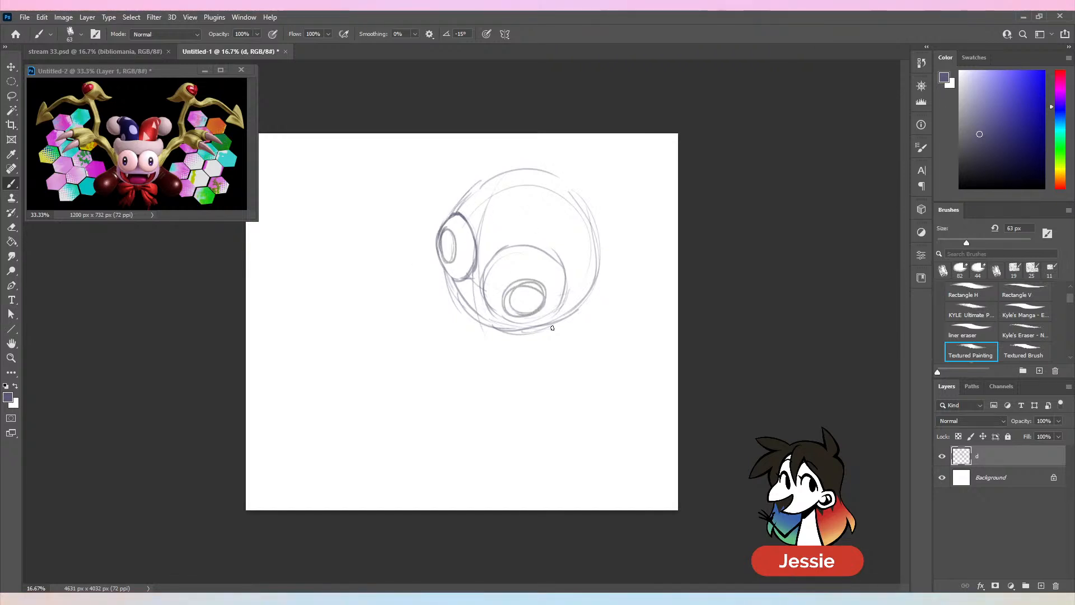
# - Sketch a wide grin with fangs and teeth along the lower edge of the head
pyautogui.moveTo(449, 278)
pyautogui.mouseDown()
pyautogui.moveTo(524, 333)
pyautogui.moveTo(577, 315)
pyautogui.moveTo(529, 339)
pyautogui.mouseUp()
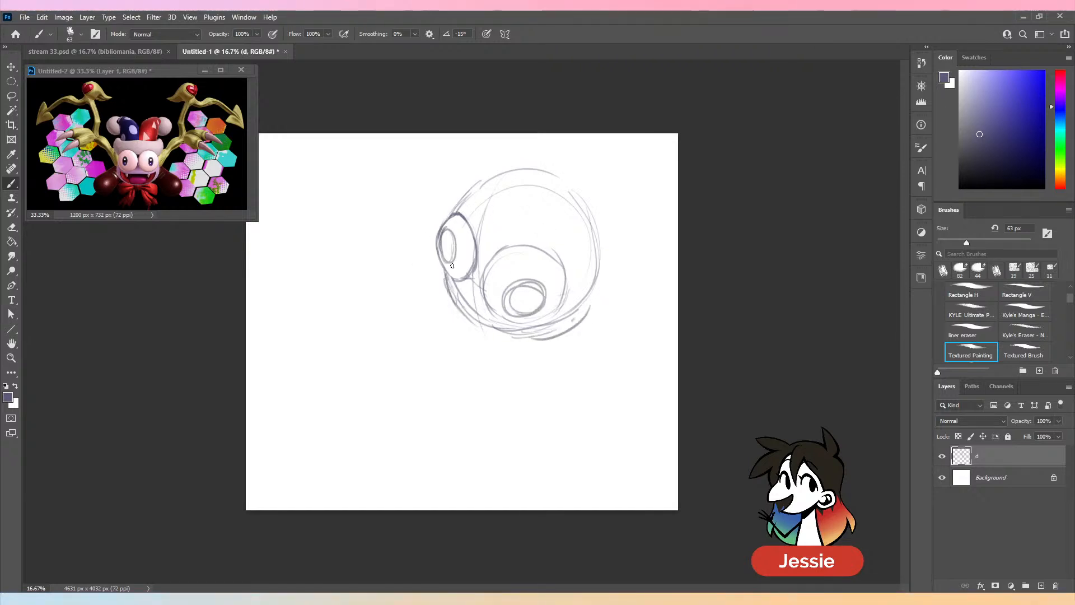
pyautogui.moveTo(441, 268)
pyautogui.mouseDown()
pyautogui.moveTo(455, 290)
pyautogui.moveTo(499, 305)
pyautogui.moveTo(493, 316)
pyautogui.moveTo(438, 331)
pyautogui.mouseUp()
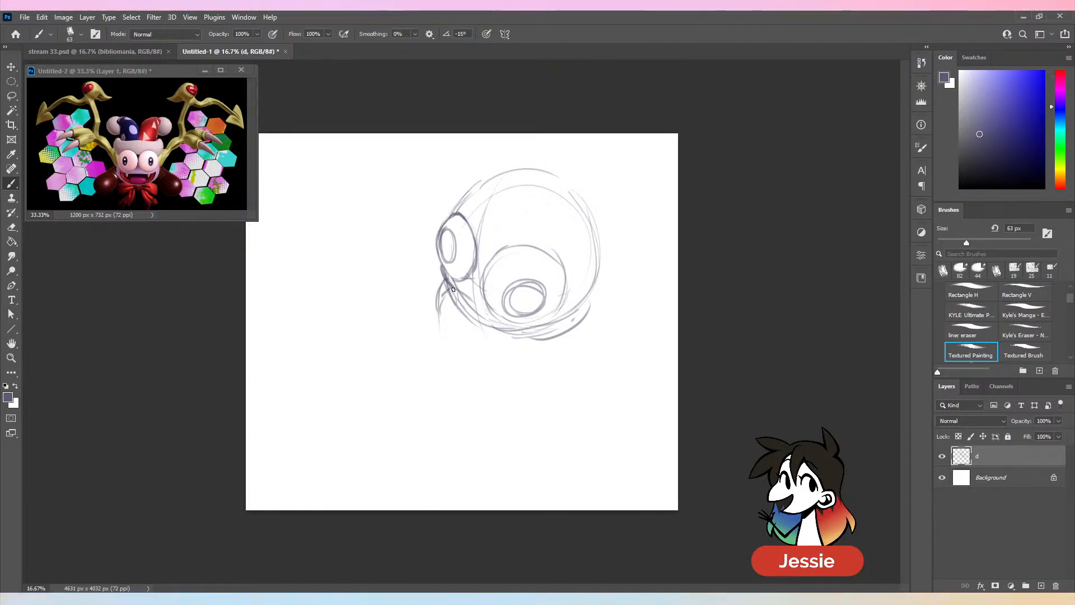
pyautogui.moveTo(453, 290); pyautogui.dragTo(460, 299)
pyautogui.moveTo(505, 326); pyautogui.dragTo(493, 345)
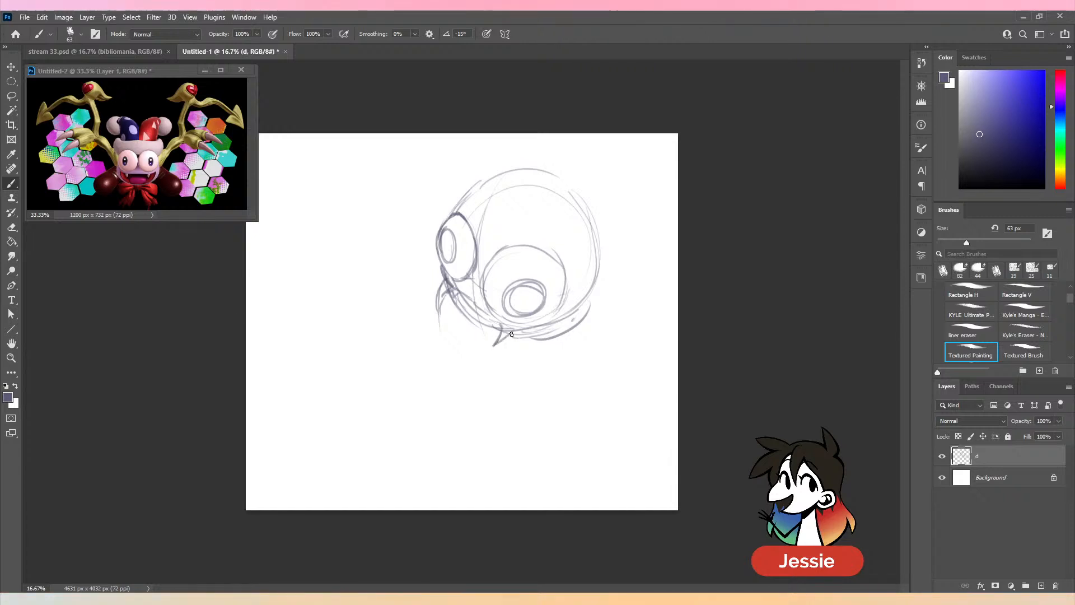
pyautogui.moveTo(448, 319)
pyautogui.mouseDown()
pyautogui.moveTo(479, 334)
pyautogui.moveTo(502, 333)
pyautogui.moveTo(484, 346)
pyautogui.moveTo(491, 356)
pyautogui.moveTo(470, 319)
pyautogui.moveTo(455, 325)
pyautogui.moveTo(472, 320)
pyautogui.moveTo(489, 337)
pyautogui.moveTo(474, 325)
pyautogui.moveTo(492, 334)
pyautogui.moveTo(563, 310)
pyautogui.mouseUp()
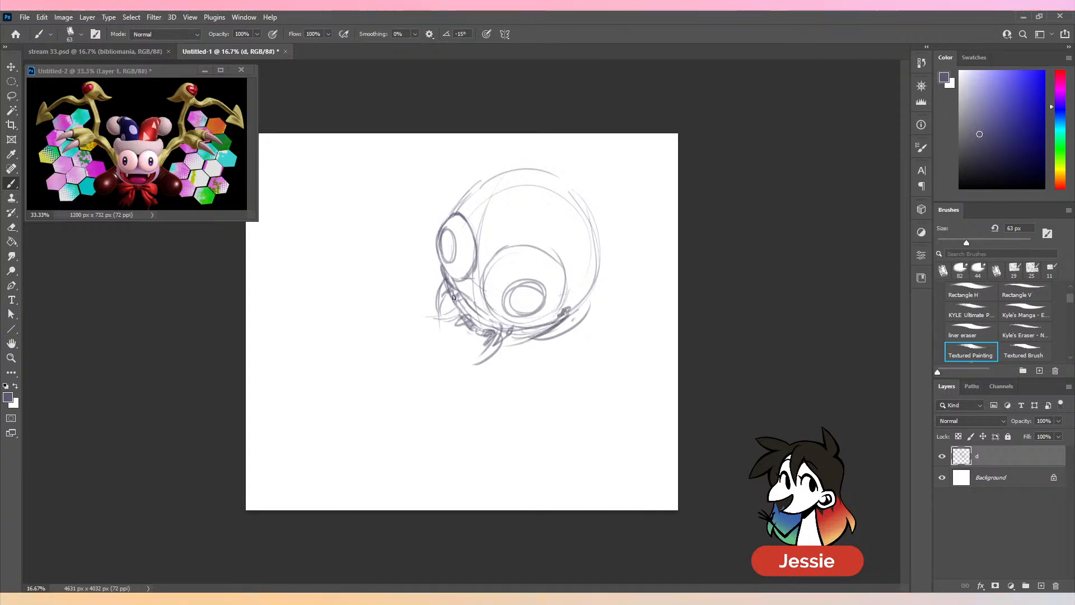
pyautogui.moveTo(500, 348)
pyautogui.mouseDown()
pyautogui.moveTo(524, 344)
pyautogui.moveTo(600, 295)
pyautogui.moveTo(527, 338)
pyautogui.mouseUp()
pyautogui.moveTo(499, 348); pyautogui.dragTo(525, 346)
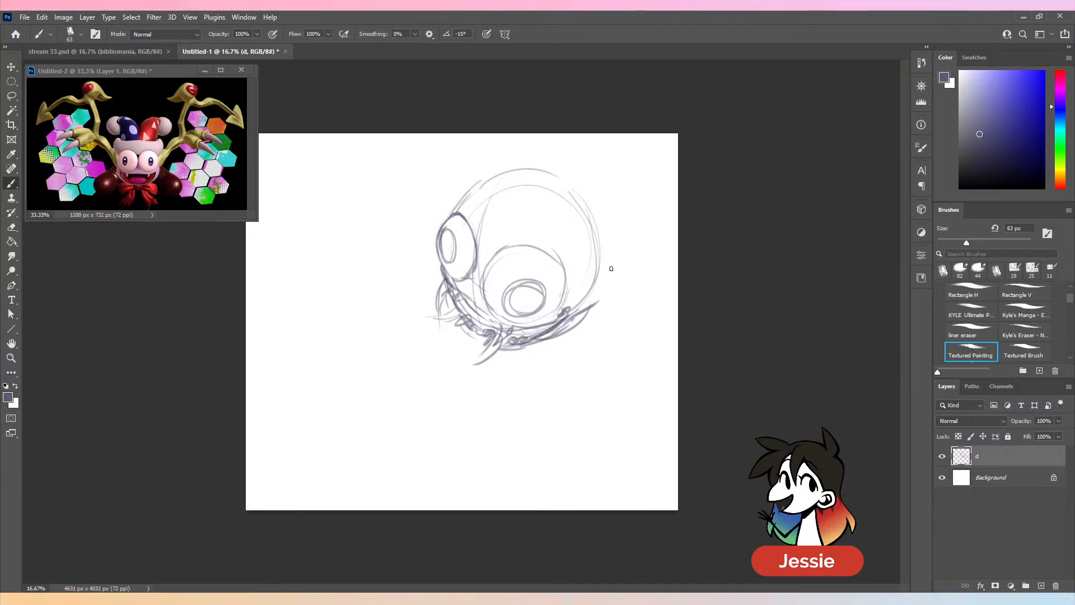
# - Try contour lines above and beside the far eye, undoing the last strokes
pyautogui.moveTo(466, 183)
pyautogui.mouseDown()
pyautogui.moveTo(474, 174)
pyautogui.moveTo(461, 191)
pyautogui.moveTo(501, 157)
pyautogui.moveTo(461, 210)
pyautogui.mouseUp()
pyautogui.moveTo(463, 211); pyautogui.dragTo(485, 244)
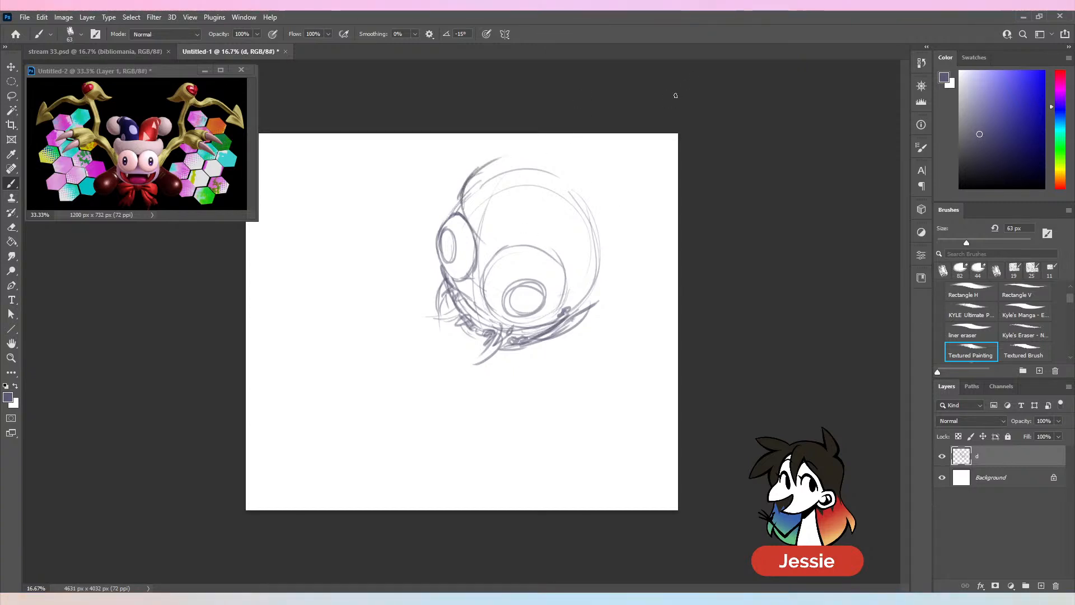
pyautogui.hotkey('ctrl', 'z')
pyautogui.hotkey('ctrl', 'z')
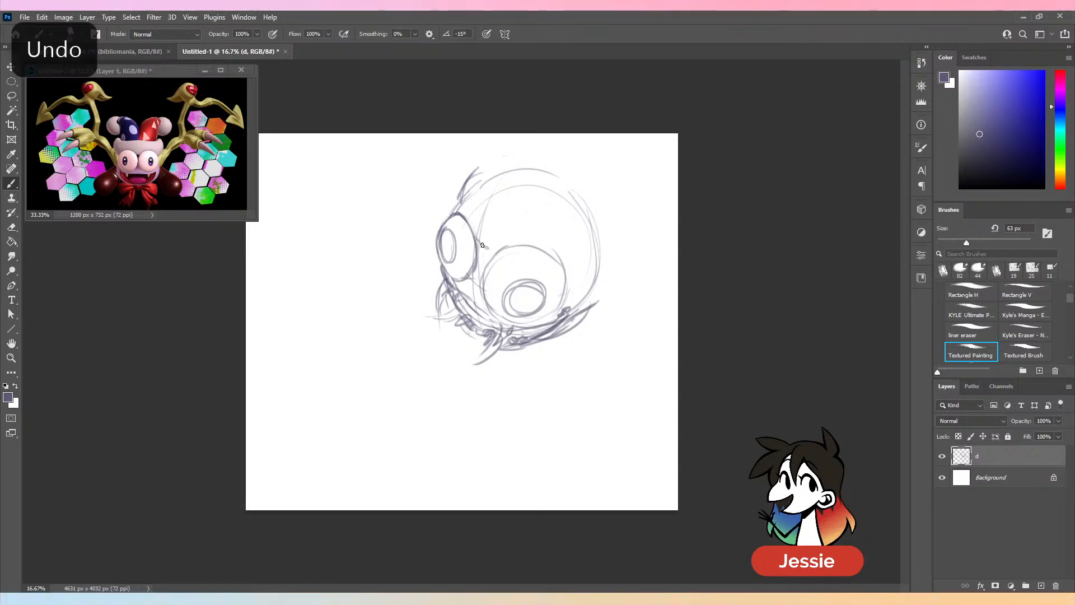
# - Sketch the hat brim curving across the forehead with upturned ends, and draw the cheek line down to the mouth
pyautogui.moveTo(562, 272)
pyautogui.mouseDown()
pyautogui.moveTo(587, 268)
pyautogui.moveTo(617, 243)
pyautogui.mouseUp()
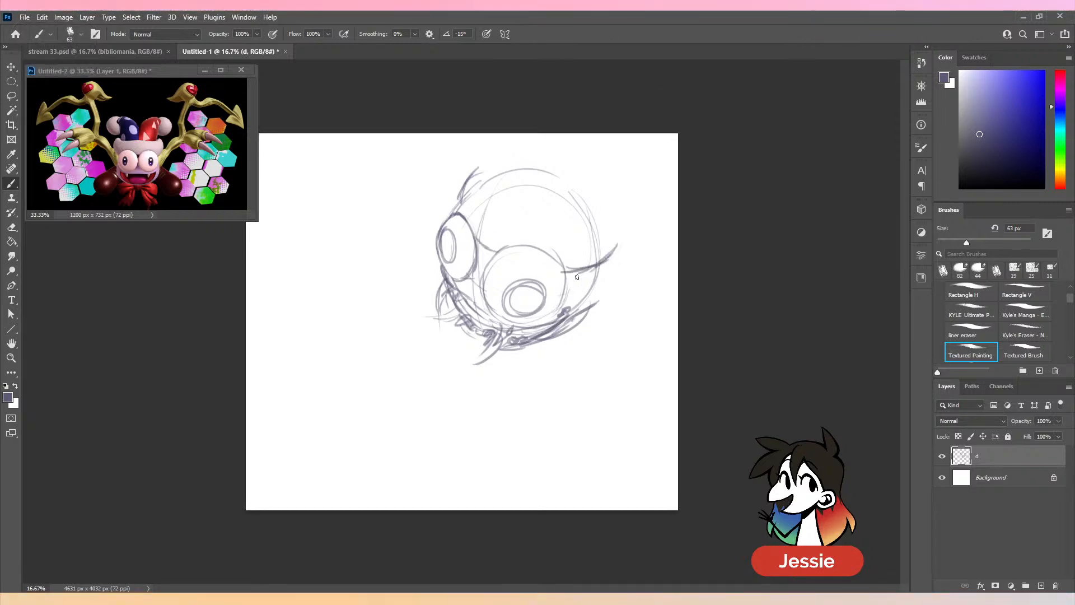
pyautogui.moveTo(457, 193)
pyautogui.mouseDown()
pyautogui.moveTo(502, 163)
pyautogui.moveTo(471, 184)
pyautogui.moveTo(467, 206)
pyautogui.mouseUp()
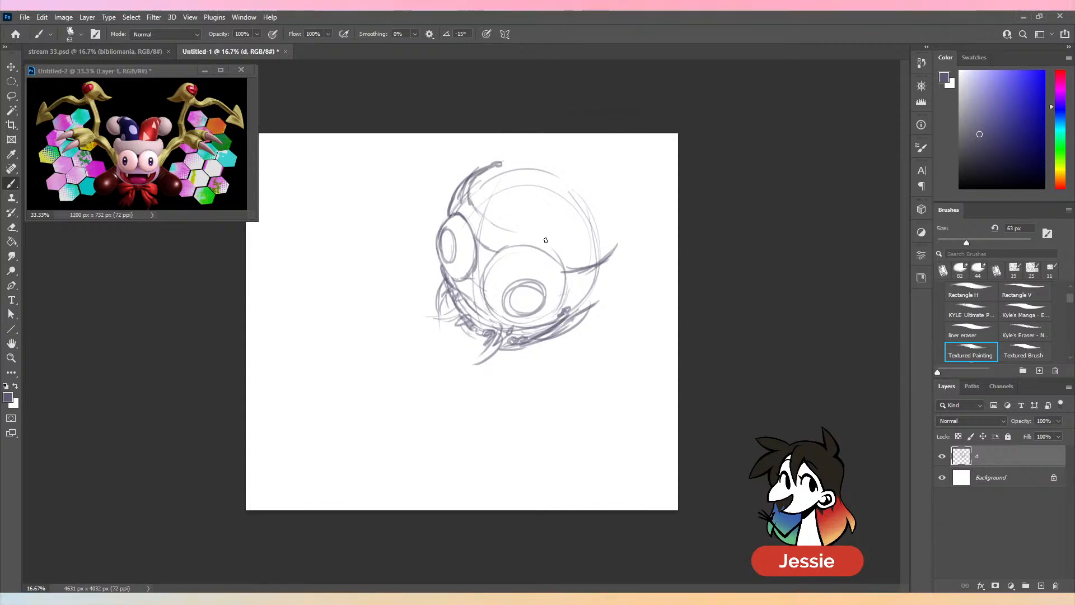
pyautogui.moveTo(526, 235); pyautogui.dragTo(555, 243)
pyautogui.moveTo(609, 207)
pyautogui.mouseDown()
pyautogui.moveTo(618, 230)
pyautogui.moveTo(574, 277)
pyautogui.mouseUp()
pyautogui.moveTo(615, 238)
pyautogui.mouseDown()
pyautogui.moveTo(571, 279)
pyautogui.moveTo(594, 267)
pyautogui.moveTo(578, 273)
pyautogui.mouseUp()
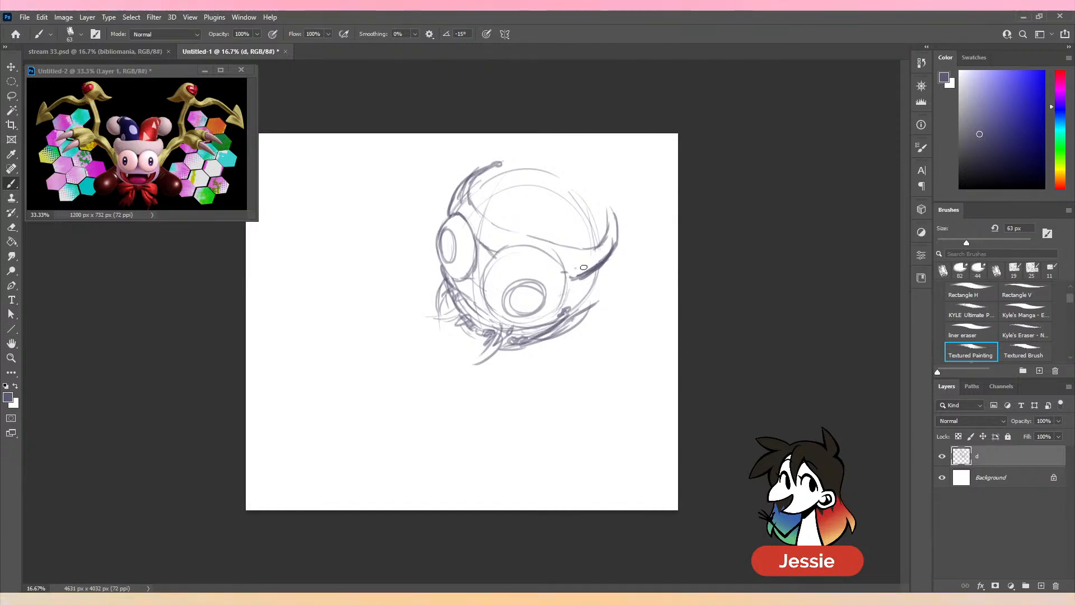
pyautogui.press(',')
pyautogui.press('.')
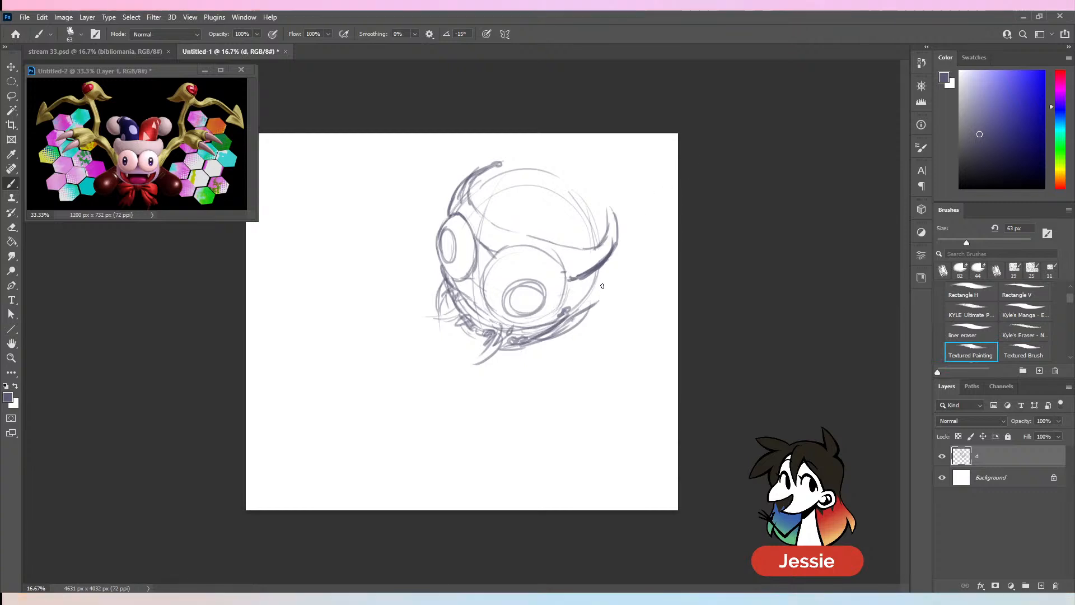
pyautogui.moveTo(609, 260)
pyautogui.mouseDown()
pyautogui.moveTo(596, 300)
pyautogui.moveTo(576, 314)
pyautogui.mouseUp()
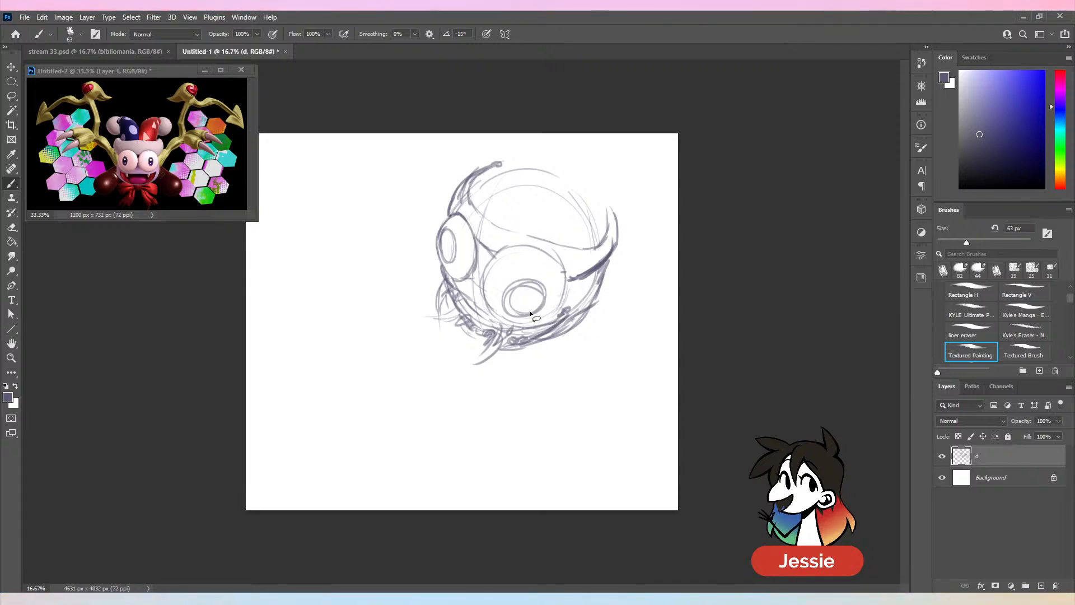
# - Lasso the whole head sketch on layer d, delete it, deselect, and return to the Brush tool
pyautogui.press('l')
pyautogui.moveTo(507, 127)
pyautogui.mouseDown()
pyautogui.moveTo(711, 173)
pyautogui.moveTo(652, 96)
pyautogui.mouseUp()
pyautogui.press('Delete')
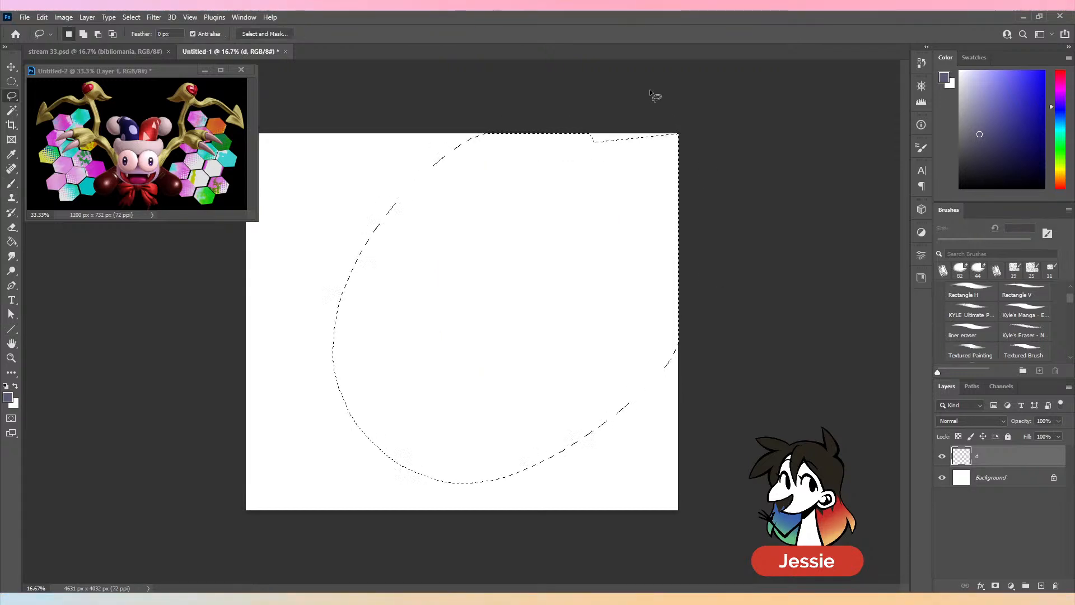
pyautogui.hotkey('ctrl', 'd')
pyautogui.press('b')
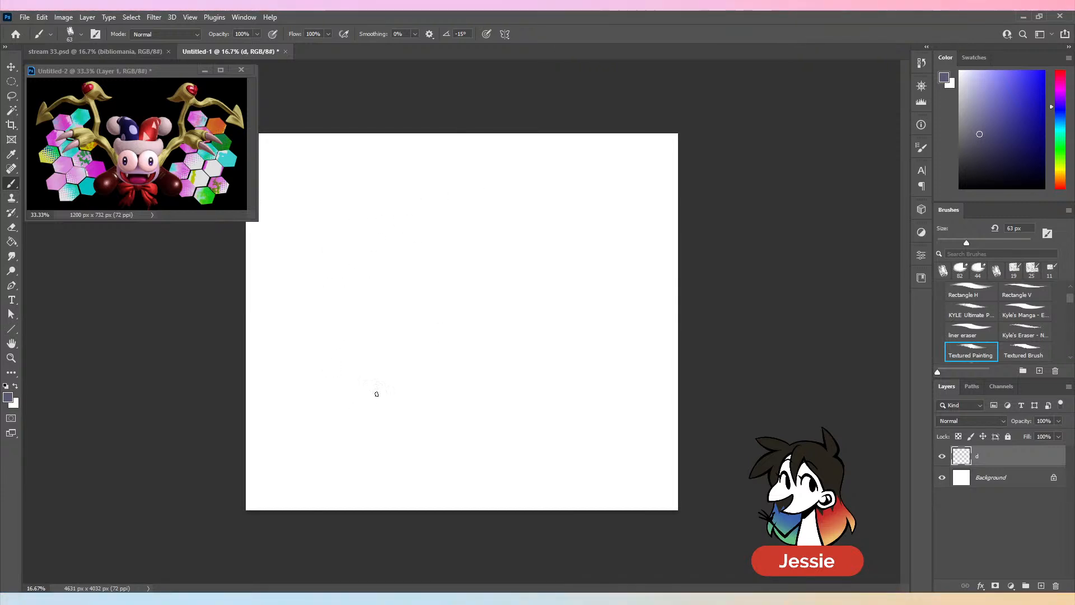
# - Try a new head circle and a hat stroke, and undo them together with the earlier deletion of the head sketch
pyautogui.moveTo(375, 255)
pyautogui.mouseDown()
pyautogui.moveTo(331, 286)
pyautogui.moveTo(364, 251)
pyautogui.moveTo(386, 251)
pyautogui.moveTo(353, 387)
pyautogui.moveTo(448, 305)
pyautogui.mouseUp()
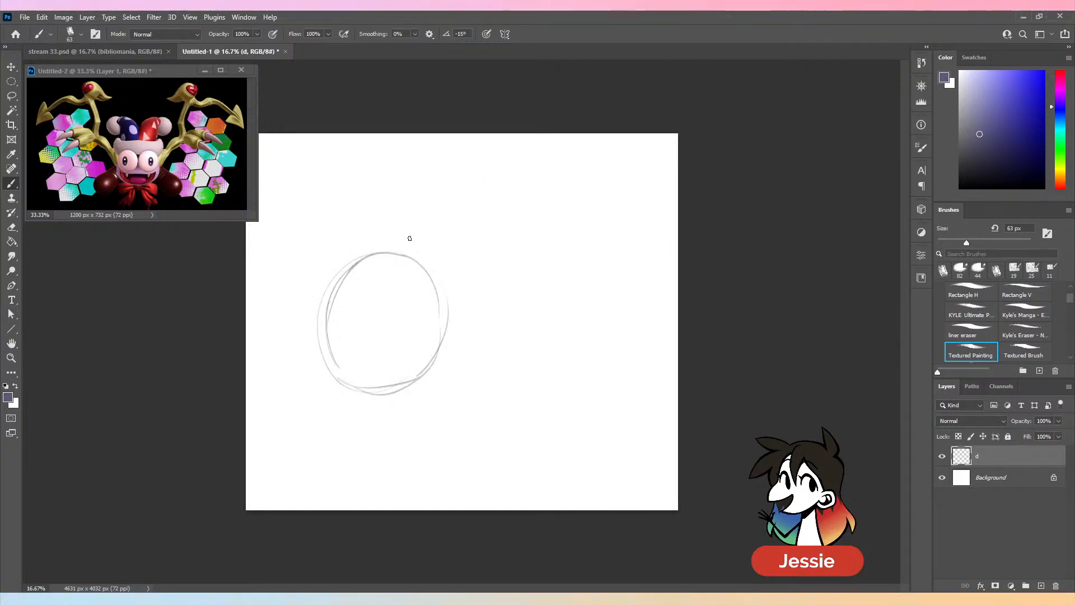
pyautogui.moveTo(409, 238)
pyautogui.mouseDown()
pyautogui.moveTo(474, 180)
pyautogui.moveTo(531, 286)
pyautogui.mouseUp()
pyautogui.hotkey('ctrl', 'z')
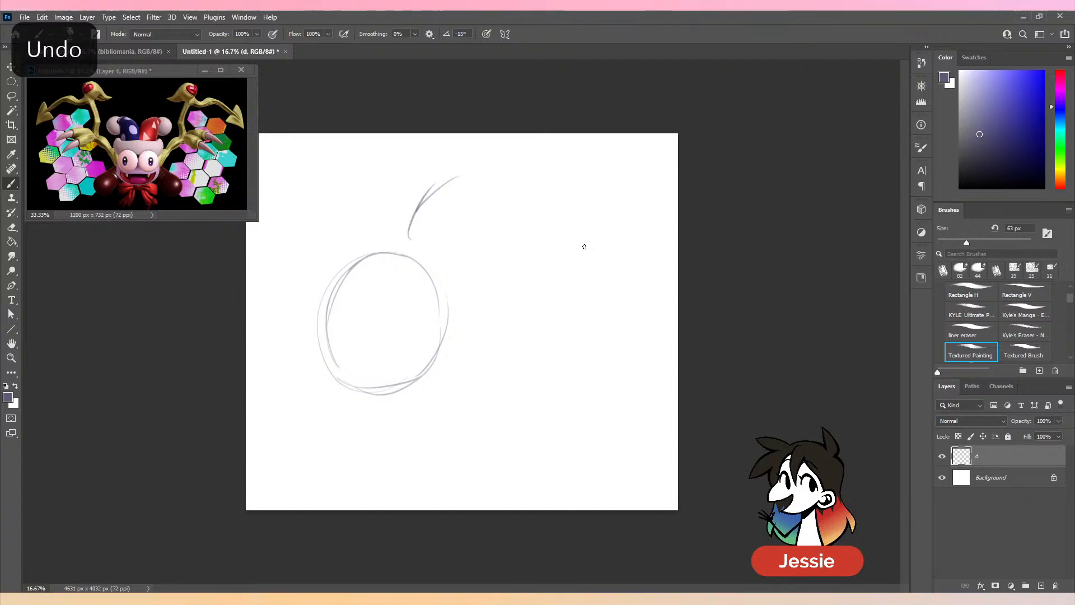
pyautogui.hotkey('ctrl', 'z')
pyautogui.hotkey('ctrl', 'z')
pyautogui.hotkey('ctrl', 'z')
pyautogui.hotkey('ctrl', 'z')
pyautogui.hotkey('ctrl', 'z')
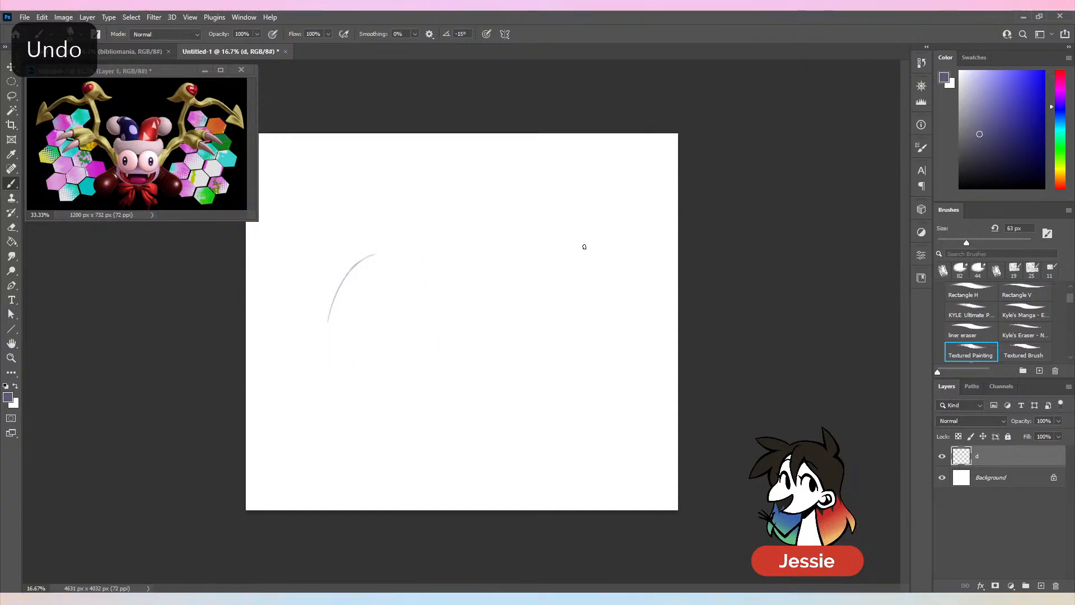
pyautogui.hotkey('ctrl', 'z')
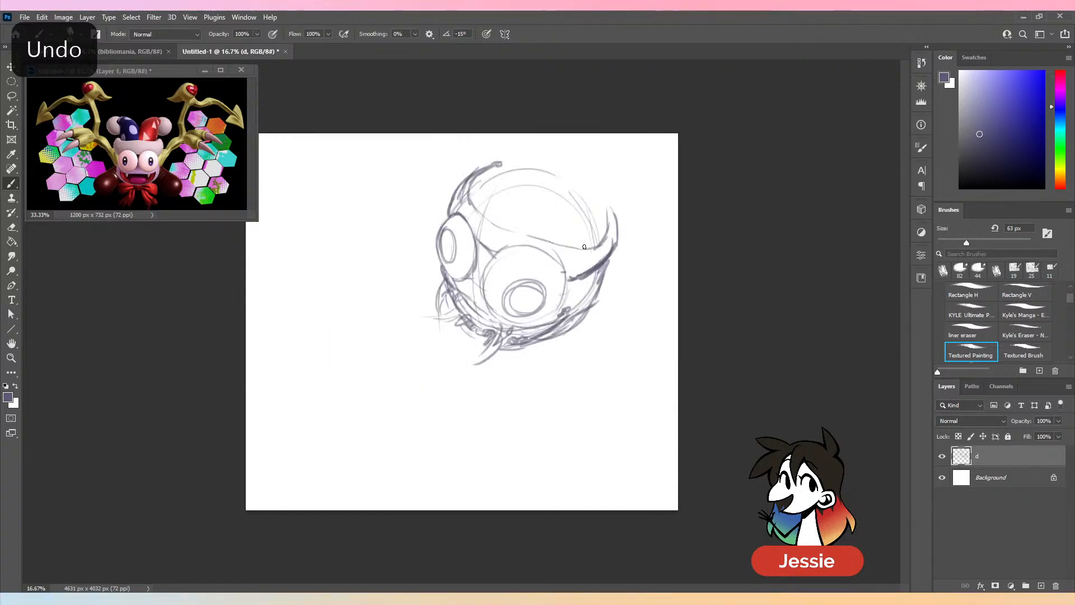
# - Lasso the near half of the head with the large eye and shift it down and slightly right, leaving a diagonal gap, and deselect
pyautogui.press('l')
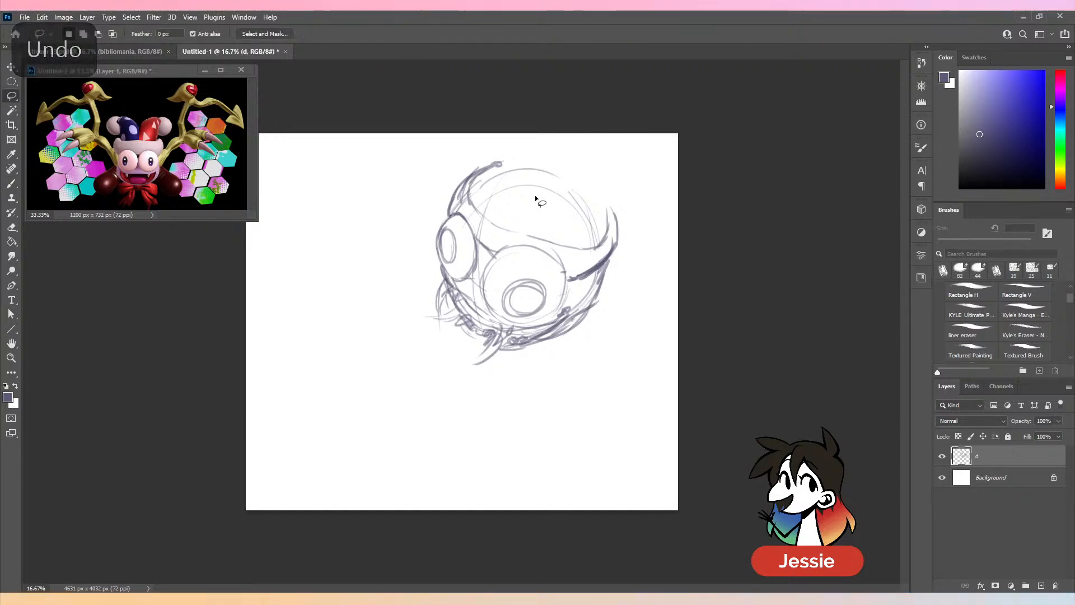
pyautogui.moveTo(590, 176)
pyautogui.mouseDown()
pyautogui.moveTo(508, 210)
pyautogui.moveTo(485, 263)
pyautogui.moveTo(475, 343)
pyautogui.moveTo(611, 122)
pyautogui.mouseUp()
pyautogui.press('v')
pyautogui.moveTo(593, 269); pyautogui.dragTo(607, 307)
pyautogui.hotkey('ctrl', 'd')
pyautogui.press('b')
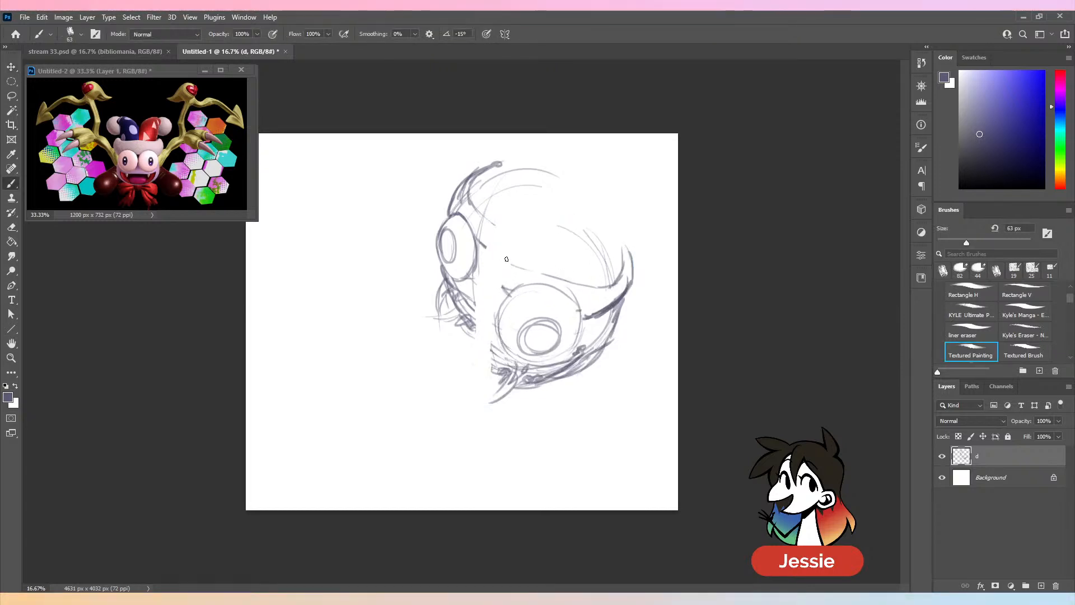
# - Sketch a pointed brim corner above the near eye and the cut edge running down the far half of the head
pyautogui.moveTo(507, 258); pyautogui.dragTo(544, 277)
pyautogui.moveTo(495, 224); pyautogui.dragTo(491, 249)
pyautogui.moveTo(503, 202); pyautogui.dragTo(495, 234)
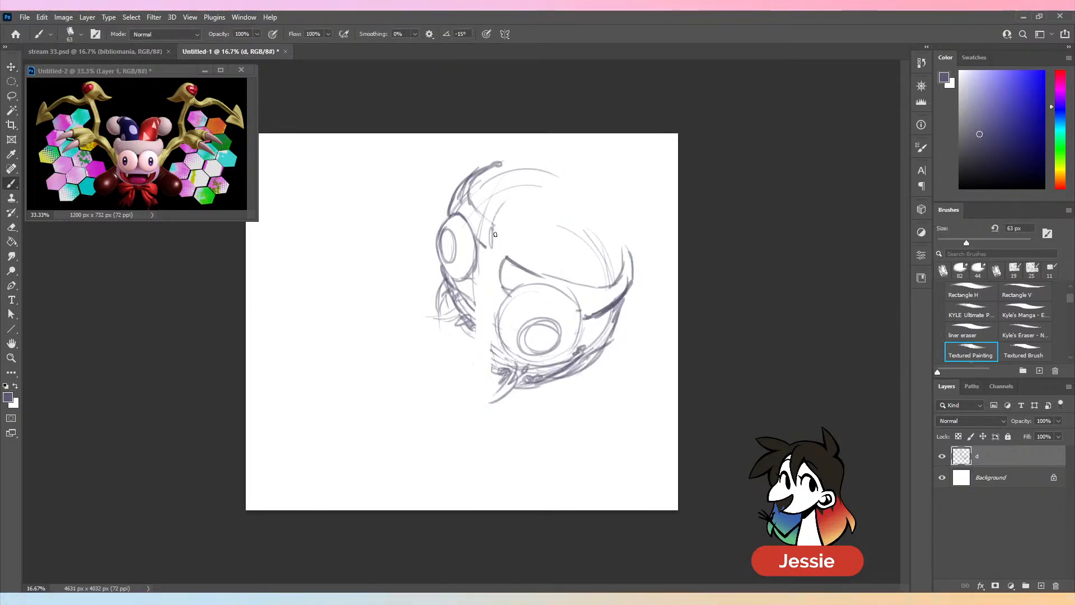
pyautogui.moveTo(540, 172); pyautogui.dragTo(507, 204)
pyautogui.moveTo(490, 249); pyautogui.dragTo(478, 309)
pyautogui.moveTo(482, 288); pyautogui.dragTo(468, 309)
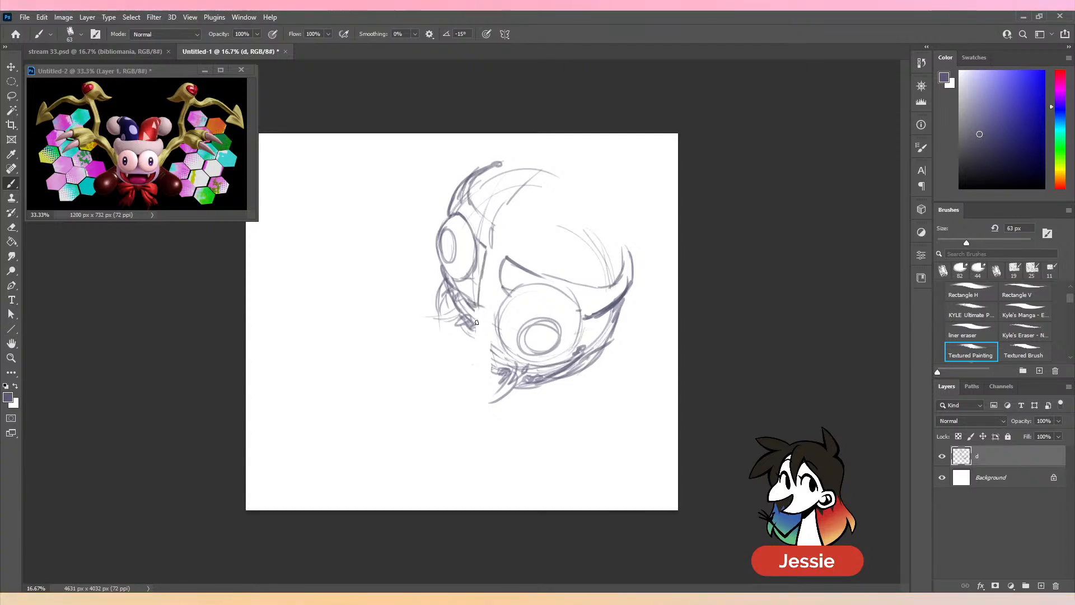
# - Sketch the inner edge of the near half beside its eye, and draw the hat's seam line rising from the brim
pyautogui.moveTo(496, 276)
pyautogui.mouseDown()
pyautogui.moveTo(477, 324)
pyautogui.moveTo(498, 344)
pyautogui.mouseUp()
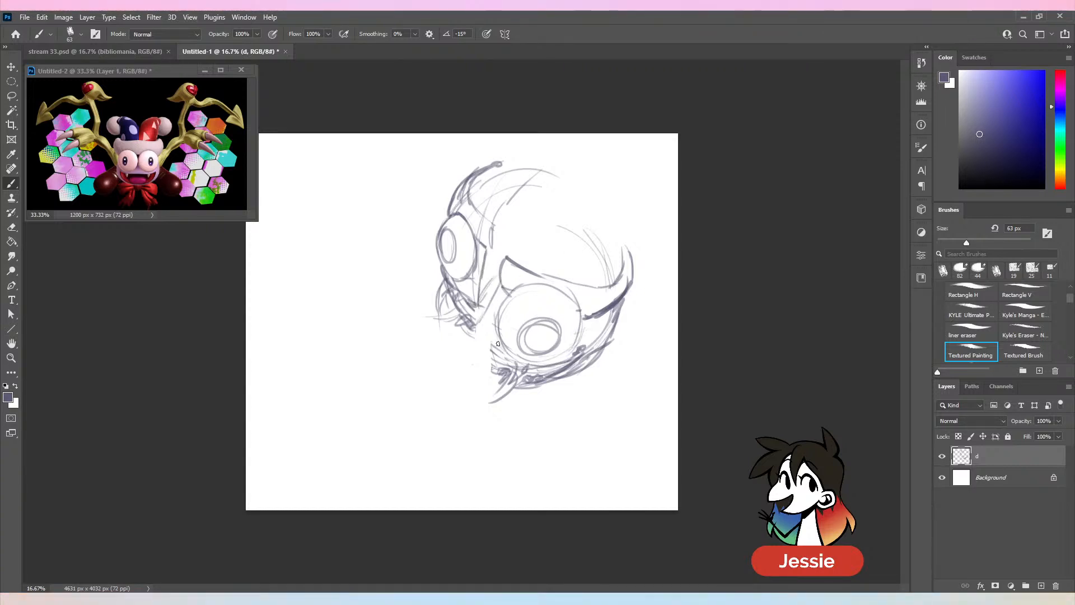
pyautogui.moveTo(500, 301); pyautogui.dragTo(492, 345)
pyautogui.moveTo(500, 303); pyautogui.dragTo(493, 334)
pyautogui.moveTo(542, 214); pyautogui.dragTo(515, 258)
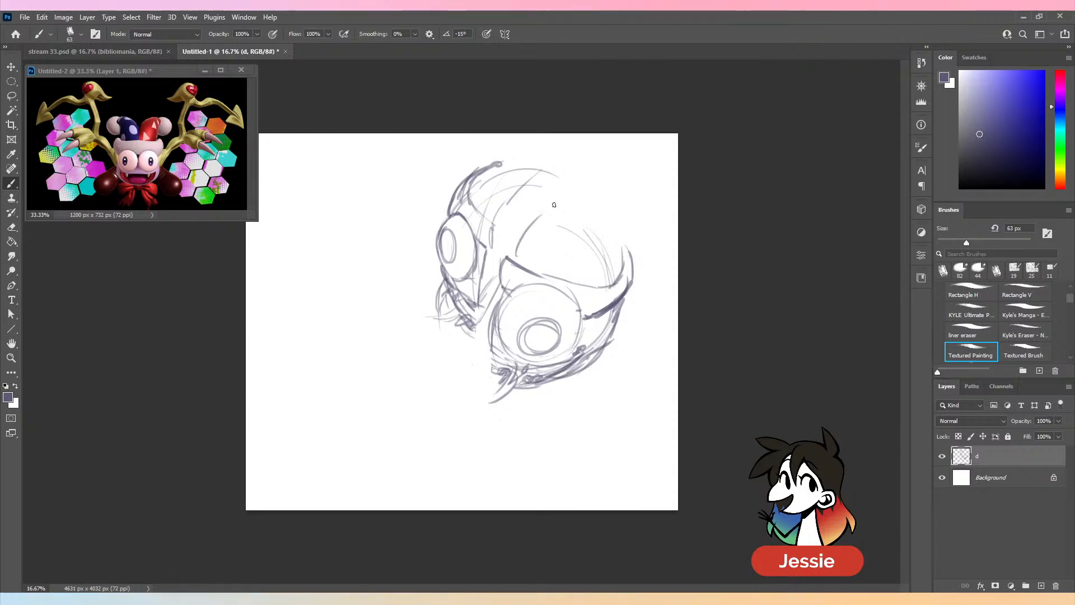
pyautogui.moveTo(573, 190); pyautogui.dragTo(523, 238)
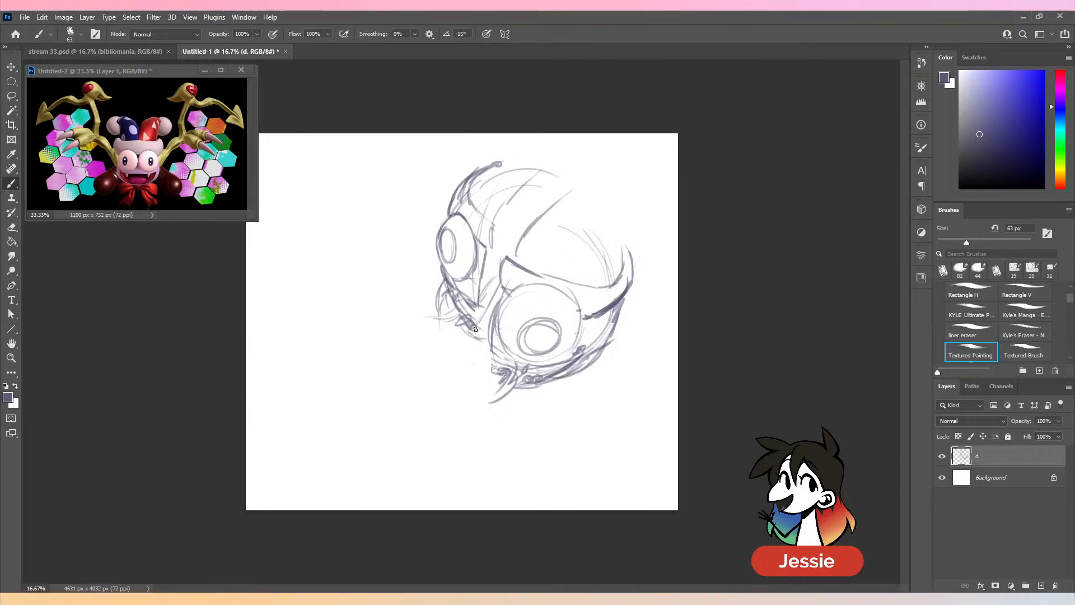
# - Add strokes inside the gap between the halves, a curled line with a small circle below the mouth, and details at the far eye
pyautogui.moveTo(473, 327); pyautogui.dragTo(484, 335)
pyautogui.moveTo(484, 278)
pyautogui.mouseDown()
pyautogui.moveTo(487, 332)
pyautogui.moveTo(488, 322)
pyautogui.mouseUp()
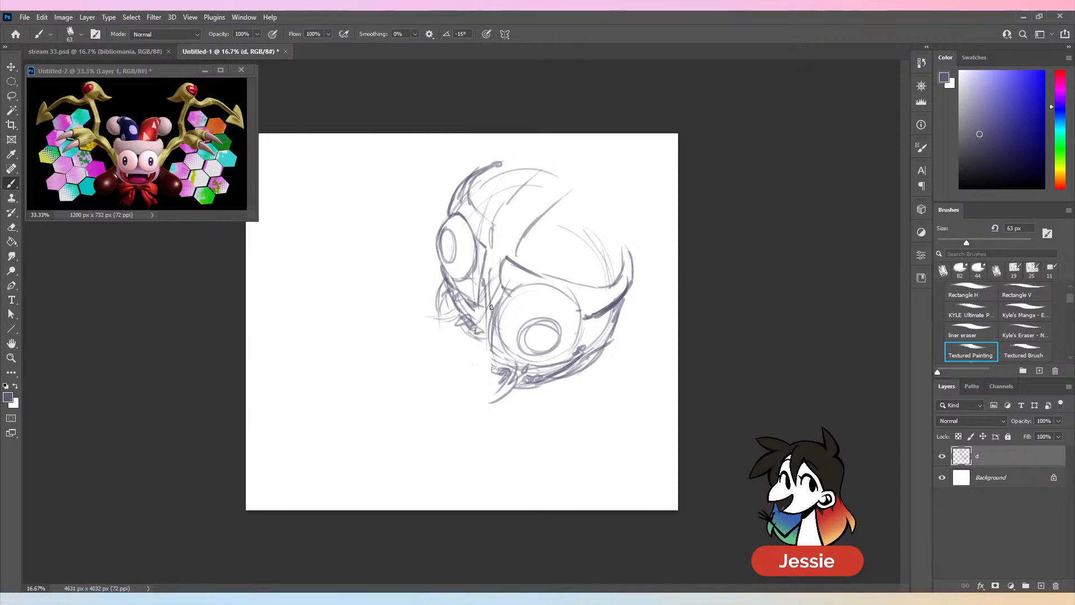
pyautogui.moveTo(492, 256); pyautogui.dragTo(488, 272)
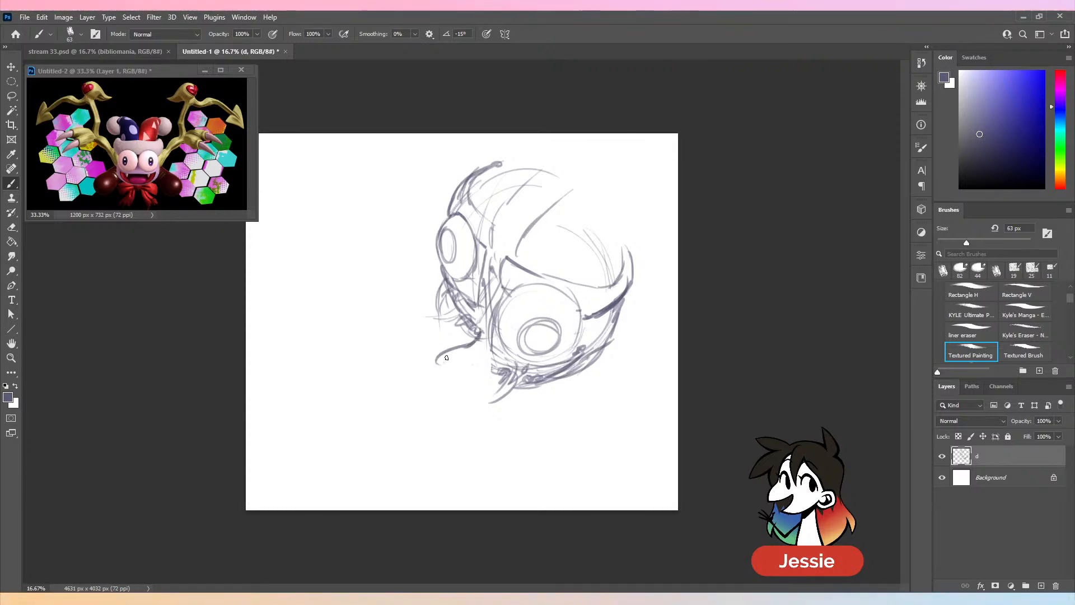
pyautogui.moveTo(458, 351); pyautogui.dragTo(422, 387)
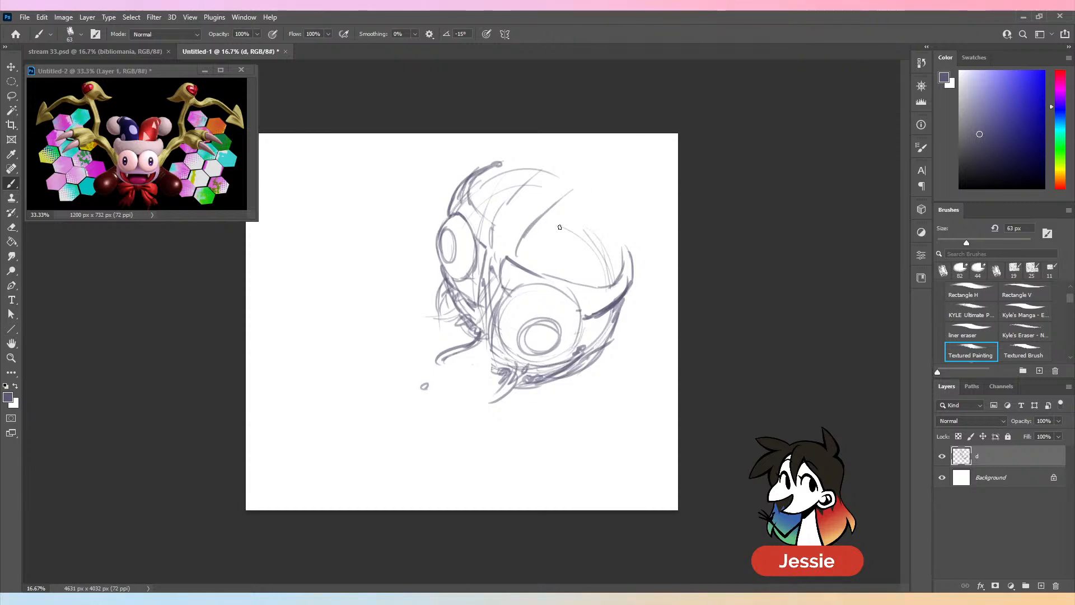
pyautogui.moveTo(492, 252)
pyautogui.mouseDown()
pyautogui.moveTo(476, 214)
pyautogui.moveTo(481, 233)
pyautogui.moveTo(463, 255)
pyautogui.mouseUp()
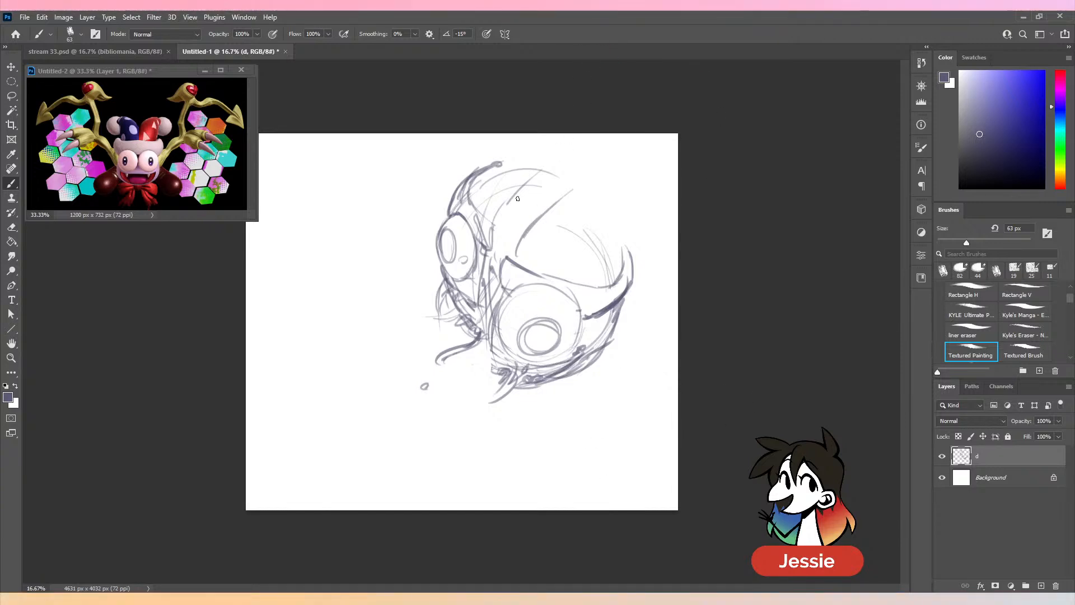
# - Scale the head sketch on layer d down and reposition it in the right half of the canvas
pyautogui.press('v')
pyautogui.moveTo(606, 302); pyautogui.dragTo(566, 346)
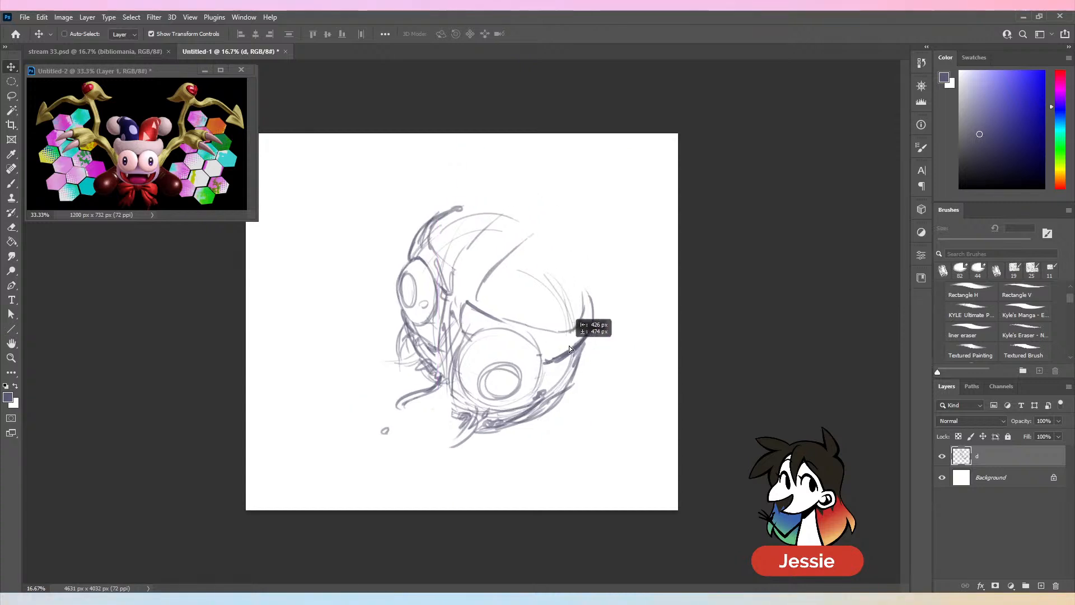
pyautogui.moveTo(437, 204); pyautogui.dragTo(440, 252)
pyautogui.moveTo(528, 374); pyautogui.dragTo(578, 317)
pyautogui.click(555, 35)
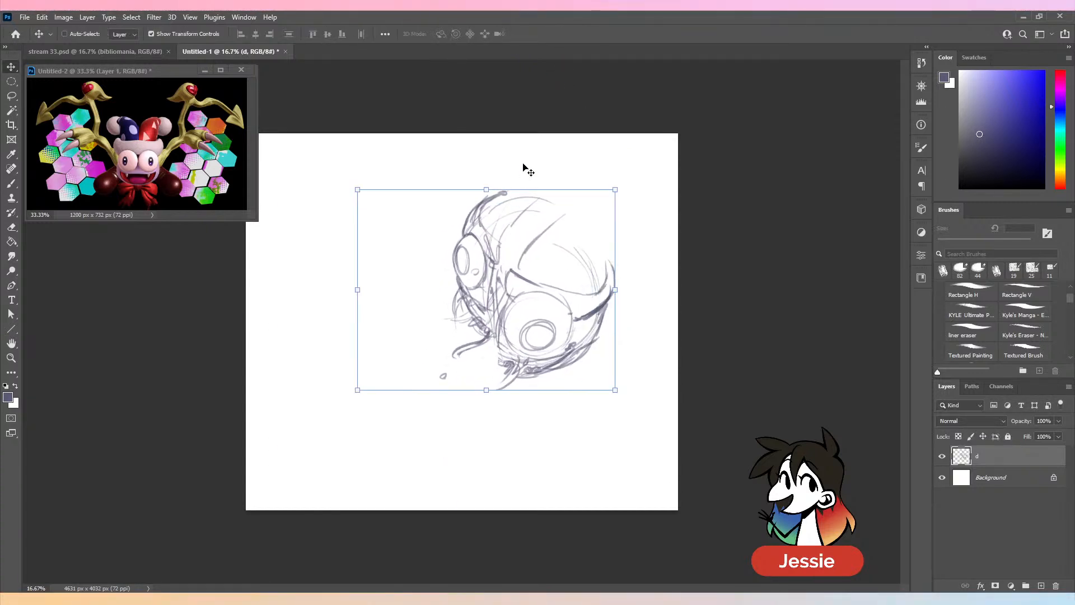
# - Sketch two curved jester hat horns ending in round pom-poms above the head, and add fold lines to the far horn
pyautogui.press('b')
pyautogui.moveTo(491, 168)
pyautogui.mouseDown()
pyautogui.moveTo(477, 206)
pyautogui.moveTo(522, 150)
pyautogui.moveTo(548, 158)
pyautogui.moveTo(538, 142)
pyautogui.moveTo(583, 128)
pyautogui.mouseUp()
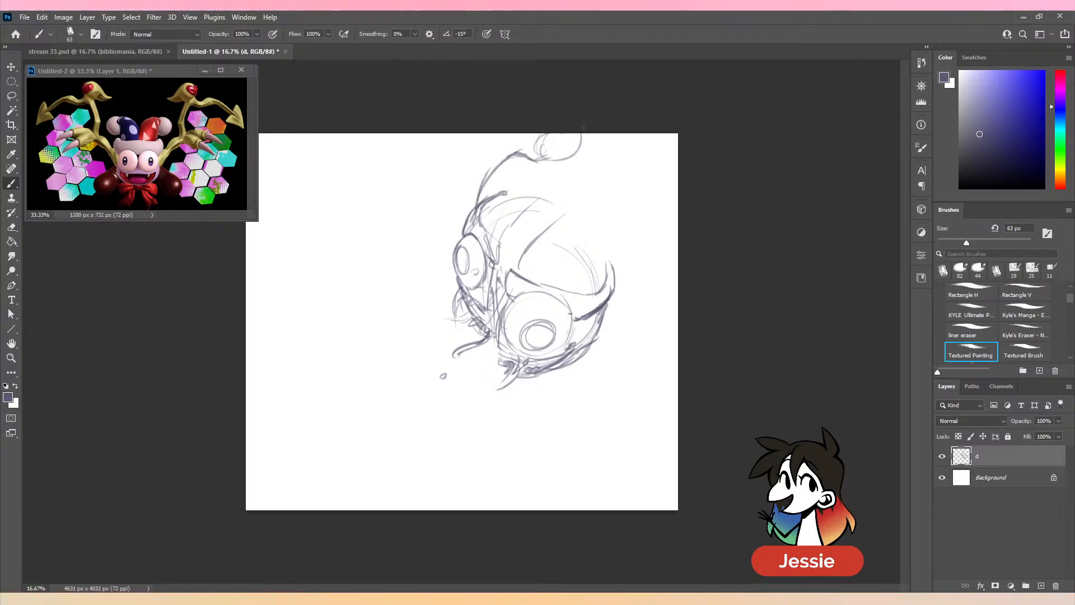
pyautogui.moveTo(550, 160)
pyautogui.mouseDown()
pyautogui.moveTo(565, 171)
pyautogui.moveTo(513, 231)
pyautogui.moveTo(519, 273)
pyautogui.mouseUp()
pyautogui.moveTo(543, 236)
pyautogui.mouseDown()
pyautogui.moveTo(606, 202)
pyautogui.moveTo(654, 226)
pyautogui.moveTo(658, 205)
pyautogui.moveTo(624, 259)
pyautogui.moveTo(619, 241)
pyautogui.mouseUp()
pyautogui.moveTo(671, 180)
pyautogui.mouseDown()
pyautogui.moveTo(652, 217)
pyautogui.moveTo(695, 185)
pyautogui.mouseUp()
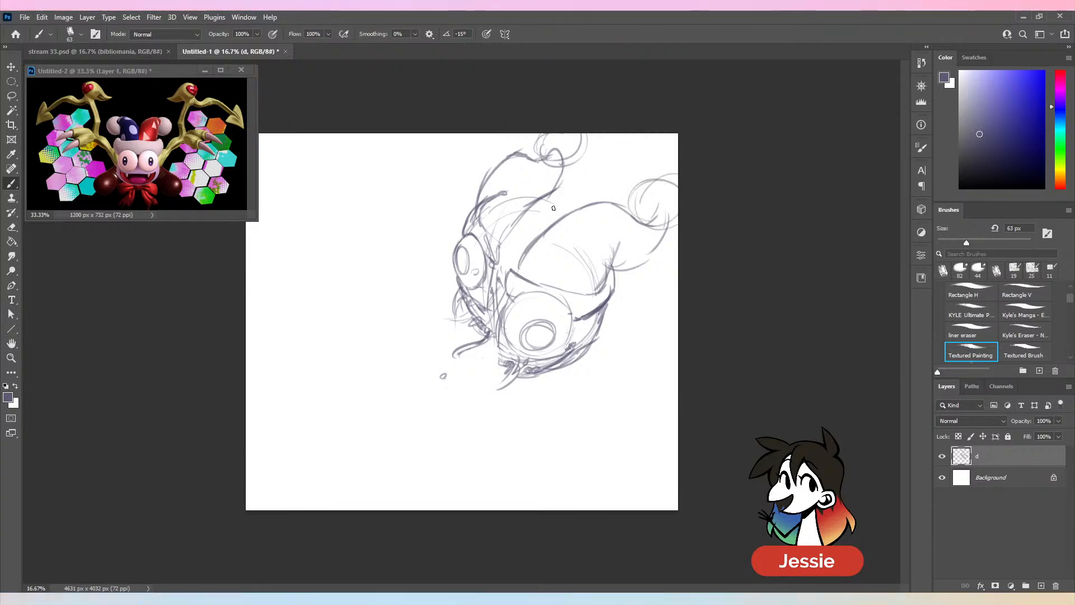
pyautogui.moveTo(553, 208); pyautogui.dragTo(561, 160)
pyautogui.moveTo(564, 159); pyautogui.dragTo(558, 205)
pyautogui.moveTo(564, 185); pyautogui.dragTo(561, 218)
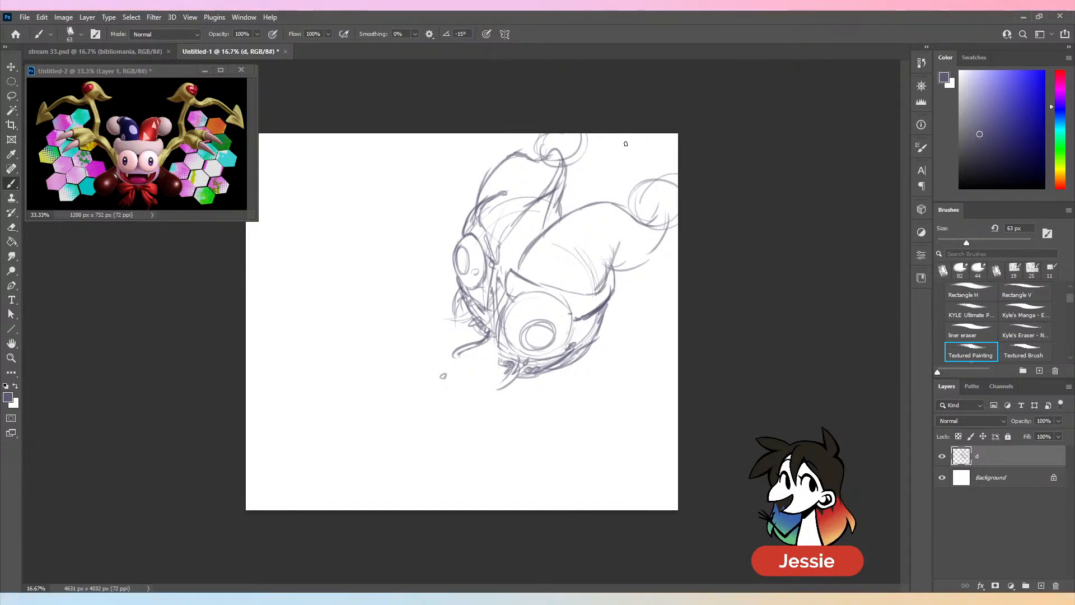
# - Sketch the near arm extending from the side of the head, and the raised far arm with its clawed hand
pyautogui.moveTo(589, 338)
pyautogui.mouseDown()
pyautogui.moveTo(608, 307)
pyautogui.moveTo(678, 282)
pyautogui.moveTo(622, 337)
pyautogui.moveTo(678, 296)
pyautogui.mouseUp()
pyautogui.moveTo(469, 193); pyautogui.dragTo(456, 227)
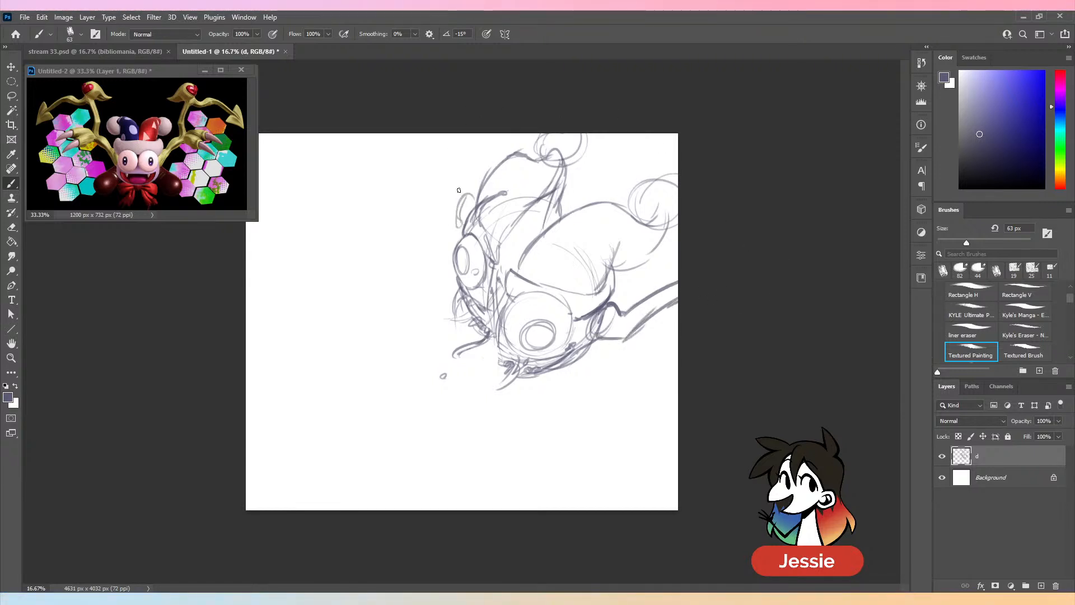
pyautogui.moveTo(454, 154)
pyautogui.mouseDown()
pyautogui.moveTo(448, 216)
pyautogui.moveTo(467, 202)
pyautogui.mouseUp()
pyautogui.moveTo(455, 163); pyautogui.dragTo(446, 133)
pyautogui.moveTo(443, 134)
pyautogui.mouseDown()
pyautogui.moveTo(447, 171)
pyautogui.moveTo(407, 166)
pyautogui.moveTo(410, 187)
pyautogui.moveTo(442, 192)
pyautogui.moveTo(393, 203)
pyautogui.moveTo(390, 230)
pyautogui.moveTo(395, 217)
pyautogui.mouseUp()
pyautogui.moveTo(392, 218)
pyautogui.mouseDown()
pyautogui.moveTo(424, 220)
pyautogui.moveTo(448, 194)
pyautogui.mouseUp()
# - Sketch the large curved claws of the near hand at the right edge of the canvas
pyautogui.moveTo(677, 300); pyautogui.dragTo(639, 411)
pyautogui.moveTo(660, 332); pyautogui.dragTo(671, 384)
pyautogui.moveTo(644, 392)
pyautogui.mouseDown()
pyautogui.moveTo(675, 377)
pyautogui.moveTo(675, 394)
pyautogui.mouseUp()
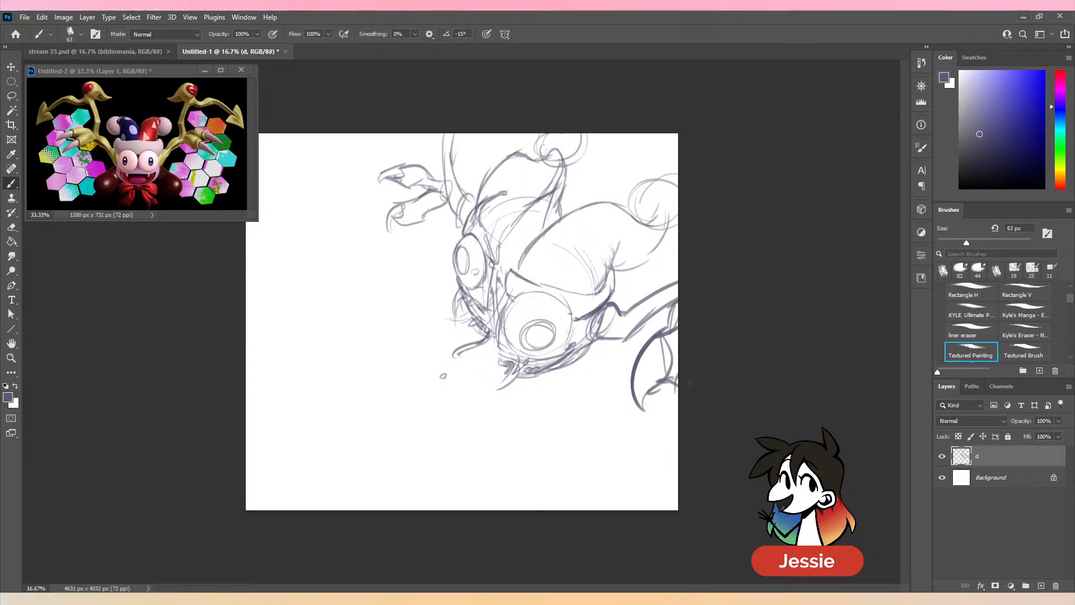
# - Sketch rounded feet beside the far cheek and below the mouth, and refine the lower line of the near hat horn
pyautogui.moveTo(457, 280); pyautogui.dragTo(432, 347)
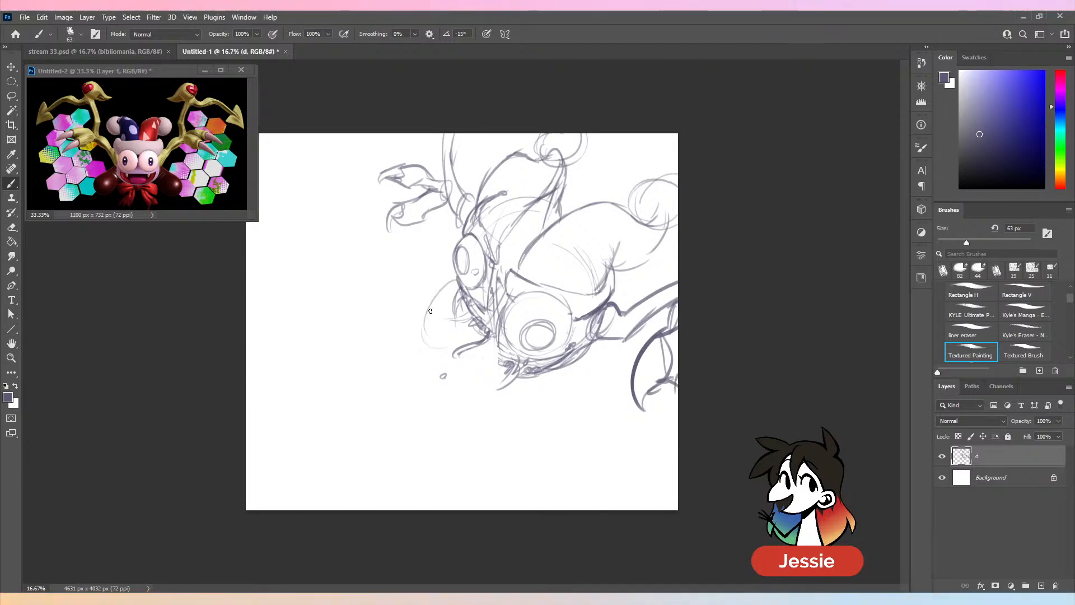
pyautogui.moveTo(451, 303)
pyautogui.mouseDown()
pyautogui.moveTo(461, 343)
pyautogui.moveTo(484, 335)
pyautogui.mouseUp()
pyautogui.moveTo(545, 379)
pyautogui.mouseDown()
pyautogui.moveTo(554, 442)
pyautogui.moveTo(583, 392)
pyautogui.mouseUp()
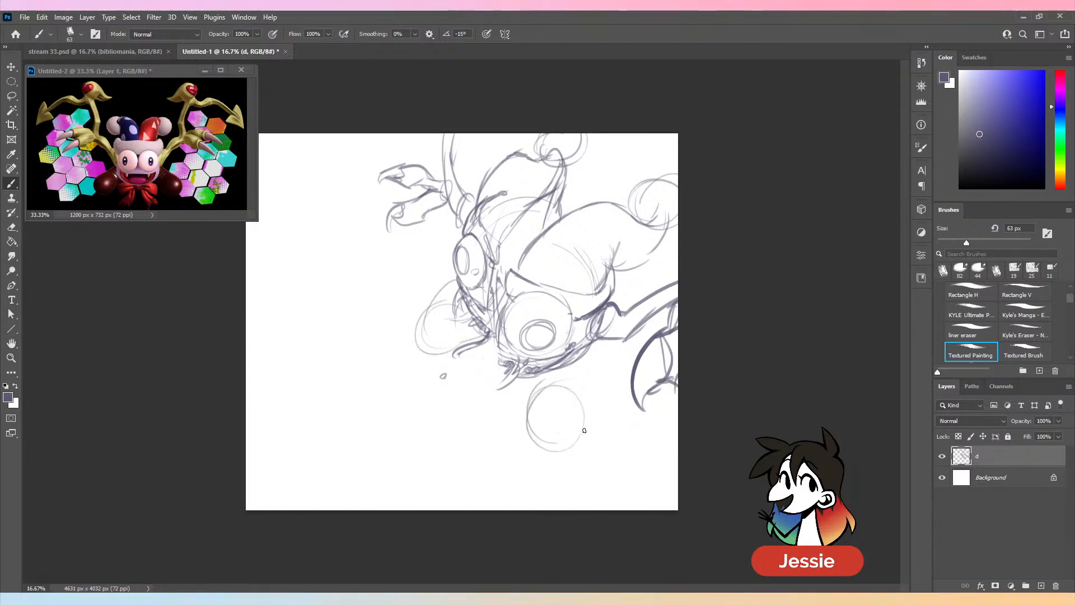
pyautogui.moveTo(607, 344); pyautogui.dragTo(583, 433)
pyautogui.moveTo(532, 389)
pyautogui.mouseDown()
pyautogui.moveTo(597, 364)
pyautogui.moveTo(576, 443)
pyautogui.mouseUp()
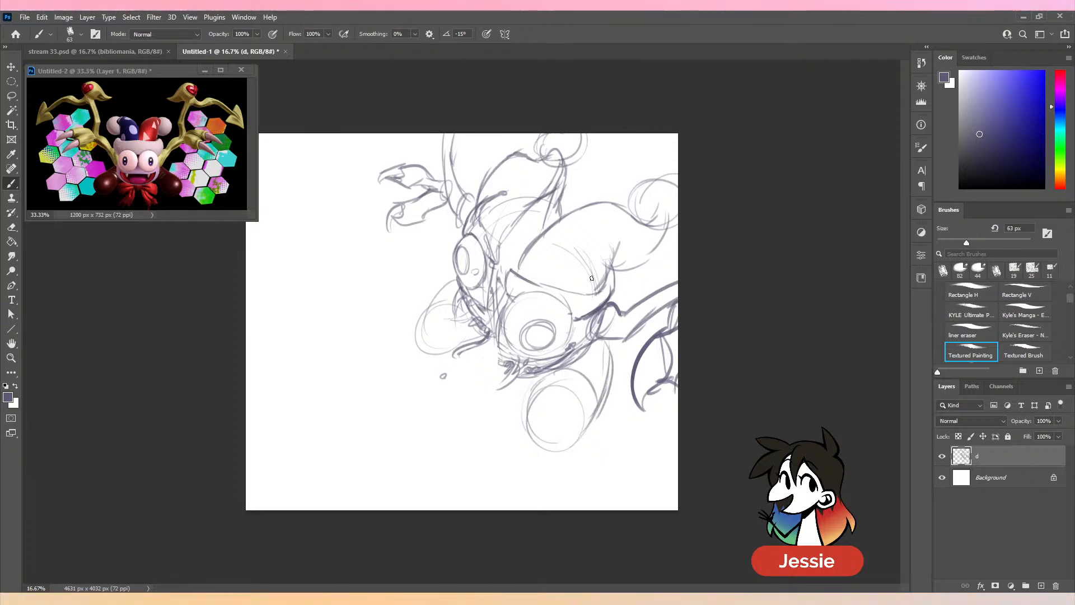
pyautogui.moveTo(610, 274); pyautogui.dragTo(667, 240)
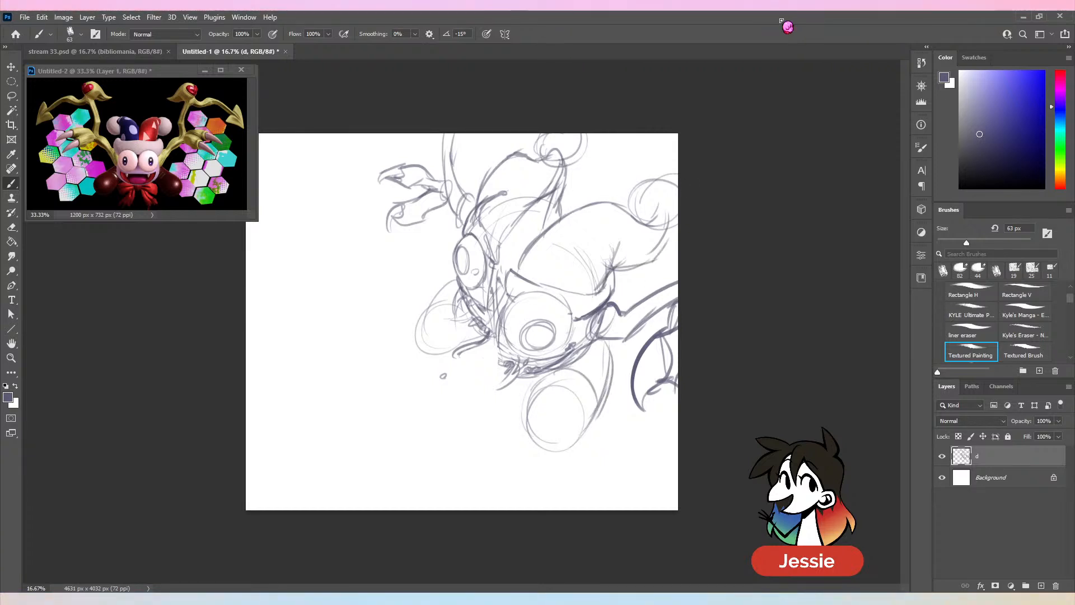
# - Shift the whole sketch left and slightly down, and extend the near arm and claws to the canvas edge
pyautogui.press('v')
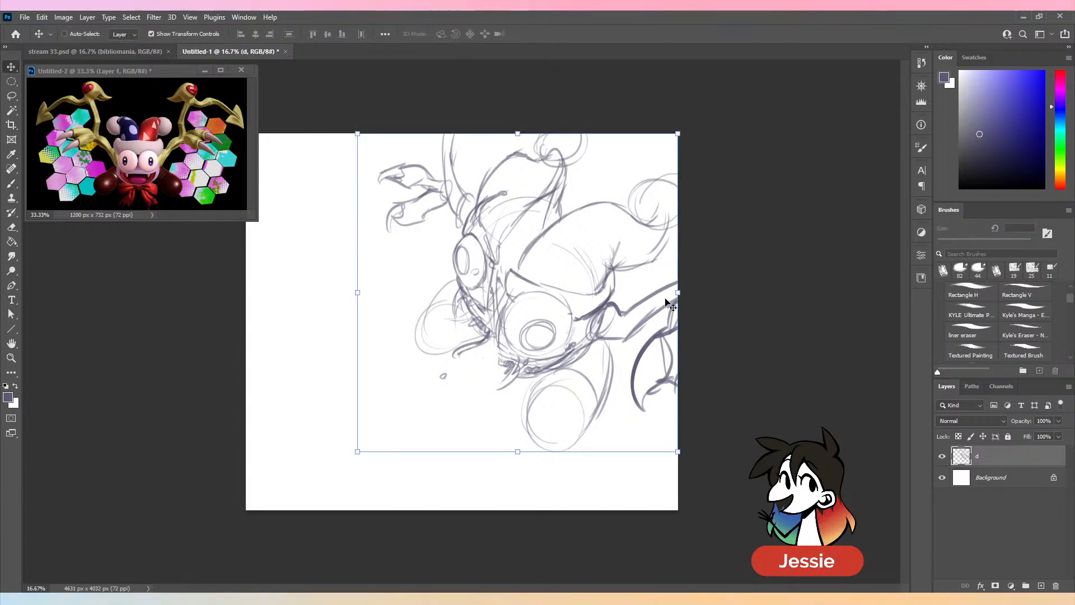
pyautogui.moveTo(644, 350); pyautogui.dragTo(622, 360)
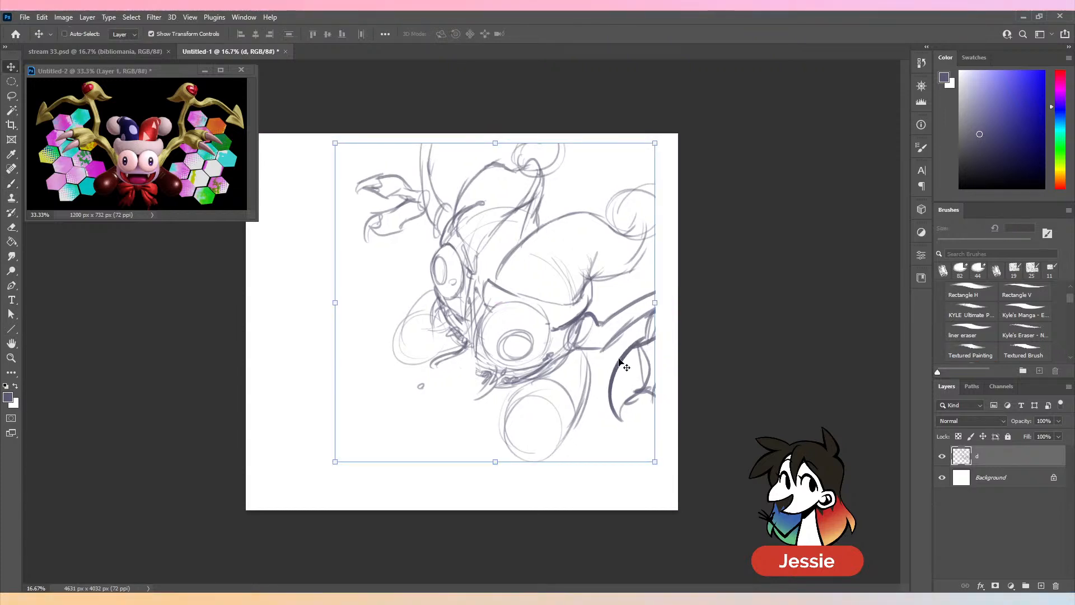
pyautogui.press('b')
pyautogui.moveTo(642, 316); pyautogui.dragTo(678, 306)
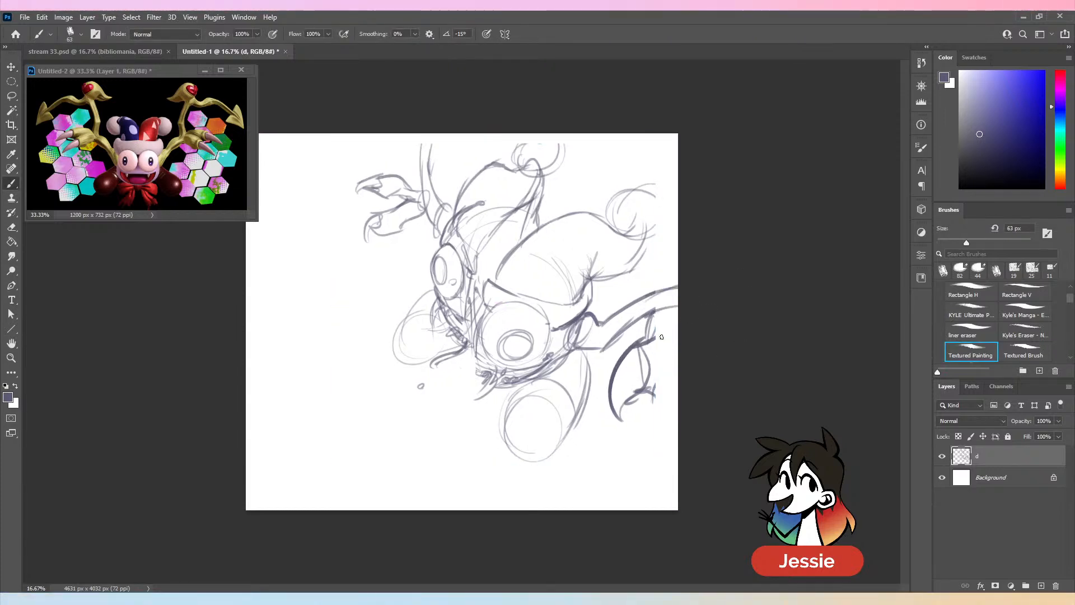
pyautogui.moveTo(654, 343); pyautogui.dragTo(670, 323)
pyautogui.moveTo(664, 322); pyautogui.dragTo(678, 325)
pyautogui.moveTo(678, 385); pyautogui.dragTo(650, 415)
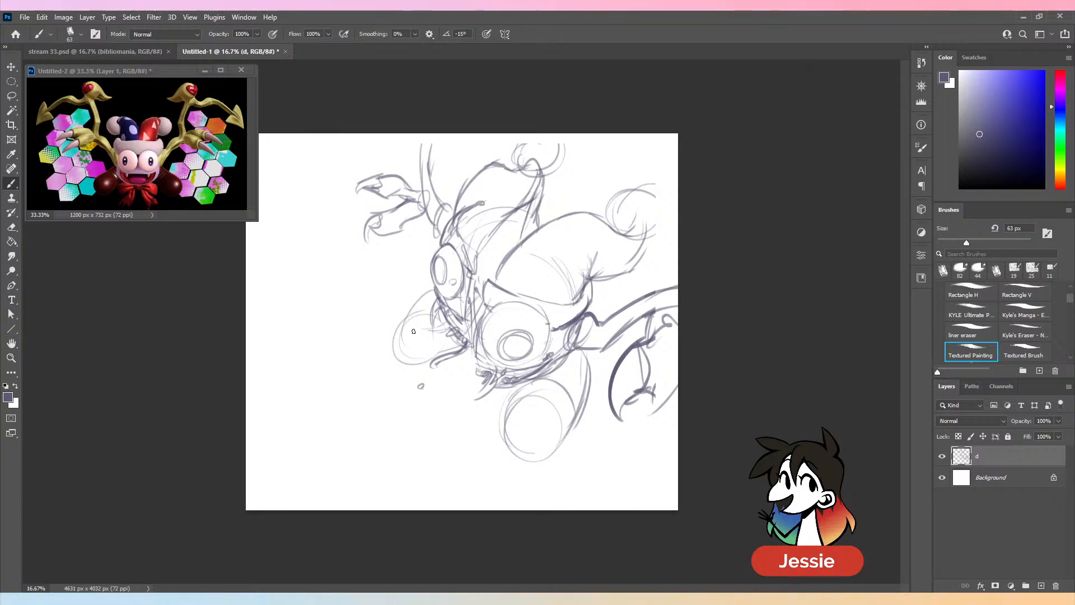
# - Extend the far arm up to the canvas's top edge with bolder lines, and add more claw strokes to the near hand
pyautogui.moveTo(420, 134); pyautogui.dragTo(422, 191)
pyautogui.moveTo(435, 134); pyautogui.dragTo(439, 199)
pyautogui.moveTo(433, 134)
pyautogui.mouseDown()
pyautogui.moveTo(465, 220)
pyautogui.moveTo(448, 211)
pyautogui.moveTo(440, 234)
pyautogui.mouseUp()
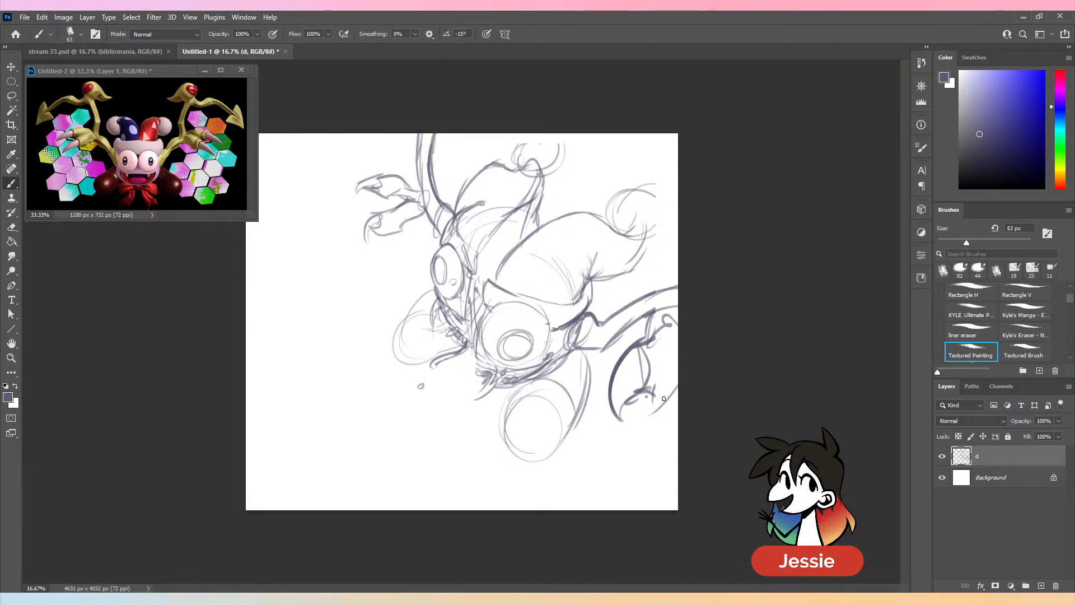
pyautogui.moveTo(648, 390)
pyautogui.mouseDown()
pyautogui.moveTo(678, 395)
pyautogui.moveTo(672, 437)
pyautogui.mouseUp()
pyautogui.moveTo(677, 445); pyautogui.dragTo(675, 456)
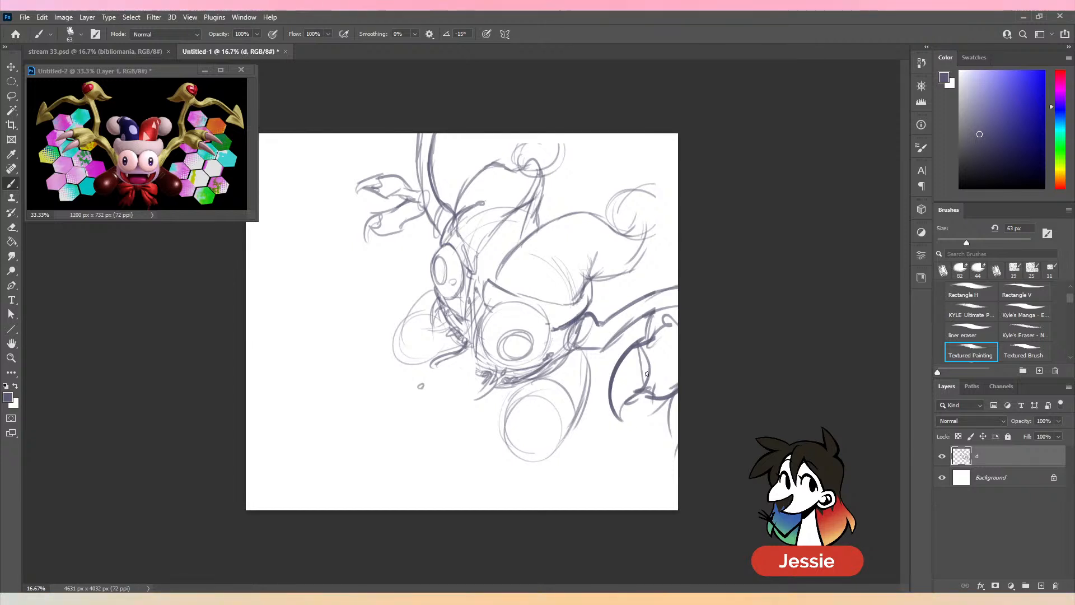
# - Crop the canvas to a portrait format of 4274 × 5165 px, trimming its left side and extending it below, and return to the Brush tool
pyautogui.hotkey('ctrl', '-')
pyautogui.press('c')
pyautogui.moveTo(297, 460); pyautogui.dragTo(317, 499)
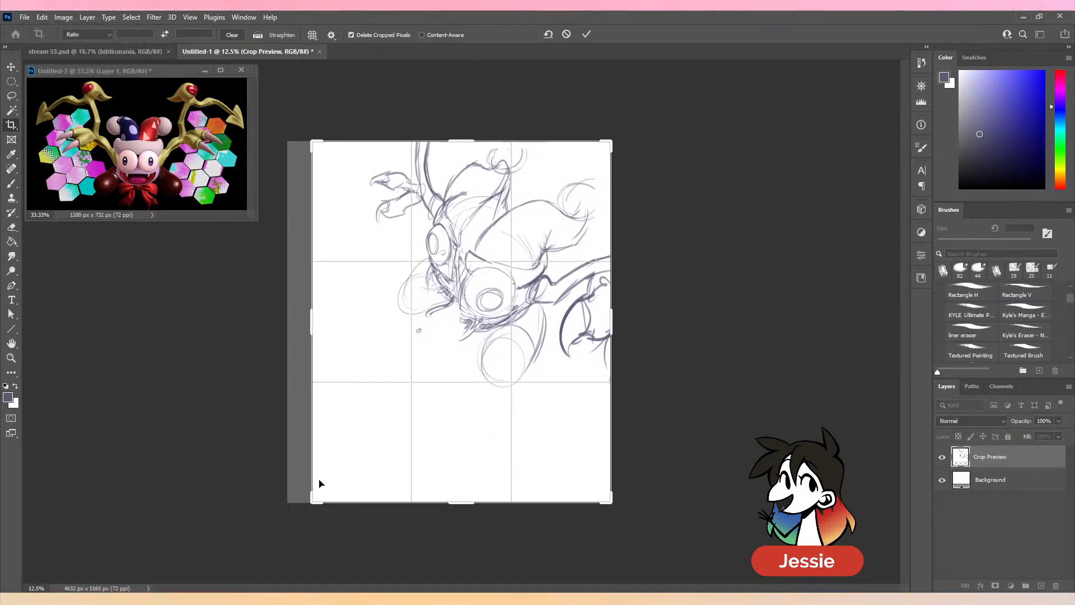
pyautogui.click(586, 35)
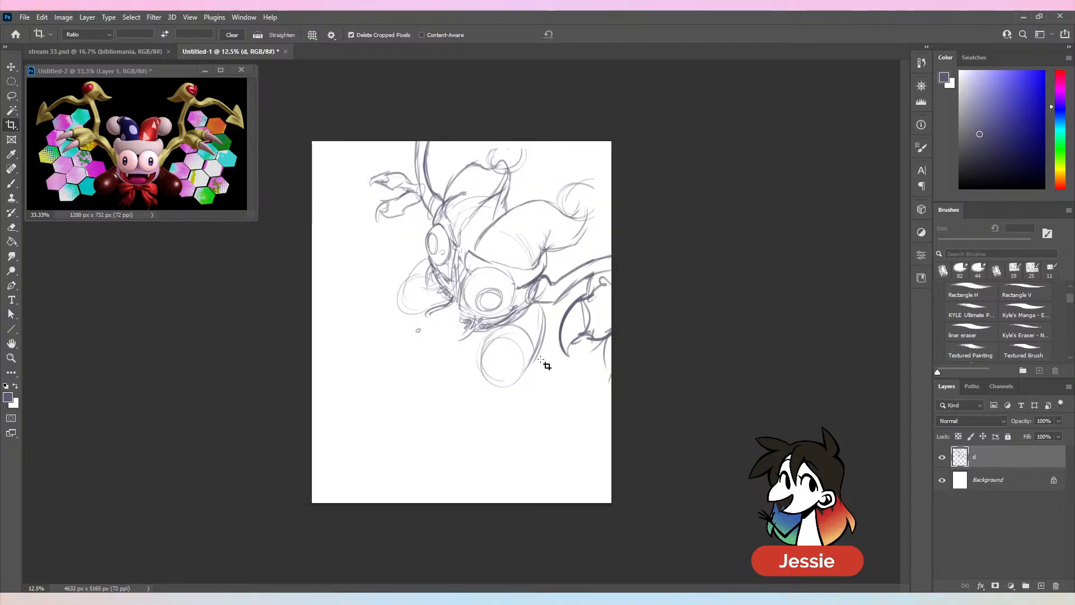
pyautogui.press('b')
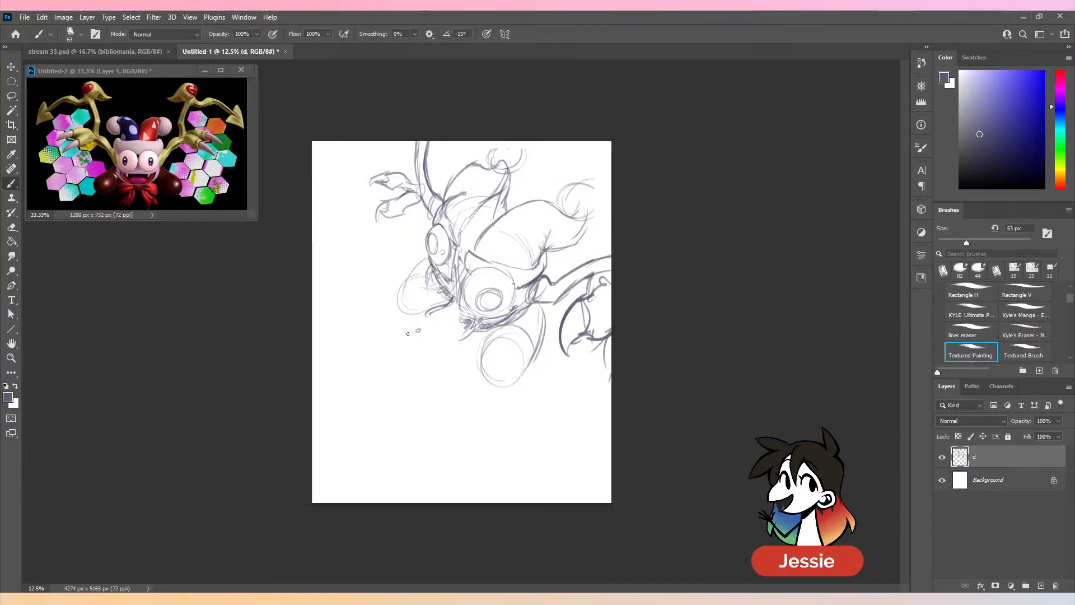
# - Try sketching a small round character with face guidelines, an eye and stubby rounded limbs in the empty area below the jester
pyautogui.hotkey('ctrl', '+')
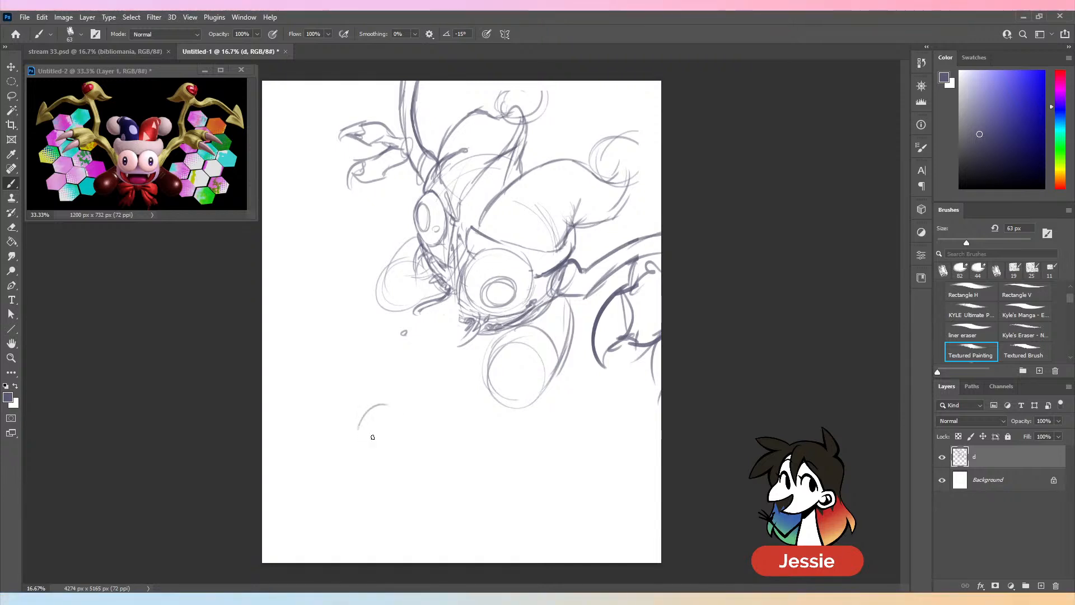
pyautogui.moveTo(373, 436)
pyautogui.mouseDown()
pyautogui.moveTo(404, 403)
pyautogui.moveTo(409, 472)
pyautogui.mouseUp()
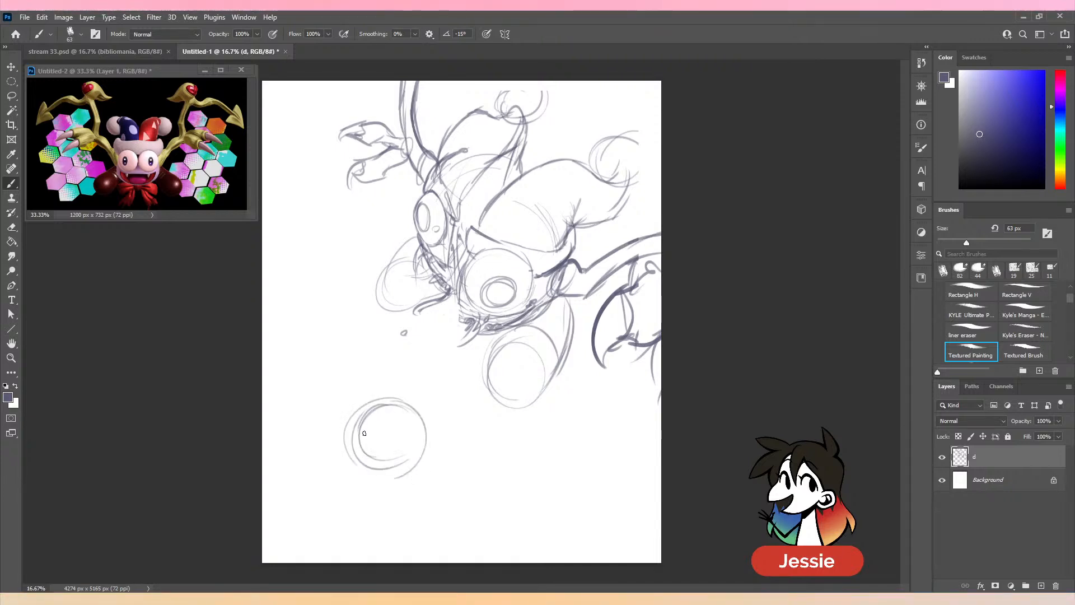
pyautogui.moveTo(364, 433)
pyautogui.mouseDown()
pyautogui.moveTo(388, 420)
pyautogui.moveTo(413, 459)
pyautogui.mouseUp()
pyautogui.hotkey('ctrl', 'z')
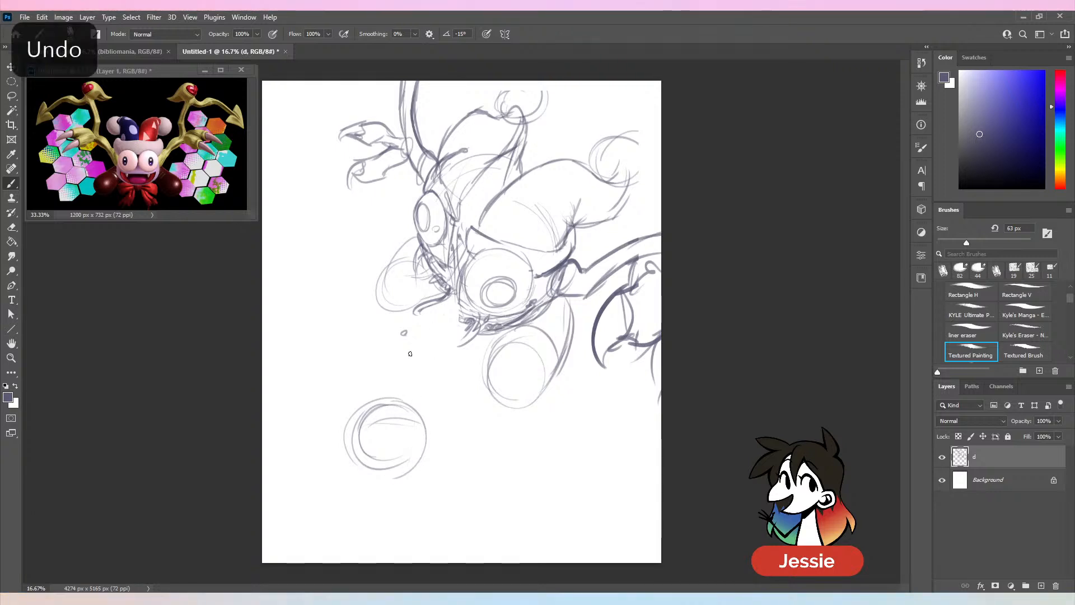
pyautogui.moveTo(400, 409); pyautogui.dragTo(396, 464)
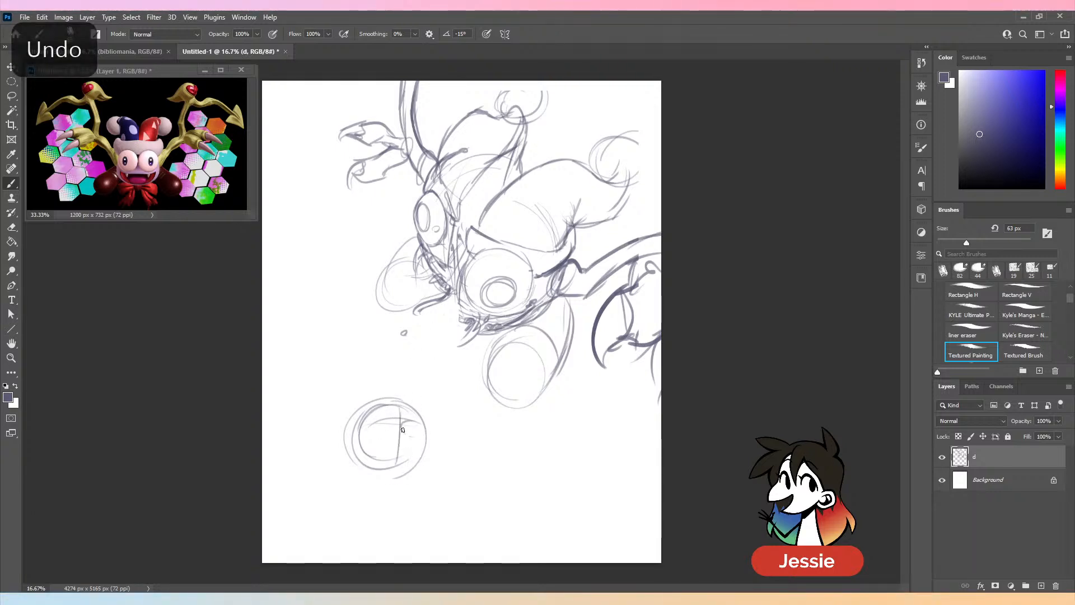
pyautogui.moveTo(403, 424)
pyautogui.mouseDown()
pyautogui.moveTo(419, 429)
pyautogui.moveTo(383, 420)
pyautogui.moveTo(386, 440)
pyautogui.mouseUp()
pyautogui.moveTo(397, 481)
pyautogui.mouseDown()
pyautogui.moveTo(393, 470)
pyautogui.moveTo(416, 477)
pyautogui.mouseUp()
pyautogui.moveTo(331, 461); pyautogui.dragTo(347, 477)
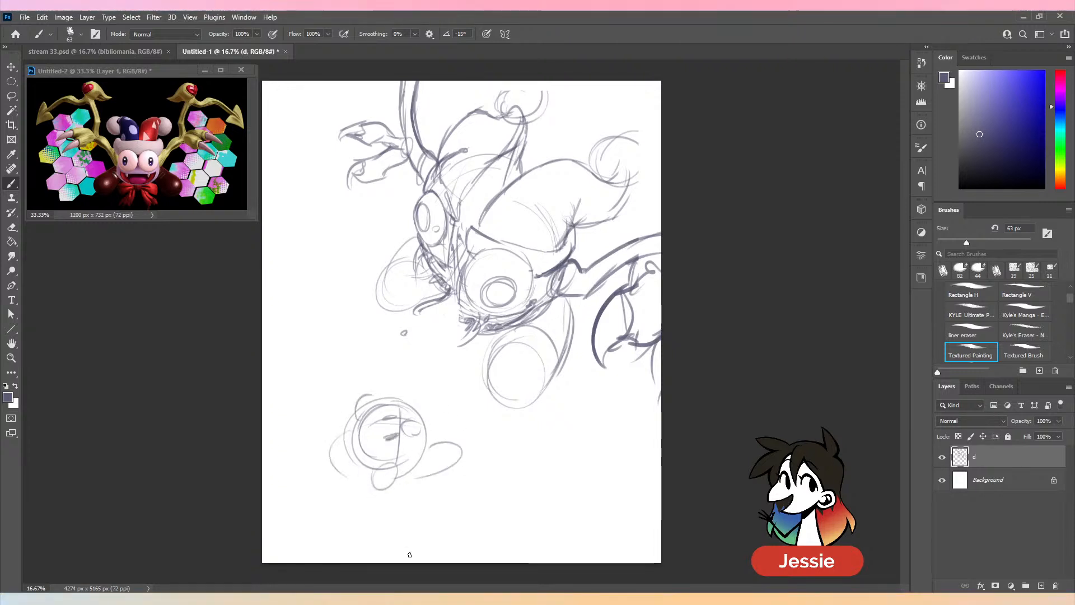
# - Undo the last strokes and erase the small round character sketch below the jester
pyautogui.hotkey('ctrl', 'z')
pyautogui.hotkey('ctrl', 'z')
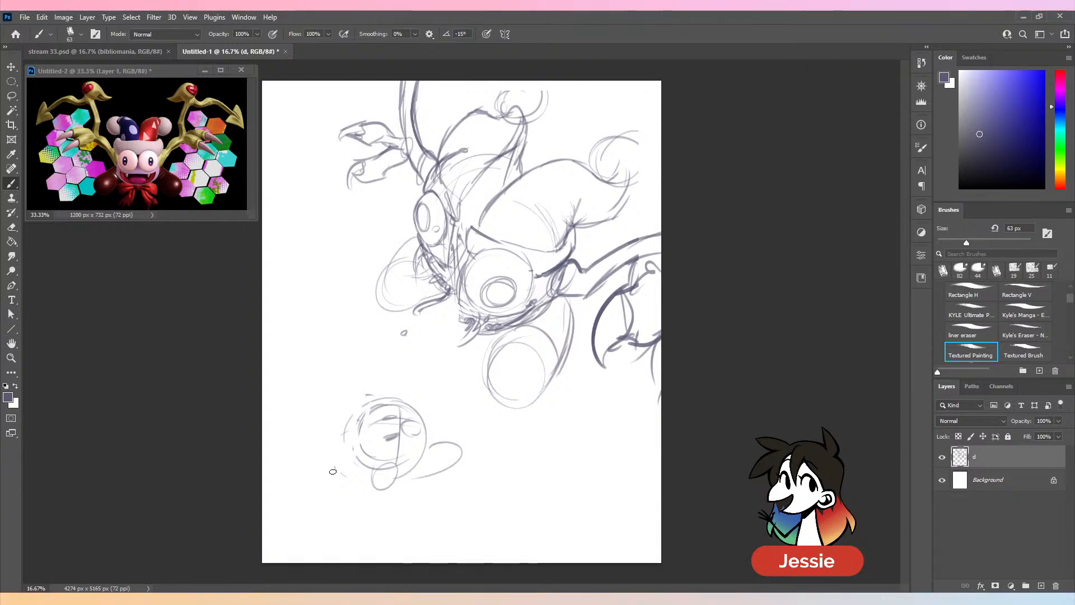
pyautogui.press('e')
pyautogui.moveTo(392, 386)
pyautogui.mouseDown()
pyautogui.moveTo(344, 391)
pyautogui.moveTo(374, 404)
pyautogui.moveTo(380, 434)
pyautogui.moveTo(408, 388)
pyautogui.moveTo(425, 514)
pyautogui.moveTo(460, 510)
pyautogui.mouseUp()
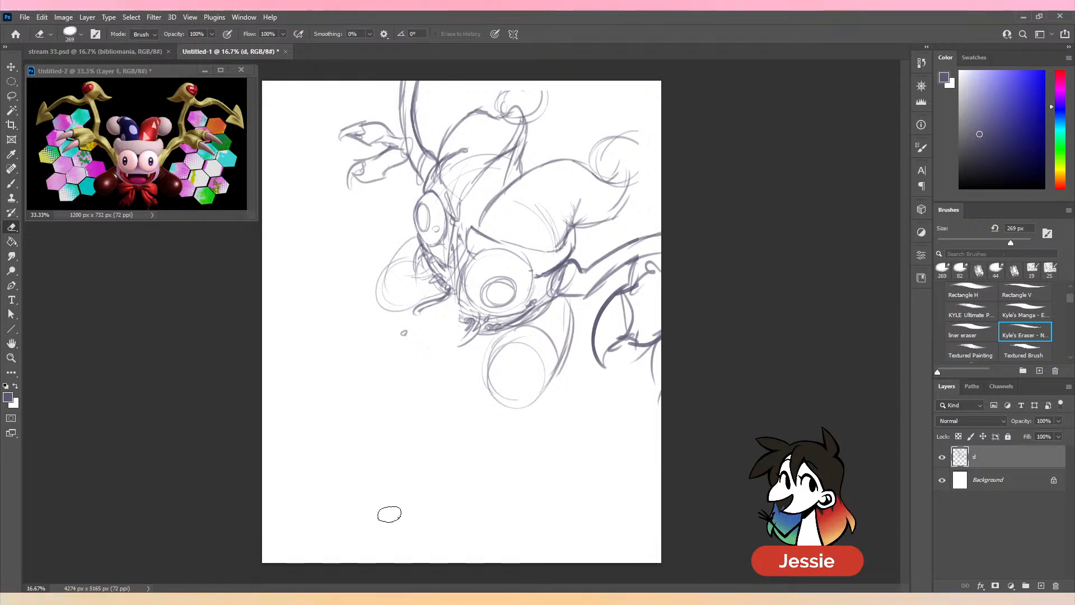
# - Hide the jester sketch layer d, add a new layer above it named d2, and return to the Brush tool
pyautogui.click(942, 457)
pyautogui.click(1041, 585)
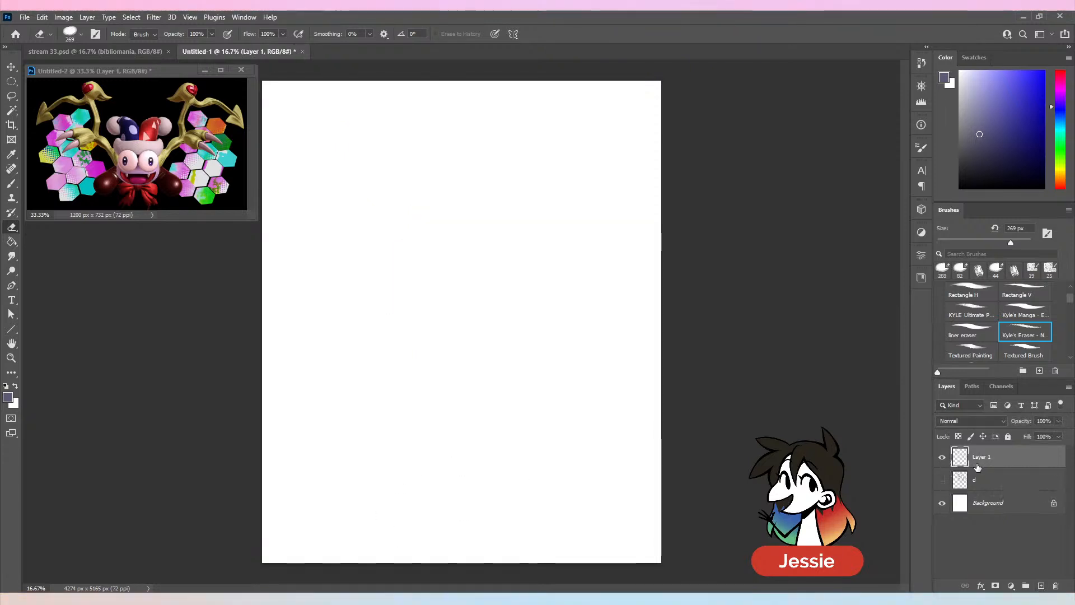
pyautogui.doubleClick(981, 456)
pyautogui.write('d2')
pyautogui.press('Return')
pyautogui.press('b')
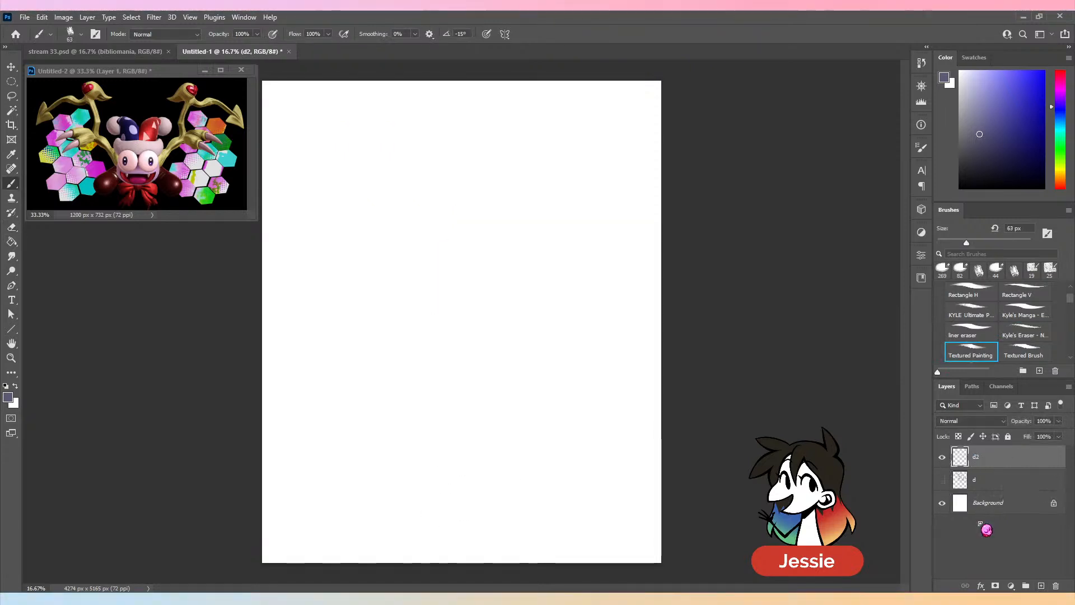
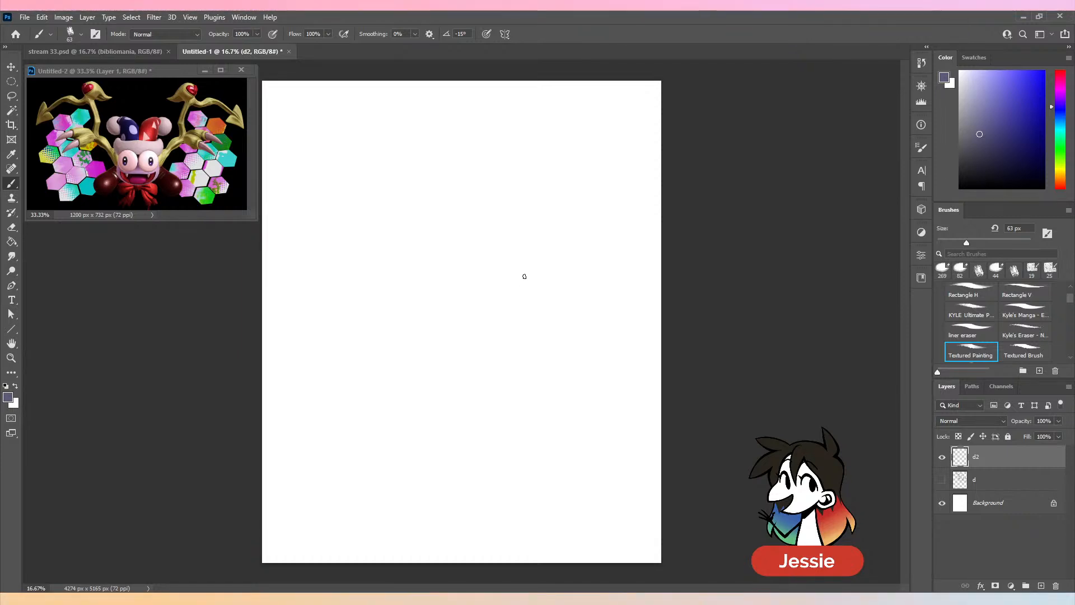
# - Crop the canvas to a landscape format of 6811 × 4268 px, trimming the bottom and extending it to the left, and return to the Brush tool
pyautogui.press('c')
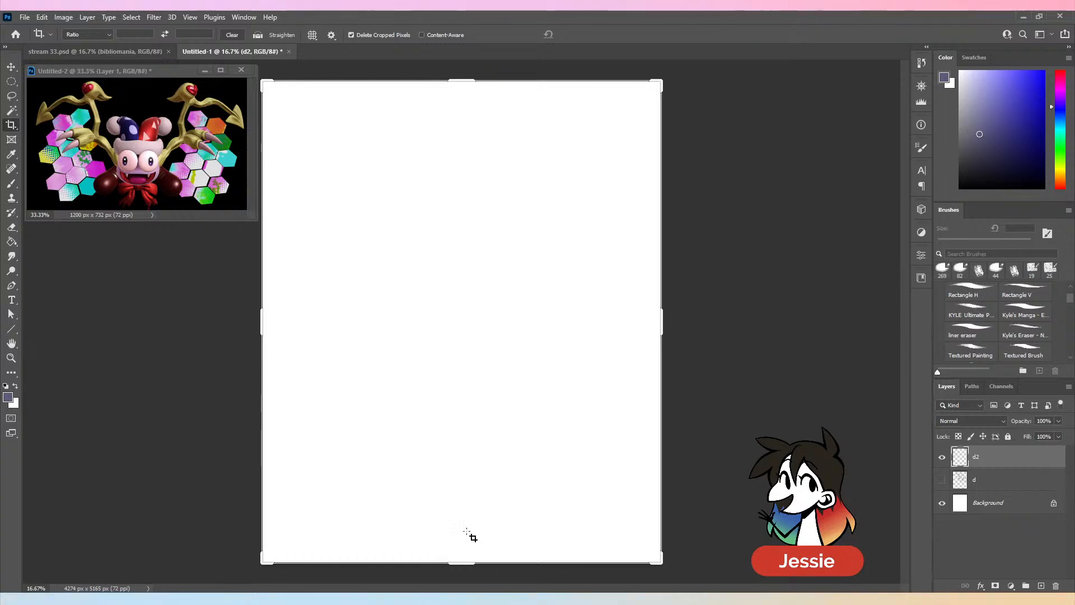
pyautogui.moveTo(473, 567); pyautogui.dragTo(477, 526)
pyautogui.moveTo(256, 334); pyautogui.dragTo(103, 339)
pyautogui.press('Return')
pyautogui.press('b')
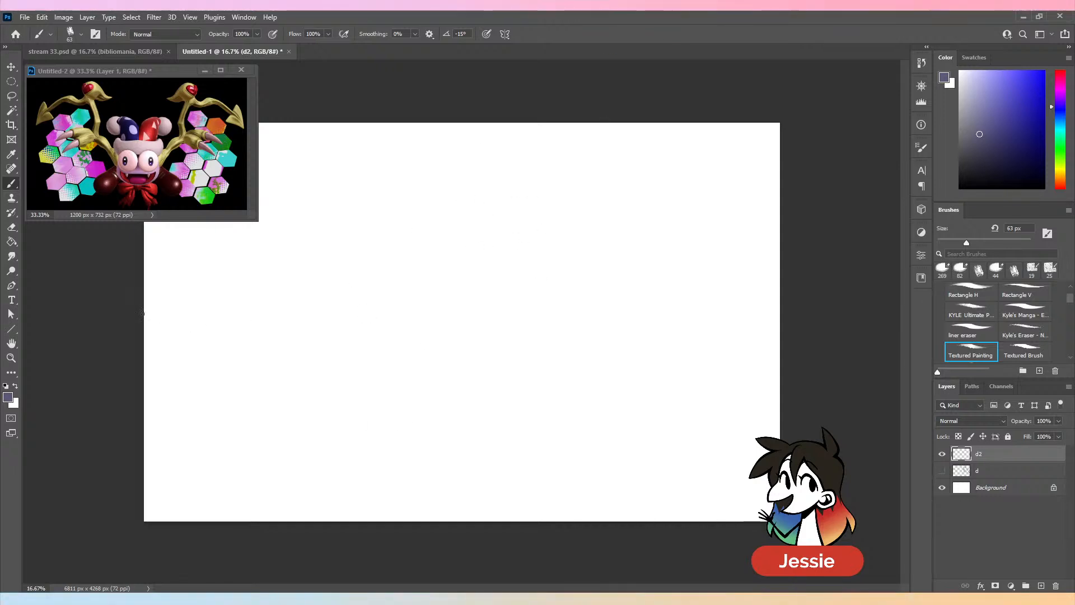
# - Draw a straight diagonal line descending across the lower canvas, with a shorter parallel stroke near its lower end
pyautogui.moveTo(142, 309); pyautogui.dragTo(506, 524)
pyautogui.hotkey('ctrl', 'z')
pyautogui.moveTo(142, 289); pyautogui.dragTo(754, 521)
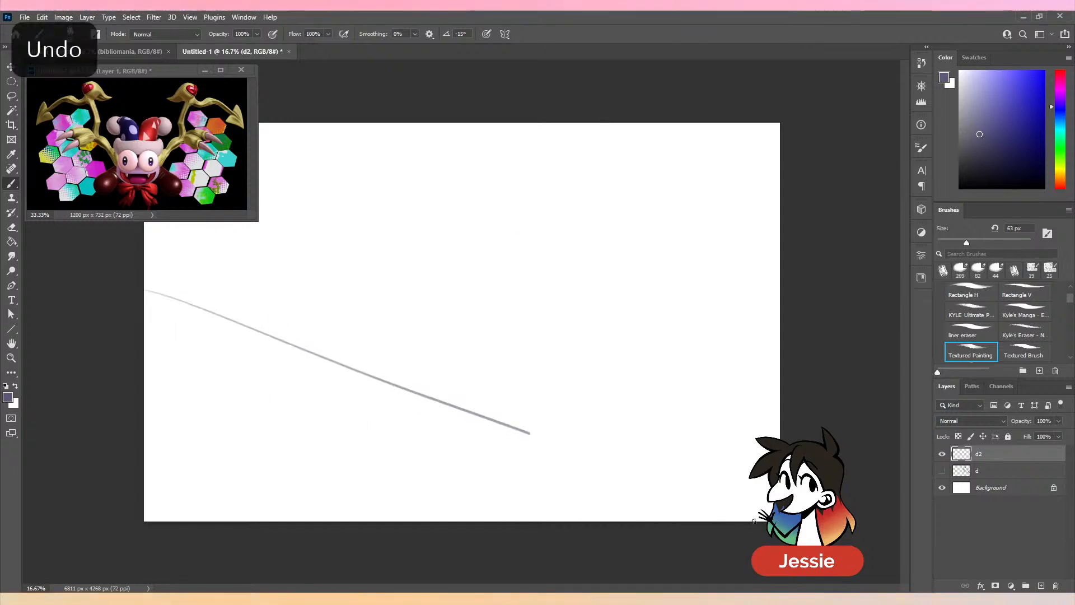
pyautogui.hotkey('ctrl', 'z')
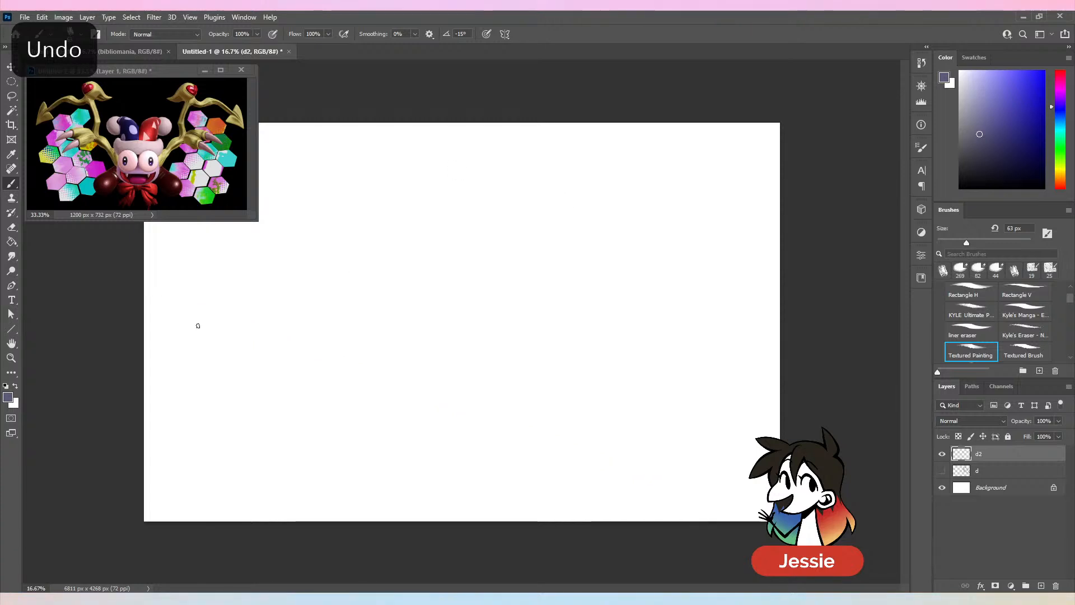
pyautogui.moveTo(147, 310); pyautogui.dragTo(576, 479)
pyautogui.hotkey('ctrl', 'z')
pyautogui.moveTo(148, 314); pyautogui.dragTo(616, 491)
pyautogui.moveTo(478, 426); pyautogui.dragTo(662, 499)
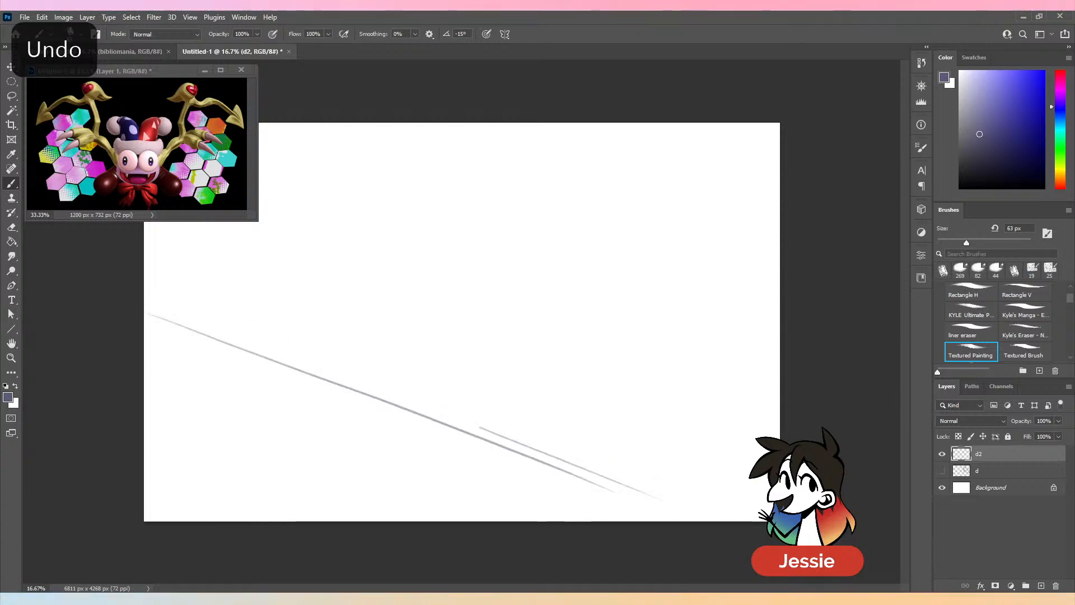
# - Try sketching a tilted round form from overlapping curves in the upper middle of the canvas, and undo it
pyautogui.moveTo(532, 189); pyautogui.dragTo(482, 256)
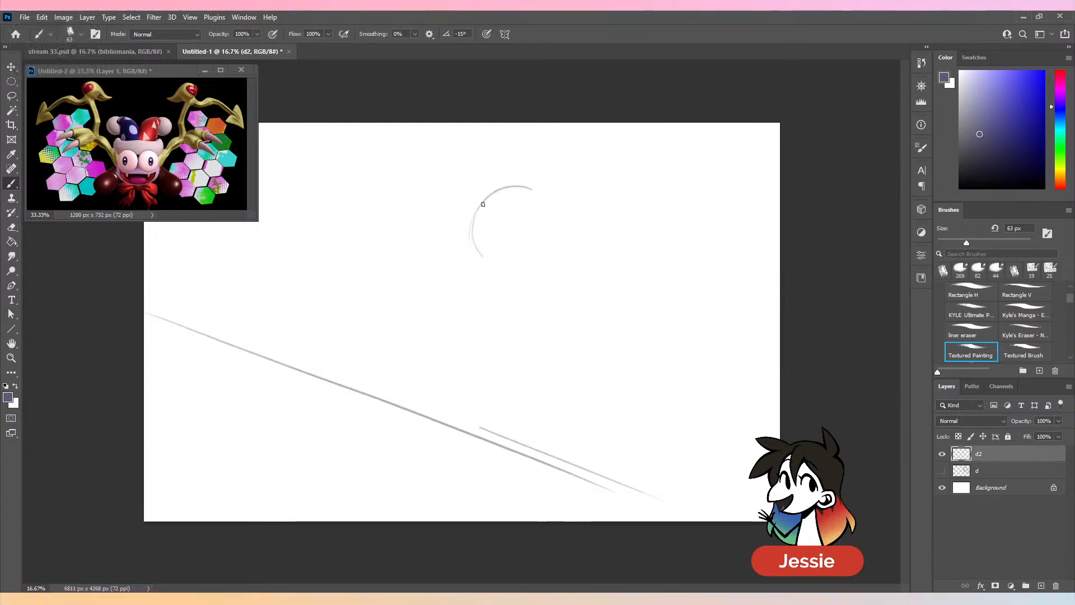
pyautogui.moveTo(475, 209); pyautogui.dragTo(475, 271)
pyautogui.moveTo(529, 189); pyautogui.dragTo(495, 229)
pyautogui.moveTo(506, 209)
pyautogui.mouseDown()
pyautogui.moveTo(497, 281)
pyautogui.moveTo(527, 199)
pyautogui.moveTo(498, 280)
pyautogui.mouseUp()
pyautogui.moveTo(569, 192); pyautogui.dragTo(557, 272)
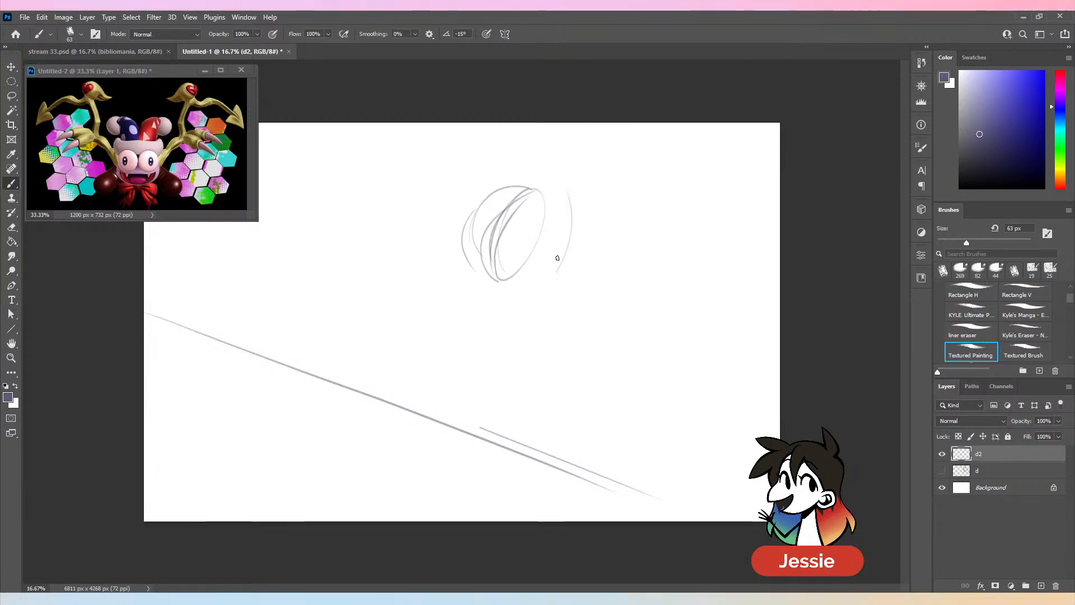
pyautogui.hotkey('ctrl', 'z')
pyautogui.hotkey('ctrl', 'z')
pyautogui.hotkey('ctrl', 'z')
pyautogui.hotkey('ctrl', 'z')
pyautogui.hotkey('ctrl', 'z')
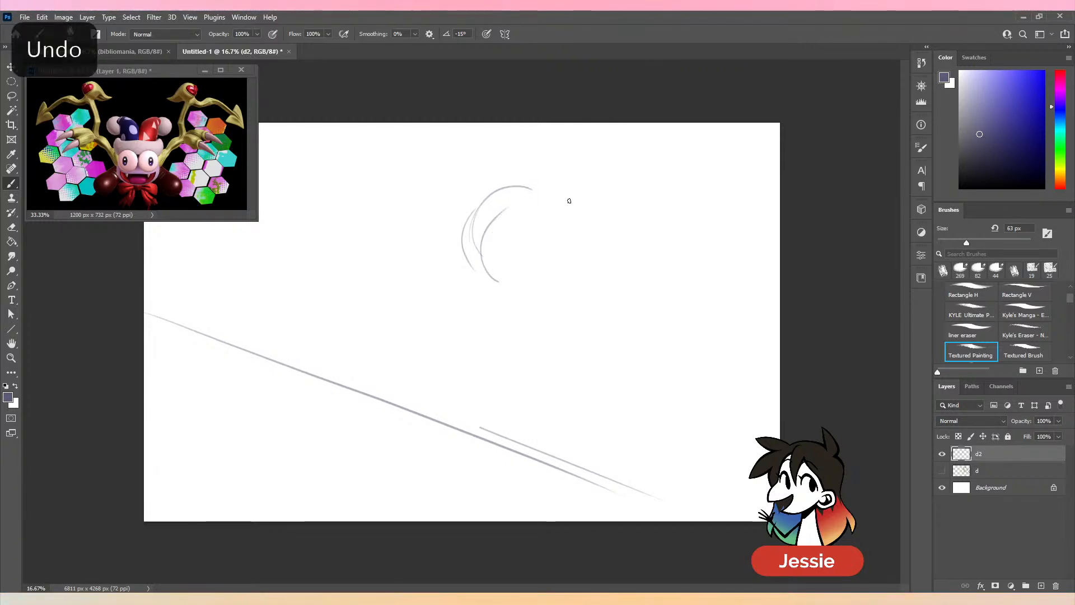
pyautogui.hotkey('ctrl', 'z')
pyautogui.hotkey('ctrl', 'z')
pyautogui.hotkey('ctrl', 'z')
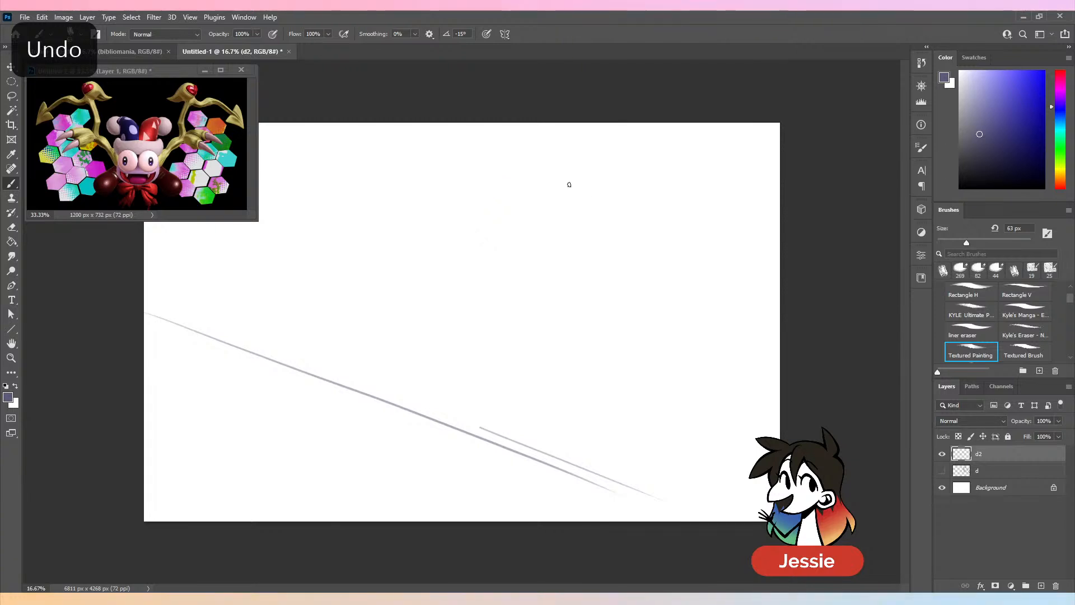
# - Sketch a round head in the upper middle of the canvas with two large oval eyes
pyautogui.moveTo(576, 183)
pyautogui.mouseDown()
pyautogui.moveTo(533, 183)
pyautogui.moveTo(519, 197)
pyautogui.moveTo(529, 260)
pyautogui.moveTo(552, 275)
pyautogui.moveTo(526, 274)
pyautogui.moveTo(529, 260)
pyautogui.mouseUp()
pyautogui.hotkey('ctrl', 'z')
pyautogui.hotkey('ctrl', 'z')
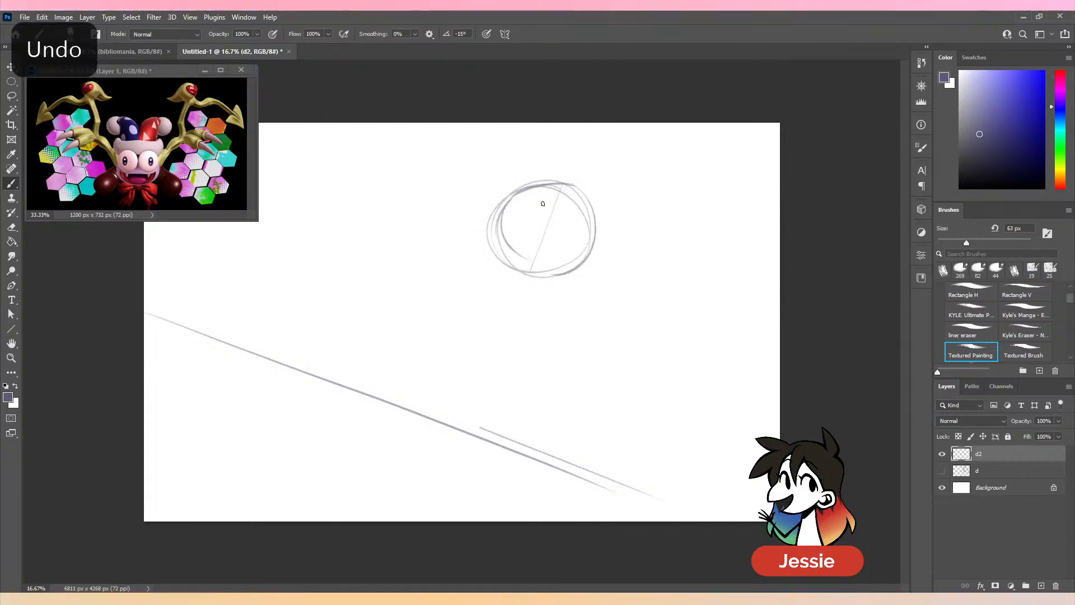
pyautogui.hotkey('ctrl', 'z')
pyautogui.moveTo(535, 198)
pyautogui.mouseDown()
pyautogui.moveTo(520, 227)
pyautogui.moveTo(548, 195)
pyautogui.moveTo(555, 227)
pyautogui.moveTo(568, 203)
pyautogui.mouseUp()
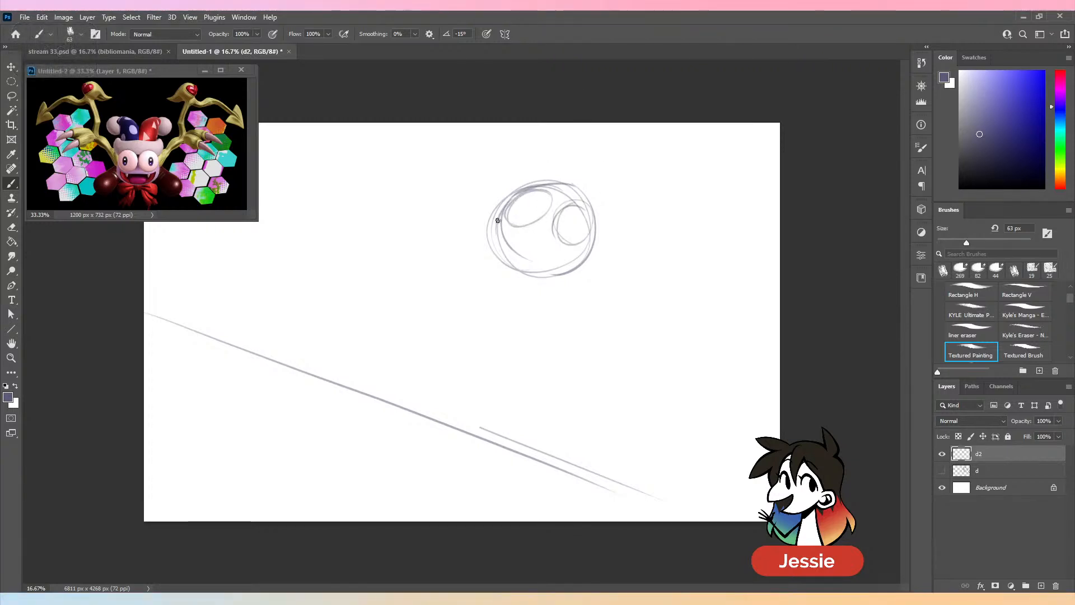
# - Sketch a wide open mouth with jagged teeth and fangs on the lower face and reinforce the head outline beside it
pyautogui.moveTo(515, 231)
pyautogui.mouseDown()
pyautogui.moveTo(540, 228)
pyautogui.moveTo(585, 254)
pyautogui.moveTo(508, 225)
pyautogui.moveTo(510, 246)
pyautogui.moveTo(511, 230)
pyautogui.moveTo(545, 242)
pyautogui.moveTo(538, 230)
pyautogui.moveTo(552, 247)
pyautogui.moveTo(518, 239)
pyautogui.moveTo(572, 257)
pyautogui.moveTo(488, 256)
pyautogui.moveTo(543, 273)
pyautogui.moveTo(521, 272)
pyautogui.moveTo(553, 288)
pyautogui.mouseUp()
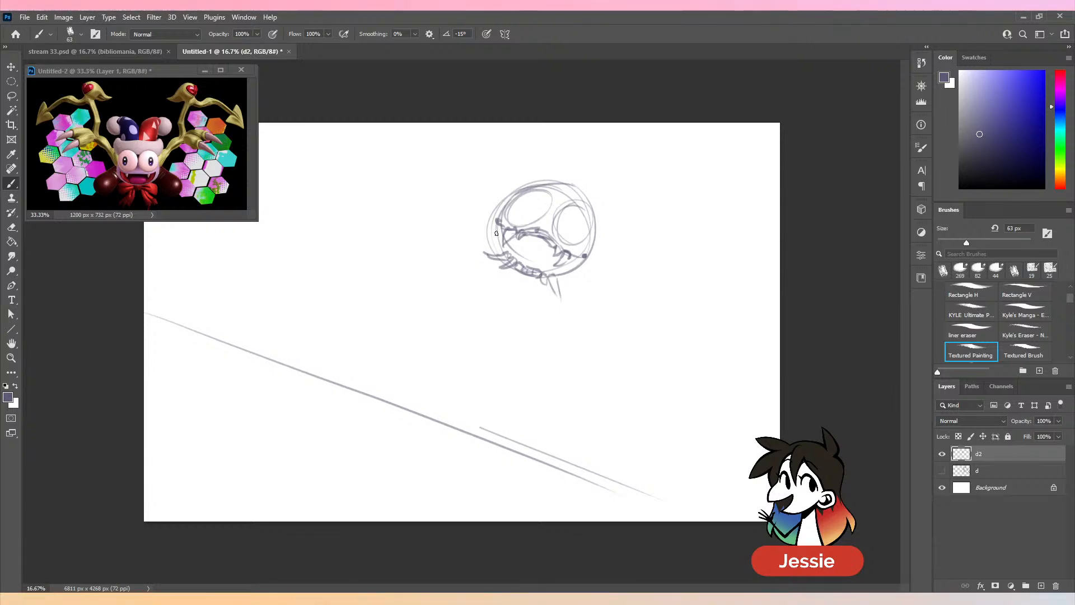
pyautogui.moveTo(496, 232)
pyautogui.mouseDown()
pyautogui.moveTo(592, 283)
pyautogui.moveTo(553, 276)
pyautogui.moveTo(566, 247)
pyautogui.moveTo(492, 236)
pyautogui.moveTo(513, 232)
pyautogui.moveTo(496, 248)
pyautogui.moveTo(515, 230)
pyautogui.mouseUp()
pyautogui.moveTo(567, 252); pyautogui.dragTo(561, 281)
pyautogui.moveTo(571, 253); pyautogui.dragTo(567, 275)
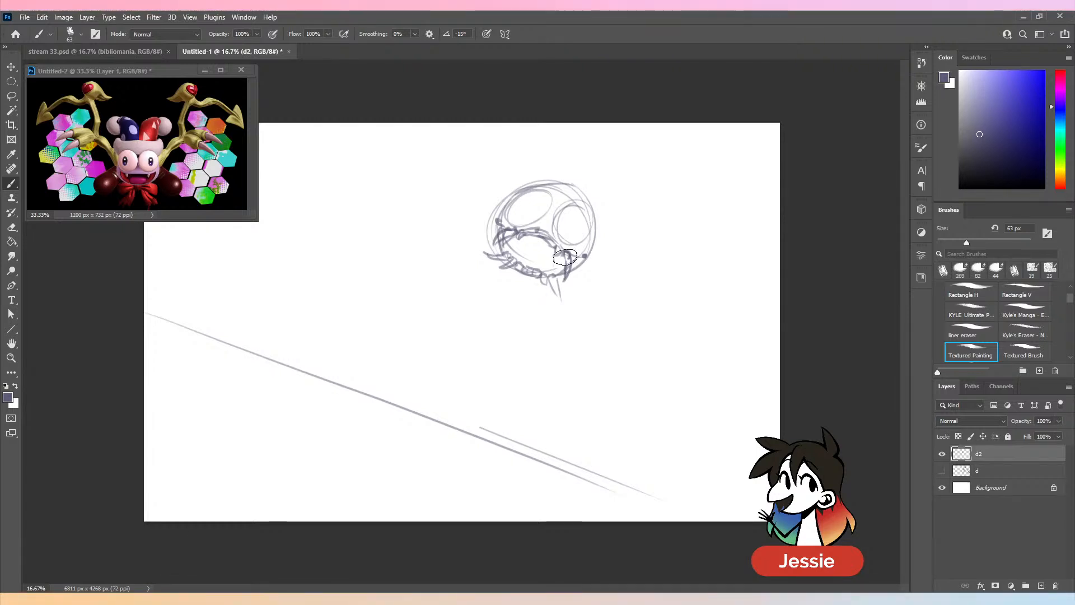
pyautogui.press(',')
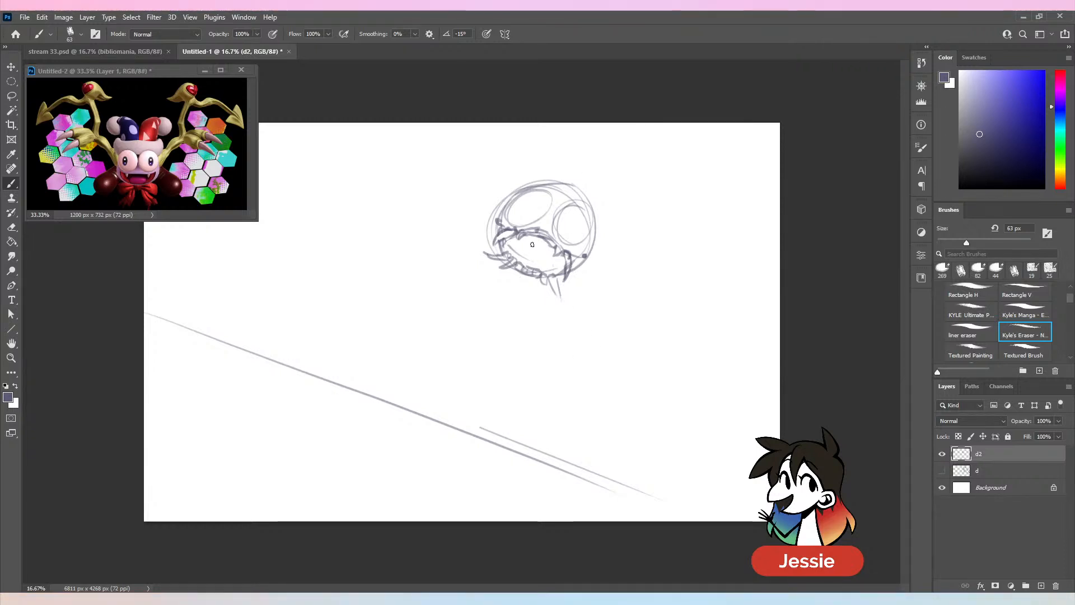
pyautogui.press('.')
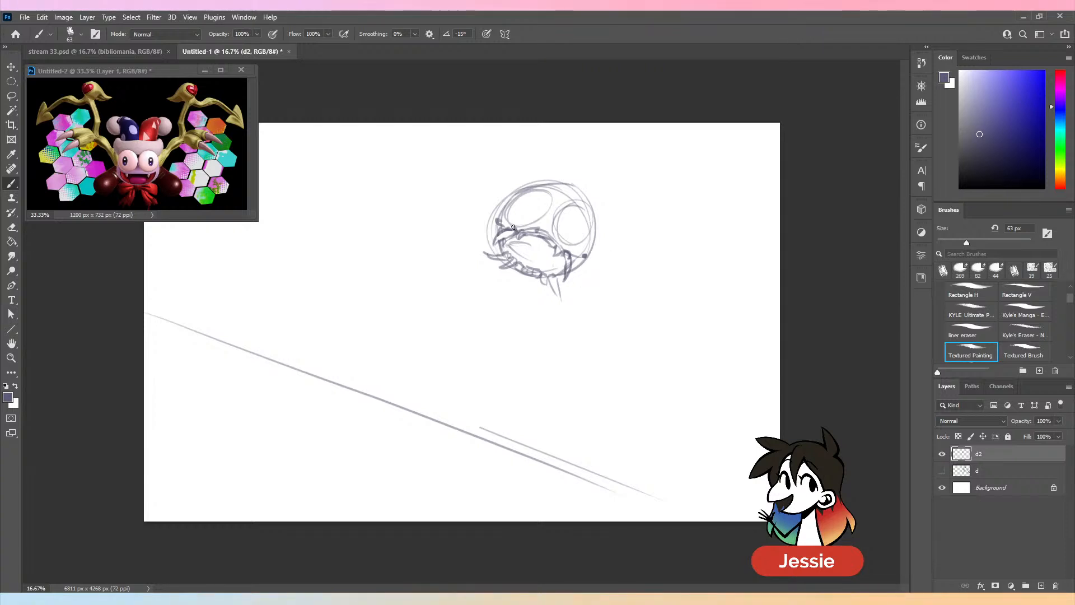
pyautogui.moveTo(491, 218); pyautogui.dragTo(490, 242)
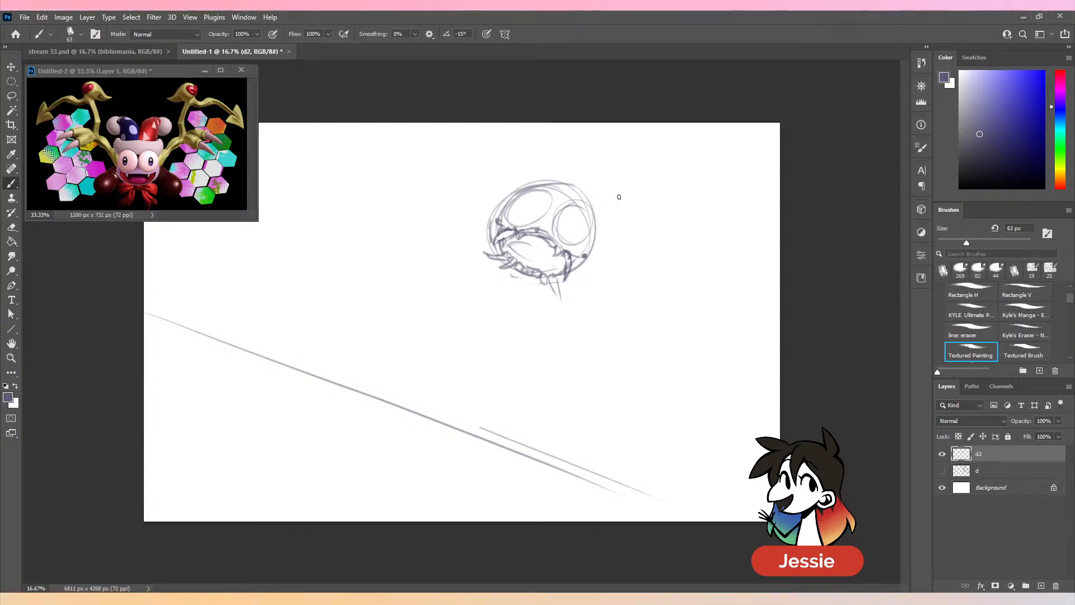
# - Draw oval pupils inside both eyes and darken the eye outlines
pyautogui.moveTo(522, 202); pyautogui.dragTo(577, 220)
pyautogui.hotkey('ctrl', 'z')
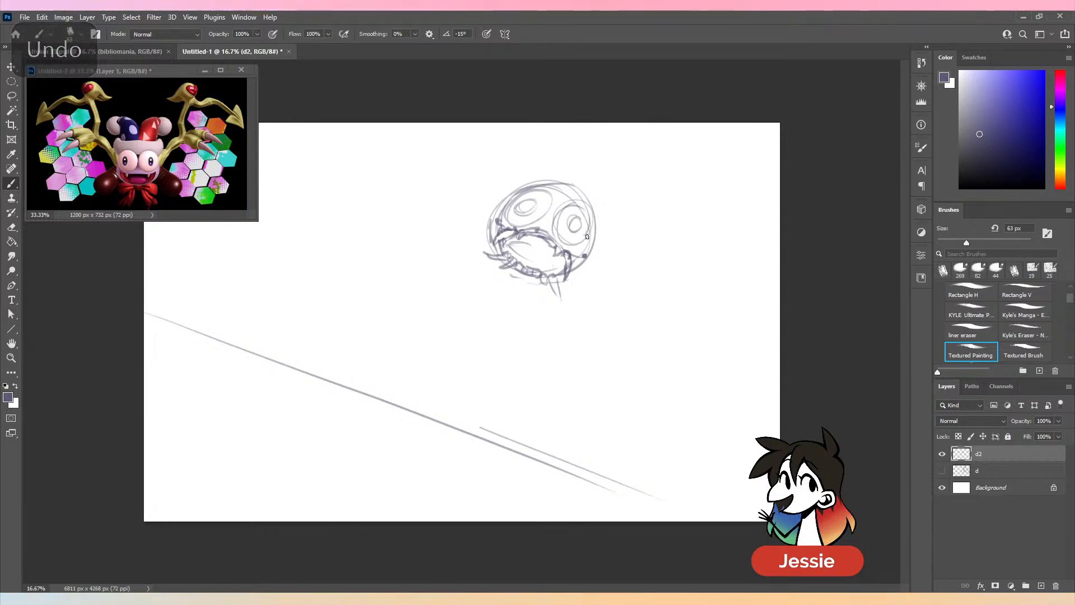
pyautogui.moveTo(510, 203); pyautogui.dragTo(529, 226)
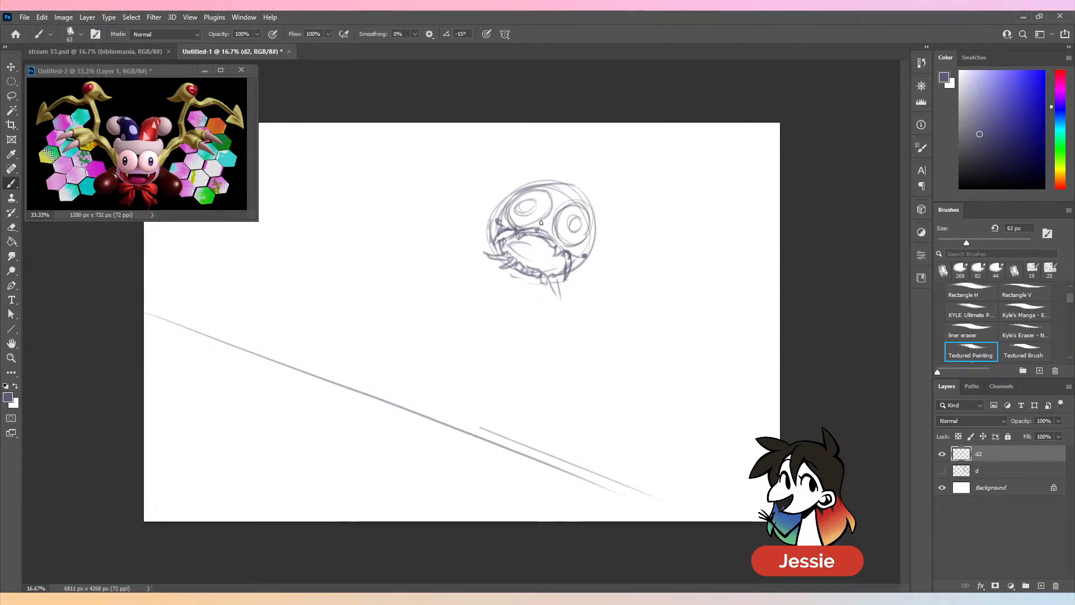
pyautogui.hotkey('ctrl', 'z')
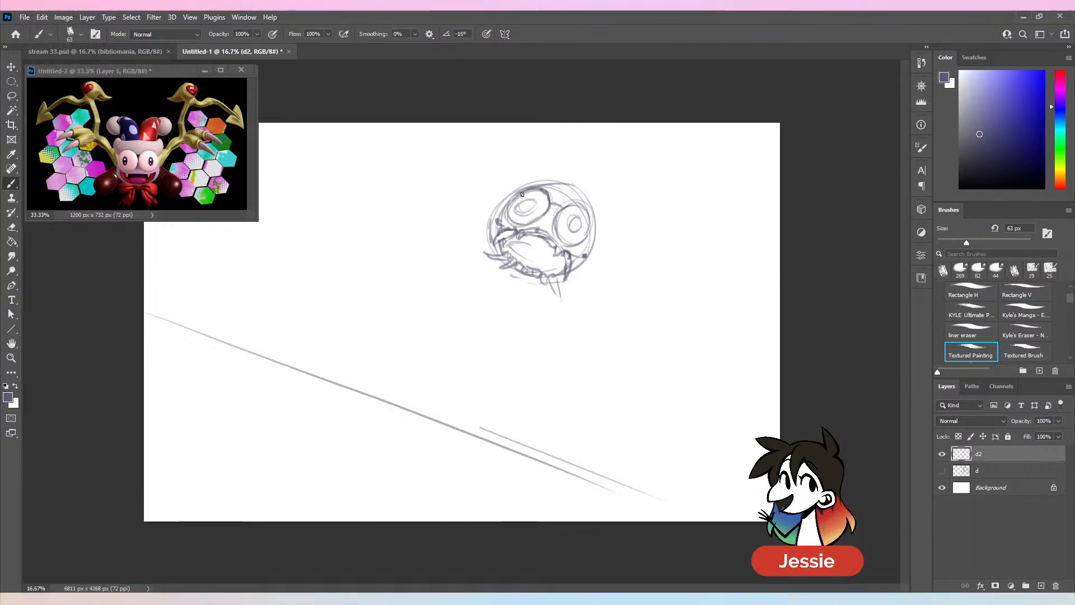
# - Sketch a jester hat on the head with a curved brim and two drooping points ending in pom-poms
pyautogui.moveTo(523, 189)
pyautogui.mouseDown()
pyautogui.moveTo(505, 196)
pyautogui.moveTo(542, 180)
pyautogui.moveTo(582, 189)
pyautogui.moveTo(600, 224)
pyautogui.moveTo(593, 249)
pyautogui.mouseUp()
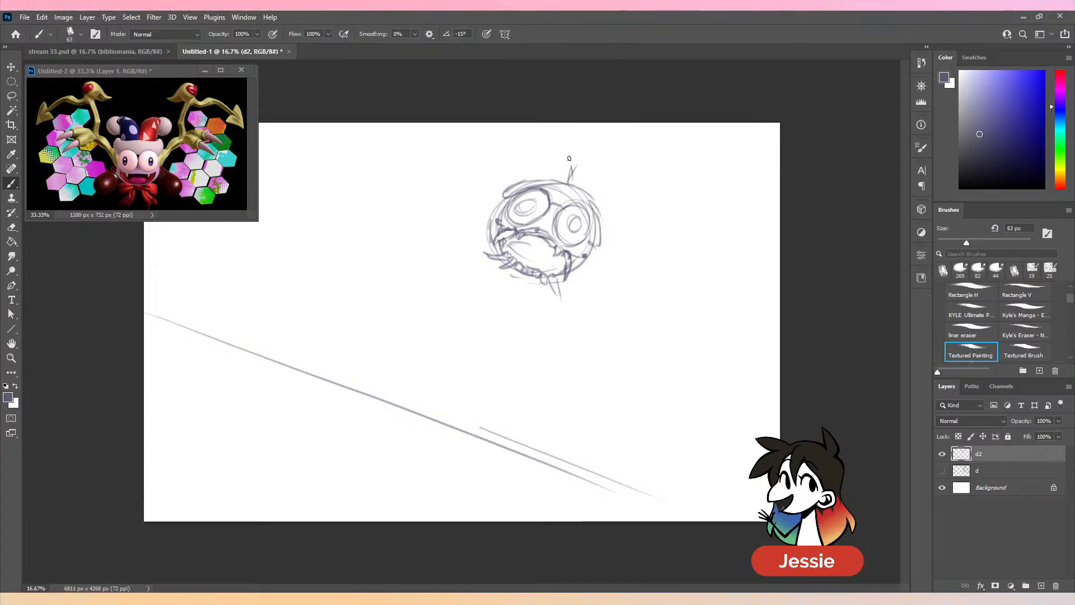
pyautogui.moveTo(509, 156)
pyautogui.mouseDown()
pyautogui.moveTo(511, 145)
pyautogui.moveTo(479, 162)
pyautogui.moveTo(488, 188)
pyautogui.mouseUp()
pyautogui.moveTo(575, 182)
pyautogui.mouseDown()
pyautogui.moveTo(596, 175)
pyautogui.moveTo(620, 196)
pyautogui.moveTo(629, 240)
pyautogui.mouseUp()
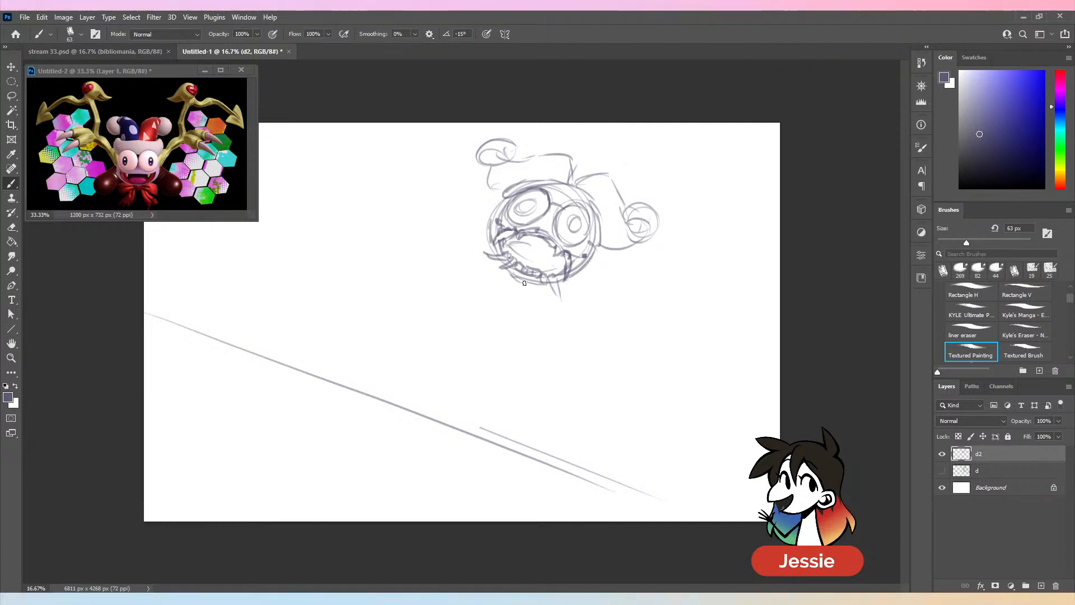
# - Sketch a large bow under the chin with two loops and two trailing ribbon ends
pyautogui.moveTo(504, 270)
pyautogui.mouseDown()
pyautogui.moveTo(462, 283)
pyautogui.moveTo(531, 286)
pyautogui.moveTo(529, 311)
pyautogui.moveTo(551, 303)
pyautogui.mouseUp()
pyautogui.moveTo(523, 287)
pyautogui.mouseDown()
pyautogui.moveTo(532, 329)
pyautogui.moveTo(548, 333)
pyautogui.mouseUp()
pyautogui.moveTo(528, 293); pyautogui.dragTo(557, 328)
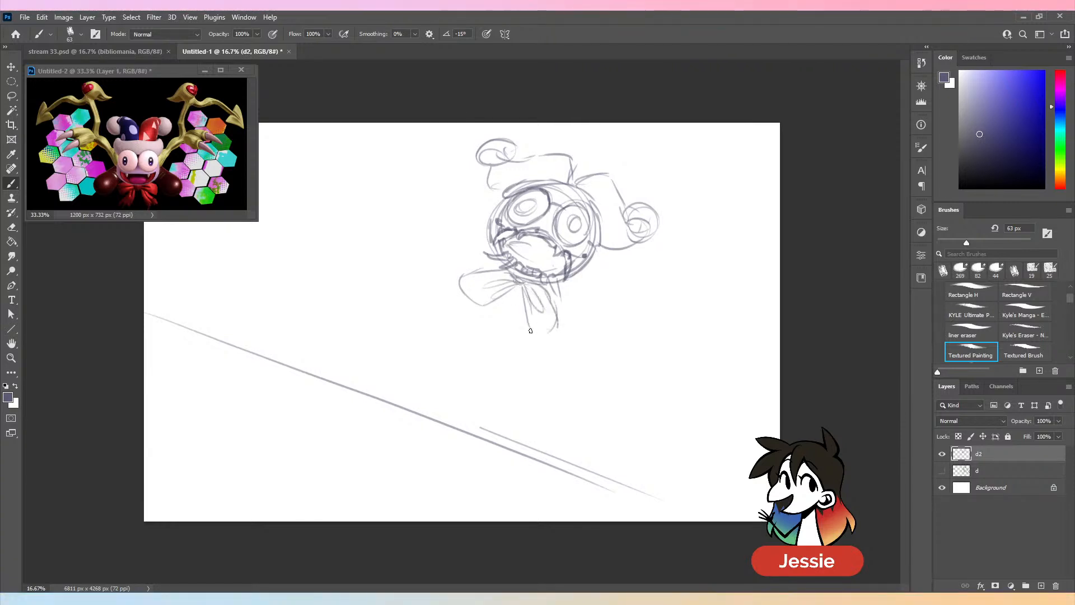
pyautogui.moveTo(477, 327); pyautogui.dragTo(488, 331)
pyautogui.moveTo(482, 325)
pyautogui.mouseDown()
pyautogui.moveTo(519, 288)
pyautogui.moveTo(508, 354)
pyautogui.moveTo(527, 326)
pyautogui.moveTo(520, 348)
pyautogui.mouseUp()
pyautogui.moveTo(524, 314)
pyautogui.mouseDown()
pyautogui.moveTo(519, 357)
pyautogui.moveTo(502, 358)
pyautogui.mouseUp()
pyautogui.moveTo(535, 329); pyautogui.dragTo(521, 356)
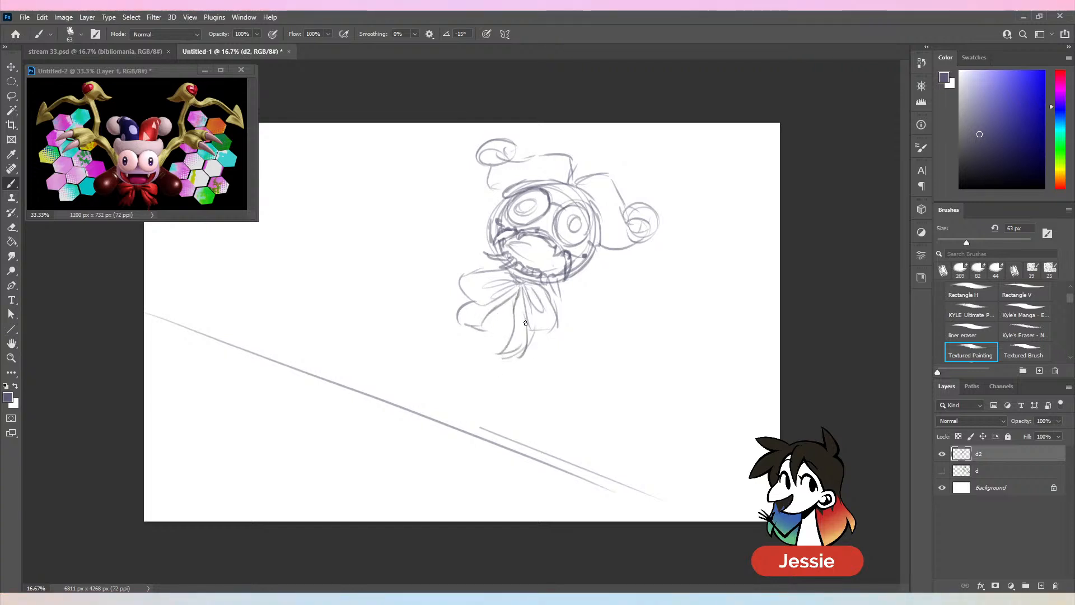
# - Sketch a rounded foot on each side of the bow, redrawing the left one closer to the head
pyautogui.moveTo(478, 242)
pyautogui.mouseDown()
pyautogui.moveTo(437, 260)
pyautogui.moveTo(476, 283)
pyautogui.moveTo(503, 267)
pyautogui.mouseUp()
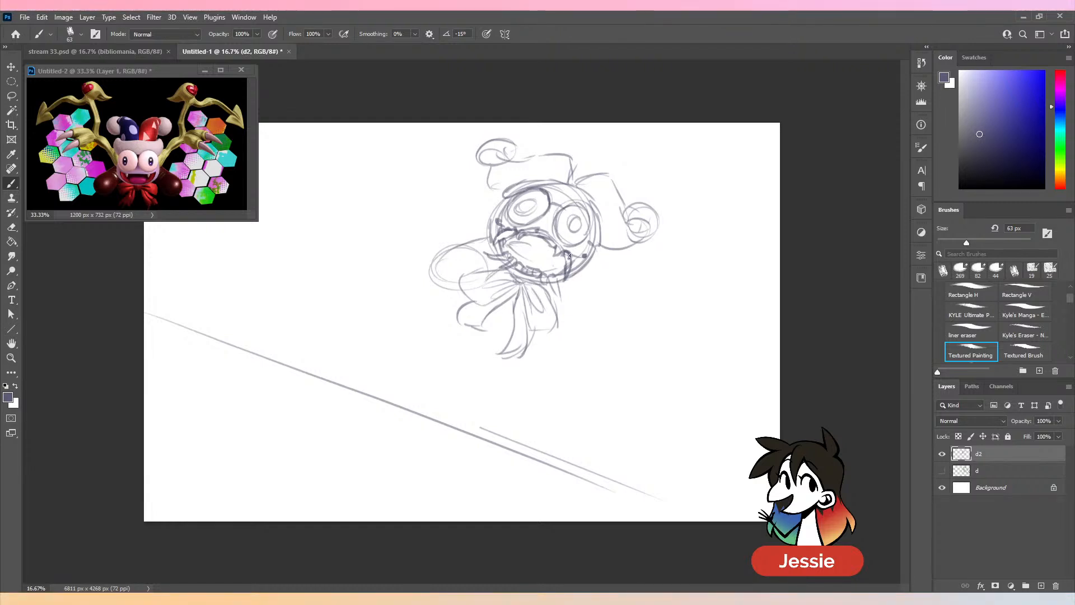
pyautogui.hotkey('ctrl', 'z')
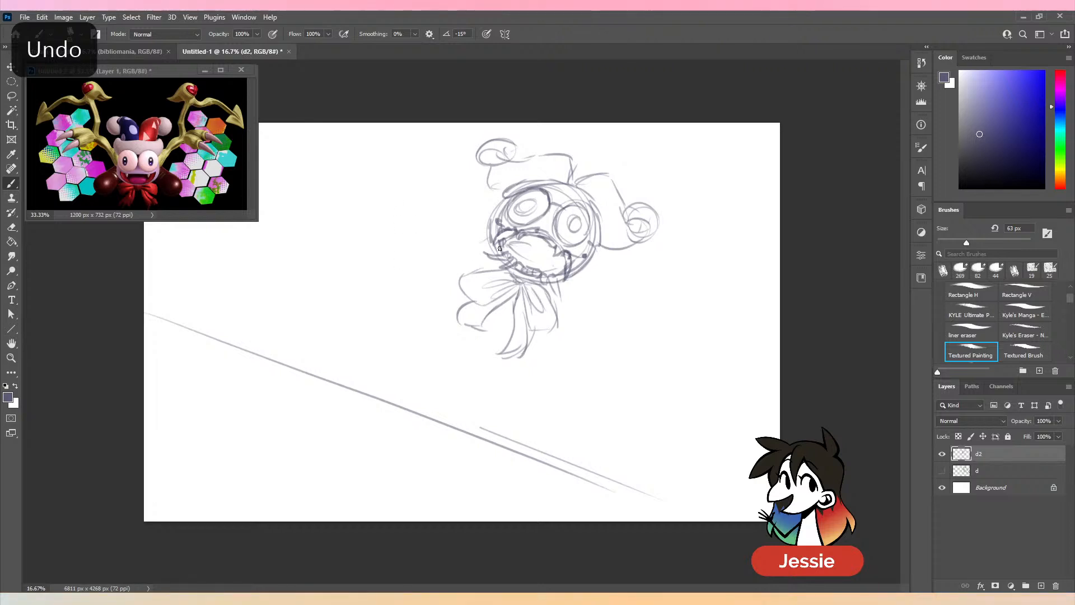
pyautogui.moveTo(499, 248)
pyautogui.mouseDown()
pyautogui.moveTo(453, 257)
pyautogui.moveTo(472, 281)
pyautogui.mouseUp()
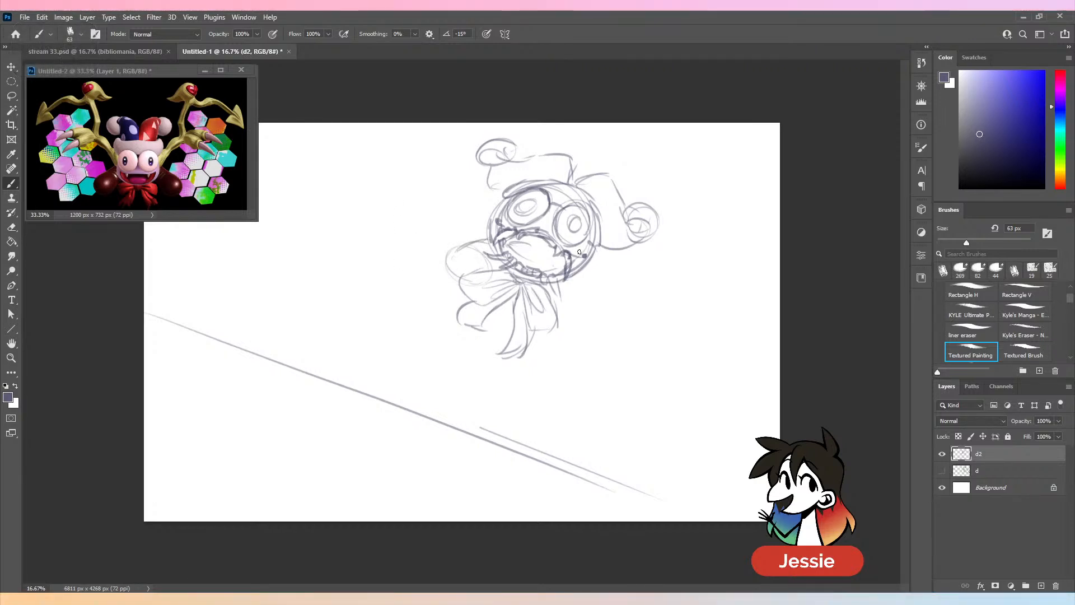
pyautogui.moveTo(570, 279)
pyautogui.mouseDown()
pyautogui.moveTo(579, 341)
pyautogui.moveTo(576, 324)
pyautogui.moveTo(589, 323)
pyautogui.moveTo(580, 298)
pyautogui.moveTo(579, 331)
pyautogui.mouseUp()
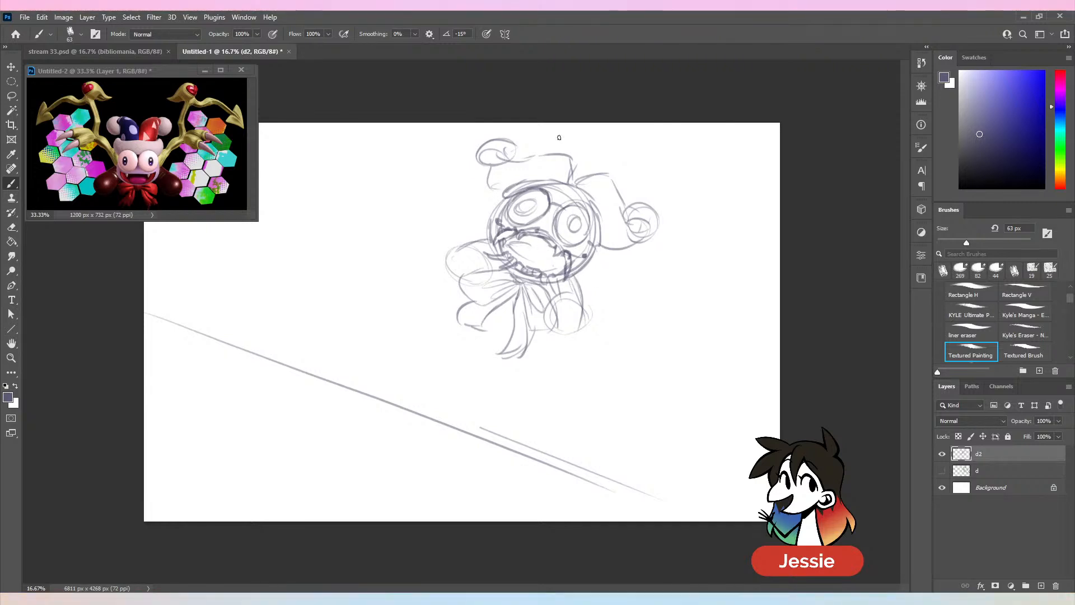
# - Lasso the right half of the character and shift it down to split the figure along a diagonal gap
pyautogui.press('l')
pyautogui.moveTo(595, 158); pyautogui.dragTo(524, 273)
pyautogui.moveTo(525, 396); pyautogui.dragTo(596, 160)
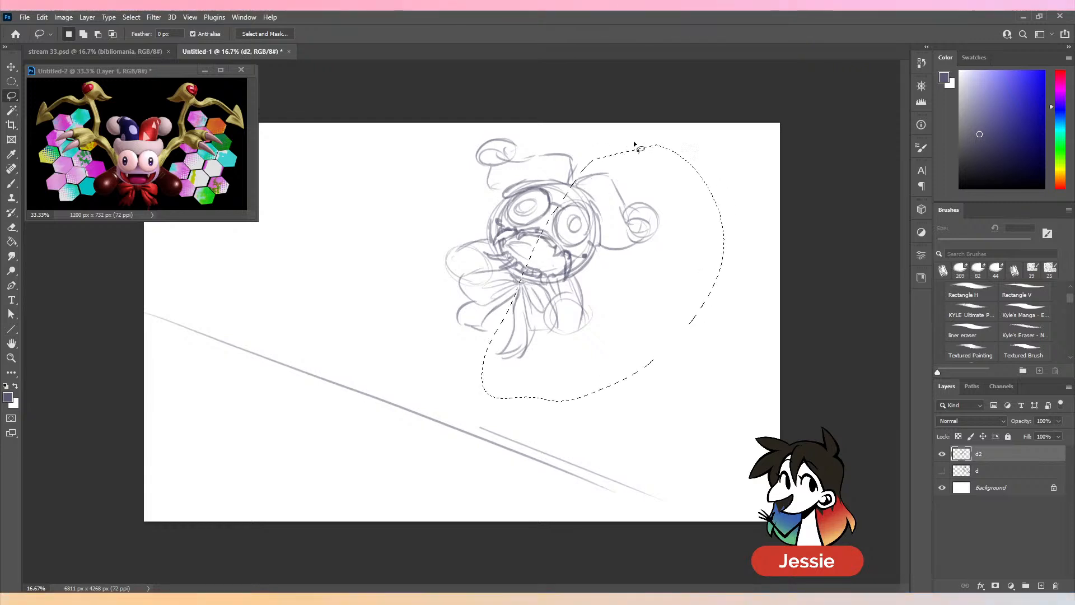
pyautogui.press('v')
pyautogui.moveTo(593, 241); pyautogui.dragTo(600, 272)
pyautogui.hotkey('ctrl', 'd')
pyautogui.press('b')
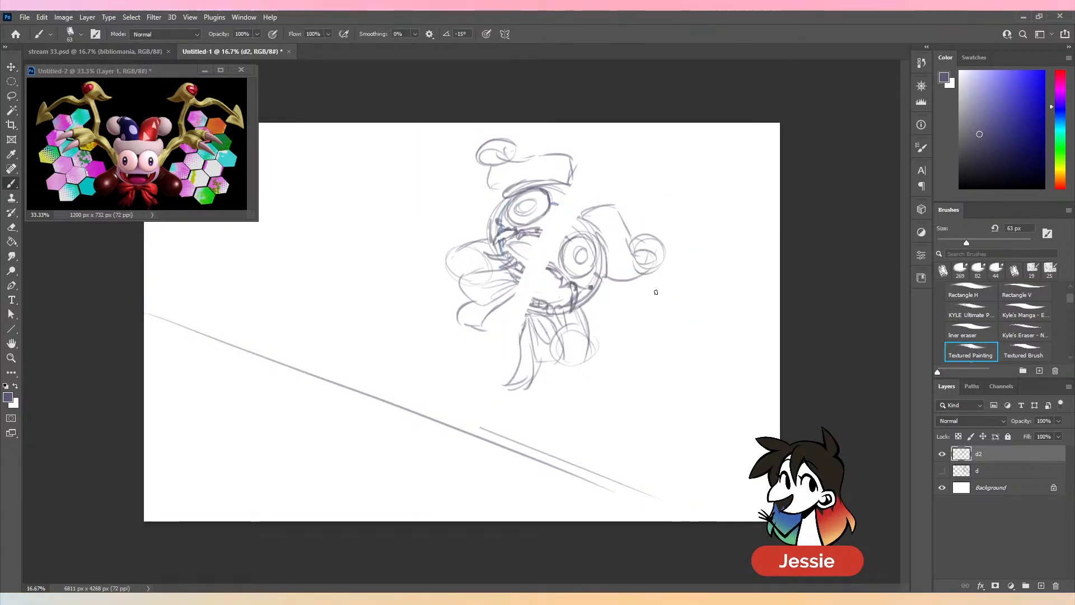
# - Select the whole split character, scale it down to 86.07%, reposition it above the diagonal line, and deselect
pyautogui.press('l')
pyautogui.moveTo(796, 185)
pyautogui.mouseDown()
pyautogui.moveTo(516, 105)
pyautogui.moveTo(805, 283)
pyautogui.moveTo(786, 115)
pyautogui.mouseUp()
pyautogui.press('v')
pyautogui.moveTo(559, 140)
pyautogui.mouseDown()
pyautogui.moveTo(578, 156)
pyautogui.moveTo(577, 177)
pyautogui.mouseUp()
pyautogui.moveTo(607, 317); pyautogui.dragTo(590, 298)
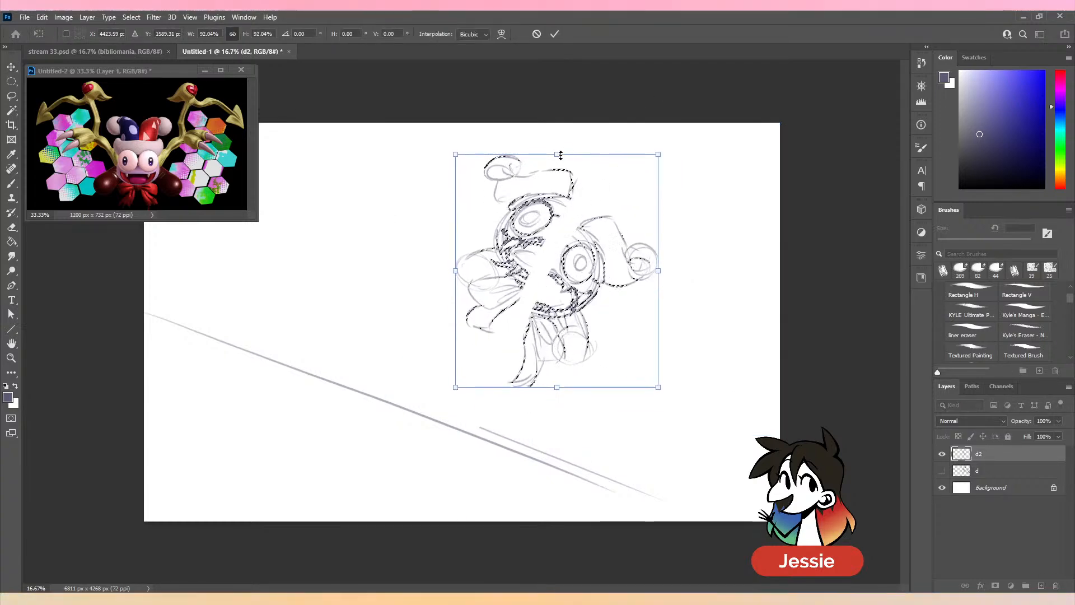
pyautogui.moveTo(559, 156); pyautogui.dragTo(559, 169)
pyautogui.moveTo(585, 298); pyautogui.dragTo(575, 281)
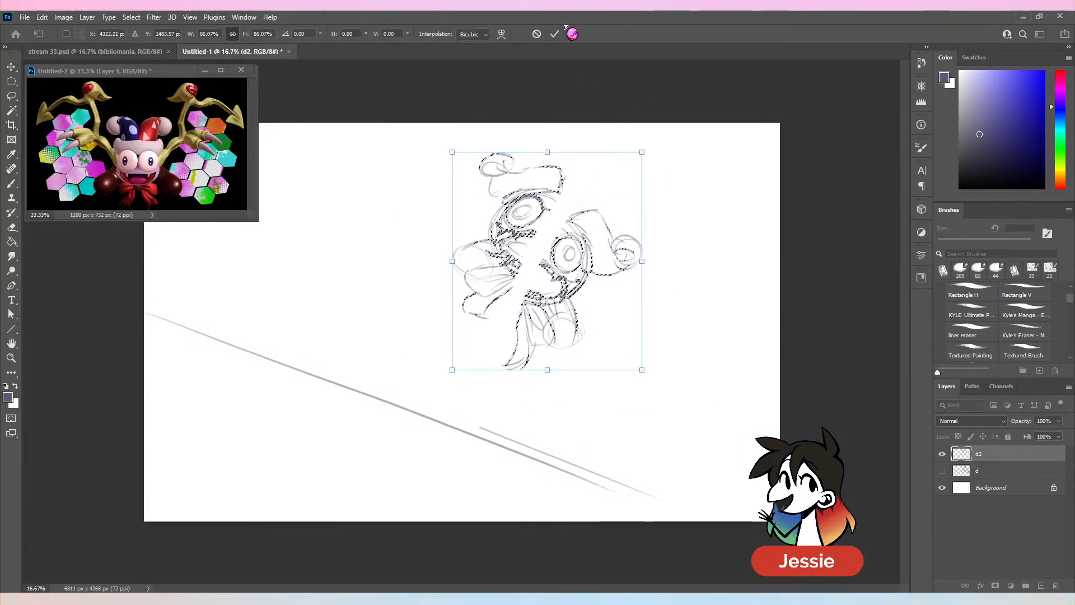
pyautogui.click(556, 32)
pyautogui.hotkey('ctrl', 'd')
pyautogui.press('b')
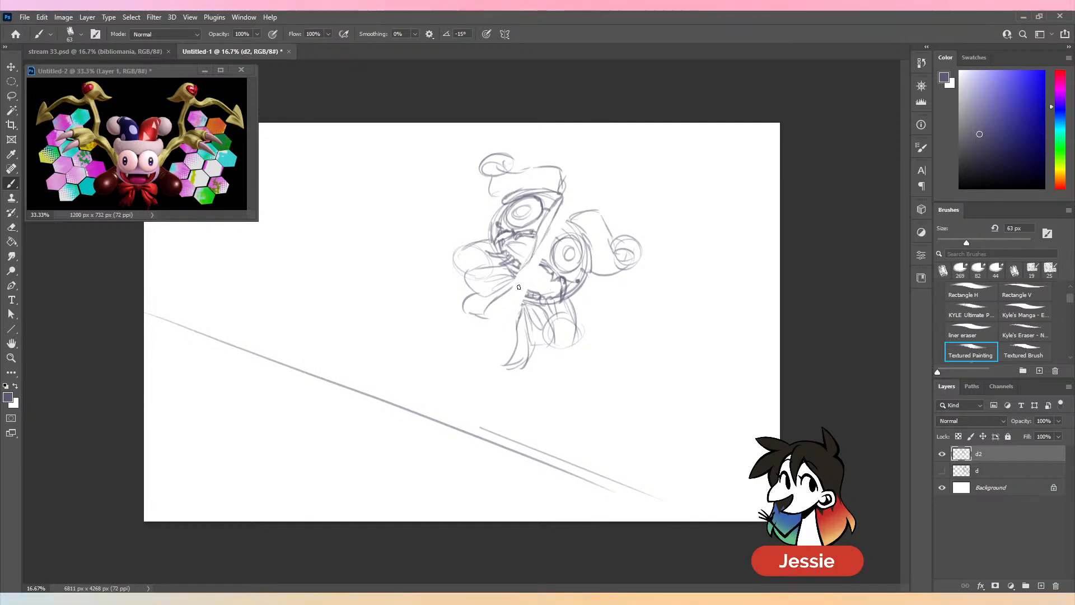
# - Draw the inner edges of both halves along the split and add small splatter marks above and below it
pyautogui.moveTo(516, 277)
pyautogui.mouseDown()
pyautogui.moveTo(541, 243)
pyautogui.moveTo(591, 208)
pyautogui.moveTo(565, 227)
pyautogui.moveTo(538, 276)
pyautogui.moveTo(565, 223)
pyautogui.moveTo(553, 236)
pyautogui.moveTo(522, 301)
pyautogui.mouseUp()
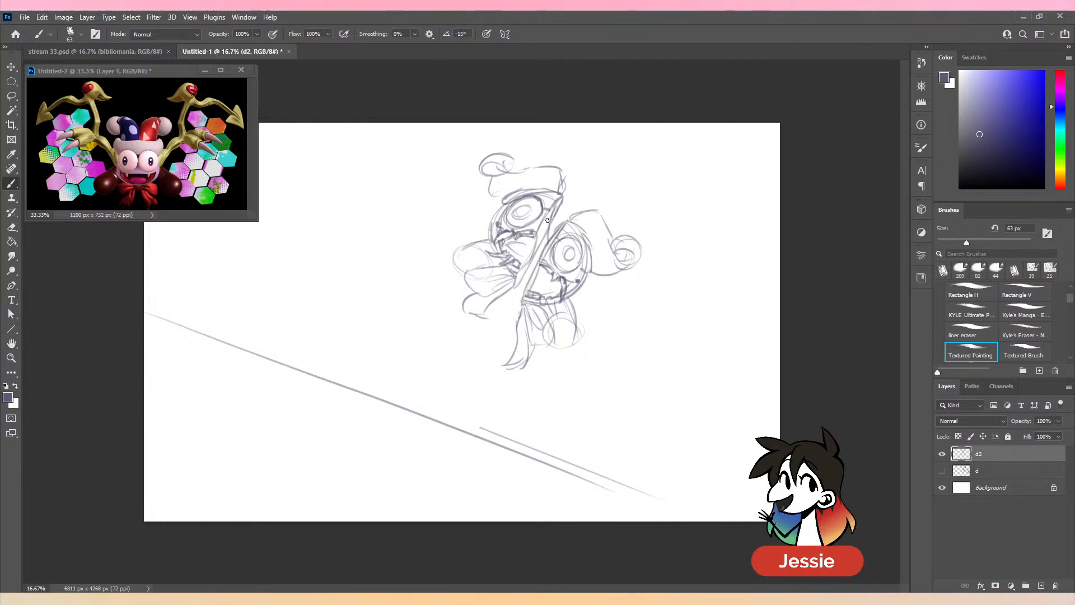
pyautogui.moveTo(547, 220); pyautogui.dragTo(539, 264)
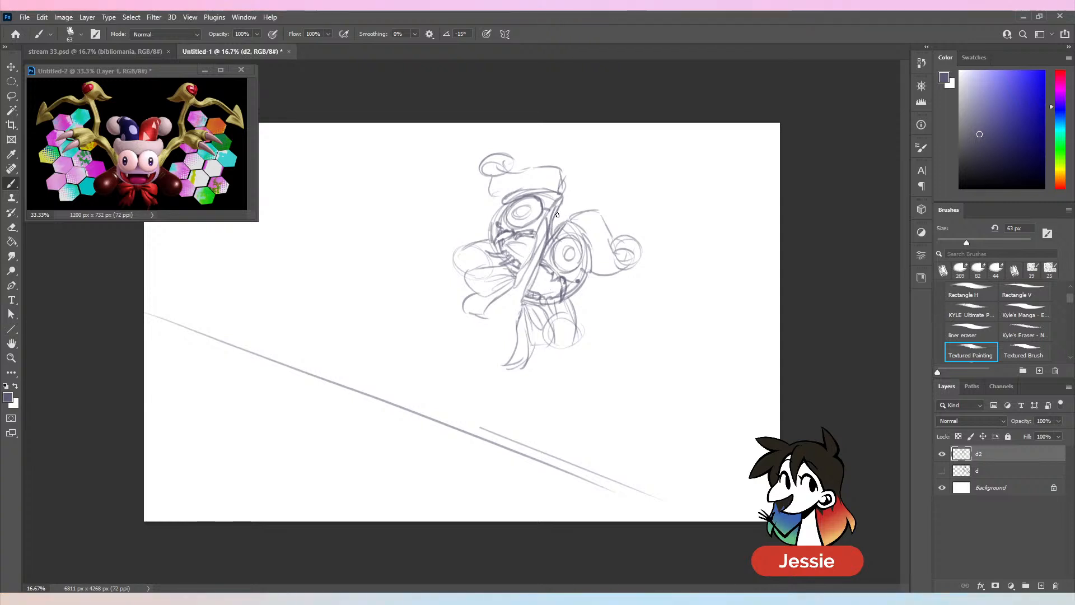
pyautogui.moveTo(561, 209); pyautogui.dragTo(589, 183)
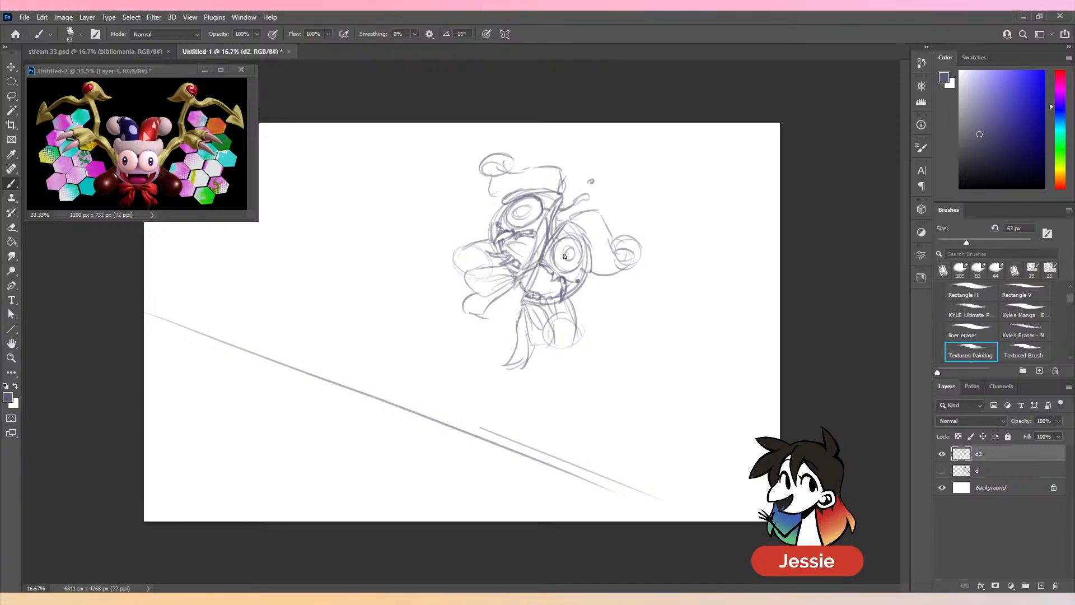
pyautogui.moveTo(491, 317); pyautogui.dragTo(492, 337)
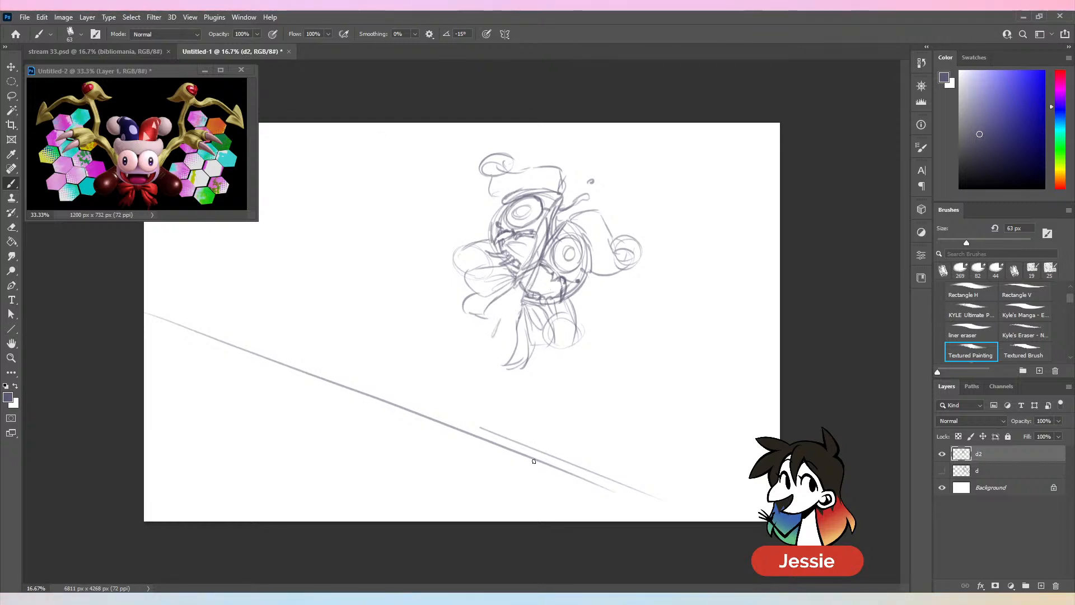
# - Undo the splatter marks and the latest inner-edge strokes along the split between the two halves
pyautogui.moveTo(550, 229); pyautogui.dragTo(540, 270)
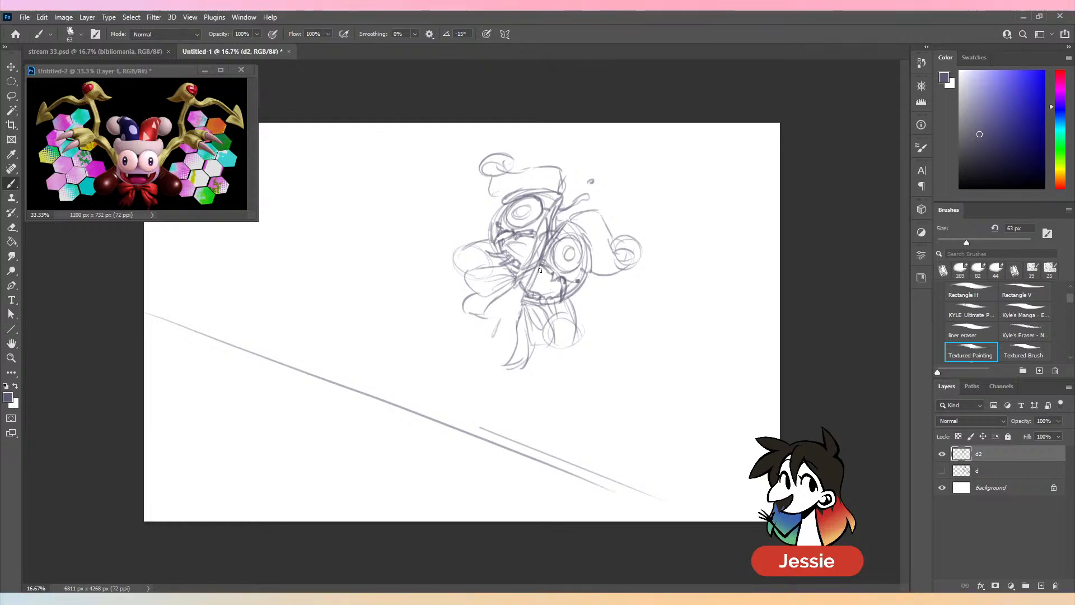
pyautogui.hotkey('ctrl', 'z')
pyautogui.hotkey('ctrl', 'z')
pyautogui.hotkey('ctrl', 'z')
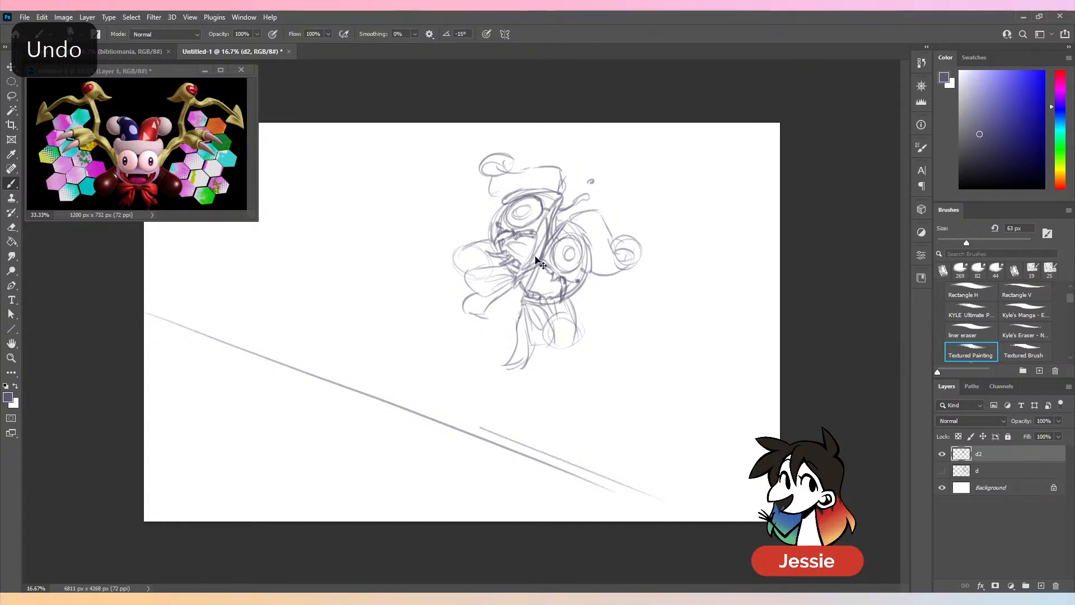
pyautogui.hotkey('ctrl', 'z')
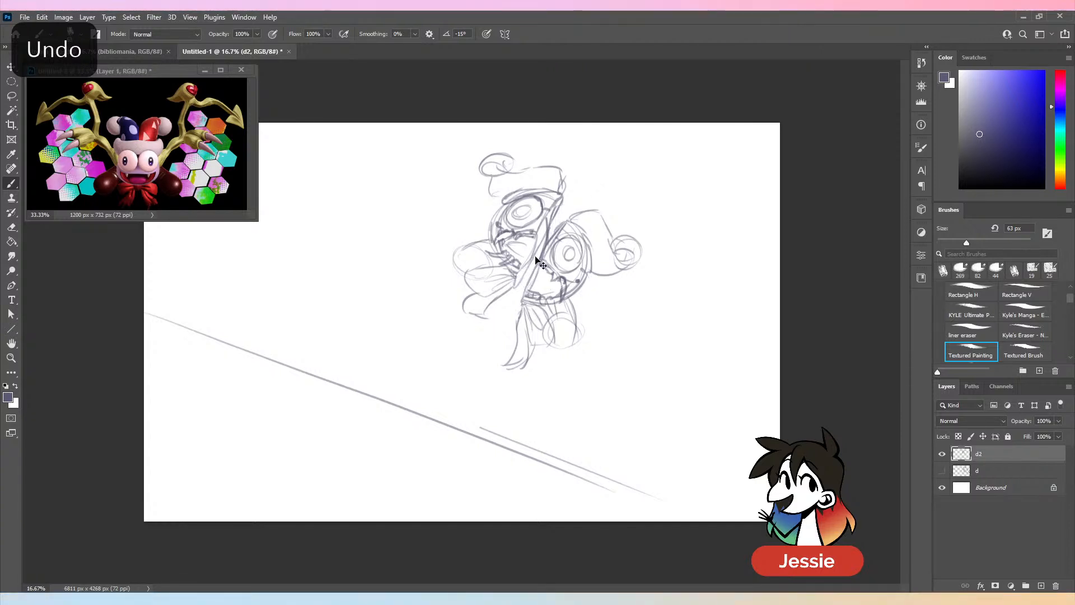
pyautogui.hotkey('ctrl', 'z')
pyautogui.hotkey('ctrl', 'z')
pyautogui.hotkey('ctrl', 'z')
pyautogui.hotkey('ctrl', 'z')
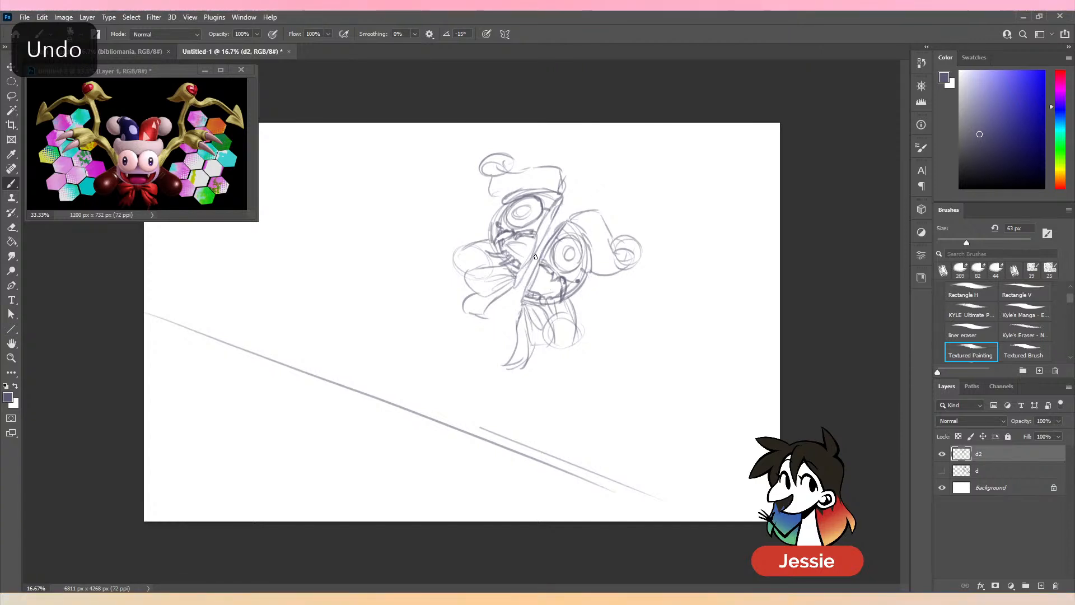
# - Lasso the character's right half, move it farther down and to the right to widen the gap, and deselect
pyautogui.press('l')
pyautogui.moveTo(556, 224)
pyautogui.mouseDown()
pyautogui.moveTo(512, 302)
pyautogui.moveTo(672, 139)
pyautogui.mouseUp()
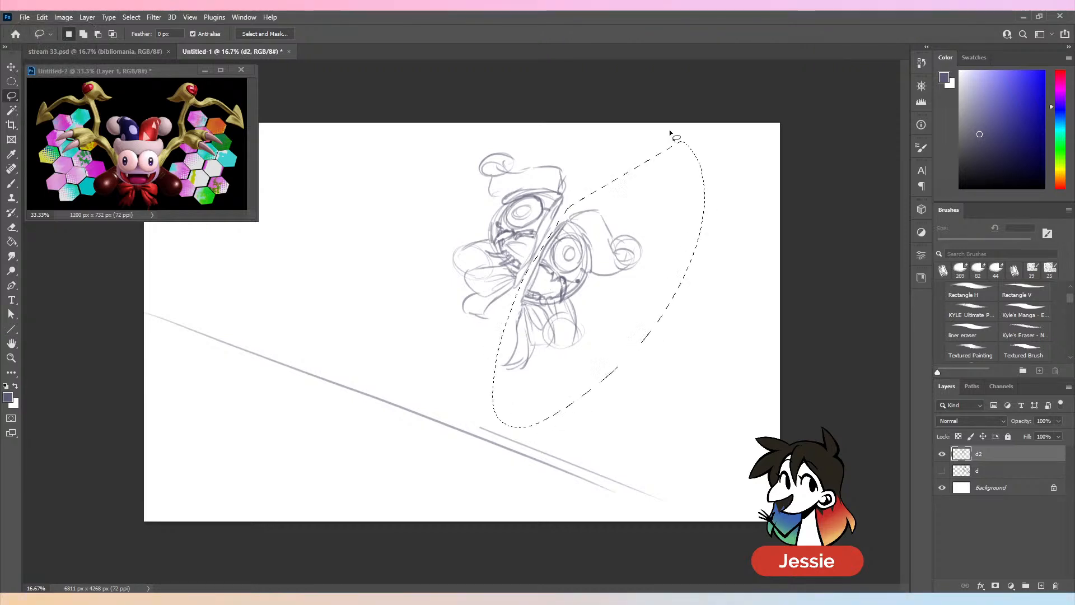
pyautogui.press('v')
pyautogui.moveTo(588, 263)
pyautogui.mouseDown()
pyautogui.moveTo(616, 277)
pyautogui.moveTo(610, 269)
pyautogui.moveTo(626, 298)
pyautogui.mouseUp()
pyautogui.hotkey('ctrl', 'z')
pyautogui.hotkey('ctrl', 'd')
pyautogui.press('b')
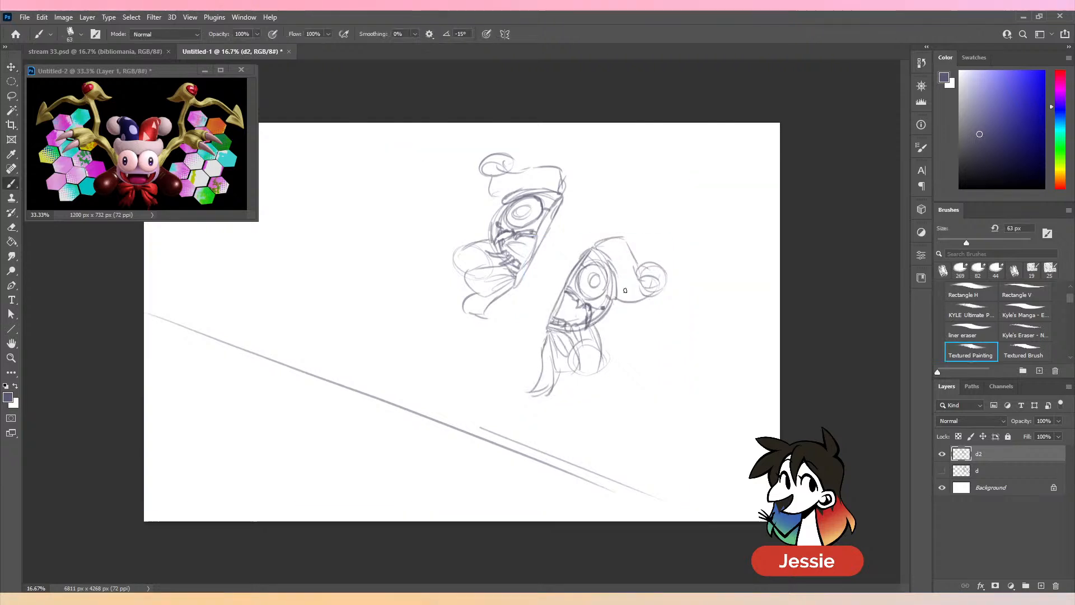
# - Draw a dark shaded orb with joining lines in the gap between the halves, and add small splatter marks above and below it
pyautogui.moveTo(554, 254)
pyautogui.mouseDown()
pyautogui.moveTo(553, 278)
pyautogui.moveTo(537, 260)
pyautogui.moveTo(569, 266)
pyautogui.moveTo(555, 283)
pyautogui.moveTo(530, 256)
pyautogui.moveTo(549, 215)
pyautogui.moveTo(583, 253)
pyautogui.mouseUp()
pyautogui.moveTo(564, 200); pyautogui.dragTo(583, 250)
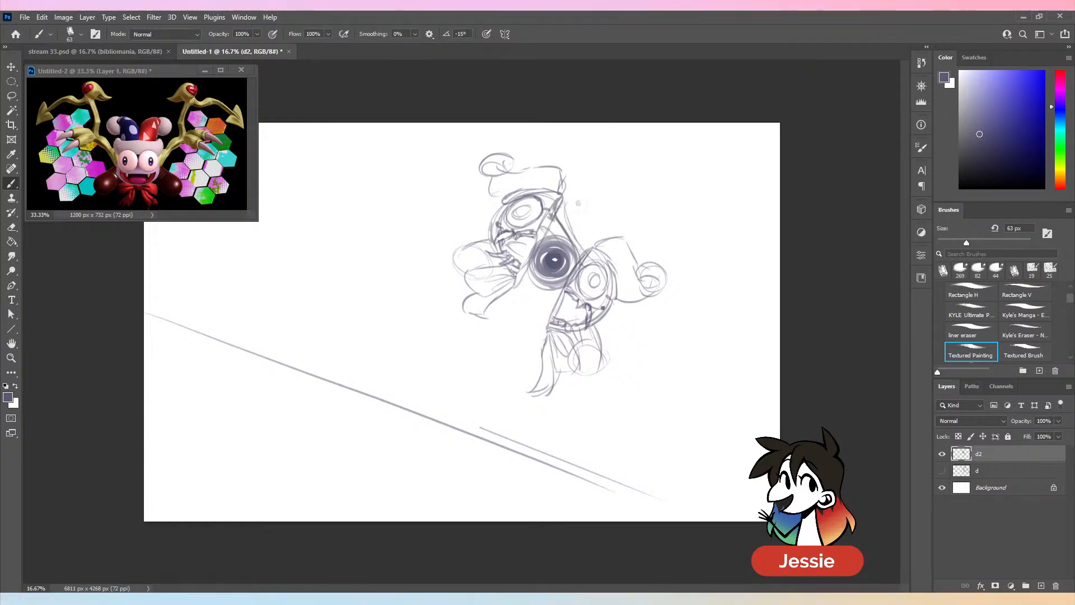
pyautogui.moveTo(594, 208); pyautogui.dragTo(575, 209)
pyautogui.moveTo(611, 188); pyautogui.dragTo(613, 188)
pyautogui.moveTo(514, 289)
pyautogui.mouseDown()
pyautogui.moveTo(554, 287)
pyautogui.moveTo(516, 343)
pyautogui.mouseUp()
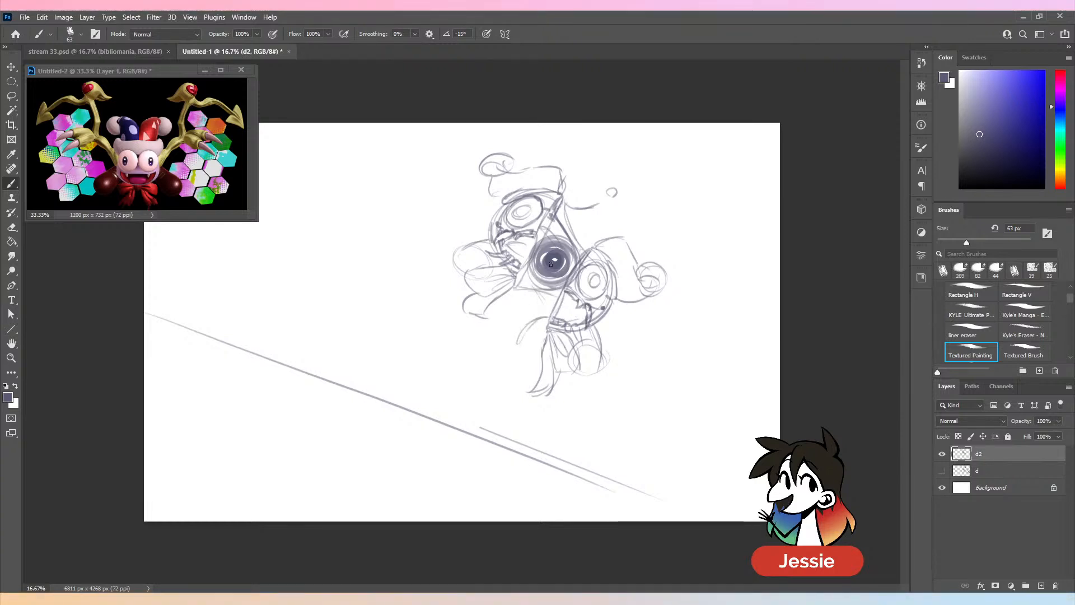
pyautogui.hotkey('ctrl', 'z')
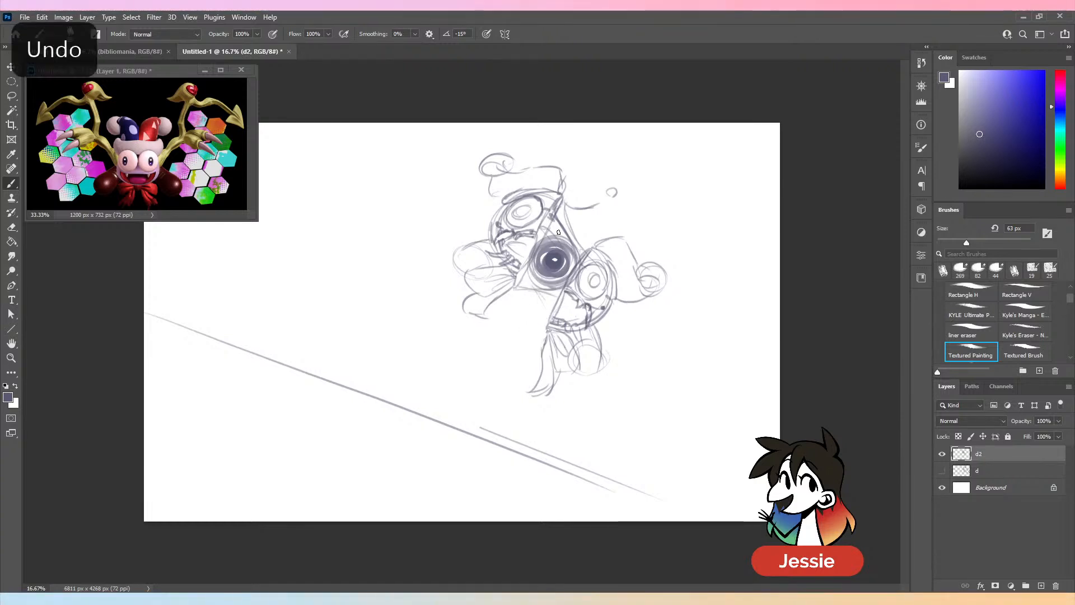
pyautogui.moveTo(559, 307)
pyautogui.mouseDown()
pyautogui.moveTo(528, 314)
pyautogui.moveTo(555, 308)
pyautogui.moveTo(525, 340)
pyautogui.mouseUp()
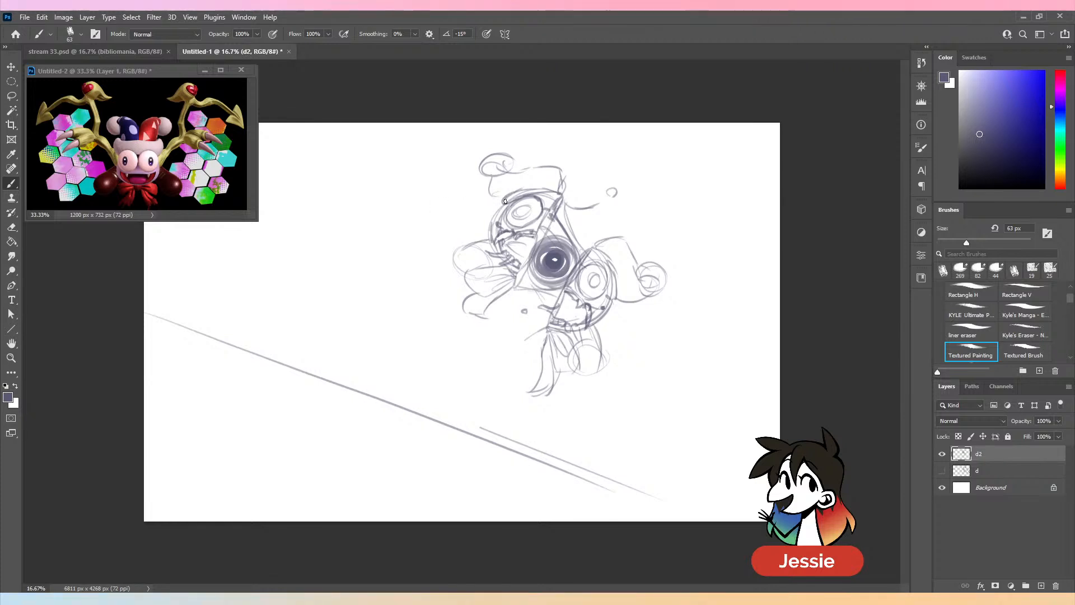
# - Sketch a wing joint on each half and draw the left wing arm reaching out to a curved claw
pyautogui.moveTo(479, 218); pyautogui.dragTo(491, 198)
pyautogui.moveTo(610, 297); pyautogui.dragTo(620, 314)
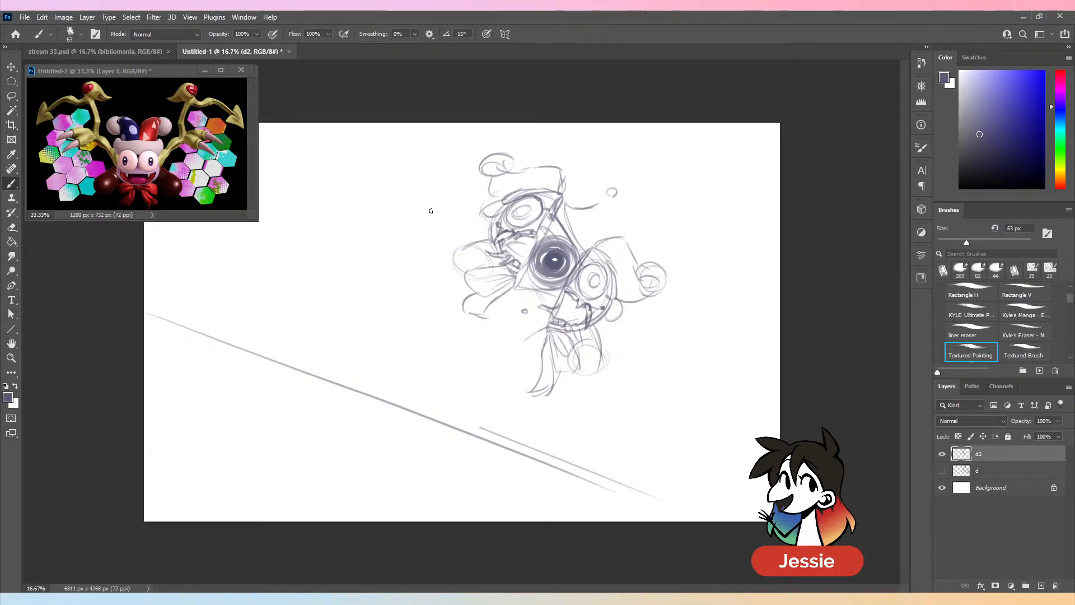
pyautogui.moveTo(496, 205)
pyautogui.mouseDown()
pyautogui.moveTo(444, 186)
pyautogui.moveTo(398, 149)
pyautogui.moveTo(409, 161)
pyautogui.moveTo(388, 209)
pyautogui.mouseUp()
pyautogui.moveTo(381, 211)
pyautogui.mouseDown()
pyautogui.moveTo(425, 171)
pyautogui.moveTo(459, 203)
pyautogui.mouseUp()
pyautogui.moveTo(451, 206); pyautogui.dragTo(485, 215)
pyautogui.moveTo(480, 212); pyautogui.dragTo(504, 210)
# - Draw the right wing arm with its hanging claws, and extend both wings to the canvas edges
pyautogui.moveTo(621, 305)
pyautogui.mouseDown()
pyautogui.moveTo(648, 333)
pyautogui.moveTo(708, 323)
pyautogui.moveTo(693, 327)
pyautogui.mouseUp()
pyautogui.moveTo(691, 322); pyautogui.dragTo(709, 334)
pyautogui.moveTo(694, 321)
pyautogui.mouseDown()
pyautogui.moveTo(713, 318)
pyautogui.moveTo(715, 339)
pyautogui.mouseUp()
pyautogui.moveTo(701, 332)
pyautogui.mouseDown()
pyautogui.moveTo(711, 329)
pyautogui.moveTo(699, 373)
pyautogui.moveTo(693, 353)
pyautogui.moveTo(739, 343)
pyautogui.moveTo(723, 367)
pyautogui.mouseUp()
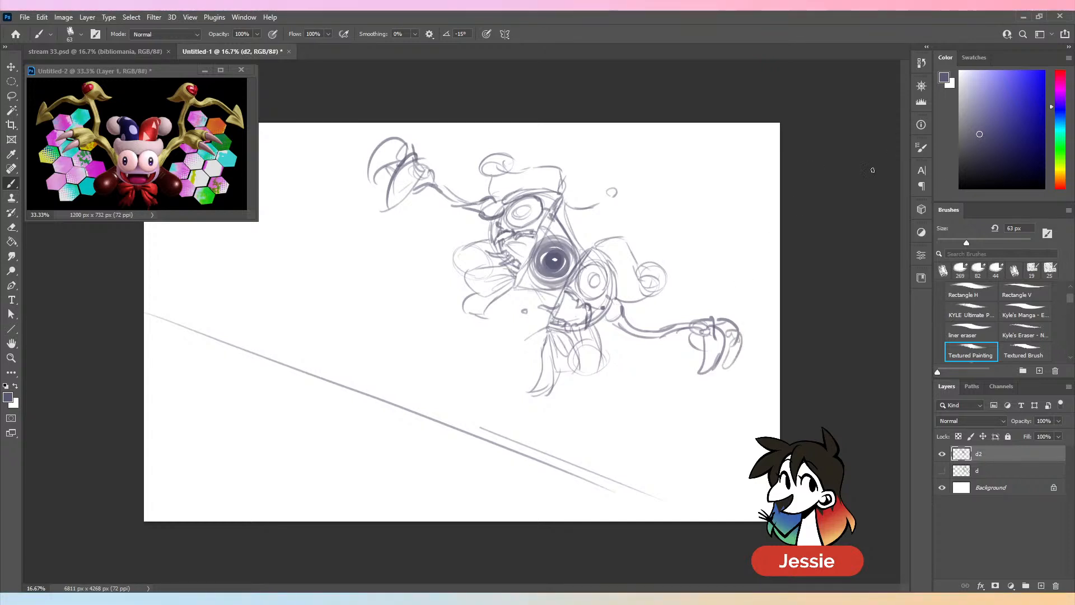
pyautogui.moveTo(728, 320); pyautogui.dragTo(783, 230)
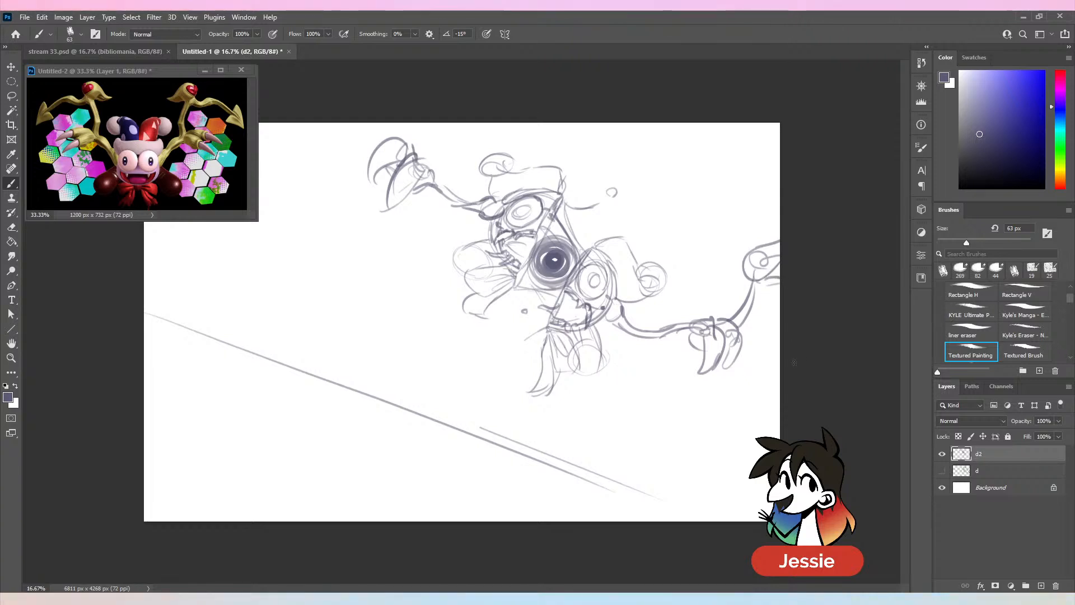
pyautogui.moveTo(415, 151)
pyautogui.mouseDown()
pyautogui.moveTo(424, 123)
pyautogui.moveTo(408, 121)
pyautogui.mouseUp()
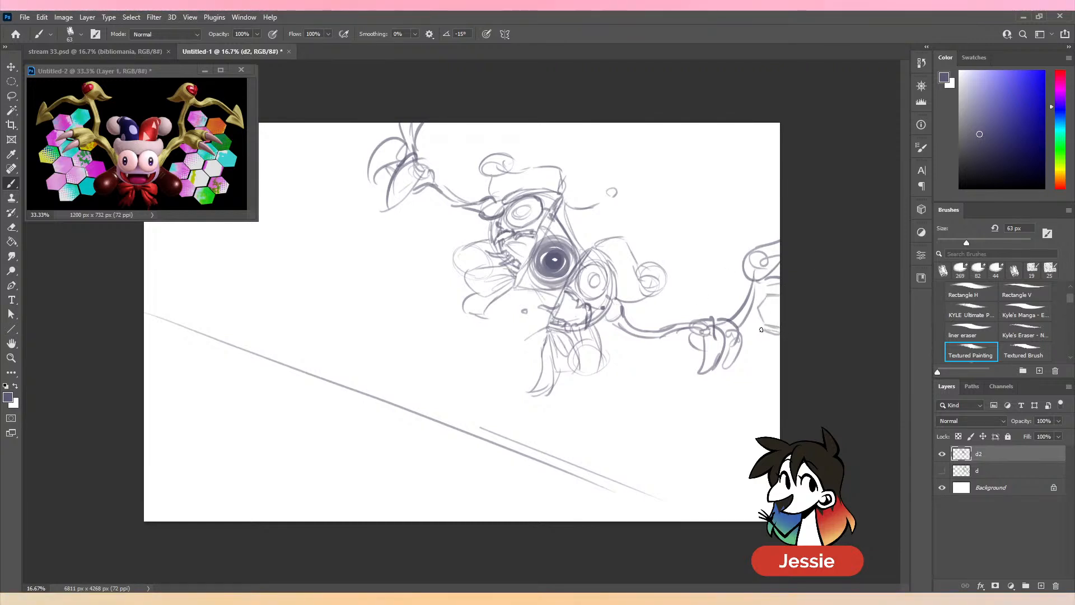
# - Sketch clusters of hexagons beneath the right wing and around the left wing, following the reference
pyautogui.moveTo(760, 330)
pyautogui.mouseDown()
pyautogui.moveTo(771, 365)
pyautogui.moveTo(784, 353)
pyautogui.moveTo(743, 370)
pyautogui.moveTo(753, 395)
pyautogui.moveTo(769, 391)
pyautogui.moveTo(777, 368)
pyautogui.moveTo(775, 389)
pyautogui.moveTo(746, 370)
pyautogui.moveTo(742, 393)
pyautogui.mouseUp()
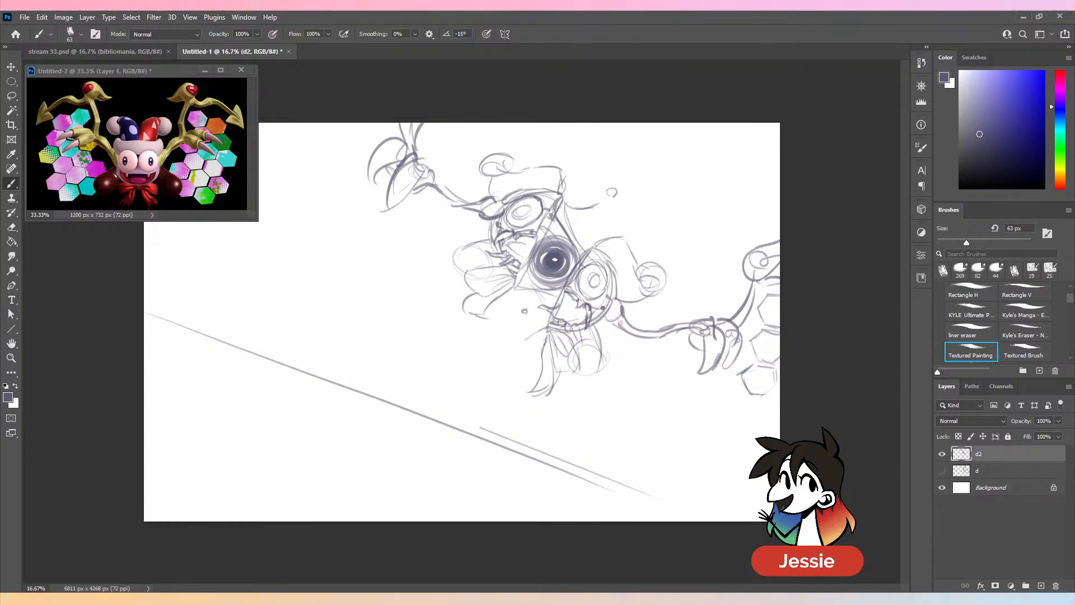
pyautogui.moveTo(732, 374)
pyautogui.mouseDown()
pyautogui.moveTo(741, 397)
pyautogui.moveTo(725, 375)
pyautogui.moveTo(728, 411)
pyautogui.moveTo(741, 406)
pyautogui.mouseUp()
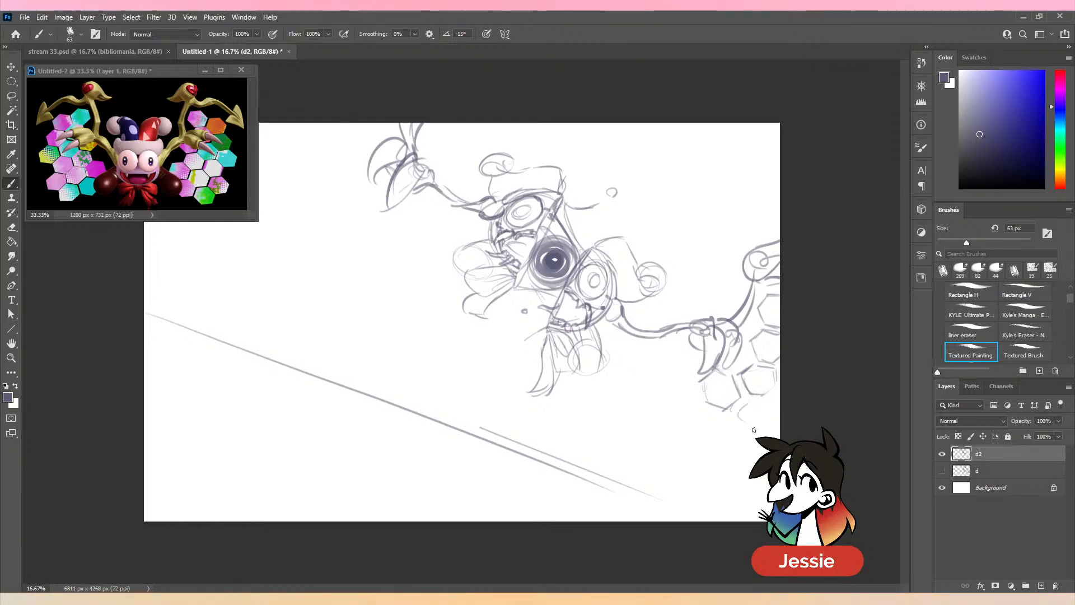
pyautogui.moveTo(682, 348)
pyautogui.mouseDown()
pyautogui.moveTo(658, 352)
pyautogui.moveTo(690, 402)
pyautogui.mouseUp()
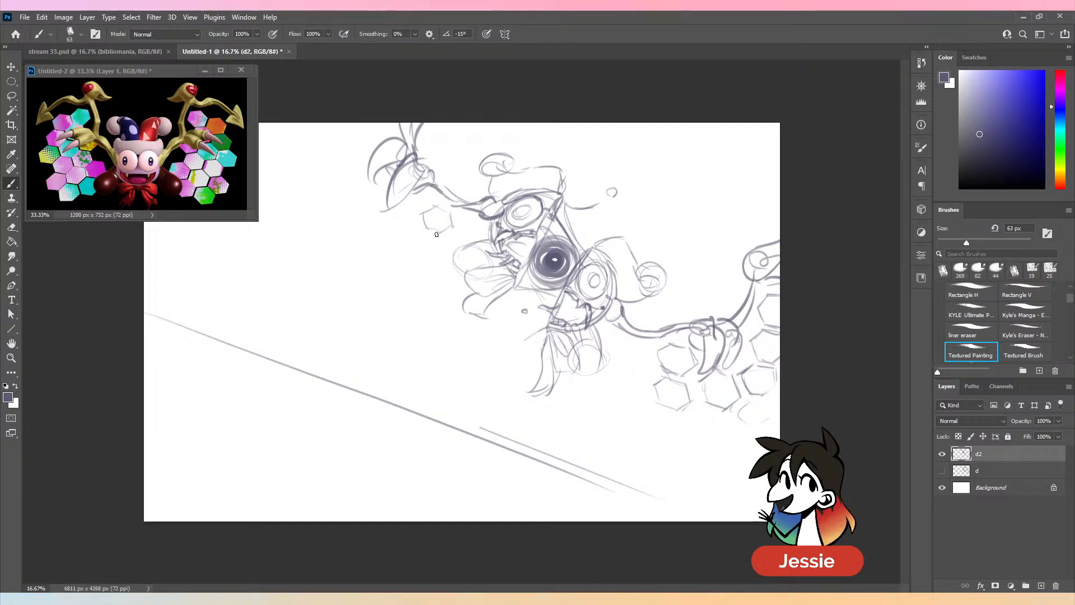
pyautogui.moveTo(437, 234); pyautogui.dragTo(411, 260)
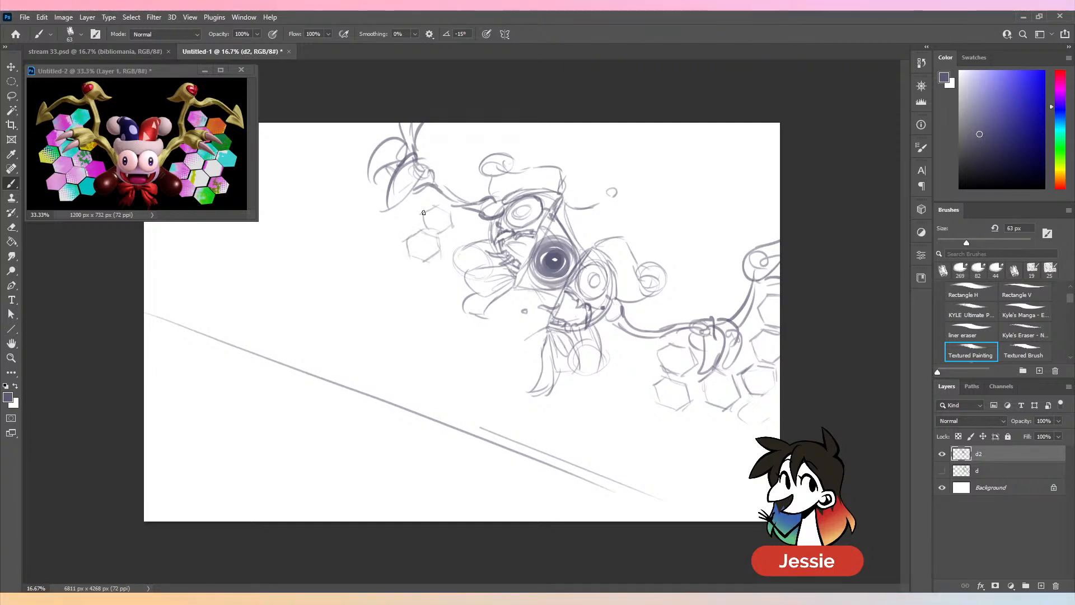
pyautogui.moveTo(418, 211)
pyautogui.mouseDown()
pyautogui.moveTo(404, 202)
pyautogui.moveTo(392, 223)
pyautogui.mouseUp()
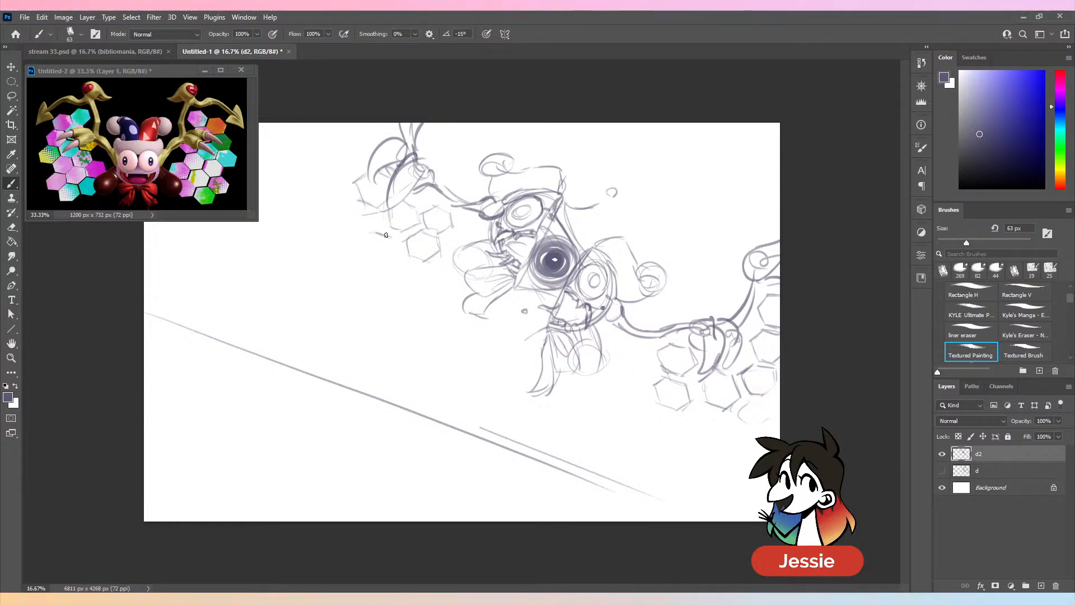
pyautogui.moveTo(386, 234); pyautogui.dragTo(365, 251)
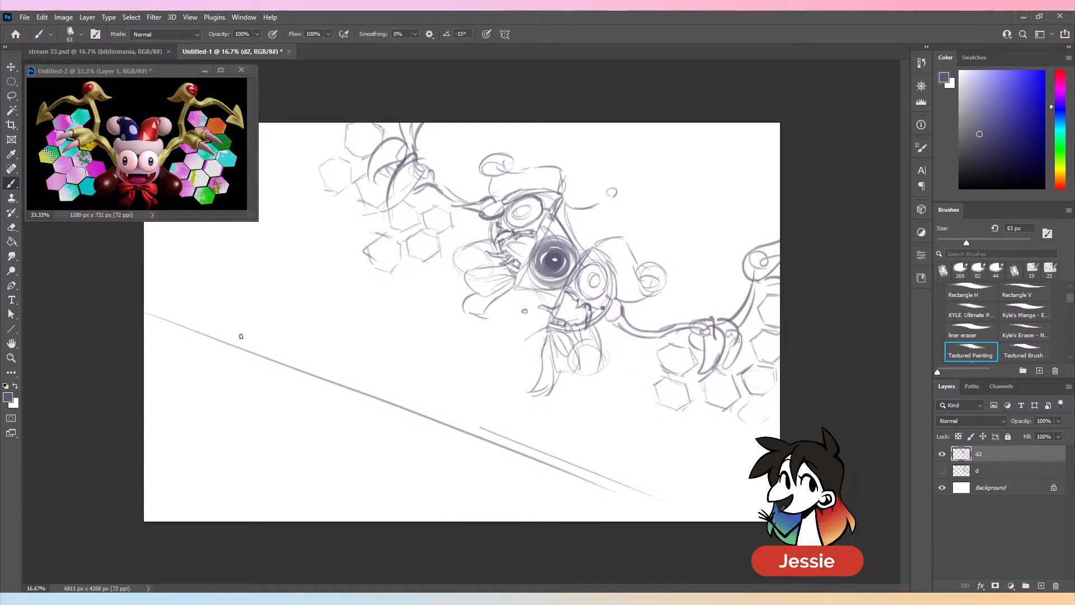
# - Rough in a large rounded foreground form in the canvas's lower left corner with sweeping overlapping curves
pyautogui.moveTo(257, 312)
pyautogui.mouseDown()
pyautogui.moveTo(210, 413)
pyautogui.moveTo(306, 313)
pyautogui.moveTo(231, 429)
pyautogui.mouseUp()
pyautogui.moveTo(269, 291)
pyautogui.mouseDown()
pyautogui.moveTo(352, 388)
pyautogui.moveTo(229, 454)
pyautogui.mouseUp()
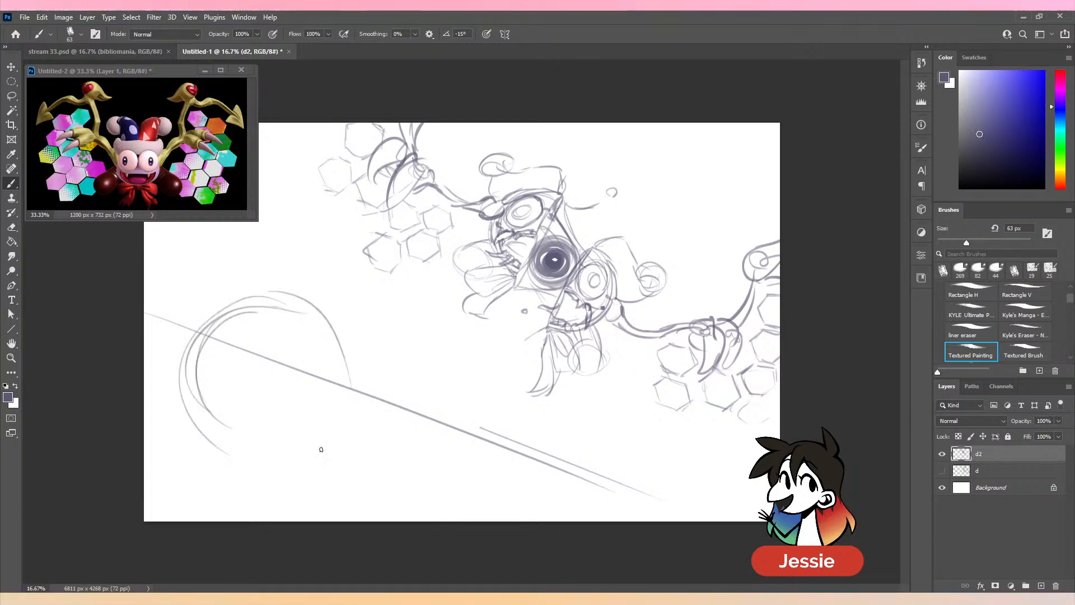
pyautogui.moveTo(156, 432); pyautogui.dragTo(305, 317)
pyautogui.moveTo(144, 371); pyautogui.dragTo(299, 307)
pyautogui.moveTo(151, 400); pyautogui.dragTo(387, 503)
pyautogui.moveTo(370, 359)
pyautogui.mouseDown()
pyautogui.moveTo(325, 520)
pyautogui.moveTo(375, 521)
pyautogui.mouseUp()
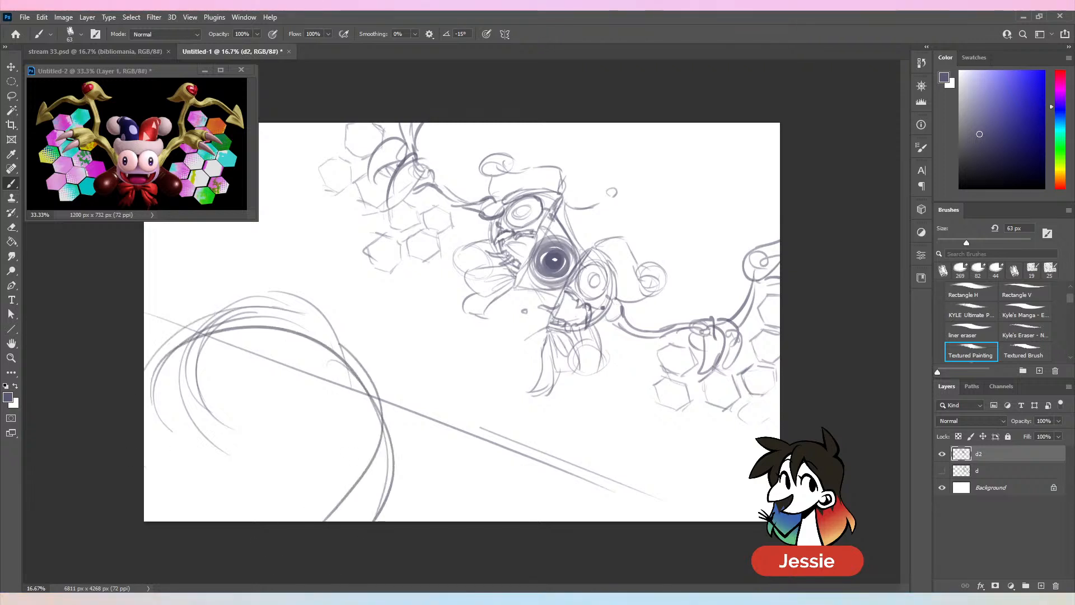
pyautogui.moveTo(264, 319); pyautogui.dragTo(387, 423)
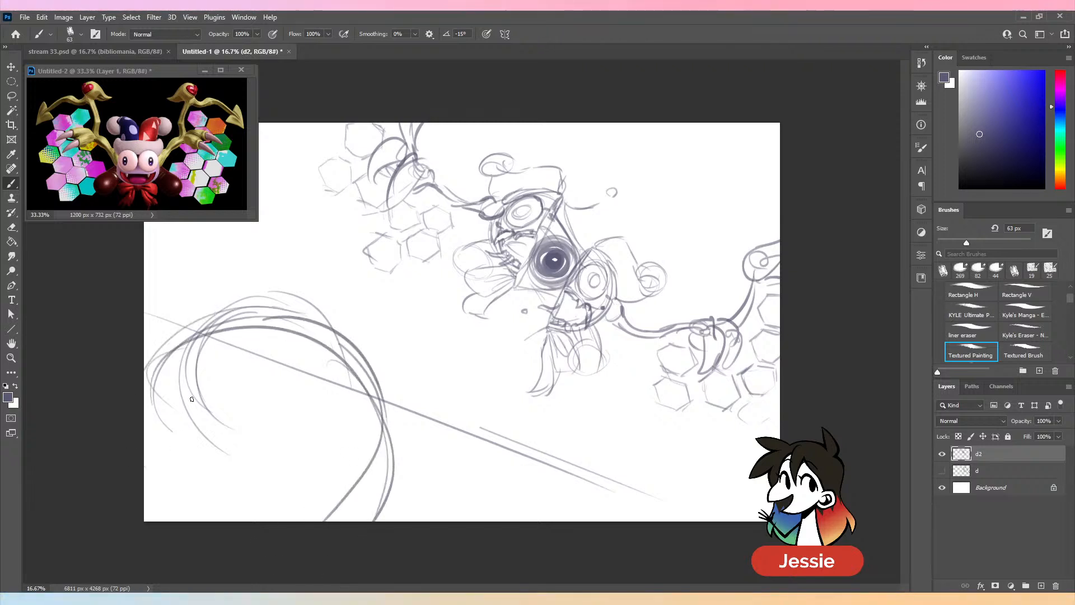
# - Extend the foreground form's upper contour into a tip on its right and draw curved bands across its front
pyautogui.moveTo(148, 381)
pyautogui.mouseDown()
pyautogui.moveTo(308, 288)
pyautogui.moveTo(384, 336)
pyautogui.moveTo(433, 316)
pyautogui.moveTo(447, 331)
pyautogui.mouseUp()
pyautogui.moveTo(424, 333); pyautogui.dragTo(418, 382)
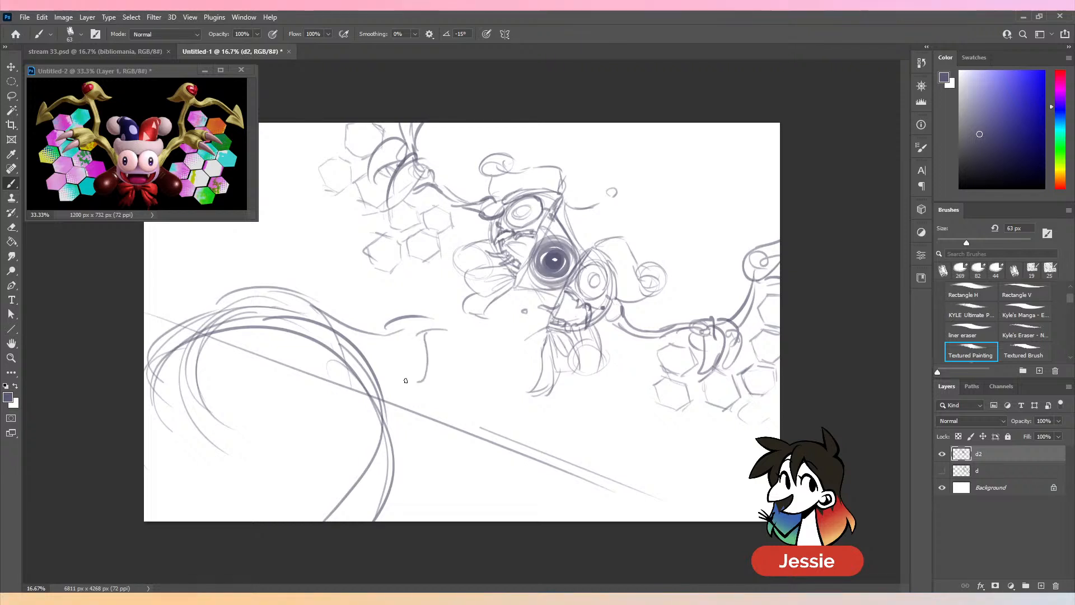
pyautogui.moveTo(240, 356); pyautogui.dragTo(392, 414)
pyautogui.moveTo(162, 352); pyautogui.dragTo(345, 412)
pyautogui.moveTo(144, 384); pyautogui.dragTo(341, 469)
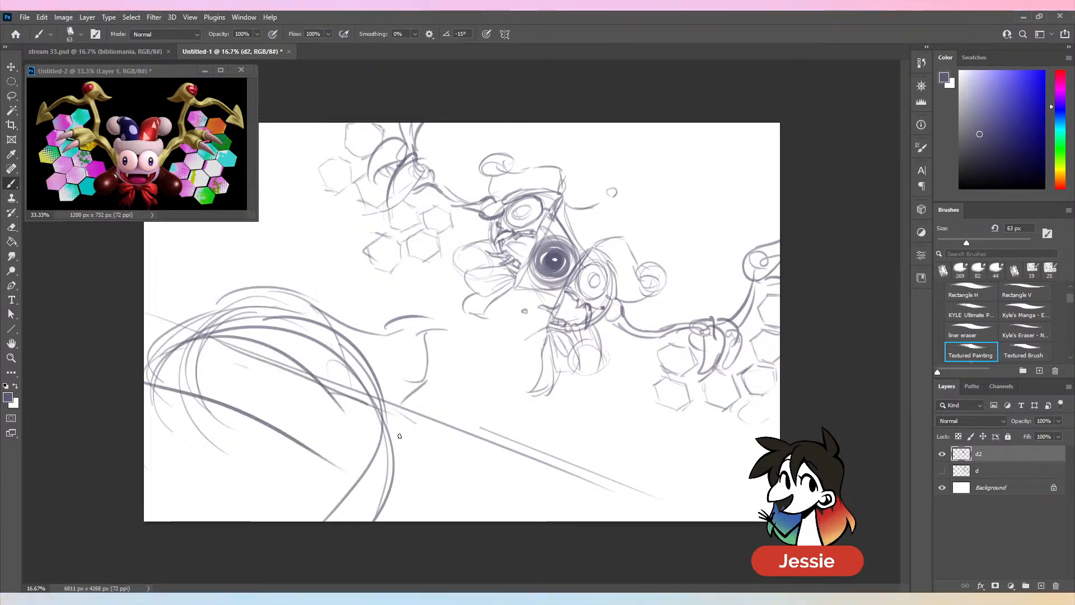
# - Add flaring strokes at the foreground form's lower right and shape its curled tip with a heavier outline
pyautogui.moveTo(367, 405); pyautogui.dragTo(418, 492)
pyautogui.moveTo(411, 446)
pyautogui.mouseDown()
pyautogui.moveTo(414, 504)
pyautogui.moveTo(432, 521)
pyautogui.mouseUp()
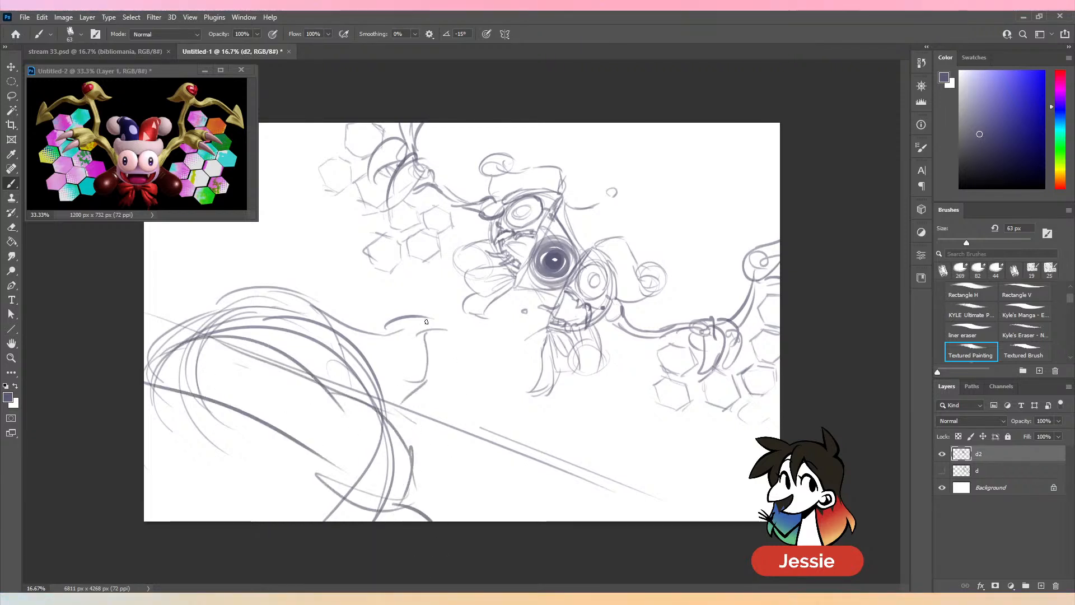
pyautogui.moveTo(426, 322)
pyautogui.mouseDown()
pyautogui.moveTo(453, 336)
pyautogui.moveTo(383, 417)
pyautogui.mouseUp()
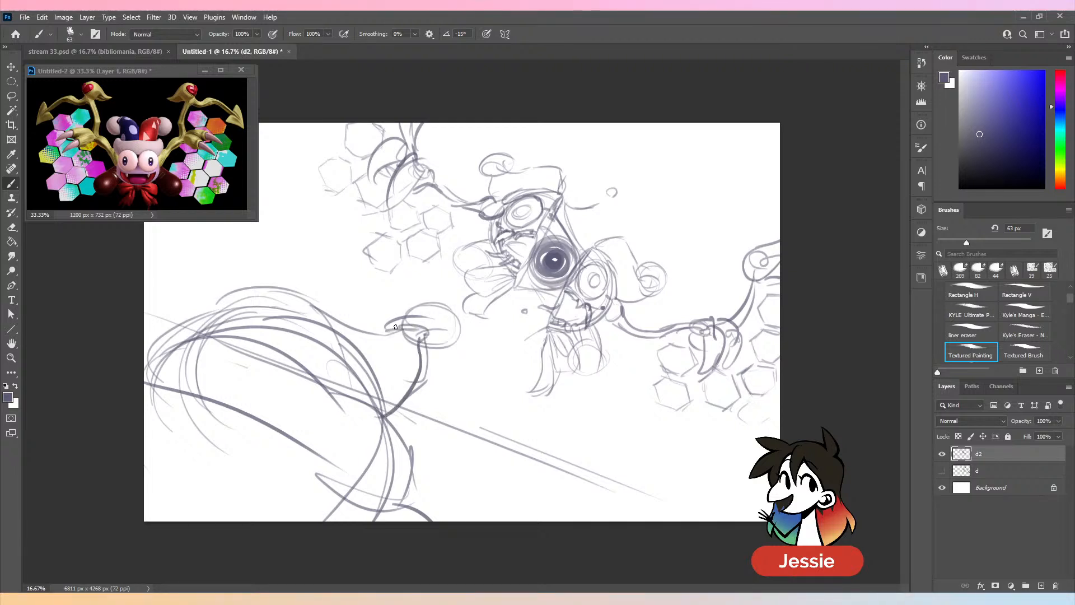
pyautogui.moveTo(403, 334)
pyautogui.mouseDown()
pyautogui.moveTo(454, 329)
pyautogui.moveTo(394, 329)
pyautogui.moveTo(422, 350)
pyautogui.moveTo(424, 335)
pyautogui.moveTo(424, 350)
pyautogui.moveTo(425, 306)
pyautogui.moveTo(420, 380)
pyautogui.mouseUp()
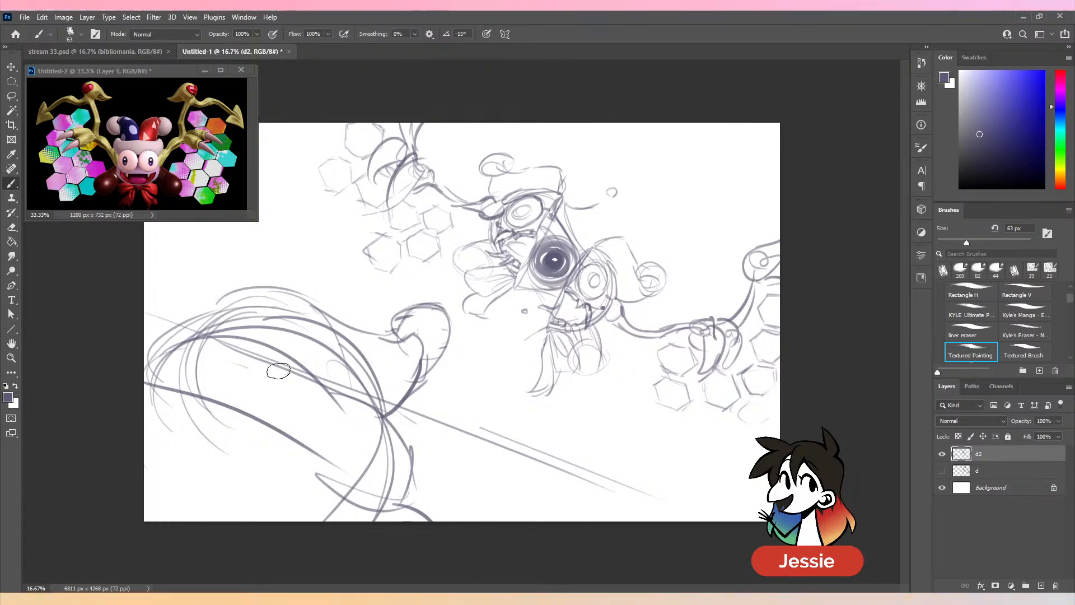
# - Erase the overlapping construction lines inside the foreground form and strengthen its contours and lower right edge
pyautogui.moveTo(279, 371)
pyautogui.mouseDown()
pyautogui.moveTo(308, 367)
pyautogui.moveTo(355, 395)
pyautogui.moveTo(320, 326)
pyautogui.moveTo(217, 316)
pyautogui.moveTo(188, 330)
pyautogui.moveTo(250, 295)
pyautogui.moveTo(325, 308)
pyautogui.mouseUp()
pyautogui.moveTo(189, 321); pyautogui.dragTo(247, 298)
pyautogui.moveTo(145, 363); pyautogui.dragTo(215, 324)
pyautogui.moveTo(154, 350)
pyautogui.mouseDown()
pyautogui.moveTo(211, 327)
pyautogui.moveTo(305, 331)
pyautogui.mouseUp()
pyautogui.moveTo(366, 385)
pyautogui.mouseDown()
pyautogui.moveTo(408, 445)
pyautogui.moveTo(382, 521)
pyautogui.mouseUp()
pyautogui.moveTo(316, 454); pyautogui.dragTo(375, 521)
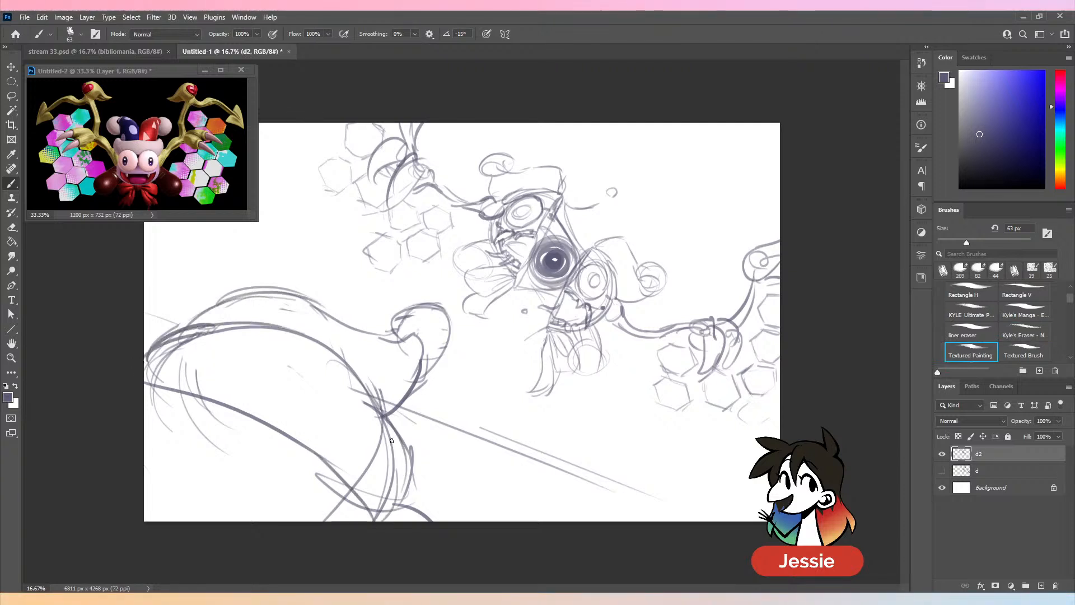
pyautogui.moveTo(393, 437); pyautogui.dragTo(393, 513)
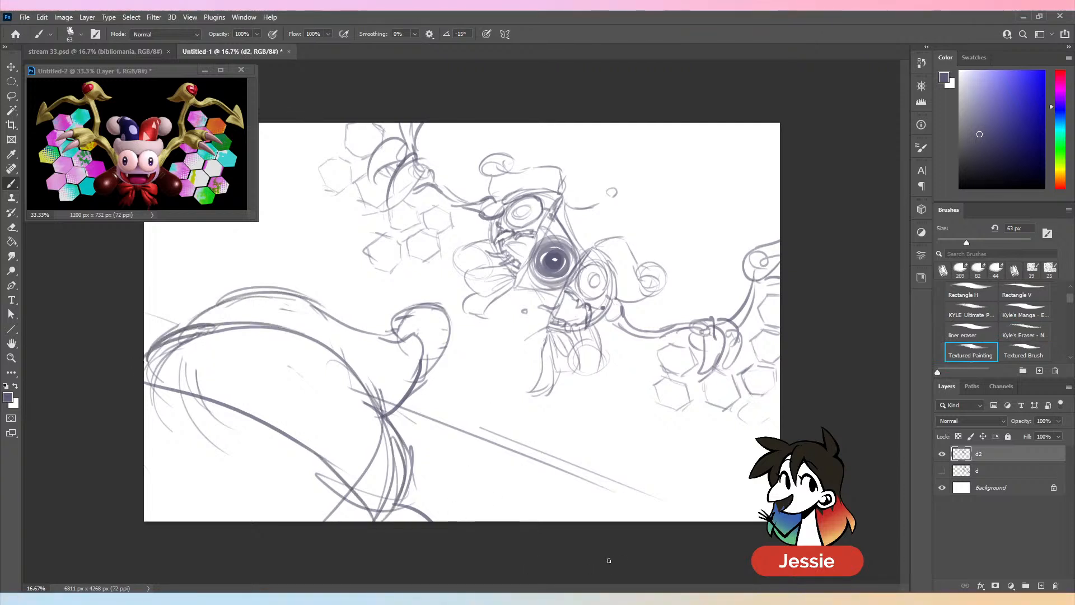
pyautogui.moveTo(397, 413); pyautogui.dragTo(416, 392)
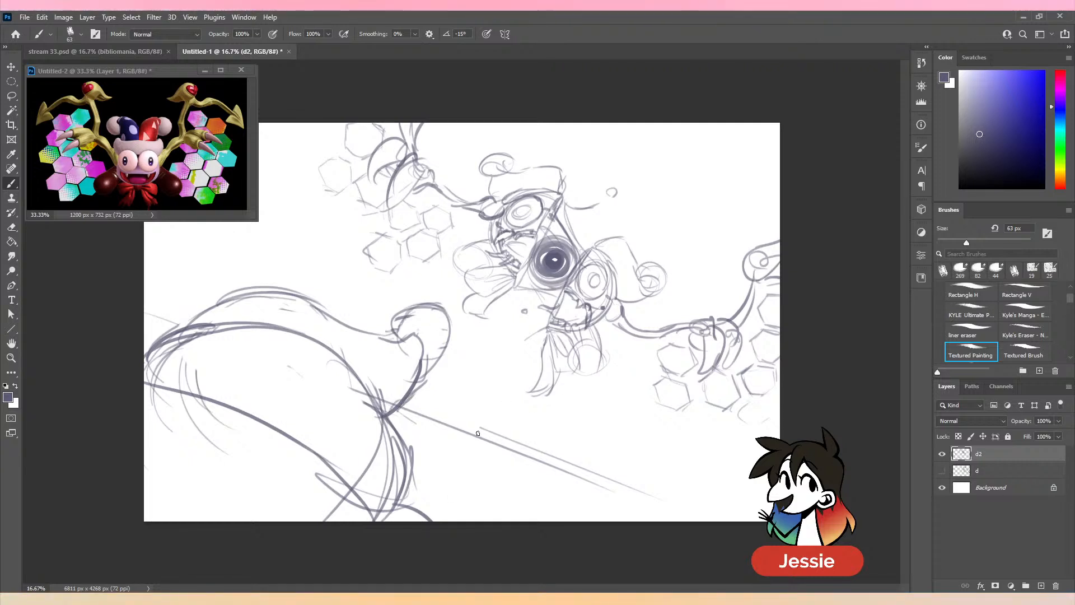
# - Draw speed lines radiating from the split character across the canvas's lower area and upper right corner
pyautogui.moveTo(588, 391); pyautogui.dragTo(586, 520)
pyautogui.moveTo(594, 400); pyautogui.dragTo(615, 521)
pyautogui.moveTo(667, 423); pyautogui.dragTo(687, 509)
pyautogui.moveTo(700, 461); pyautogui.dragTo(722, 510)
pyautogui.moveTo(483, 448); pyautogui.dragTo(461, 521)
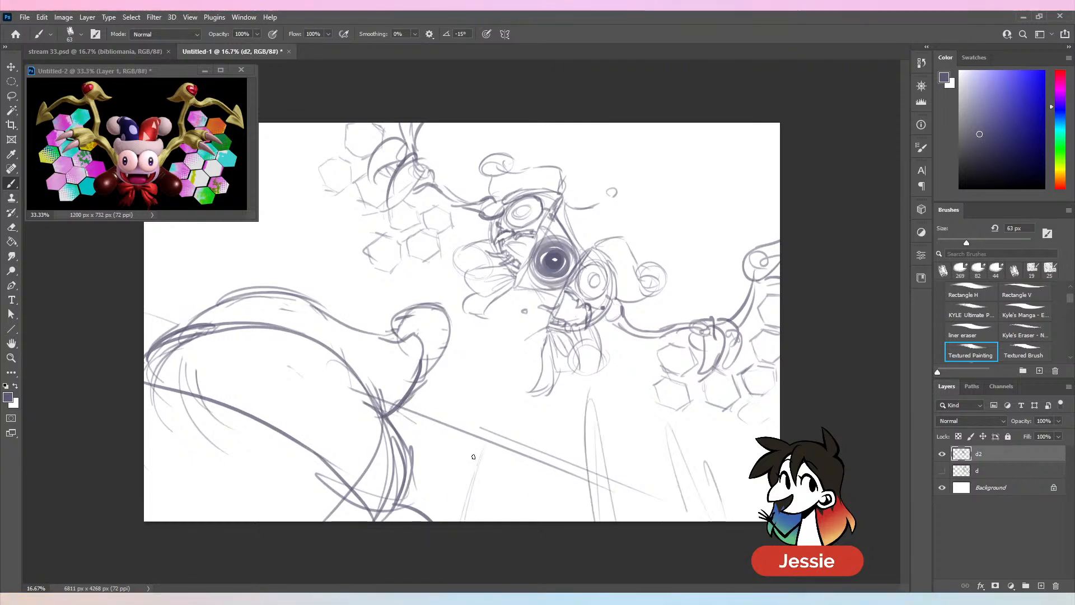
pyautogui.moveTo(499, 389); pyautogui.dragTo(342, 521)
pyautogui.moveTo(465, 429); pyautogui.dragTo(406, 506)
pyautogui.moveTo(779, 127); pyautogui.dragTo(649, 179)
pyautogui.moveTo(779, 164)
pyautogui.mouseDown()
pyautogui.moveTo(725, 176)
pyautogui.moveTo(738, 207)
pyautogui.mouseUp()
# - Add radiating speed lines along the canvas's left side and upper left corner, pointing toward the split character
pyautogui.hotkey('ctrl', '-')
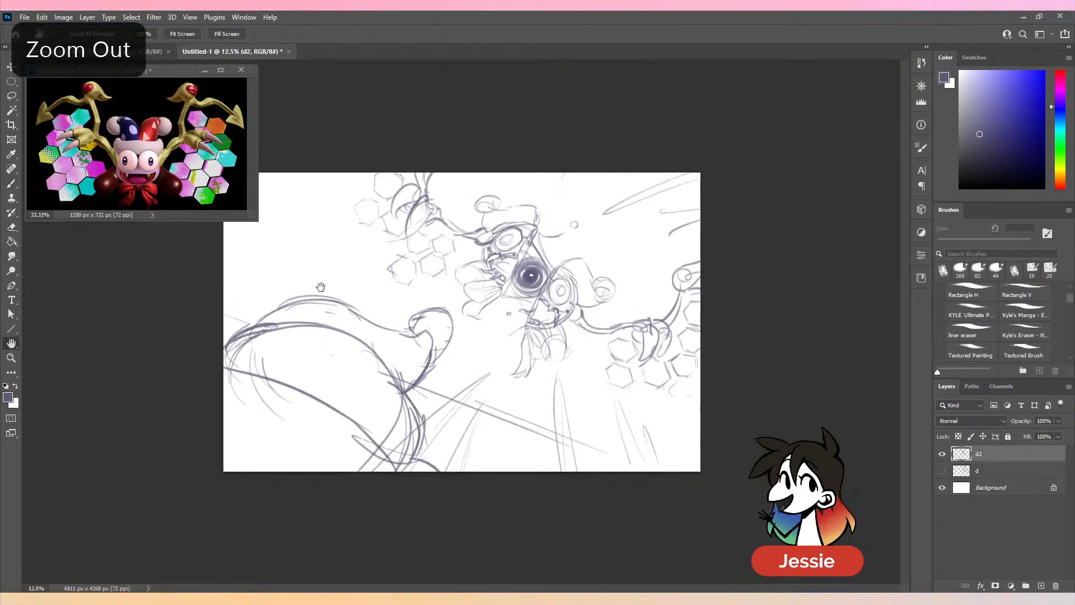
pyautogui.click(11, 184)
pyautogui.moveTo(224, 304); pyautogui.dragTo(364, 270)
pyautogui.moveTo(225, 321); pyautogui.dragTo(357, 287)
pyautogui.moveTo(224, 255); pyautogui.dragTo(299, 248)
pyautogui.moveTo(350, 222); pyautogui.dragTo(293, 151)
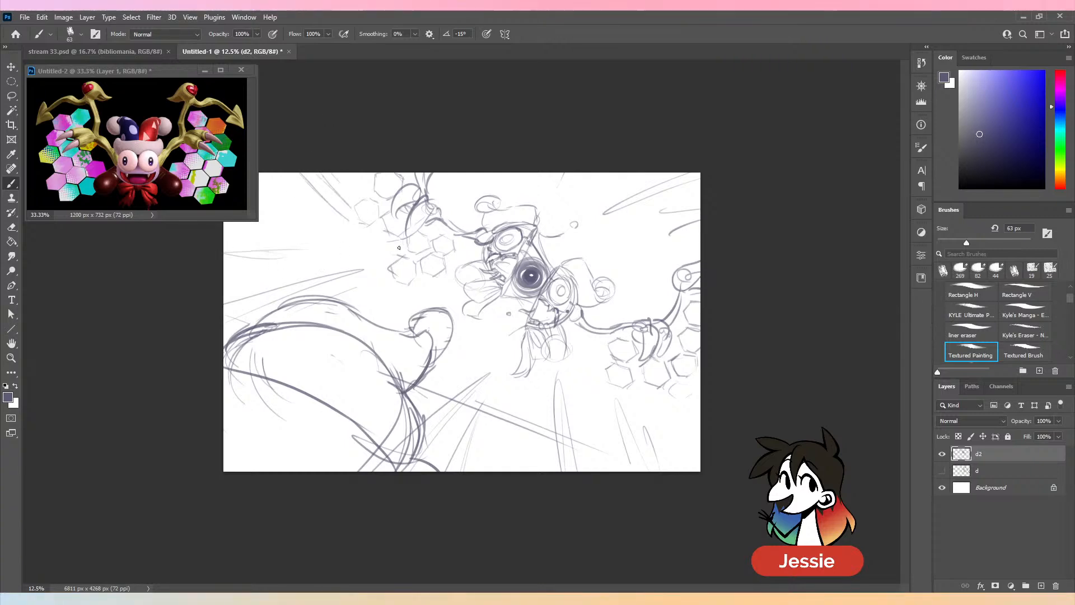
pyautogui.hotkey('ctrl', '+')
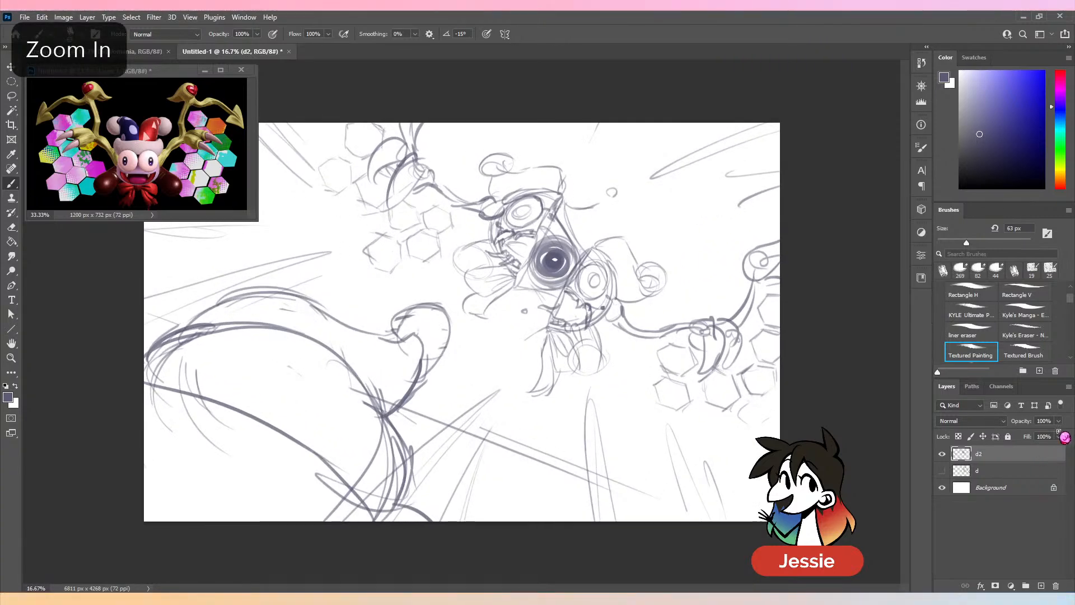
# - Lower layer d2's opacity to 34% and add a new layer named d3 above it
pyautogui.click(1059, 421)
pyautogui.moveTo(1061, 434); pyautogui.dragTo(1025, 435)
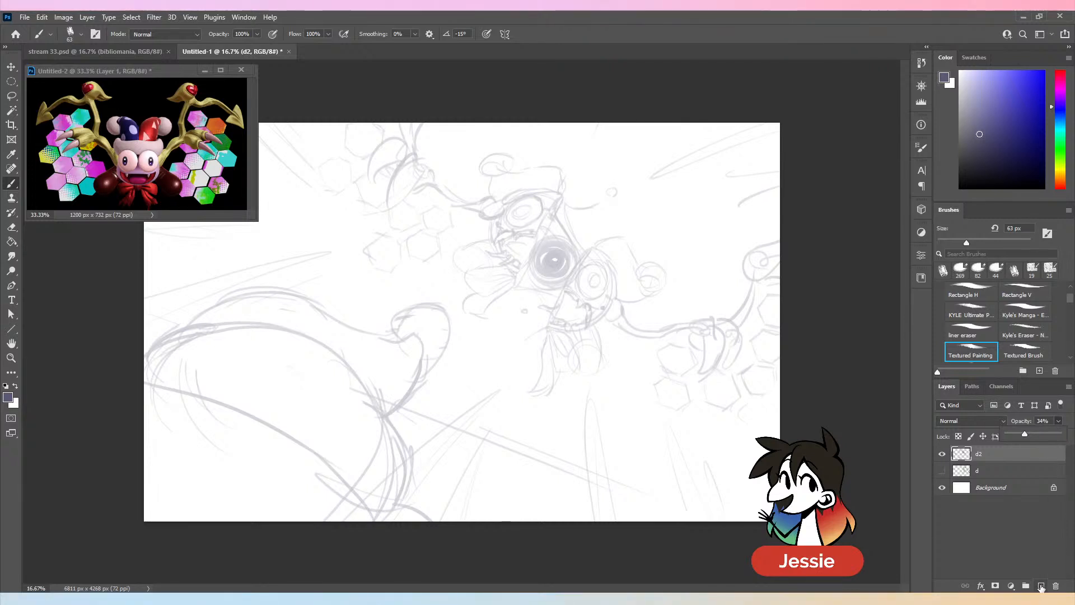
pyautogui.click(1041, 586)
pyautogui.doubleClick(986, 453)
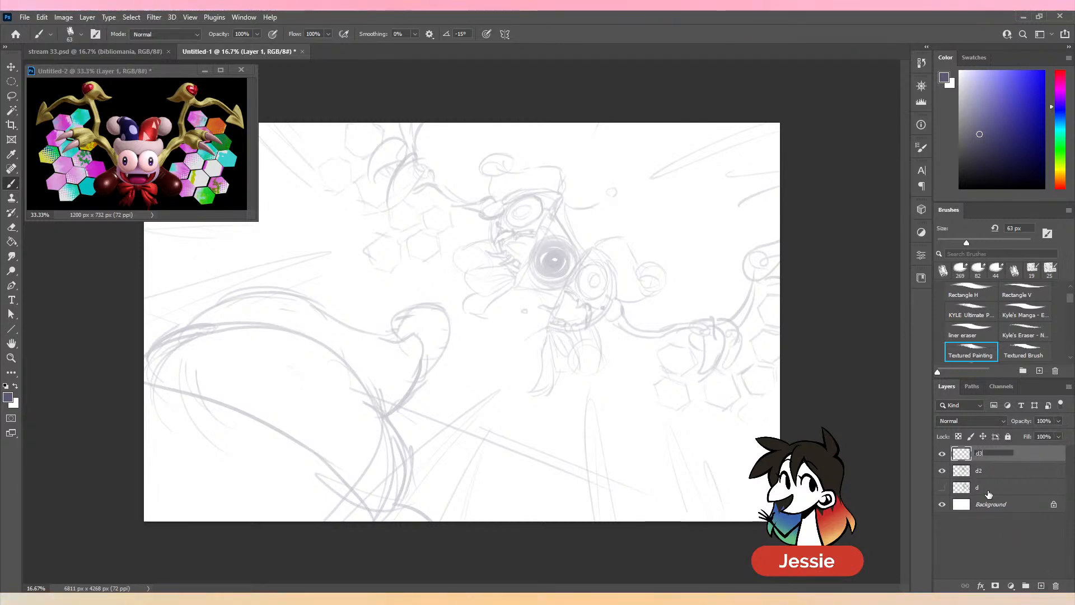
pyautogui.write('d3')
pyautogui.press('Return')
# - Set the brush to 35 px and trace the eye and outer head contour of the character's upper-left half
pyautogui.hotkey('ctrl', '+')
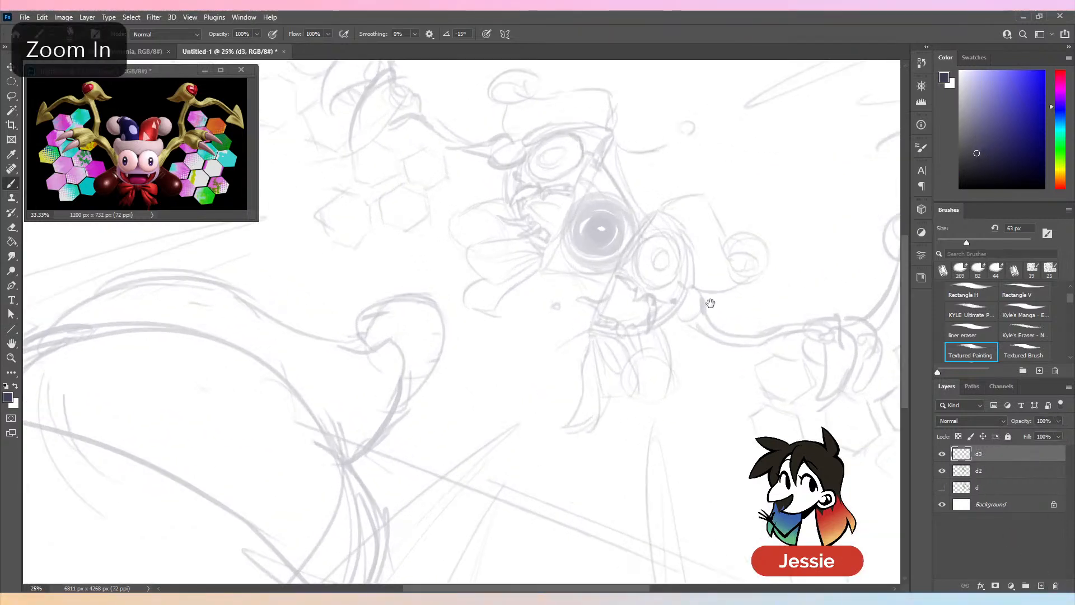
pyautogui.moveTo(710, 303)
pyautogui.mouseDown()
pyautogui.moveTo(628, 328)
pyautogui.moveTo(642, 331)
pyautogui.mouseUp()
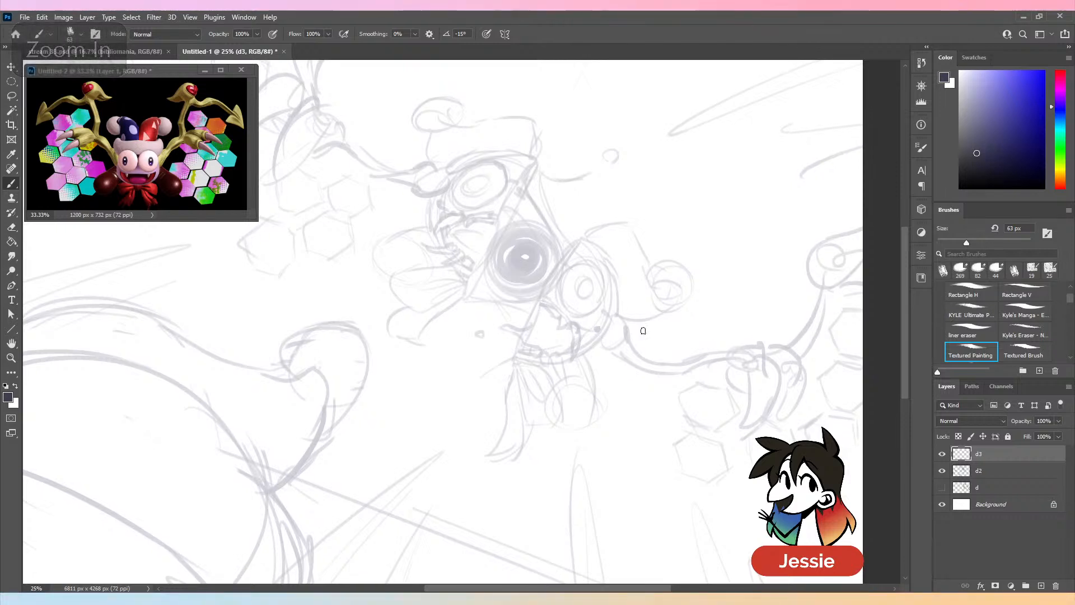
pyautogui.press('[')
pyautogui.press('[')
pyautogui.press('[')
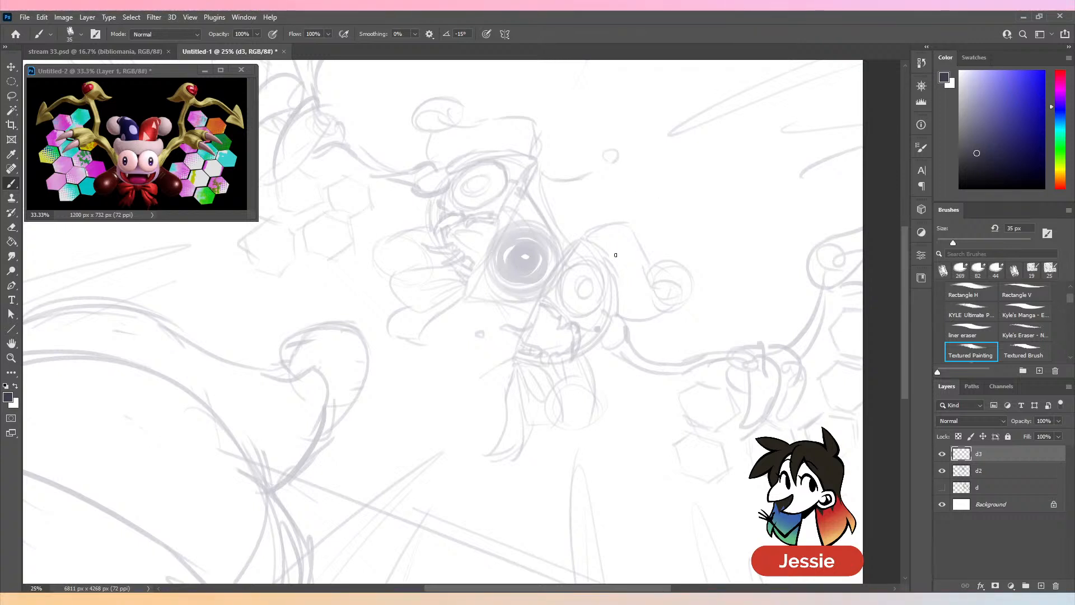
pyautogui.moveTo(501, 163)
pyautogui.mouseDown()
pyautogui.moveTo(455, 179)
pyautogui.moveTo(471, 170)
pyautogui.moveTo(453, 196)
pyautogui.moveTo(470, 208)
pyautogui.moveTo(497, 198)
pyautogui.moveTo(467, 186)
pyautogui.moveTo(489, 183)
pyautogui.mouseUp()
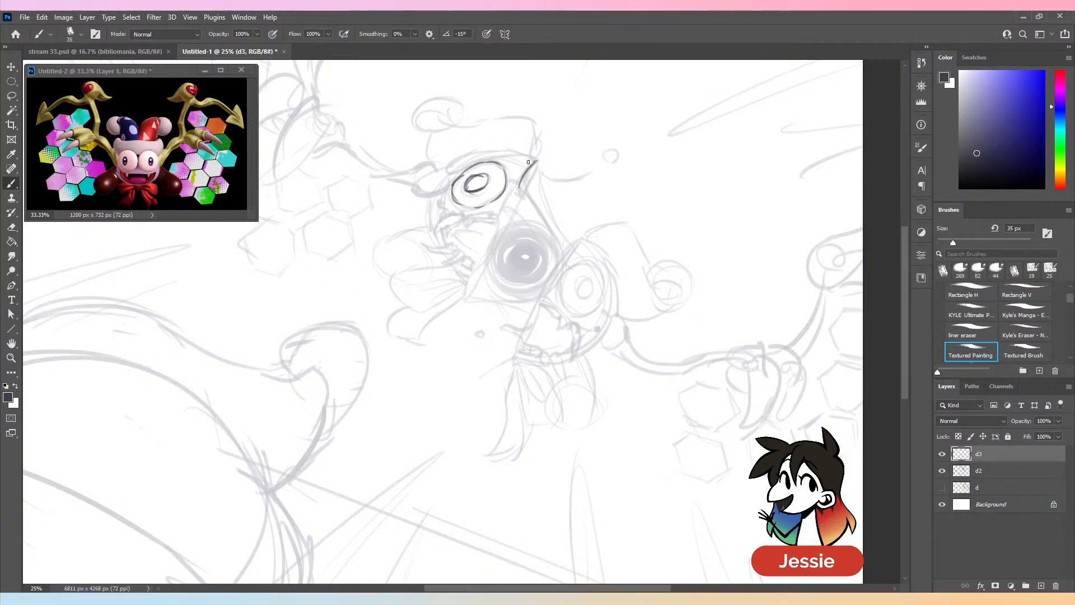
pyautogui.moveTo(535, 159); pyautogui.dragTo(469, 161)
pyautogui.hotkey('ctrl', 'z')
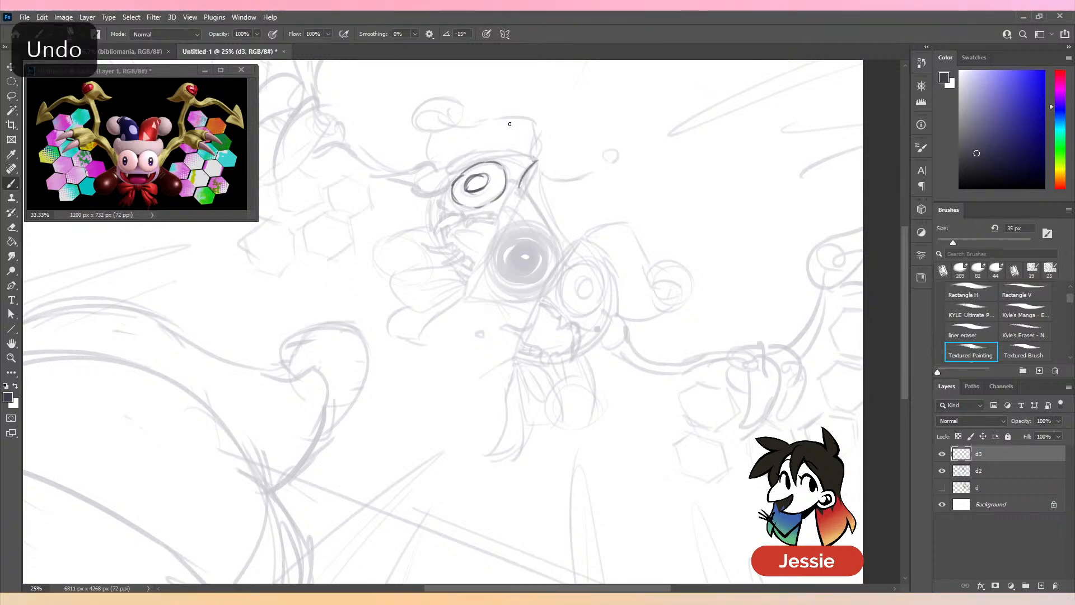
pyautogui.moveTo(536, 159)
pyautogui.mouseDown()
pyautogui.moveTo(461, 156)
pyautogui.moveTo(442, 168)
pyautogui.moveTo(430, 230)
pyautogui.mouseUp()
# - Draw the upper-left half's upper mouth line with a long fang and a row of teeth
pyautogui.moveTo(463, 217)
pyautogui.mouseDown()
pyautogui.moveTo(446, 217)
pyautogui.moveTo(425, 240)
pyautogui.mouseUp()
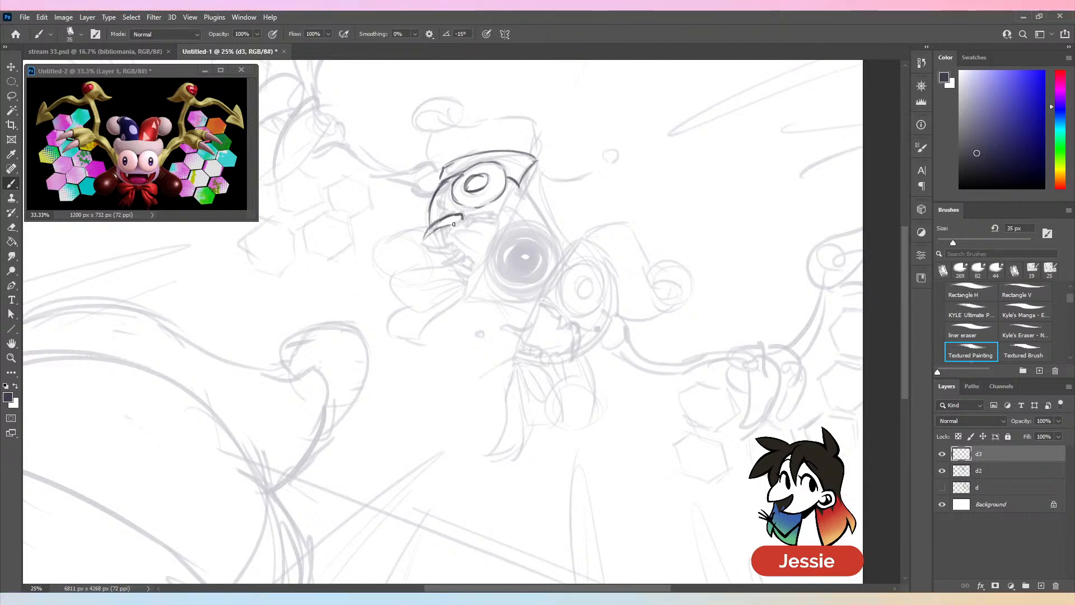
pyautogui.hotkey('ctrl', 'z')
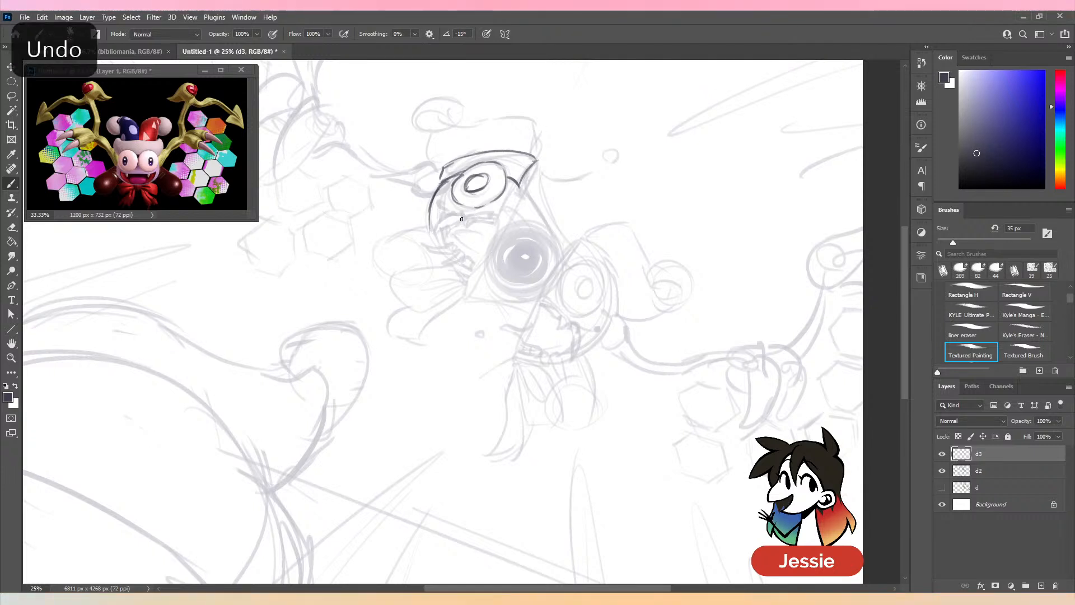
pyautogui.moveTo(462, 215)
pyautogui.mouseDown()
pyautogui.moveTo(428, 240)
pyautogui.moveTo(465, 216)
pyautogui.moveTo(473, 217)
pyautogui.moveTo(460, 231)
pyautogui.moveTo(473, 215)
pyautogui.moveTo(528, 208)
pyautogui.moveTo(482, 212)
pyautogui.mouseUp()
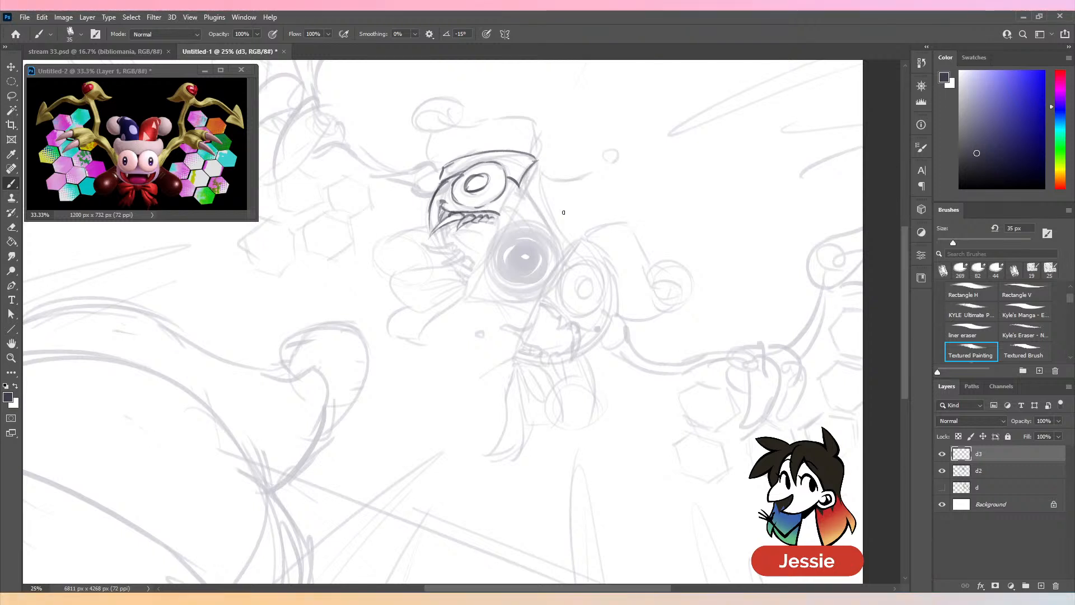
pyautogui.hotkey('ctrl', 'z')
pyautogui.moveTo(499, 213)
pyautogui.mouseDown()
pyautogui.moveTo(427, 248)
pyautogui.moveTo(450, 252)
pyautogui.mouseUp()
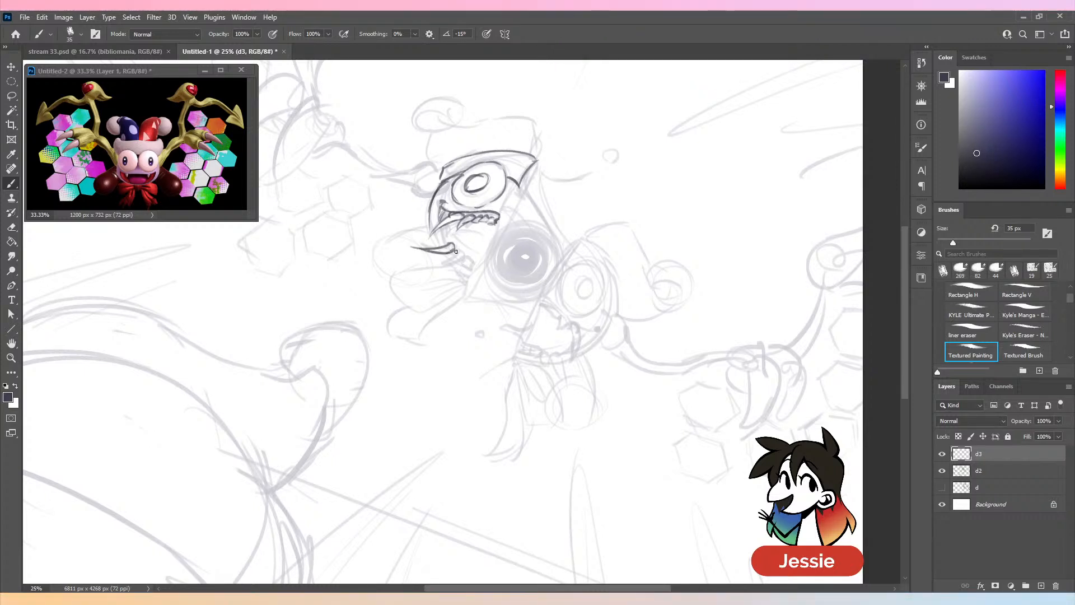
# - Undo the first lower fang and redraw it with a row of smaller lower teeth and the mouth's edge
pyautogui.hotkey('ctrl', 'z')
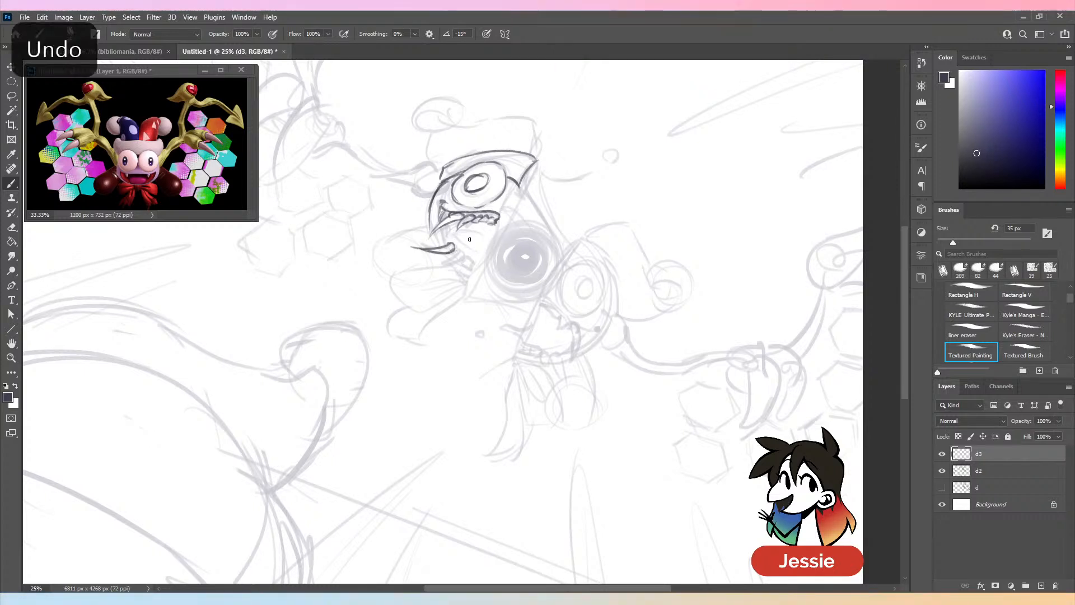
pyautogui.hotkey('ctrl', 'z')
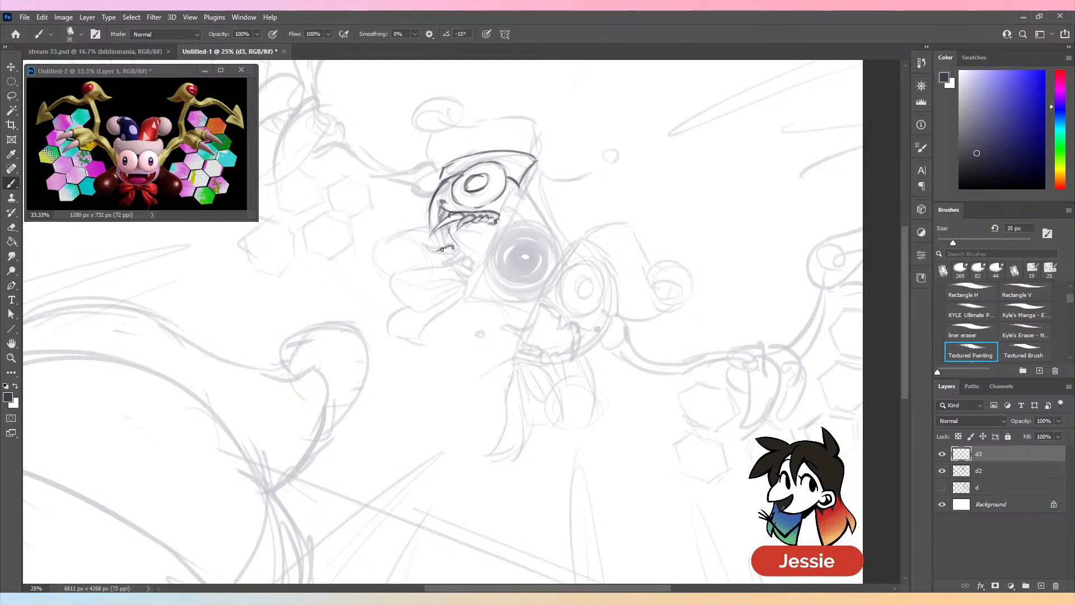
pyautogui.moveTo(447, 247); pyautogui.dragTo(421, 255)
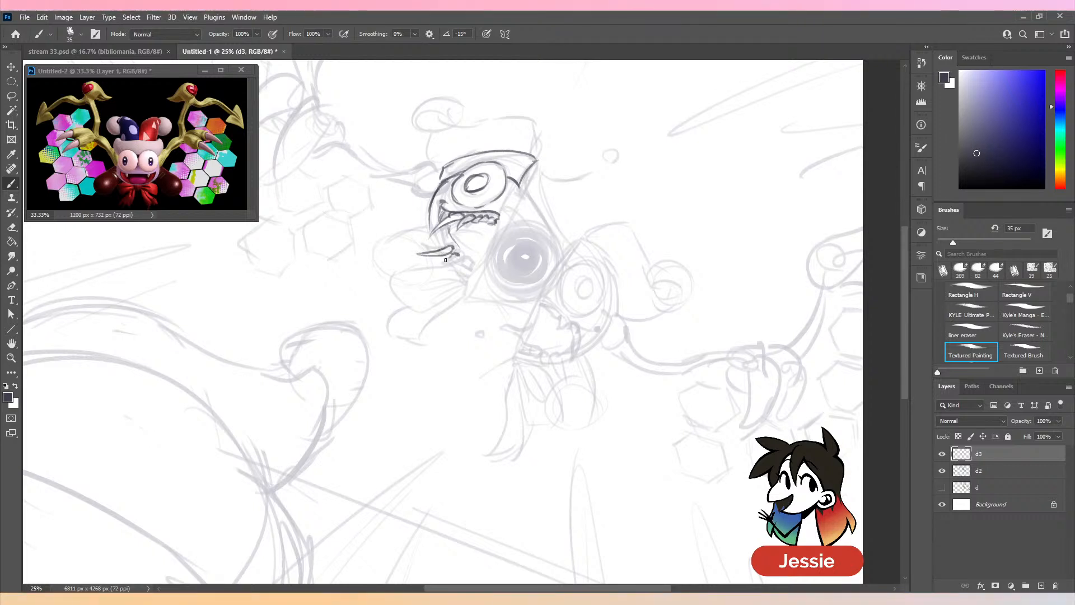
pyautogui.moveTo(460, 259); pyautogui.dragTo(464, 264)
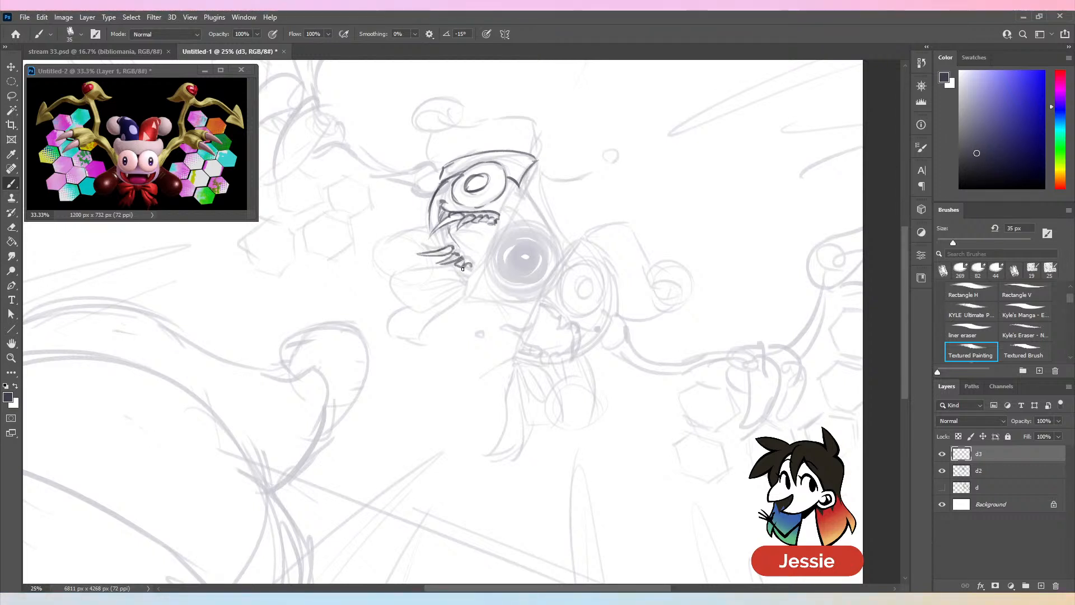
pyautogui.hotkey('ctrl', 'z')
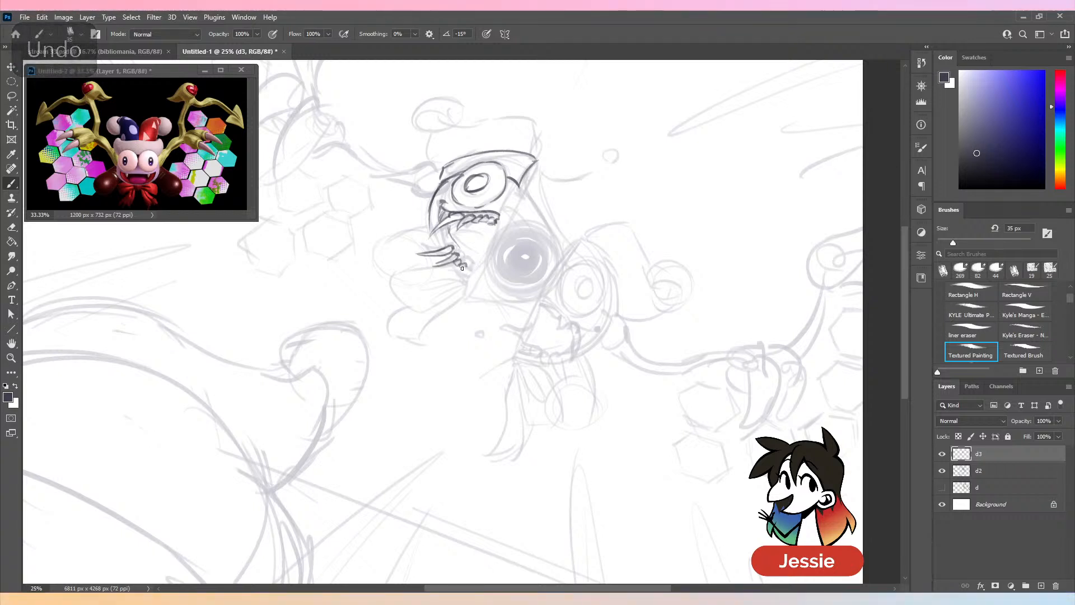
pyautogui.moveTo(460, 260); pyautogui.dragTo(474, 266)
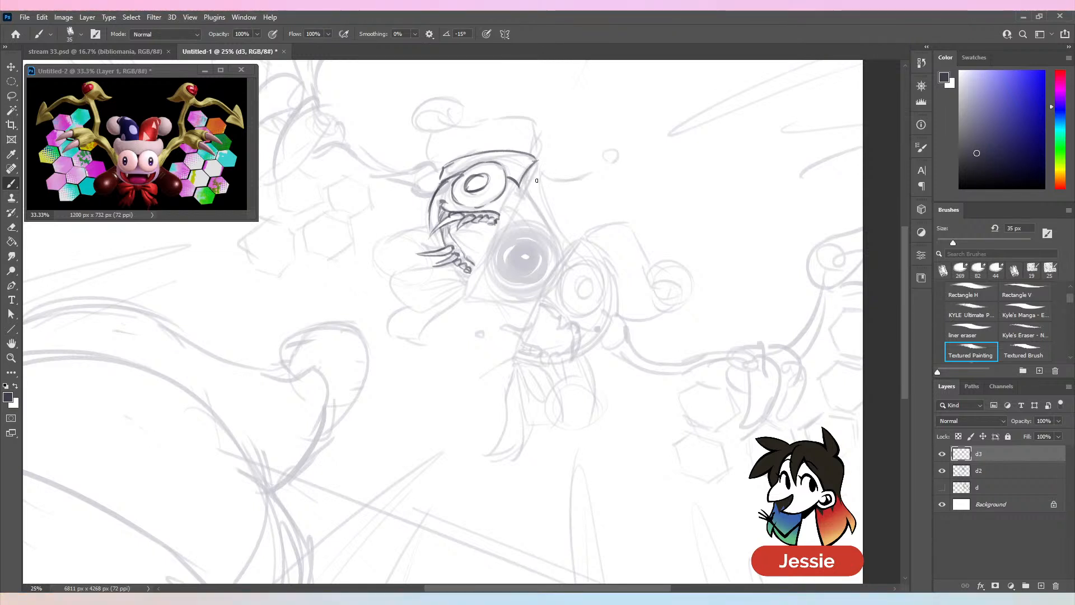
# - Draw the folded bow beneath the upper-left half's mouth, then toggle layer d2's visibility to check the lines
pyautogui.hotkey('ctrl', '-')
pyautogui.hotkey('ctrl', '+')
pyautogui.hotkey('ctrl', '+')
pyautogui.hotkey('ctrl', '+')
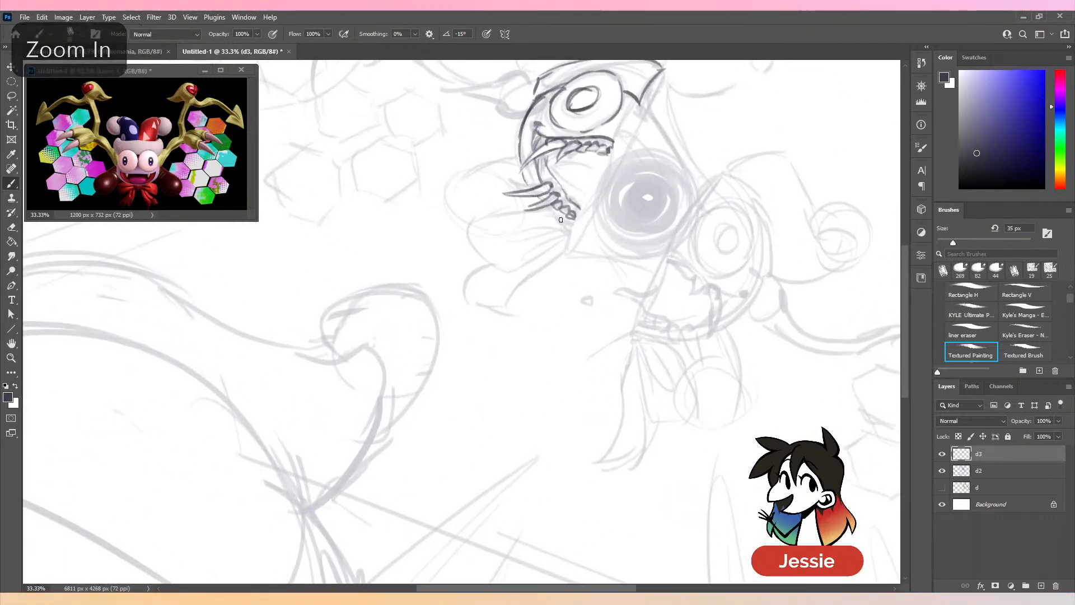
pyautogui.moveTo(640, 247); pyautogui.dragTo(540, 286)
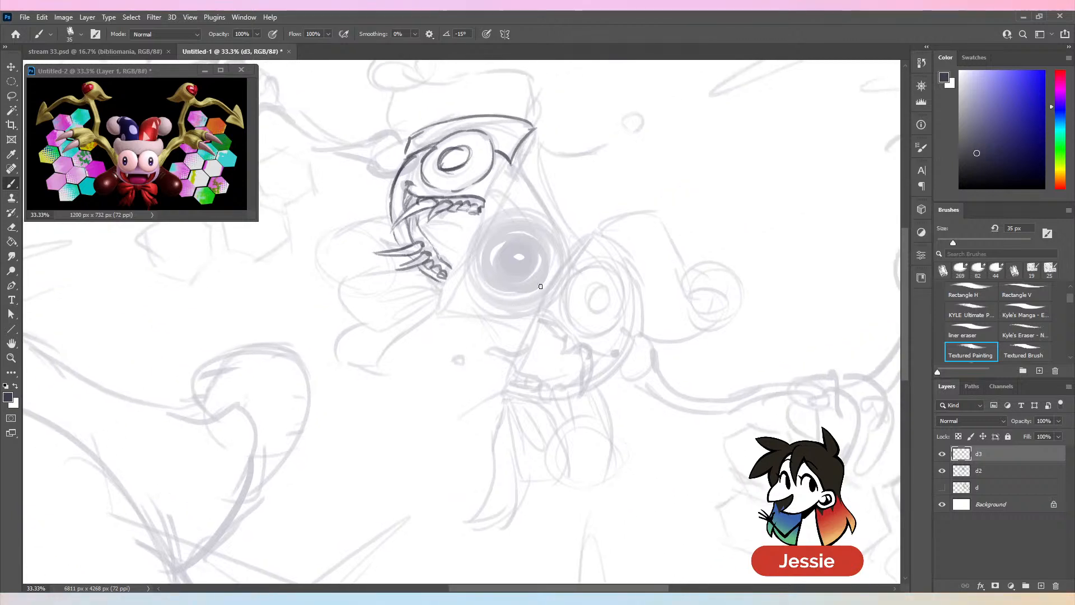
pyautogui.hotkey('ctrl', 'z')
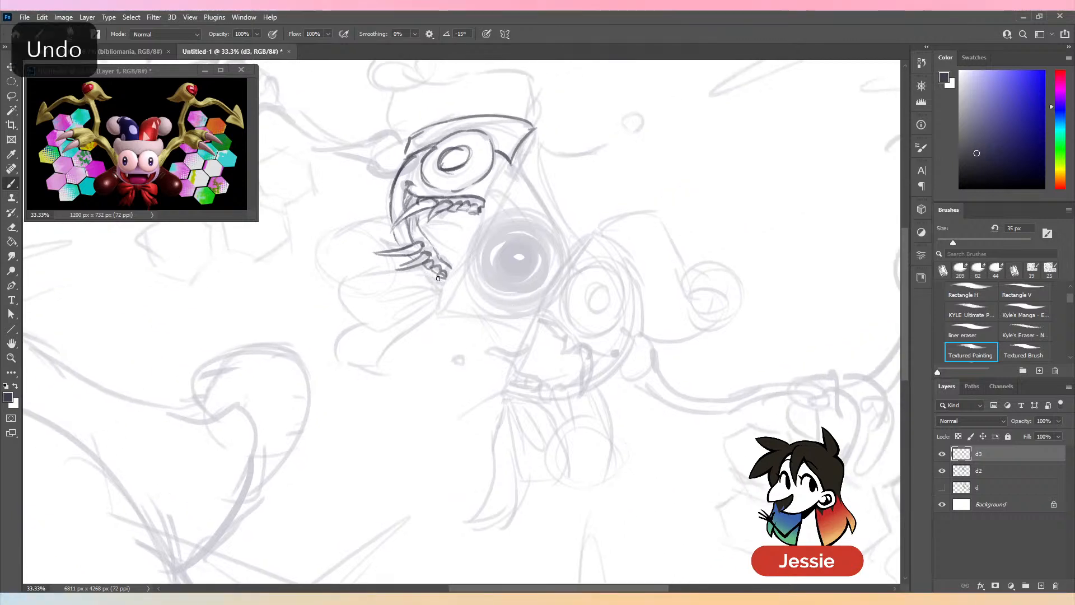
pyautogui.moveTo(442, 280)
pyautogui.mouseDown()
pyautogui.moveTo(437, 292)
pyautogui.moveTo(429, 278)
pyautogui.moveTo(347, 291)
pyautogui.moveTo(390, 343)
pyautogui.moveTo(443, 288)
pyautogui.moveTo(376, 326)
pyautogui.mouseUp()
pyautogui.moveTo(434, 299); pyautogui.dragTo(361, 387)
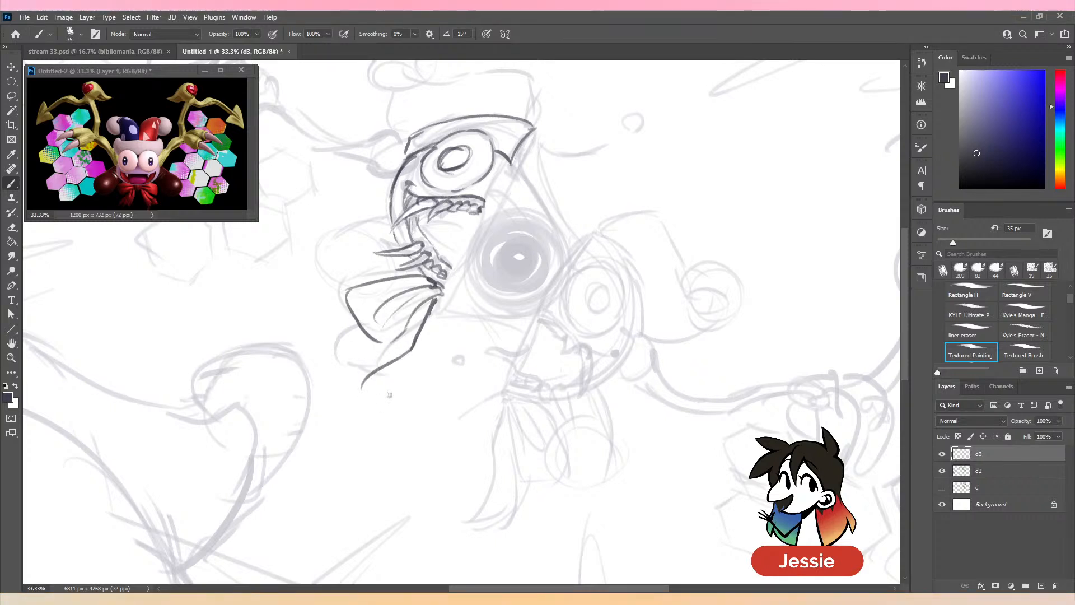
pyautogui.moveTo(358, 323)
pyautogui.mouseDown()
pyautogui.moveTo(323, 342)
pyautogui.moveTo(370, 387)
pyautogui.mouseUp()
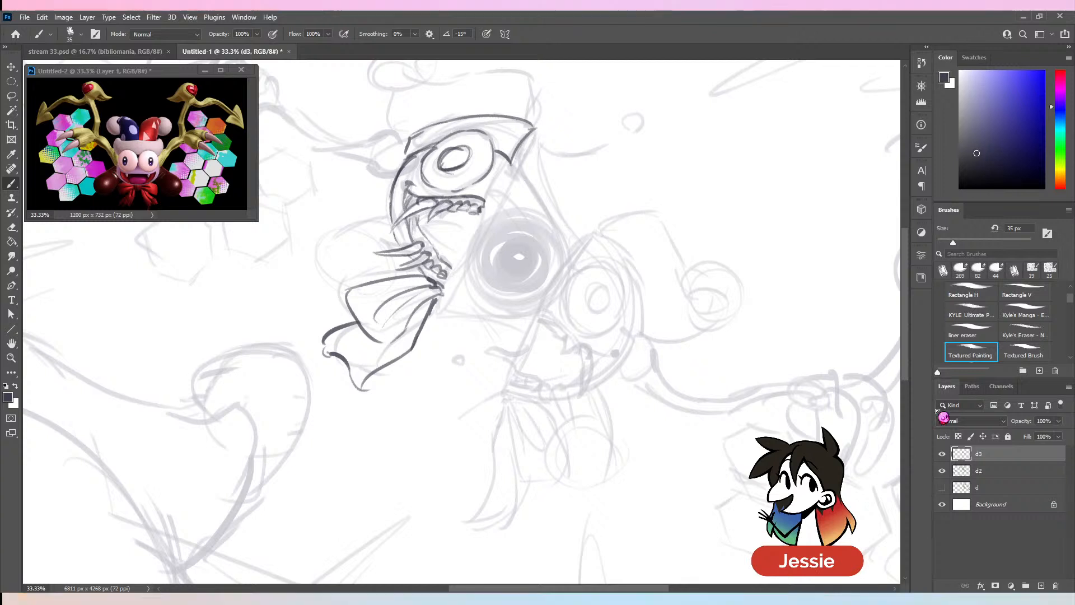
pyautogui.click(942, 470)
pyautogui.click(943, 475)
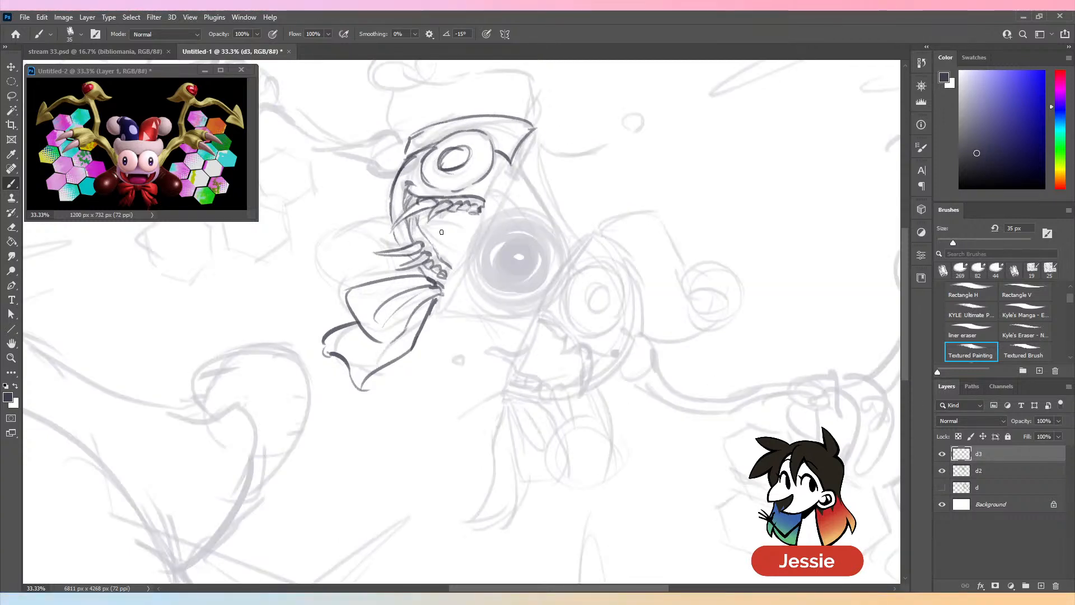
# - Draw the curved tongue hanging out of the upper-left half's mouth, cleaning up its overlapping lines
pyautogui.moveTo(477, 230); pyautogui.dragTo(457, 279)
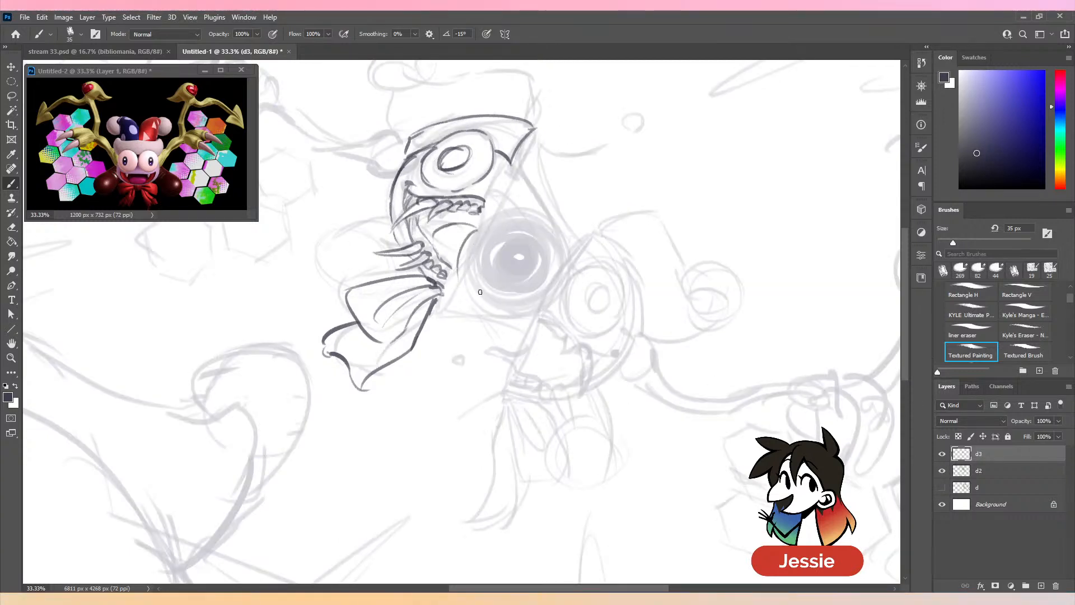
pyautogui.moveTo(483, 238); pyautogui.dragTo(464, 286)
pyautogui.moveTo(441, 231)
pyautogui.mouseDown()
pyautogui.moveTo(433, 268)
pyautogui.moveTo(465, 309)
pyautogui.mouseUp()
pyautogui.moveTo(458, 257); pyautogui.dragTo(473, 320)
pyautogui.press('e')
pyautogui.moveTo(452, 273)
pyautogui.mouseDown()
pyautogui.moveTo(467, 287)
pyautogui.moveTo(453, 333)
pyautogui.mouseUp()
pyautogui.hotkey('ctrl', 'z')
# - Draw a long, pointed tongue curving down and to the left from the lower-right half's mouth
pyautogui.moveTo(539, 336); pyautogui.dragTo(512, 411)
pyautogui.moveTo(526, 356)
pyautogui.mouseDown()
pyautogui.moveTo(504, 406)
pyautogui.moveTo(460, 455)
pyautogui.mouseUp()
pyautogui.moveTo(460, 454)
pyautogui.mouseDown()
pyautogui.moveTo(516, 407)
pyautogui.moveTo(497, 418)
pyautogui.mouseUp()
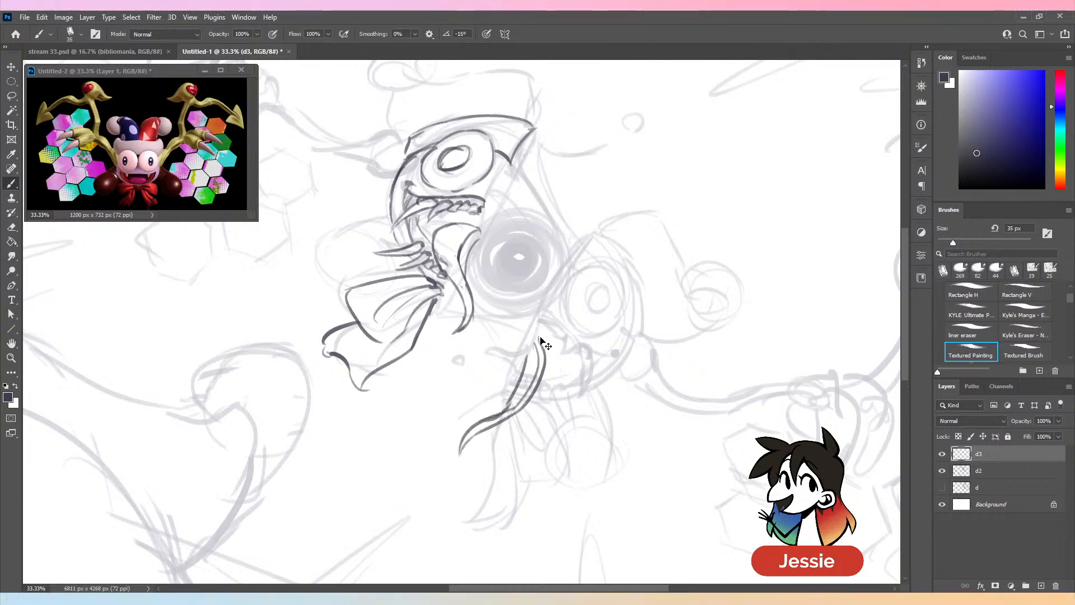
# - Shade inside the upper-left half's mouth and draw the straight cut edge from the head's corner past the tongue
pyautogui.hotkey('ctrl', '-')
pyautogui.hotkey('ctrl', '-')
pyautogui.hotkey('ctrl', '+')
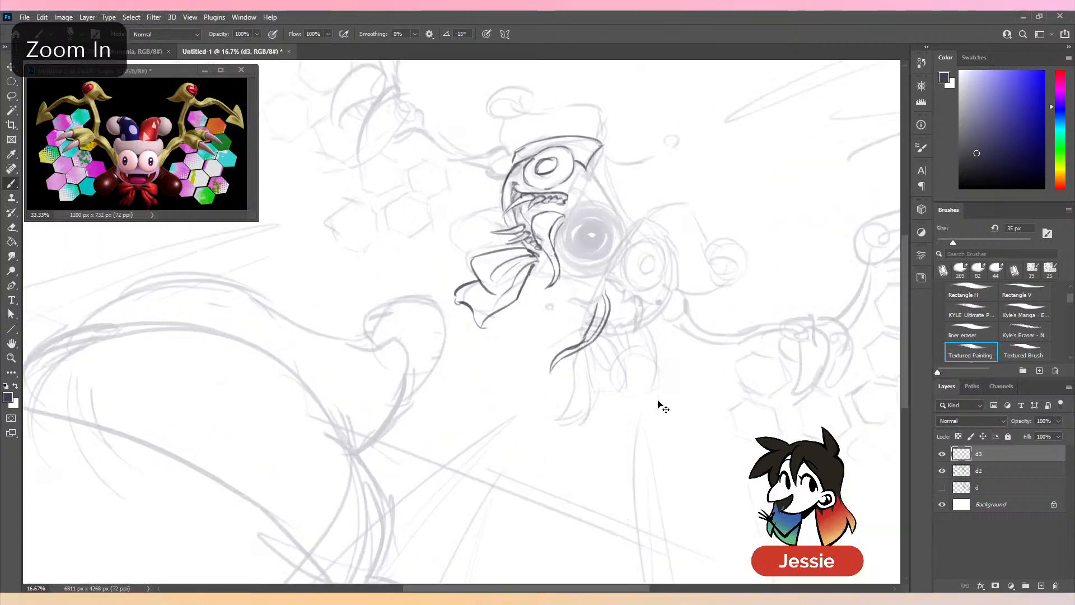
pyautogui.hotkey('ctrl', '+')
pyautogui.moveTo(588, 153)
pyautogui.mouseDown()
pyautogui.moveTo(585, 162)
pyautogui.moveTo(605, 166)
pyautogui.moveTo(505, 252)
pyautogui.moveTo(571, 216)
pyautogui.moveTo(510, 234)
pyautogui.mouseUp()
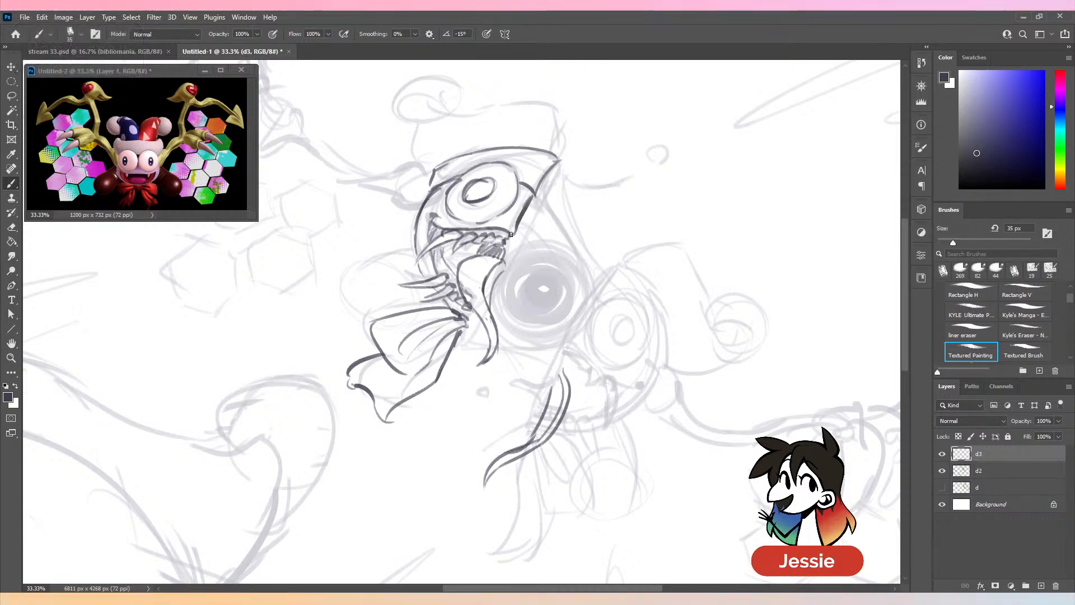
pyautogui.hotkey('ctrl', 'z')
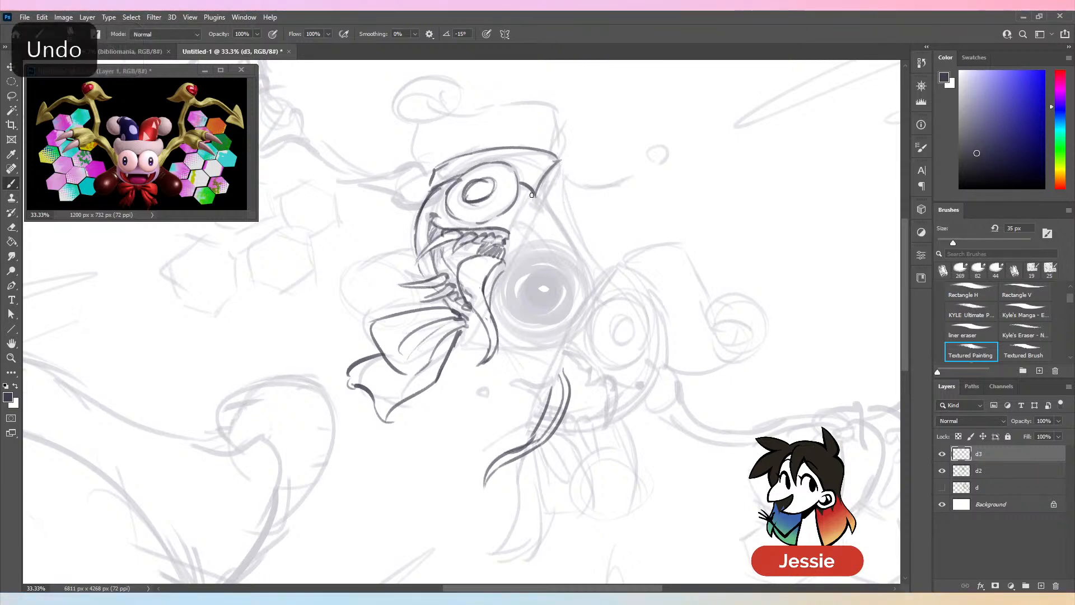
pyautogui.moveTo(561, 162); pyautogui.dragTo(468, 332)
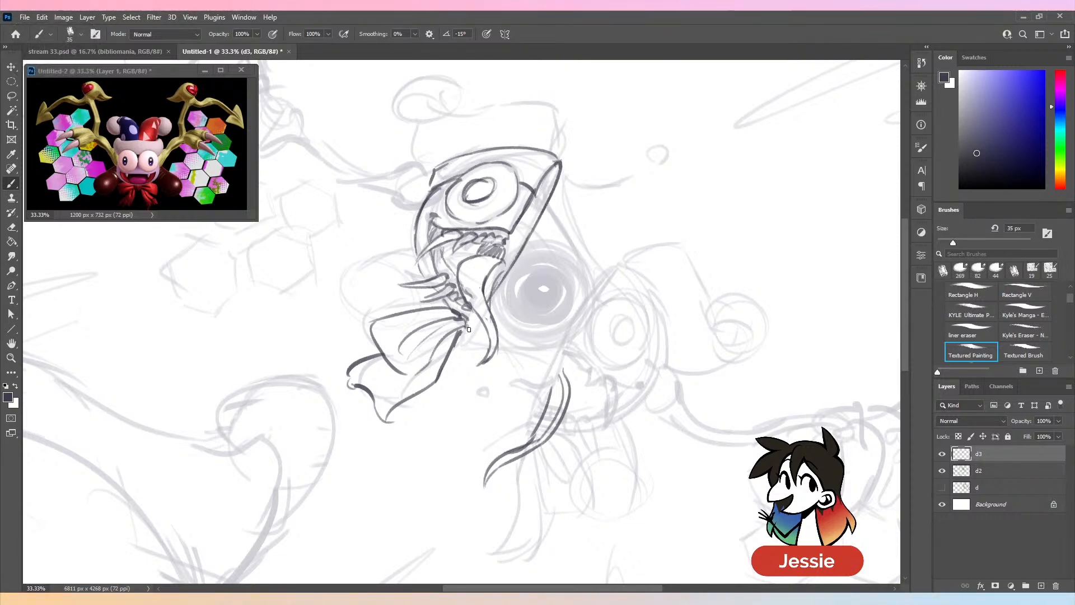
pyautogui.hotkey('ctrl', 'z')
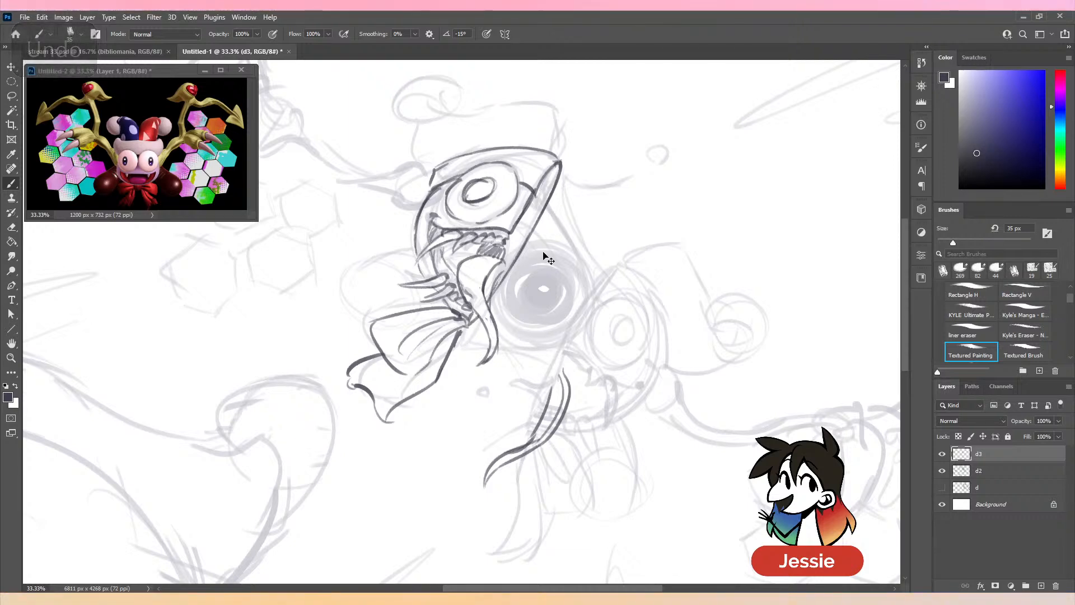
# - Outline the jester hat above the upper-left half's eye, from its curled tip to the cut edge
pyautogui.hotkey('ctrl', '-')
pyautogui.hotkey('ctrl', '+')
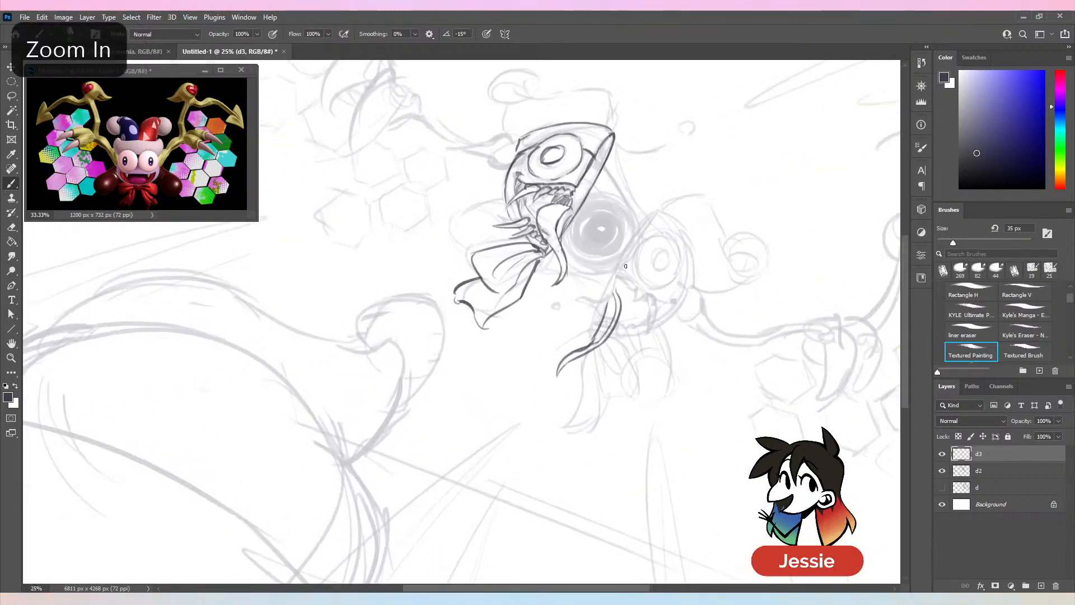
pyautogui.scroll(3, 613, 120)
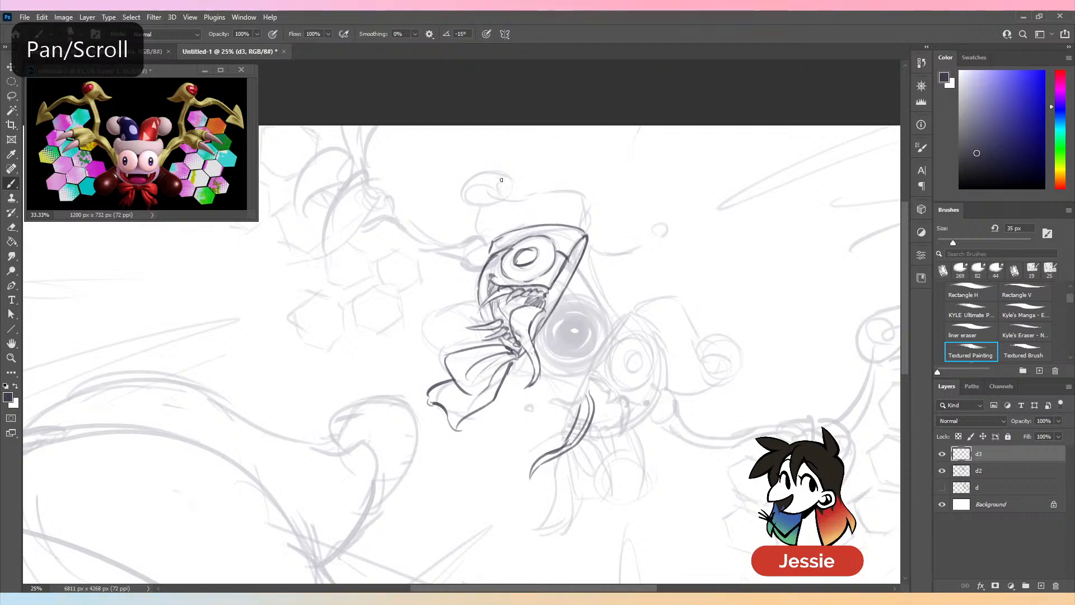
pyautogui.moveTo(503, 189)
pyautogui.mouseDown()
pyautogui.moveTo(477, 204)
pyautogui.moveTo(561, 191)
pyautogui.moveTo(595, 222)
pyautogui.moveTo(586, 242)
pyautogui.mouseUp()
pyautogui.hotkey('ctrl', 'z')
pyautogui.moveTo(1062, 103)
pyautogui.mouseDown()
pyautogui.moveTo(1066, 78)
pyautogui.moveTo(1067, 108)
pyautogui.mouseUp()
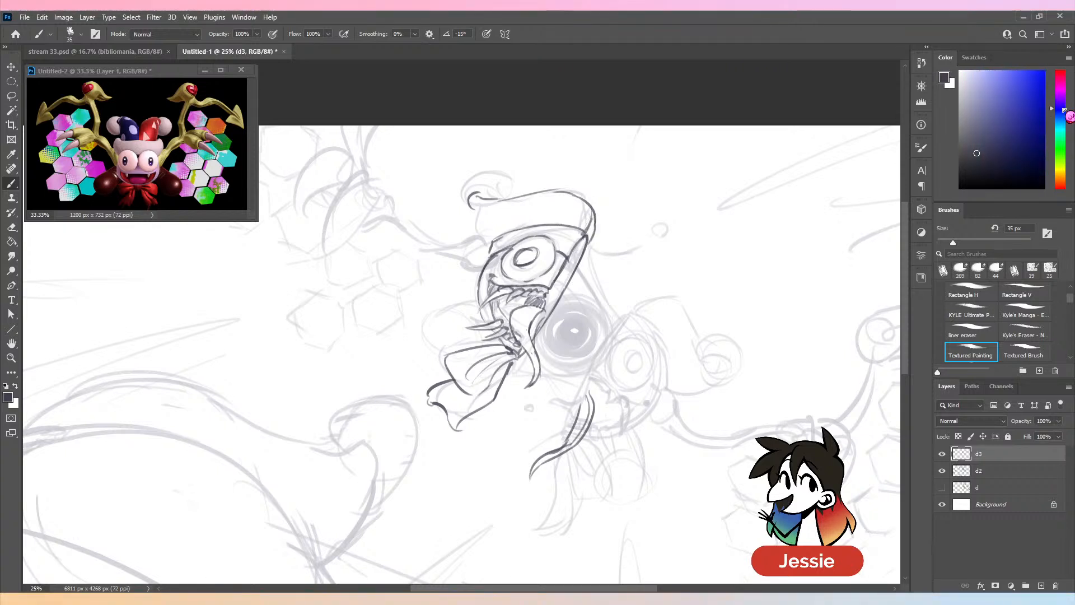
# - Sample the existing line colour, draw the hat's left edge and pom-pom, and hide layer d2
pyautogui.hotkey('ctrl', '=')
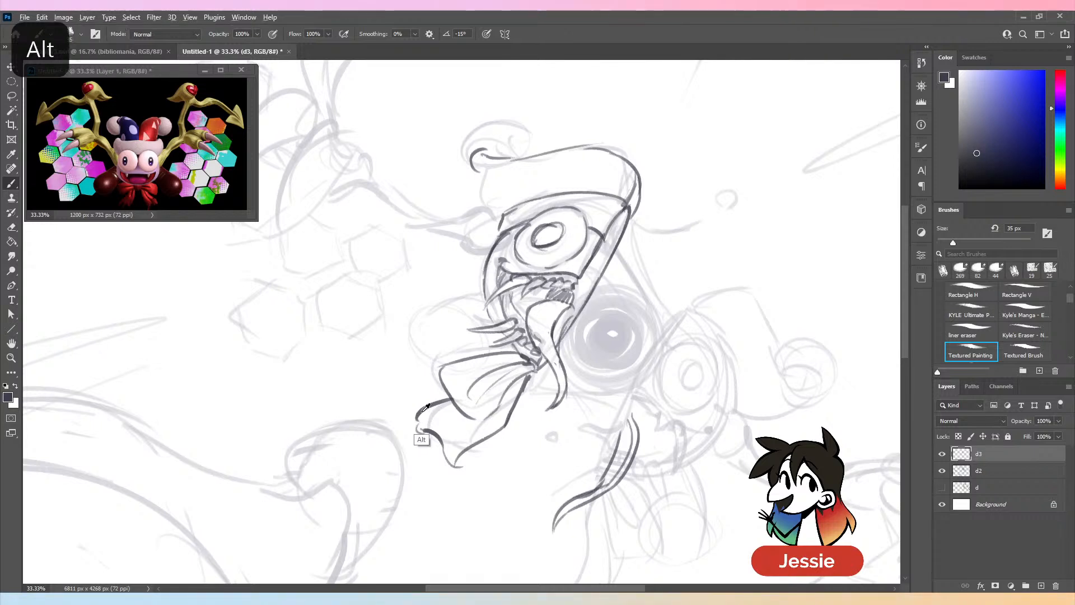
pyautogui.keyDown('alt'); pyautogui.click(440, 434); pyautogui.keyUp('alt')
pyautogui.moveTo(503, 195)
pyautogui.mouseDown()
pyautogui.moveTo(486, 191)
pyautogui.moveTo(476, 154)
pyautogui.moveTo(447, 148)
pyautogui.moveTo(463, 168)
pyautogui.mouseUp()
pyautogui.moveTo(489, 122)
pyautogui.mouseDown()
pyautogui.moveTo(451, 137)
pyautogui.moveTo(467, 167)
pyautogui.mouseUp()
pyautogui.moveTo(507, 160)
pyautogui.mouseDown()
pyautogui.moveTo(529, 159)
pyautogui.moveTo(509, 207)
pyautogui.moveTo(557, 195)
pyautogui.mouseUp()
pyautogui.hotkey('ctrl', '-')
pyautogui.click(942, 471)
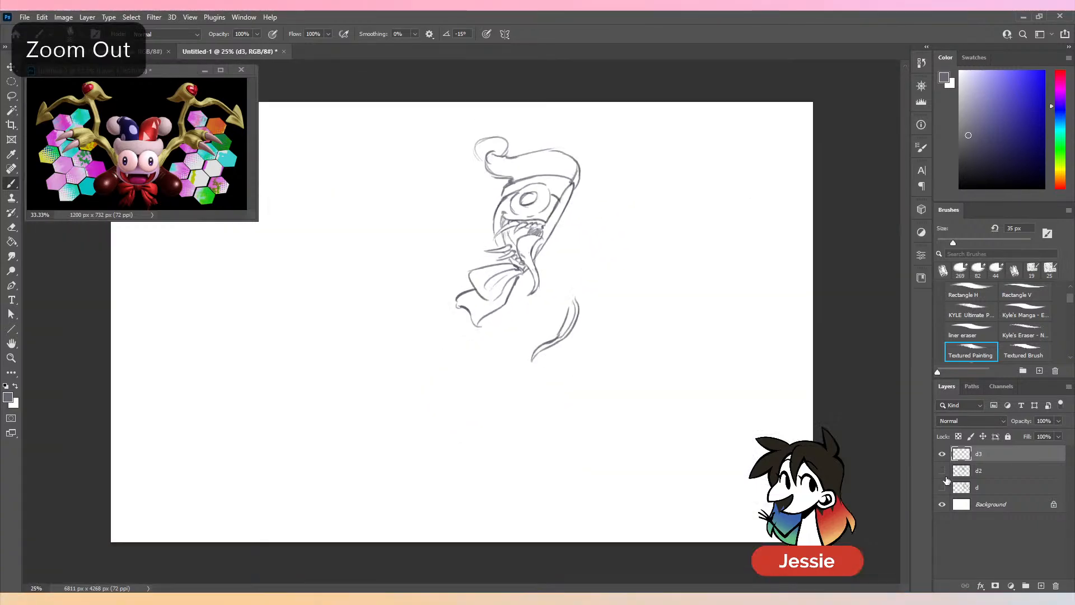
# - Show layer d2 again and erase a gap in the upper-left half's cut edge beside the eye with Kyle's Eraser
pyautogui.hotkey('ctrl', '-')
pyautogui.click(943, 472)
pyautogui.hscroll(5, 630, 259)
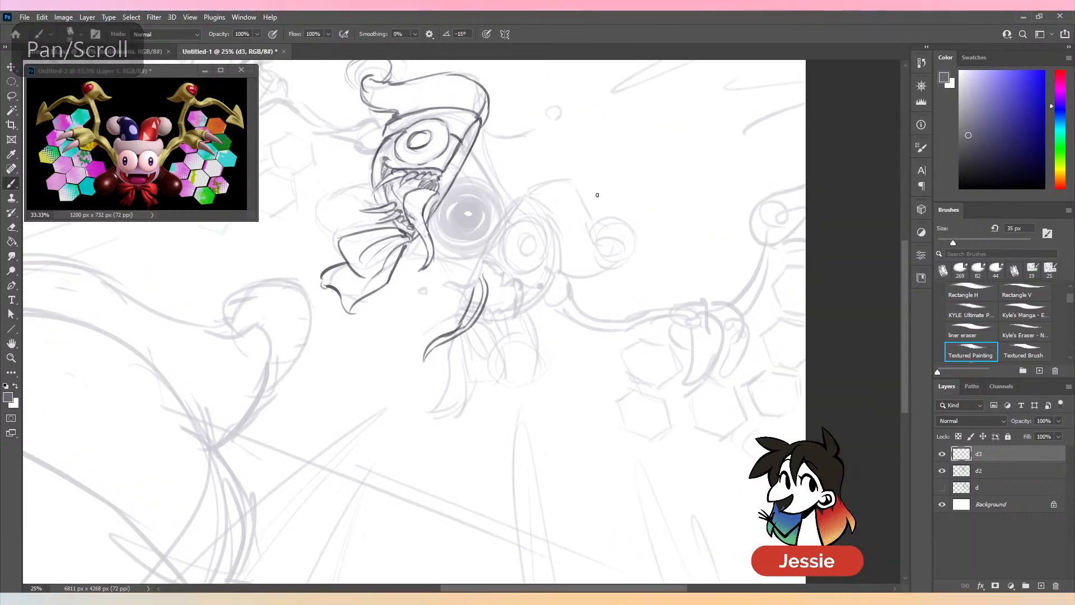
pyautogui.moveTo(611, 197); pyautogui.dragTo(573, 283)
pyautogui.hotkey('ctrl', '+')
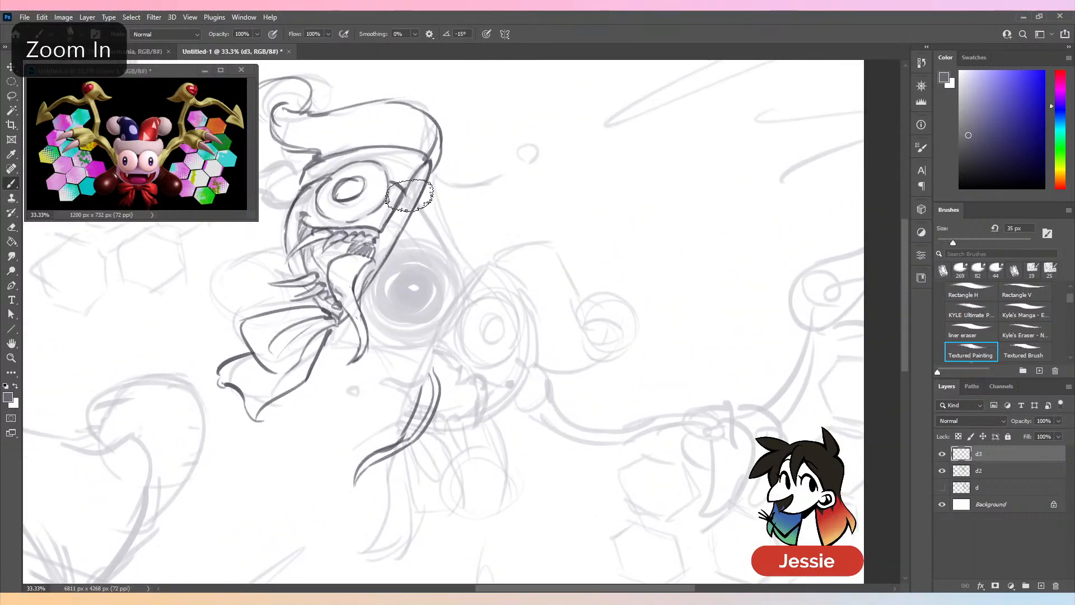
pyautogui.press(',')
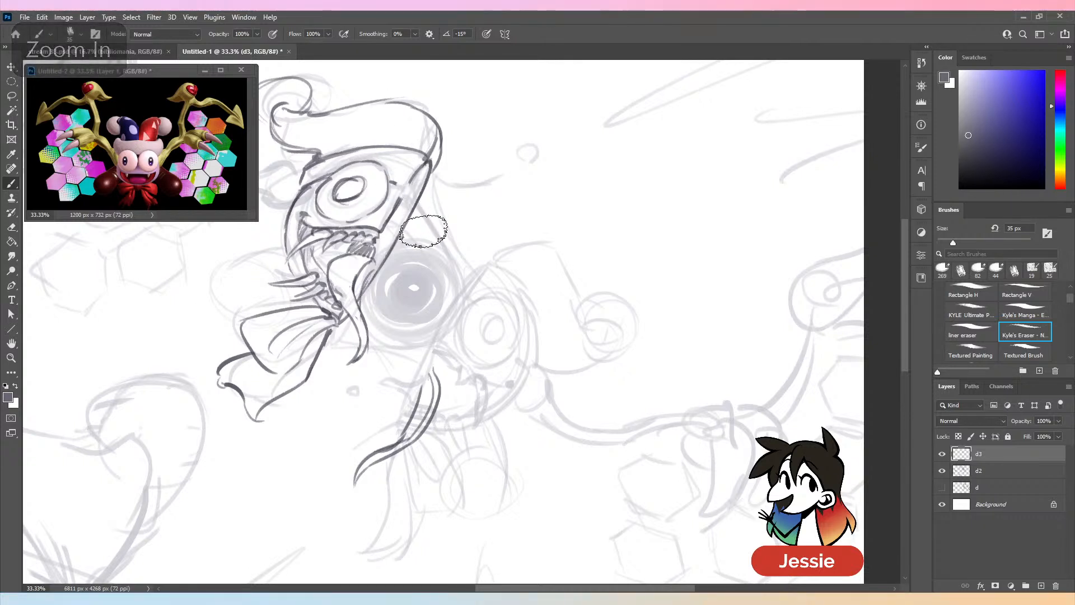
# - Draw the straight connecting edges from the upper-left half's cut side to the lower-right half with the Textured Painting brush, continuing the cut edge down to the tongue
pyautogui.click(972, 352)
pyautogui.moveTo(415, 207); pyautogui.dragTo(474, 300)
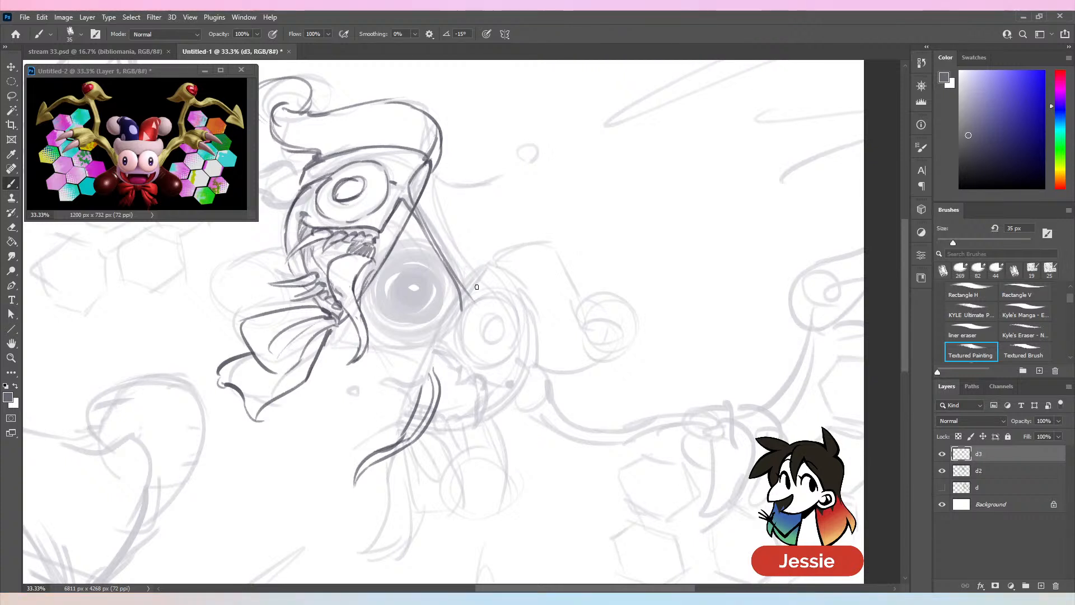
pyautogui.moveTo(470, 257)
pyautogui.mouseDown()
pyautogui.moveTo(485, 278)
pyautogui.moveTo(445, 336)
pyautogui.mouseUp()
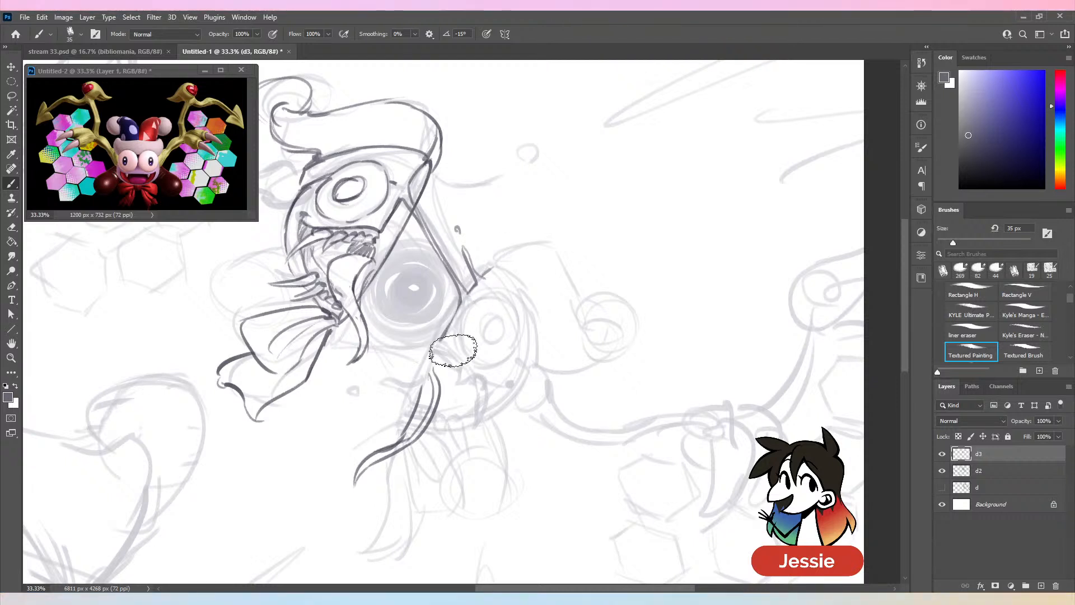
pyautogui.press('e')
pyautogui.press('b')
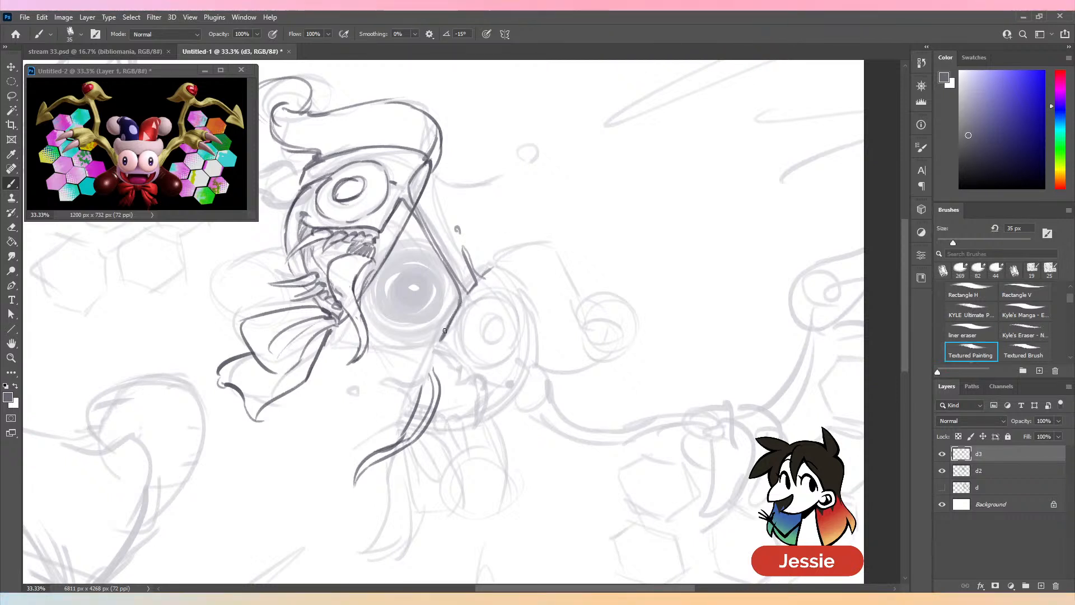
pyautogui.moveTo(459, 294); pyautogui.dragTo(403, 412)
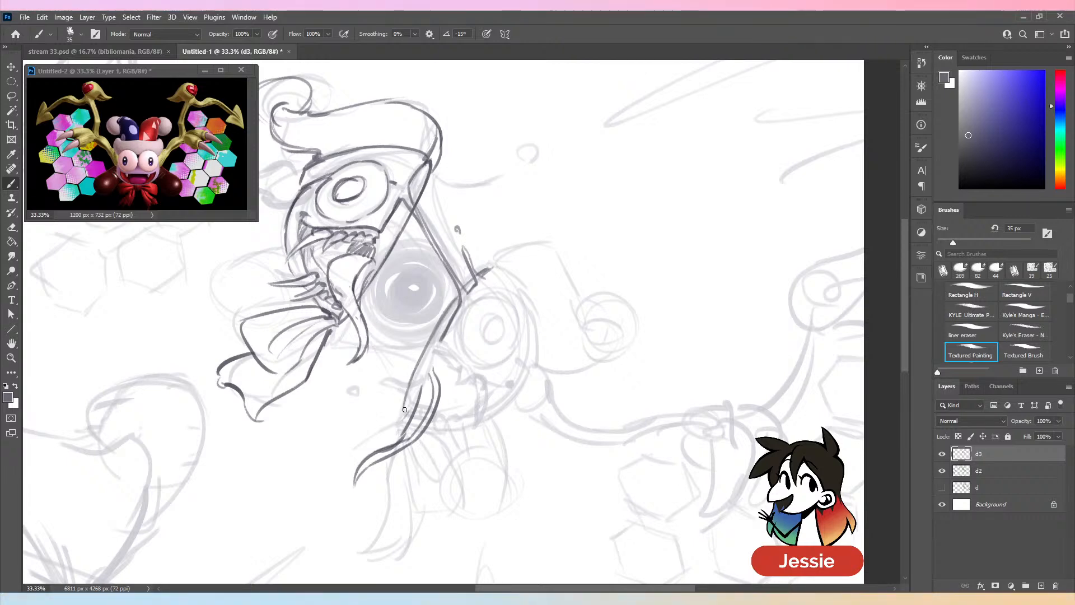
# - Check the lines with layer d2 hidden, show it again, and draw a curved strand with a droplet extending right from the hat's cut edge
pyautogui.hotkey('ctrl', '-')
pyautogui.hotkey('ctrl', '-')
pyautogui.click(943, 472)
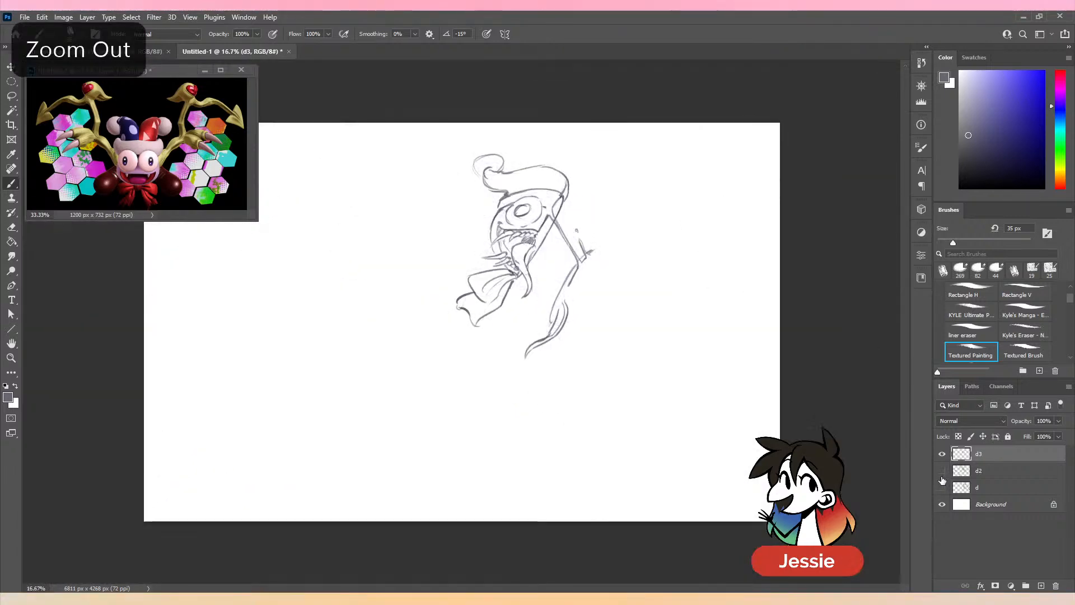
pyautogui.click(942, 476)
pyautogui.hotkey('ctrl', '+')
pyautogui.moveTo(624, 292); pyautogui.dragTo(505, 355)
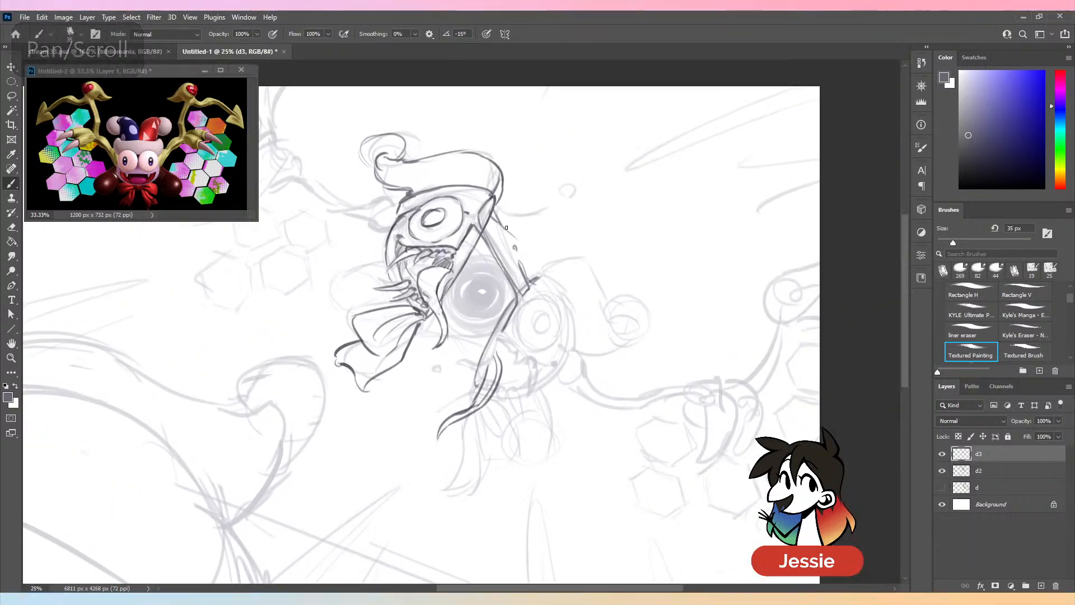
pyautogui.hotkey('ctrl', 'z')
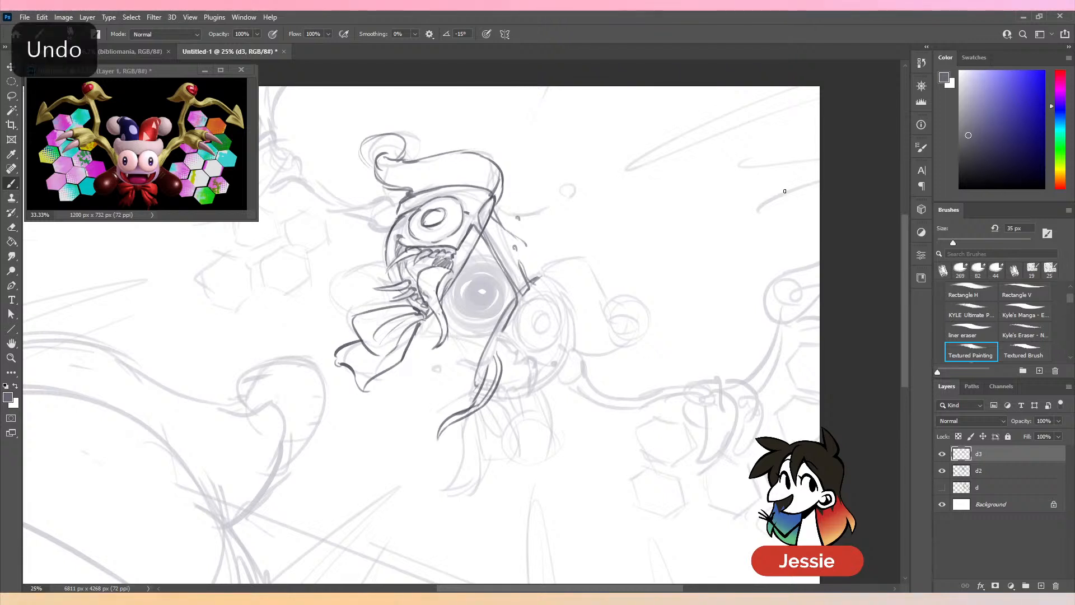
pyautogui.moveTo(495, 209)
pyautogui.mouseDown()
pyautogui.moveTo(546, 208)
pyautogui.moveTo(541, 219)
pyautogui.moveTo(543, 210)
pyautogui.moveTo(496, 212)
pyautogui.moveTo(531, 220)
pyautogui.moveTo(544, 191)
pyautogui.mouseUp()
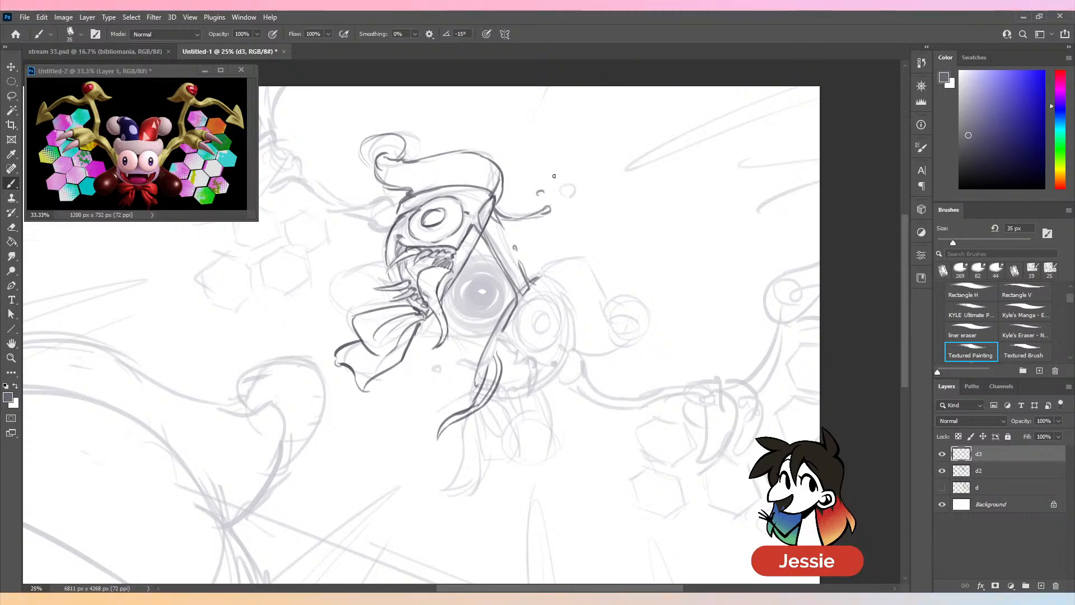
# - Tidy the notch in the lower-right half's cut edge and draw its upper mouth line out to the mouth corner
pyautogui.hotkey('ctrl', '+')
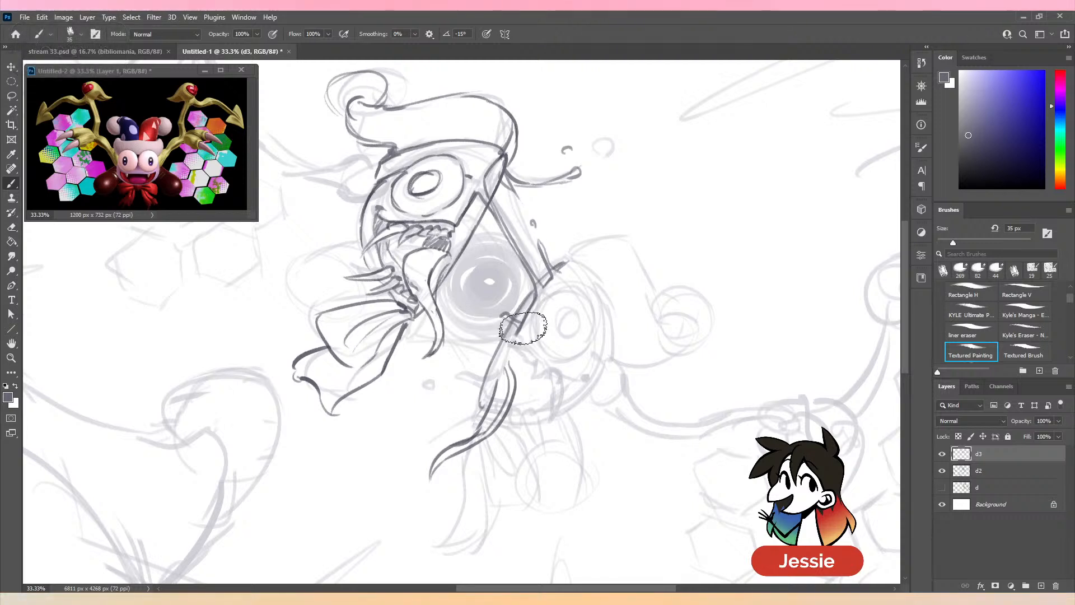
pyautogui.press(',')
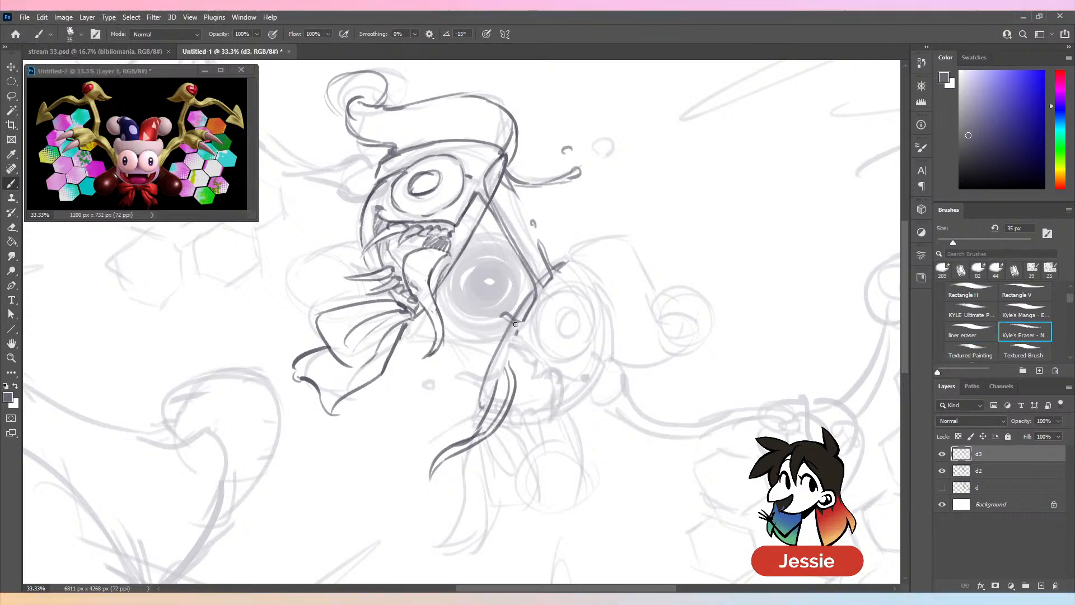
pyautogui.press('.')
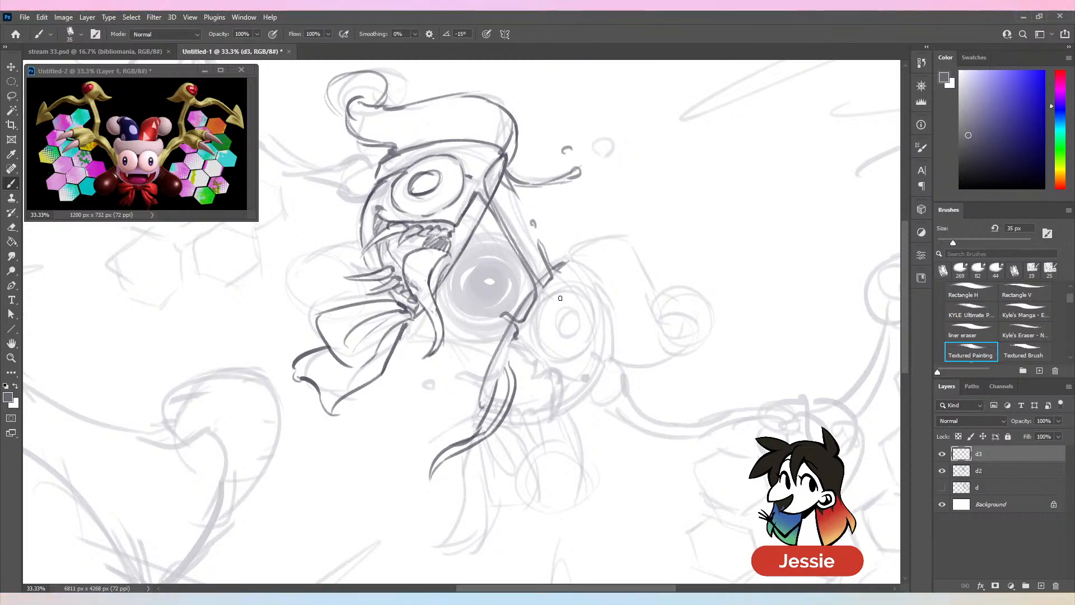
pyautogui.moveTo(515, 336); pyautogui.dragTo(543, 354)
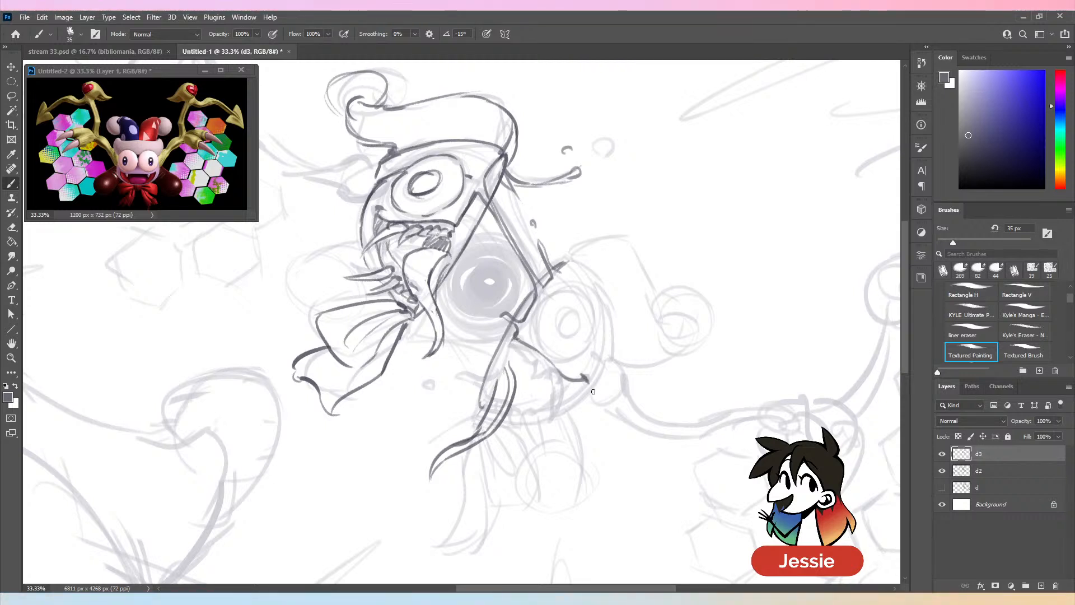
# - Draw the long fang and the upper and lower rows of teeth in the lower-right half's mouth
pyautogui.moveTo(708, 392)
pyautogui.mouseDown()
pyautogui.moveTo(751, 341)
pyautogui.moveTo(736, 321)
pyautogui.mouseUp()
pyautogui.moveTo(587, 322)
pyautogui.mouseDown()
pyautogui.moveTo(595, 359)
pyautogui.moveTo(585, 388)
pyautogui.mouseUp()
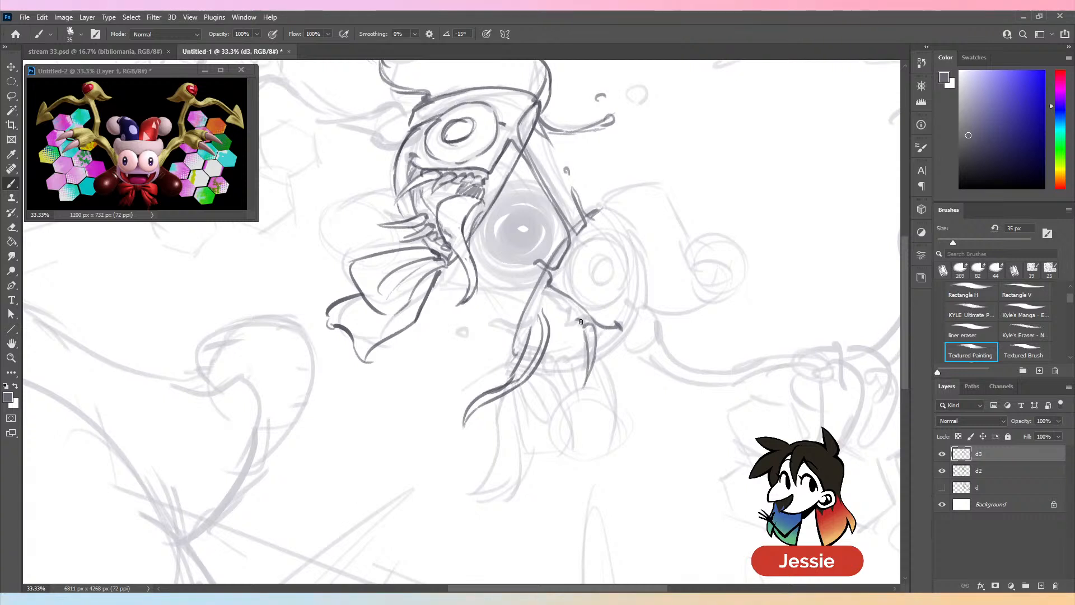
pyautogui.hotkey('ctrl', 'z')
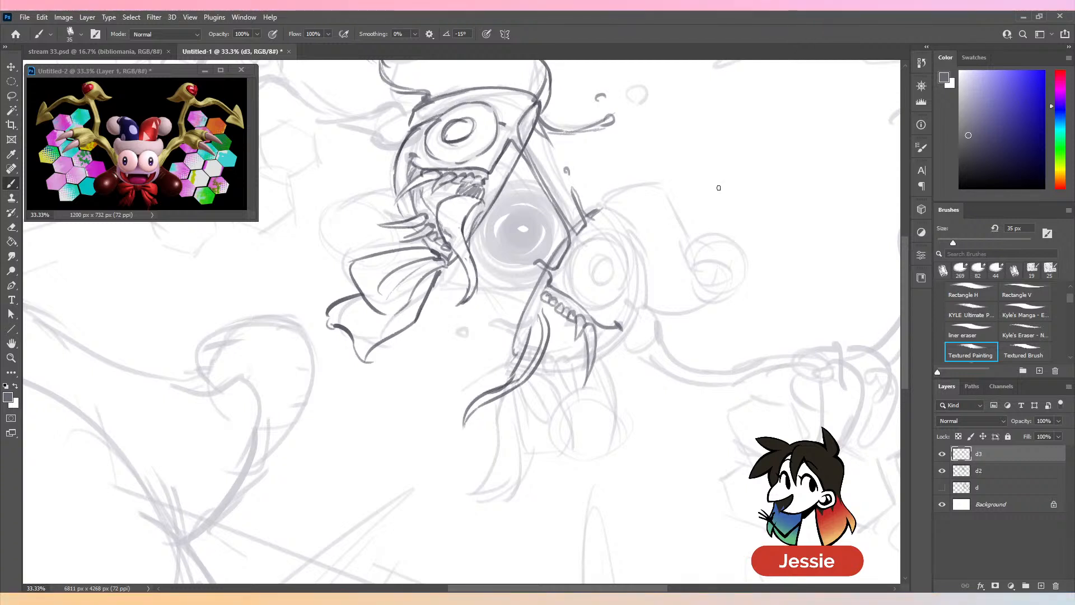
pyautogui.hotkey('ctrl', 'z')
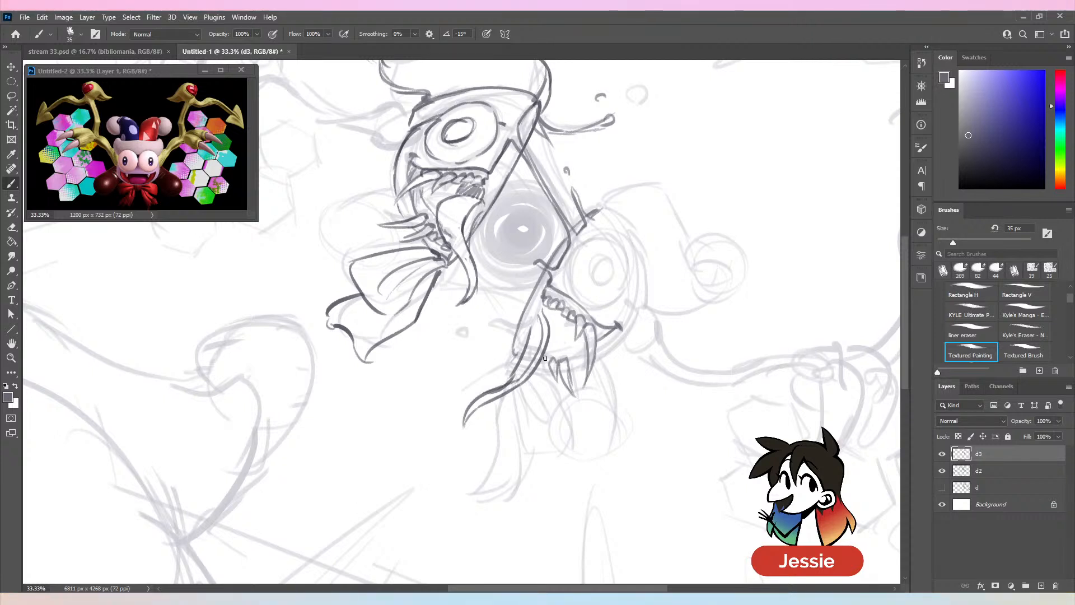
pyautogui.moveTo(543, 357)
pyautogui.mouseDown()
pyautogui.moveTo(546, 368)
pyautogui.moveTo(560, 359)
pyautogui.mouseUp()
pyautogui.hotkey('ctrl', 'z')
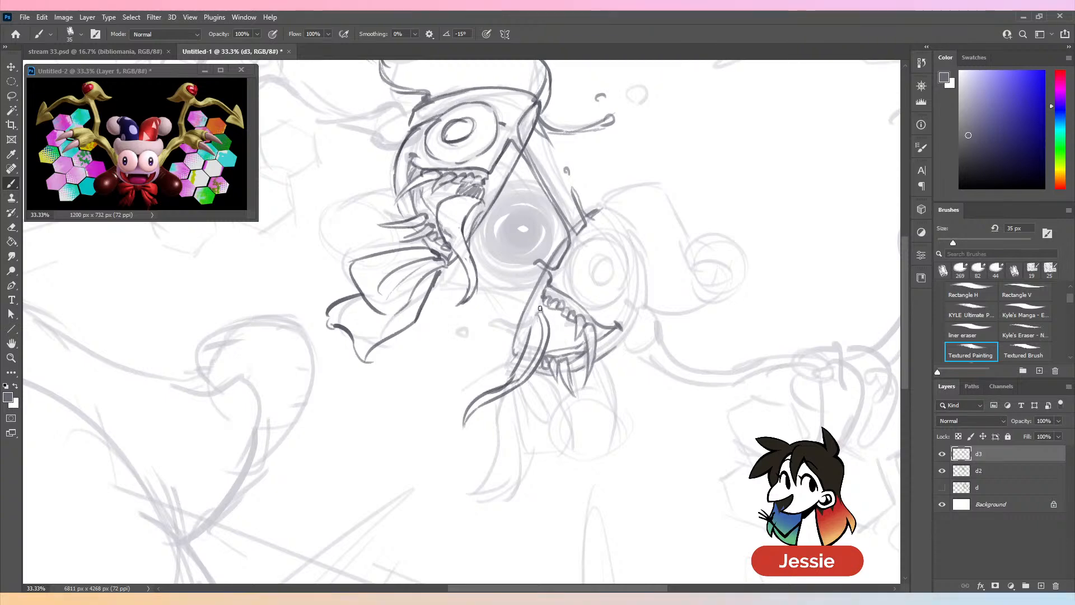
# - Shade the root of the lower-right half's tongue and add a short horizontal strand and droplet left of its cut edge
pyautogui.hotkey('ctrl', '-')
pyautogui.hotkey('ctrl', '-')
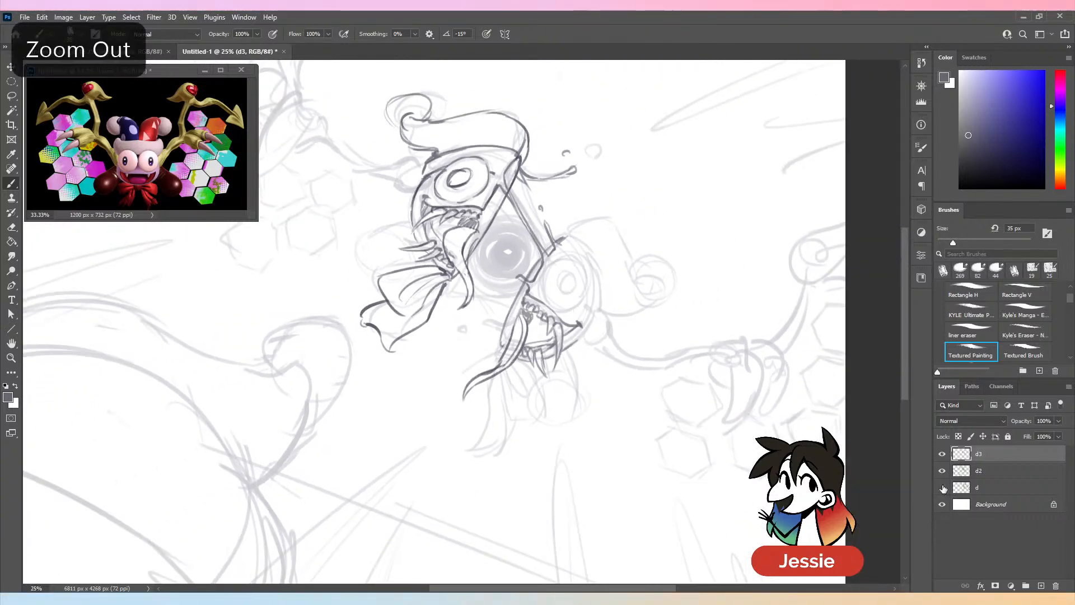
pyautogui.click(943, 473)
pyautogui.click(944, 474)
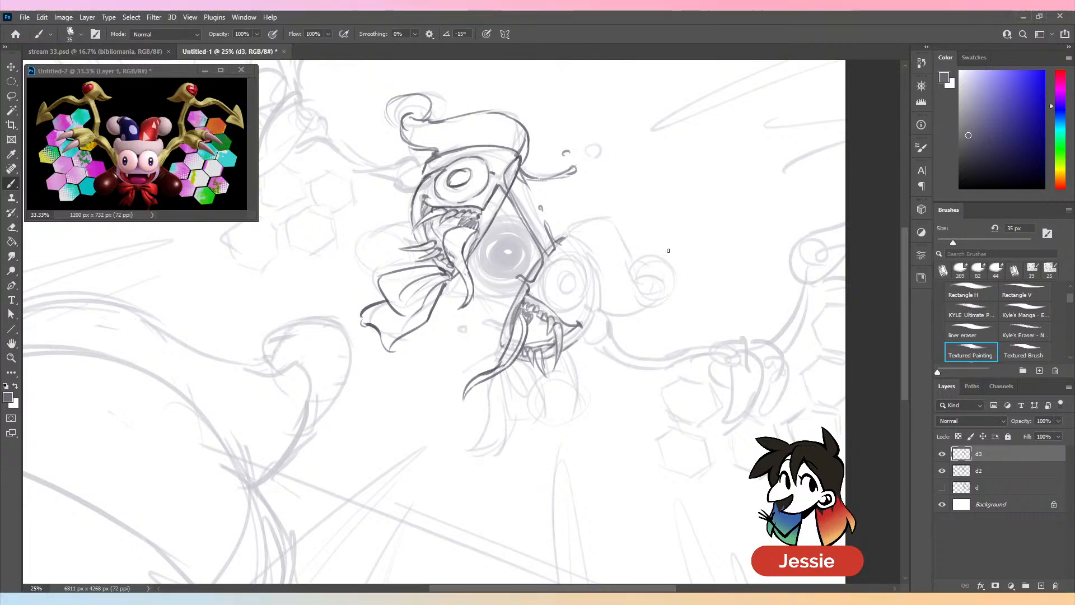
pyautogui.hotkey('ctrl', '+')
pyautogui.hotkey('ctrl', '+')
pyautogui.moveTo(528, 336)
pyautogui.mouseDown()
pyautogui.moveTo(488, 337)
pyautogui.moveTo(501, 339)
pyautogui.mouseUp()
pyautogui.moveTo(470, 353); pyautogui.dragTo(472, 351)
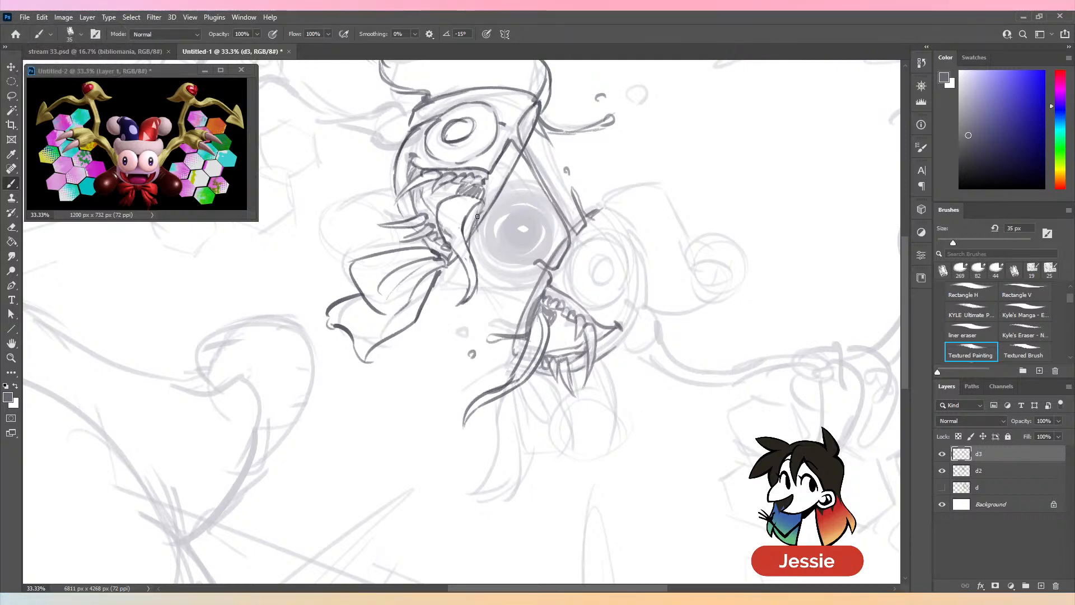
# - Draw the left connecting edge from the upper-left half's cut side past the round core to the lower-right half
pyautogui.moveTo(477, 217)
pyautogui.mouseDown()
pyautogui.moveTo(540, 328)
pyautogui.moveTo(470, 236)
pyautogui.moveTo(505, 284)
pyautogui.mouseUp()
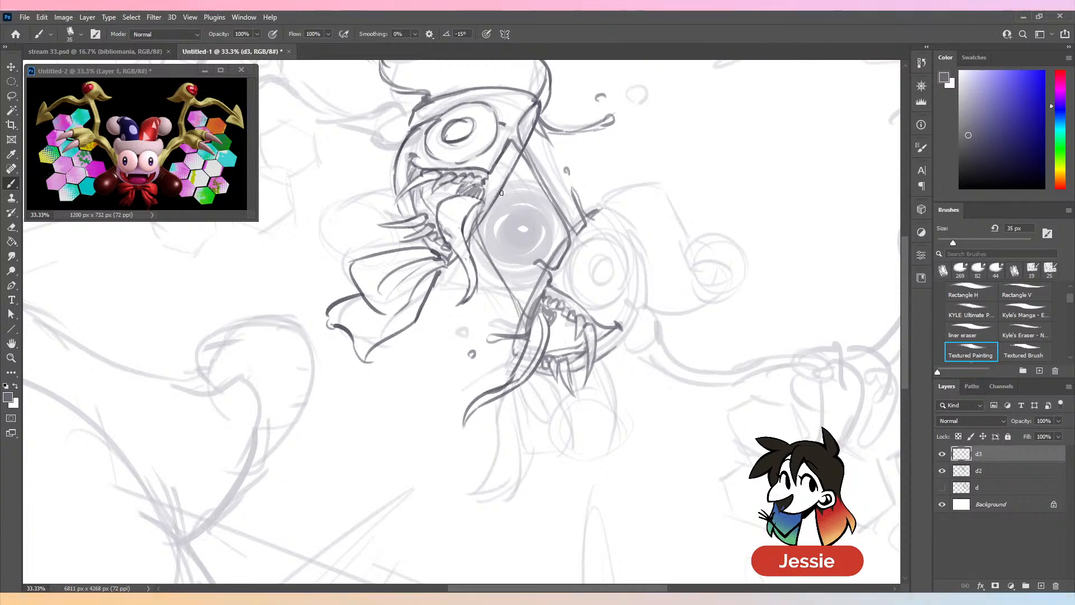
pyautogui.hotkey('ctrl', 'z')
pyautogui.hotkey('ctrl', 'z')
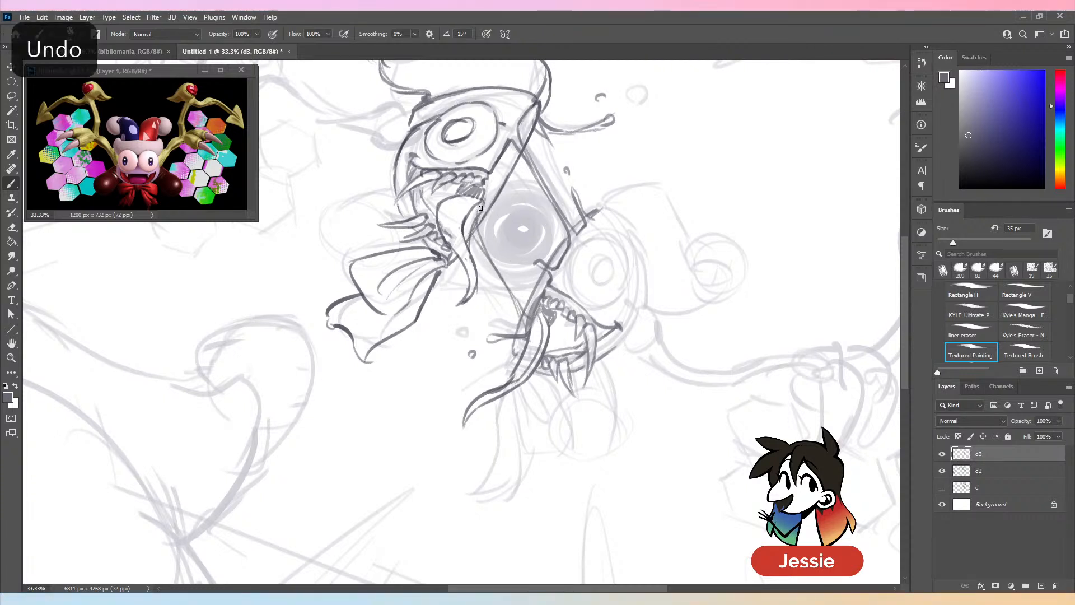
pyautogui.moveTo(481, 203); pyautogui.dragTo(505, 247)
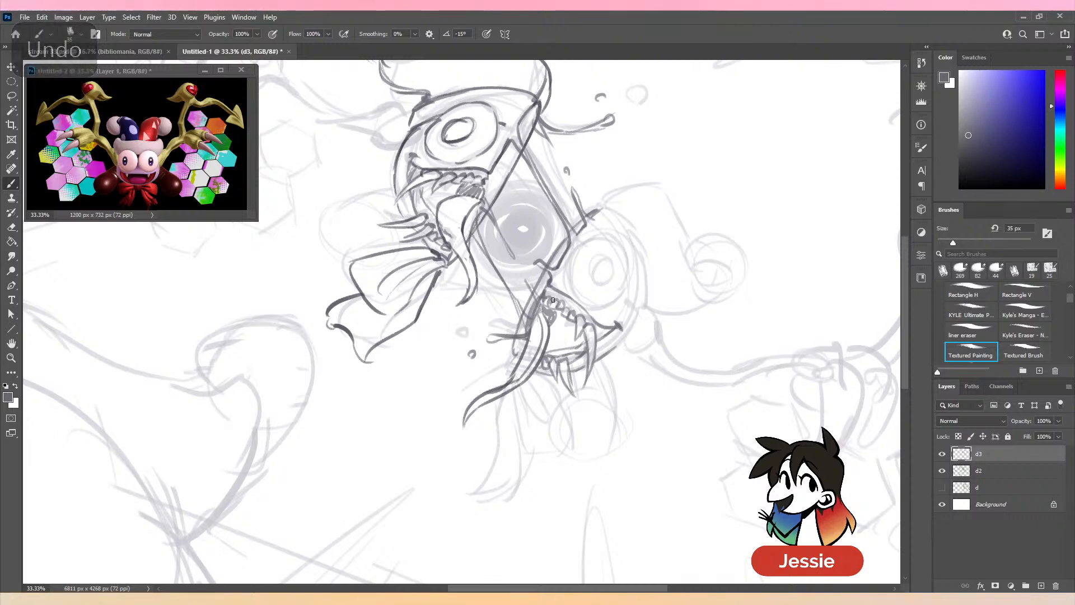
pyautogui.hotkey('ctrl', 'z')
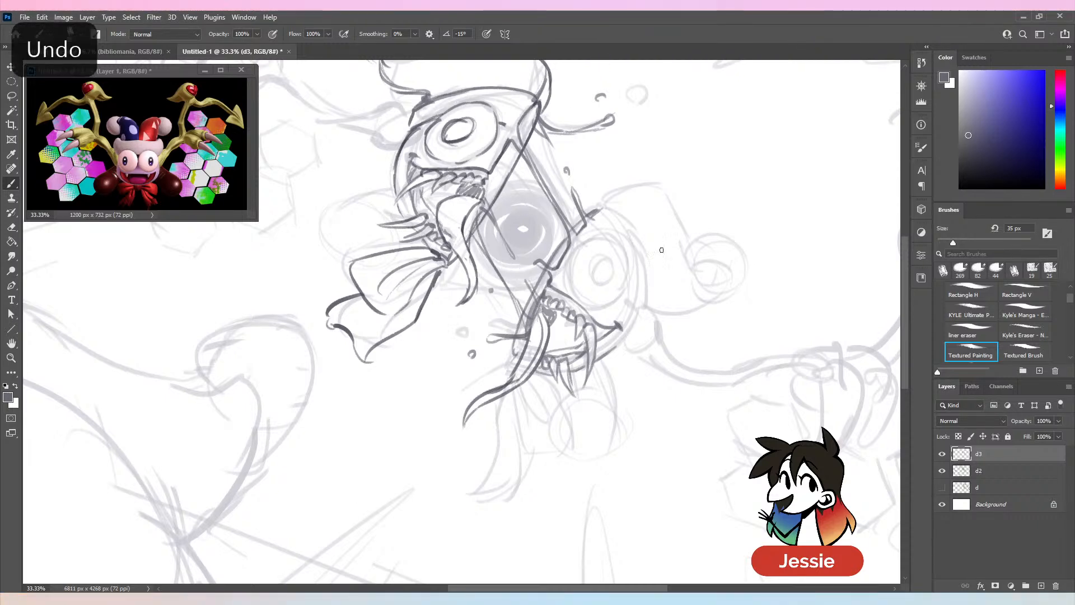
# - Check the lines without layer d2, then shade the round core between the halves in dark tones with a 92 px brush
pyautogui.hotkey('ctrl', '-')
pyautogui.click(942, 471)
pyautogui.hotkey('ctrl', '-')
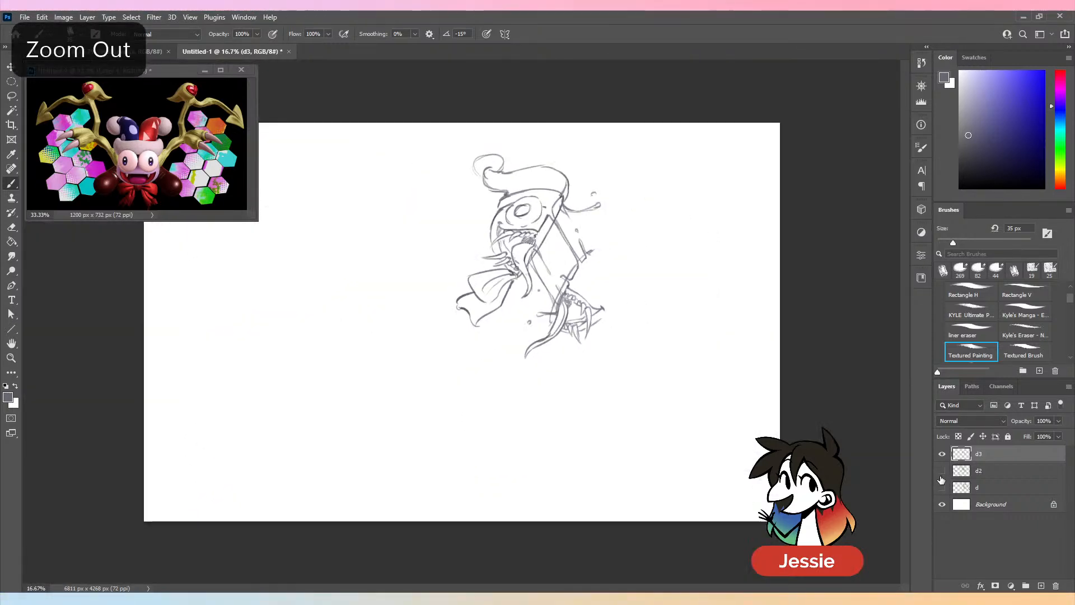
pyautogui.click(942, 471)
pyautogui.hotkey('ctrl', '+')
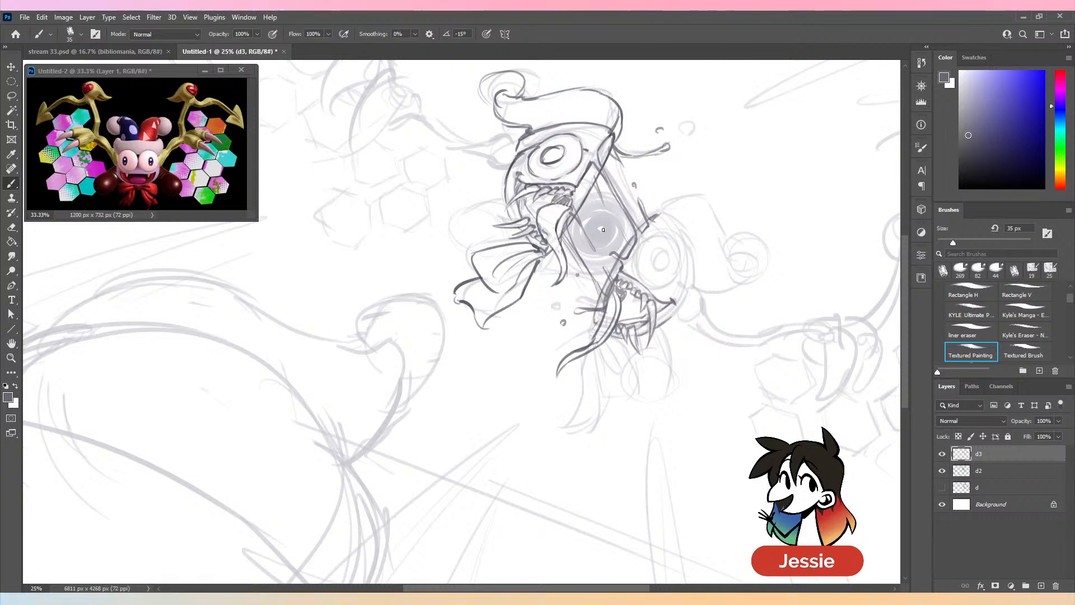
pyautogui.click(957, 242)
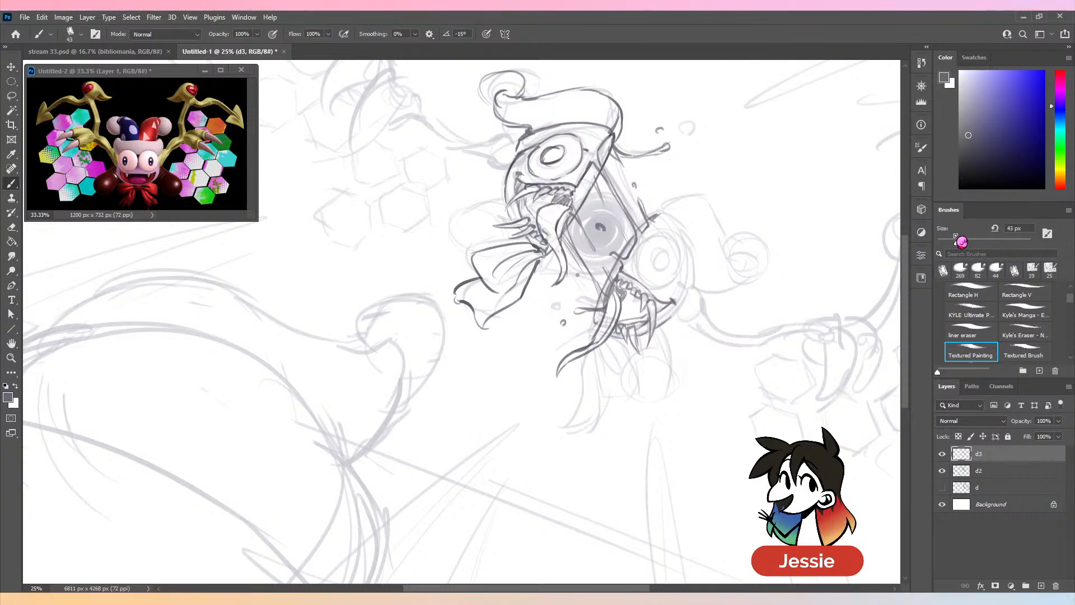
pyautogui.hotkey('ctrl', 'z')
pyautogui.moveTo(957, 241); pyautogui.dragTo(979, 245)
pyautogui.moveTo(599, 223)
pyautogui.mouseDown()
pyautogui.moveTo(603, 246)
pyautogui.moveTo(619, 226)
pyautogui.moveTo(610, 198)
pyautogui.moveTo(583, 224)
pyautogui.moveTo(631, 205)
pyautogui.moveTo(625, 245)
pyautogui.moveTo(588, 213)
pyautogui.moveTo(616, 229)
pyautogui.moveTo(618, 256)
pyautogui.mouseUp()
pyautogui.hotkey('ctrl', '+')
pyautogui.moveTo(646, 207); pyautogui.dragTo(495, 305)
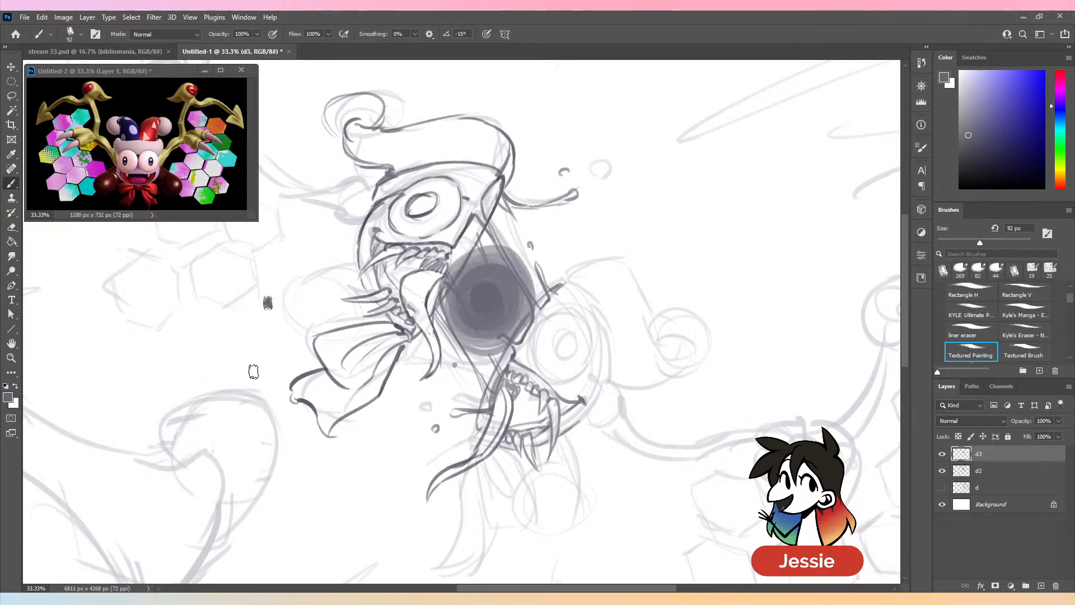
pyautogui.hotkey('ctrl', 'z')
# - Erase thin light lines along the connecting edges over the dark core with Kyle's Eraser at 21 px
pyautogui.hotkey('ctrl', '=')
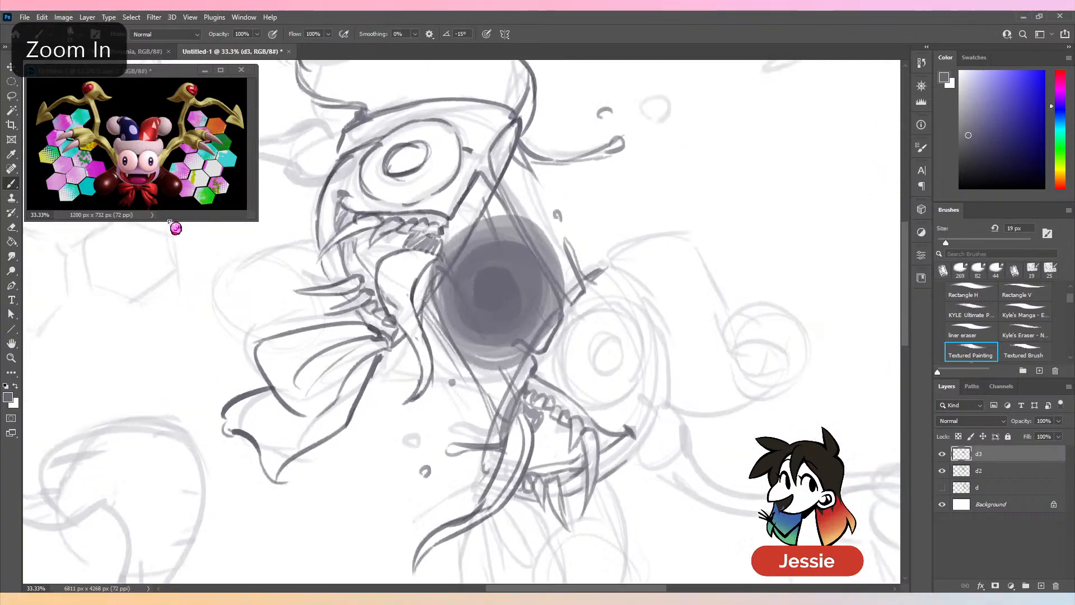
pyautogui.click(12, 228)
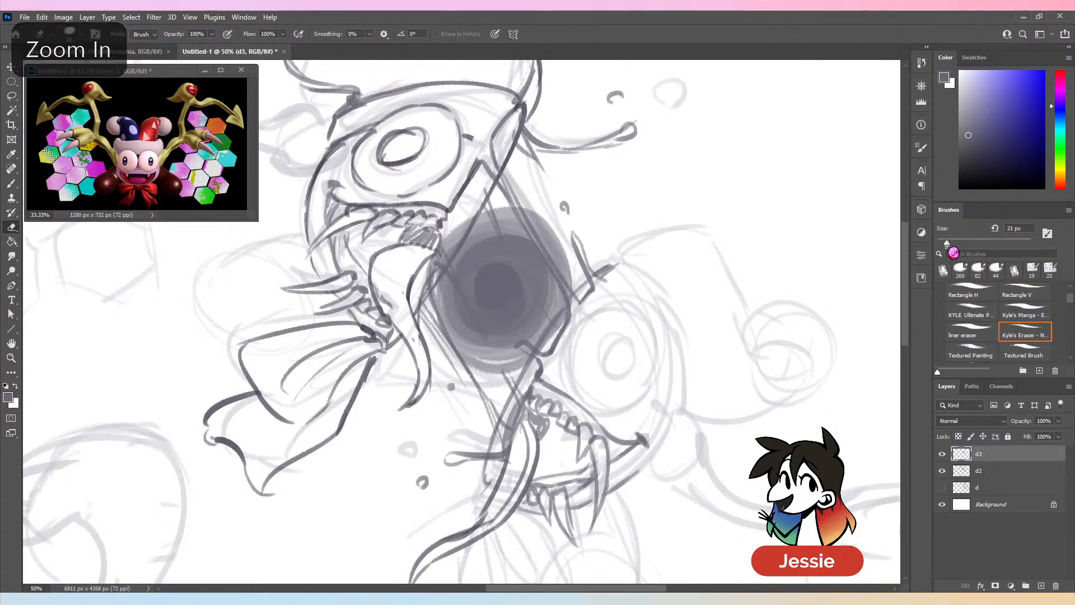
pyautogui.moveTo(497, 171); pyautogui.dragTo(533, 240)
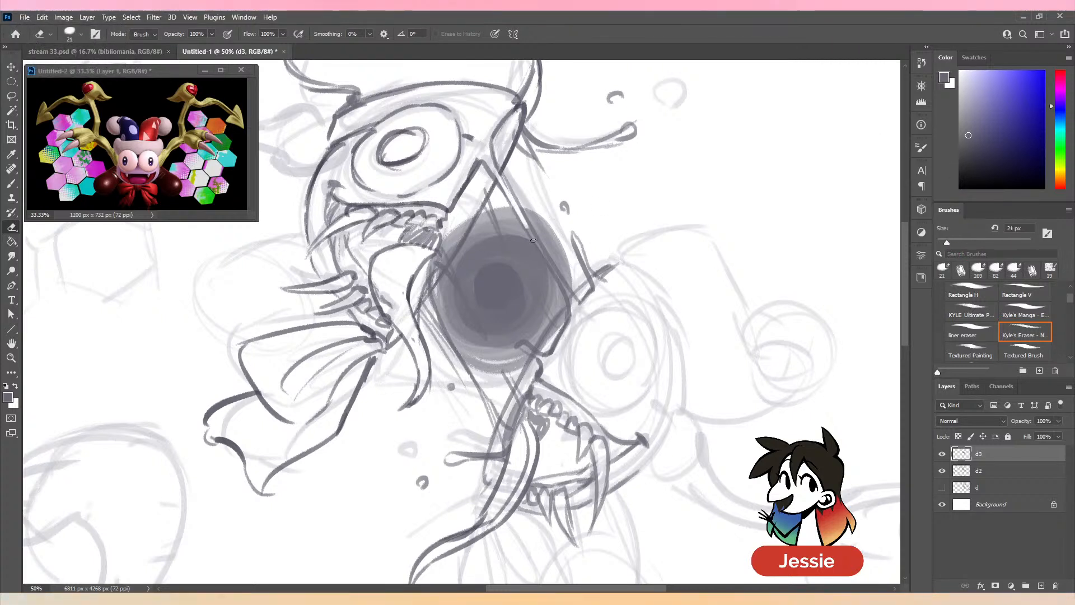
pyautogui.moveTo(561, 282); pyautogui.dragTo(559, 279)
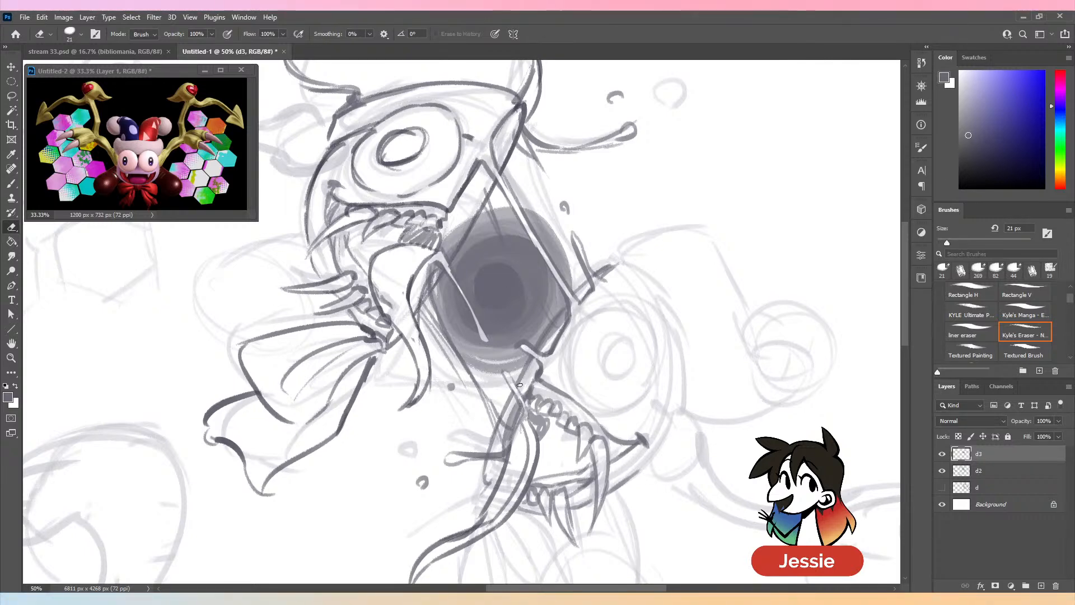
pyautogui.hotkey('ctrl', '-')
pyautogui.hotkey('ctrl', '-')
pyautogui.hotkey('ctrl', '+')
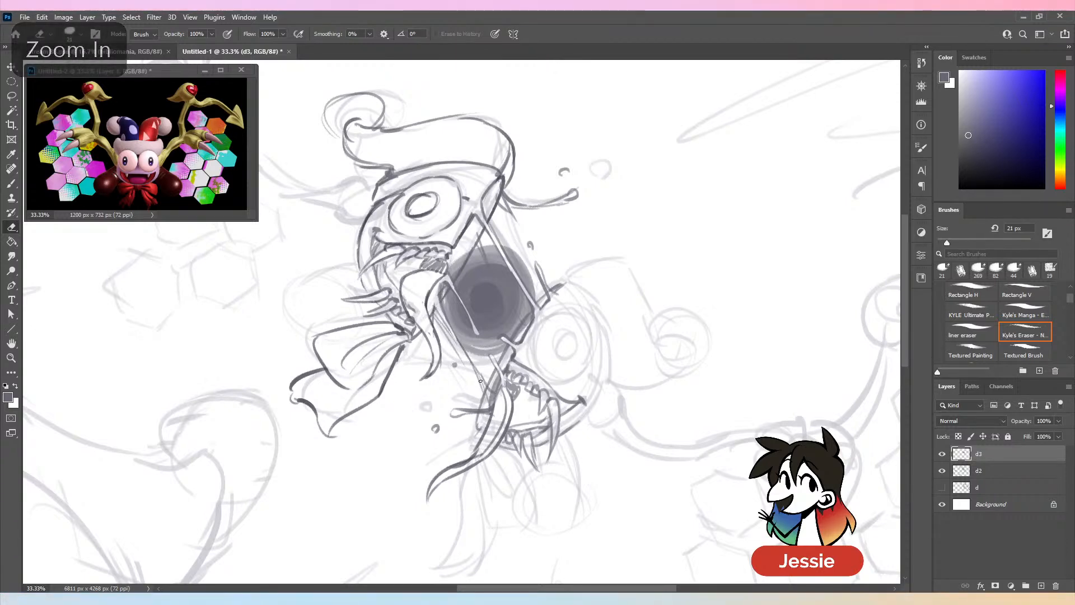
# - Redraw and clean up the left connecting edge below the core with the 19 px Textured Painting brush
pyautogui.hotkey('ctrl', '+')
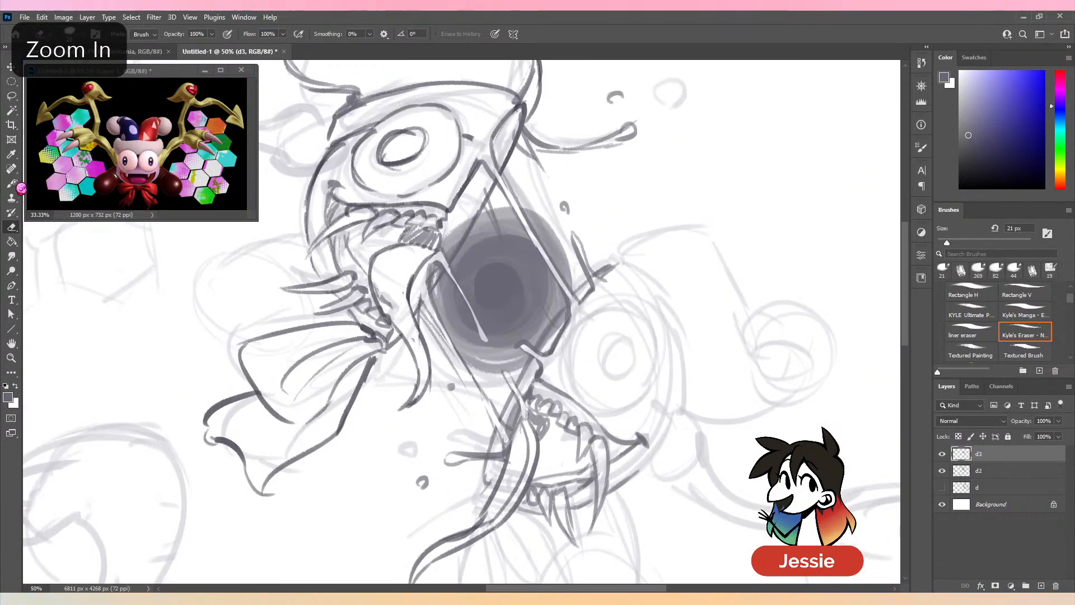
pyautogui.press('b')
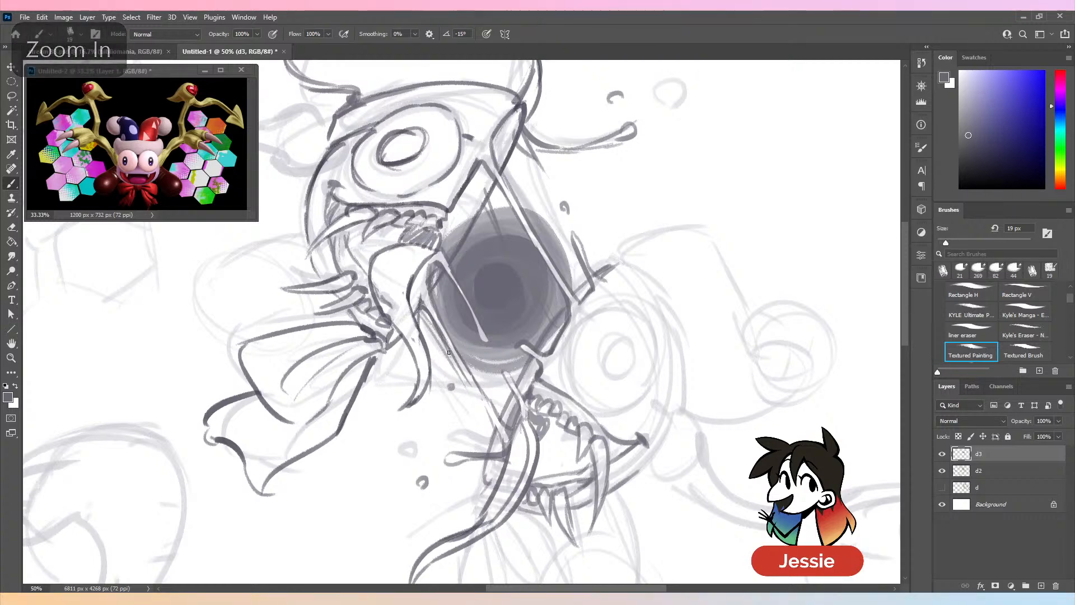
pyautogui.hotkey('ctrl', '-')
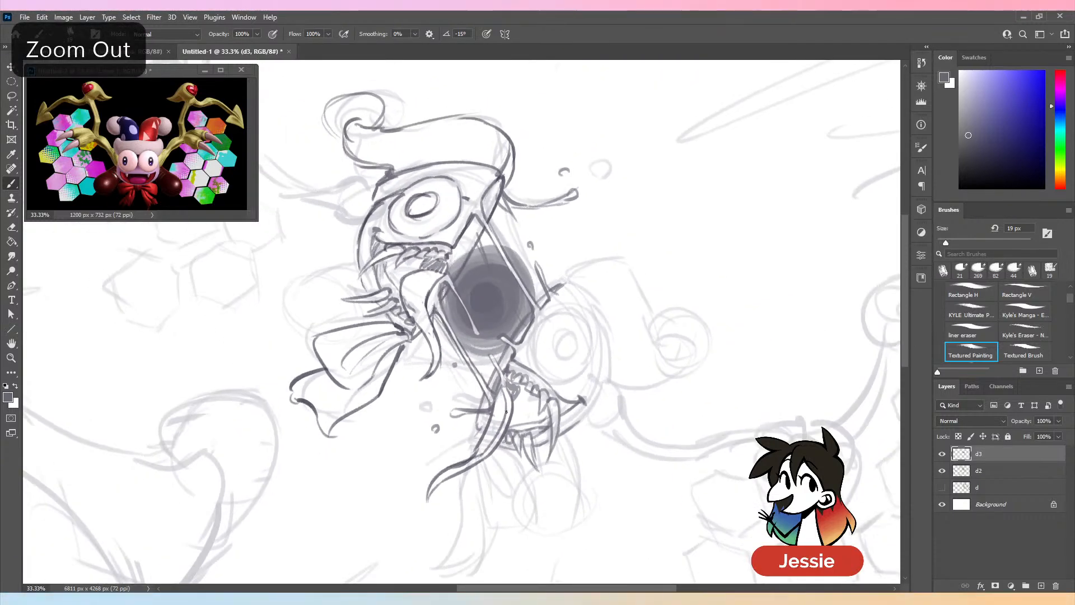
pyautogui.hotkey('ctrl', '+')
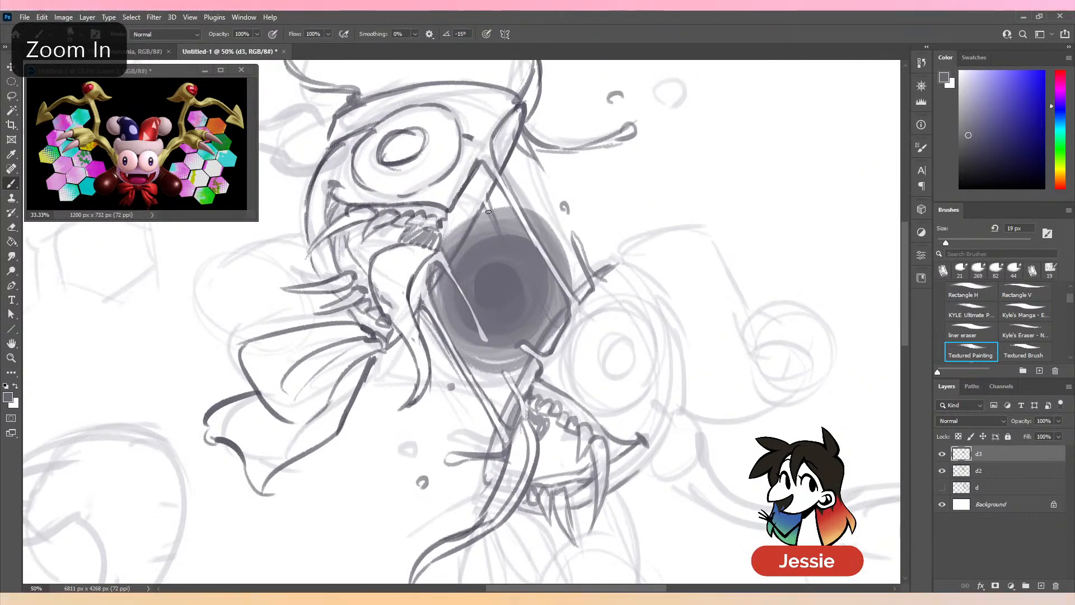
pyautogui.press(',')
pyautogui.hotkey('ctrl', '-')
pyautogui.hotkey('ctrl', '+')
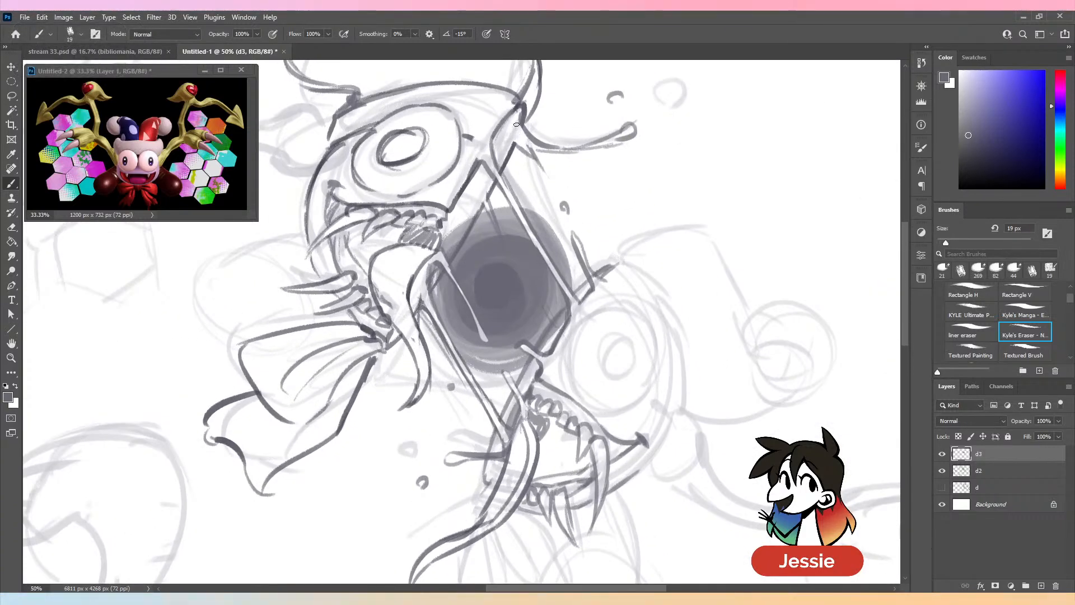
pyautogui.hotkey('ctrl', '-')
# - Hide layer d2, touch up the connecting edges where they meet the lower-right half's tongue root, and show d2 again
pyautogui.hotkey('ctrl', '-')
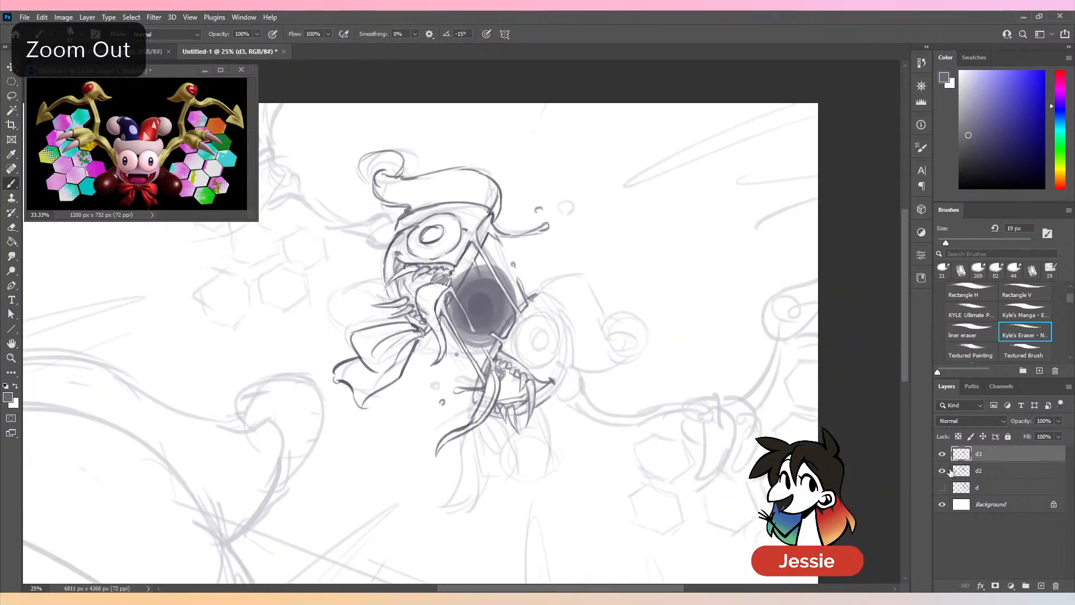
pyautogui.press('.')
pyautogui.click(941, 471)
pyautogui.hotkey('ctrl', '-')
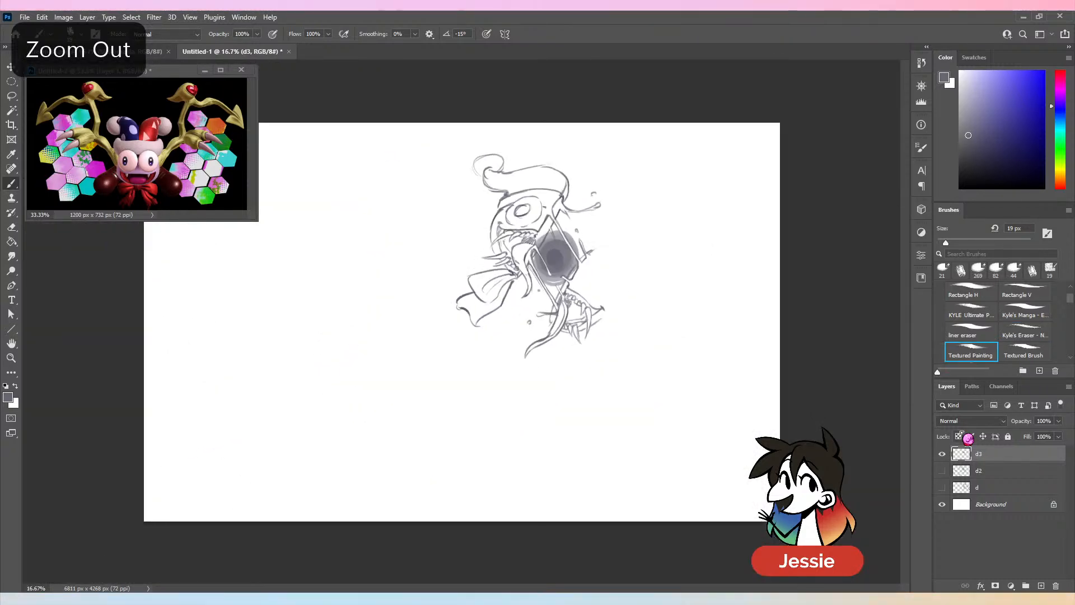
pyautogui.hotkey('ctrl', '+')
pyautogui.hotkey('ctrl', '+')
pyautogui.hotkey('ctrl', '+')
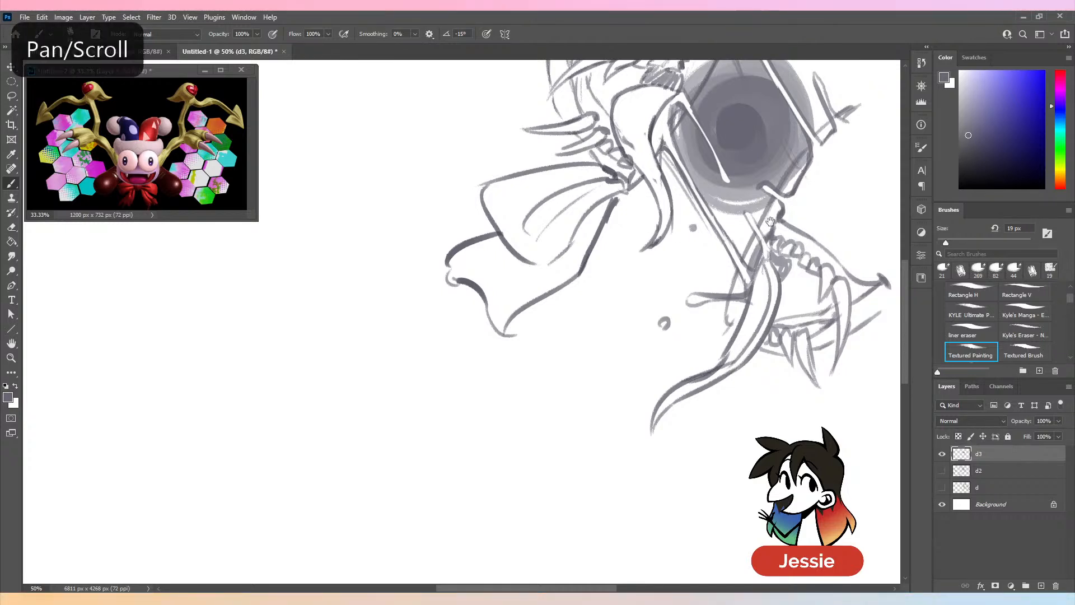
pyautogui.moveTo(765, 186); pyautogui.dragTo(539, 240)
pyautogui.press(',')
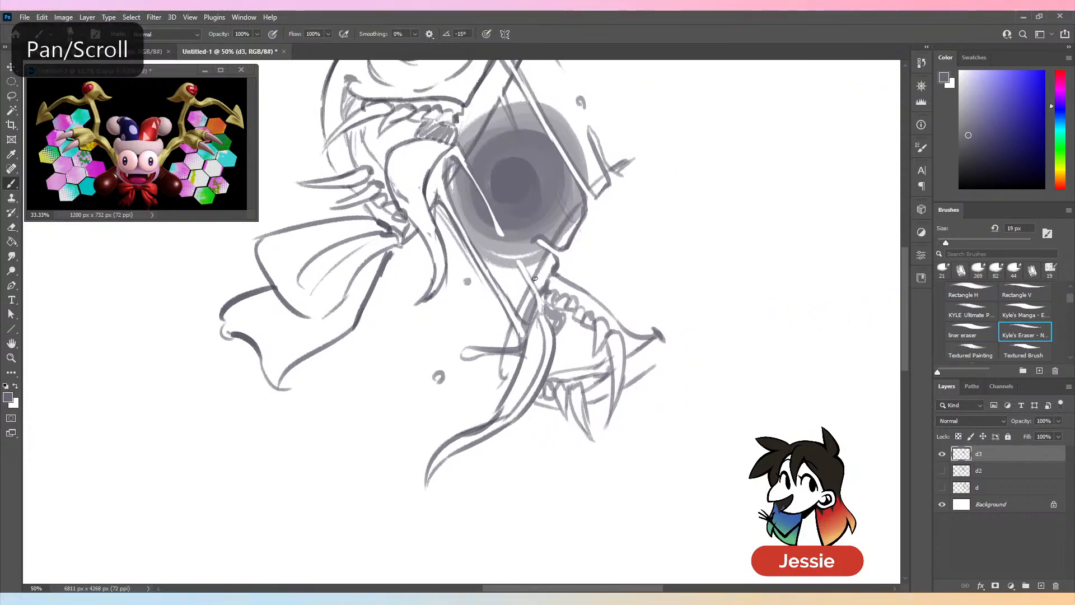
pyautogui.press('.')
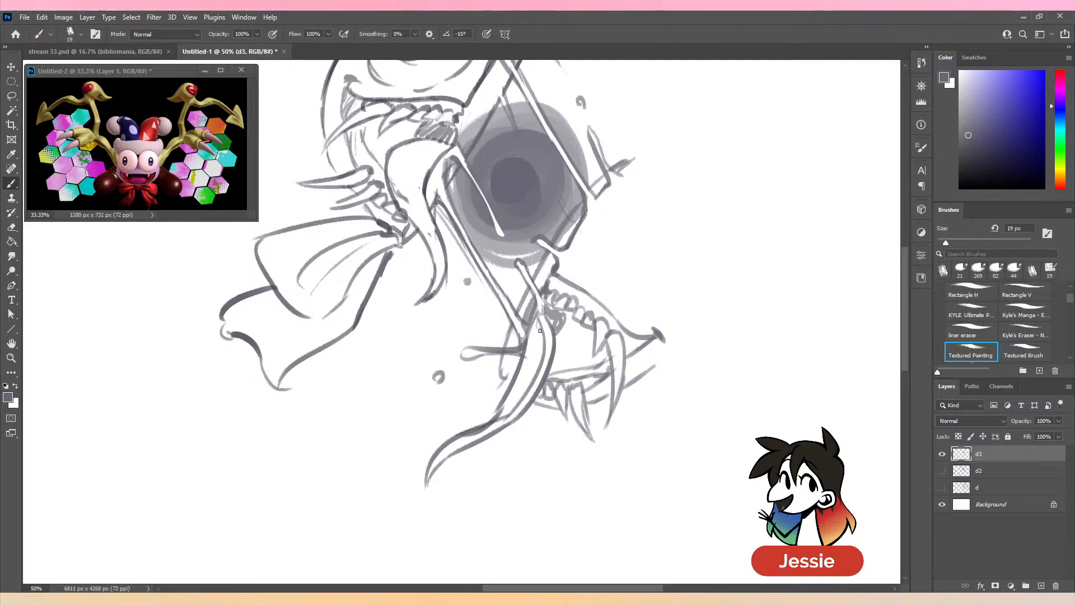
pyautogui.hotkey('ctrl', '-')
pyautogui.hotkey('ctrl', '-')
pyautogui.click(942, 470)
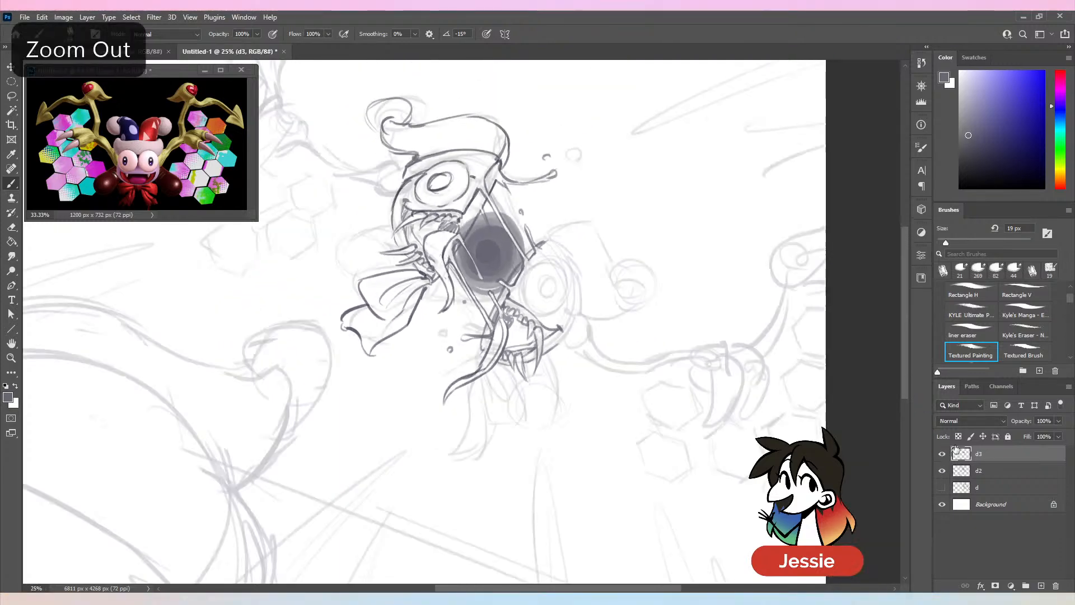
# - Draw the lower-right half's round eye outline at 19 px and its iris ring at 24 px, and check them without layer d2
pyautogui.moveTo(638, 359); pyautogui.dragTo(536, 335)
pyautogui.hotkey('ctrl', '+')
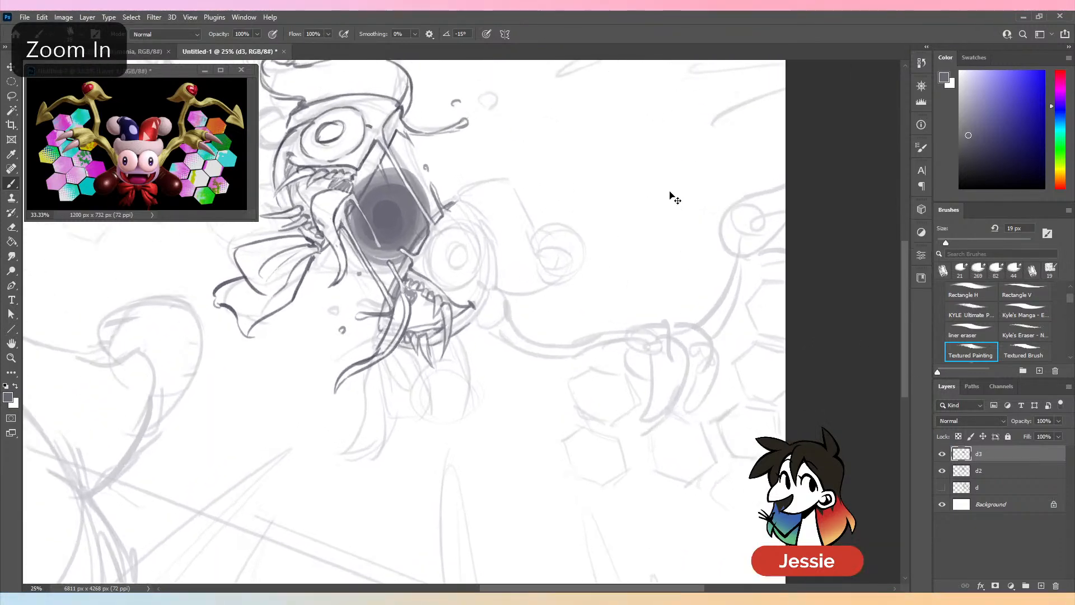
pyautogui.hotkey('ctrl', '+')
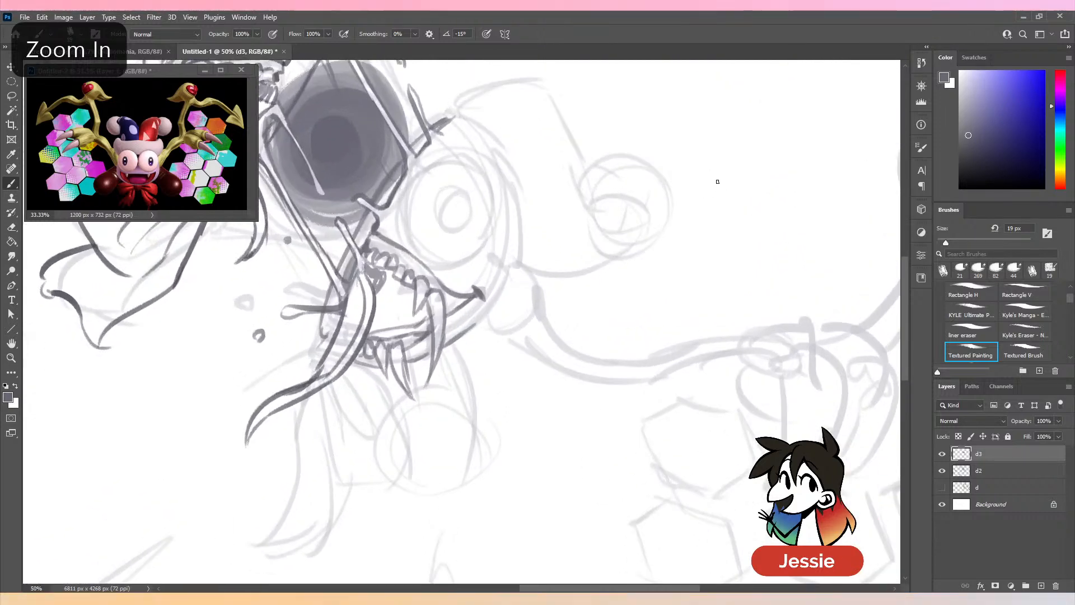
pyautogui.moveTo(649, 232); pyautogui.dragTo(707, 252)
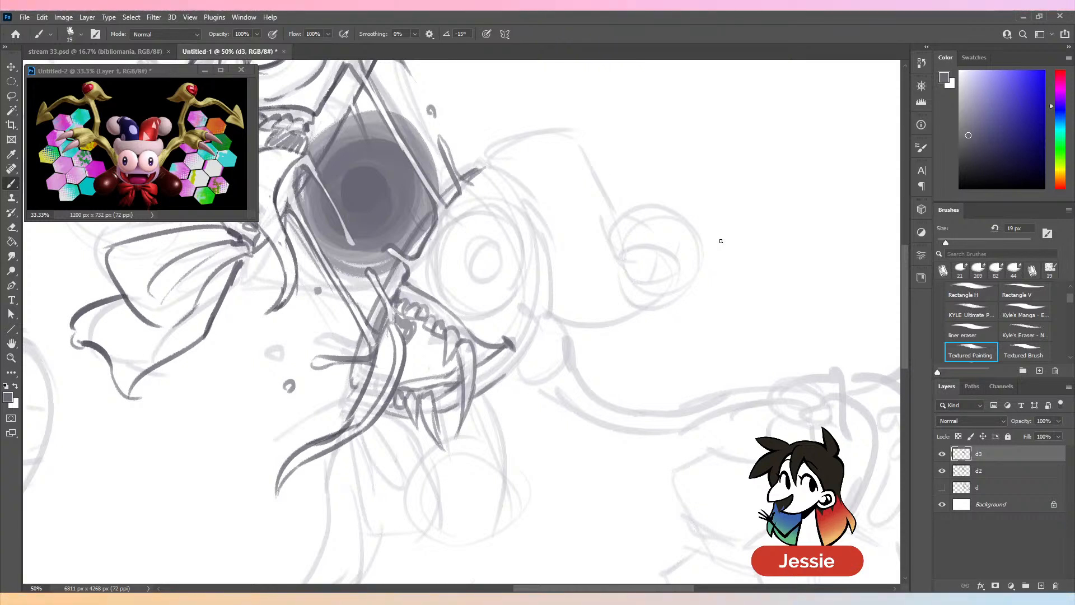
pyautogui.moveTo(455, 221)
pyautogui.mouseDown()
pyautogui.moveTo(433, 277)
pyautogui.moveTo(460, 219)
pyautogui.moveTo(484, 210)
pyautogui.moveTo(508, 221)
pyautogui.moveTo(521, 248)
pyautogui.moveTo(493, 290)
pyautogui.mouseUp()
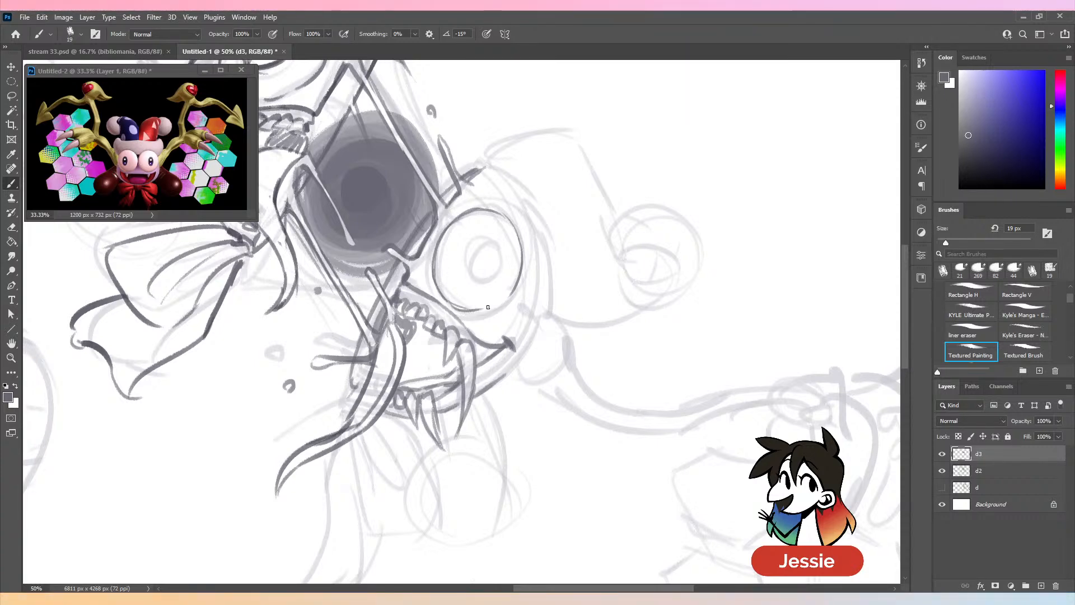
pyautogui.hotkey('ctrl', '-')
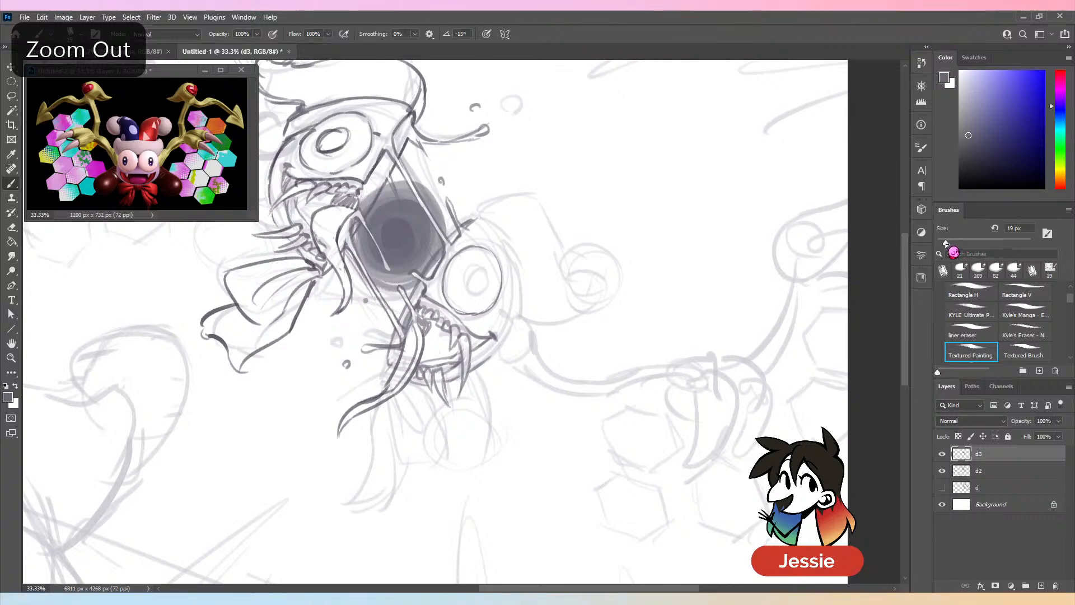
pyautogui.hotkey('ctrl', 'z')
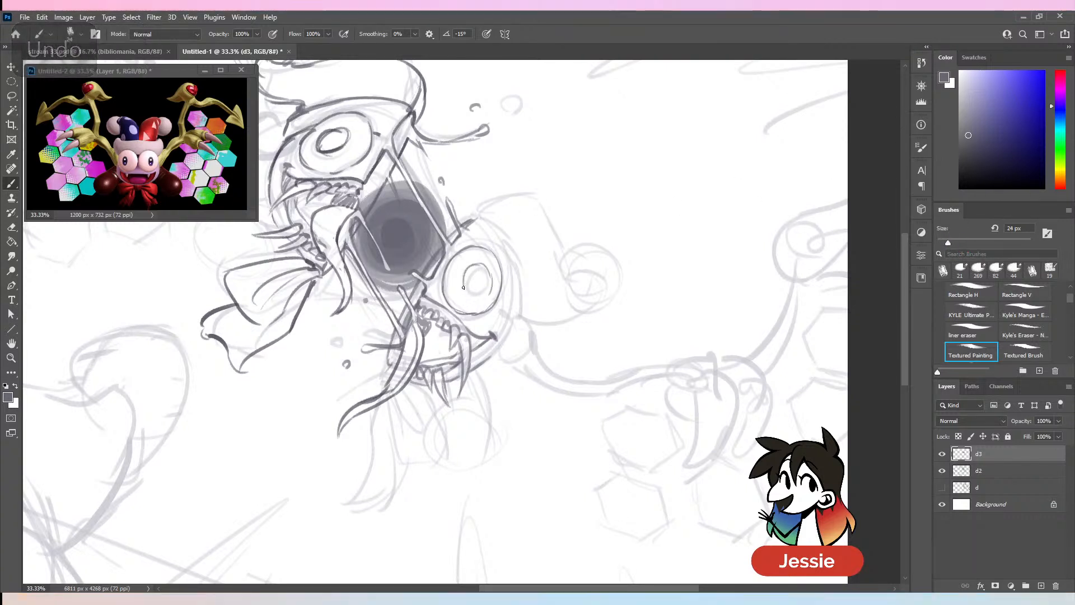
pyautogui.hotkey('ctrl', '-')
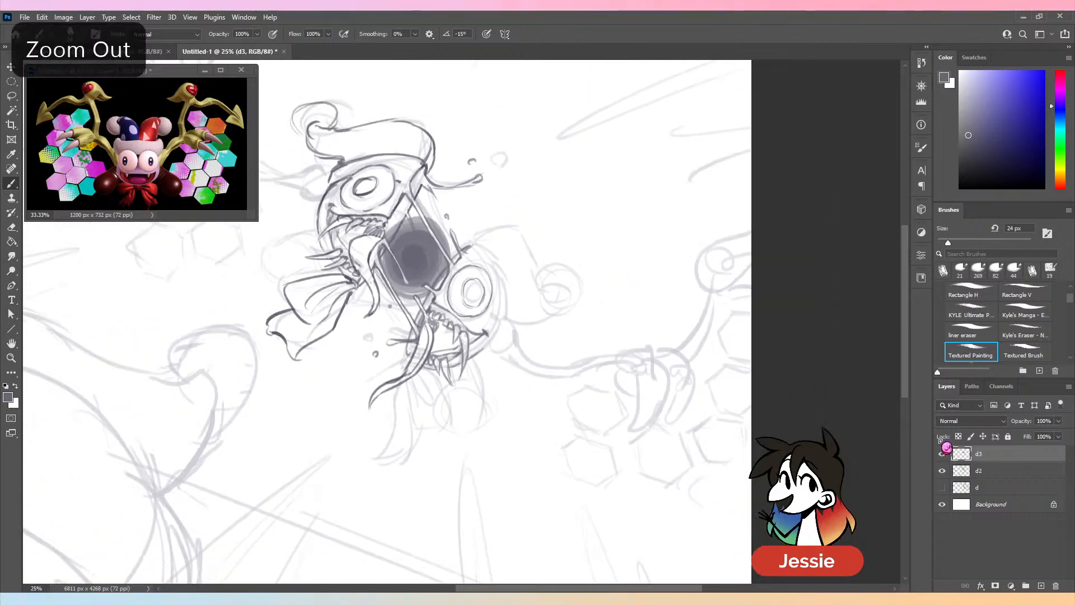
pyautogui.click(943, 471)
pyautogui.hotkey('ctrl', '-')
pyautogui.click(943, 473)
pyautogui.hotkey('ctrl', '+')
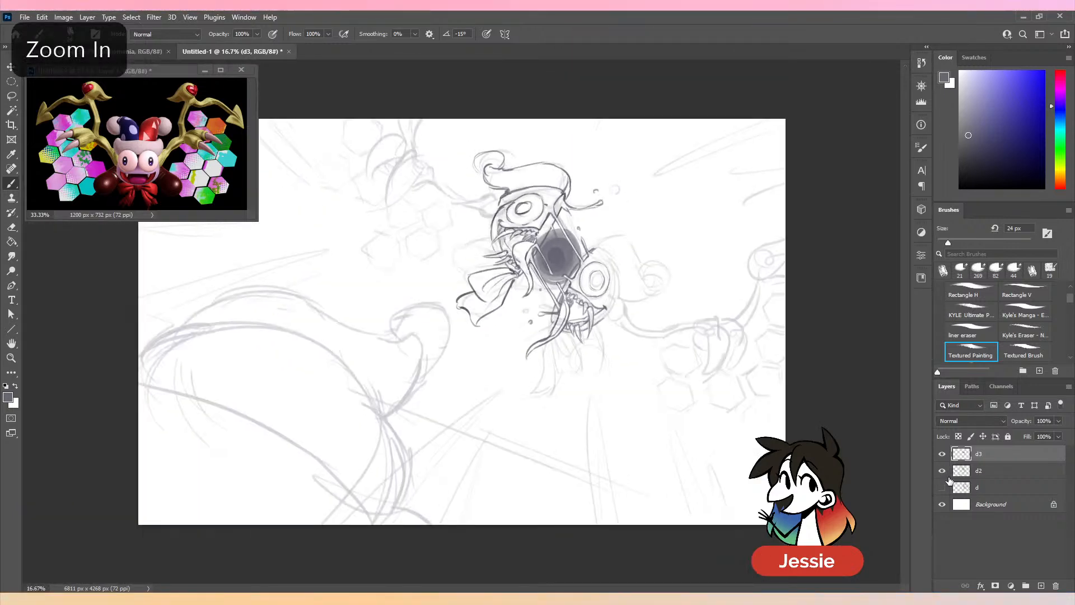
# - Erase the upper-left eye's iris, redraw it as a larger ring with a 24 px brush, and check it without layer d2
pyautogui.press('space')
pyautogui.moveTo(632, 186); pyautogui.dragTo(541, 346)
pyautogui.hotkey('ctrl', '+')
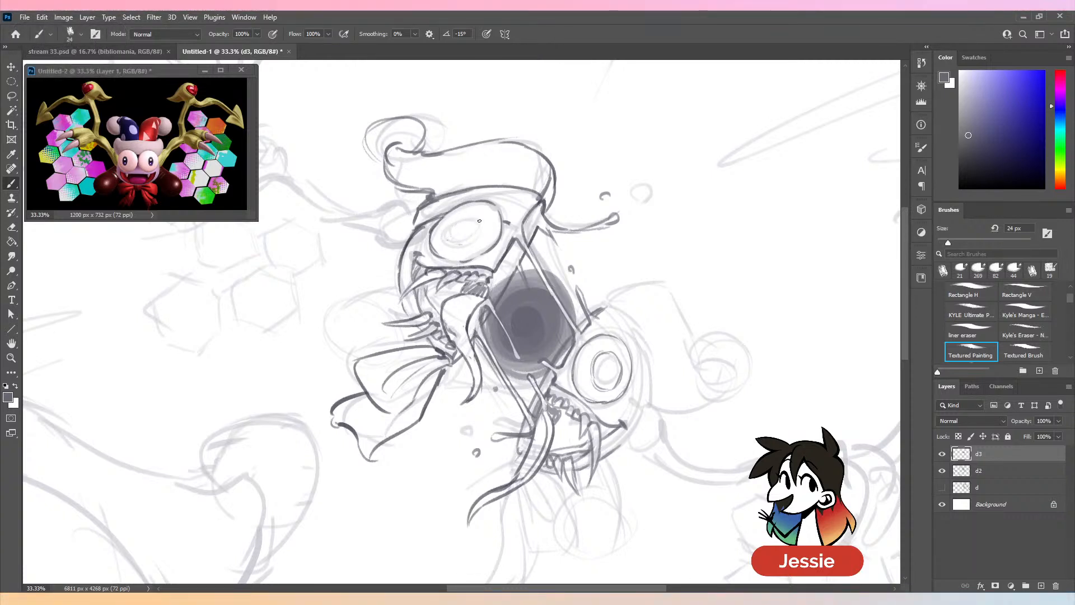
pyautogui.press('e')
pyautogui.press('b')
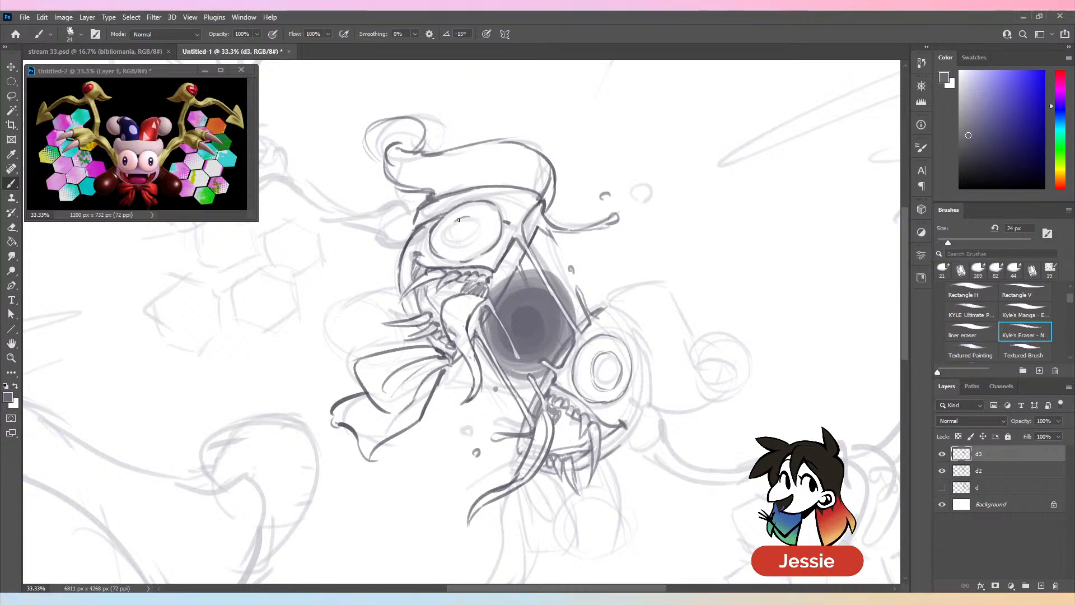
pyautogui.moveTo(458, 220)
pyautogui.mouseDown()
pyautogui.moveTo(444, 239)
pyautogui.moveTo(472, 242)
pyautogui.mouseUp()
pyautogui.hotkey('ctrl', 'z')
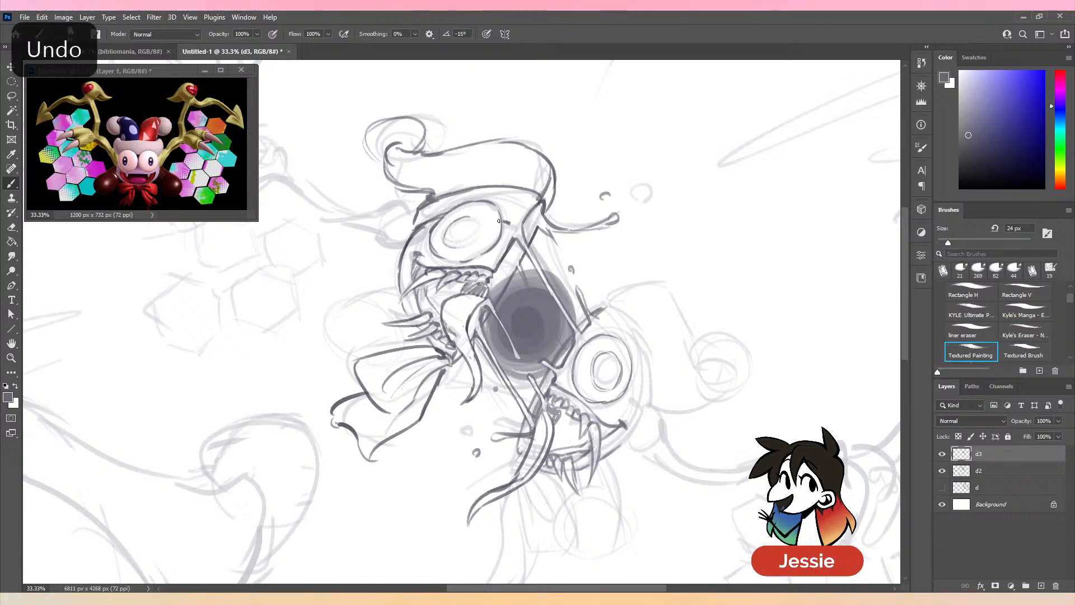
pyautogui.moveTo(470, 215)
pyautogui.mouseDown()
pyautogui.moveTo(444, 234)
pyautogui.moveTo(463, 244)
pyautogui.mouseUp()
pyautogui.hotkey('ctrl', '-')
pyautogui.hotkey('ctrl', '-')
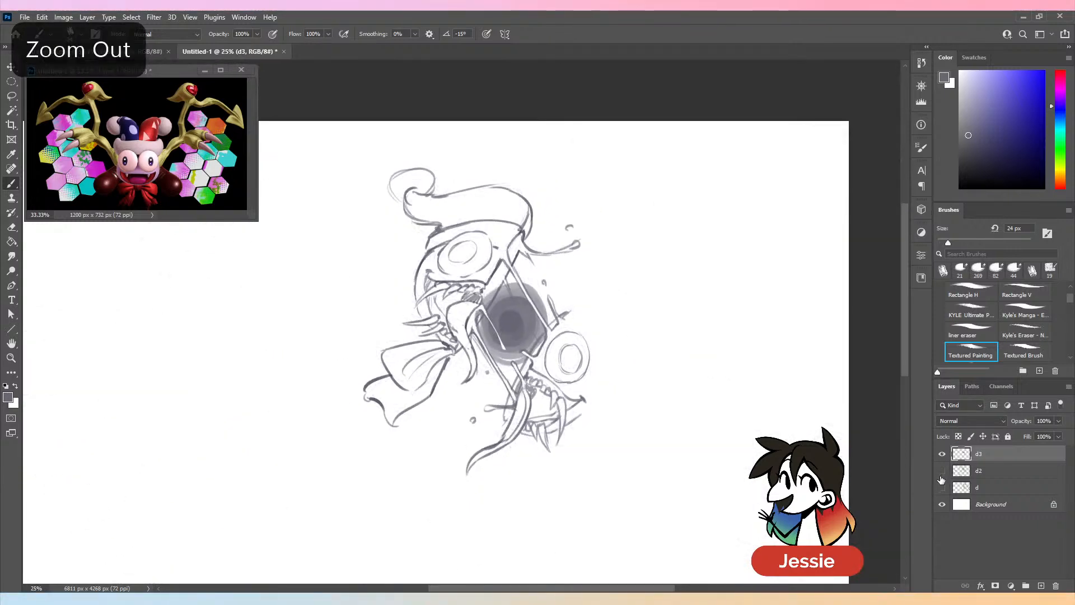
pyautogui.hotkey('ctrl', '+')
pyautogui.moveTo(716, 256); pyautogui.dragTo(553, 326)
pyautogui.hotkey('ctrl', '+')
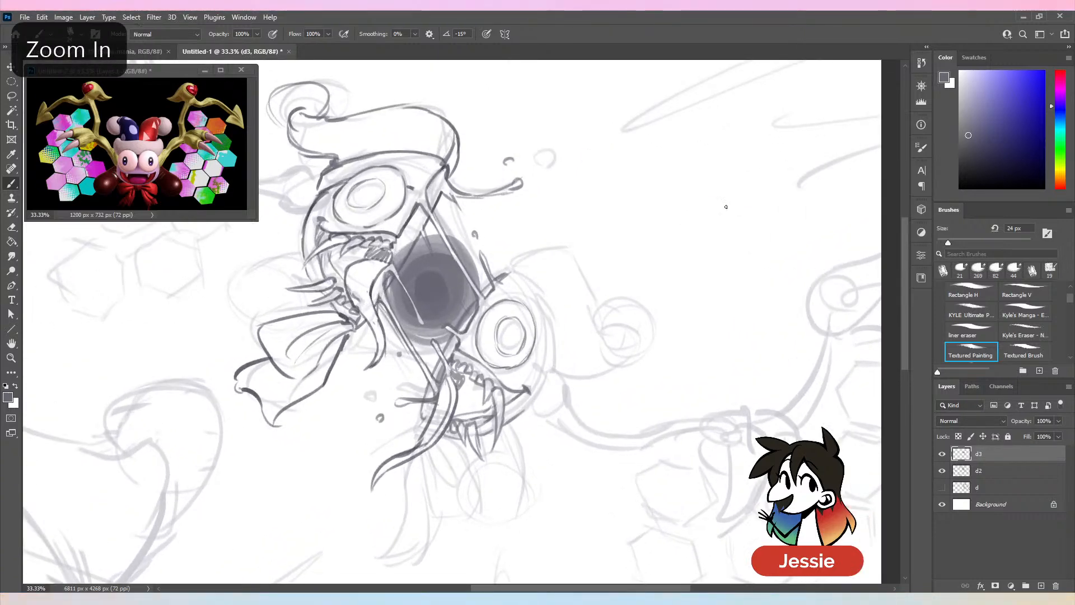
# - Draw a small pupil ring inside the iris of each eye with a 38 px brush
pyautogui.moveTo(947, 244); pyautogui.dragTo(955, 243)
pyautogui.moveTo(508, 337); pyautogui.dragTo(511, 335)
pyautogui.hotkey('ctrl', 'z')
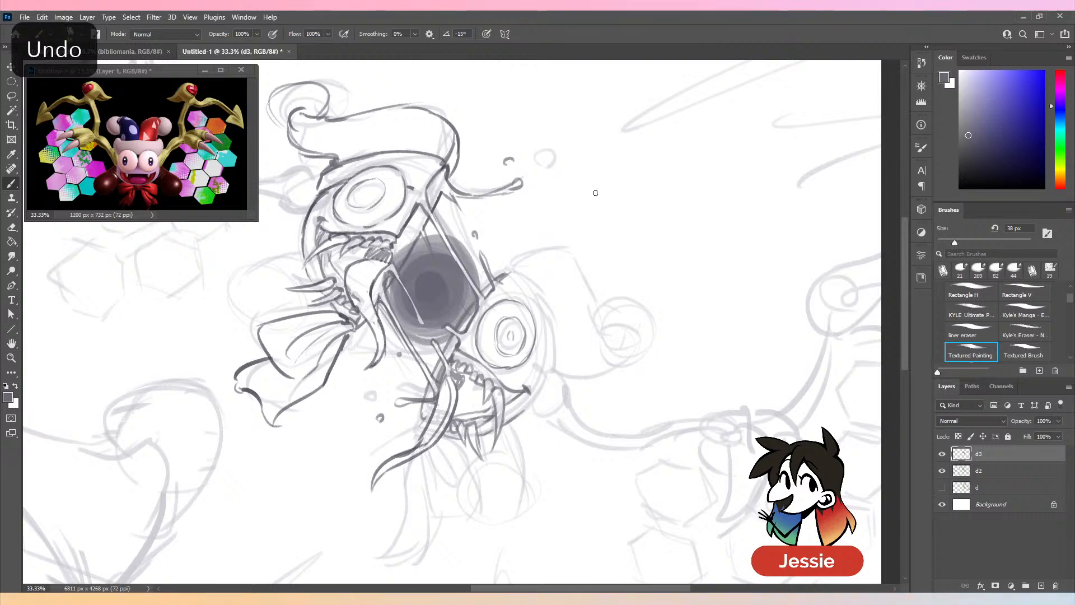
pyautogui.hotkey('ctrl', '-')
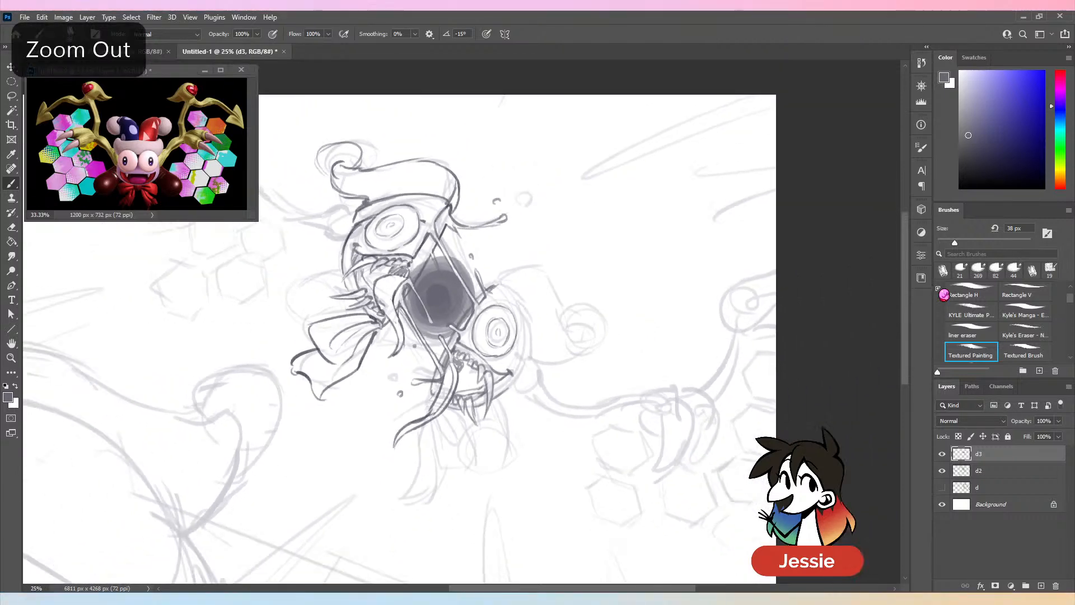
# - Set the brush to 21 px and compare the new sketch with layers d and d2 by switching their visibility
pyautogui.moveTo(954, 242); pyautogui.dragTo(946, 242)
pyautogui.click(942, 488)
pyautogui.click(942, 487)
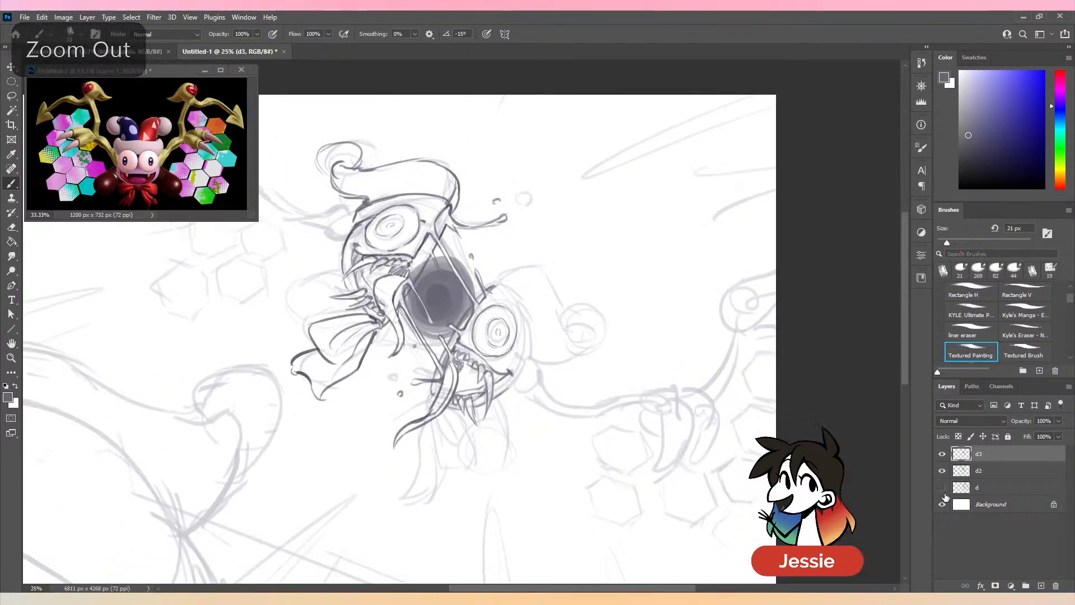
pyautogui.hotkey('ctrl', '-')
pyautogui.click(942, 471)
pyautogui.click(942, 471)
pyautogui.hotkey('ctrl', '+')
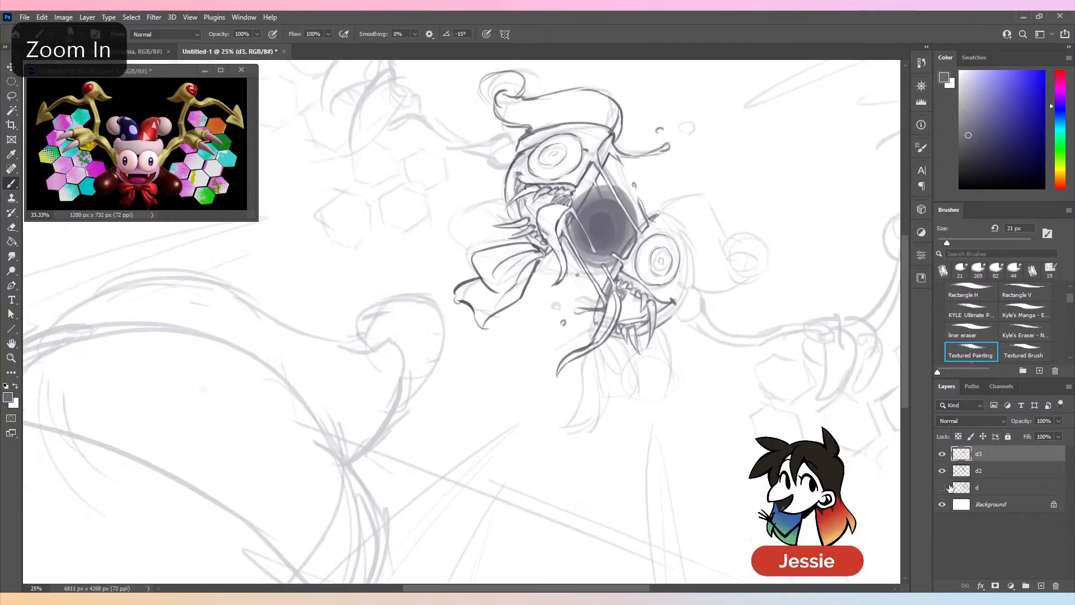
pyautogui.click(942, 487)
pyautogui.hotkey('ctrl', '-')
pyautogui.click(942, 470)
pyautogui.click(942, 454)
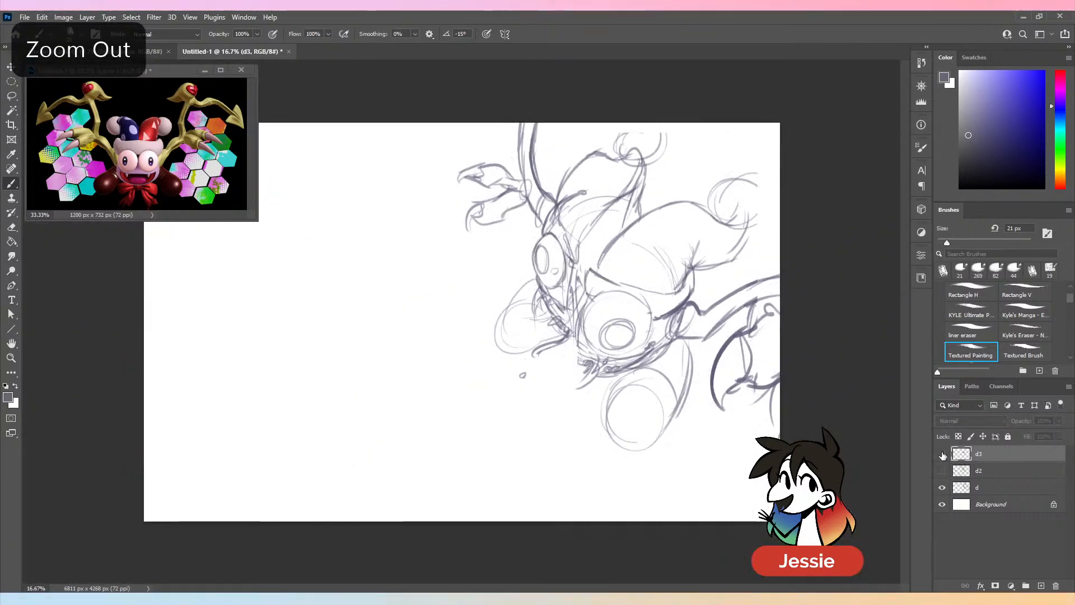
pyautogui.click(942, 454)
pyautogui.click(942, 470)
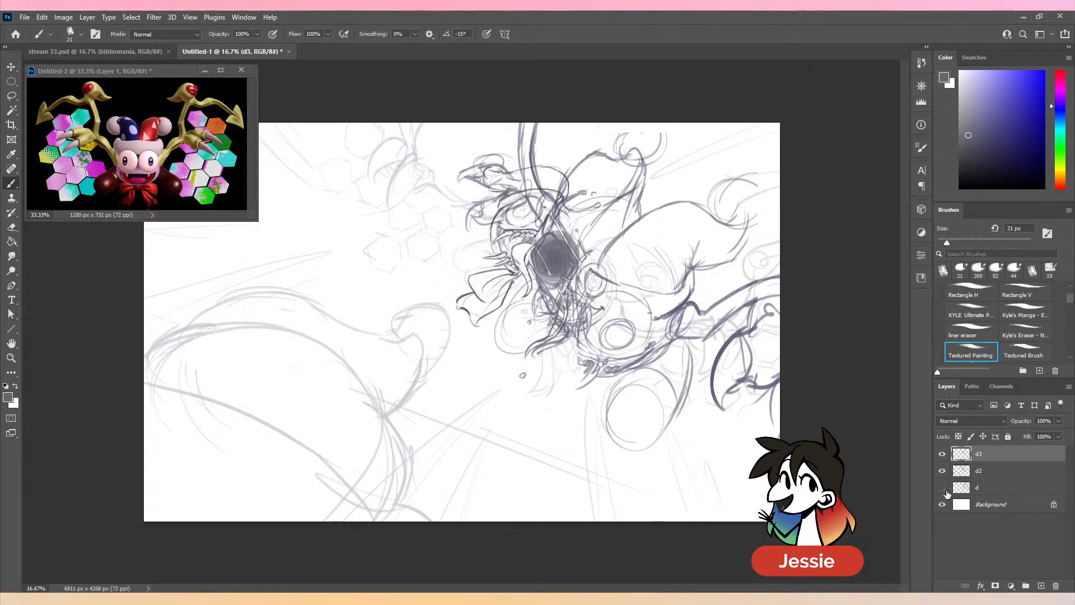
# - Draw the curved hat brim around the lower-right half's head beside its eye with a 21 px brush
pyautogui.hotkey('ctrl', '+')
pyautogui.moveTo(897, 401); pyautogui.dragTo(699, 470)
pyautogui.hotkey('ctrl', '+')
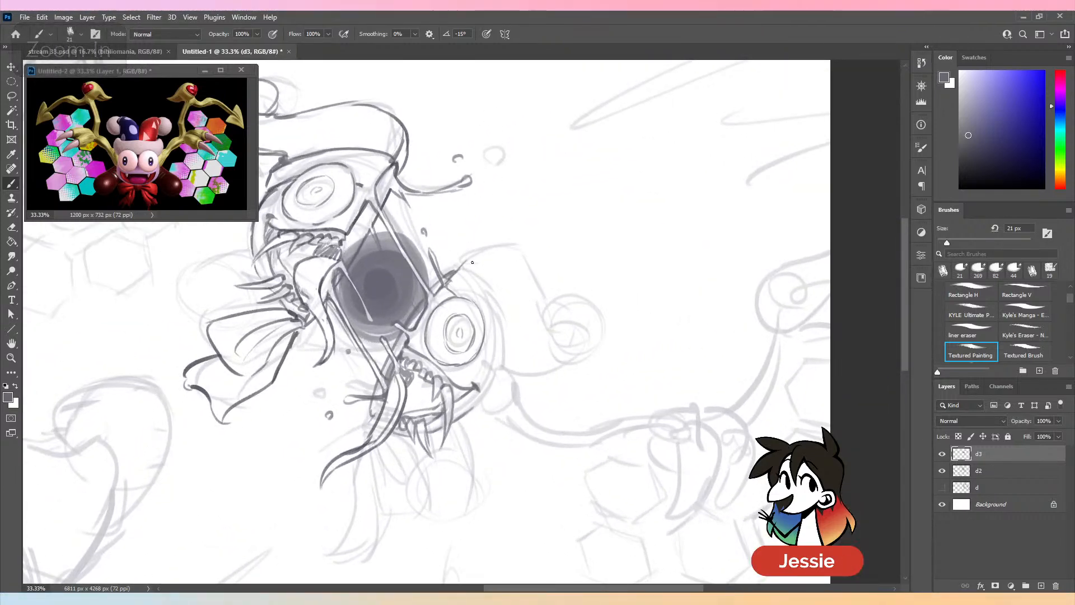
pyautogui.moveTo(458, 262)
pyautogui.mouseDown()
pyautogui.moveTo(472, 266)
pyautogui.moveTo(508, 328)
pyautogui.mouseUp()
pyautogui.hotkey('ctrl', 'z')
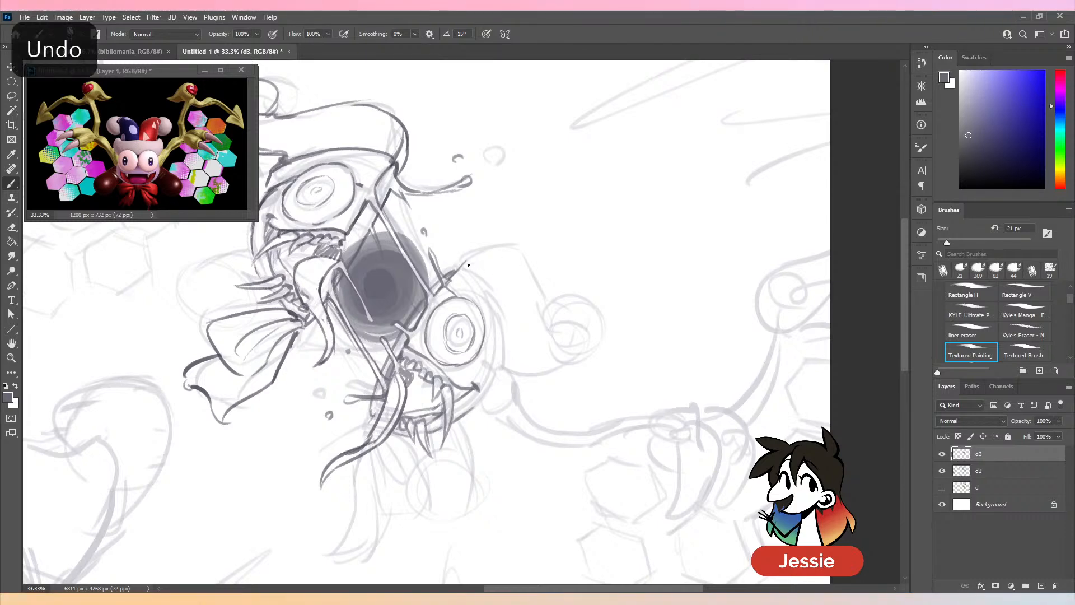
pyautogui.moveTo(469, 261)
pyautogui.mouseDown()
pyautogui.moveTo(491, 272)
pyautogui.moveTo(508, 358)
pyautogui.moveTo(488, 376)
pyautogui.mouseUp()
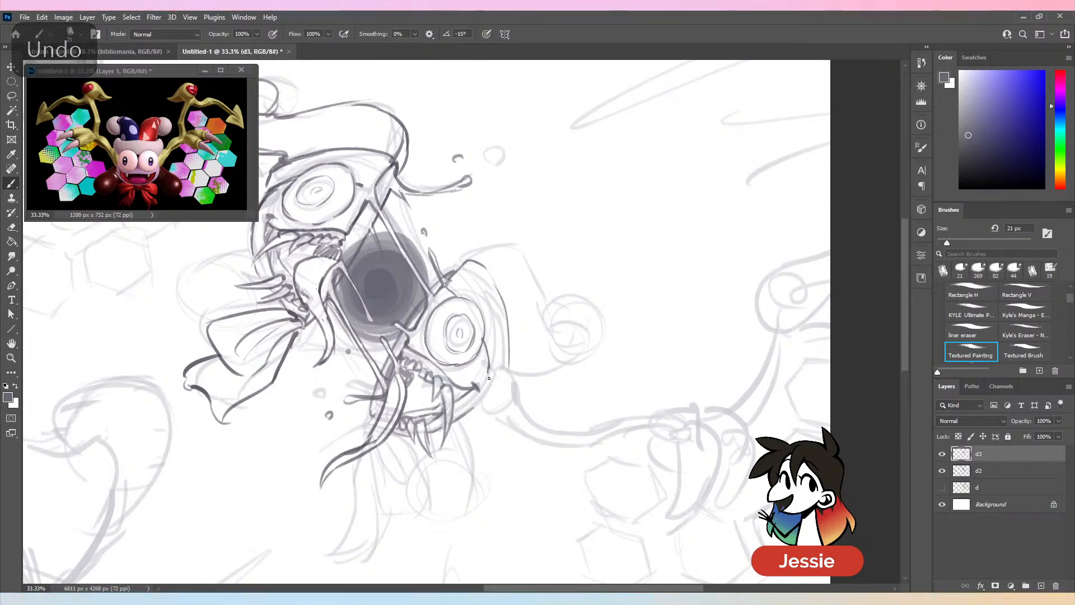
pyautogui.hotkey('ctrl', '-')
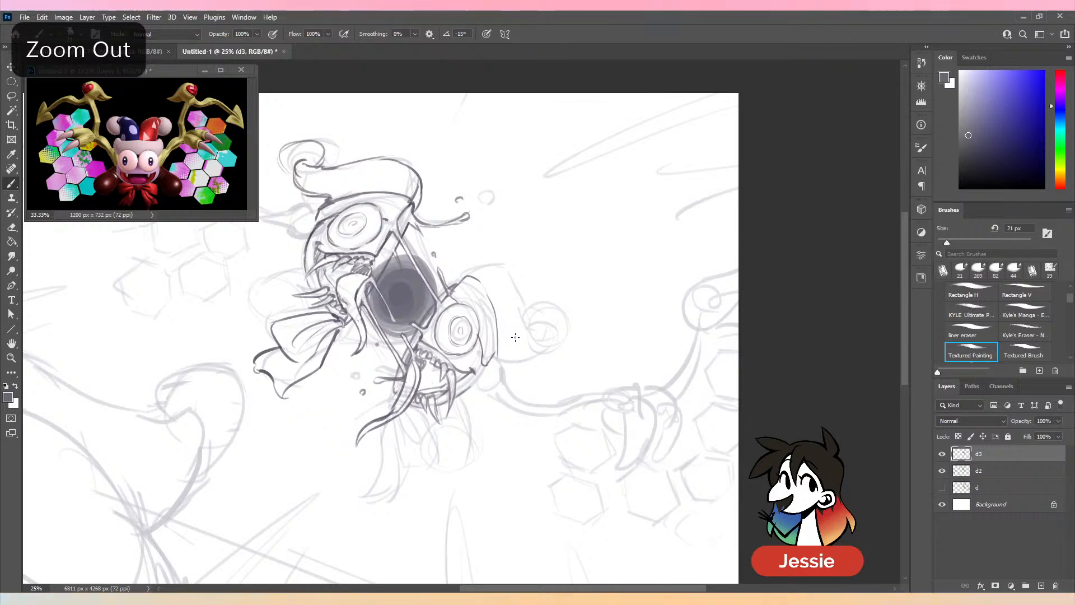
# - Draw the lower-right half's drooping hat tail and curled pompom at 36 px, and check them without layer d2
pyautogui.moveTo(951, 243); pyautogui.dragTo(954, 243)
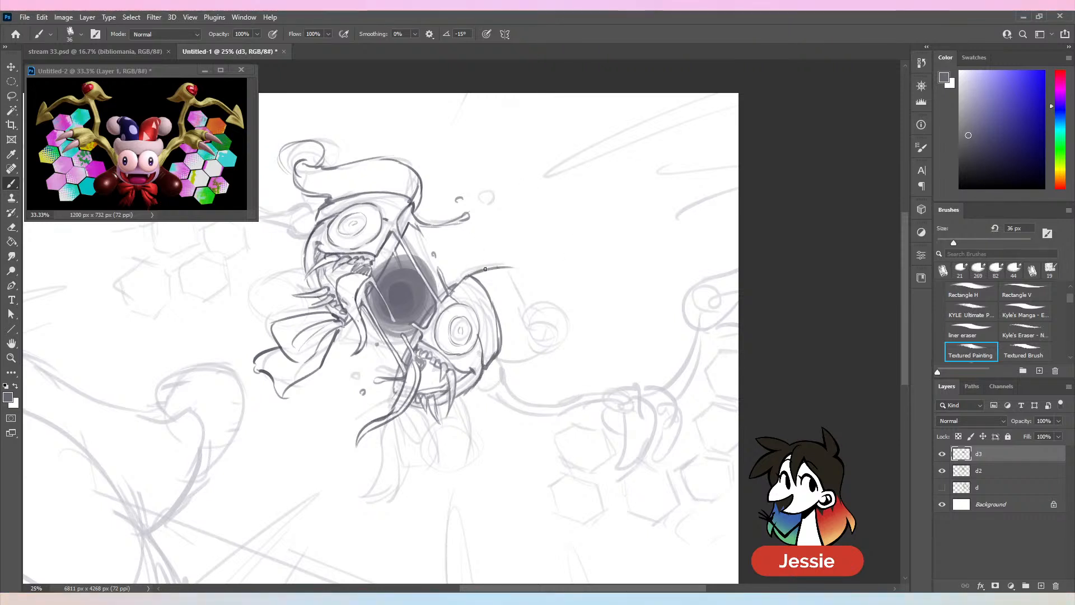
pyautogui.moveTo(453, 287)
pyautogui.mouseDown()
pyautogui.moveTo(497, 266)
pyautogui.moveTo(529, 327)
pyautogui.moveTo(547, 332)
pyautogui.mouseUp()
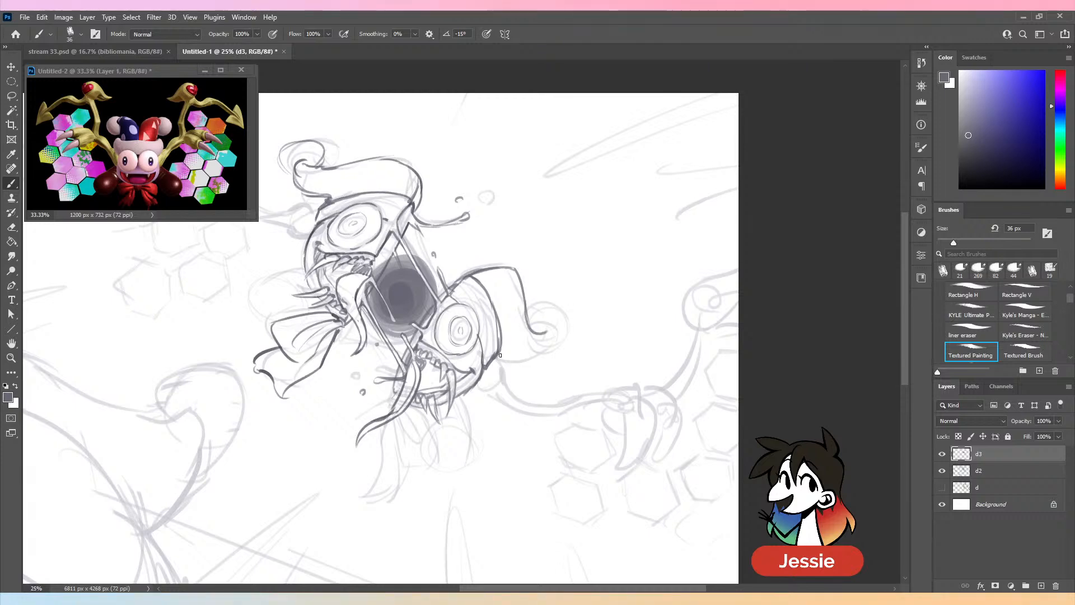
pyautogui.moveTo(497, 368)
pyautogui.mouseDown()
pyautogui.moveTo(540, 358)
pyautogui.moveTo(537, 324)
pyautogui.mouseUp()
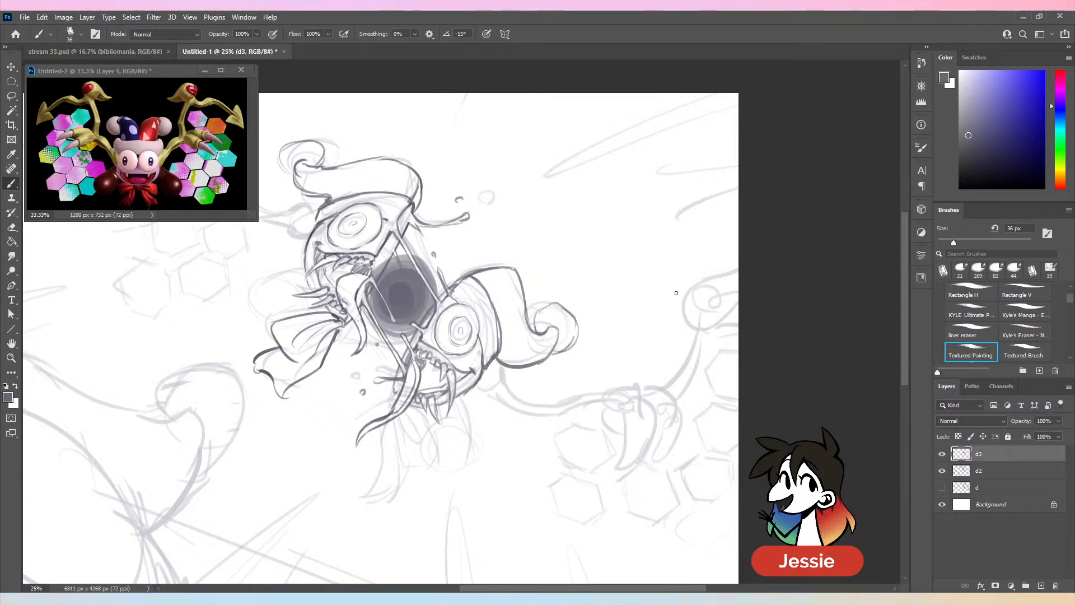
pyautogui.hotkey('ctrl', '-')
pyautogui.click(942, 472)
pyautogui.click(942, 470)
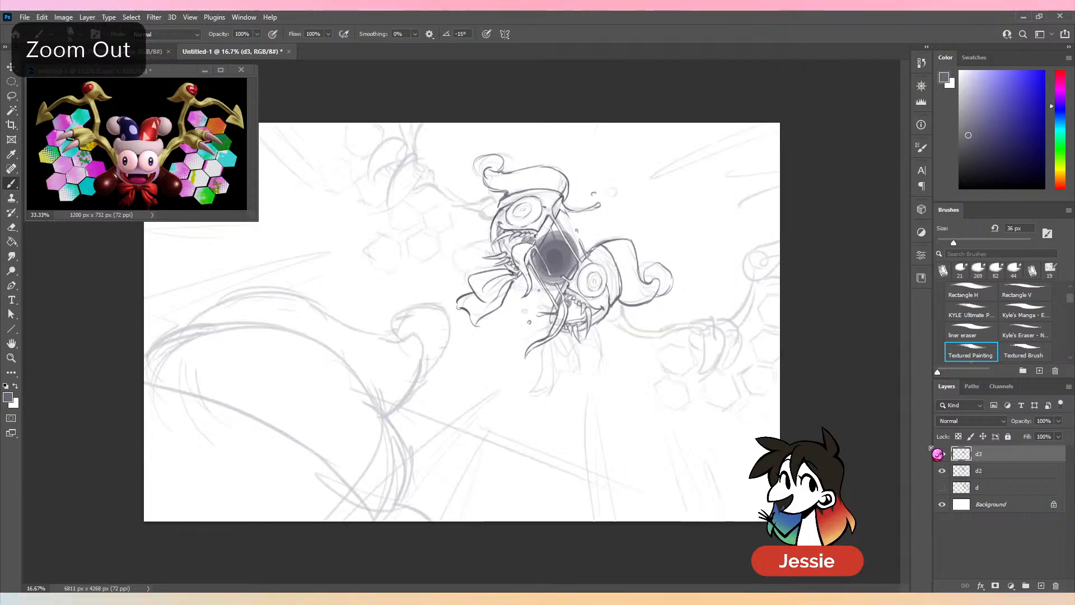
# - Save the document as stream 33-1.psd in Photoshop format with Maximize Compatibility on
pyautogui.hotkey('ctrl', '+')
pyautogui.moveTo(715, 376); pyautogui.dragTo(581, 363)
pyautogui.hotkey('ctrl', '+')
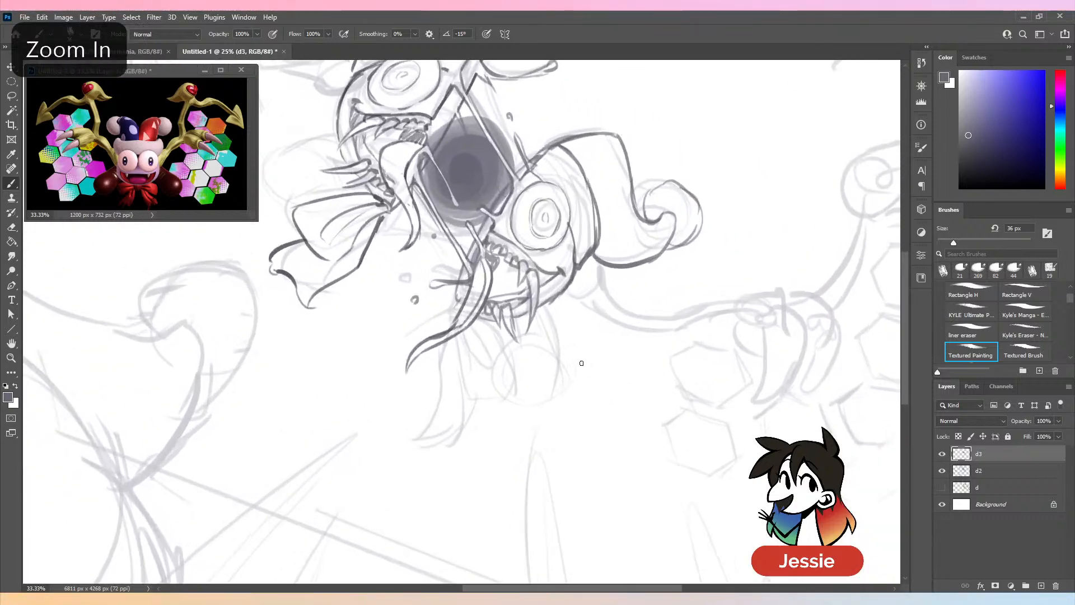
pyautogui.press(',')
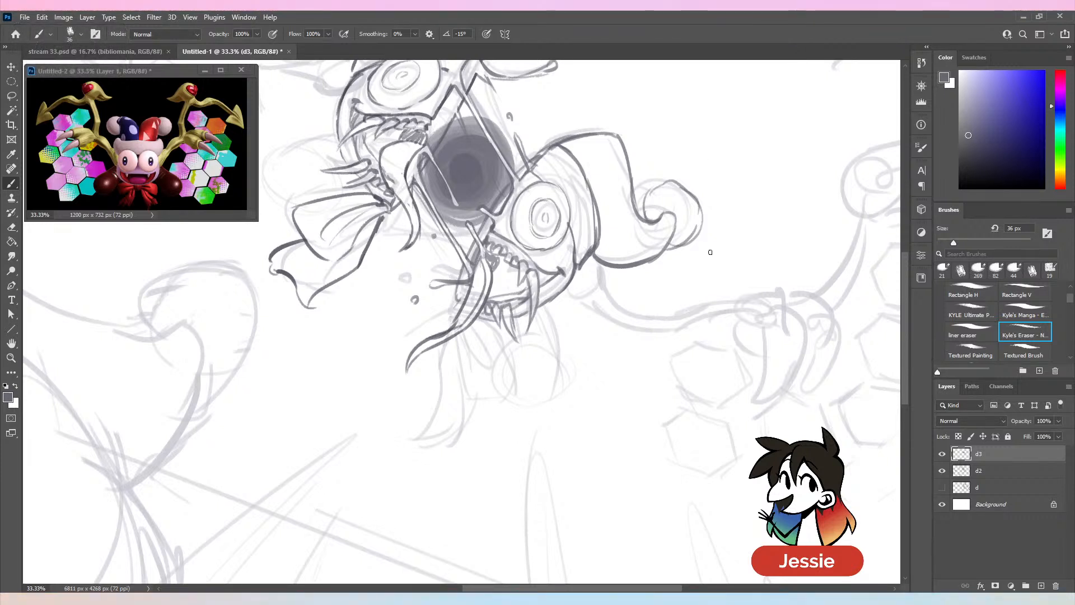
pyautogui.hotkey('ctrl', '-')
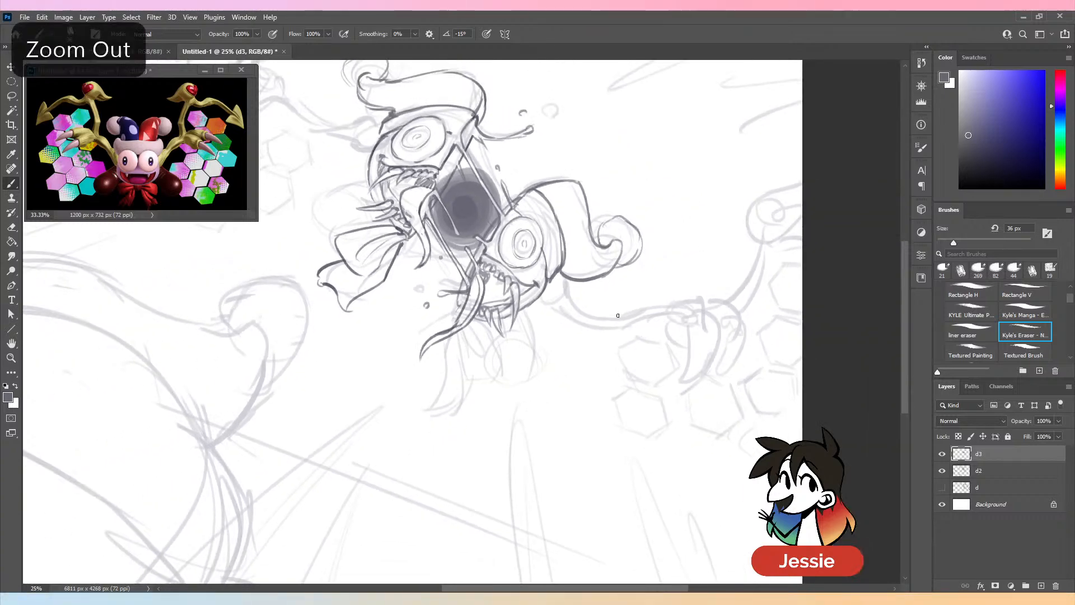
pyautogui.hotkey('ctrl', 's')
pyautogui.hotkey('ctrl', '+')
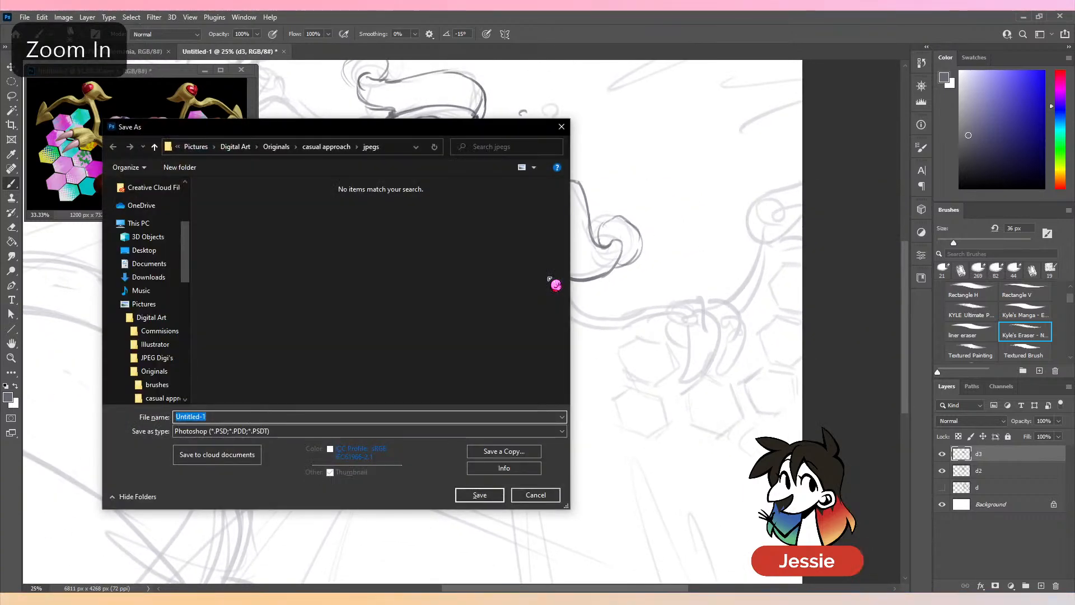
pyautogui.press('Escape')
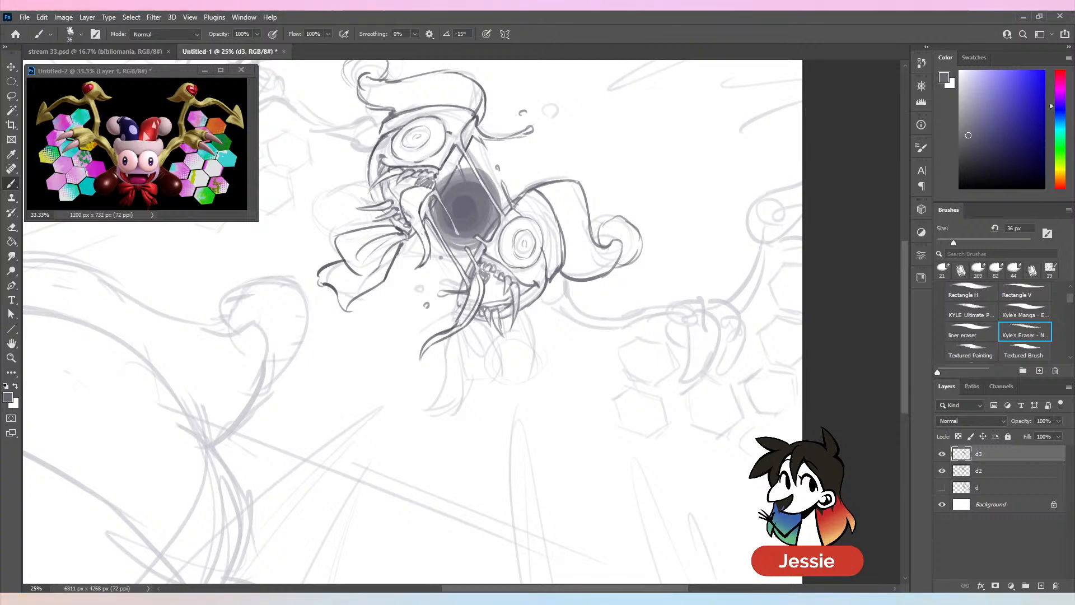
pyautogui.press('Return')
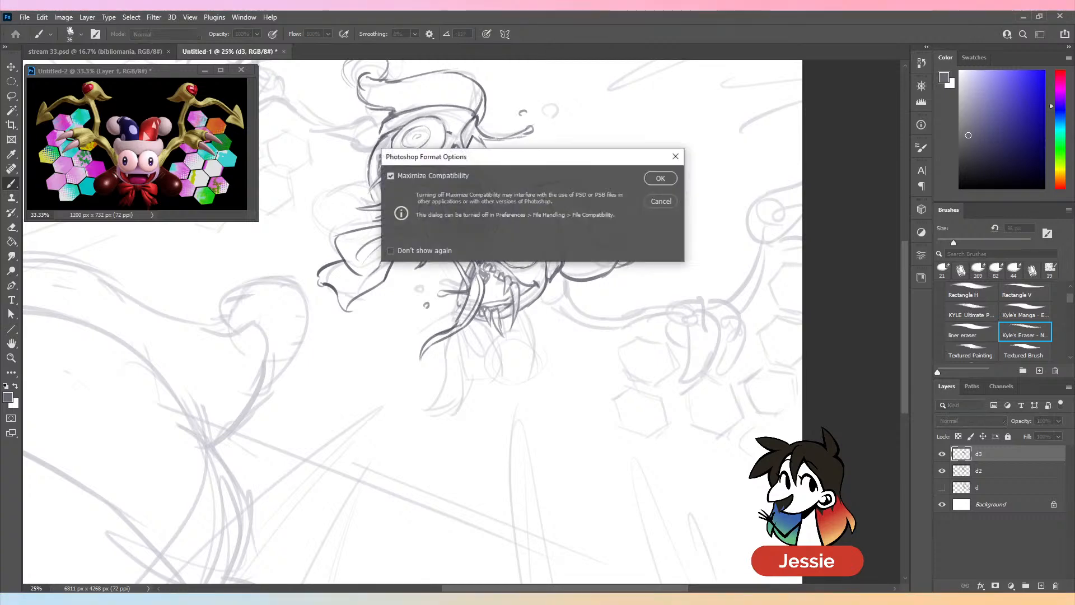
pyautogui.press('Return')
pyautogui.hotkey('ctrl', '-')
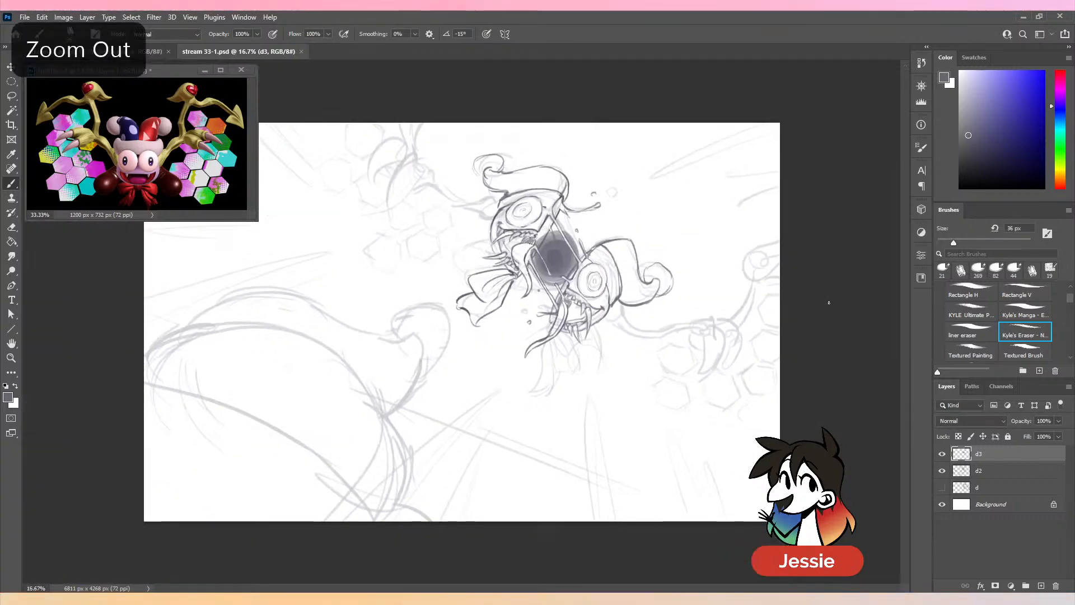
pyautogui.hotkey('ctrl', '+')
pyautogui.hotkey('ctrl', 's')
# - Draw the upper edge of the wing arm from the lower-right half's head to its hand with the Textured Painting brush
pyautogui.moveTo(618, 321); pyautogui.dragTo(394, 360)
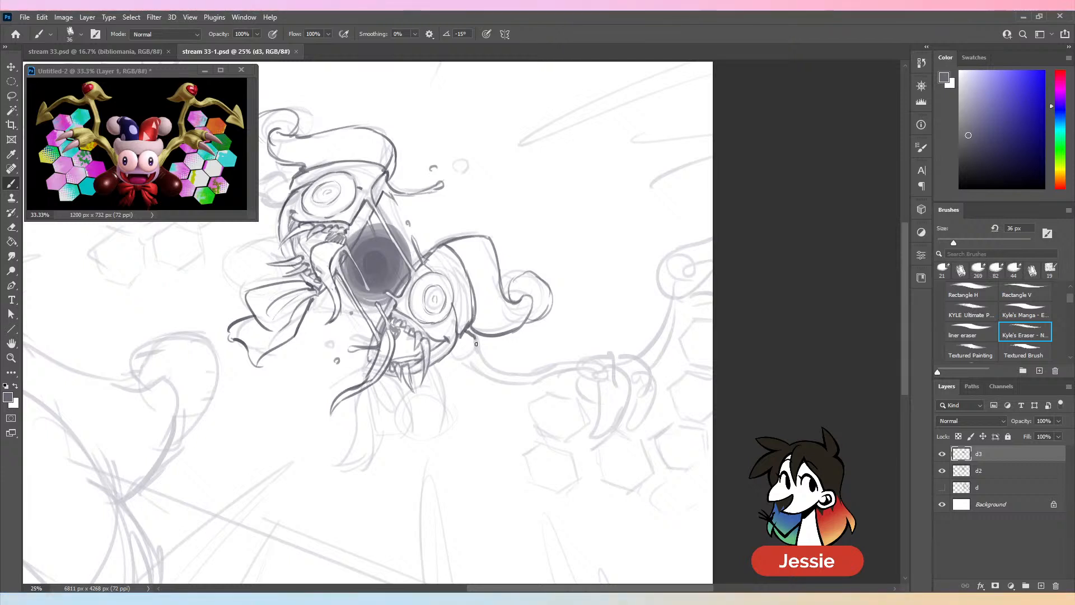
pyautogui.press('.')
pyautogui.moveTo(638, 327); pyautogui.dragTo(572, 258)
pyautogui.hotkey('ctrl', '+')
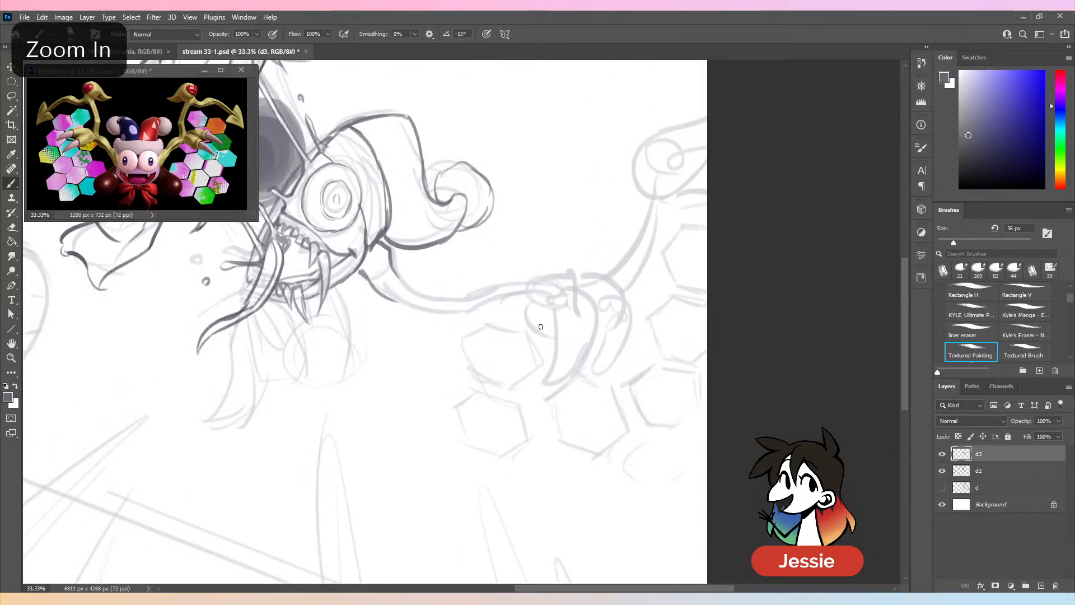
pyautogui.moveTo(396, 274)
pyautogui.mouseDown()
pyautogui.moveTo(495, 296)
pyautogui.moveTo(565, 268)
pyautogui.mouseUp()
pyautogui.hotkey('ctrl', 'z')
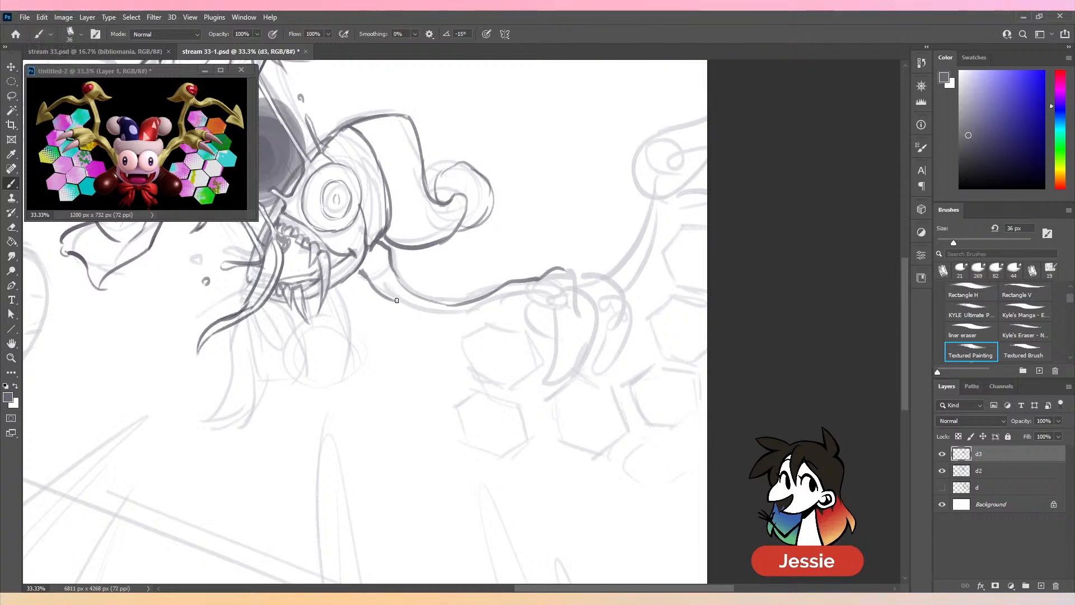
# - Draw the lower edge of the lower-right wing arm, the knuckles and two long curved claws
pyautogui.moveTo(480, 314)
pyautogui.mouseDown()
pyautogui.moveTo(529, 293)
pyautogui.moveTo(559, 308)
pyautogui.moveTo(546, 392)
pyautogui.mouseUp()
pyautogui.moveTo(592, 294); pyautogui.dragTo(547, 387)
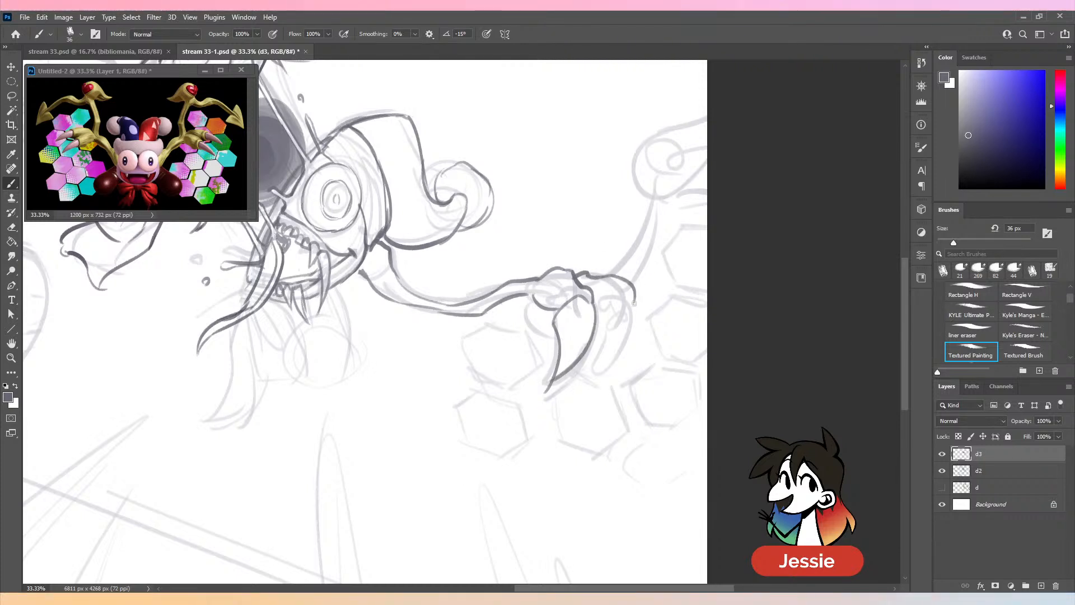
pyautogui.moveTo(628, 297)
pyautogui.mouseDown()
pyautogui.moveTo(598, 325)
pyautogui.moveTo(596, 388)
pyautogui.mouseUp()
pyautogui.moveTo(601, 323); pyautogui.dragTo(595, 391)
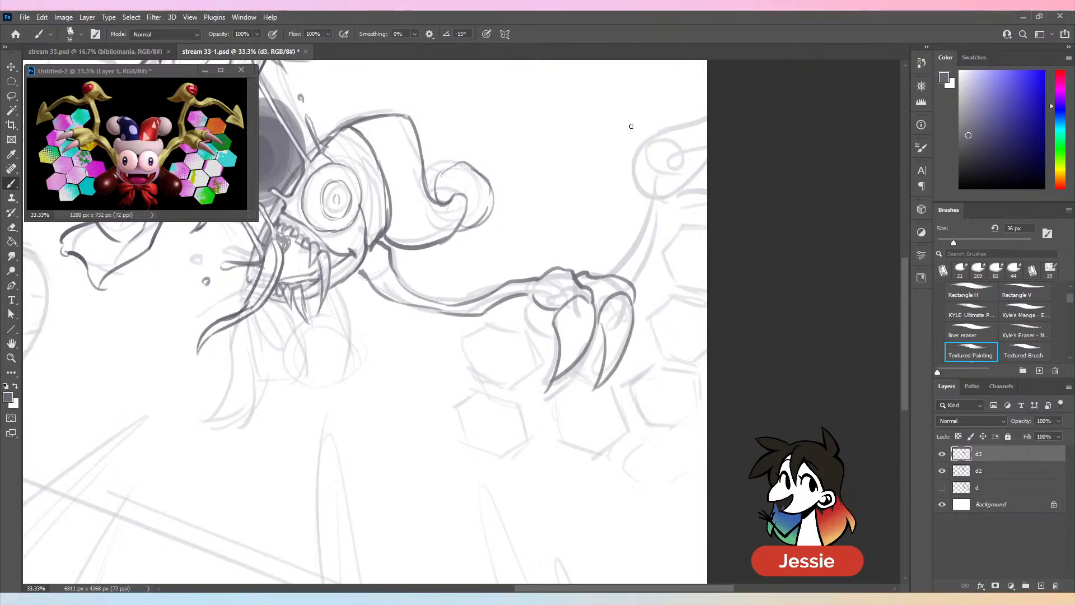
# - Draw the lower-right wing's upright section rising from the claws, with the round joint and curved spike at its tip
pyautogui.moveTo(631, 250); pyautogui.dragTo(645, 193)
pyautogui.moveTo(633, 284); pyautogui.dragTo(655, 205)
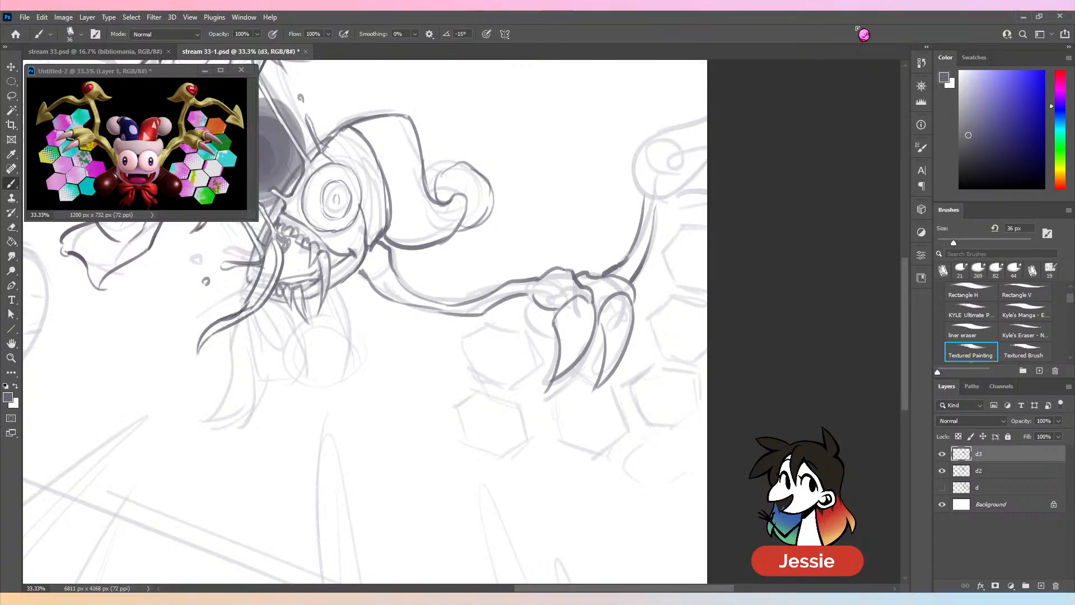
pyautogui.moveTo(707, 109)
pyautogui.mouseDown()
pyautogui.moveTo(594, 131)
pyautogui.moveTo(644, 172)
pyautogui.moveTo(641, 192)
pyautogui.moveTo(653, 202)
pyautogui.moveTo(644, 208)
pyautogui.moveTo(656, 216)
pyautogui.moveTo(707, 132)
pyautogui.moveTo(665, 159)
pyautogui.moveTo(712, 121)
pyautogui.moveTo(686, 171)
pyautogui.mouseUp()
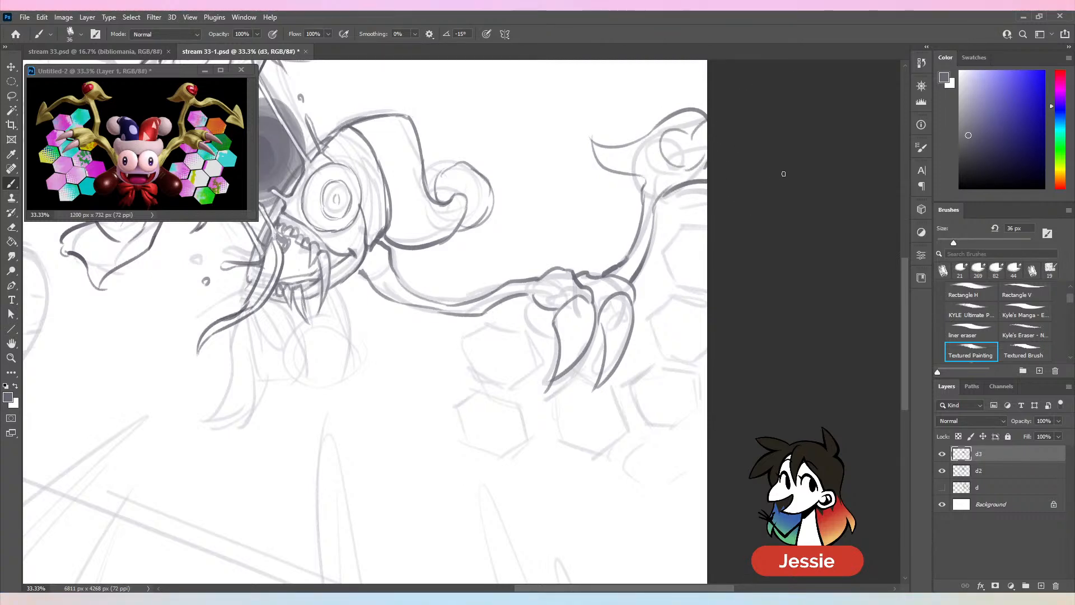
pyautogui.hotkey('ctrl', '-')
pyautogui.hotkey('ctrl', '-')
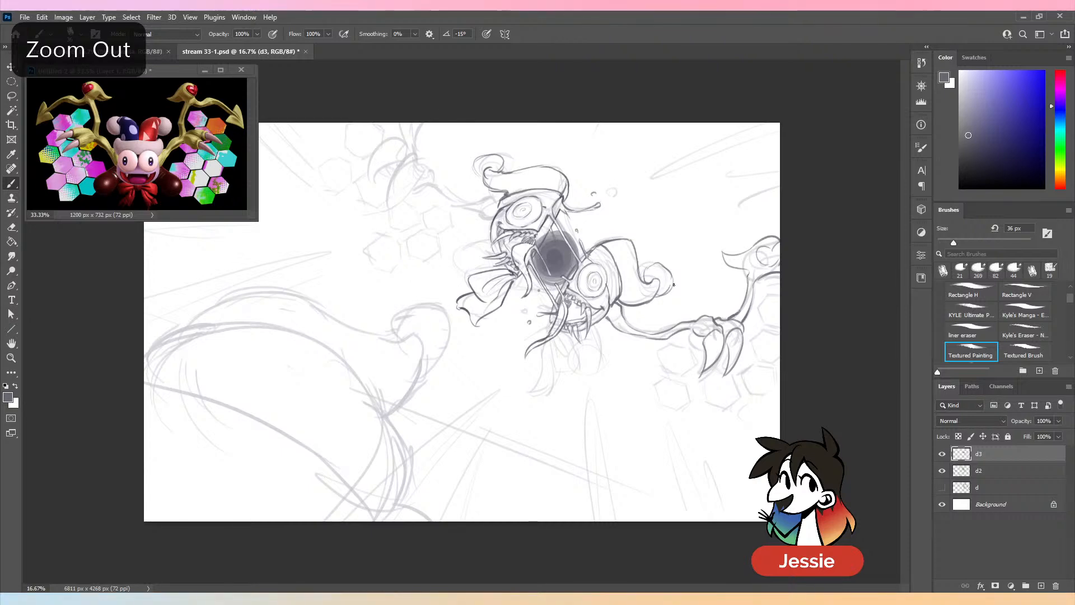
# - Outline the cluster of hexagons below and beside the lower-right wing's claws, up to the canvas edge
pyautogui.hotkey('ctrl', '+')
pyautogui.moveTo(736, 404); pyautogui.dragTo(514, 373)
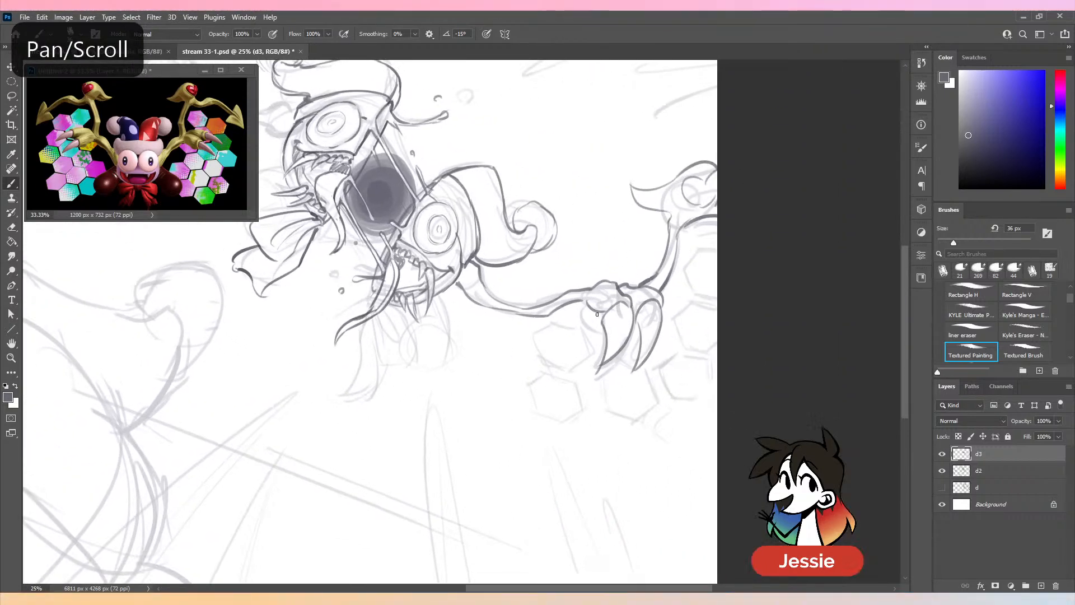
pyautogui.moveTo(593, 325)
pyautogui.mouseDown()
pyautogui.moveTo(566, 315)
pyautogui.moveTo(541, 341)
pyautogui.moveTo(553, 368)
pyautogui.mouseUp()
pyautogui.moveTo(553, 368); pyautogui.dragTo(585, 383)
pyautogui.moveTo(595, 325)
pyautogui.mouseDown()
pyautogui.moveTo(600, 365)
pyautogui.moveTo(601, 352)
pyautogui.moveTo(614, 365)
pyautogui.moveTo(563, 388)
pyautogui.moveTo(573, 383)
pyautogui.moveTo(547, 377)
pyautogui.moveTo(525, 395)
pyautogui.moveTo(536, 422)
pyautogui.moveTo(565, 432)
pyautogui.mouseUp()
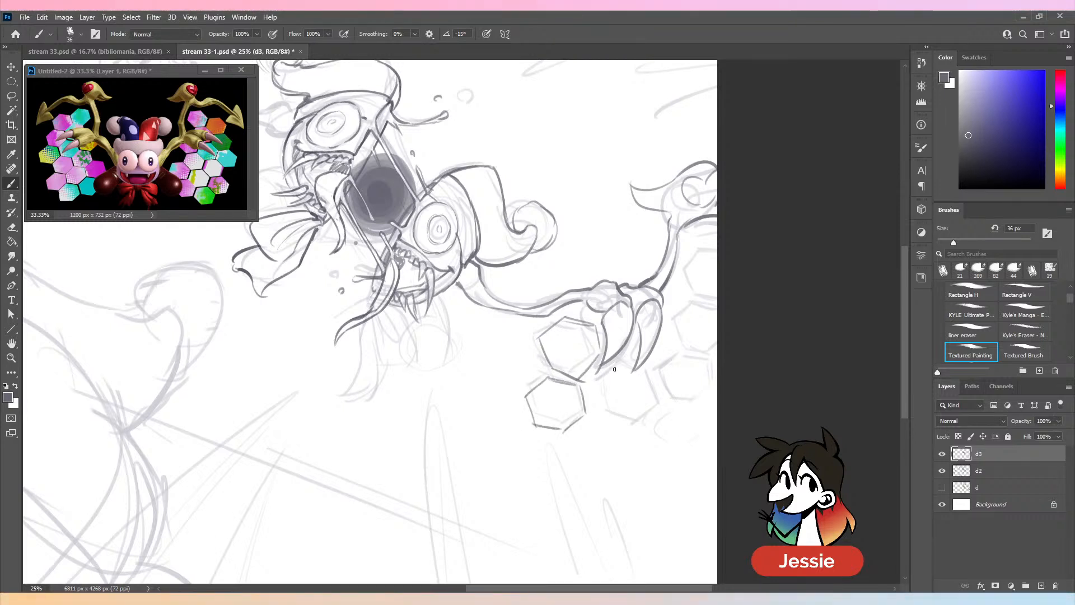
pyautogui.moveTo(614, 370)
pyautogui.mouseDown()
pyautogui.moveTo(606, 409)
pyautogui.moveTo(638, 419)
pyautogui.moveTo(654, 394)
pyautogui.mouseUp()
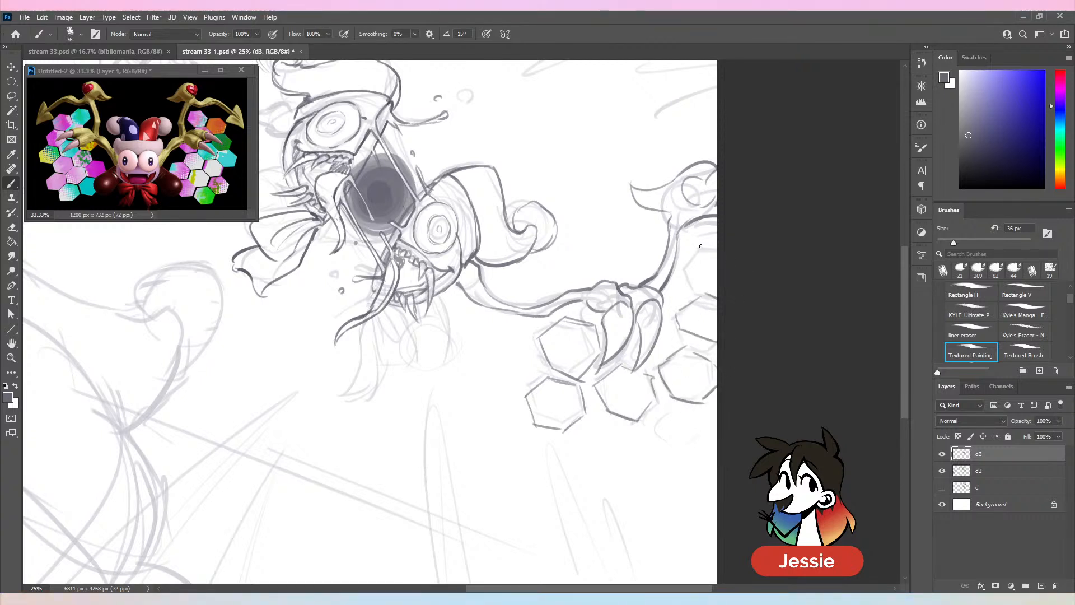
pyautogui.moveTo(701, 250); pyautogui.dragTo(704, 282)
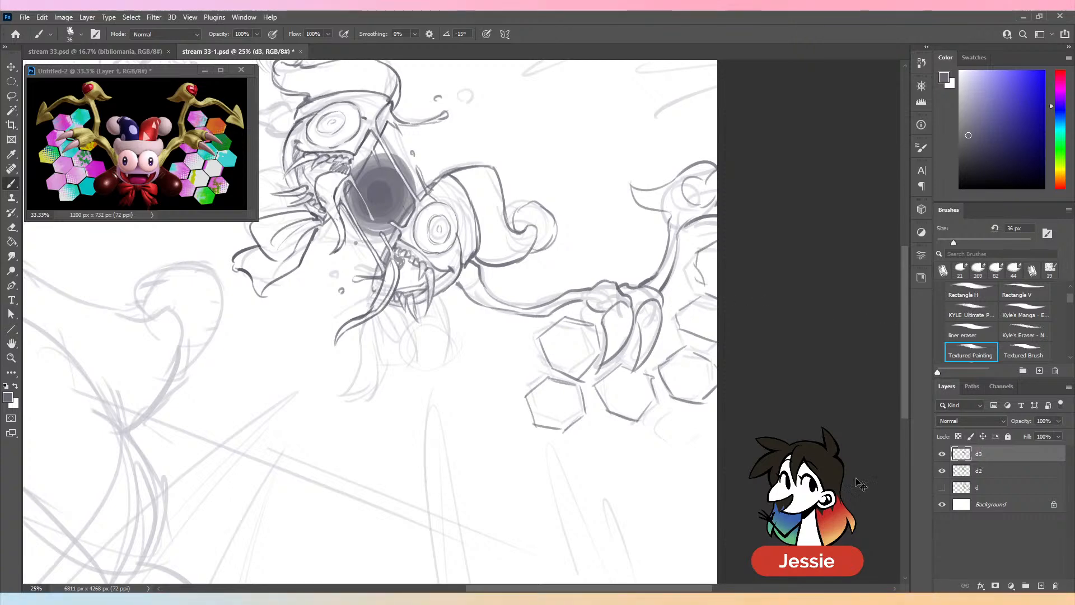
# - Check the new wing, claw and hexagon lines by hiding and showing layer d2
pyautogui.hotkey('ctrl', '-')
pyautogui.click(941, 470)
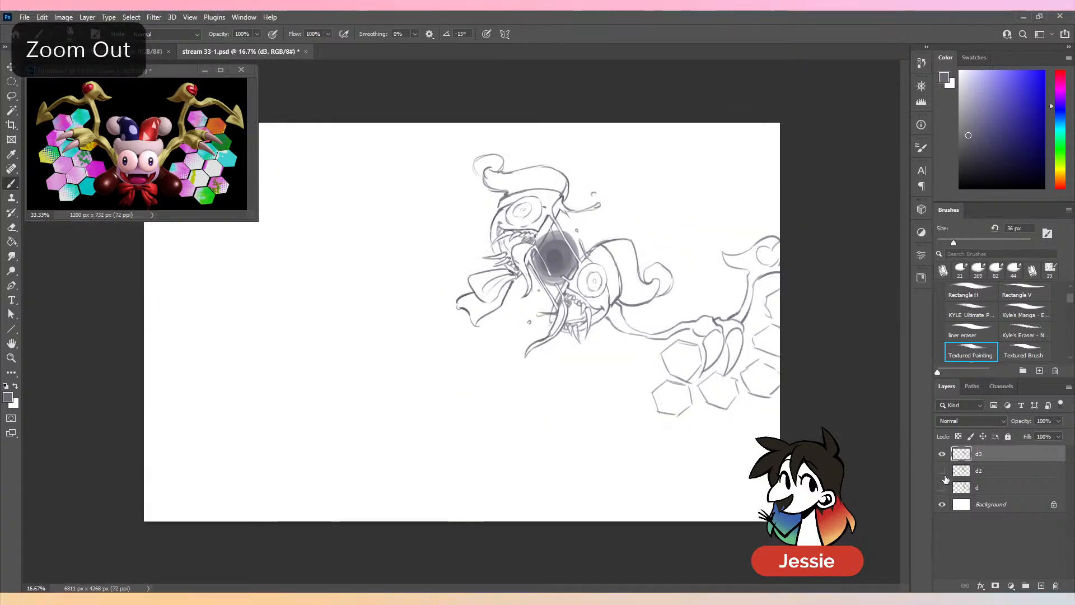
pyautogui.click(946, 479)
pyautogui.hotkey('ctrl', '+')
pyautogui.hotkey('ctrl', '-')
pyautogui.click(943, 480)
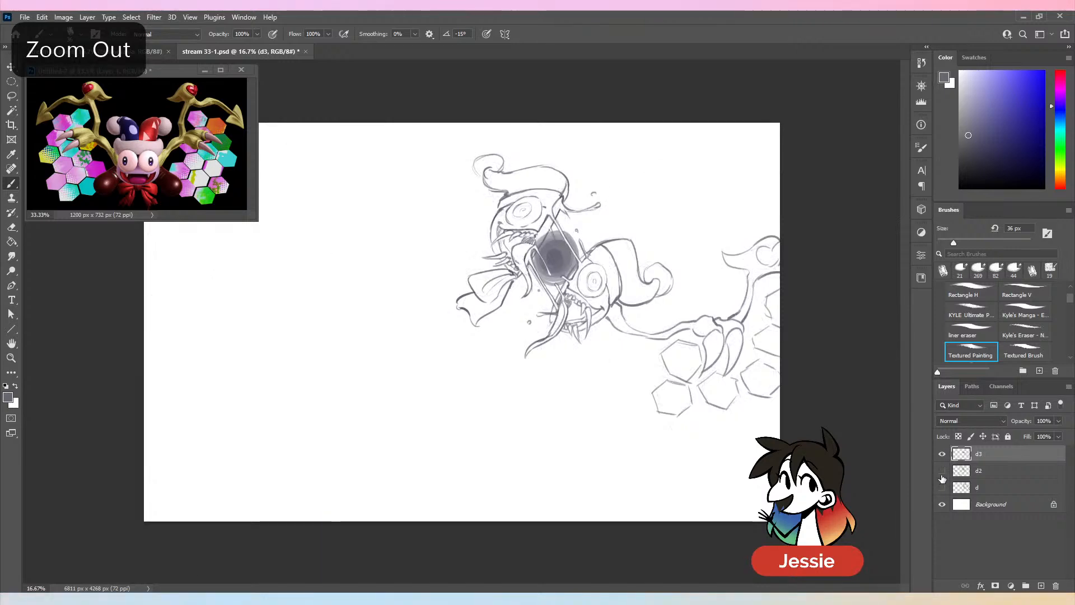
pyautogui.click(942, 472)
# - Save the refined sketch under its current file name
pyautogui.hotkey('ctrl', '+')
pyautogui.moveTo(720, 140); pyautogui.dragTo(810, 306)
pyautogui.hotkey('ctrl', '+')
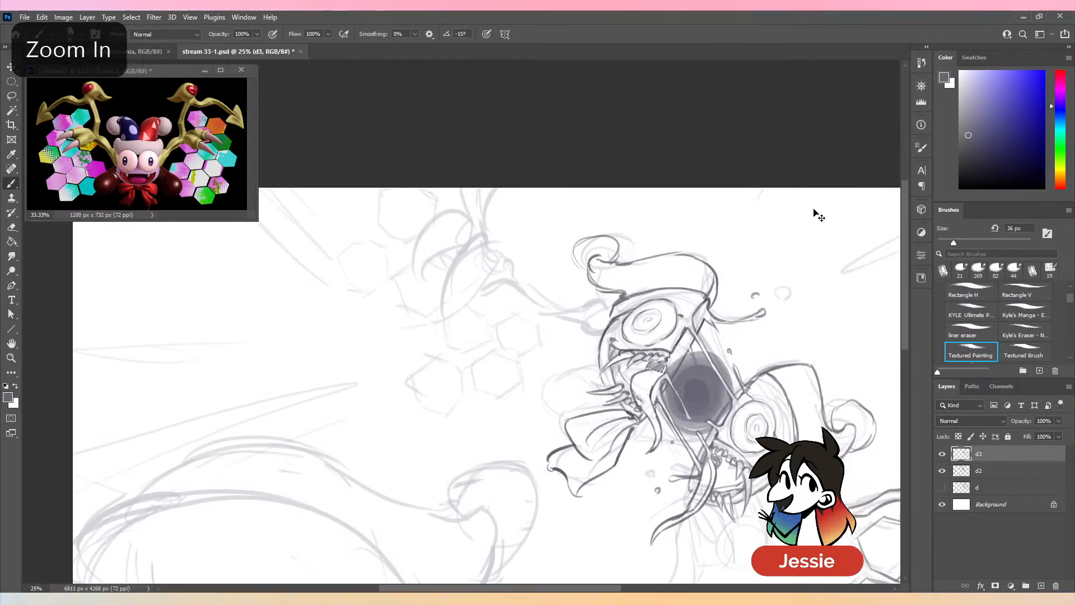
pyautogui.hotkey('ctrl', '-')
pyautogui.hotkey('ctrl', '-')
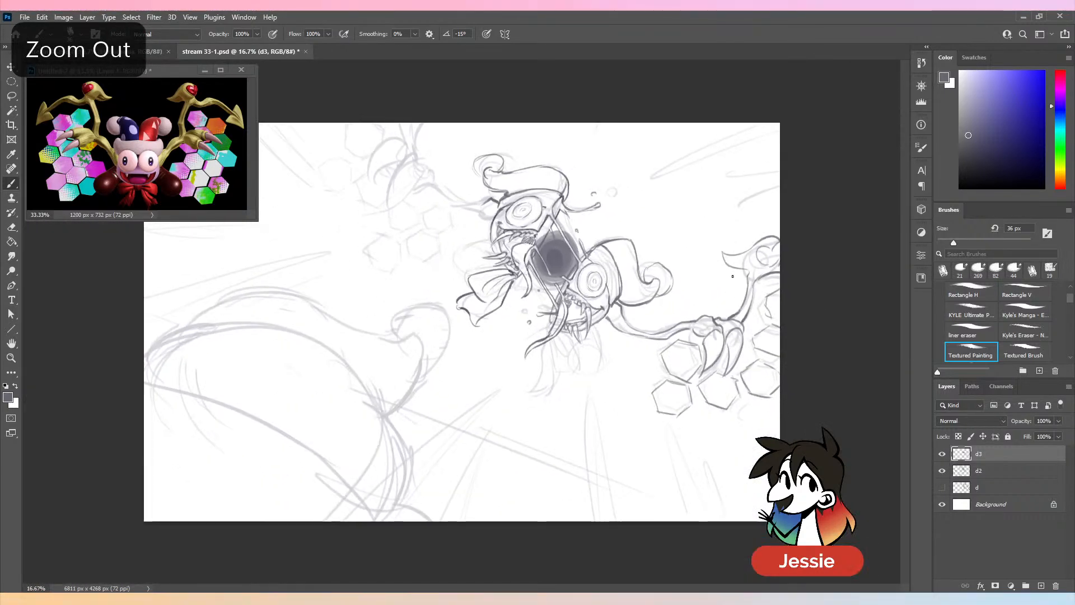
pyautogui.hotkey('ctrl', '+')
pyautogui.moveTo(628, 264); pyautogui.dragTo(664, 346)
pyautogui.hotkey('ctrl', '+')
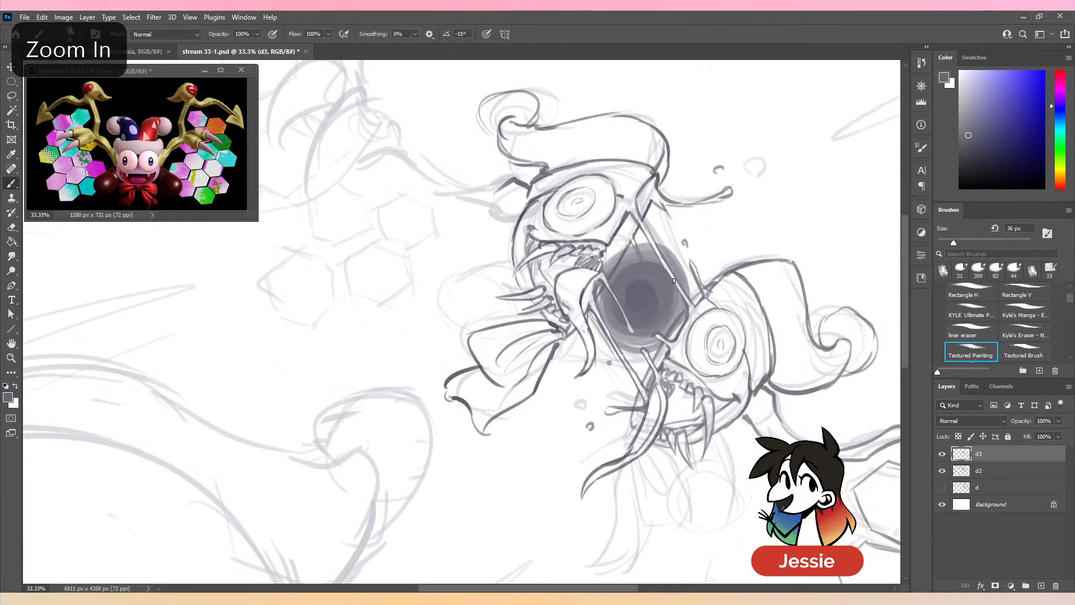
pyautogui.hotkey('ctrl', 's')
pyautogui.hotkey('ctrl', 'z')
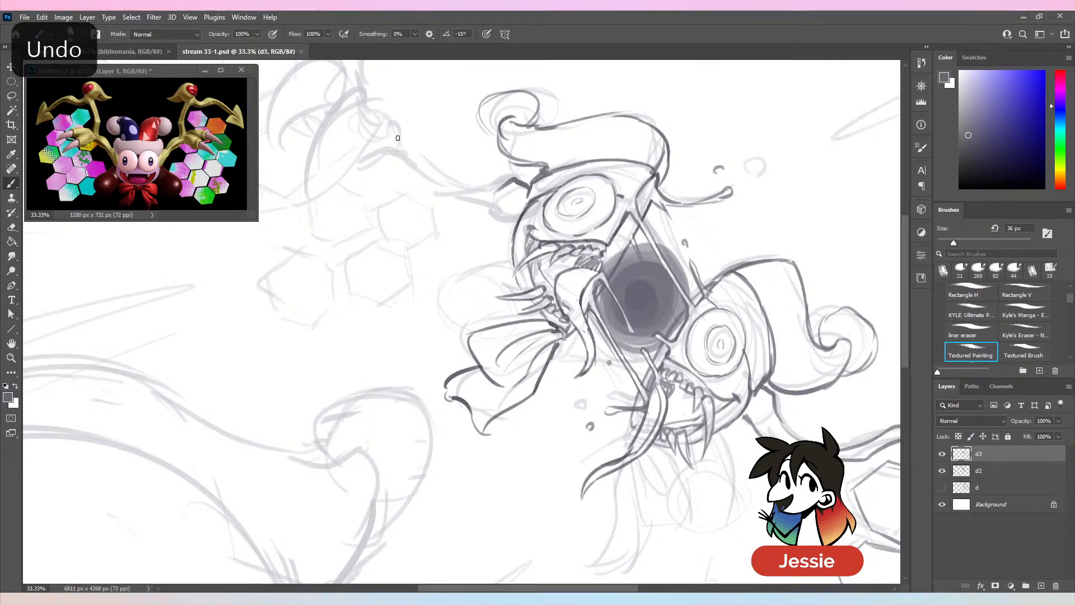
# - Draw the upper-left half's wing arm, its knuckle and the first large curved claw over the rough sketch
pyautogui.moveTo(397, 132)
pyautogui.mouseDown()
pyautogui.moveTo(436, 182)
pyautogui.moveTo(502, 192)
pyautogui.mouseUp()
pyautogui.moveTo(395, 153)
pyautogui.mouseDown()
pyautogui.moveTo(473, 209)
pyautogui.moveTo(521, 221)
pyautogui.mouseUp()
pyautogui.moveTo(448, 116)
pyautogui.mouseDown()
pyautogui.moveTo(538, 241)
pyautogui.moveTo(429, 217)
pyautogui.moveTo(385, 340)
pyautogui.moveTo(428, 282)
pyautogui.mouseUp()
pyautogui.moveTo(435, 273)
pyautogui.mouseDown()
pyautogui.moveTo(435, 233)
pyautogui.moveTo(429, 280)
pyautogui.mouseUp()
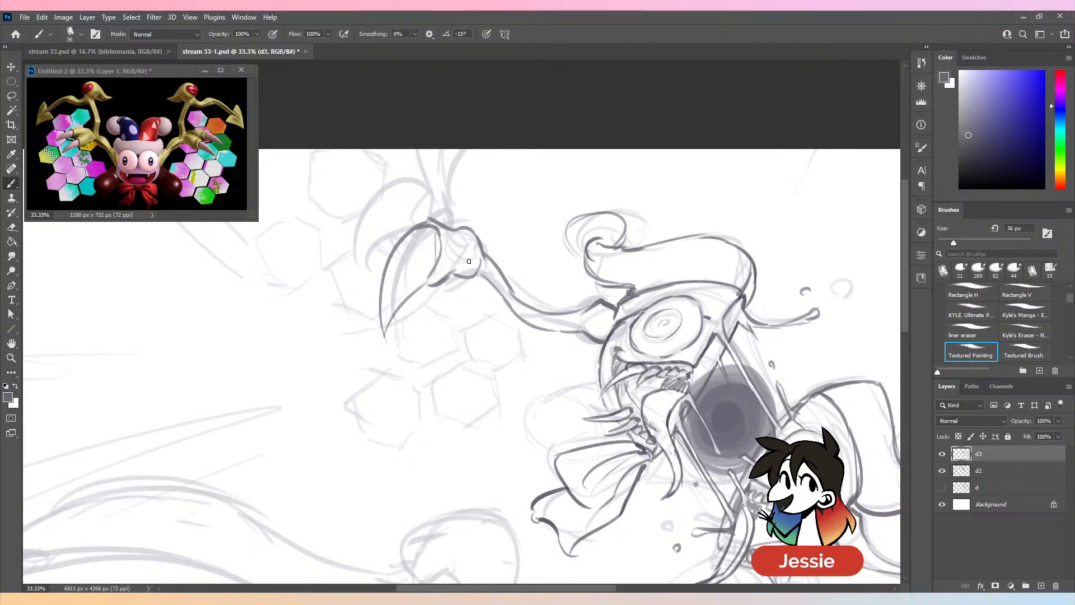
pyautogui.moveTo(493, 185); pyautogui.dragTo(547, 224)
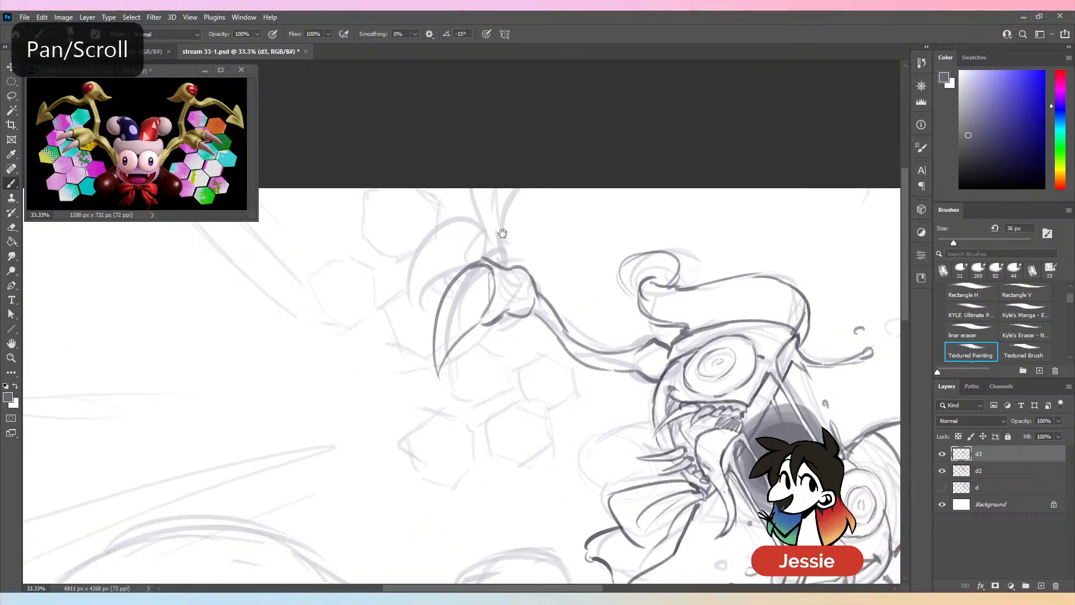
# - Draw the upper-left wing's second curved claw, its upper finger lines and the pointed tip beside them at the canvas's upper edge
pyautogui.hotkey('ctrl', 's')
pyautogui.moveTo(522, 265)
pyautogui.mouseDown()
pyautogui.moveTo(464, 217)
pyautogui.moveTo(415, 304)
pyautogui.mouseUp()
pyautogui.moveTo(415, 296)
pyautogui.mouseDown()
pyautogui.moveTo(468, 261)
pyautogui.moveTo(511, 189)
pyautogui.mouseUp()
pyautogui.hotkey('ctrl', 'z')
pyautogui.moveTo(501, 247)
pyautogui.mouseDown()
pyautogui.moveTo(509, 205)
pyautogui.moveTo(560, 230)
pyautogui.mouseUp()
pyautogui.hotkey('ctrl', 'z')
pyautogui.moveTo(553, 189); pyautogui.dragTo(560, 234)
pyautogui.moveTo(511, 202); pyautogui.dragTo(560, 236)
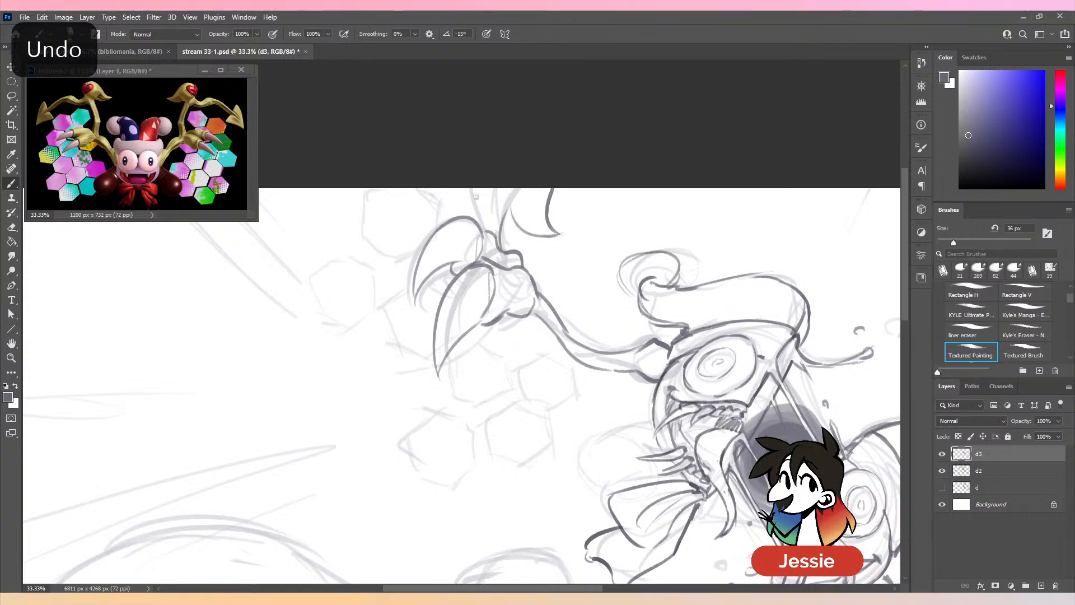
# - Save the sketch and check the new claw lines by hiding layer d2
pyautogui.hotkey('ctrl', '-')
pyautogui.hotkey('ctrl', '-')
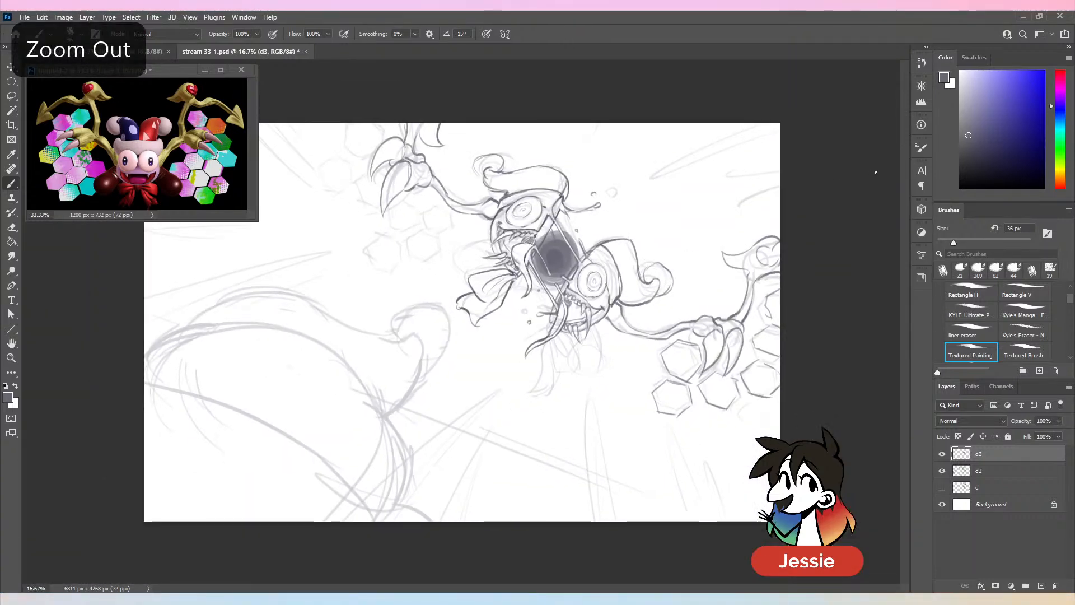
pyautogui.hotkey('ctrl', 's')
pyautogui.hotkey('ctrl', '+')
pyautogui.moveTo(448, 163); pyautogui.dragTo(455, 282)
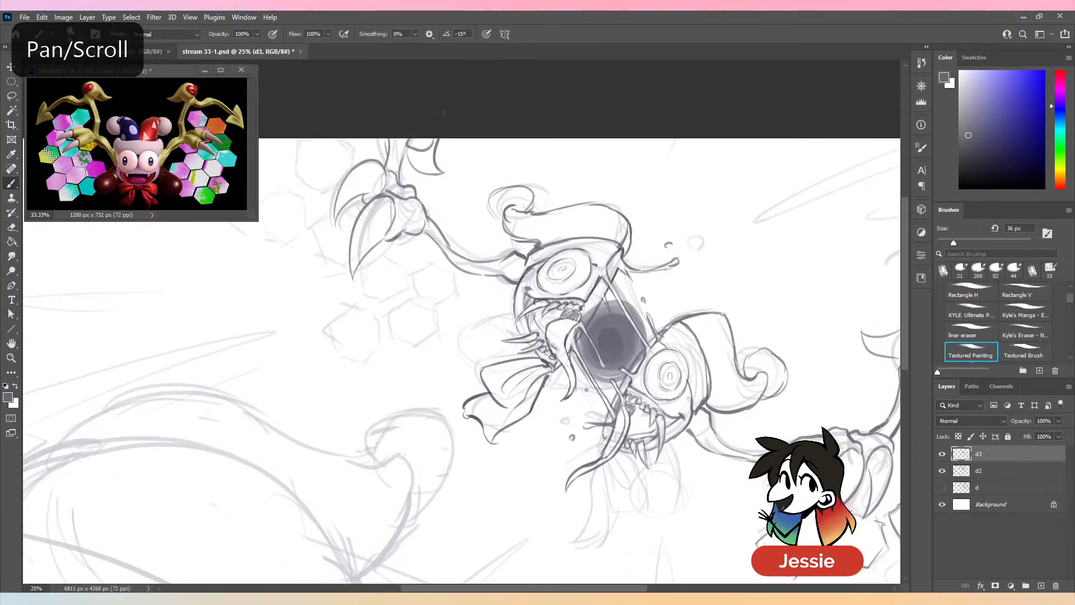
pyautogui.hotkey('ctrl', '-')
pyautogui.click(941, 471)
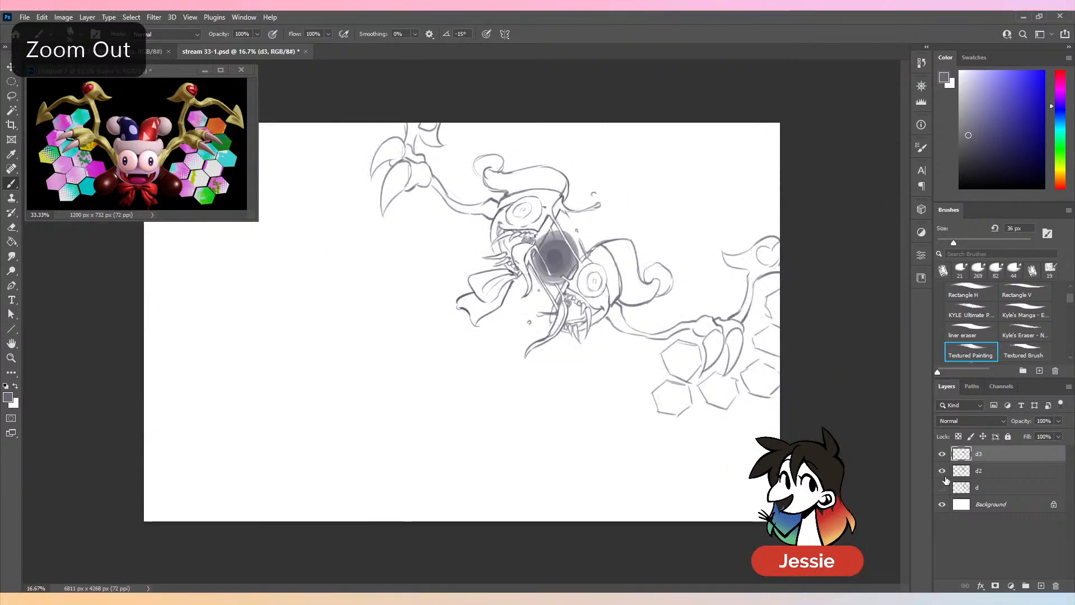
# - Outline three hexagons below the upper-left wing's claws with layer d2 shown, using a 78 px eraser for touch-ups
pyautogui.hotkey('ctrl', '+')
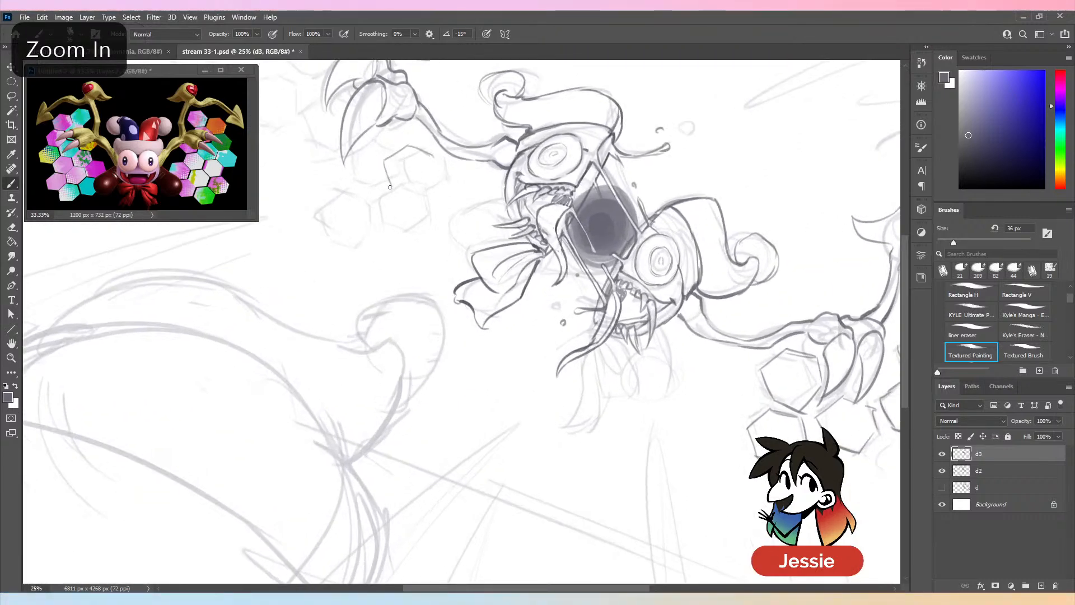
pyautogui.moveTo(390, 187)
pyautogui.mouseDown()
pyautogui.moveTo(436, 185)
pyautogui.moveTo(389, 191)
pyautogui.mouseUp()
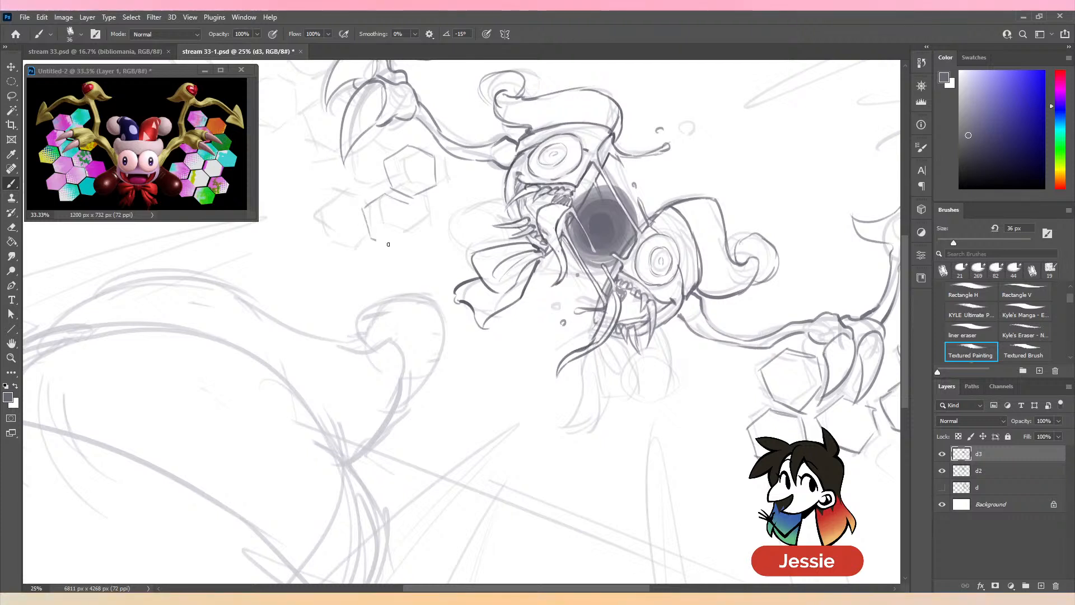
pyautogui.moveTo(401, 163); pyautogui.dragTo(456, 215)
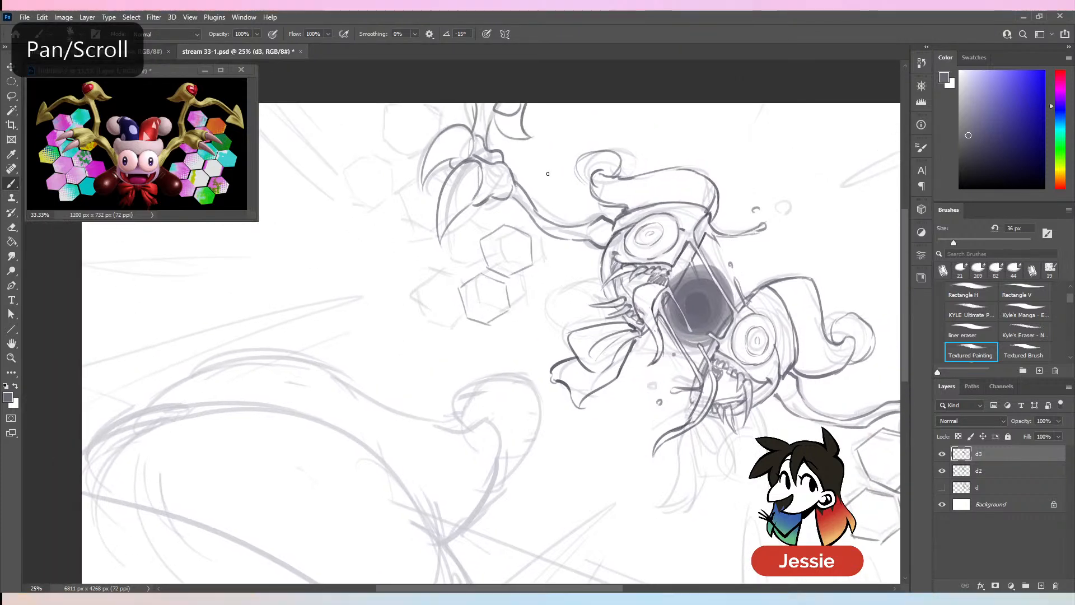
pyautogui.hotkey('ctrl', 'z')
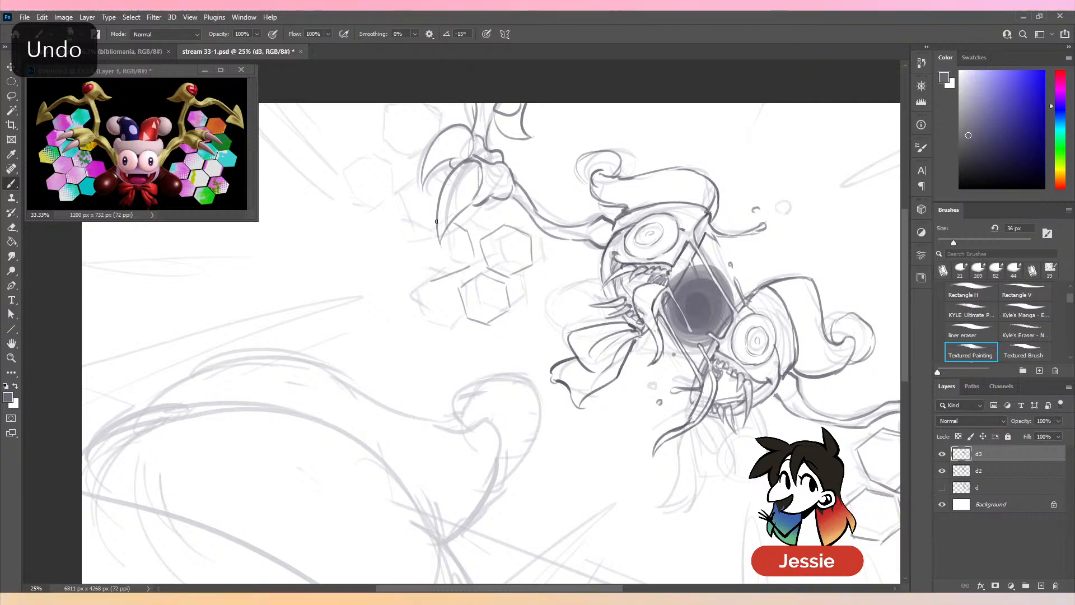
pyautogui.moveTo(437, 221)
pyautogui.mouseDown()
pyautogui.moveTo(414, 240)
pyautogui.moveTo(442, 278)
pyautogui.mouseUp()
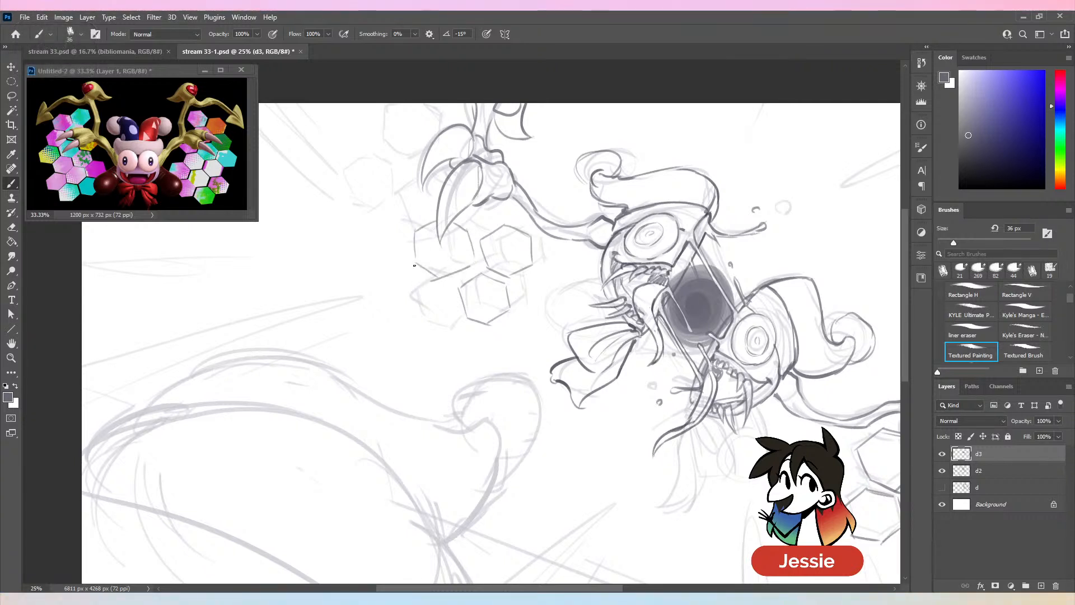
pyautogui.press('e')
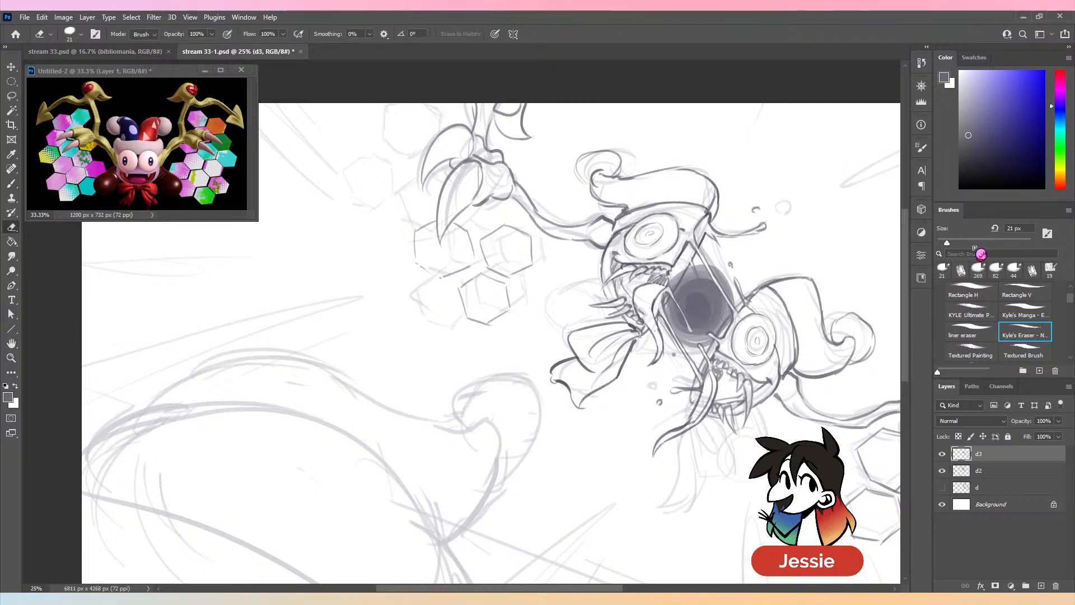
pyautogui.click(972, 242)
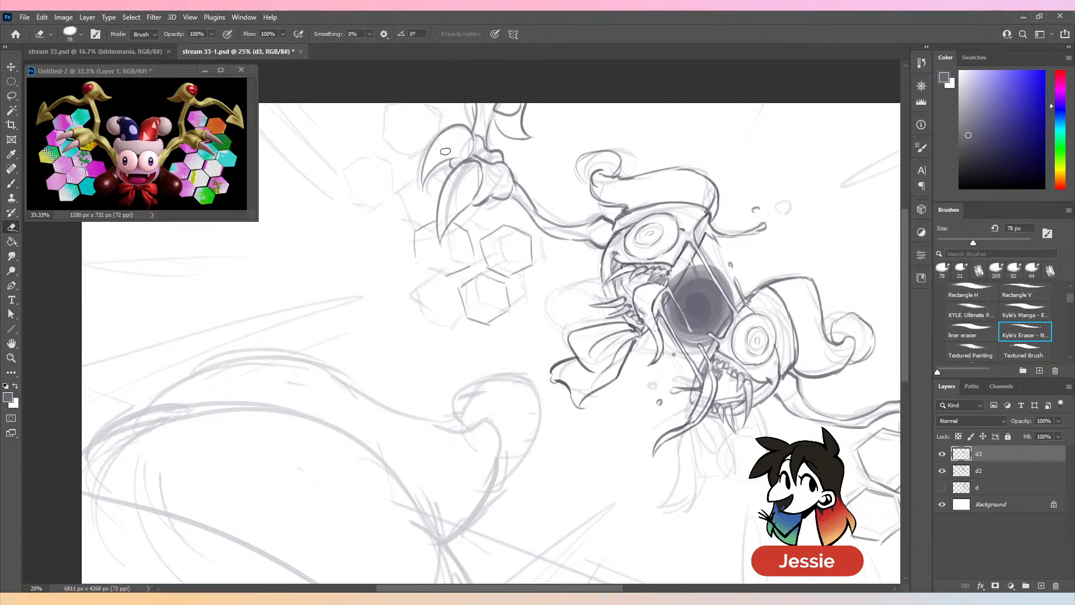
pyautogui.press('b')
pyautogui.moveTo(416, 266); pyautogui.dragTo(444, 275)
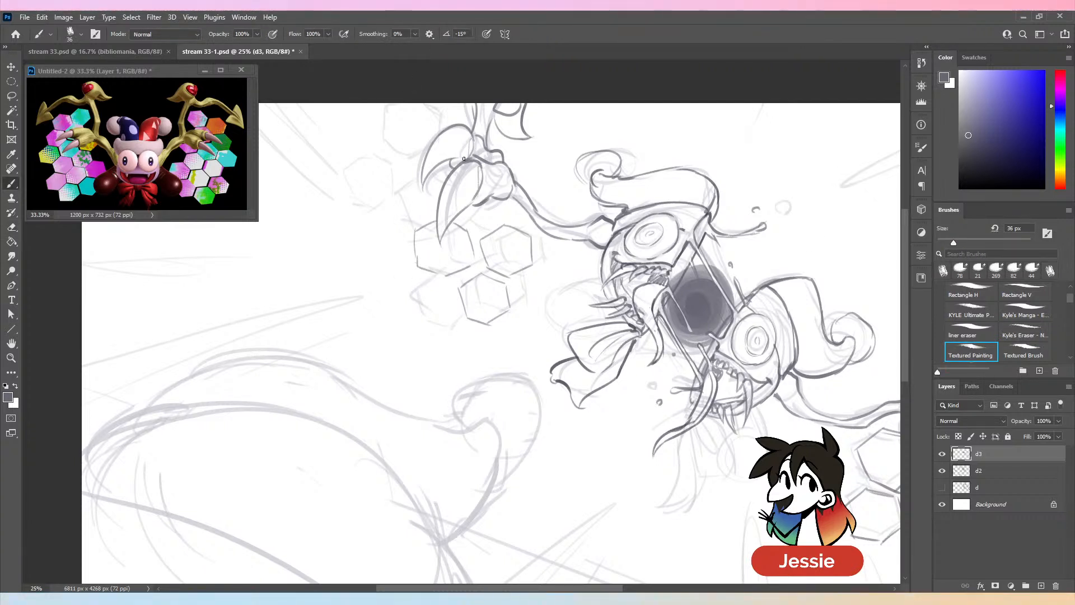
# - Outline the hexagons beside the upper-left wing's claws, following the rough sketch up to the canvas's upper edge
pyautogui.moveTo(414, 221); pyautogui.dragTo(436, 208)
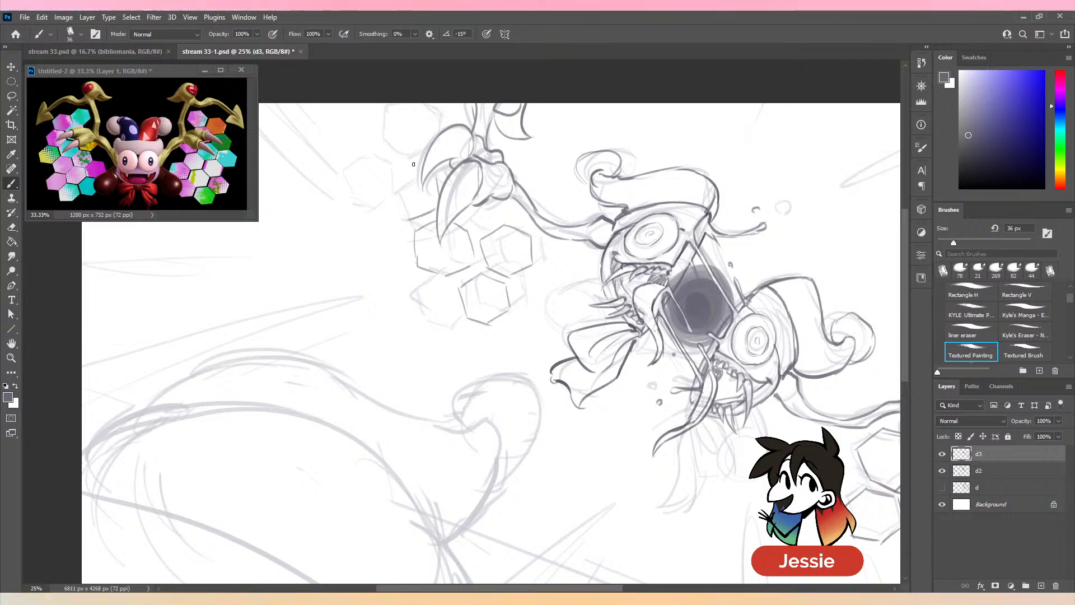
pyautogui.moveTo(408, 169)
pyautogui.mouseDown()
pyautogui.moveTo(392, 178)
pyautogui.moveTo(384, 163)
pyautogui.mouseUp()
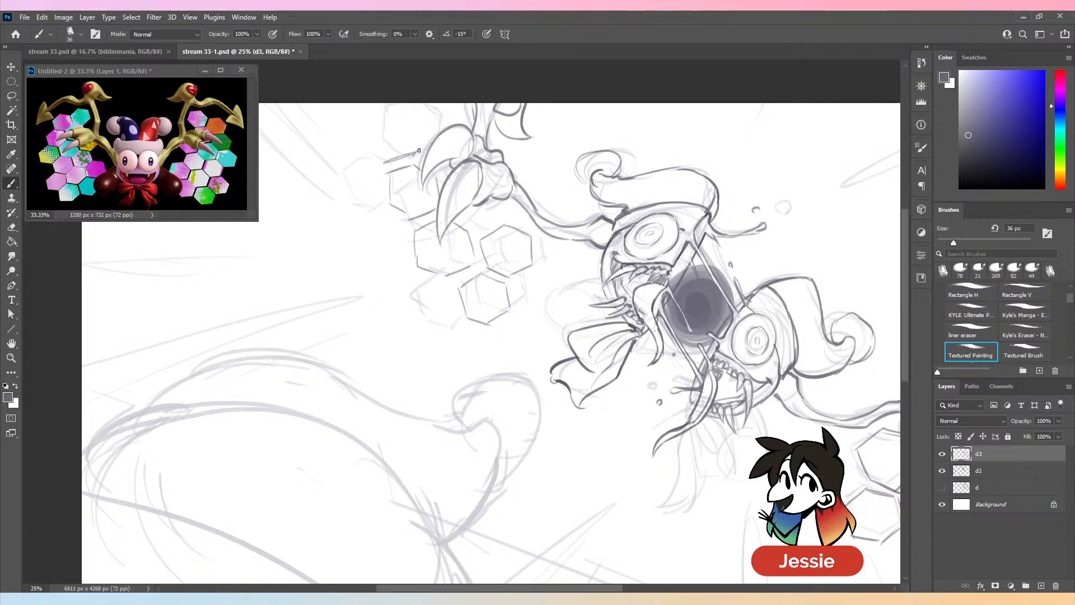
pyautogui.moveTo(415, 119); pyautogui.dragTo(414, 153)
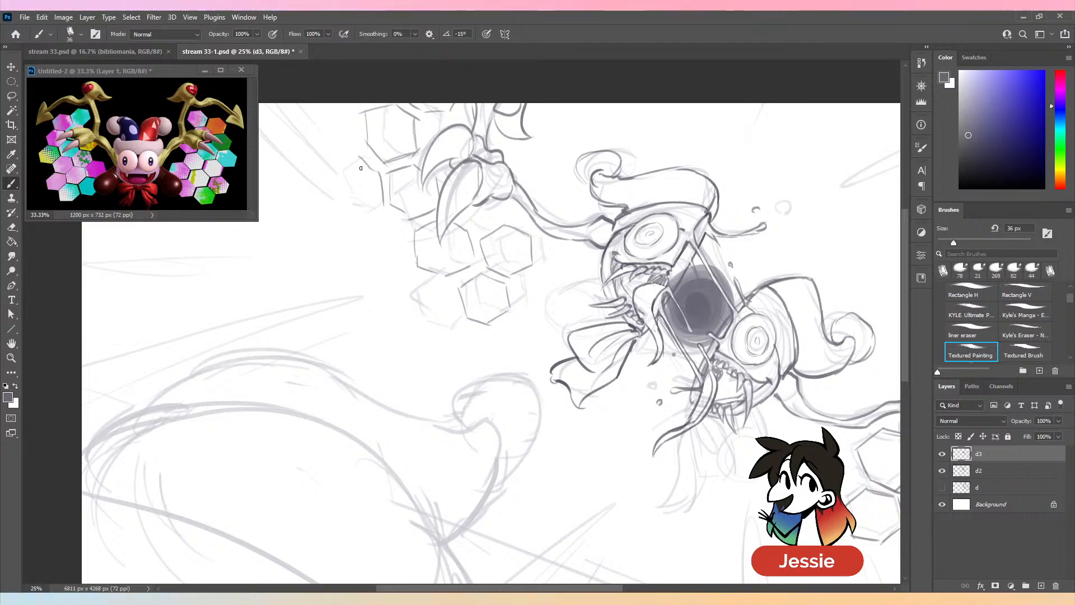
pyautogui.hotkey('ctrl', 'z')
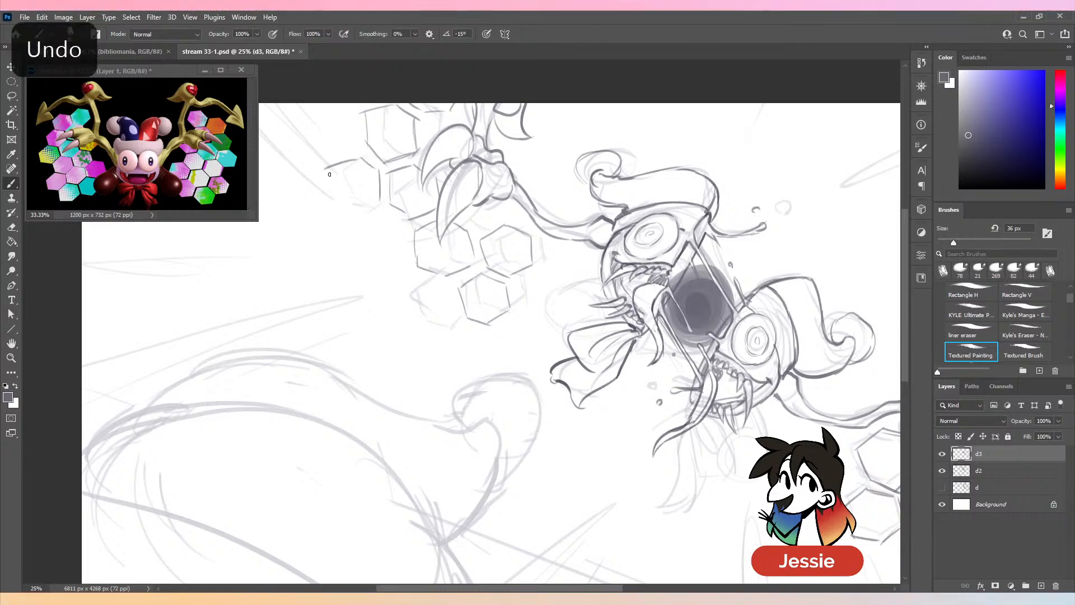
pyautogui.hotkey('ctrl', 'z')
pyautogui.moveTo(361, 158)
pyautogui.mouseDown()
pyautogui.moveTo(328, 171)
pyautogui.moveTo(332, 198)
pyautogui.moveTo(349, 217)
pyautogui.mouseUp()
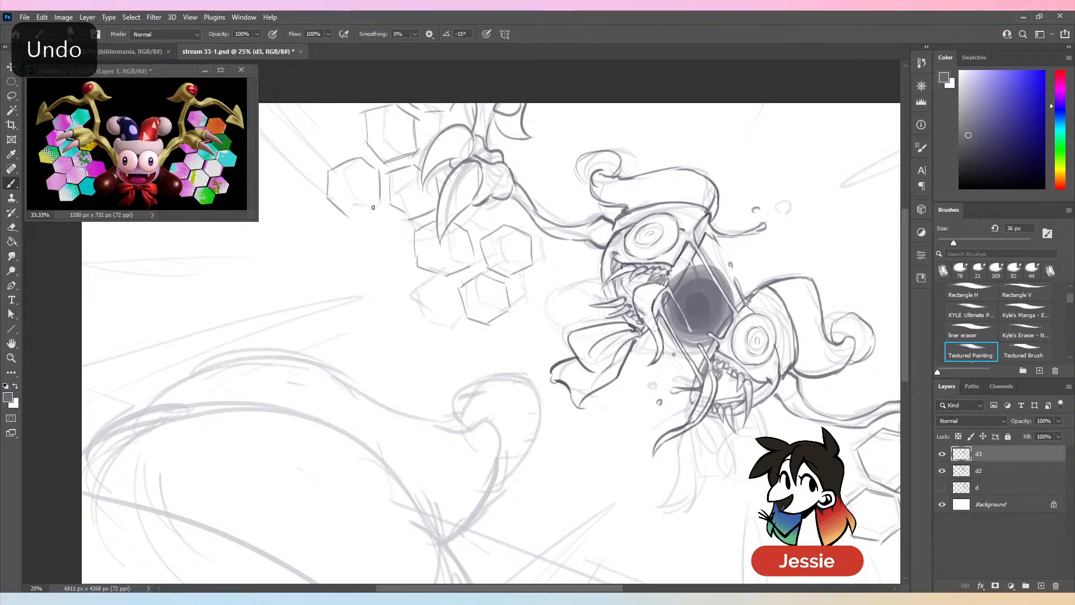
# - Check the upper-left hexagon cluster by hiding and showing layer d2
pyautogui.hotkey('ctrl', '-')
pyautogui.click(942, 471)
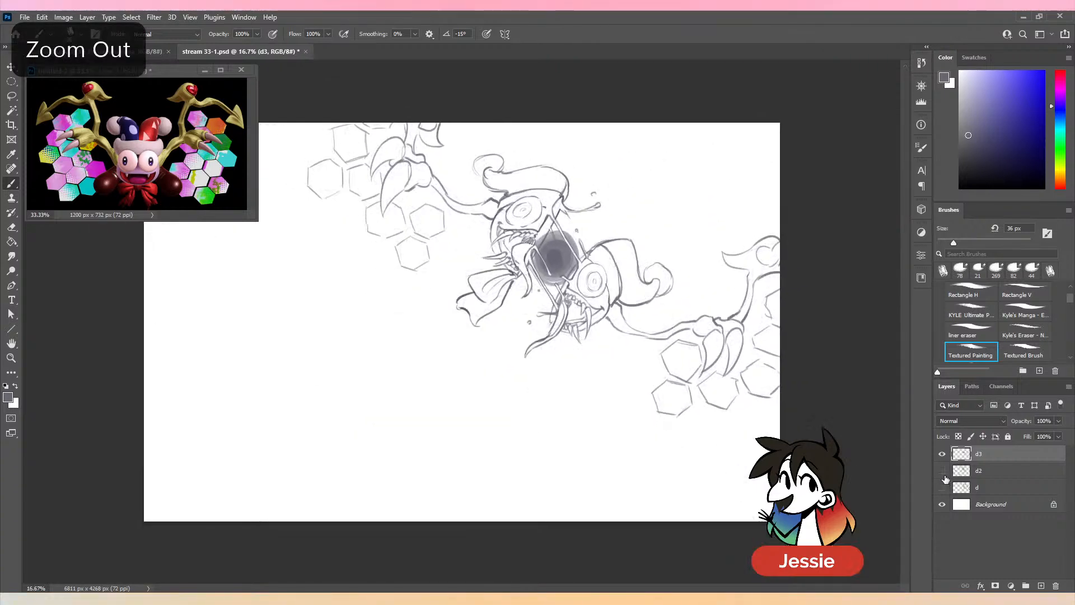
pyautogui.click(942, 471)
# - Outline the outermost hexagon at the upper-left cluster's canvas edge and save the sketch
pyautogui.hotkey('ctrl', '+')
pyautogui.moveTo(358, 201); pyautogui.dragTo(546, 347)
pyautogui.moveTo(442, 178)
pyautogui.mouseDown()
pyautogui.moveTo(442, 210)
pyautogui.moveTo(407, 215)
pyautogui.mouseUp()
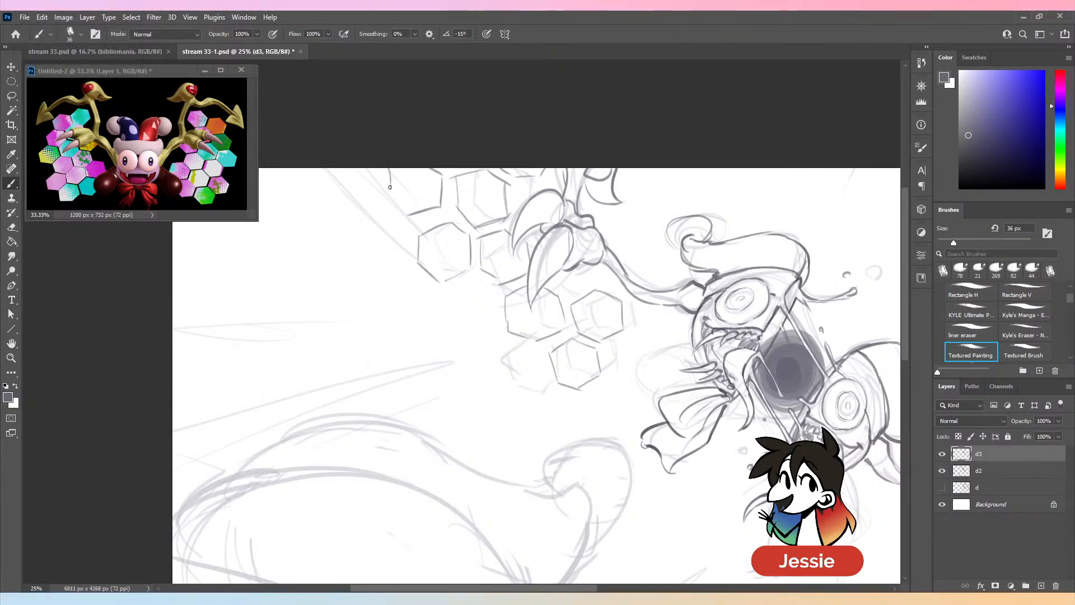
pyautogui.hotkey('ctrl', '-')
pyautogui.hotkey('ctrl', '-')
pyautogui.hotkey('ctrl', 's')
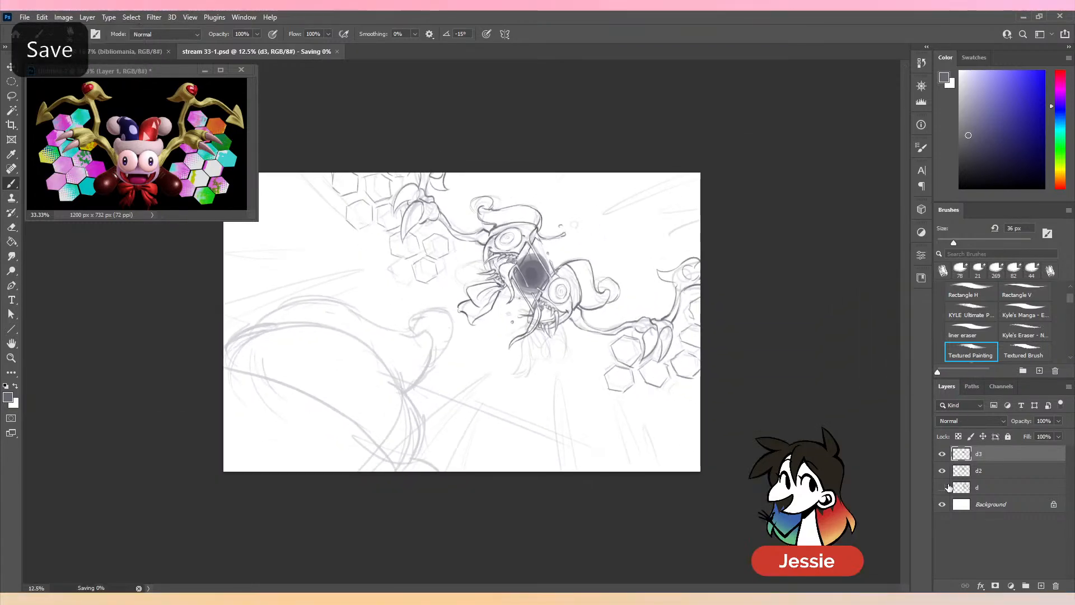
# - Darken the line where the lower half's wing arm meets its head, with layer d2 hidden and the Textured Painting brush active
pyautogui.click(943, 471)
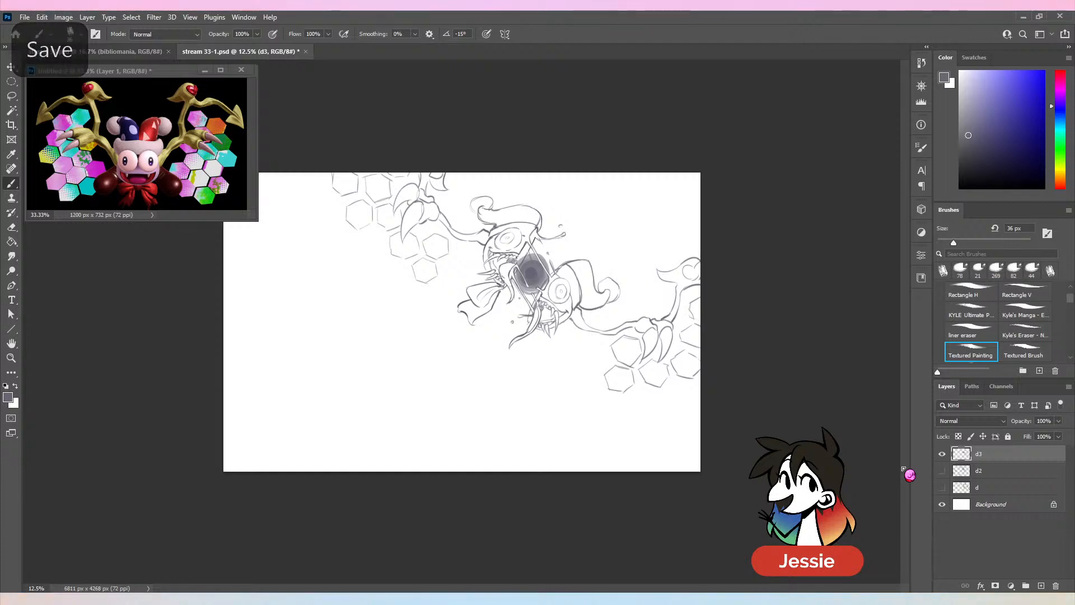
pyautogui.click(967, 309)
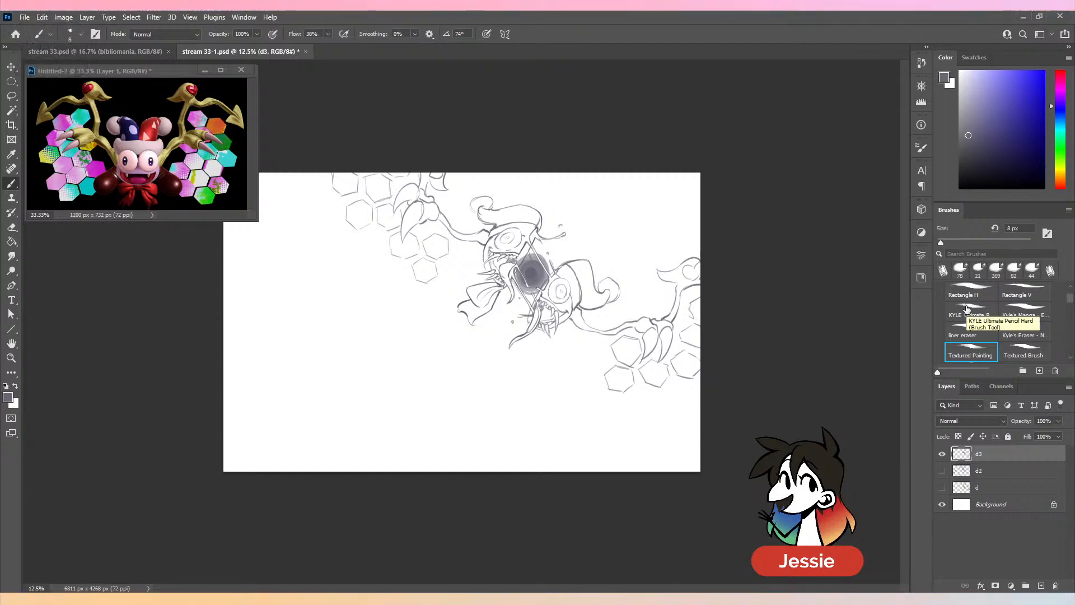
pyautogui.click(967, 310)
pyautogui.hotkey('ctrl', '+')
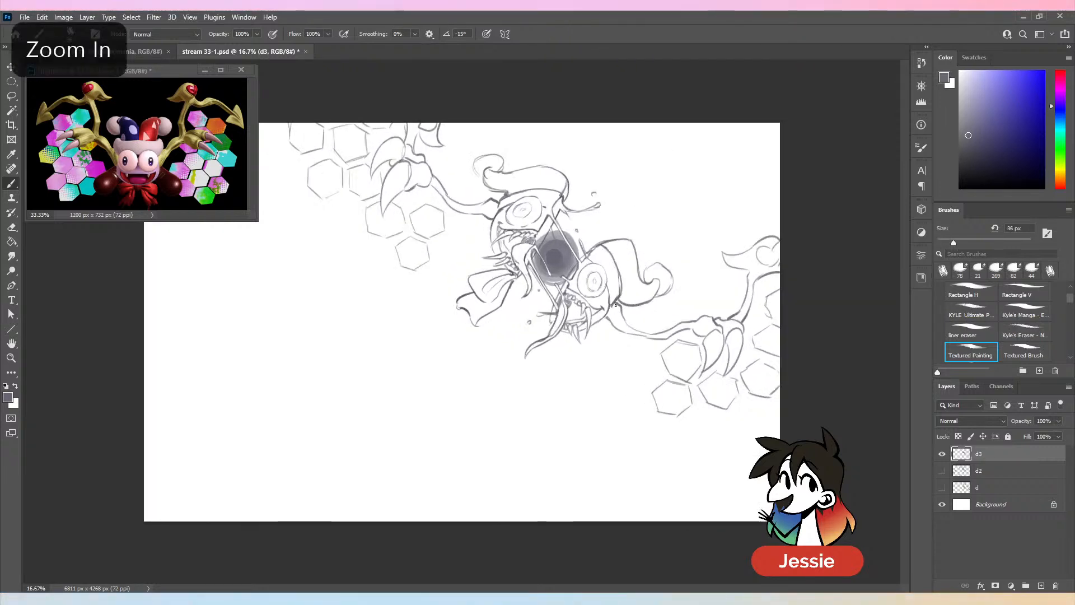
pyautogui.moveTo(615, 303); pyautogui.dragTo(622, 314)
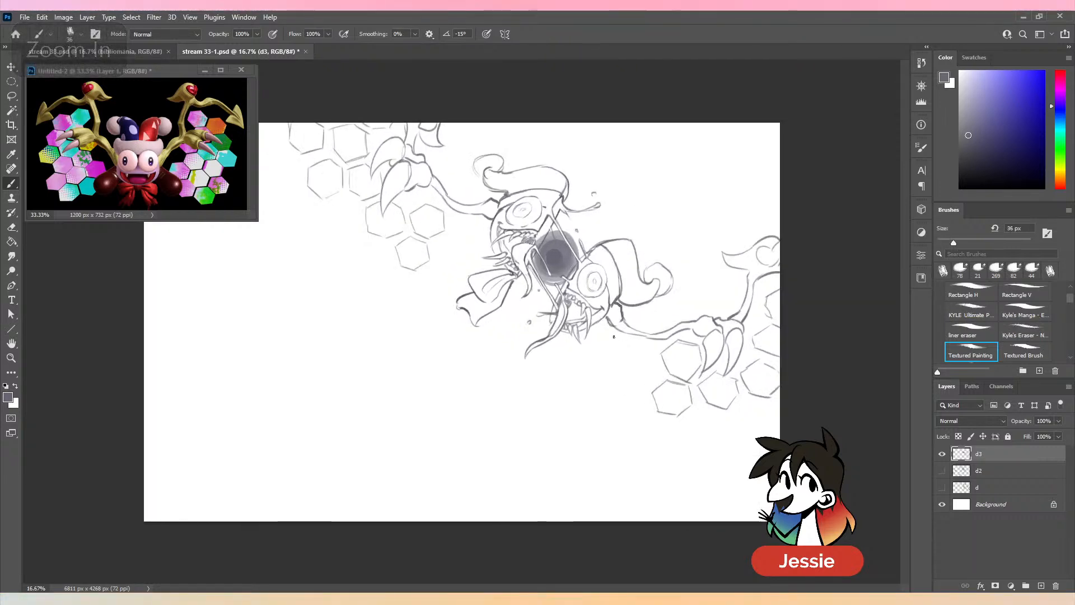
pyautogui.hotkey('ctrl', 'z')
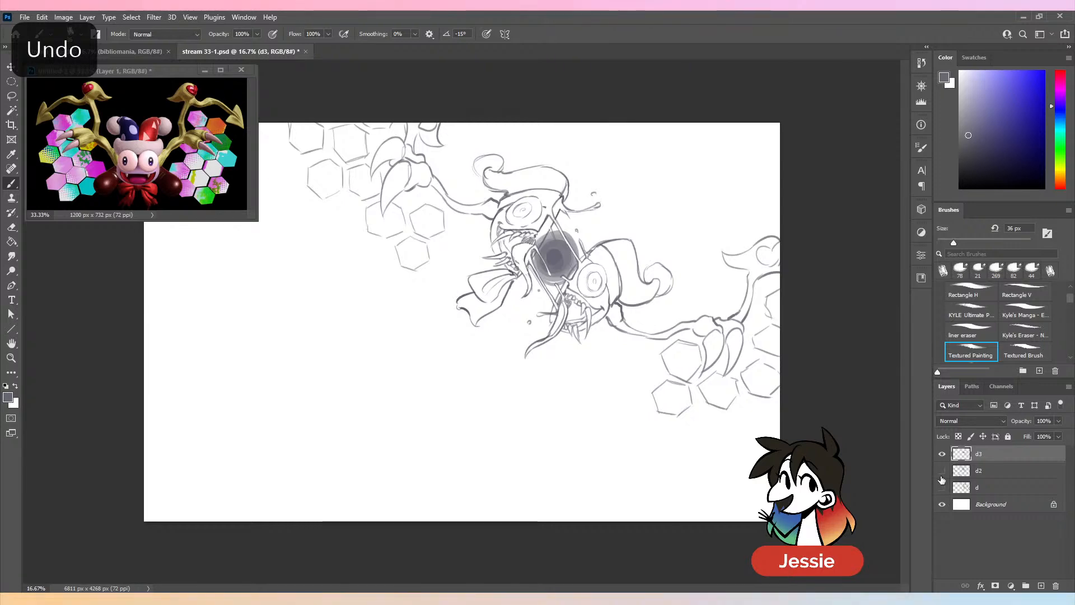
# - Show layer d2 and draw the lower half's bow below its mouth and a rounded shoe behind each half's bow
pyautogui.click(942, 471)
pyautogui.hotkey('ctrl', '+')
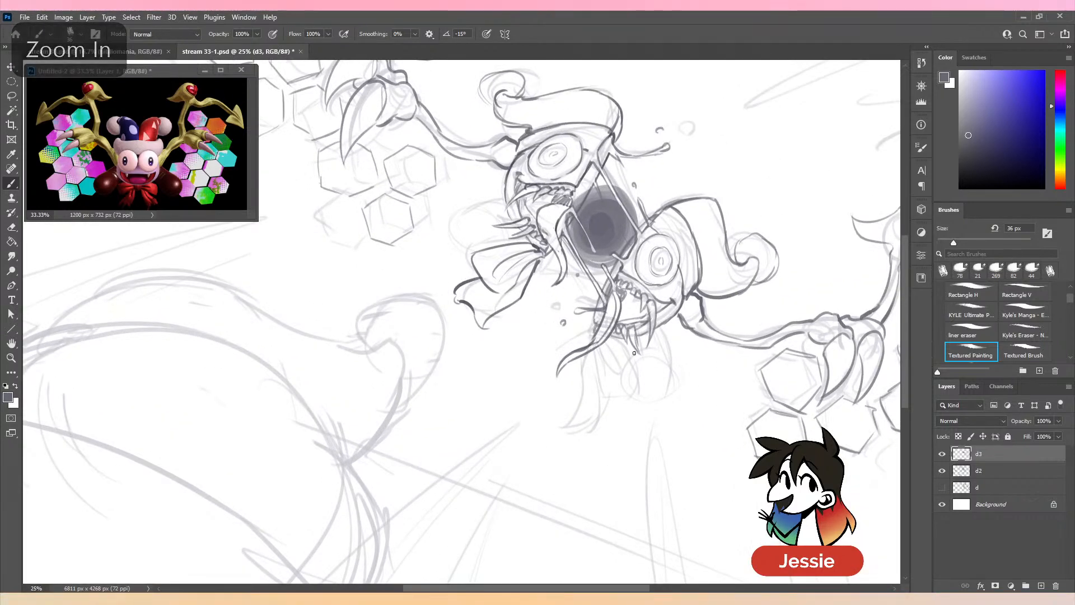
pyautogui.moveTo(598, 392); pyautogui.dragTo(623, 404)
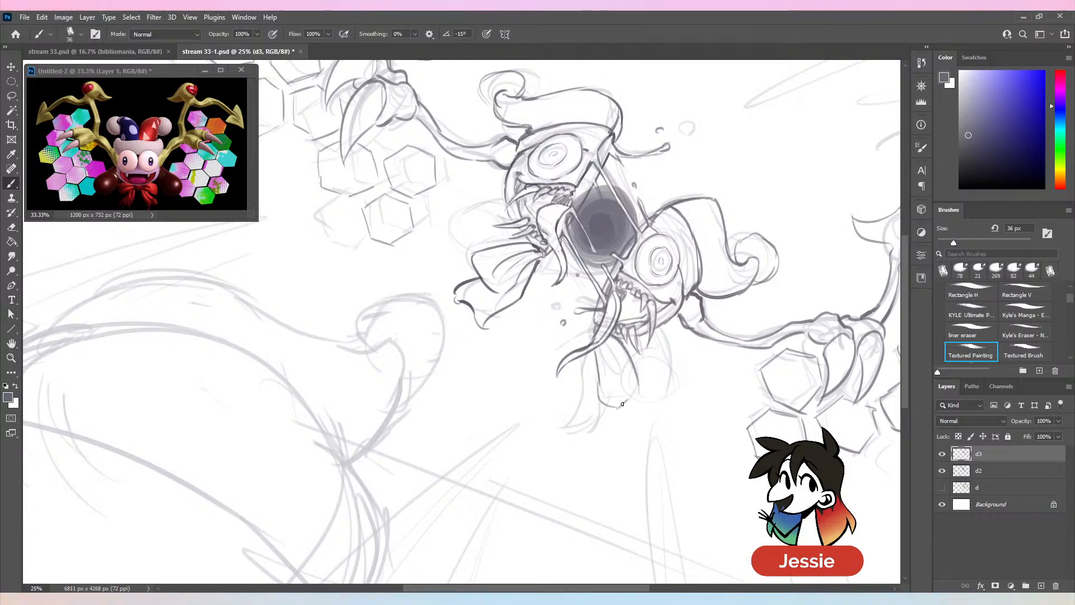
pyautogui.moveTo(594, 333); pyautogui.dragTo(574, 425)
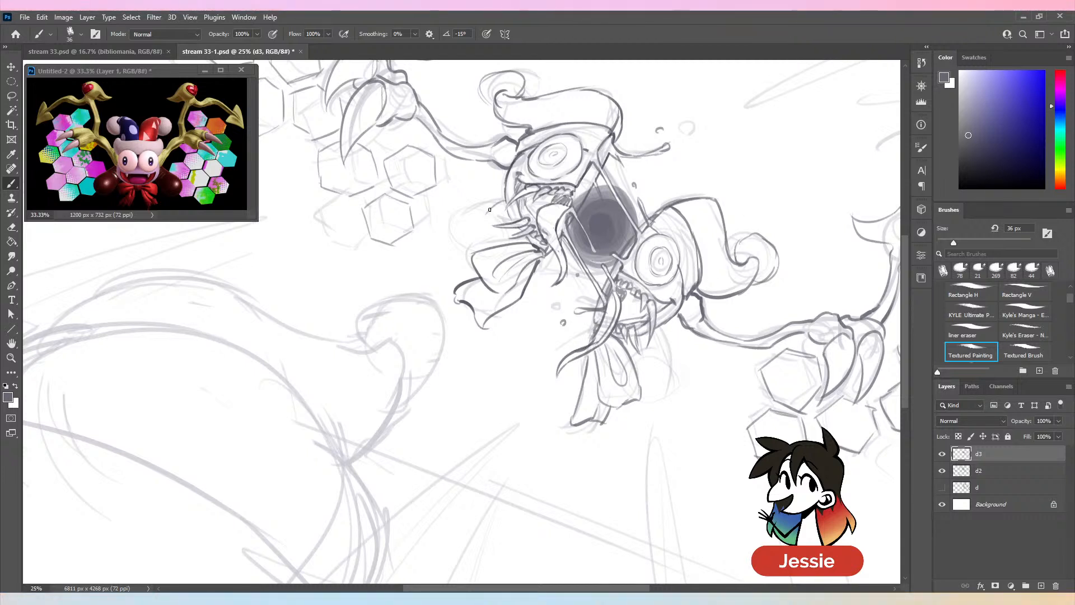
pyautogui.moveTo(457, 235); pyautogui.dragTo(452, 276)
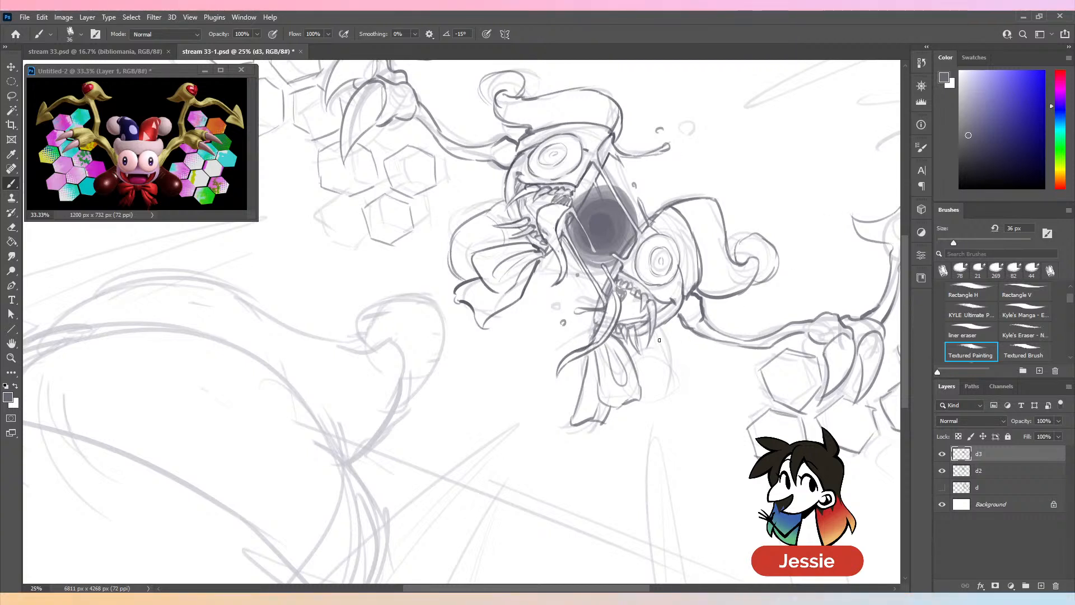
pyautogui.moveTo(666, 363); pyautogui.dragTo(643, 403)
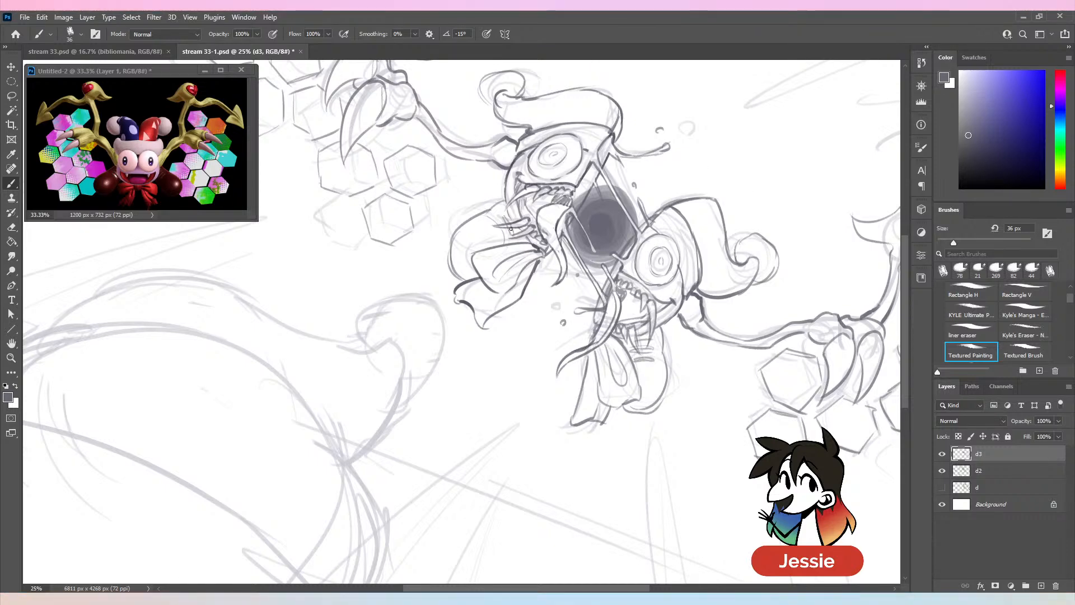
# - Check the new bow and shoe lines by hiding and showing layer d2, and save the sketch
pyautogui.hotkey('ctrl', '-')
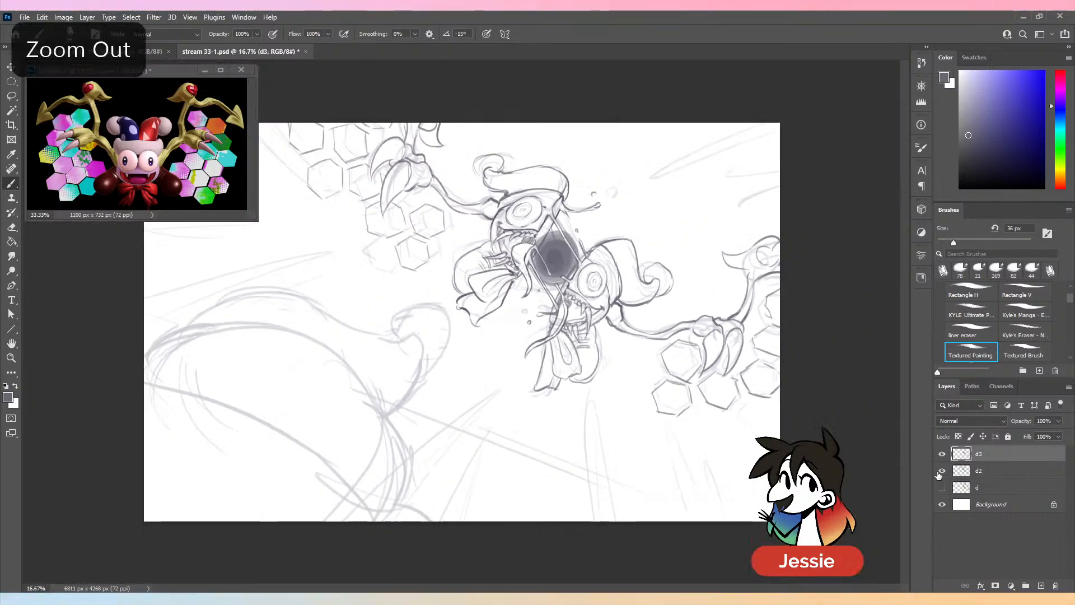
pyautogui.hotkey('ctrl', '-')
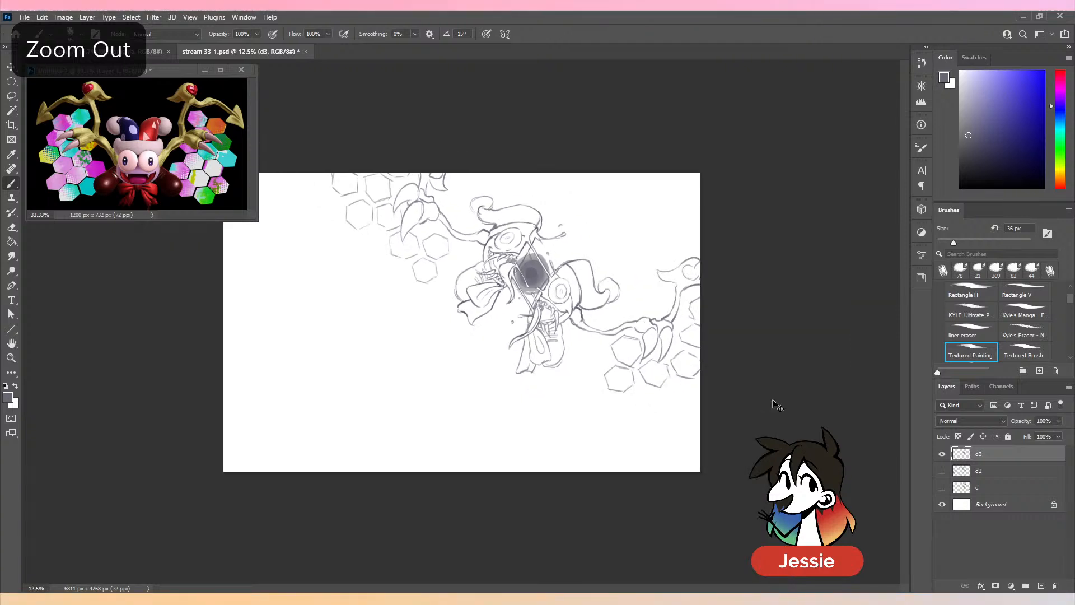
pyautogui.hotkey('ctrl', '+')
pyautogui.click(942, 470)
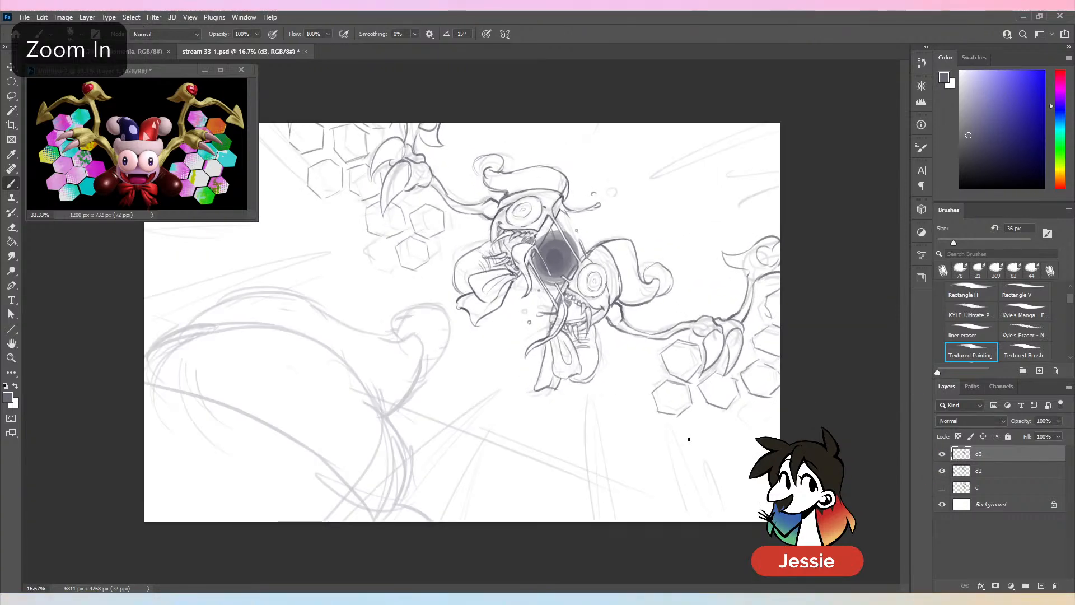
pyautogui.hotkey('ctrl', 's')
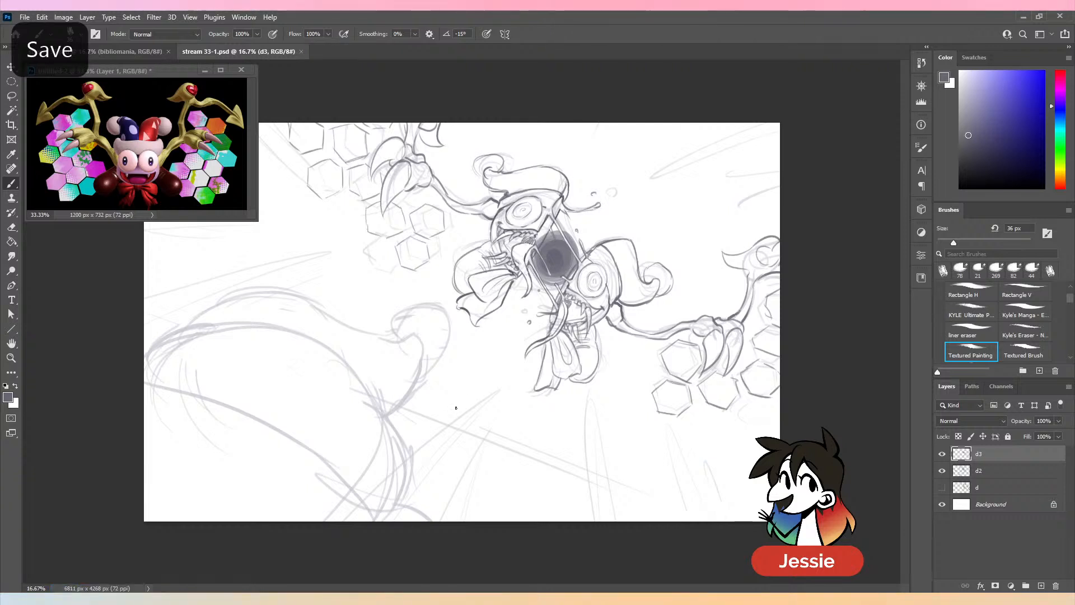
# - Set the brush size to 79 px and try a straight diagonal ground line from the foreground shape toward the canvas's lower-right corner
pyautogui.click(972, 243)
pyautogui.moveTo(398, 405); pyautogui.dragTo(761, 522)
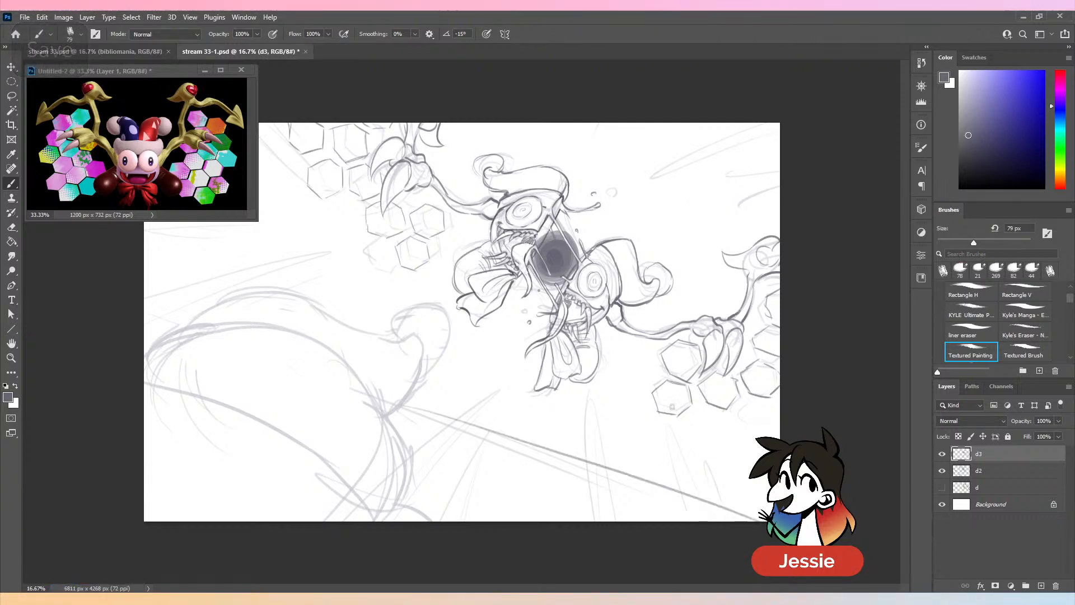
pyautogui.hotkey('ctrl', 'z')
pyautogui.moveTo(391, 406); pyautogui.dragTo(739, 520)
pyautogui.hotkey('ctrl', 'z')
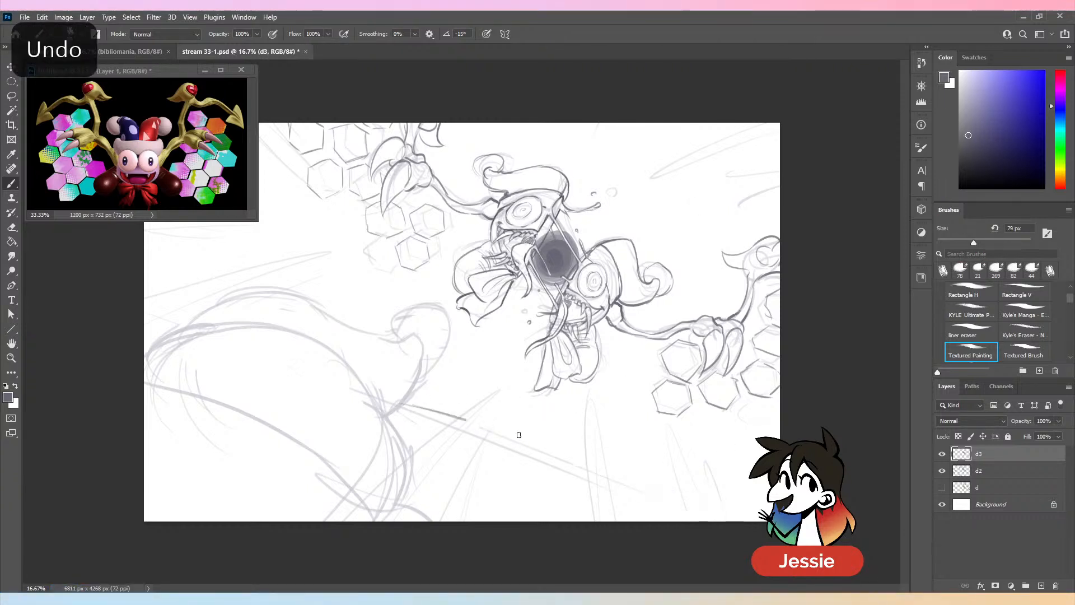
pyautogui.moveTo(518, 435); pyautogui.dragTo(710, 503)
pyautogui.hotkey('ctrl', 'z')
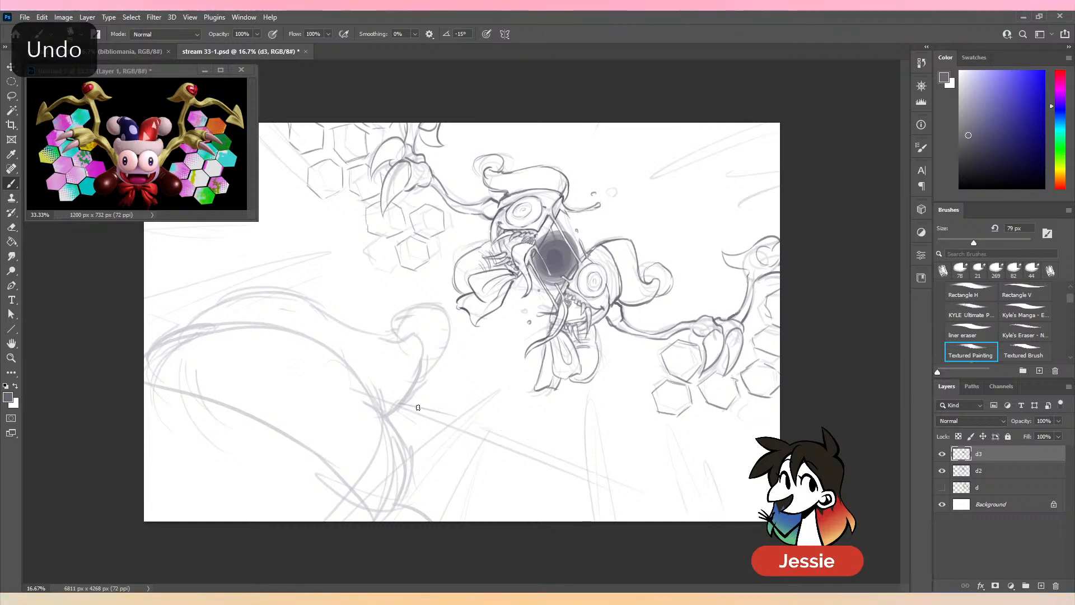
# - Try building up the diagonal ground line with layered strokes starting beside the large foreground shape
pyautogui.moveTo(402, 402)
pyautogui.mouseDown()
pyautogui.moveTo(613, 462)
pyautogui.moveTo(526, 435)
pyautogui.moveTo(679, 507)
pyautogui.mouseUp()
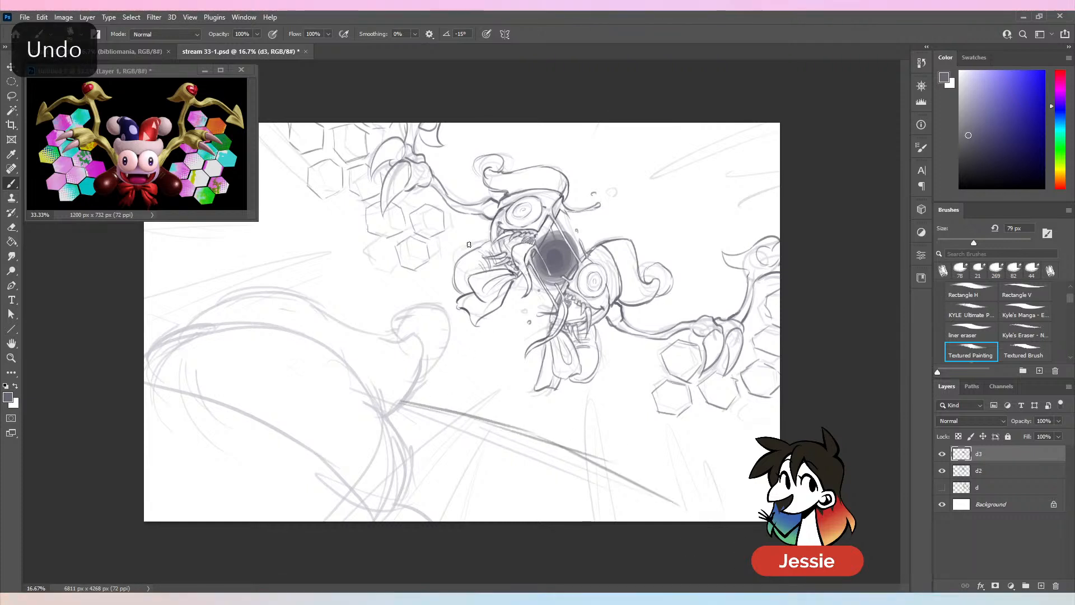
pyautogui.hotkey('ctrl', 'z')
pyautogui.moveTo(399, 402); pyautogui.dragTo(511, 425)
pyautogui.moveTo(421, 402)
pyautogui.mouseDown()
pyautogui.moveTo(456, 422)
pyautogui.moveTo(593, 455)
pyautogui.moveTo(686, 506)
pyautogui.mouseUp()
pyautogui.hotkey('ctrl', 'z')
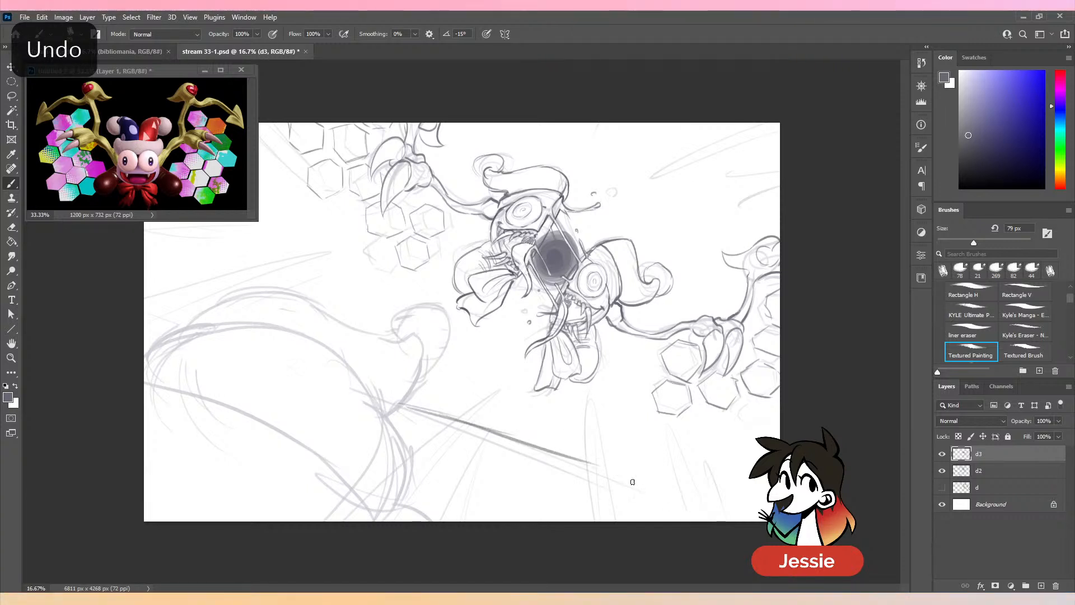
pyautogui.moveTo(572, 460); pyautogui.dragTo(707, 520)
pyautogui.moveTo(426, 407)
pyautogui.mouseDown()
pyautogui.moveTo(595, 464)
pyautogui.moveTo(517, 443)
pyautogui.moveTo(671, 510)
pyautogui.mouseUp()
pyautogui.hotkey('ctrl', 'z')
pyautogui.hotkey('ctrl', 'z')
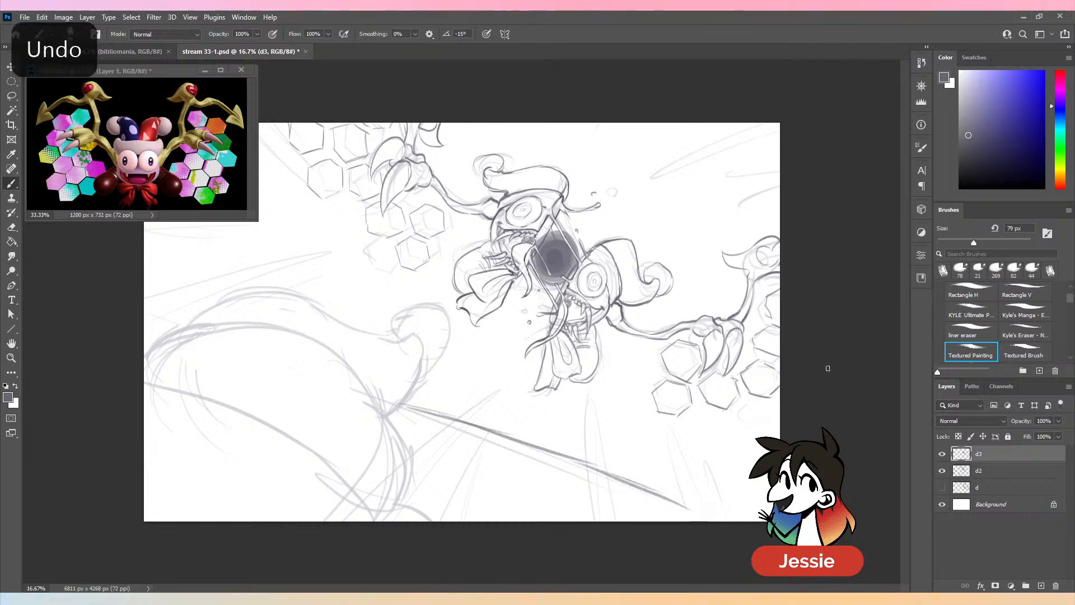
# - Lasso the trial diagonal ground line, delete it from layer d3 and clear the selection
pyautogui.press('l')
pyautogui.moveTo(619, 464); pyautogui.dragTo(615, 462)
pyautogui.click(526, 231)
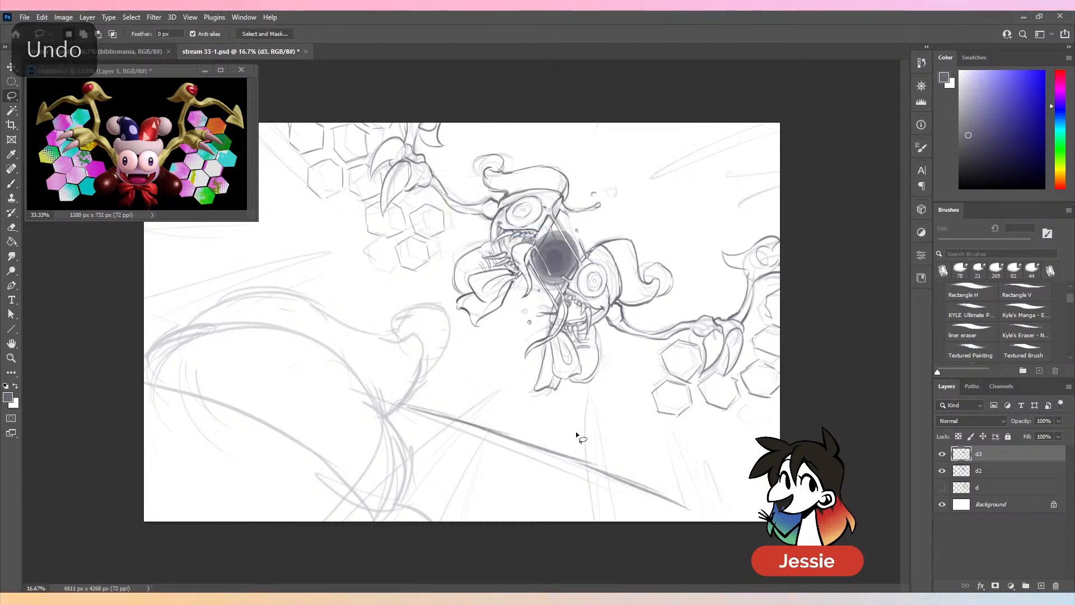
pyautogui.moveTo(576, 431)
pyautogui.mouseDown()
pyautogui.moveTo(403, 526)
pyautogui.moveTo(761, 495)
pyautogui.mouseUp()
pyautogui.press('Delete')
pyautogui.hotkey('ctrl', 'd')
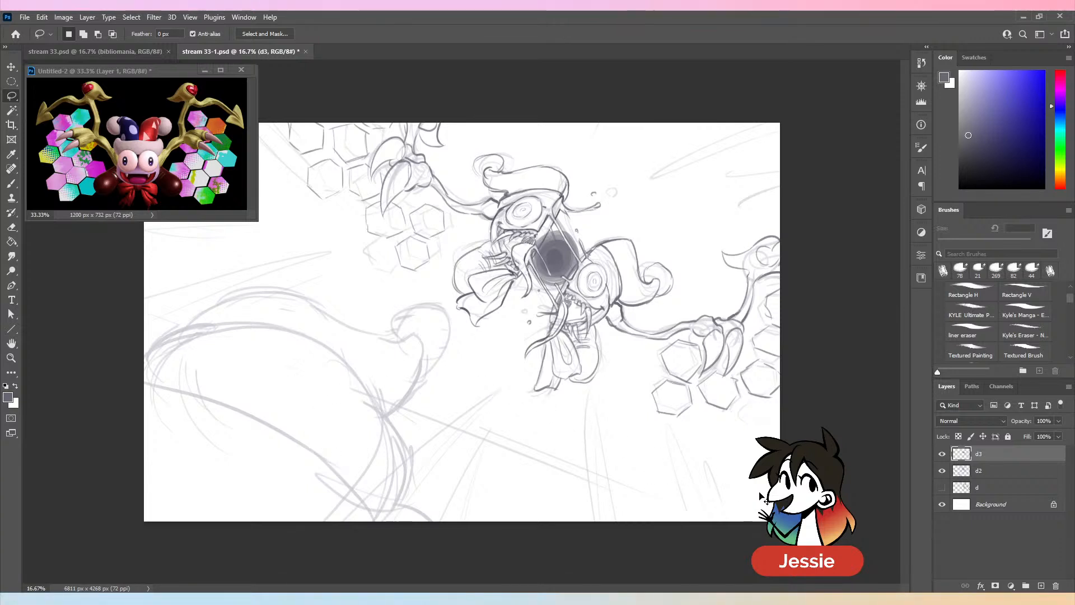
# - Try a curved ground line across the lower canvas and compare it with layers d2 and d3 alternately hidden
pyautogui.press('b')
pyautogui.moveTo(320, 383); pyautogui.dragTo(689, 520)
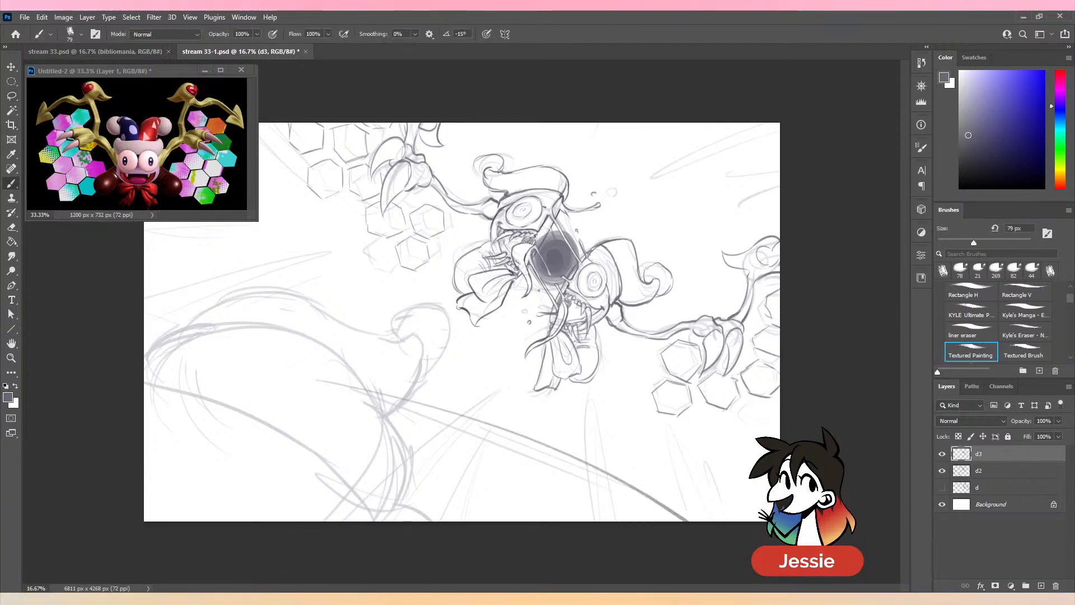
pyautogui.click(943, 472)
pyautogui.click(943, 471)
pyautogui.hotkey('ctrl', 'z')
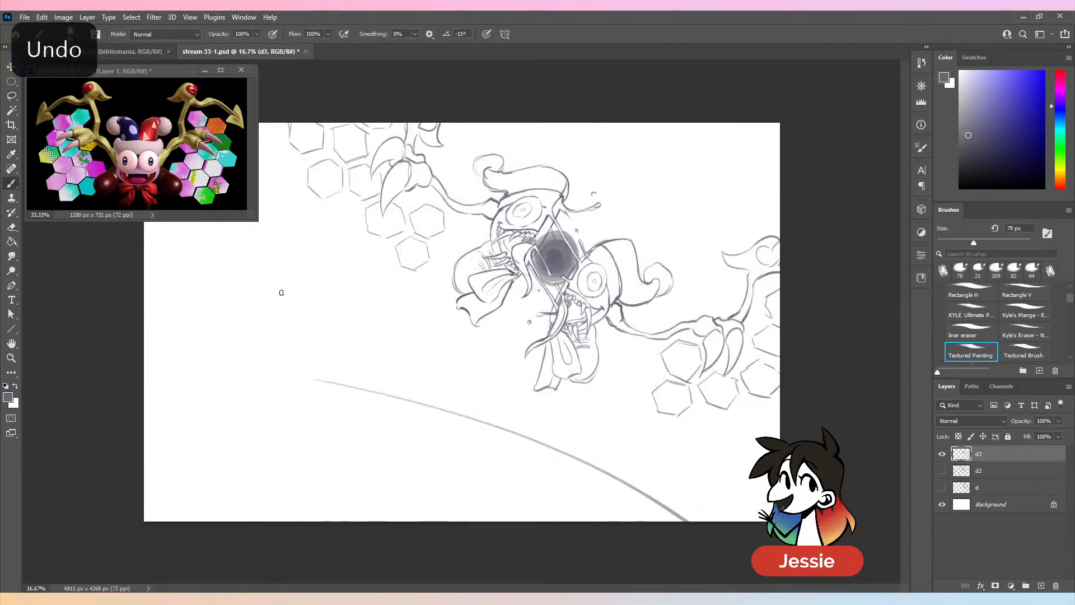
pyautogui.hotkey('ctrl', 'z')
pyautogui.click(943, 455)
pyautogui.click(942, 455)
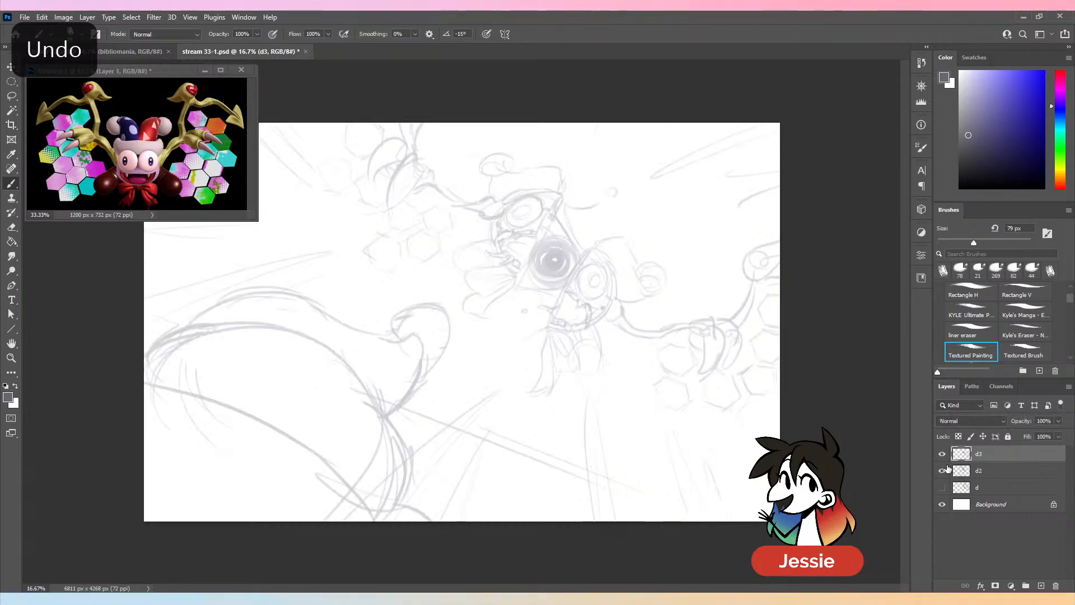
pyautogui.click(943, 471)
pyautogui.hotkey('ctrl', 'z')
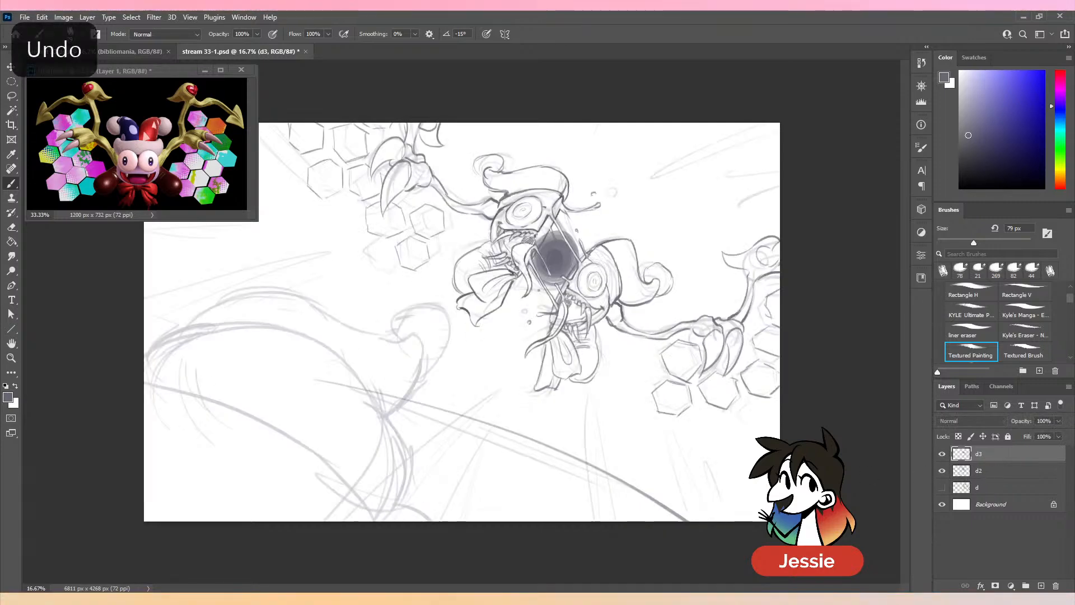
# - Hide layer d2 and try several sweeping ground curves running down to the canvas's lower edge
pyautogui.moveTo(942, 486); pyautogui.dragTo(943, 470)
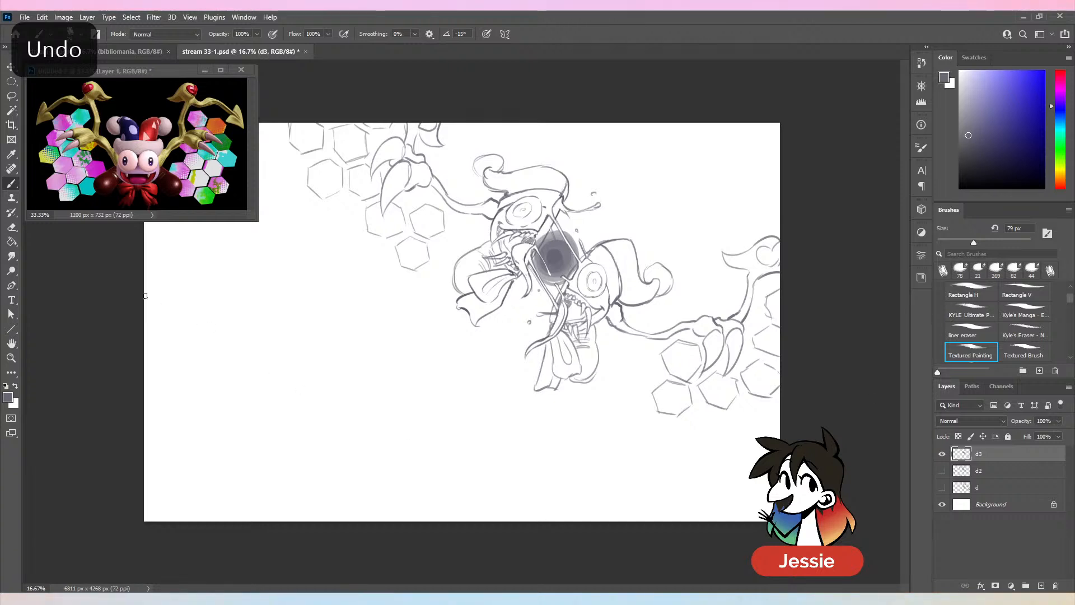
pyautogui.moveTo(147, 285); pyautogui.dragTo(657, 522)
pyautogui.hotkey('ctrl', 'z')
pyautogui.moveTo(176, 336); pyautogui.dragTo(650, 521)
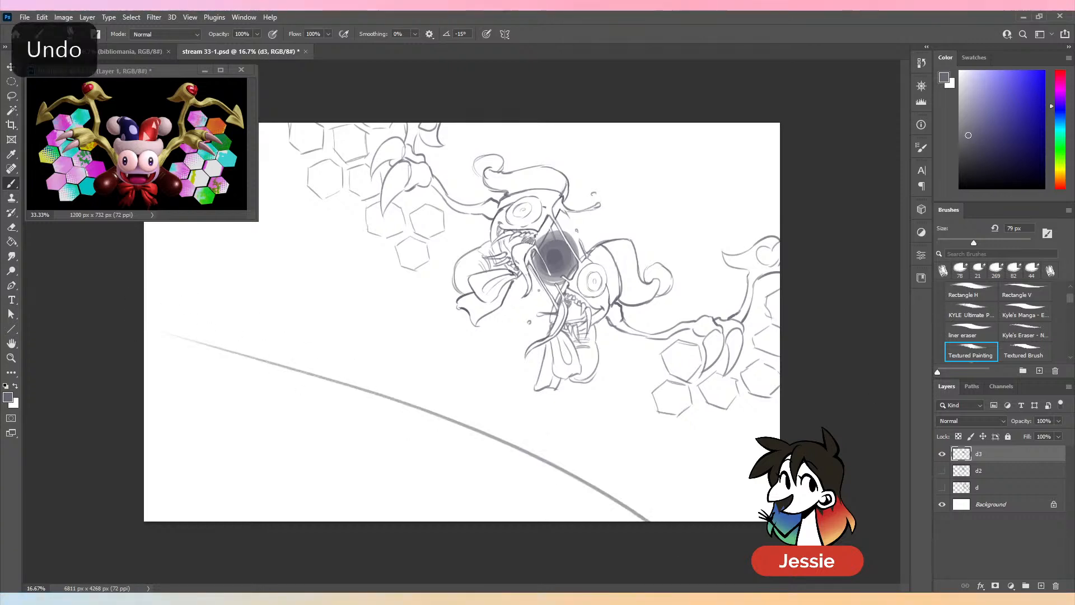
pyautogui.hotkey('ctrl', 'z')
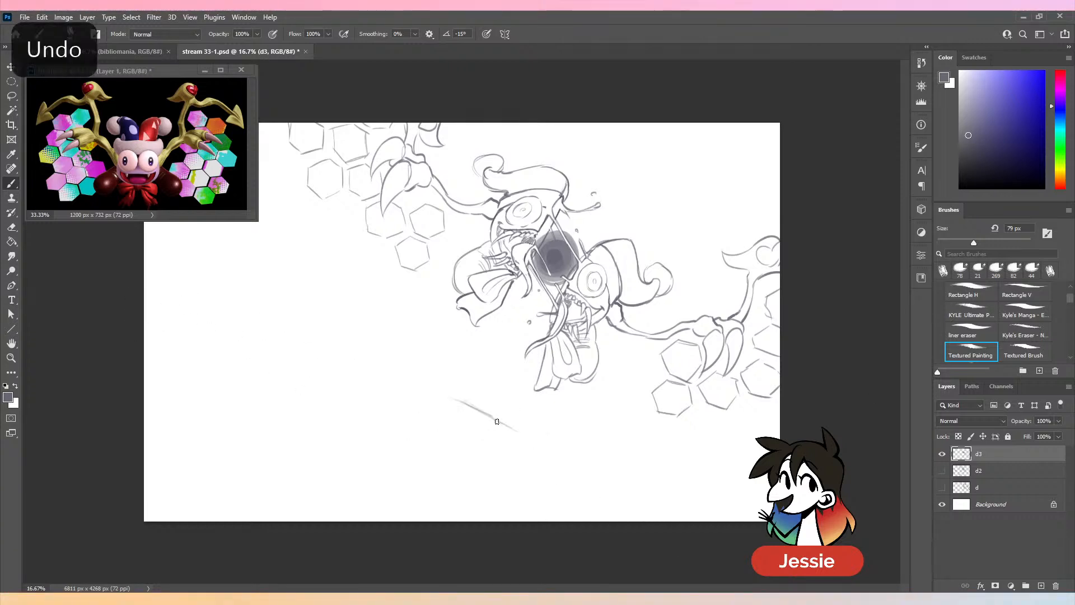
pyautogui.moveTo(496, 421); pyautogui.dragTo(630, 520)
pyautogui.hotkey('ctrl', 'z')
pyautogui.moveTo(454, 399); pyautogui.dragTo(666, 521)
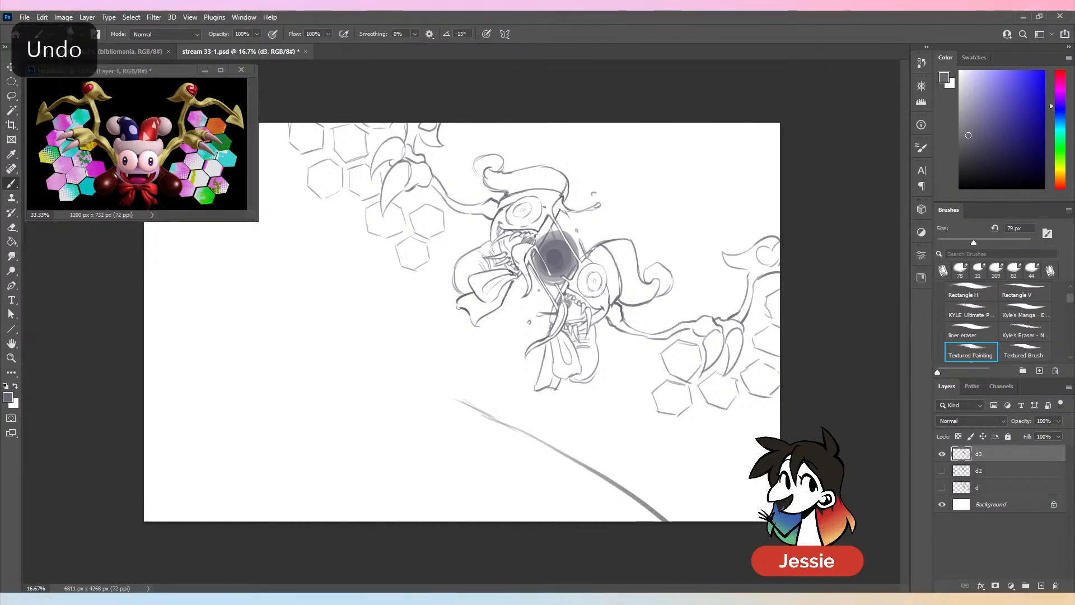
pyautogui.moveTo(496, 420); pyautogui.dragTo(144, 335)
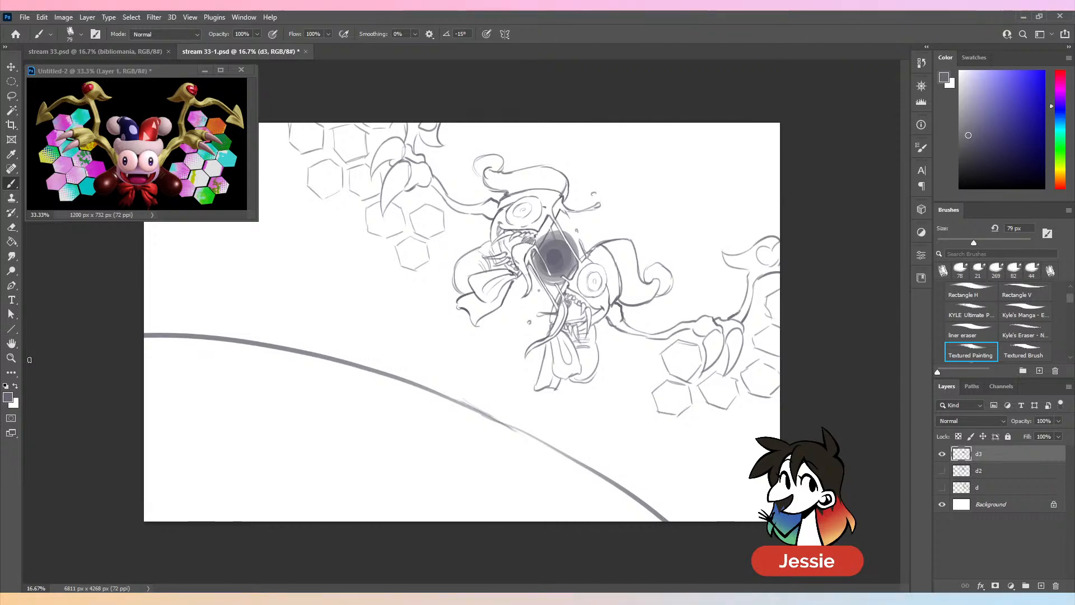
pyautogui.hotkey('ctrl', 'z')
pyautogui.hotkey('ctrl', 'z')
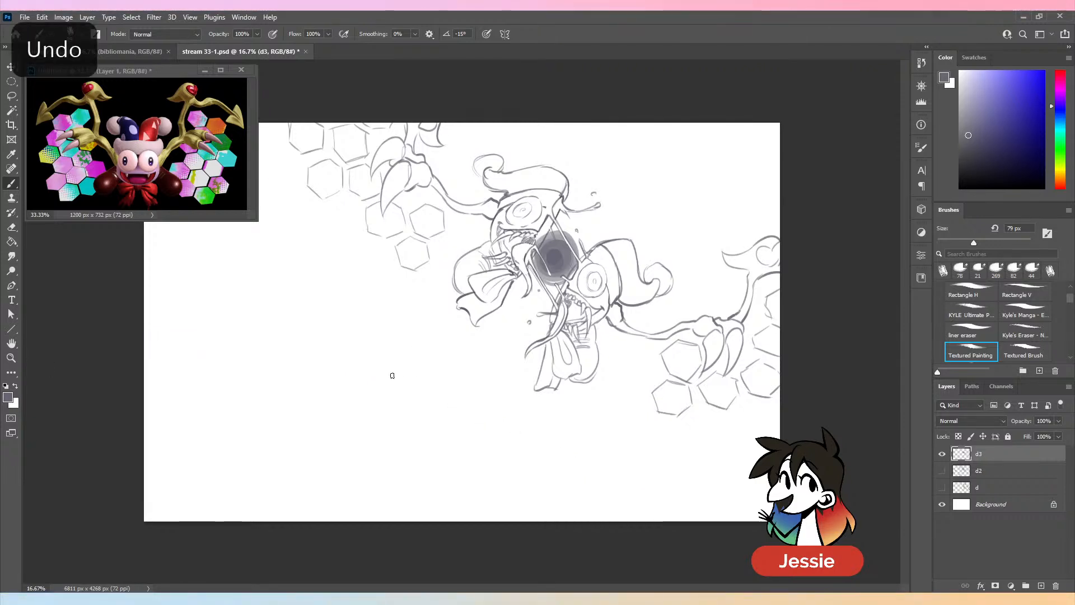
# - Draw a sweeping ground curve from the canvas's left edge down to its lower edge
pyautogui.moveTo(376, 366); pyautogui.dragTo(491, 403)
pyautogui.moveTo(368, 360)
pyautogui.mouseDown()
pyautogui.moveTo(465, 395)
pyautogui.moveTo(635, 523)
pyautogui.mouseUp()
pyautogui.moveTo(145, 309)
pyautogui.mouseDown()
pyautogui.moveTo(231, 331)
pyautogui.moveTo(197, 315)
pyautogui.moveTo(448, 405)
pyautogui.moveTo(309, 347)
pyautogui.moveTo(619, 507)
pyautogui.moveTo(646, 555)
pyautogui.mouseUp()
pyautogui.hotkey('ctrl', 'z')
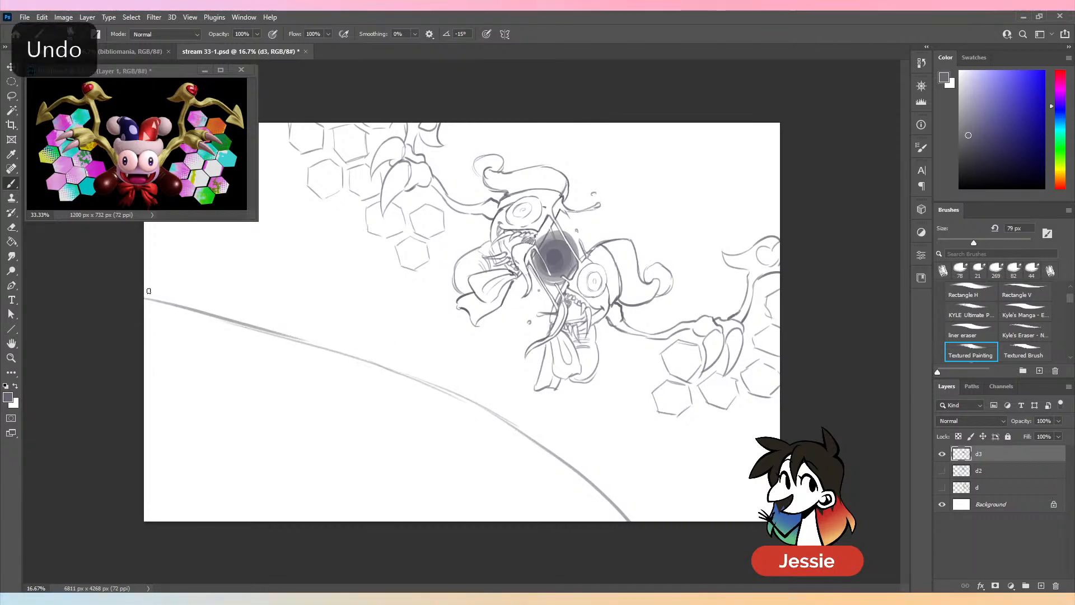
pyautogui.moveTo(149, 290)
pyautogui.mouseDown()
pyautogui.moveTo(269, 317)
pyautogui.moveTo(429, 380)
pyautogui.mouseUp()
pyautogui.hotkey('ctrl', 'z')
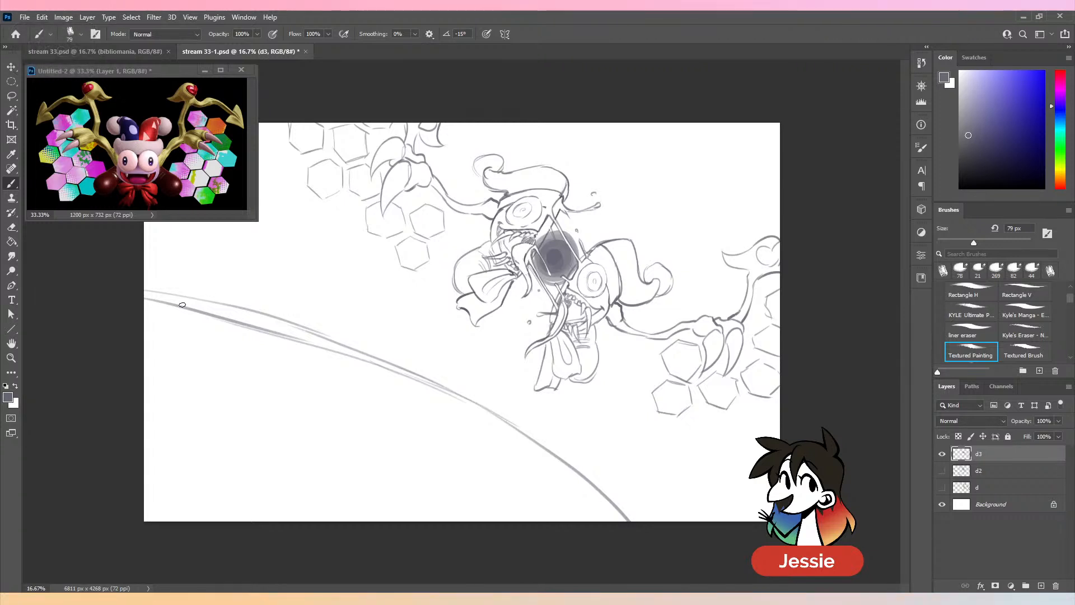
pyautogui.moveTo(179, 310); pyautogui.dragTo(362, 363)
# - Redraw the ground curve's lower end at a straighter angle and erase the steeper old end with a 341 px eraser
pyautogui.moveTo(511, 424); pyautogui.dragTo(673, 525)
pyautogui.hotkey('ctrl', 'z')
pyautogui.moveTo(521, 430)
pyautogui.mouseDown()
pyautogui.moveTo(684, 522)
pyautogui.moveTo(579, 465)
pyautogui.moveTo(674, 524)
pyautogui.mouseUp()
pyautogui.hotkey('ctrl', 'z')
pyautogui.press('e')
pyautogui.click(1014, 242)
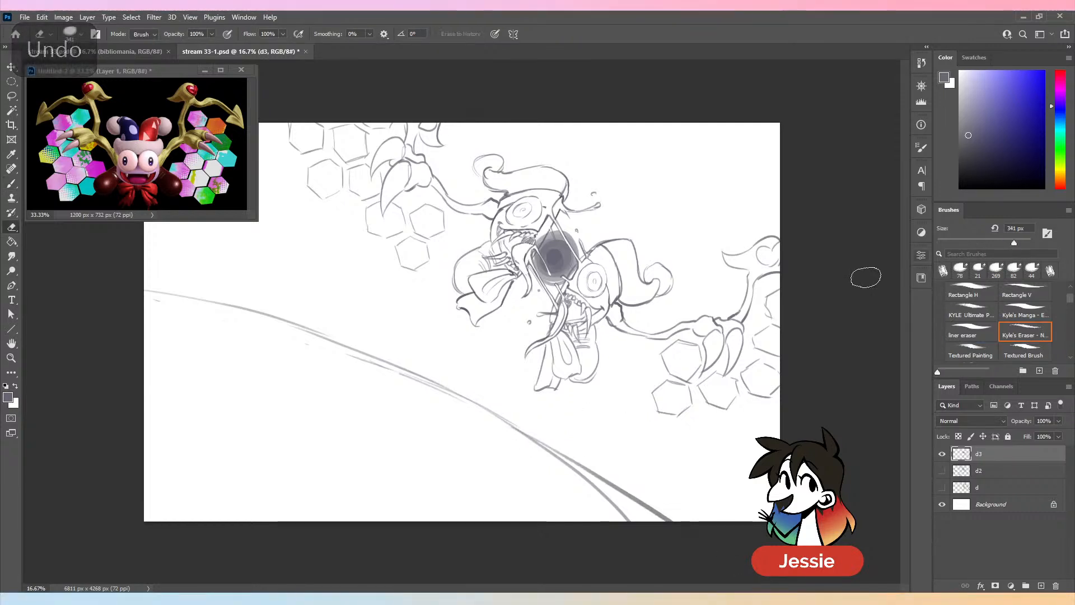
pyautogui.moveTo(552, 444); pyautogui.dragTo(695, 570)
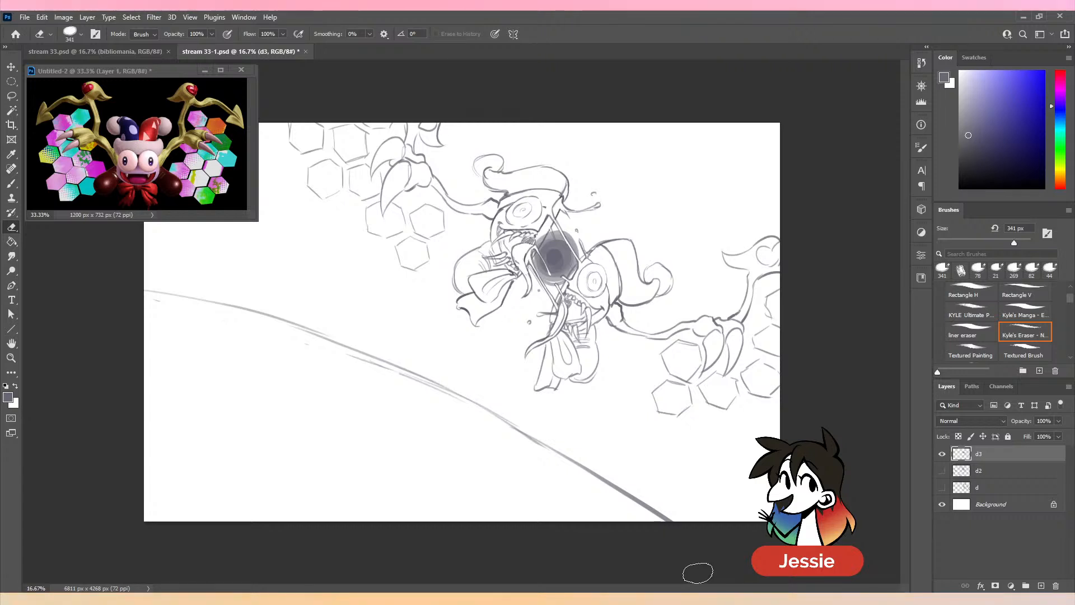
# - Brush radiating perspective lines from beneath the ground curve toward the canvas's left and lower edges
pyautogui.press('b')
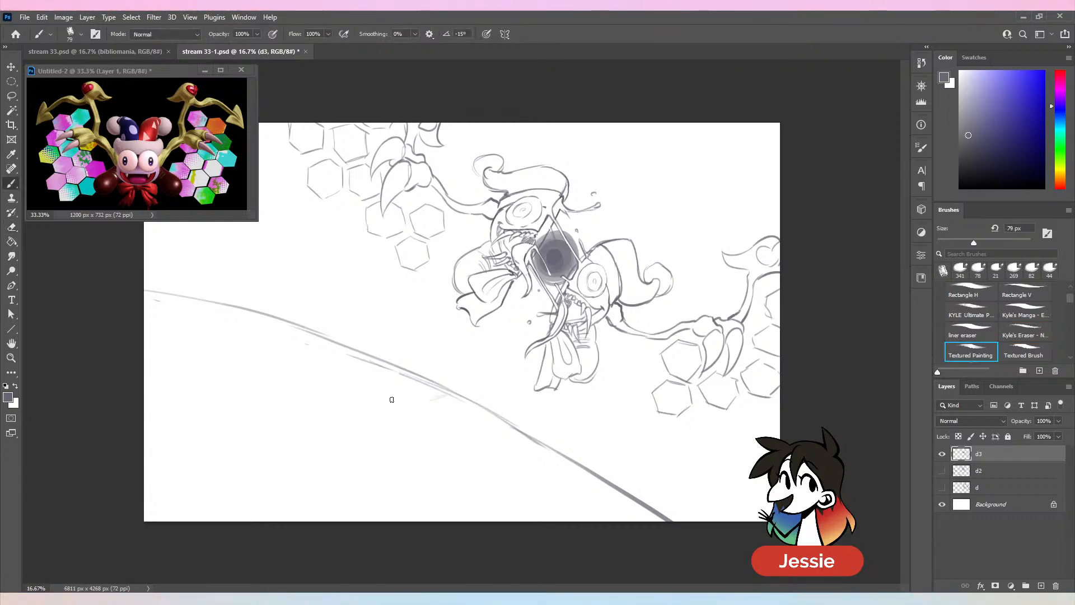
pyautogui.moveTo(453, 391); pyautogui.dragTo(185, 424)
pyautogui.moveTo(333, 439); pyautogui.dragTo(290, 468)
pyautogui.moveTo(472, 408); pyautogui.dragTo(359, 513)
pyautogui.moveTo(469, 426); pyautogui.dragTo(397, 521)
pyautogui.moveTo(517, 440); pyautogui.dragTo(499, 525)
pyautogui.moveTo(537, 466); pyautogui.dragTo(535, 525)
pyautogui.moveTo(568, 481); pyautogui.dragTo(571, 539)
pyautogui.moveTo(390, 363); pyautogui.dragTo(144, 333)
pyautogui.hotkey('ctrl', 'z')
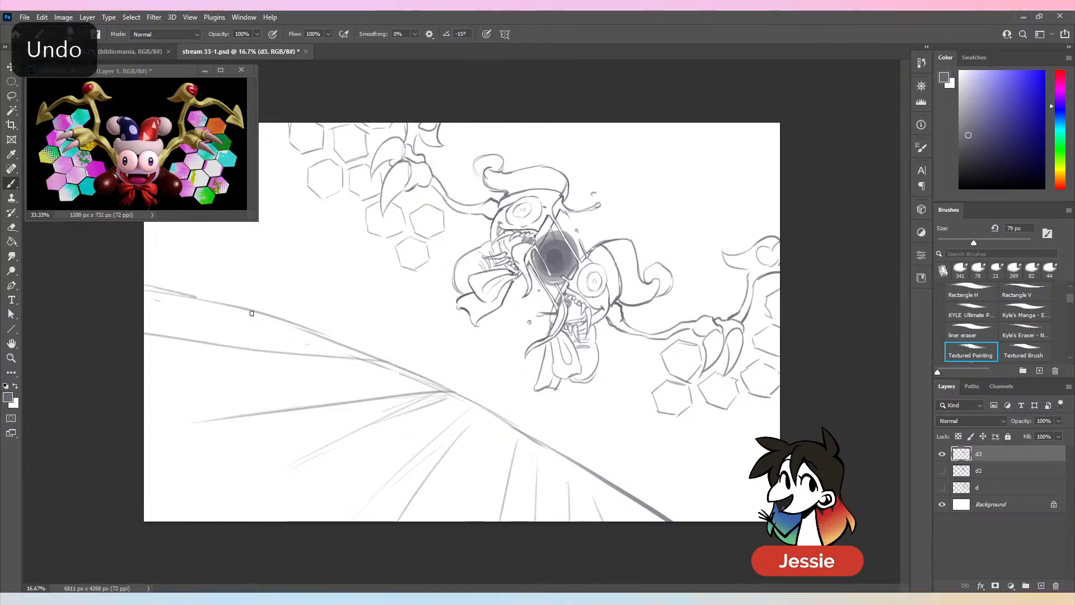
# - Reinforce the ground curve and draw long diagonal lines beneath it that cross the radiating perspective lines
pyautogui.moveTo(251, 313); pyautogui.dragTo(370, 348)
pyautogui.moveTo(293, 326); pyautogui.dragTo(593, 485)
pyautogui.moveTo(231, 324); pyautogui.dragTo(618, 523)
pyautogui.moveTo(223, 350); pyautogui.dragTo(520, 523)
pyautogui.moveTo(147, 411); pyautogui.dragTo(314, 522)
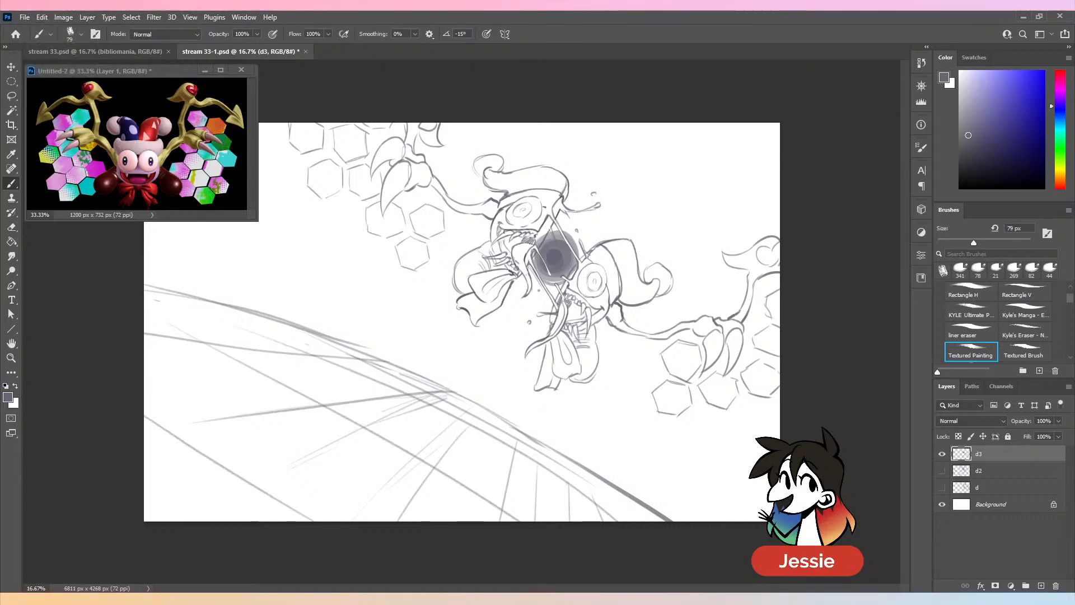
# - Show layer d2 and outline the large foreground shape's arched top, curled tip and the edge below the tip
pyautogui.click(942, 470)
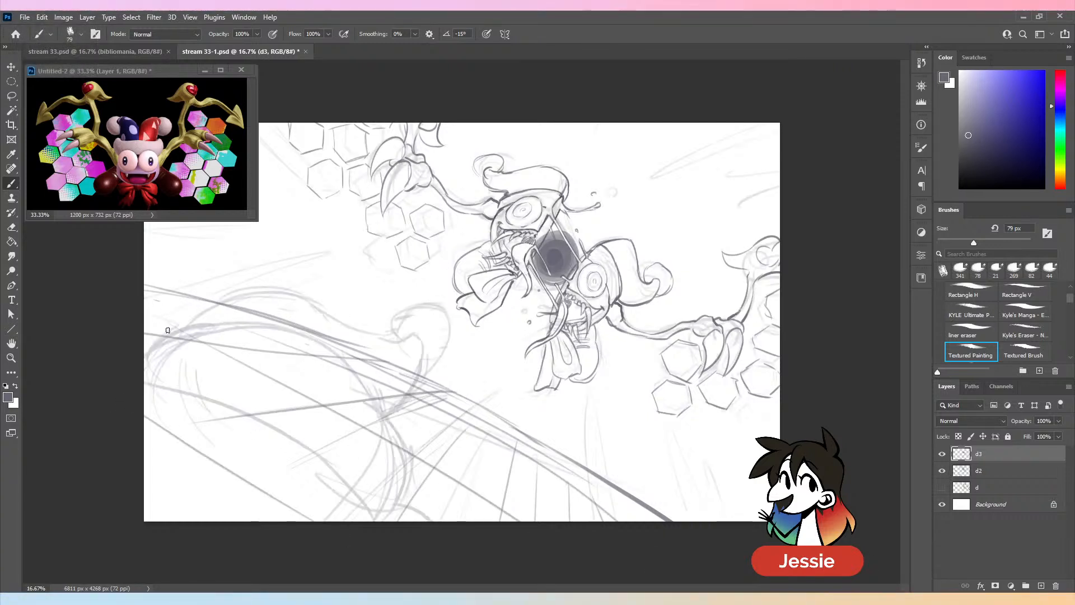
pyautogui.moveTo(168, 335)
pyautogui.mouseDown()
pyautogui.moveTo(224, 302)
pyautogui.moveTo(302, 306)
pyautogui.moveTo(380, 350)
pyautogui.moveTo(423, 407)
pyautogui.mouseUp()
pyautogui.moveTo(404, 350)
pyautogui.mouseDown()
pyautogui.moveTo(455, 340)
pyautogui.moveTo(436, 367)
pyautogui.mouseUp()
# - Try an inner contour, a doubled side edge and a lower curve on the large foreground shape
pyautogui.moveTo(300, 334); pyautogui.dragTo(144, 336)
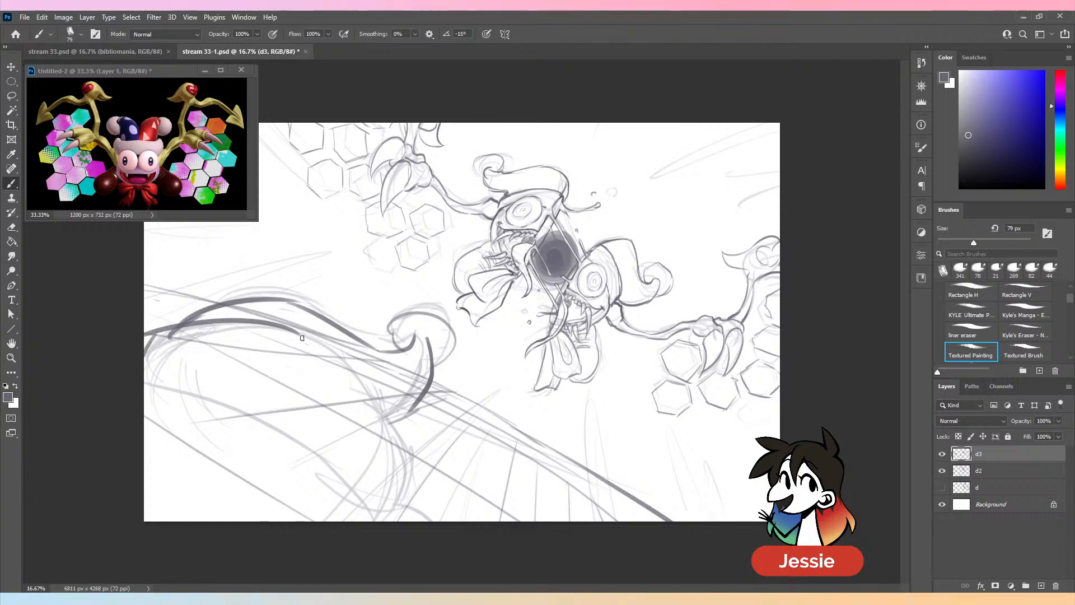
pyautogui.moveTo(301, 335); pyautogui.dragTo(392, 451)
pyautogui.hotkey('ctrl', 'z')
pyautogui.moveTo(300, 335)
pyautogui.mouseDown()
pyautogui.moveTo(411, 512)
pyautogui.moveTo(398, 521)
pyautogui.mouseUp()
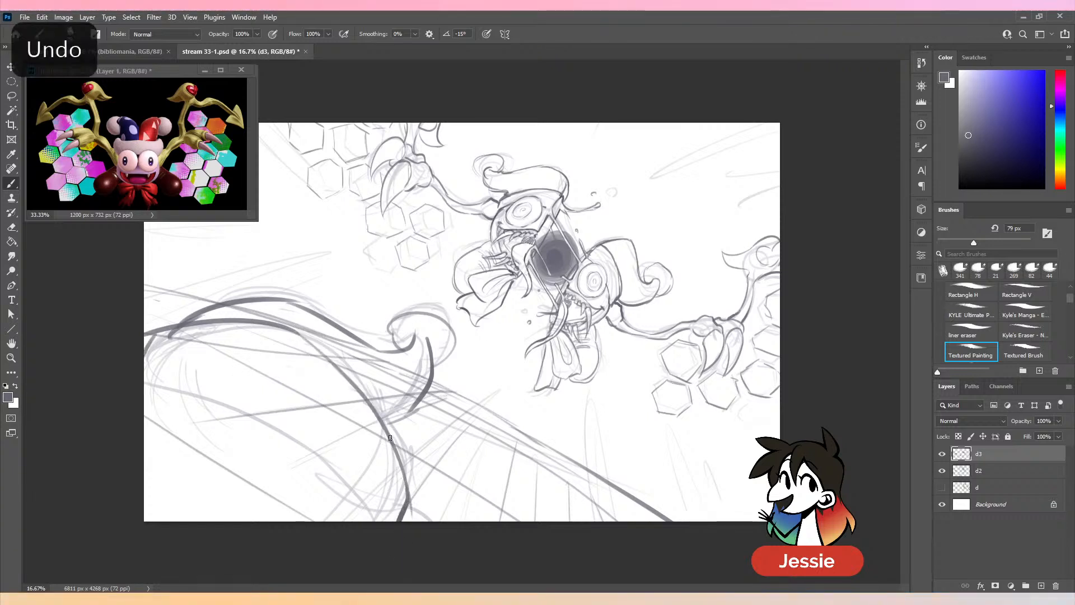
pyautogui.moveTo(406, 420); pyautogui.dragTo(401, 471)
pyautogui.moveTo(400, 367); pyautogui.dragTo(409, 498)
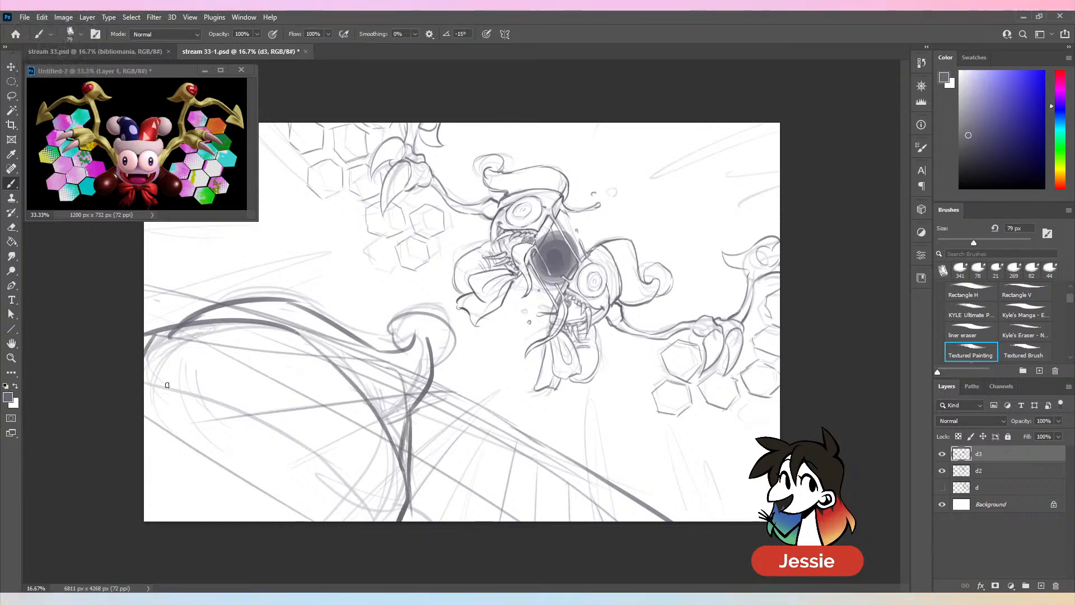
pyautogui.moveTo(144, 394)
pyautogui.mouseDown()
pyautogui.moveTo(280, 430)
pyautogui.moveTo(364, 520)
pyautogui.mouseUp()
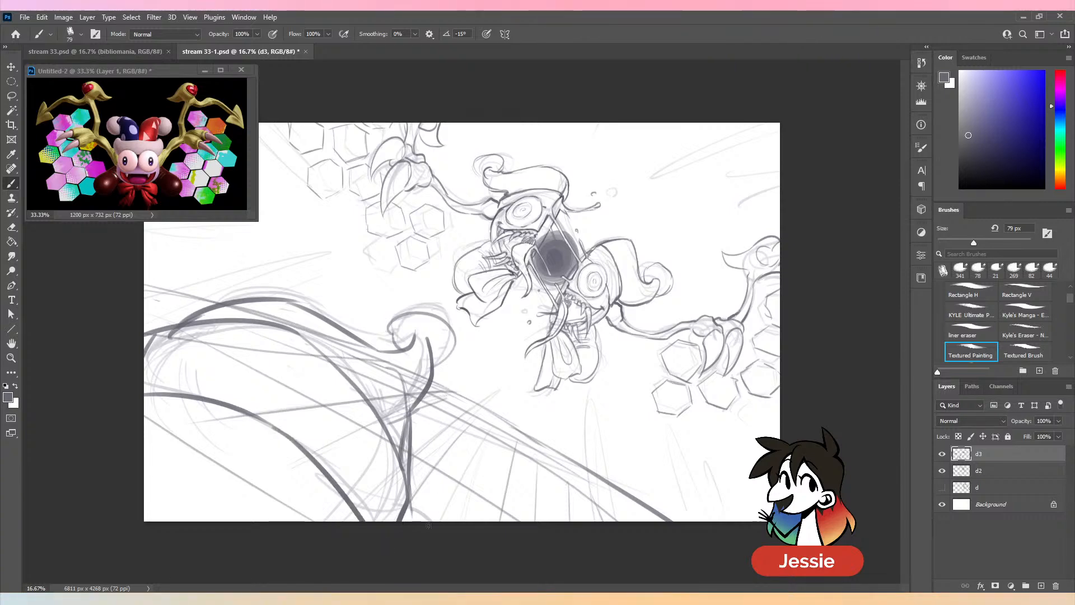
# - Check the foreground shape with layer d2 hidden and undo its inner contour, side edge and lower curve
pyautogui.hotkey('ctrl', '-')
pyautogui.click(941, 471)
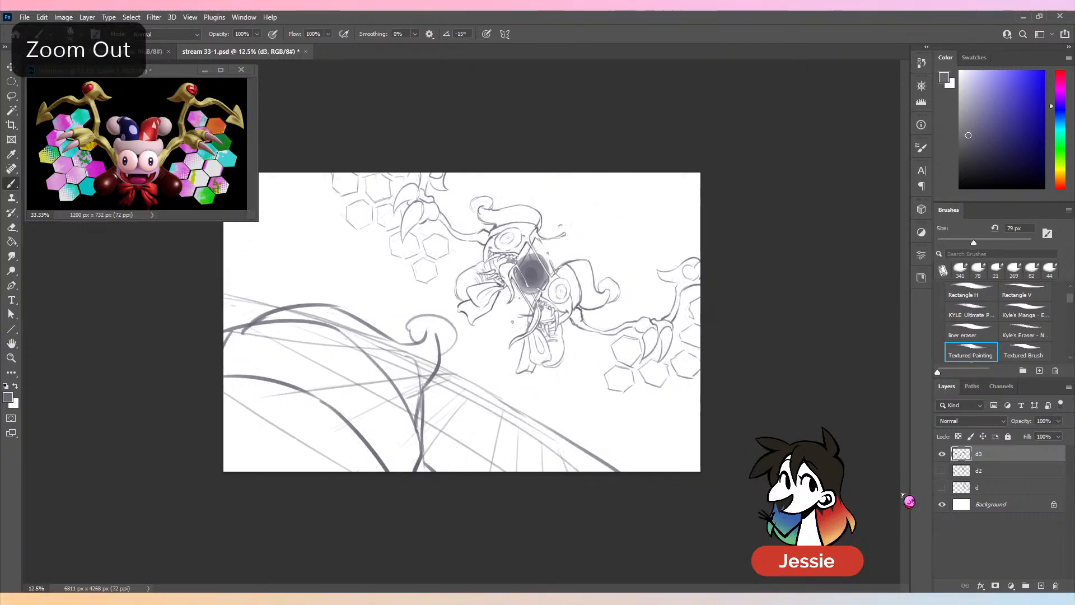
pyautogui.hotkey('ctrl', 'z')
pyautogui.hotkey('ctrl', 'z')
pyautogui.hotkey('ctrl', 'z')
pyautogui.hotkey('ctrl', 'z')
pyautogui.hotkey('ctrl', 'z')
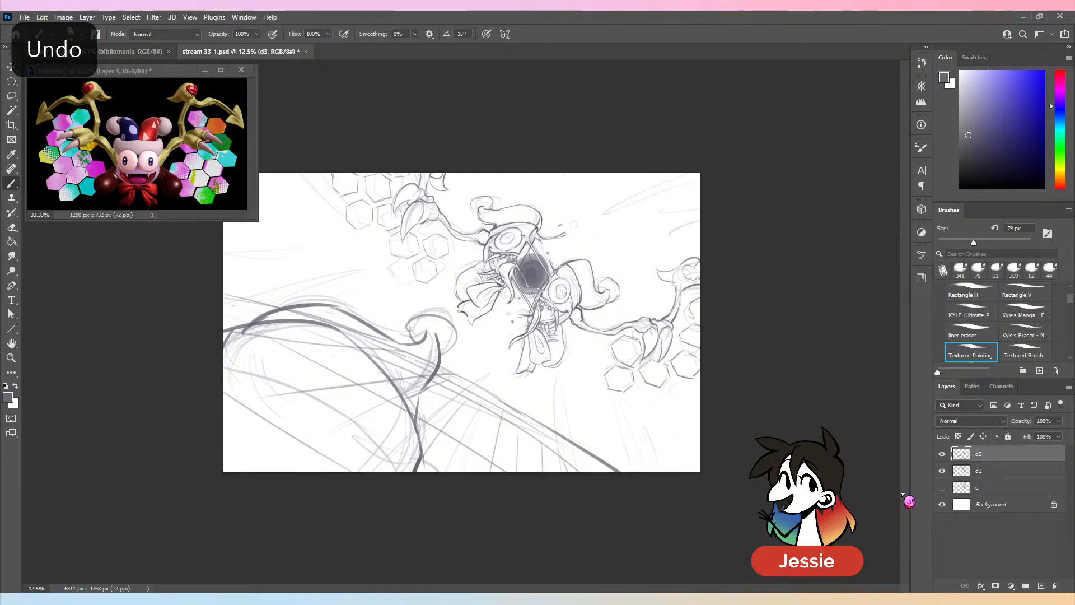
pyautogui.hotkey('ctrl', 'z')
pyautogui.hotkey('ctrl', 'z')
pyautogui.hotkey('ctrl', 'z')
pyautogui.hotkey('ctrl', 'z')
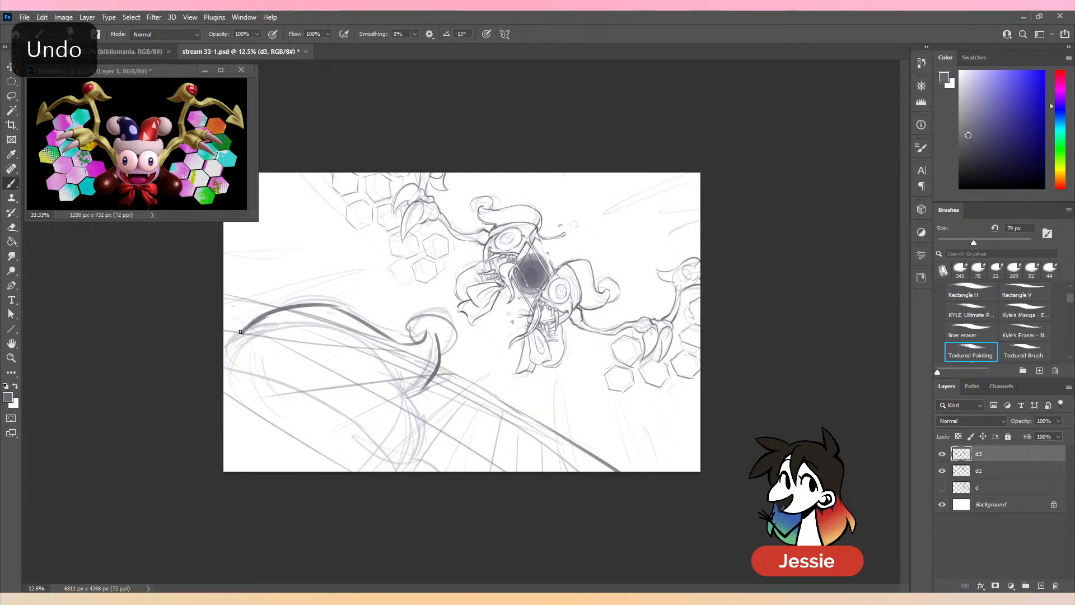
# - Draw a broad curved rim across the foreground shape from its upper-left bend to its right side, and outline the form behind it
pyautogui.moveTo(242, 331); pyautogui.dragTo(420, 453)
pyautogui.hotkey('ctrl', 'z')
pyautogui.moveTo(242, 331)
pyautogui.mouseDown()
pyautogui.moveTo(349, 431)
pyautogui.moveTo(429, 430)
pyautogui.mouseUp()
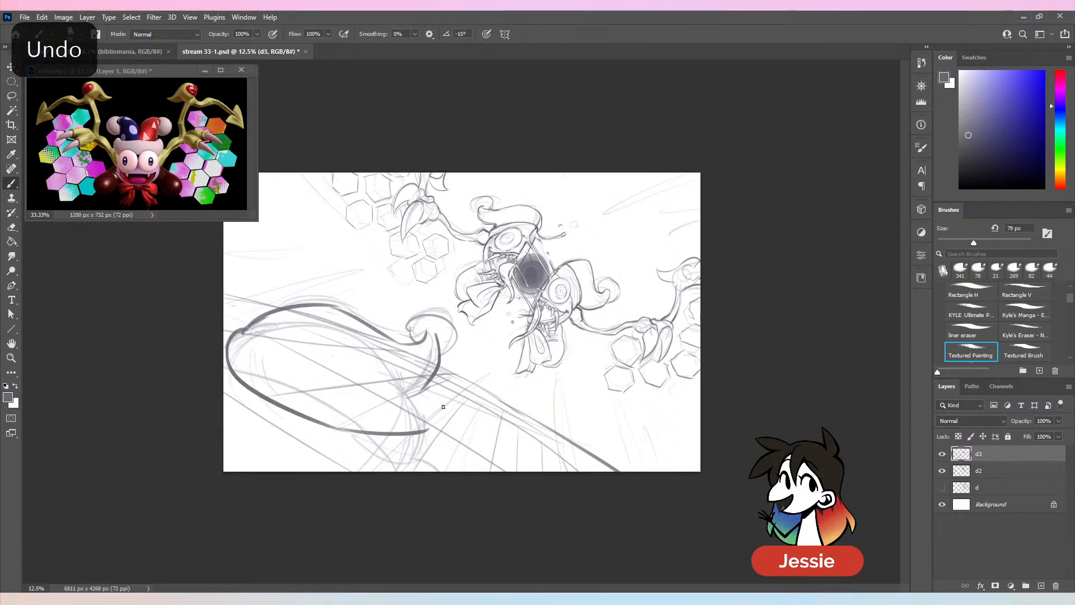
pyautogui.moveTo(256, 321)
pyautogui.mouseDown()
pyautogui.moveTo(234, 322)
pyautogui.moveTo(356, 489)
pyautogui.mouseUp()
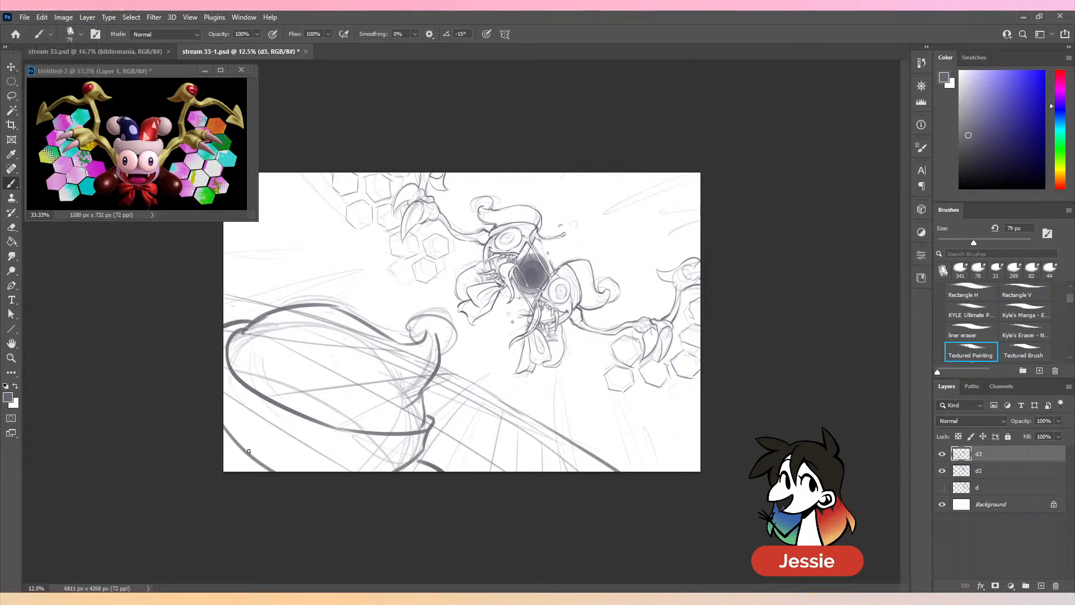
# - Finish the foreground shape's bottom curve and the folds beneath its curled tip, and save the sketch with layer d2 hidden
pyautogui.moveTo(277, 466); pyautogui.dragTo(379, 467)
pyautogui.moveTo(408, 368); pyautogui.dragTo(423, 410)
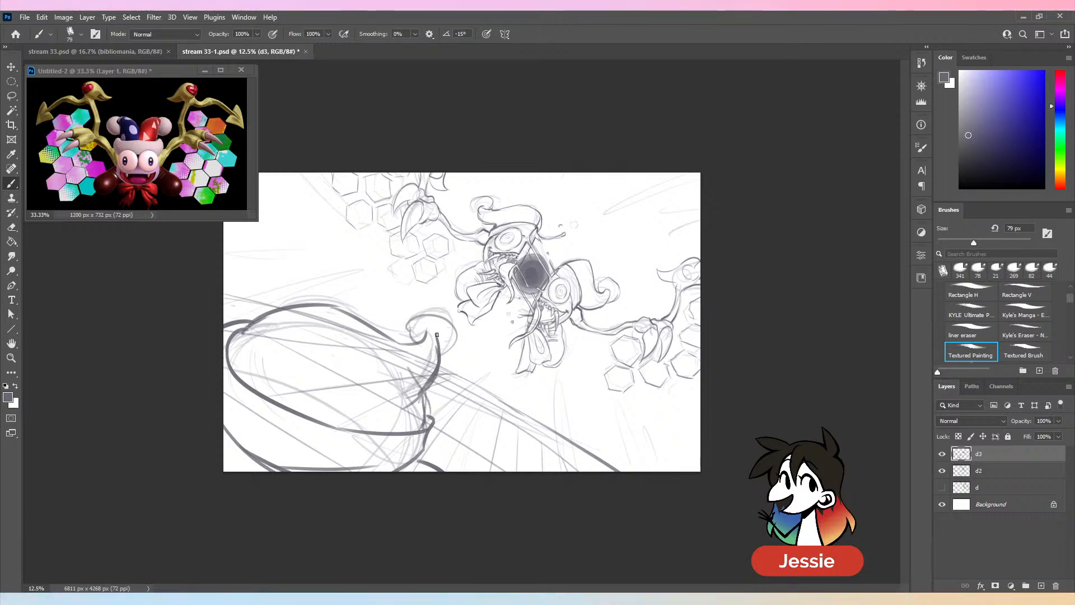
pyautogui.click(942, 470)
pyautogui.hotkey('ctrl', 's')
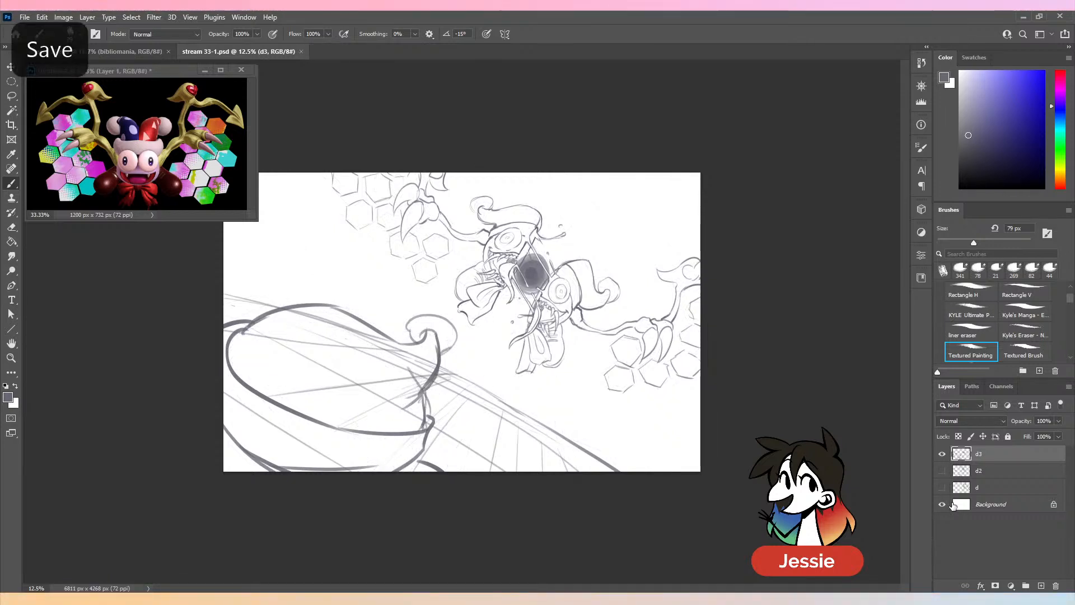
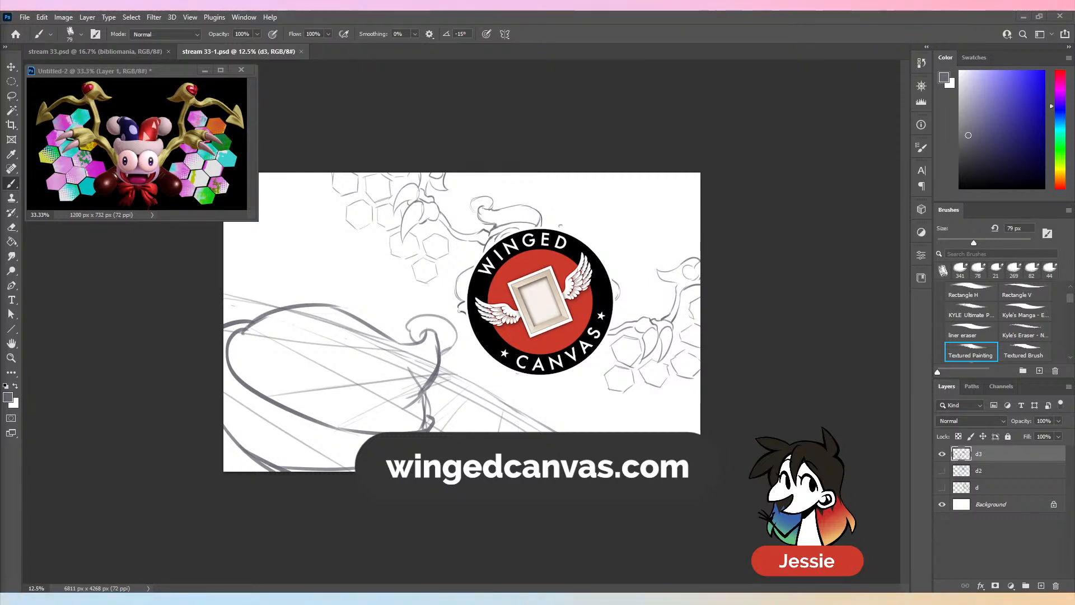
# - Review the unity and harmony notes in stream 33.psd and return to the jester sketch in stream 33-1.psd
pyautogui.click(152, 52)
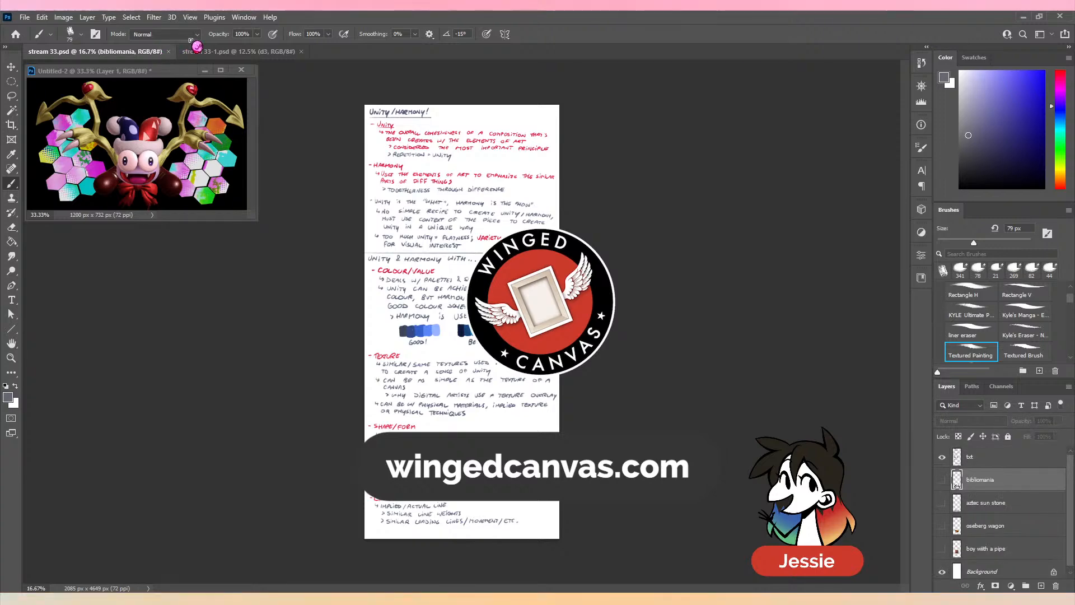
pyautogui.click(235, 51)
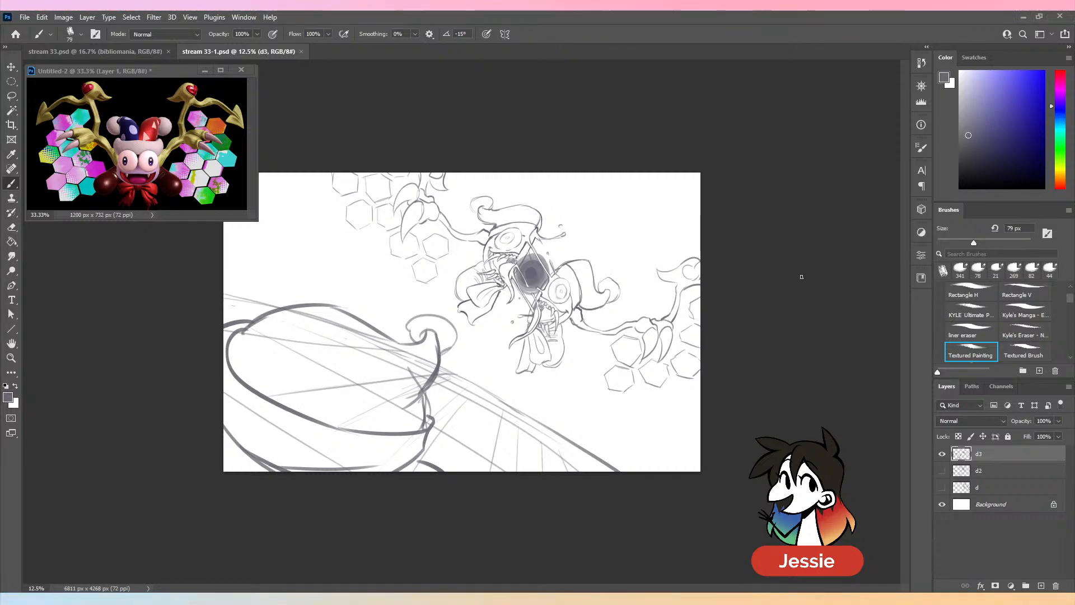
# - Create a new layer named c between layers d3 and d2
pyautogui.hotkey('ctrl', '+')
pyautogui.hotkey('ctrl', '-')
pyautogui.hotkey('ctrl', '-')
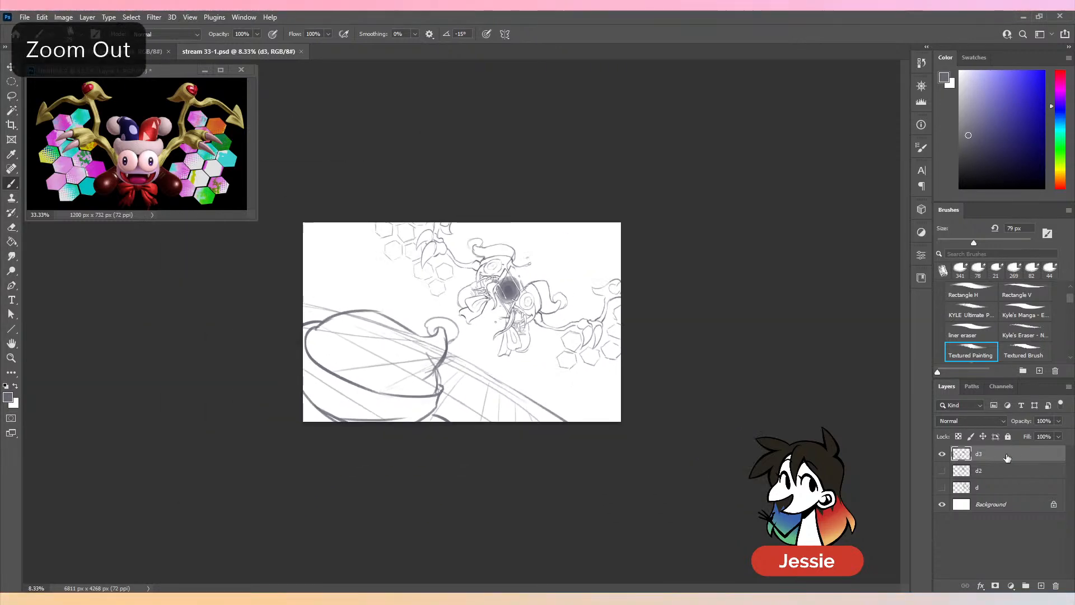
pyautogui.click(1011, 472)
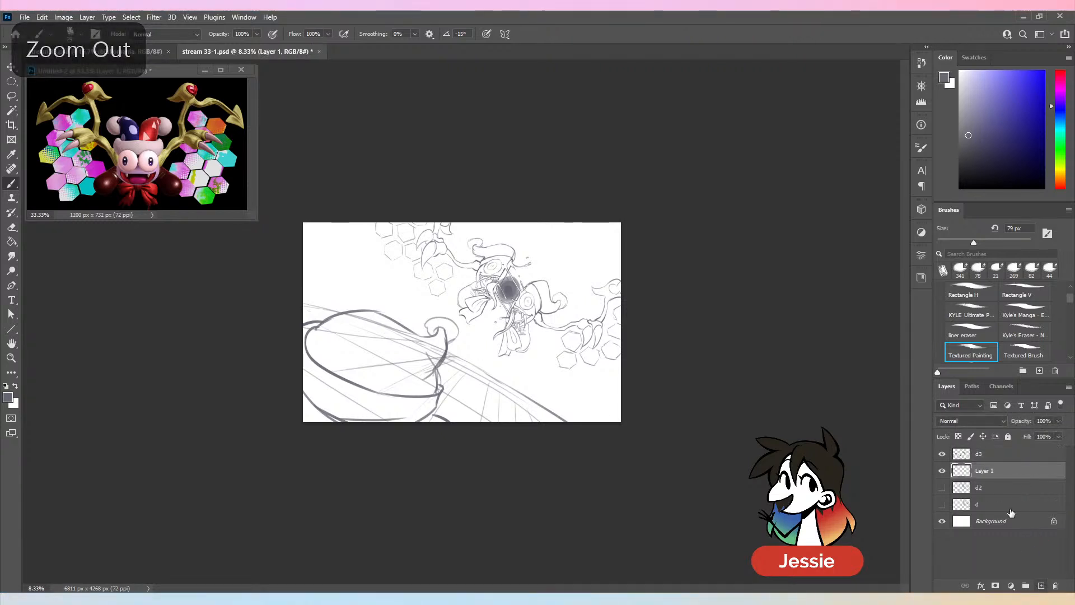
pyautogui.click(1041, 585)
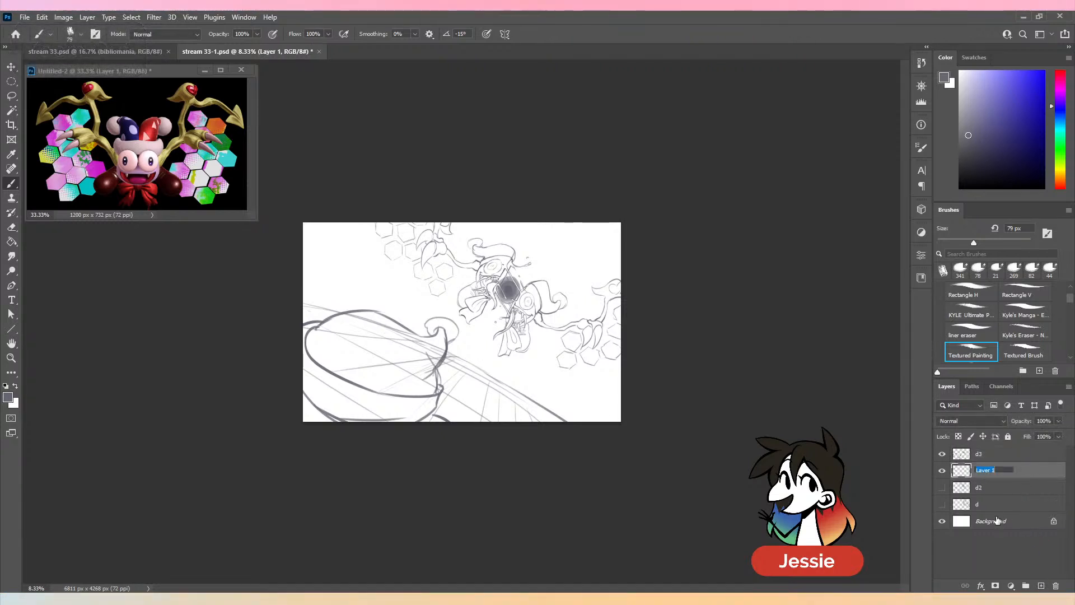
pyautogui.write('c')
pyautogui.press('Return')
# - Fill layer c with a solid dark purple using the Paint Bucket
pyautogui.press('g')
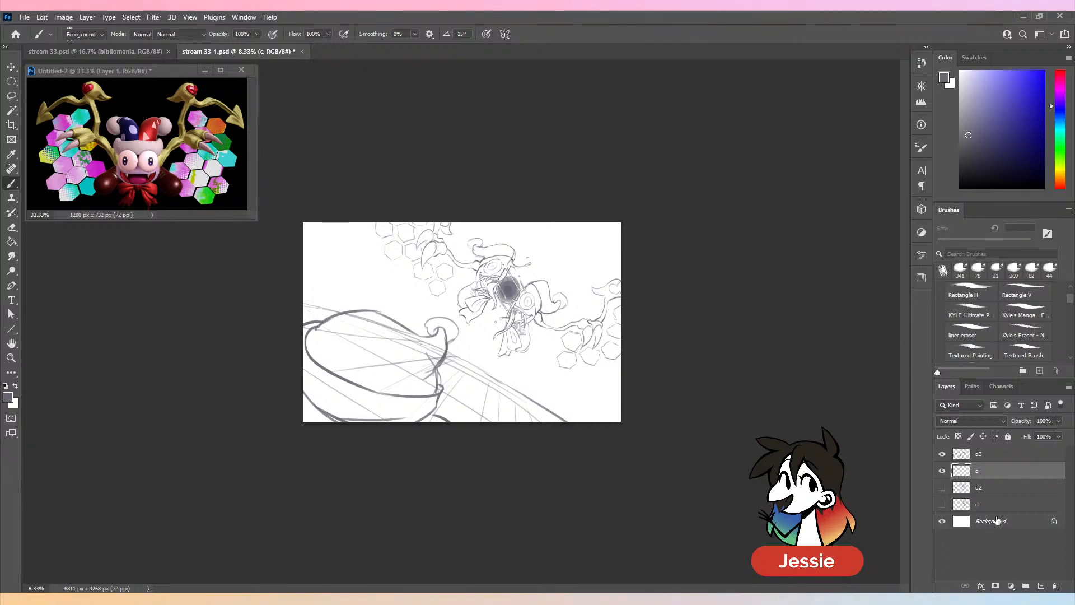
pyautogui.click(1061, 98)
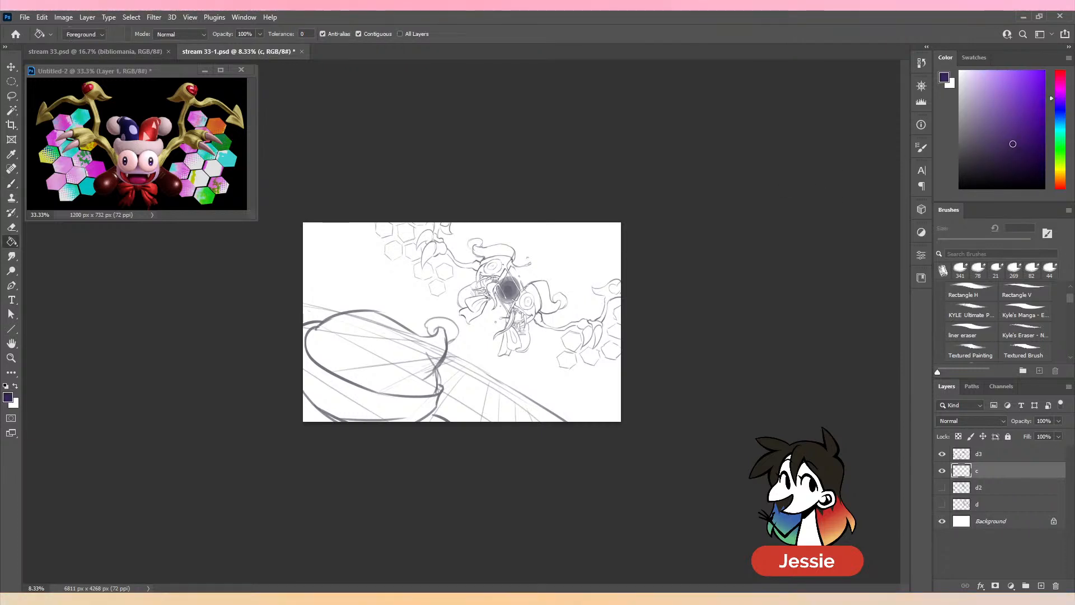
pyautogui.click(1006, 138)
pyautogui.click(593, 334)
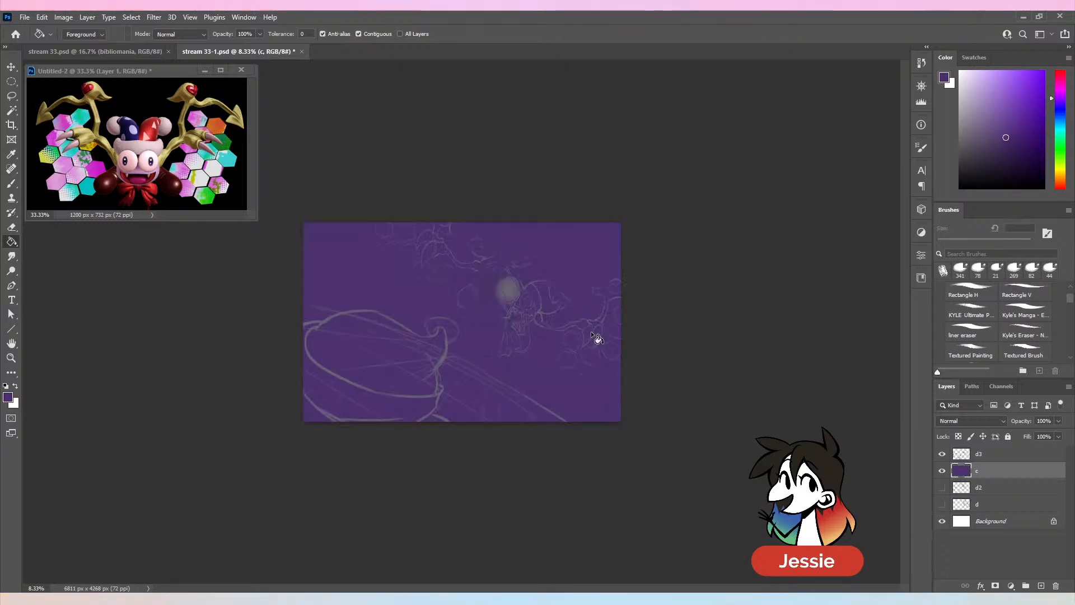
# - Set the blending mode of sketch layer d3 to Multiply
pyautogui.click(992, 455)
pyautogui.click(972, 420)
pyautogui.click(969, 371)
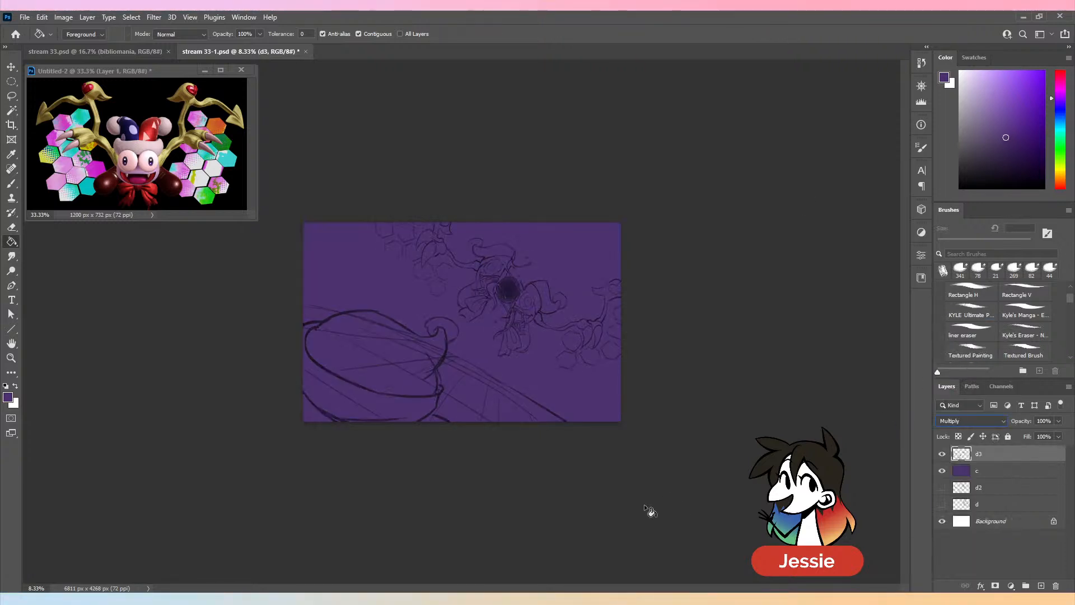
# - Set the Textured Painting brush to 3653 px with a very dark purple colour
pyautogui.hotkey('ctrl', '-')
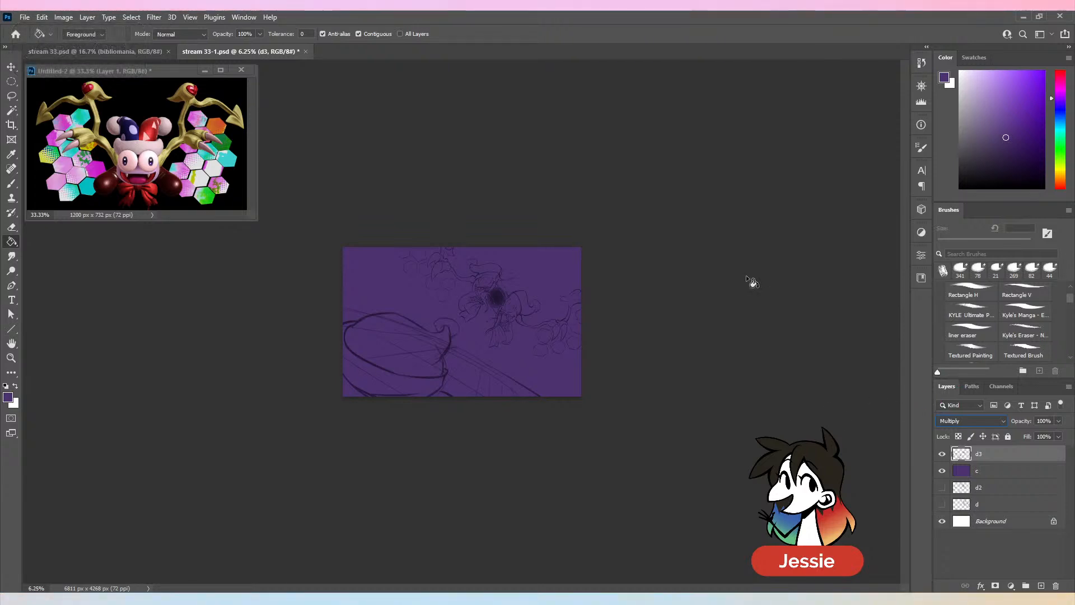
pyautogui.press('b')
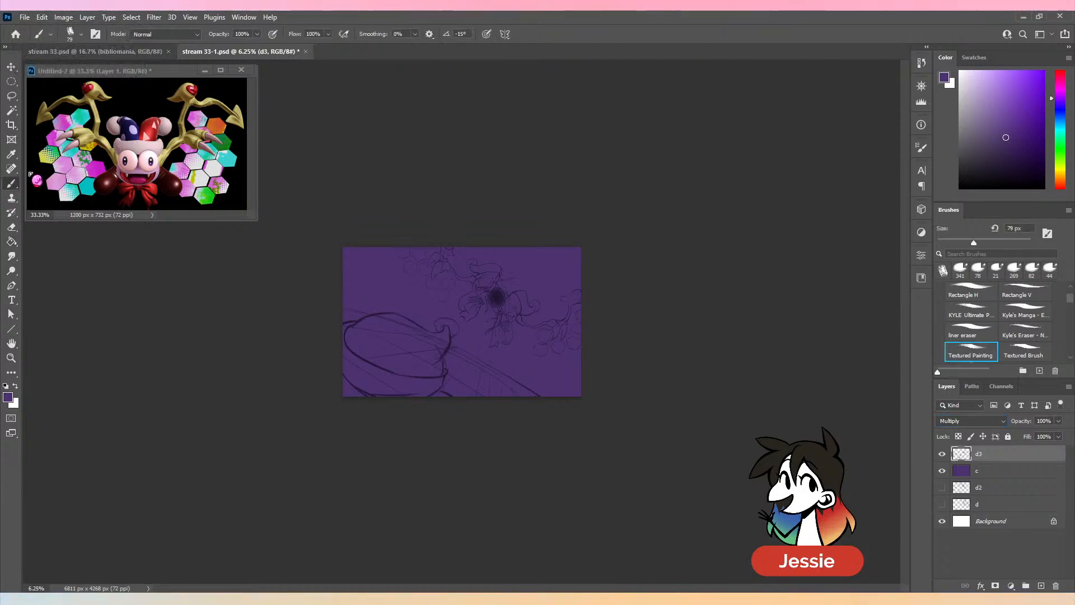
pyautogui.moveTo(973, 242); pyautogui.dragTo(1016, 243)
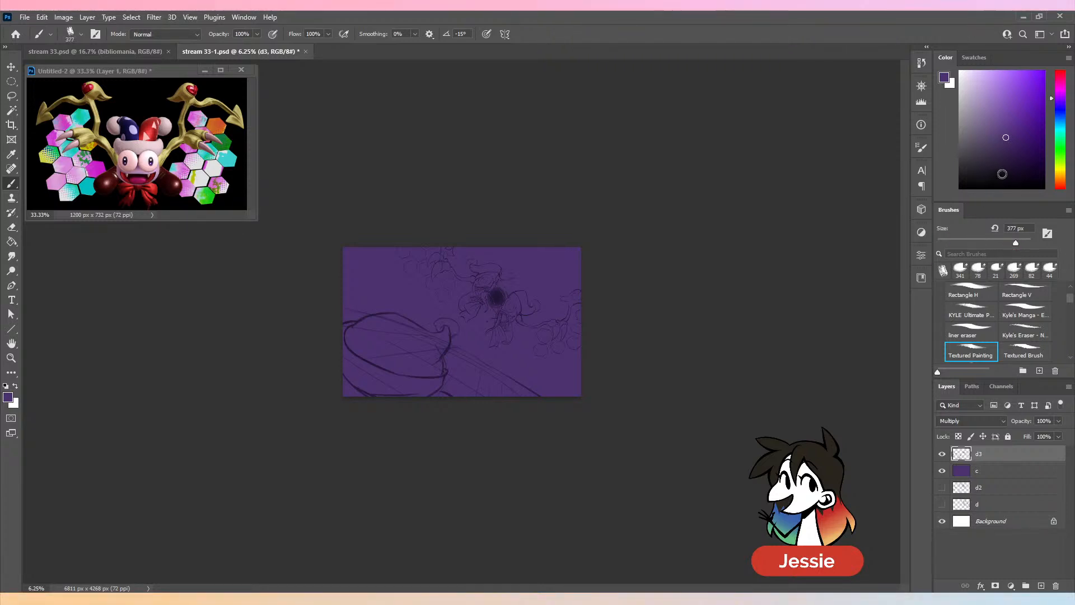
pyautogui.click(1026, 168)
pyautogui.click(1028, 243)
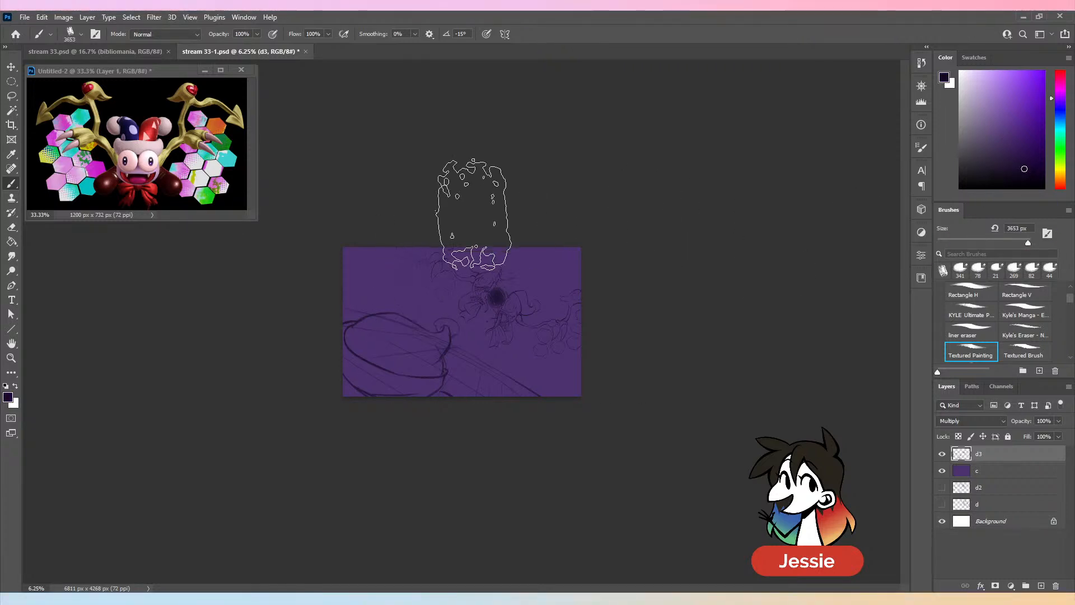
# - Try dark textured strokes across the canvas's upper part on layer d3, test the Square Brush there and undo its stroke
pyautogui.moveTo(299, 248)
pyautogui.mouseDown()
pyautogui.moveTo(553, 249)
pyautogui.moveTo(664, 300)
pyautogui.mouseUp()
pyautogui.moveTo(397, 250)
pyautogui.mouseDown()
pyautogui.moveTo(434, 248)
pyautogui.moveTo(595, 321)
pyautogui.moveTo(626, 372)
pyautogui.mouseUp()
pyautogui.hotkey('ctrl', '+')
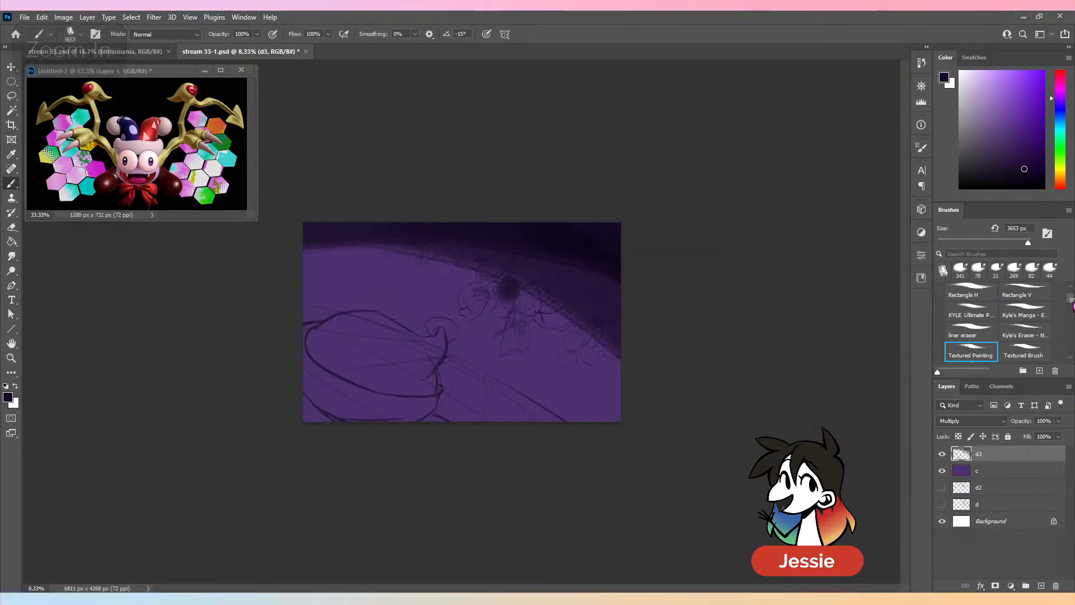
pyautogui.scroll(2, 1036, 307)
pyautogui.click(1035, 307)
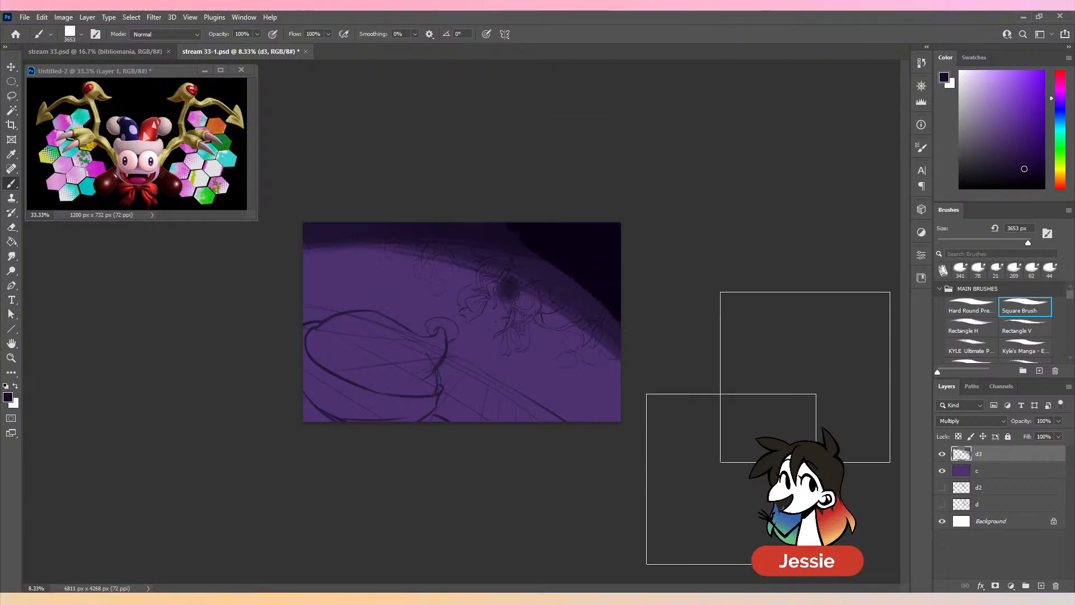
pyautogui.hotkey('ctrl', 'z')
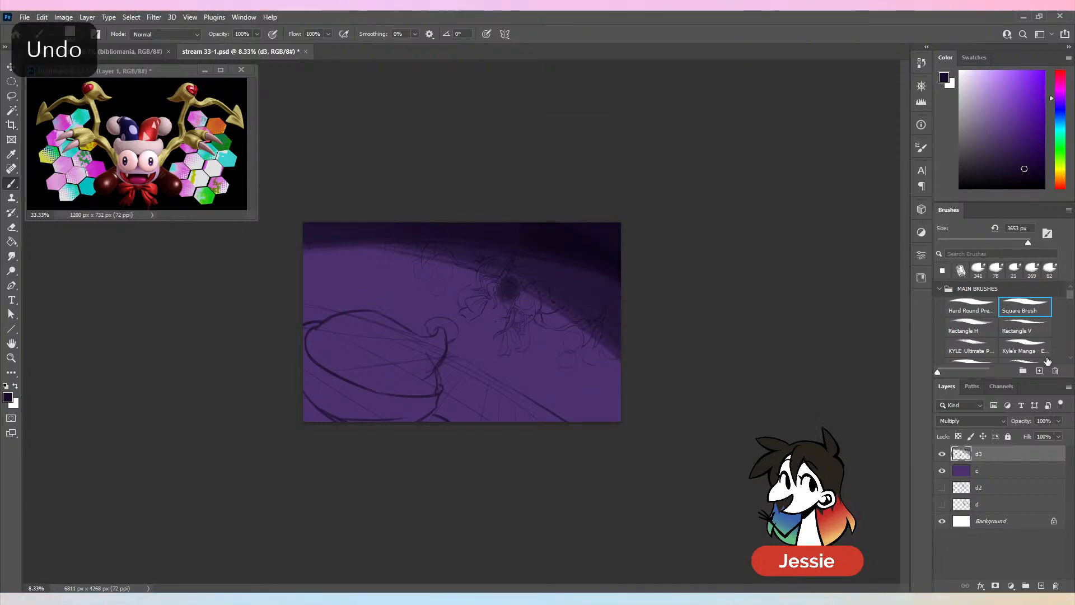
# - Check the image's dimensions in pixels and leave its size unmodified
pyautogui.hotkey('ctrl', '+')
pyautogui.click(63, 17)
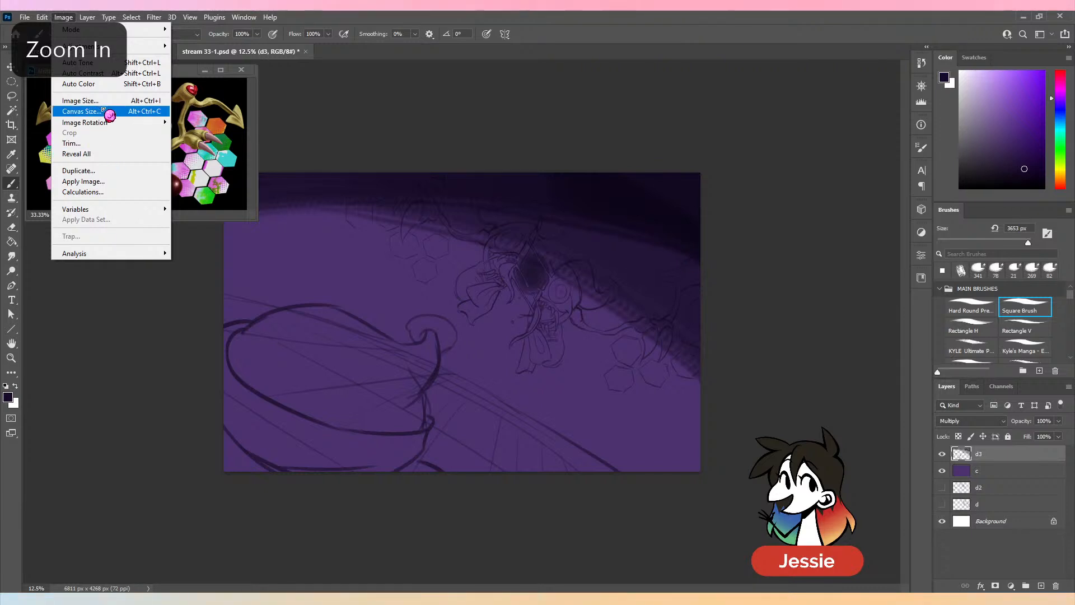
pyautogui.click(139, 101)
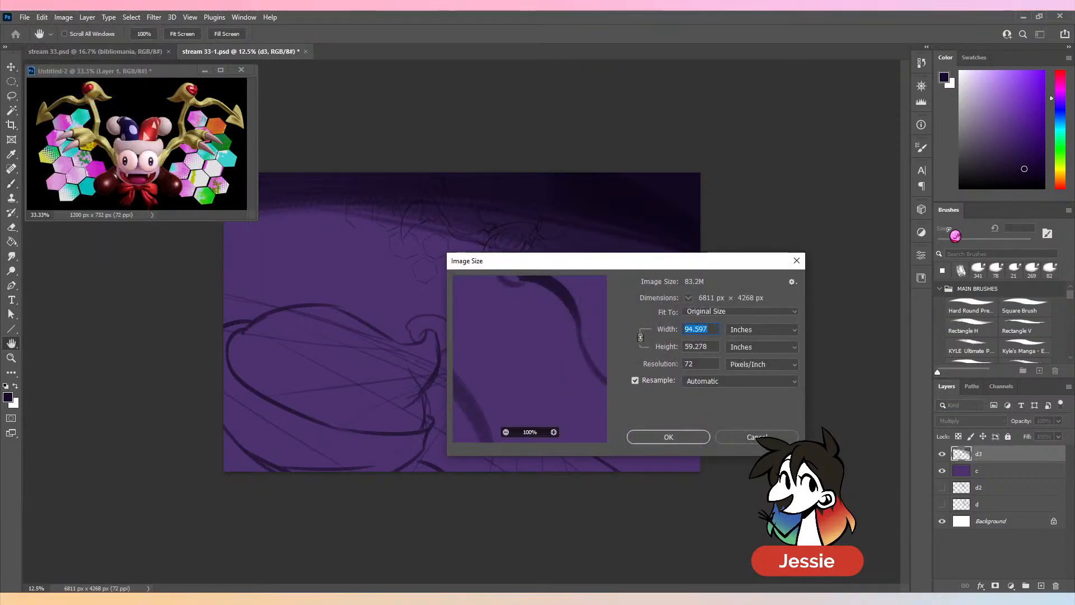
pyautogui.click(771, 332)
pyautogui.click(759, 349)
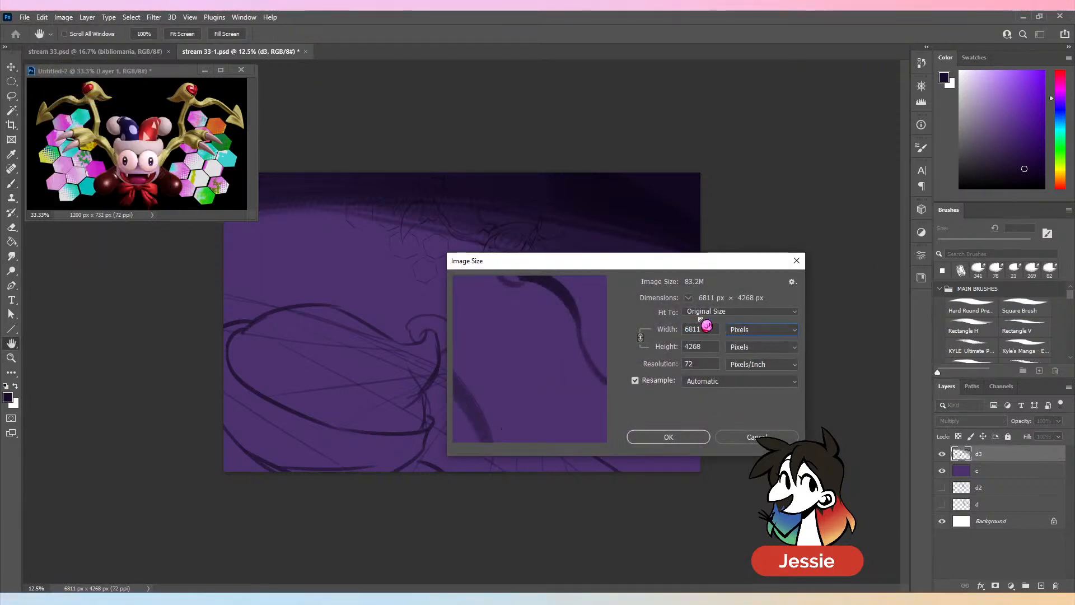
pyautogui.click(756, 437)
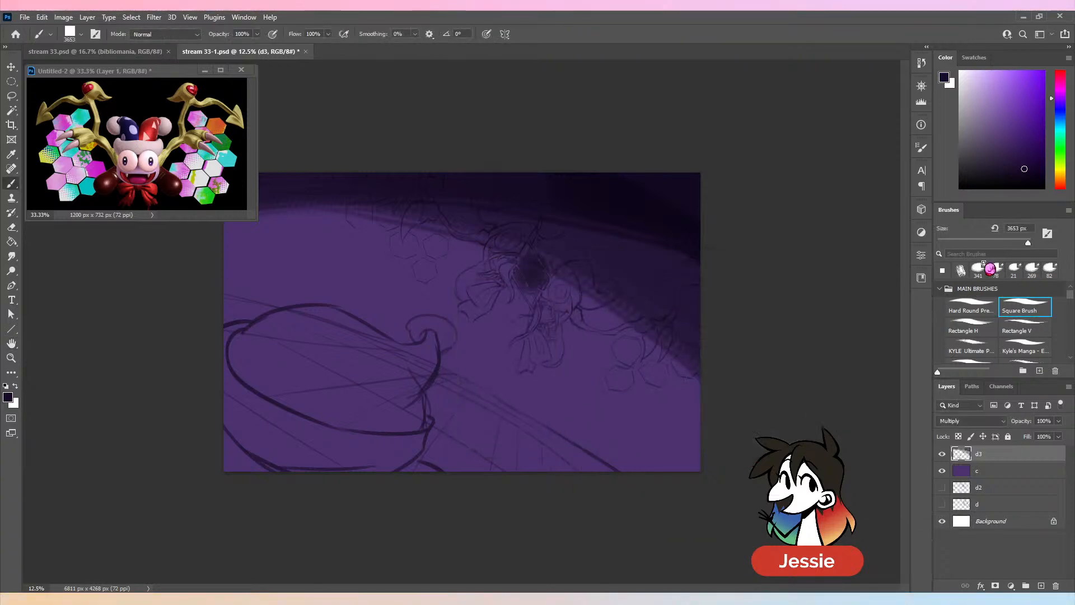
# - Return to the Textured Painting brush, try more dark shading on layer d3, and undo the dark strokes on that layer
pyautogui.click(962, 271)
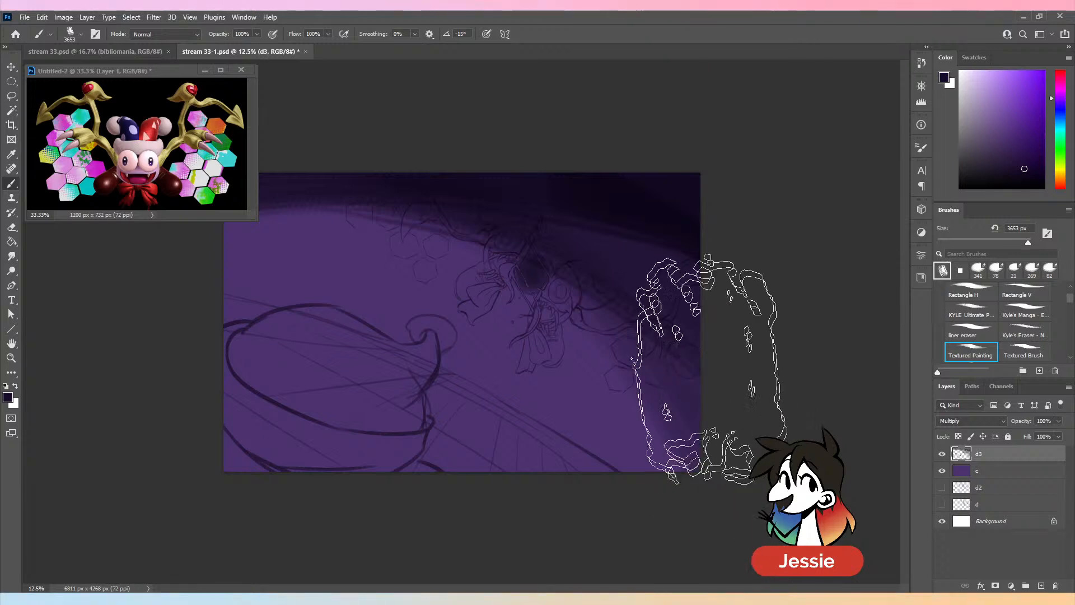
pyautogui.hotkey('ctrl', '-')
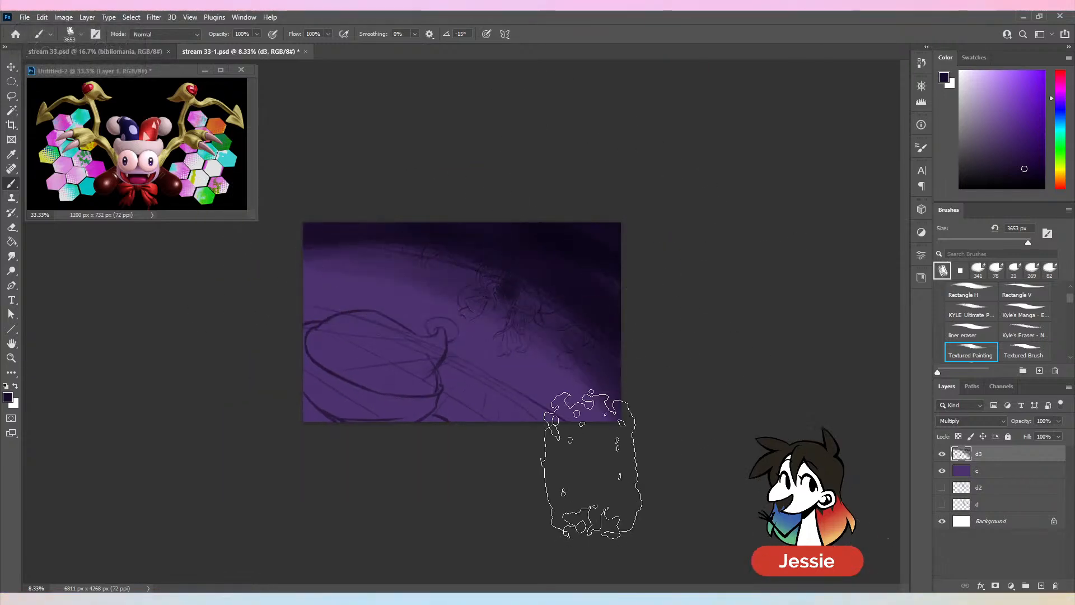
pyautogui.hotkey('ctrl', 'z')
pyautogui.hotkey('ctrl', 'z')
pyautogui.hotkey('ctrl', 'z')
pyautogui.hotkey('ctrl', 'z')
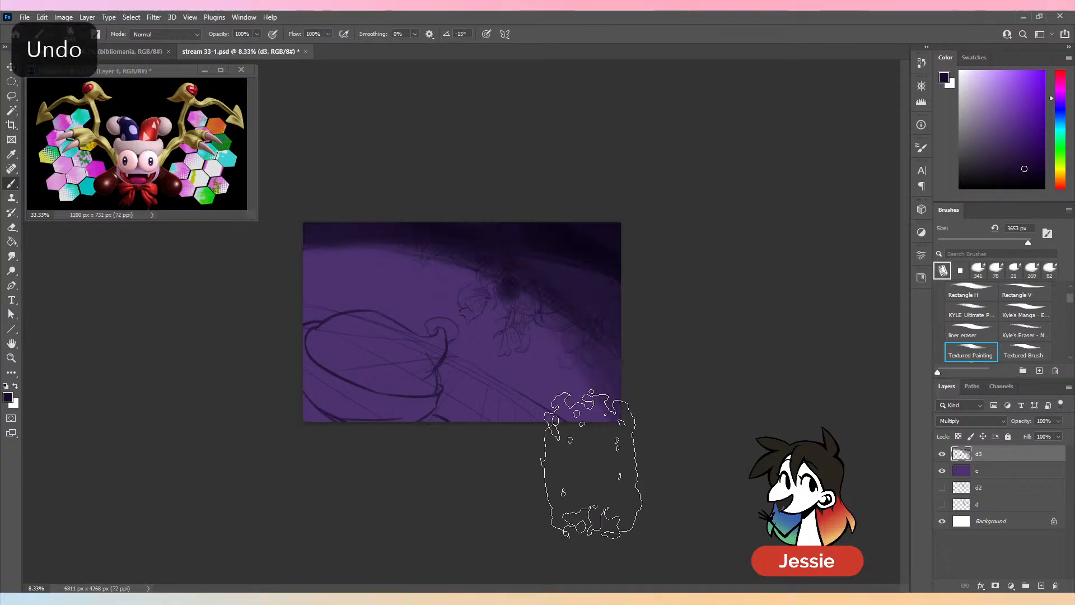
pyautogui.hotkey('ctrl', 'z')
pyautogui.hotkey('ctrl', 'z')
# - Shade the upper background on layer c with very dark purple, and glaze dark blue over it with the brush at 3383 px
pyautogui.click(1000, 470)
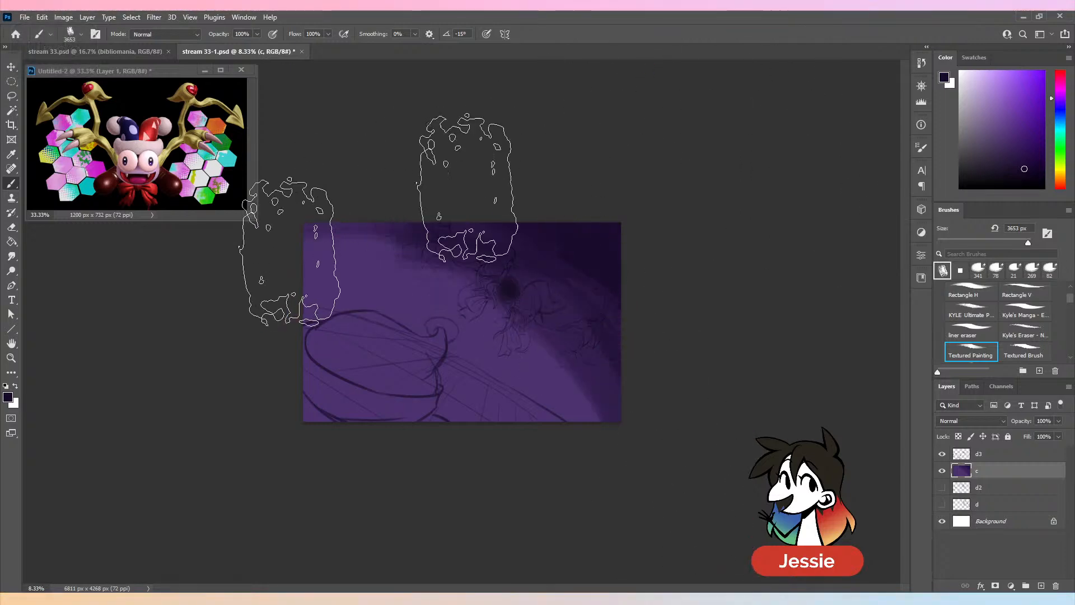
pyautogui.moveTo(299, 282); pyautogui.dragTo(535, 308)
pyautogui.click(1019, 243)
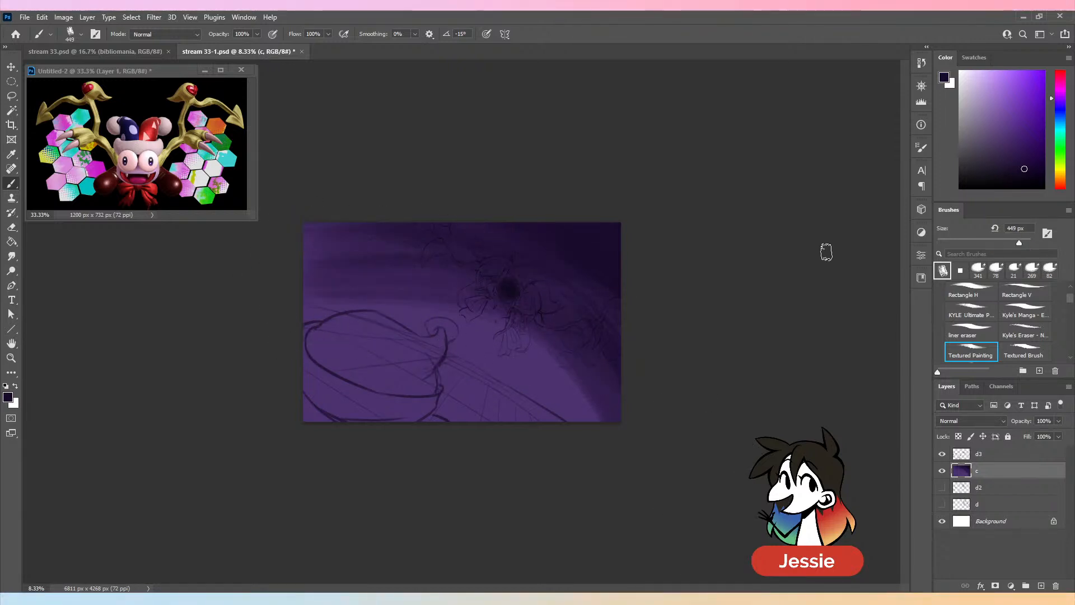
pyautogui.keyDown('alt'); pyautogui.click(436, 300); pyautogui.keyUp('alt')
pyautogui.moveTo(1019, 243); pyautogui.dragTo(1026, 243)
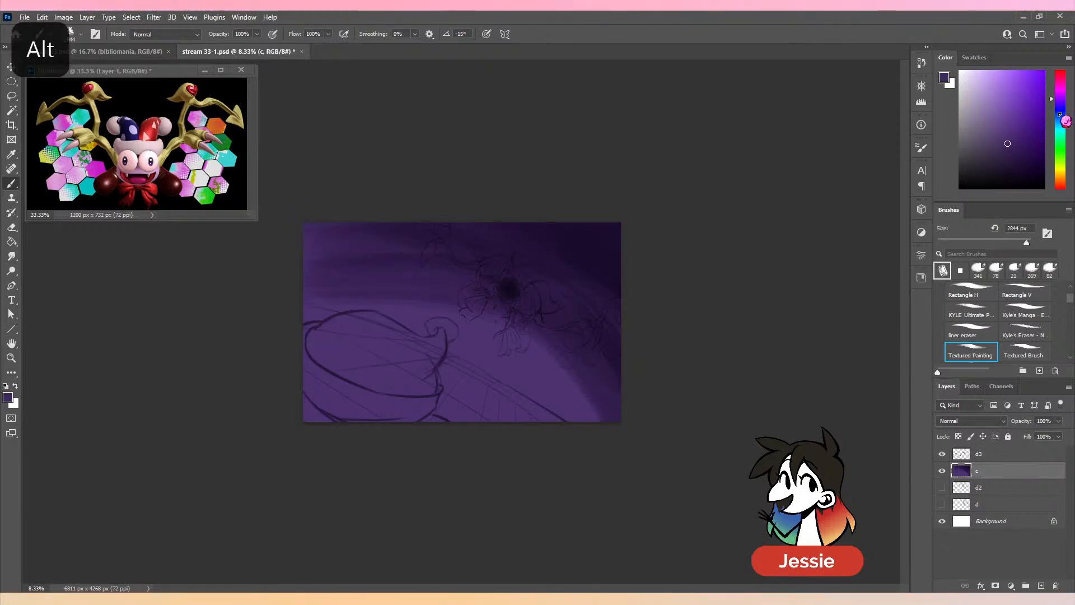
pyautogui.click(1062, 105)
pyautogui.moveTo(1026, 242); pyautogui.dragTo(1028, 243)
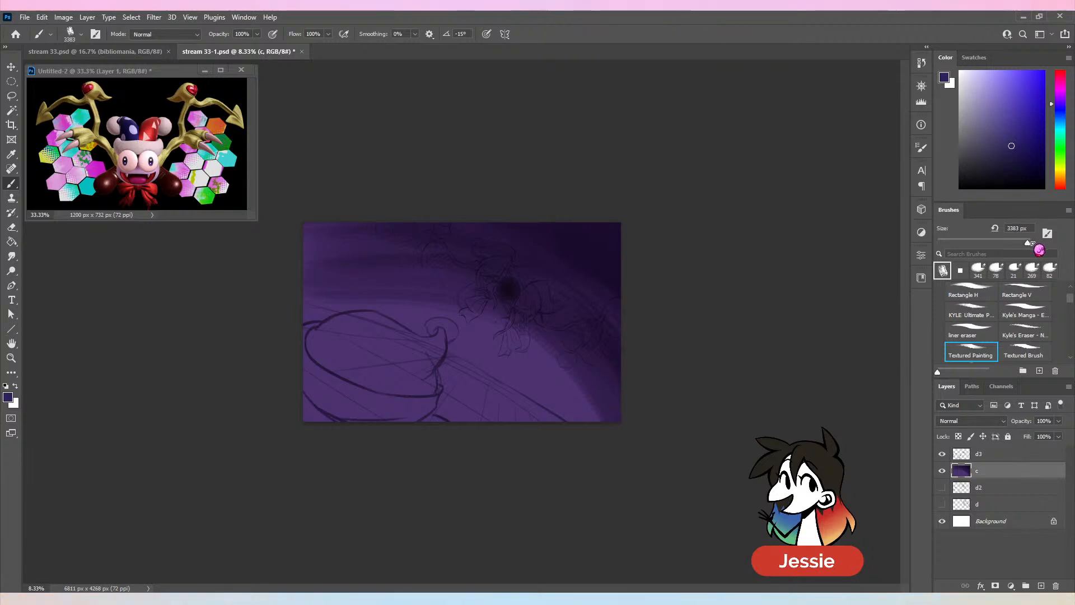
pyautogui.moveTo(602, 284)
pyautogui.mouseDown()
pyautogui.moveTo(295, 235)
pyautogui.moveTo(741, 402)
pyautogui.mouseUp()
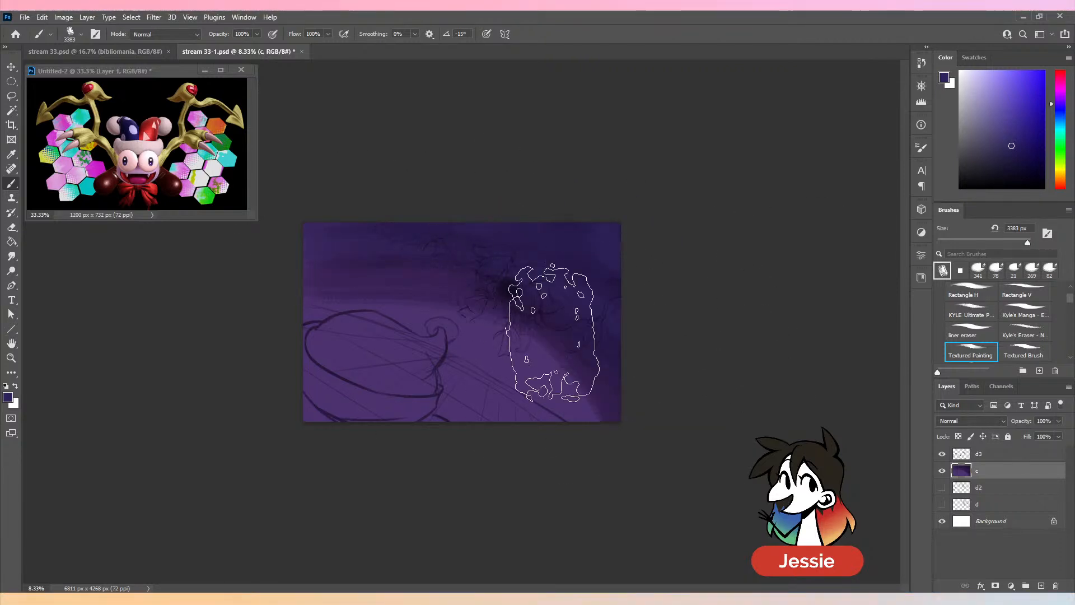
# - Blend sampled purple and blue across the background on layer c, and deepen its upper-right corner and right side with darker blues
pyautogui.keyDown('alt'); pyautogui.click(545, 388); pyautogui.keyUp('alt')
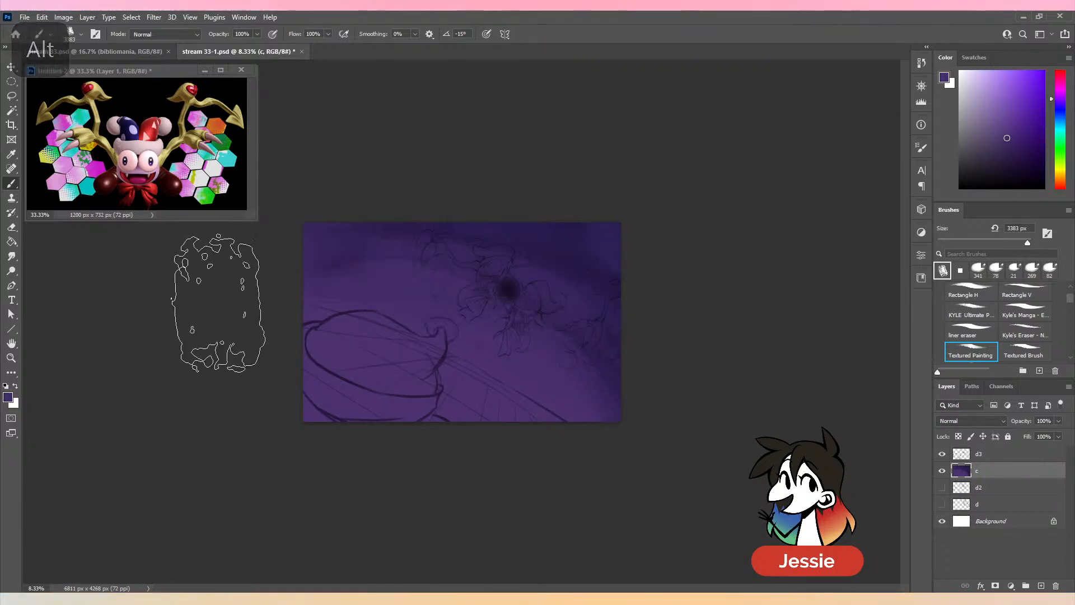
pyautogui.keyDown('alt'); pyautogui.click(600, 277); pyautogui.keyUp('alt')
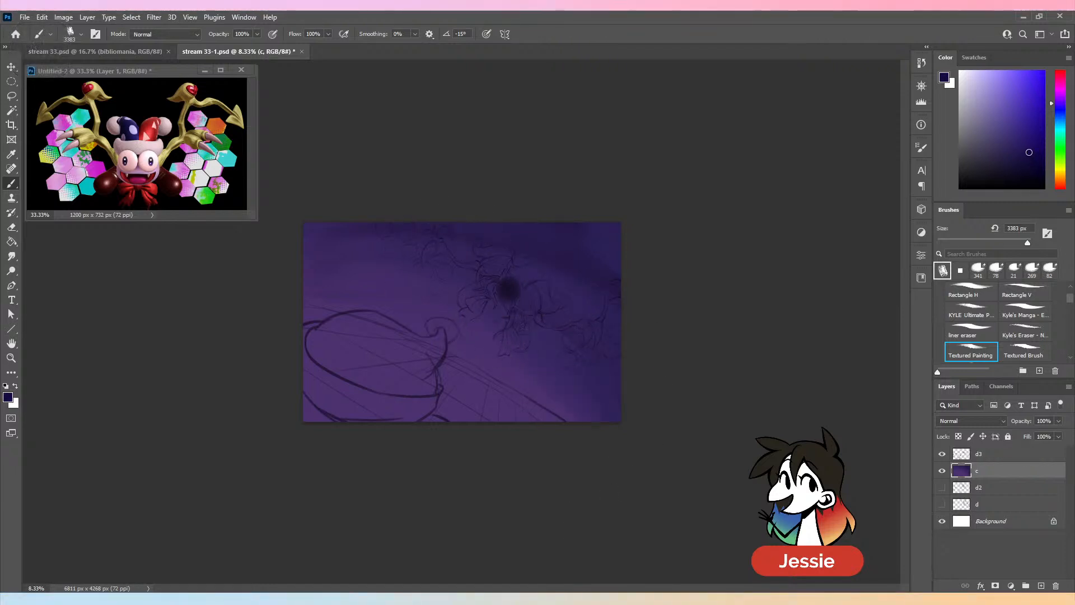
pyautogui.click(1029, 152)
pyautogui.moveTo(628, 264); pyautogui.dragTo(654, 483)
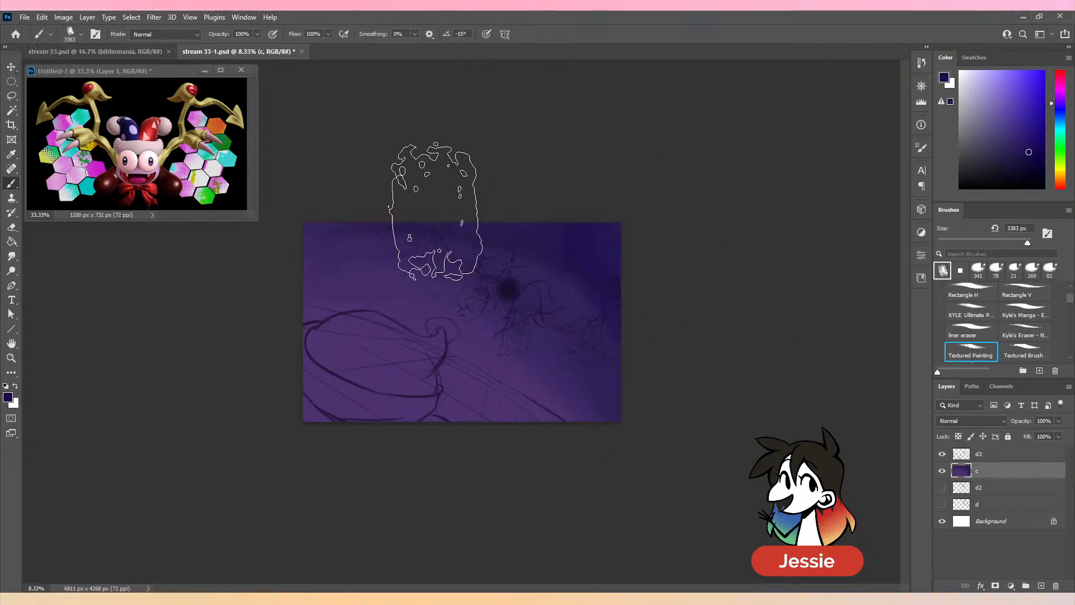
pyautogui.moveTo(1016, 118); pyautogui.dragTo(1016, 164)
pyautogui.moveTo(550, 227); pyautogui.dragTo(706, 395)
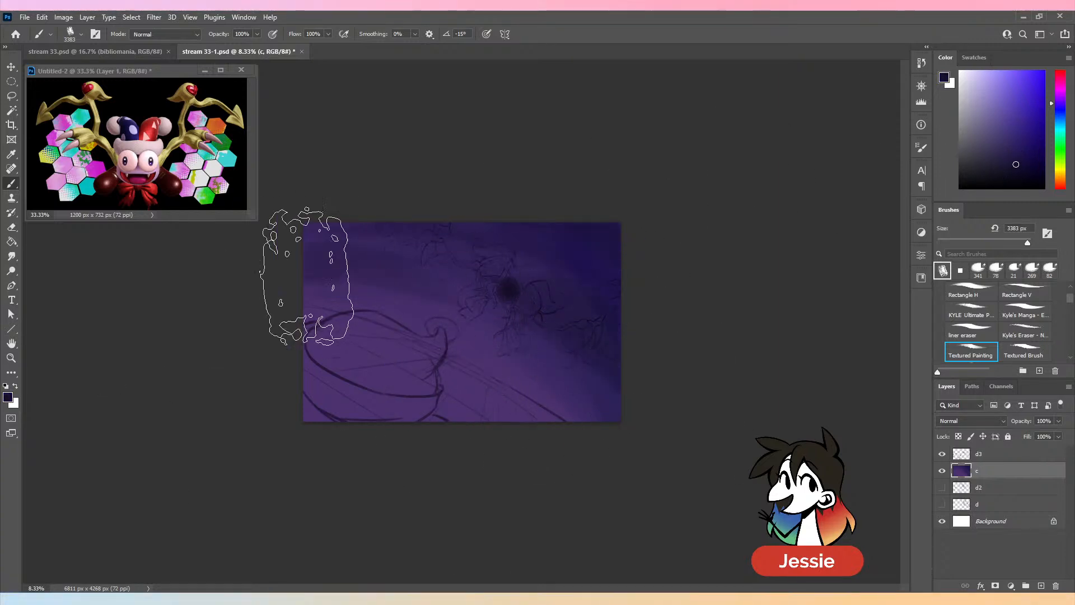
# - Darken the background's upper-left area with broad navy strokes, sample a lighter purple for blending, and undo the last stroke
pyautogui.moveTo(307, 277); pyautogui.dragTo(635, 473)
pyautogui.hotkey('ctrl', 'z')
pyautogui.moveTo(396, 290); pyautogui.dragTo(612, 421)
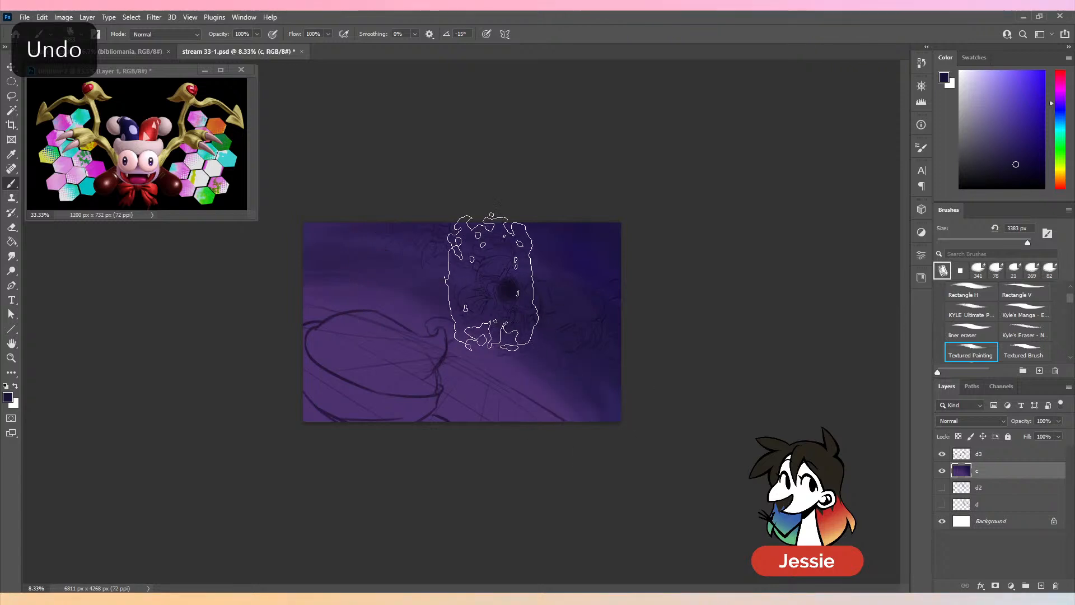
pyautogui.moveTo(413, 224); pyautogui.dragTo(221, 264)
pyautogui.keyDown('alt'); pyautogui.click(503, 376); pyautogui.keyUp('alt')
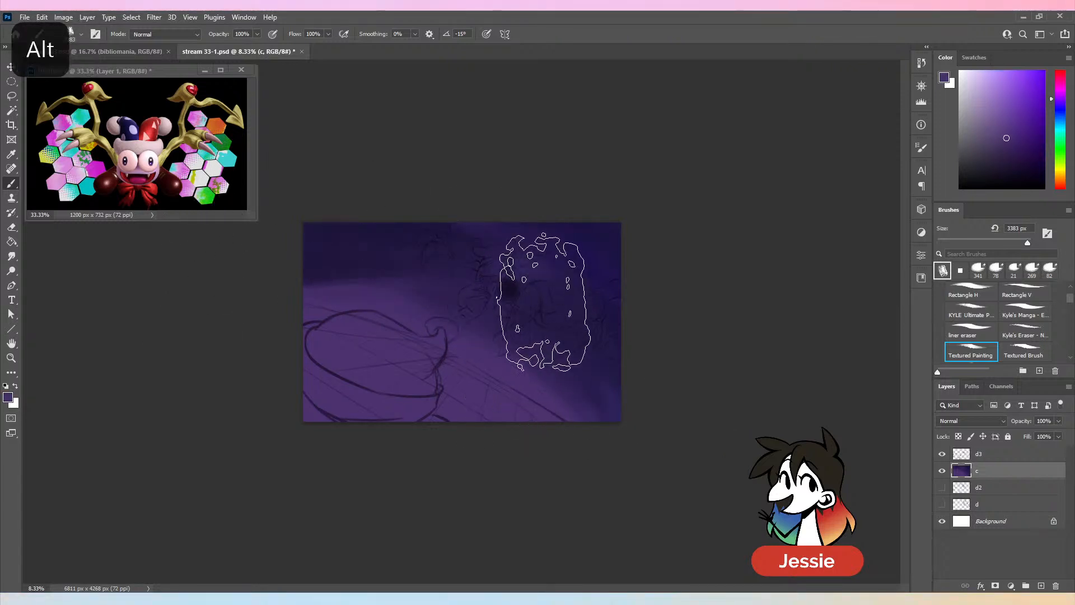
pyautogui.hotkey('ctrl', 'z')
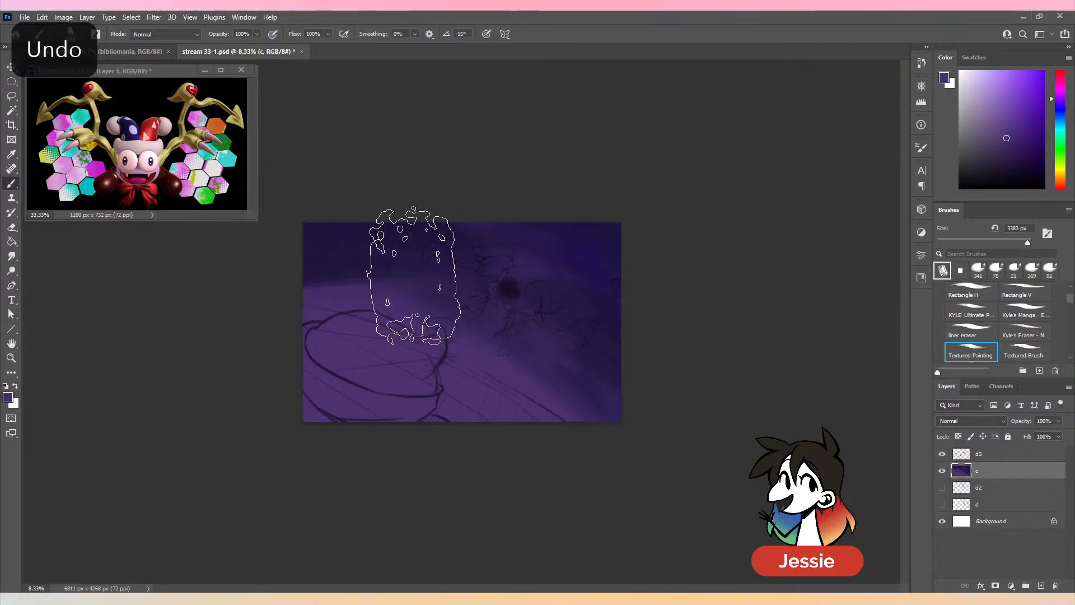
# - Paint a brighter violet glow along the horizon curve on layer c at 3383 px, and sample a dark blue from the background's right side
pyautogui.click(1060, 94)
pyautogui.click(1022, 118)
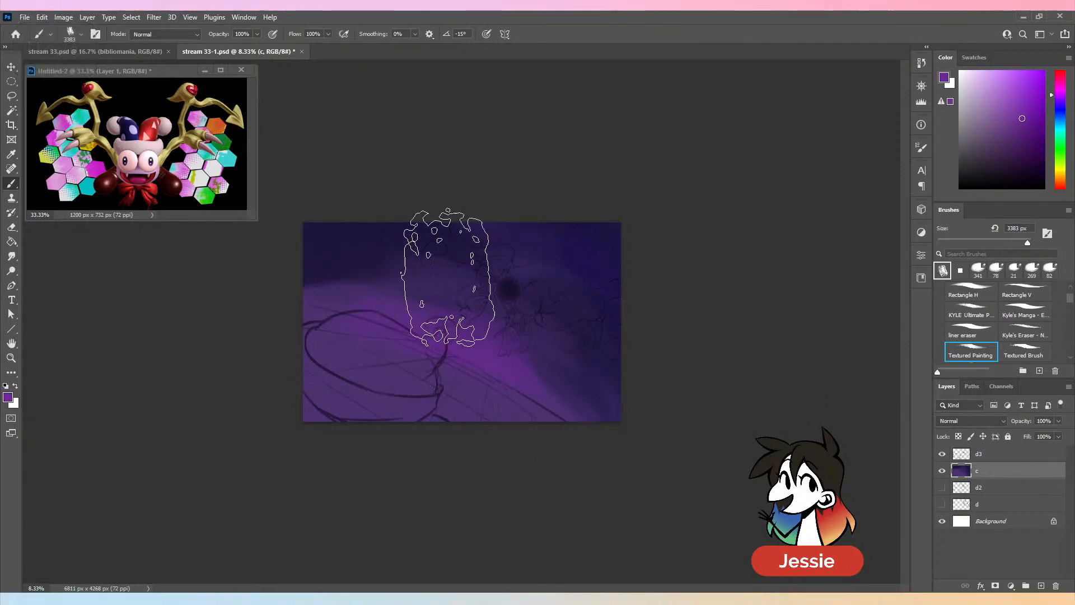
pyautogui.keyDown('alt'); pyautogui.click(592, 301); pyautogui.keyUp('alt')
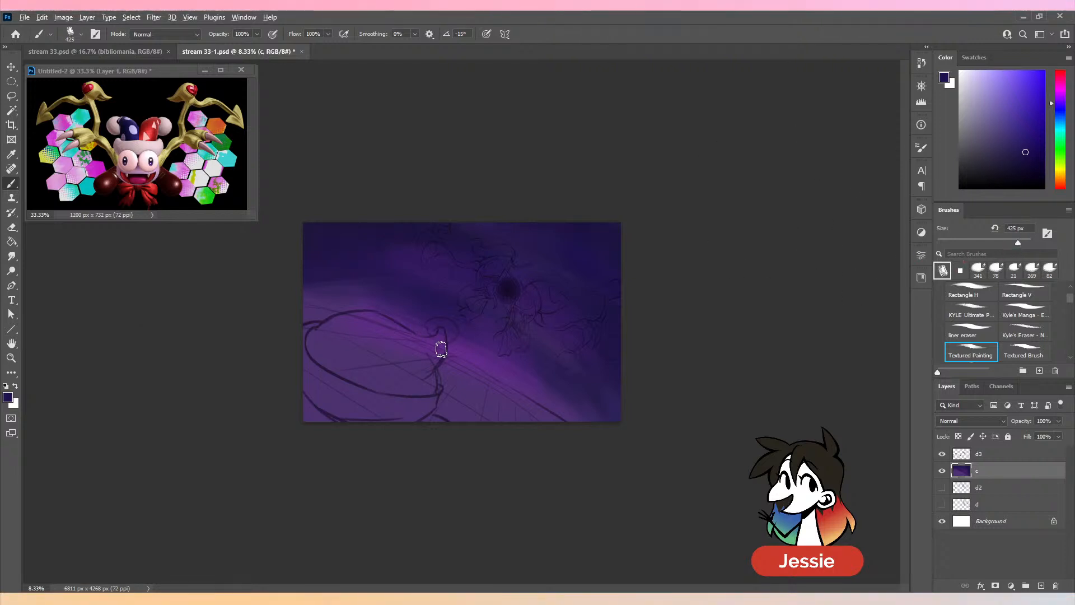
# - Blend sampled purple and dark blue streaks into the background's upper-left area with the brush at 1228 px
pyautogui.keyDown('alt'); pyautogui.click(456, 387); pyautogui.keyUp('alt')
pyautogui.moveTo(1022, 242); pyautogui.dragTo(1023, 242)
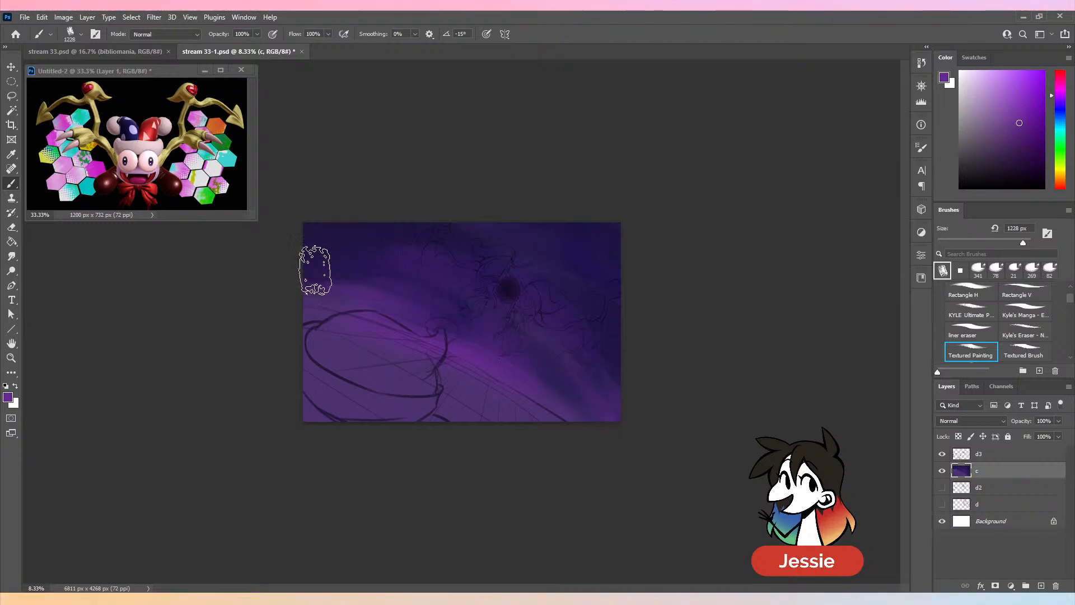
pyautogui.moveTo(314, 264); pyautogui.dragTo(364, 261)
pyautogui.keyDown('alt'); pyautogui.click(356, 246); pyautogui.keyUp('alt')
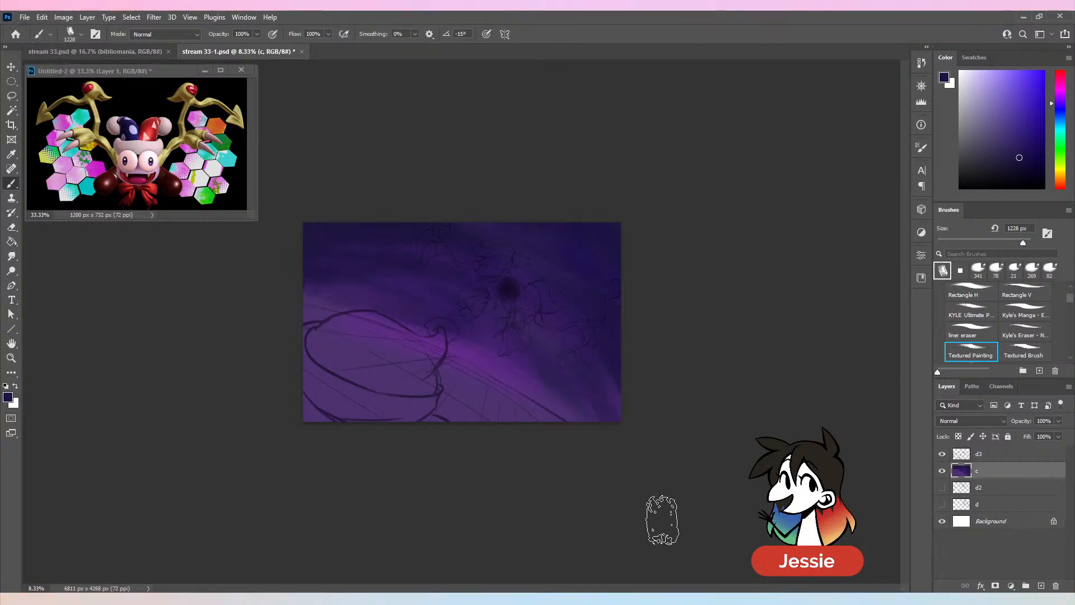
# - Try covering the ground below the horizon curve with near-black navy, and undo those strokes
pyautogui.moveTo(437, 422)
pyautogui.mouseDown()
pyautogui.moveTo(273, 384)
pyautogui.moveTo(300, 387)
pyautogui.moveTo(293, 330)
pyautogui.moveTo(264, 329)
pyautogui.moveTo(314, 342)
pyautogui.moveTo(333, 334)
pyautogui.moveTo(519, 411)
pyautogui.moveTo(638, 499)
pyautogui.mouseUp()
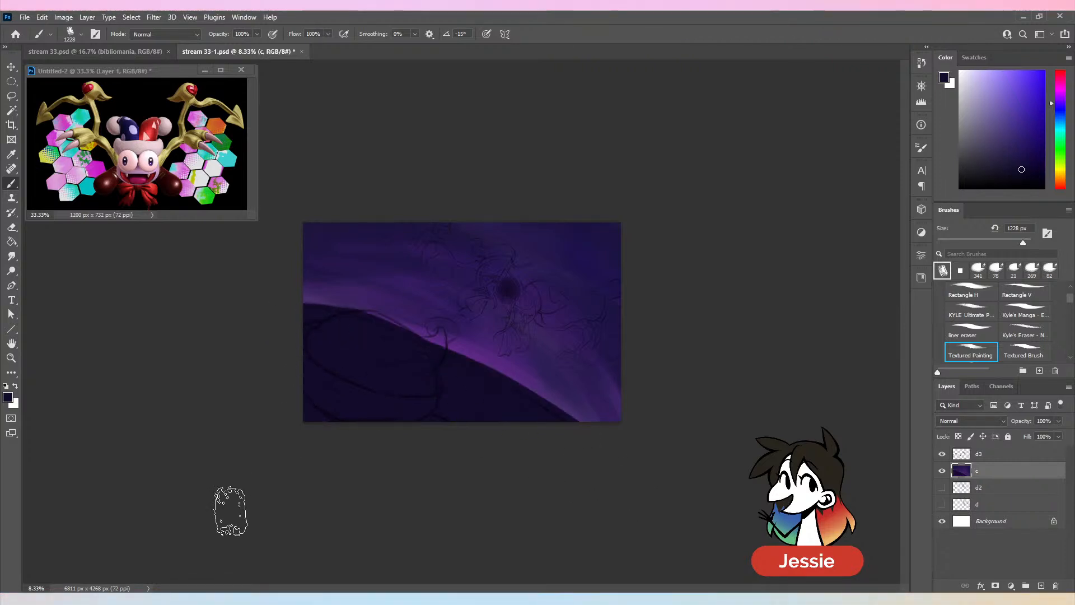
pyautogui.hotkey('ctrl', 'z')
pyautogui.hotkey('ctrl', 'z')
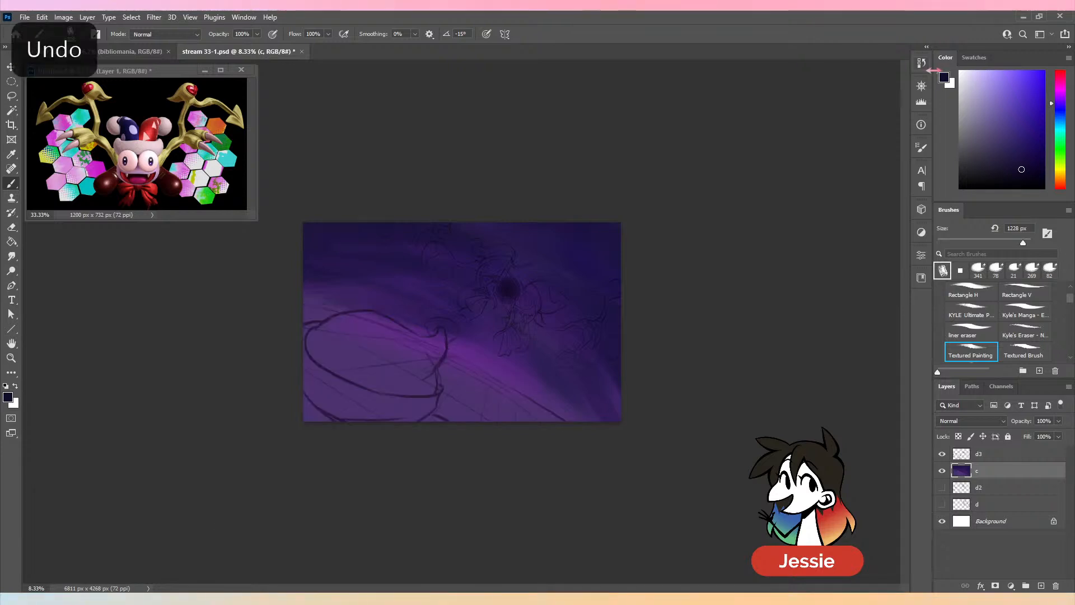
# - Fill the ground below the horizon with vivid purple on layer c, and highlight its edge with a lighter violet
pyautogui.keyDown('alt'); pyautogui.click(482, 369); pyautogui.keyUp('alt')
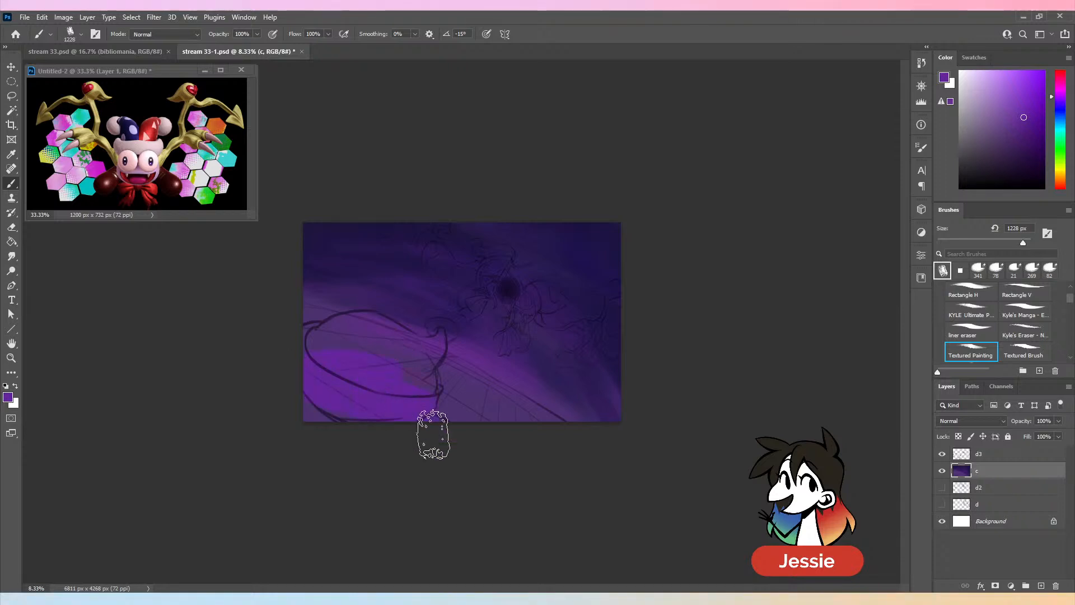
pyautogui.moveTo(397, 389)
pyautogui.mouseDown()
pyautogui.moveTo(324, 335)
pyautogui.moveTo(463, 397)
pyautogui.moveTo(551, 443)
pyautogui.mouseUp()
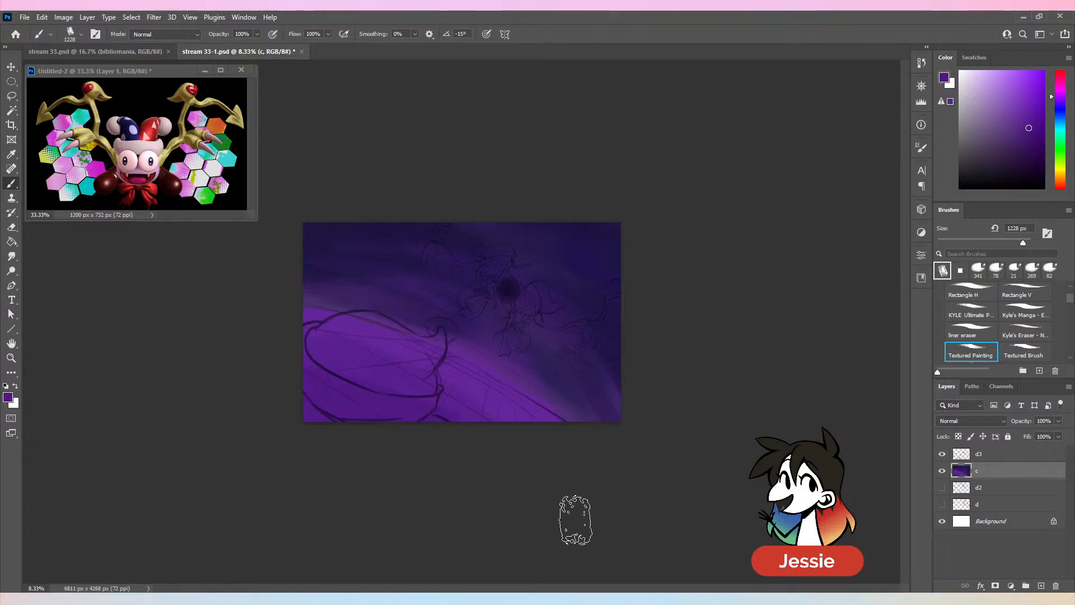
pyautogui.press('alt')
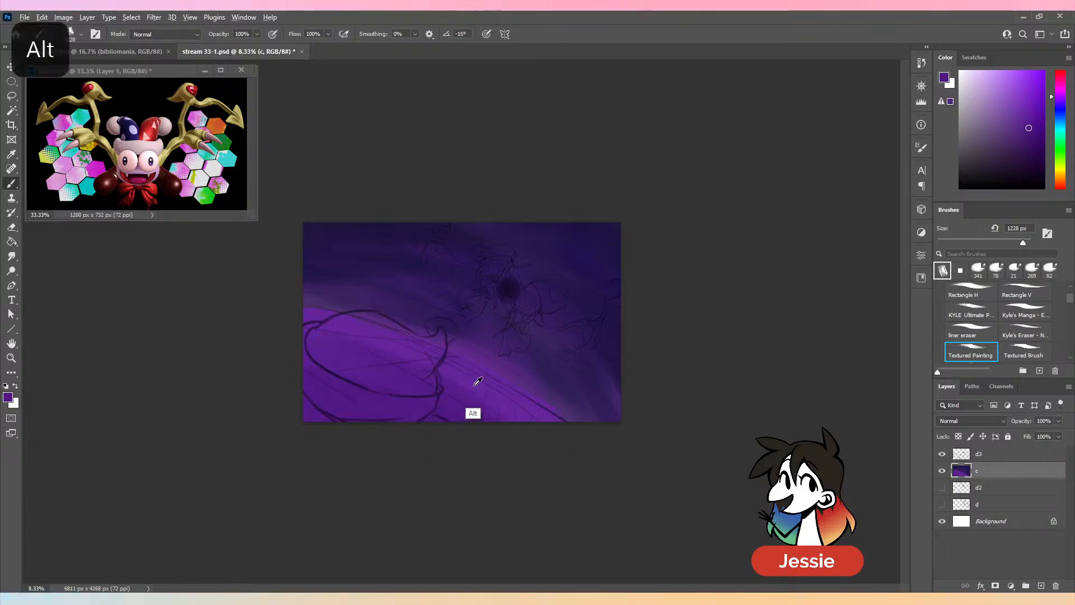
pyautogui.keyDown('alt'); pyautogui.click(477, 381); pyautogui.keyUp('alt')
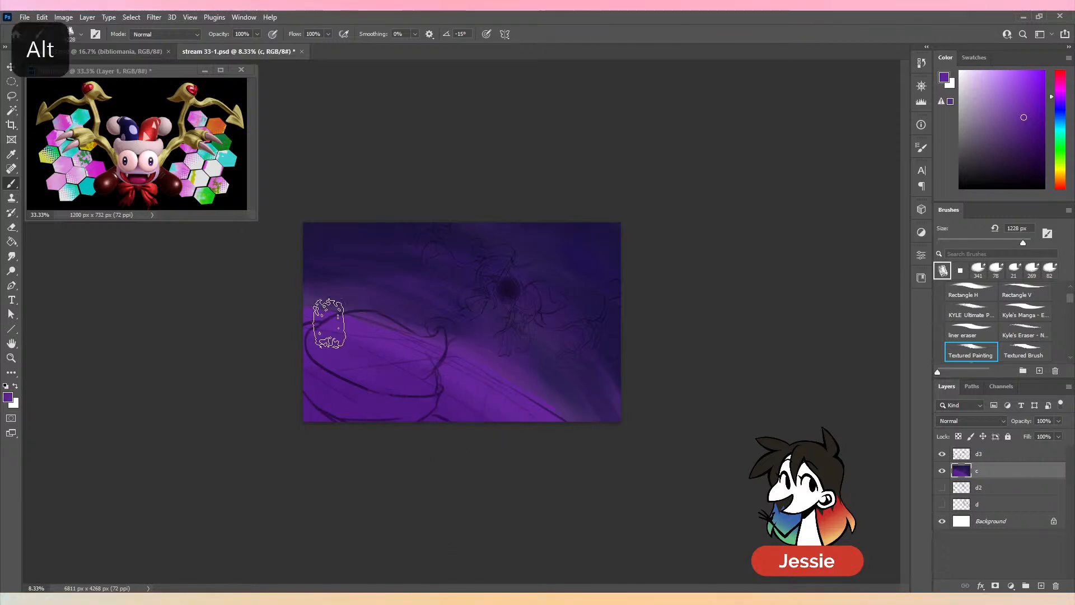
pyautogui.click(1013, 90)
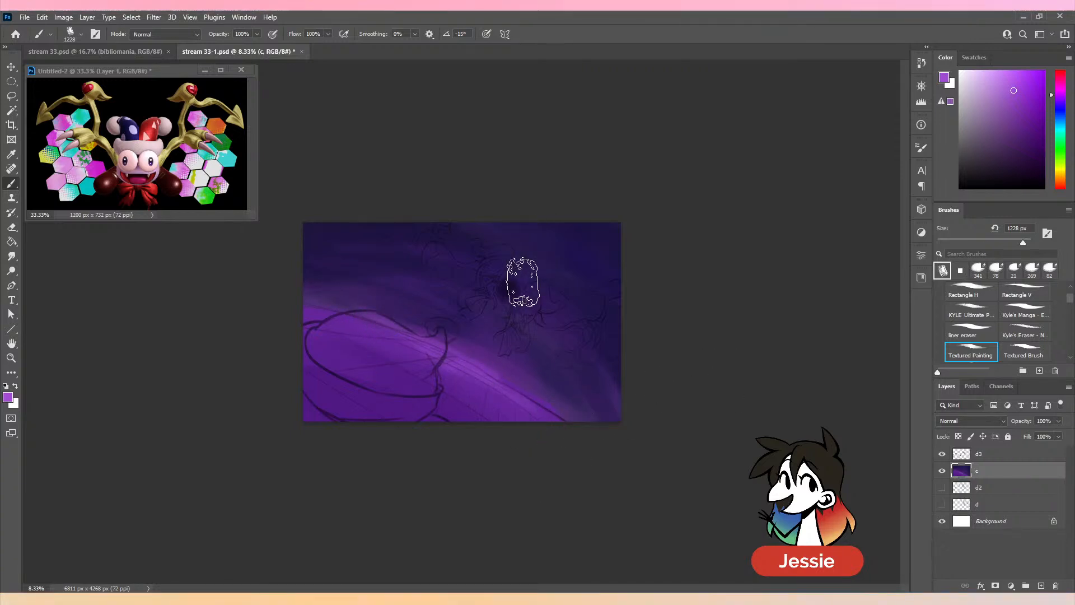
# - Sample a medium purple near the horizon, undo the last stroke, and refine the ground's shading with the brush enlarged to 449 px
pyautogui.keyDown('alt'); pyautogui.click(475, 359); pyautogui.keyUp('alt')
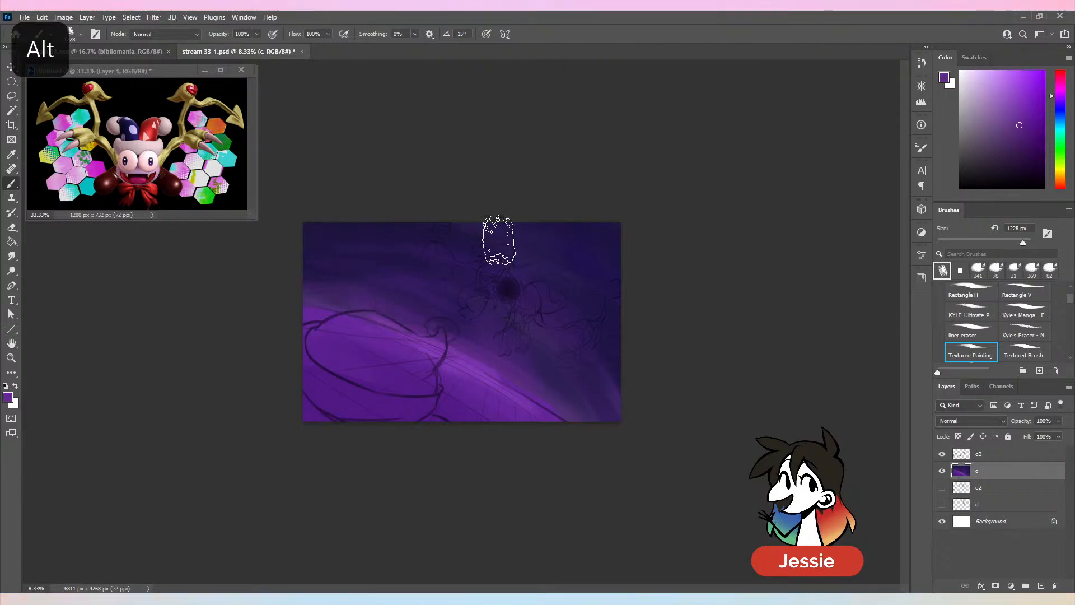
pyautogui.hotkey('ctrl', 'z')
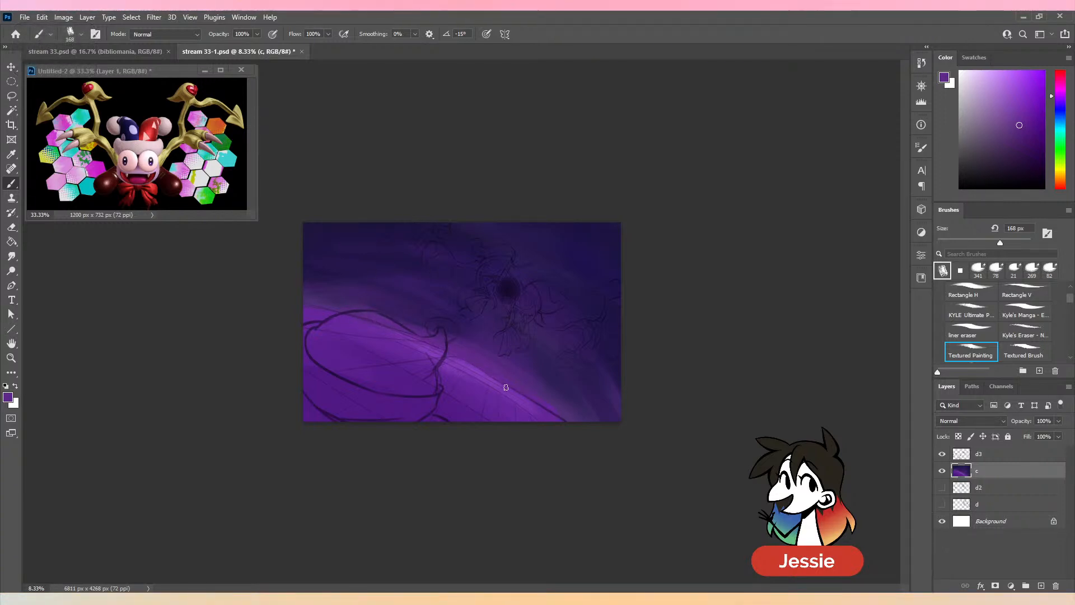
pyautogui.click(1019, 242)
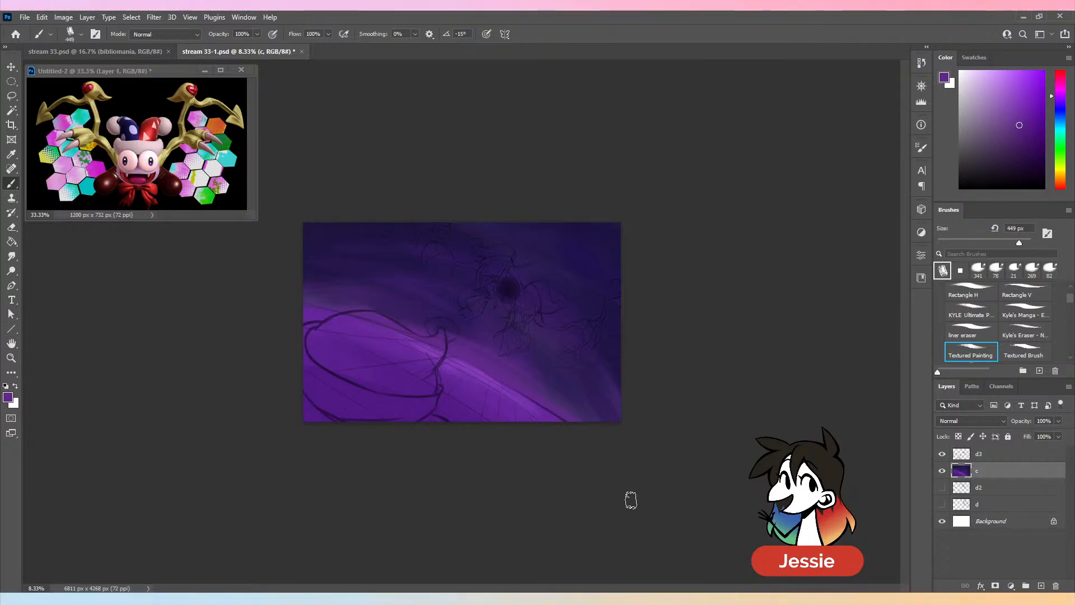
pyautogui.hotkey('ctrl', '-')
pyautogui.hotkey('ctrl', '+')
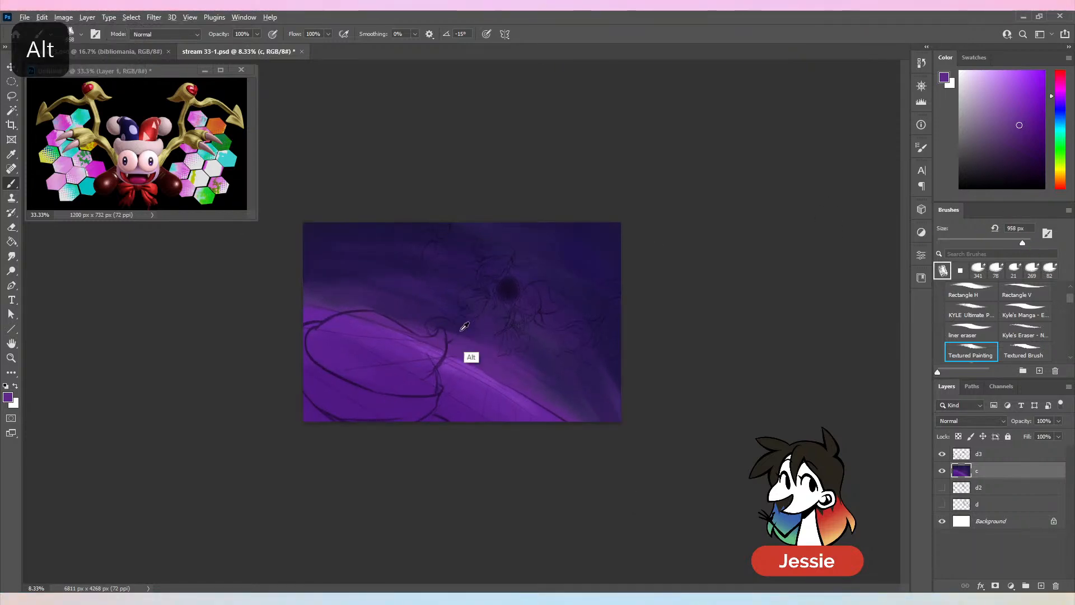
# - Blend sampled dark blue and purple into the sky above the horizon at 958 px, undo the last stroke, and save the document
pyautogui.keyDown('alt'); pyautogui.click(451, 354); pyautogui.keyUp('alt')
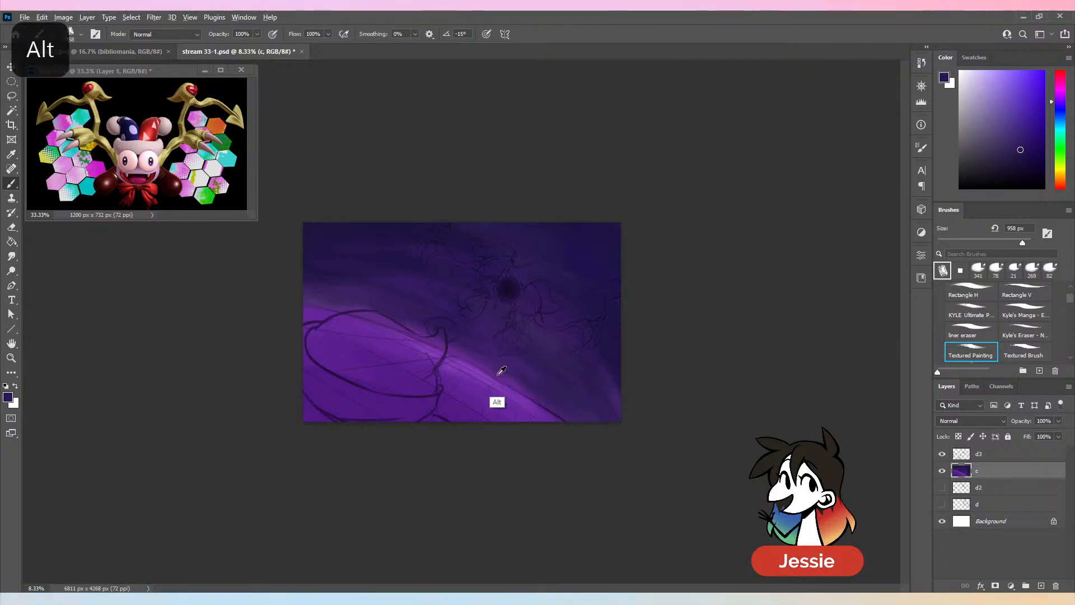
pyautogui.keyDown('alt'); pyautogui.click(490, 407); pyautogui.keyUp('alt')
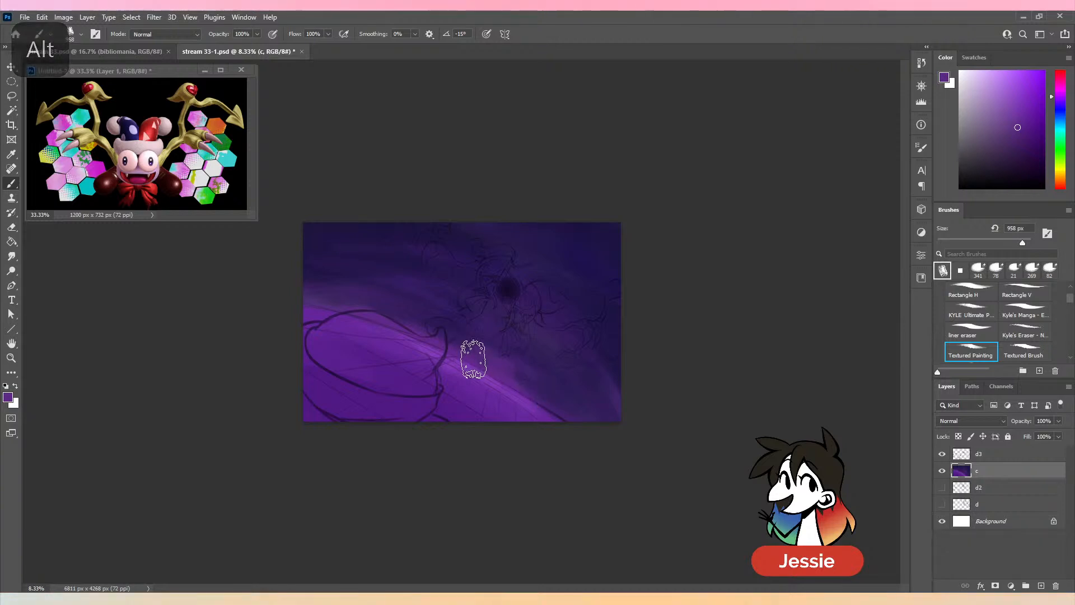
pyautogui.hotkey('ctrl', 'z')
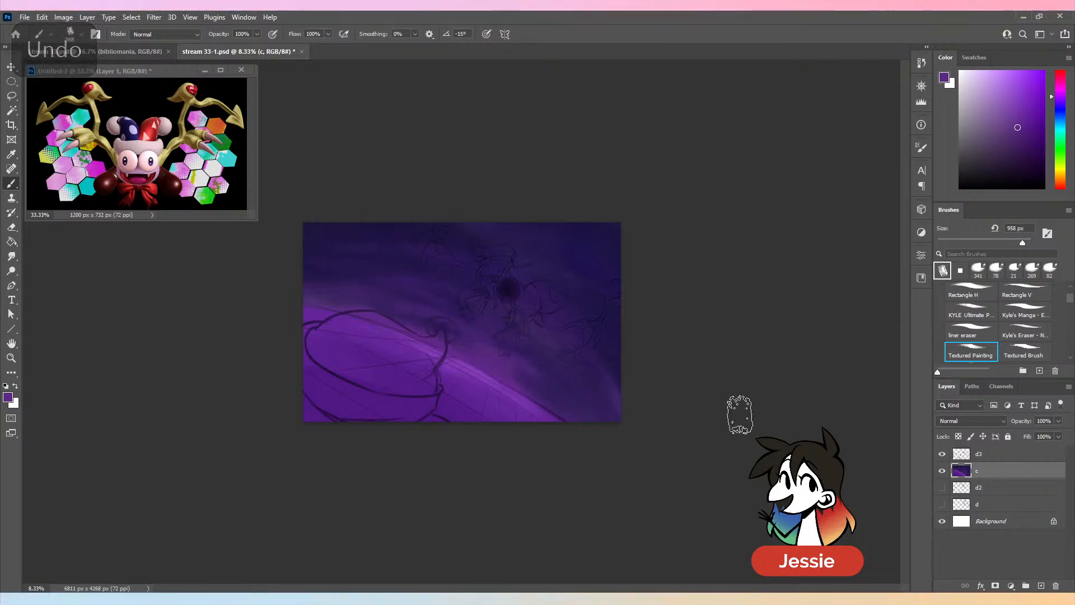
pyautogui.hotkey('ctrl', 's')
# - Paint light lavender lines down the right part of the purple ground with the brush at 108 px, undoing misplaced strokes
pyautogui.hotkey('ctrl', '+')
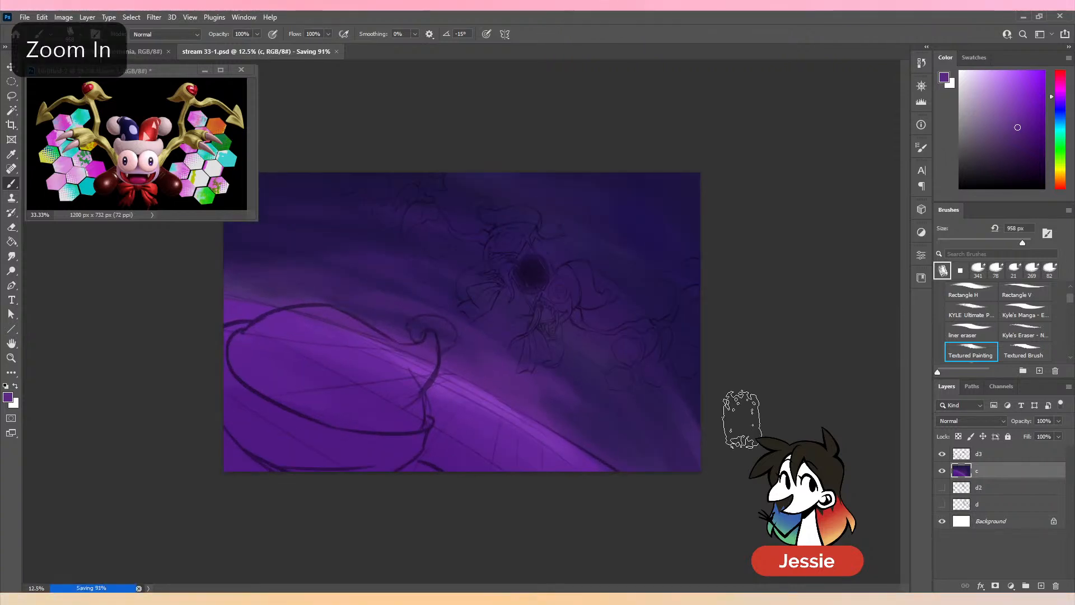
pyautogui.hotkey('ctrl', '-')
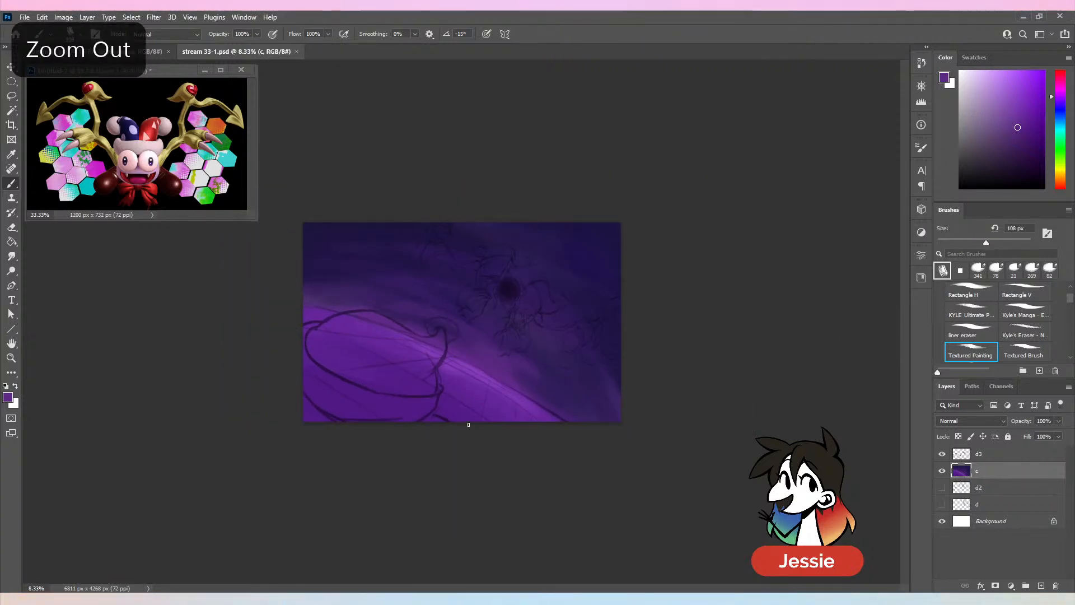
pyautogui.keyDown('alt'); pyautogui.click(477, 374); pyautogui.keyUp('alt')
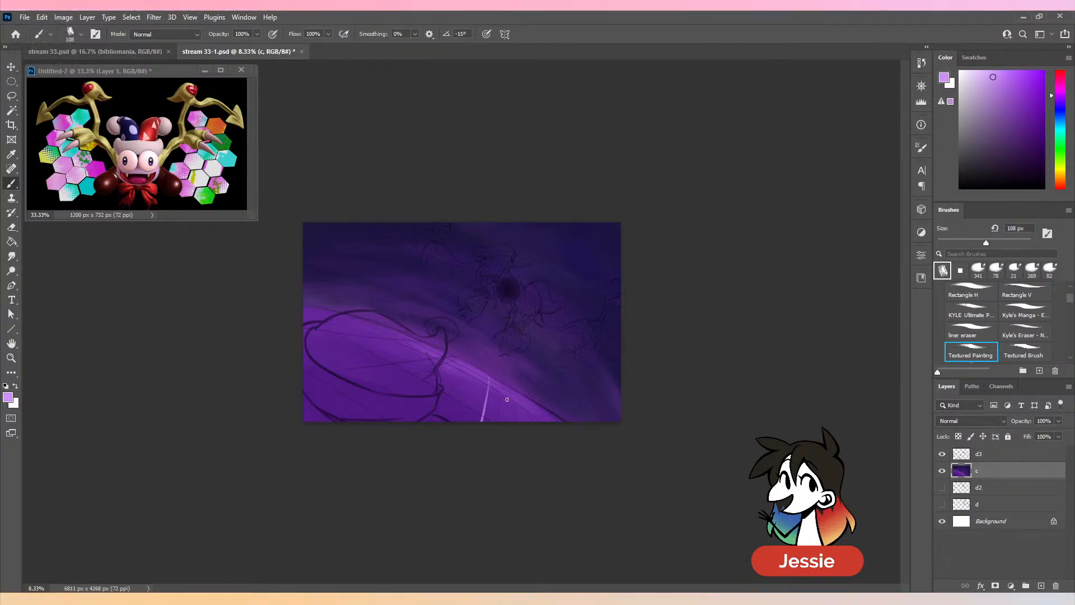
pyautogui.hotkey('ctrl', 'z')
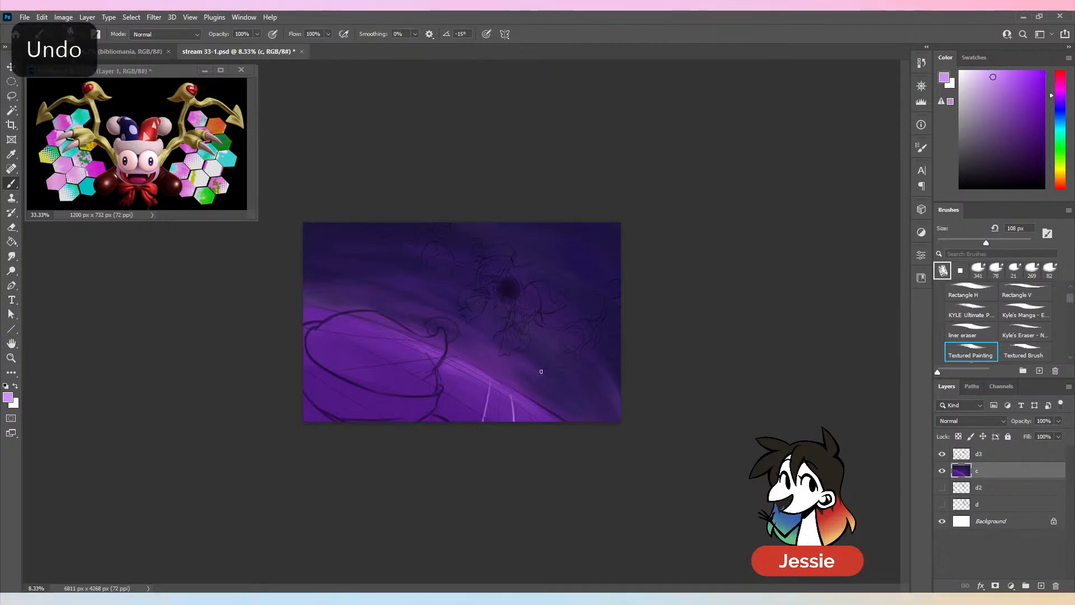
pyautogui.hotkey('ctrl', 'z')
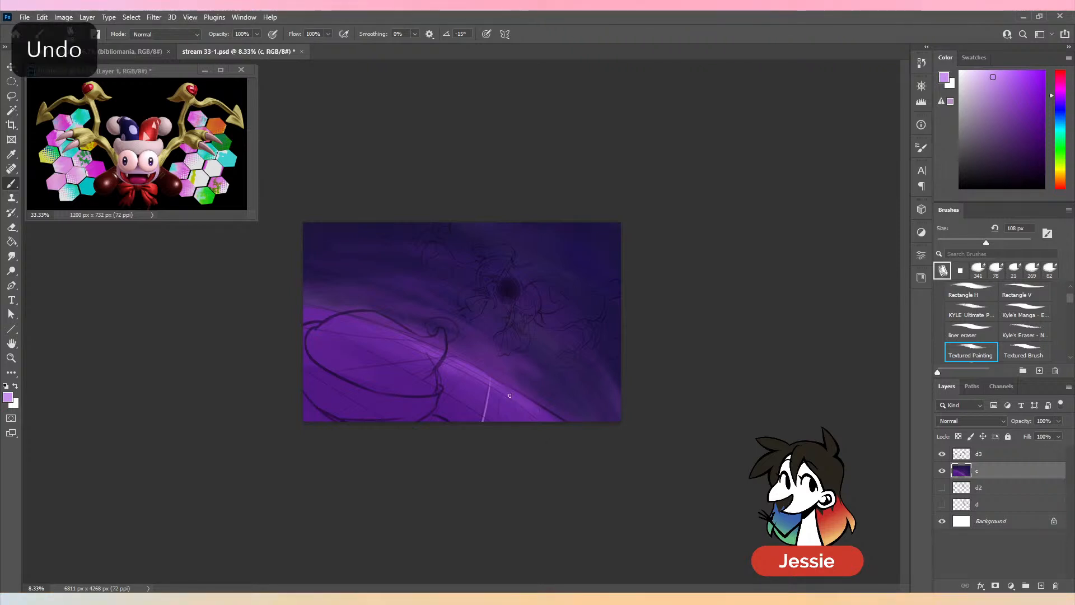
pyautogui.moveTo(469, 370); pyautogui.dragTo(401, 456)
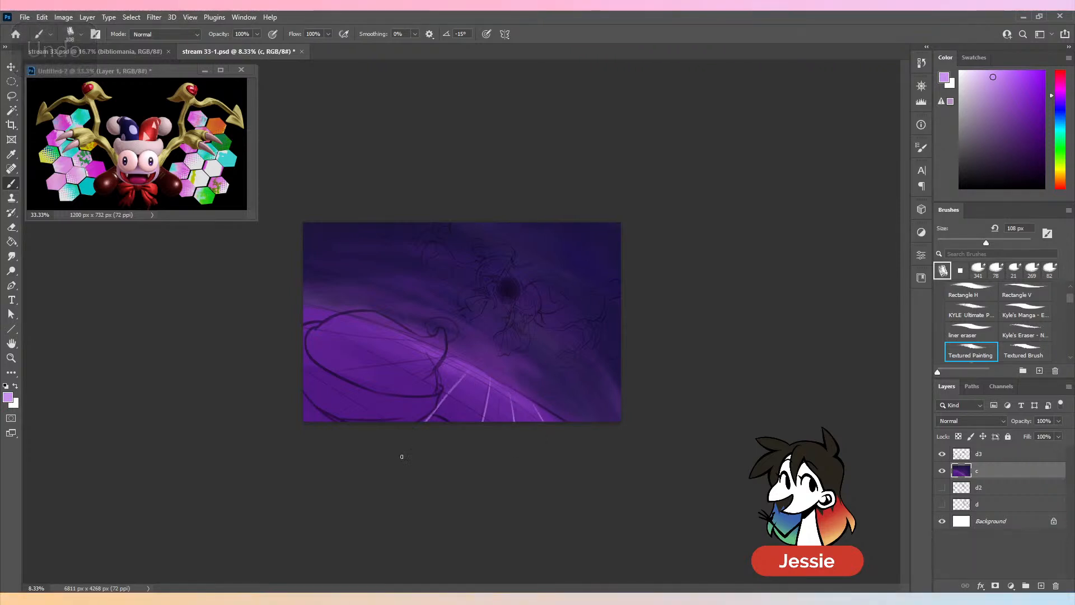
# - Paint lavender curves across the left part of the ground, undoing and redrawing the upper one below the horizon
pyautogui.hotkey('ctrl', 'z')
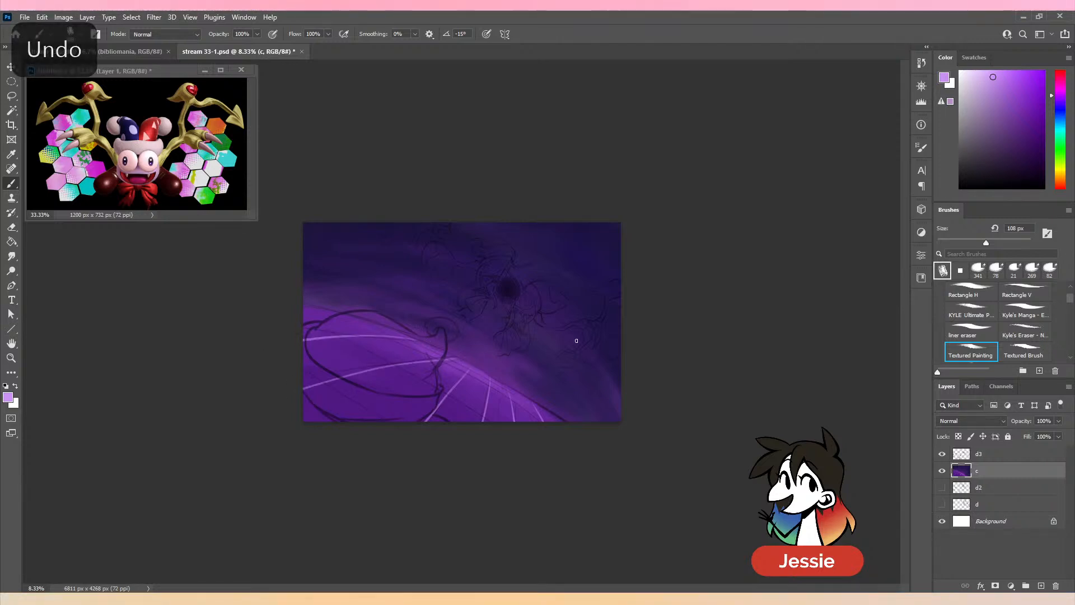
pyautogui.hotkey('ctrl', 'z')
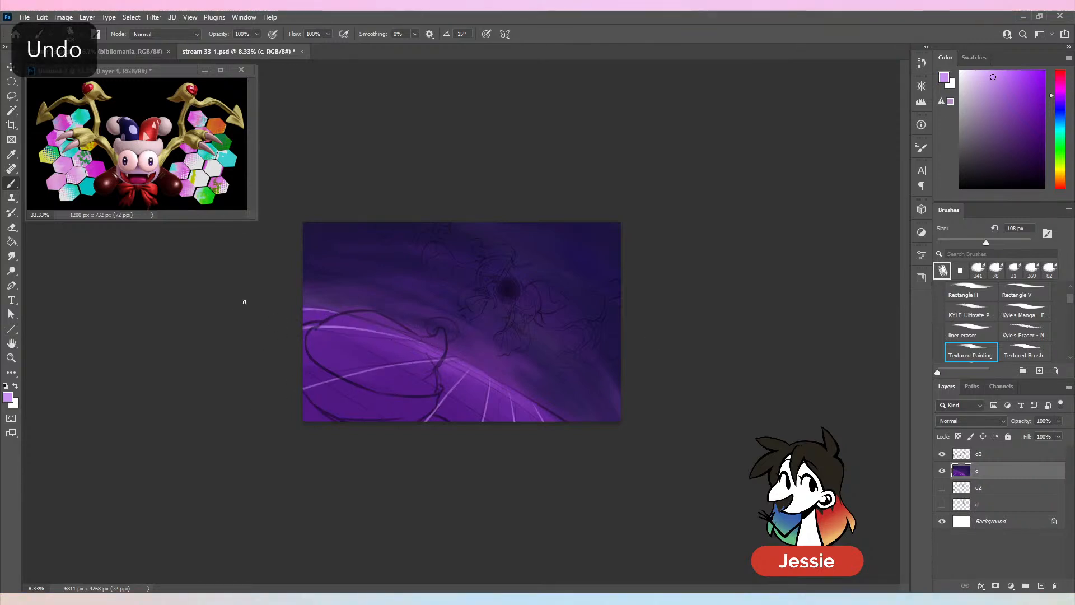
pyautogui.hotkey('ctrl', 'z')
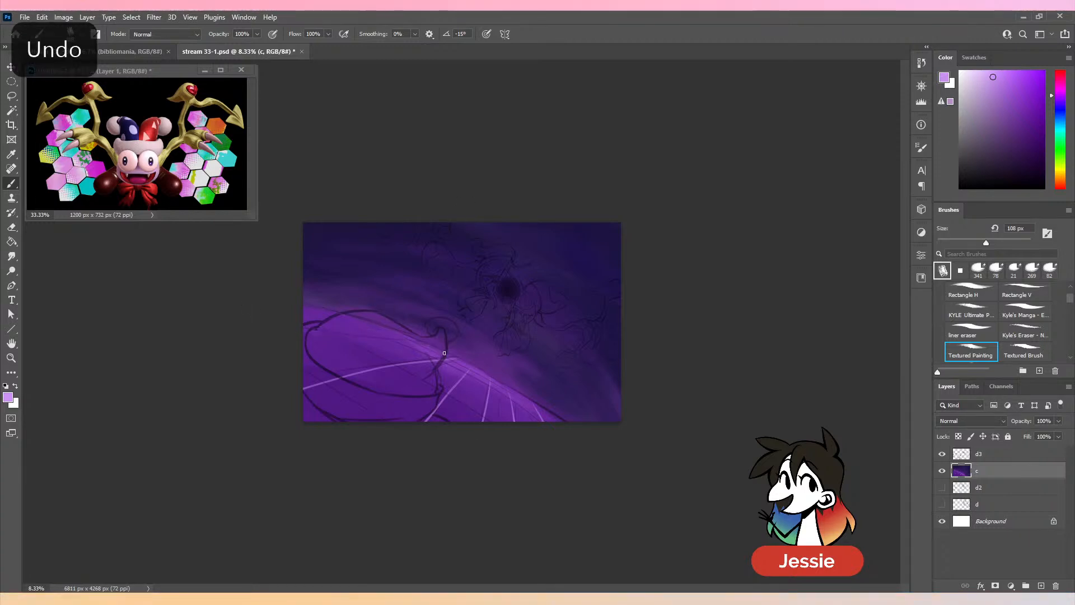
pyautogui.moveTo(436, 350); pyautogui.dragTo(268, 346)
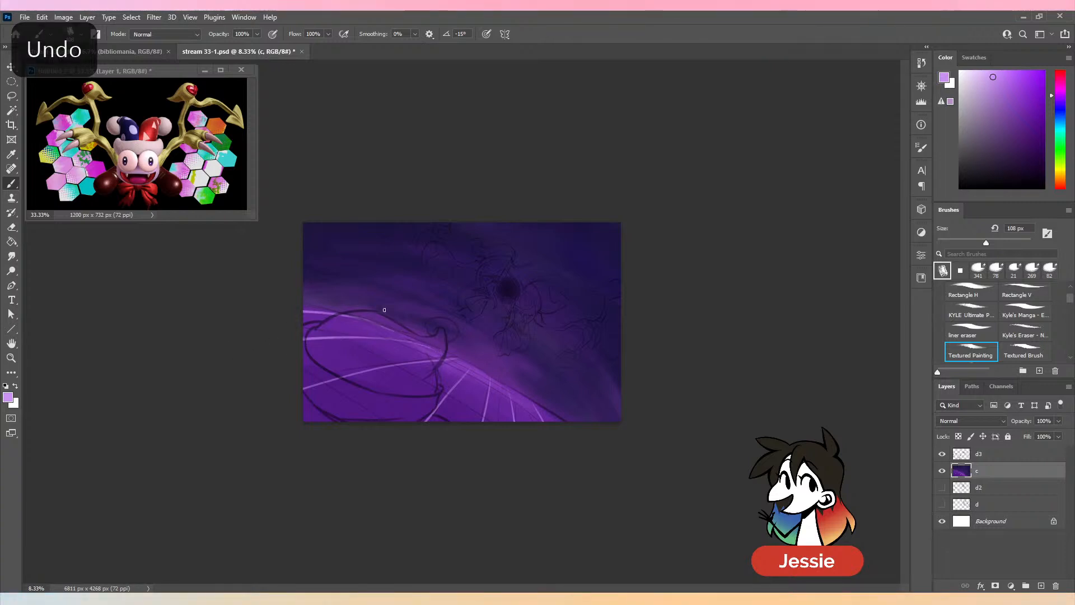
# - Redraw the lavender curve along the ground's upper-left edge, and undo the extra strokes near the horizon
pyautogui.hotkey('ctrl', 'z')
pyautogui.hotkey('ctrl', 'z')
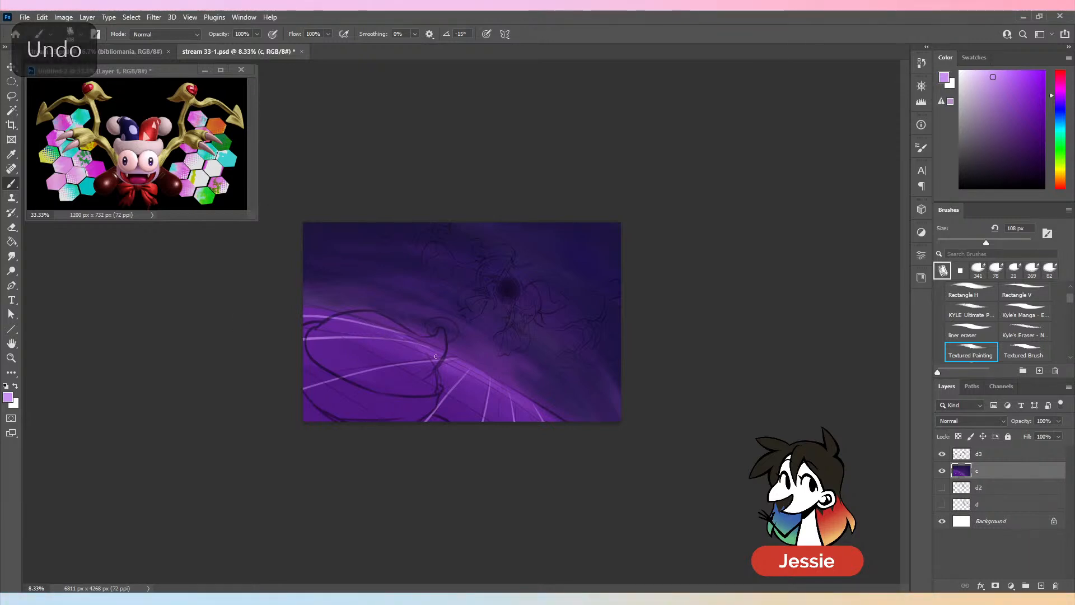
pyautogui.moveTo(404, 340); pyautogui.dragTo(476, 374)
pyautogui.hotkey('ctrl', 'z')
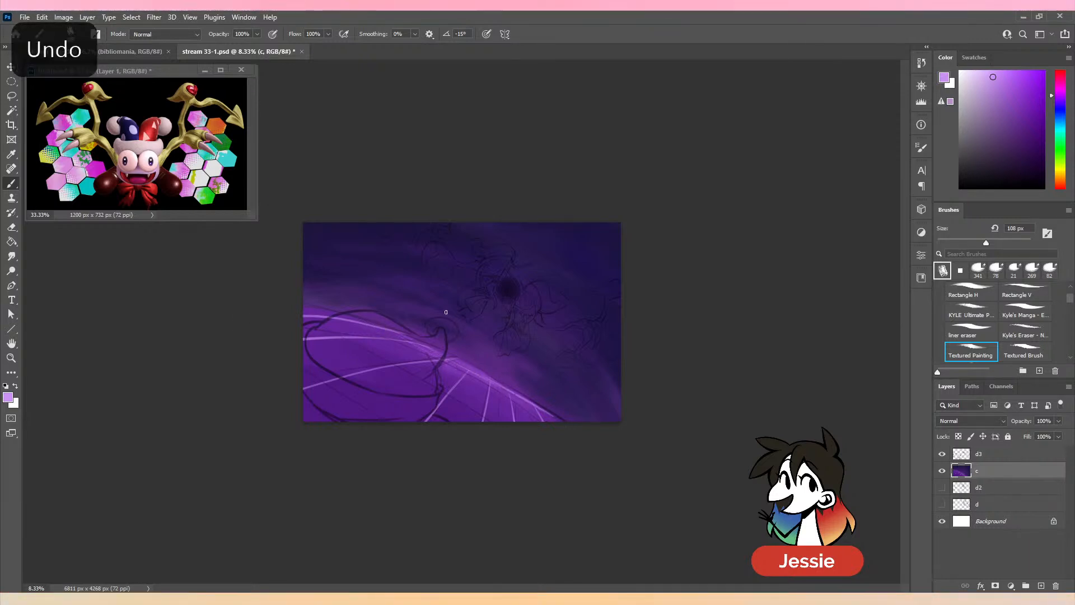
# - Try crossing lines on the ground with layer d3 hidden, undo them, and retrace the horizon's lower-right edge in lavender with d3 shown
pyautogui.click(942, 453)
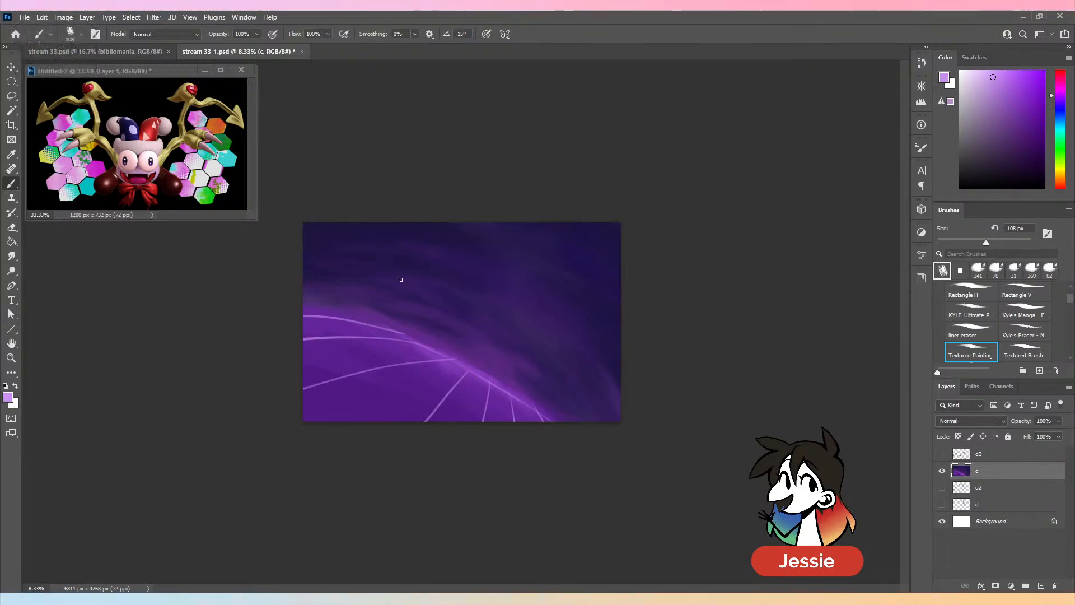
pyautogui.hotkey('ctrl', 'z')
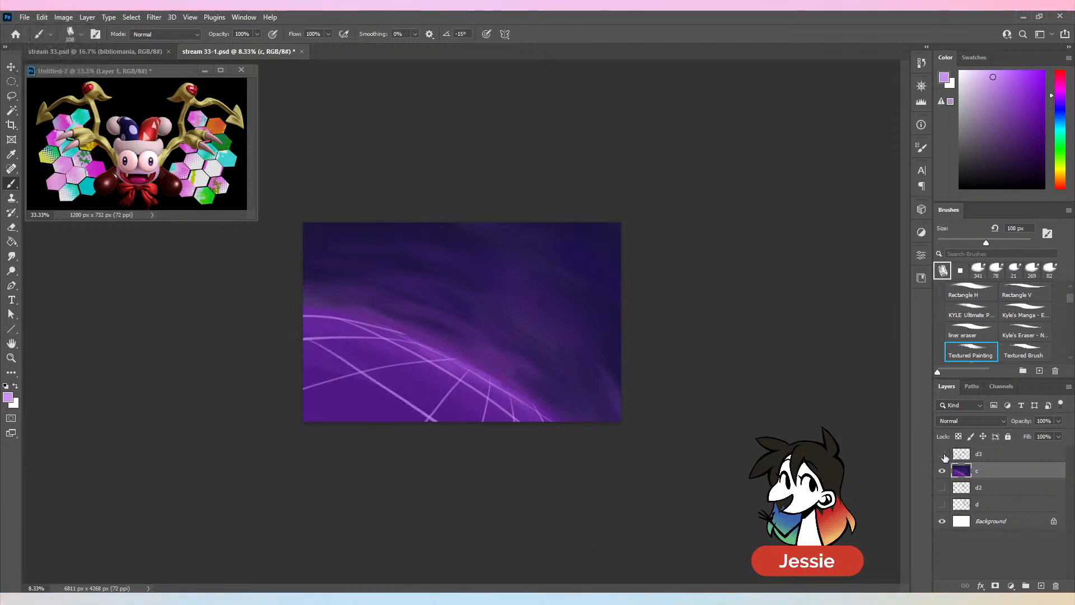
pyautogui.click(941, 453)
pyautogui.hotkey('ctrl', 'z')
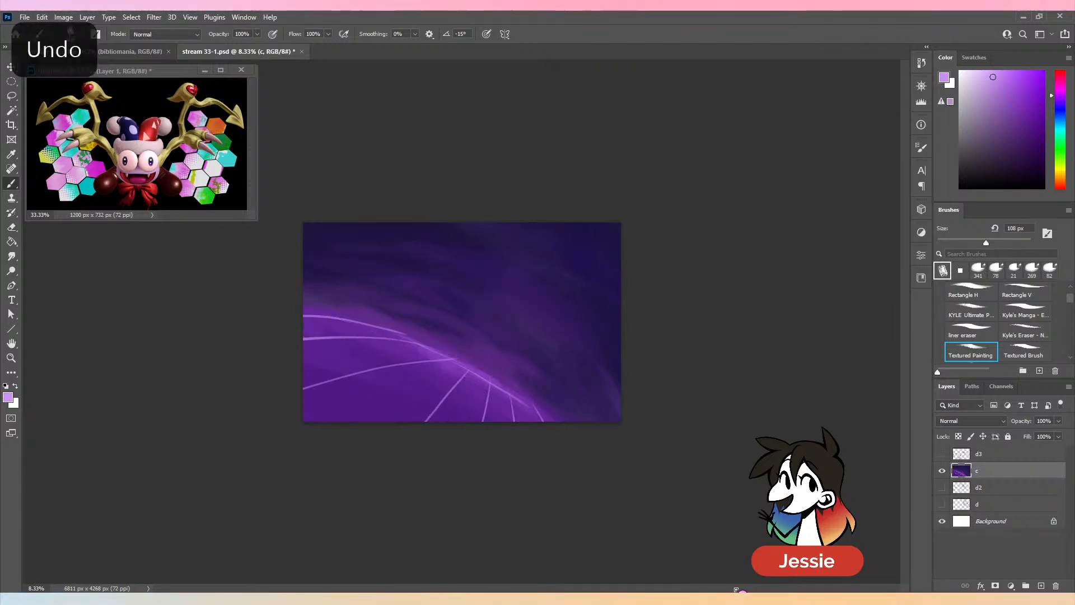
pyautogui.click(942, 453)
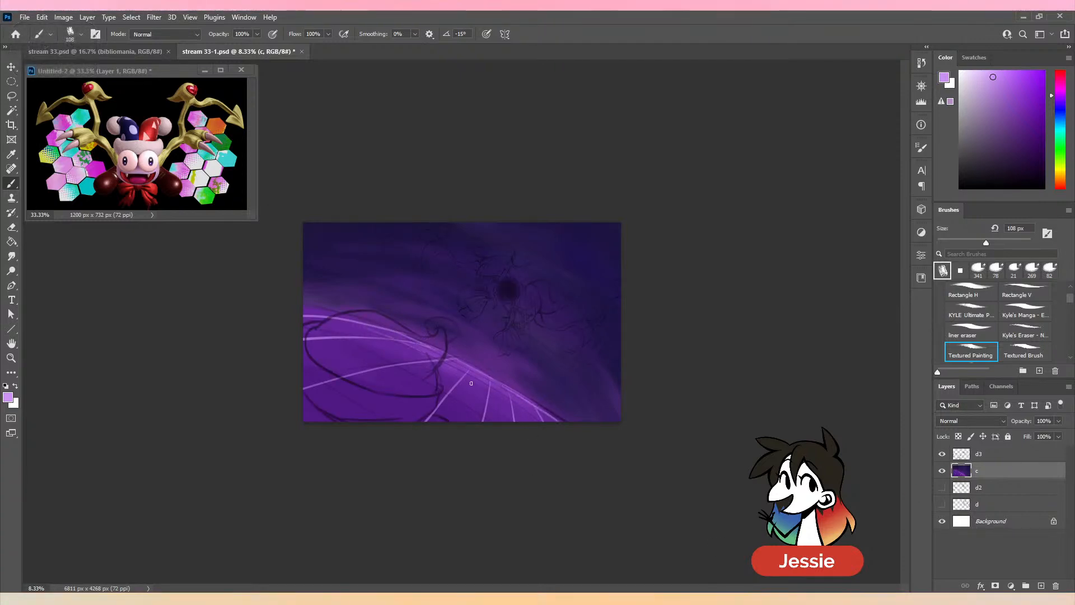
pyautogui.hotkey('ctrl', 'z')
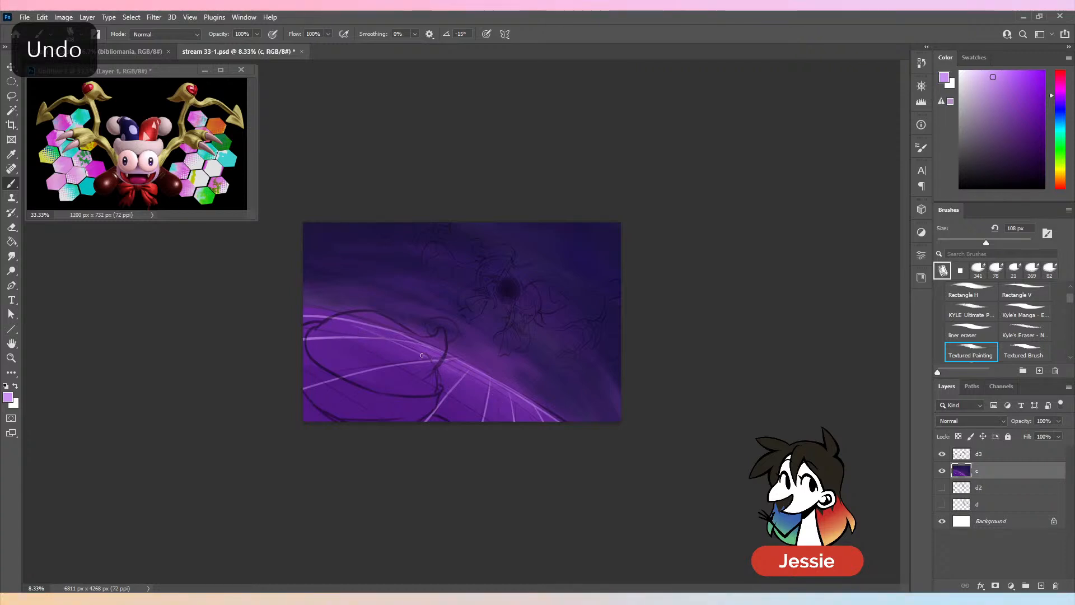
# - Paint crossing lavender diagonals down the ground's left and middle, undo the misplaced stroke, and check the lines with layer d3 hidden
pyautogui.moveTo(423, 355); pyautogui.dragTo(465, 377)
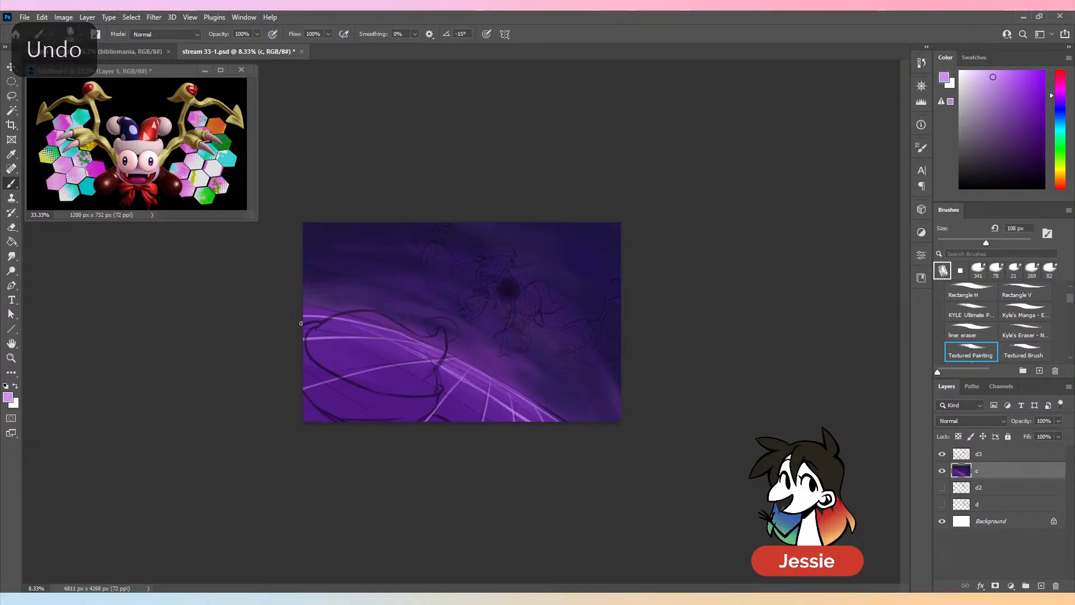
pyautogui.moveTo(303, 321); pyautogui.dragTo(481, 420)
pyautogui.hotkey('ctrl', 'z')
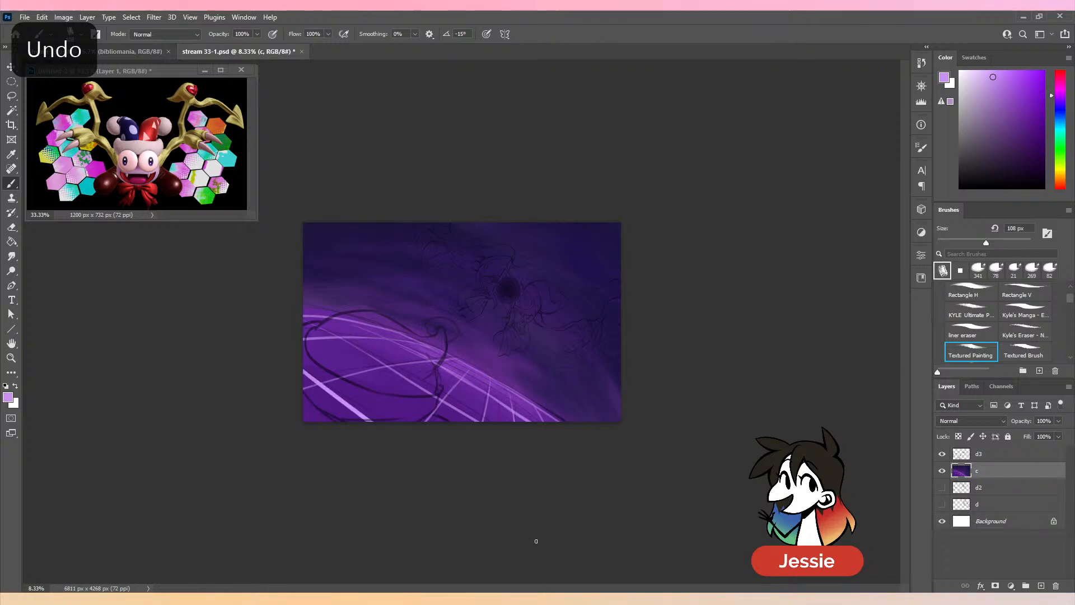
pyautogui.click(943, 454)
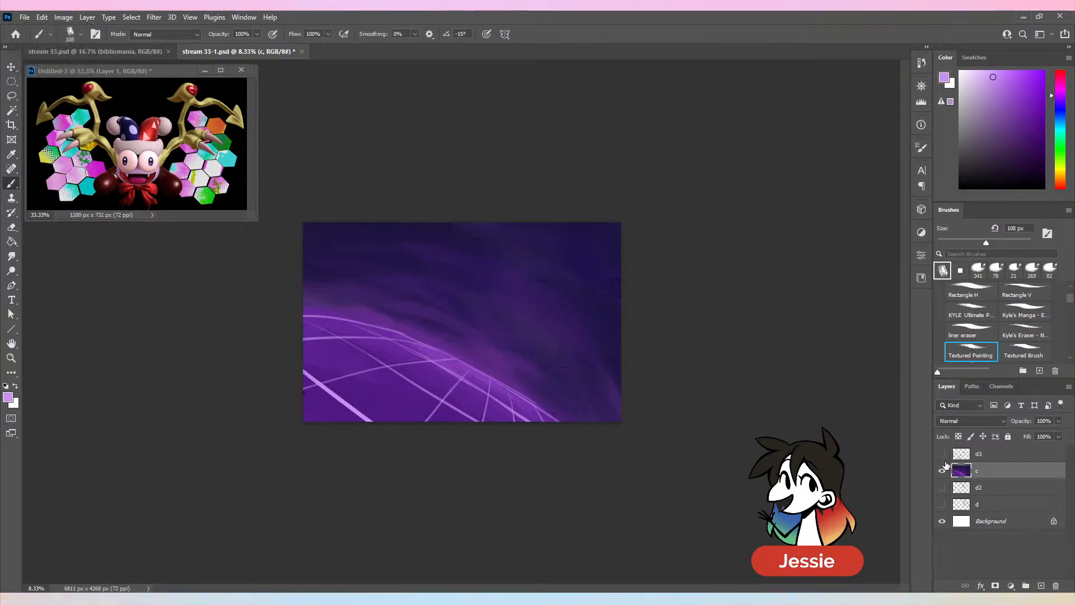
pyautogui.hotkey('ctrl', '=')
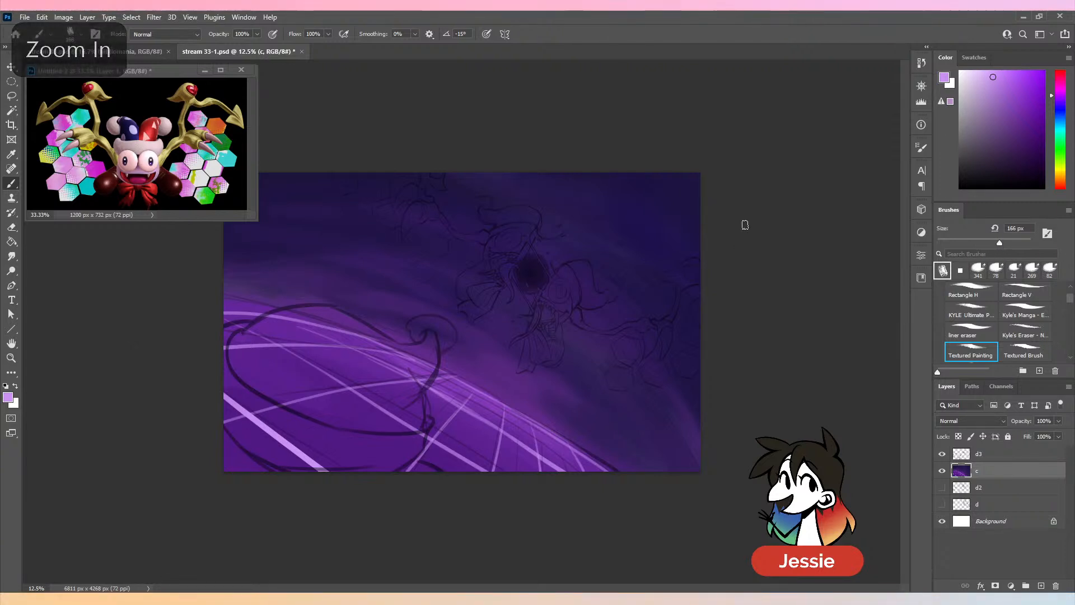
# - Lower the opacity of the sketch layer d3 to 54%
pyautogui.moveTo(998, 243); pyautogui.dragTo(990, 243)
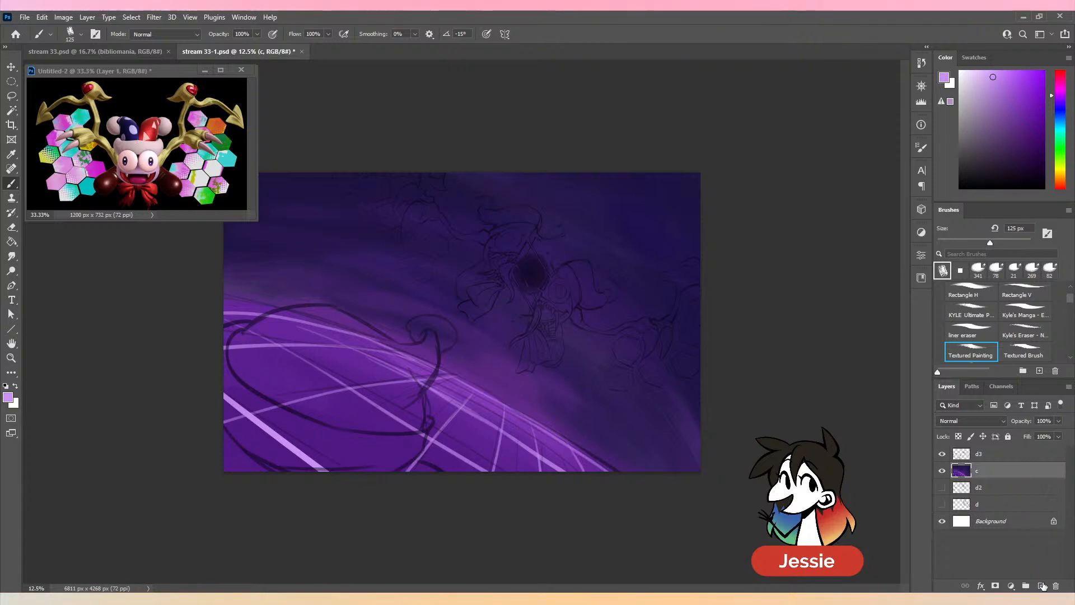
pyautogui.click(1012, 454)
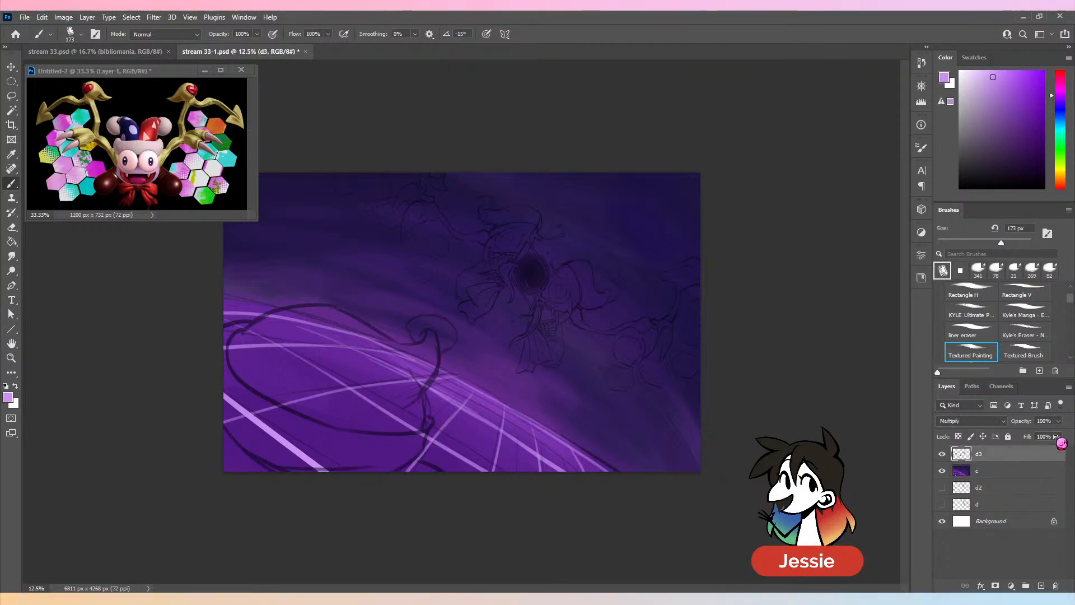
pyautogui.click(1058, 421)
pyautogui.click(1035, 434)
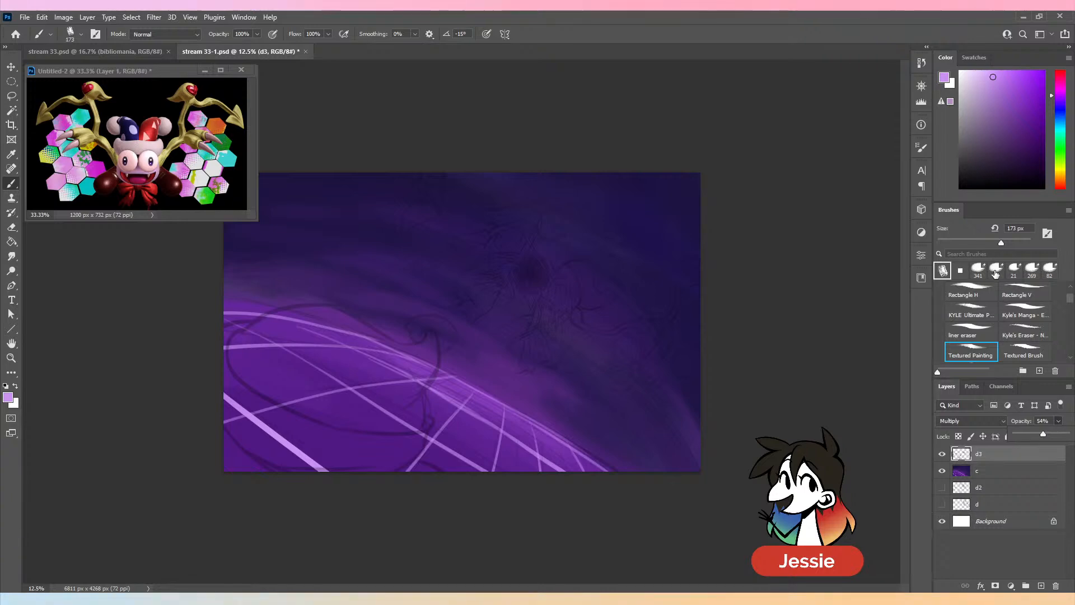
pyautogui.hotkey('ctrl', '+')
pyautogui.hotkey('ctrl', '-')
# - Add a new layer above the painted background, renaming the background layer bkg and the new layer c
pyautogui.click(999, 473)
pyautogui.click(1040, 585)
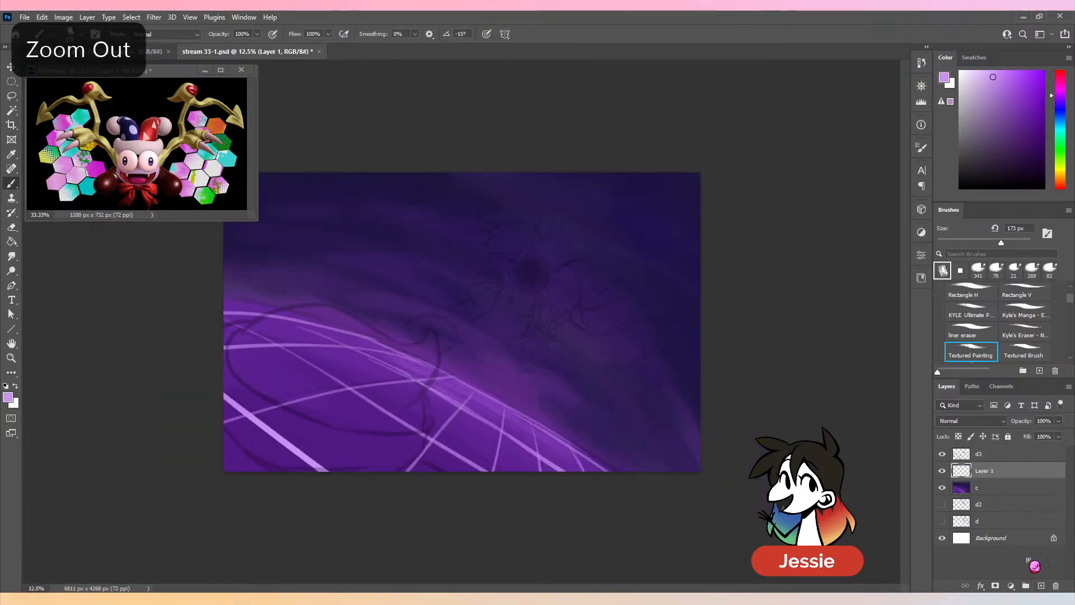
pyautogui.click(976, 490)
pyautogui.doubleClick(986, 488)
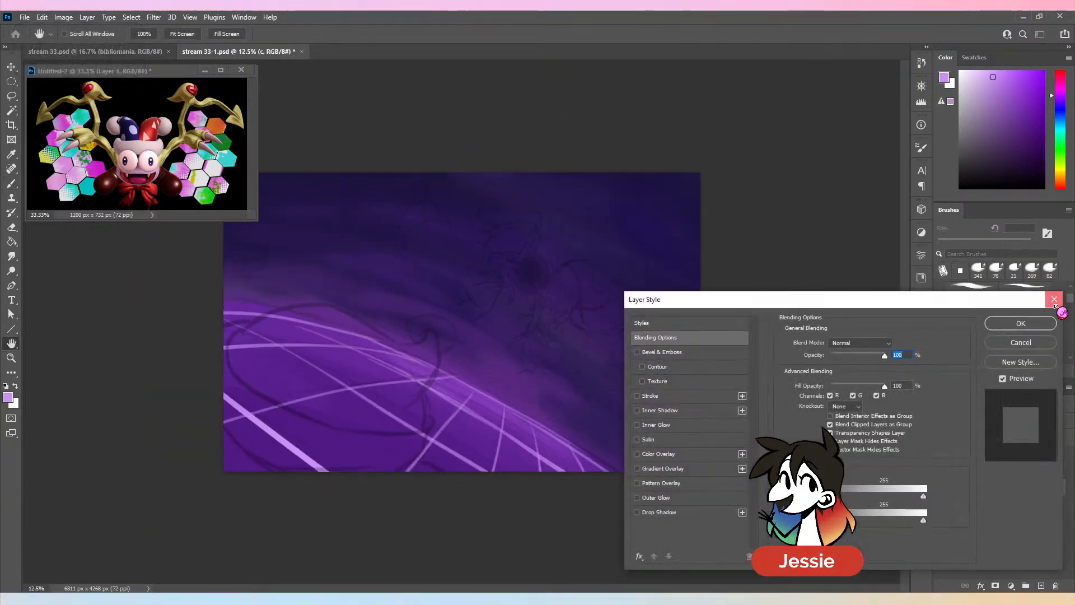
pyautogui.click(1056, 312)
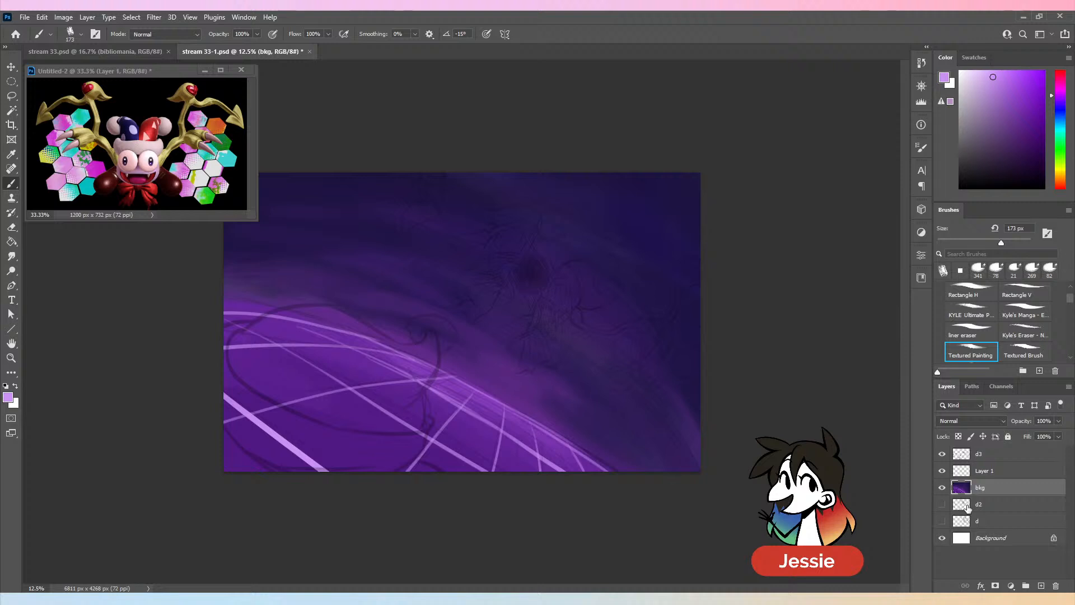
pyautogui.click(991, 472)
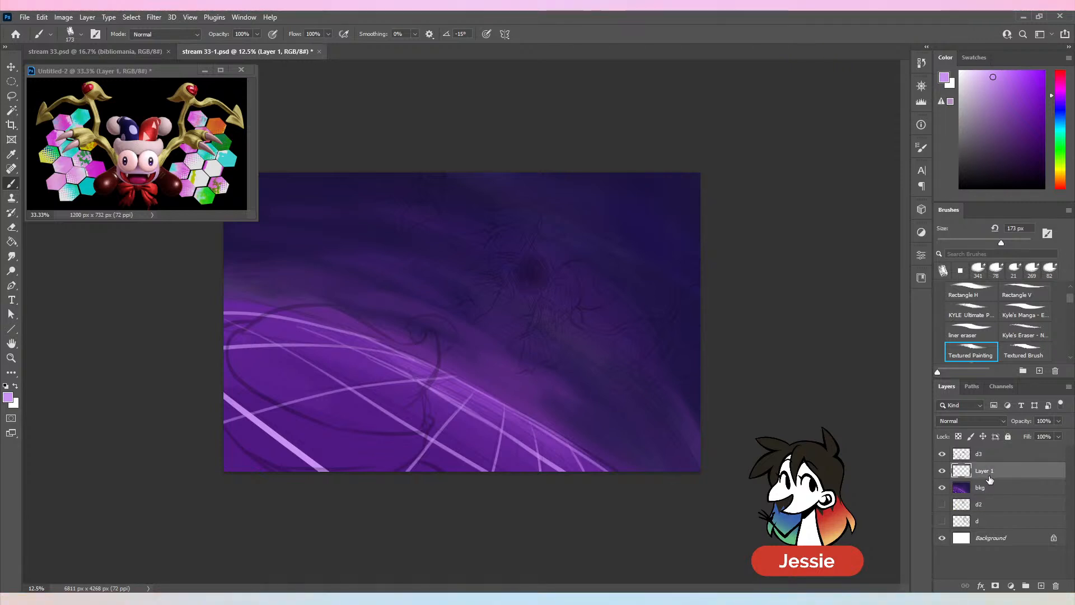
pyautogui.press('Return')
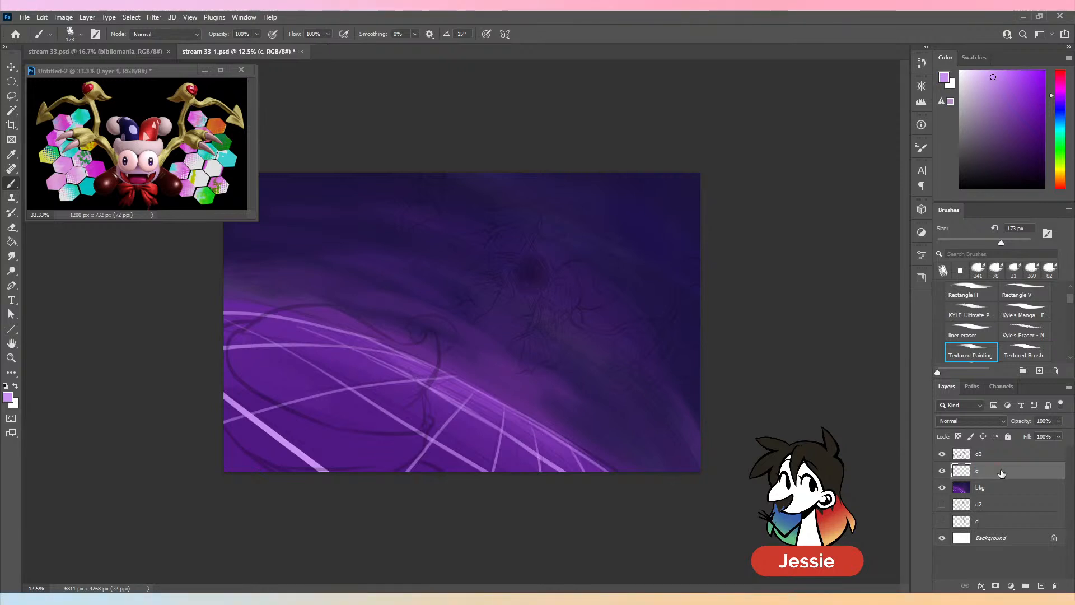
# - Set d3's opacity to 68% and fill the upper jester half's hat, face and body in medium purple on layer c at 163 px
pyautogui.click(1010, 98)
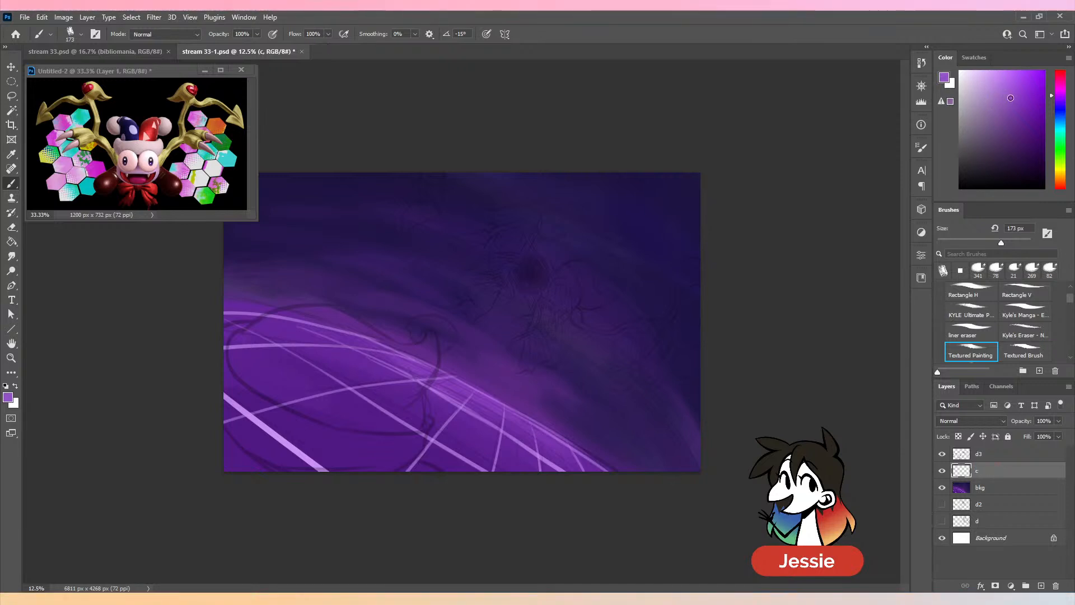
pyautogui.hotkey('ctrl', '=')
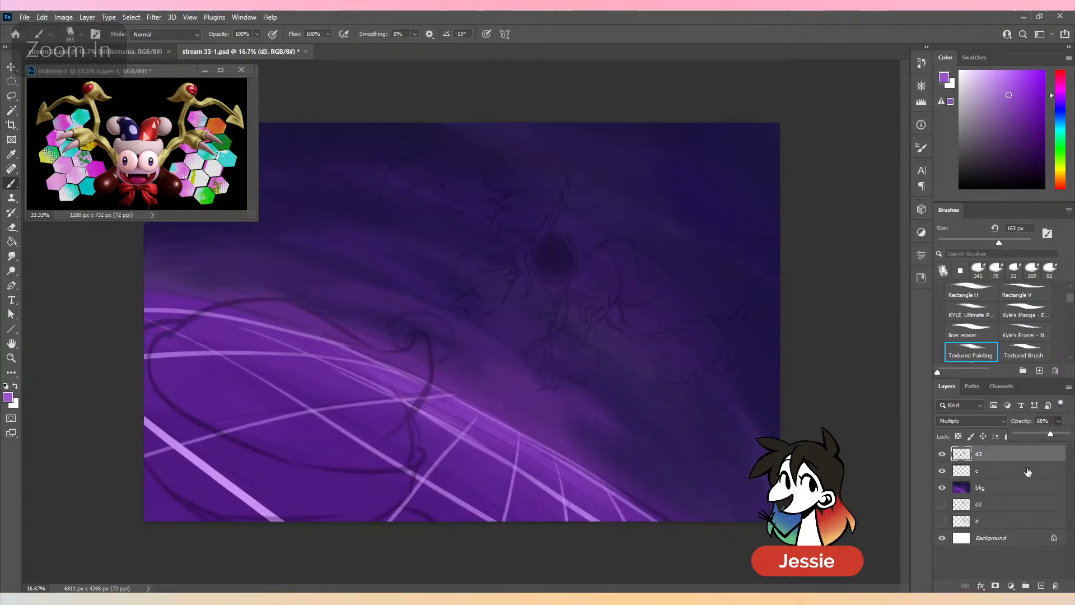
pyautogui.moveTo(525, 204)
pyautogui.mouseDown()
pyautogui.moveTo(504, 252)
pyautogui.moveTo(499, 241)
pyautogui.moveTo(533, 211)
pyautogui.moveTo(517, 252)
pyautogui.moveTo(503, 204)
pyautogui.moveTo(569, 201)
pyautogui.moveTo(514, 184)
pyautogui.moveTo(518, 193)
pyautogui.moveTo(523, 149)
pyautogui.moveTo(488, 181)
pyautogui.moveTo(569, 179)
pyautogui.moveTo(553, 200)
pyautogui.mouseUp()
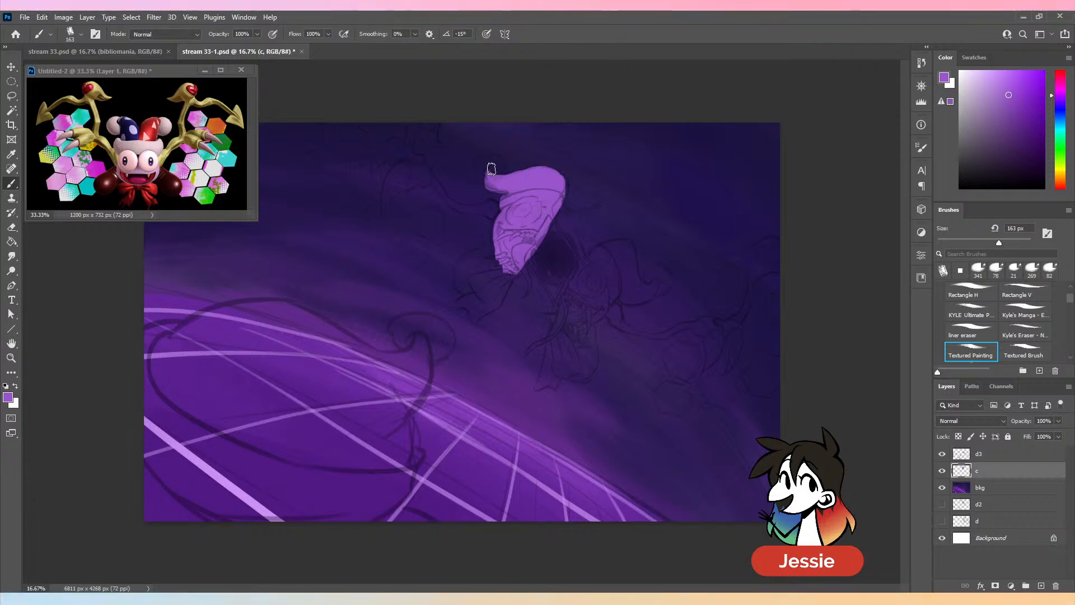
pyautogui.moveTo(491, 169); pyautogui.dragTo(511, 164)
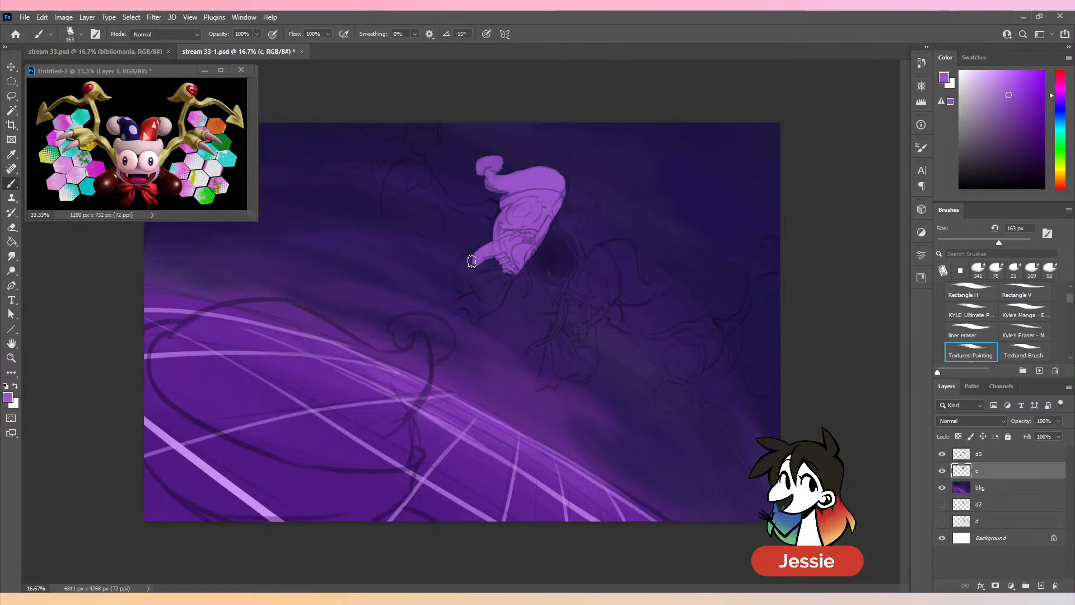
pyautogui.moveTo(468, 261)
pyautogui.mouseDown()
pyautogui.moveTo(470, 289)
pyautogui.moveTo(464, 276)
pyautogui.moveTo(491, 260)
pyautogui.moveTo(475, 288)
pyautogui.moveTo(495, 286)
pyautogui.moveTo(488, 302)
pyautogui.moveTo(515, 272)
pyautogui.moveTo(475, 303)
pyautogui.mouseUp()
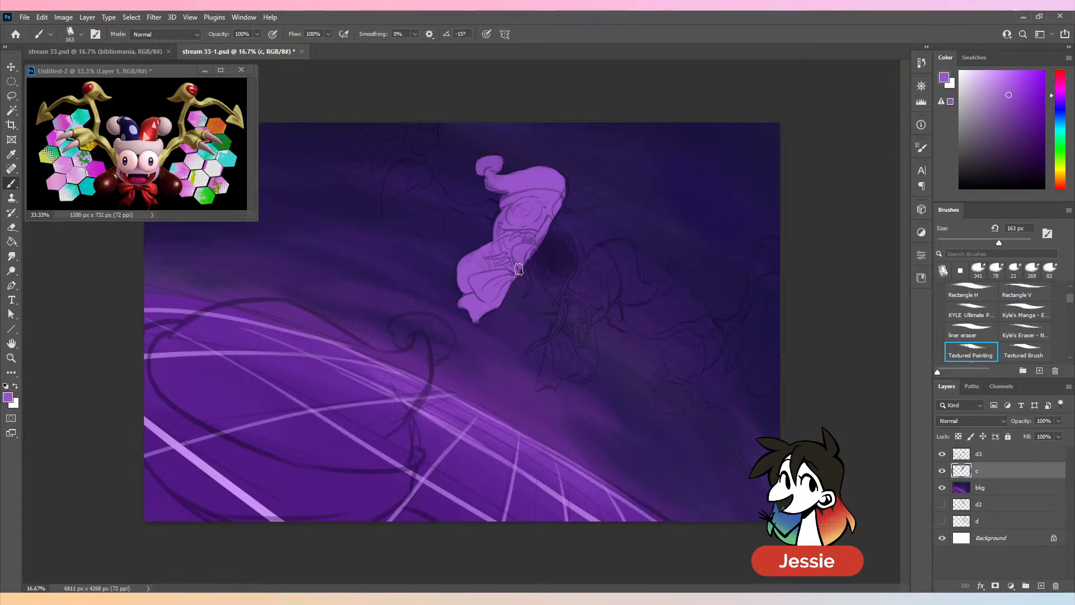
# - Paint the upper half's curled tail and touch up its edges with the brush at 92 px, undoing misplaced strokes
pyautogui.hotkey('ctrl', '+')
pyautogui.moveTo(998, 242); pyautogui.dragTo(980, 243)
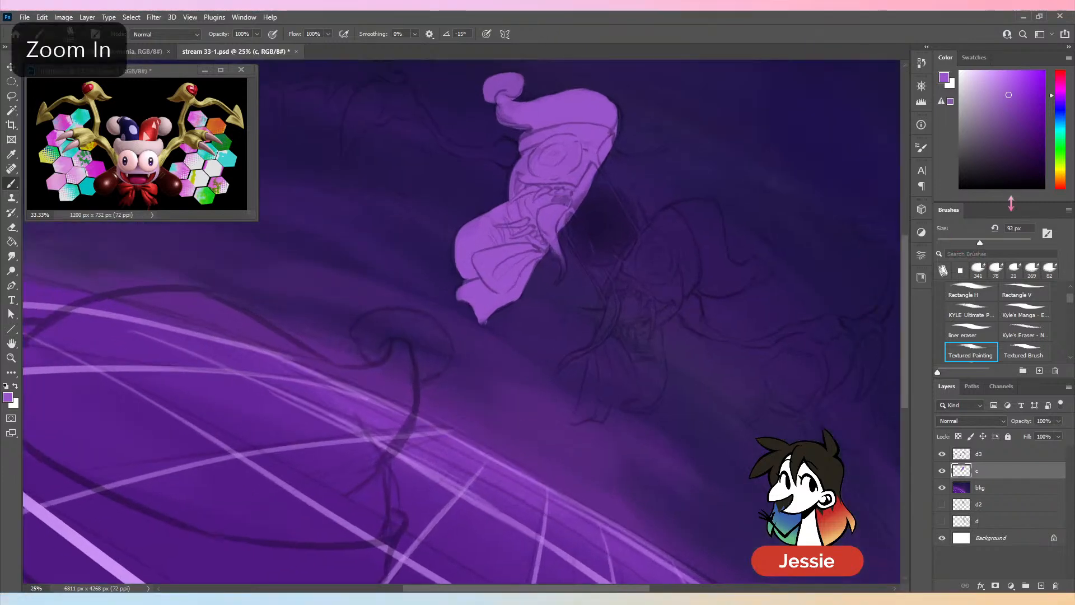
pyautogui.moveTo(556, 242); pyautogui.dragTo(561, 282)
pyautogui.moveTo(574, 214); pyautogui.dragTo(612, 142)
pyautogui.moveTo(611, 102); pyautogui.dragTo(620, 127)
pyautogui.hotkey('ctrl', 'z')
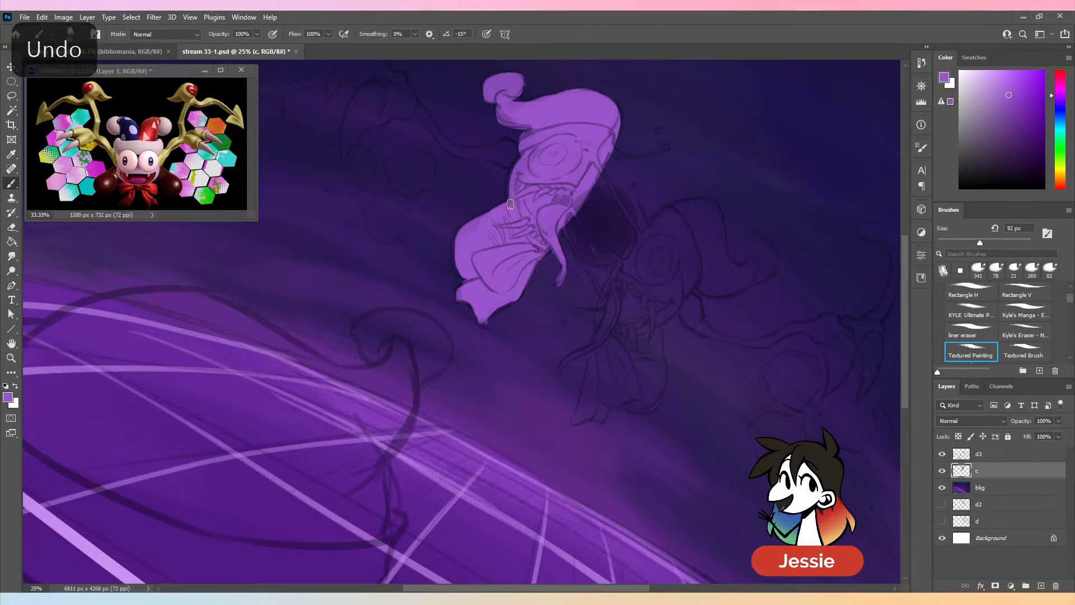
pyautogui.moveTo(506, 202)
pyautogui.mouseDown()
pyautogui.moveTo(526, 156)
pyautogui.moveTo(543, 161)
pyautogui.moveTo(510, 180)
pyautogui.mouseUp()
pyautogui.hotkey('ctrl', 'z')
# - Paint the upper half's thin arm and clawed hand in purple up to the canvas edge, redoing the first claw stroke
pyautogui.moveTo(564, 203); pyautogui.dragTo(641, 330)
pyautogui.moveTo(550, 282)
pyautogui.mouseDown()
pyautogui.moveTo(591, 273)
pyautogui.moveTo(587, 290)
pyautogui.mouseUp()
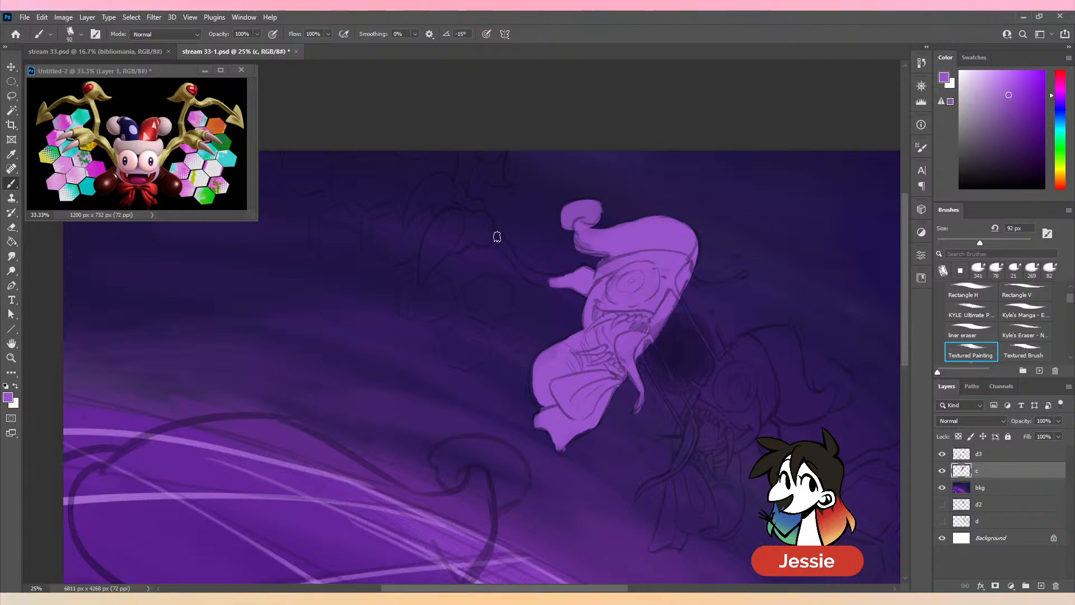
pyautogui.moveTo(496, 239)
pyautogui.mouseDown()
pyautogui.moveTo(524, 274)
pyautogui.moveTo(515, 265)
pyautogui.moveTo(551, 285)
pyautogui.moveTo(513, 259)
pyautogui.moveTo(544, 277)
pyautogui.moveTo(570, 260)
pyautogui.mouseUp()
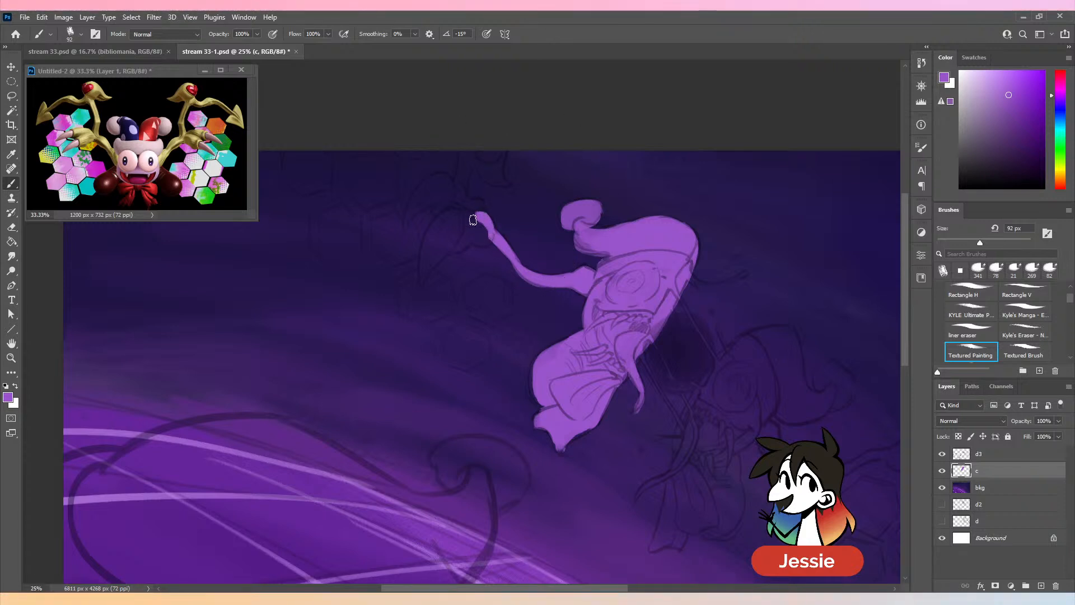
pyautogui.moveTo(473, 220)
pyautogui.mouseDown()
pyautogui.moveTo(426, 239)
pyautogui.moveTo(425, 296)
pyautogui.mouseUp()
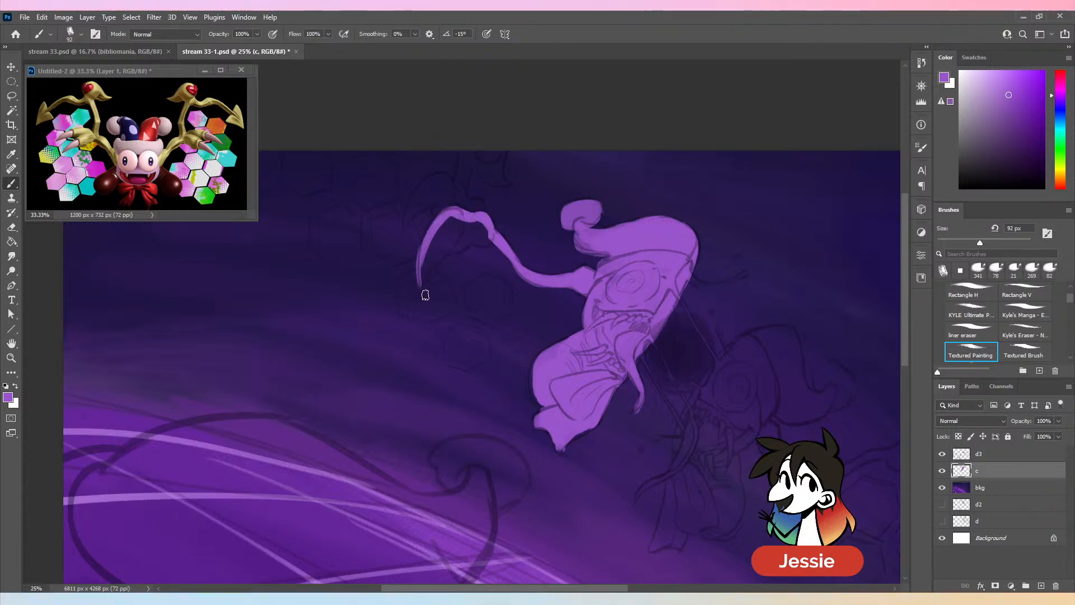
pyautogui.hotkey('ctrl', 'z')
pyautogui.moveTo(426, 246); pyautogui.dragTo(425, 282)
pyautogui.moveTo(465, 234)
pyautogui.mouseDown()
pyautogui.moveTo(426, 275)
pyautogui.moveTo(439, 238)
pyautogui.moveTo(486, 234)
pyautogui.moveTo(460, 226)
pyautogui.moveTo(445, 202)
pyautogui.moveTo(460, 205)
pyautogui.moveTo(426, 180)
pyautogui.moveTo(409, 209)
pyautogui.moveTo(428, 194)
pyautogui.moveTo(443, 202)
pyautogui.moveTo(462, 162)
pyautogui.moveTo(501, 165)
pyautogui.moveTo(482, 163)
pyautogui.moveTo(507, 146)
pyautogui.moveTo(501, 177)
pyautogui.mouseUp()
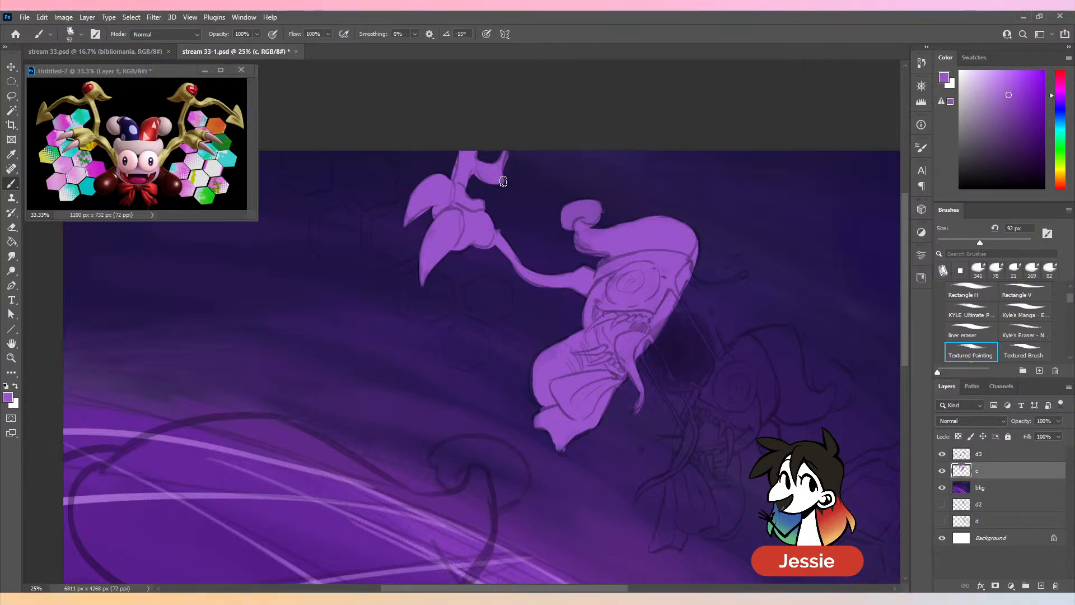
# - Paint the round hole between the two jester halves in near-black with the brush at 130 px
pyautogui.hotkey('ctrl', '-')
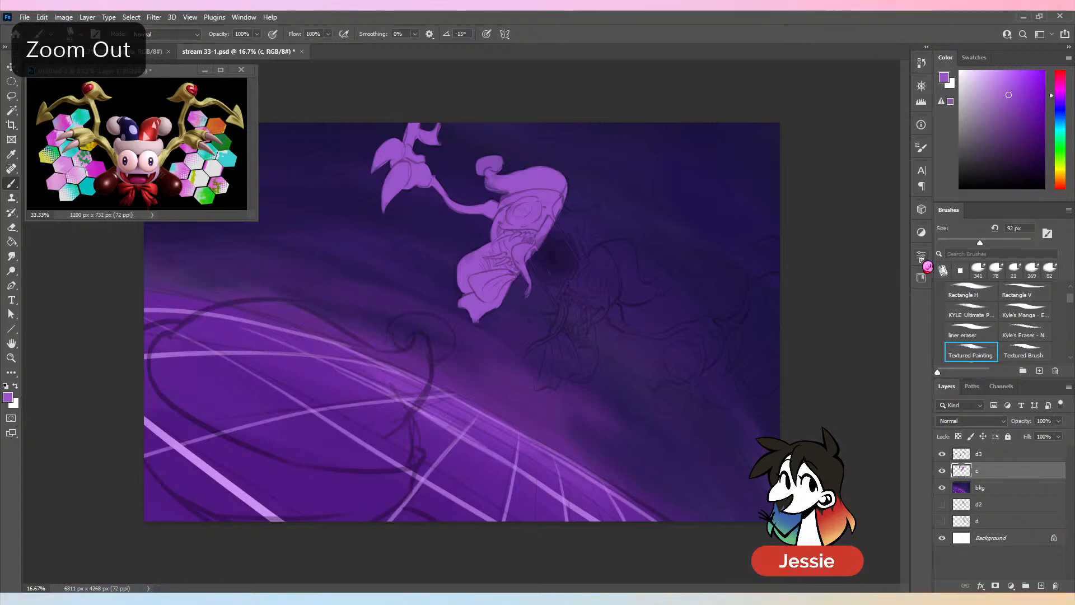
pyautogui.hotkey('ctrl', '+')
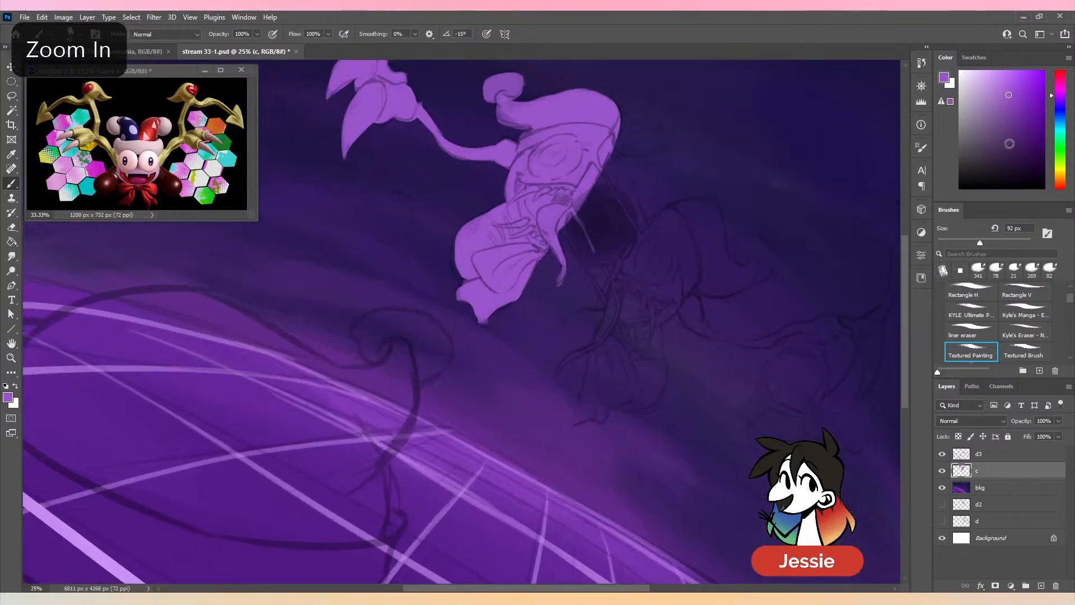
pyautogui.click(1011, 167)
pyautogui.click(991, 242)
pyautogui.moveTo(595, 225)
pyautogui.mouseDown()
pyautogui.moveTo(617, 241)
pyautogui.moveTo(603, 248)
pyautogui.moveTo(575, 227)
pyautogui.moveTo(599, 198)
pyautogui.moveTo(635, 209)
pyautogui.moveTo(628, 245)
pyautogui.moveTo(604, 221)
pyautogui.moveTo(576, 220)
pyautogui.moveTo(602, 252)
pyautogui.mouseUp()
# - Sample the jester's purple and paint thin strands across the dark hole with the brush at 84 px
pyautogui.keyDown('alt'); pyautogui.click(594, 178); pyautogui.keyUp('alt')
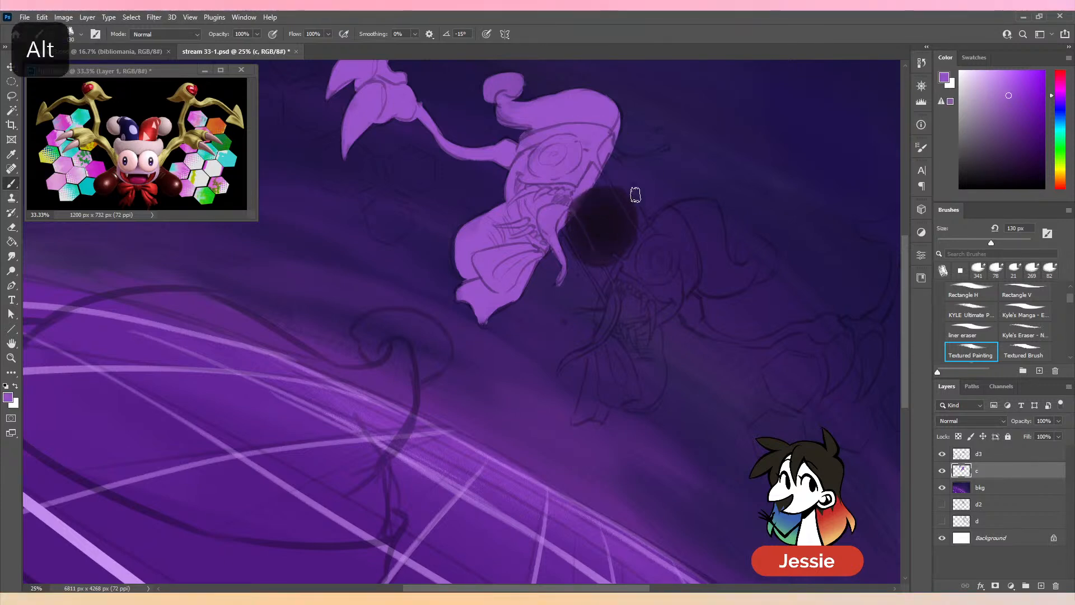
pyautogui.click(977, 246)
pyautogui.moveTo(571, 209); pyautogui.dragTo(594, 250)
pyautogui.moveTo(611, 189); pyautogui.dragTo(646, 251)
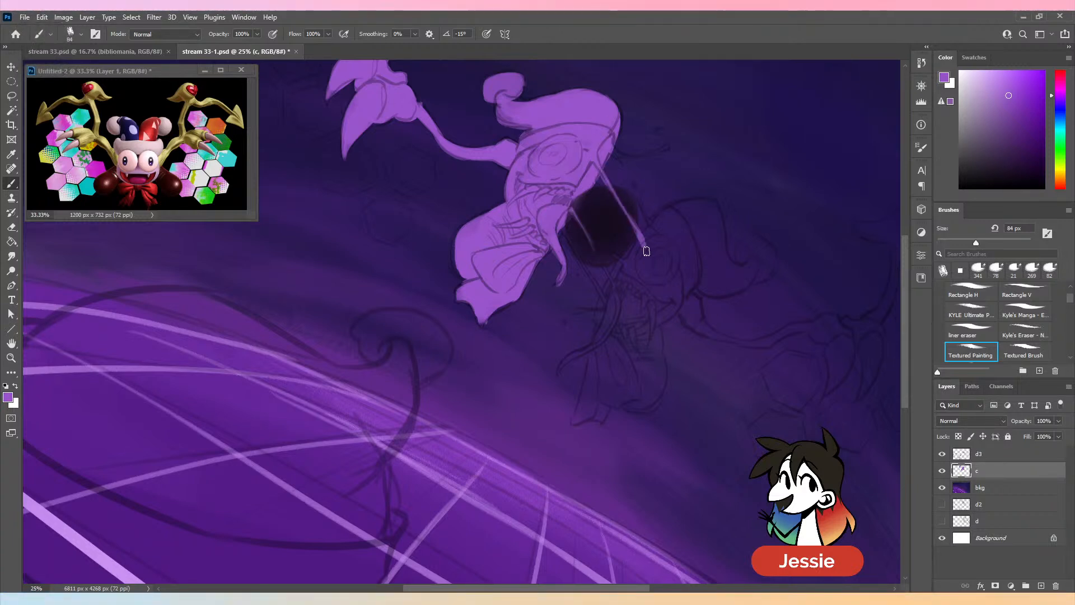
# - Extend a strand to the lower jester half and fill its face, curled tail, body and feet in purple
pyautogui.moveTo(564, 231)
pyautogui.mouseDown()
pyautogui.moveTo(609, 303)
pyautogui.moveTo(646, 252)
pyautogui.moveTo(604, 268)
pyautogui.moveTo(629, 291)
pyautogui.moveTo(616, 257)
pyautogui.moveTo(664, 267)
pyautogui.moveTo(644, 241)
pyautogui.moveTo(631, 259)
pyautogui.moveTo(665, 221)
pyautogui.moveTo(629, 291)
pyautogui.moveTo(672, 246)
pyautogui.moveTo(616, 296)
pyautogui.moveTo(660, 301)
pyautogui.moveTo(599, 331)
pyautogui.moveTo(672, 261)
pyautogui.moveTo(641, 333)
pyautogui.moveTo(685, 291)
pyautogui.moveTo(670, 252)
pyautogui.mouseUp()
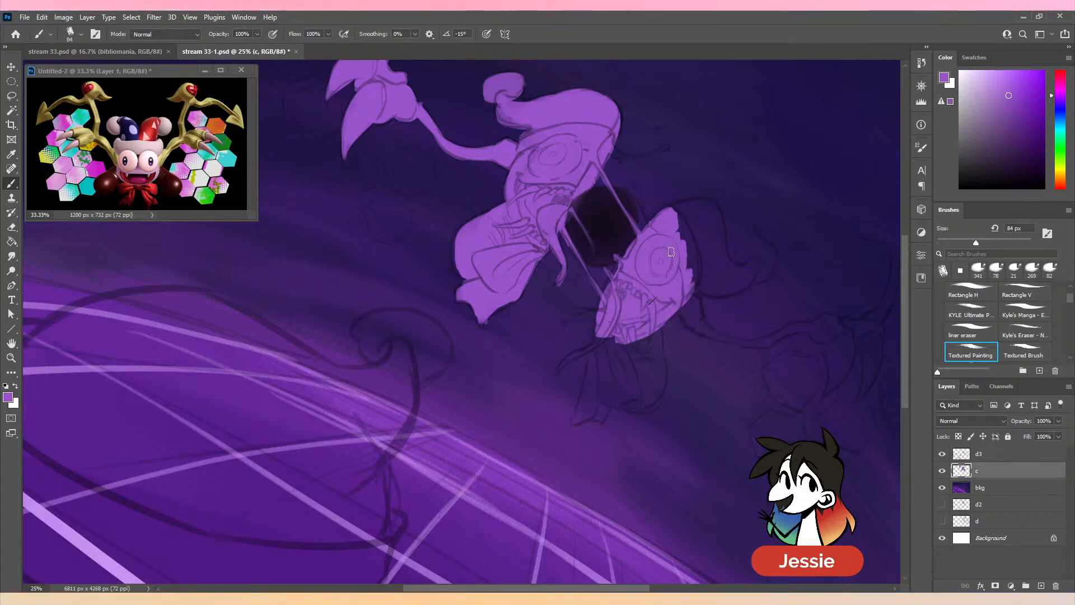
pyautogui.moveTo(661, 320)
pyautogui.mouseDown()
pyautogui.moveTo(655, 359)
pyautogui.moveTo(649, 346)
pyautogui.moveTo(639, 381)
pyautogui.moveTo(626, 387)
pyautogui.moveTo(618, 358)
pyautogui.moveTo(580, 355)
pyautogui.moveTo(635, 316)
pyautogui.mouseUp()
pyautogui.moveTo(597, 353); pyautogui.dragTo(586, 394)
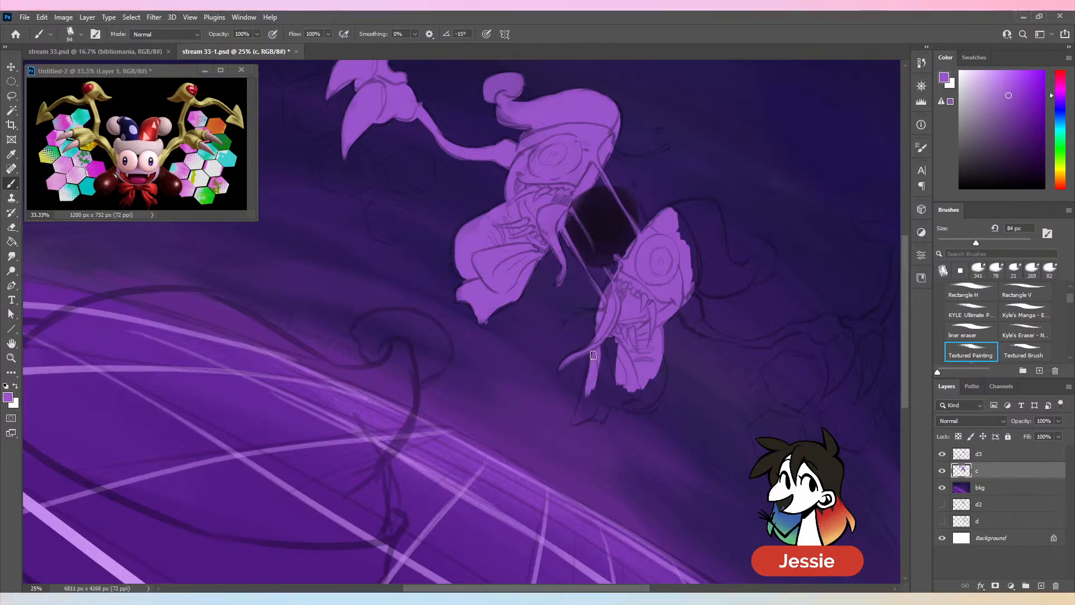
pyautogui.moveTo(594, 355)
pyautogui.mouseDown()
pyautogui.moveTo(574, 420)
pyautogui.moveTo(600, 414)
pyautogui.mouseUp()
pyautogui.moveTo(604, 341)
pyautogui.mouseDown()
pyautogui.moveTo(613, 389)
pyautogui.moveTo(638, 399)
pyautogui.moveTo(615, 392)
pyautogui.moveTo(629, 410)
pyautogui.moveTo(649, 408)
pyautogui.moveTo(653, 380)
pyautogui.mouseUp()
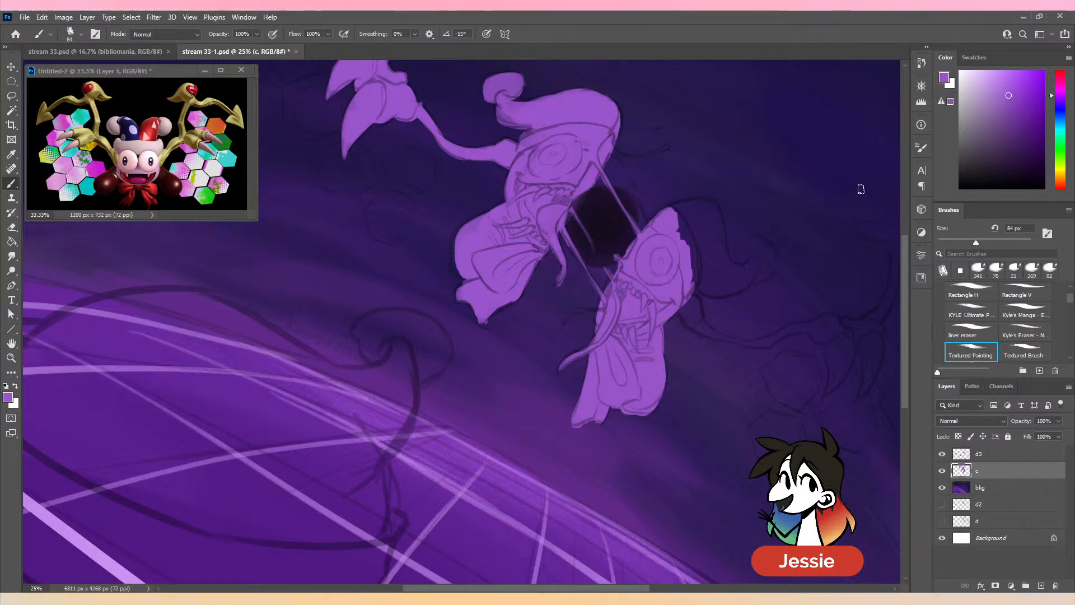
# - Erase the excess purple around the lower jester half's feet with Kyle's Eraser
pyautogui.hotkey('ctrl', '-')
pyautogui.hotkey('ctrl', '+')
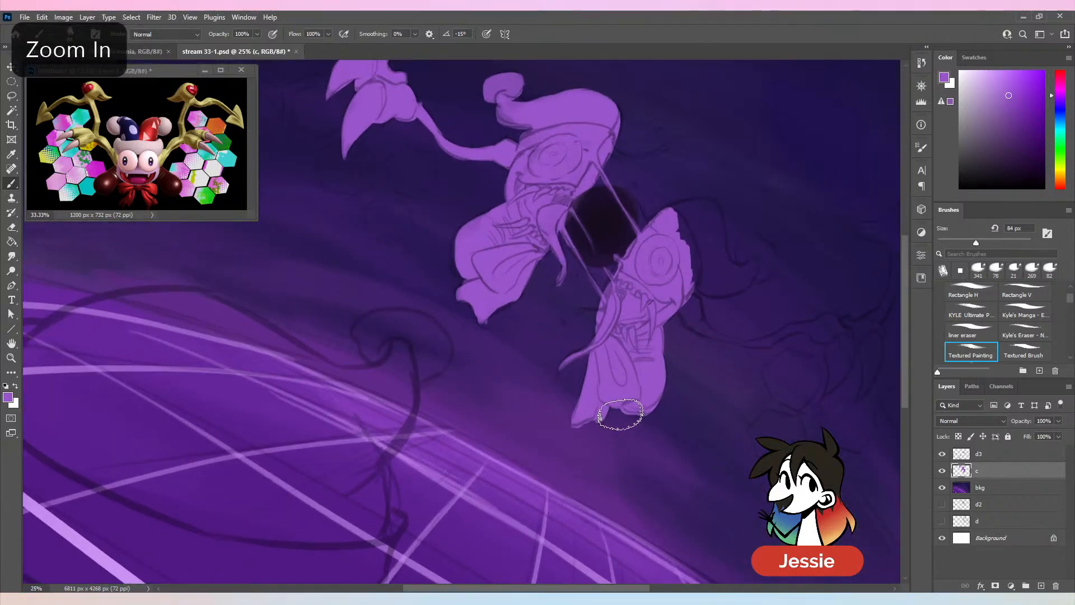
pyautogui.press('e')
pyautogui.moveTo(619, 417); pyautogui.dragTo(672, 399)
pyautogui.press('b')
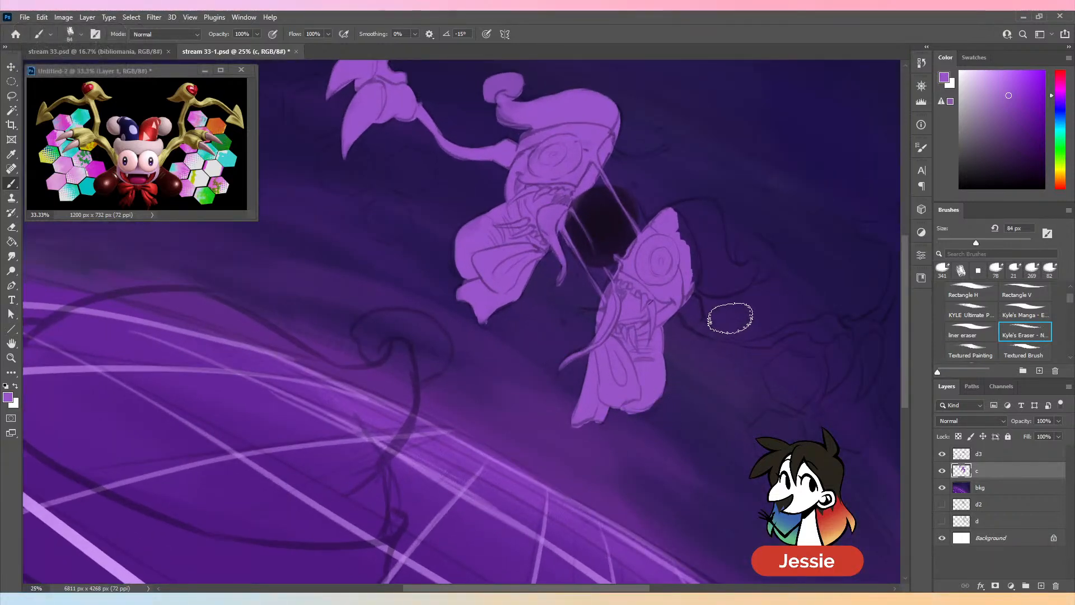
# - With the Textured Painting brush, round the lower head's outer edge at 94 px and paint a thin strand beside the upper head at 62 px
pyautogui.click(970, 350)
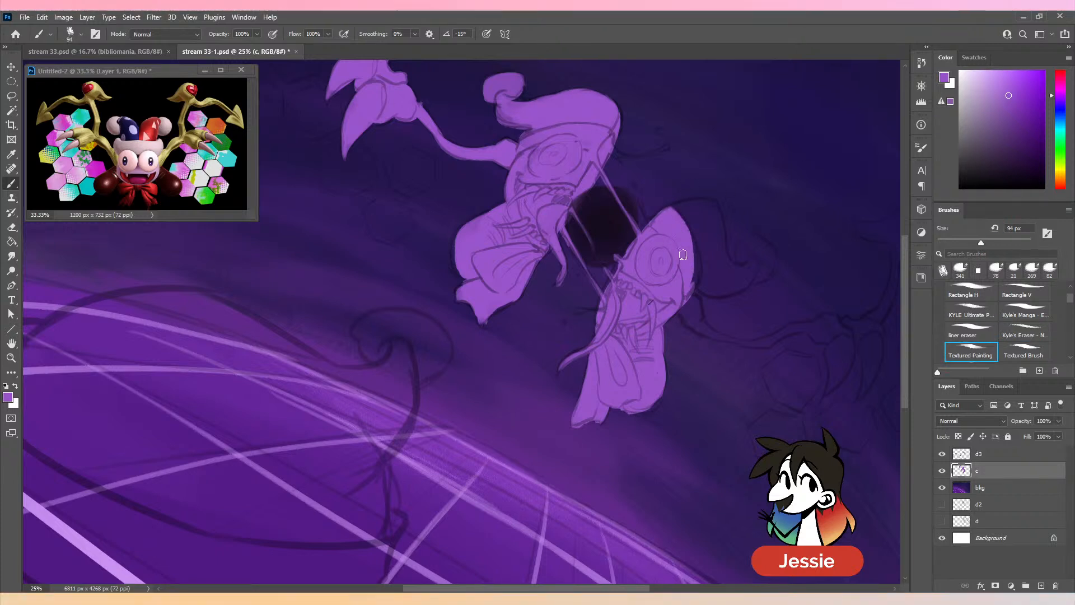
pyautogui.moveTo(692, 286); pyautogui.dragTo(690, 231)
pyautogui.moveTo(981, 243); pyautogui.dragTo(967, 243)
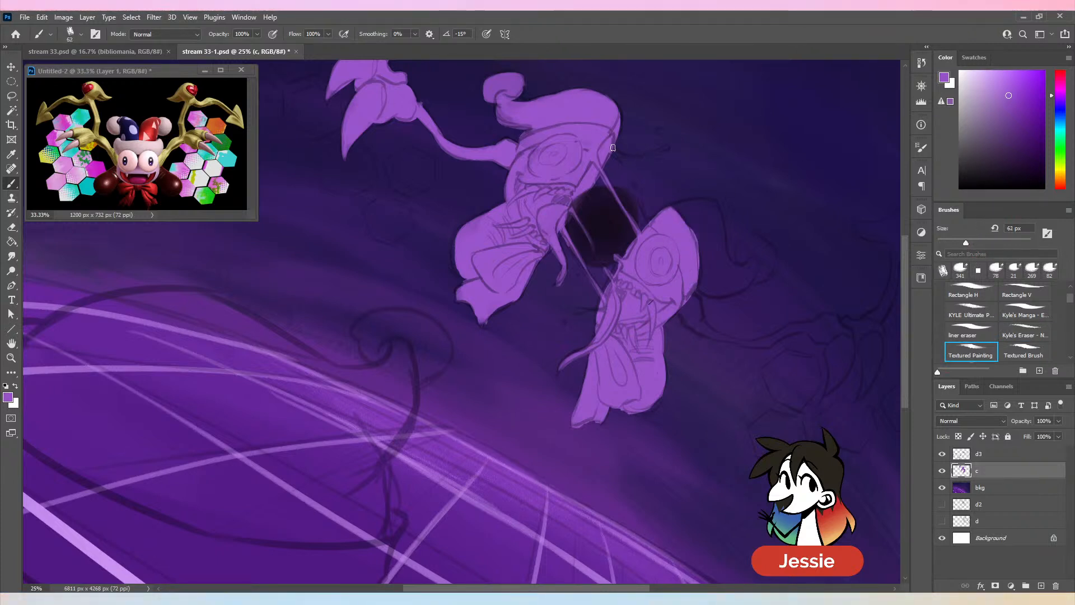
pyautogui.moveTo(618, 156); pyautogui.dragTo(667, 149)
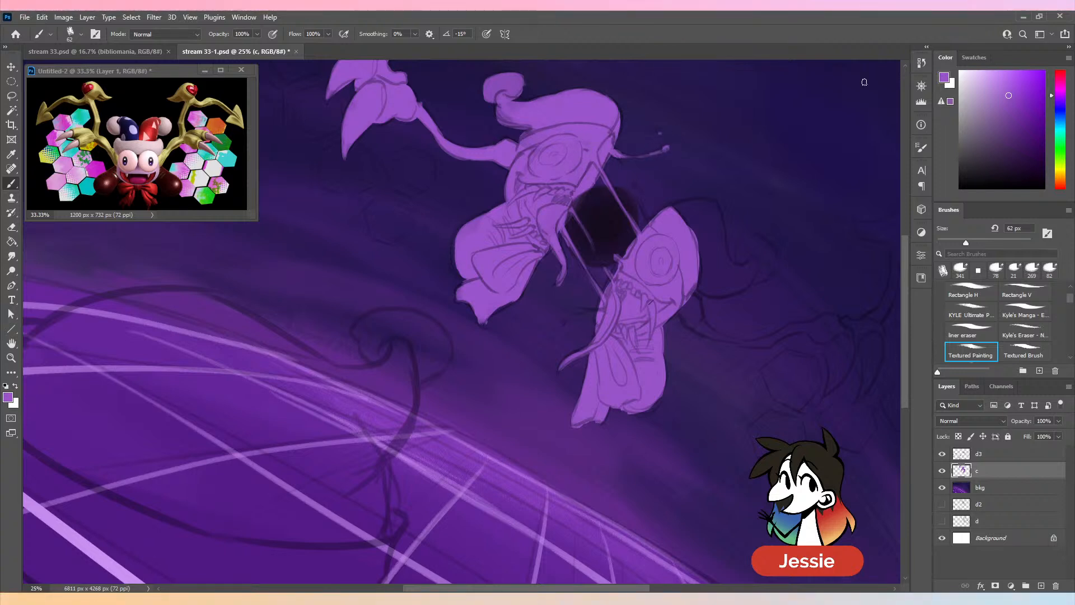
# - Undo the last stroke and paint a short strand and a loose purple speck beside the lower jester half's face
pyautogui.hotkey('ctrl', 'z')
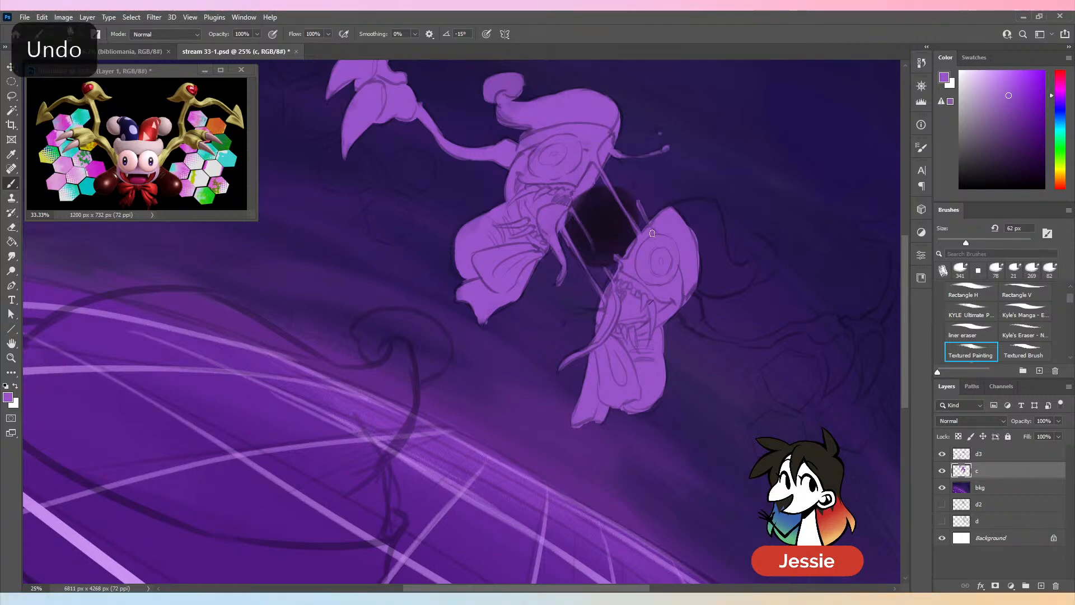
pyautogui.moveTo(578, 311); pyautogui.dragTo(599, 312)
pyautogui.click(563, 323)
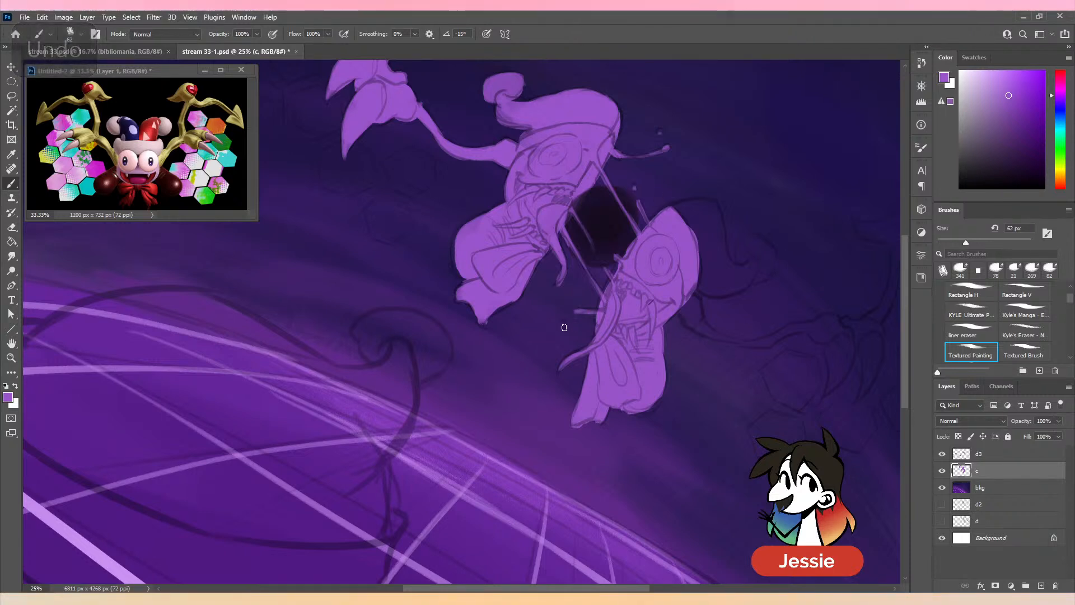
# - With the brush at 84 px, fill the lower jester half's curled hat and its long thin arm in purple
pyautogui.moveTo(705, 212)
pyautogui.mouseDown()
pyautogui.moveTo(673, 209)
pyautogui.moveTo(712, 206)
pyautogui.moveTo(710, 245)
pyautogui.moveTo(702, 209)
pyautogui.moveTo(682, 208)
pyautogui.moveTo(712, 203)
pyautogui.moveTo(699, 240)
pyautogui.moveTo(693, 233)
pyautogui.moveTo(699, 223)
pyautogui.moveTo(694, 270)
pyautogui.moveTo(862, 219)
pyautogui.moveTo(751, 196)
pyautogui.moveTo(700, 264)
pyautogui.moveTo(697, 237)
pyautogui.moveTo(719, 253)
pyautogui.moveTo(716, 208)
pyautogui.moveTo(726, 252)
pyautogui.moveTo(722, 241)
pyautogui.moveTo(711, 271)
pyautogui.moveTo(758, 258)
pyautogui.moveTo(752, 273)
pyautogui.moveTo(705, 283)
pyautogui.moveTo(757, 268)
pyautogui.moveTo(741, 272)
pyautogui.moveTo(748, 245)
pyautogui.moveTo(766, 248)
pyautogui.moveTo(765, 273)
pyautogui.moveTo(741, 261)
pyautogui.mouseUp()
pyautogui.hotkey('ctrl', 'z')
pyautogui.hotkey('ctrl', 'z')
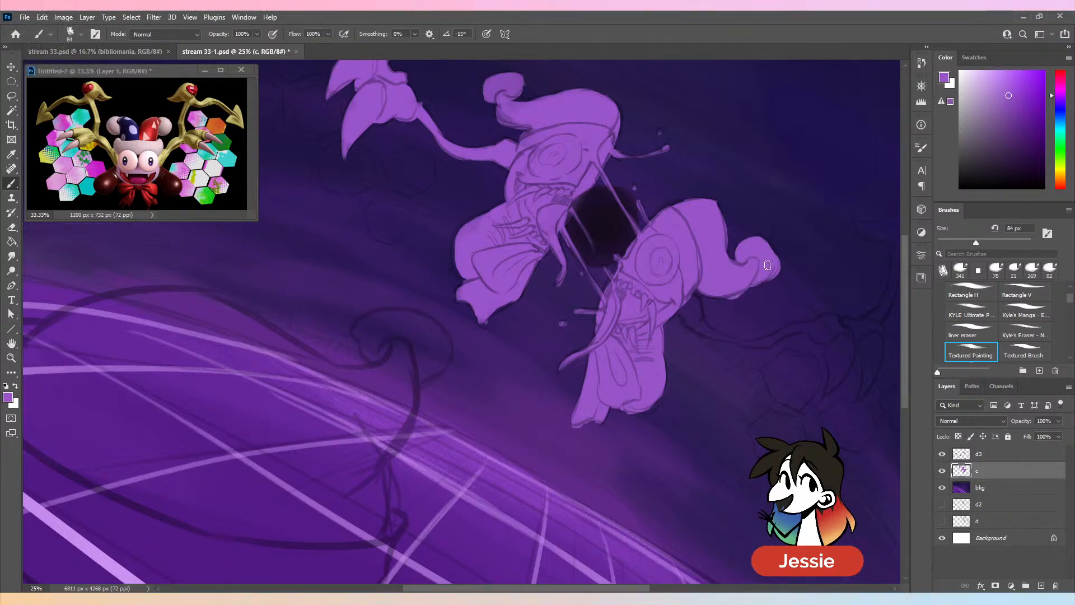
pyautogui.moveTo(693, 306)
pyautogui.mouseDown()
pyautogui.moveTo(727, 343)
pyautogui.moveTo(709, 342)
pyautogui.moveTo(754, 347)
pyautogui.moveTo(736, 344)
pyautogui.moveTo(835, 327)
pyautogui.moveTo(629, 346)
pyautogui.moveTo(656, 314)
pyautogui.moveTo(660, 328)
pyautogui.moveTo(665, 318)
pyautogui.moveTo(718, 325)
pyautogui.mouseUp()
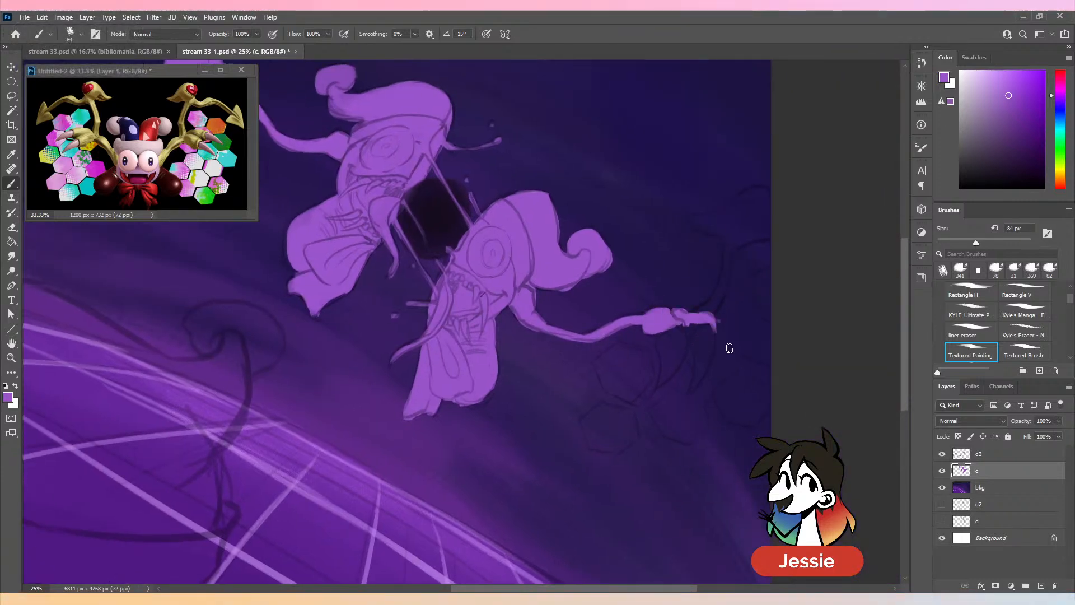
# - At 118 px, paint the lower half's upright wing arm with its pointed tip and the hexagons along the canvas edge, and save the document
pyautogui.hotkey('ctrl', '-')
pyautogui.moveTo(976, 243); pyautogui.dragTo(995, 242)
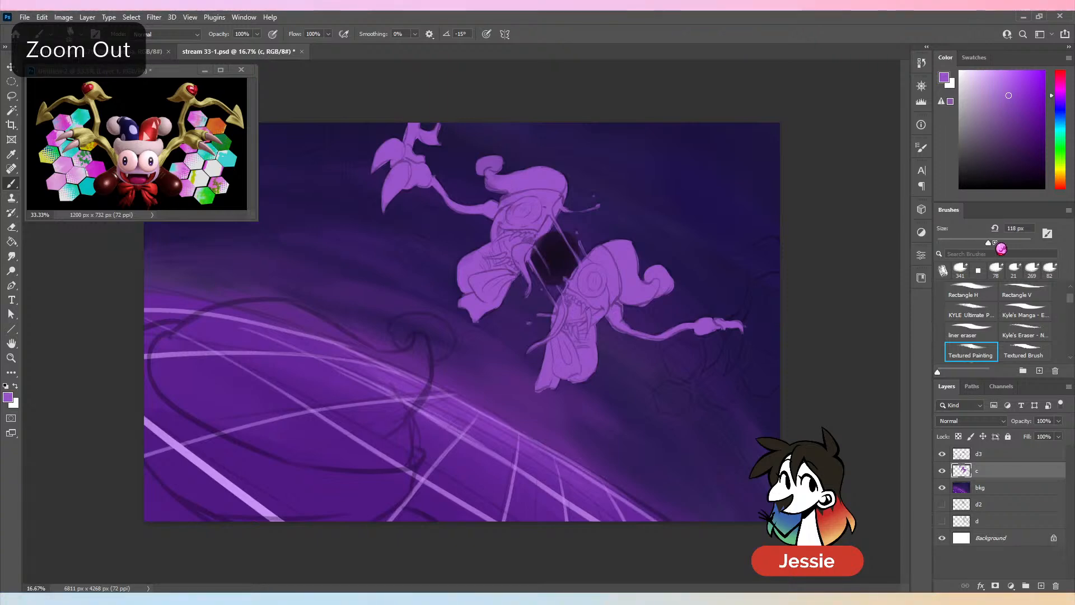
pyautogui.hotkey('ctrl', '+')
pyautogui.moveTo(778, 336); pyautogui.dragTo(504, 338)
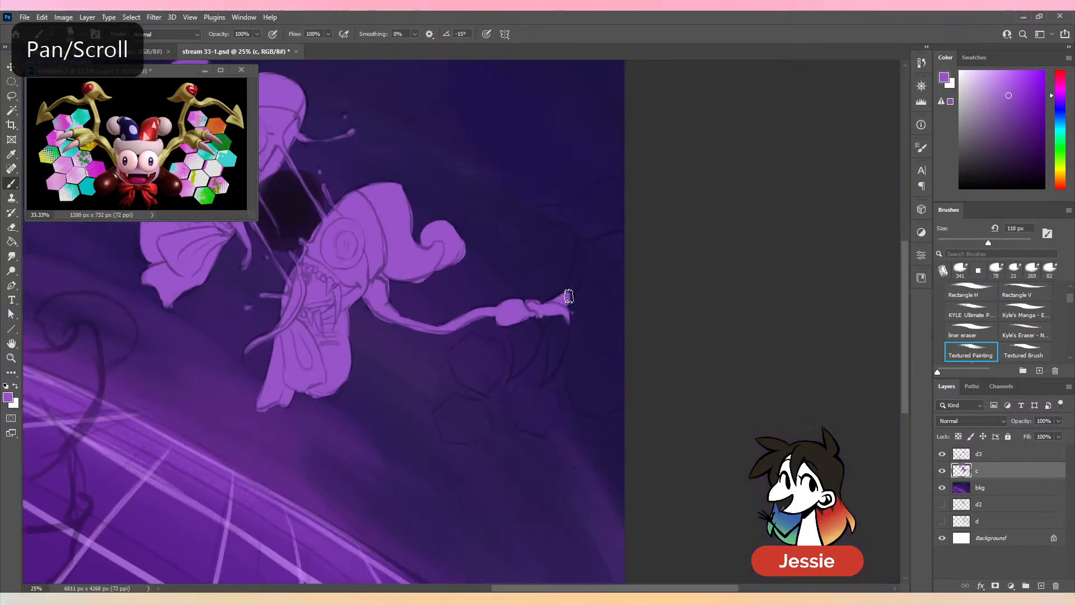
pyautogui.moveTo(568, 303)
pyautogui.mouseDown()
pyautogui.moveTo(593, 216)
pyautogui.moveTo(583, 242)
pyautogui.moveTo(622, 208)
pyautogui.mouseUp()
pyautogui.moveTo(543, 207)
pyautogui.mouseDown()
pyautogui.moveTo(571, 214)
pyautogui.moveTo(550, 210)
pyautogui.moveTo(600, 190)
pyautogui.moveTo(664, 233)
pyautogui.mouseUp()
pyautogui.moveTo(611, 280)
pyautogui.mouseDown()
pyautogui.moveTo(645, 252)
pyautogui.moveTo(590, 336)
pyautogui.moveTo(629, 336)
pyautogui.moveTo(600, 338)
pyautogui.moveTo(604, 329)
pyautogui.moveTo(576, 403)
pyautogui.moveTo(625, 378)
pyautogui.moveTo(590, 391)
pyautogui.moveTo(640, 392)
pyautogui.moveTo(610, 371)
pyautogui.moveTo(616, 379)
pyautogui.mouseUp()
pyautogui.press('e')
pyautogui.press('b')
pyautogui.moveTo(599, 328); pyautogui.dragTo(699, 290)
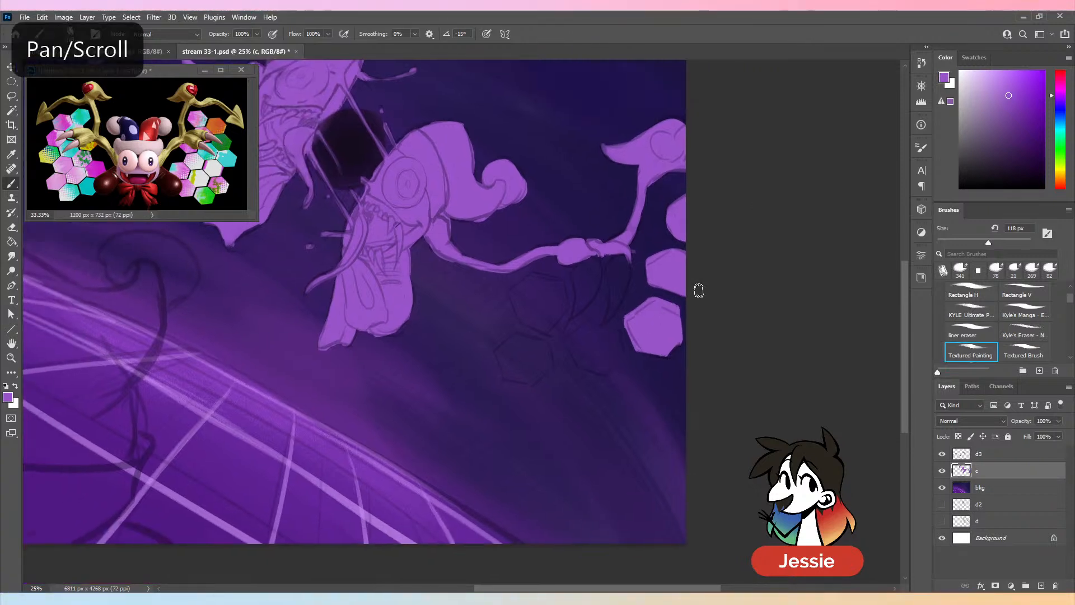
pyautogui.hotkey('ctrl', 's')
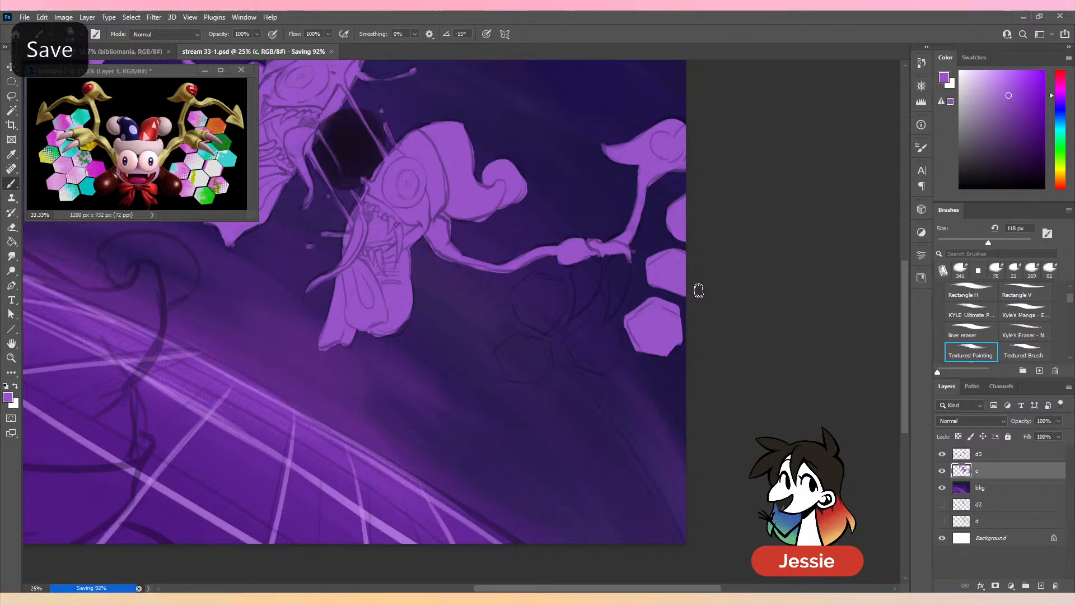
# - Paint the two curved claws hanging from the lower half's hand in purple, trimming their edges with Kyle's Eraser
pyautogui.moveTo(538, 247); pyautogui.dragTo(615, 269)
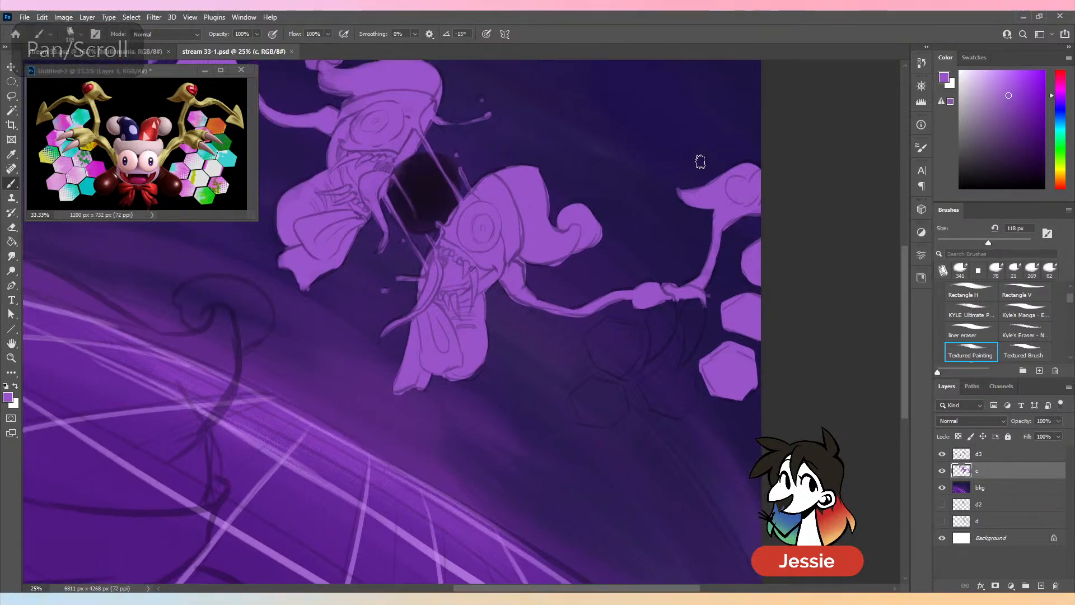
pyautogui.moveTo(689, 297)
pyautogui.mouseDown()
pyautogui.moveTo(692, 341)
pyautogui.moveTo(691, 304)
pyautogui.moveTo(696, 339)
pyautogui.moveTo(703, 296)
pyautogui.moveTo(707, 336)
pyautogui.moveTo(710, 305)
pyautogui.mouseUp()
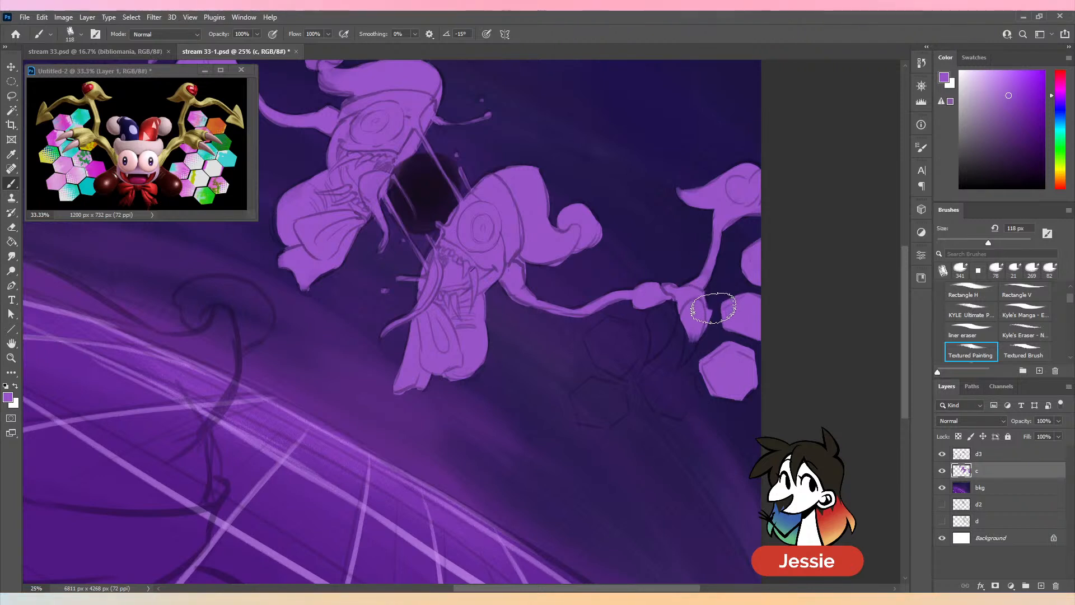
pyautogui.press(',')
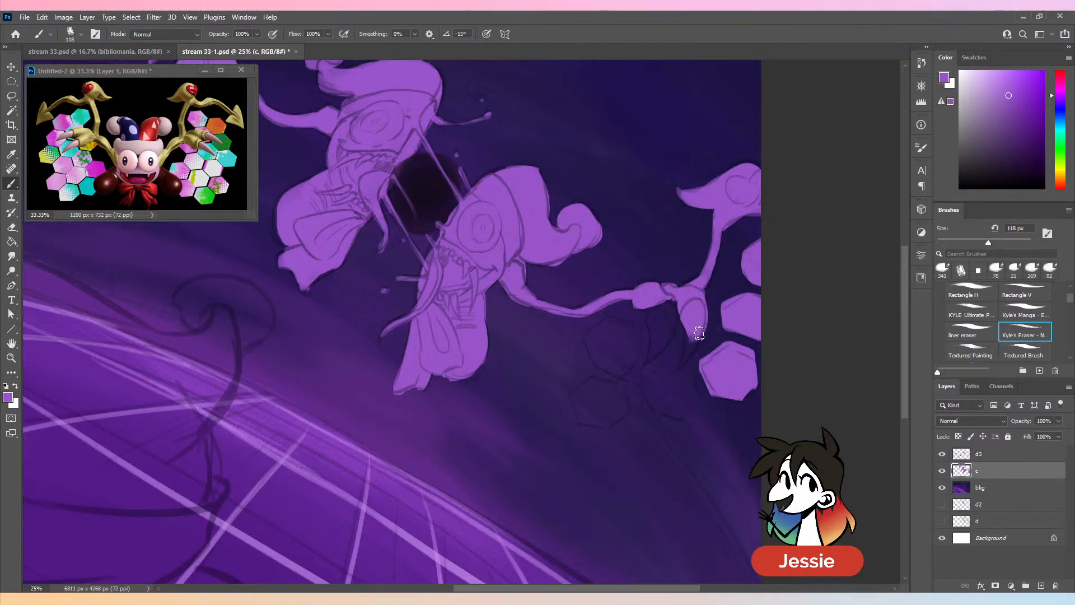
pyautogui.press('.')
pyautogui.moveTo(698, 334); pyautogui.dragTo(683, 361)
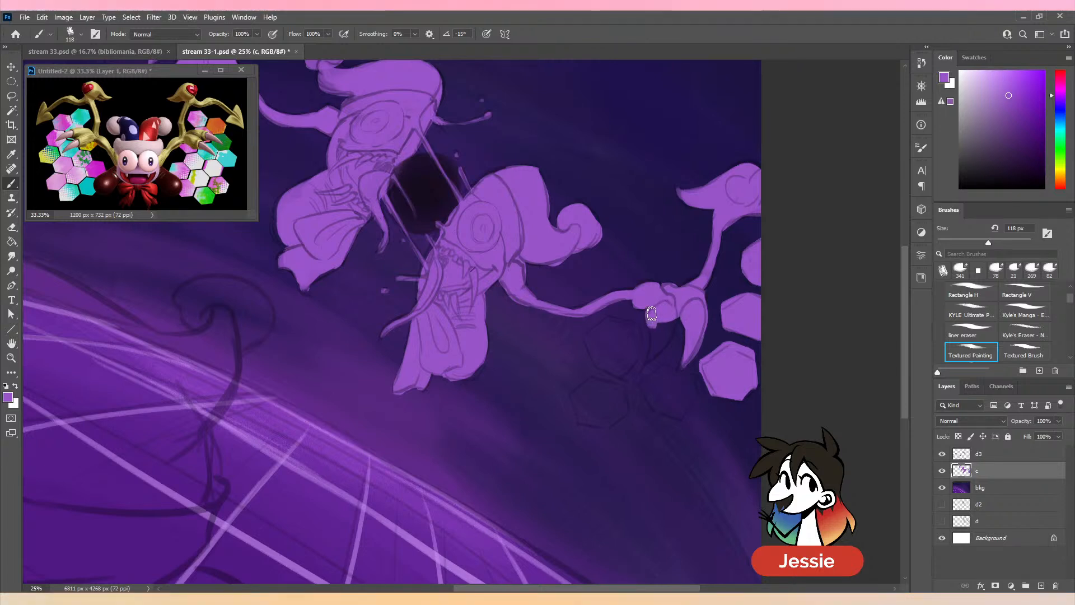
pyautogui.moveTo(657, 329); pyautogui.dragTo(647, 364)
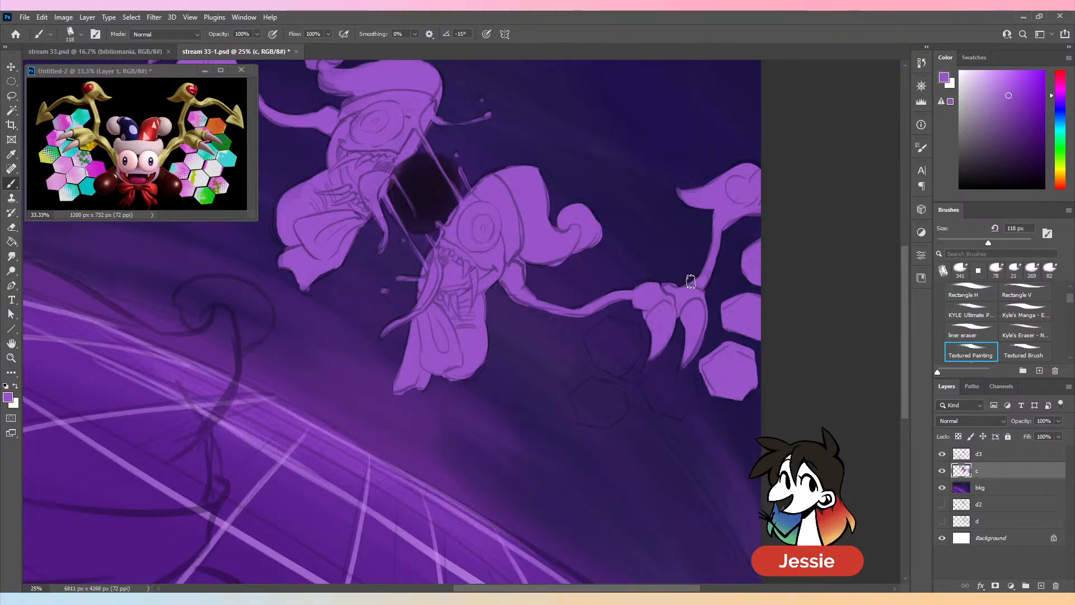
# - Fill the three hexagons beneath the lower half's claws in purple and erase the overlap around the claw tip
pyautogui.hotkey('ctrl', '-')
pyautogui.hotkey('ctrl', '+')
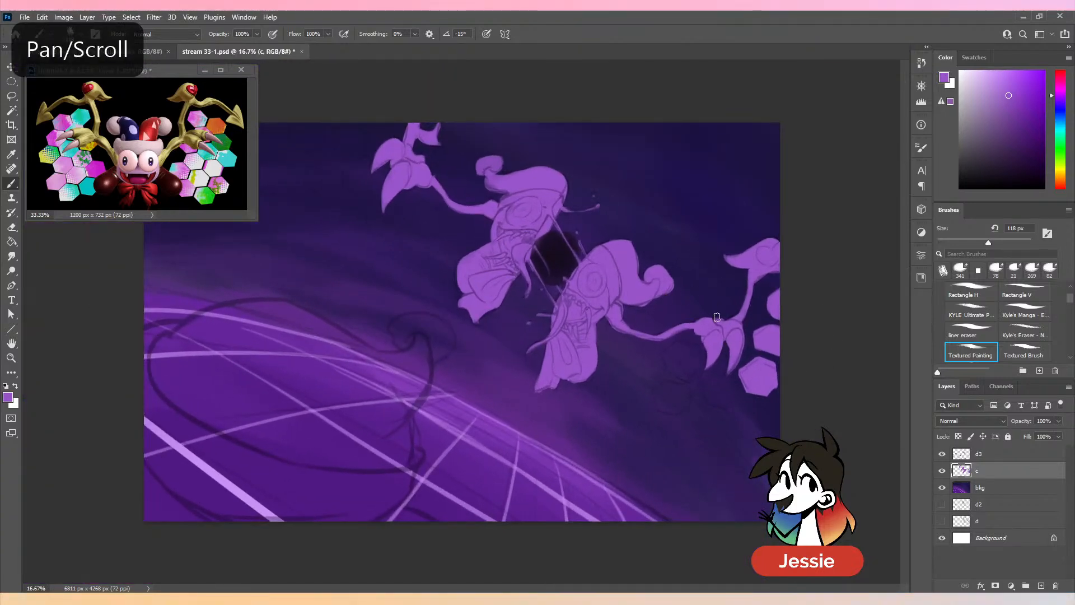
pyautogui.hotkey('ctrl', '+')
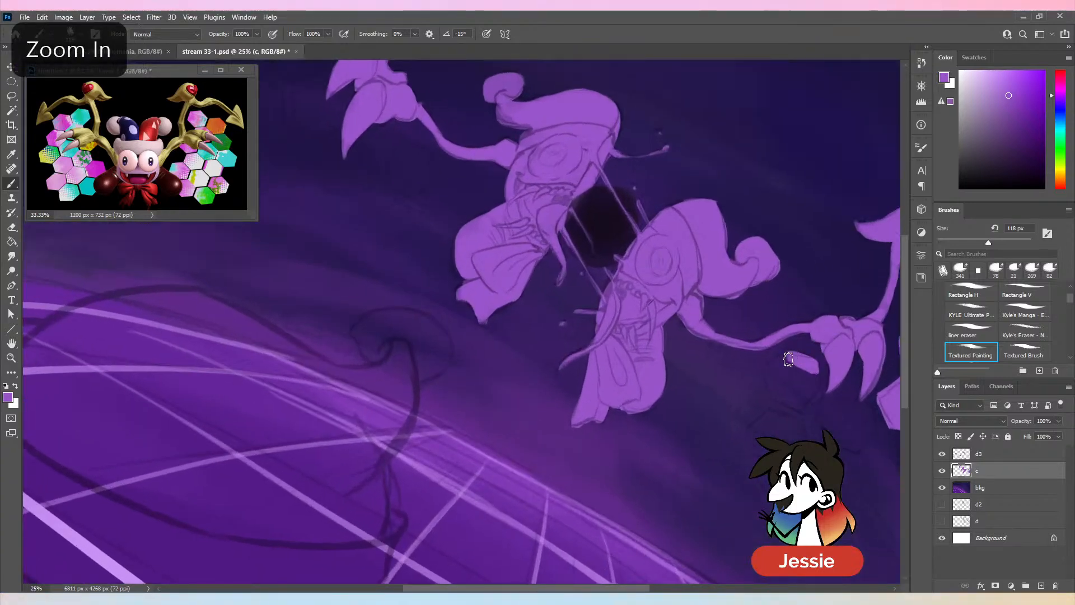
pyautogui.moveTo(788, 359)
pyautogui.mouseDown()
pyautogui.moveTo(774, 395)
pyautogui.moveTo(808, 399)
pyautogui.moveTo(794, 405)
pyautogui.moveTo(813, 392)
pyautogui.moveTo(806, 369)
pyautogui.moveTo(777, 402)
pyautogui.moveTo(556, 318)
pyautogui.moveTo(559, 340)
pyautogui.moveTo(589, 346)
pyautogui.moveTo(601, 333)
pyautogui.moveTo(600, 317)
pyautogui.moveTo(577, 312)
pyautogui.moveTo(580, 332)
pyautogui.moveTo(586, 308)
pyautogui.moveTo(592, 338)
pyautogui.moveTo(563, 344)
pyautogui.moveTo(591, 351)
pyautogui.moveTo(571, 378)
pyautogui.mouseUp()
pyautogui.press('e')
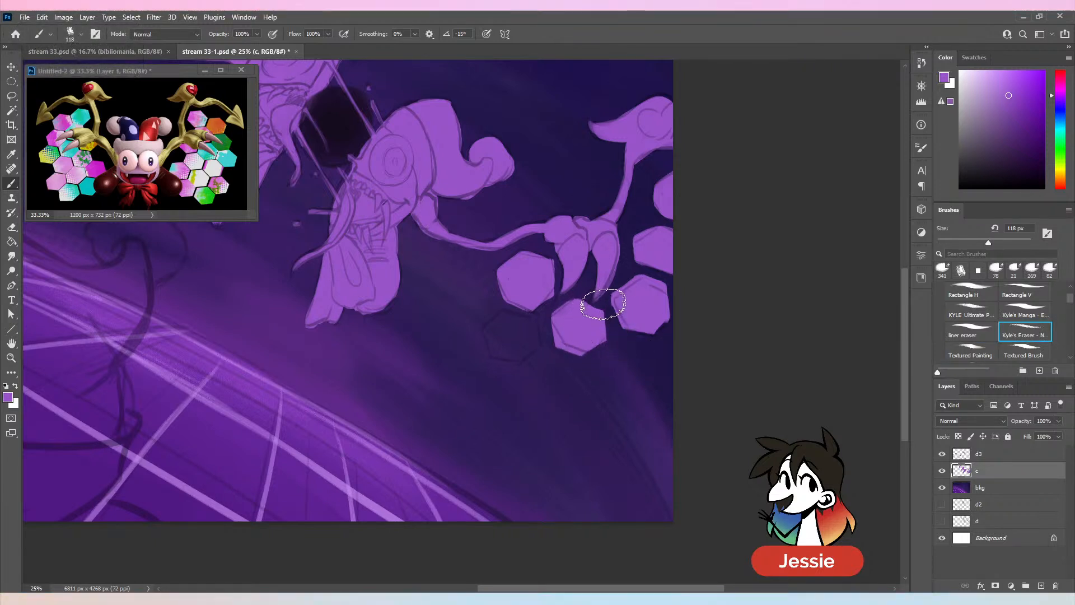
pyautogui.moveTo(591, 302); pyautogui.dragTo(579, 304)
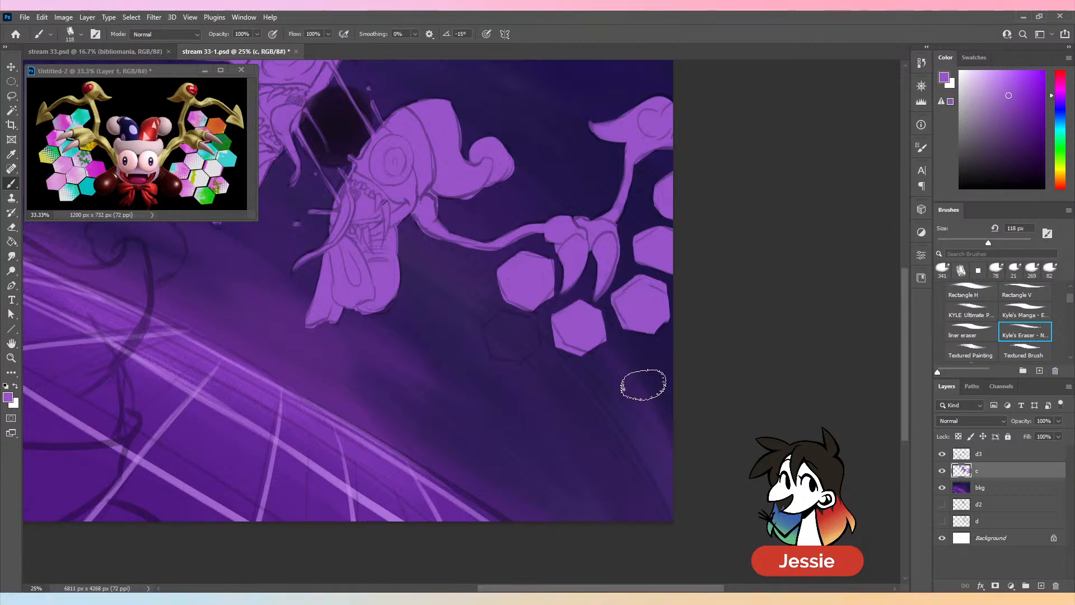
pyautogui.press('b')
pyautogui.moveTo(504, 315)
pyautogui.mouseDown()
pyautogui.moveTo(527, 324)
pyautogui.moveTo(516, 336)
pyautogui.moveTo(499, 314)
pyautogui.moveTo(480, 328)
pyautogui.moveTo(483, 354)
pyautogui.moveTo(504, 365)
pyautogui.moveTo(509, 332)
pyautogui.mouseUp()
# - Fill the two lowest hexagons below the upper jester half's claws in purple
pyautogui.hotkey('ctrl', '-')
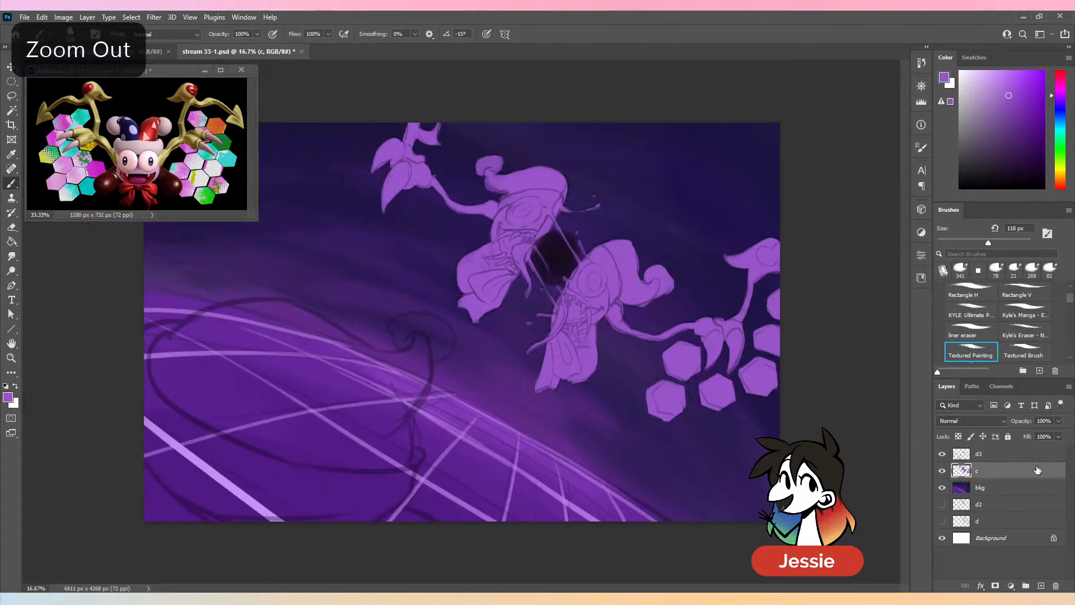
pyautogui.hotkey('ctrl', '+')
pyautogui.moveTo(478, 226)
pyautogui.mouseDown()
pyautogui.moveTo(501, 256)
pyautogui.moveTo(495, 337)
pyautogui.moveTo(530, 347)
pyautogui.mouseUp()
pyautogui.hotkey('ctrl', '+')
pyautogui.hotkey('ctrl', 'z')
pyautogui.moveTo(525, 275)
pyautogui.mouseDown()
pyautogui.moveTo(492, 302)
pyautogui.moveTo(534, 338)
pyautogui.moveTo(557, 294)
pyautogui.moveTo(526, 277)
pyautogui.moveTo(514, 306)
pyautogui.mouseUp()
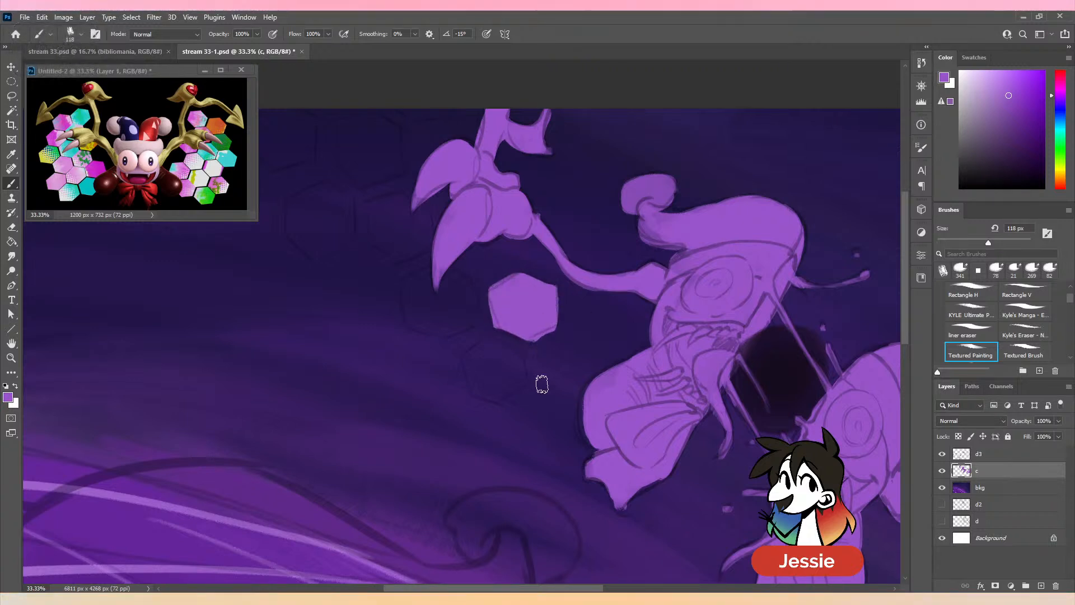
pyautogui.moveTo(580, 329)
pyautogui.mouseDown()
pyautogui.moveTo(479, 350)
pyautogui.moveTo(477, 385)
pyautogui.moveTo(499, 395)
pyautogui.moveTo(517, 381)
pyautogui.moveTo(513, 355)
pyautogui.moveTo(491, 375)
pyautogui.moveTo(481, 347)
pyautogui.moveTo(465, 359)
pyautogui.moveTo(473, 395)
pyautogui.mouseUp()
pyautogui.hotkey('ctrl', 'z')
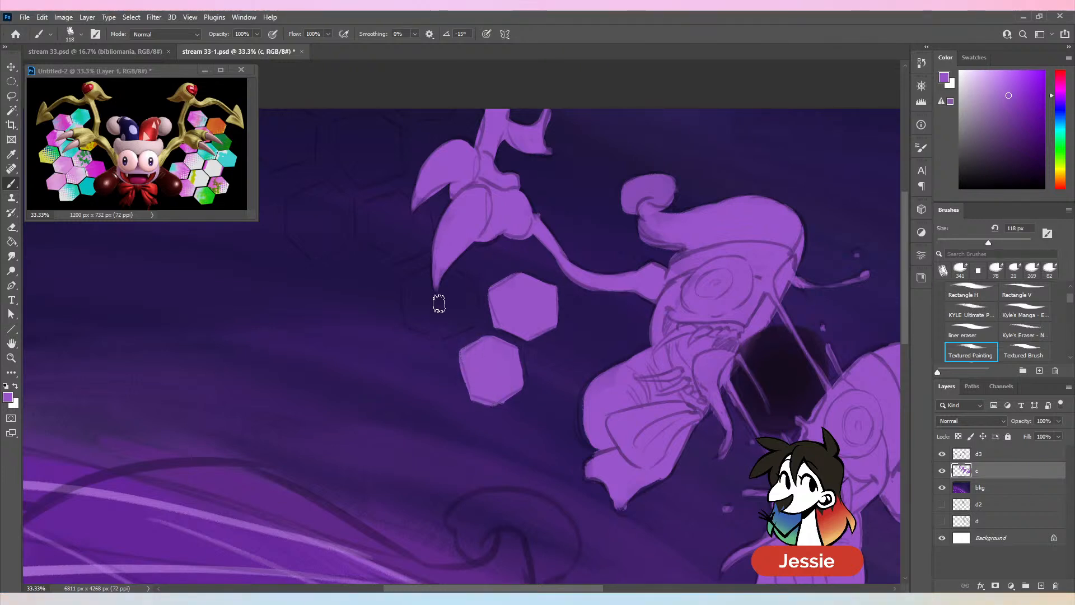
# - Fill the remaining hexagons around the upper half's claws in purple, up to the canvas's upper edge
pyautogui.moveTo(429, 268)
pyautogui.mouseDown()
pyautogui.moveTo(413, 319)
pyautogui.moveTo(441, 331)
pyautogui.moveTo(466, 313)
pyautogui.moveTo(465, 290)
pyautogui.moveTo(443, 277)
pyautogui.moveTo(435, 316)
pyautogui.mouseUp()
pyautogui.moveTo(501, 260); pyautogui.dragTo(605, 374)
pyautogui.moveTo(523, 317)
pyautogui.mouseDown()
pyautogui.moveTo(504, 307)
pyautogui.moveTo(480, 360)
pyautogui.moveTo(519, 360)
pyautogui.moveTo(519, 339)
pyautogui.moveTo(483, 349)
pyautogui.mouseUp()
pyautogui.moveTo(473, 246)
pyautogui.mouseDown()
pyautogui.moveTo(443, 257)
pyautogui.moveTo(471, 295)
pyautogui.moveTo(495, 286)
pyautogui.moveTo(501, 250)
pyautogui.moveTo(478, 276)
pyautogui.moveTo(458, 263)
pyautogui.mouseUp()
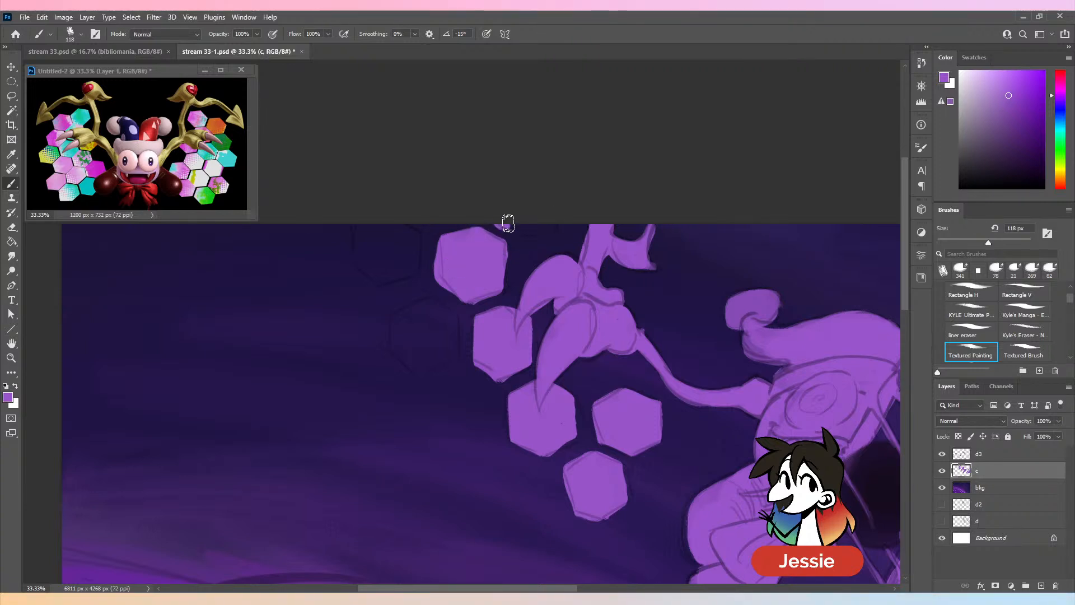
pyautogui.moveTo(508, 224); pyautogui.dragTo(559, 197)
pyautogui.moveTo(444, 305)
pyautogui.mouseDown()
pyautogui.moveTo(397, 320)
pyautogui.moveTo(400, 353)
pyautogui.moveTo(431, 365)
pyautogui.moveTo(428, 339)
pyautogui.mouseUp()
pyautogui.moveTo(351, 224)
pyautogui.mouseDown()
pyautogui.moveTo(355, 255)
pyautogui.moveTo(374, 277)
pyautogui.moveTo(407, 267)
pyautogui.moveTo(408, 234)
pyautogui.moveTo(394, 246)
pyautogui.moveTo(373, 227)
pyautogui.moveTo(392, 252)
pyautogui.mouseUp()
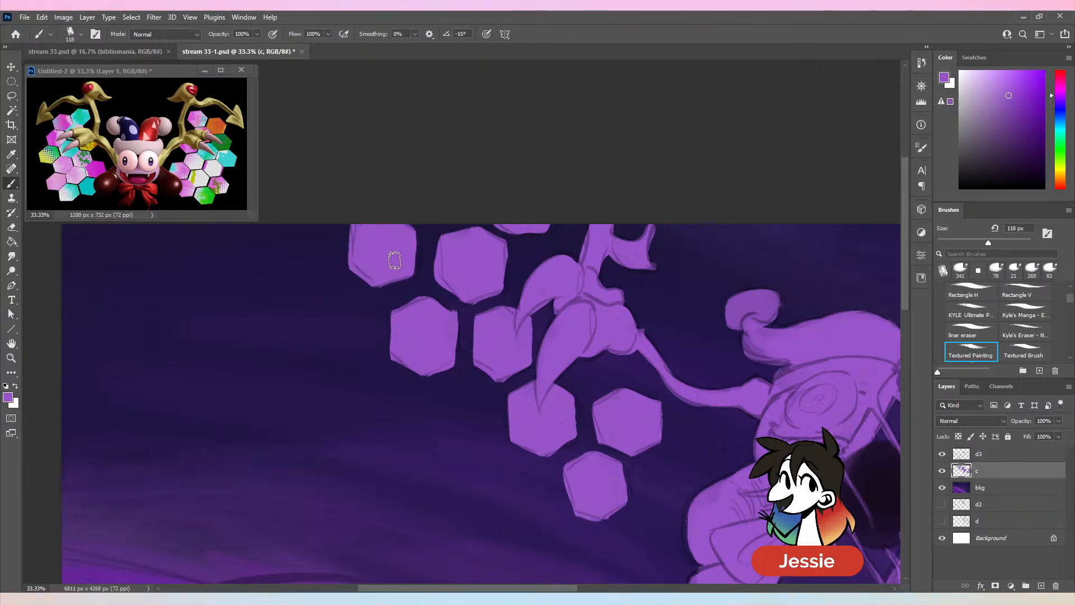
# - Fill the large rounded foreground shape in purple at 437 px and its curled tip at 178 px
pyautogui.hotkey('ctrl', '-')
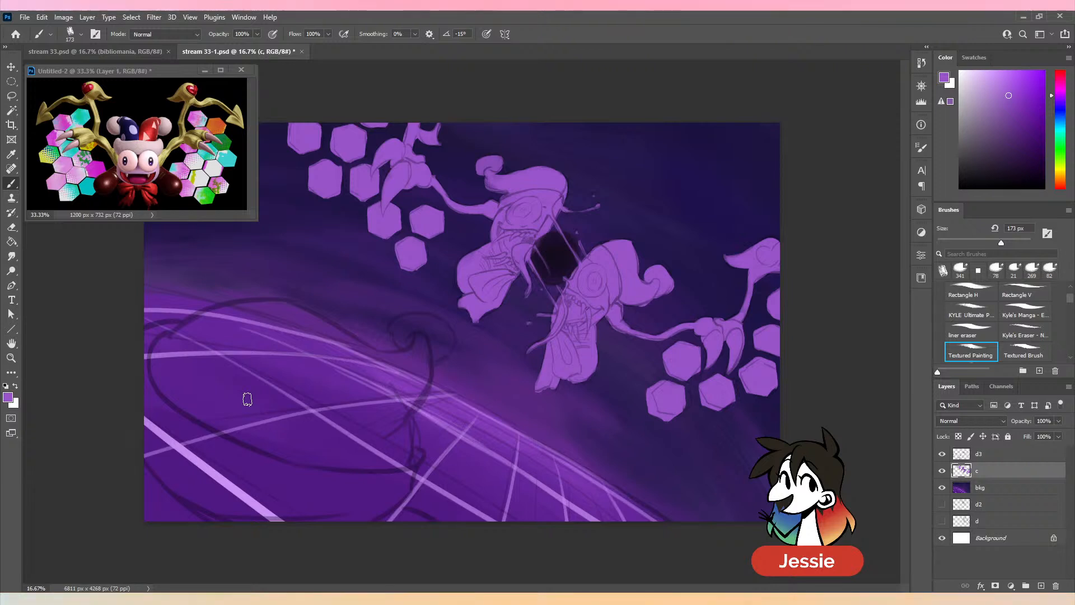
pyautogui.moveTo(241, 330)
pyautogui.mouseDown()
pyautogui.moveTo(157, 369)
pyautogui.moveTo(257, 336)
pyautogui.moveTo(159, 361)
pyautogui.moveTo(159, 347)
pyautogui.mouseUp()
pyautogui.click(1018, 243)
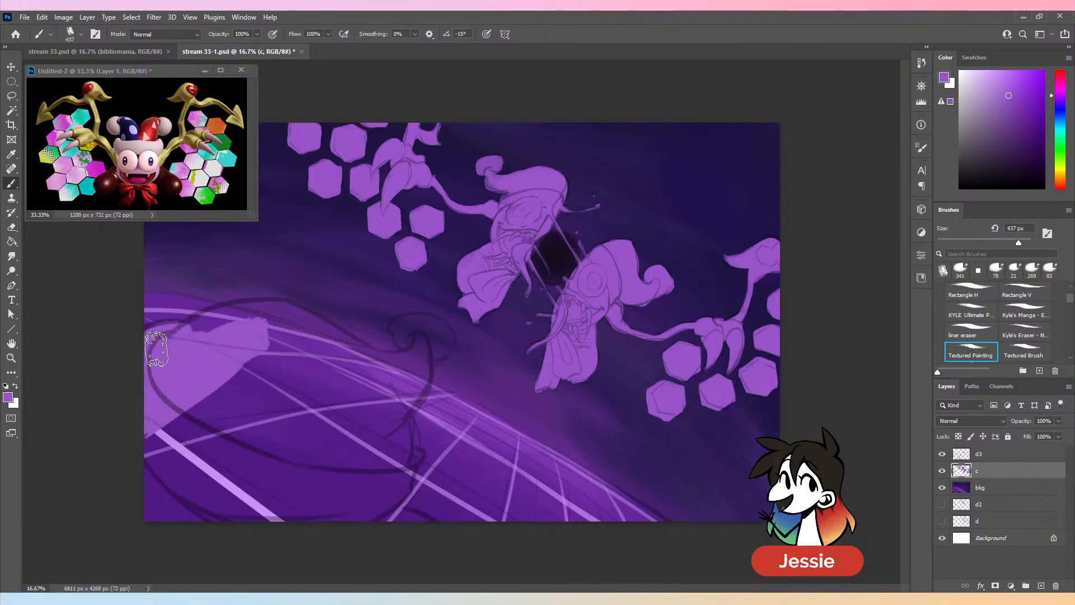
pyautogui.moveTo(220, 372)
pyautogui.mouseDown()
pyautogui.moveTo(135, 553)
pyautogui.moveTo(306, 427)
pyautogui.moveTo(319, 492)
pyautogui.moveTo(392, 482)
pyautogui.mouseUp()
pyautogui.moveTo(400, 431)
pyautogui.mouseDown()
pyautogui.moveTo(397, 482)
pyautogui.moveTo(373, 512)
pyautogui.moveTo(423, 531)
pyautogui.mouseUp()
pyautogui.moveTo(381, 439); pyautogui.dragTo(402, 399)
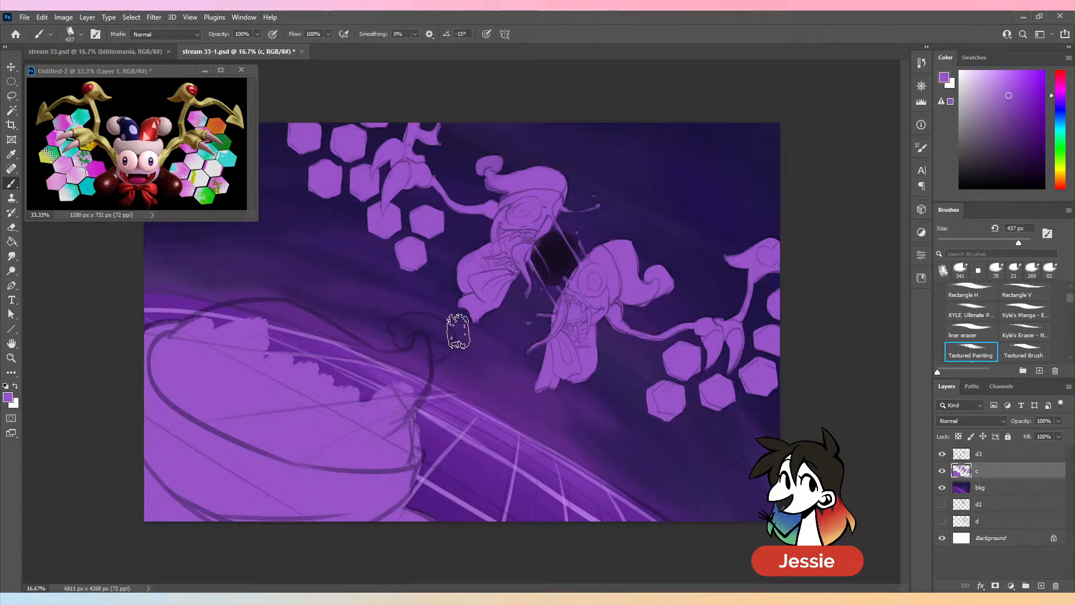
pyautogui.moveTo(213, 336)
pyautogui.mouseDown()
pyautogui.moveTo(251, 317)
pyautogui.moveTo(333, 346)
pyautogui.moveTo(299, 365)
pyautogui.moveTo(319, 383)
pyautogui.moveTo(355, 377)
pyautogui.moveTo(300, 329)
pyautogui.moveTo(375, 374)
pyautogui.moveTo(415, 358)
pyautogui.moveTo(386, 394)
pyautogui.mouseUp()
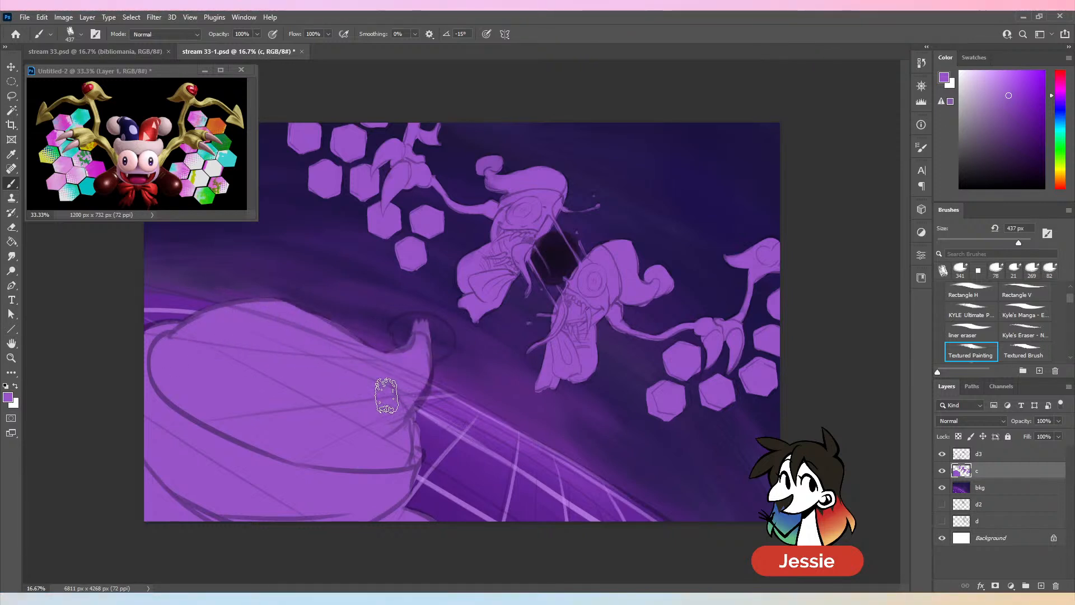
pyautogui.moveTo(433, 366); pyautogui.dragTo(394, 403)
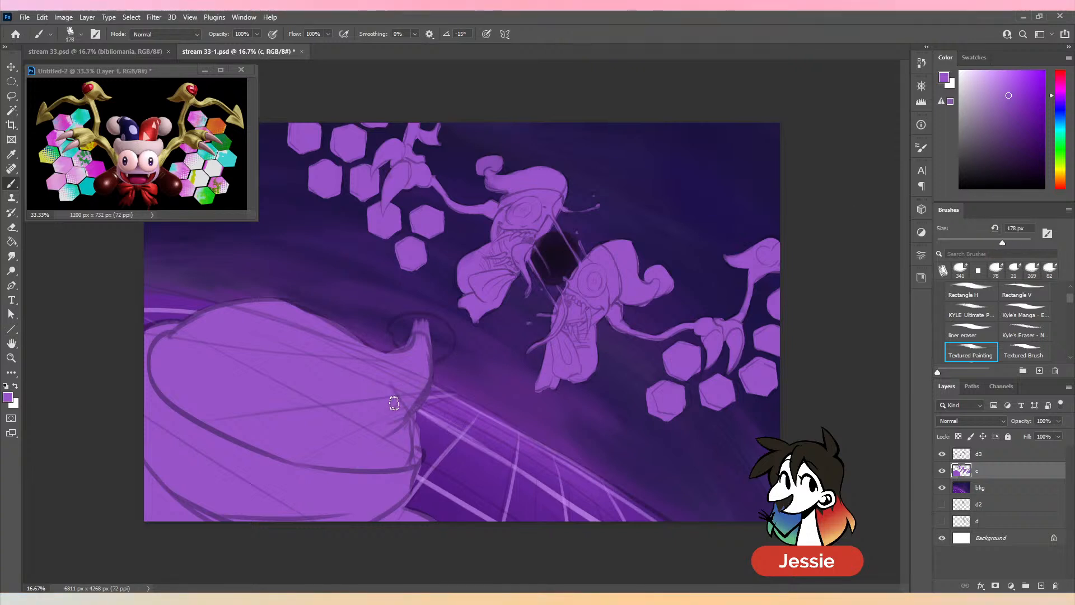
pyautogui.moveTo(398, 336)
pyautogui.mouseDown()
pyautogui.moveTo(437, 329)
pyautogui.moveTo(430, 356)
pyautogui.mouseUp()
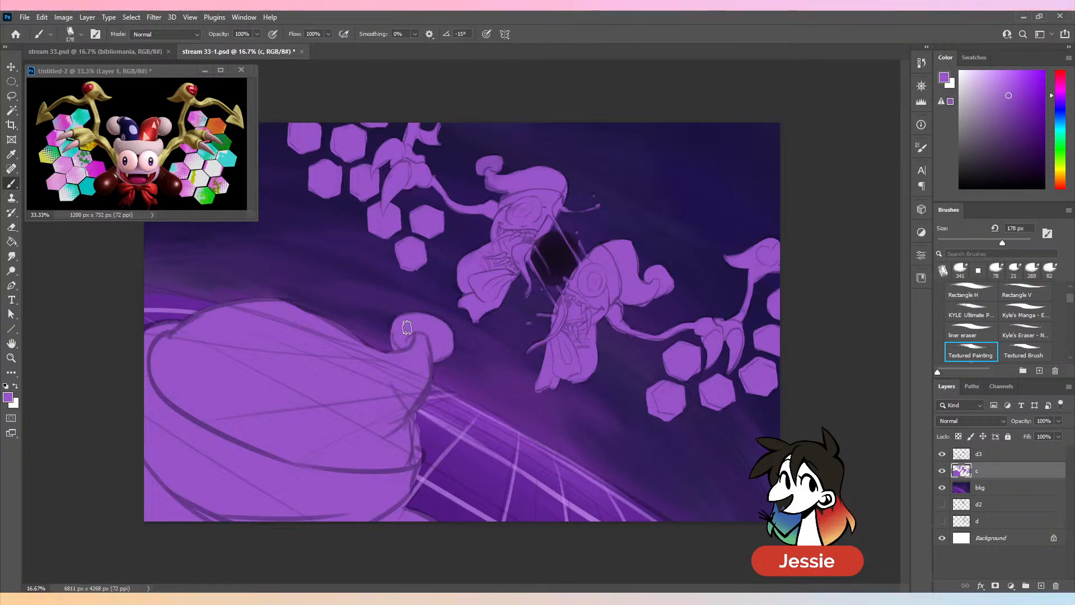
# - Pick a dark blue-violet and fill the open mouths of both jester halves with the Textured Brush at 96 px
pyautogui.hotkey('ctrl', '-')
pyautogui.hotkey('ctrl', '+')
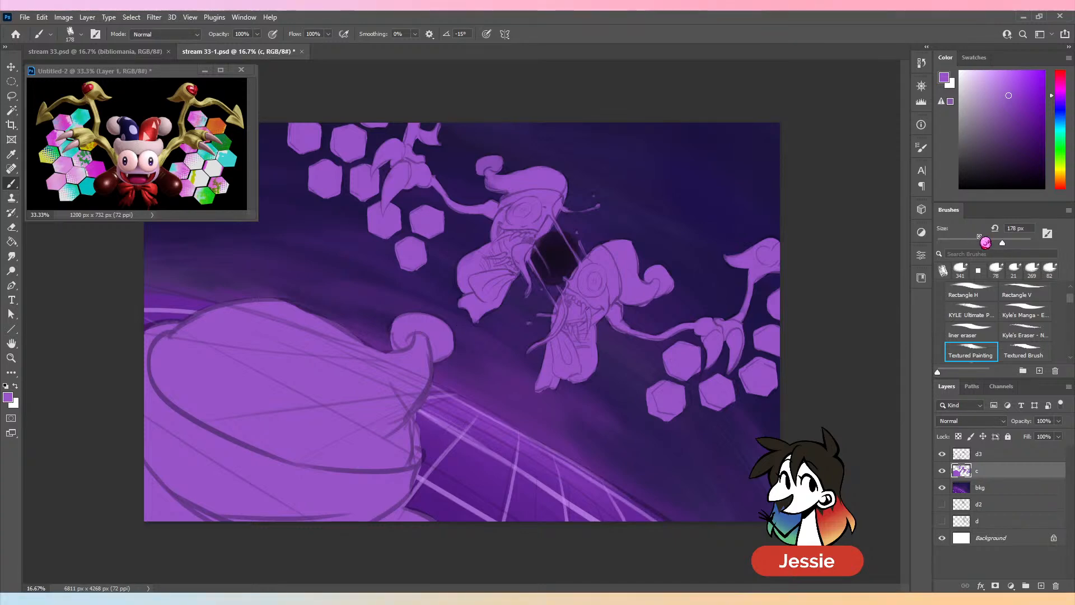
pyautogui.hotkey('ctrl', '+')
pyautogui.click(1061, 103)
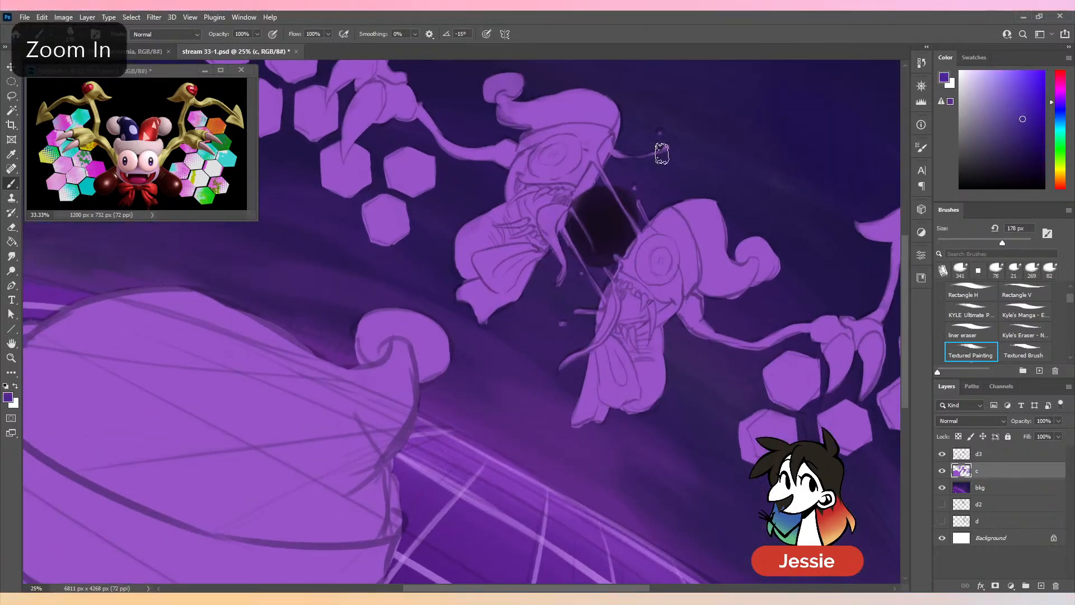
pyautogui.moveTo(1002, 243); pyautogui.dragTo(981, 243)
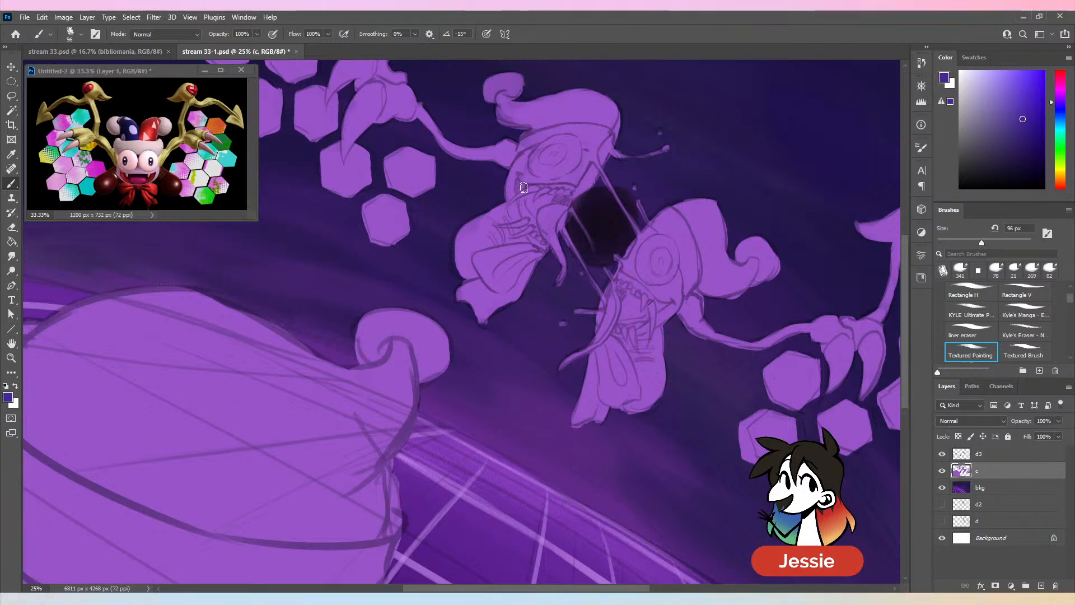
pyautogui.hotkey('ctrl', 'z')
pyautogui.click(1030, 353)
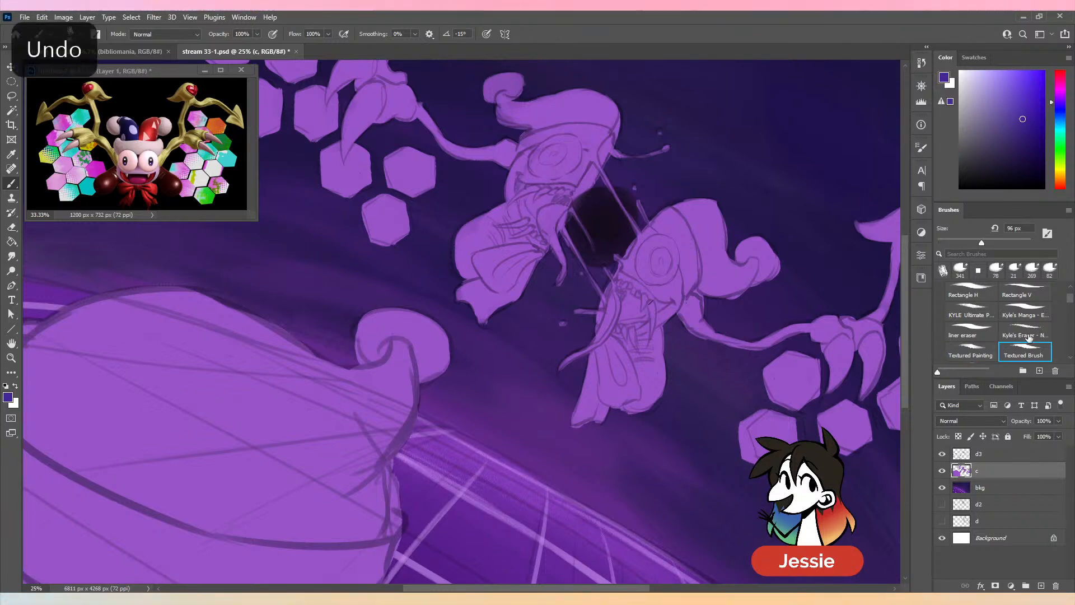
pyautogui.moveTo(517, 189); pyautogui.dragTo(521, 189)
pyautogui.click(1028, 131)
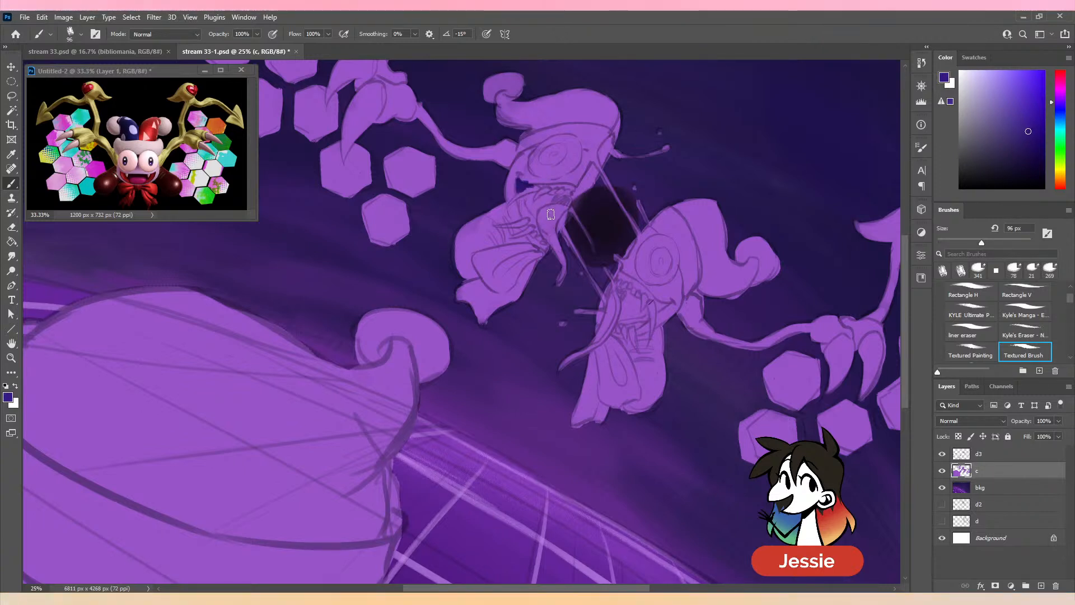
pyautogui.moveTo(535, 198)
pyautogui.mouseDown()
pyautogui.moveTo(565, 205)
pyautogui.moveTo(545, 198)
pyautogui.moveTo(566, 199)
pyautogui.moveTo(529, 215)
pyautogui.mouseUp()
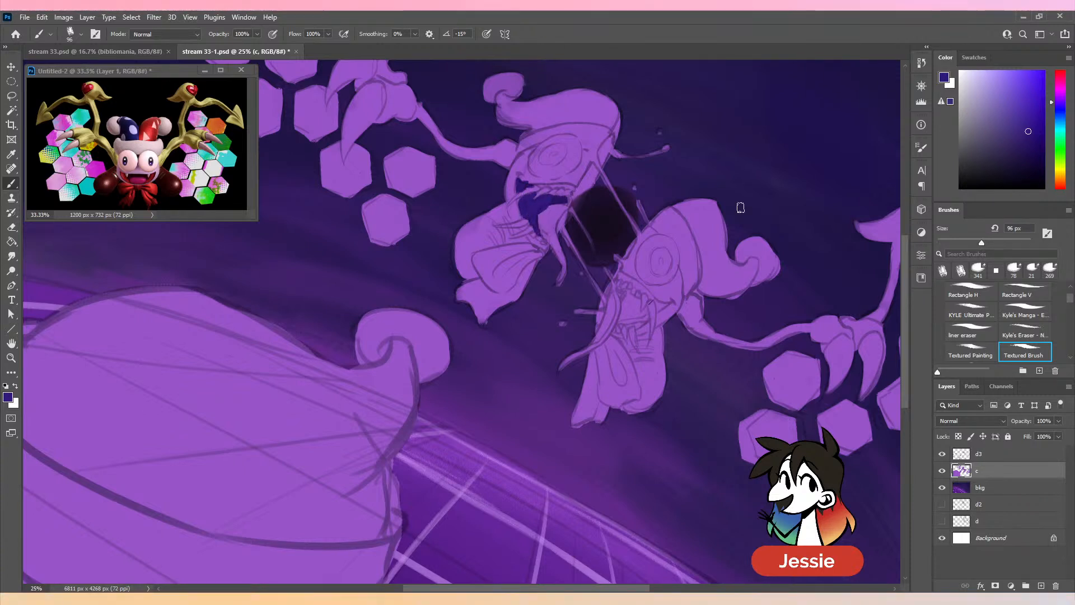
pyautogui.moveTo(699, 300)
pyautogui.mouseDown()
pyautogui.moveTo(612, 254)
pyautogui.moveTo(592, 258)
pyautogui.mouseUp()
pyautogui.moveTo(520, 250); pyautogui.dragTo(515, 288)
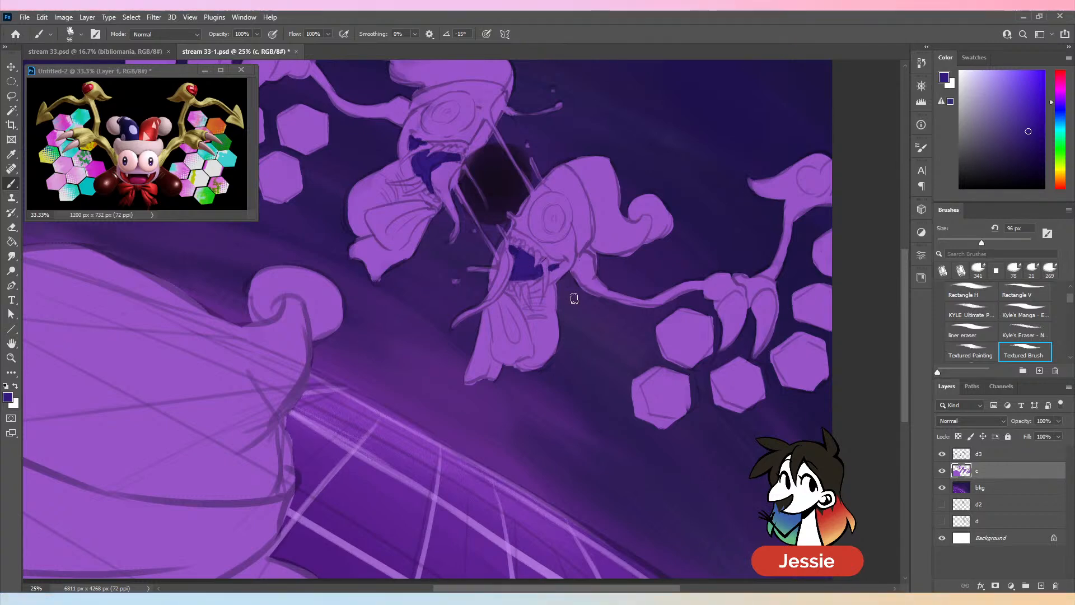
# - Pick a darker blue-violet and shade the open mouths of both jester halves with the Textured Painting brush at 99 px
pyautogui.hotkey('ctrl', '-')
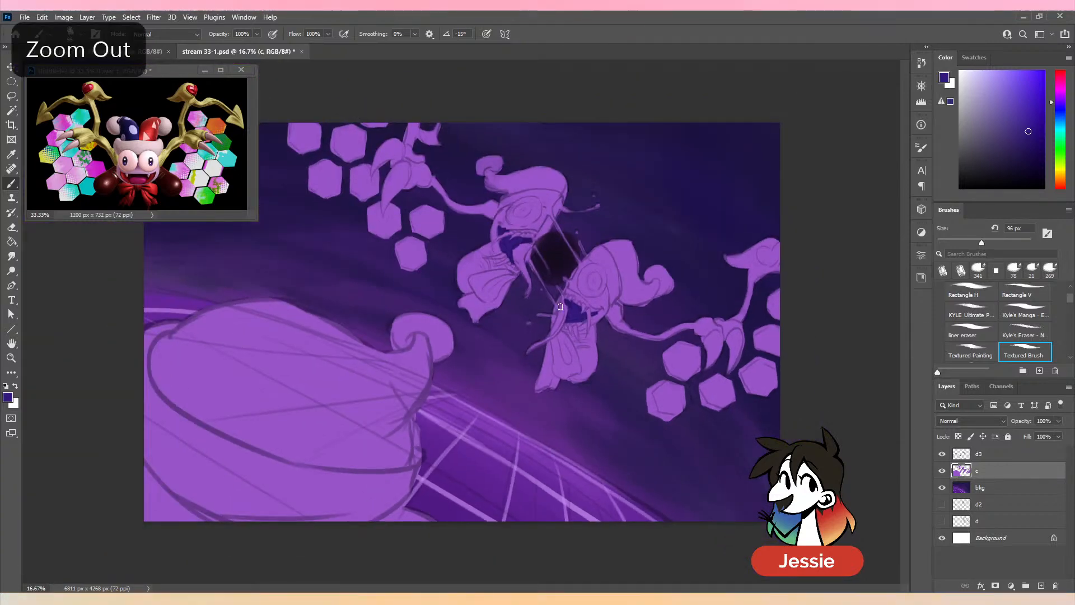
pyautogui.click(1034, 154)
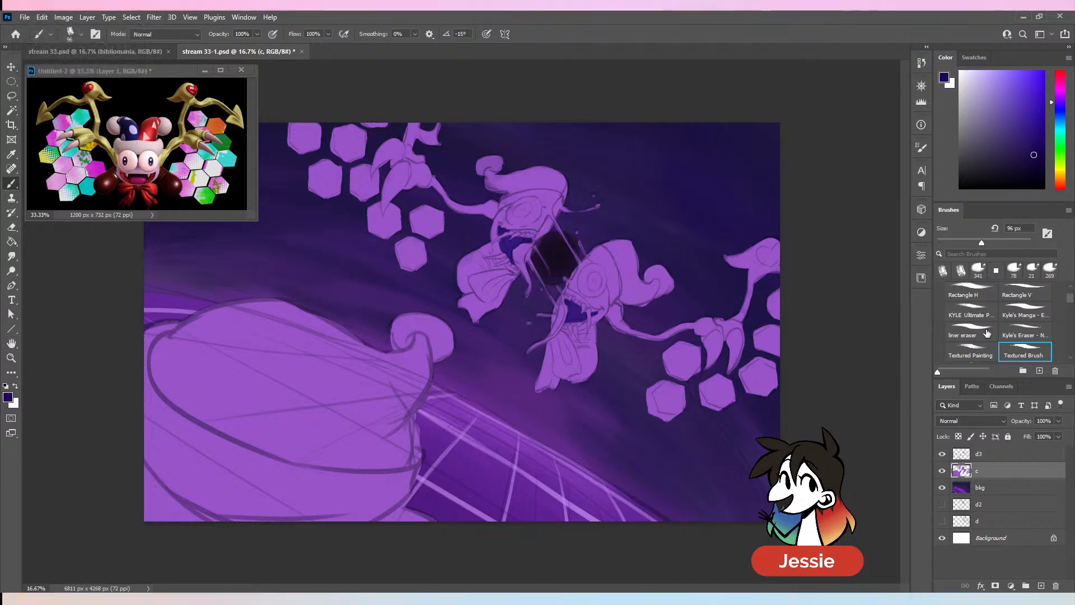
pyautogui.click(970, 352)
pyautogui.hotkey('ctrl', '+')
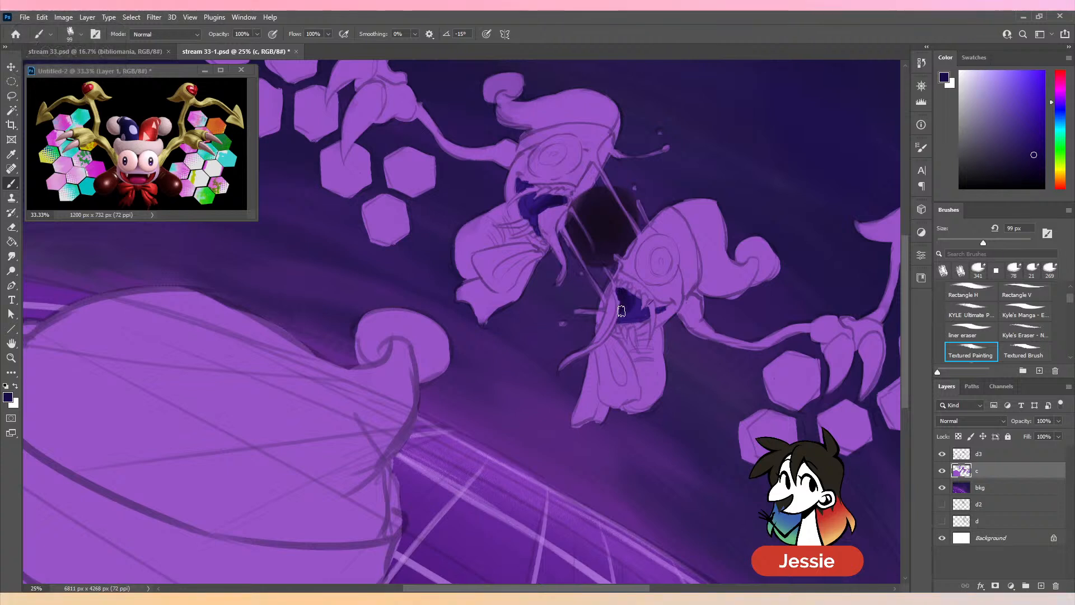
pyautogui.moveTo(666, 229); pyautogui.dragTo(588, 252)
# - Lock layer c's transparent pixels and paint the cut edges of both jester halves and the upper splashes in bright cyan
pyautogui.click(1064, 128)
pyautogui.click(1030, 93)
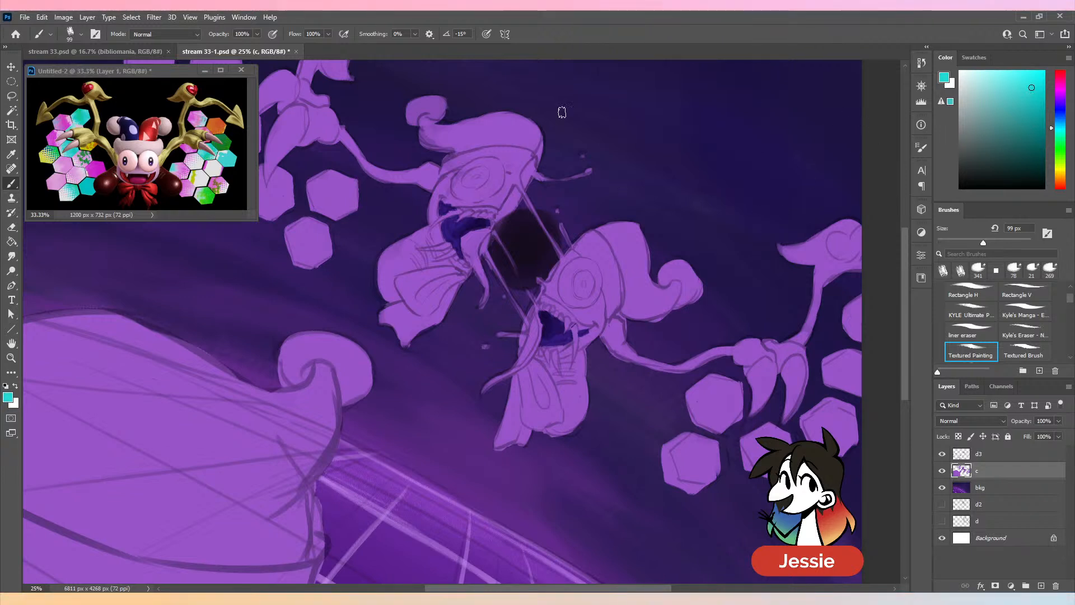
pyautogui.click(959, 436)
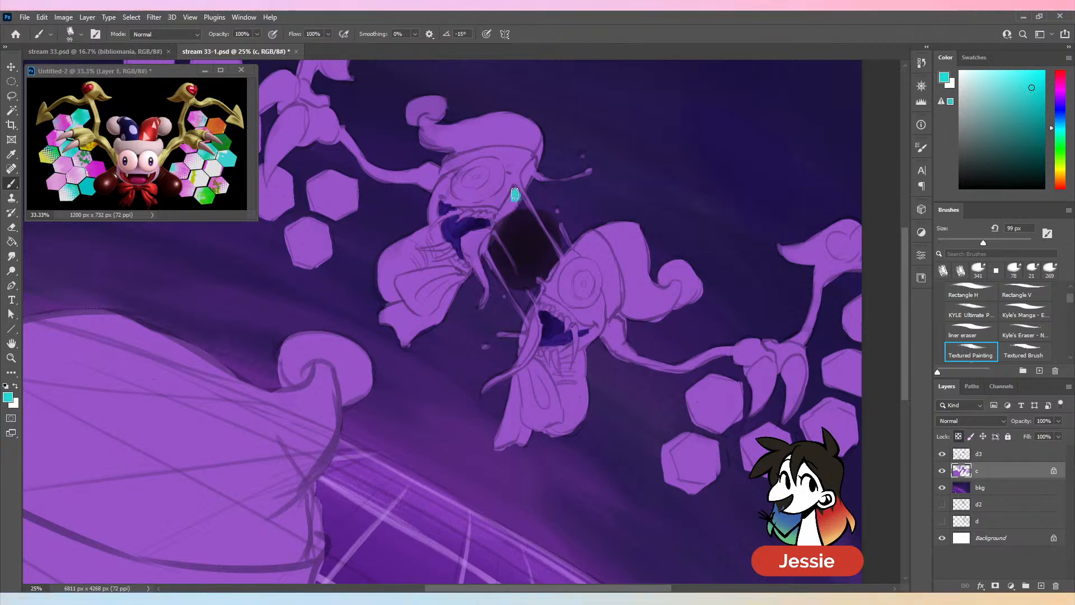
pyautogui.moveTo(501, 216)
pyautogui.mouseDown()
pyautogui.moveTo(530, 173)
pyautogui.moveTo(587, 193)
pyautogui.mouseUp()
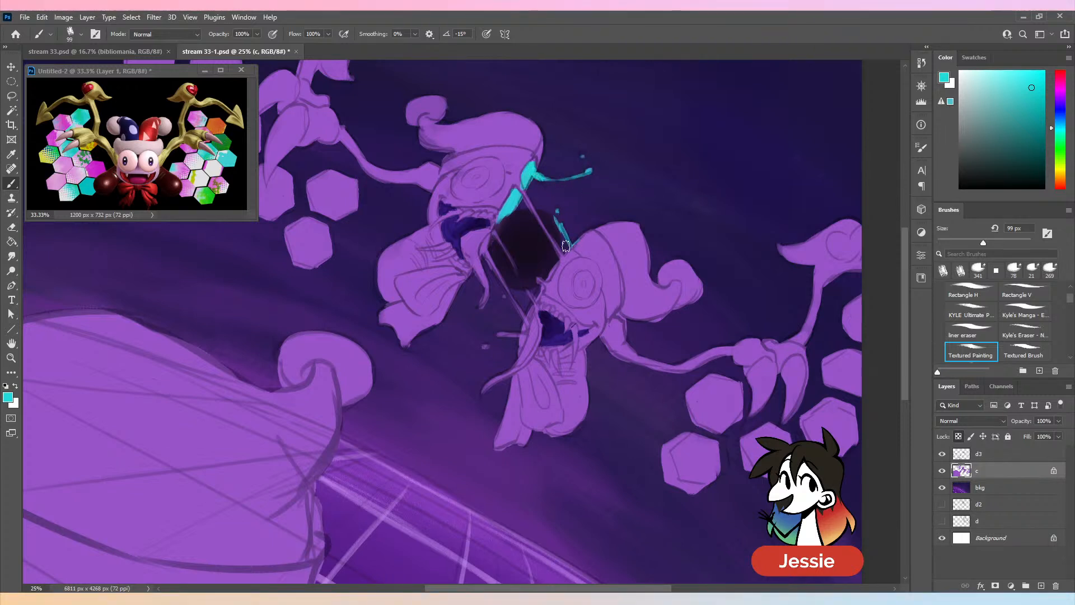
pyautogui.moveTo(540, 295); pyautogui.dragTo(535, 302)
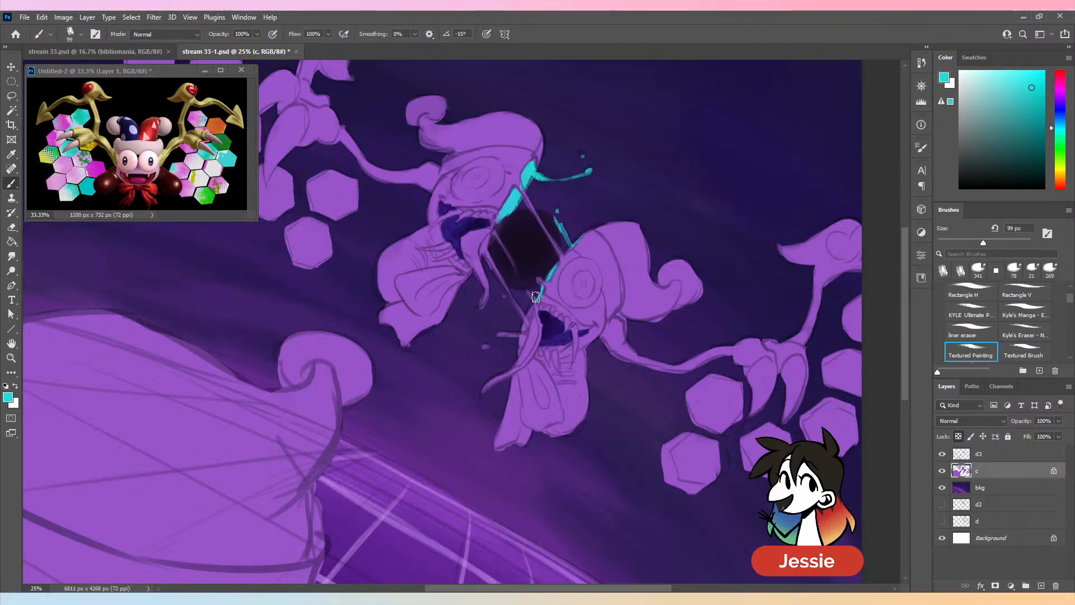
# - Paint the remaining drips and strands stretched between the two jester halves in cyan and save the file
pyautogui.moveTo(484, 252); pyautogui.dragTo(523, 331)
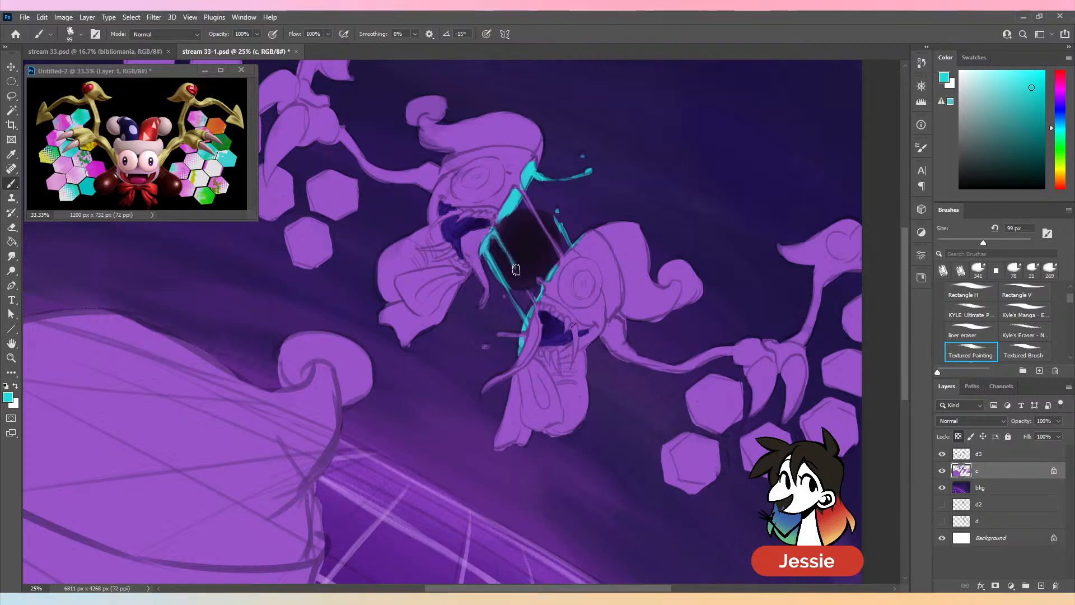
pyautogui.hotkey('ctrl', '-')
pyautogui.hotkey('ctrl', '+')
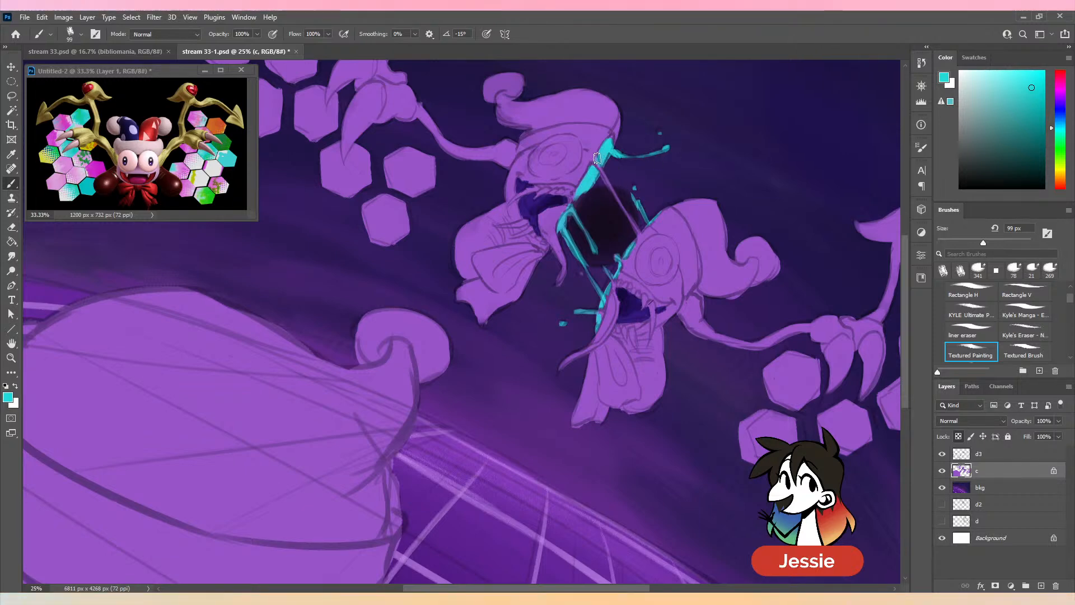
pyautogui.moveTo(597, 158); pyautogui.dragTo(610, 186)
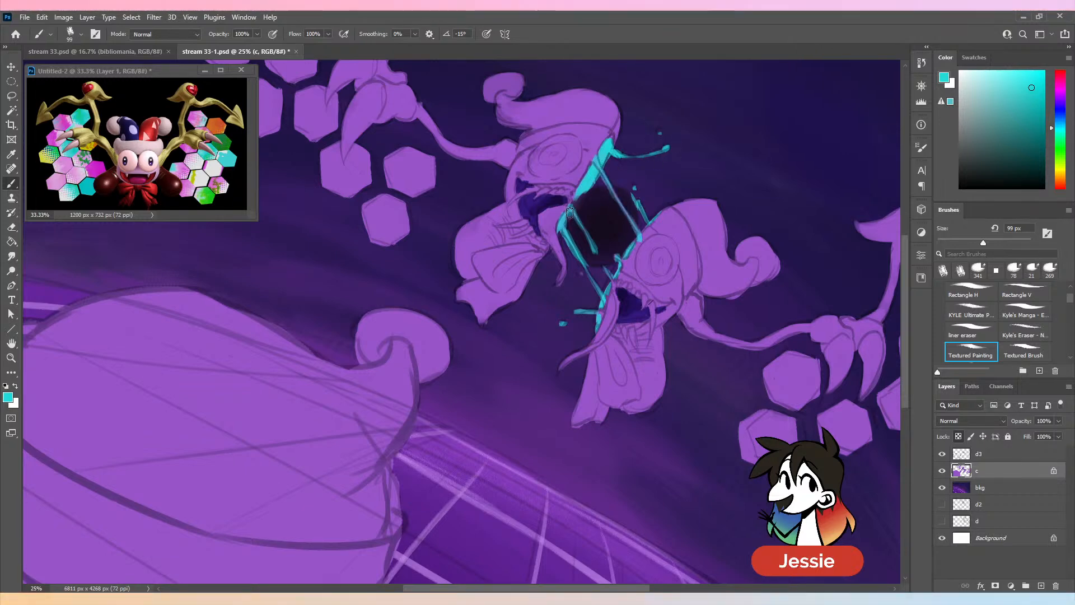
pyautogui.hotkey('ctrl', '-')
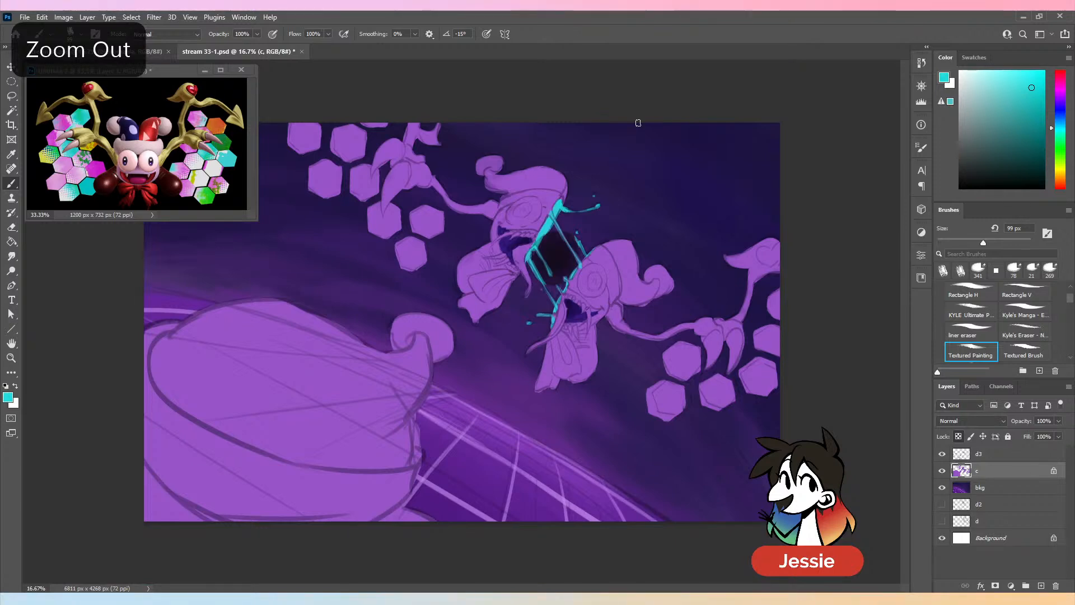
pyautogui.hotkey('ctrl', 's')
# - Fill the upper jester half's eye in pale lavender and go over it with a pale pink
pyautogui.hotkey('ctrl', '+')
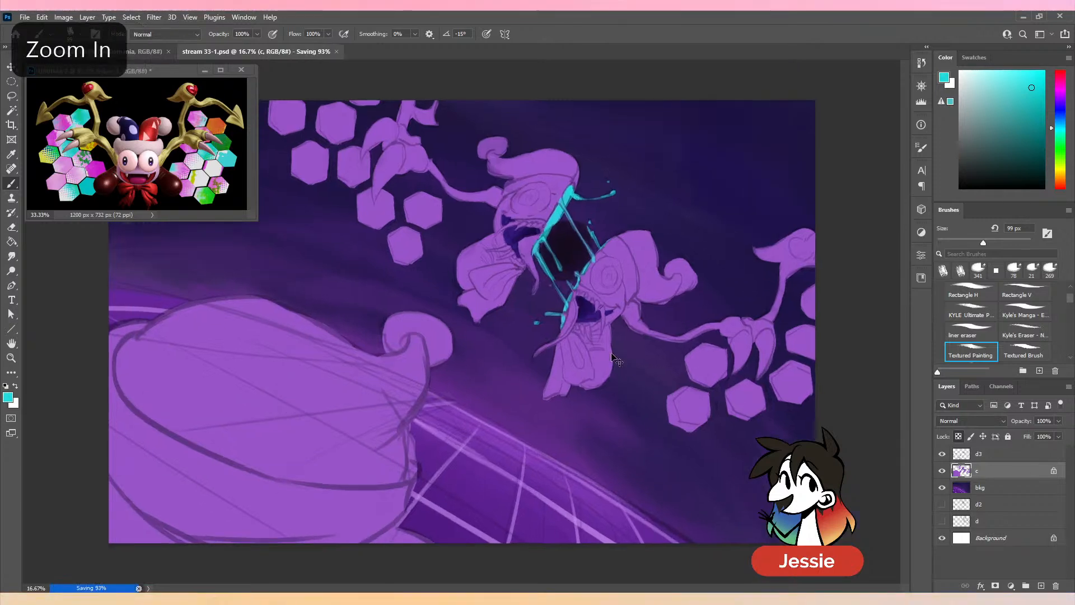
pyautogui.keyDown('alt'); pyautogui.click(675, 259); pyautogui.keyUp('alt')
pyautogui.moveTo(729, 257); pyautogui.dragTo(621, 300)
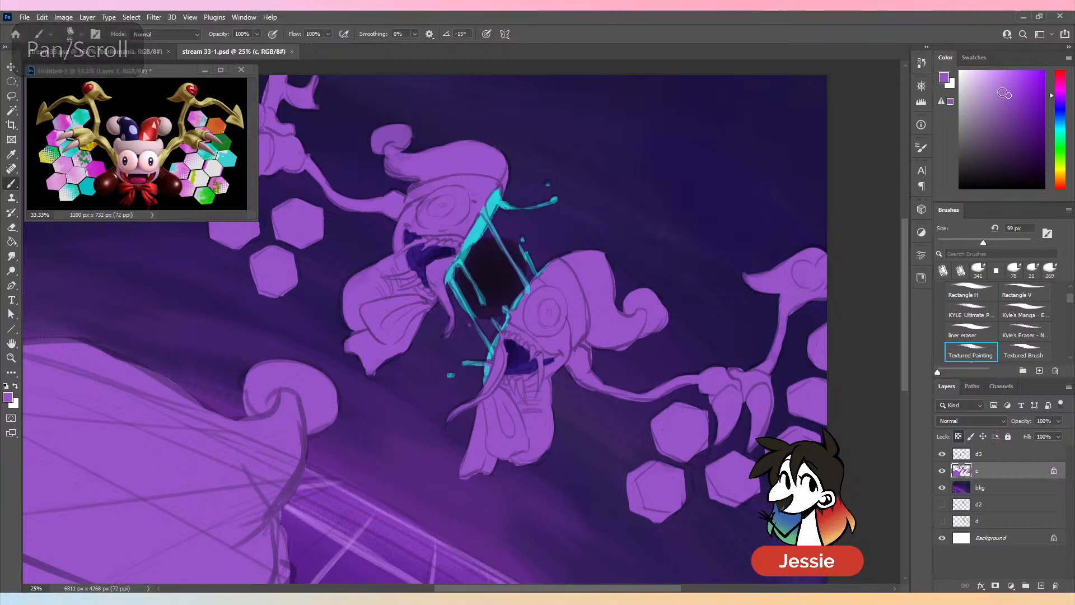
pyautogui.click(993, 81)
pyautogui.moveTo(434, 217)
pyautogui.mouseDown()
pyautogui.moveTo(460, 193)
pyautogui.moveTo(464, 205)
pyautogui.moveTo(429, 216)
pyautogui.mouseUp()
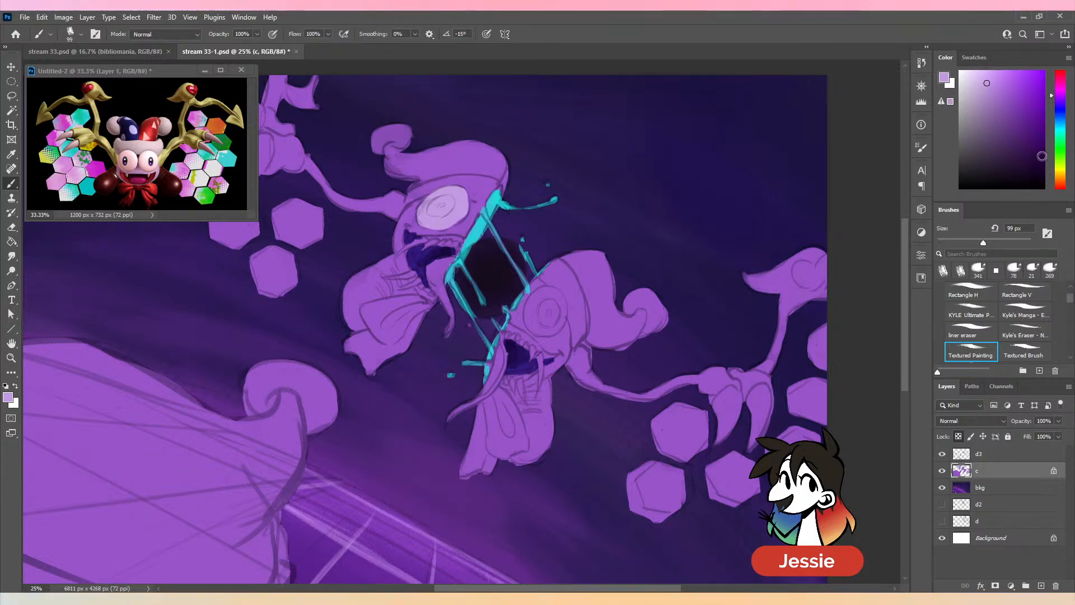
pyautogui.moveTo(1068, 93); pyautogui.dragTo(1065, 90)
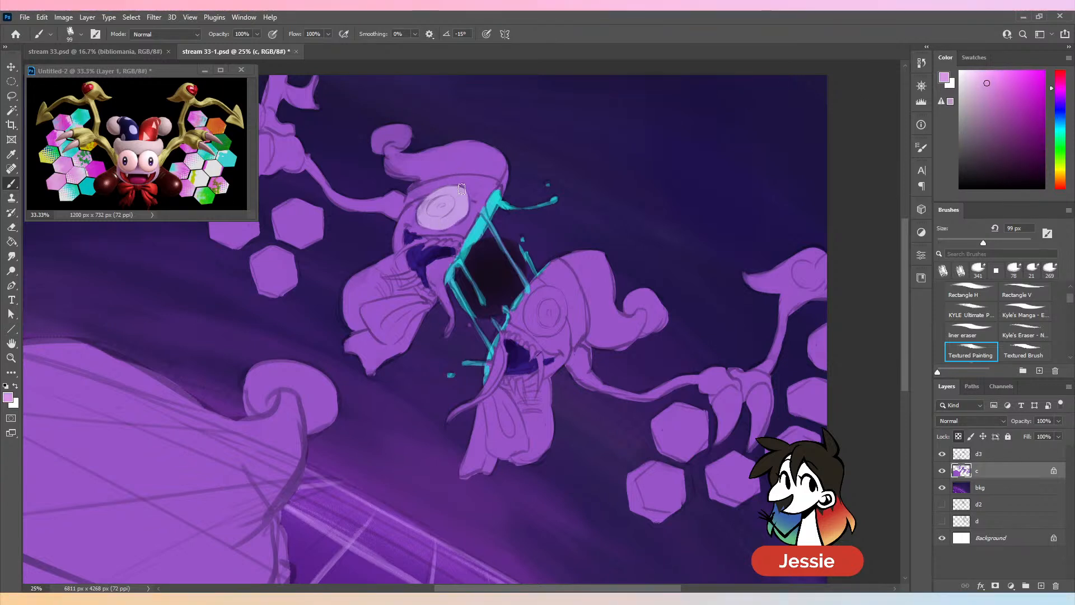
pyautogui.moveTo(461, 192)
pyautogui.mouseDown()
pyautogui.moveTo(442, 220)
pyautogui.moveTo(442, 196)
pyautogui.mouseUp()
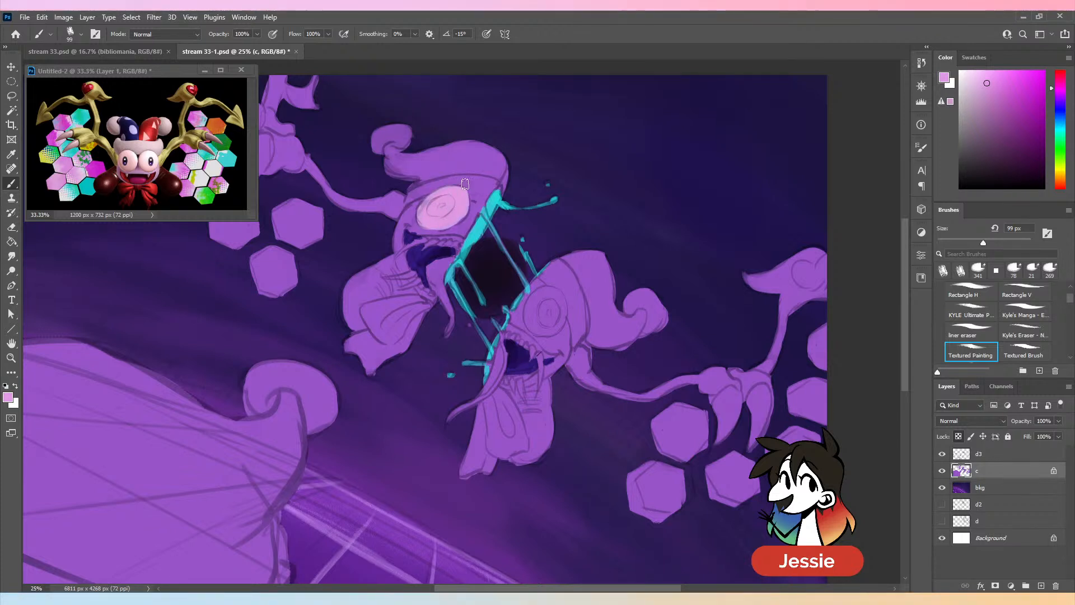
# - Recolour the upper half's eye in a lighter pinkish lavender and fill the lower half's eye with the same colour
pyautogui.moveTo(994, 92); pyautogui.dragTo(988, 91)
pyautogui.moveTo(455, 183); pyautogui.dragTo(436, 225)
pyautogui.hotkey('ctrl', 'z')
pyautogui.keyDown('alt'); pyautogui.click(483, 202); pyautogui.keyUp('alt')
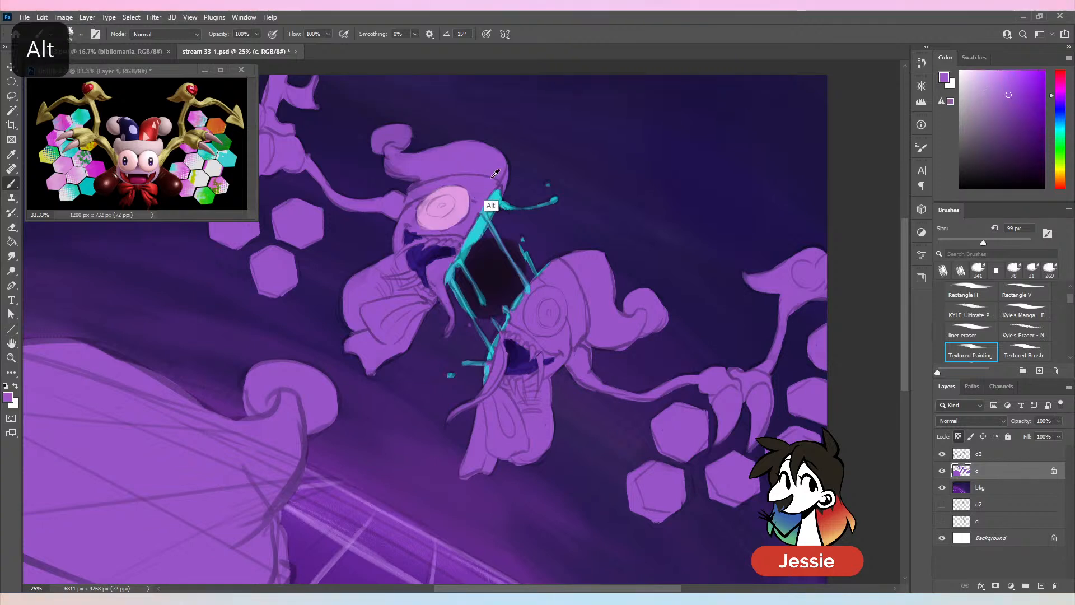
pyautogui.keyDown('alt'); pyautogui.click(445, 208); pyautogui.keyUp('alt')
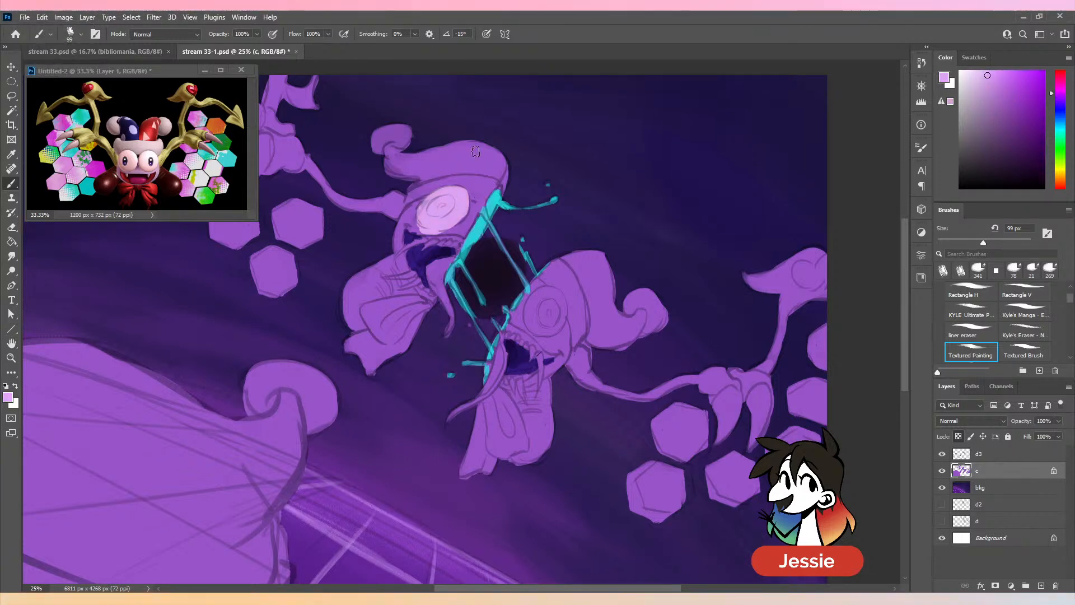
pyautogui.moveTo(555, 293)
pyautogui.mouseDown()
pyautogui.moveTo(533, 326)
pyautogui.moveTo(549, 318)
pyautogui.mouseUp()
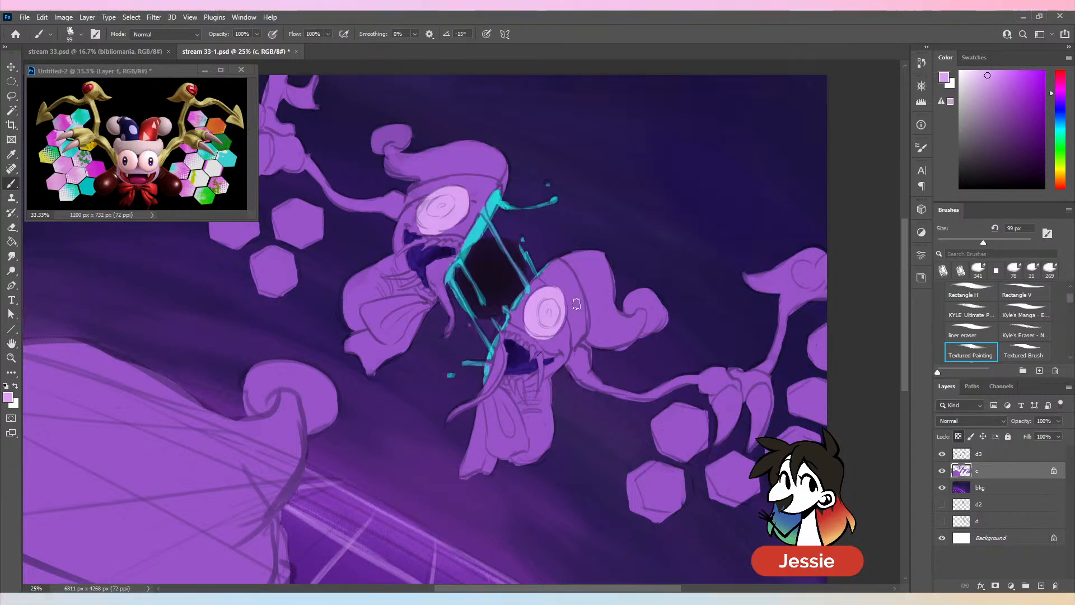
# - Clean up the lower rim of the upper half's eye with the sampled face purple and eye lavender
pyautogui.keyDown('alt'); pyautogui.click(577, 308); pyautogui.keyUp('alt')
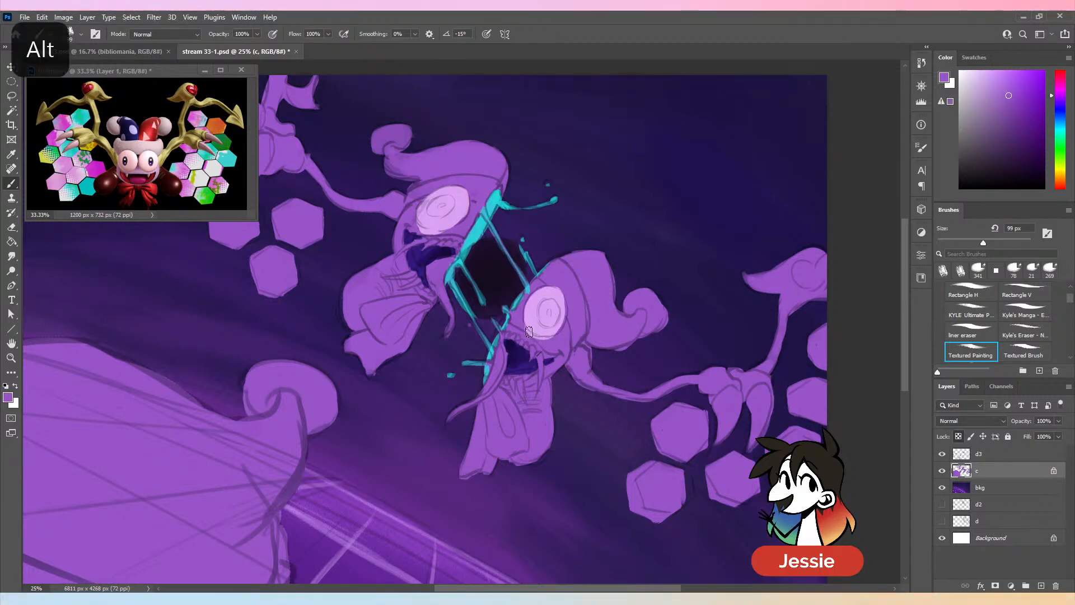
pyautogui.moveTo(442, 233); pyautogui.dragTo(422, 230)
pyautogui.keyDown('alt'); pyautogui.click(448, 216); pyautogui.keyUp('alt')
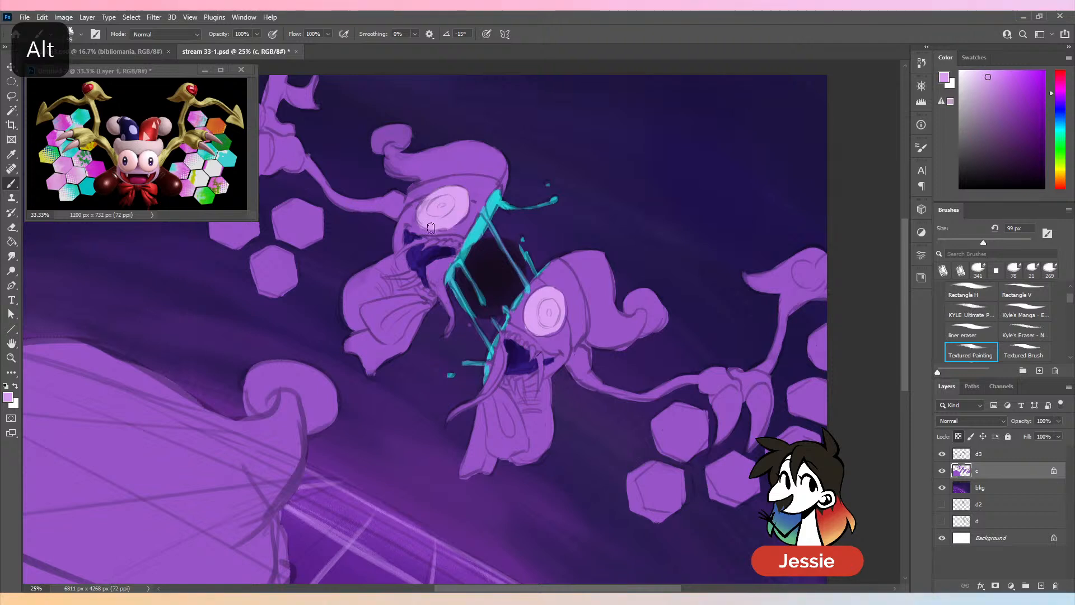
# - Pick a muted blue-violet and paint the irises of both jester eyes
pyautogui.keyDown('alt'); pyautogui.click(477, 190); pyautogui.keyUp('alt')
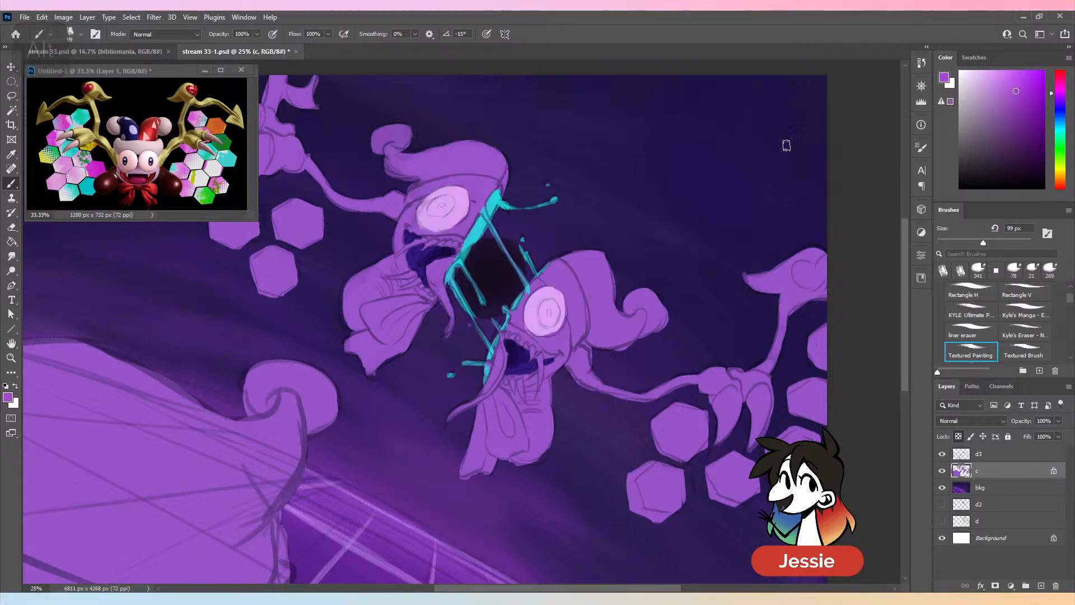
pyautogui.click(1001, 110)
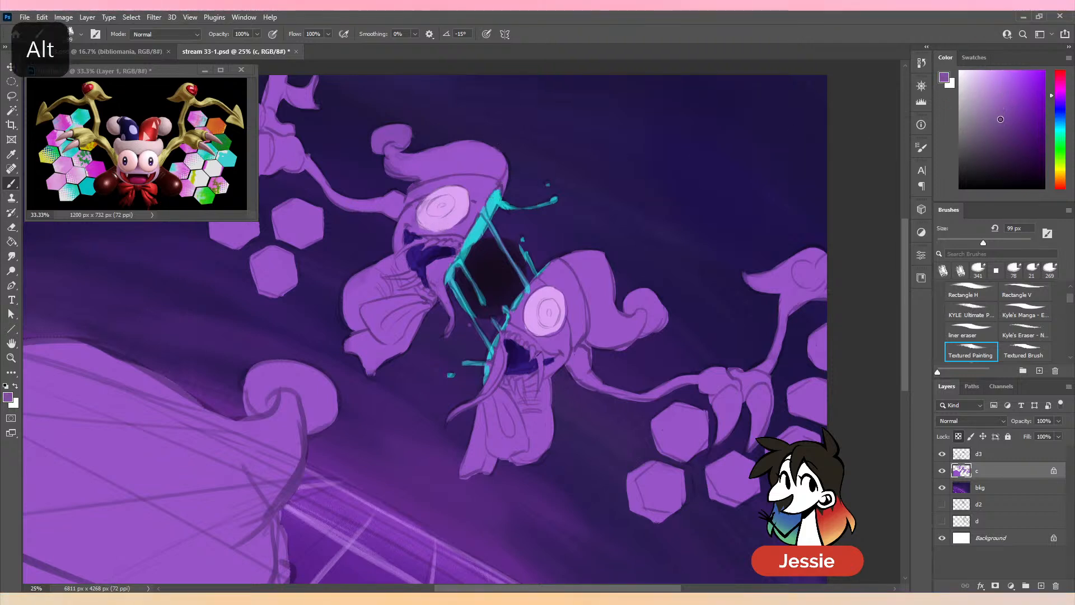
pyautogui.click(1061, 99)
pyautogui.moveTo(436, 211); pyautogui.dragTo(448, 200)
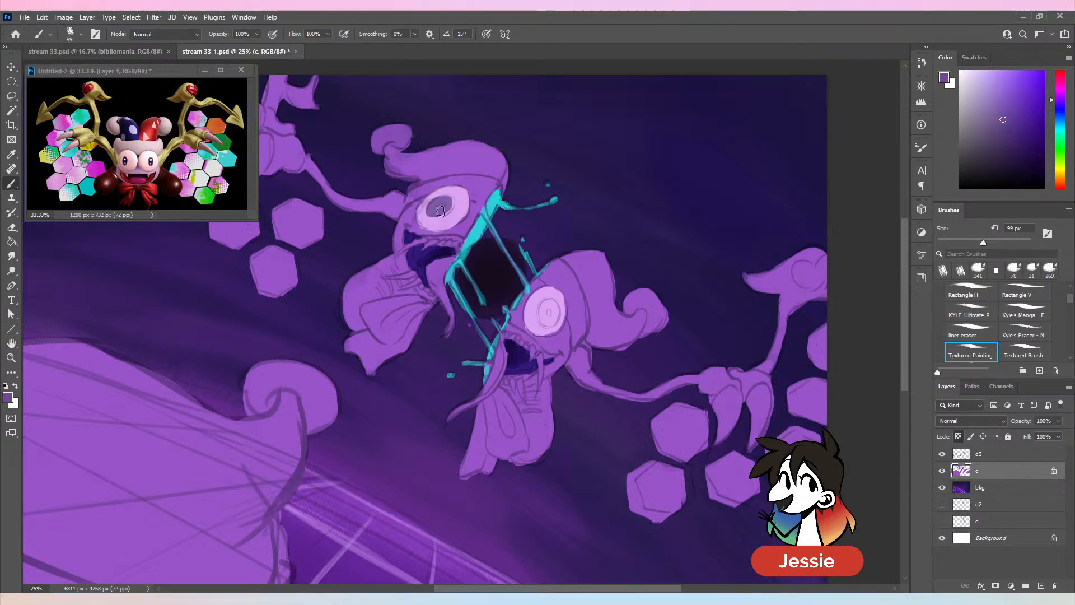
pyautogui.moveTo(548, 305)
pyautogui.mouseDown()
pyautogui.moveTo(546, 322)
pyautogui.moveTo(542, 313)
pyautogui.mouseUp()
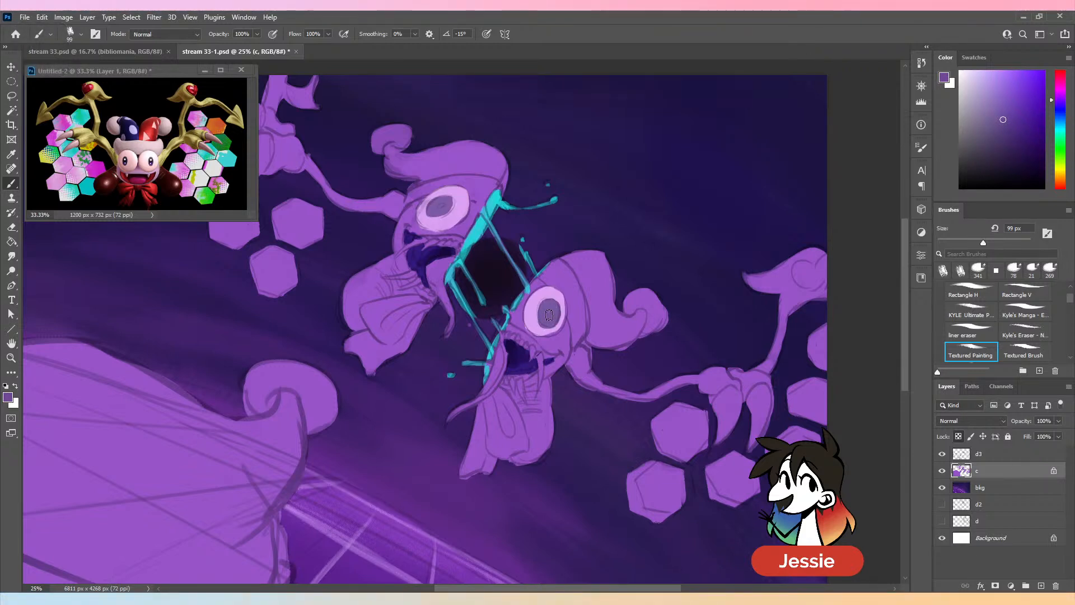
# - Paint the pupils of both eyes in a darker violet at 70 px and save the file
pyautogui.moveTo(975, 248); pyautogui.dragTo(969, 243)
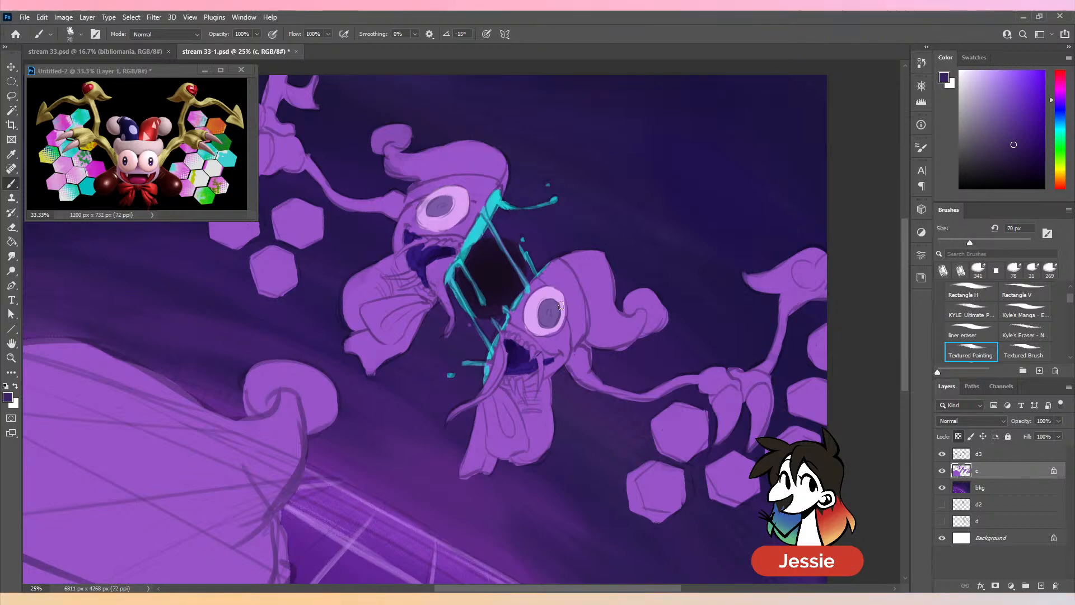
pyautogui.hotkey('ctrl', '-')
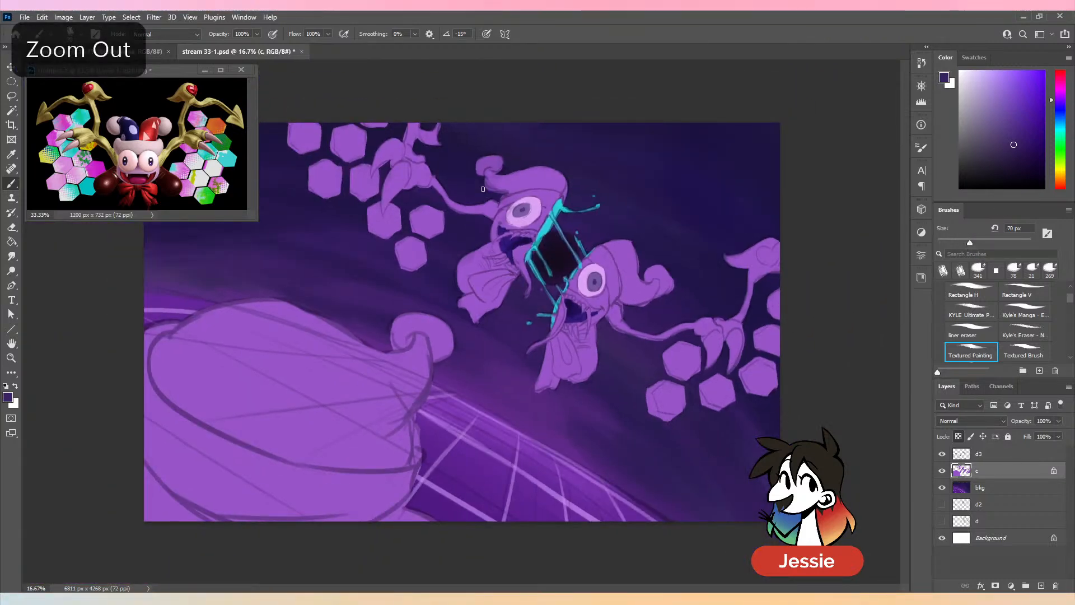
pyautogui.hotkey('ctrl', 's')
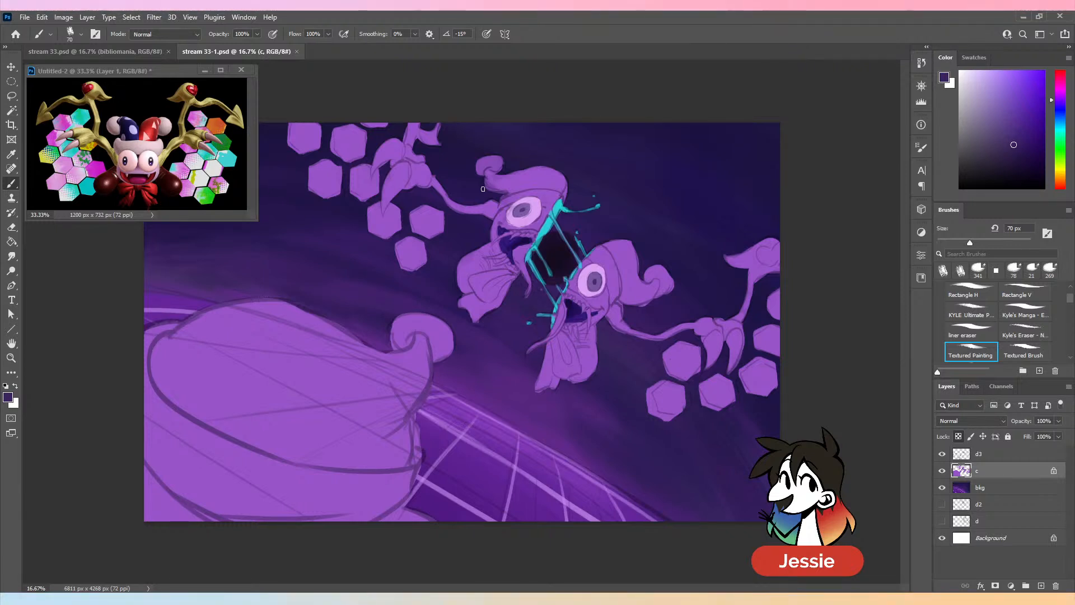
# - Paint the teeth of both jester halves in the eyes' pale lavender at 70 px and retouch the lower mouth's edge in purple
pyautogui.hotkey('ctrl', '+')
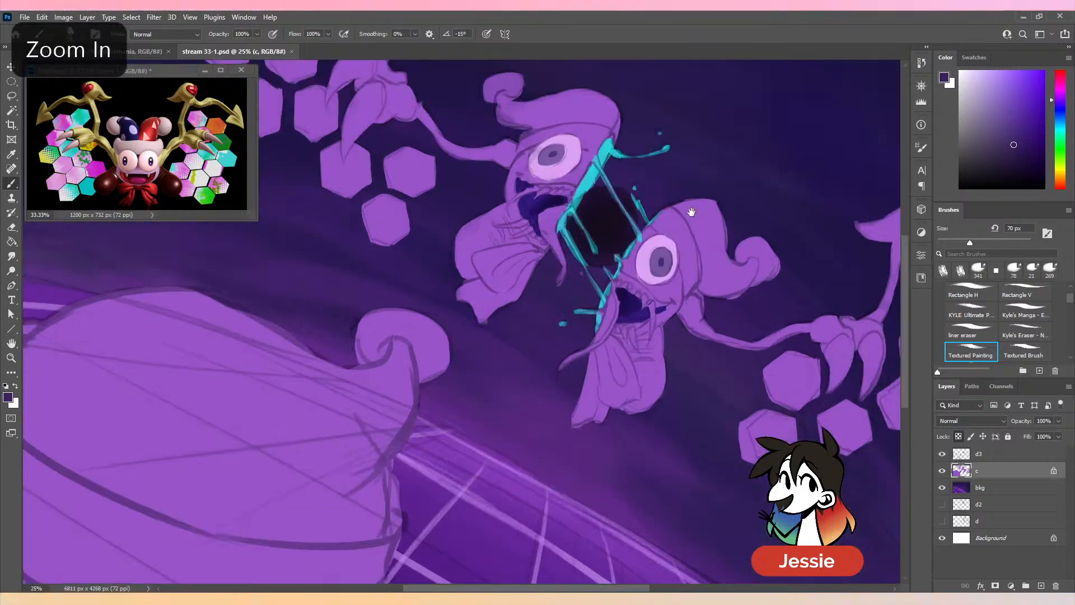
pyautogui.keyDown('alt'); pyautogui.click(436, 228); pyautogui.keyUp('alt')
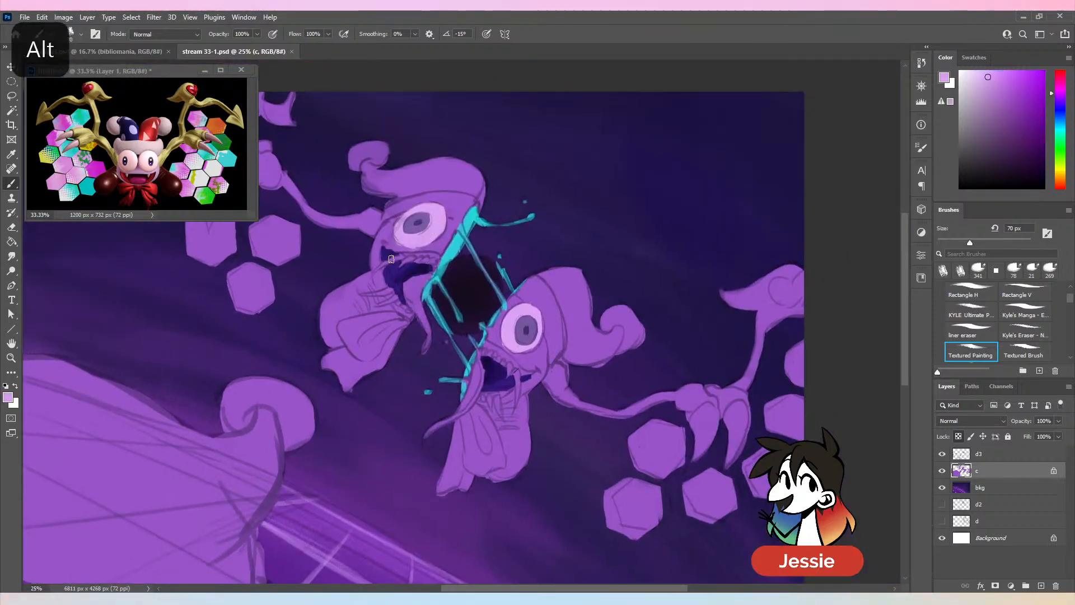
pyautogui.moveTo(391, 259)
pyautogui.mouseDown()
pyautogui.moveTo(370, 276)
pyautogui.moveTo(419, 259)
pyautogui.mouseUp()
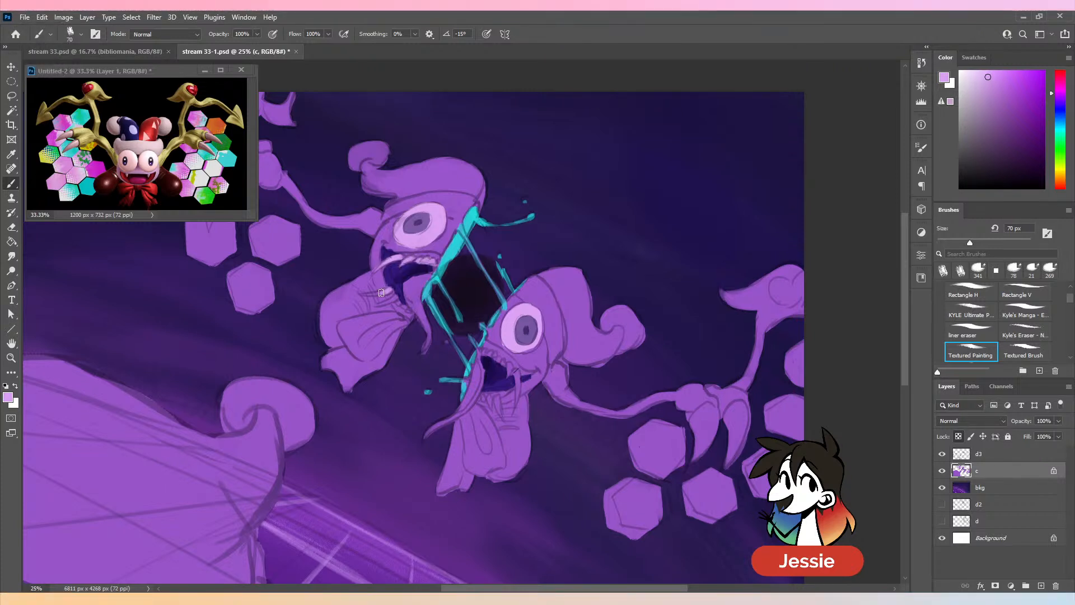
pyautogui.moveTo(366, 294)
pyautogui.mouseDown()
pyautogui.moveTo(411, 312)
pyautogui.moveTo(394, 298)
pyautogui.moveTo(368, 308)
pyautogui.mouseUp()
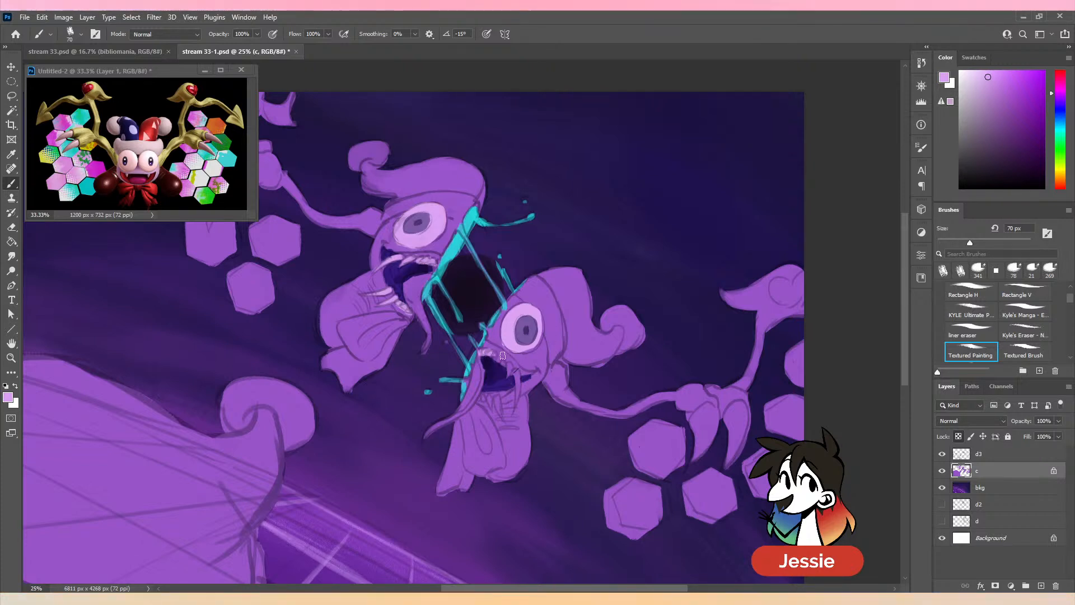
pyautogui.moveTo(509, 366)
pyautogui.mouseDown()
pyautogui.moveTo(518, 391)
pyautogui.moveTo(498, 408)
pyautogui.mouseUp()
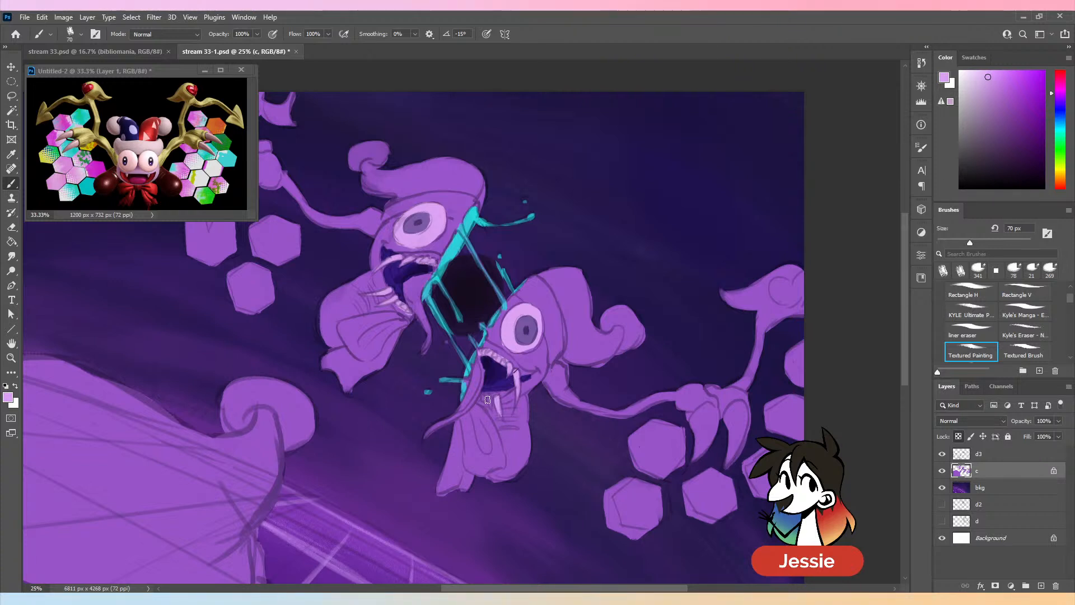
pyautogui.keyDown('alt'); pyautogui.click(476, 374); pyautogui.keyUp('alt')
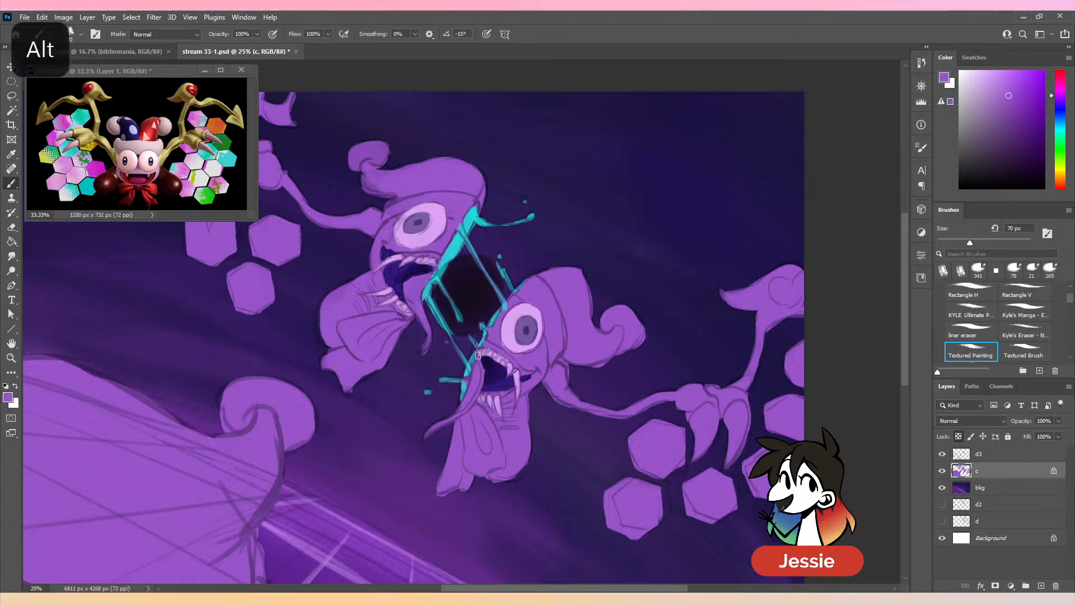
pyautogui.keyDown('alt'); pyautogui.click(535, 333); pyautogui.keyUp('alt')
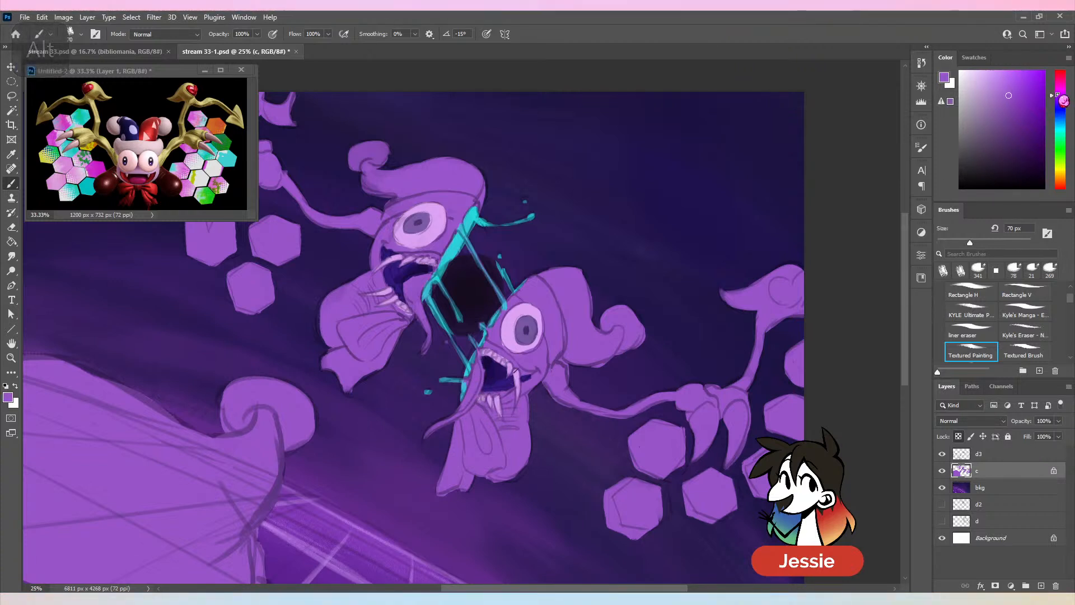
# - Pick a dark muted plum, paint the tongues of both jester halves at 70 px, and save the file
pyautogui.moveTo(1017, 141); pyautogui.dragTo(1001, 132)
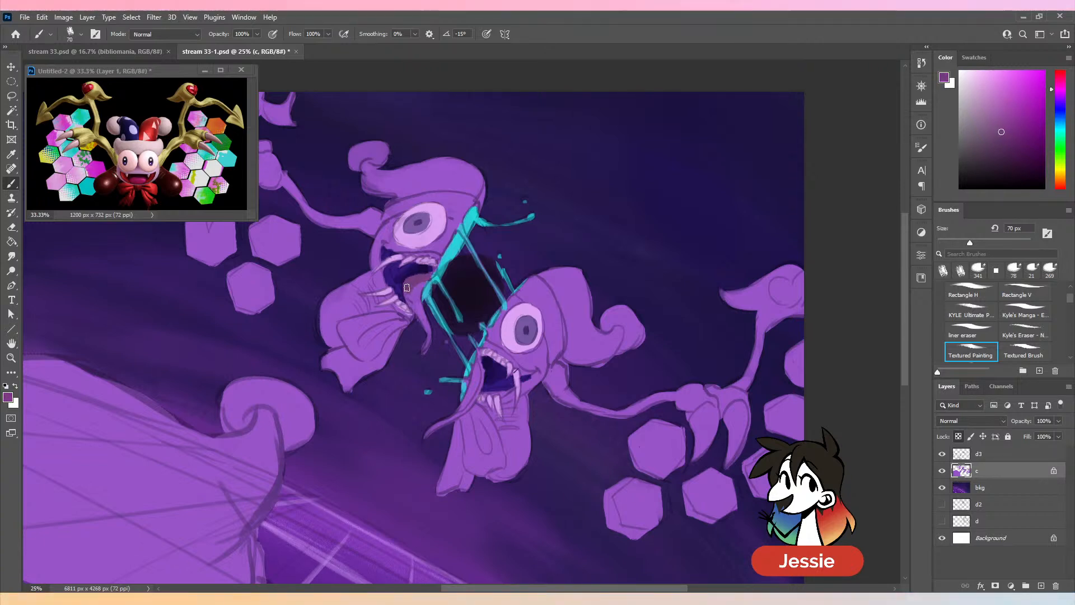
pyautogui.moveTo(414, 287); pyautogui.dragTo(422, 348)
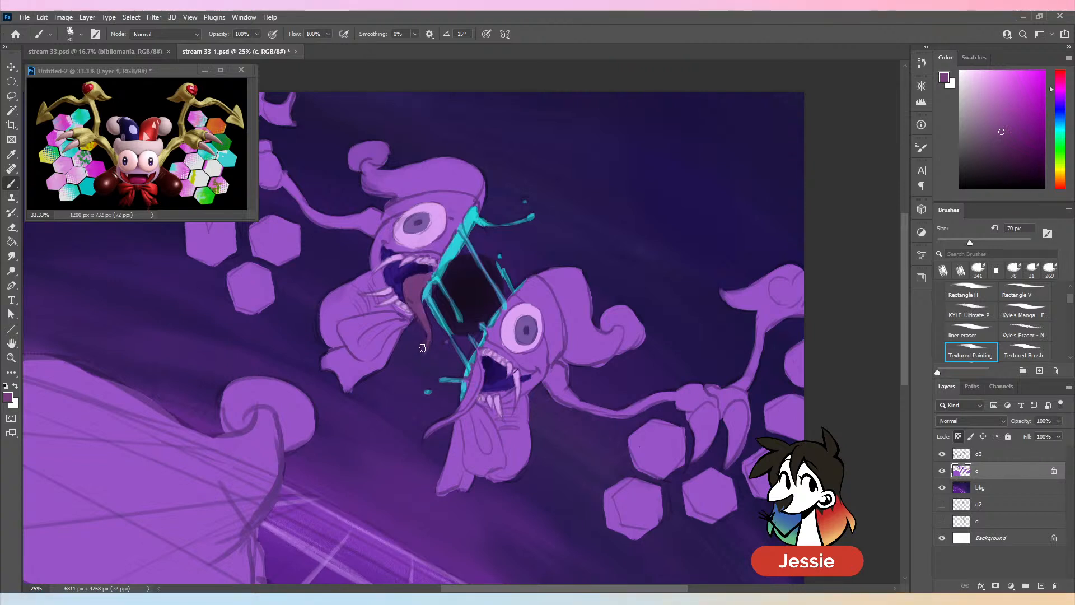
pyautogui.moveTo(471, 381)
pyautogui.mouseDown()
pyautogui.moveTo(478, 358)
pyautogui.moveTo(480, 382)
pyautogui.moveTo(442, 422)
pyautogui.mouseUp()
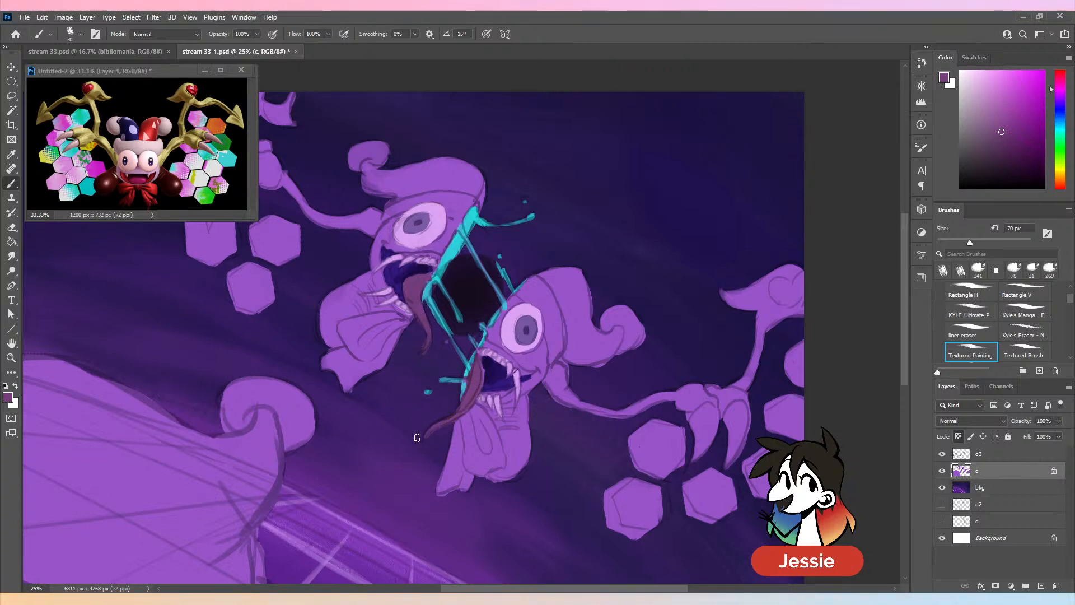
pyautogui.keyDown('alt'); pyautogui.click(506, 337); pyautogui.keyUp('alt')
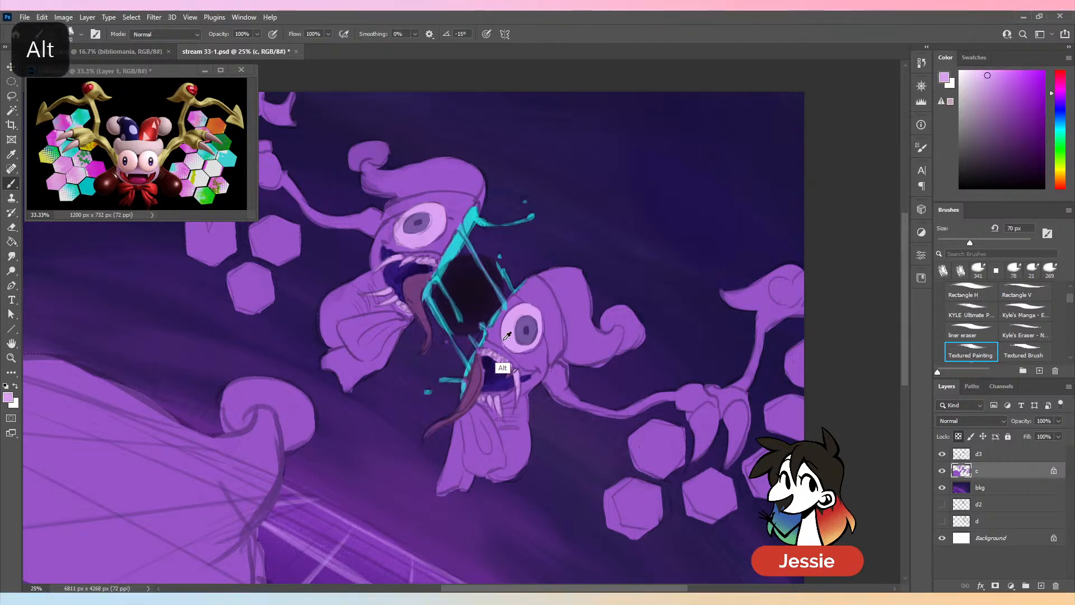
pyautogui.keyDown('alt'); pyautogui.click(451, 246); pyautogui.keyUp('alt')
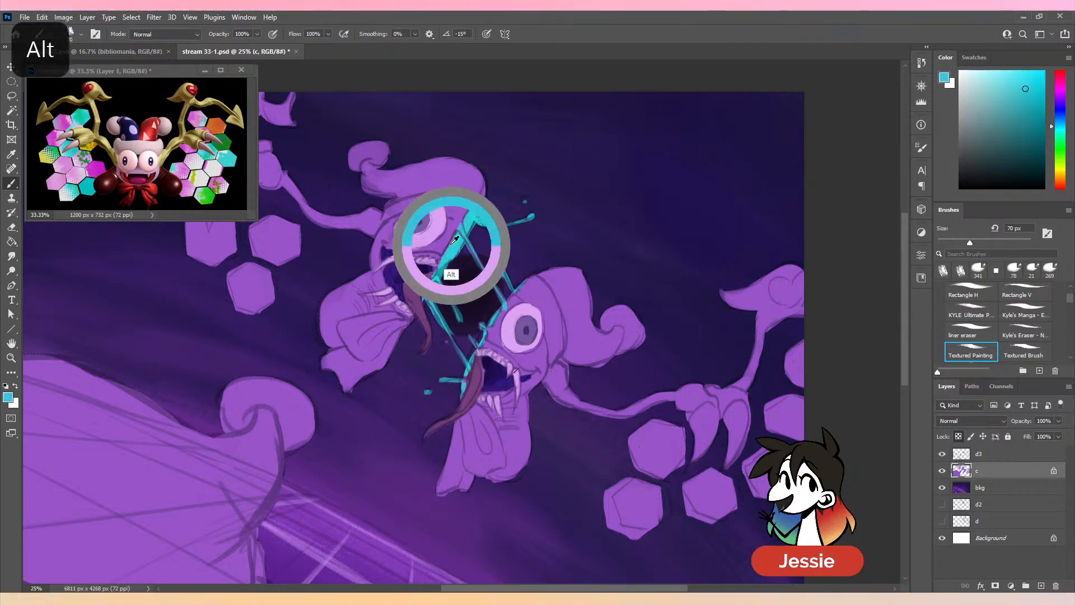
pyautogui.hotkey('ctrl', '-')
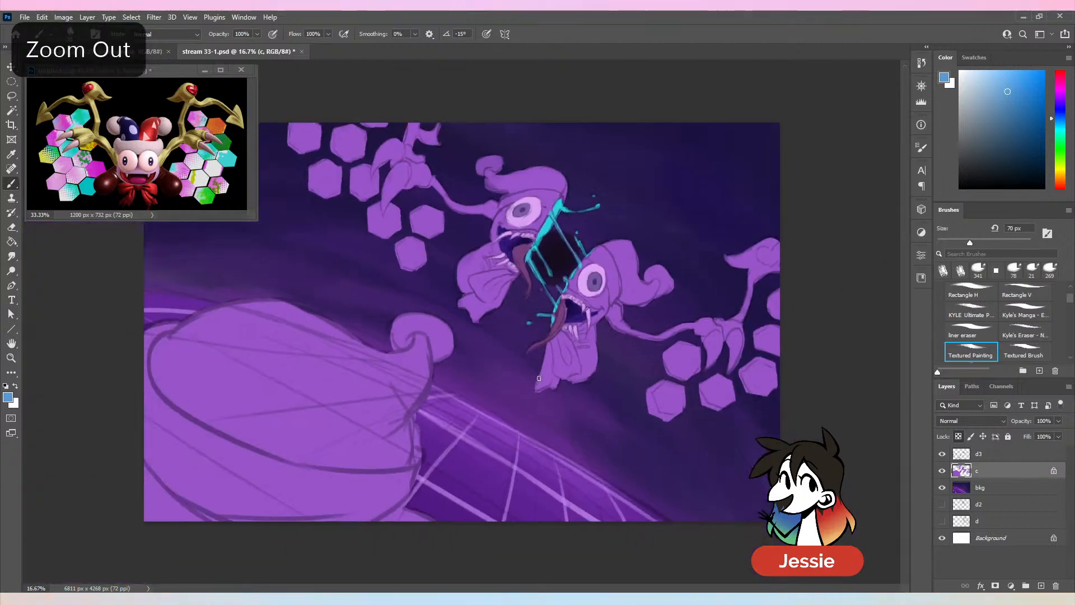
pyautogui.hotkey('ctrl', 's')
# - Paint the lip edges around both jester mouths in the tongues' plum at 70 px
pyautogui.hotkey('ctrl', '+')
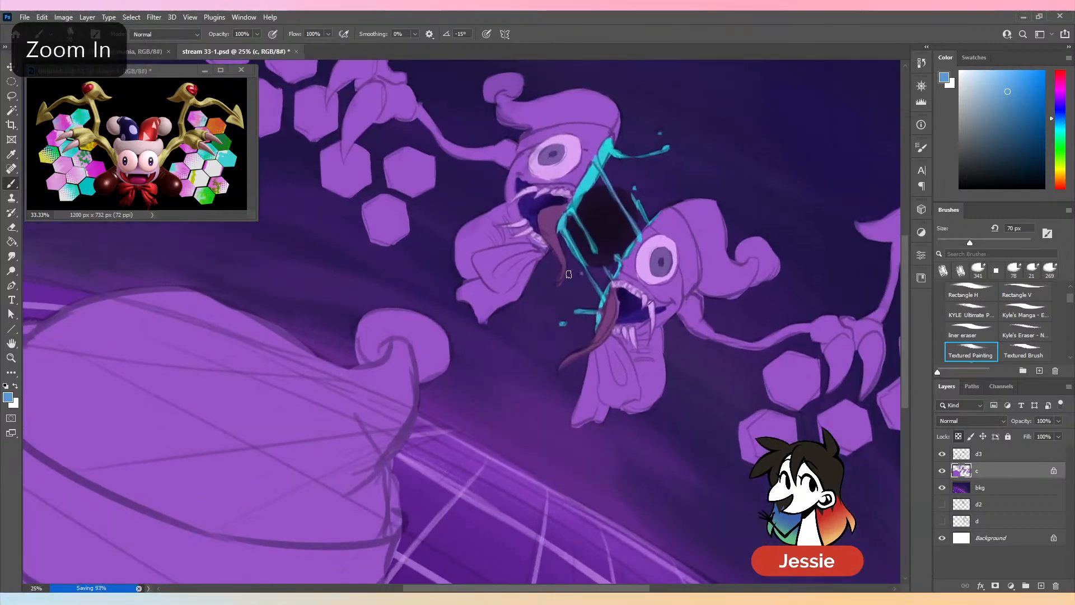
pyautogui.moveTo(751, 195); pyautogui.dragTo(600, 229)
pyautogui.keyDown('alt'); pyautogui.click(480, 373); pyautogui.keyUp('alt')
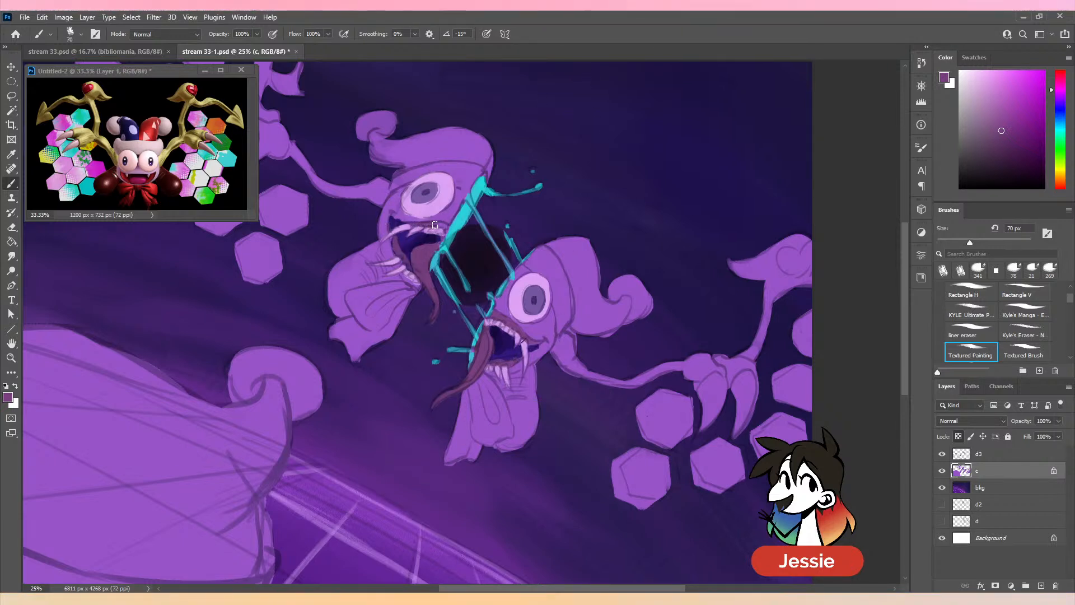
pyautogui.hotkey('ctrl', '-')
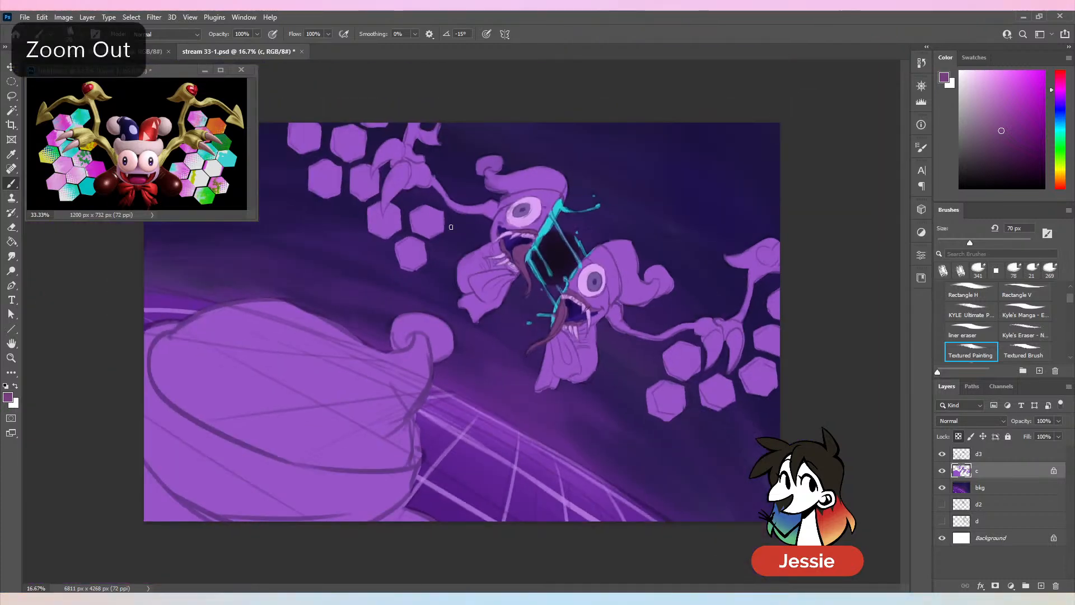
pyautogui.hotkey('ctrl', '+')
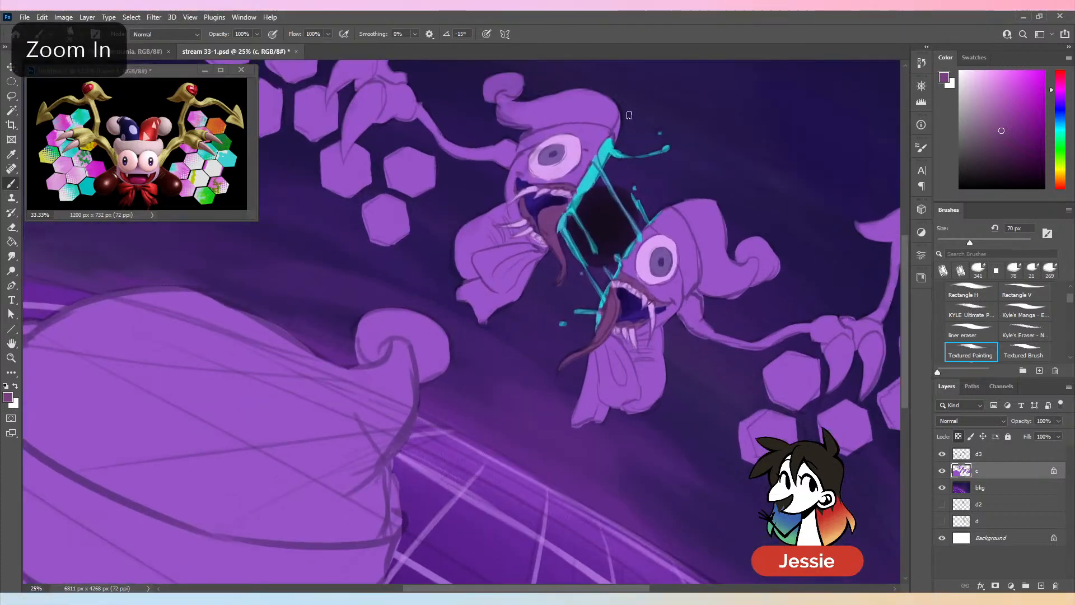
# - Paint the hat brims of both jester halves in a pale greyish lavender, at 88 px on the lower half and 135 px on the upper
pyautogui.keyDown('alt'); pyautogui.click(578, 169); pyautogui.keyUp('alt')
pyautogui.keyDown('alt'); pyautogui.click(577, 153); pyautogui.keyUp('alt')
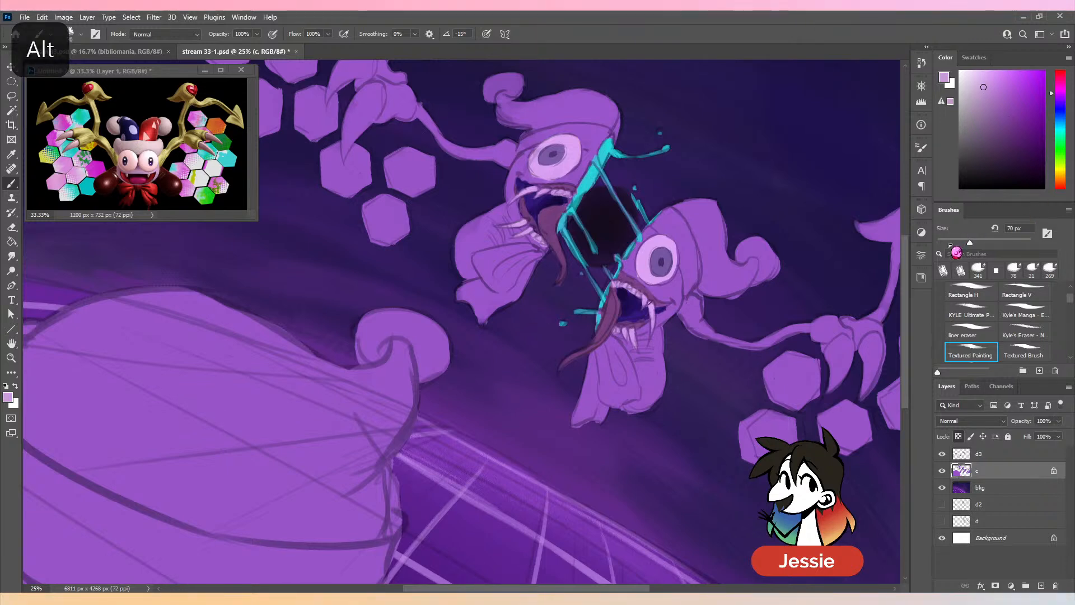
pyautogui.moveTo(970, 243); pyautogui.dragTo(978, 243)
pyautogui.moveTo(662, 223)
pyautogui.mouseDown()
pyautogui.moveTo(683, 232)
pyautogui.moveTo(689, 289)
pyautogui.moveTo(697, 246)
pyautogui.mouseUp()
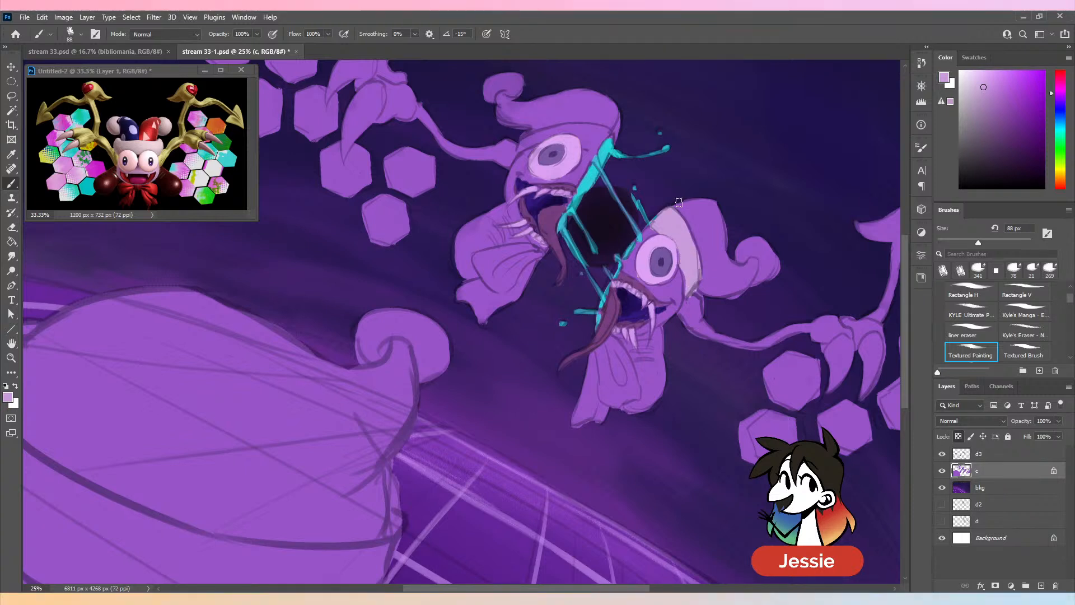
pyautogui.click(993, 243)
pyautogui.moveTo(524, 144)
pyautogui.mouseDown()
pyautogui.moveTo(597, 127)
pyautogui.moveTo(557, 133)
pyautogui.moveTo(582, 128)
pyautogui.moveTo(591, 140)
pyautogui.moveTo(580, 135)
pyautogui.moveTo(605, 130)
pyautogui.mouseUp()
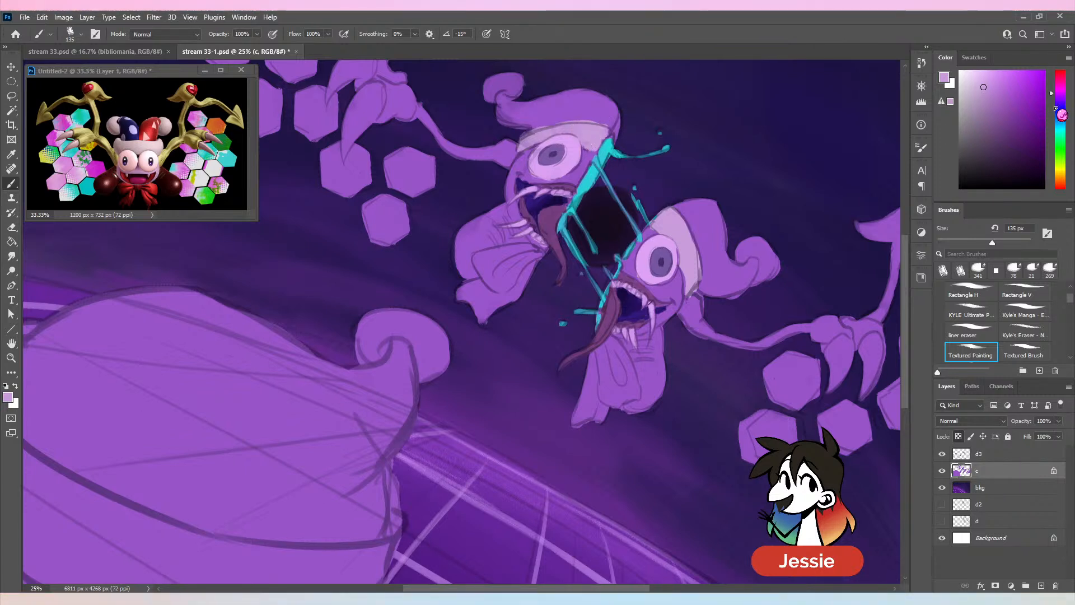
# - Paint the upper half's hat in a dark blue-violet at 135 px, going over it with a deeper shade
pyautogui.click(1064, 100)
pyautogui.click(1014, 134)
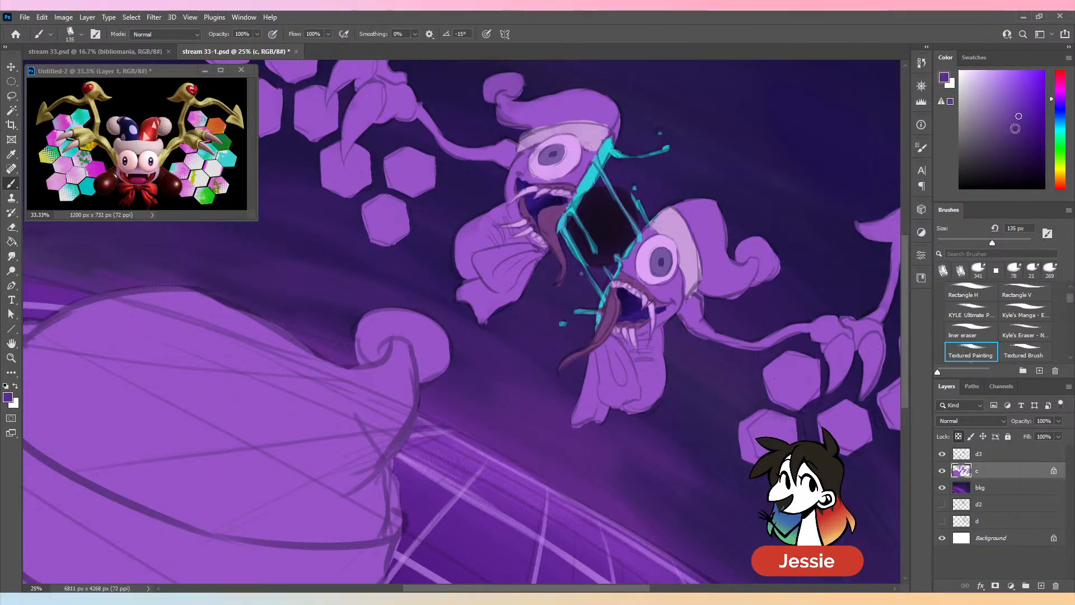
pyautogui.moveTo(545, 93)
pyautogui.mouseDown()
pyautogui.moveTo(512, 98)
pyautogui.moveTo(541, 119)
pyautogui.moveTo(546, 109)
pyautogui.moveTo(522, 123)
pyautogui.moveTo(583, 106)
pyautogui.moveTo(563, 99)
pyautogui.moveTo(595, 116)
pyautogui.moveTo(606, 146)
pyautogui.mouseUp()
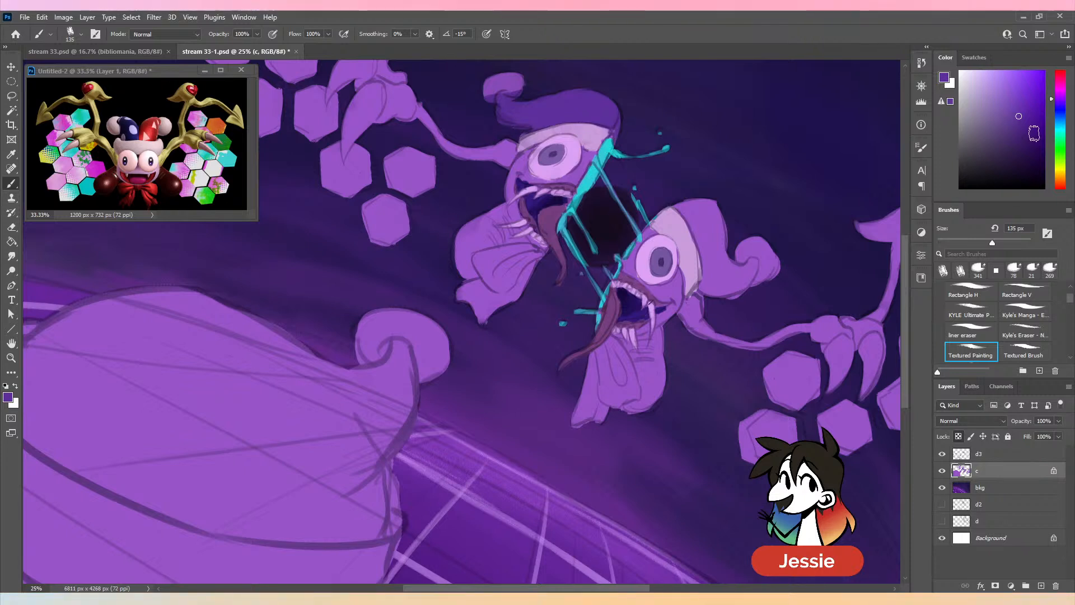
pyautogui.click(1028, 135)
pyautogui.moveTo(537, 109)
pyautogui.mouseDown()
pyautogui.moveTo(498, 108)
pyautogui.moveTo(559, 89)
pyautogui.moveTo(530, 122)
pyautogui.moveTo(589, 110)
pyautogui.moveTo(614, 124)
pyautogui.moveTo(600, 99)
pyautogui.moveTo(628, 108)
pyautogui.mouseUp()
# - Paint the lower half's hat at 135 px, starting in magenta and covering it with a dark magenta-purple
pyautogui.click(1061, 92)
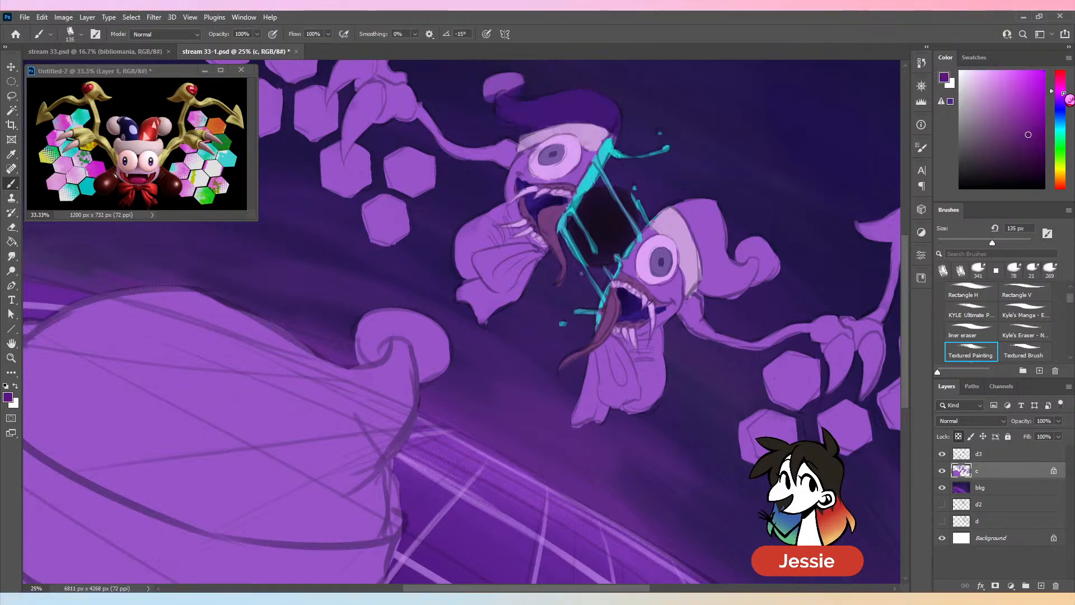
pyautogui.click(1025, 114)
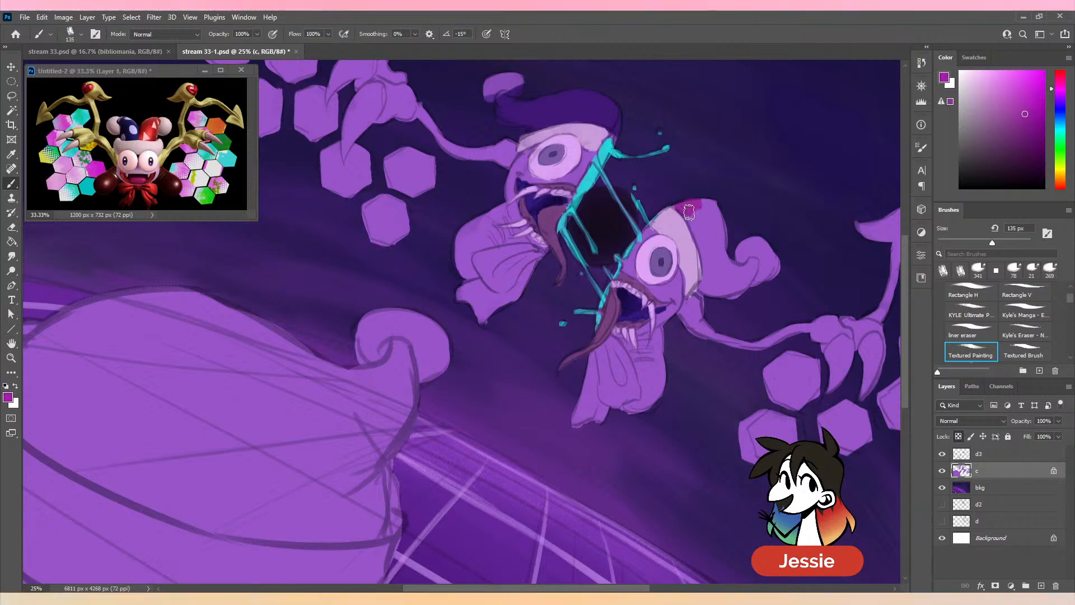
pyautogui.moveTo(688, 212); pyautogui.dragTo(707, 289)
pyautogui.click(1021, 145)
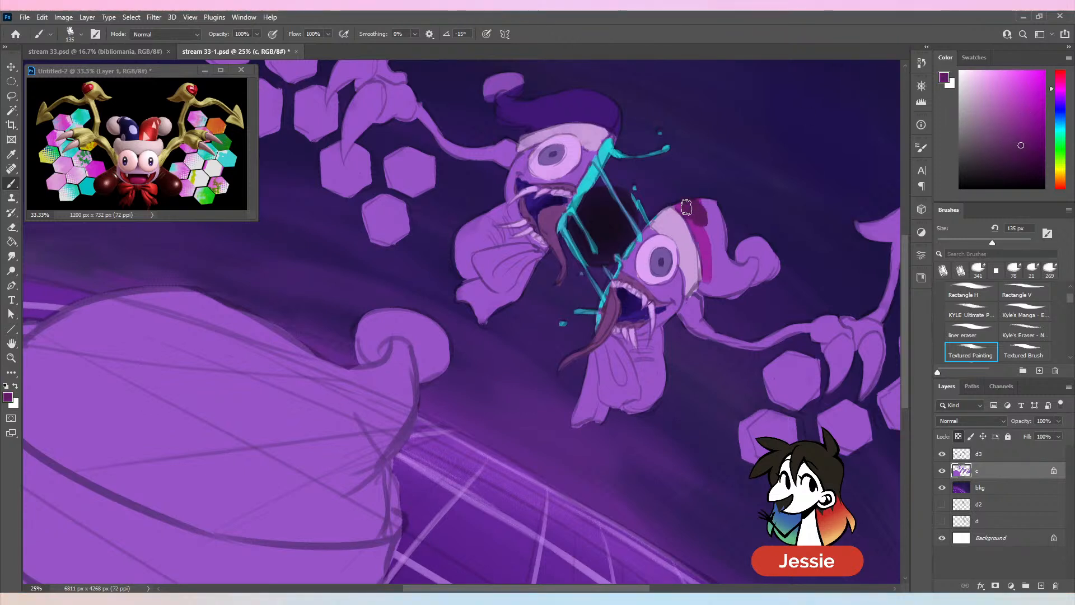
pyautogui.moveTo(686, 205)
pyautogui.mouseDown()
pyautogui.moveTo(711, 286)
pyautogui.moveTo(705, 203)
pyautogui.moveTo(728, 305)
pyautogui.mouseUp()
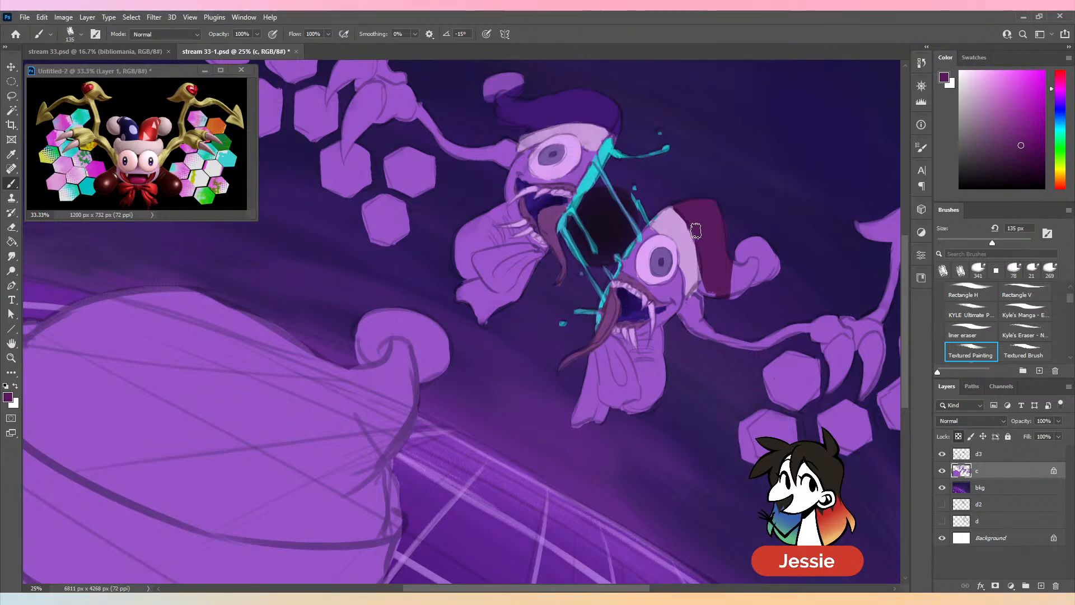
pyautogui.moveTo(707, 288)
pyautogui.mouseDown()
pyautogui.moveTo(734, 287)
pyautogui.moveTo(747, 271)
pyautogui.mouseUp()
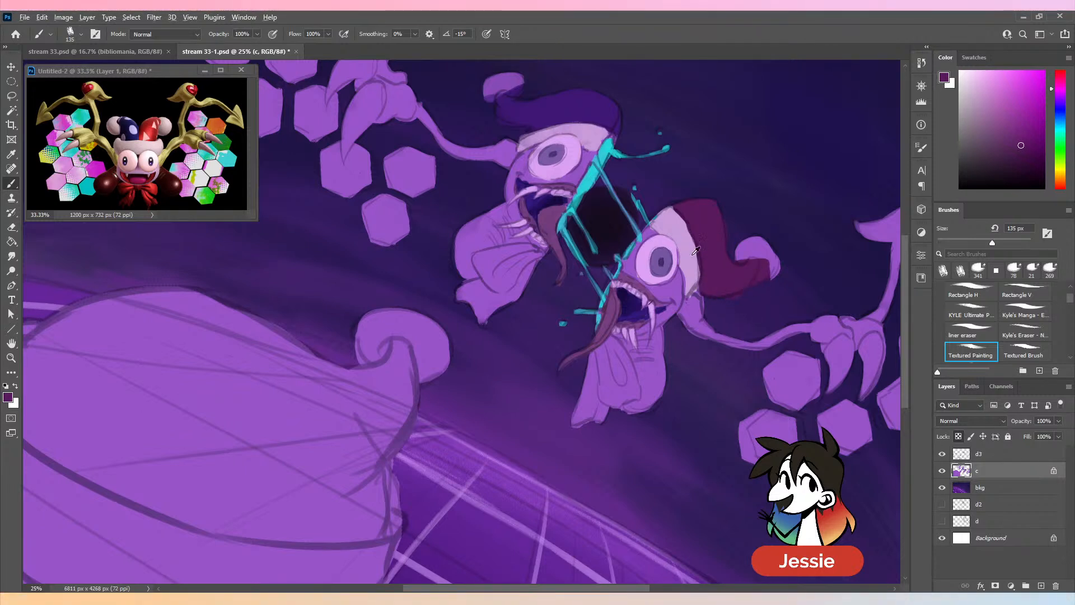
# - Paint the pom-poms of both hats in the brims' pale lavender at 135 px, sampling the hat colour for the lower pom-pom's edge
pyautogui.keyDown('alt'); pyautogui.click(741, 253); pyautogui.keyUp('alt')
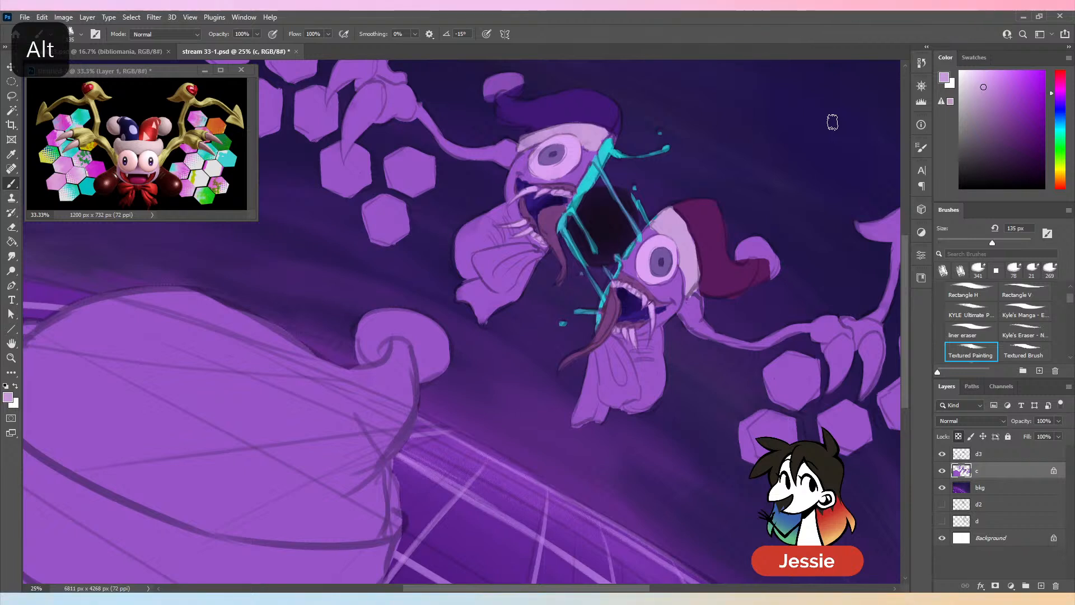
pyautogui.moveTo(736, 247)
pyautogui.mouseDown()
pyautogui.moveTo(738, 255)
pyautogui.moveTo(754, 247)
pyautogui.mouseUp()
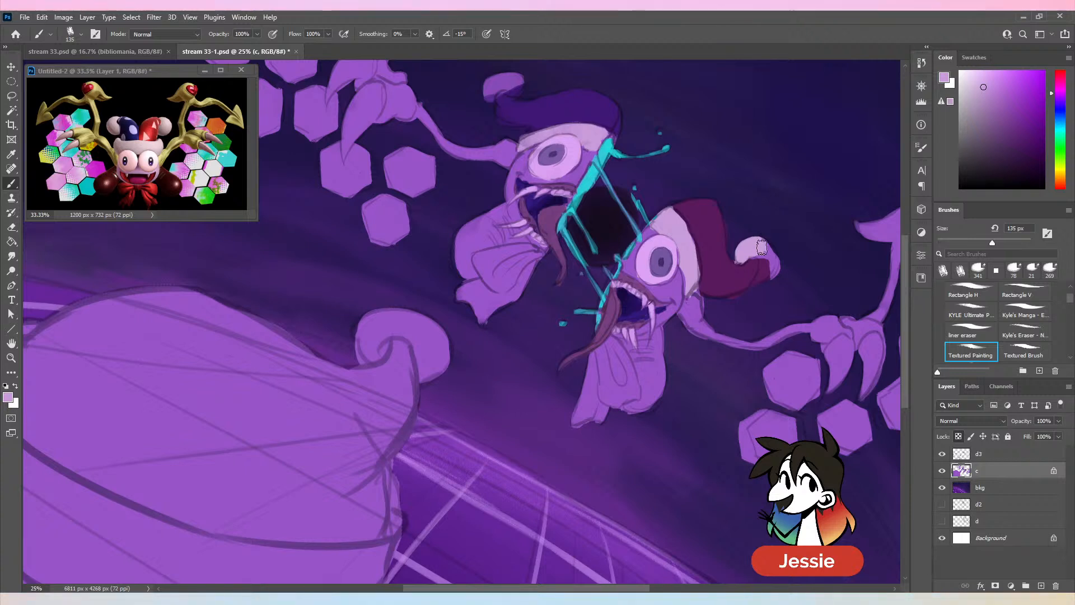
pyautogui.moveTo(762, 256)
pyautogui.mouseDown()
pyautogui.moveTo(761, 285)
pyautogui.moveTo(781, 273)
pyautogui.moveTo(760, 287)
pyautogui.mouseUp()
pyautogui.keyDown('alt'); pyautogui.click(746, 281); pyautogui.keyUp('alt')
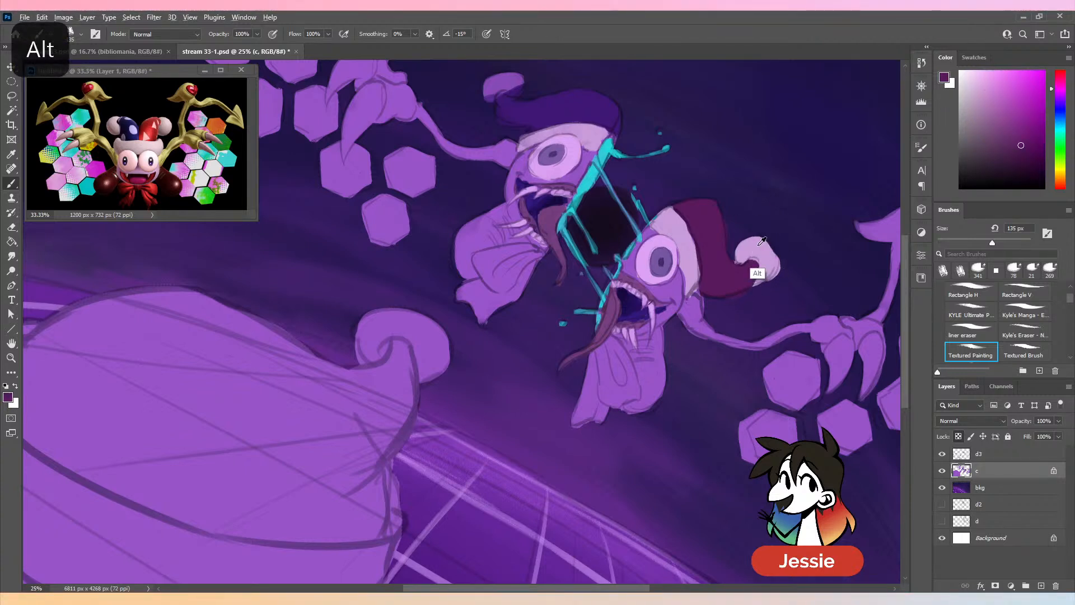
pyautogui.keyDown('alt'); pyautogui.click(755, 262); pyautogui.keyUp('alt')
pyautogui.moveTo(496, 84); pyautogui.dragTo(523, 81)
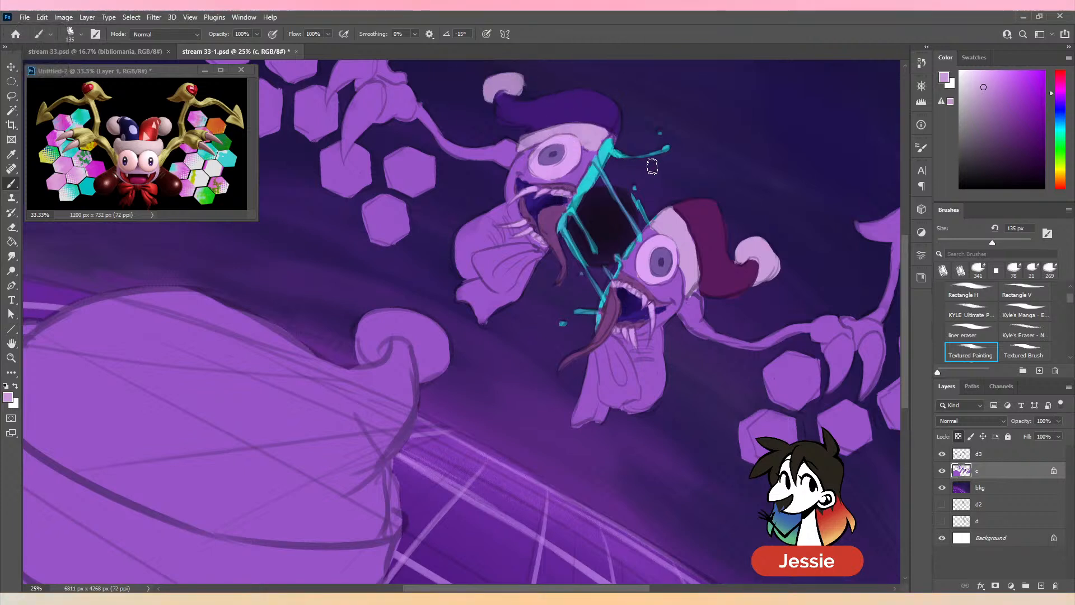
pyautogui.press('space')
pyautogui.moveTo(648, 148); pyautogui.dragTo(644, 206)
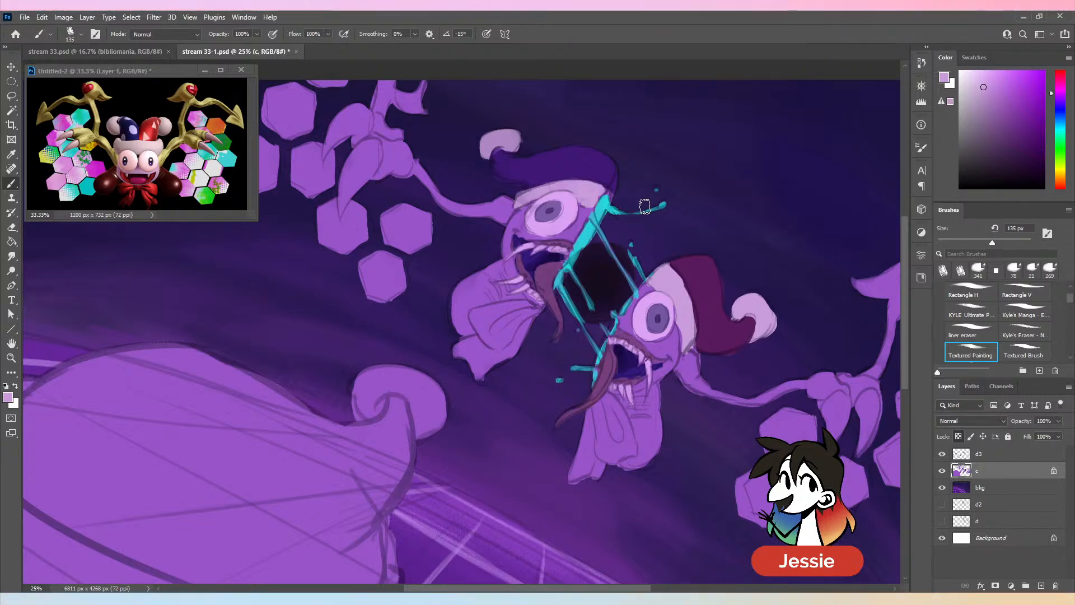
pyautogui.hotkey('ctrl', '-')
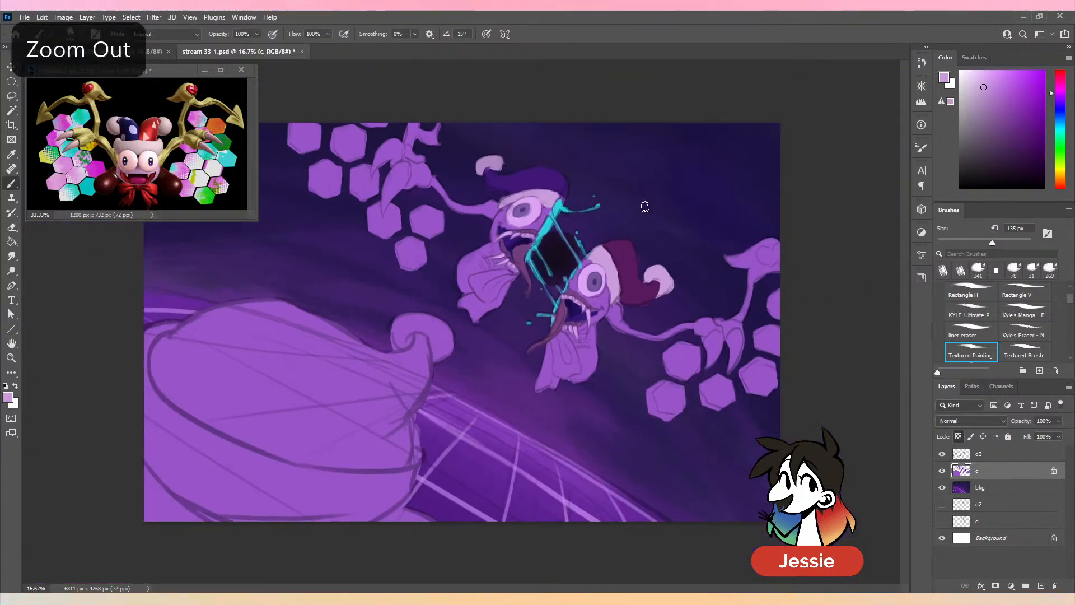
pyautogui.hotkey('ctrl', '-')
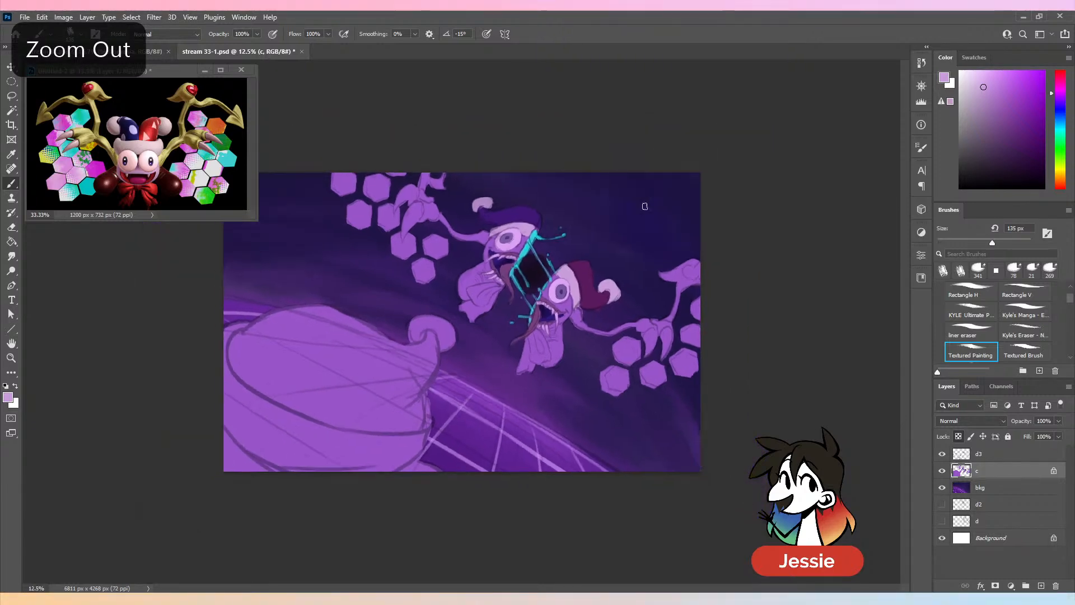
pyautogui.hotkey('ctrl', '+')
pyautogui.hotkey('ctrl', '+')
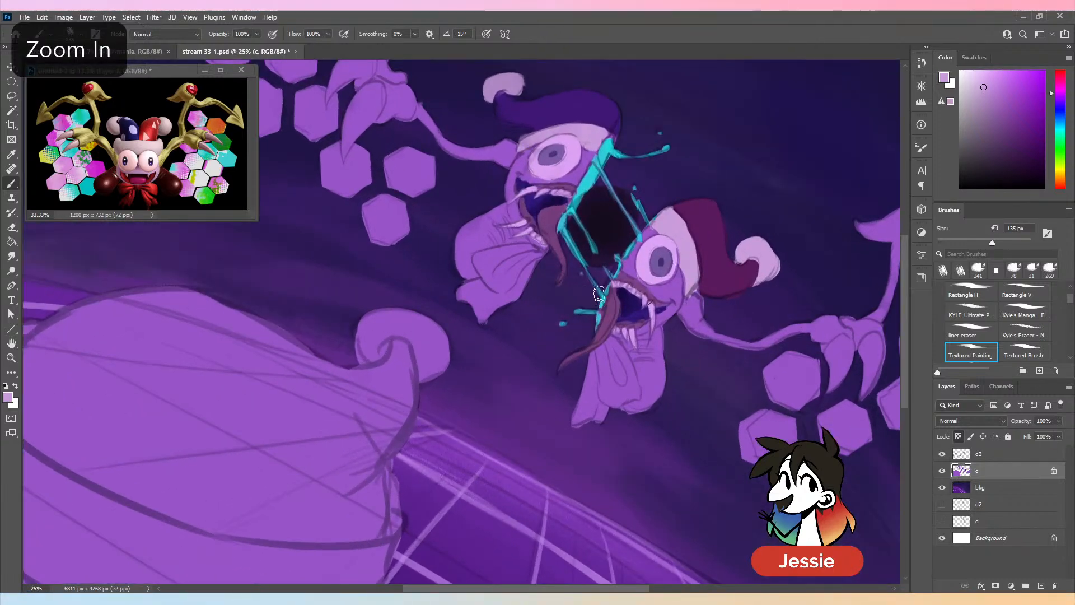
# - Paint cyan goo along the cut edges of both tongues at 36 px, sample the tongue's plum, and save the file
pyautogui.keyDown('alt'); pyautogui.click(585, 220); pyautogui.keyUp('alt')
pyautogui.moveTo(956, 242); pyautogui.dragTo(953, 243)
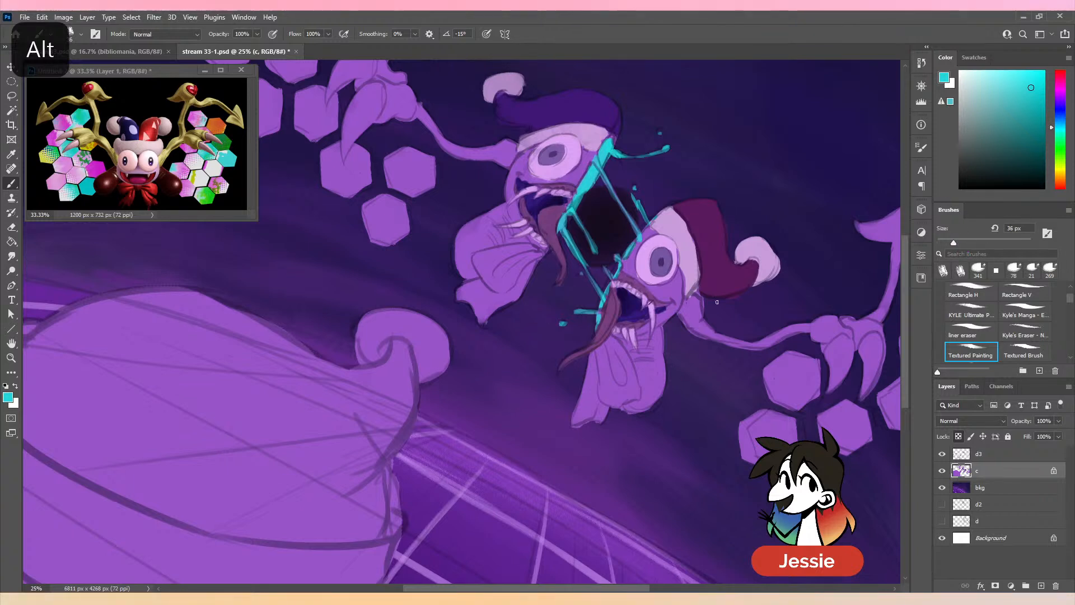
pyautogui.moveTo(611, 305); pyautogui.dragTo(597, 336)
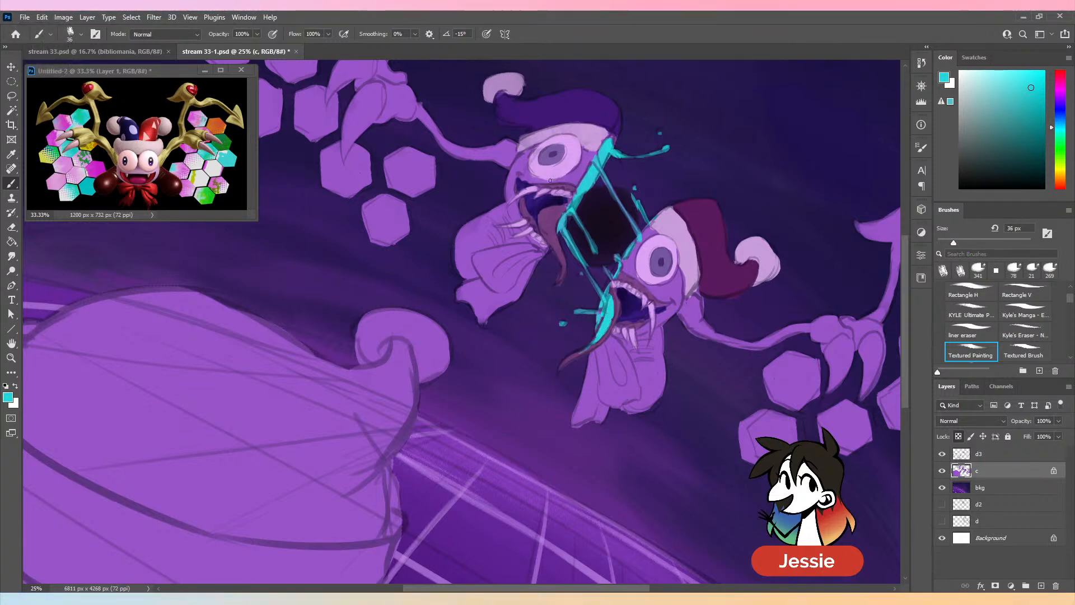
pyautogui.moveTo(562, 212); pyautogui.dragTo(555, 226)
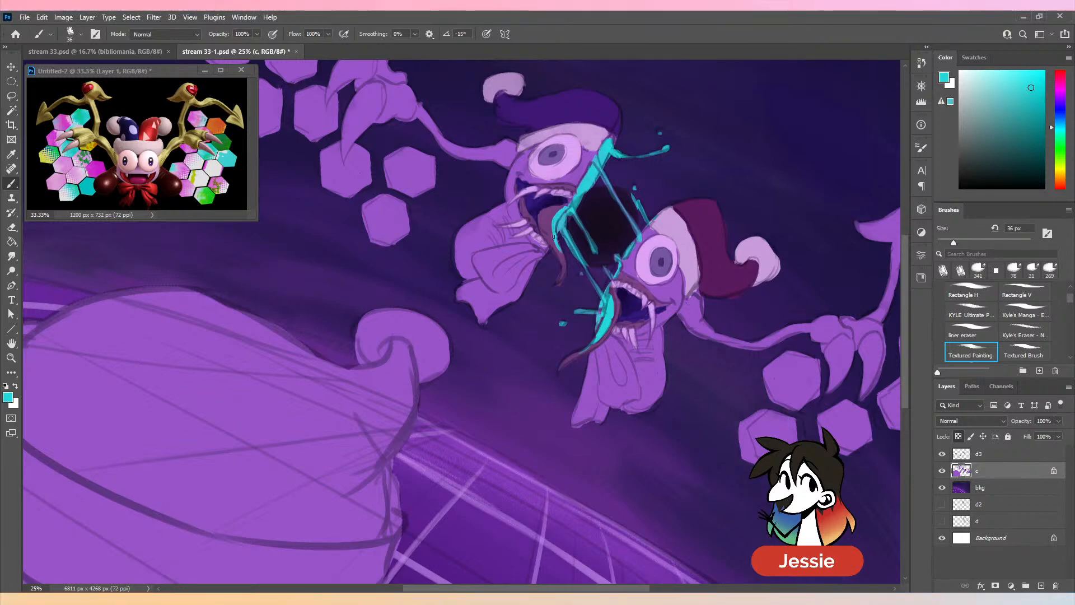
pyautogui.press('alt')
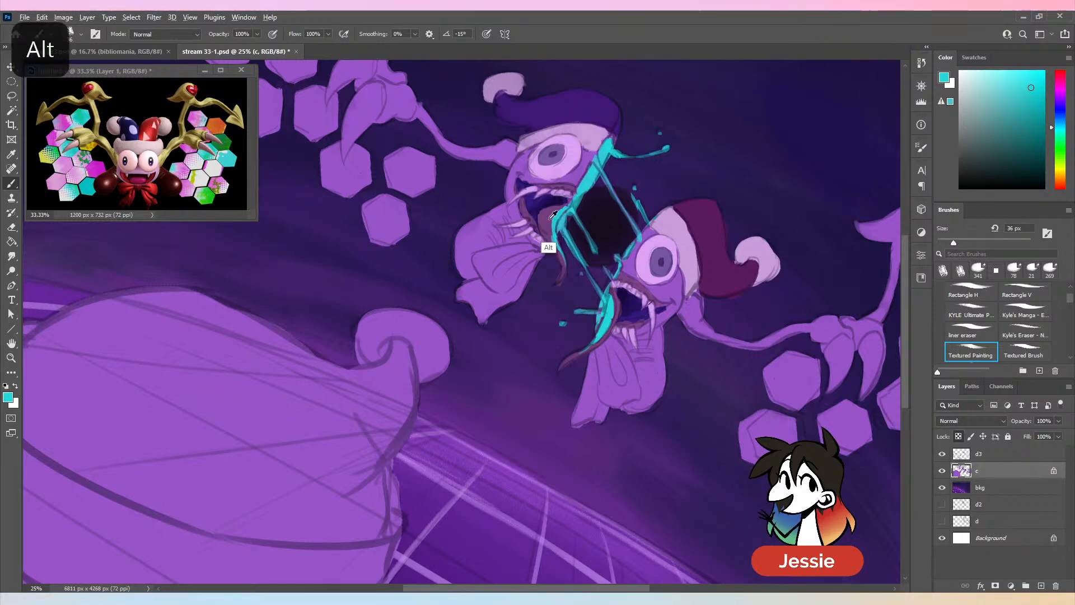
pyautogui.keyDown('alt'); pyautogui.click(556, 251); pyautogui.keyUp('alt')
pyautogui.hotkey('ctrl', '-')
pyautogui.hotkey('ctrl', 's')
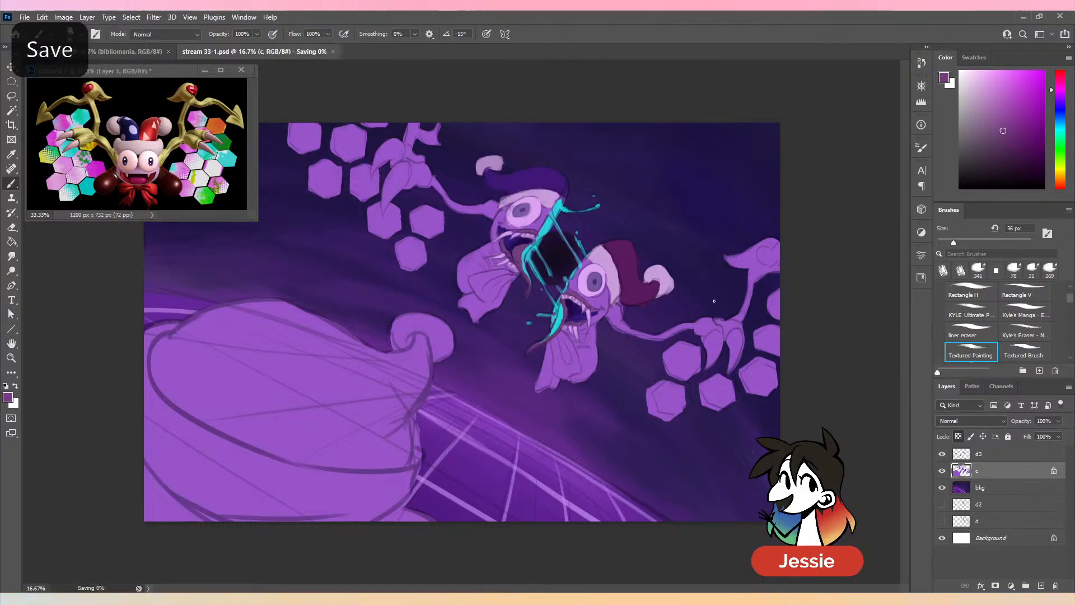
# - Sample the near-black of the void between the jester's halves and paint out its edges behind the cyan goo at 58 px
pyautogui.hotkey('ctrl', '-')
pyautogui.hotkey('ctrl', '+')
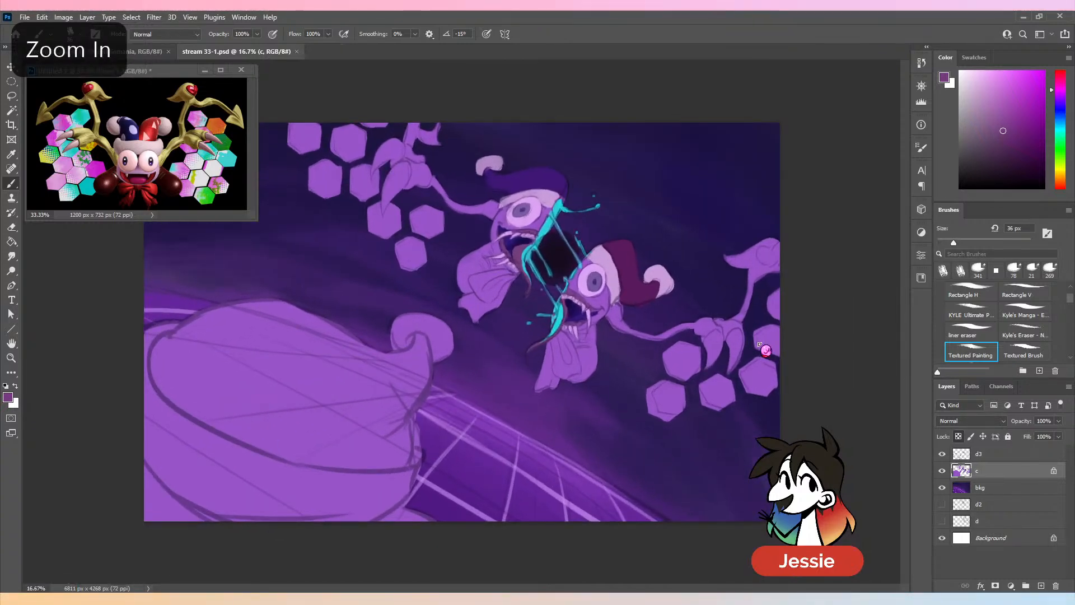
pyautogui.click(964, 242)
pyautogui.hotkey('ctrl', '+')
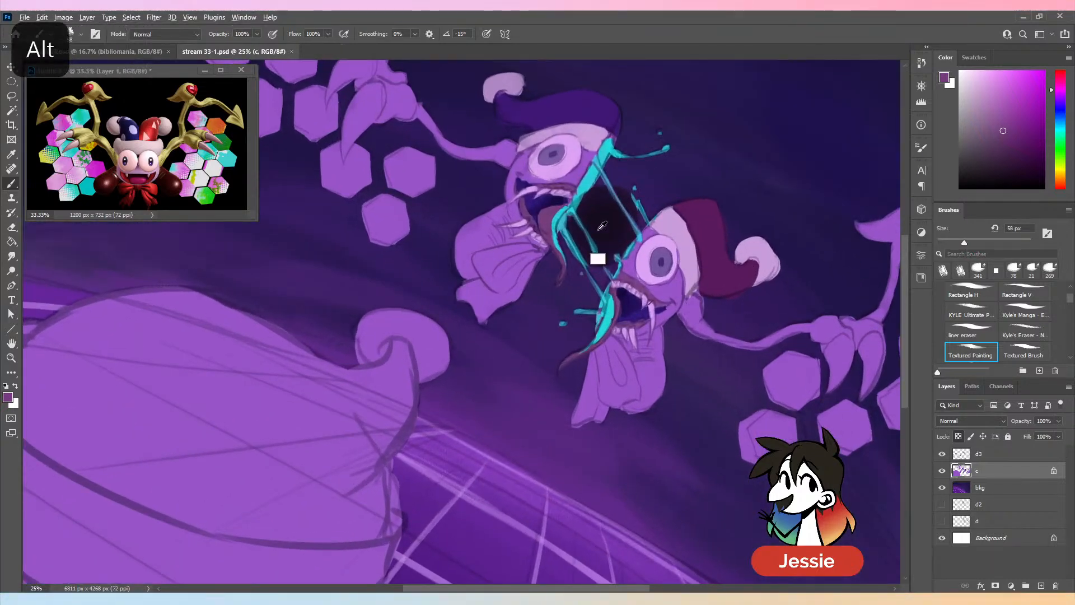
pyautogui.keyDown('alt'); pyautogui.click(596, 254); pyautogui.keyUp('alt')
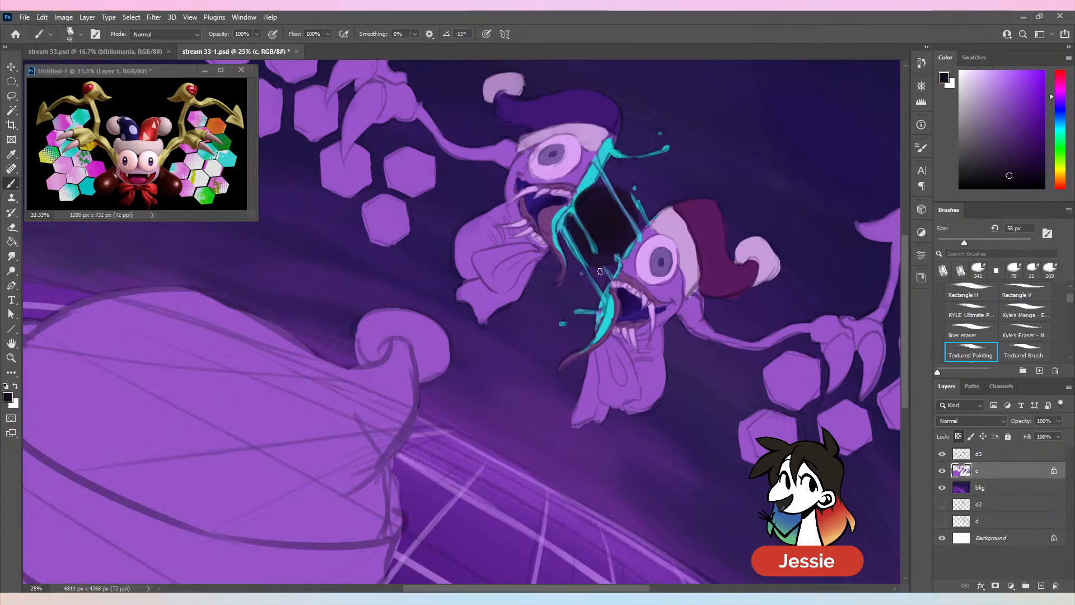
pyautogui.hotkey('ctrl', '-')
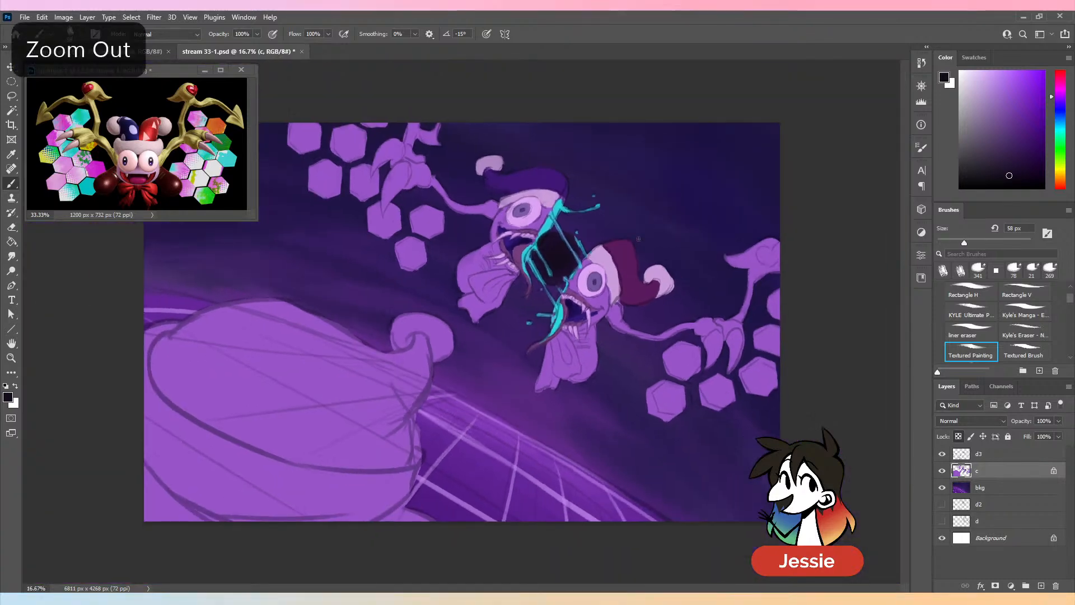
# - Paint the upper half's shoe in a dark saturated violet at 161 px, replacing the first trial shades
pyautogui.moveTo(964, 243); pyautogui.dragTo(988, 243)
pyautogui.keyDown('alt'); pyautogui.click(629, 268); pyautogui.keyUp('alt')
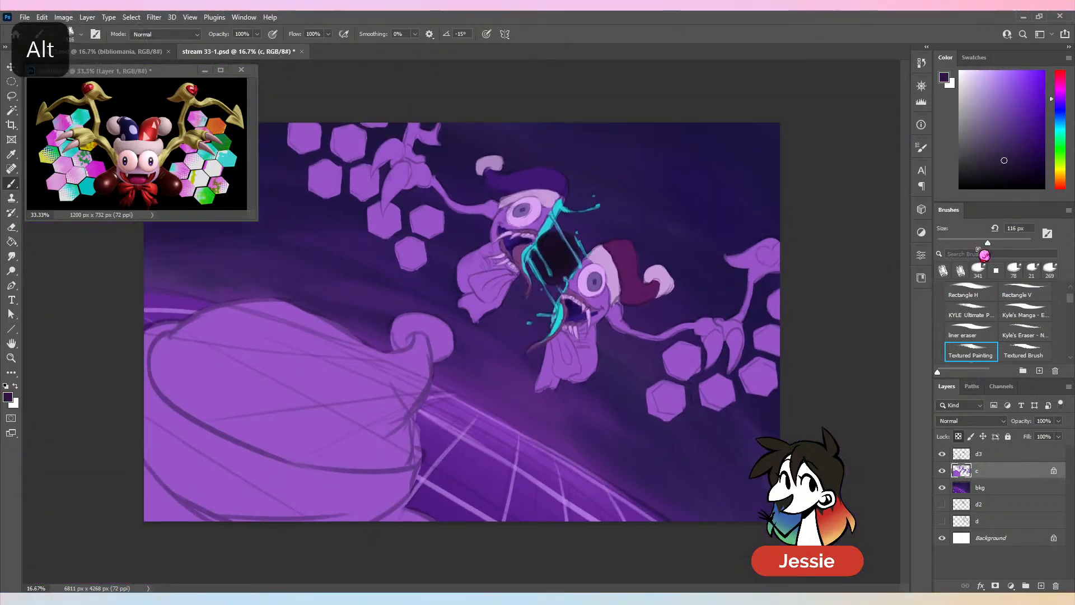
pyautogui.click(999, 243)
pyautogui.moveTo(471, 261)
pyautogui.mouseDown()
pyautogui.moveTo(459, 276)
pyautogui.moveTo(464, 261)
pyautogui.mouseUp()
pyautogui.hotkey('ctrl', 'z')
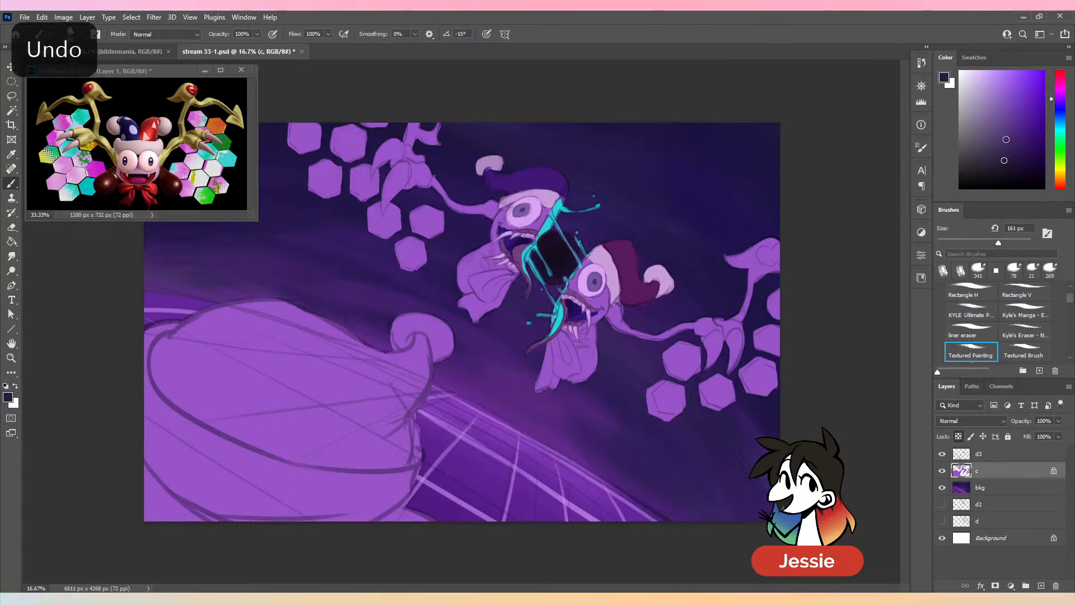
pyautogui.moveTo(1006, 139); pyautogui.dragTo(1020, 126)
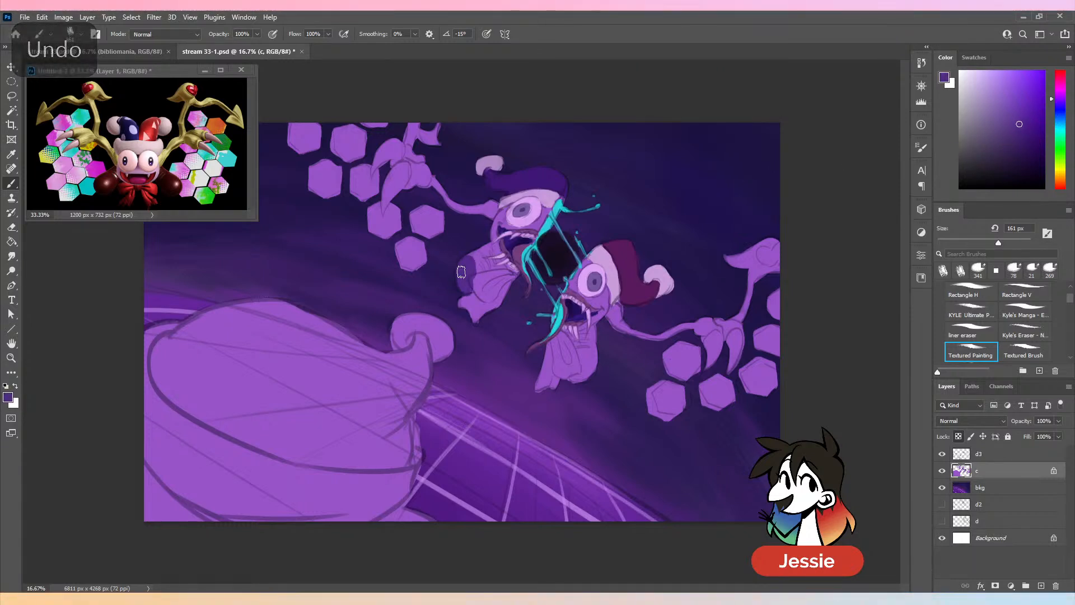
pyautogui.click(1029, 133)
pyautogui.click(1024, 140)
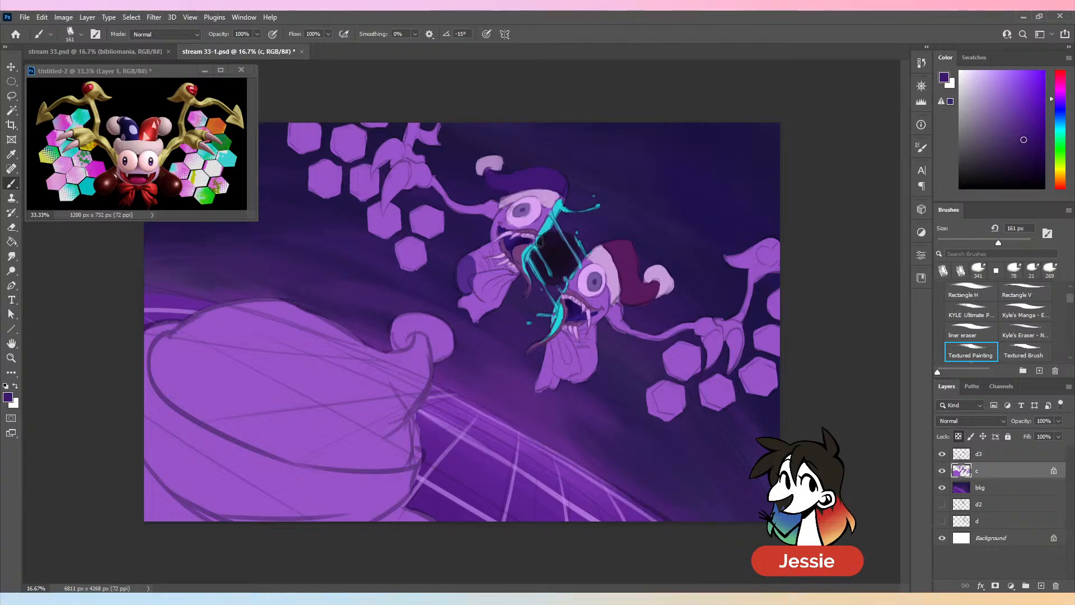
pyautogui.moveTo(469, 262)
pyautogui.mouseDown()
pyautogui.moveTo(459, 280)
pyautogui.moveTo(470, 275)
pyautogui.mouseUp()
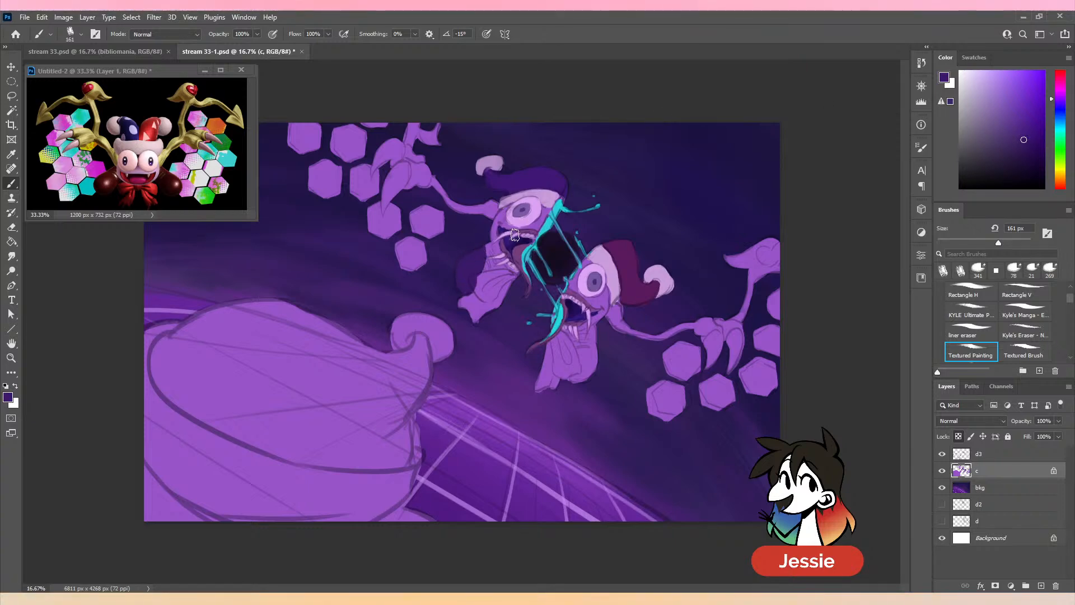
# - Cover the rest of the upper shoe below the fangs and paint the lower half's shoe in the same dark violet
pyautogui.hotkey('ctrl', '+')
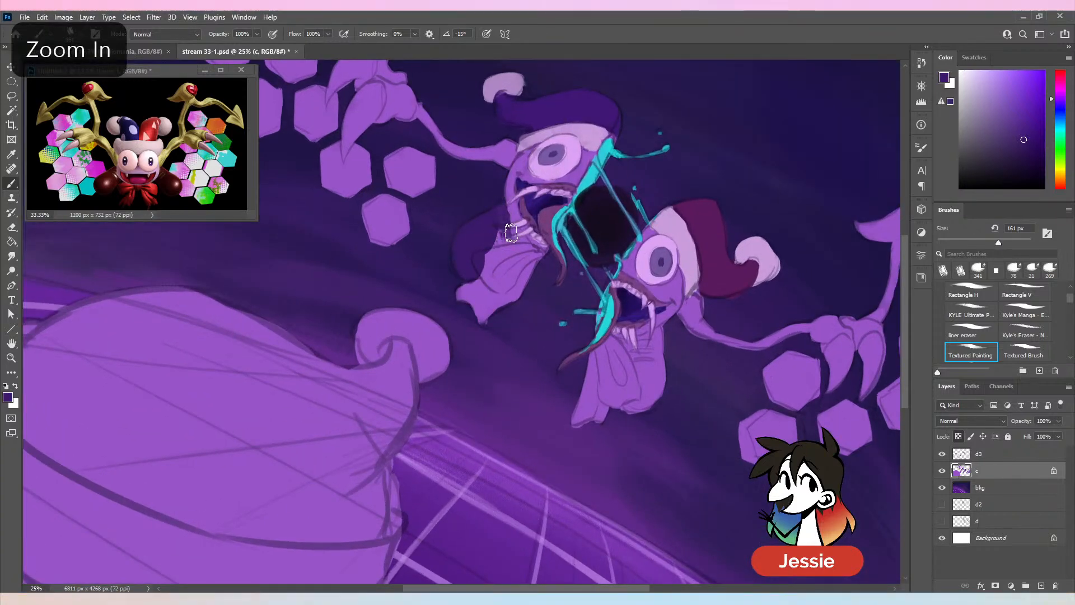
pyautogui.moveTo(522, 243); pyautogui.dragTo(523, 235)
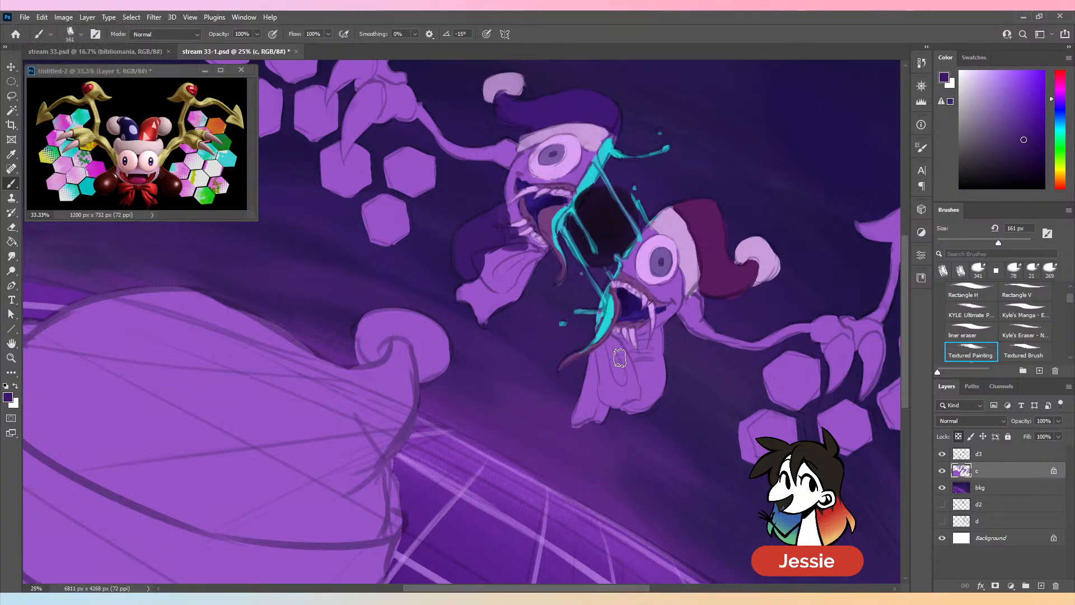
pyautogui.moveTo(619, 342)
pyautogui.mouseDown()
pyautogui.moveTo(644, 339)
pyautogui.moveTo(640, 365)
pyautogui.moveTo(658, 337)
pyautogui.moveTo(649, 366)
pyautogui.moveTo(624, 383)
pyautogui.moveTo(652, 369)
pyautogui.moveTo(627, 368)
pyautogui.mouseUp()
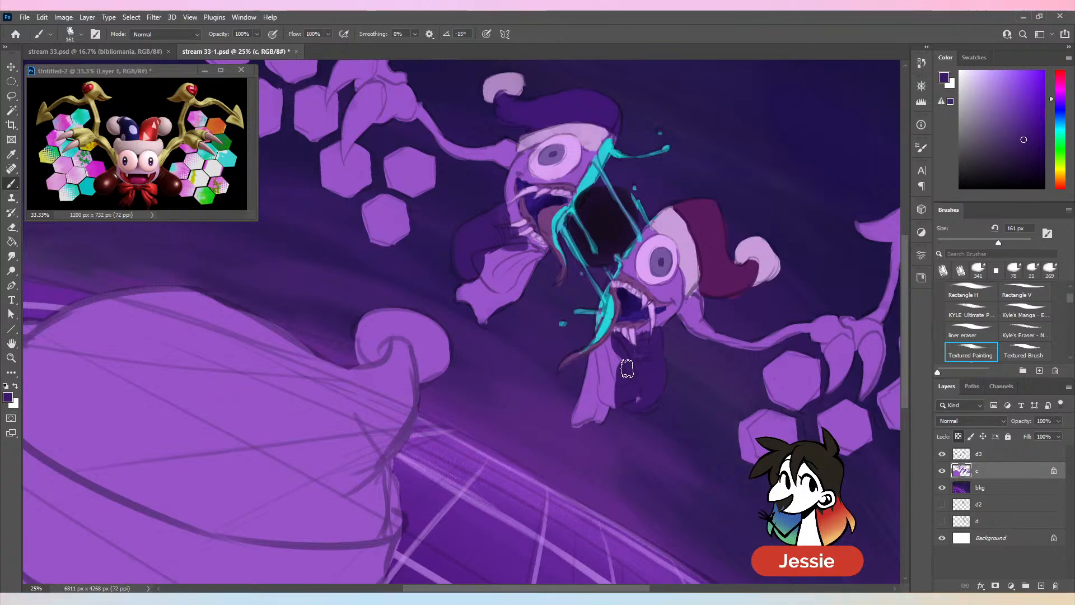
pyautogui.hotkey('ctrl', '-')
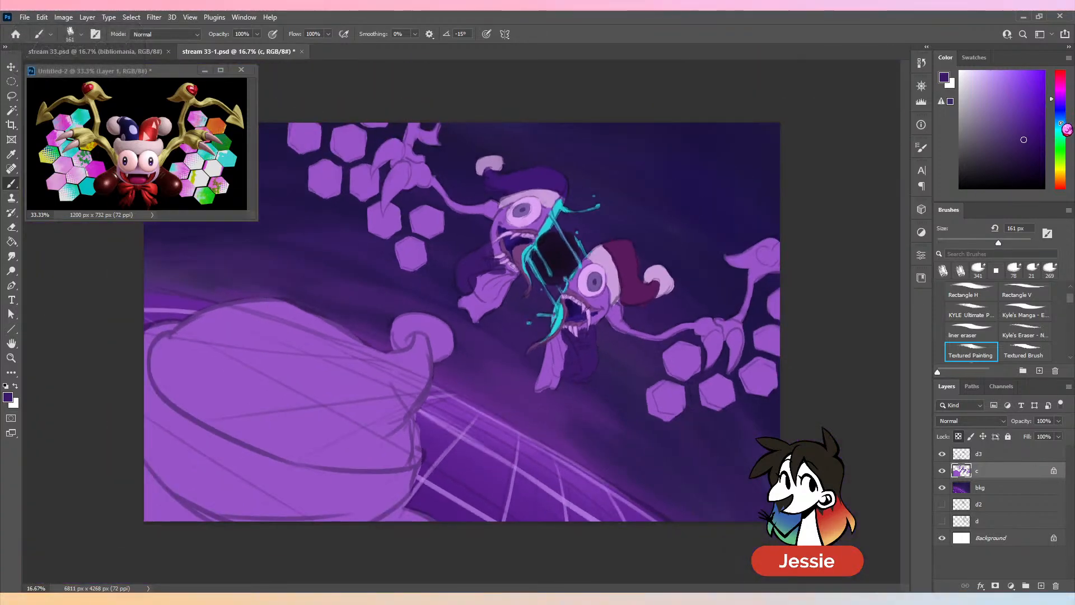
# - Paint the bow pieces under both halves' mouths in a brighter, saturated violet at 161 px
pyautogui.click(1061, 98)
pyautogui.click(1024, 99)
pyautogui.moveTo(1024, 99); pyautogui.dragTo(1023, 101)
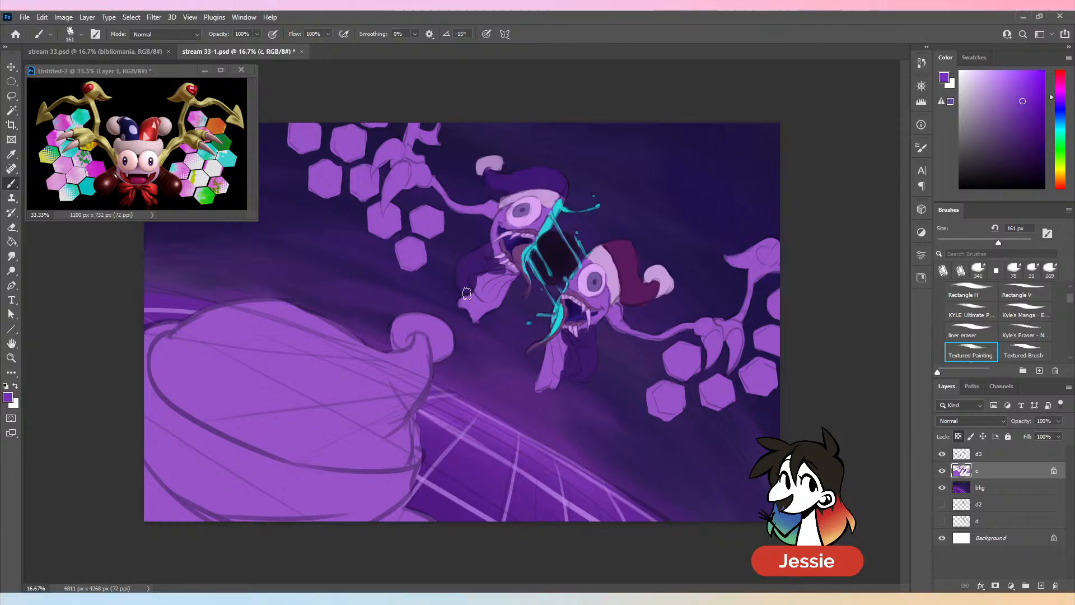
pyautogui.moveTo(480, 316)
pyautogui.mouseDown()
pyautogui.moveTo(496, 301)
pyautogui.moveTo(458, 308)
pyautogui.mouseUp()
pyautogui.hotkey('ctrl', '+')
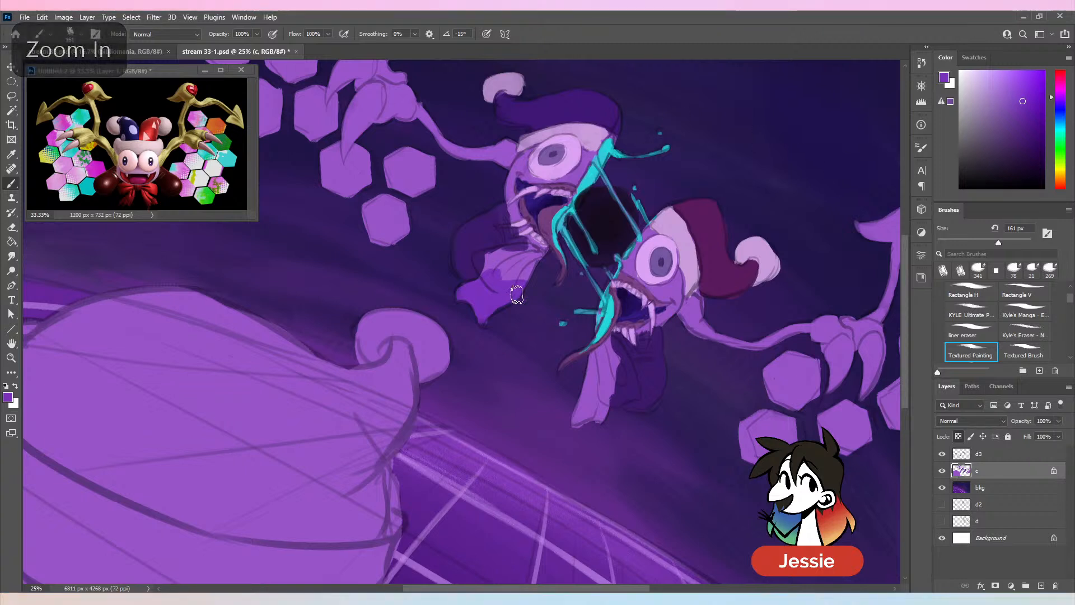
pyautogui.moveTo(499, 257)
pyautogui.mouseDown()
pyautogui.moveTo(536, 262)
pyautogui.moveTo(503, 271)
pyautogui.mouseUp()
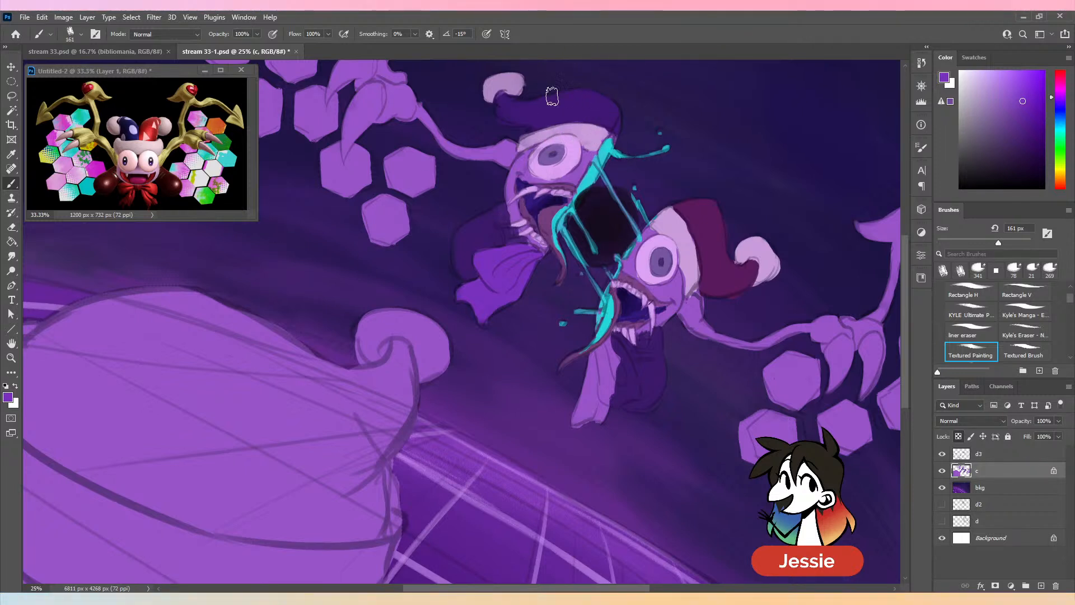
pyautogui.moveTo(611, 365)
pyautogui.mouseDown()
pyautogui.moveTo(614, 344)
pyautogui.moveTo(621, 386)
pyautogui.moveTo(627, 350)
pyautogui.moveTo(610, 395)
pyautogui.moveTo(599, 347)
pyautogui.moveTo(593, 386)
pyautogui.moveTo(636, 381)
pyautogui.mouseUp()
pyautogui.hotkey('ctrl', '-')
pyautogui.hotkey('ctrl', '-')
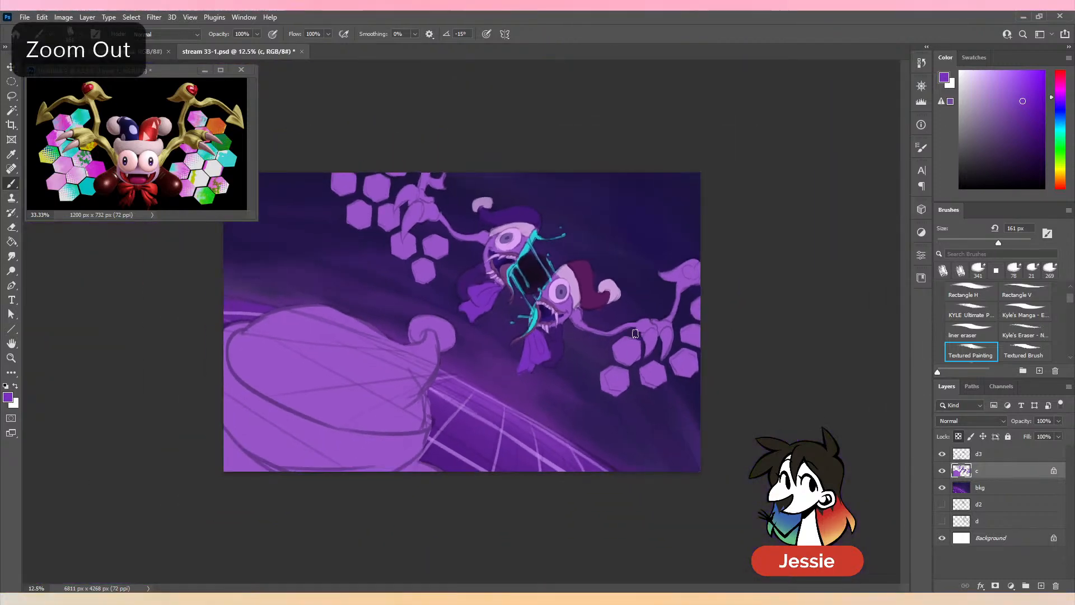
pyautogui.hotkey('ctrl', '+')
pyautogui.keyDown('alt'); pyautogui.click(576, 330); pyautogui.keyUp('alt')
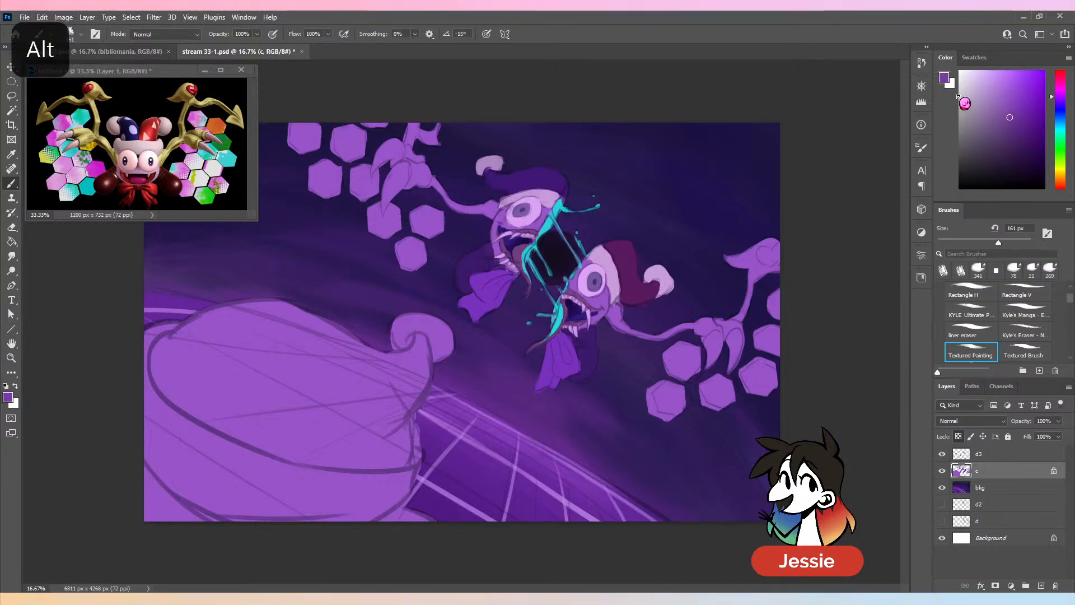
pyautogui.keyDown('alt'); pyautogui.click(588, 311); pyautogui.keyUp('alt')
pyautogui.keyDown('alt'); pyautogui.click(602, 309); pyautogui.keyUp('alt')
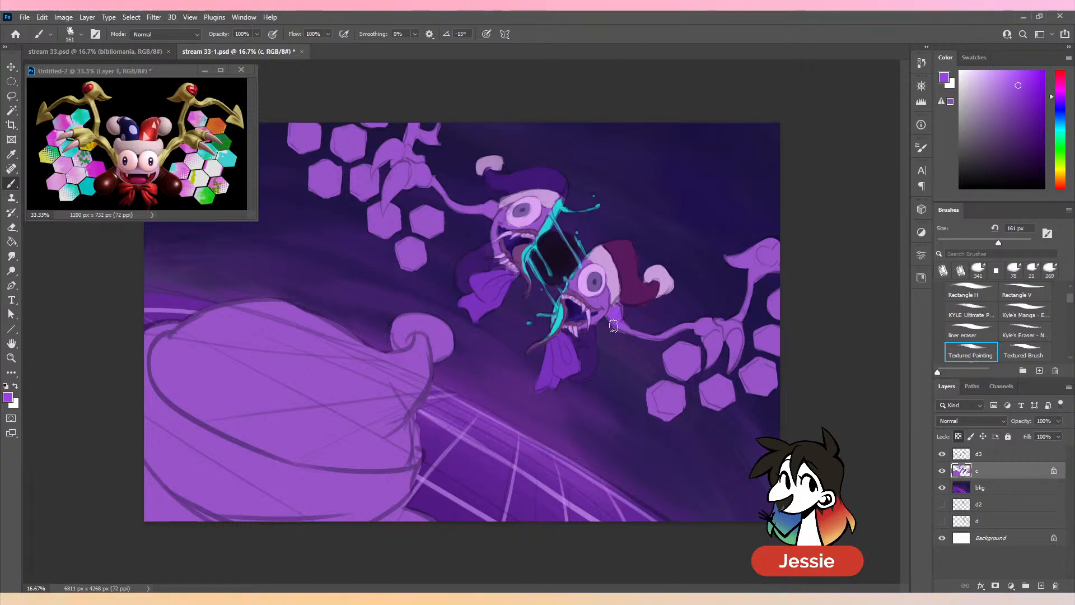
pyautogui.hotkey('ctrl', 'z')
pyautogui.keyDown('alt'); pyautogui.click(604, 301); pyautogui.keyUp('alt')
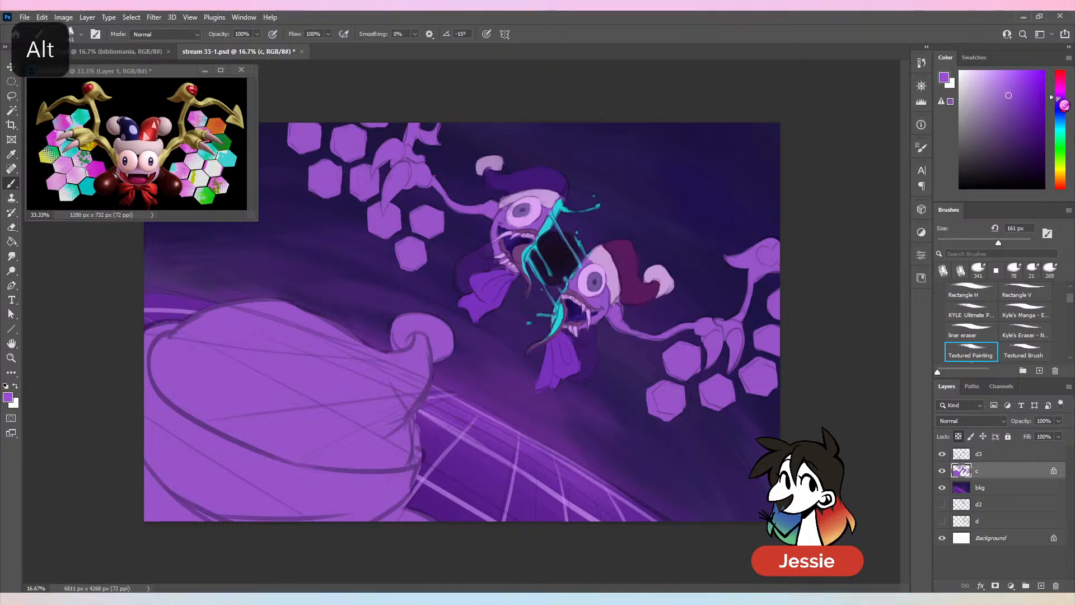
pyautogui.moveTo(1057, 98); pyautogui.dragTo(1059, 93)
pyautogui.click(1010, 87)
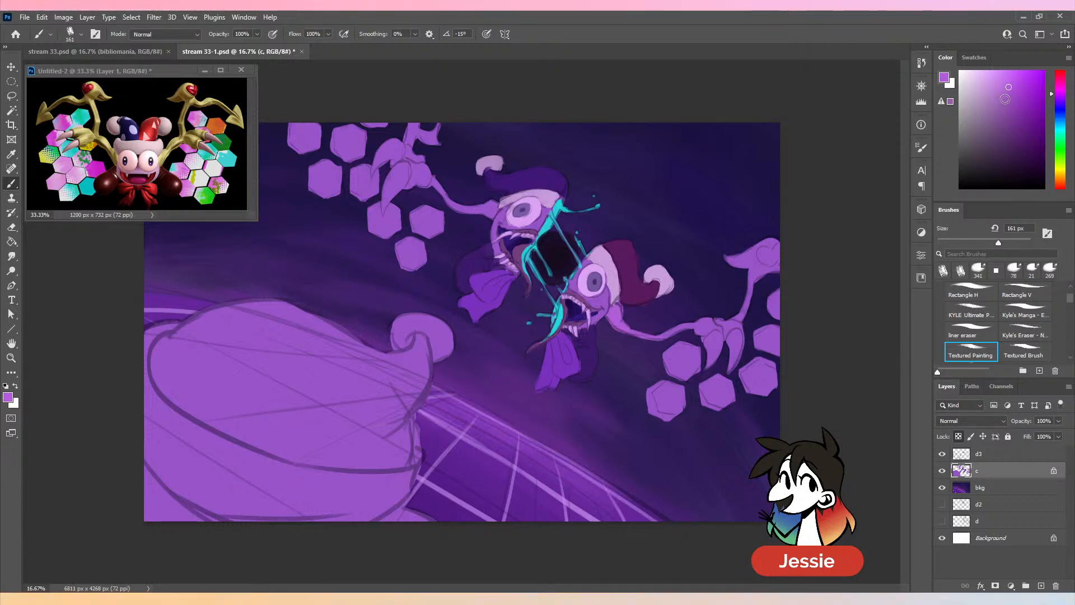
pyautogui.moveTo(999, 243); pyautogui.dragTo(1002, 243)
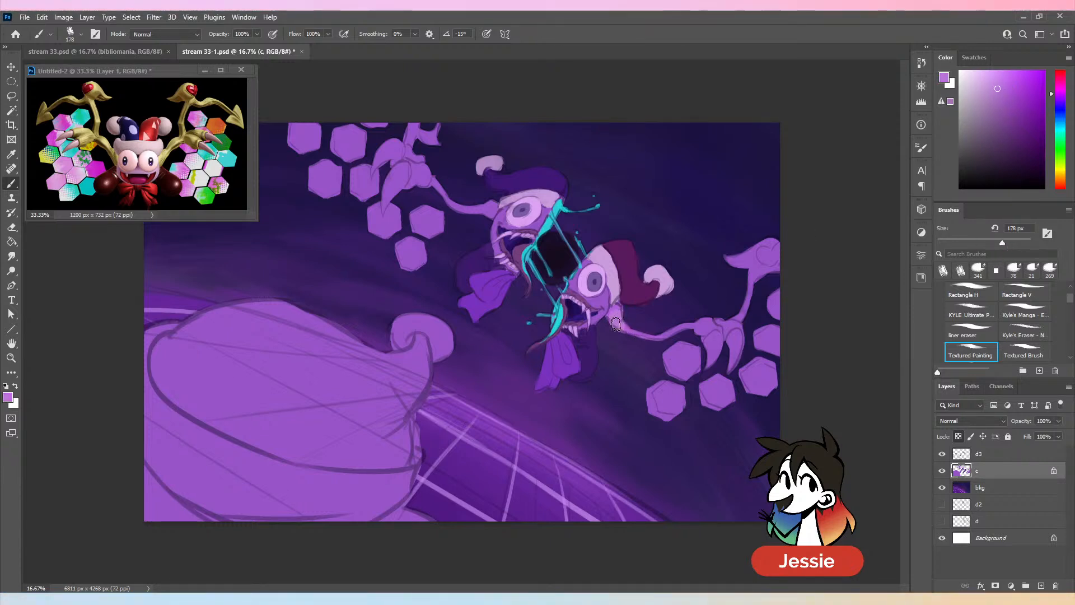
pyautogui.hotkey('ctrl', 'z')
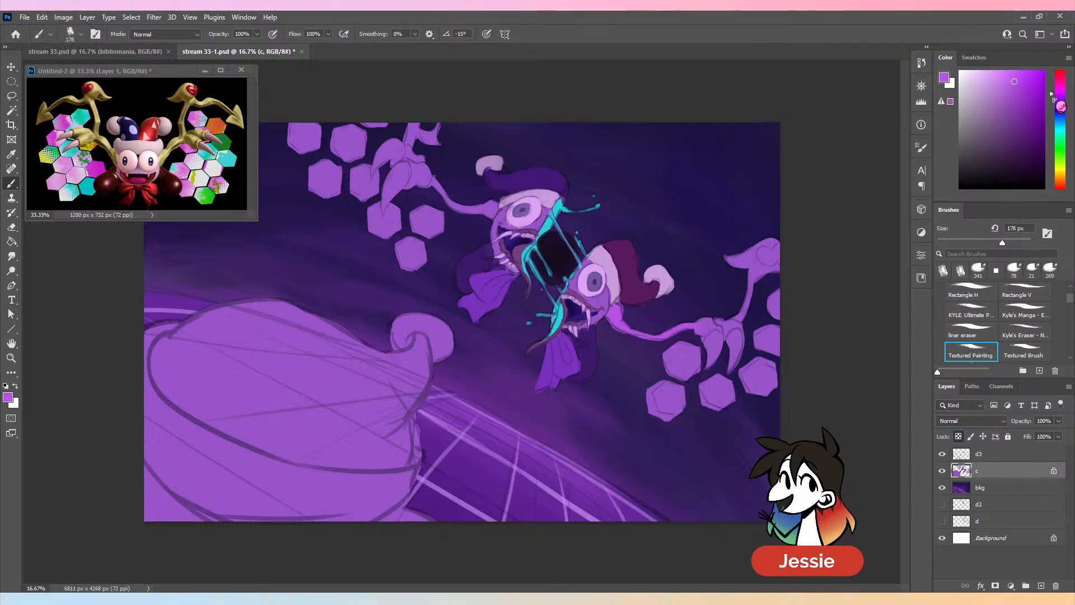
# - Shift the bright purple's hue toward magenta and paint both wings and their hexagons at 1228 px
pyautogui.moveTo(1054, 100); pyautogui.dragTo(1064, 93)
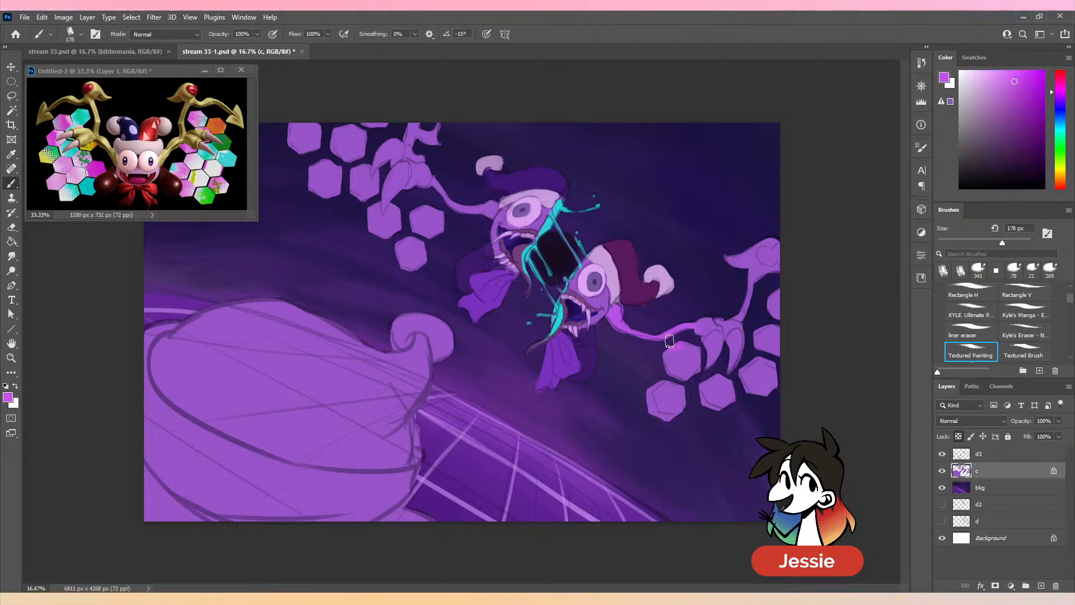
pyautogui.hotkey('ctrl', 'z')
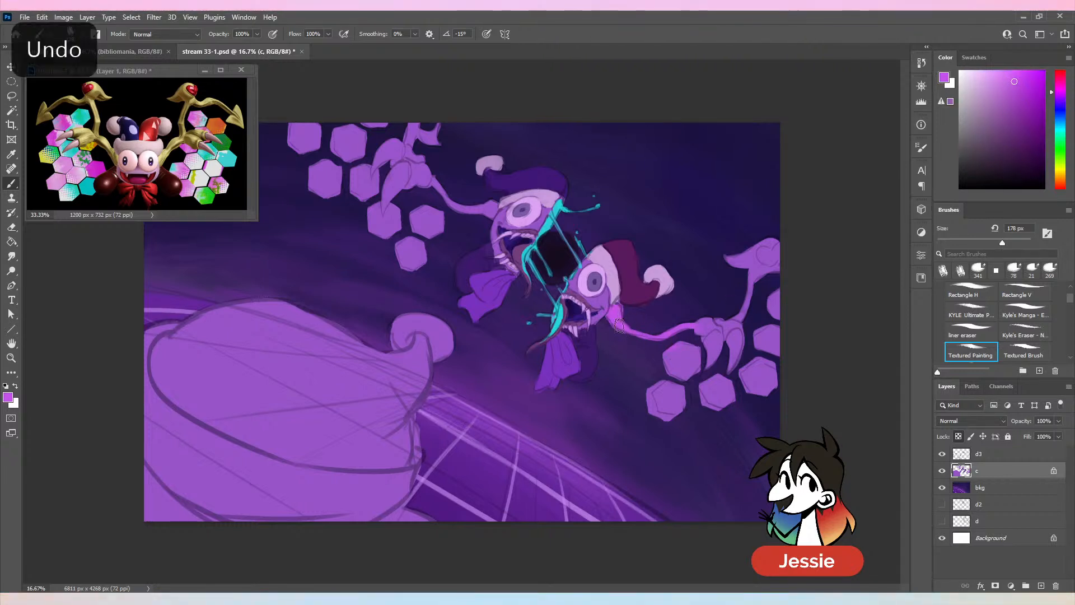
pyautogui.click(1023, 243)
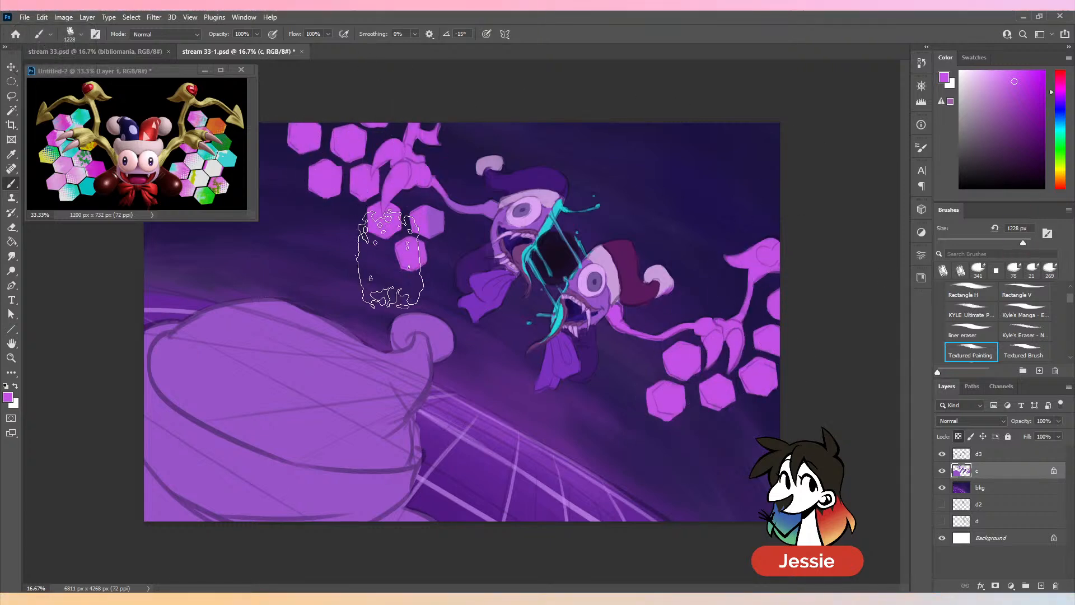
# - Unlock the transparent pixels of layer c, reduce the brush to 111 px, and save the file
pyautogui.click(1003, 243)
pyautogui.moveTo(1003, 243); pyautogui.dragTo(991, 243)
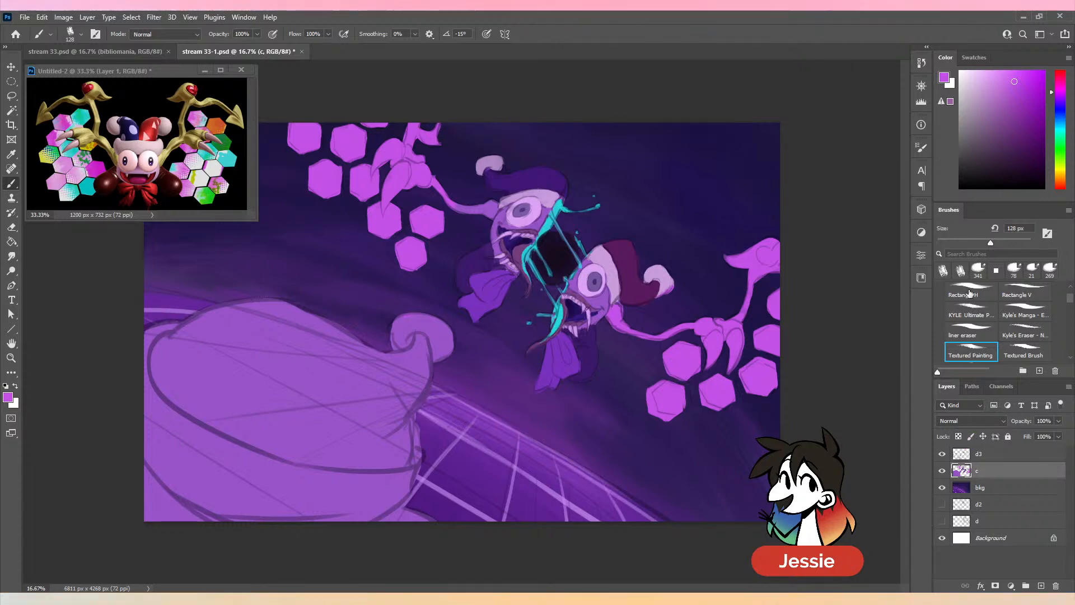
pyautogui.click(970, 243)
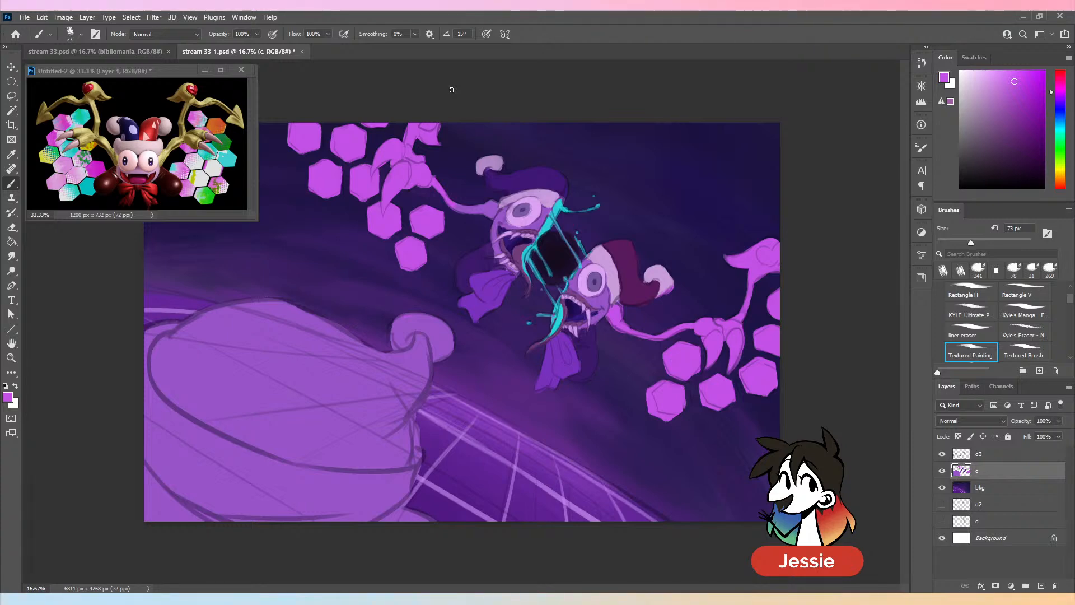
pyautogui.hotkey('ctrl', '=')
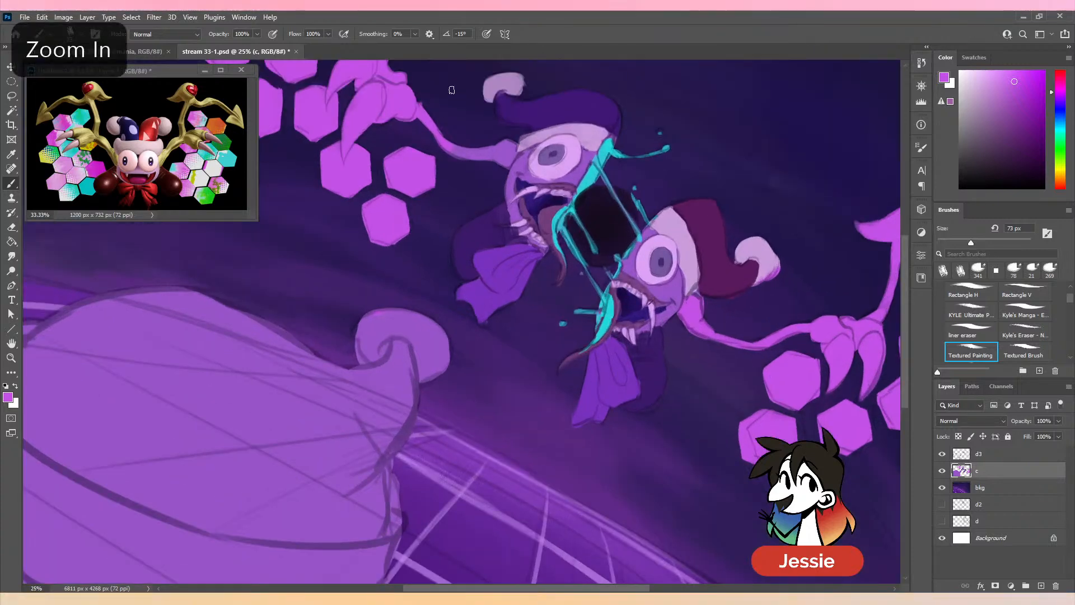
pyautogui.hotkey('ctrl', 's')
pyautogui.click(986, 243)
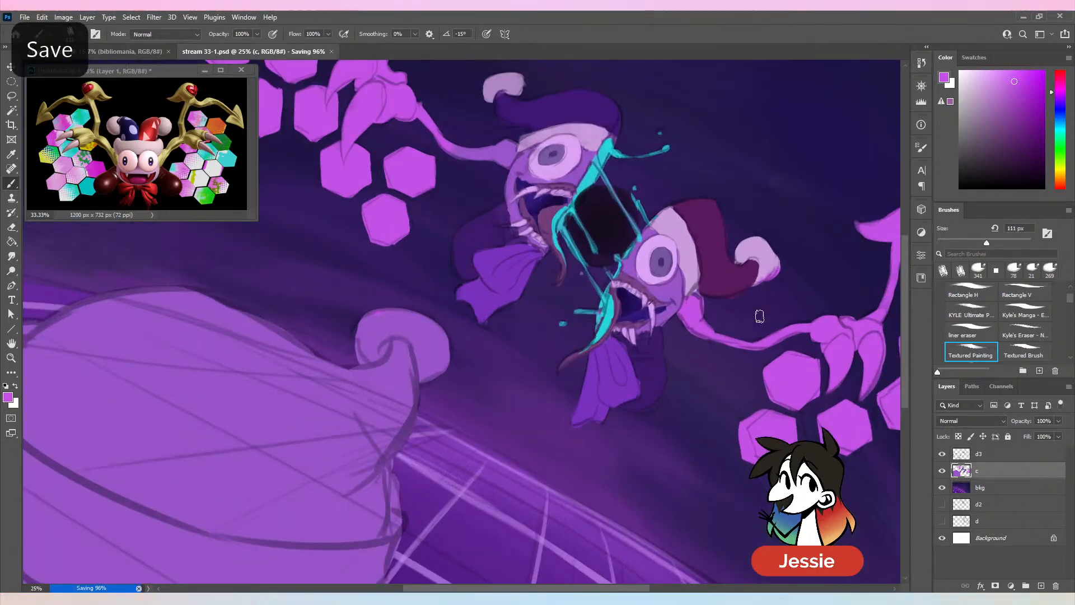
pyautogui.hotkey('ctrl', '-')
pyautogui.hotkey('ctrl', 's')
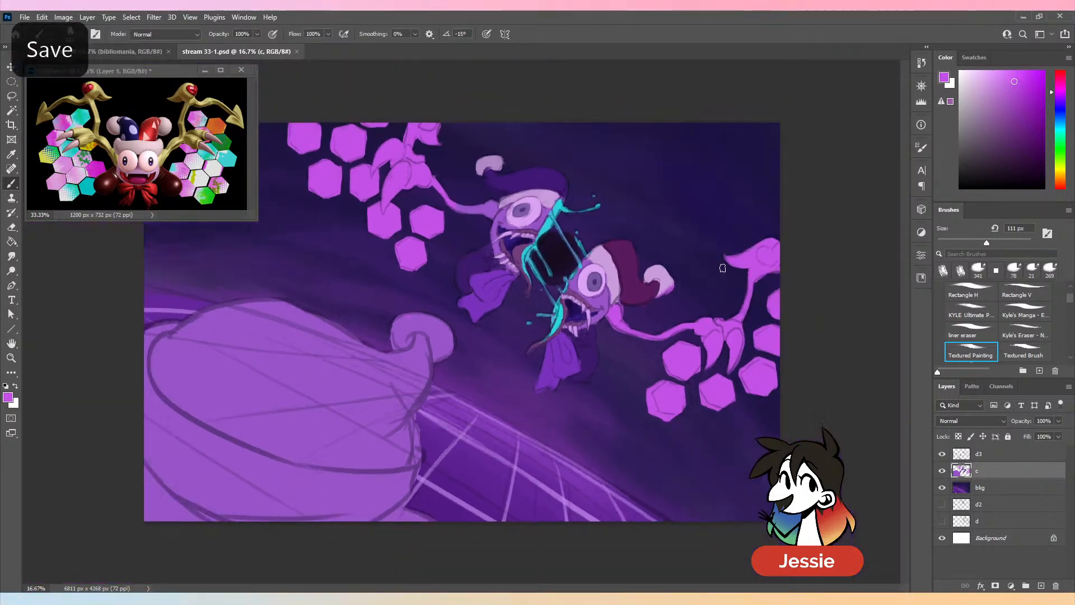
# - Lock layer c's transparent pixels, paint the upper wing's arm magenta-purple up to the face at 111 px, and sample a lighter lilac
pyautogui.hotkey('ctrl', '+')
pyautogui.moveTo(582, 235); pyautogui.dragTo(571, 411)
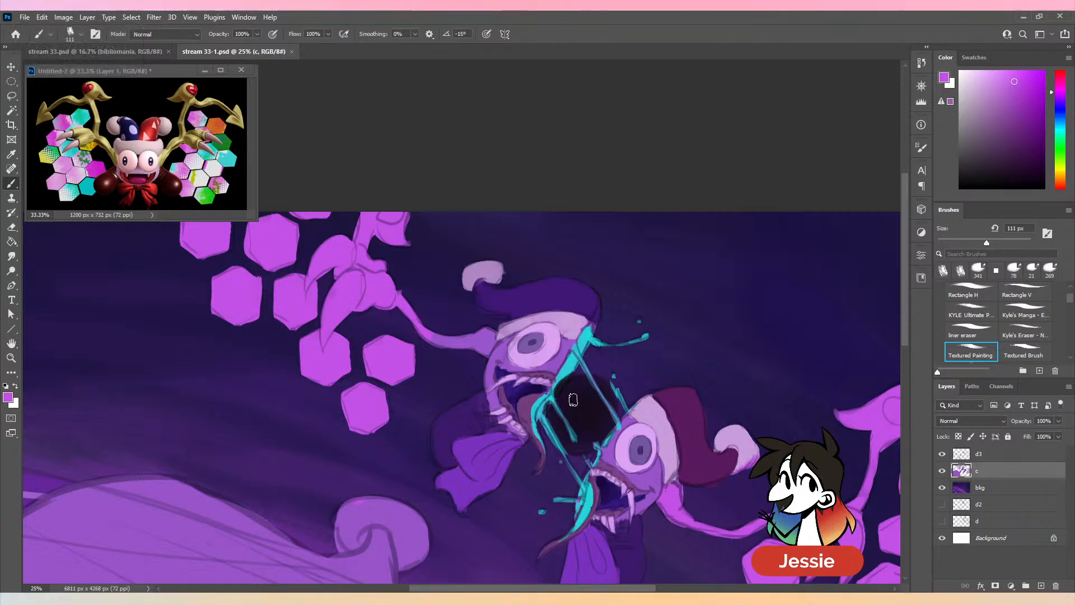
pyautogui.press('/')
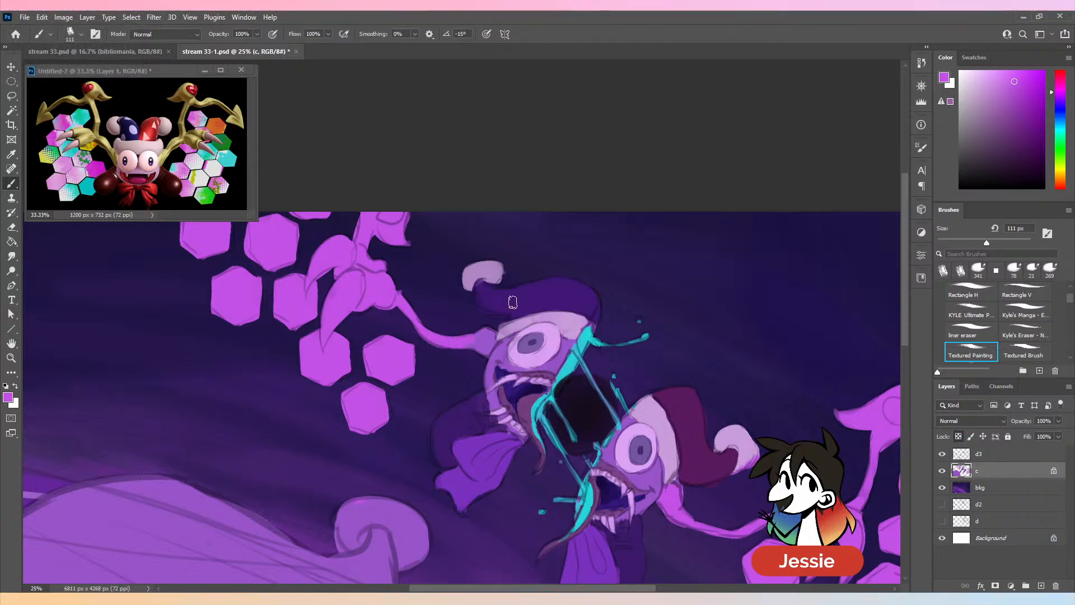
pyautogui.hotkey('ctrl', '=')
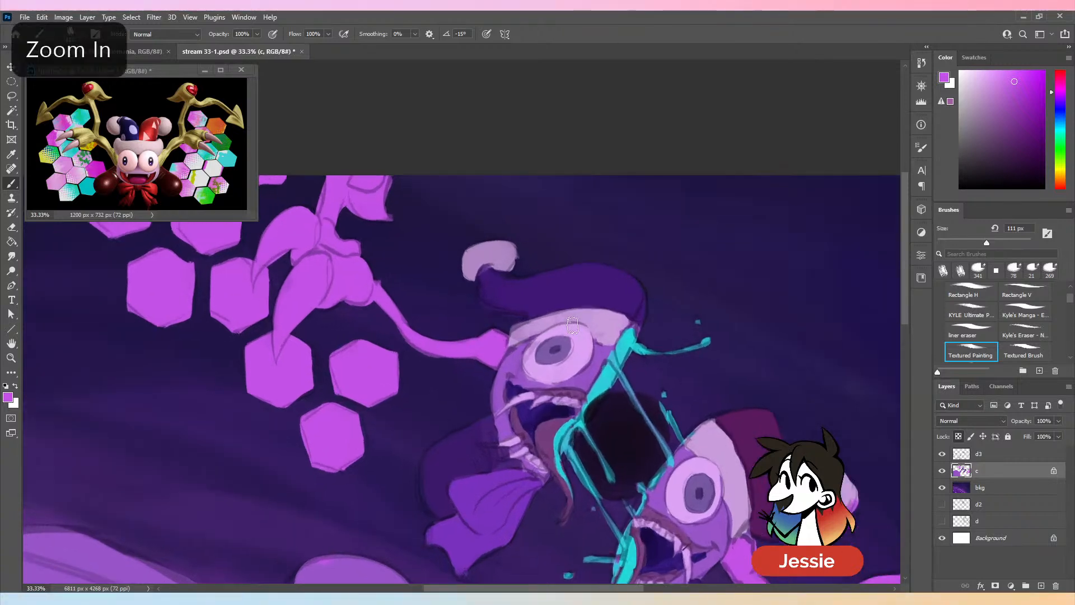
pyautogui.keyDown('alt'); pyautogui.click(574, 322); pyautogui.keyUp('alt')
pyautogui.hotkey('ctrl', 'z')
pyautogui.press('alt')
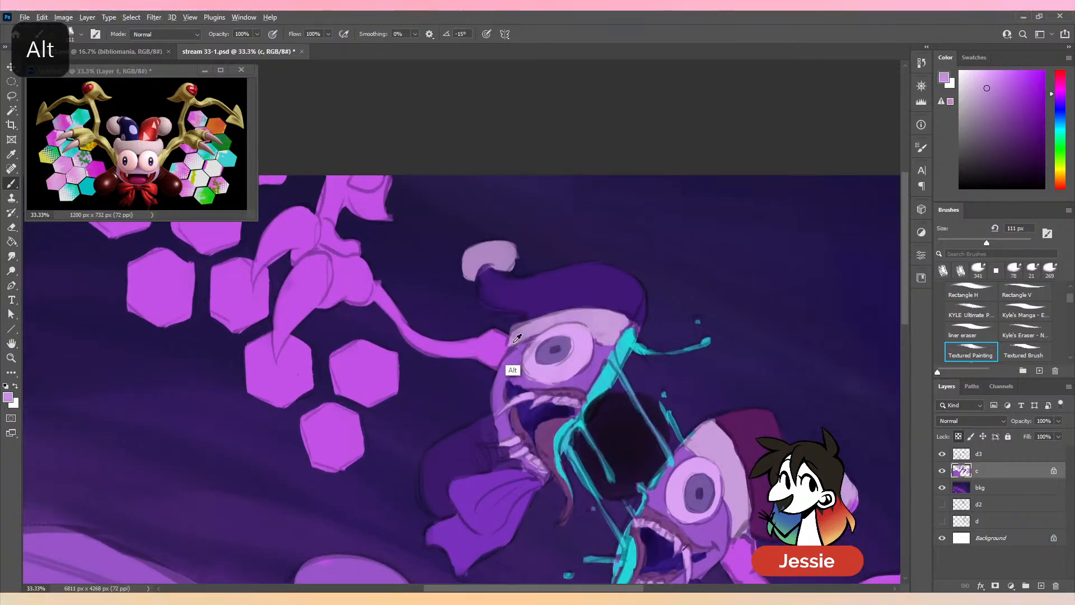
# - Save the painting with the transparent pixels of layer c locked
pyautogui.click(958, 436)
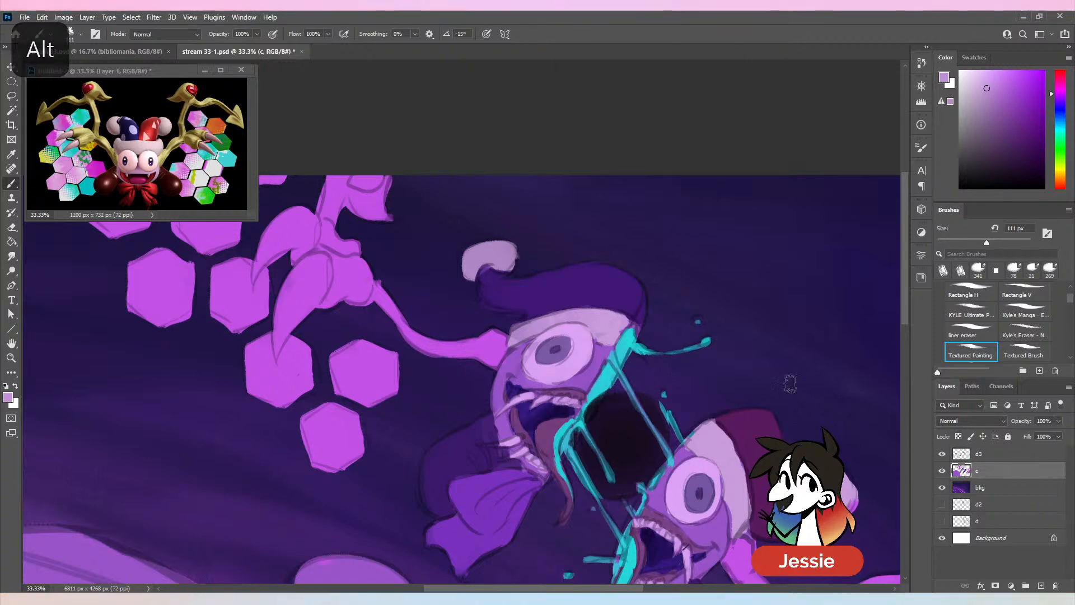
pyautogui.hotkey('ctrl', '-')
pyautogui.click(971, 436)
pyautogui.hotkey('ctrl', '-')
pyautogui.hotkey('ctrl', '-')
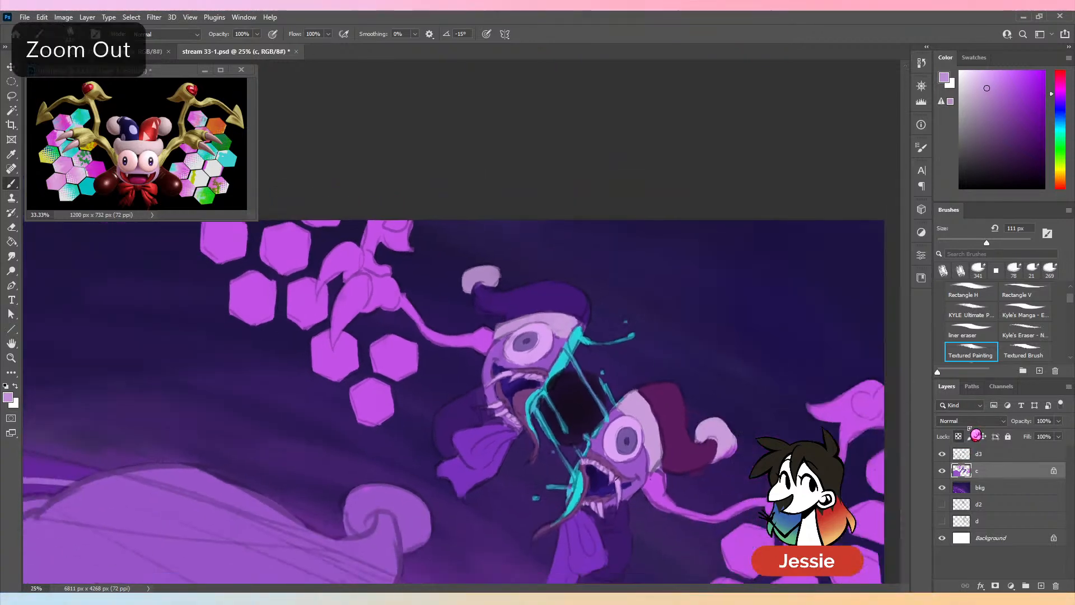
pyautogui.hotkey('ctrl', '=')
pyautogui.hotkey('ctrl', 's')
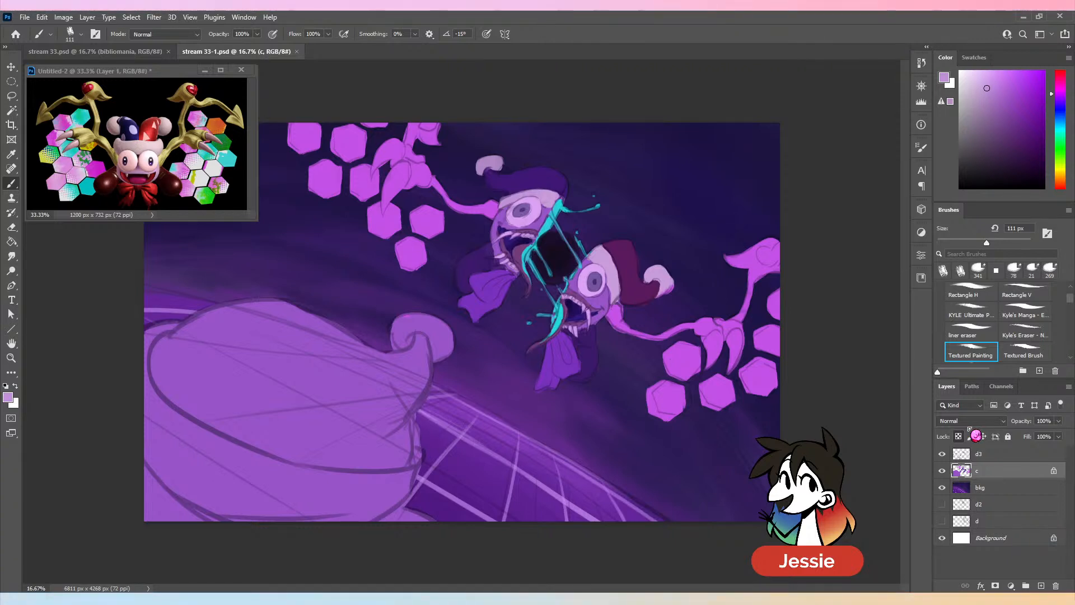
pyautogui.hotkey('ctrl', '-')
pyautogui.hotkey('ctrl', '+')
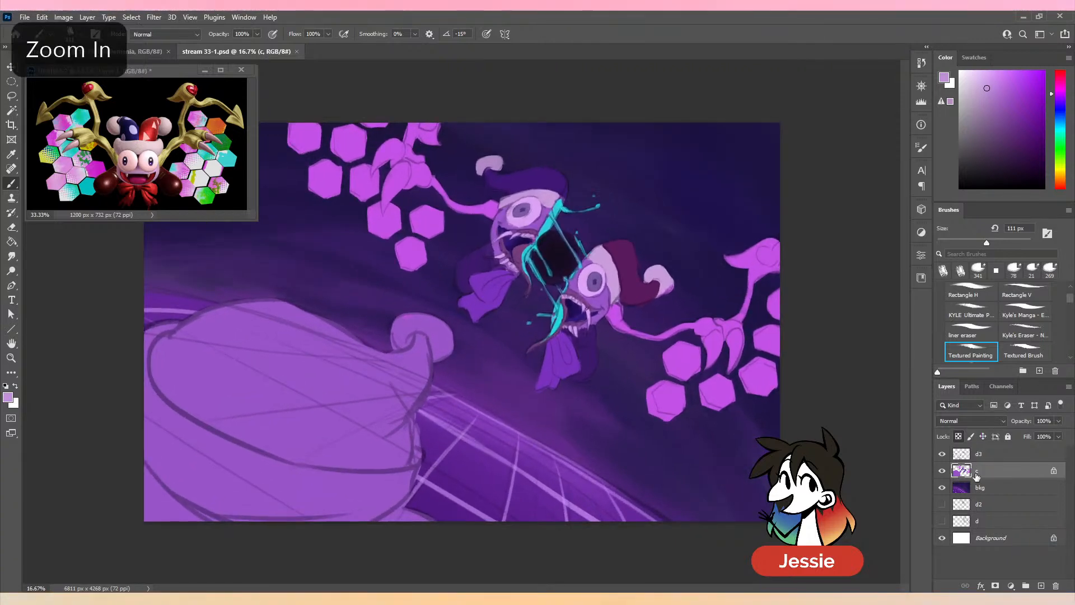
# - Erase the stray construction lines inside the large foreground shape on layer d3 with Kyle's Eraser at 281 px, and save the file
pyautogui.click(995, 456)
pyautogui.click(1024, 335)
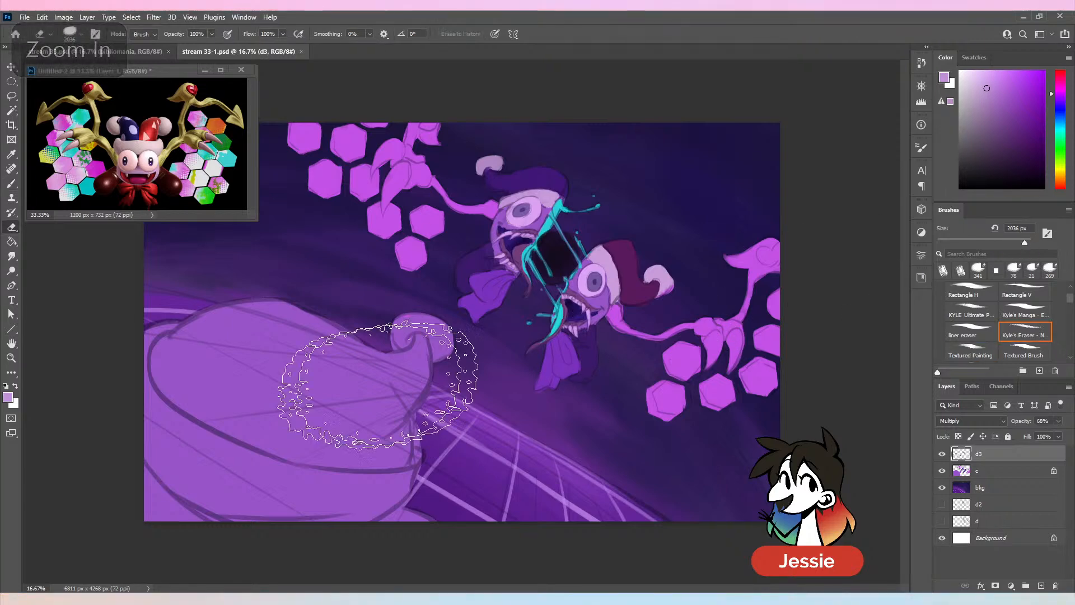
pyautogui.moveTo(1024, 243); pyautogui.dragTo(1011, 243)
pyautogui.moveTo(239, 356); pyautogui.dragTo(187, 348)
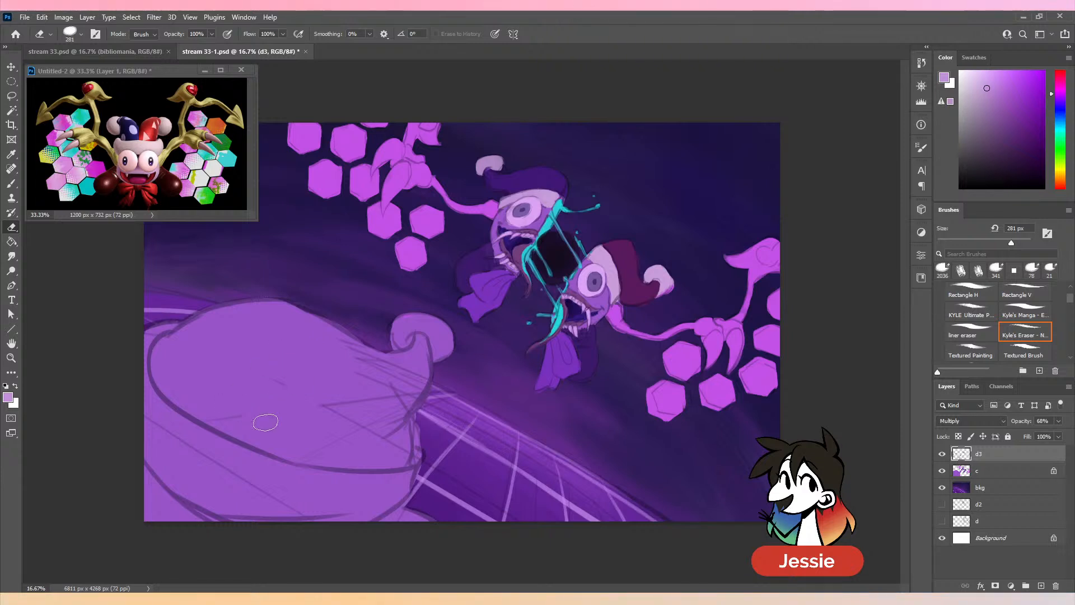
pyautogui.moveTo(297, 403)
pyautogui.mouseDown()
pyautogui.moveTo(380, 421)
pyautogui.moveTo(331, 406)
pyautogui.moveTo(353, 438)
pyautogui.moveTo(385, 385)
pyautogui.moveTo(399, 427)
pyautogui.moveTo(393, 402)
pyautogui.moveTo(411, 381)
pyautogui.moveTo(350, 368)
pyautogui.moveTo(343, 330)
pyautogui.mouseUp()
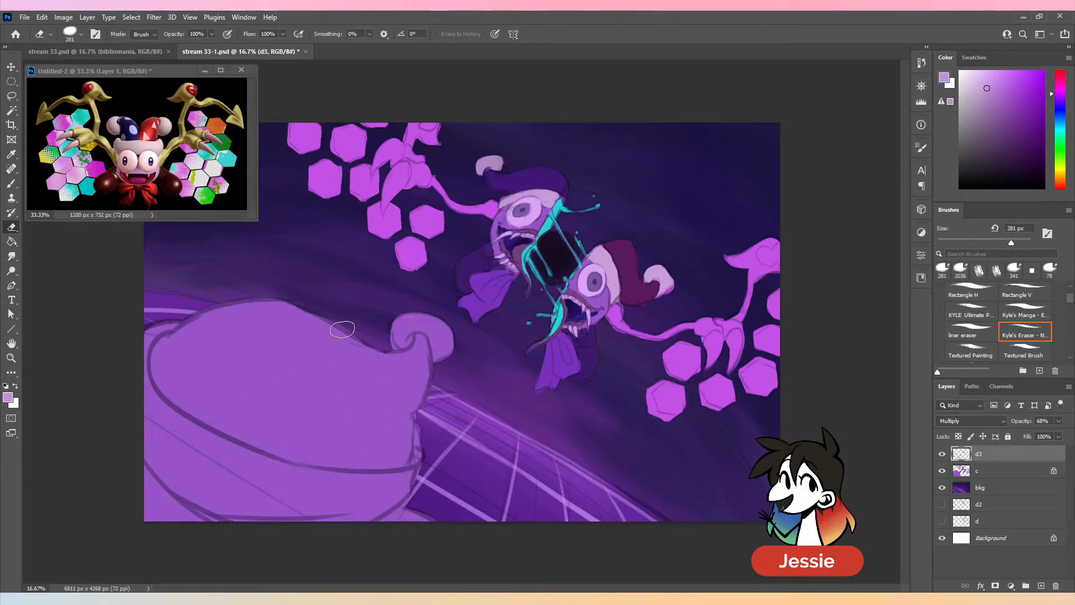
pyautogui.moveTo(162, 440)
pyautogui.mouseDown()
pyautogui.moveTo(134, 409)
pyautogui.moveTo(250, 513)
pyautogui.moveTo(306, 526)
pyautogui.moveTo(273, 502)
pyautogui.moveTo(342, 510)
pyautogui.mouseUp()
pyautogui.hotkey('ctrl', 's')
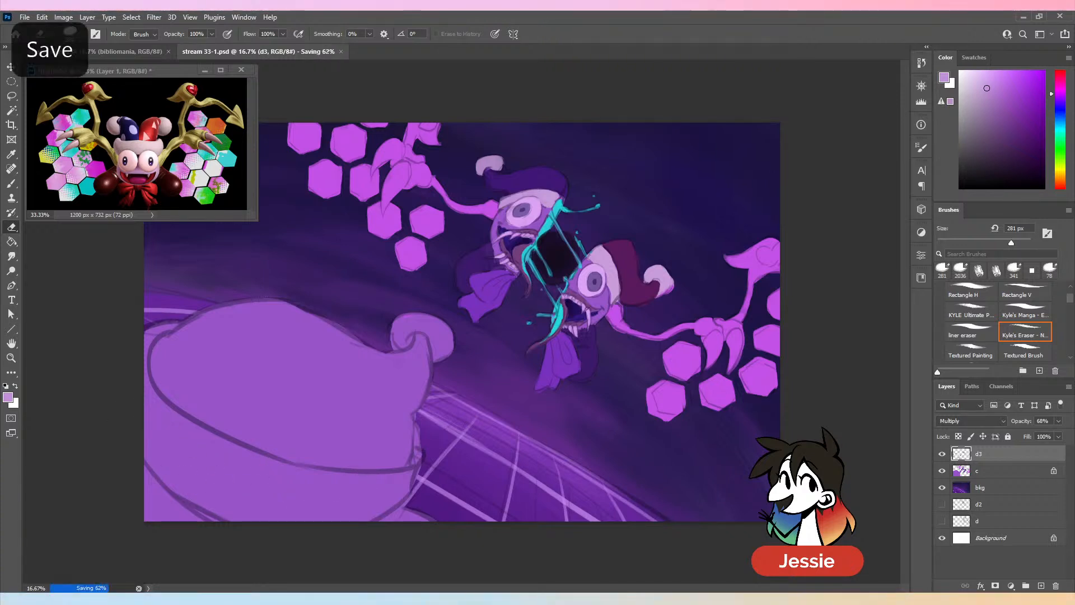
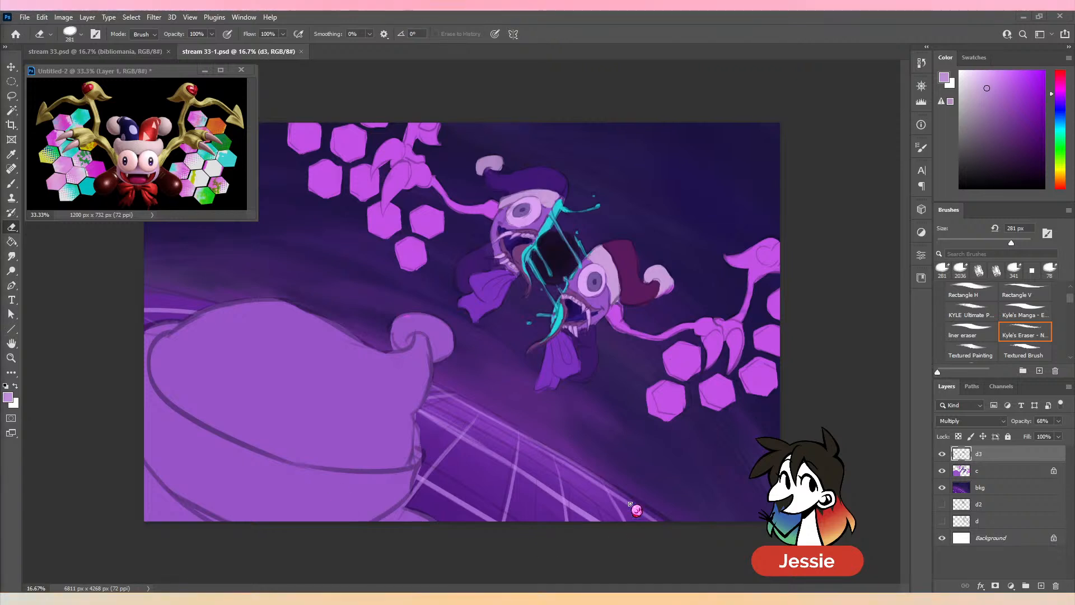
# - Examine the whole painting at thumbnail size to judge how its shapes and colours hold together
pyautogui.hotkey('ctrl', '-')
pyautogui.hotkey('ctrl', '-')
pyautogui.hotkey('ctrl', '-')
pyautogui.hotkey('ctrl', '-')
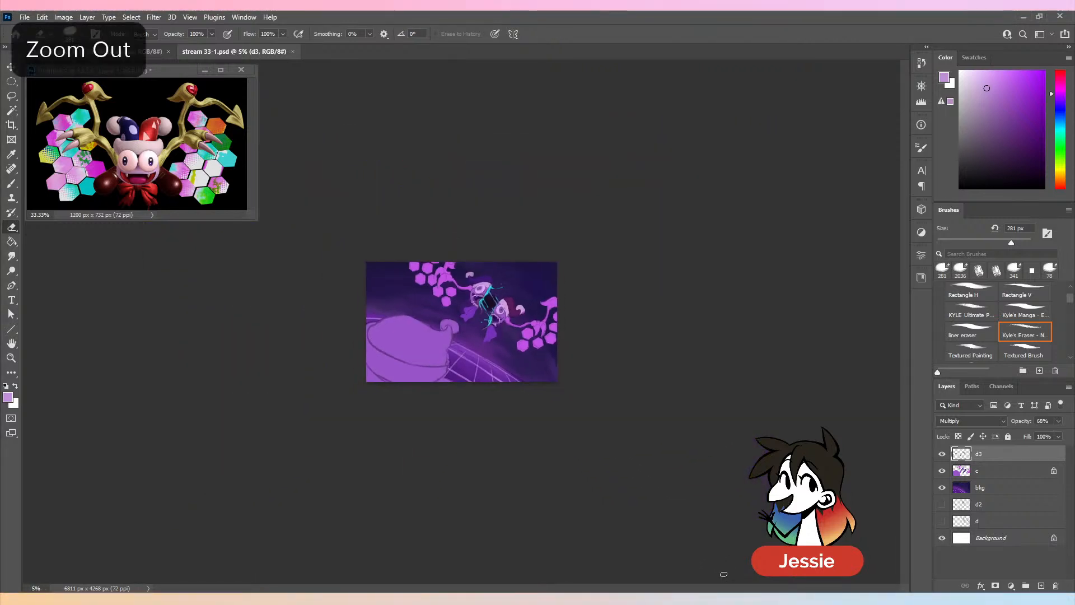
pyautogui.hotkey('ctrl', '-')
pyautogui.hotkey('ctrl', '-')
pyautogui.hotkey('ctrl', '-')
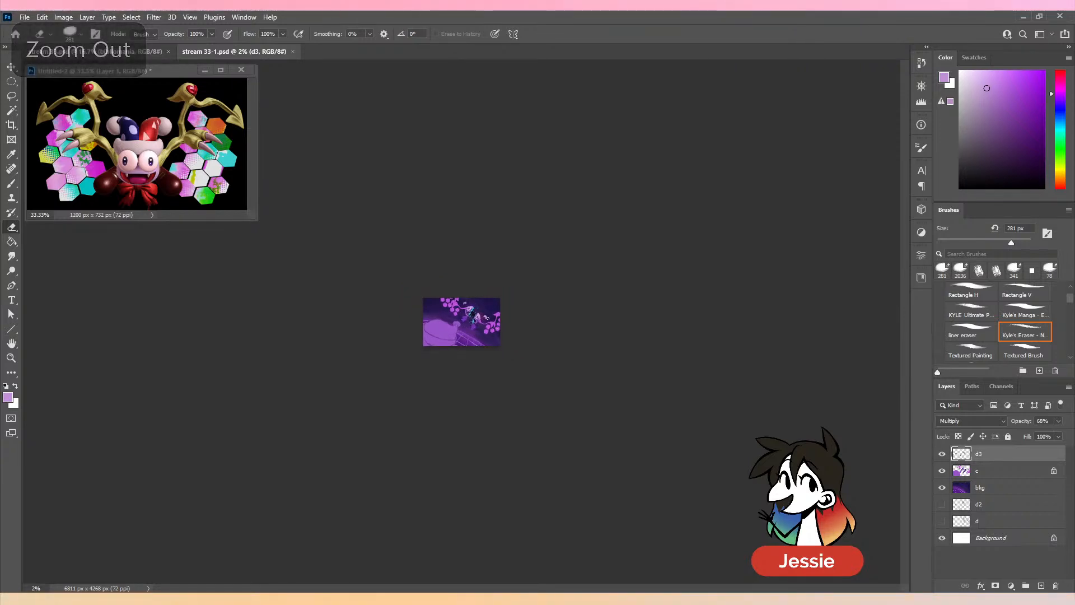
pyautogui.hotkey('ctrl', '+')
pyautogui.hotkey('ctrl', '+')
pyautogui.hotkey('ctrl', '+')
pyautogui.hotkey('ctrl', '+')
pyautogui.hotkey('ctrl', '+')
pyautogui.hotkey('ctrl', '+')
pyautogui.hotkey('ctrl', '+')
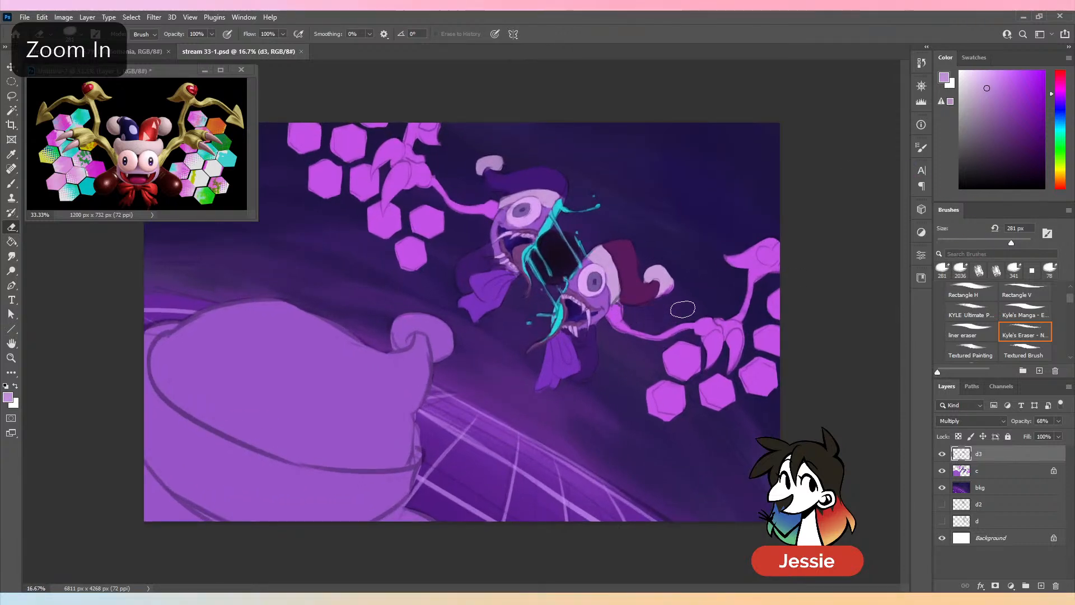
# - On layer c, paint two of the lower wing's hexagons dark magenta and bright pink with the Textured Painting brush at 233 px
pyautogui.press('b')
pyautogui.keyDown('alt'); pyautogui.click(633, 283); pyautogui.keyUp('alt')
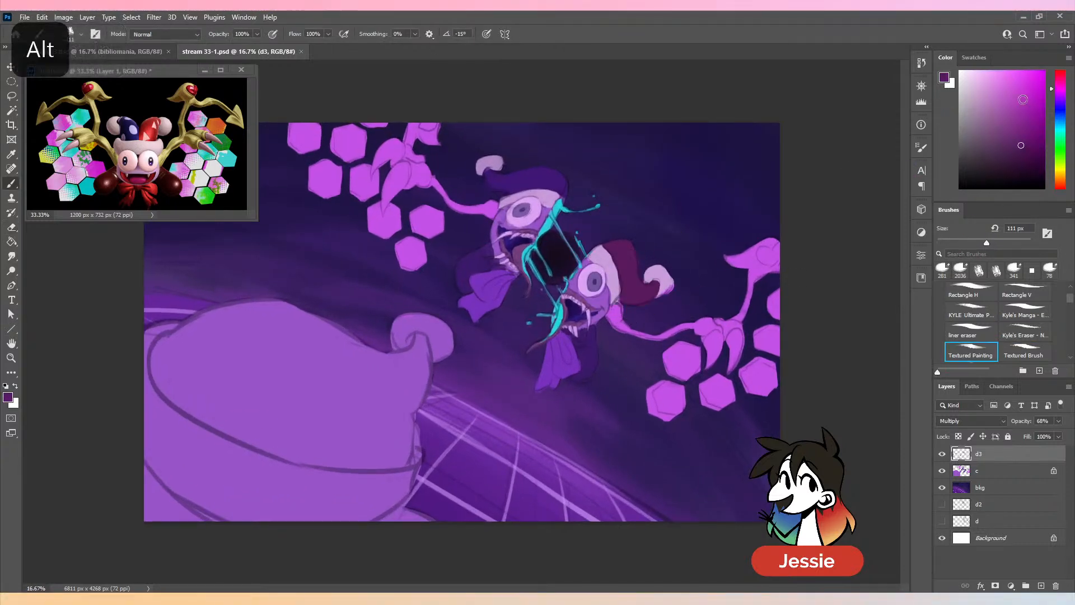
pyautogui.click(1029, 102)
pyautogui.click(1009, 243)
pyautogui.moveTo(674, 394)
pyautogui.mouseDown()
pyautogui.moveTo(646, 402)
pyautogui.moveTo(688, 391)
pyautogui.moveTo(734, 401)
pyautogui.mouseUp()
pyautogui.hotkey('ctrl', 'z')
pyautogui.click(1002, 469)
pyautogui.click(1022, 76)
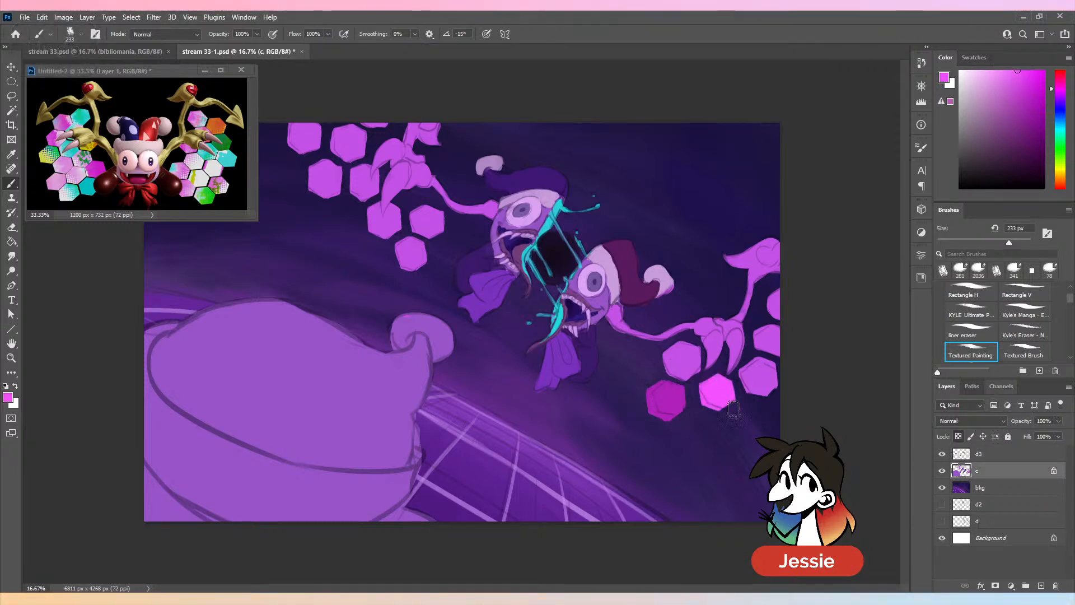
# - Paint three more of the lower wing's hexagons in violet, blue and blue-violet tones
pyautogui.keyDown('alt'); pyautogui.click(571, 392); pyautogui.keyUp('alt')
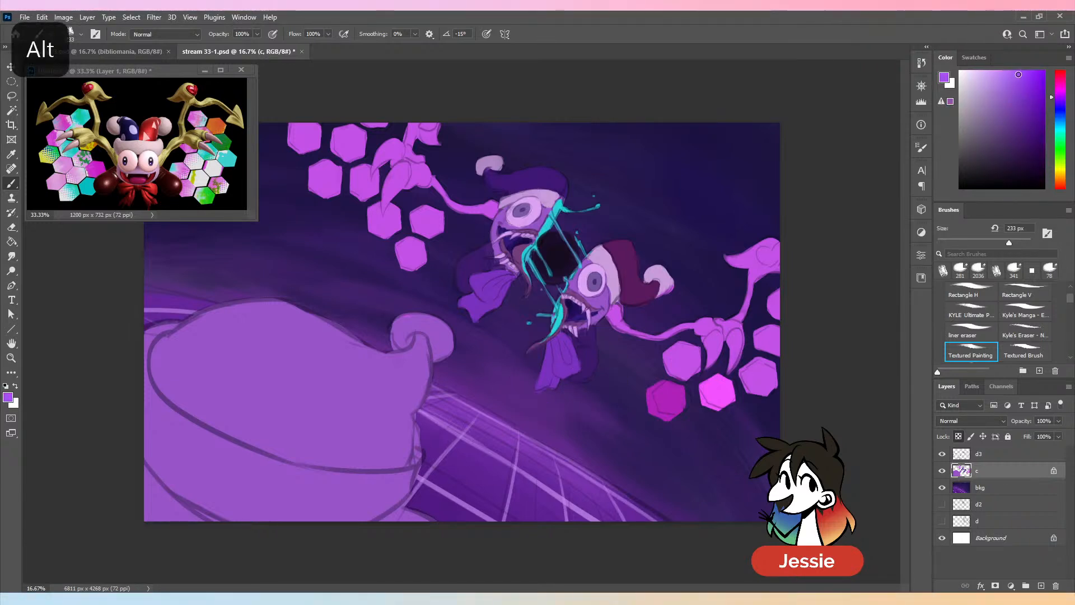
pyautogui.moveTo(745, 397); pyautogui.dragTo(772, 375)
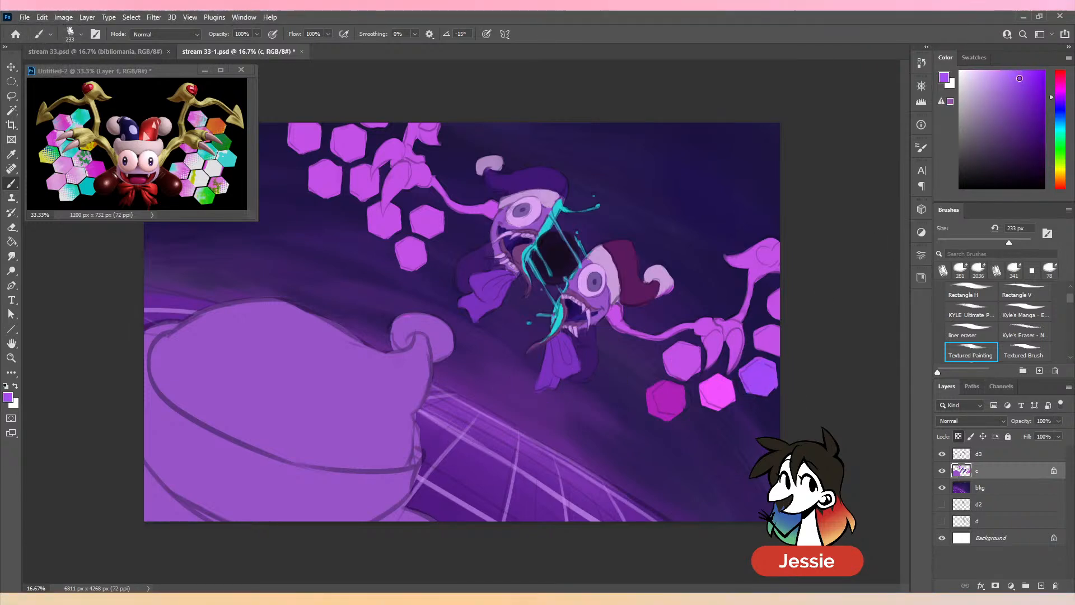
pyautogui.moveTo(1061, 121); pyautogui.dragTo(1068, 104)
pyautogui.moveTo(761, 336); pyautogui.dragTo(775, 342)
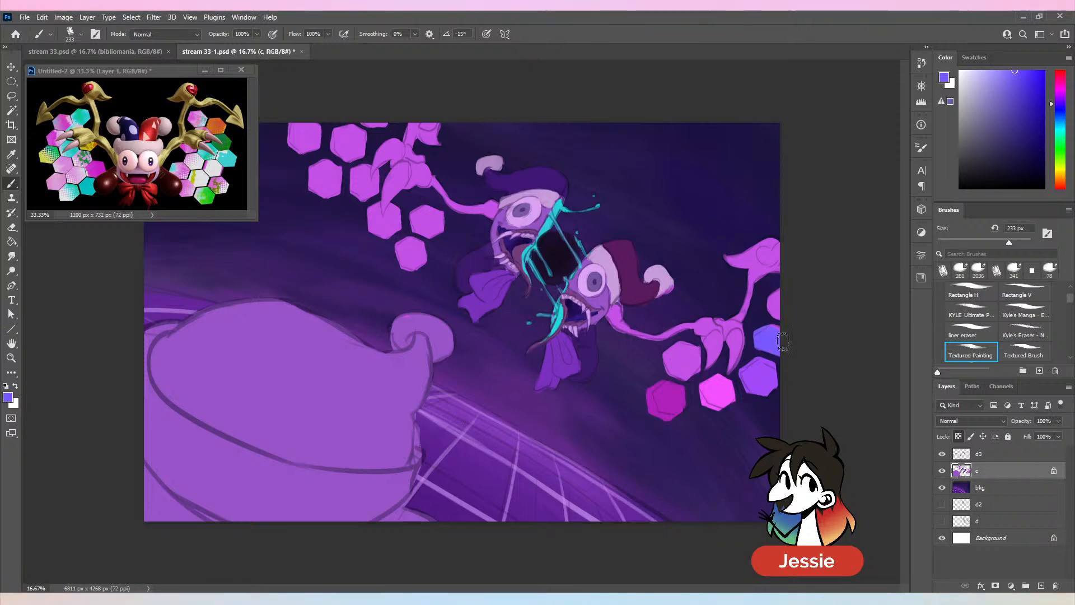
pyautogui.keyDown('alt'); pyautogui.click(683, 389); pyautogui.keyUp('alt')
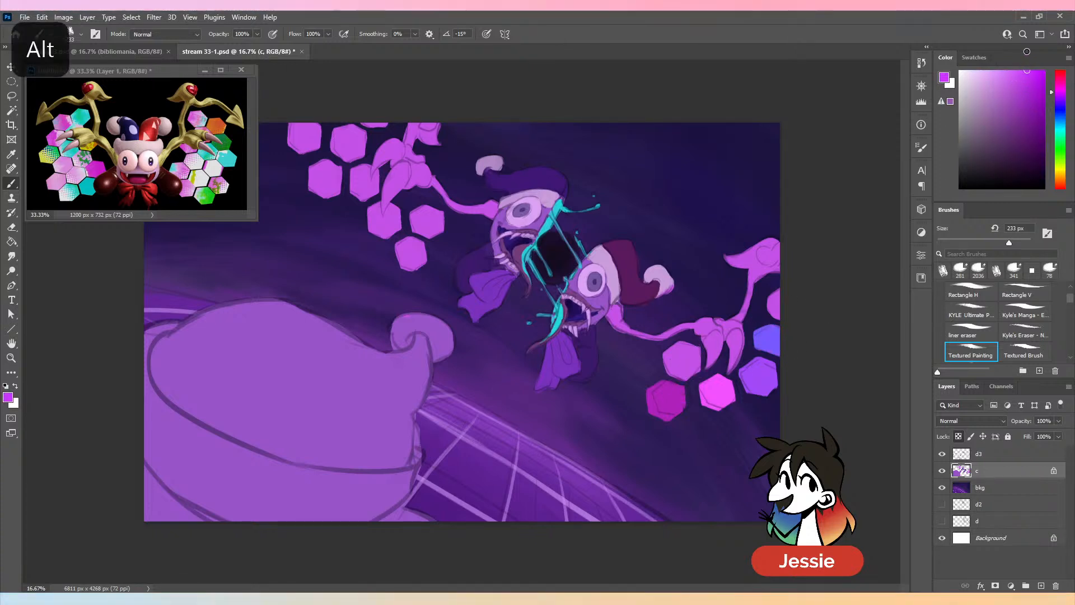
pyautogui.moveTo(1062, 92); pyautogui.dragTo(1070, 109)
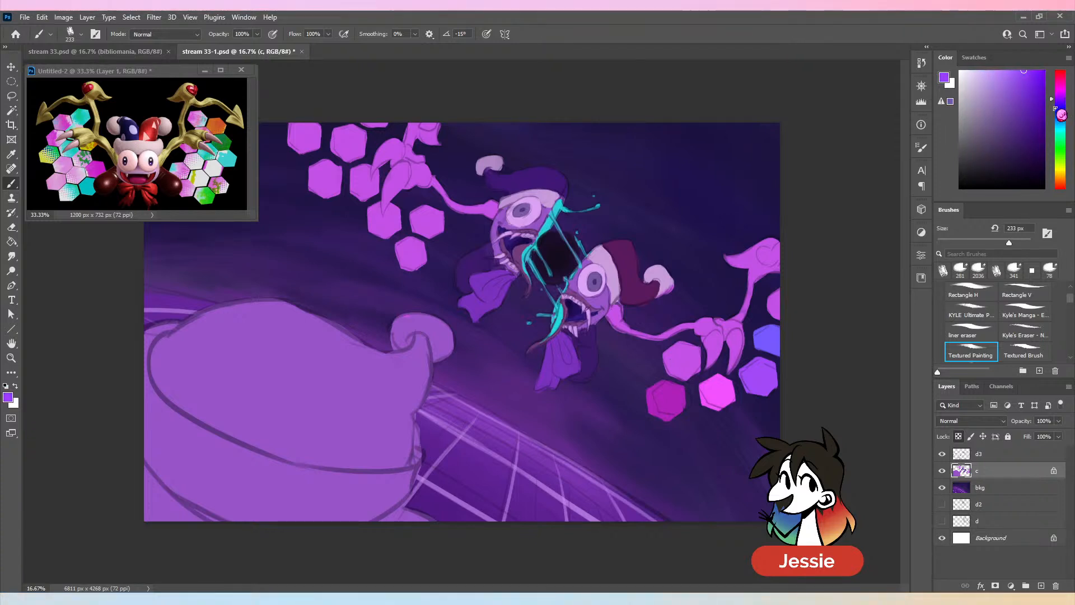
pyautogui.moveTo(664, 342); pyautogui.dragTo(678, 370)
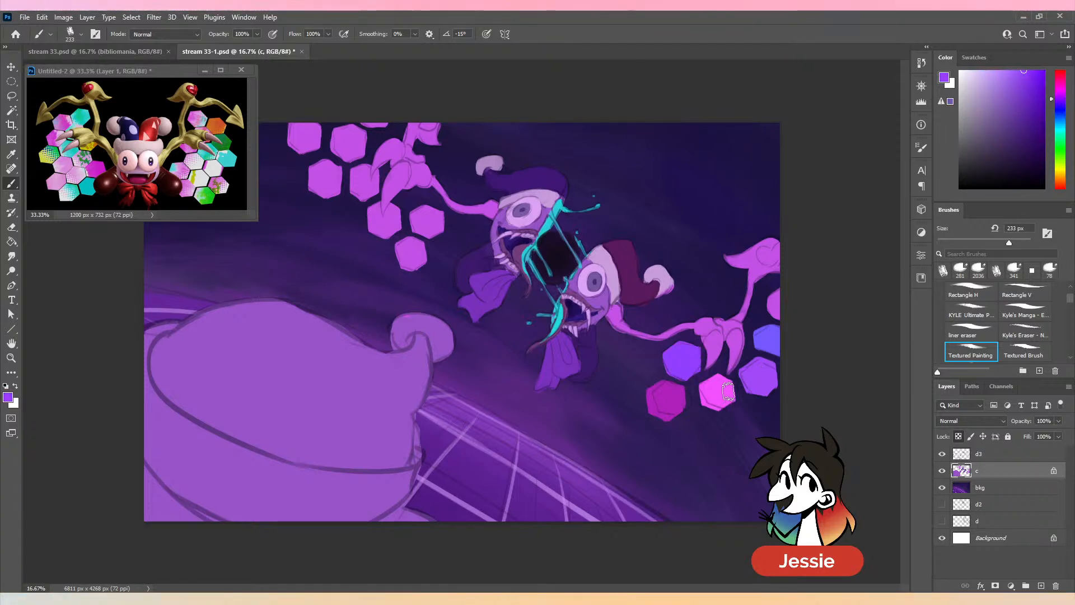
# - Paint the lower wing's edge hexagon and the upper wing's lowest hexagon bright pink, and two upper-wing hexagons dark magenta
pyautogui.keyDown('alt'); pyautogui.click(722, 414); pyautogui.keyUp('alt')
pyautogui.moveTo(412, 246); pyautogui.dragTo(407, 262)
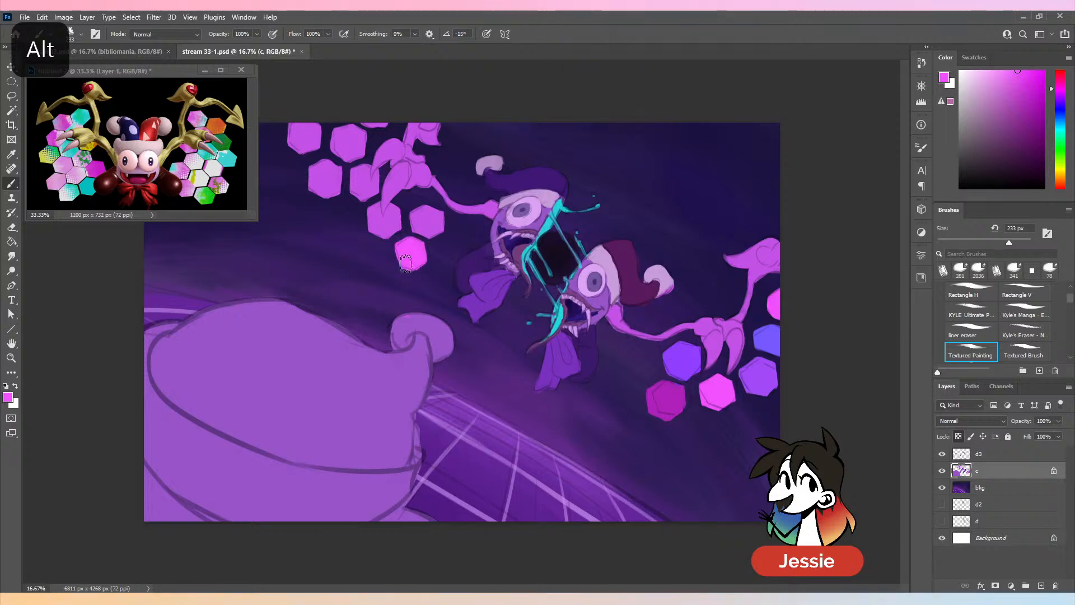
pyautogui.keyDown('alt'); pyautogui.click(673, 404); pyautogui.keyUp('alt')
pyautogui.moveTo(422, 224); pyautogui.dragTo(443, 227)
pyautogui.moveTo(311, 182); pyautogui.dragTo(334, 176)
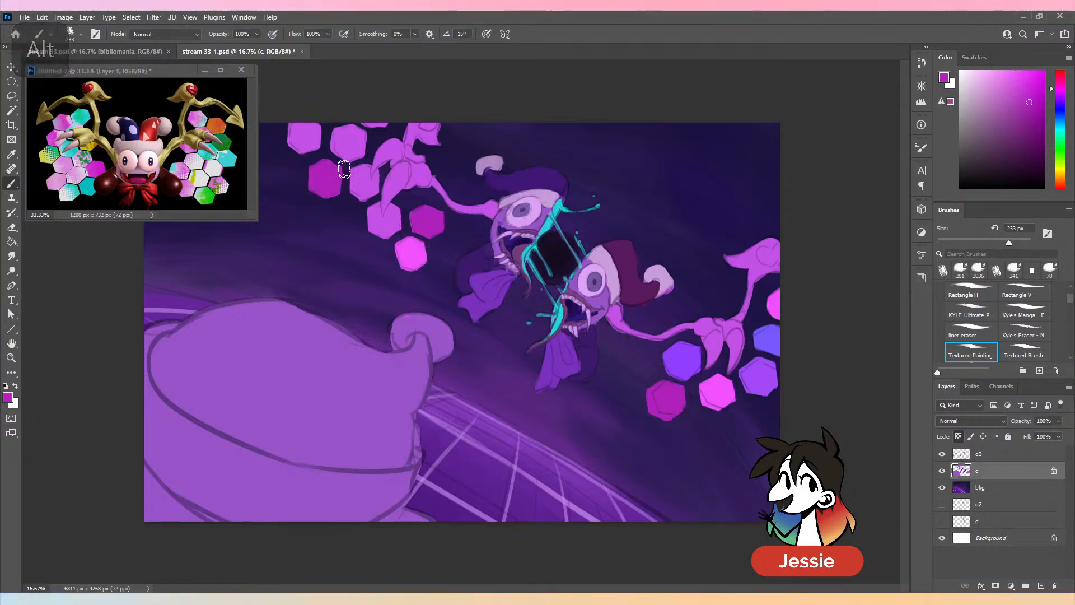
# - Paint further upper-wing hexagons violet and blue with colours sampled from the lower wing, and undo the blue on the corner hexagon
pyautogui.keyDown('alt'); pyautogui.click(760, 385); pyautogui.keyUp('alt')
pyautogui.moveTo(387, 201)
pyautogui.mouseDown()
pyautogui.moveTo(383, 231)
pyautogui.moveTo(396, 209)
pyautogui.mouseUp()
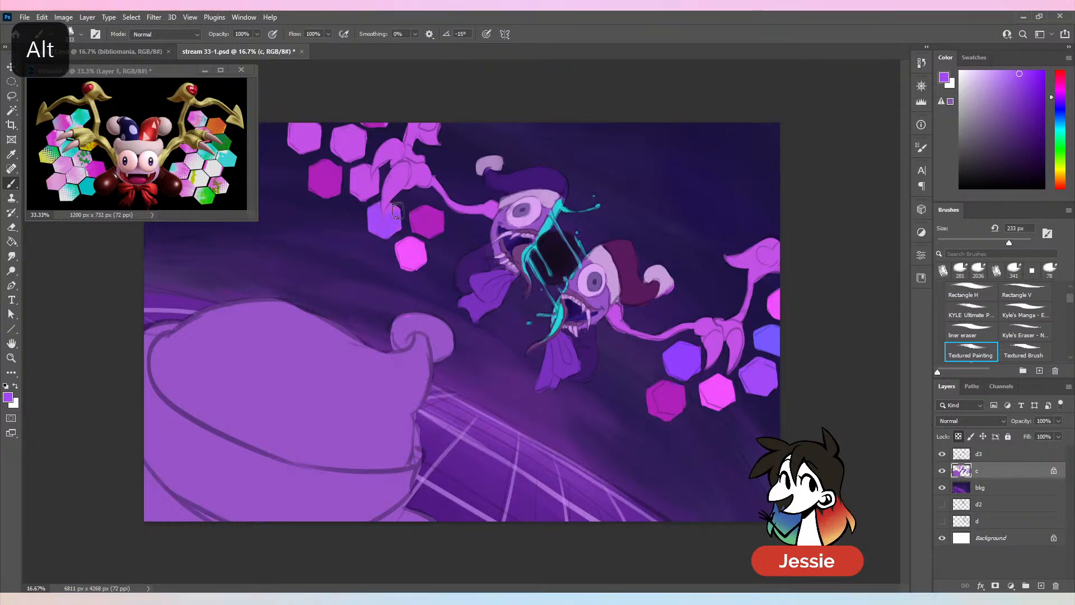
pyautogui.moveTo(343, 140)
pyautogui.mouseDown()
pyautogui.moveTo(380, 123)
pyautogui.moveTo(372, 187)
pyautogui.mouseUp()
pyautogui.keyDown('alt'); pyautogui.click(762, 348); pyautogui.keyUp('alt')
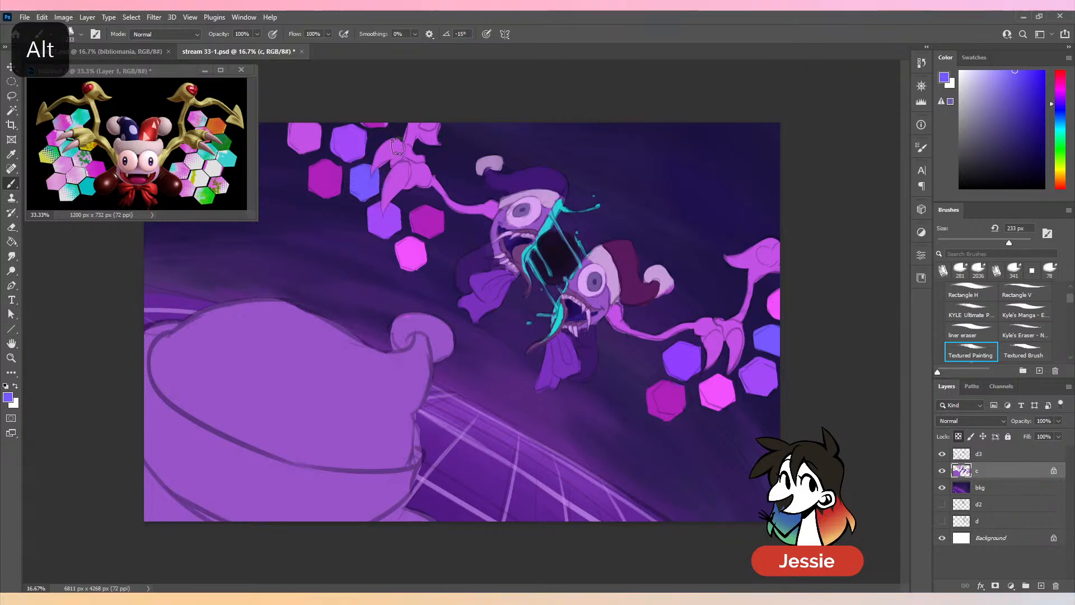
pyautogui.moveTo(299, 134); pyautogui.dragTo(310, 140)
pyautogui.hotkey('ctrl', '-')
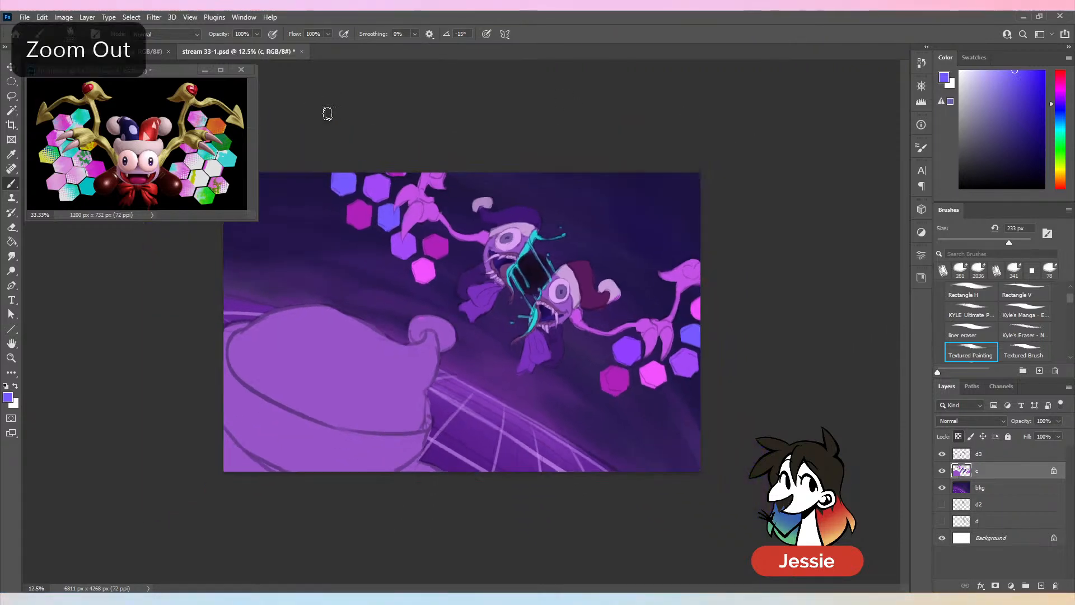
pyautogui.hotkey('ctrl', 'z')
pyautogui.hotkey('ctrl', '-')
pyautogui.hotkey('ctrl', '+')
# - Recolour the upper wing's hexagons with bright pink beside the claw, blue above it and violet in the corner, and save the file
pyautogui.keyDown('alt'); pyautogui.click(424, 272); pyautogui.keyUp('alt')
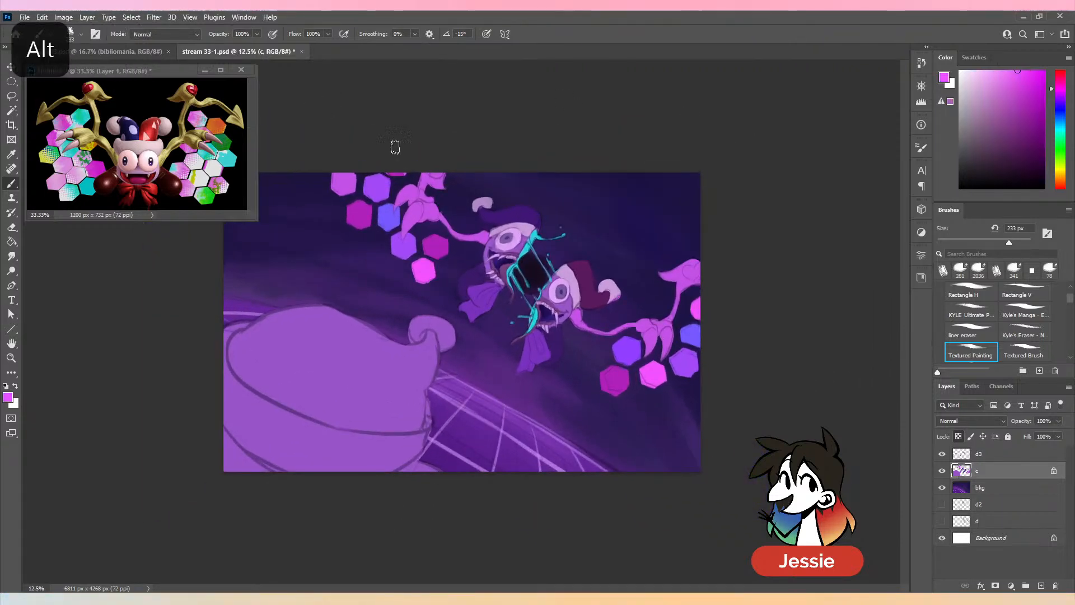
pyautogui.moveTo(384, 218); pyautogui.dragTo(385, 218)
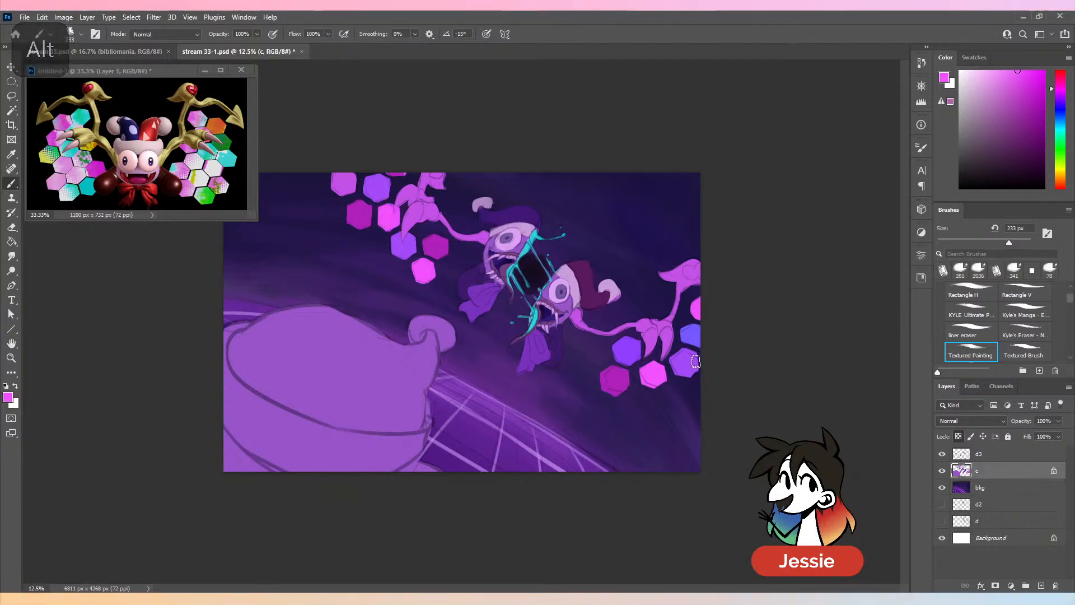
pyautogui.keyDown('alt'); pyautogui.click(691, 336); pyautogui.keyUp('alt')
pyautogui.moveTo(337, 180); pyautogui.dragTo(353, 184)
pyautogui.hotkey('ctrl', 'z')
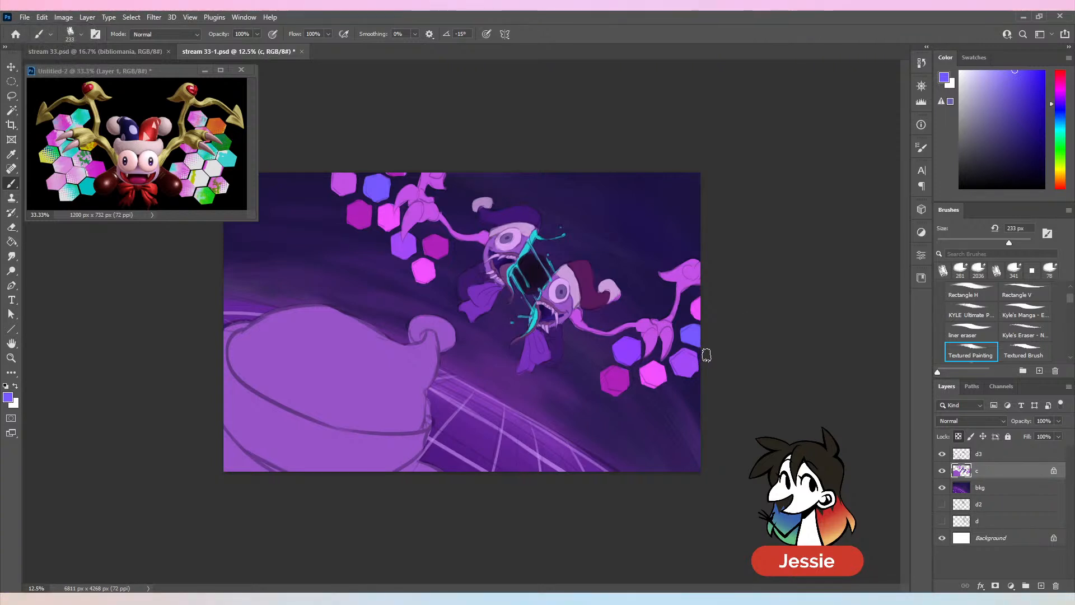
pyautogui.keyDown('alt'); pyautogui.click(626, 354); pyautogui.keyUp('alt')
pyautogui.moveTo(337, 176); pyautogui.dragTo(354, 174)
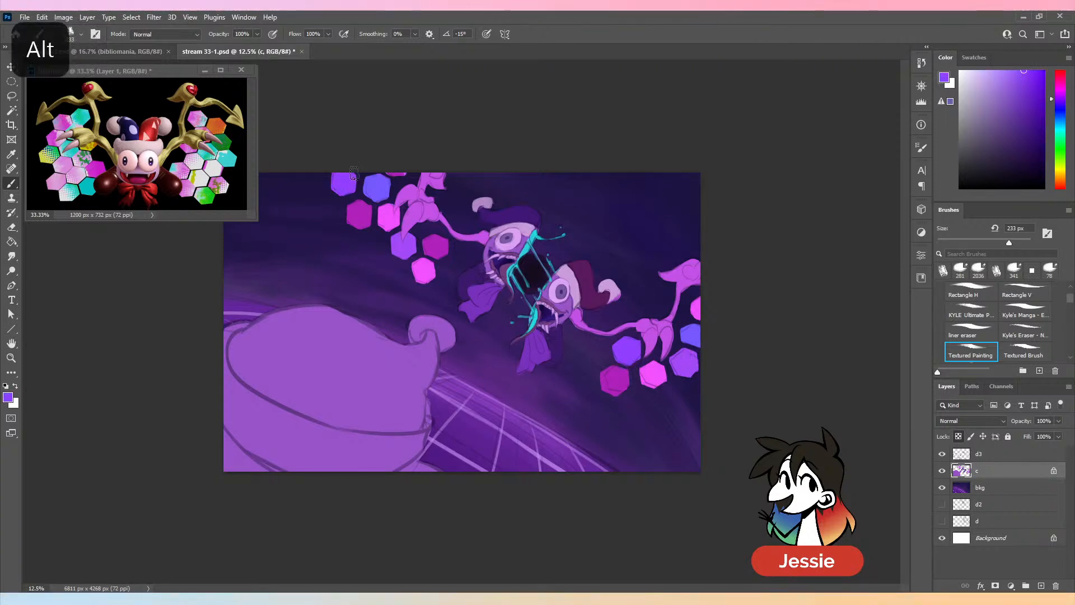
pyautogui.hotkey('ctrl', 's')
pyautogui.hotkey('ctrl', '+')
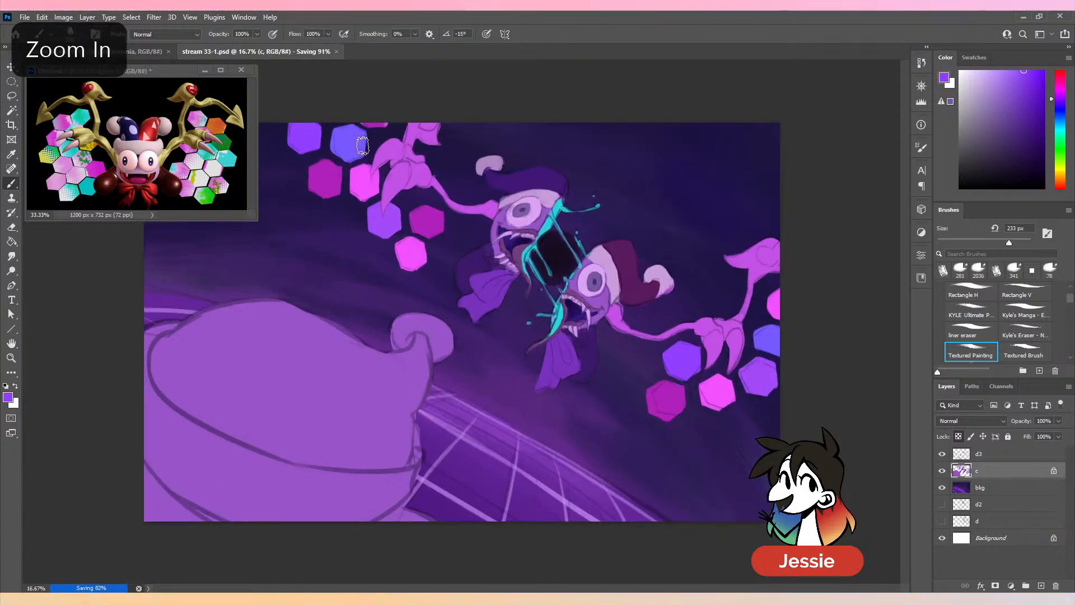
pyautogui.keyDown('alt'); pyautogui.click(402, 166); pyautogui.keyUp('alt')
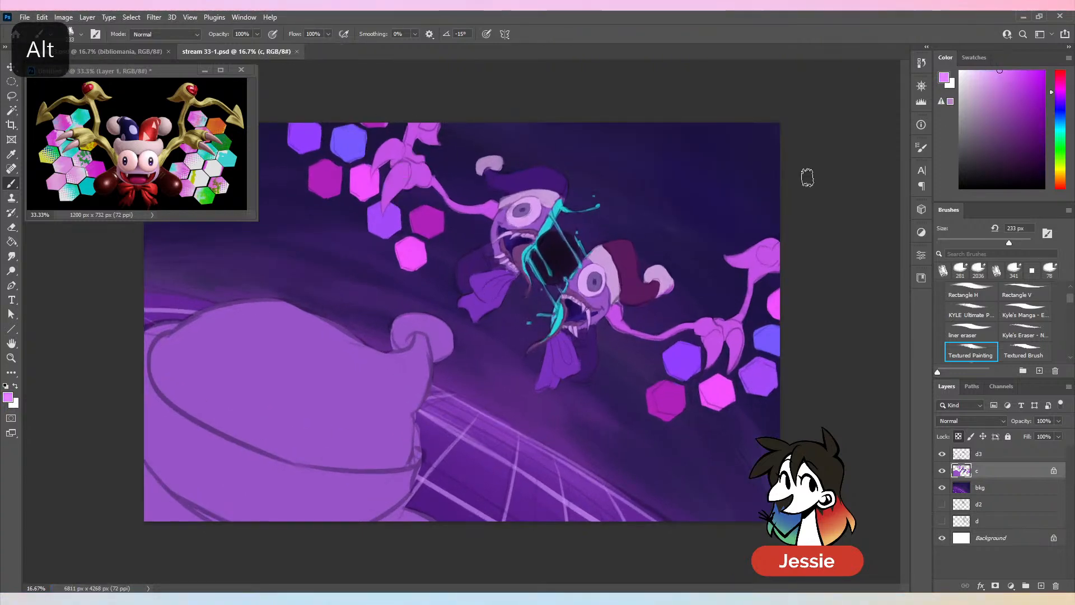
pyautogui.moveTo(713, 341)
pyautogui.mouseDown()
pyautogui.moveTo(712, 361)
pyautogui.moveTo(733, 364)
pyautogui.mouseUp()
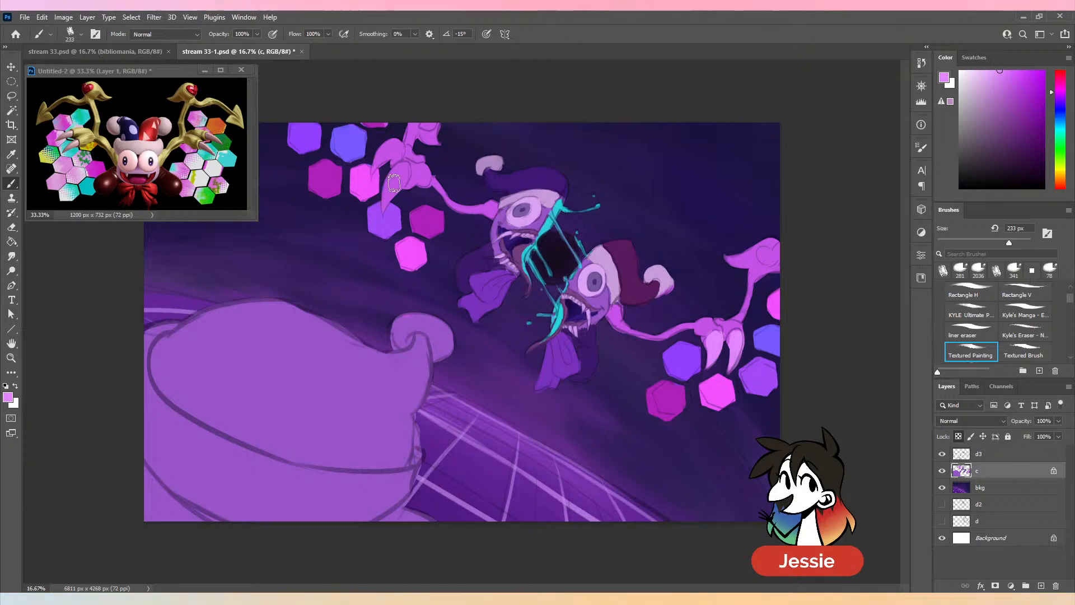
pyautogui.hotkey('ctrl', 'z')
pyautogui.hotkey('ctrl', 'z')
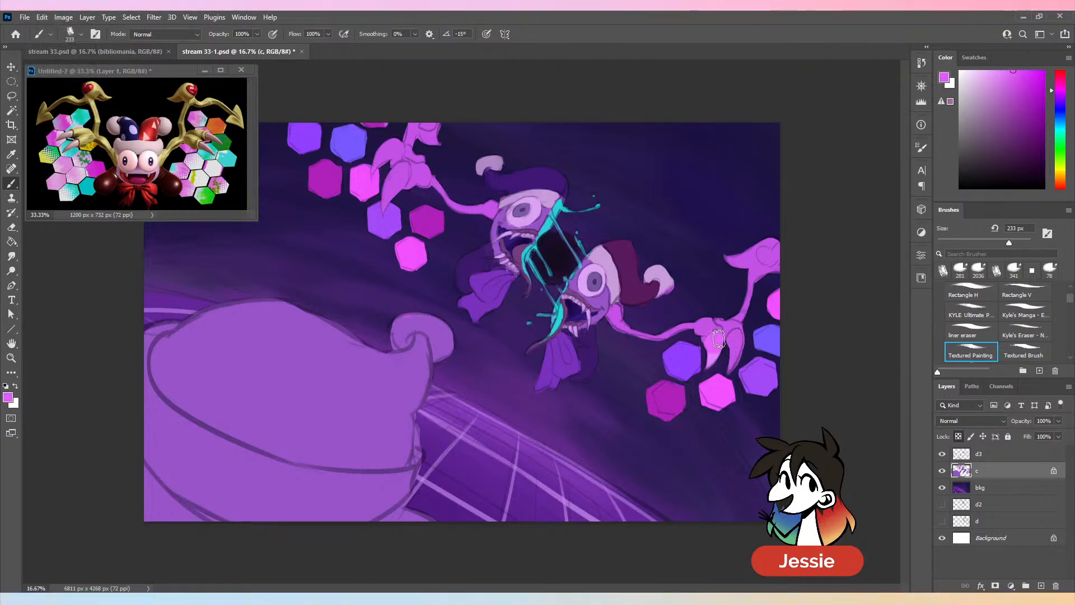
# - Paint the claws of both wings bright pink and the hearts on the wing tips magenta at 130 px, and save the file
pyautogui.moveTo(719, 338)
pyautogui.mouseDown()
pyautogui.moveTo(718, 353)
pyautogui.moveTo(733, 361)
pyautogui.mouseUp()
pyautogui.moveTo(390, 166)
pyautogui.mouseDown()
pyautogui.moveTo(400, 162)
pyautogui.moveTo(391, 186)
pyautogui.mouseUp()
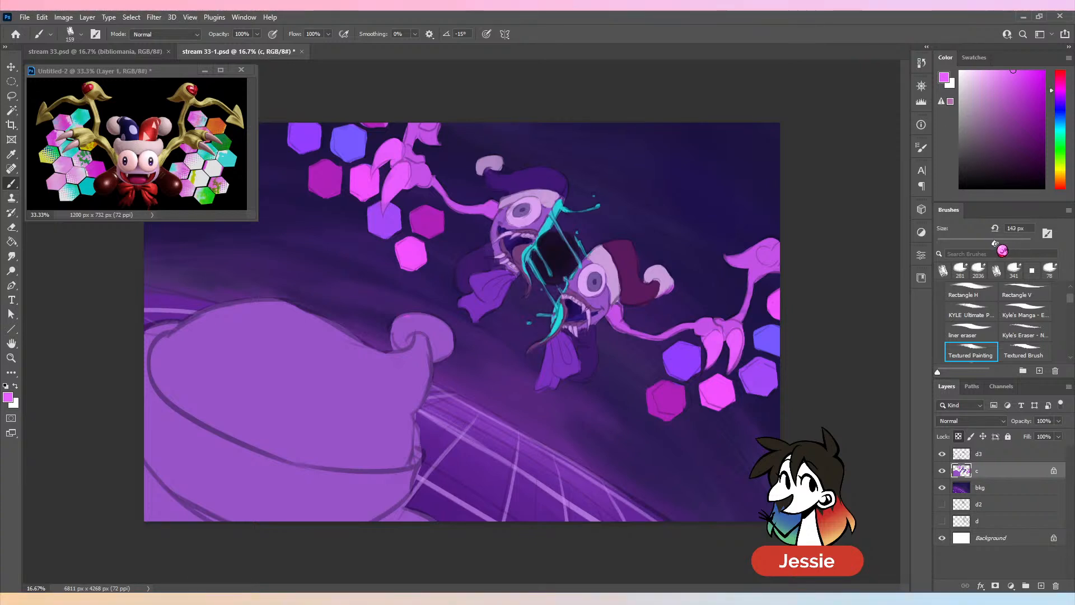
pyautogui.keyDown('alt'); pyautogui.click(427, 221); pyautogui.keyUp('alt')
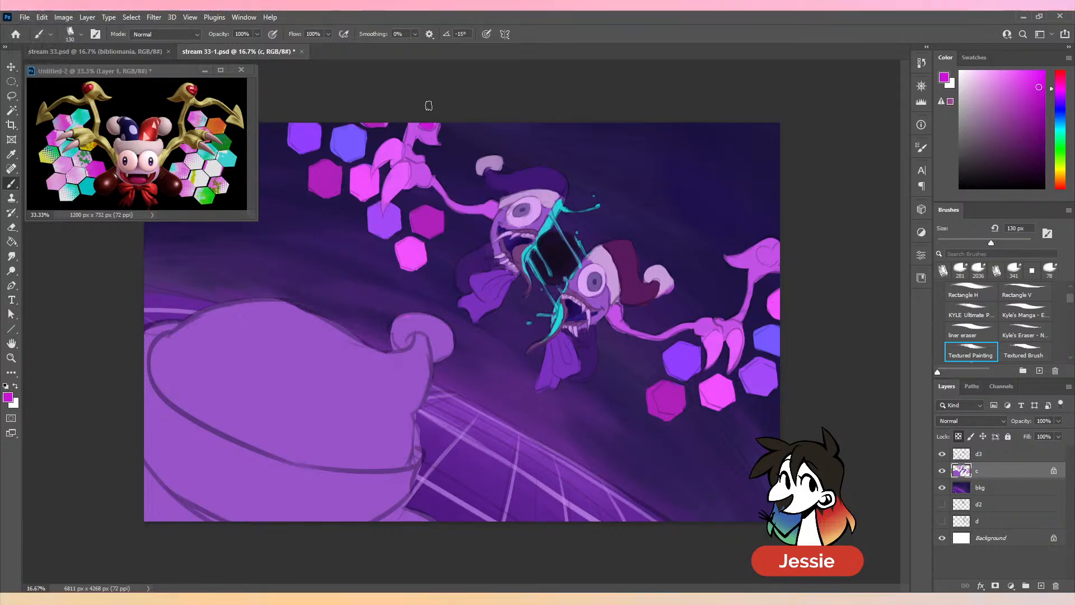
pyautogui.moveTo(769, 259); pyautogui.dragTo(771, 257)
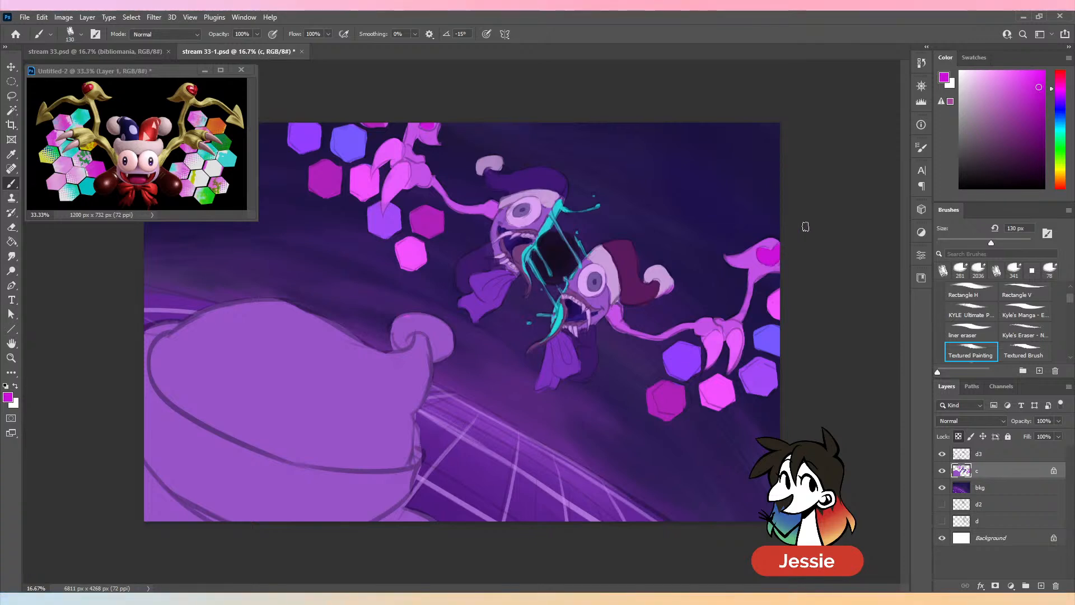
pyautogui.hotkey('ctrl', 's')
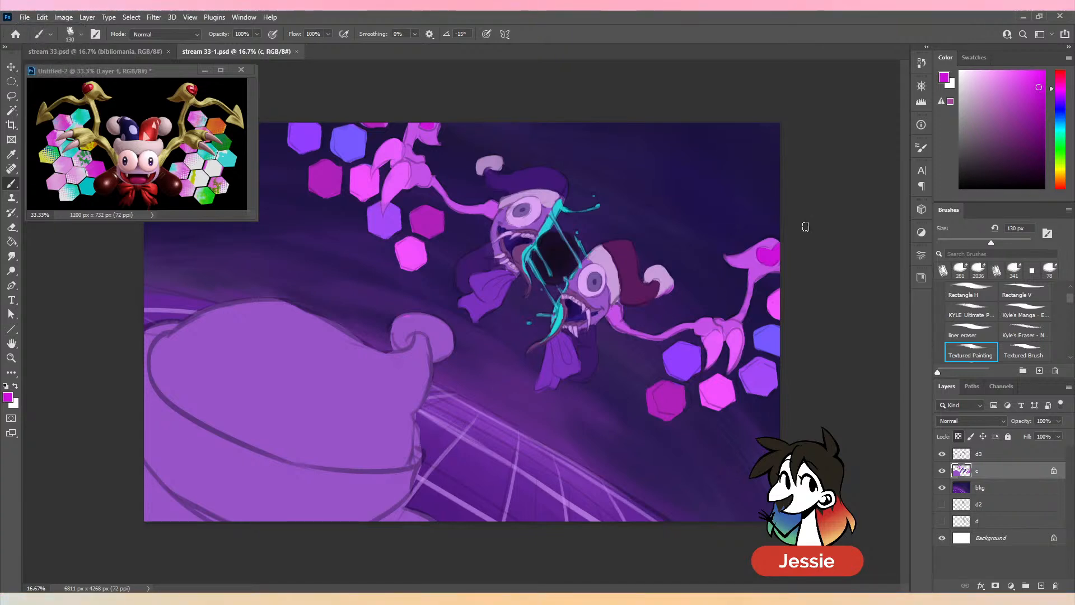
pyautogui.hotkey('ctrl', '-')
pyautogui.hotkey('ctrl', '+')
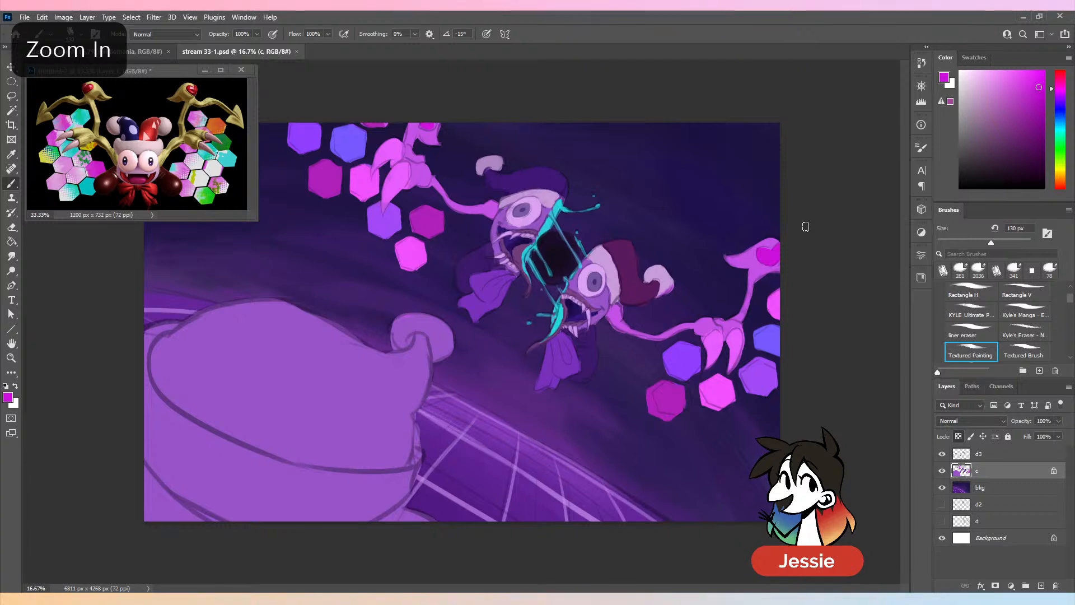
# - Touch up the upper wing's claw with sampled bright pink, sample the dark magenta of the lower wing's hexagon, and save the file
pyautogui.press('alt')
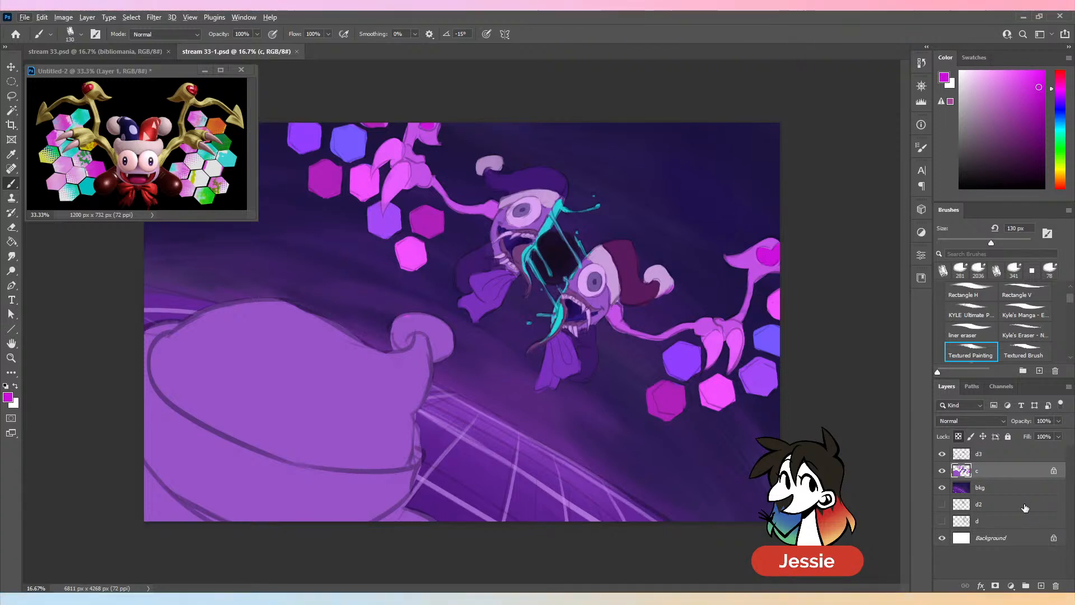
pyautogui.keyDown('alt'); pyautogui.click(410, 184); pyautogui.keyUp('alt')
pyautogui.keyDown('alt'); pyautogui.click(394, 184); pyautogui.keyUp('alt')
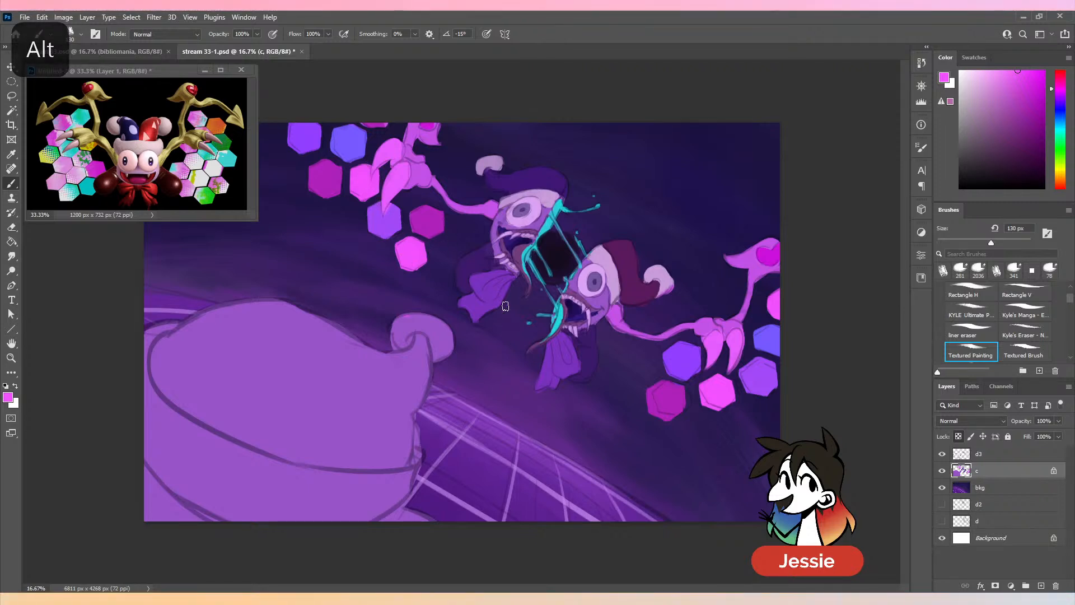
pyautogui.keyDown('alt'); pyautogui.click(673, 398); pyautogui.keyUp('alt')
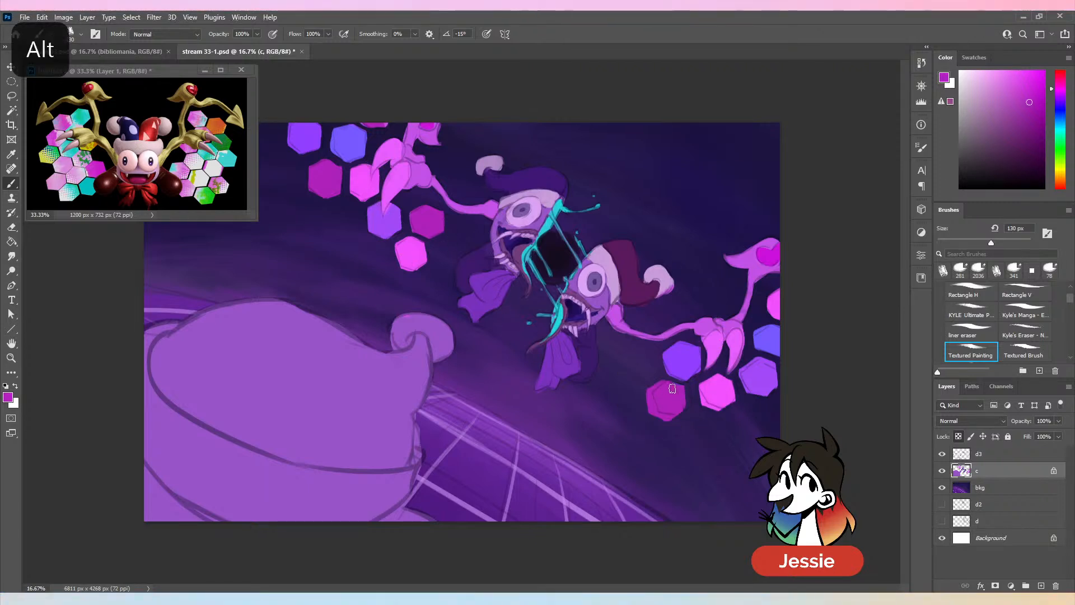
pyautogui.hotkey('ctrl', 's')
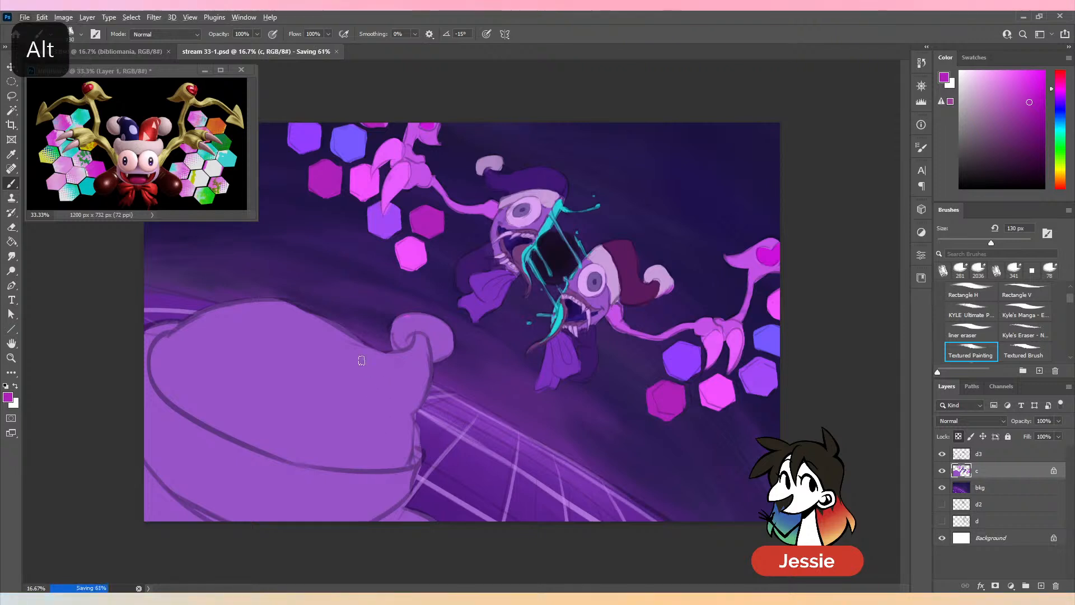
# - Paint the large foreground shape and its curl deep violet above the lower band at 317 px, and sample a light lilac
pyautogui.keyDown('alt'); pyautogui.click(764, 369); pyautogui.keyUp('alt')
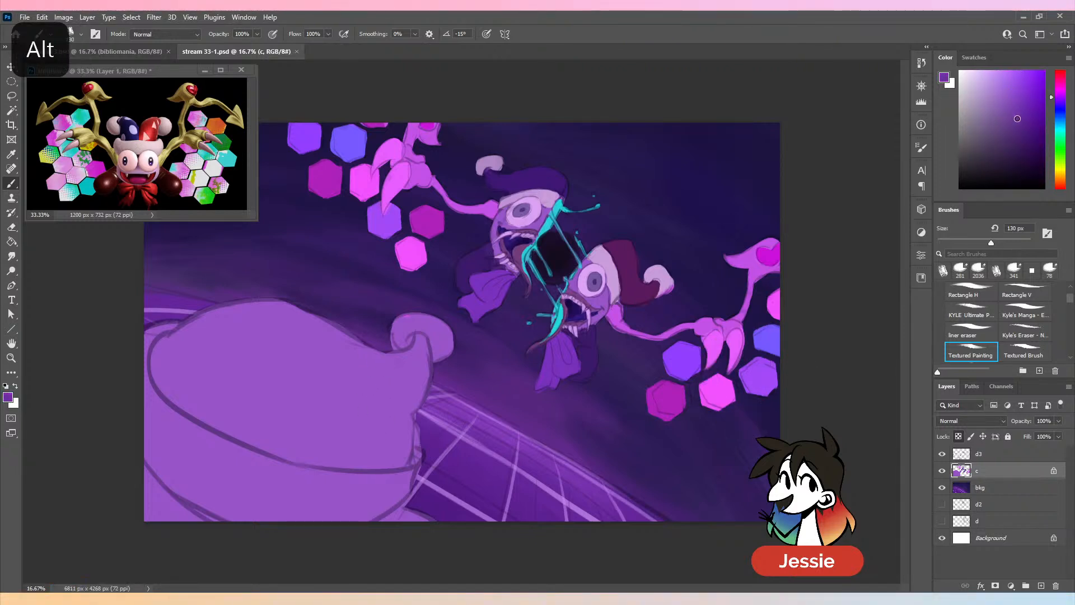
pyautogui.click(1013, 242)
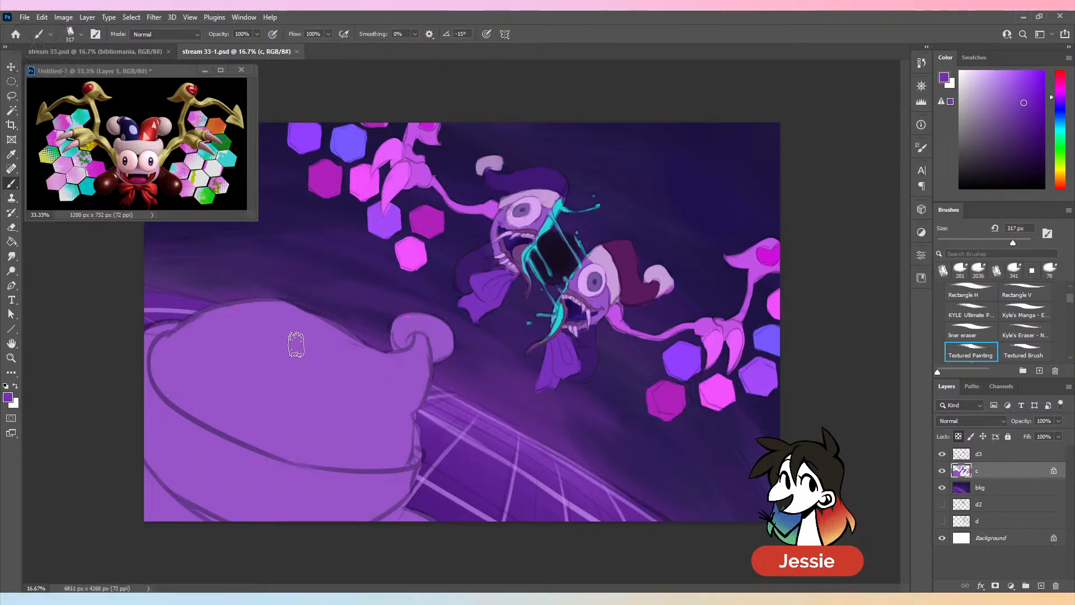
pyautogui.moveTo(310, 336)
pyautogui.mouseDown()
pyautogui.moveTo(196, 365)
pyautogui.moveTo(177, 356)
pyautogui.moveTo(251, 306)
pyautogui.moveTo(173, 348)
pyautogui.moveTo(192, 407)
pyautogui.moveTo(222, 380)
pyautogui.moveTo(197, 380)
pyautogui.moveTo(353, 417)
pyautogui.mouseUp()
pyautogui.moveTo(458, 336)
pyautogui.mouseDown()
pyautogui.moveTo(408, 335)
pyautogui.moveTo(242, 384)
pyautogui.moveTo(287, 380)
pyautogui.moveTo(409, 335)
pyautogui.moveTo(347, 424)
pyautogui.moveTo(378, 390)
pyautogui.moveTo(399, 423)
pyautogui.moveTo(377, 454)
pyautogui.mouseUp()
pyautogui.keyDown('alt'); pyautogui.click(530, 240); pyautogui.keyUp('alt')
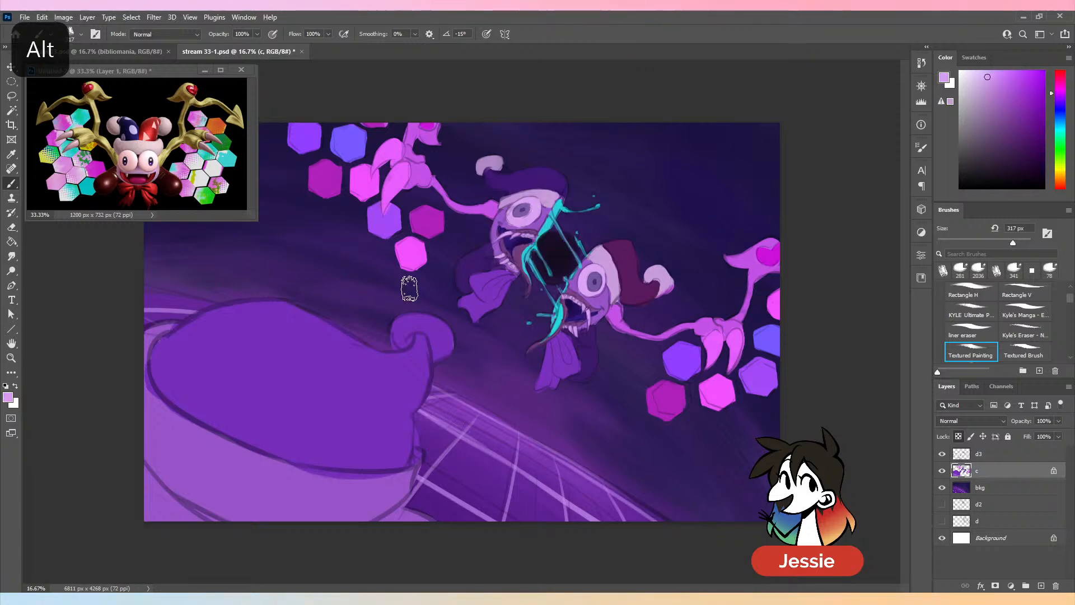
# - Paint the foreground shape's curl and lower band light lilac, fill the area below with orchid sampled from the lower wing, and save the file
pyautogui.moveTo(402, 335)
pyautogui.mouseDown()
pyautogui.moveTo(437, 327)
pyautogui.moveTo(445, 353)
pyautogui.mouseUp()
pyautogui.moveTo(175, 328)
pyautogui.mouseDown()
pyautogui.moveTo(139, 365)
pyautogui.moveTo(192, 478)
pyautogui.moveTo(237, 457)
pyautogui.moveTo(329, 491)
pyautogui.moveTo(254, 463)
pyautogui.moveTo(163, 465)
pyautogui.moveTo(145, 432)
pyautogui.moveTo(214, 477)
pyautogui.moveTo(326, 512)
pyautogui.moveTo(384, 502)
pyautogui.moveTo(372, 488)
pyautogui.moveTo(444, 469)
pyautogui.mouseUp()
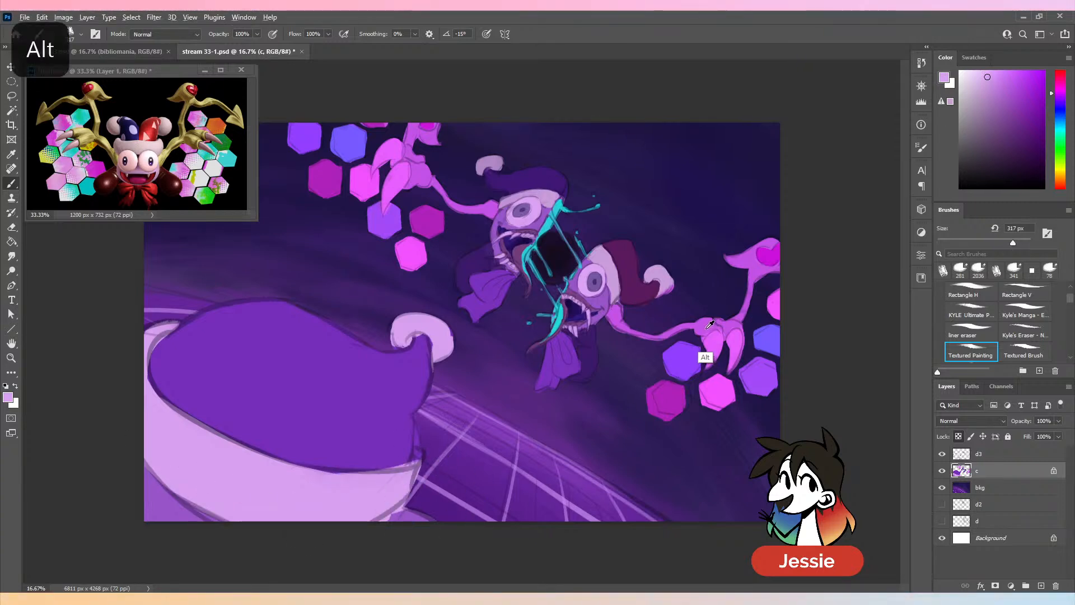
pyautogui.keyDown('alt'); pyautogui.click(703, 356); pyautogui.keyUp('alt')
pyautogui.moveTo(393, 530); pyautogui.dragTo(376, 531)
pyautogui.moveTo(150, 481)
pyautogui.mouseDown()
pyautogui.moveTo(181, 521)
pyautogui.moveTo(151, 496)
pyautogui.mouseUp()
pyautogui.hotkey('ctrl', '-')
pyautogui.hotkey('ctrl', 's')
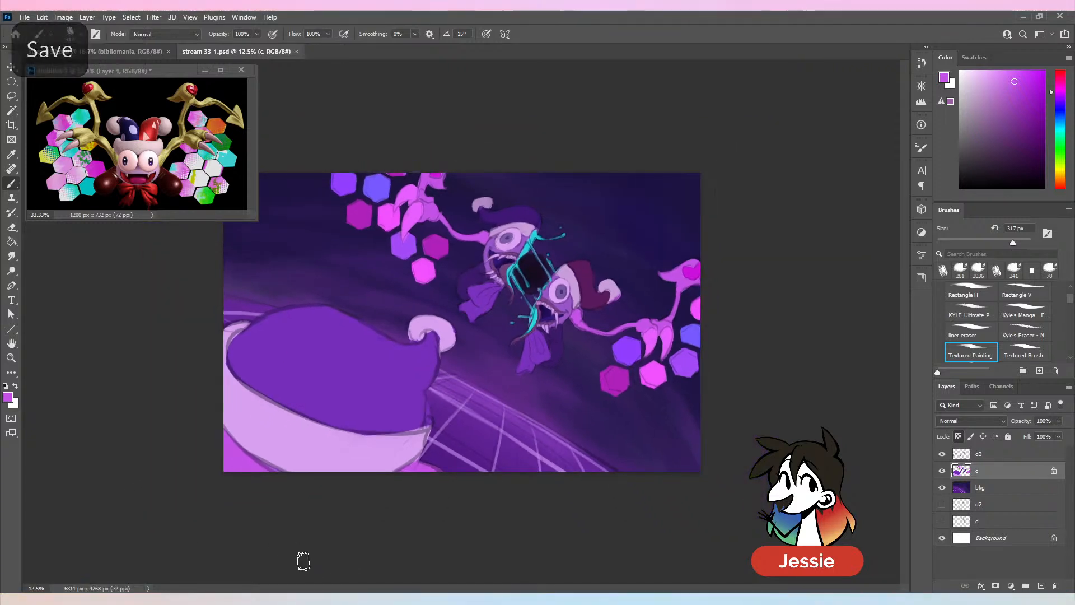
# - Add a new layer above layer c, clip it to that layer and rename it sh
pyautogui.hotkey('ctrl', '+')
pyautogui.click(1041, 586)
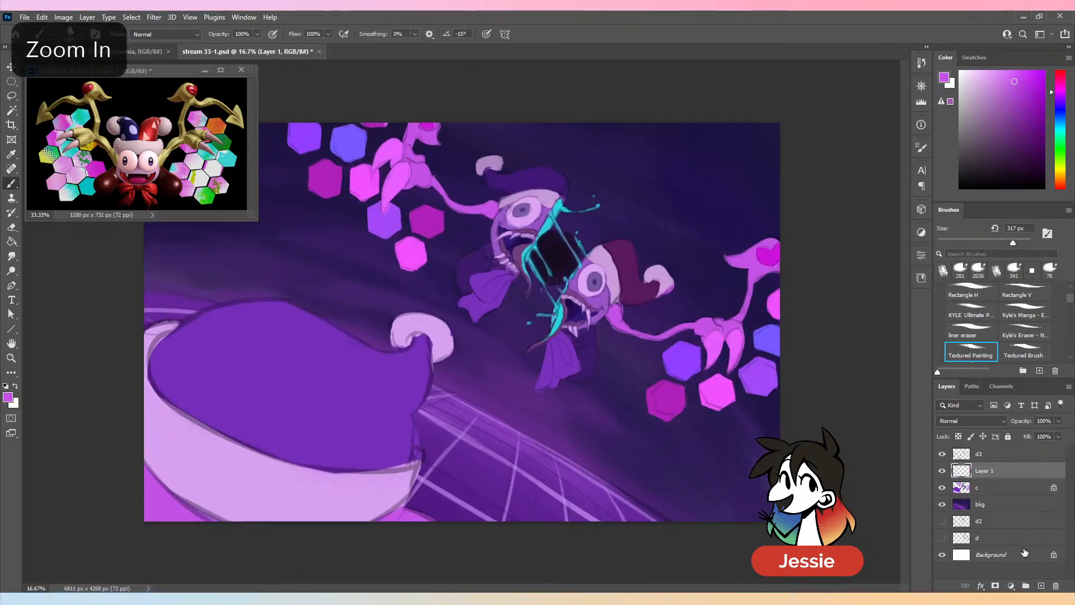
pyautogui.rightClick(1004, 484)
pyautogui.click(1007, 485)
pyautogui.rightClick(1011, 476)
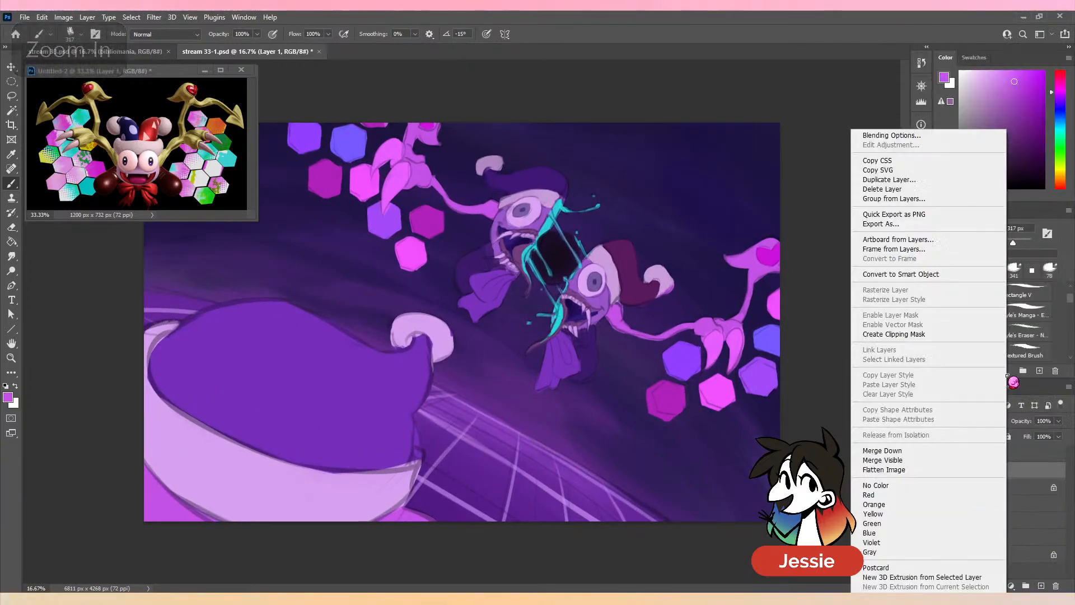
pyautogui.click(934, 334)
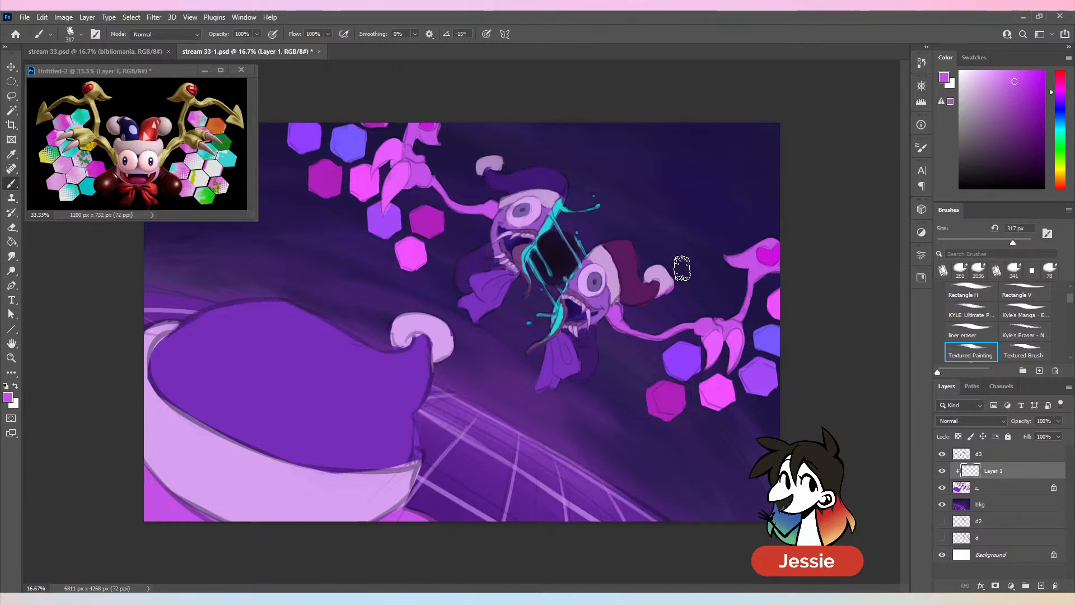
pyautogui.hotkey('ctrl', '-')
pyautogui.doubleClick(994, 470)
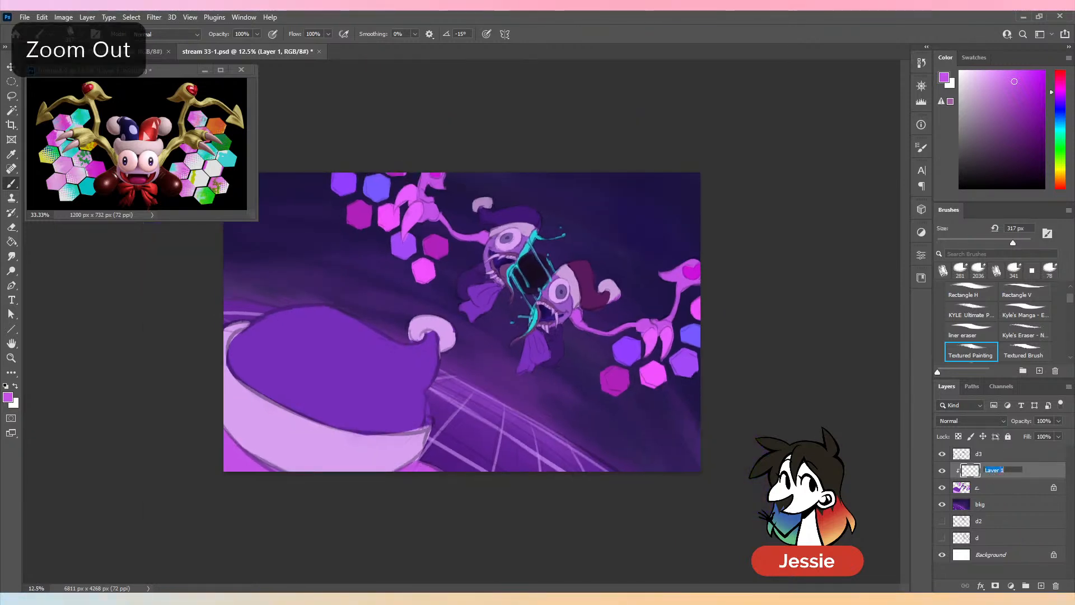
pyautogui.write('sh')
pyautogui.press('Return')
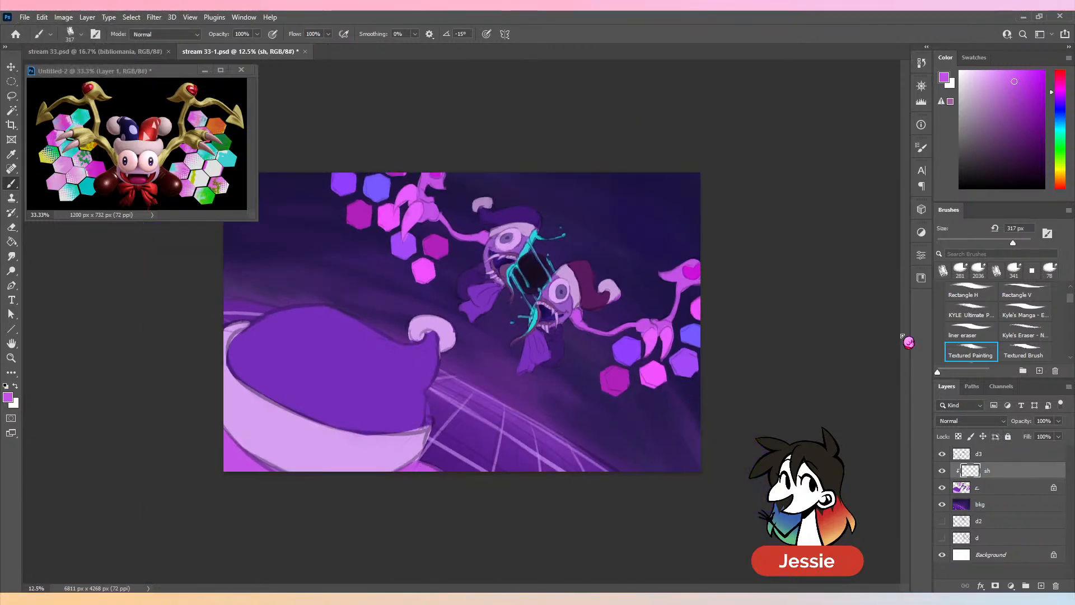
# - Set layer sh to Multiply and shade the lower jester half, foreground shape and upper wing in muted violet at 2036 px
pyautogui.hotkey('ctrl', '+')
pyautogui.hotkey('ctrl', '-')
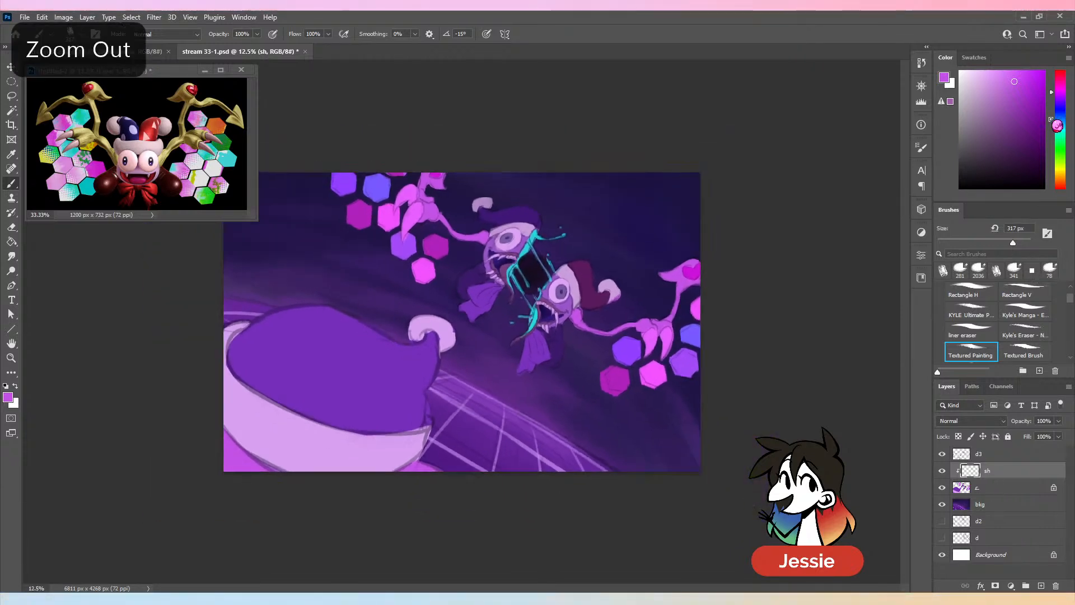
pyautogui.click(1065, 98)
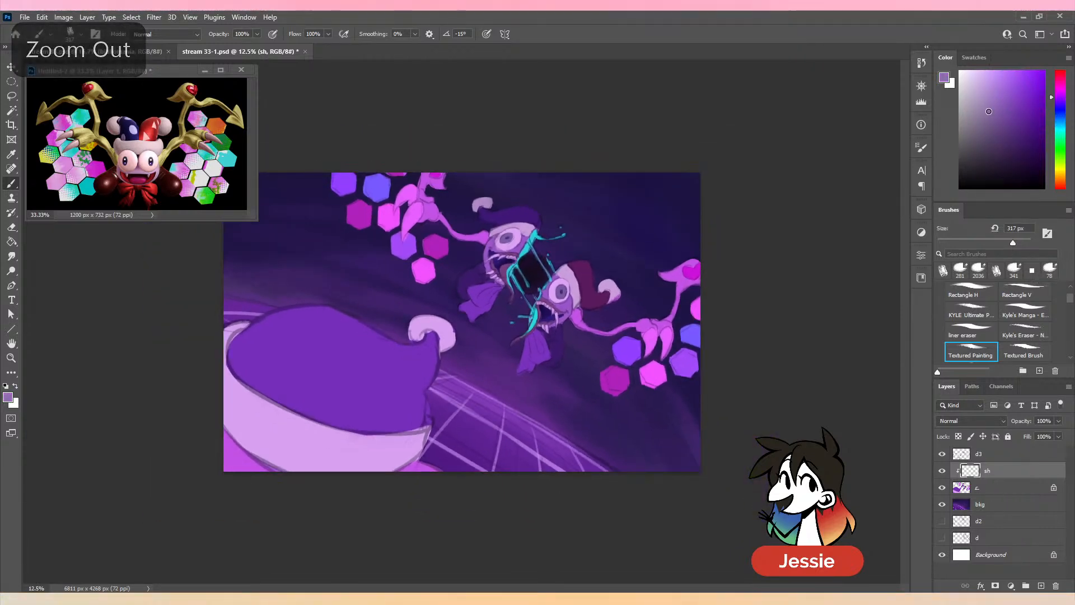
pyautogui.click(971, 420)
pyautogui.click(983, 352)
pyautogui.moveTo(1012, 242); pyautogui.dragTo(1024, 242)
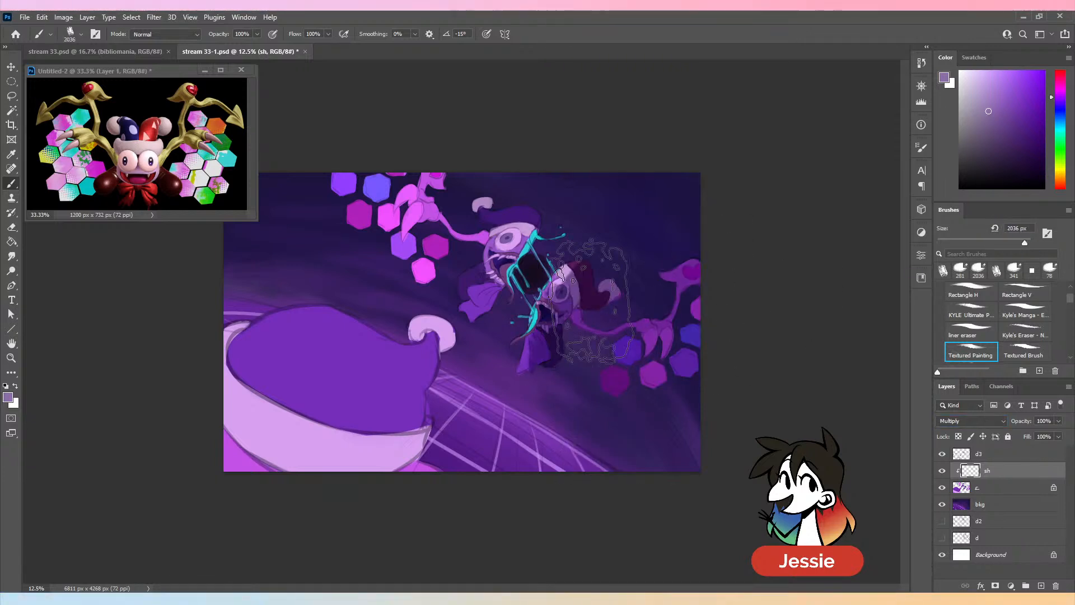
pyautogui.moveTo(414, 481)
pyautogui.mouseDown()
pyautogui.moveTo(349, 322)
pyautogui.moveTo(389, 355)
pyautogui.moveTo(264, 336)
pyautogui.moveTo(348, 552)
pyautogui.moveTo(252, 392)
pyautogui.mouseUp()
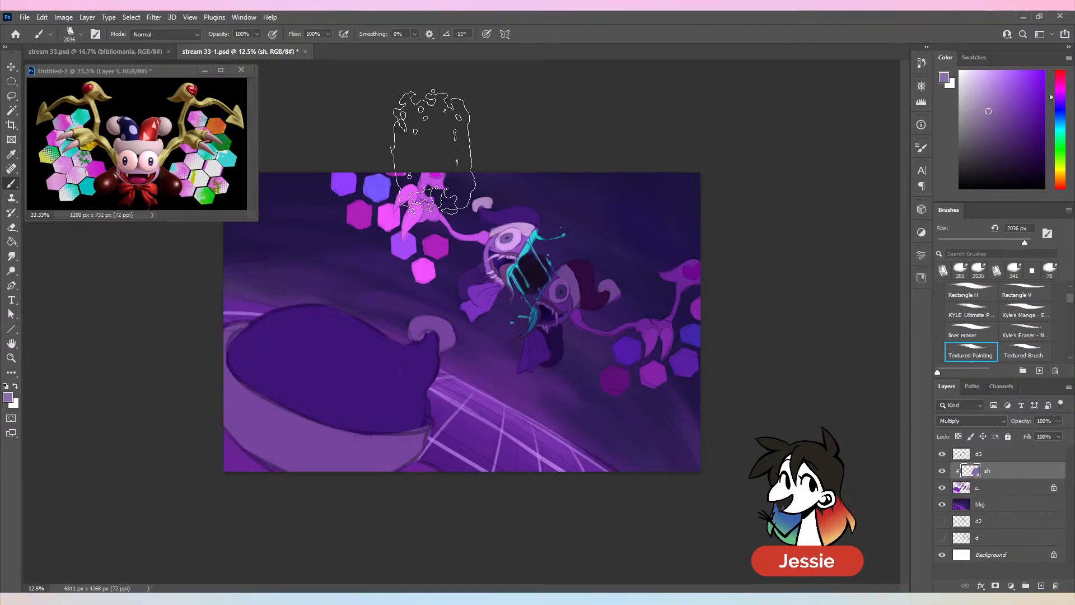
pyautogui.moveTo(425, 135); pyautogui.dragTo(415, 325)
# - Refine the muted violet shadow on the upper jester half with the brush at 125 px
pyautogui.moveTo(1025, 243); pyautogui.dragTo(990, 243)
pyautogui.moveTo(501, 224)
pyautogui.mouseDown()
pyautogui.moveTo(460, 321)
pyautogui.moveTo(490, 252)
pyautogui.moveTo(450, 305)
pyautogui.mouseUp()
pyautogui.moveTo(495, 242)
pyautogui.mouseDown()
pyautogui.moveTo(458, 322)
pyautogui.moveTo(506, 259)
pyautogui.moveTo(487, 306)
pyautogui.moveTo(506, 275)
pyautogui.moveTo(510, 295)
pyautogui.moveTo(508, 259)
pyautogui.mouseUp()
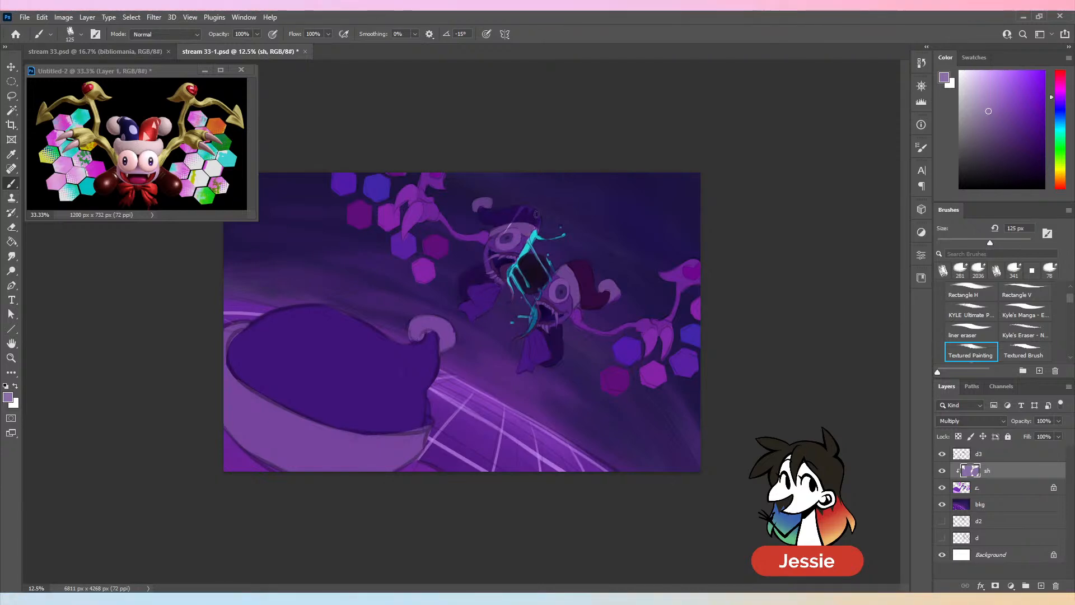
# - Erase the shadow from the cyan splashes between the jester halves and from the hexagons of both wings
pyautogui.hotkey('ctrl', '+')
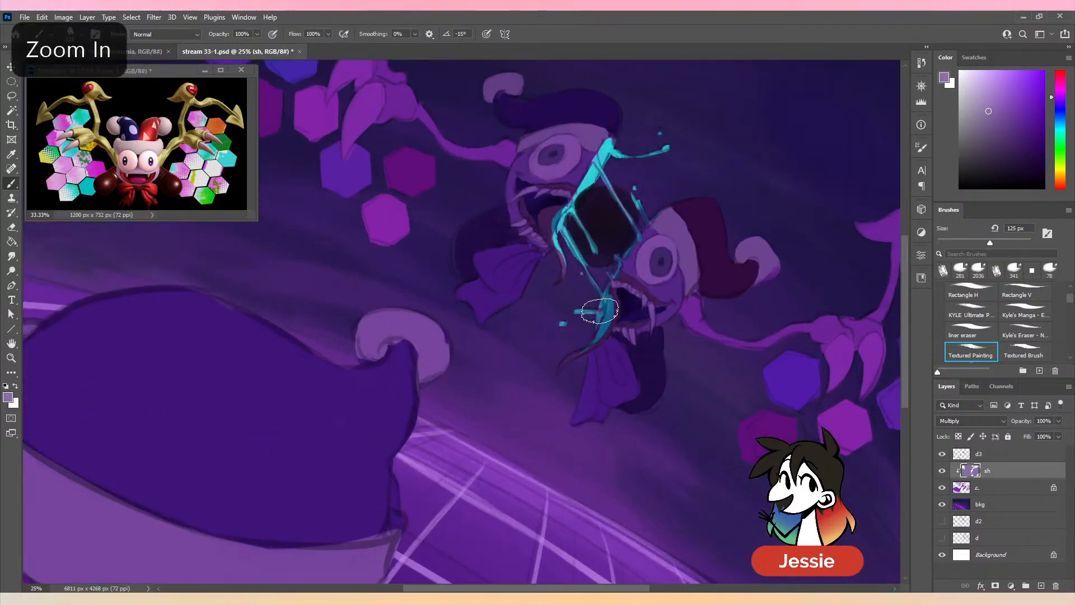
pyautogui.press('e')
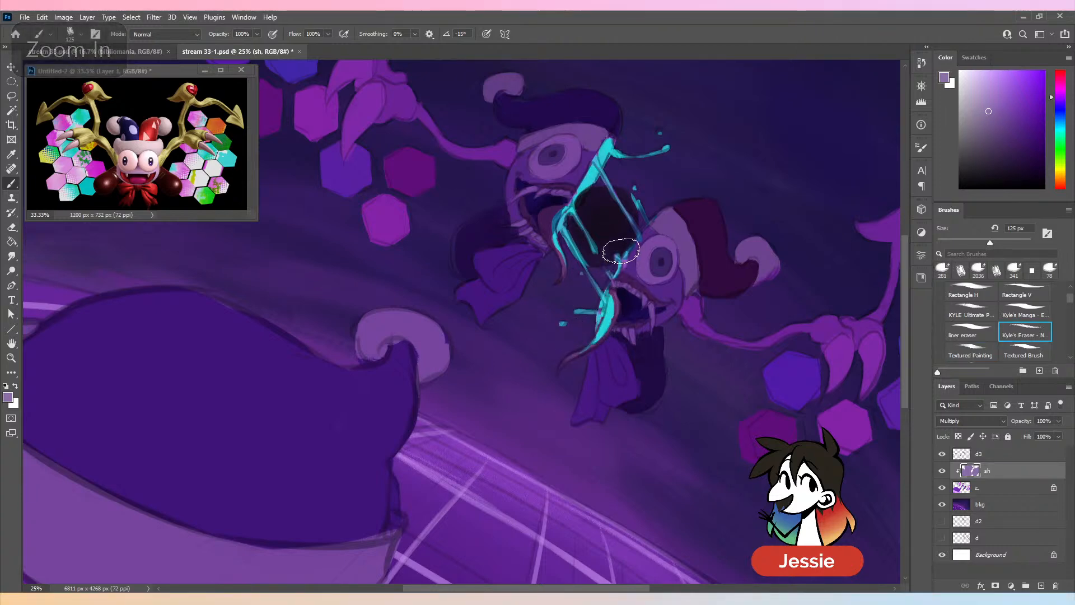
pyautogui.hotkey('ctrl', '-')
pyautogui.moveTo(662, 367)
pyautogui.mouseDown()
pyautogui.moveTo(662, 423)
pyautogui.moveTo(682, 365)
pyautogui.moveTo(713, 404)
pyautogui.moveTo(738, 390)
pyautogui.moveTo(745, 400)
pyautogui.moveTo(760, 343)
pyautogui.moveTo(773, 380)
pyautogui.mouseUp()
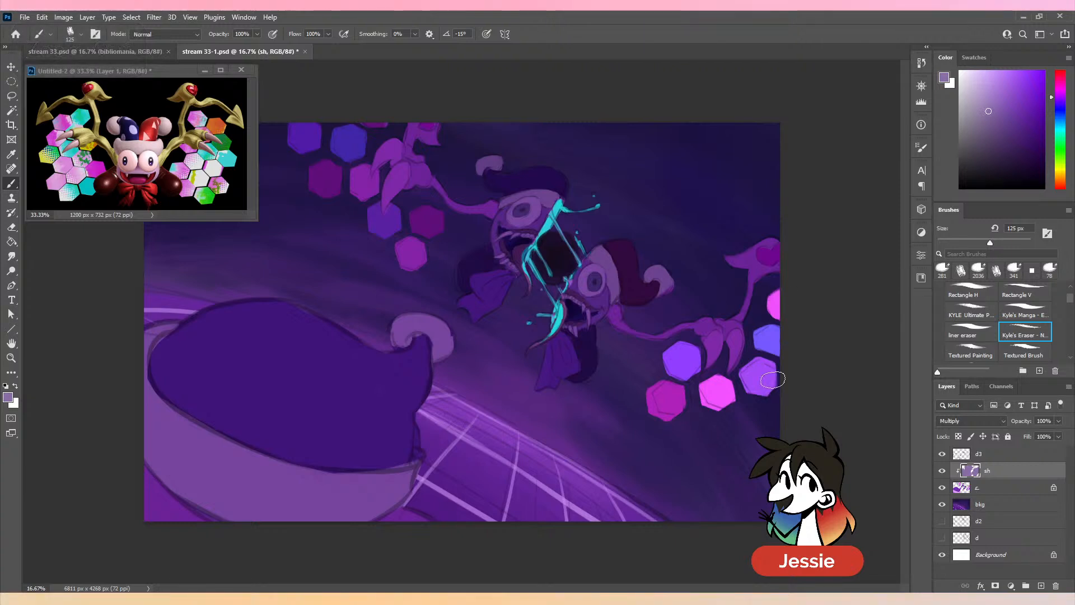
pyautogui.moveTo(369, 151)
pyautogui.mouseDown()
pyautogui.moveTo(308, 220)
pyautogui.moveTo(332, 192)
pyautogui.moveTo(361, 113)
pyautogui.moveTo(358, 164)
pyautogui.moveTo(378, 190)
pyautogui.moveTo(360, 130)
pyautogui.moveTo(403, 127)
pyautogui.moveTo(383, 241)
pyautogui.moveTo(371, 209)
pyautogui.moveTo(388, 230)
pyautogui.moveTo(408, 210)
pyautogui.moveTo(421, 245)
pyautogui.moveTo(446, 236)
pyautogui.mouseUp()
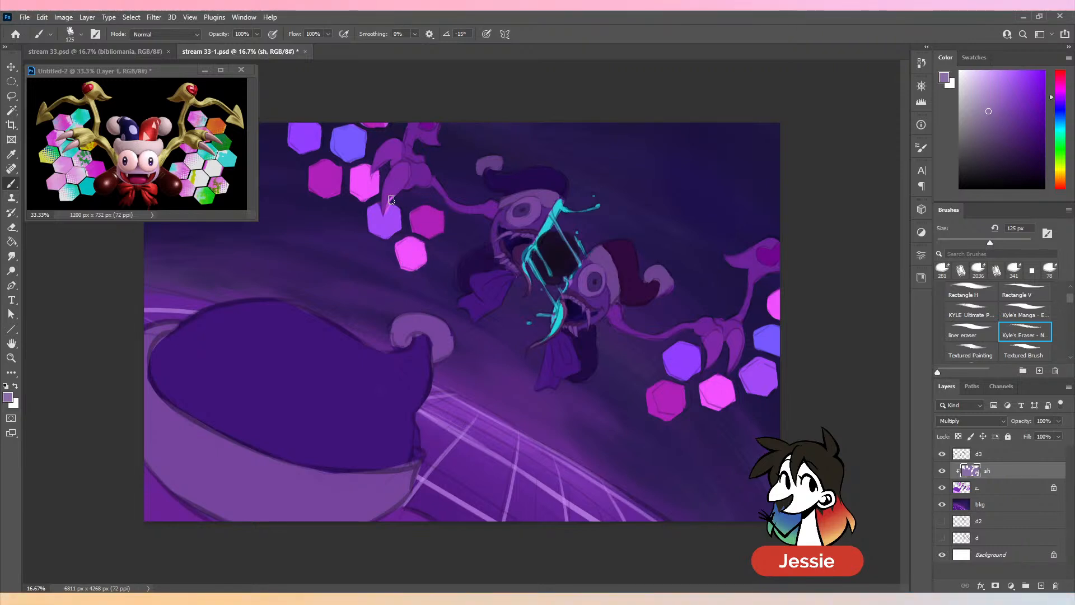
pyautogui.moveTo(391, 200)
pyautogui.mouseDown()
pyautogui.moveTo(385, 212)
pyautogui.moveTo(391, 200)
pyautogui.mouseUp()
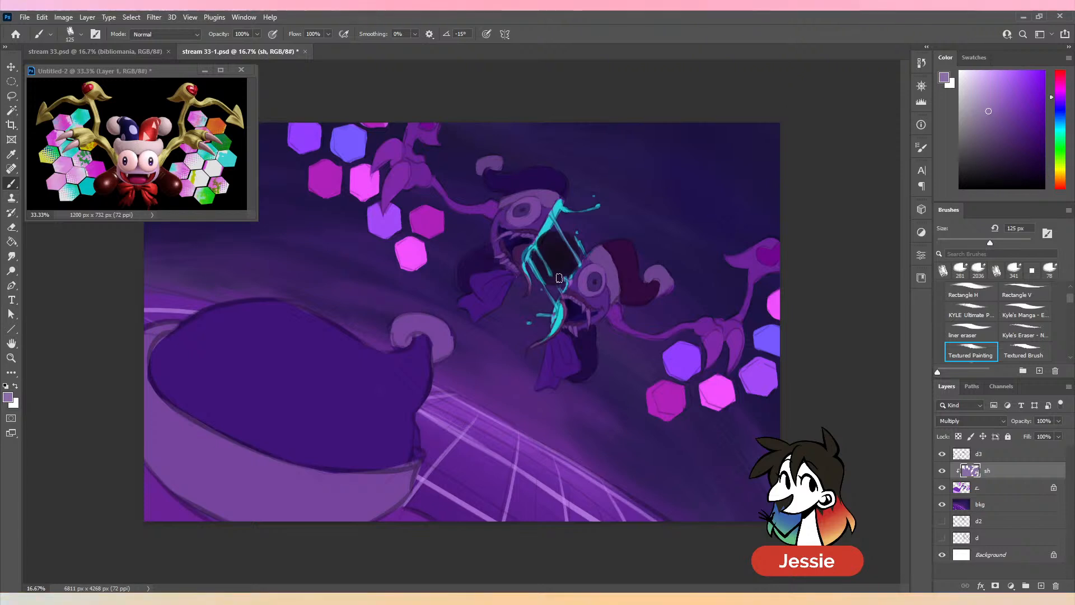
# - Add another clipped layer above layer sh and set its blend mode to Hard Light
pyautogui.click(1035, 488)
pyautogui.click(1041, 586)
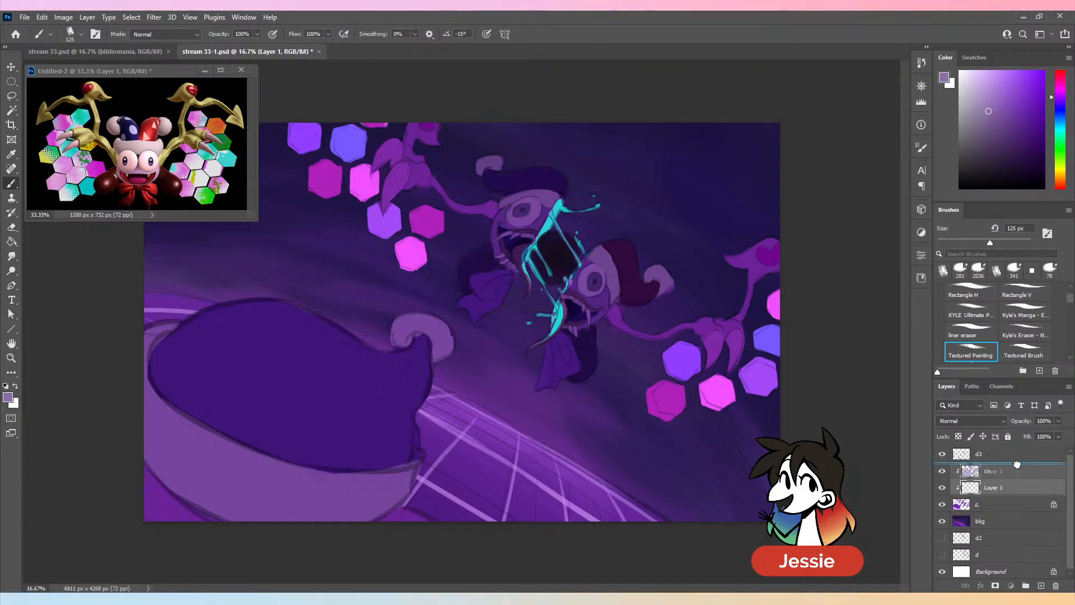
pyautogui.click(983, 421)
pyautogui.click(964, 465)
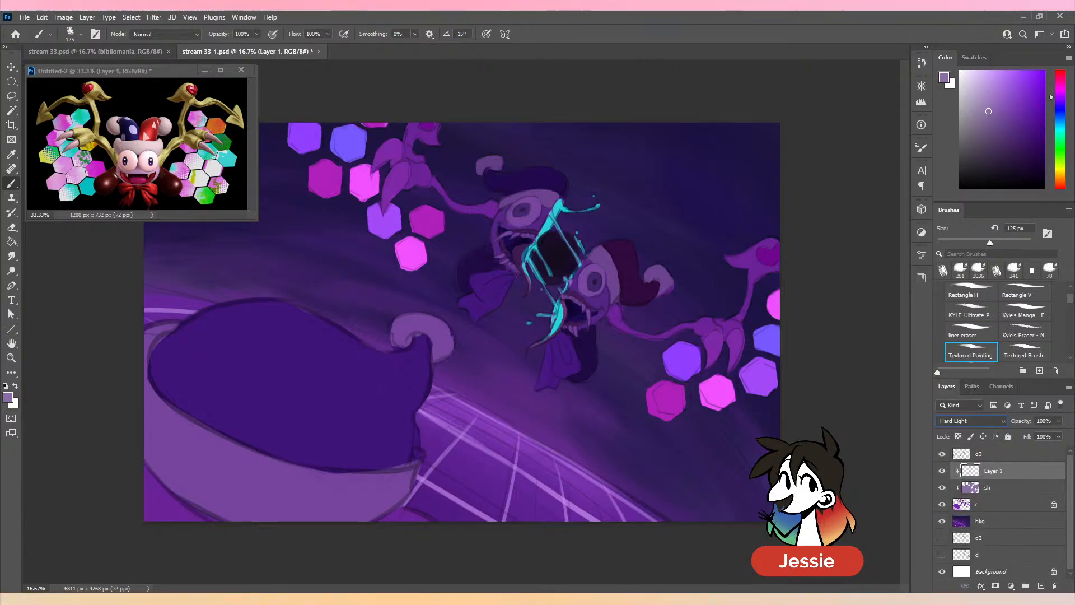
# - Paint pale cyan highlights at 125 px on the eyes and hat brims facing the split and on the upper hat's edge
pyautogui.click(978, 86)
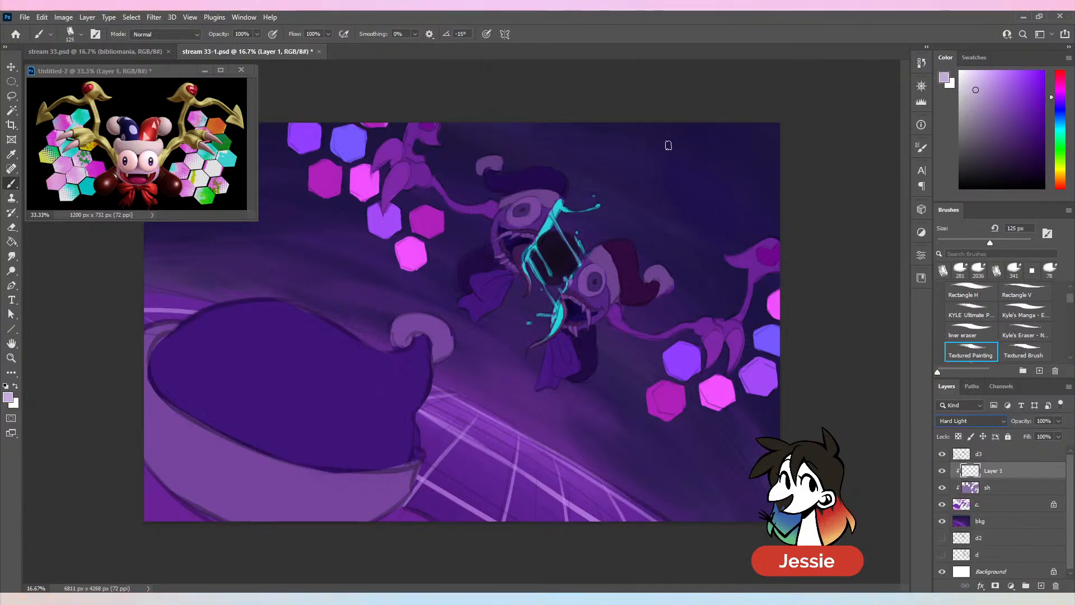
pyautogui.hotkey('ctrl', 'z')
pyautogui.keyDown('alt'); pyautogui.click(572, 196); pyautogui.keyUp('alt')
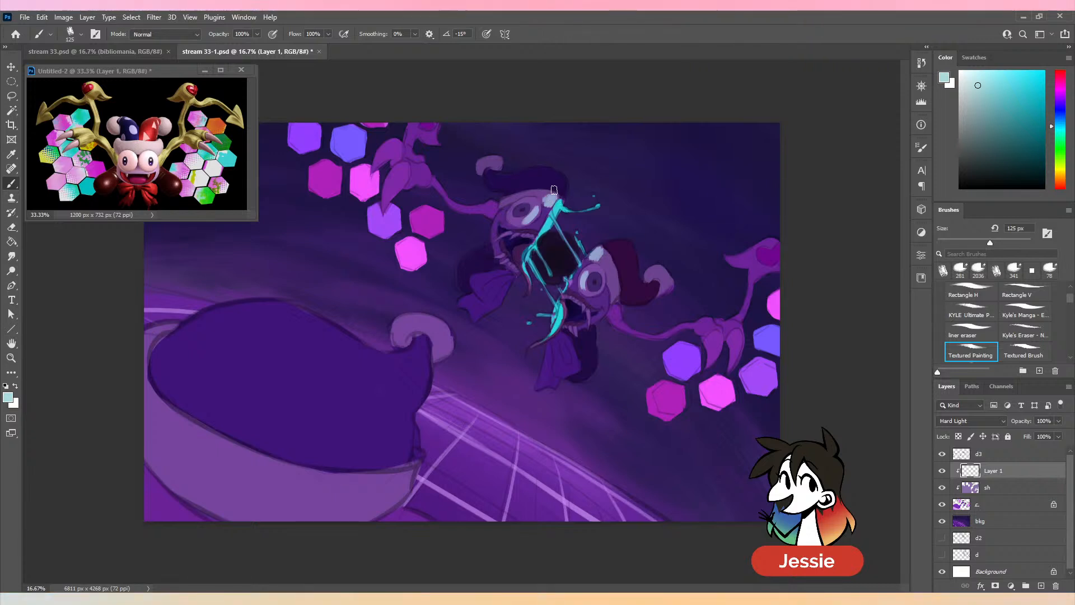
pyautogui.moveTo(563, 191); pyautogui.dragTo(555, 177)
# - Extend the pale cyan highlights along the lower hat's edge and both bow pieces with the brush at 199 px
pyautogui.click(1007, 242)
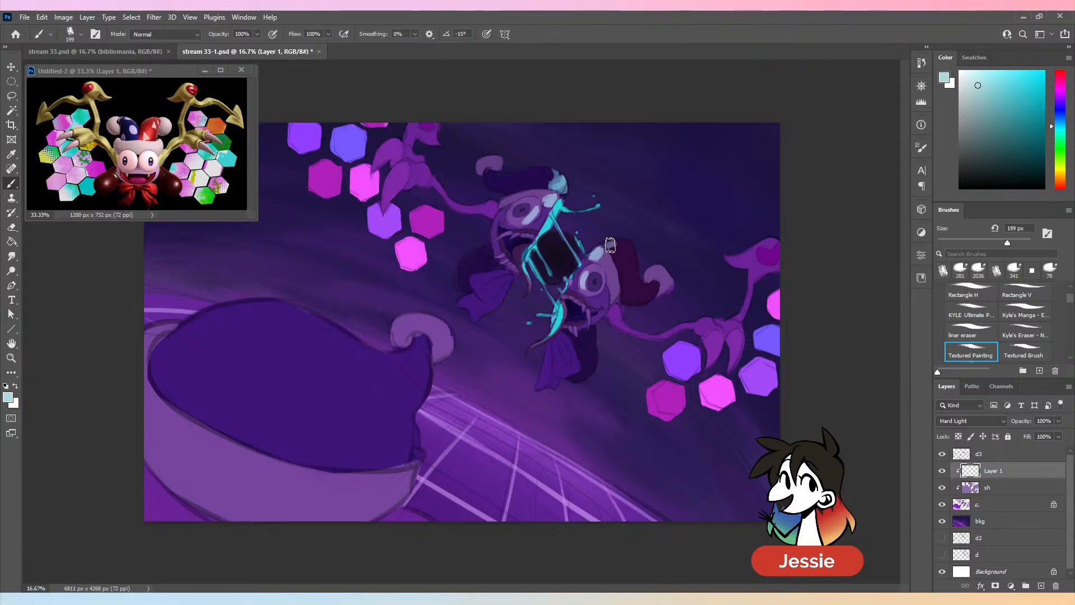
pyautogui.moveTo(610, 243); pyautogui.dragTo(629, 244)
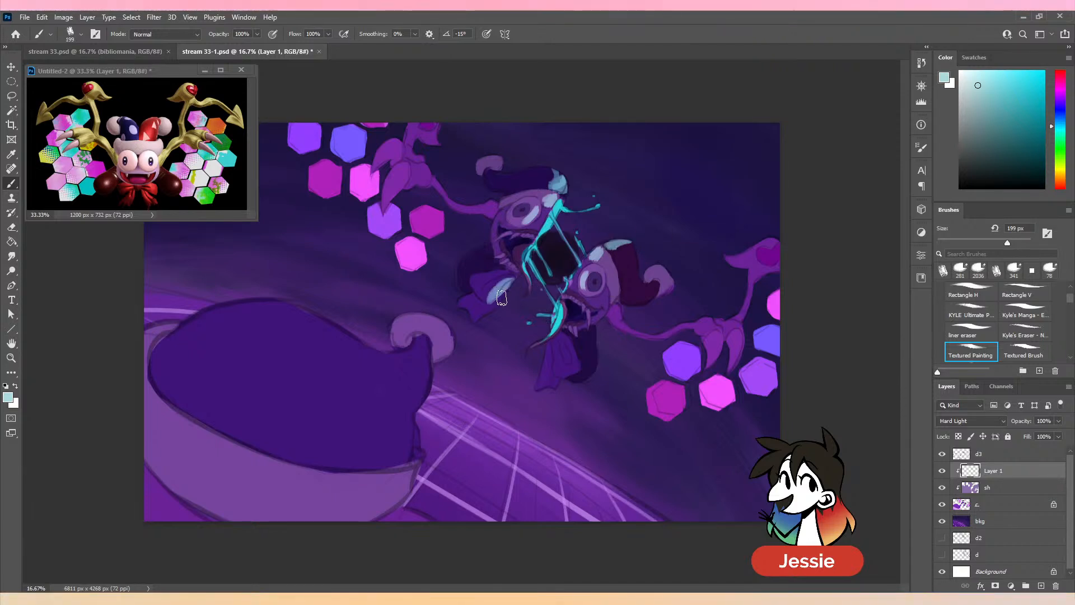
pyautogui.moveTo(549, 351); pyautogui.dragTo(541, 387)
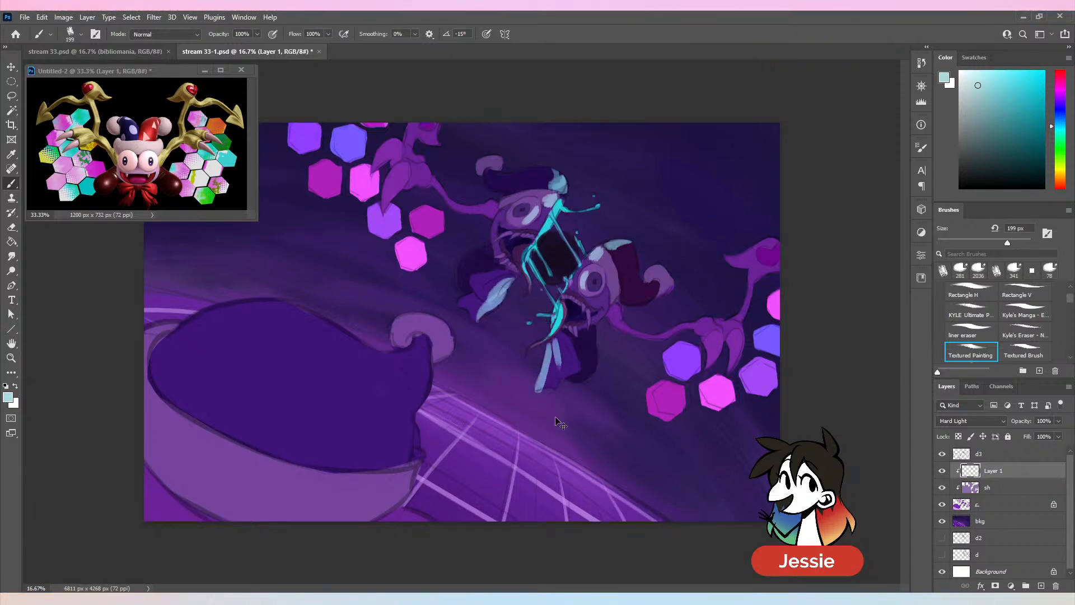
# - Rename the Hard Light layer li
pyautogui.hotkey('ctrl', '-')
pyautogui.doubleClick(991, 471)
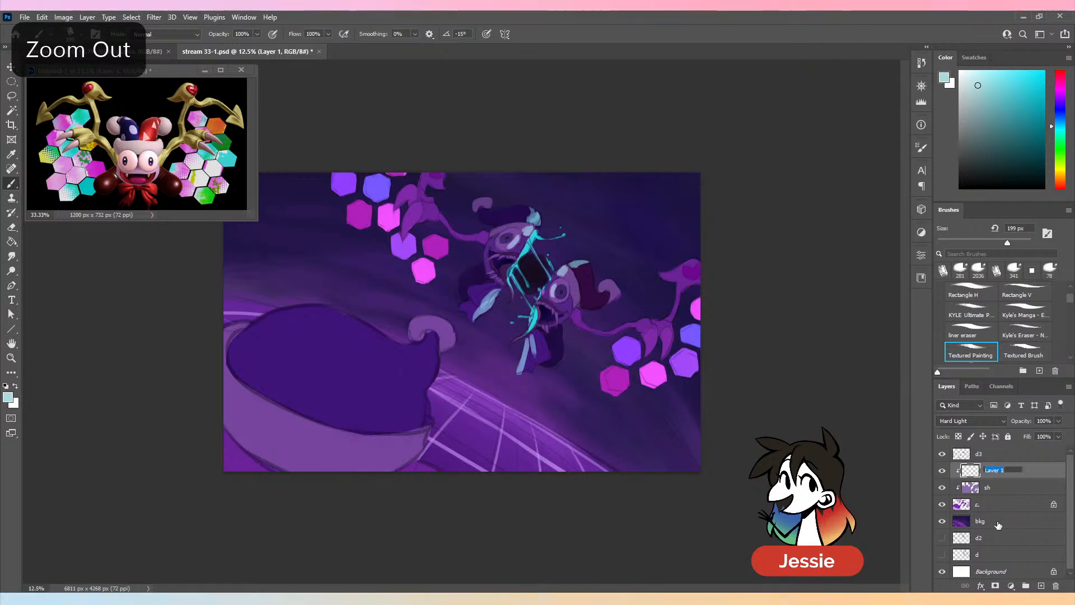
pyautogui.write('li')
pyautogui.press('Return')
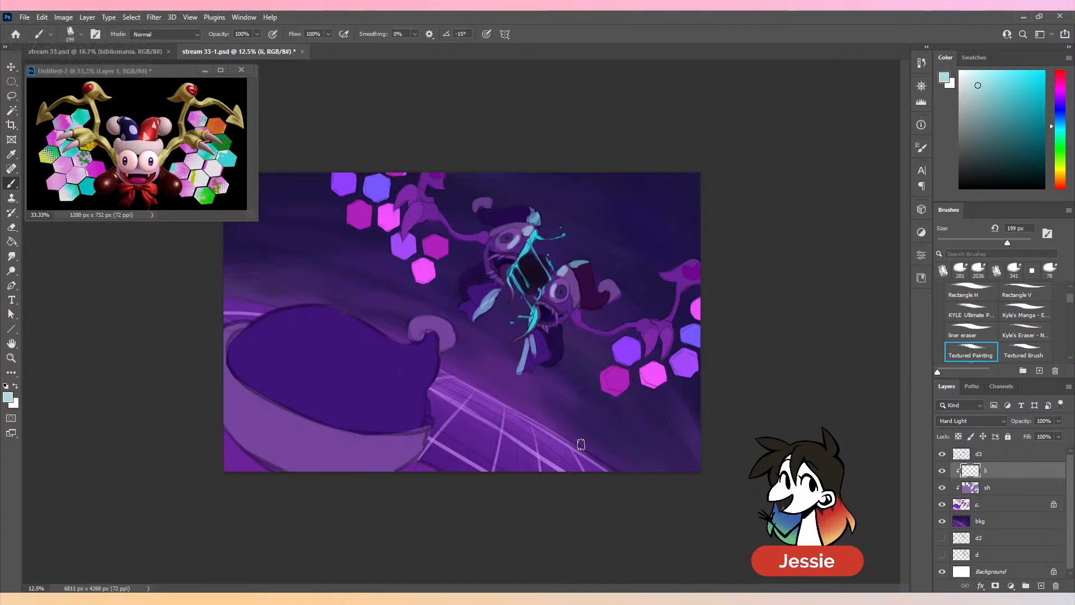
# - Paint pale violet highlights on the arms and claws of both wings at 199 px
pyautogui.hotkey('ctrl', '+')
pyautogui.keyDown('alt'); pyautogui.click(724, 326); pyautogui.keyUp('alt')
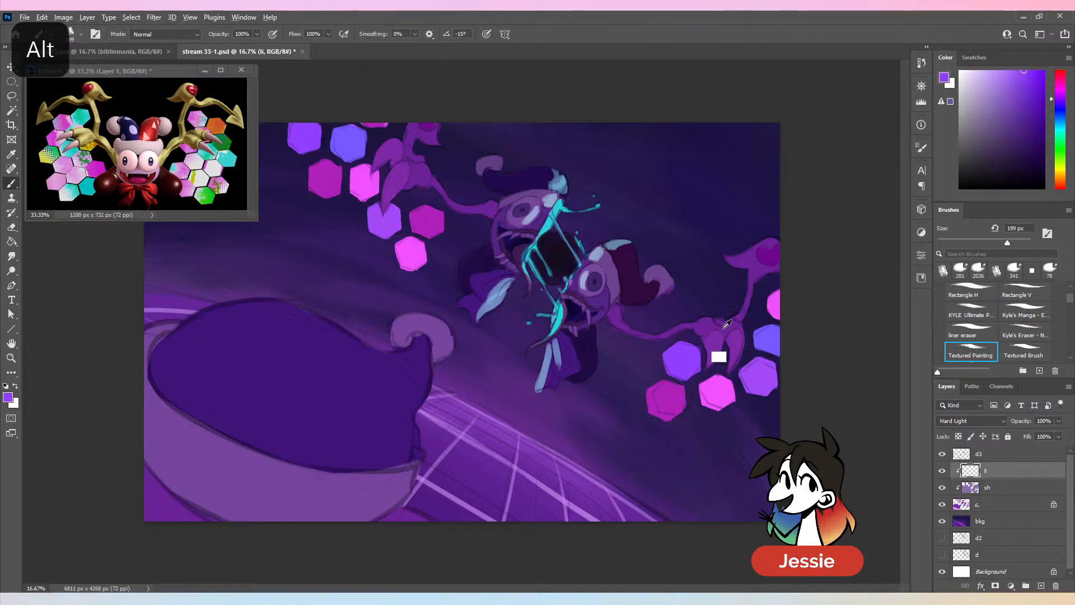
pyautogui.hotkey('ctrl', 'z')
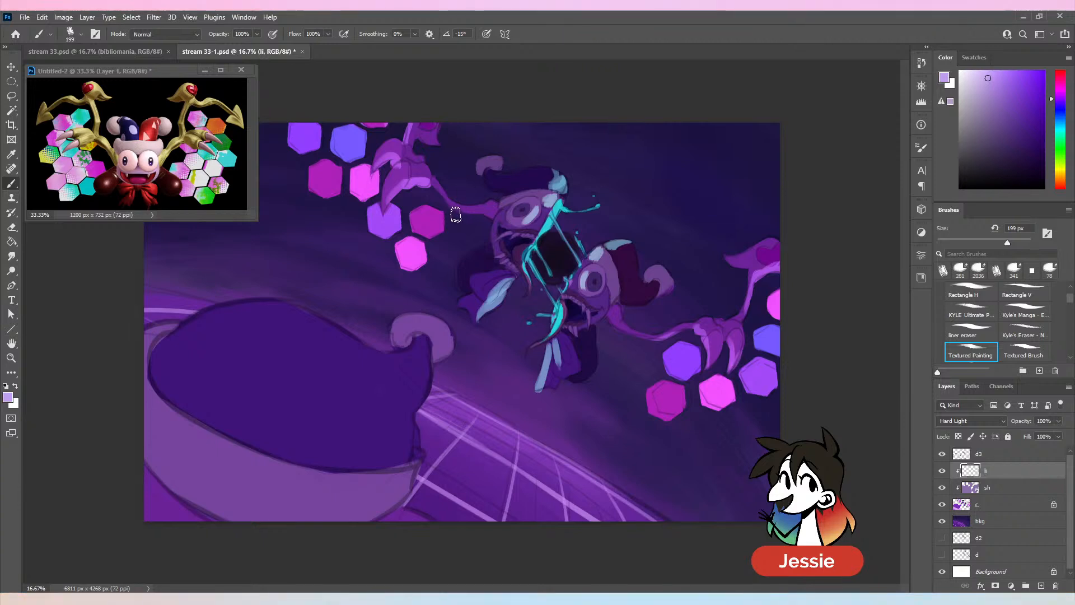
pyautogui.hotkey('ctrl', '-')
pyautogui.hotkey('ctrl', '+')
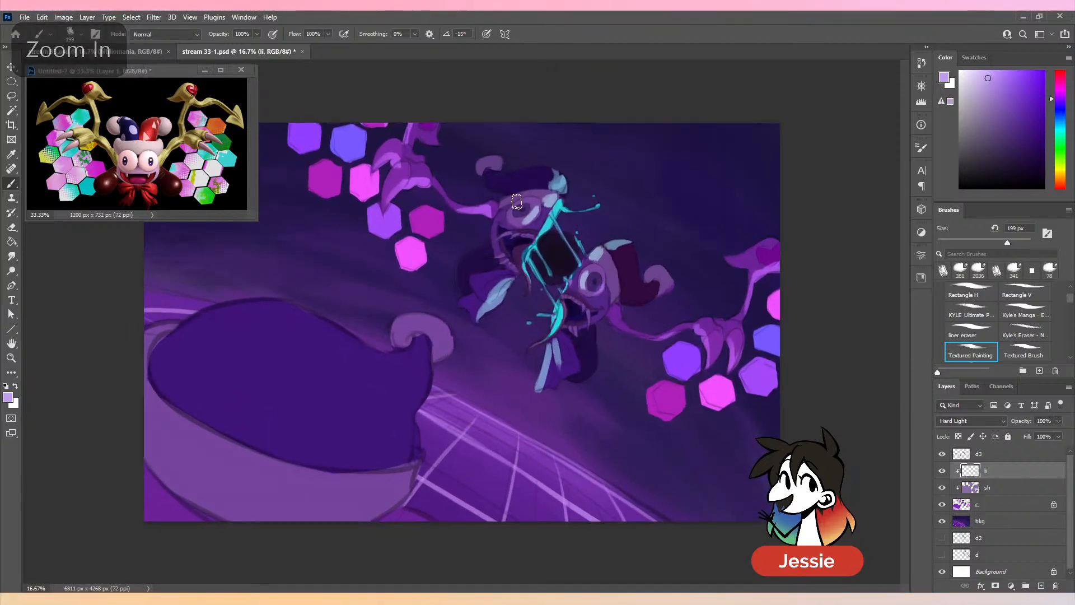
# - Add pale violet highlights to the jester's faces, hat tips and shoes, undoing the strokes that miss
pyautogui.hotkey('ctrl', 'z')
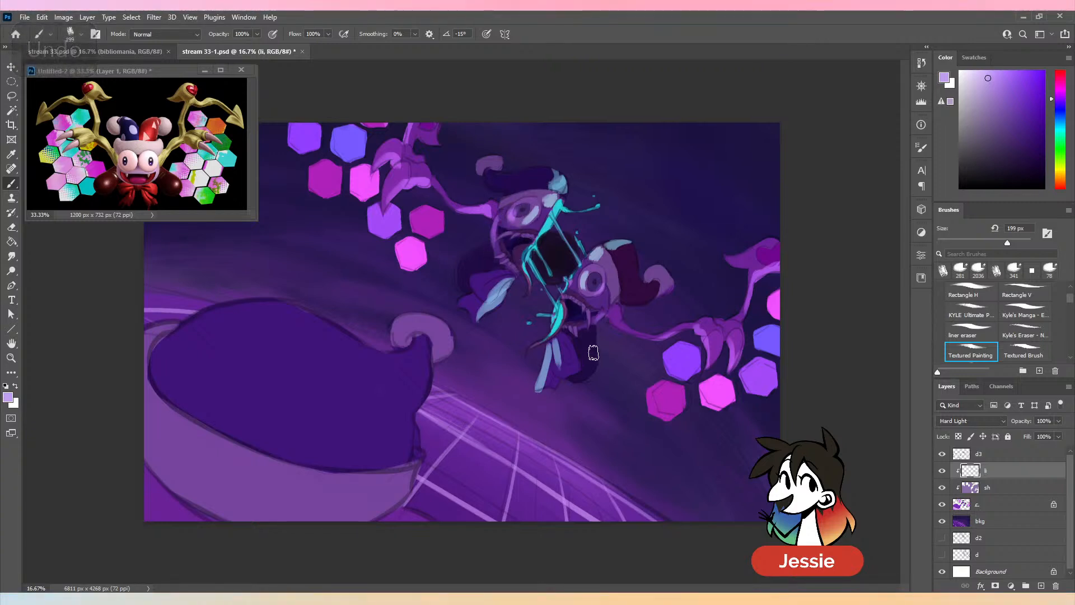
pyautogui.hotkey('ctrl', 'z')
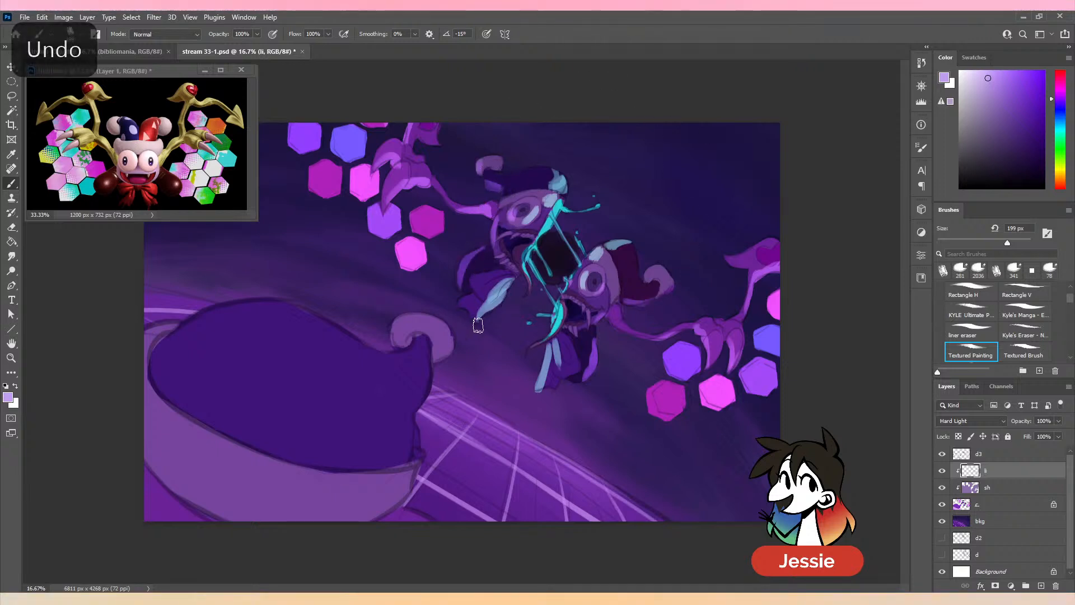
pyautogui.hotkey('ctrl', '-')
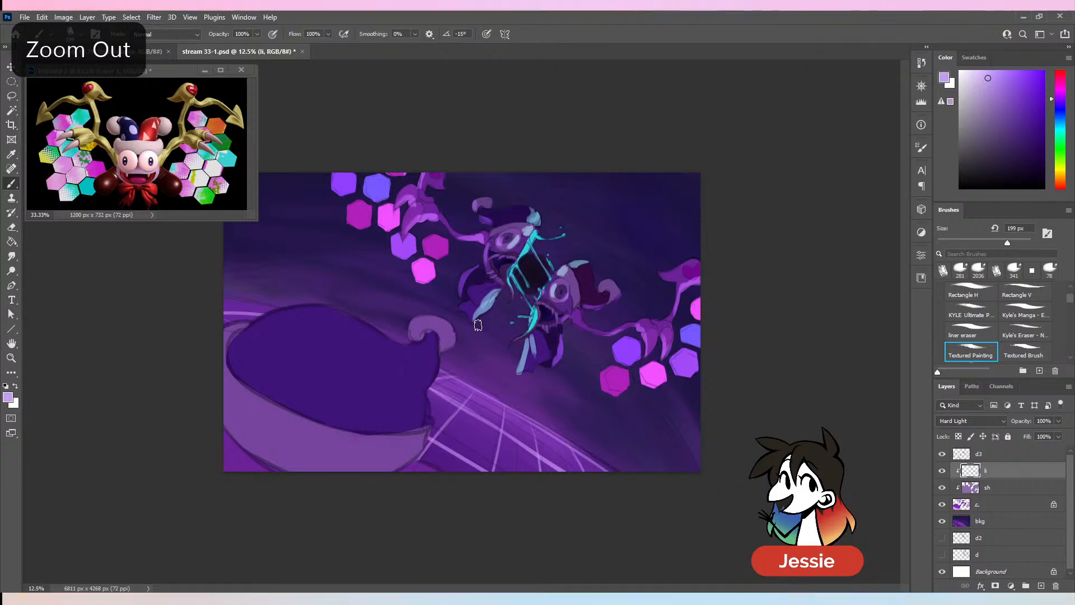
pyautogui.hotkey('ctrl', '+')
# - Soften the highlights on the upper jester half near the split with the eraser at 48% opacity and 1766 px
pyautogui.press('e')
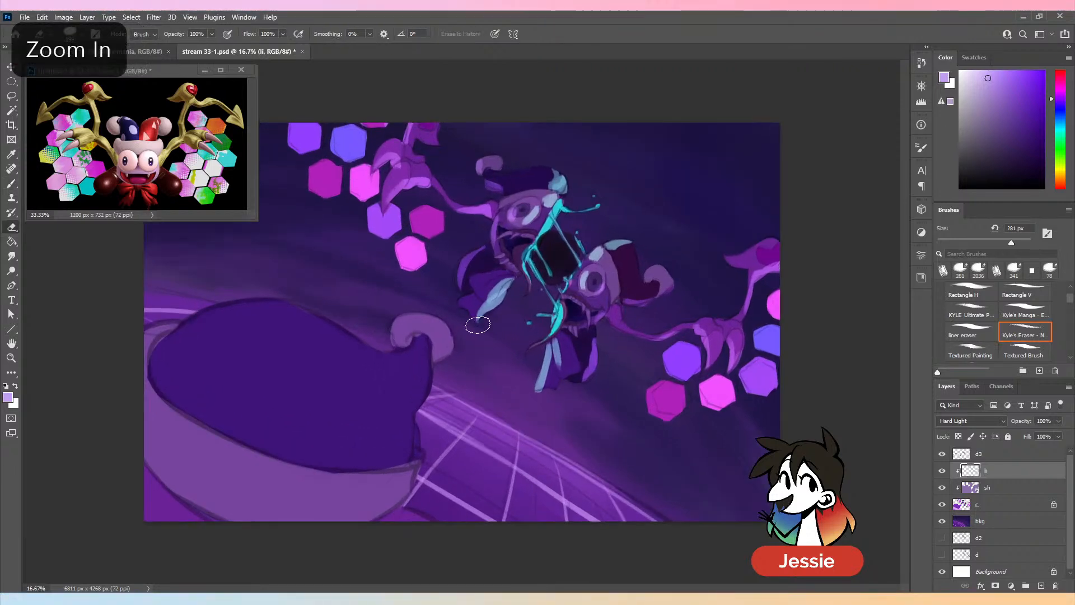
pyautogui.click(208, 34)
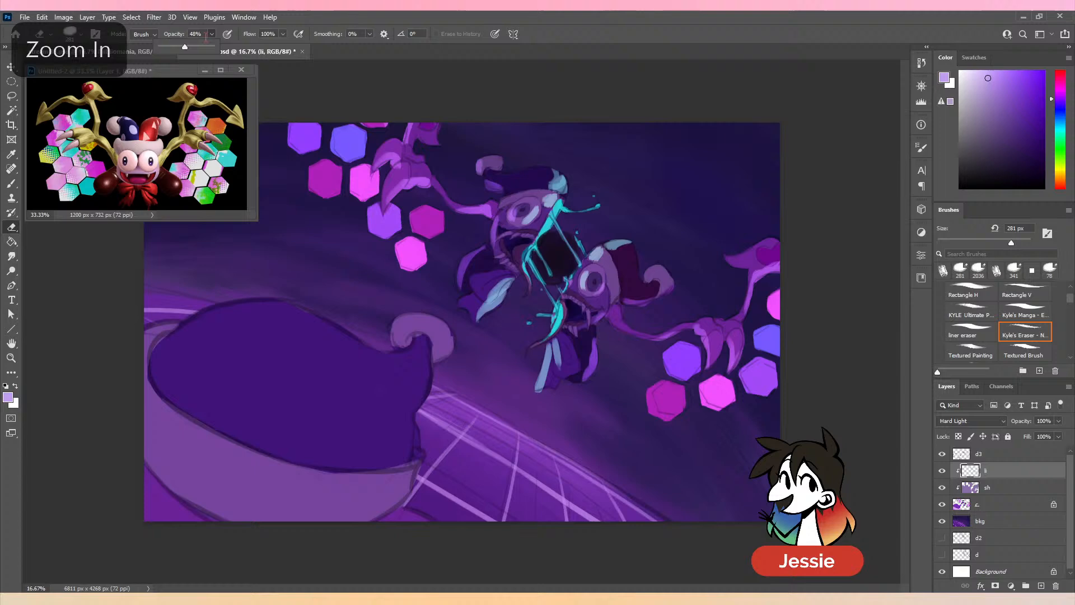
pyautogui.click(1024, 243)
pyautogui.moveTo(535, 209); pyautogui.dragTo(546, 190)
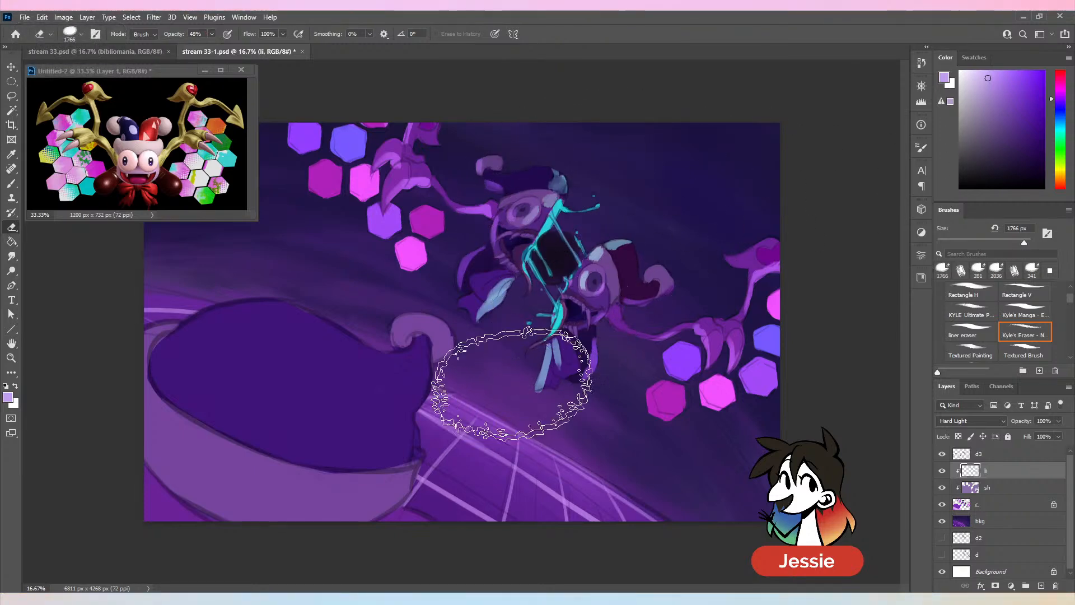
# - Add a layer named sh2 clipped above the c layer and set its blend mode to Multiply
pyautogui.hotkey('ctrl', '-')
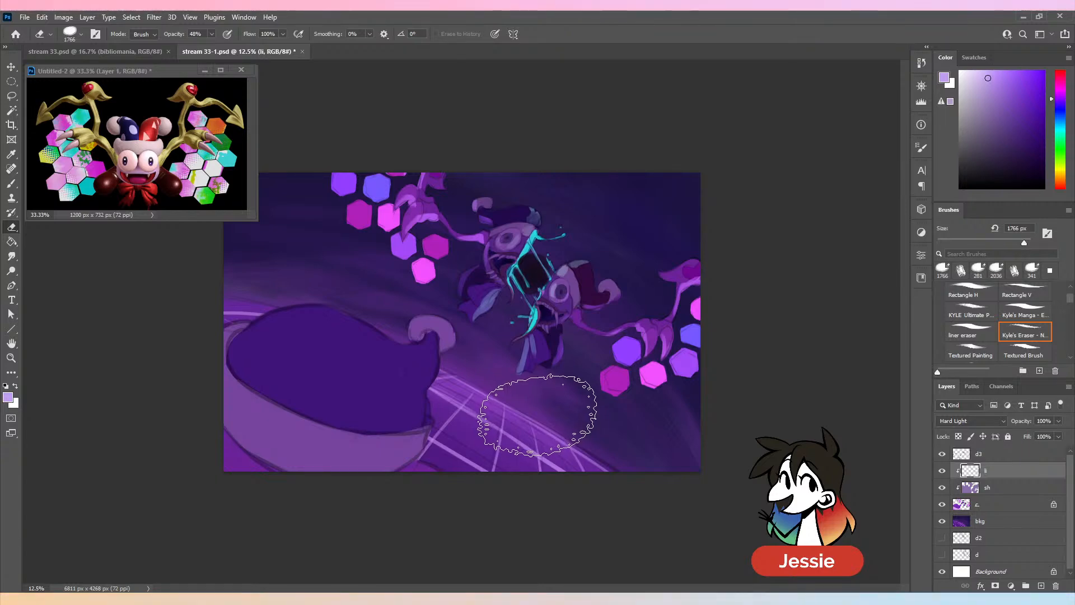
pyautogui.hotkey('ctrl', '+')
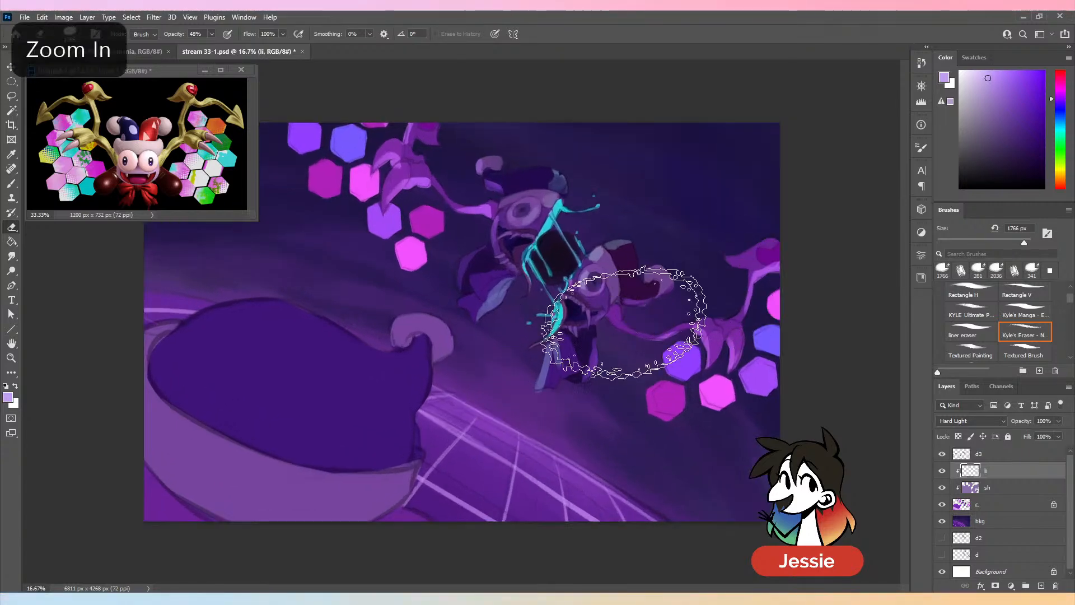
pyautogui.press('b')
pyautogui.click(1029, 506)
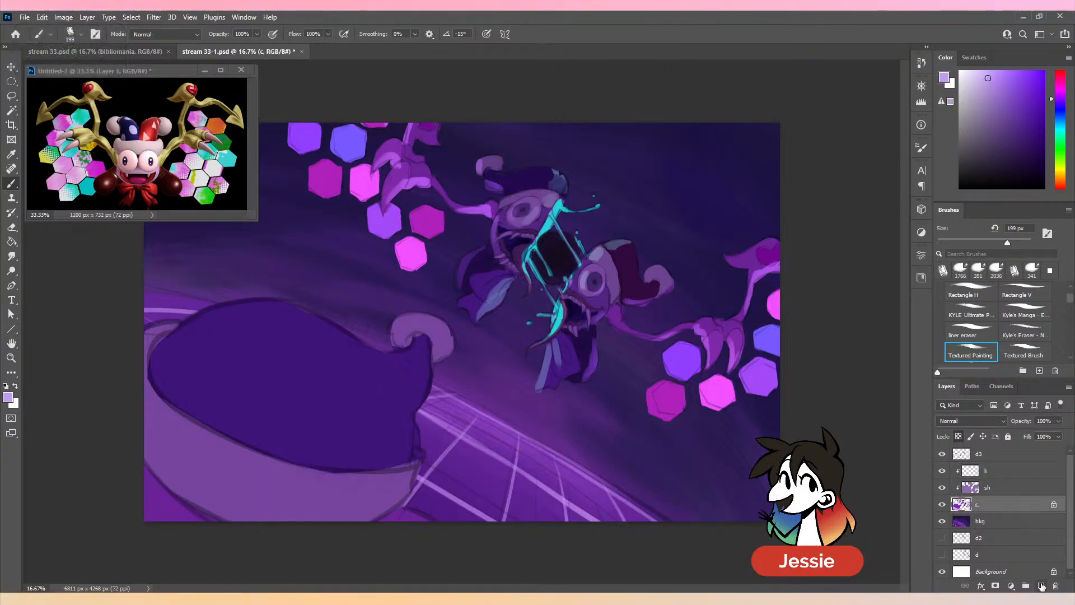
pyautogui.hotkey('ctrl', 'shift', 'alt', 'n')
pyautogui.write('sh2')
pyautogui.press('Return')
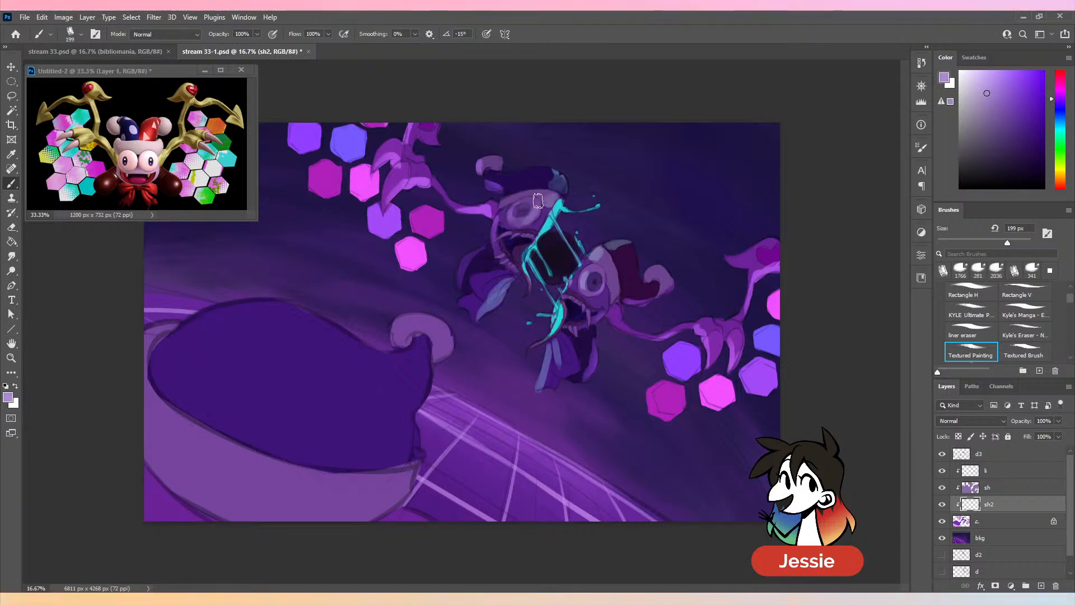
pyautogui.hotkey('ctrl', 'z')
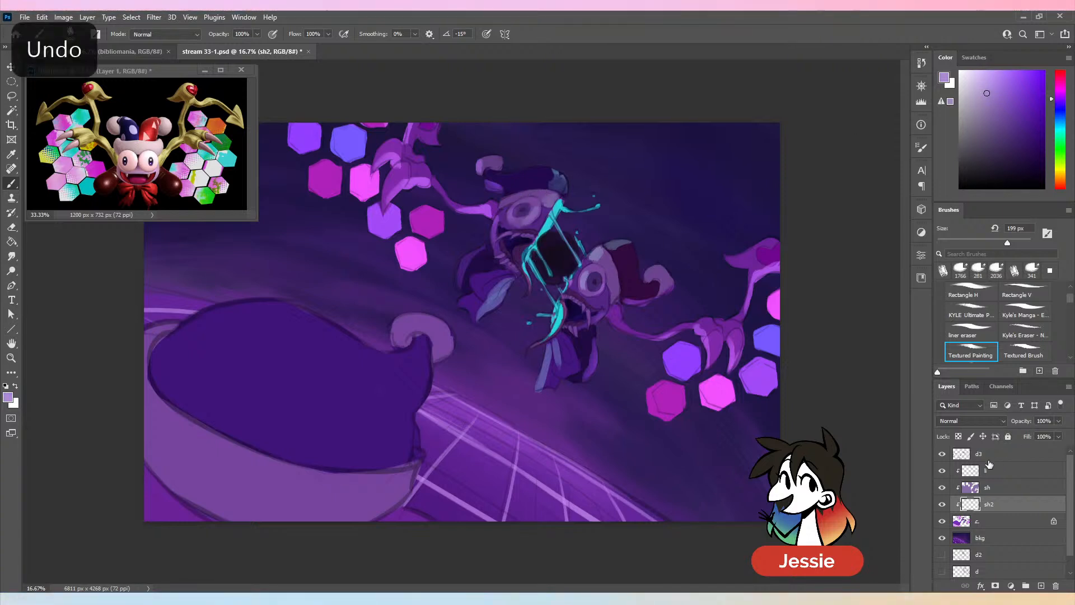
pyautogui.click(977, 421)
pyautogui.click(959, 357)
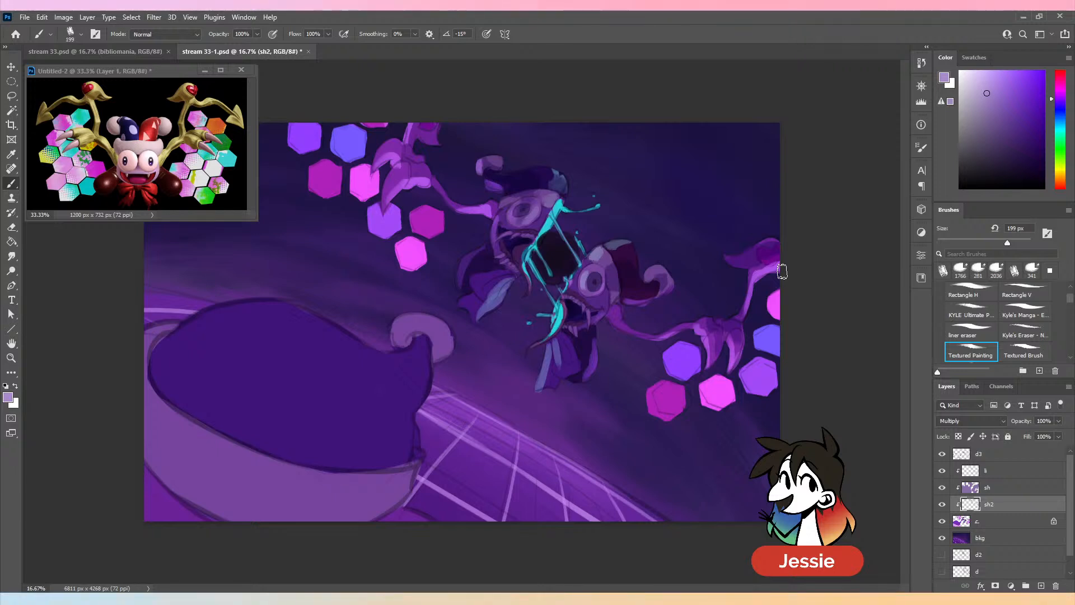
# - Undo the last stroke, save the document and shade the upper wing's claws on the sh2 layer at 199 px
pyautogui.hotkey('ctrl', 'z')
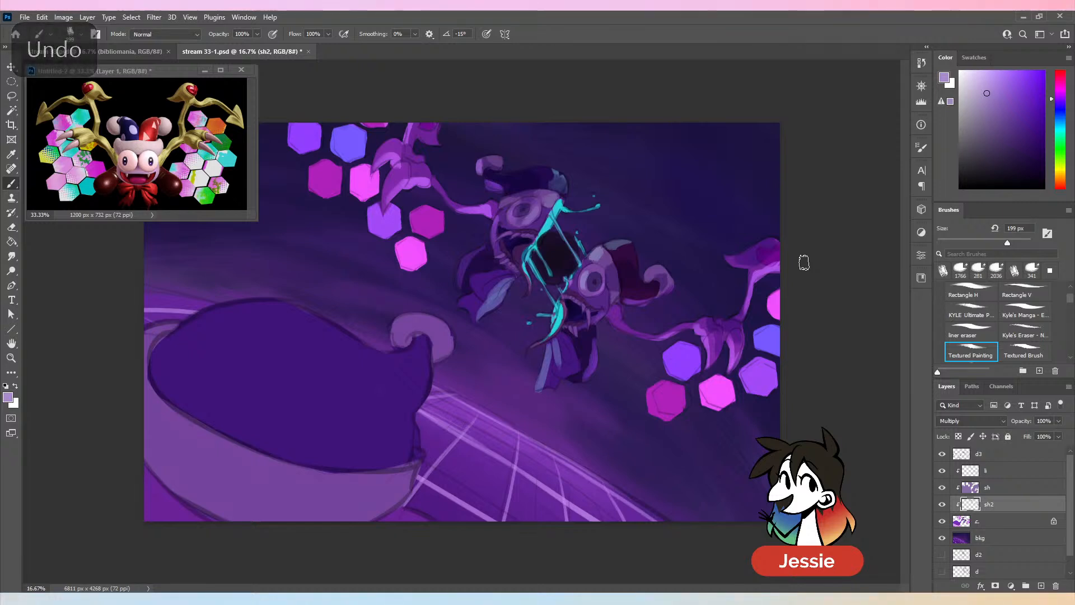
pyautogui.hotkey('ctrl', 's')
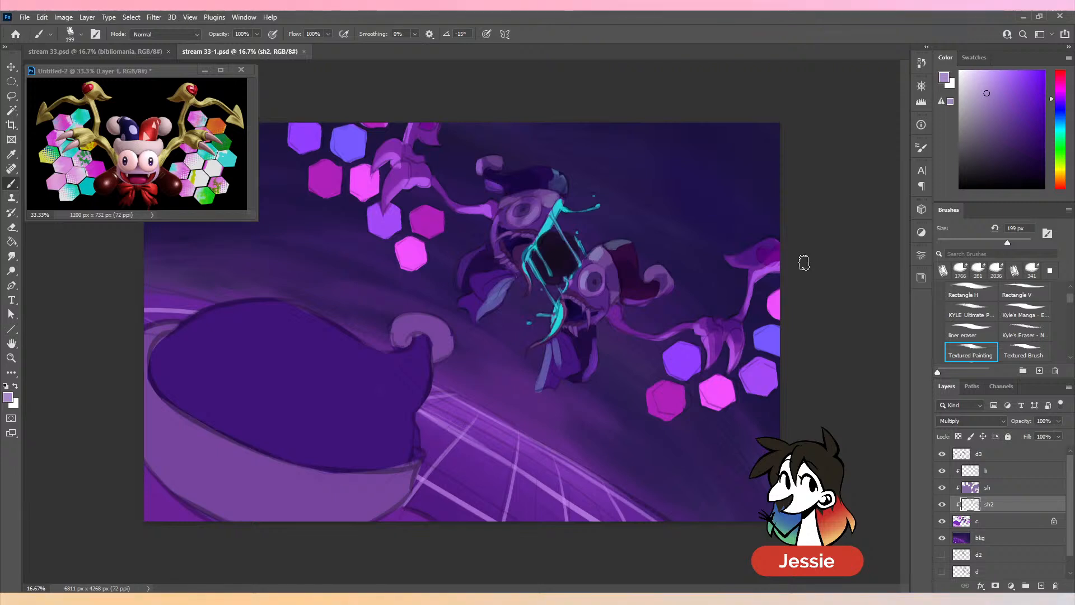
pyautogui.moveTo(400, 171)
pyautogui.mouseDown()
pyautogui.moveTo(448, 160)
pyautogui.moveTo(387, 147)
pyautogui.moveTo(427, 132)
pyautogui.mouseUp()
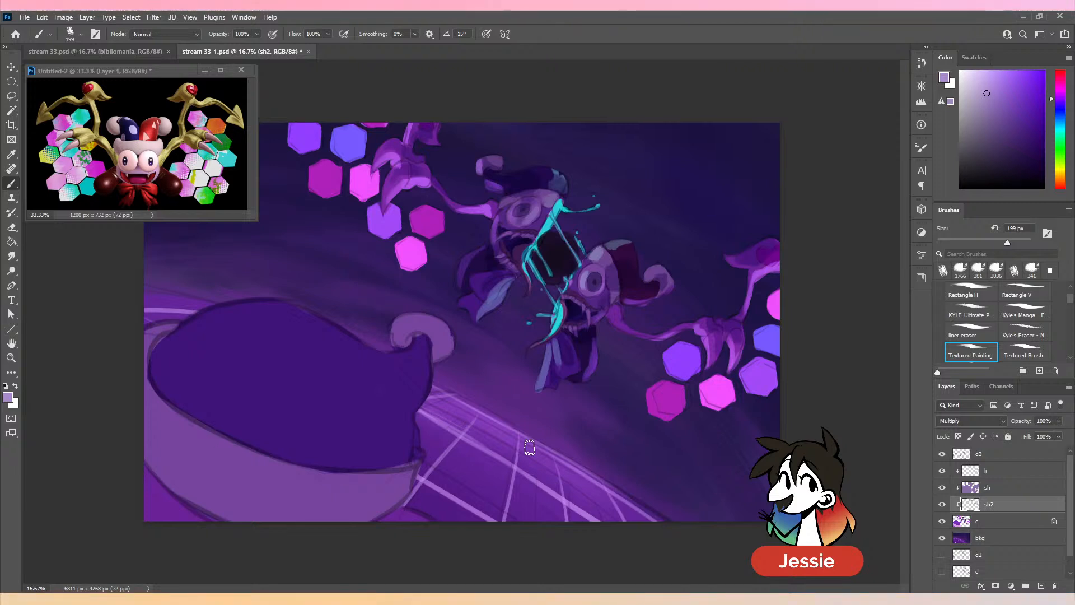
# - Enlarge the Textured Painting brush to 2305 px
pyautogui.hotkey('ctrl', '-')
pyautogui.click(1026, 243)
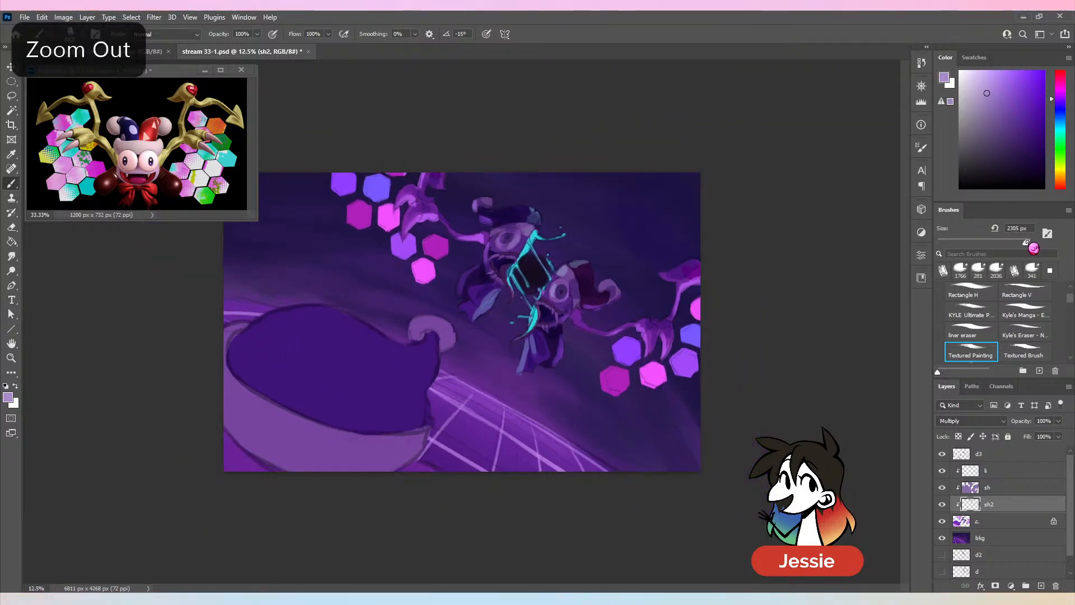
pyautogui.click(988, 487)
pyautogui.click(972, 420)
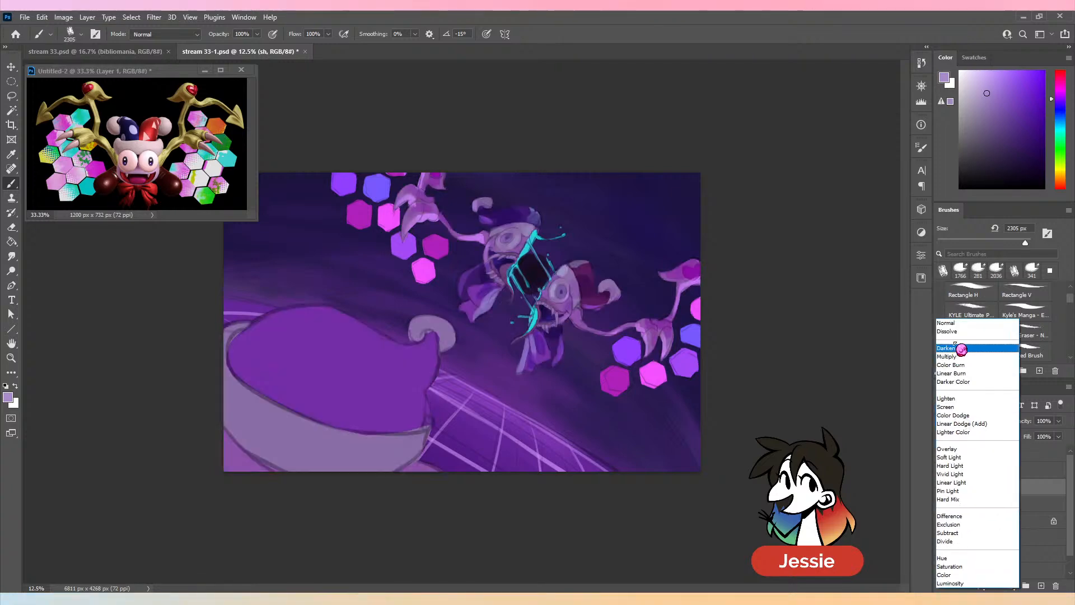
pyautogui.press('Escape')
pyautogui.hotkey('ctrl', '+')
pyautogui.keyDown('alt'); pyautogui.click(636, 264); pyautogui.keyUp('alt')
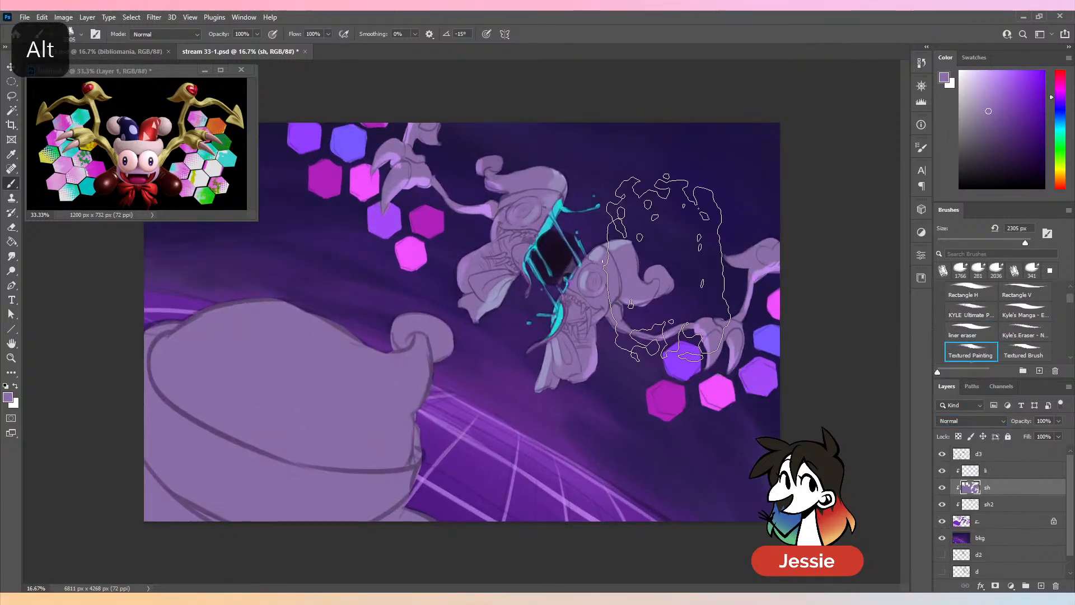
pyautogui.hotkey('ctrl', '-')
pyautogui.hotkey('ctrl', 'z')
# - Shade the large foreground shape on the sh2 layer with broad strokes in the recent pale violet swatch
pyautogui.click(974, 57)
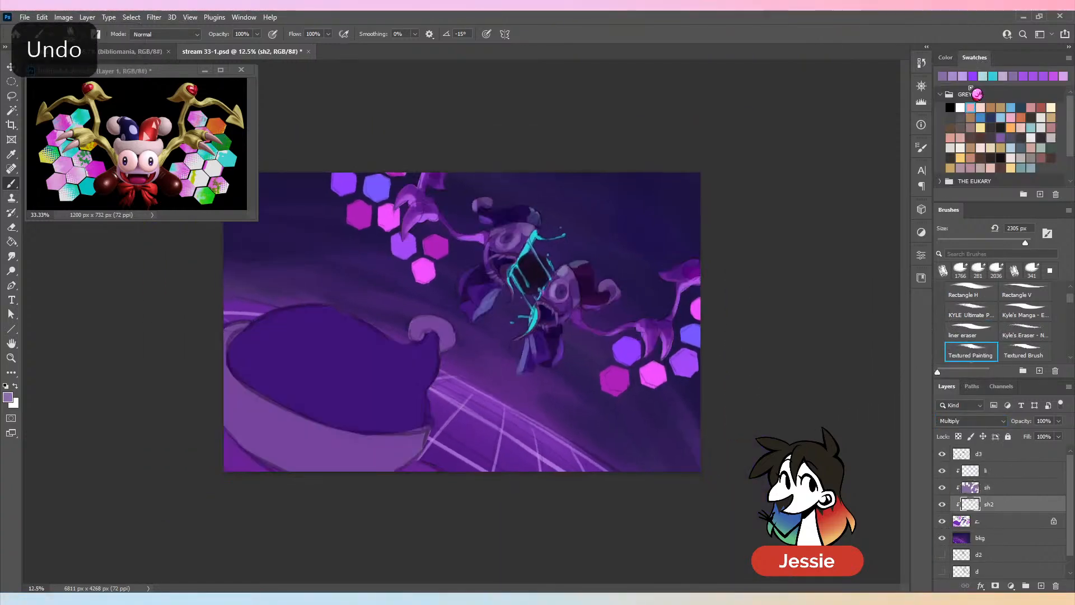
pyautogui.click(952, 77)
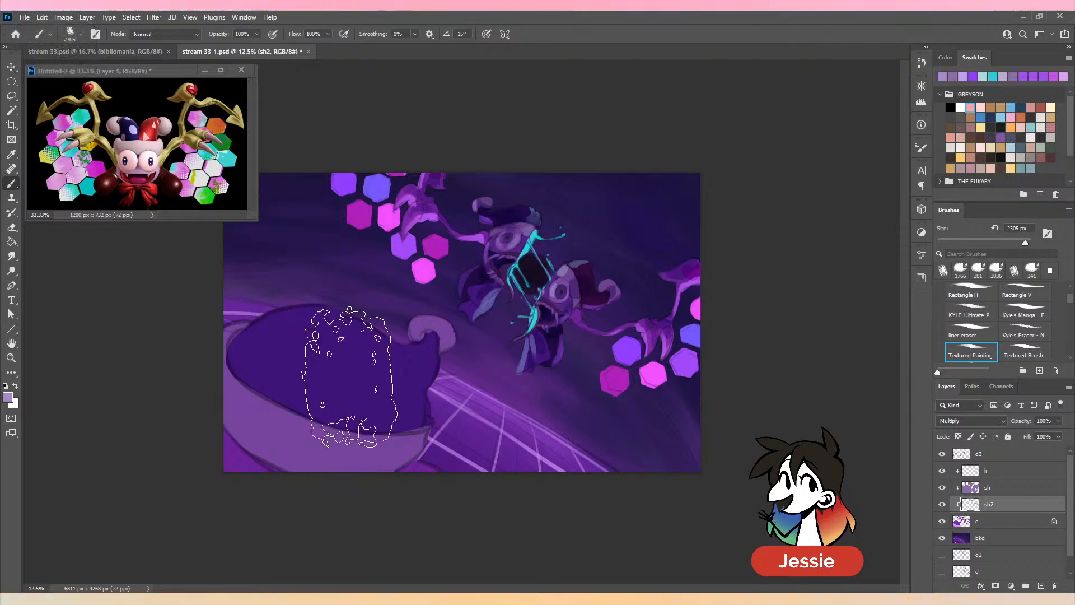
pyautogui.moveTo(350, 375)
pyautogui.mouseDown()
pyautogui.moveTo(310, 429)
pyautogui.moveTo(262, 422)
pyautogui.moveTo(335, 363)
pyautogui.moveTo(425, 372)
pyautogui.moveTo(364, 365)
pyautogui.moveTo(418, 339)
pyautogui.moveTo(356, 357)
pyautogui.mouseUp()
pyautogui.moveTo(313, 433)
pyautogui.mouseDown()
pyautogui.moveTo(340, 400)
pyautogui.moveTo(267, 404)
pyautogui.mouseUp()
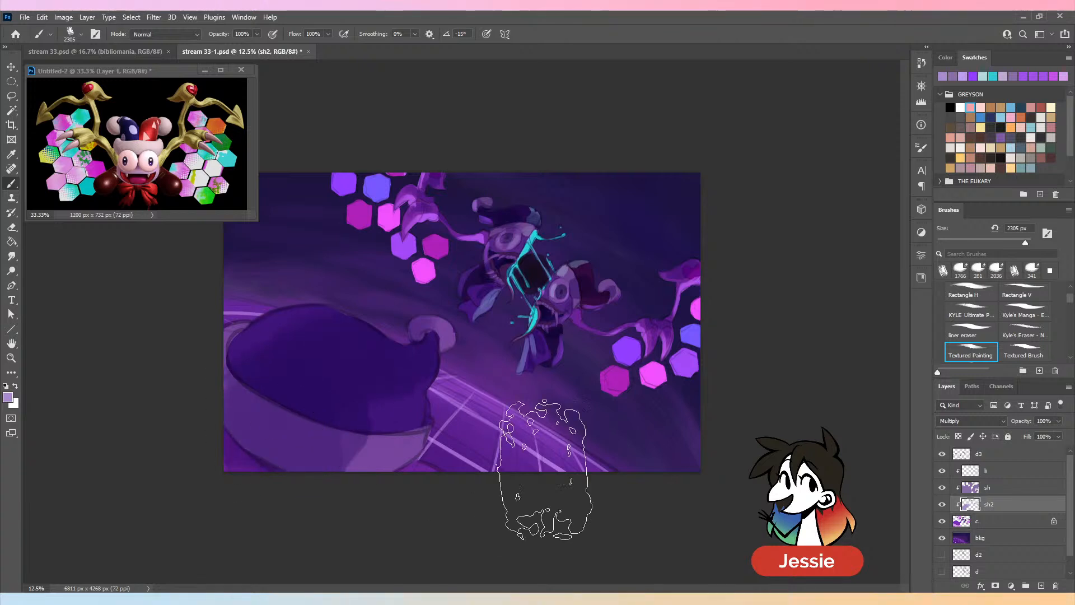
# - Paint muted blue highlights along the foreground shape's curled tip and grid-facing edge on the li layer at 269 px, then save the document
pyautogui.click(983, 76)
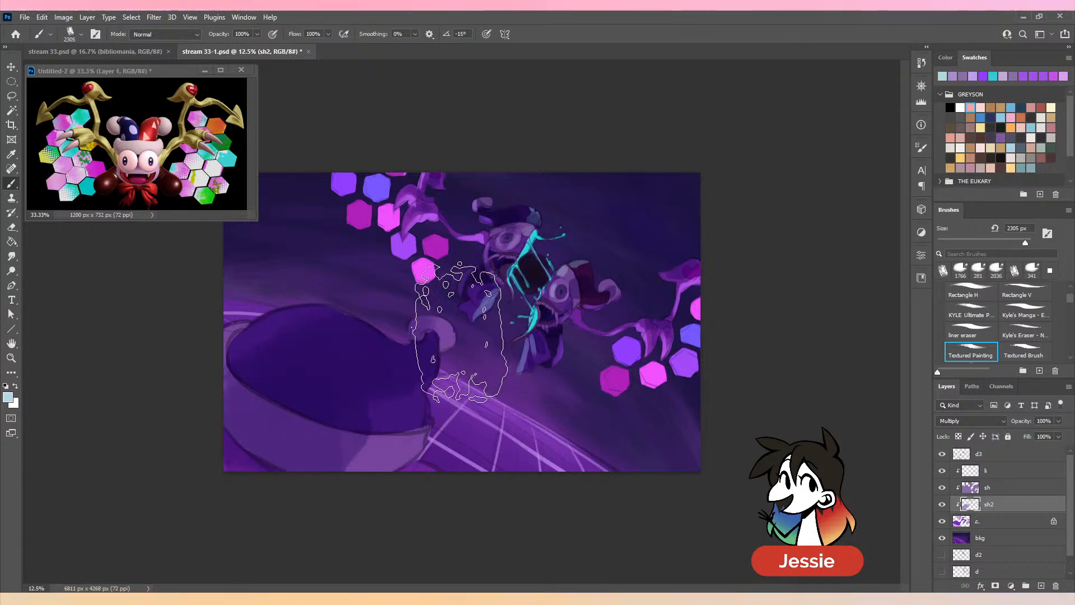
pyautogui.click(995, 242)
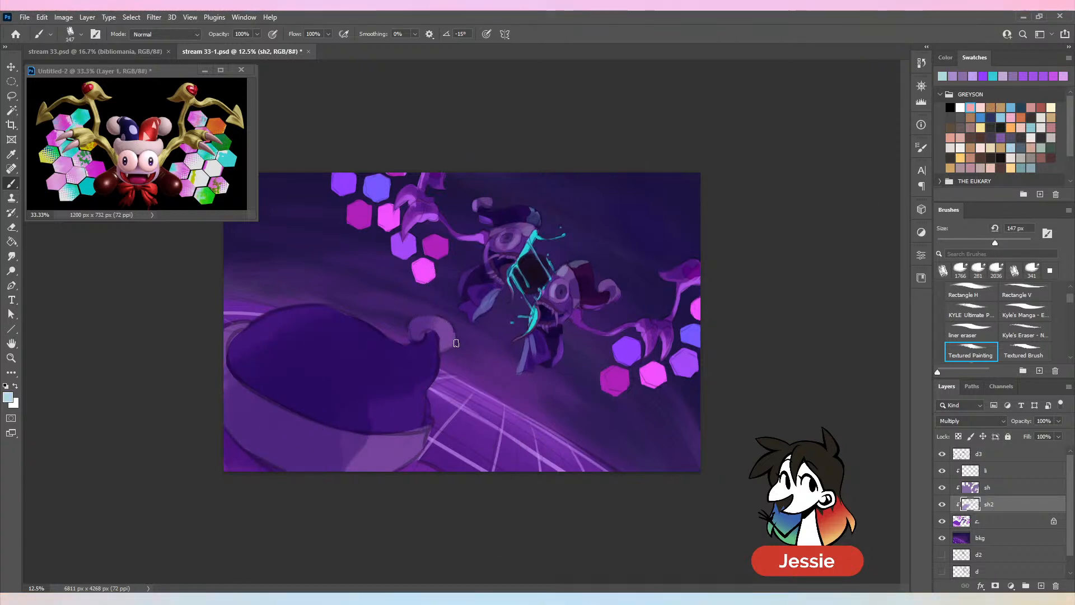
pyautogui.hotkey('ctrl', 'z')
pyautogui.click(1019, 475)
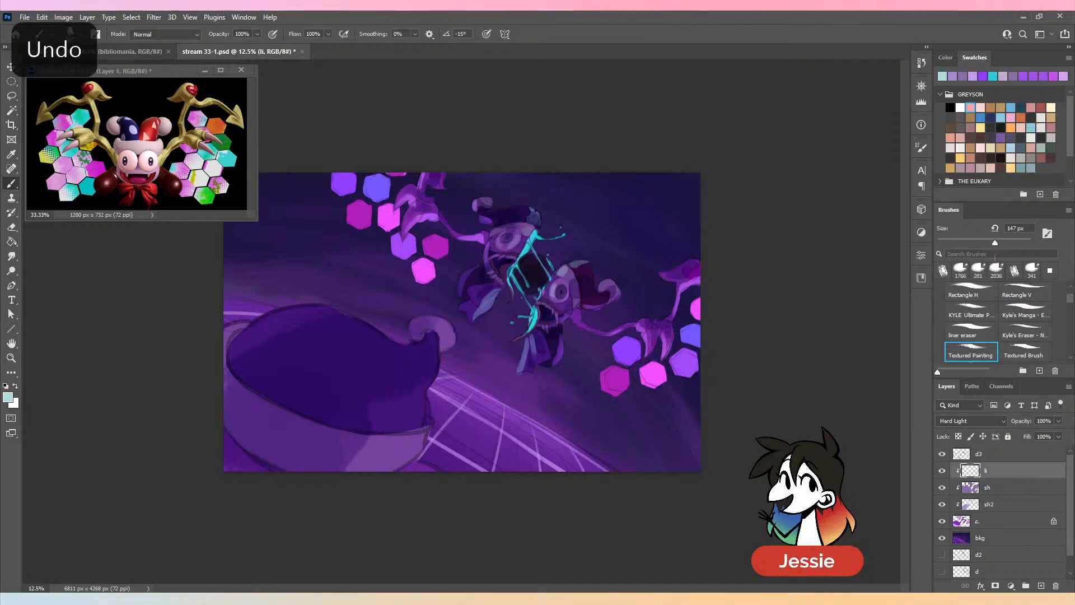
pyautogui.moveTo(995, 243); pyautogui.dragTo(1010, 242)
pyautogui.click(945, 57)
pyautogui.click(971, 96)
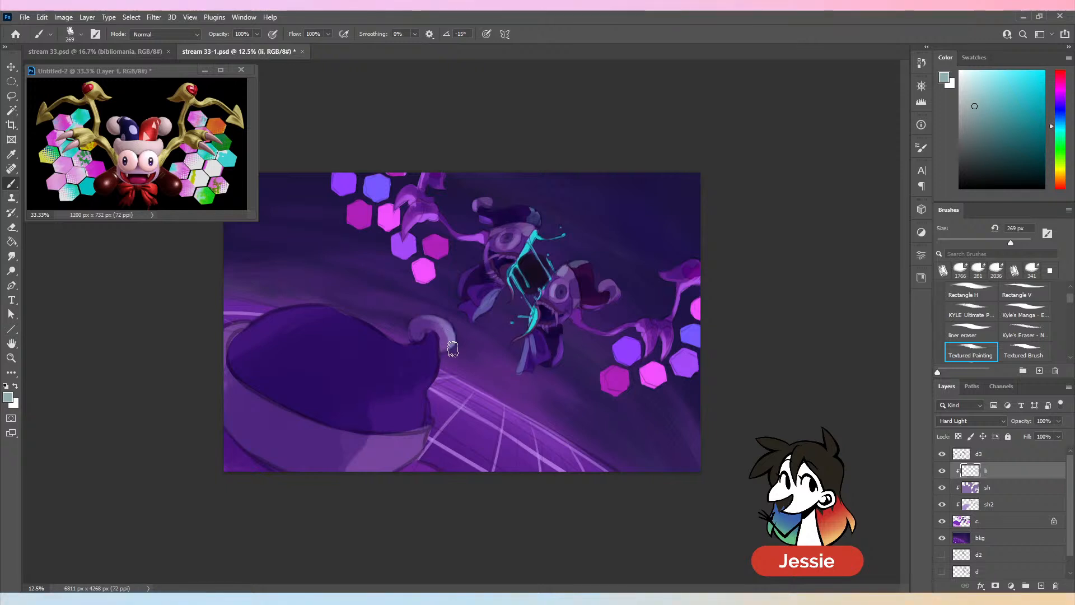
pyautogui.moveTo(439, 384); pyautogui.dragTo(413, 466)
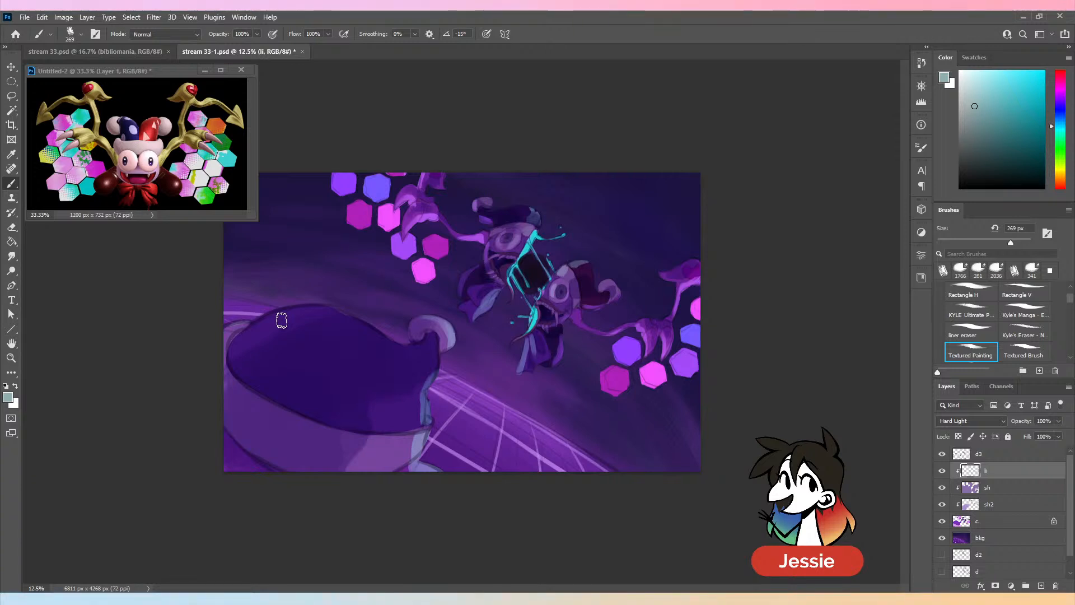
pyautogui.hotkey('ctrl', 's')
# - Examine the whole composition at thumbnail size to judge the lighting and values
pyautogui.hotkey('ctrl', '-')
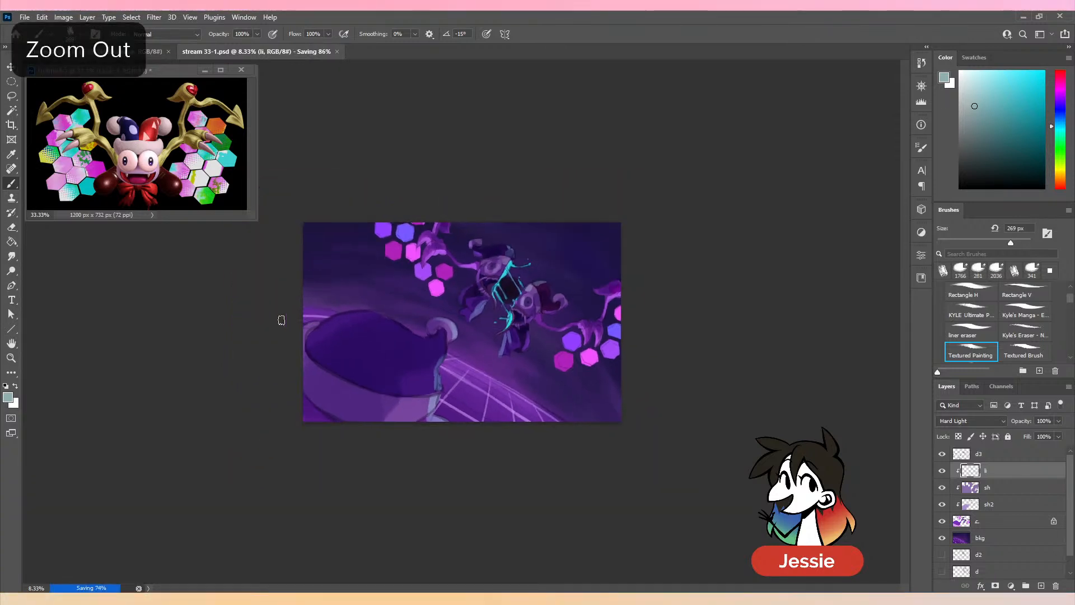
pyautogui.hotkey('ctrl', '-')
pyautogui.hotkey('ctrl', '-')
pyautogui.hotkey('ctrl', '-')
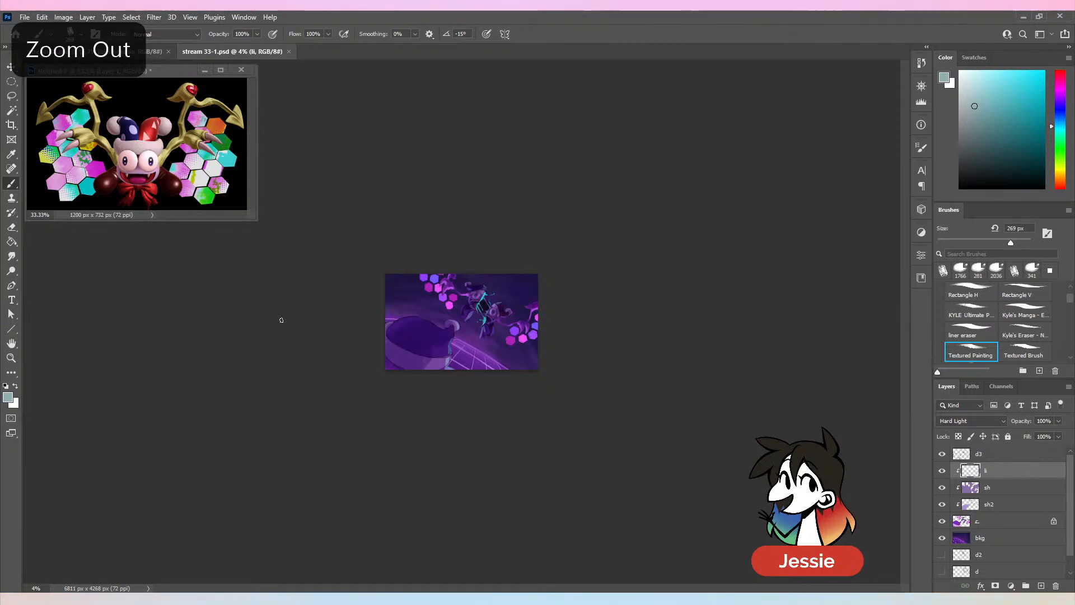
pyautogui.hotkey('ctrl', '+')
pyautogui.hotkey('ctrl', '+')
pyautogui.hotkey('ctrl', '+')
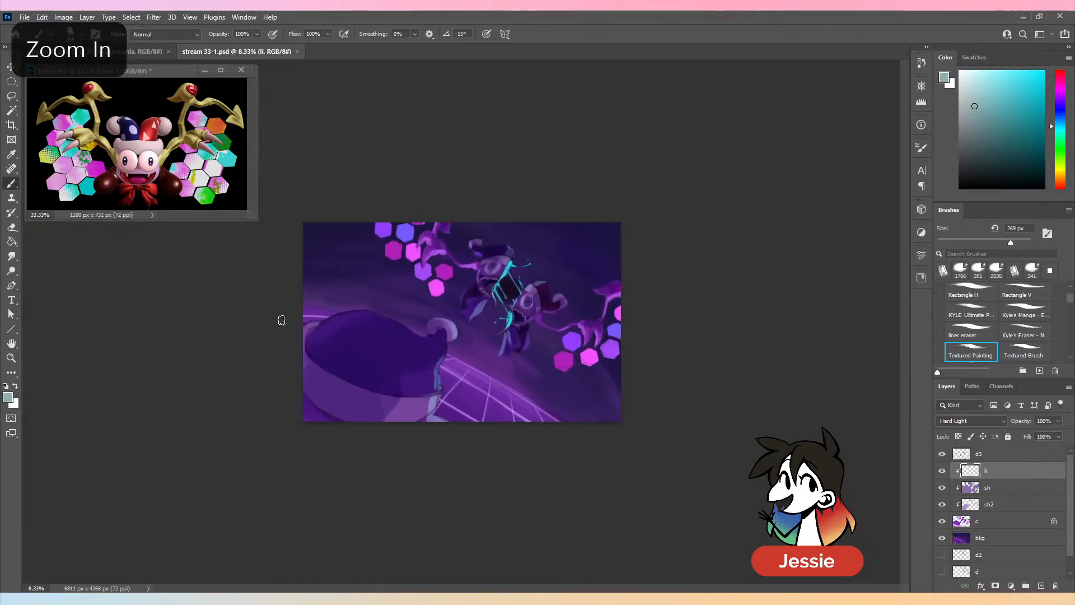
pyautogui.hotkey('ctrl', '+')
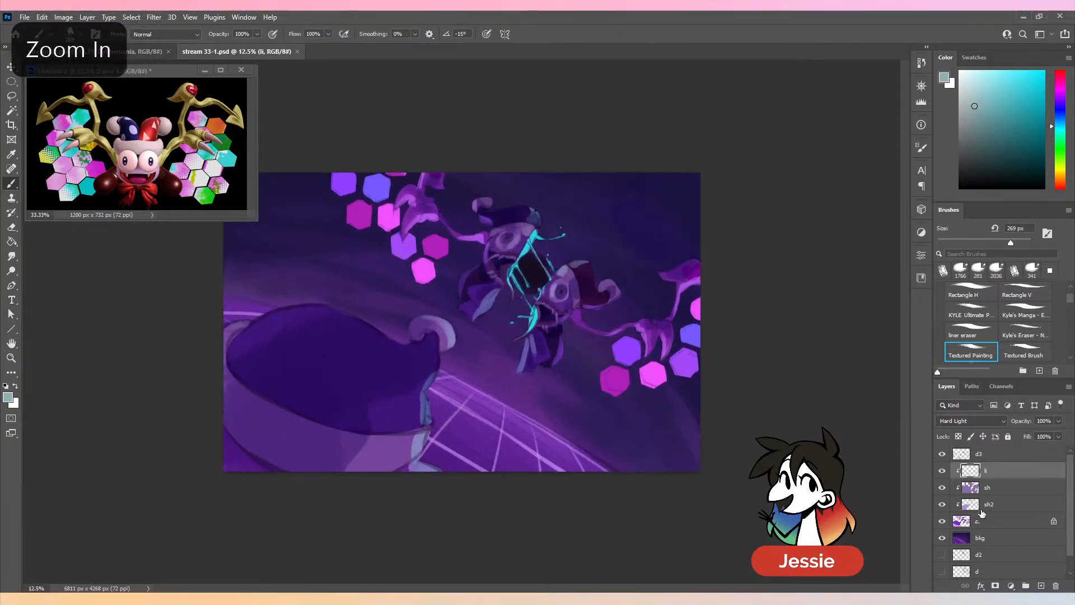
# - Group the layers from d3 down to bkg and duplicate the group
pyautogui.keyDown('shift'); pyautogui.click(1004, 525); pyautogui.keyUp('shift')
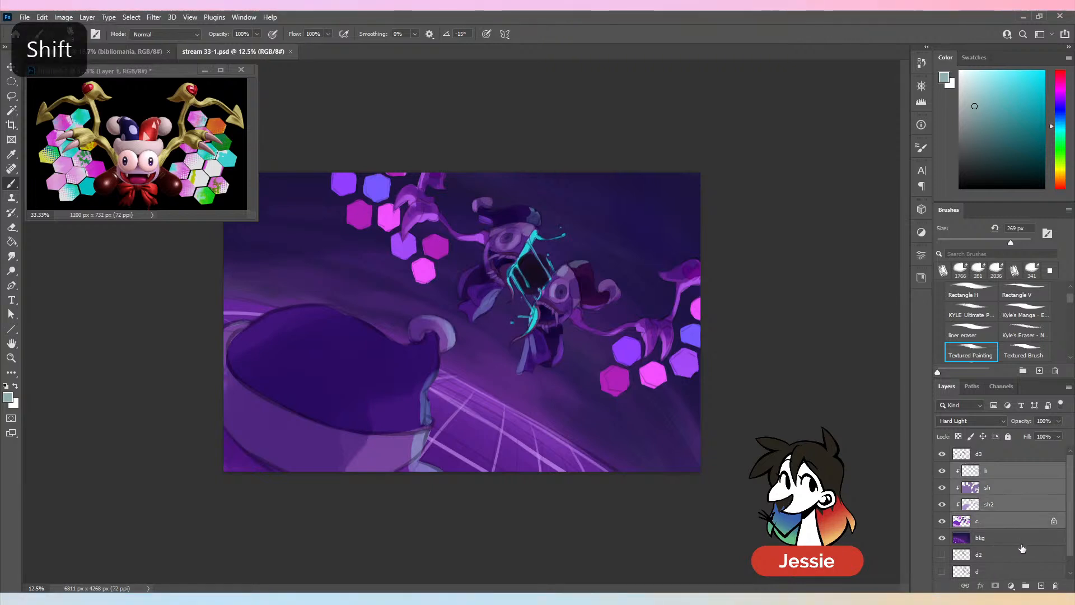
pyautogui.click(1021, 543)
pyautogui.keyDown('shift'); pyautogui.click(1012, 474); pyautogui.keyUp('shift')
pyautogui.click(1006, 455)
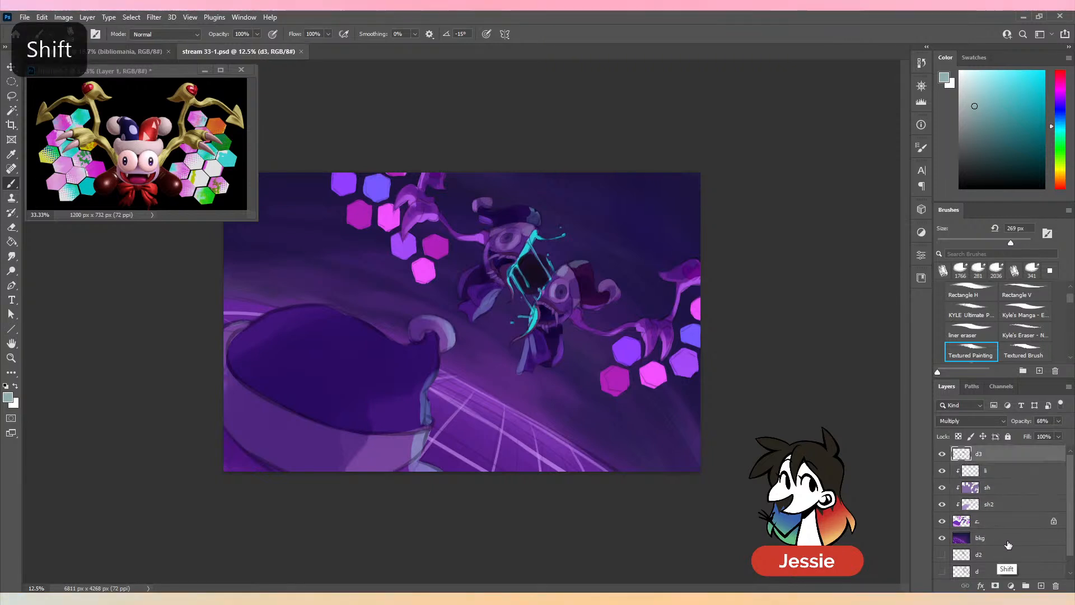
pyautogui.keyDown('shift'); pyautogui.click(1008, 542); pyautogui.keyUp('shift')
pyautogui.click(1026, 586)
pyautogui.moveTo(1022, 456); pyautogui.dragTo(1040, 586)
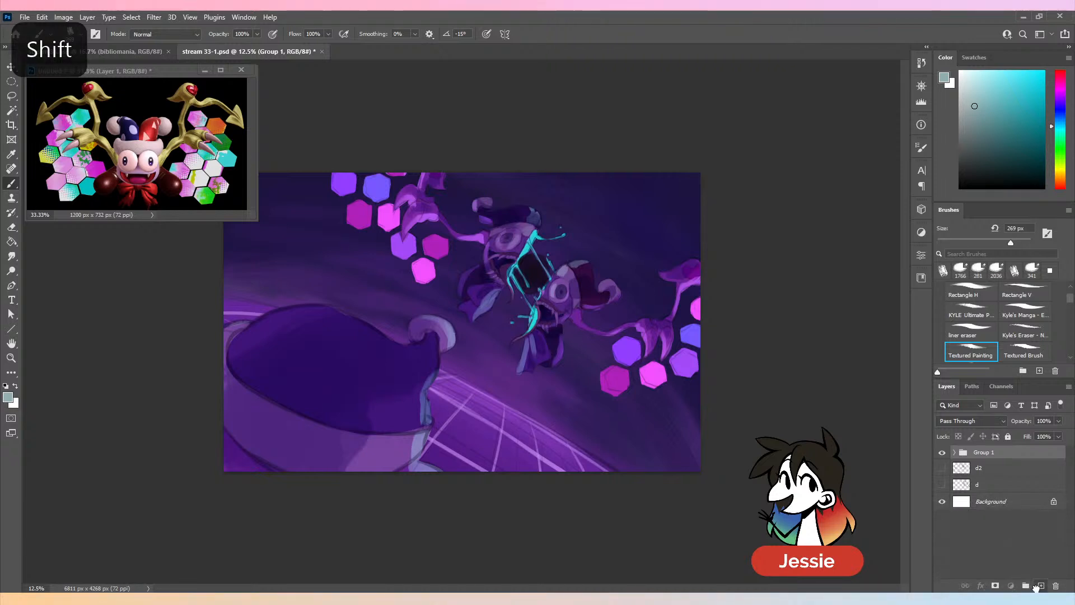
# - Rename the group copy MERGE and the original group img org
pyautogui.doubleClick(992, 452)
pyautogui.write('MEREG')
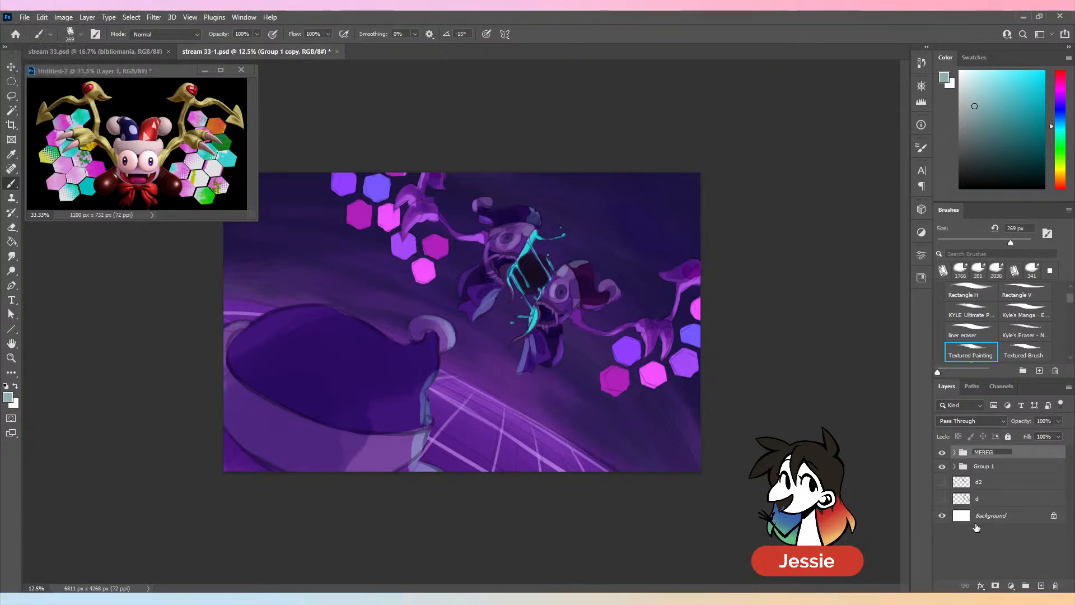
pyautogui.press('Return')
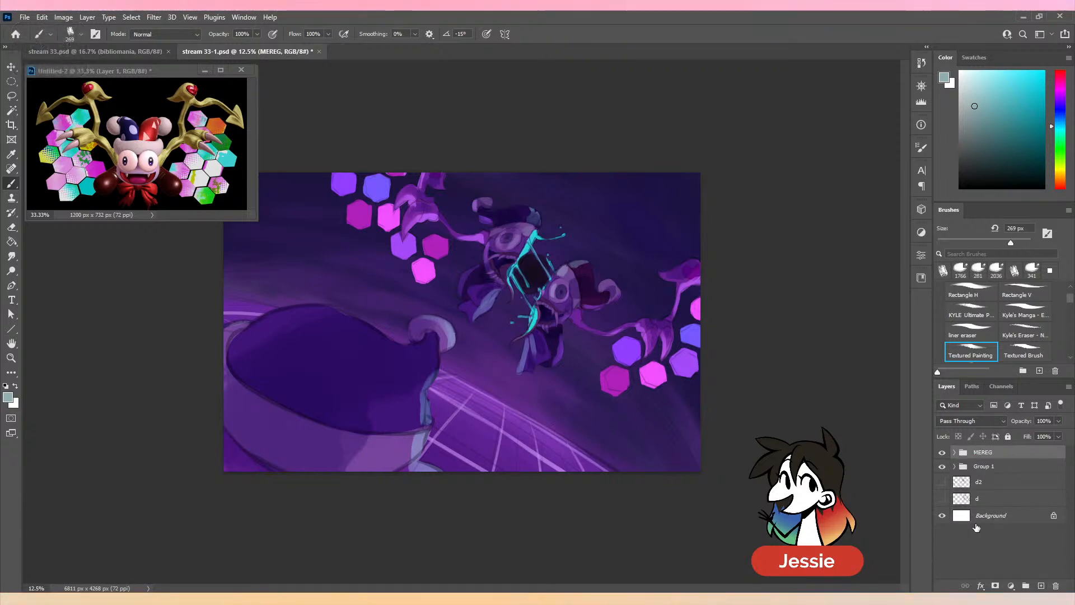
pyautogui.doubleClick(983, 453)
pyautogui.write('MERGE')
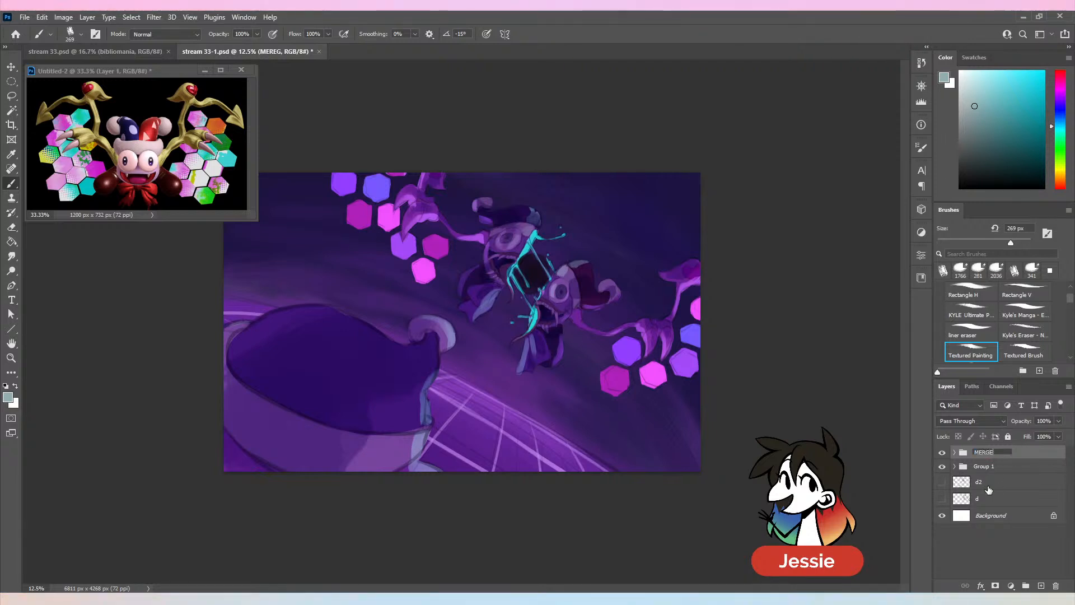
pyautogui.doubleClick(987, 468)
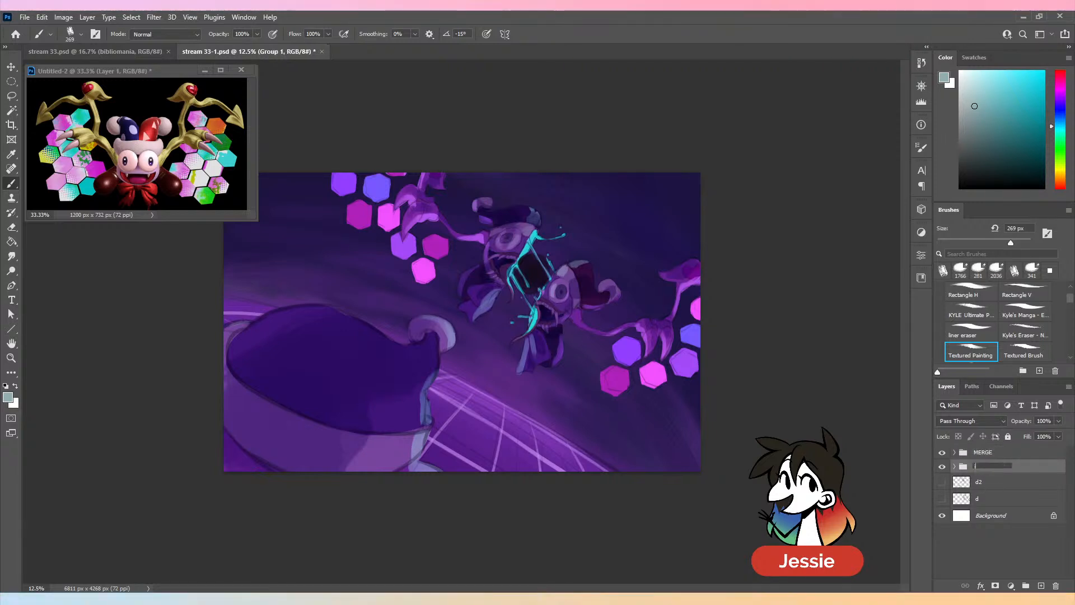
pyautogui.write('img org')
pyautogui.press('Return')
# - Merge the MERGE group into a single layer
pyautogui.rightClick(1010, 457)
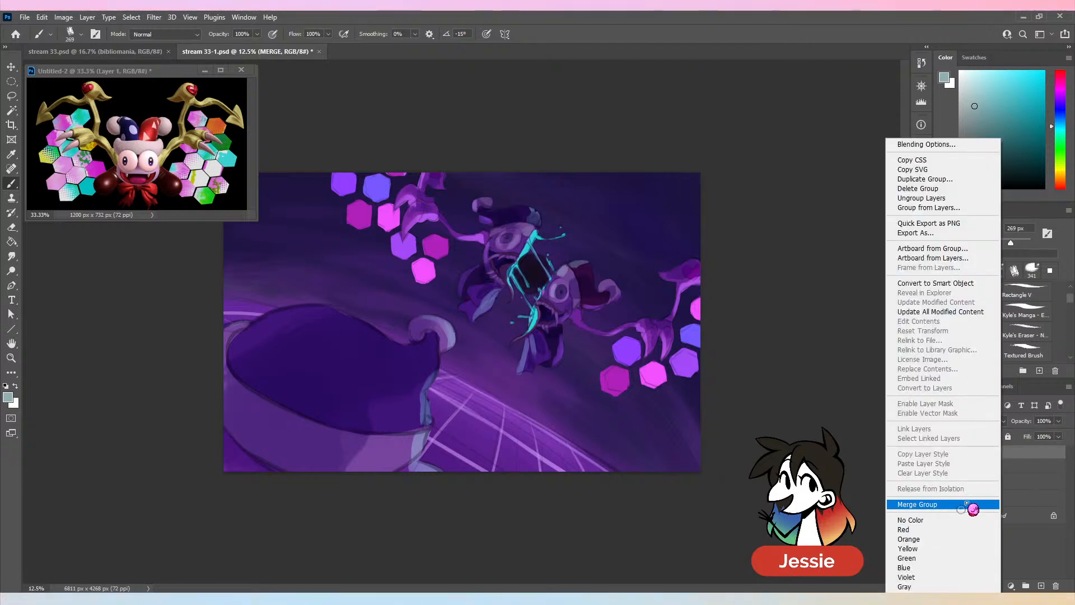
pyautogui.click(947, 504)
# - Set the Textured Painting brush to 135 px and paint over the upper jester half's hat using sampled purples and dark blues
pyautogui.hotkey('ctrl', '+')
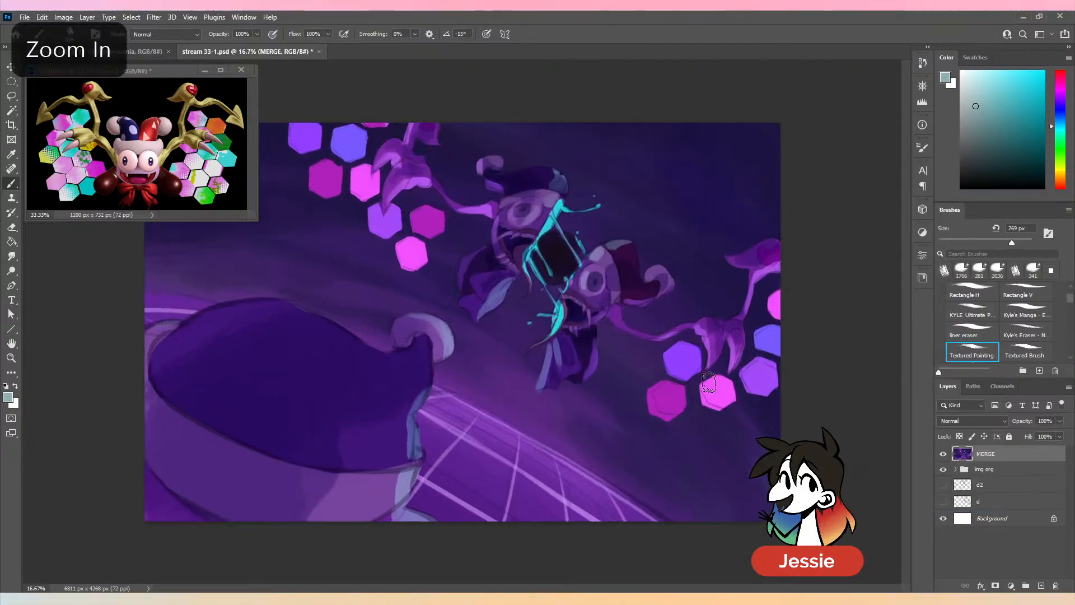
pyautogui.press('[')
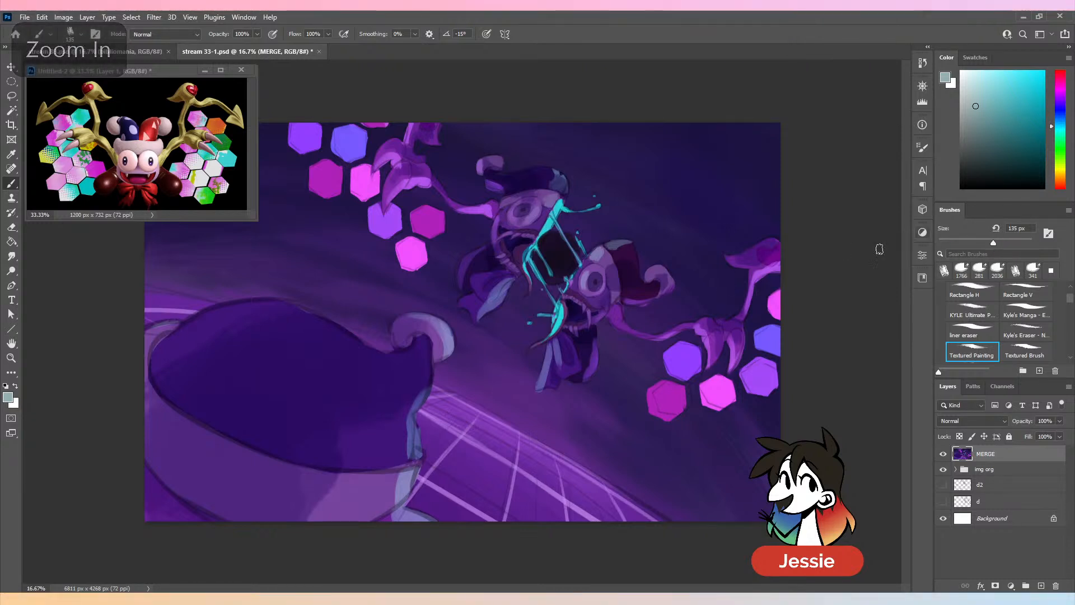
pyautogui.keyDown('alt'); pyautogui.click(485, 191); pyautogui.keyUp('alt')
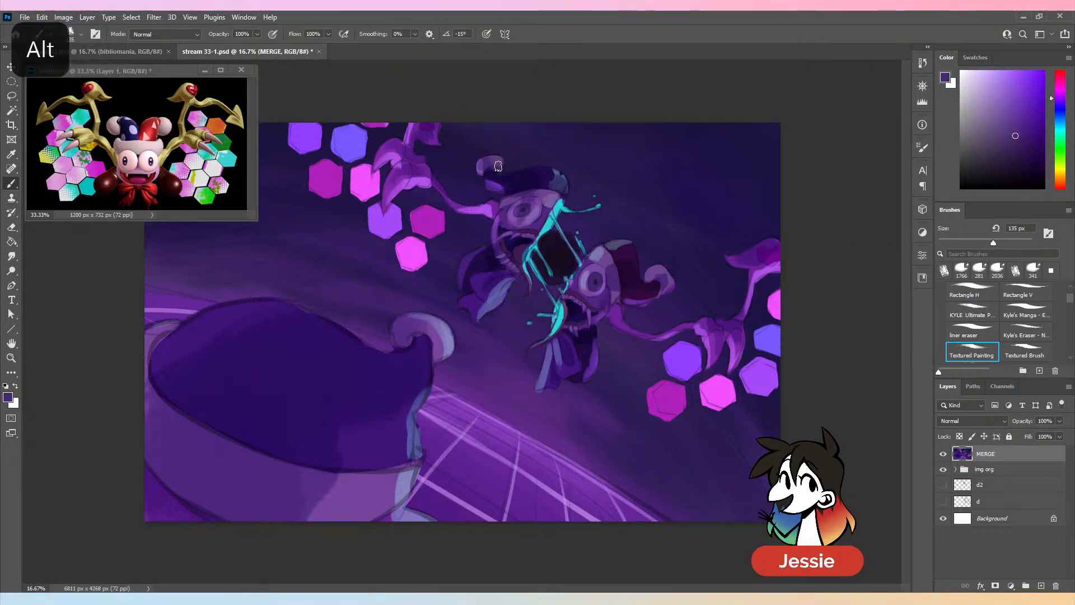
pyautogui.keyDown('alt'); pyautogui.click(498, 164); pyautogui.keyUp('alt')
pyautogui.keyDown('alt'); pyautogui.click(561, 177); pyautogui.keyUp('alt')
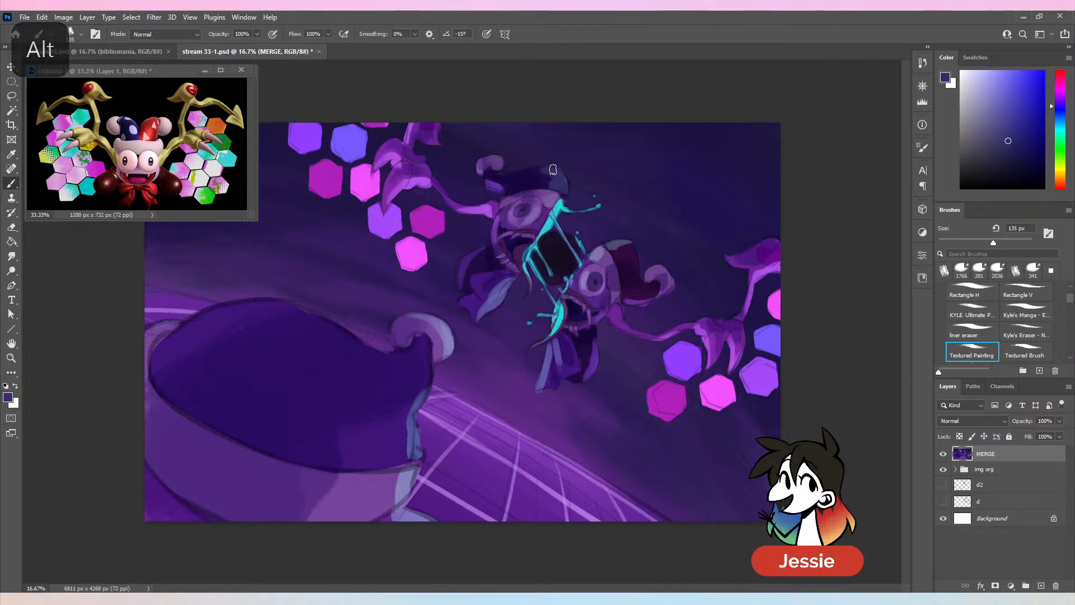
# - Blend the dark red hat of the lower jester half with sampled dark purples, using a 180 px brush
pyautogui.keyDown('alt'); pyautogui.click(612, 247); pyautogui.keyUp('alt')
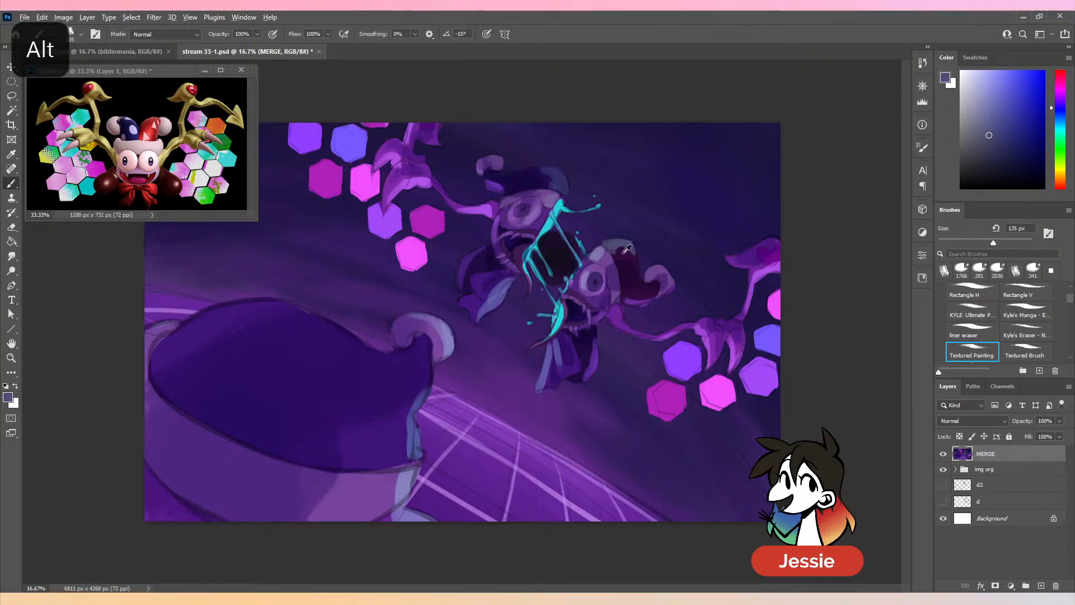
pyautogui.keyDown('alt'); pyautogui.click(622, 251); pyautogui.keyUp('alt')
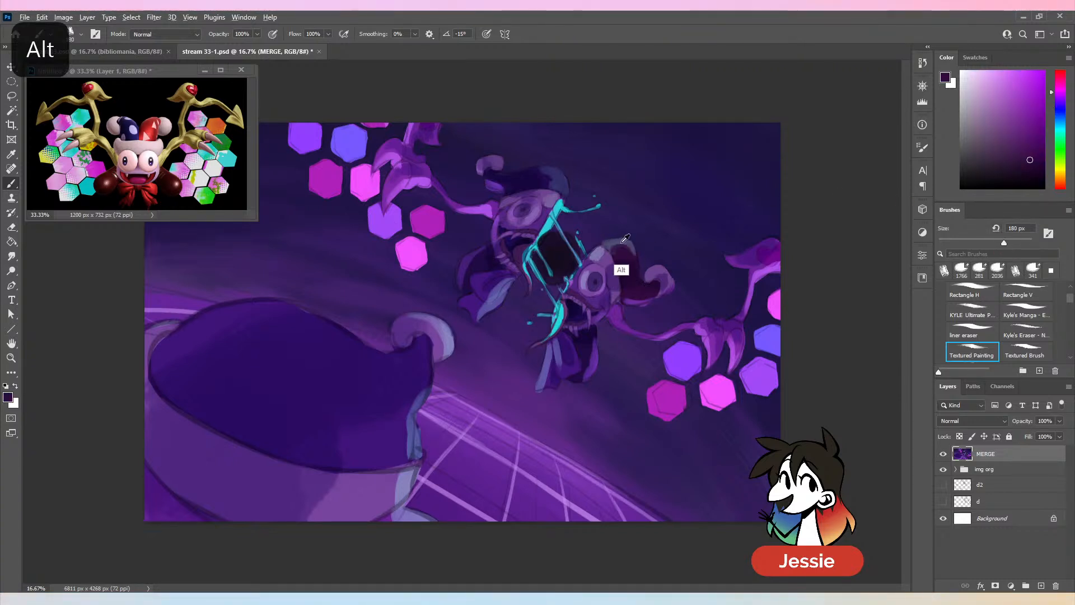
pyautogui.keyDown('alt'); pyautogui.click(619, 268); pyautogui.keyUp('alt')
pyautogui.keyDown('alt'); pyautogui.click(624, 296); pyautogui.keyUp('alt')
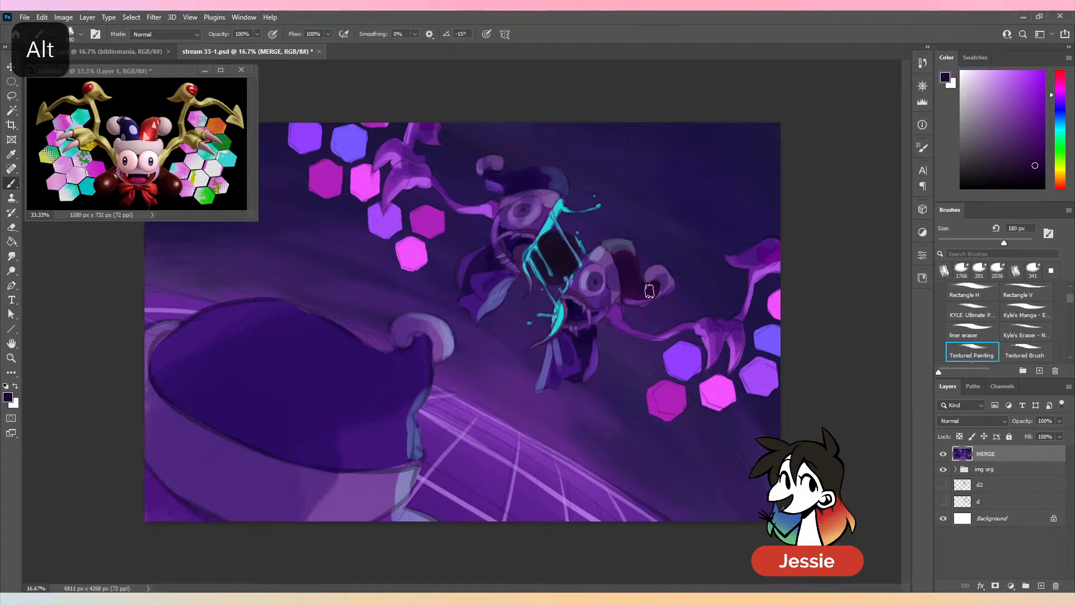
pyautogui.keyDown('alt'); pyautogui.click(661, 311); pyautogui.keyUp('alt')
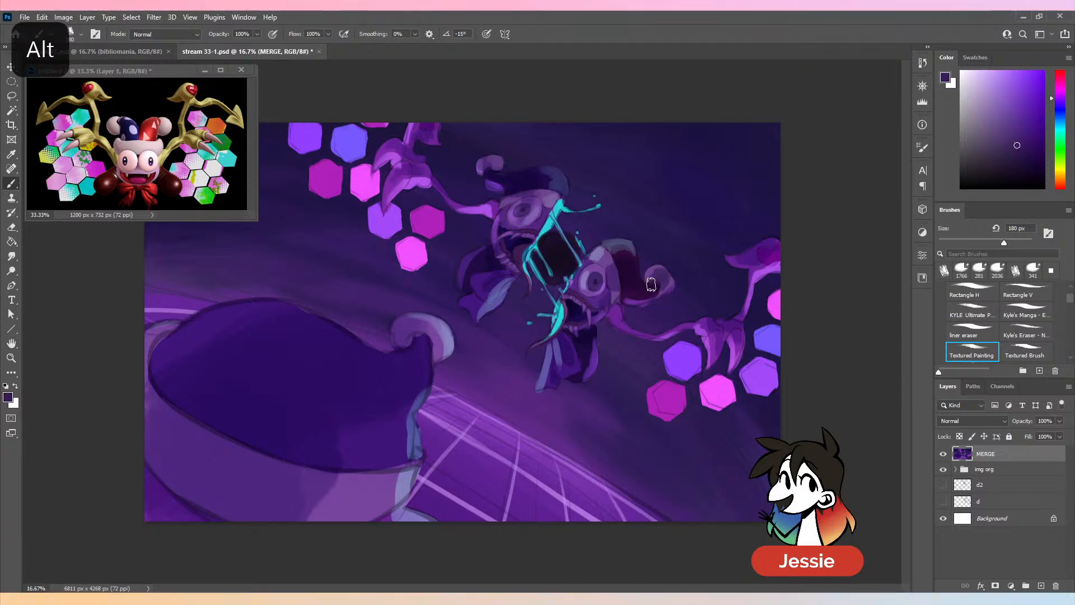
# - Repaint the curled tip of the lower jester half's red hat with sampled purples, undoing the first stroke
pyautogui.keyDown('alt'); pyautogui.click(650, 274); pyautogui.keyUp('alt')
pyautogui.hotkey('ctrl', 'z')
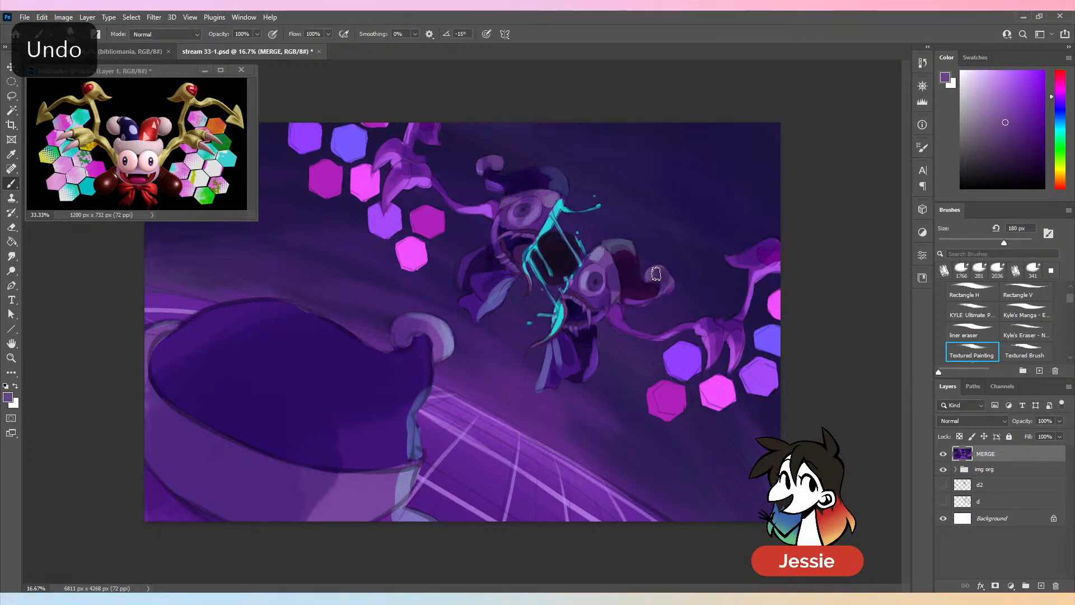
pyautogui.keyDown('alt'); pyautogui.click(671, 287); pyautogui.keyUp('alt')
pyautogui.moveTo(673, 285); pyautogui.dragTo(673, 288)
pyautogui.keyDown('alt'); pyautogui.click(670, 283); pyautogui.keyUp('alt')
pyautogui.keyDown('alt'); pyautogui.click(665, 283); pyautogui.keyUp('alt')
pyautogui.keyDown('alt'); pyautogui.click(646, 289); pyautogui.keyUp('alt')
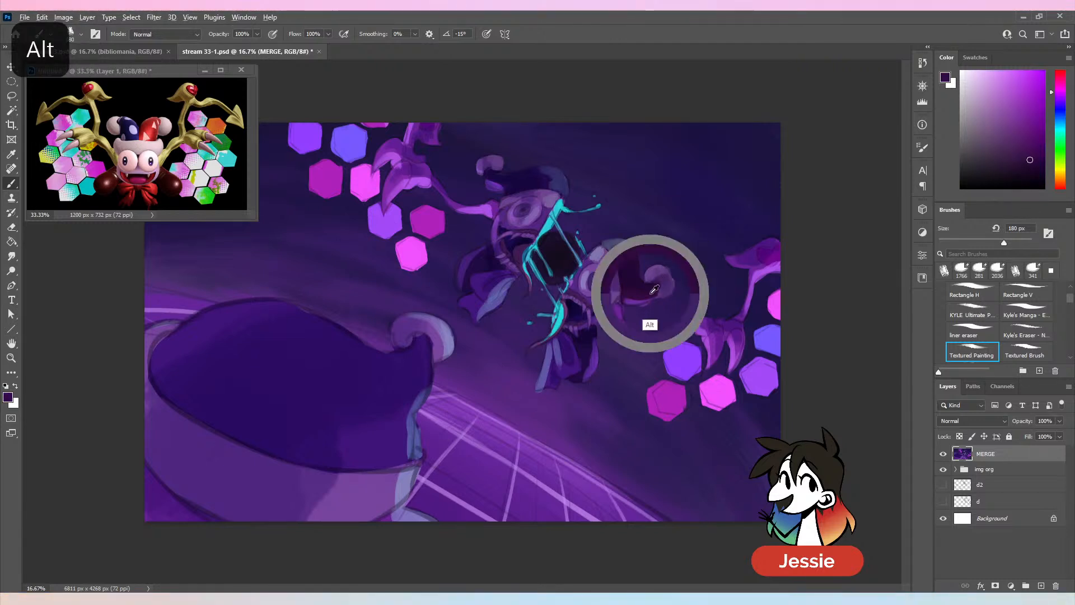
# - Shade the underside of the lower jester half's red hat with sampled dark purples
pyautogui.keyDown('alt'); pyautogui.click(632, 300); pyautogui.keyUp('alt')
pyautogui.moveTo(631, 300)
pyautogui.mouseDown()
pyautogui.moveTo(654, 300)
pyautogui.moveTo(632, 295)
pyautogui.mouseUp()
pyautogui.keyDown('alt'); pyautogui.click(644, 287); pyautogui.keyUp('alt')
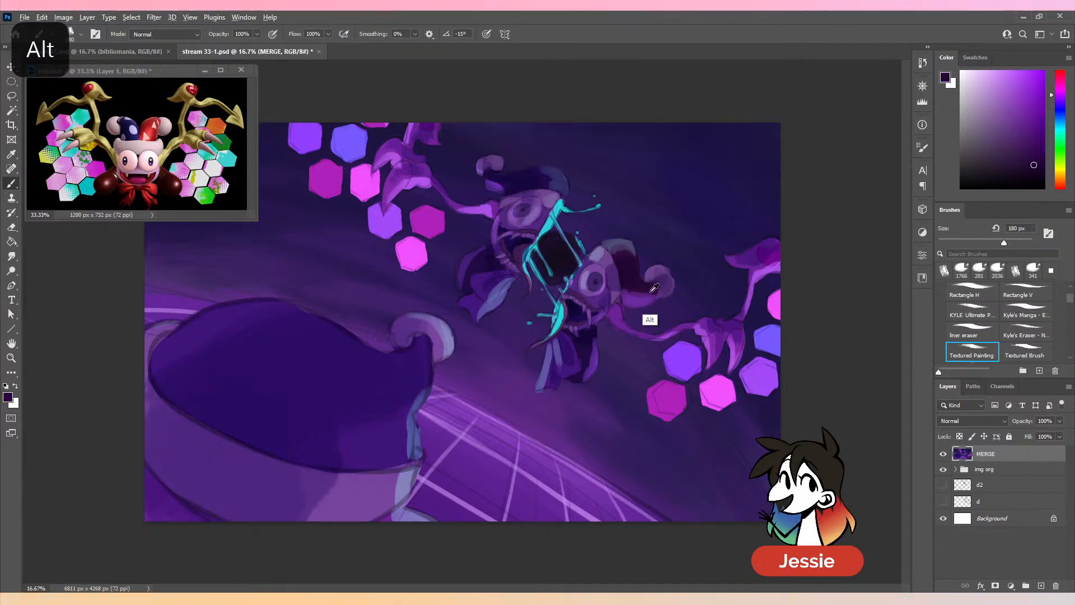
pyautogui.keyDown('alt'); pyautogui.click(654, 288); pyautogui.keyUp('alt')
pyautogui.keyDown('alt'); pyautogui.click(620, 297); pyautogui.keyUp('alt')
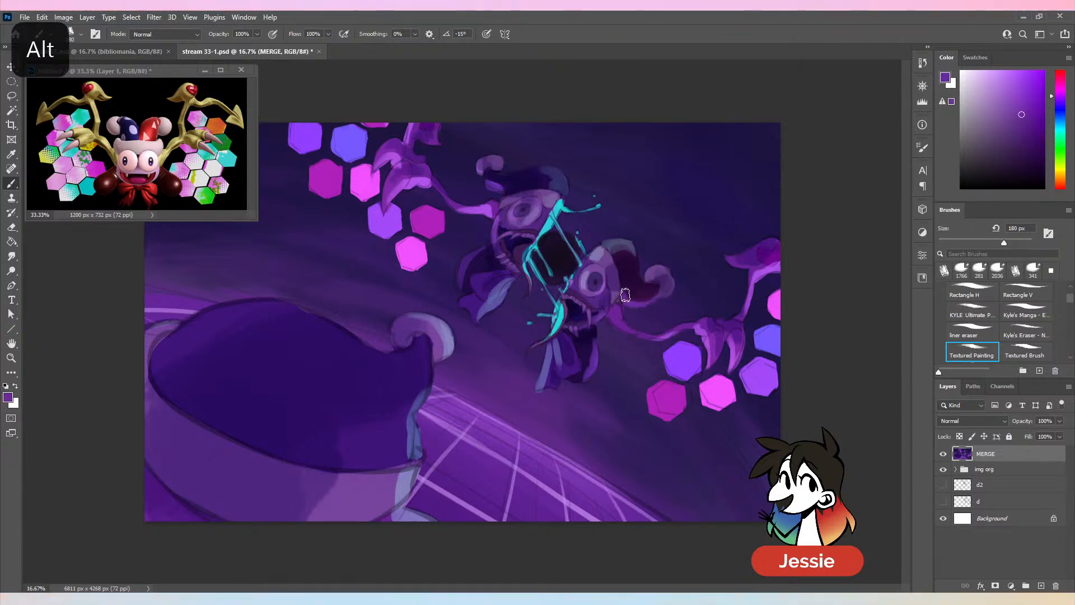
# - Soften the red hat's lower curve where it meets the curled tip, blending maroon into dark purple
pyautogui.hotkey('ctrl', '-')
pyautogui.hotkey('ctrl', '+')
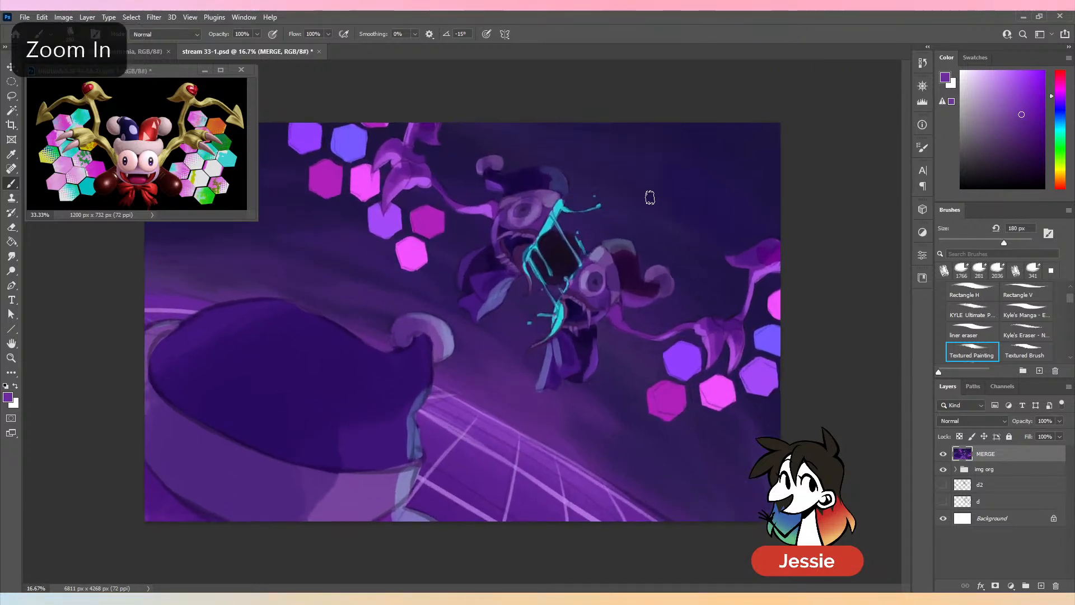
pyautogui.keyDown('alt'); pyautogui.click(635, 298); pyautogui.keyUp('alt')
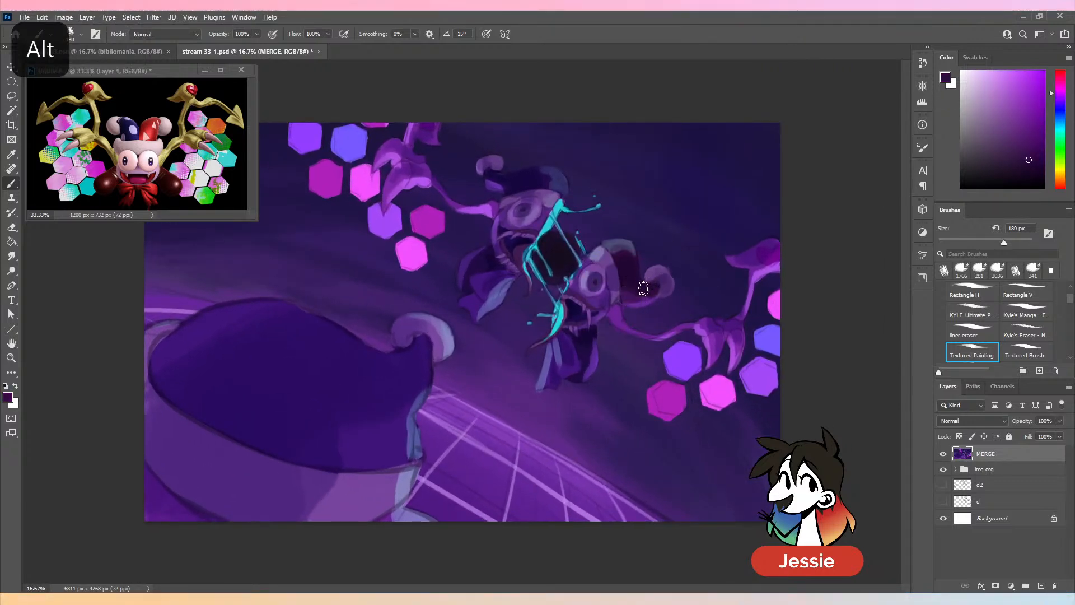
pyautogui.keyDown('alt'); pyautogui.click(635, 304); pyautogui.keyUp('alt')
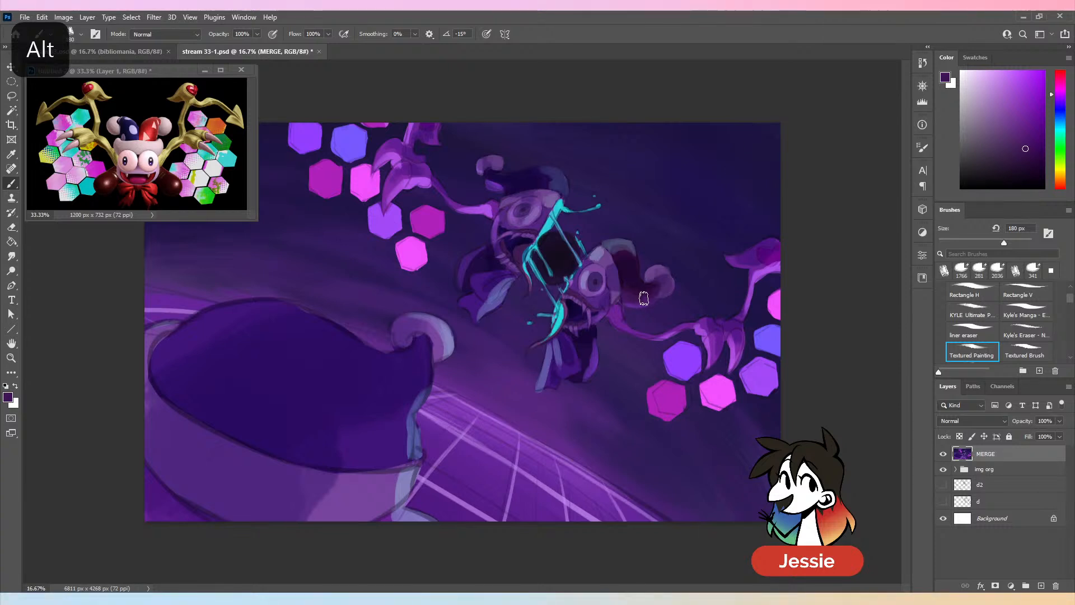
pyautogui.moveTo(644, 298)
pyautogui.mouseDown()
pyautogui.moveTo(652, 291)
pyautogui.moveTo(645, 299)
pyautogui.mouseUp()
pyautogui.keyDown('alt'); pyautogui.click(648, 290); pyautogui.keyUp('alt')
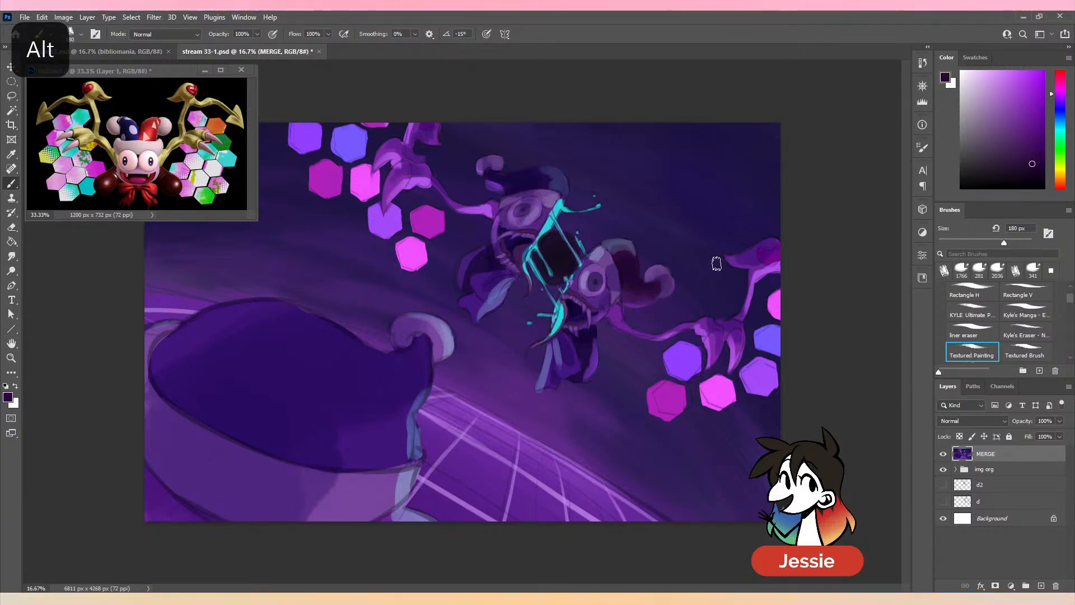
# - Paint the pale brim of the lower jester half's hat into the forehead with sampled lavender tones, reducing the brush to 90 px
pyautogui.keyDown('alt'); pyautogui.click(614, 271); pyautogui.keyUp('alt')
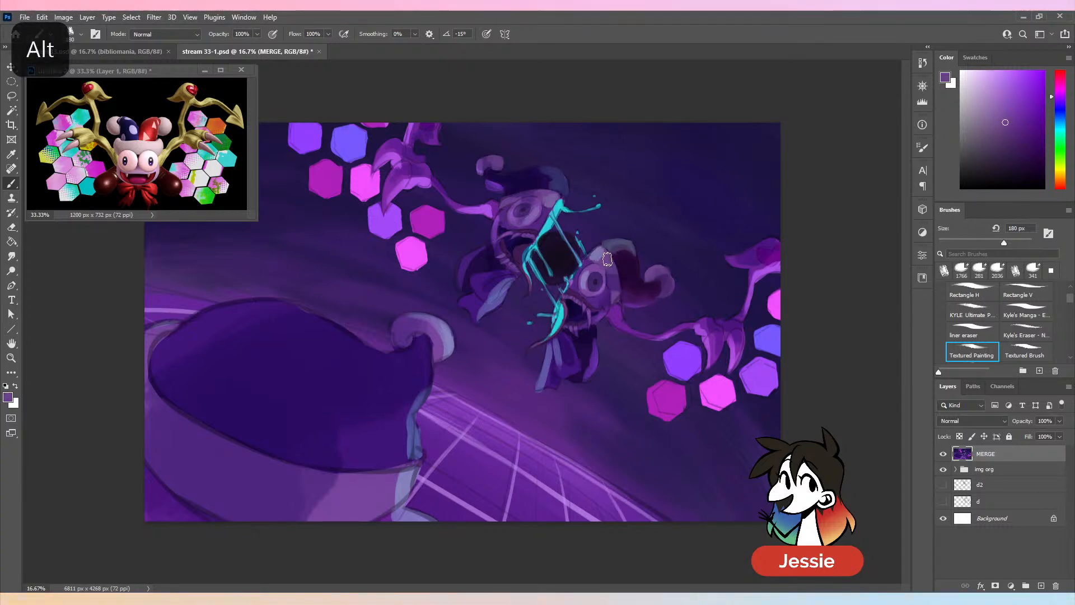
pyautogui.keyDown('alt'); pyautogui.click(606, 257); pyautogui.keyUp('alt')
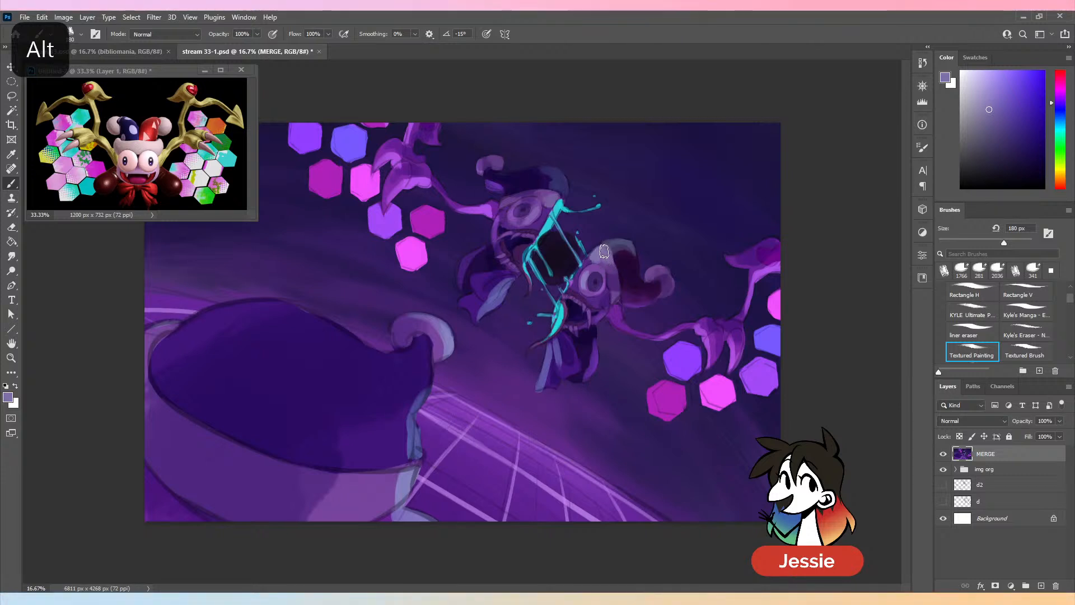
pyautogui.keyDown('alt'); pyautogui.click(611, 272); pyautogui.keyUp('alt')
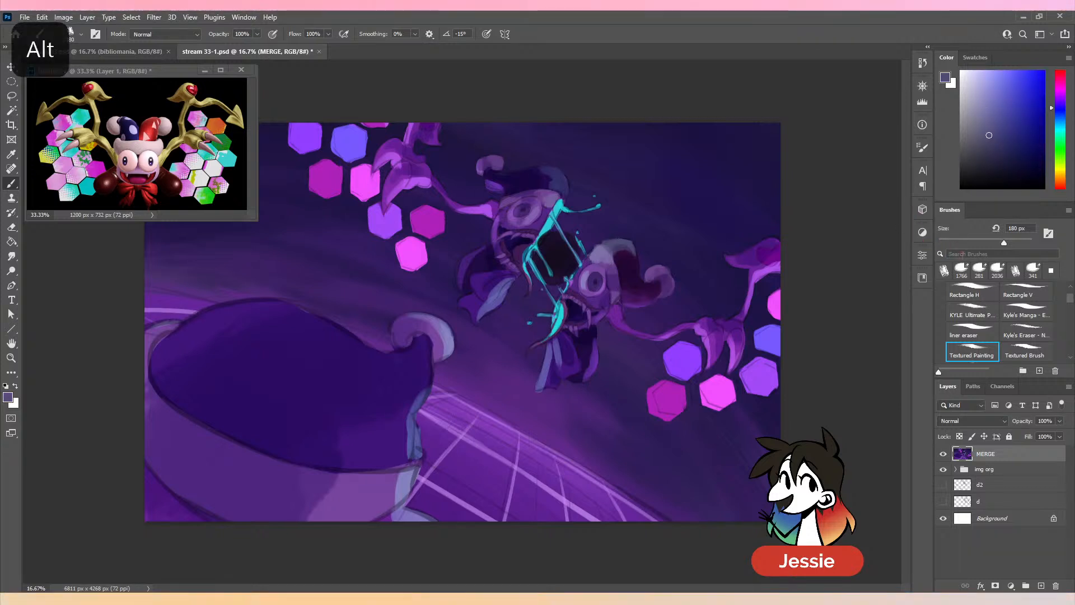
pyautogui.click(980, 243)
pyautogui.keyDown('alt'); pyautogui.click(593, 252); pyautogui.keyUp('alt')
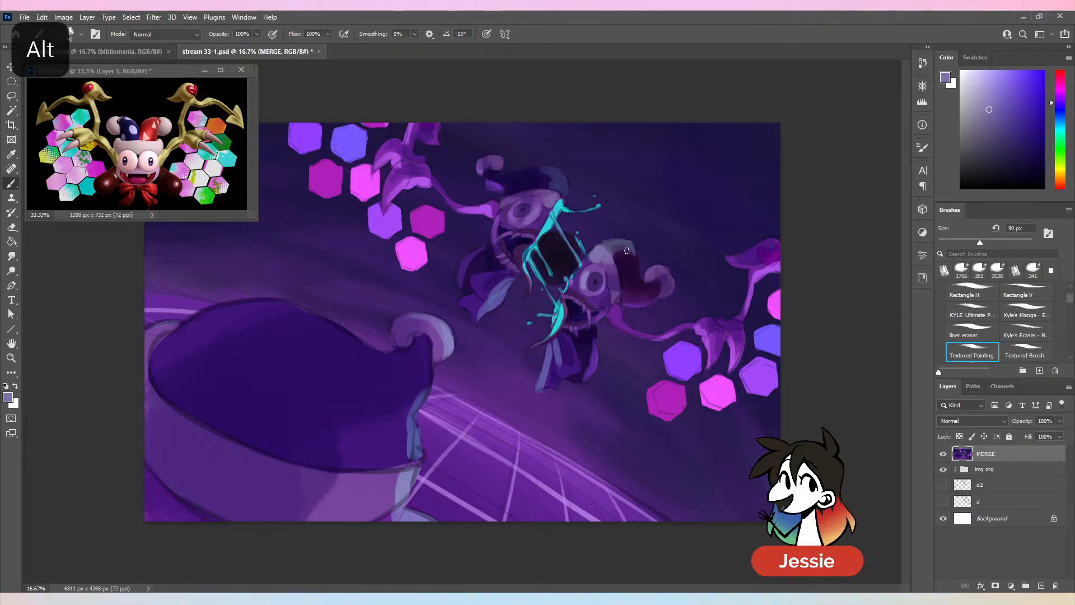
# - Set the brush to 144 px and shade the cheek and side of the lower jester half's face with sampled purples
pyautogui.keyDown('alt'); pyautogui.click(606, 292); pyautogui.keyUp('alt')
pyautogui.click(995, 243)
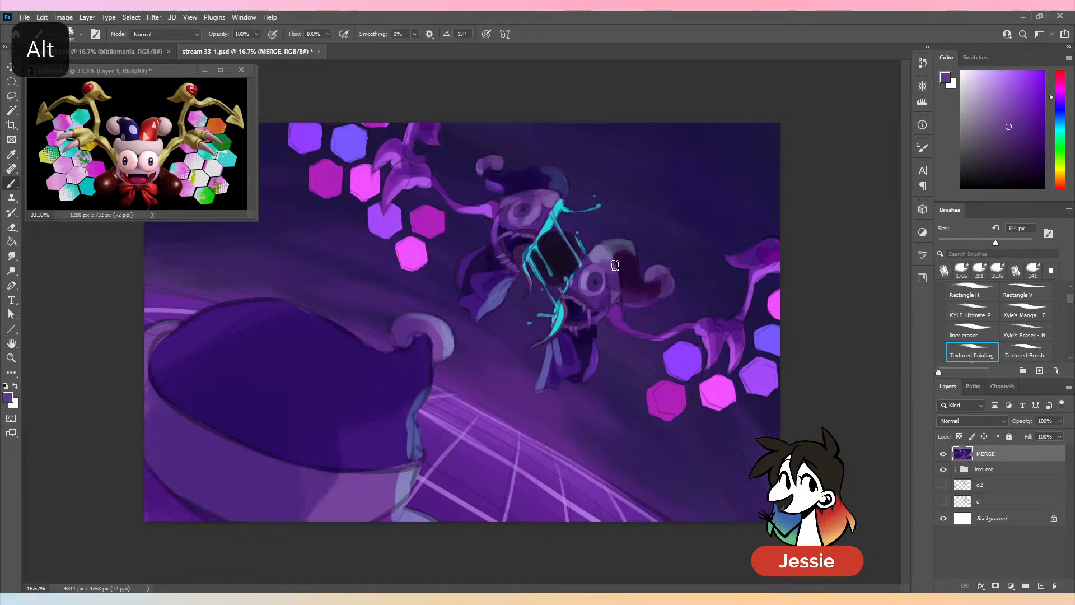
pyautogui.keyDown('alt'); pyautogui.click(611, 277); pyautogui.keyUp('alt')
pyautogui.keyDown('alt'); pyautogui.click(614, 302); pyautogui.keyUp('alt')
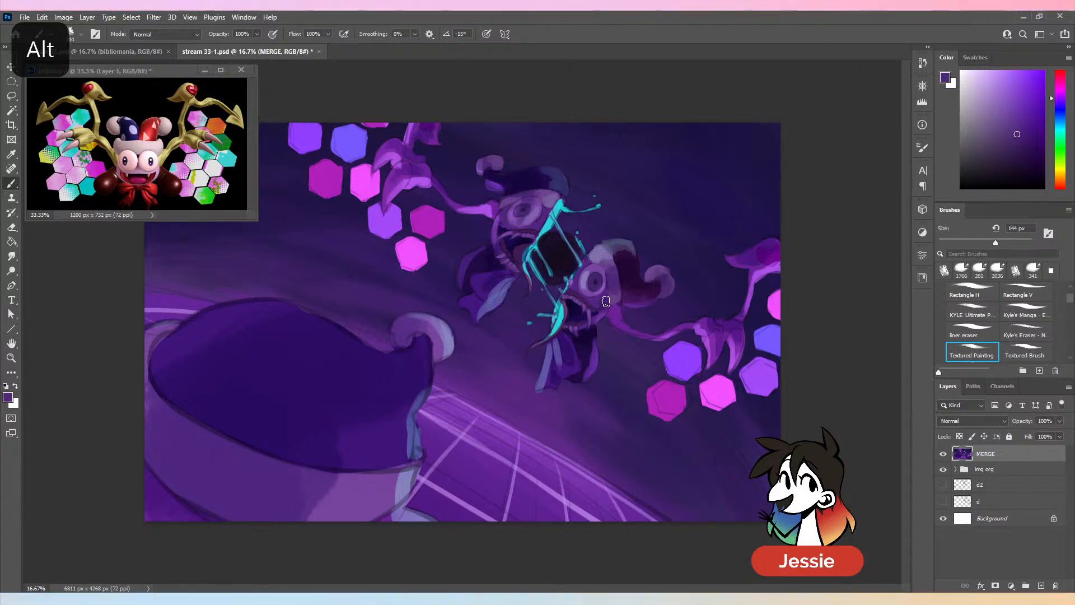
pyautogui.keyDown('alt'); pyautogui.click(607, 296); pyautogui.keyUp('alt')
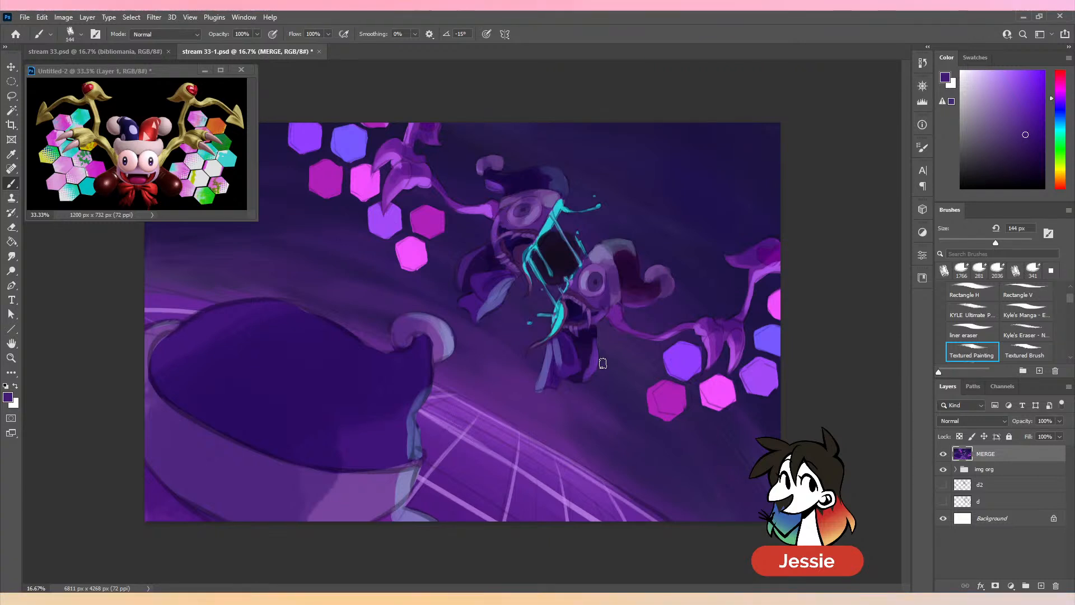
# - Set the brush to 116 px and mix a redder purple from a tone sampled beside the lower jester half's mouth
pyautogui.moveTo(995, 243); pyautogui.dragTo(1004, 244)
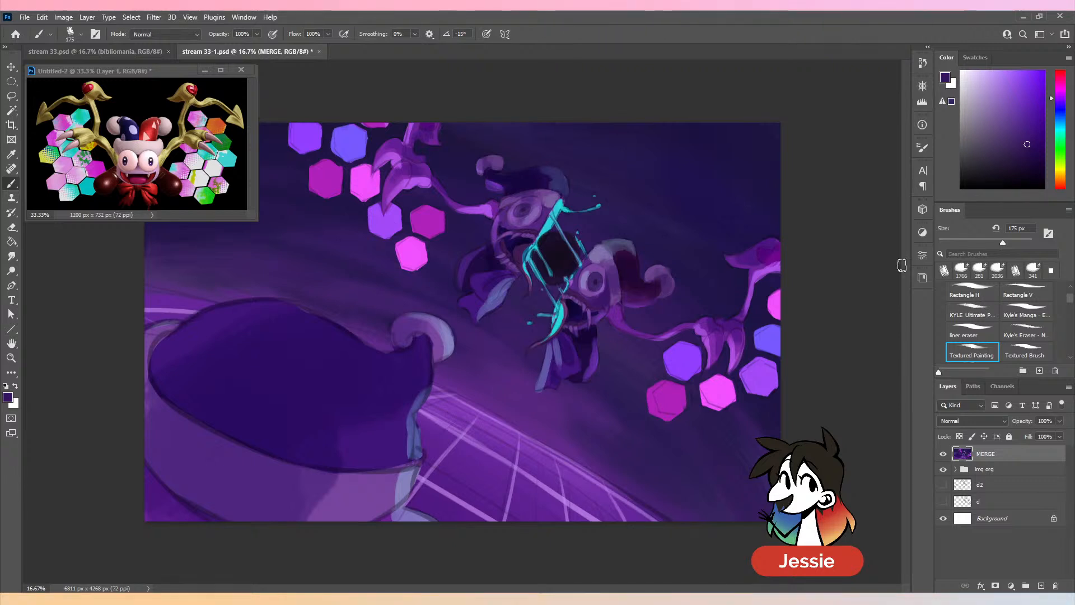
pyautogui.moveTo(1003, 242); pyautogui.dragTo(988, 242)
pyautogui.keyDown('alt'); pyautogui.click(594, 302); pyautogui.keyUp('alt')
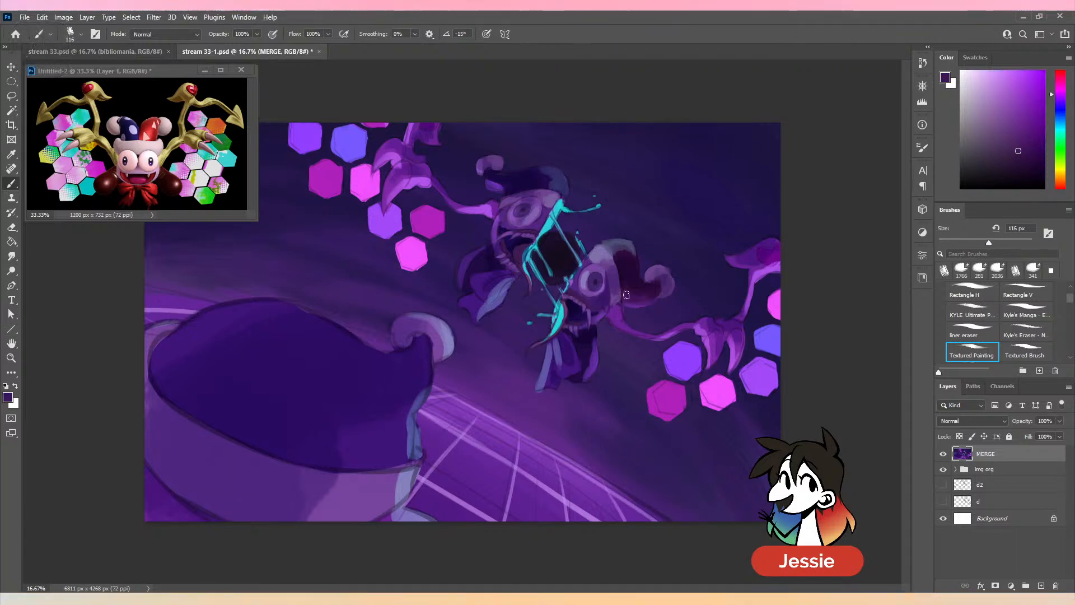
pyautogui.moveTo(1021, 148); pyautogui.dragTo(1032, 132)
pyautogui.moveTo(1063, 89); pyautogui.dragTo(1064, 93)
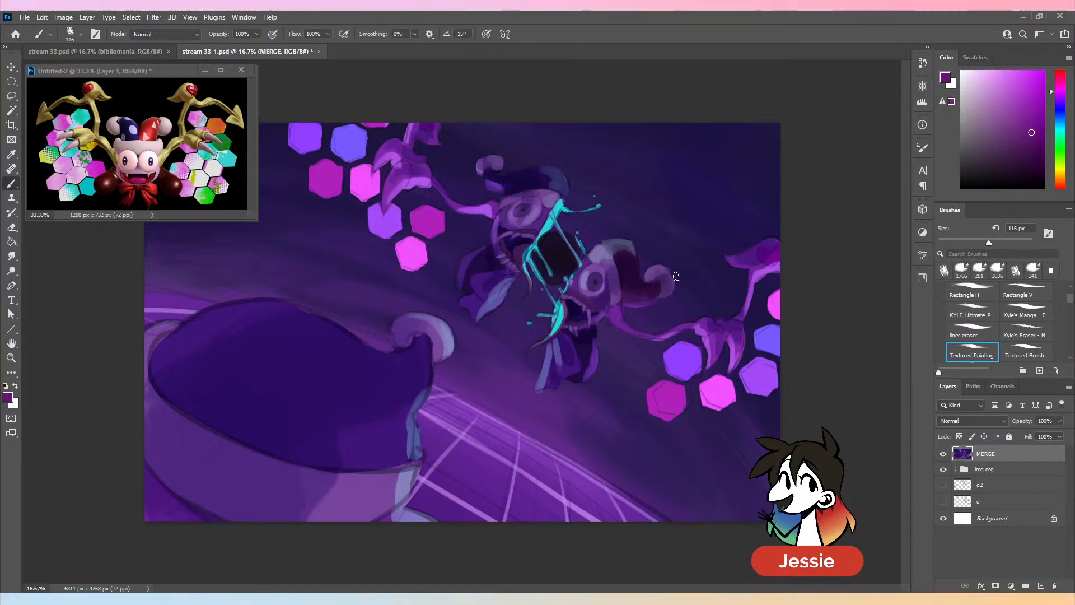
# - Rework the edge of the lower jester half's mouth with a muted dark purple, undoing the brighter purple stroke
pyautogui.click(1017, 117)
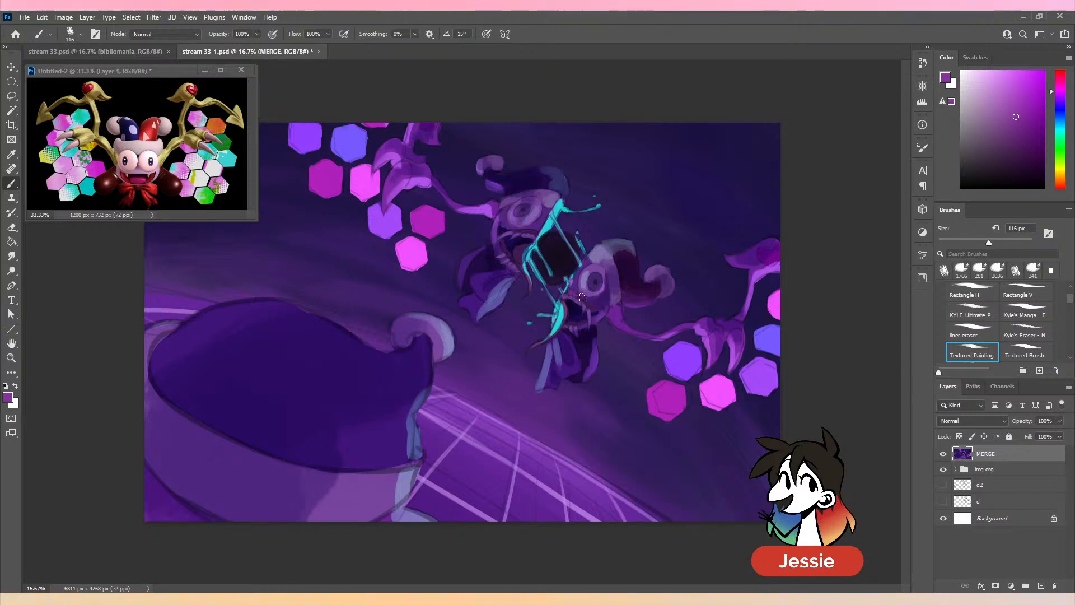
pyautogui.hotkey('ctrl', 'z')
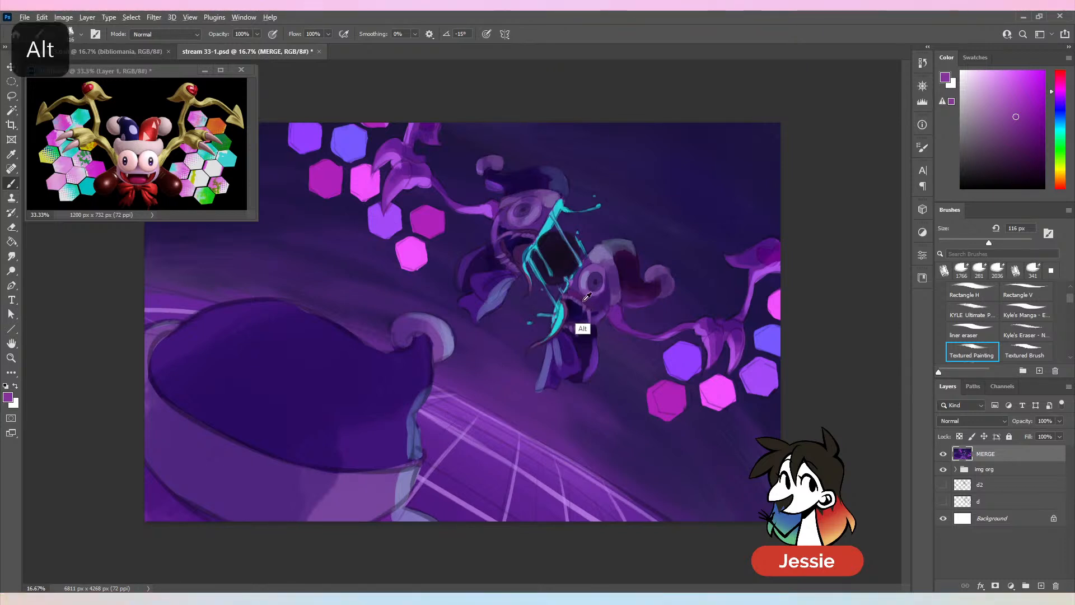
pyautogui.keyDown('alt'); pyautogui.click(580, 330); pyautogui.keyUp('alt')
pyautogui.click(1019, 139)
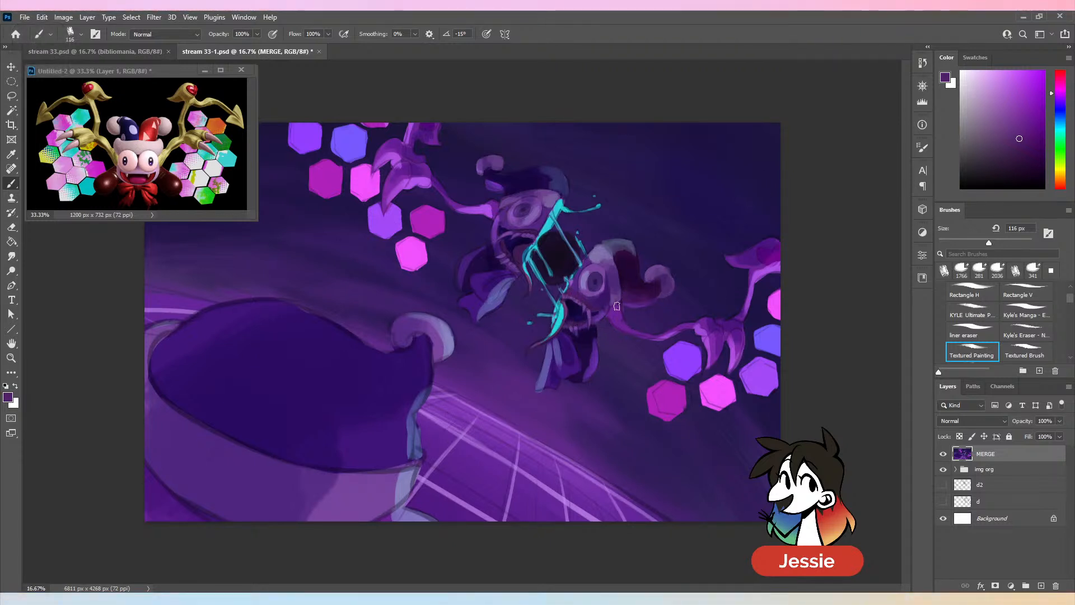
pyautogui.keyDown('alt'); pyautogui.click(581, 343); pyautogui.keyUp('alt')
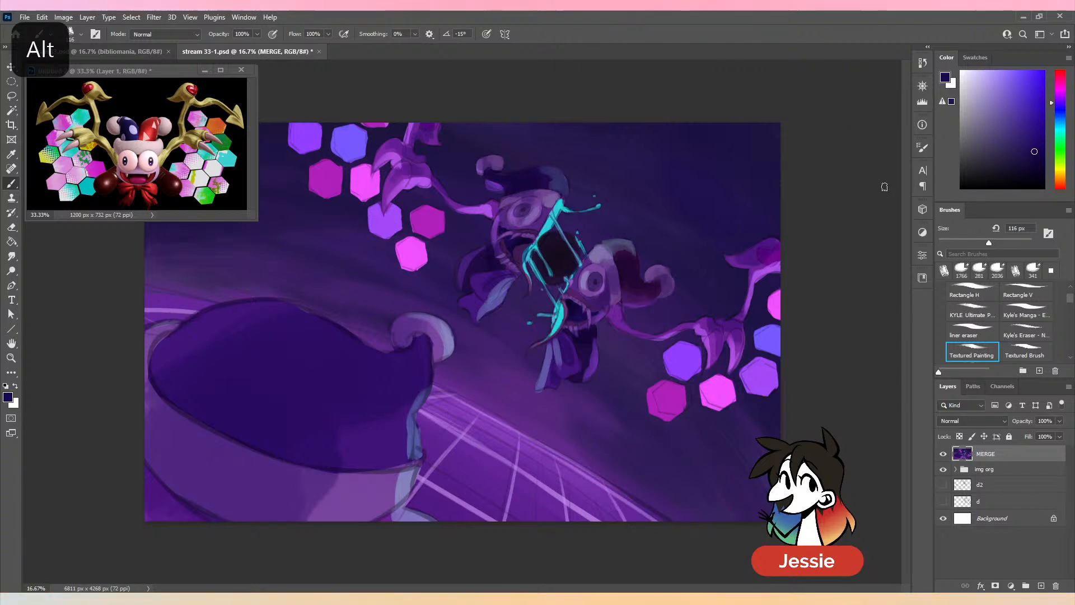
# - Repaint the white and pupil of the lower jester half's eye with sampled lavender and dark purple tones
pyautogui.keyDown('alt'); pyautogui.click(580, 273); pyautogui.keyUp('alt')
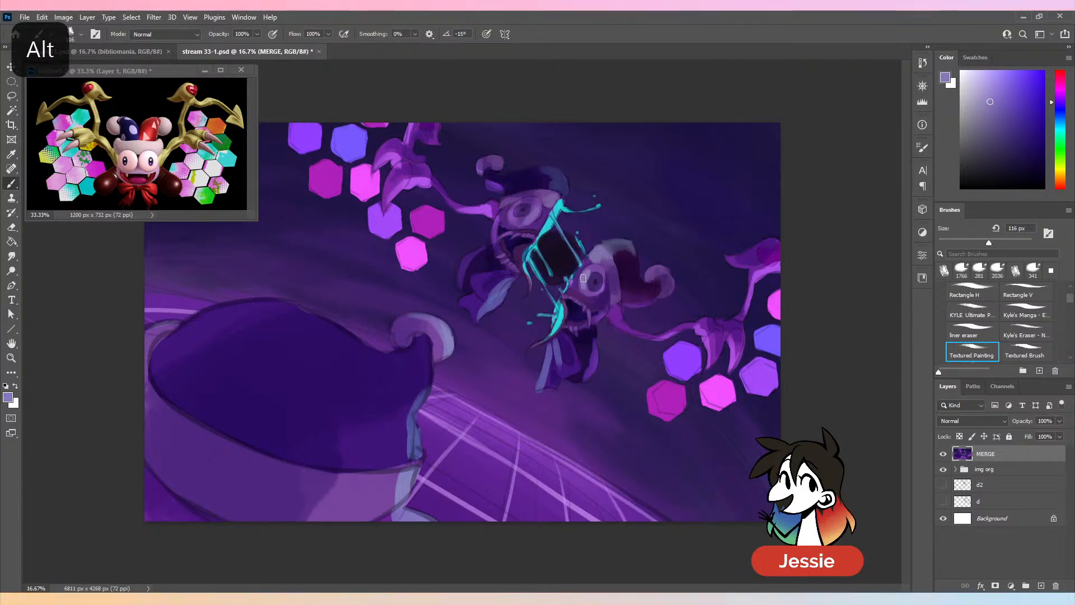
pyautogui.keyDown('alt'); pyautogui.click(595, 279); pyautogui.keyUp('alt')
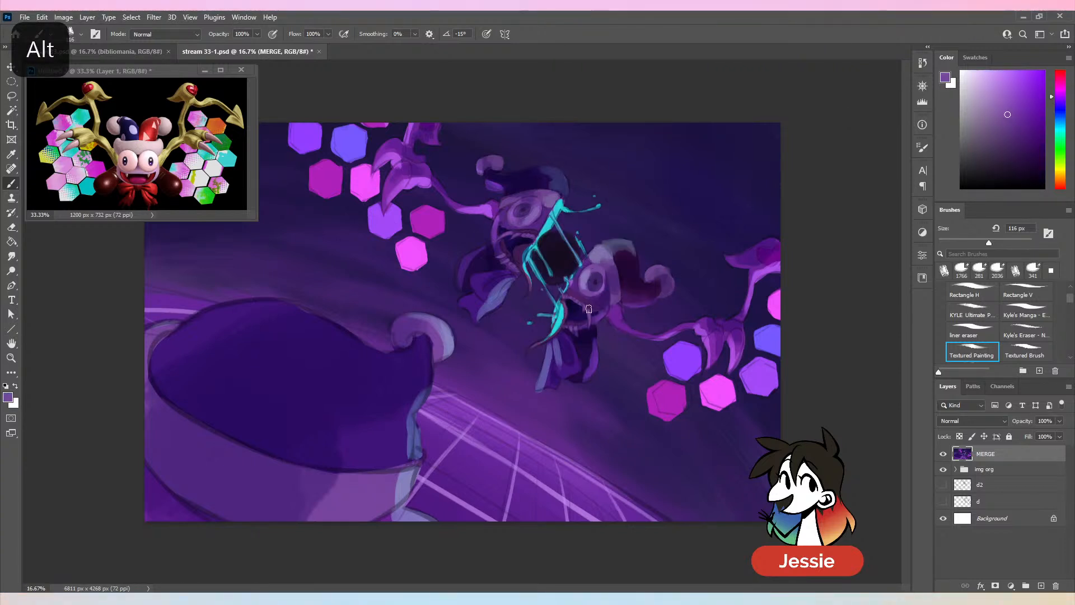
pyautogui.keyDown('alt'); pyautogui.click(597, 271); pyautogui.keyUp('alt')
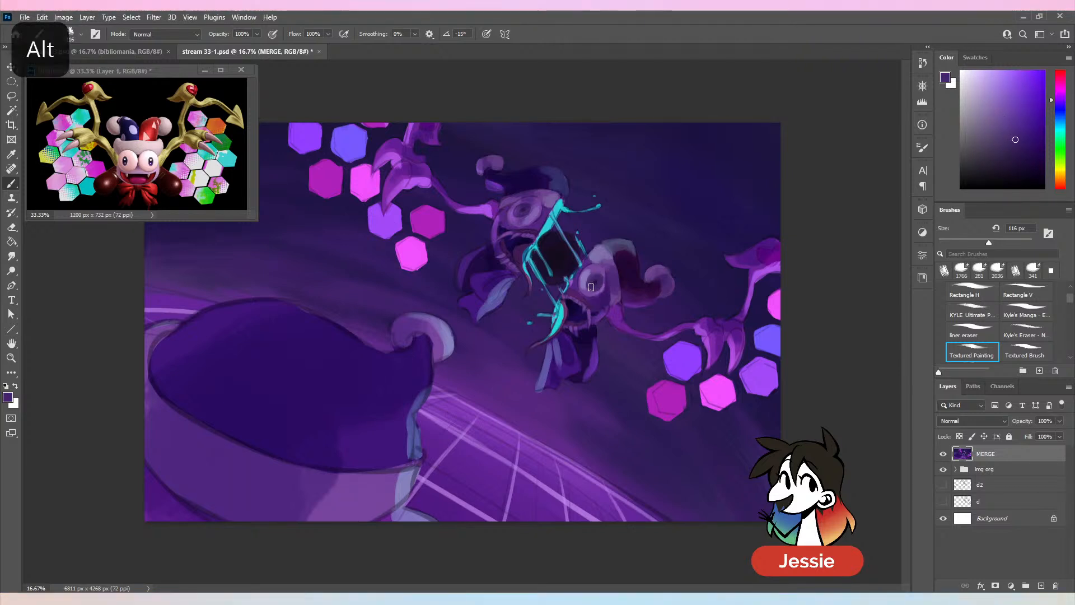
pyautogui.keyDown('alt'); pyautogui.click(590, 279); pyautogui.keyUp('alt')
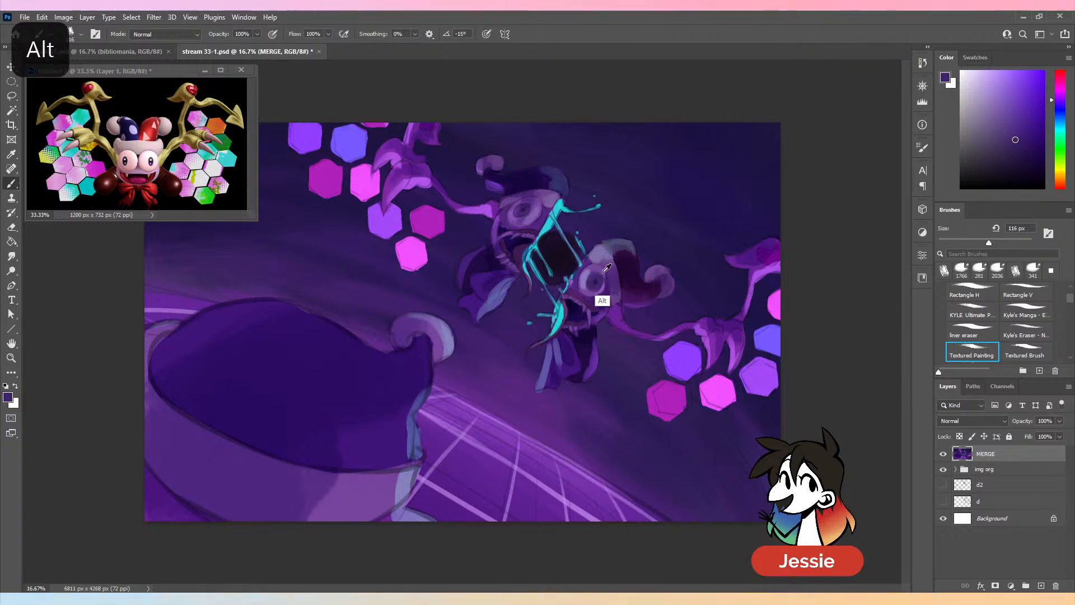
pyautogui.keyDown('alt'); pyautogui.click(604, 272); pyautogui.keyUp('alt')
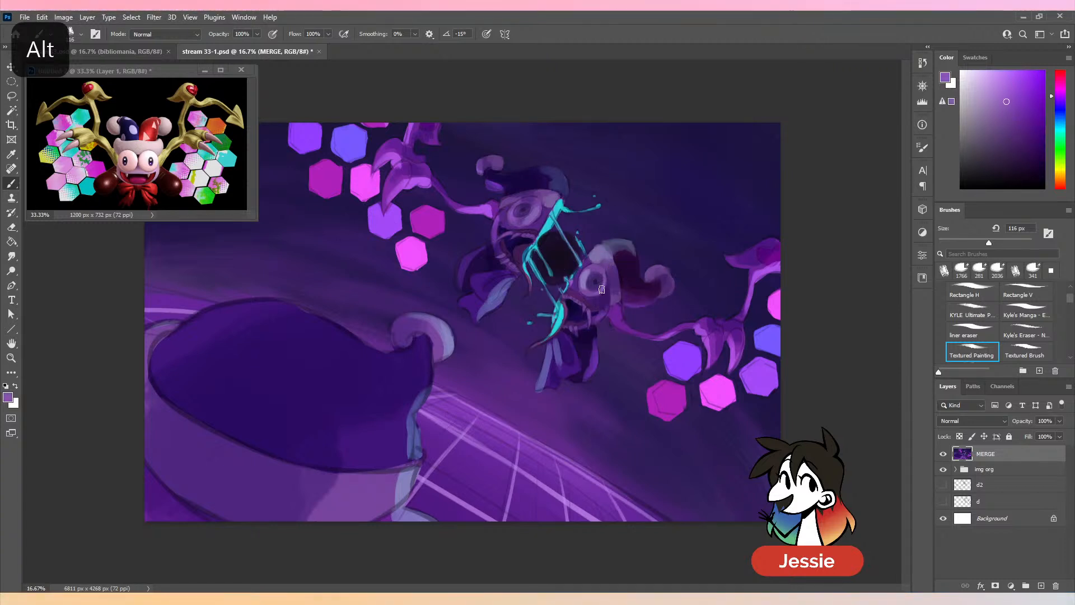
pyautogui.keyDown('alt'); pyautogui.click(603, 290); pyautogui.keyUp('alt')
pyautogui.keyDown('alt'); pyautogui.click(606, 291); pyautogui.keyUp('alt')
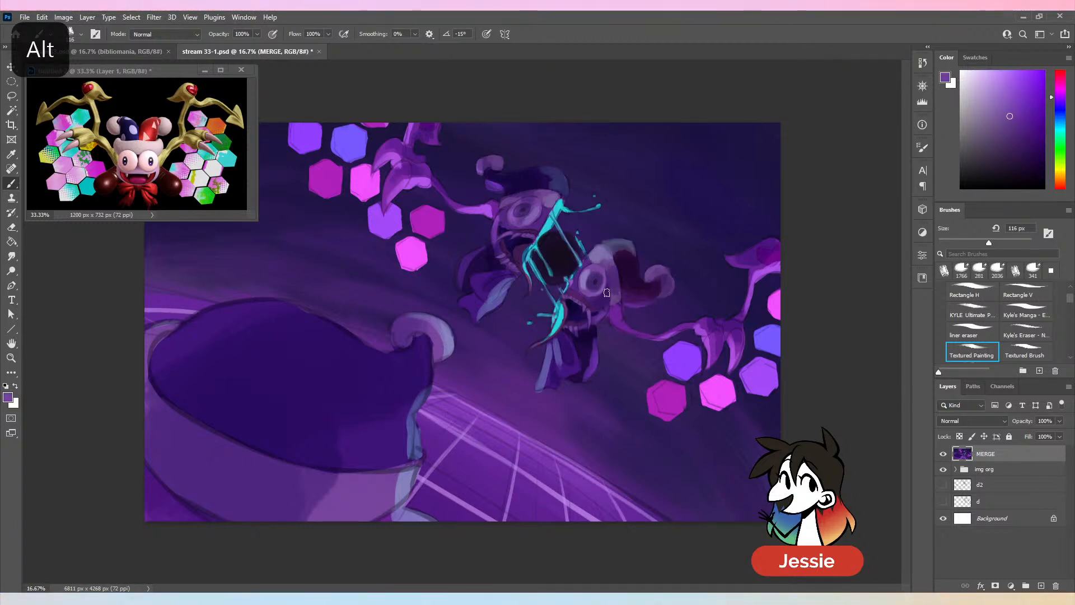
# - Refine the lower jester half's eye rim with sampled purples and brighten the side facing the cyan splash with a bluer lavender
pyautogui.hotkey('ctrl', '-')
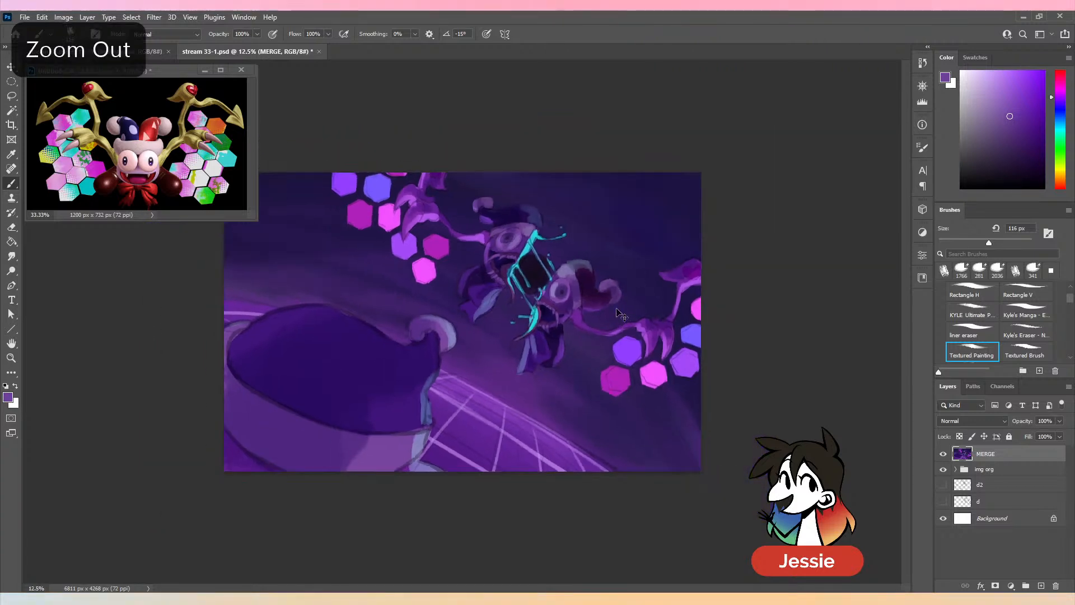
pyautogui.hotkey('ctrl', '=')
pyautogui.keyDown('alt'); pyautogui.click(596, 294); pyautogui.keyUp('alt')
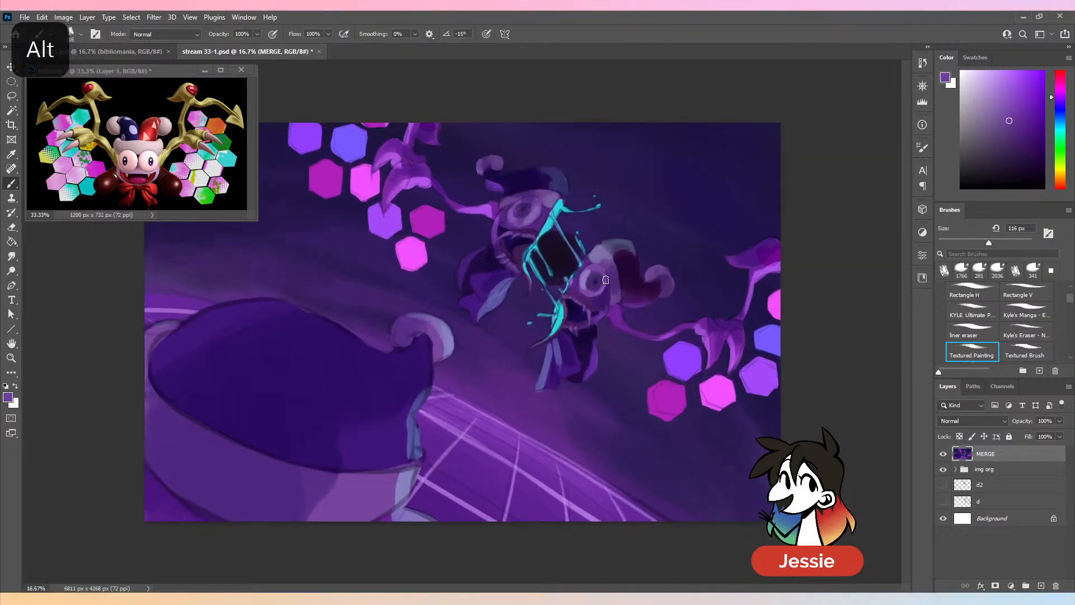
pyautogui.keyDown('alt'); pyautogui.click(596, 286); pyautogui.keyUp('alt')
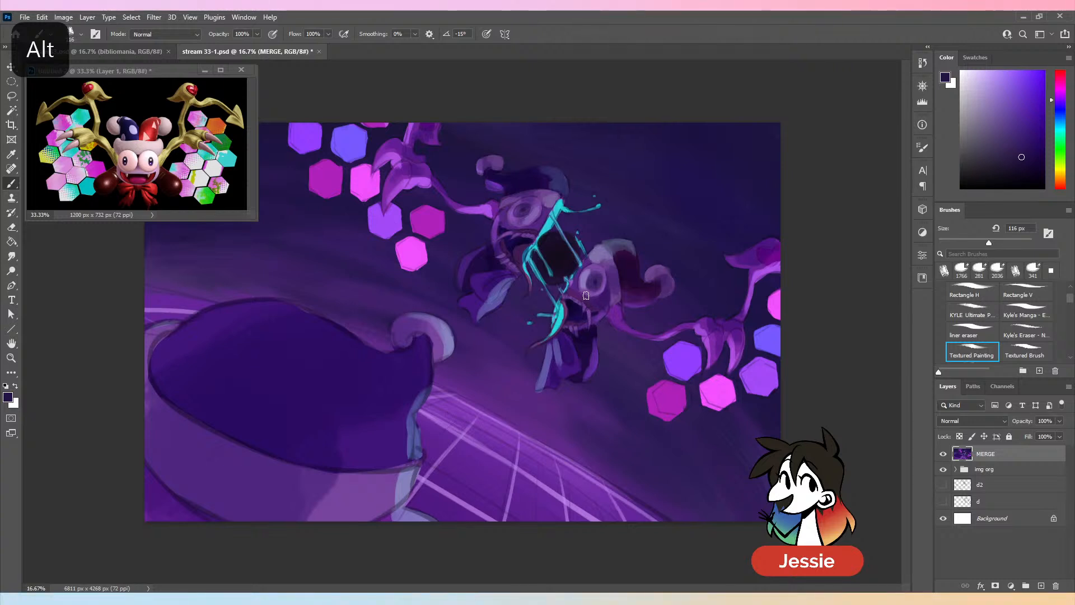
pyautogui.keyDown('alt'); pyautogui.click(583, 287); pyautogui.keyUp('alt')
pyautogui.keyDown('alt'); pyautogui.click(583, 284); pyautogui.keyUp('alt')
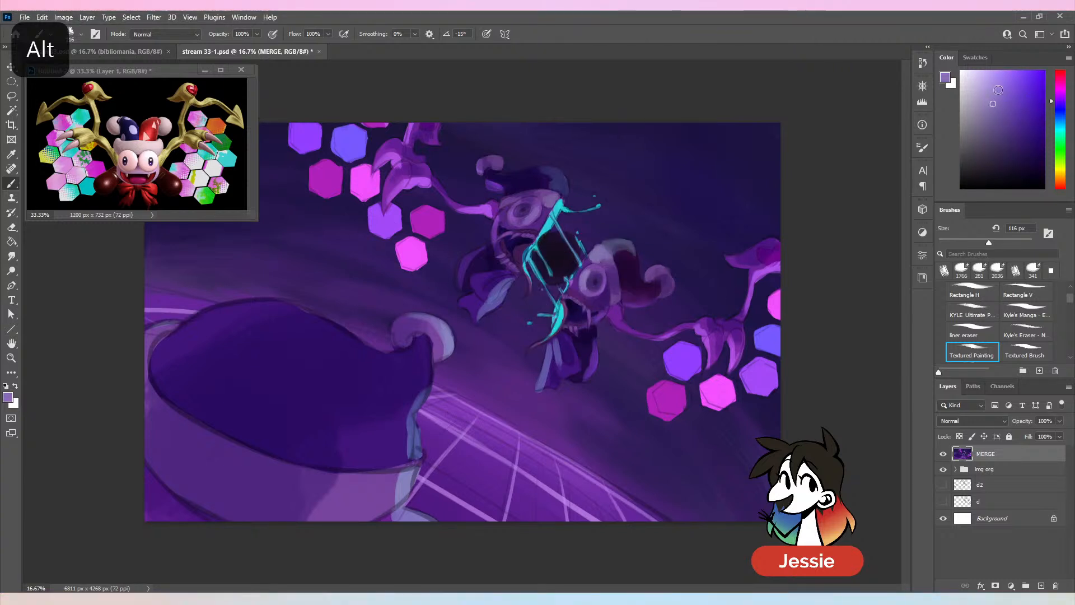
pyautogui.click(994, 90)
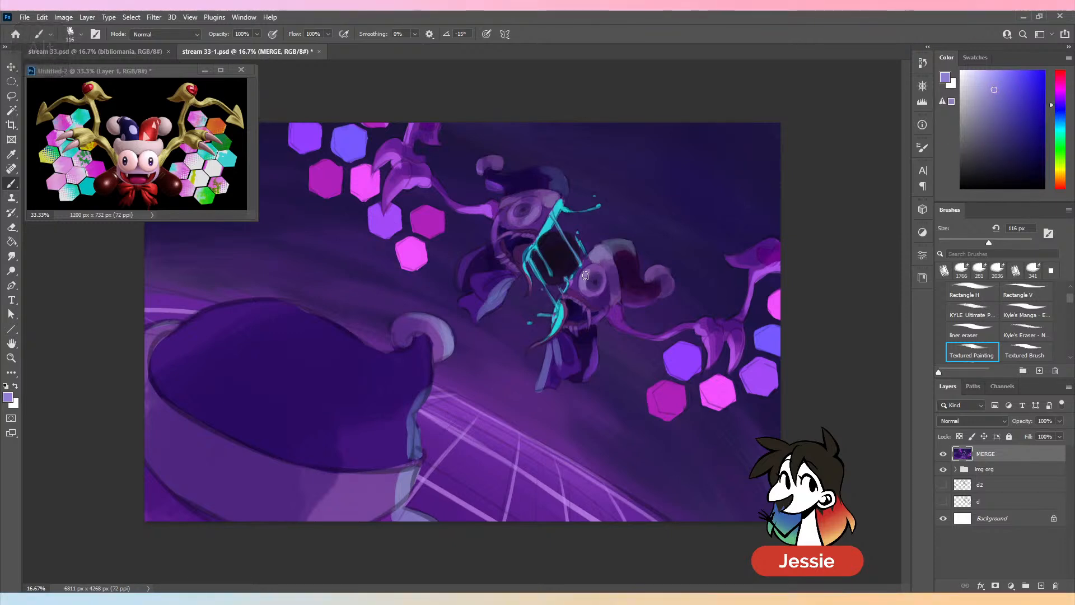
pyautogui.hotkey('ctrl', '-')
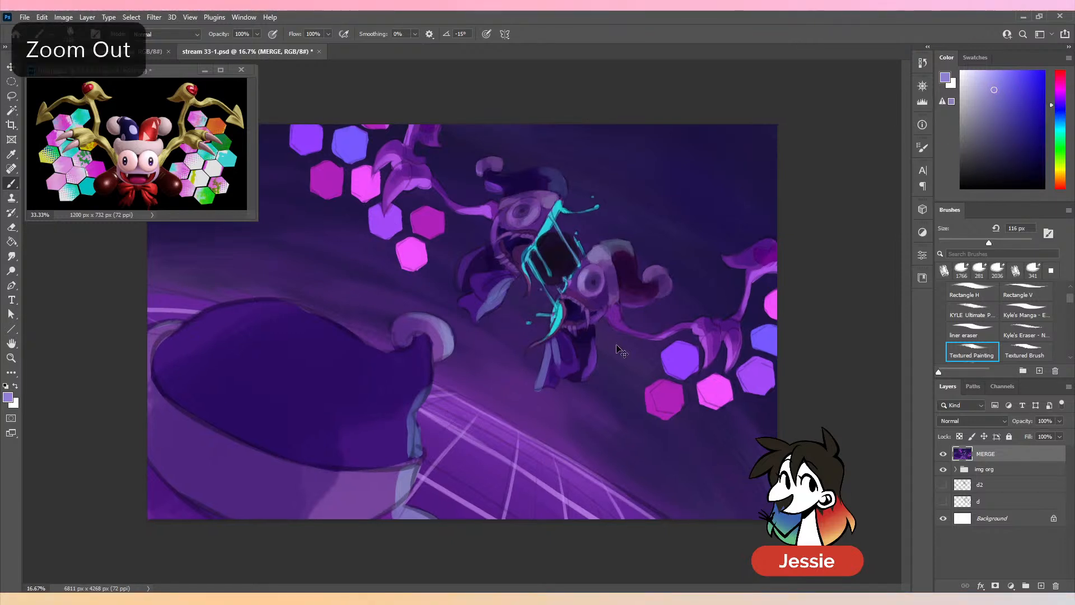
pyautogui.hotkey('ctrl', '-')
pyautogui.hotkey('ctrl', '+')
pyautogui.hotkey('ctrl', '+')
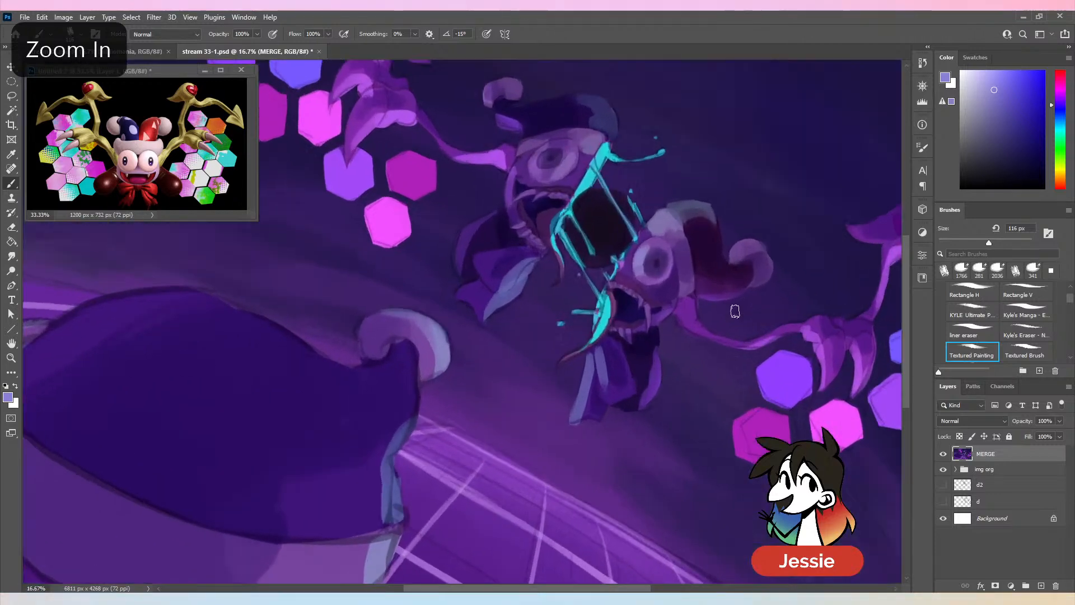
# - Paint a pale cyan highlight on the lower jester half's eye, using a lightened tone sampled from the splash and undoing the first stroke
pyautogui.keyDown('alt'); pyautogui.click(637, 240); pyautogui.keyUp('alt')
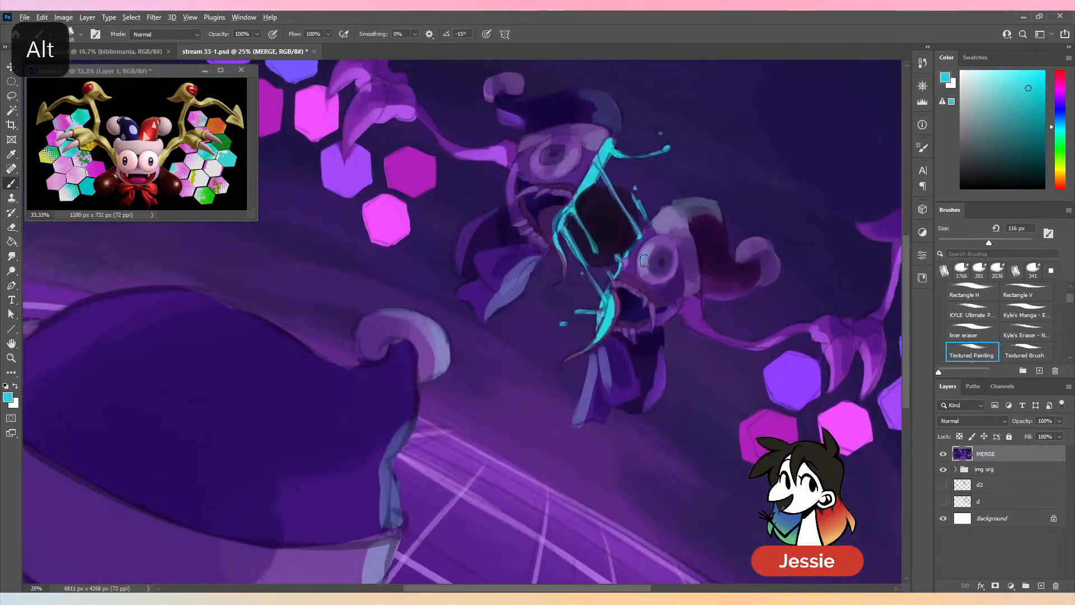
pyautogui.hotkey('ctrl', 'z')
pyautogui.click(1018, 77)
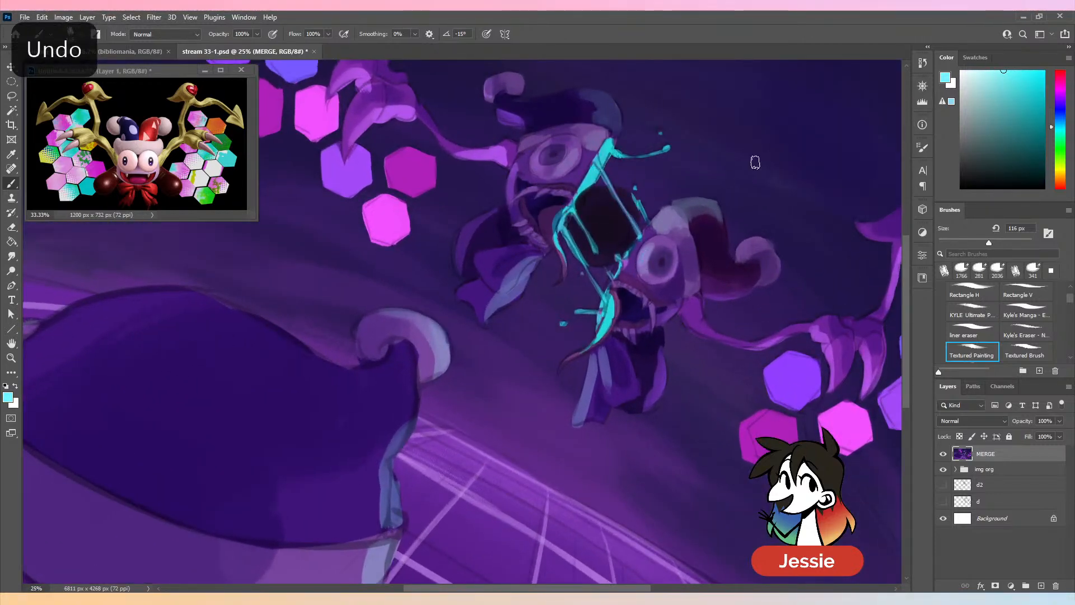
pyautogui.keyDown('alt'); pyautogui.click(648, 256); pyautogui.keyUp('alt')
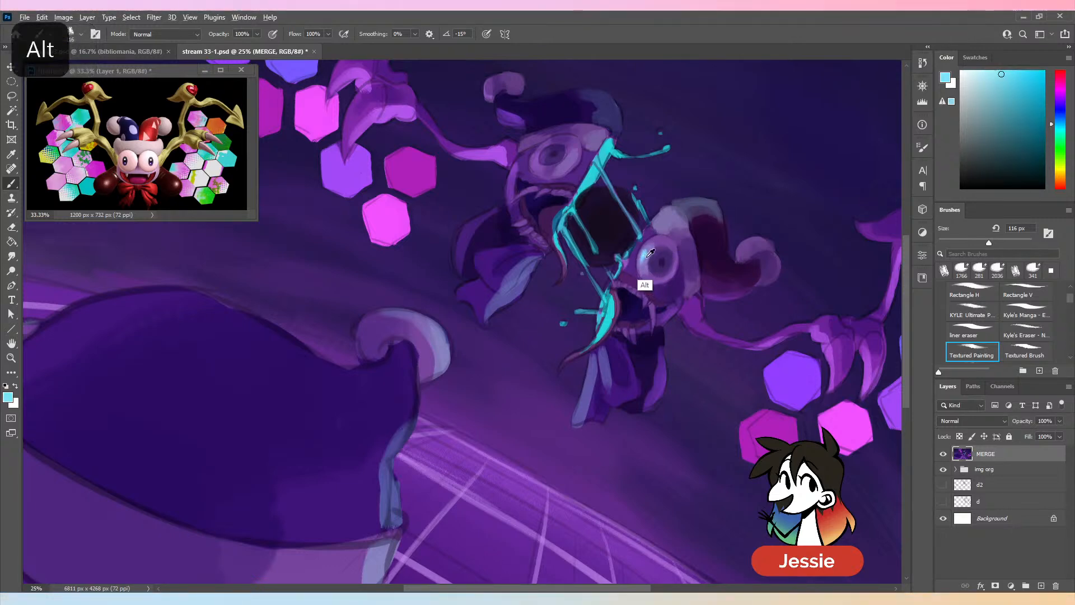
pyautogui.hotkey('ctrl', '-')
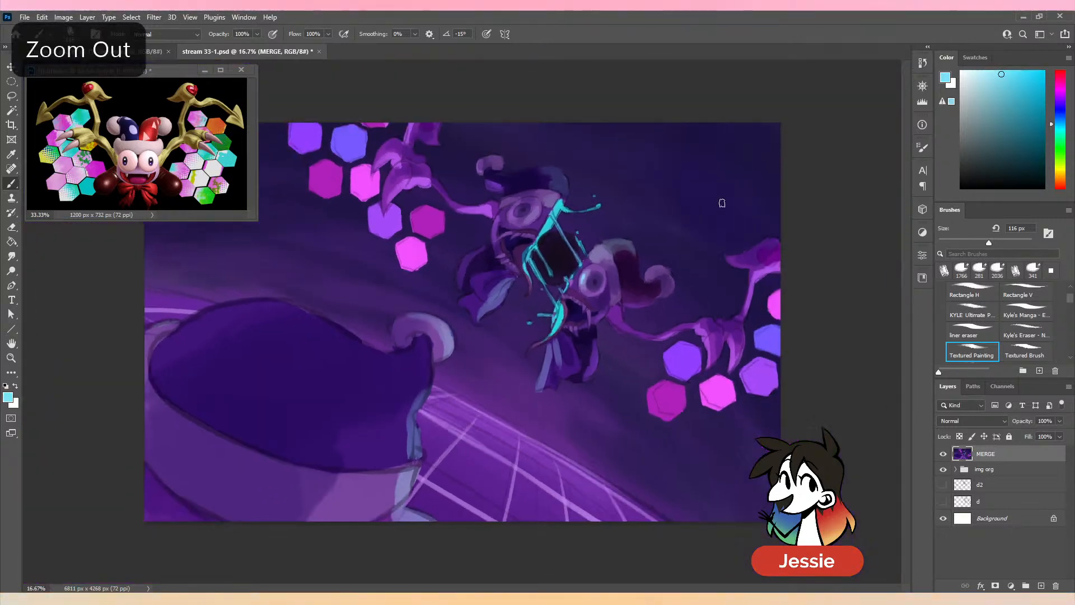
pyautogui.hotkey('ctrl', '+')
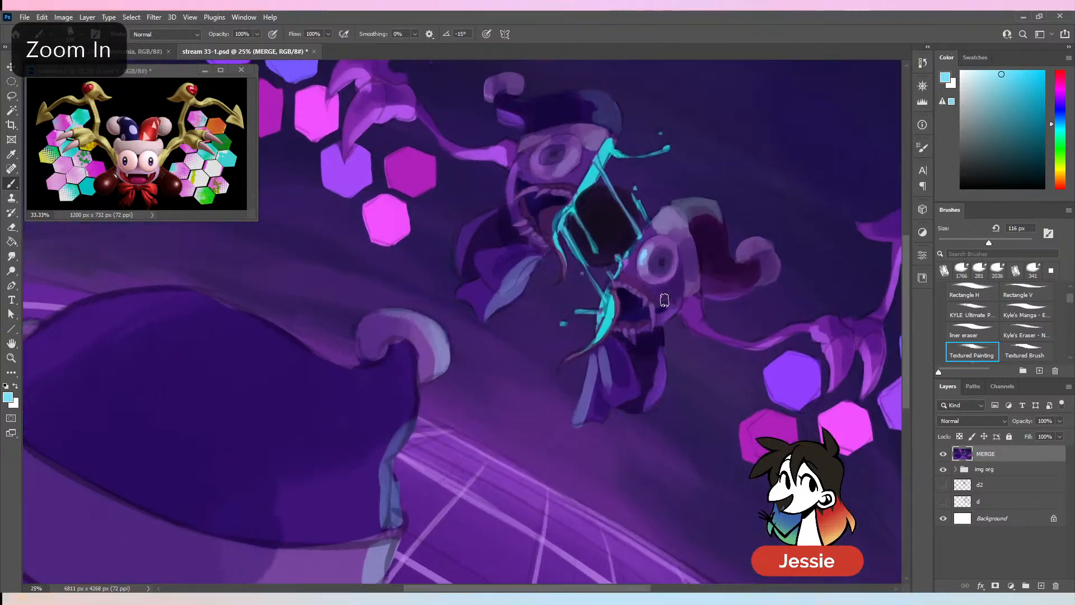
# - Add bright violet reflected light along the lower edge of the lower jester half's eye and reshape its pupil with sampled dark purple
pyautogui.keyDown('alt'); pyautogui.click(671, 273); pyautogui.keyUp('alt')
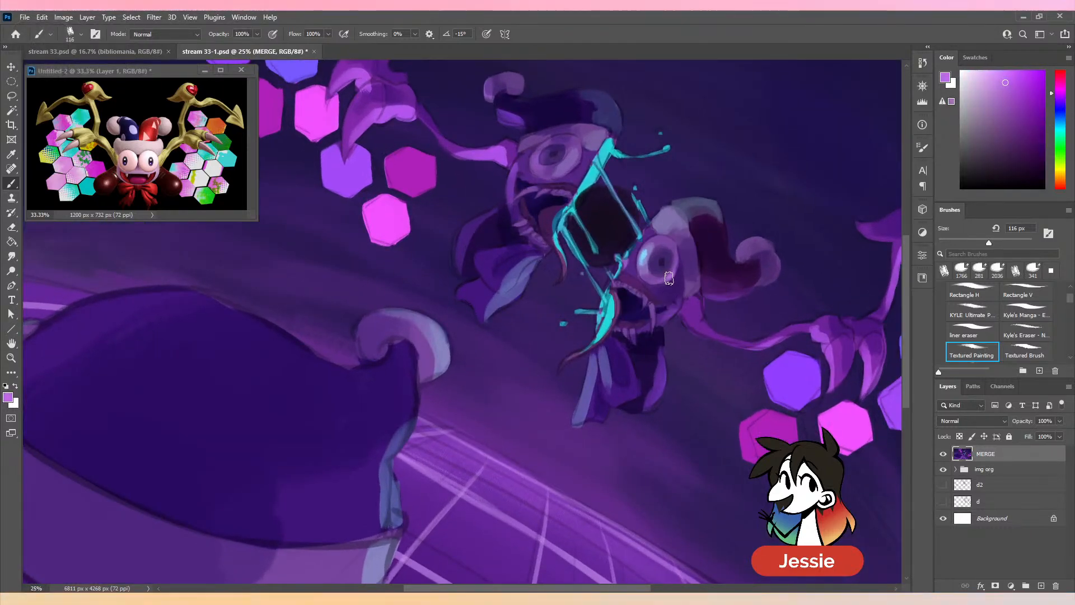
pyautogui.hotkey('ctrl', '-')
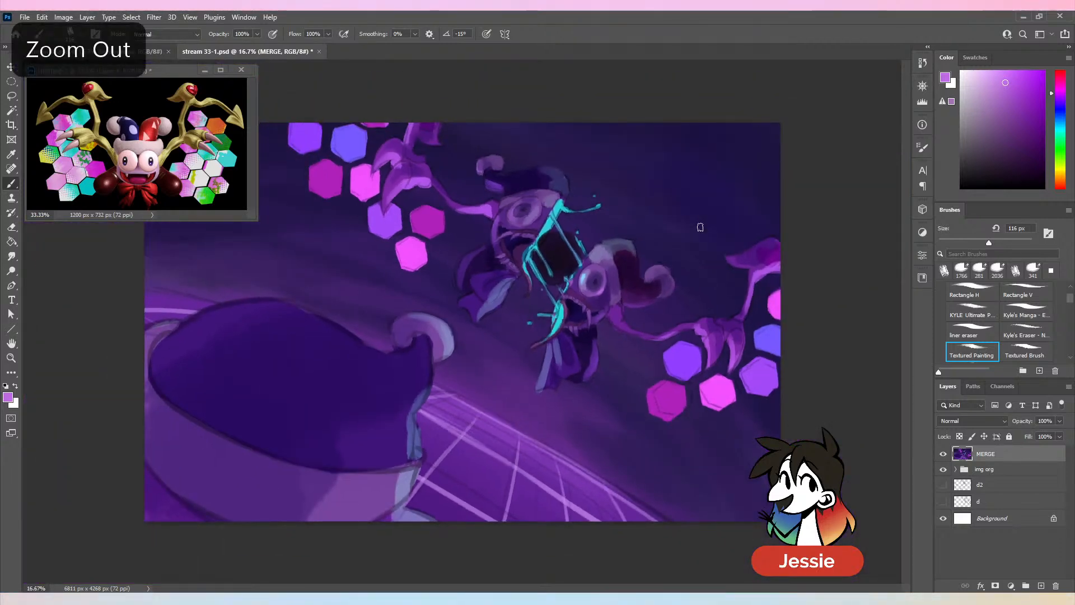
pyautogui.hotkey('ctrl', '+')
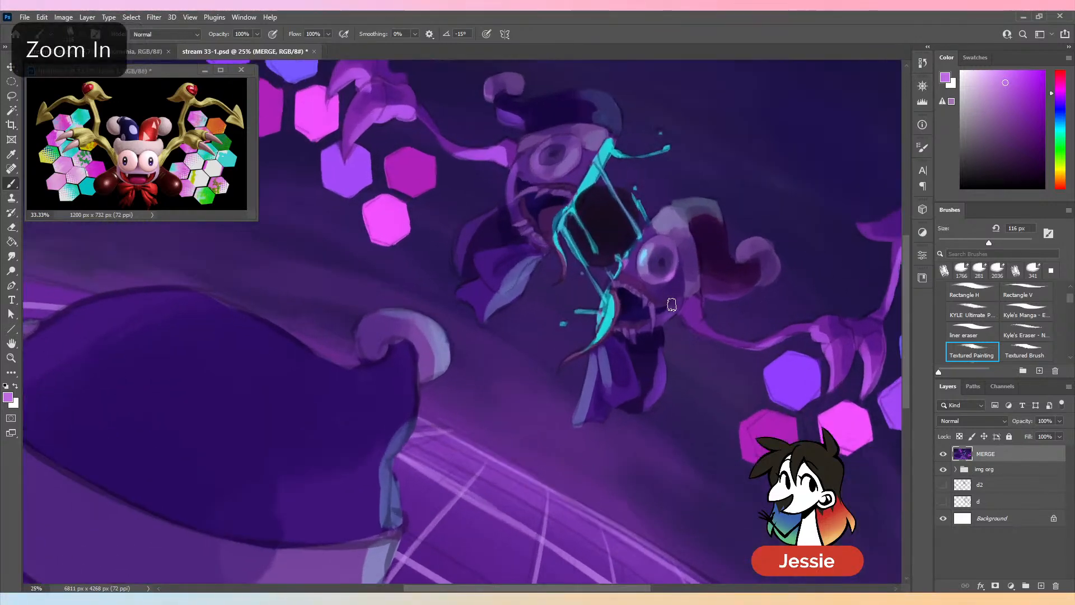
pyautogui.keyDown('alt'); pyautogui.click(661, 263); pyautogui.keyUp('alt')
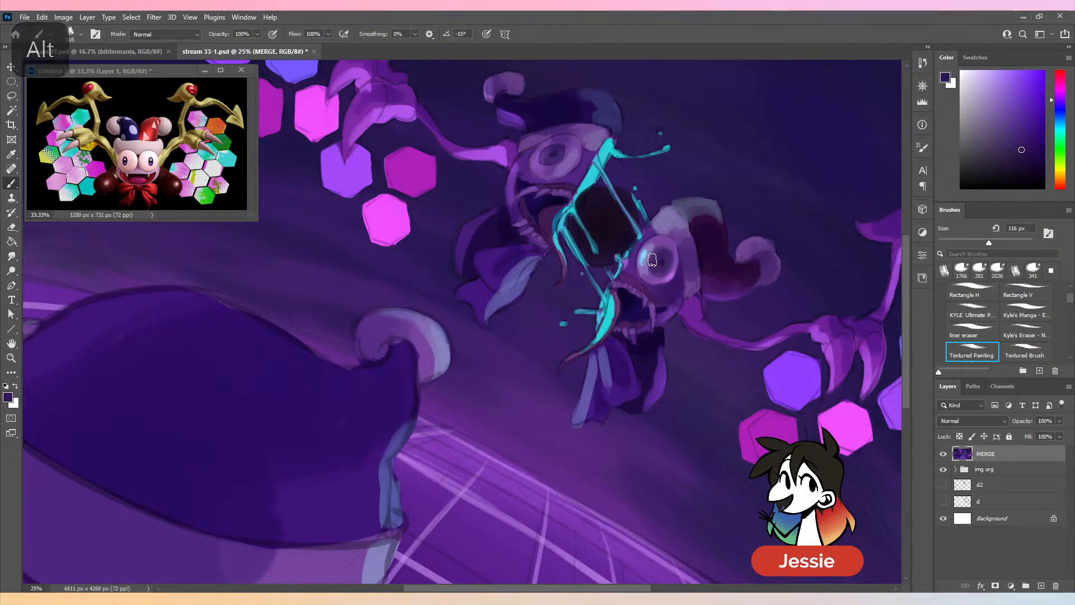
pyautogui.moveTo(653, 259)
pyautogui.mouseDown()
pyautogui.moveTo(661, 252)
pyautogui.moveTo(656, 269)
pyautogui.mouseUp()
pyautogui.keyDown('alt'); pyautogui.click(665, 257); pyautogui.keyUp('alt')
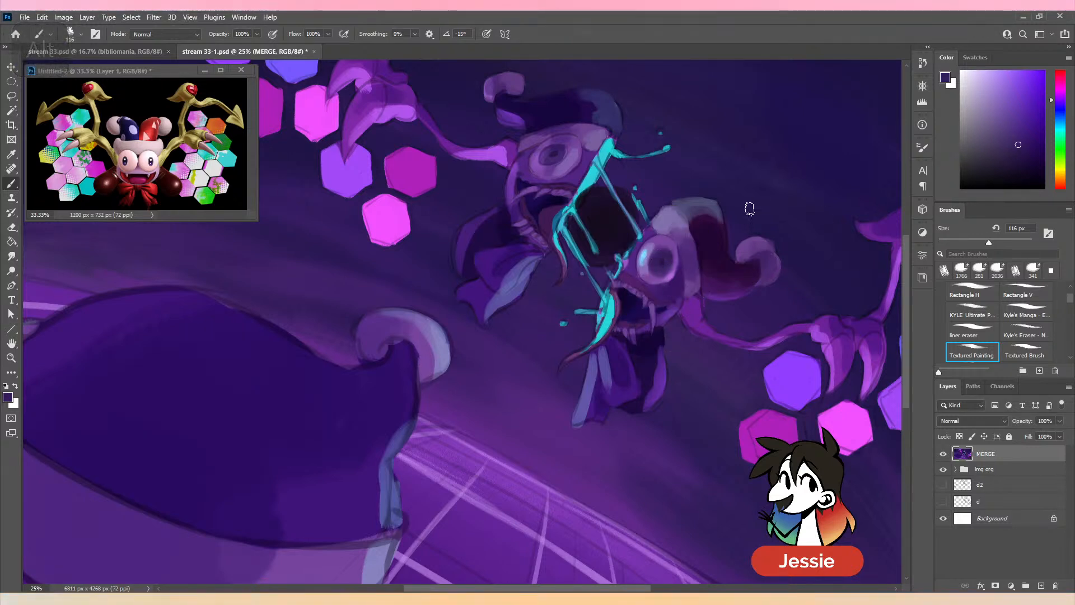
# - Shade the base of the lower jester half's wing arm with sampled and darkened purples using a 161 px brush, and save the document
pyautogui.keyDown('alt'); pyautogui.click(697, 287); pyautogui.keyUp('alt')
pyautogui.keyDown('alt'); pyautogui.click(687, 318); pyautogui.keyUp('alt')
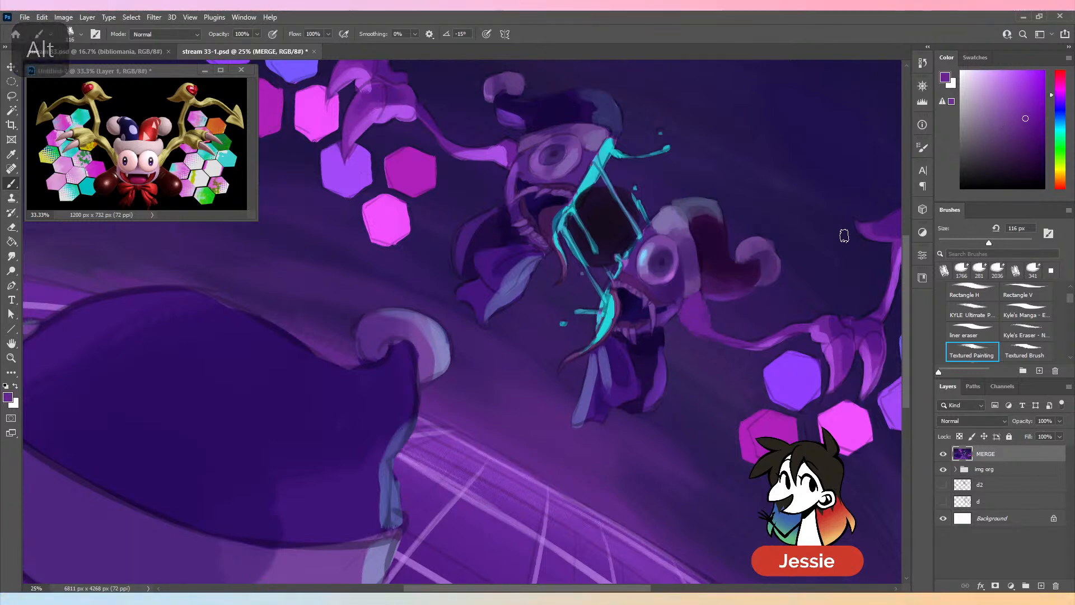
pyautogui.press('space')
pyautogui.moveTo(844, 233); pyautogui.dragTo(644, 312)
pyautogui.moveTo(988, 243); pyautogui.dragTo(999, 243)
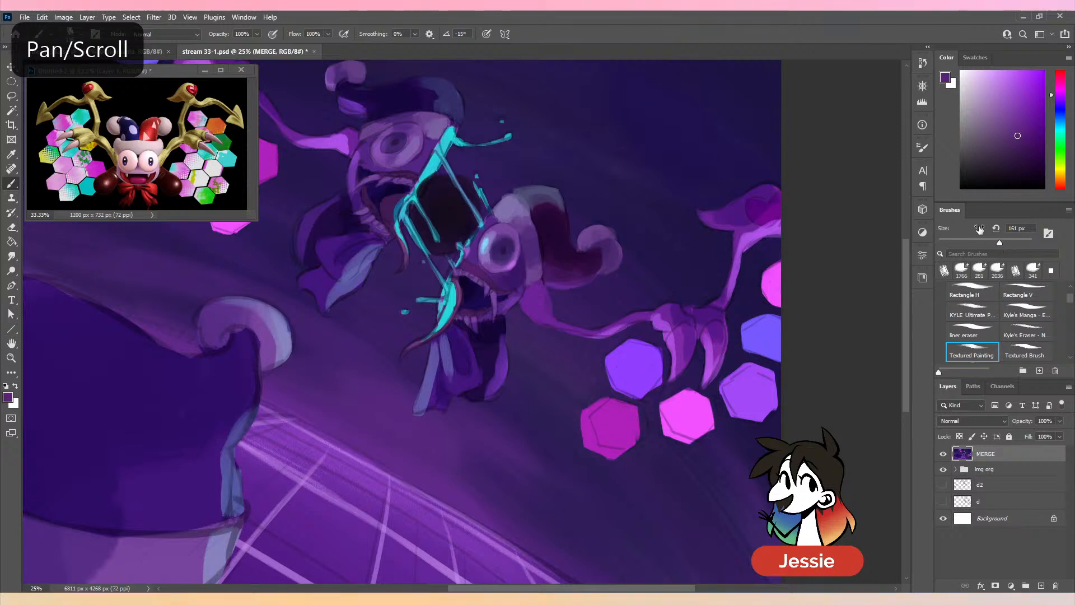
pyautogui.moveTo(532, 293); pyautogui.dragTo(577, 326)
pyautogui.hotkey('ctrl', 'z')
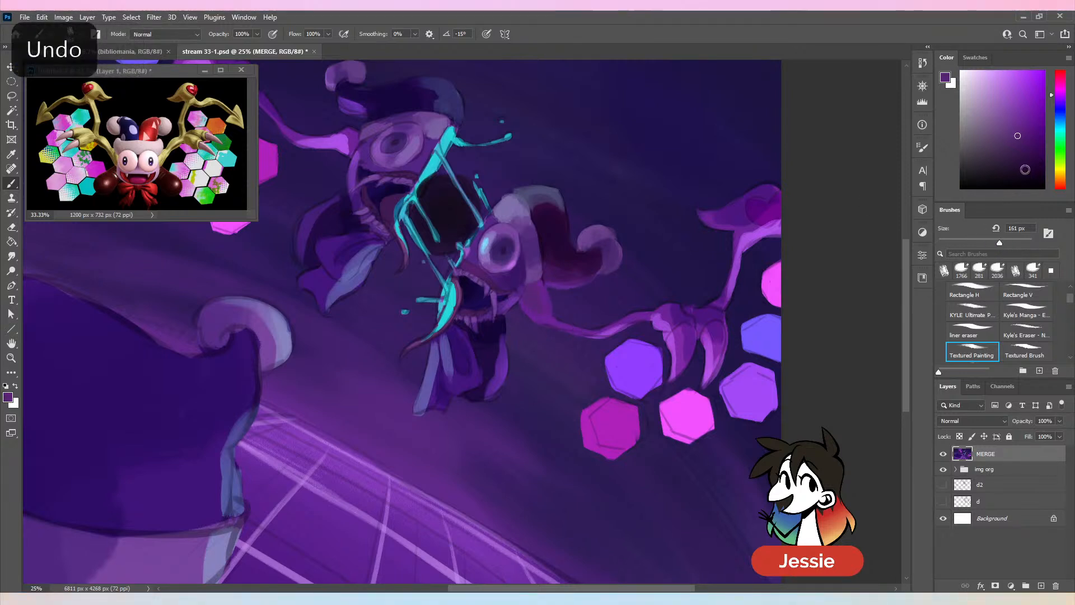
pyautogui.click(1020, 147)
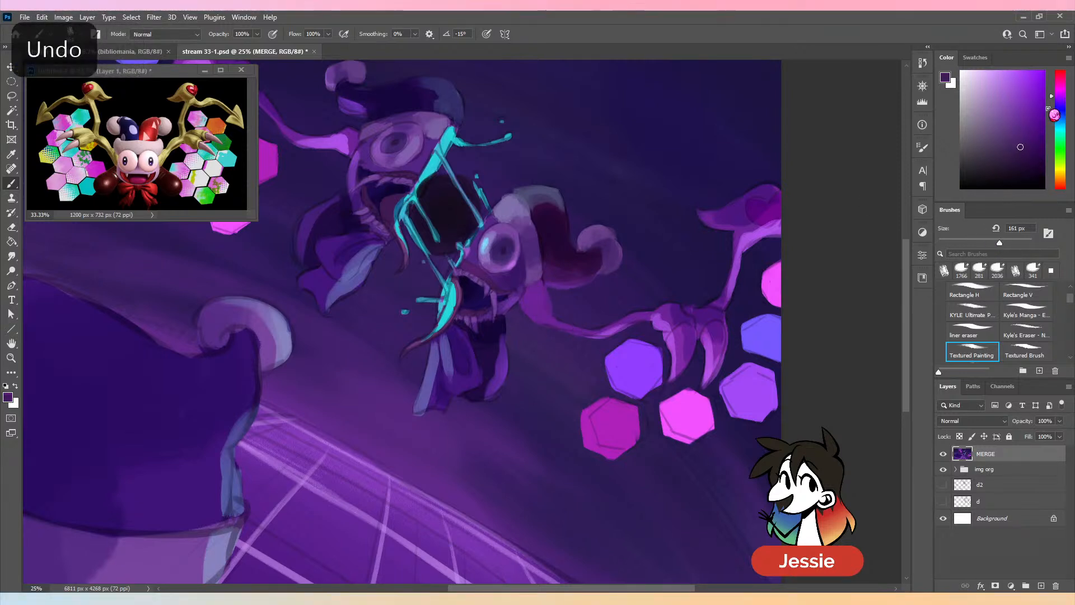
pyautogui.keyDown('alt'); pyautogui.click(541, 292); pyautogui.keyUp('alt')
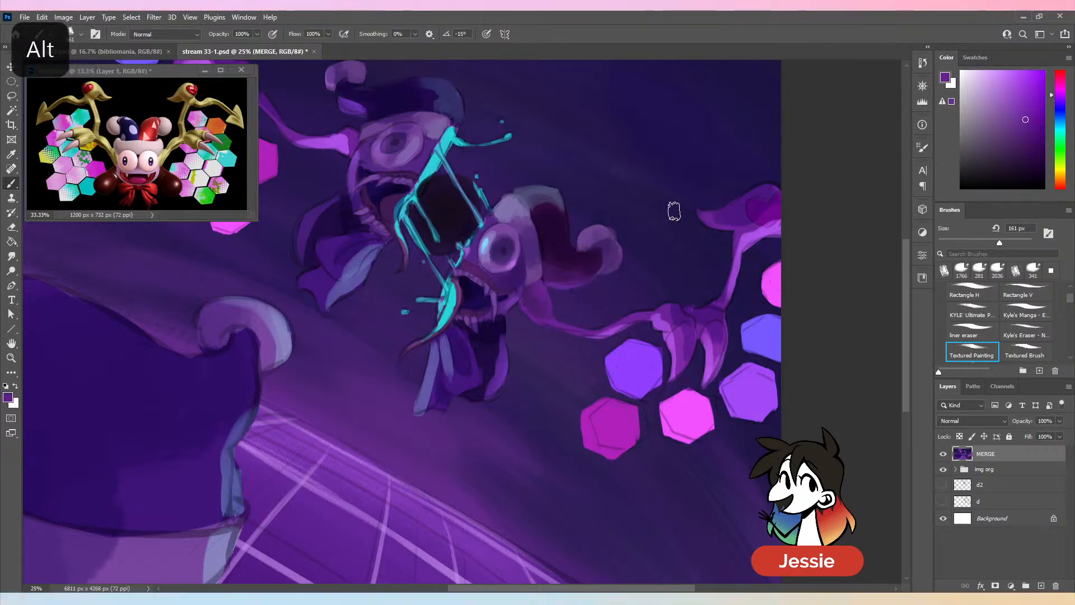
pyautogui.hotkey('ctrl', '-')
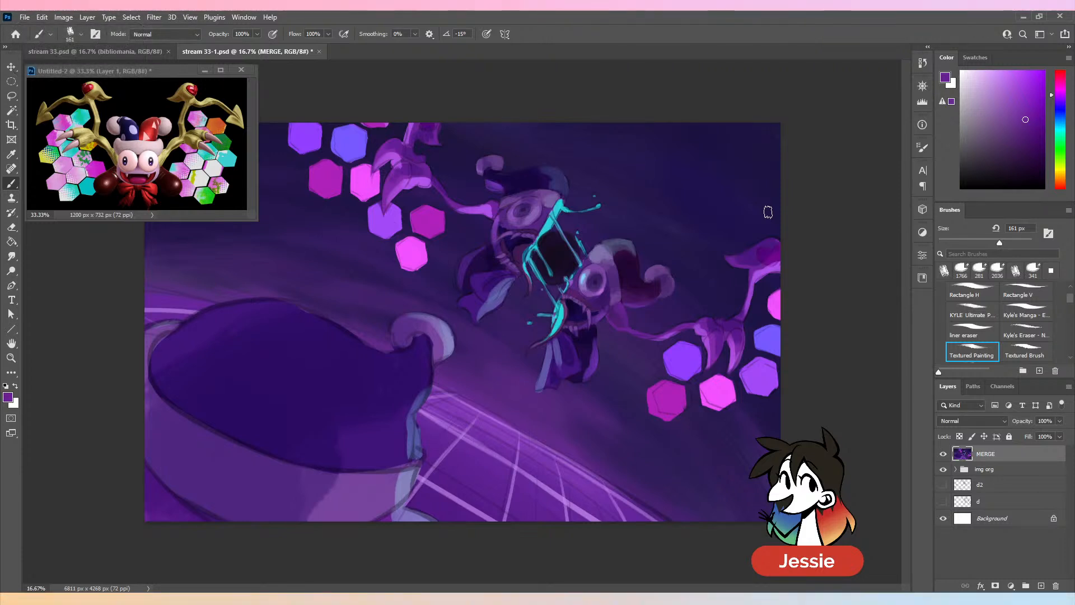
pyautogui.hotkey('ctrl', 's')
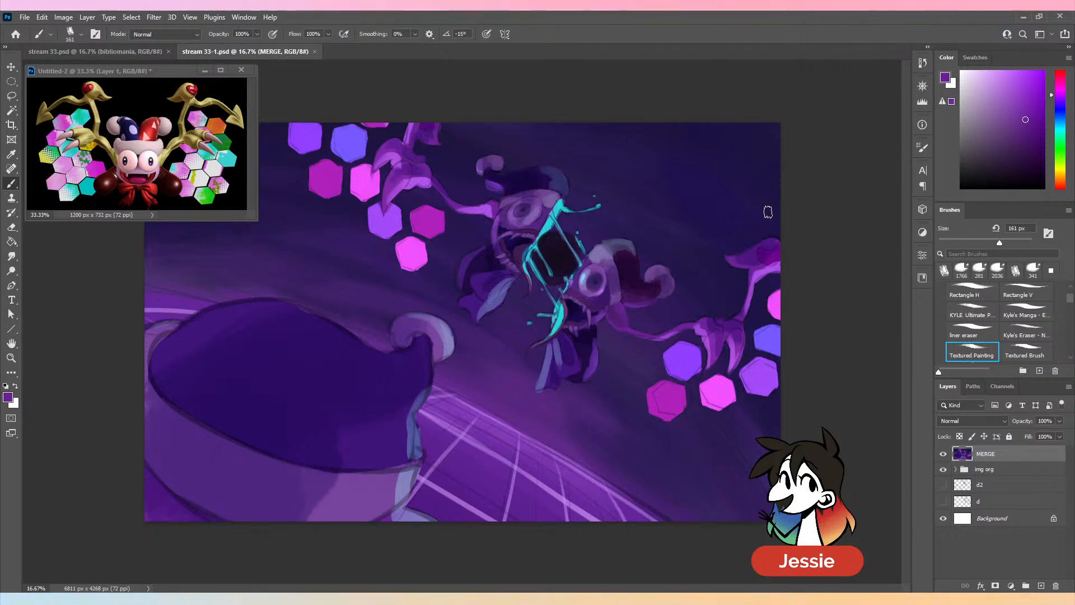
# - Deepen the shadow at the base of the lower jester half's wing arm with a sampled dark purple shifted toward blue
pyautogui.keyDown('alt'); pyautogui.click(622, 313); pyautogui.keyUp('alt')
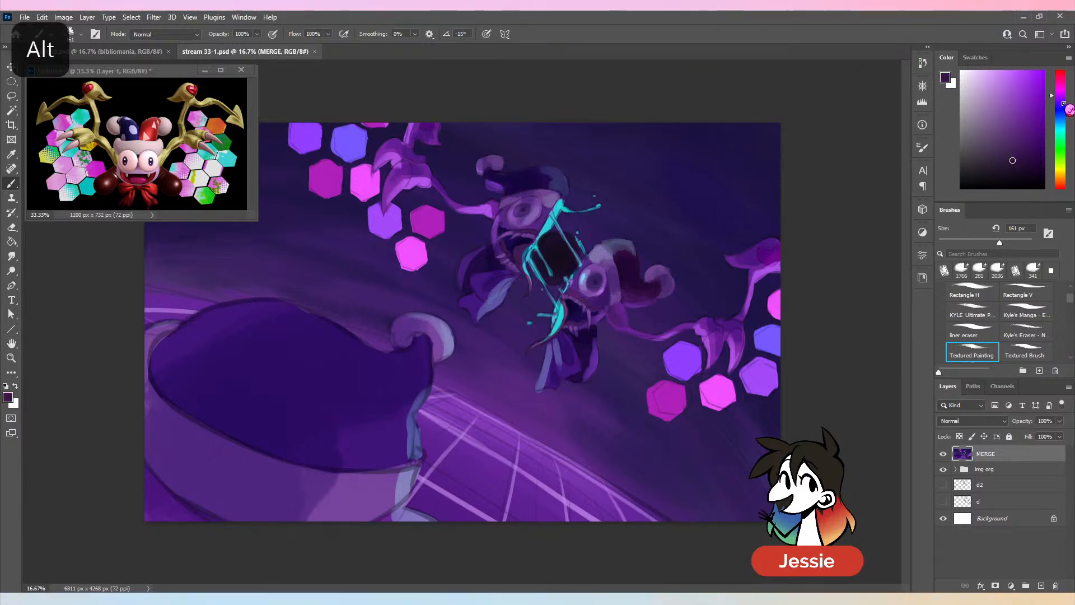
pyautogui.click(1061, 101)
pyautogui.moveTo(611, 311); pyautogui.dragTo(619, 321)
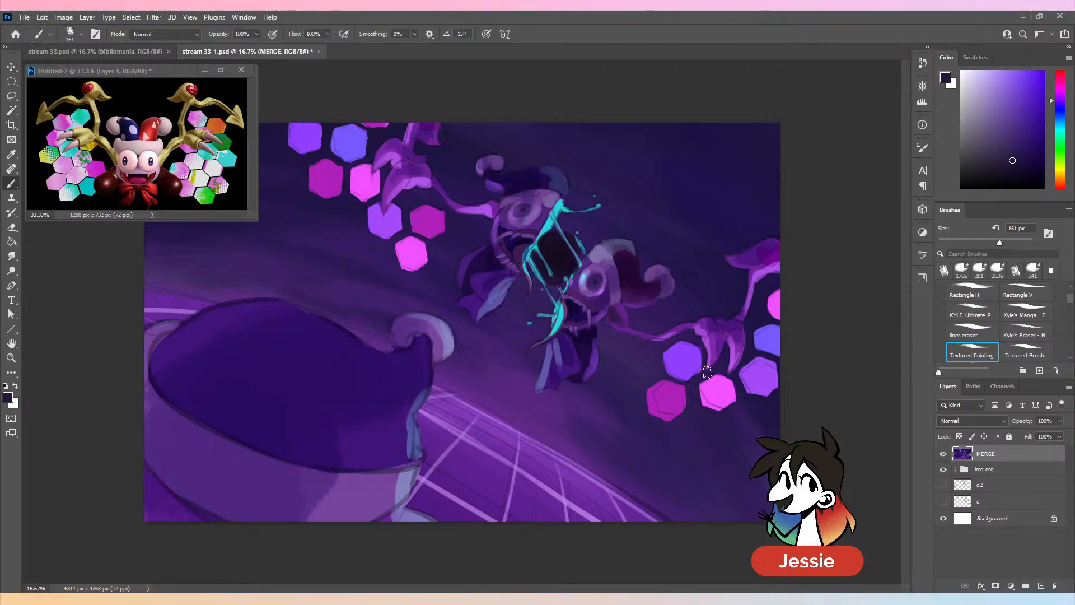
# - Blend the lower jester half's wing arm and inner claw with sampled light and dark purples, using a 118 px brush
pyautogui.keyDown('alt'); pyautogui.click(622, 340); pyautogui.keyUp('alt')
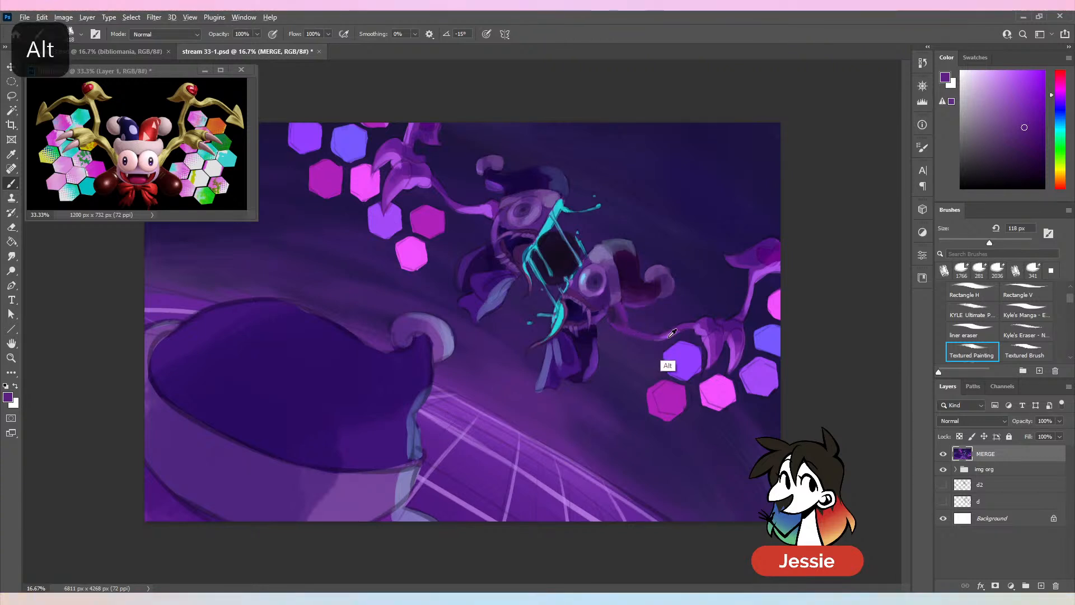
pyautogui.keyDown('alt'); pyautogui.click(663, 364); pyautogui.keyUp('alt')
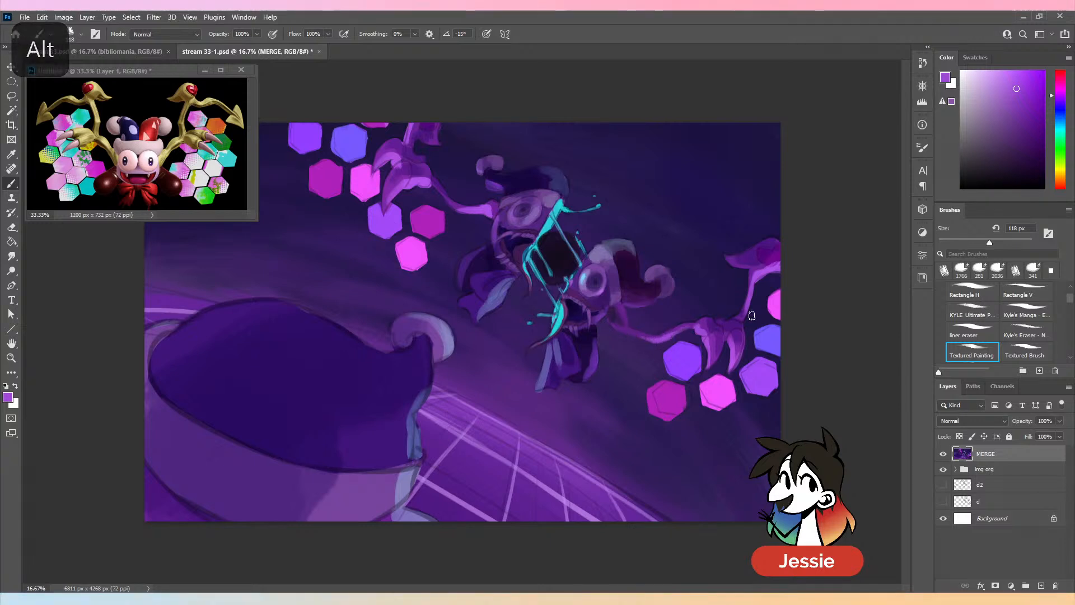
pyautogui.keyDown('alt'); pyautogui.click(710, 344); pyautogui.keyUp('alt')
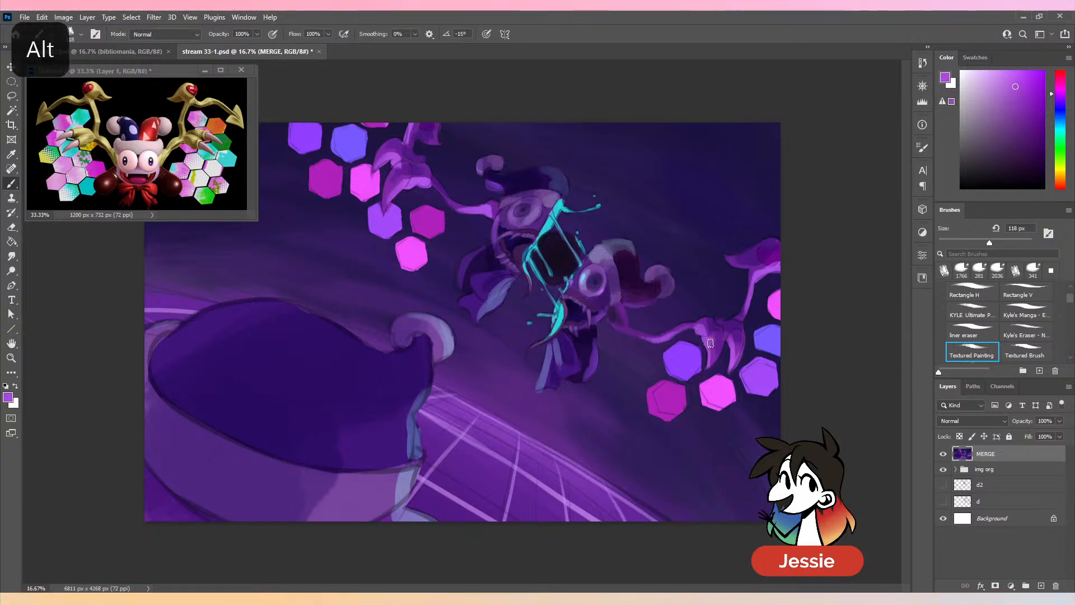
pyautogui.keyDown('alt'); pyautogui.click(710, 335); pyautogui.keyUp('alt')
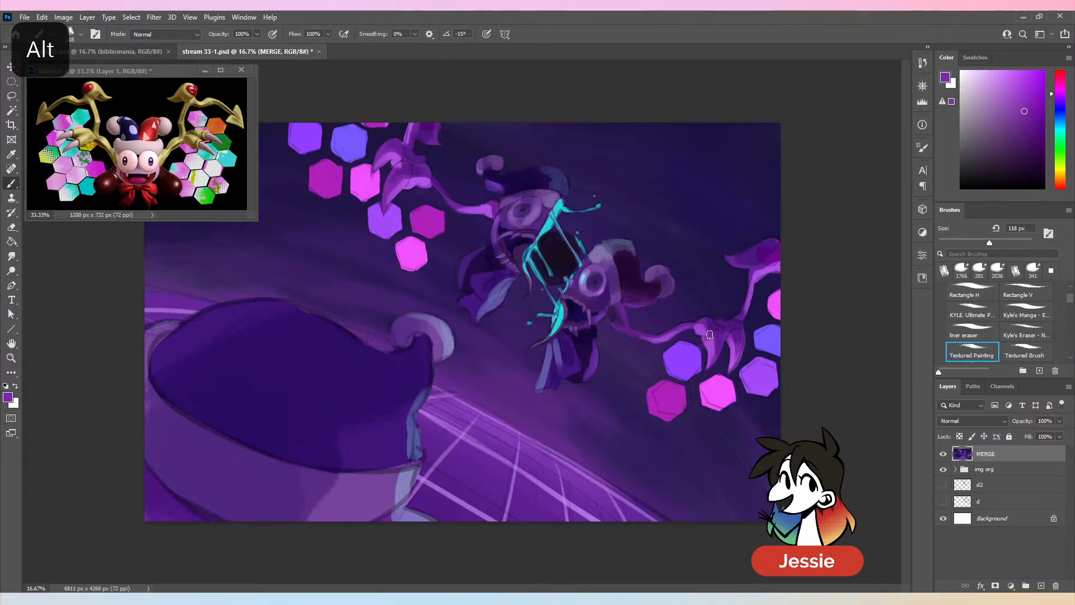
pyautogui.keyDown('alt'); pyautogui.click(715, 337); pyautogui.keyUp('alt')
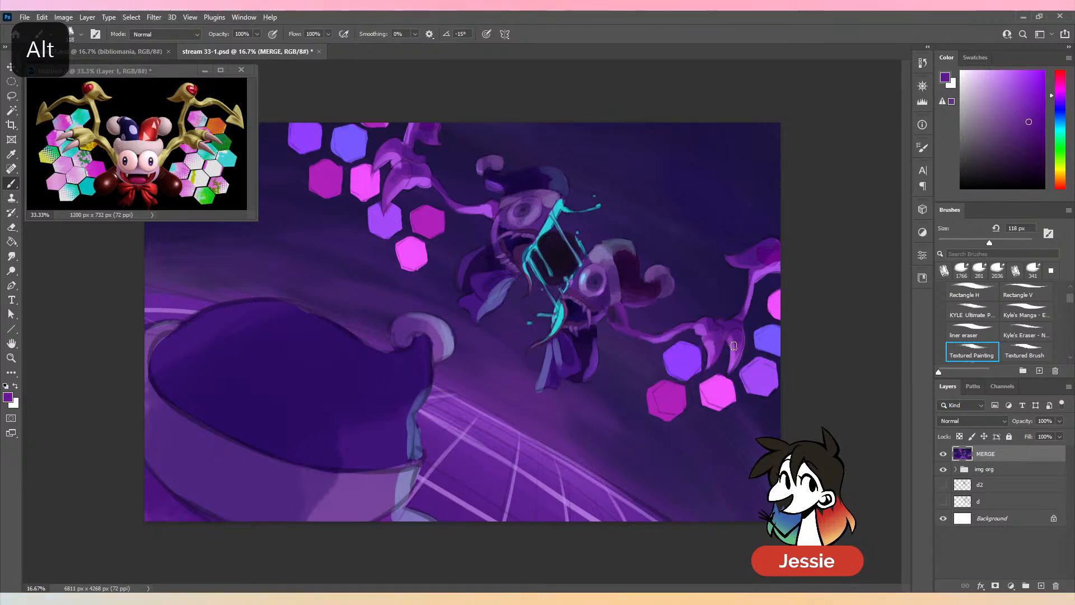
# - Refine the shape and tip of the lower wing's outer claw with sampled purples and the dark background colour
pyautogui.keyDown('alt'); pyautogui.click(733, 346); pyautogui.keyUp('alt')
pyautogui.keyDown('alt'); pyautogui.click(732, 364); pyautogui.keyUp('alt')
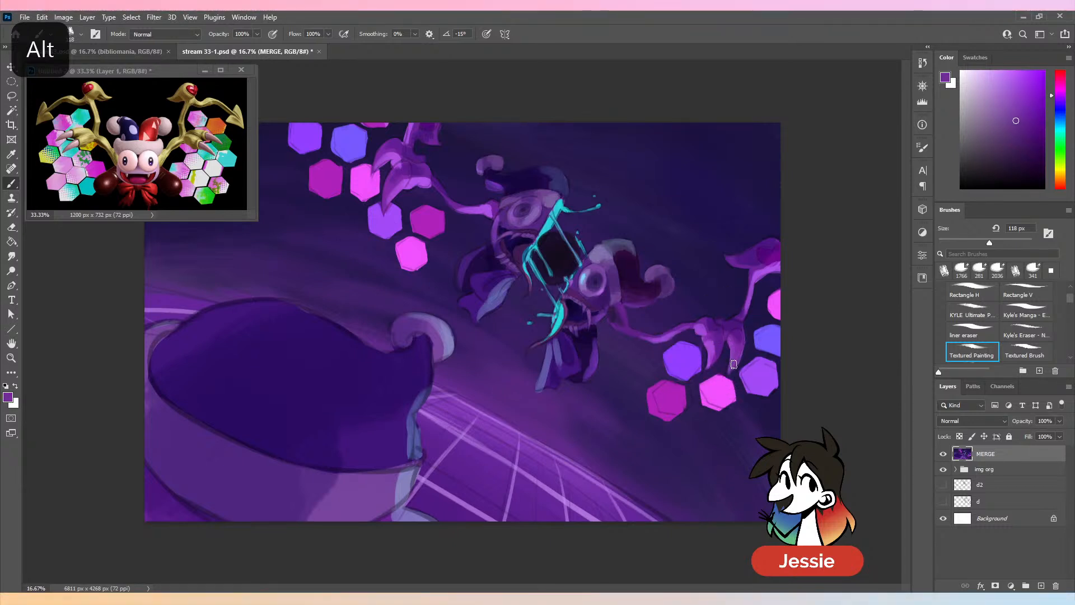
pyautogui.keyDown('alt'); pyautogui.click(717, 350); pyautogui.keyUp('alt')
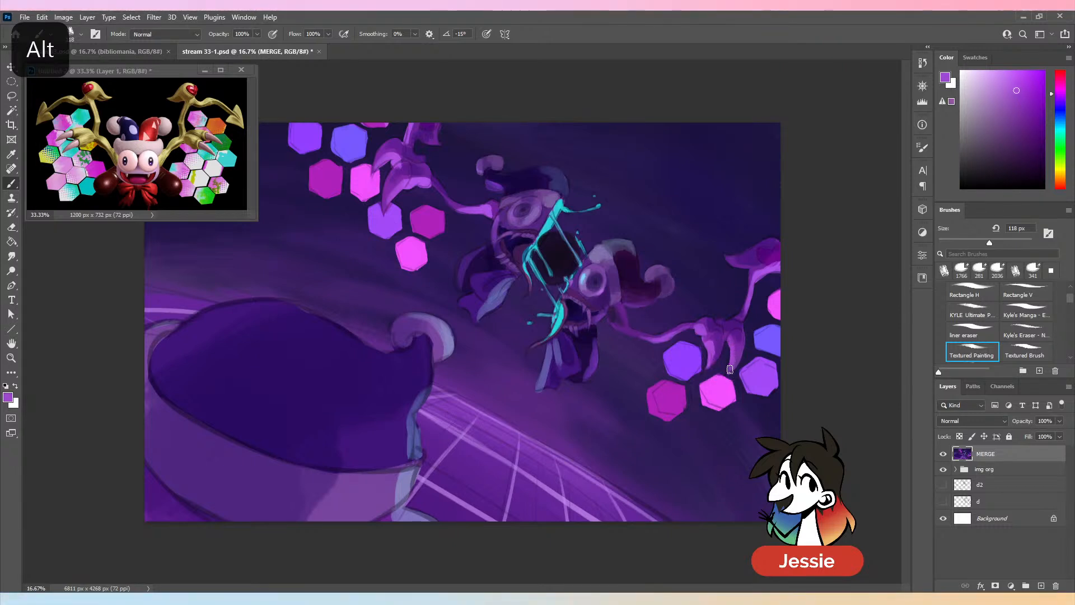
pyautogui.keyDown('alt'); pyautogui.click(733, 372); pyautogui.keyUp('alt')
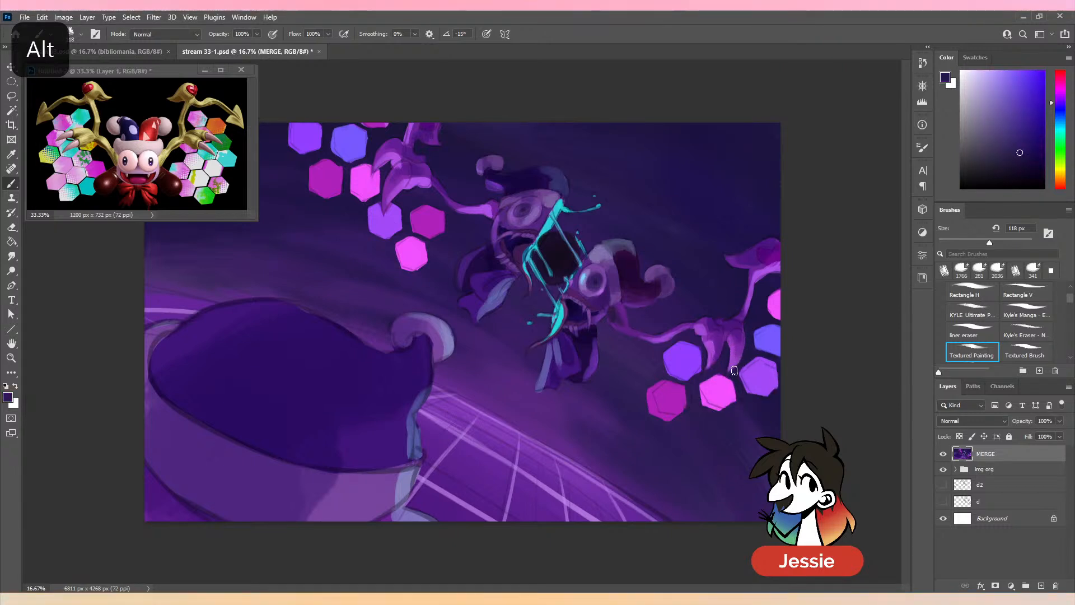
pyautogui.keyDown('alt'); pyautogui.click(732, 382); pyautogui.keyUp('alt')
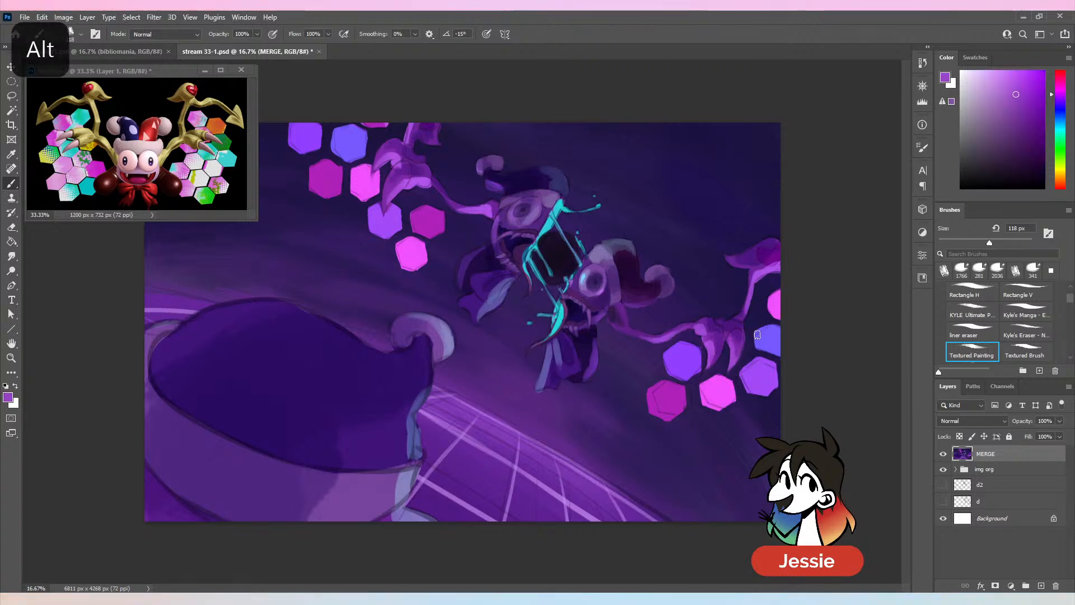
# - Highlight the lower wing's inner claw in light pink with a 56 px brush, lightening the pink sampled from the hexagon below and undoing the first stroke
pyautogui.keyDown('alt'); pyautogui.click(718, 391); pyautogui.keyUp('alt')
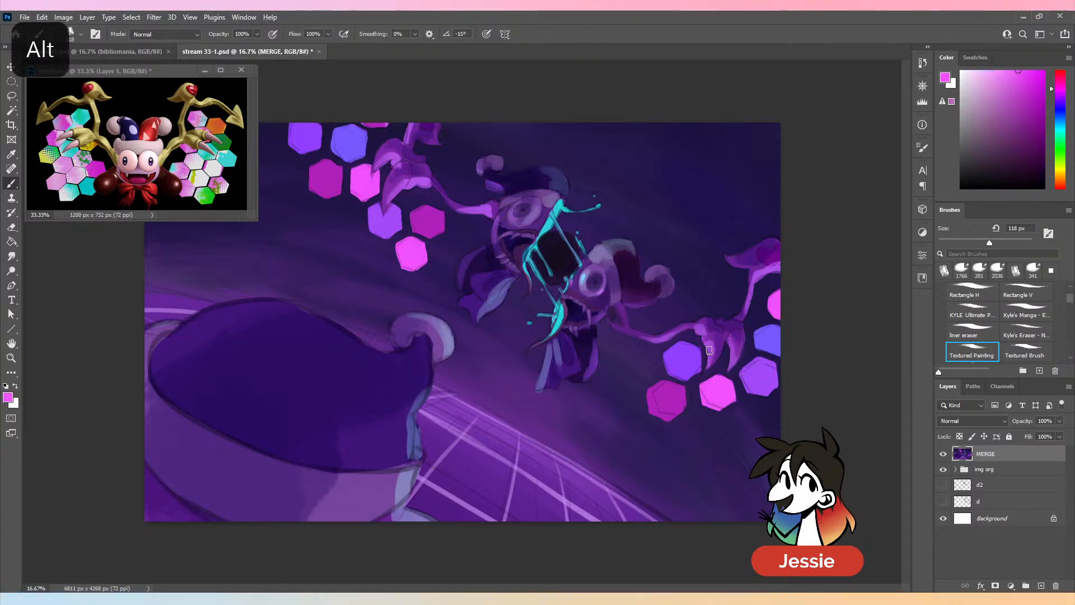
pyautogui.hotkey('ctrl', 'z')
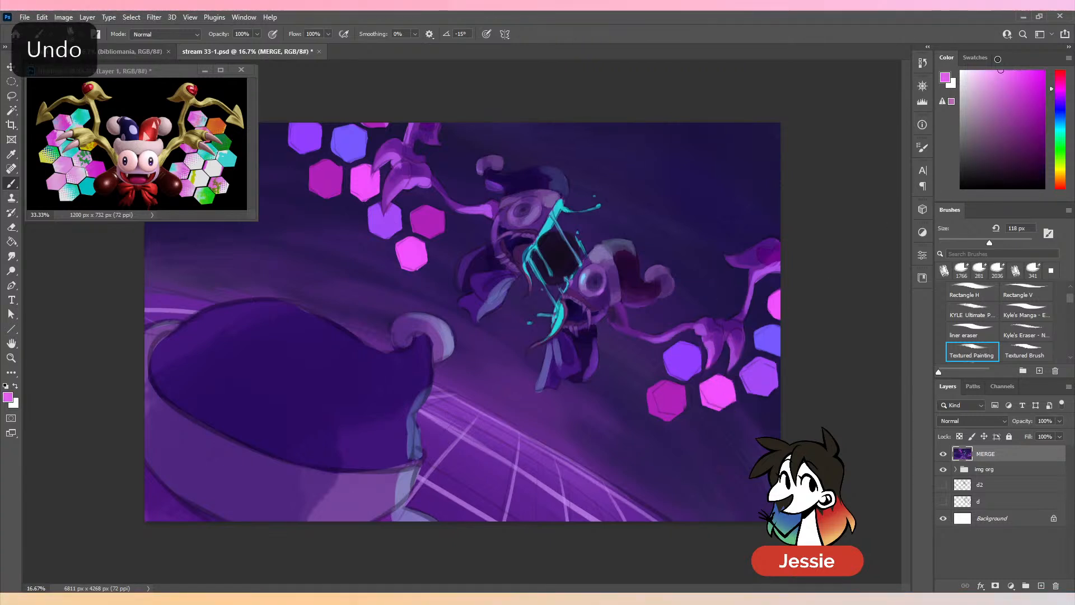
pyautogui.moveTo(998, 59); pyautogui.dragTo(991, 54)
pyautogui.click(965, 243)
pyautogui.moveTo(707, 348); pyautogui.dragTo(708, 368)
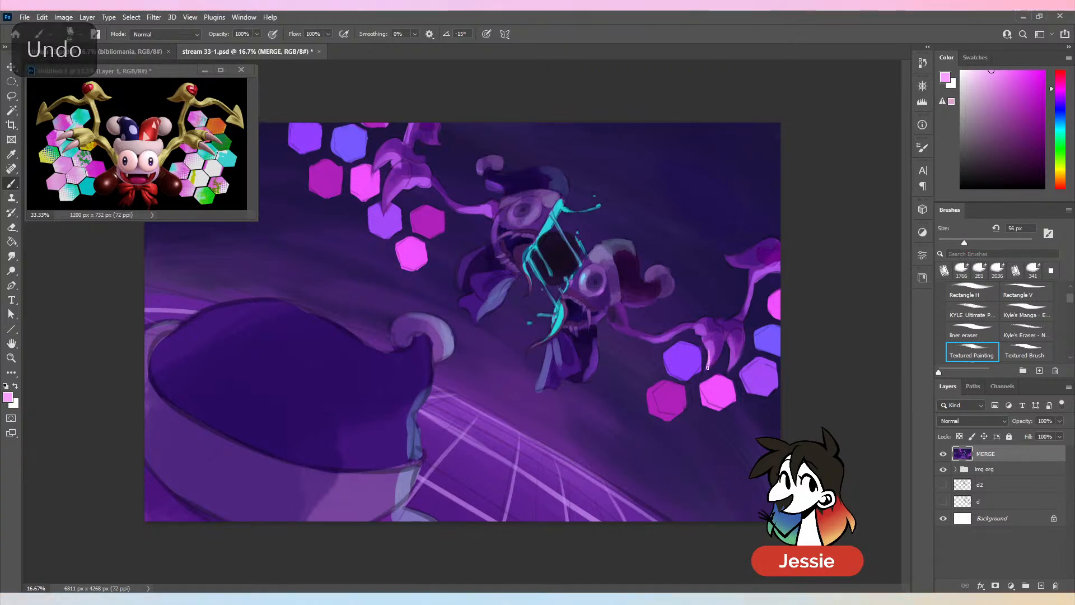
pyautogui.hotkey('ctrl', '-')
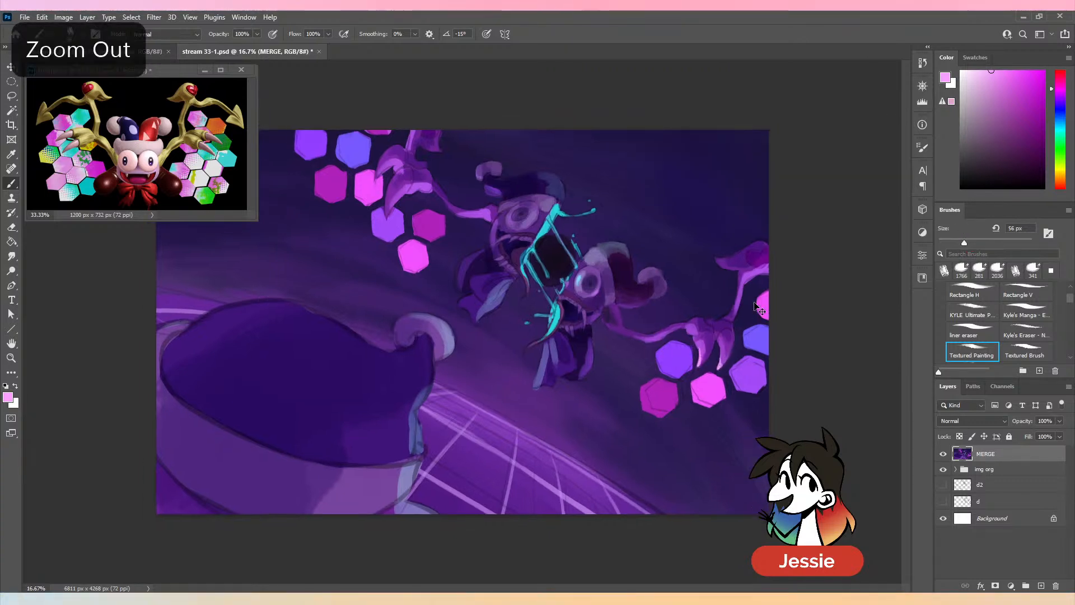
pyautogui.hotkey('ctrl', '+')
# - Shade the hand above the lower wing's claws with sampled dark purples, using a 94 px brush
pyautogui.click(982, 242)
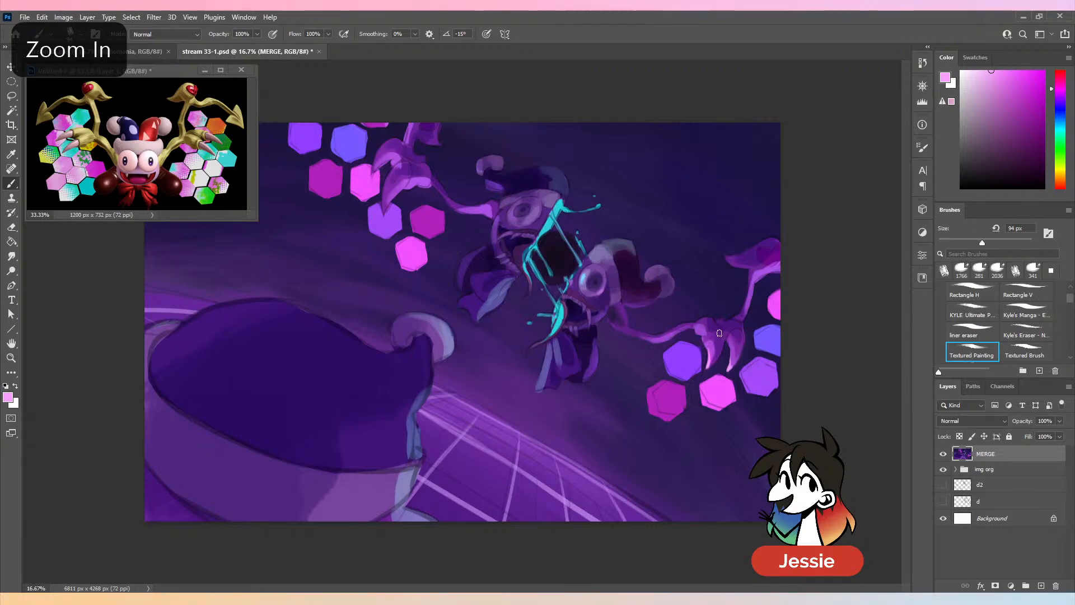
pyautogui.keyDown('alt'); pyautogui.click(720, 333); pyautogui.keyUp('alt')
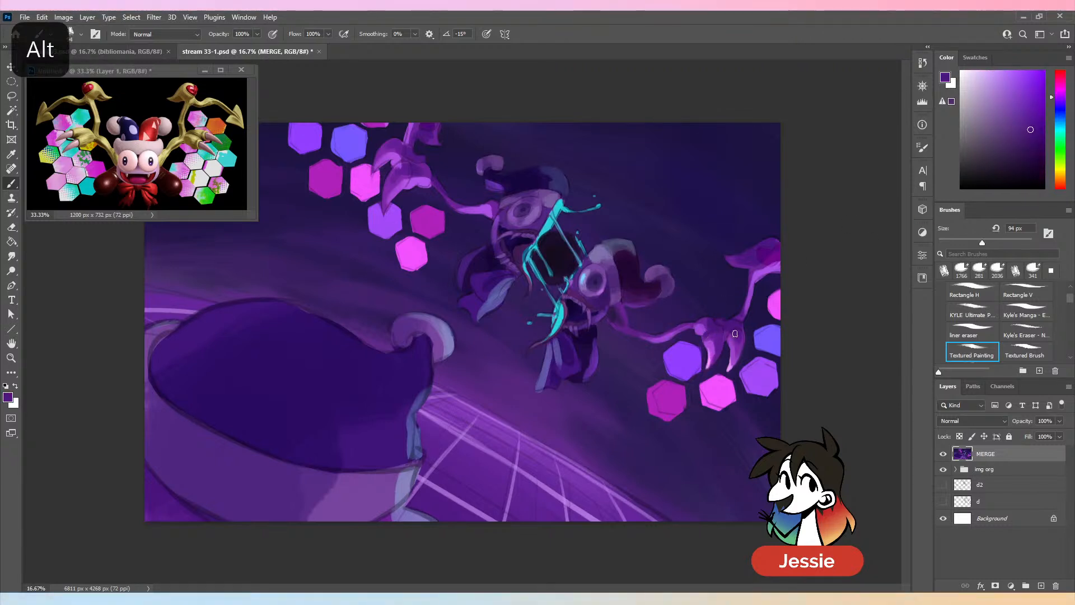
pyautogui.keyDown('alt'); pyautogui.click(727, 321); pyautogui.keyUp('alt')
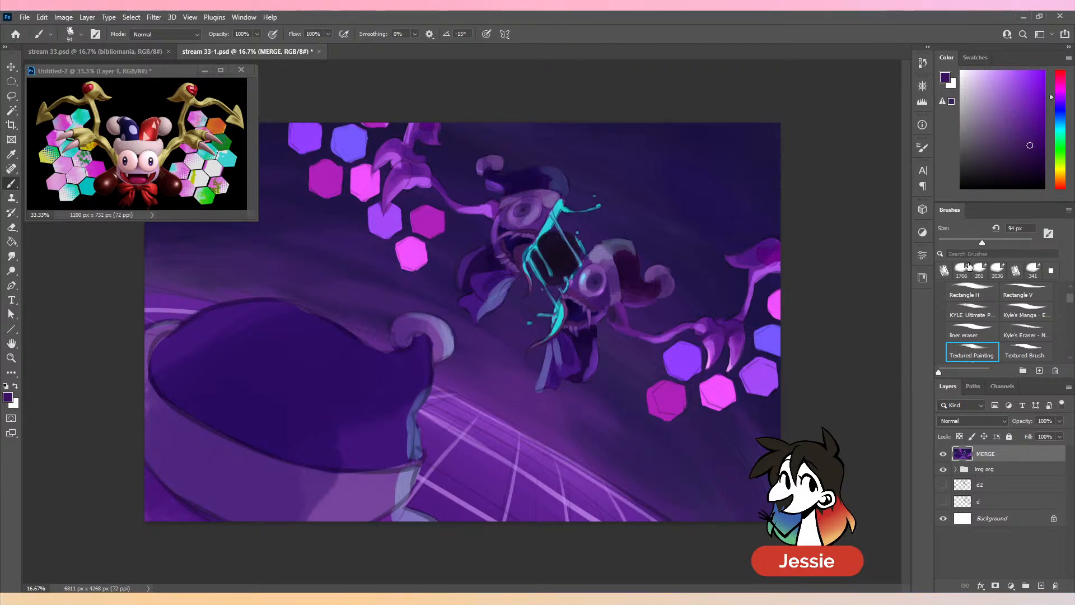
# - Repaint the section of the lower wing's arm rising from the claws with sampled purple, using a 142 px brush
pyautogui.click(995, 243)
pyautogui.keyDown('alt'); pyautogui.click(734, 346); pyautogui.keyUp('alt')
pyautogui.moveTo(740, 314)
pyautogui.mouseDown()
pyautogui.moveTo(757, 251)
pyautogui.moveTo(761, 281)
pyautogui.moveTo(739, 325)
pyautogui.moveTo(750, 274)
pyautogui.moveTo(744, 304)
pyautogui.mouseUp()
pyautogui.keyDown('alt'); pyautogui.click(757, 276); pyautogui.keyUp('alt')
pyautogui.keyDown('alt'); pyautogui.click(743, 317); pyautogui.keyUp('alt')
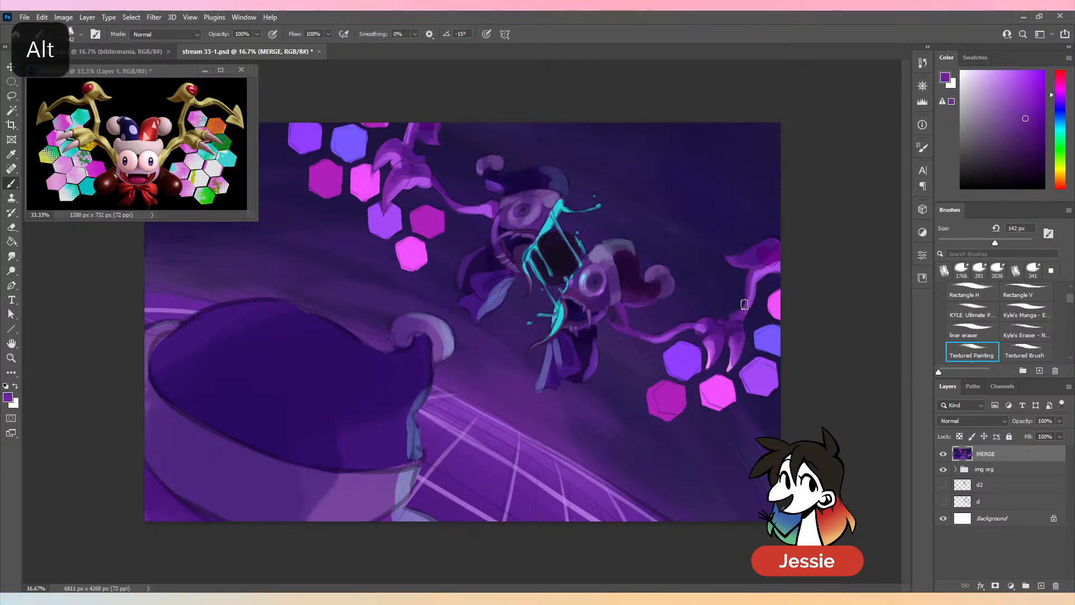
# - Shade where the lower wing's arm meets its tip ornament with sampled purples and a 74 px brush, undoing the last stroke
pyautogui.keyDown('alt'); pyautogui.click(767, 260); pyautogui.keyUp('alt')
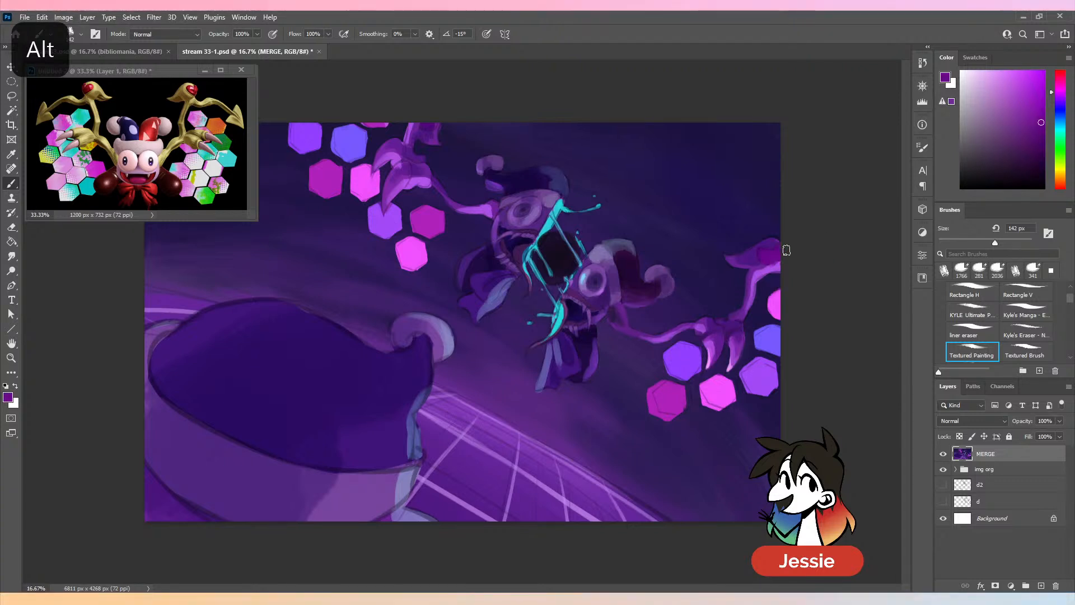
pyautogui.keyDown('alt'); pyautogui.click(774, 265); pyautogui.keyUp('alt')
pyautogui.click(986, 242)
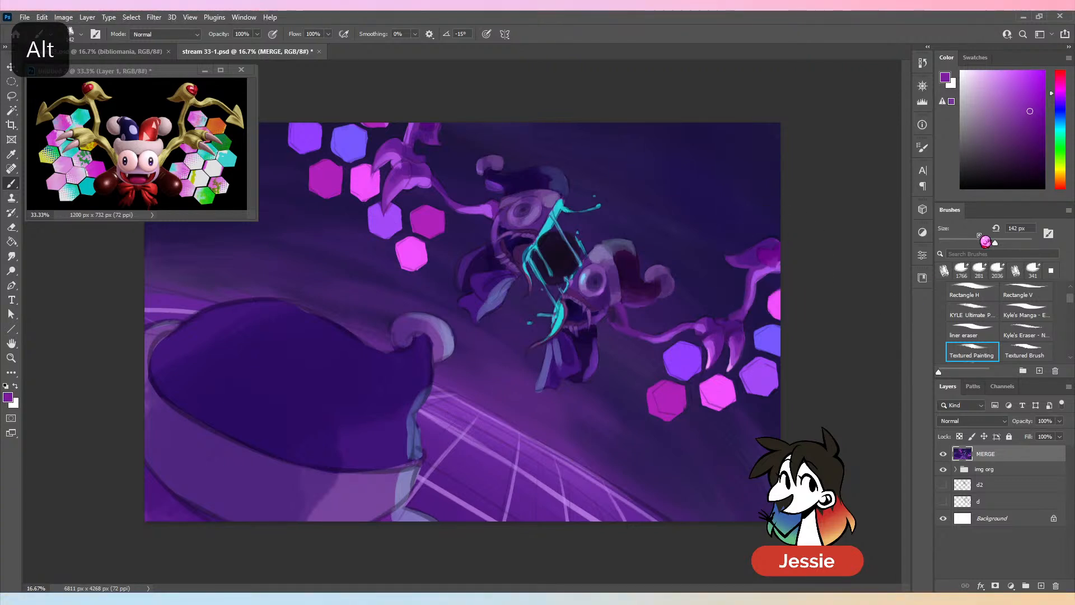
pyautogui.click(972, 243)
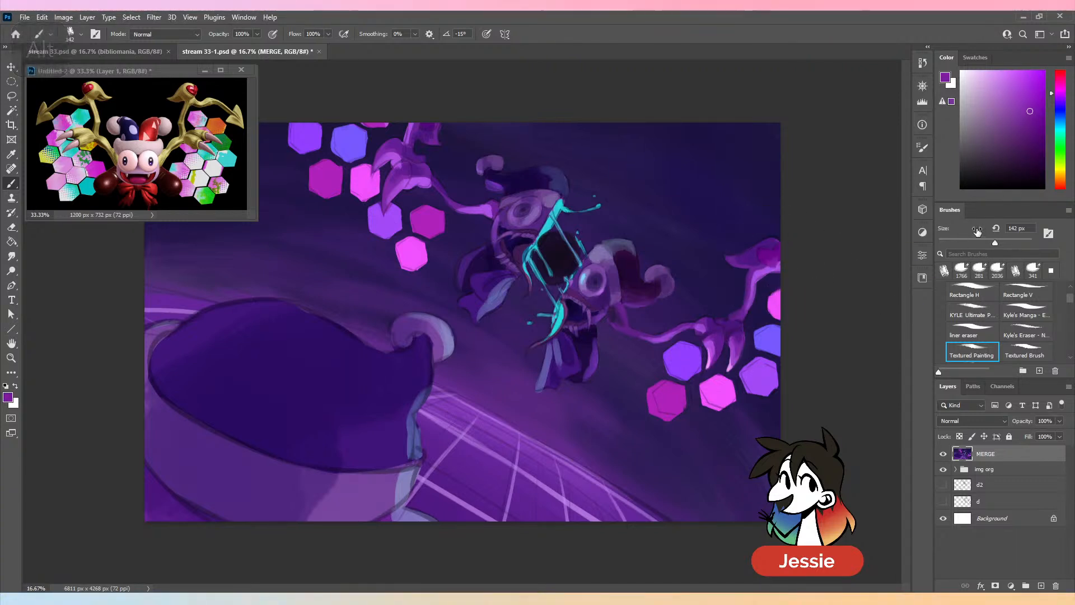
pyautogui.keyDown('alt'); pyautogui.click(765, 264); pyautogui.keyUp('alt')
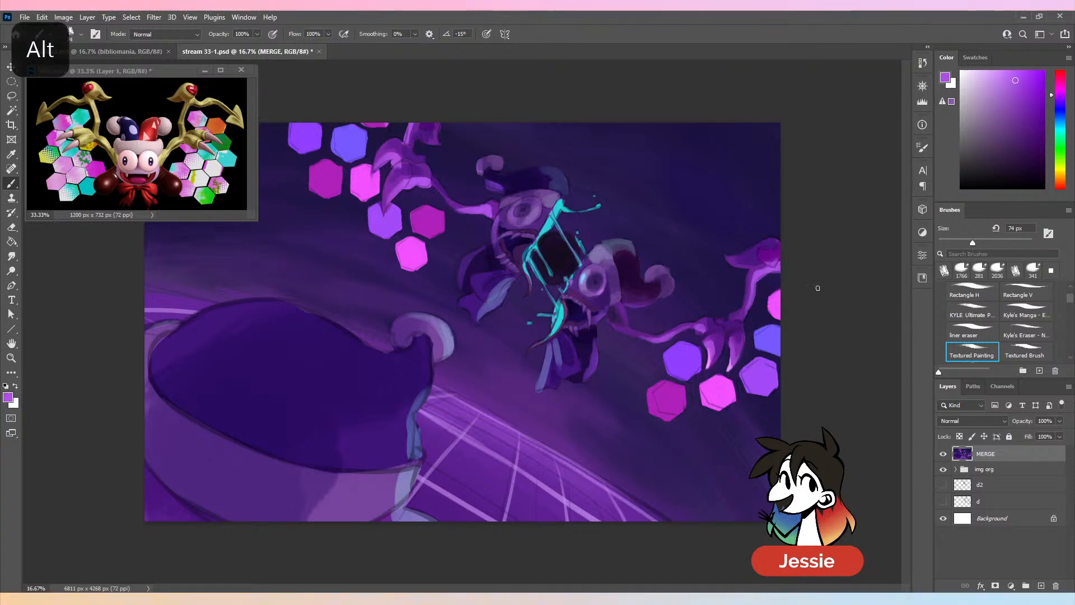
pyautogui.hotkey('ctrl', 'z')
# - Paint a pale pink highlight on the lower wing's tip ornament, shifting the sampled purple toward magenta and lightening it, and undo the last stroke
pyautogui.keyDown('alt'); pyautogui.click(773, 266); pyautogui.keyUp('alt')
pyautogui.click(1010, 73)
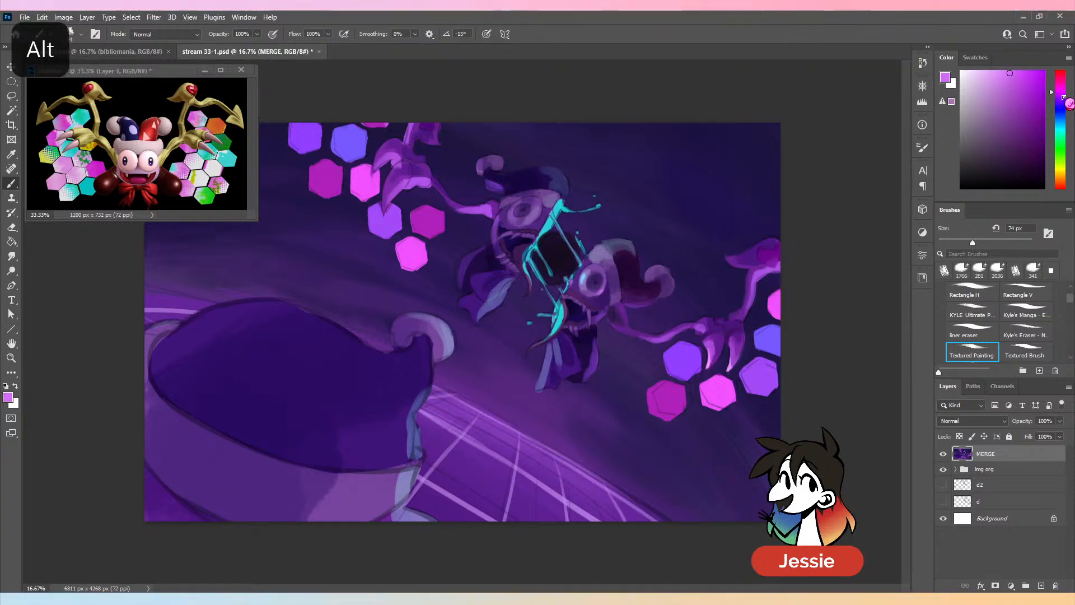
pyautogui.moveTo(1064, 103); pyautogui.dragTo(1064, 87)
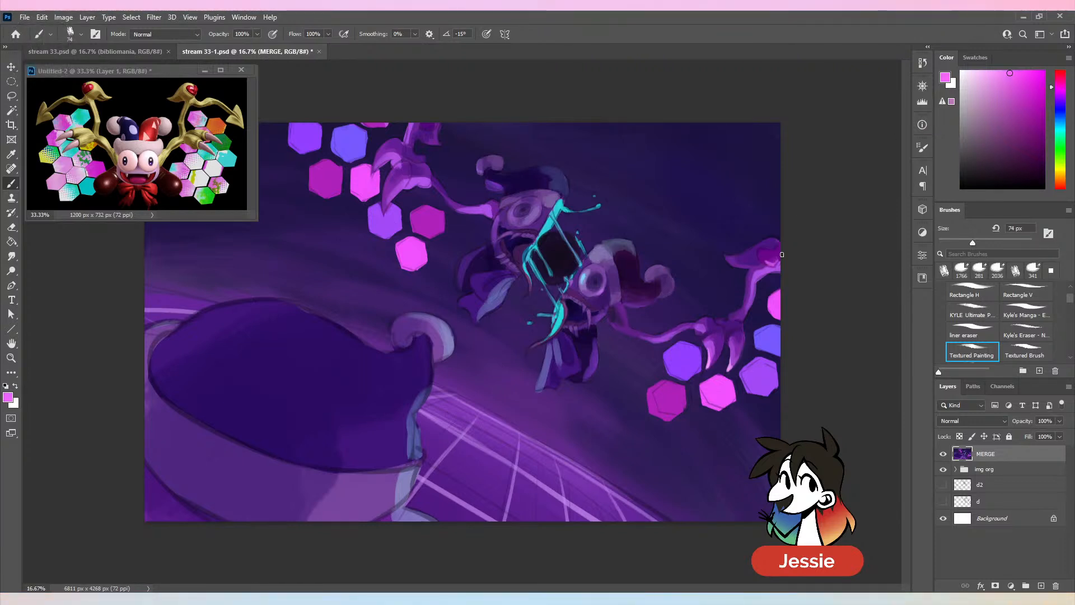
pyautogui.moveTo(1006, 77); pyautogui.dragTo(991, 44)
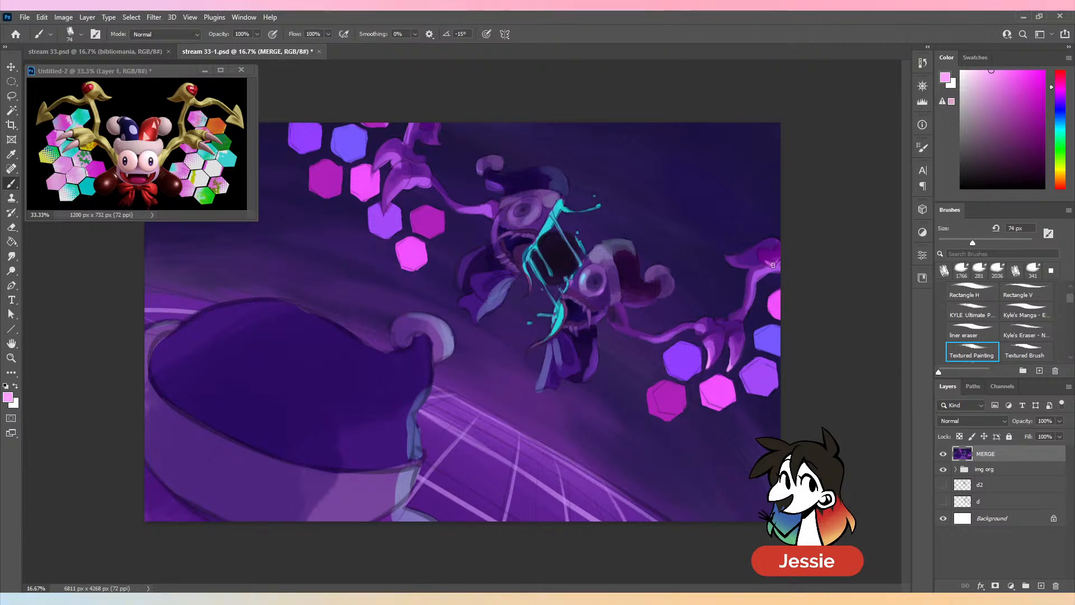
pyautogui.hotkey('ctrl', '-')
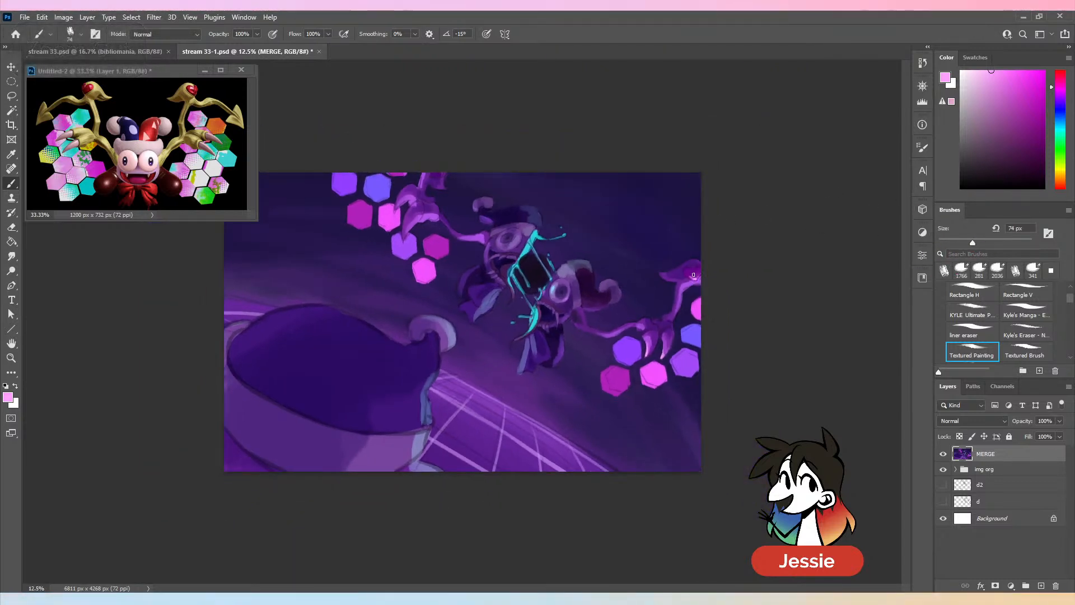
pyautogui.hotkey('ctrl', 'z')
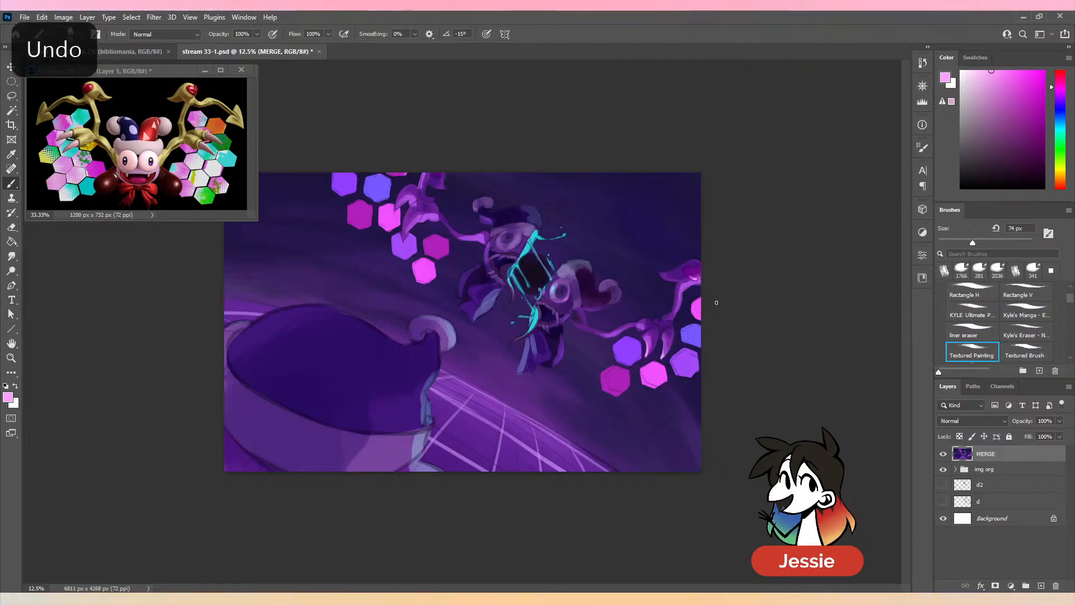
pyautogui.hotkey('ctrl', '+')
# - Blend the highlight on the lower wing's tip ornament with sampled pinks and a more saturated magenta-purple
pyautogui.press('alt')
pyautogui.keyDown('alt'); pyautogui.click(771, 262); pyautogui.keyUp('alt')
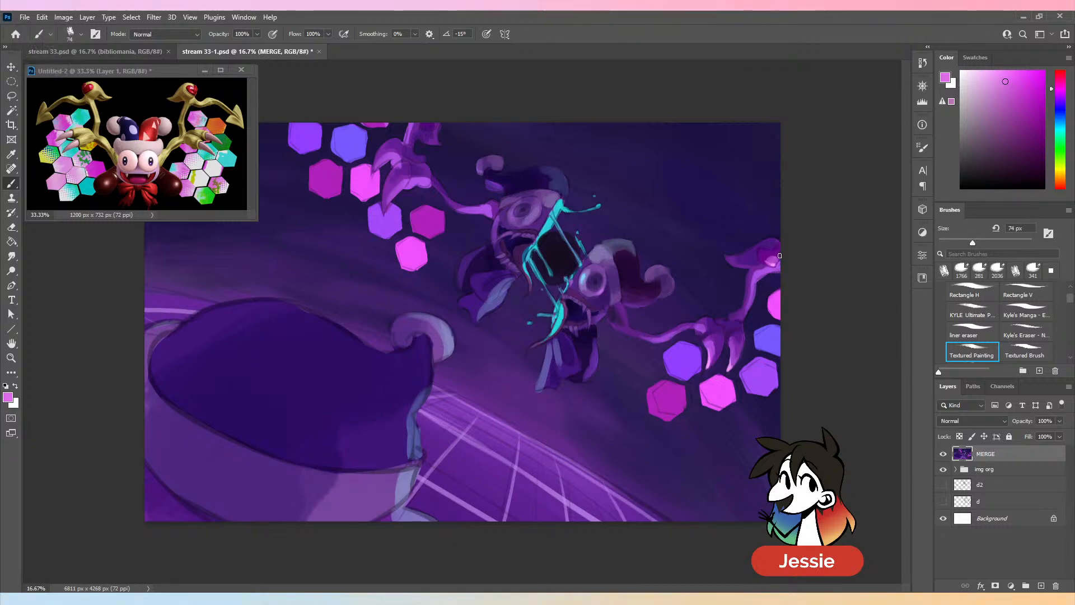
pyautogui.keyDown('alt'); pyautogui.click(771, 293); pyautogui.keyUp('alt')
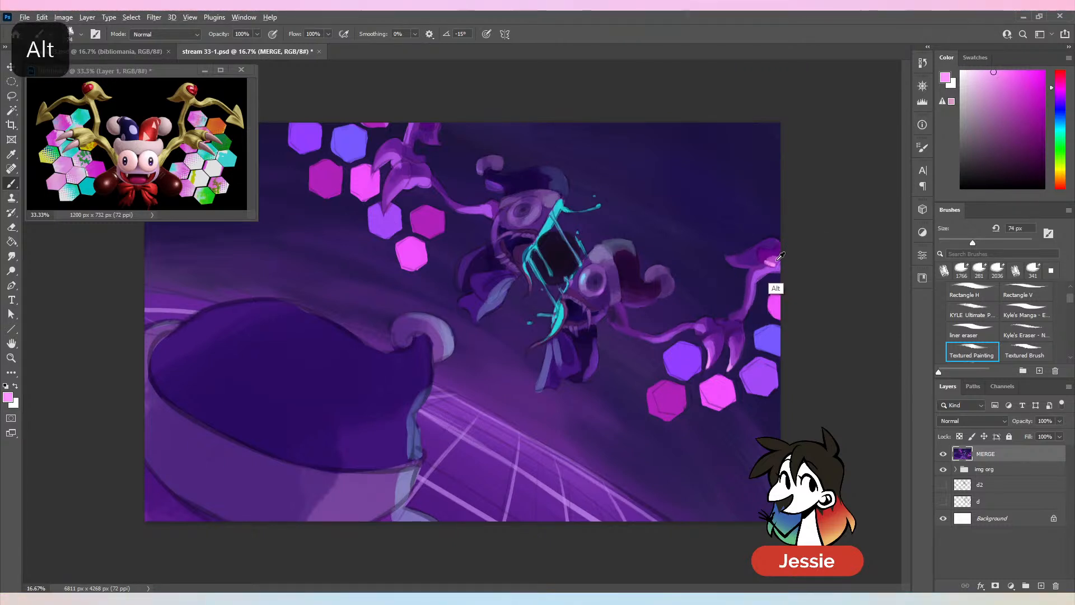
pyautogui.keyDown('alt'); pyautogui.click(774, 288); pyautogui.keyUp('alt')
pyautogui.click(1018, 79)
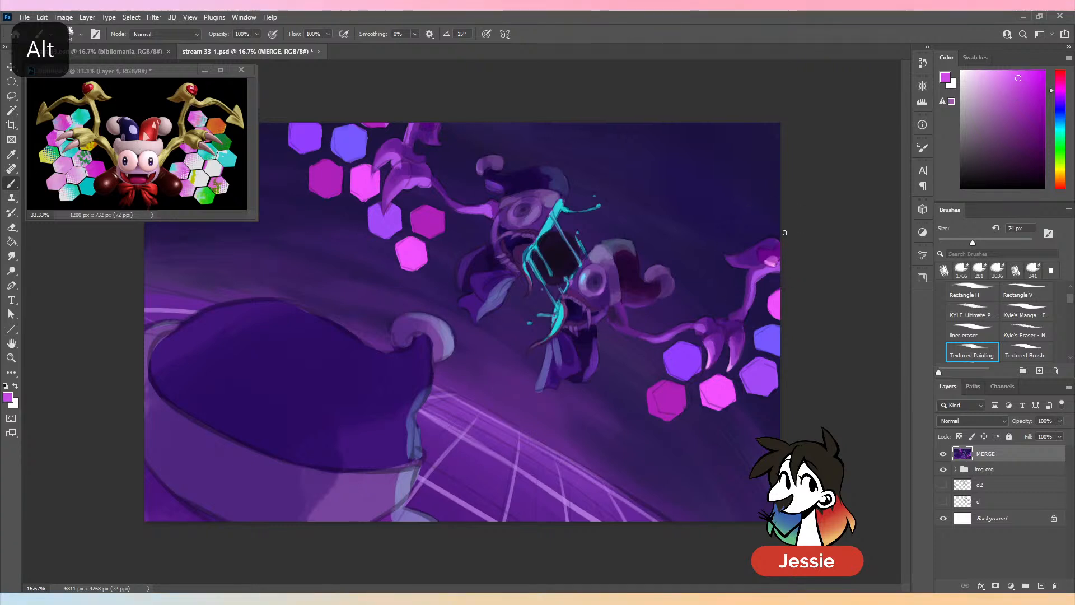
pyautogui.keyDown('alt'); pyautogui.click(773, 259); pyautogui.keyUp('alt')
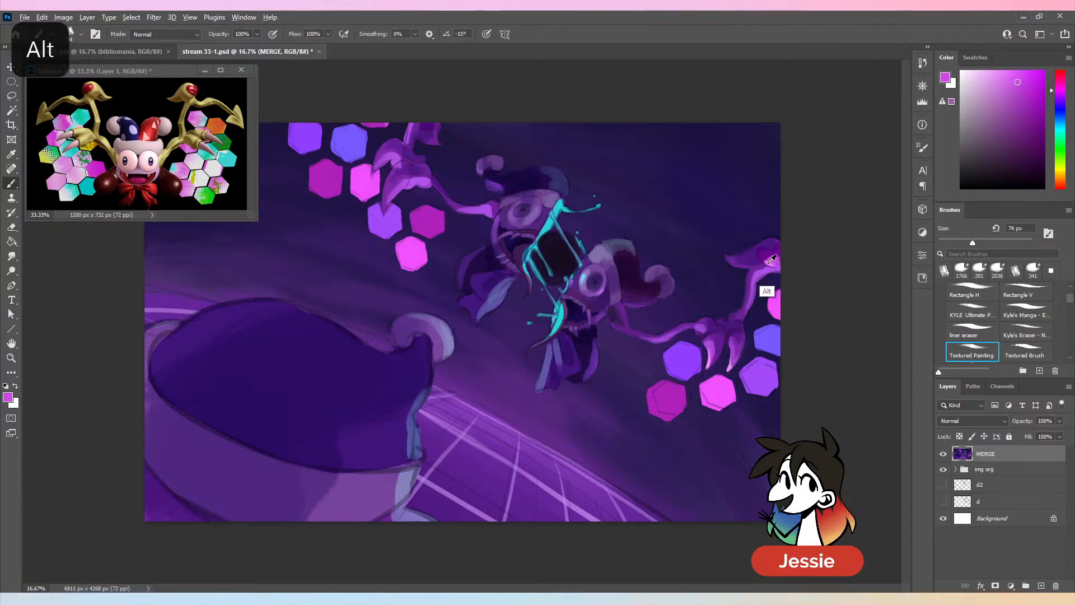
pyautogui.keyDown('alt'); pyautogui.click(769, 291); pyautogui.keyUp('alt')
# - Define the edges around the tip ornament's highlight by alternating sampled dark purple and bright magenta-purple
pyautogui.keyDown('alt'); pyautogui.click(778, 258); pyautogui.keyUp('alt')
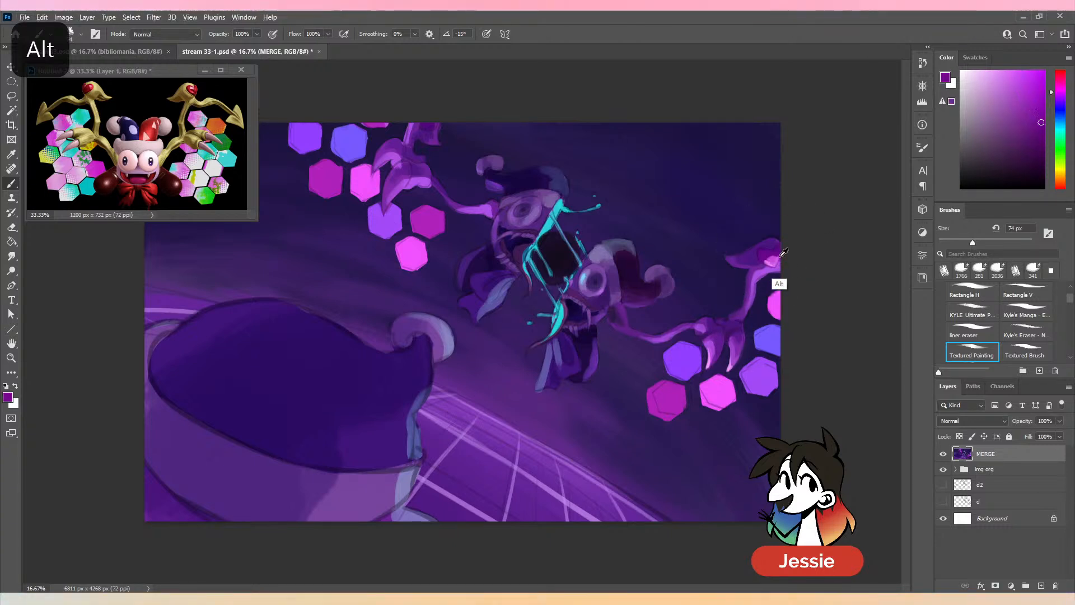
pyautogui.keyDown('alt'); pyautogui.click(776, 259); pyautogui.keyUp('alt')
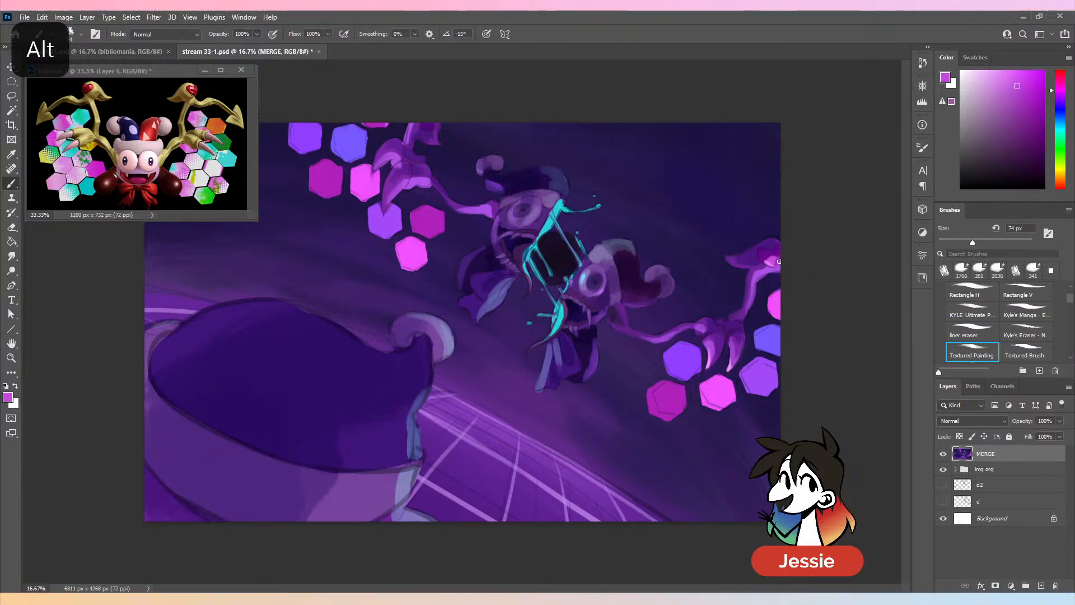
pyautogui.keyDown('alt'); pyautogui.click(779, 261); pyautogui.keyUp('alt')
pyautogui.keyDown('alt'); pyautogui.click(770, 257); pyautogui.keyUp('alt')
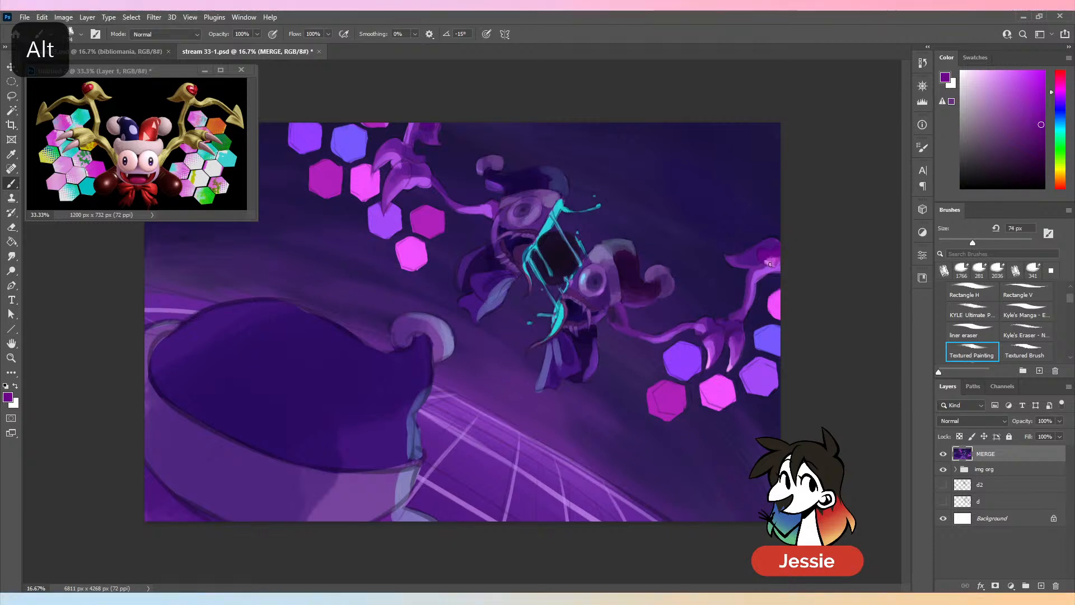
pyautogui.keyDown('alt'); pyautogui.click(766, 263); pyautogui.keyUp('alt')
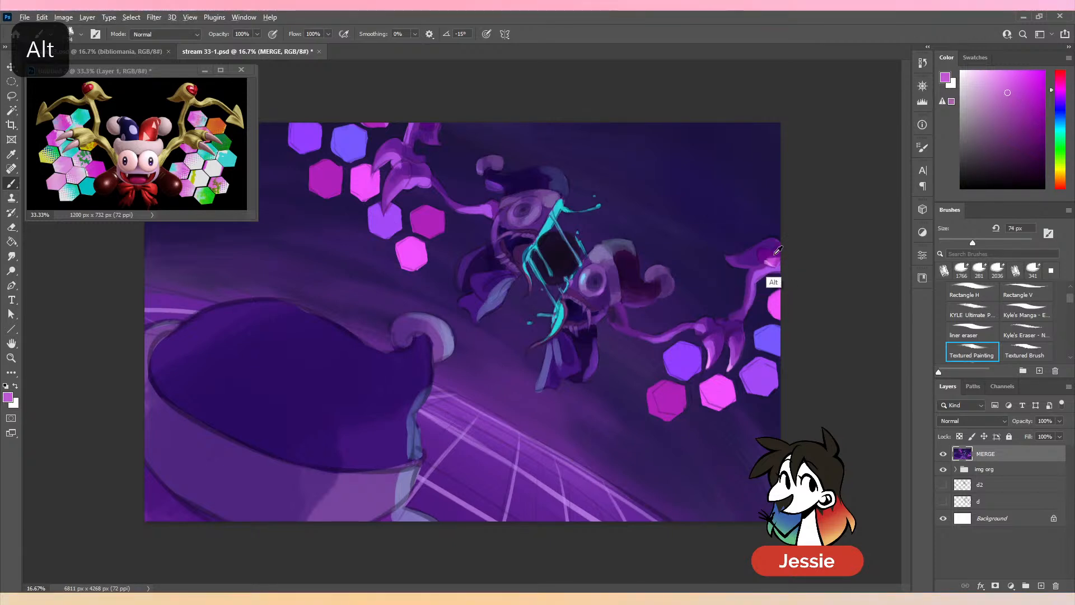
pyautogui.keyDown('alt'); pyautogui.click(764, 251); pyautogui.keyUp('alt')
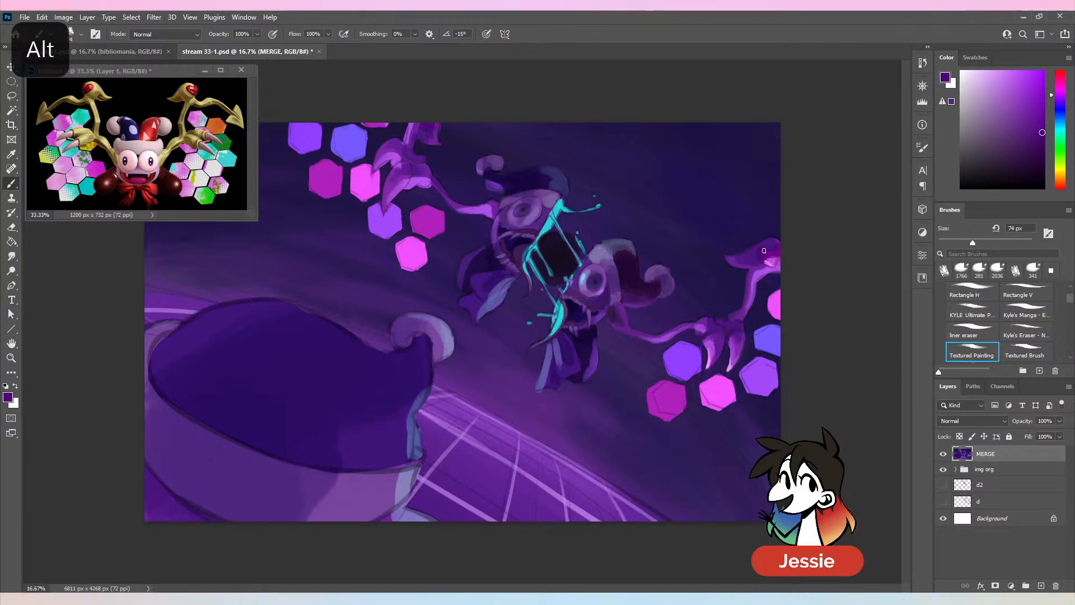
# - Set the brush to 92 px, sample purple from the lower wing's tip ornament, and save the document
pyautogui.hotkey('ctrl', '-')
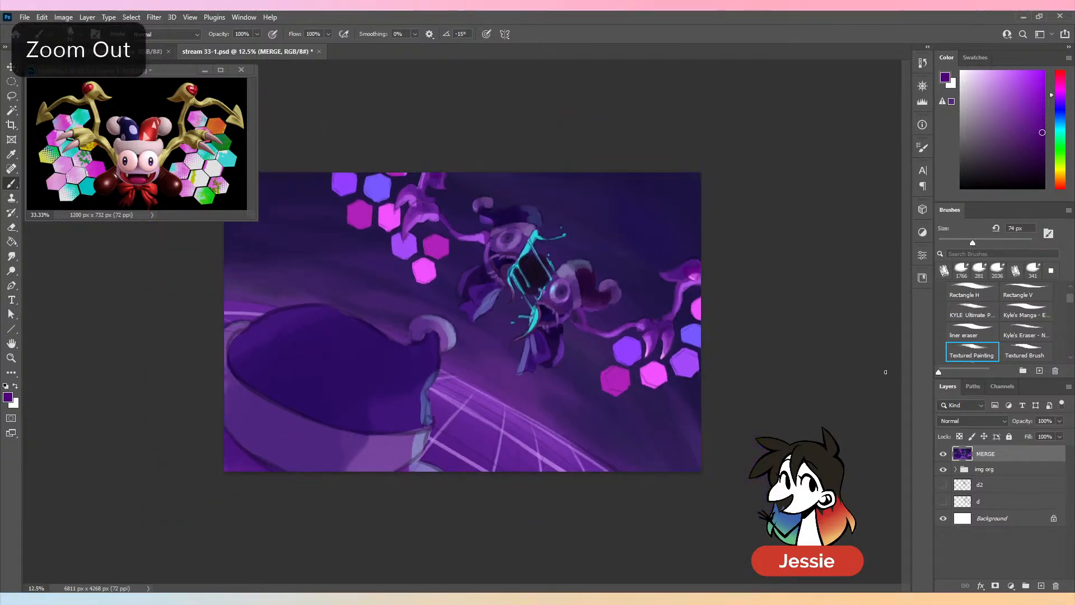
pyautogui.hotkey('ctrl', '+')
pyautogui.moveTo(972, 242); pyautogui.dragTo(988, 241)
pyautogui.keyDown('alt'); pyautogui.click(778, 257); pyautogui.keyUp('alt')
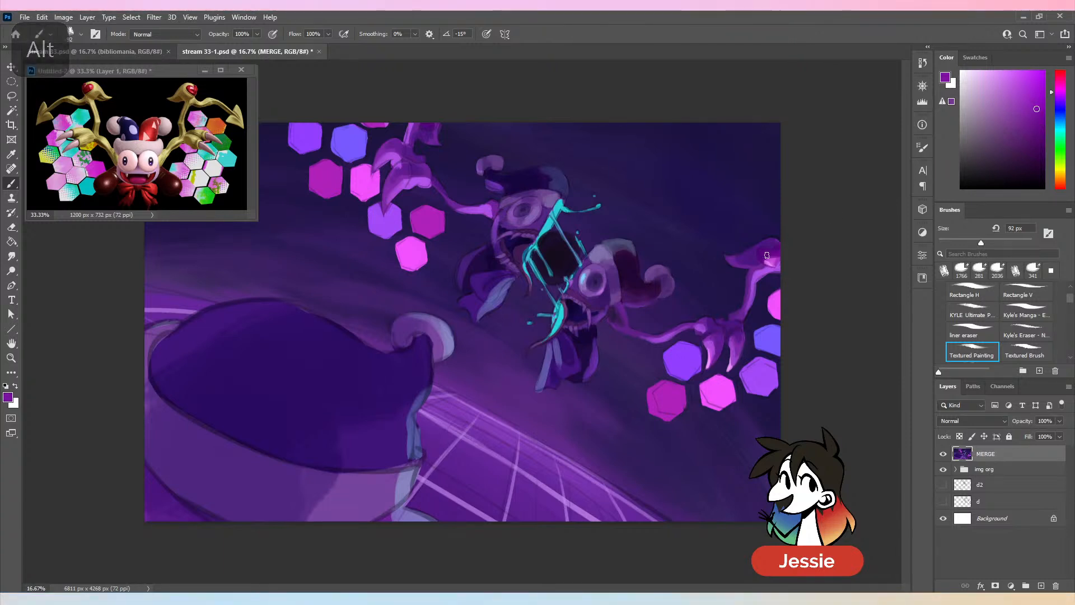
pyautogui.hotkey('ctrl', 's')
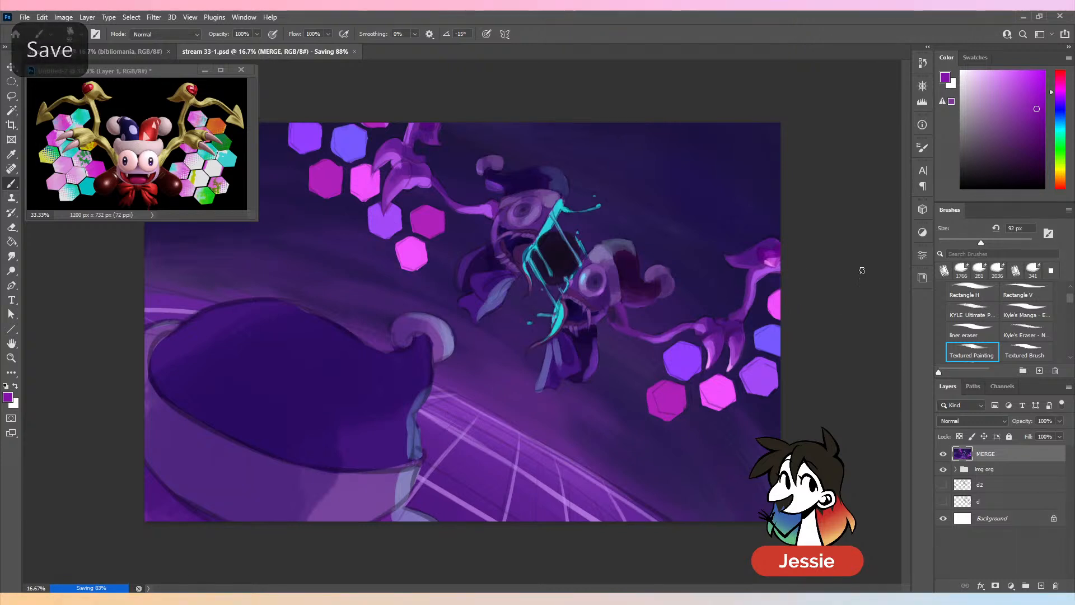
# - Refine the tip ornament's shading with a 120 px brush in sampled and darkened purples, undoing trial strokes and shifting the colour toward blue
pyautogui.moveTo(981, 243); pyautogui.dragTo(990, 242)
pyautogui.keyDown('alt'); pyautogui.click(734, 261); pyautogui.keyUp('alt')
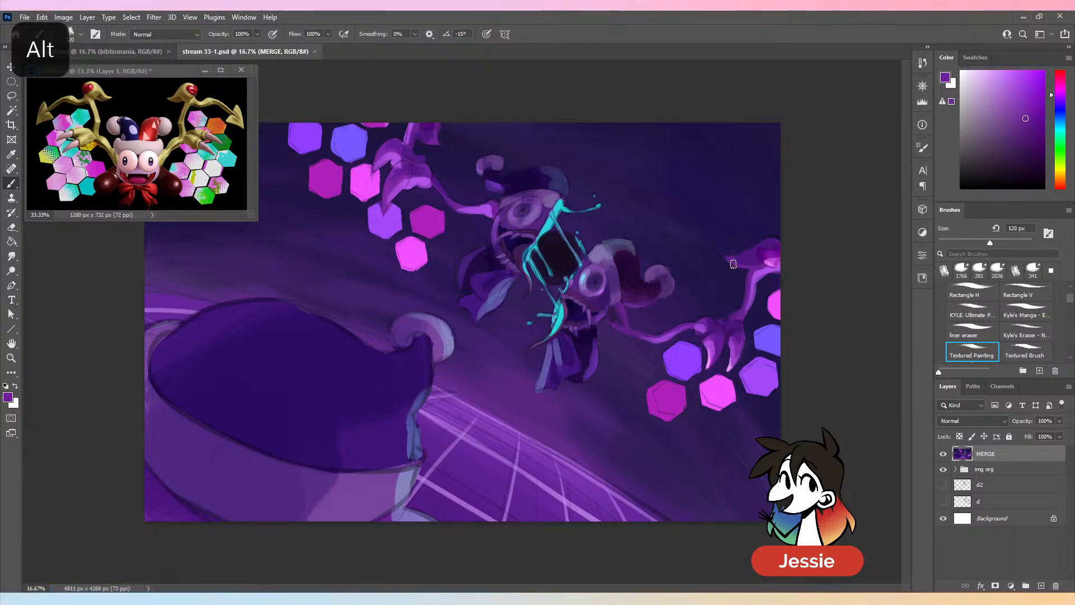
pyautogui.moveTo(732, 262); pyautogui.dragTo(778, 239)
pyautogui.keyDown('alt'); pyautogui.click(731, 260); pyautogui.keyUp('alt')
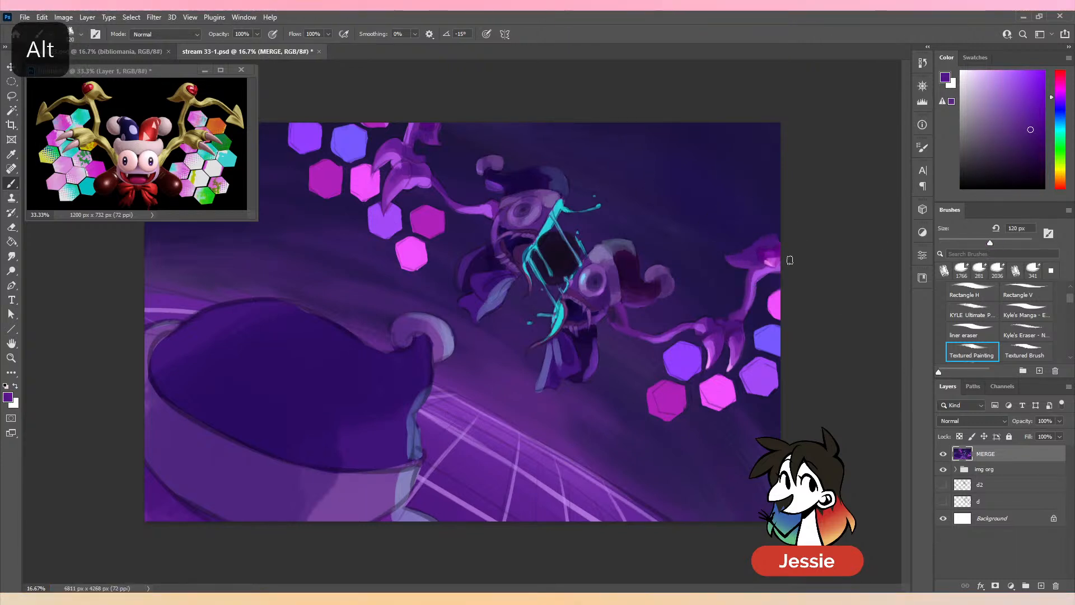
pyautogui.hotkey('ctrl', 'z')
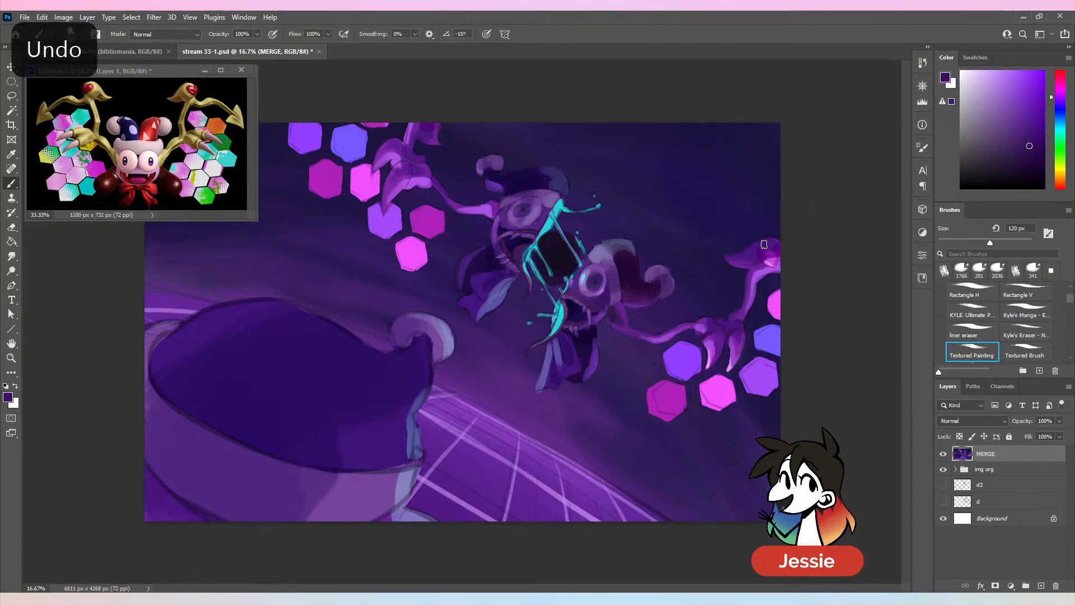
pyautogui.hotkey('ctrl', 'z')
pyautogui.click(1031, 155)
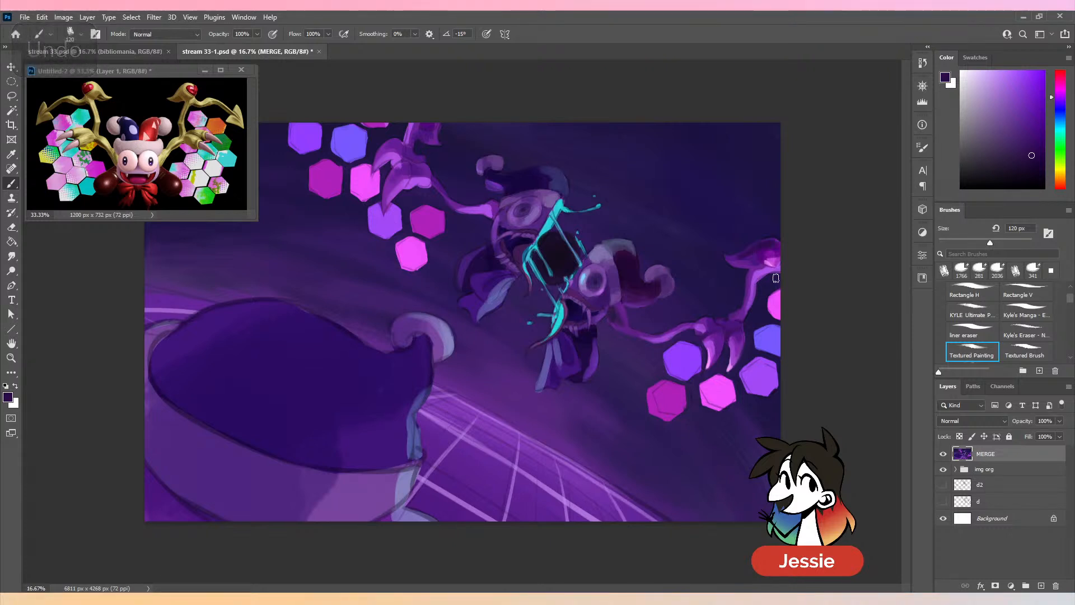
pyautogui.hotkey('ctrl', 'z')
pyautogui.click(1057, 104)
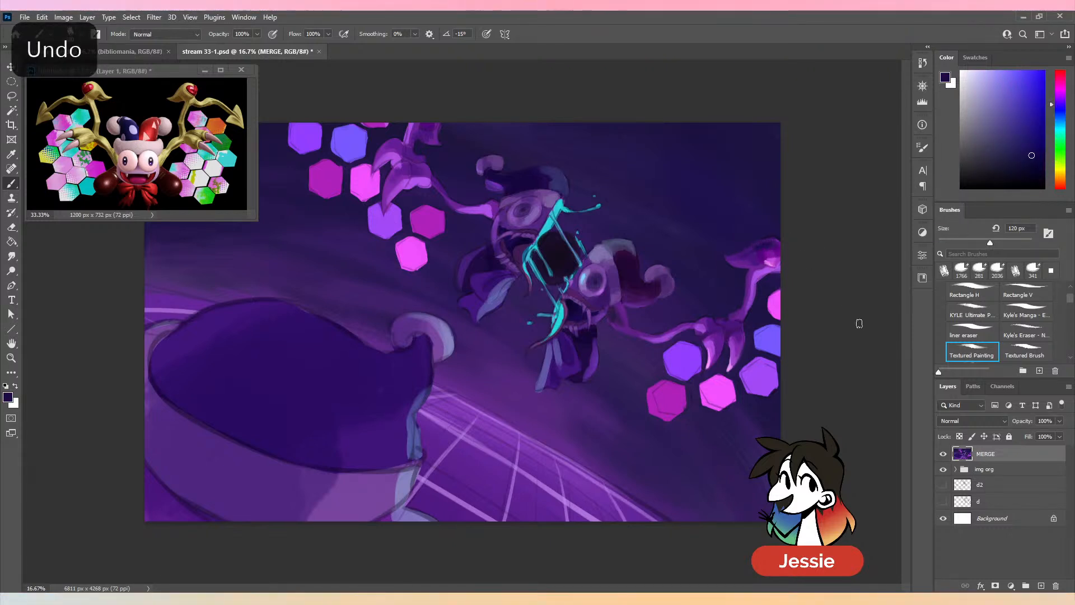
# - Set the brush to 171 px and paint the lower jester's hanging bow ribbons with purples and blue-violets sampled from the bow
pyautogui.click(1002, 245)
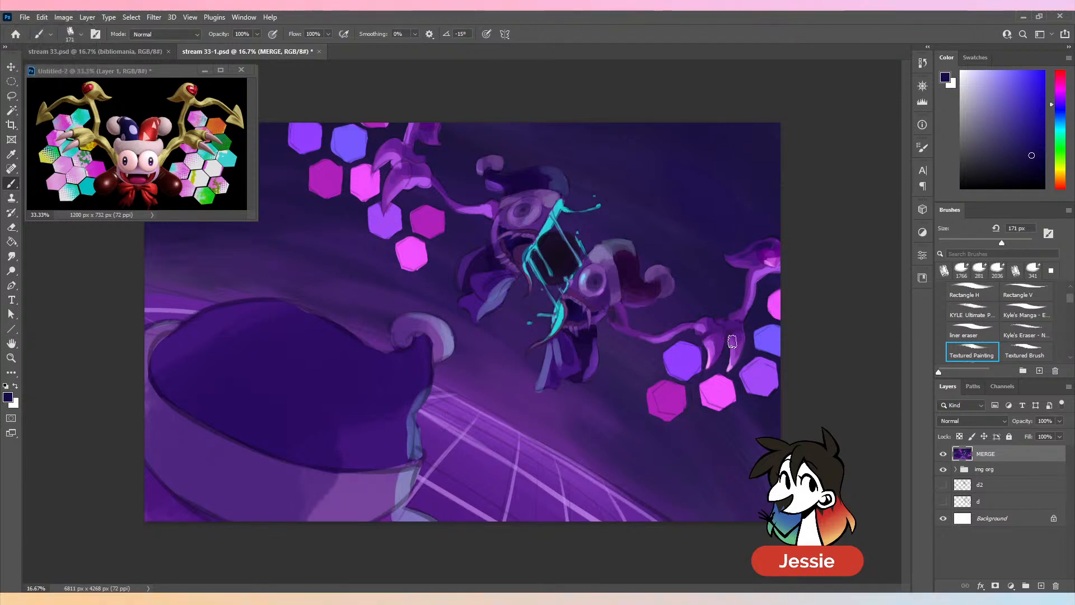
pyautogui.keyDown('alt'); pyautogui.click(583, 378); pyautogui.keyUp('alt')
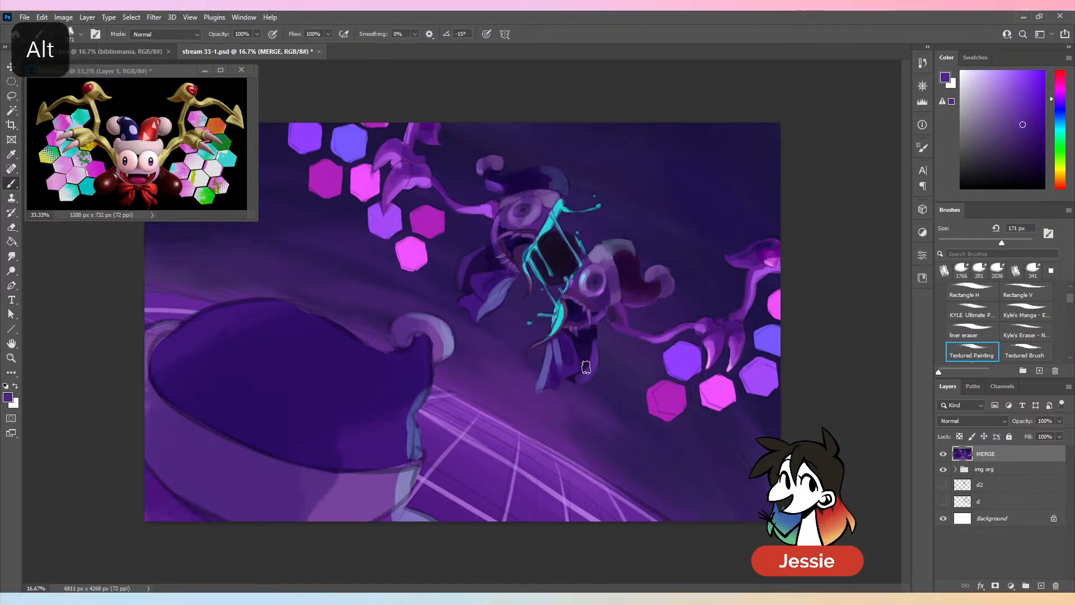
pyautogui.keyDown('alt'); pyautogui.click(582, 375); pyautogui.keyUp('alt')
pyautogui.keyDown('alt'); pyautogui.click(588, 374); pyautogui.keyUp('alt')
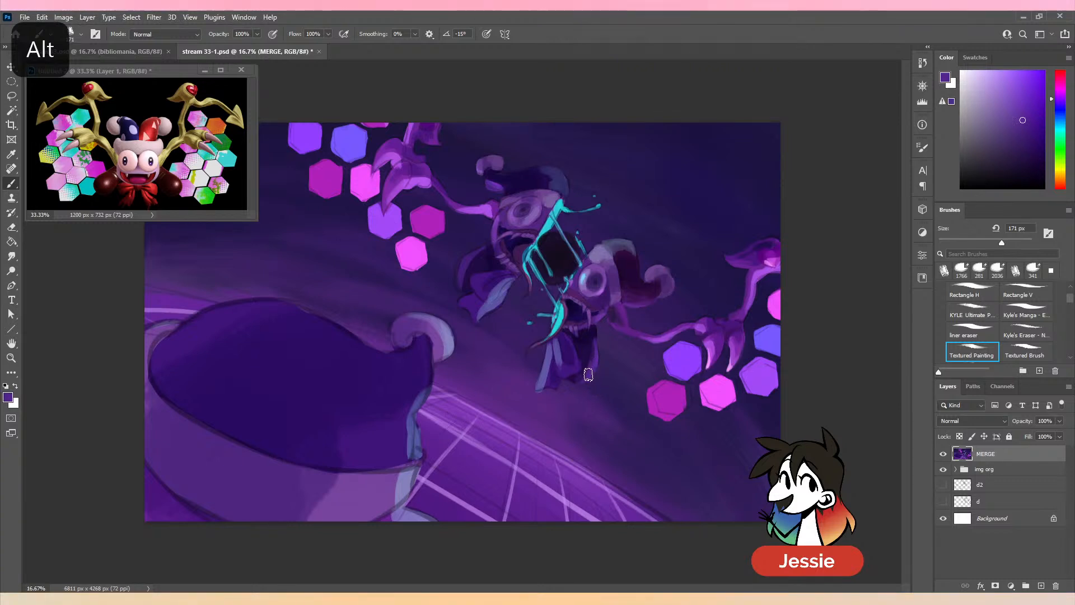
pyautogui.moveTo(563, 356)
pyautogui.mouseDown()
pyautogui.moveTo(559, 386)
pyautogui.moveTo(560, 370)
pyautogui.mouseUp()
pyautogui.keyDown('alt'); pyautogui.click(557, 351); pyautogui.keyUp('alt')
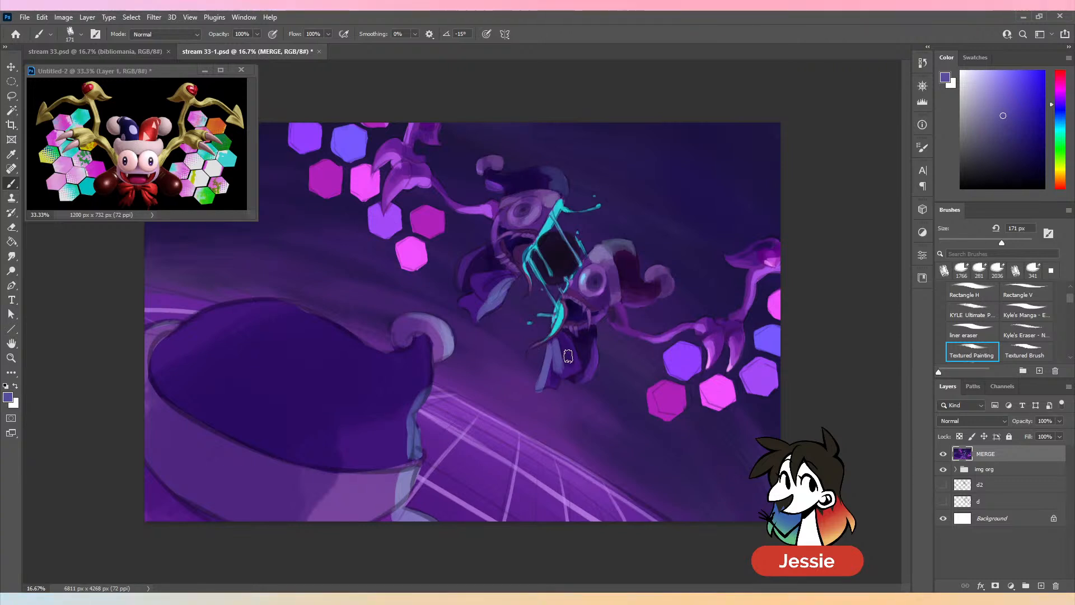
pyautogui.keyDown('alt'); pyautogui.click(576, 388); pyautogui.keyUp('alt')
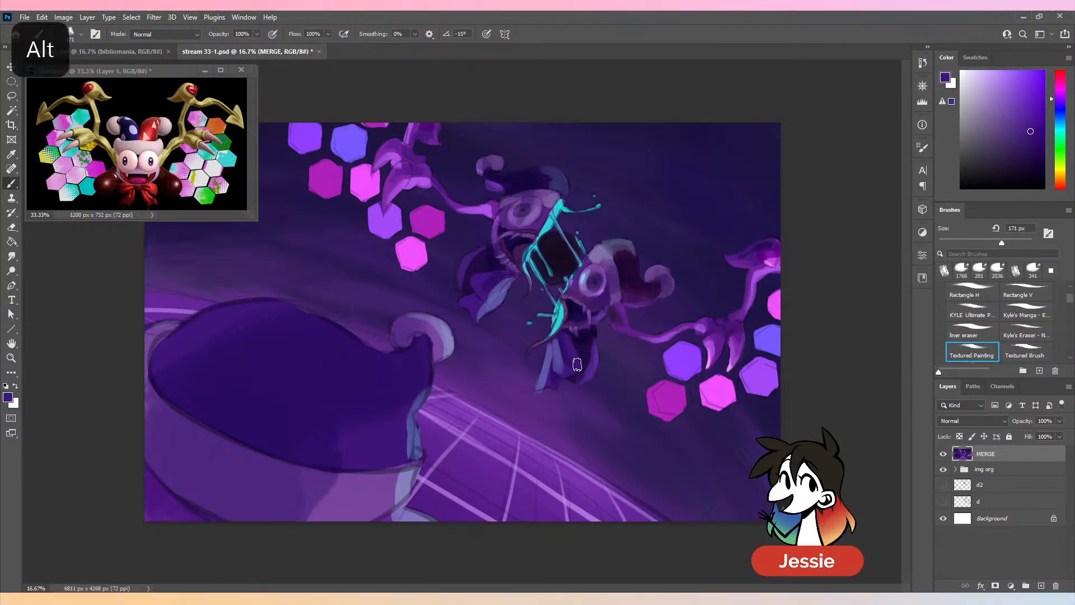
# - Try magenta sampled from the lower wing's hexagon and lighter pinks around the lower jester's bow, undoing the trial strokes
pyautogui.keyDown('alt'); pyautogui.click(670, 402); pyautogui.keyUp('alt')
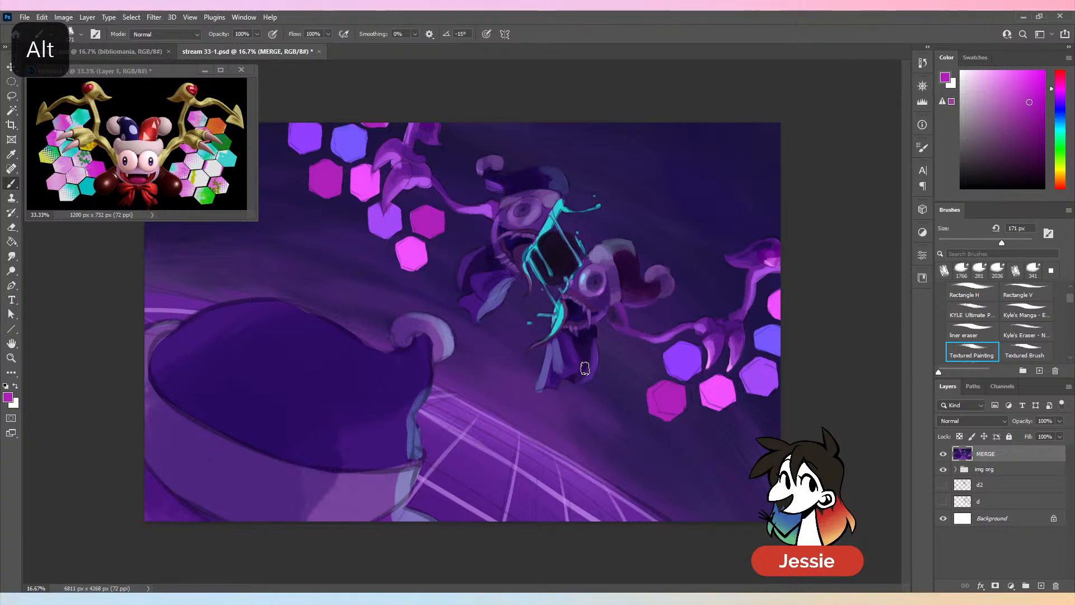
pyautogui.hotkey('ctrl', 'z')
pyautogui.moveTo(1008, 100); pyautogui.dragTo(1006, 79)
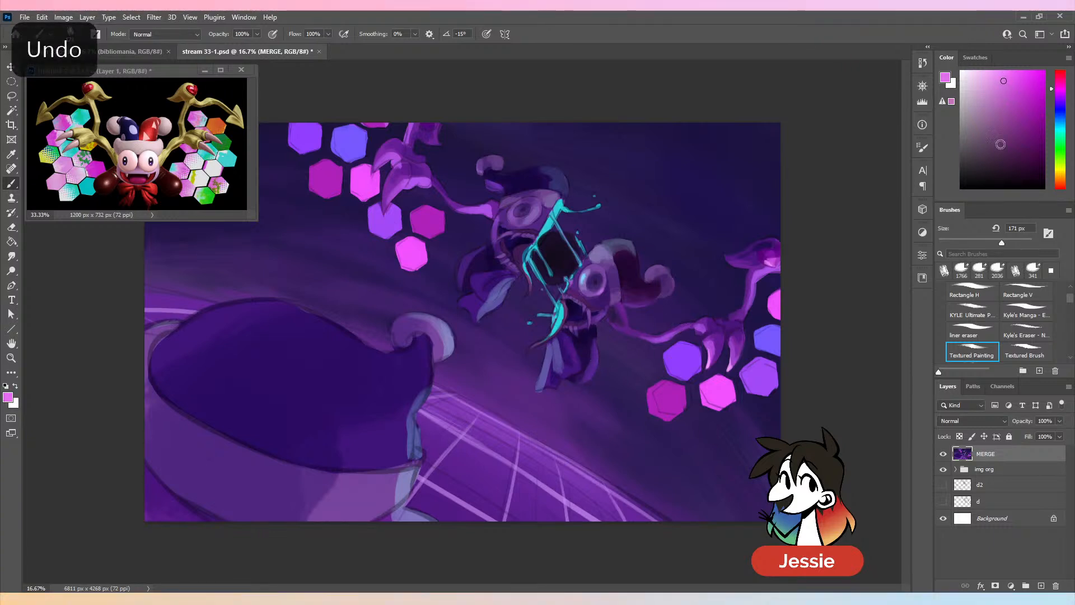
pyautogui.click(988, 79)
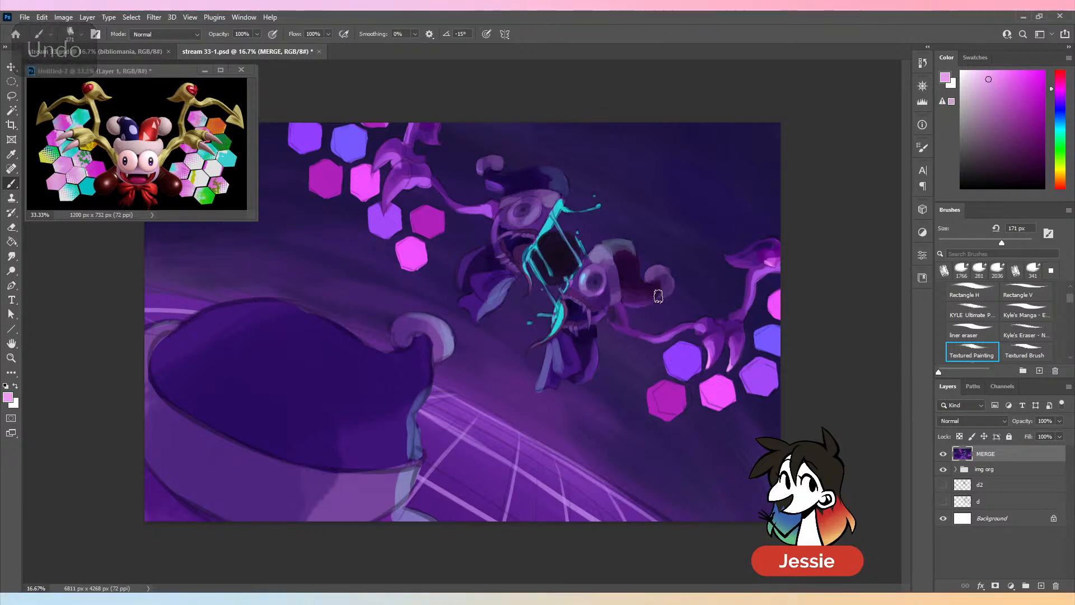
pyautogui.keyDown('alt'); pyautogui.click(573, 354); pyautogui.keyUp('alt')
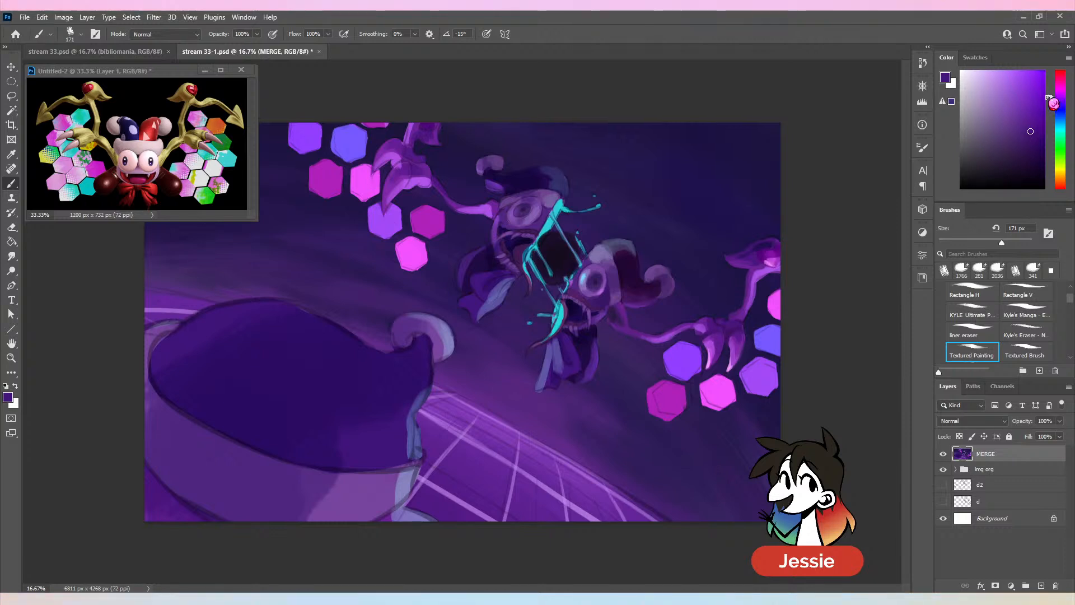
pyautogui.hotkey('ctrl', 'z')
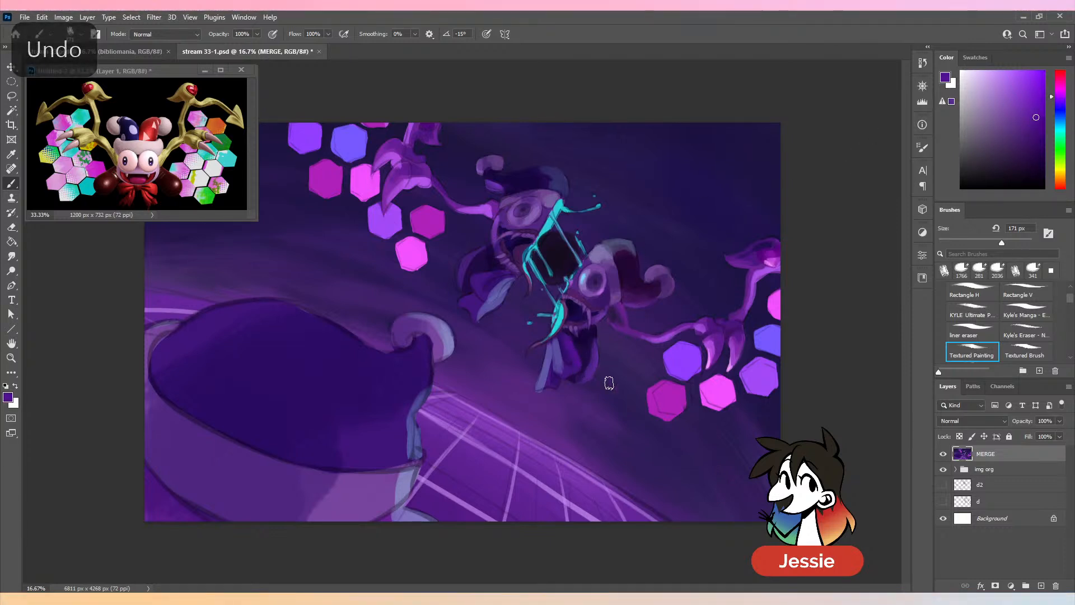
# - Shade the bow's inner folds with sampled blue-violet and darkened purple, undoing one stroke along the way
pyautogui.press('alt')
pyautogui.keyDown('alt'); pyautogui.click(572, 369); pyautogui.keyUp('alt')
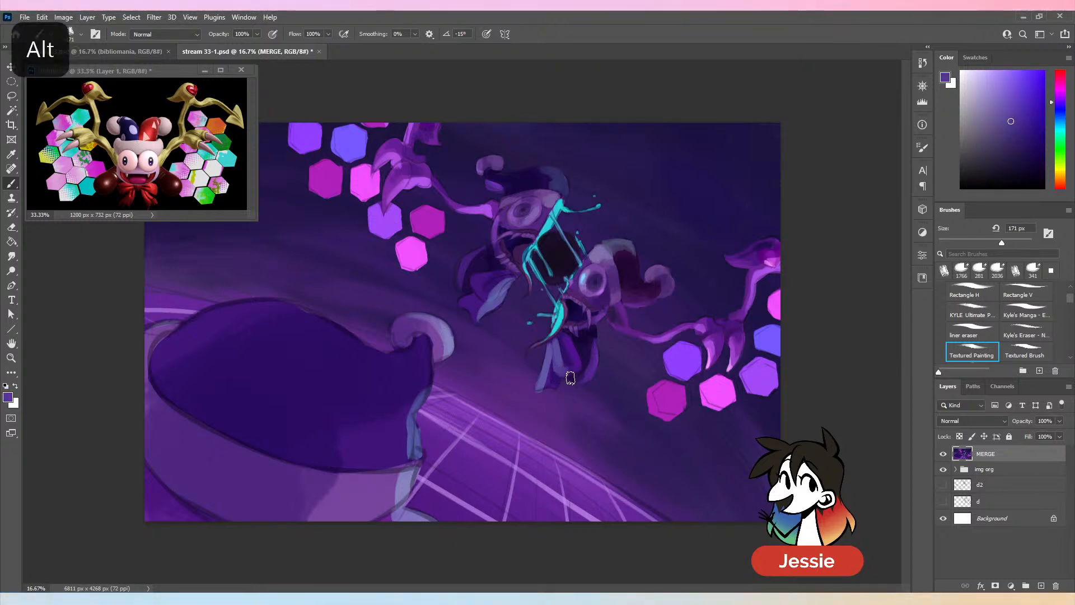
pyautogui.keyDown('alt'); pyautogui.click(575, 372); pyautogui.keyUp('alt')
pyautogui.hotkey('ctrl', 'z')
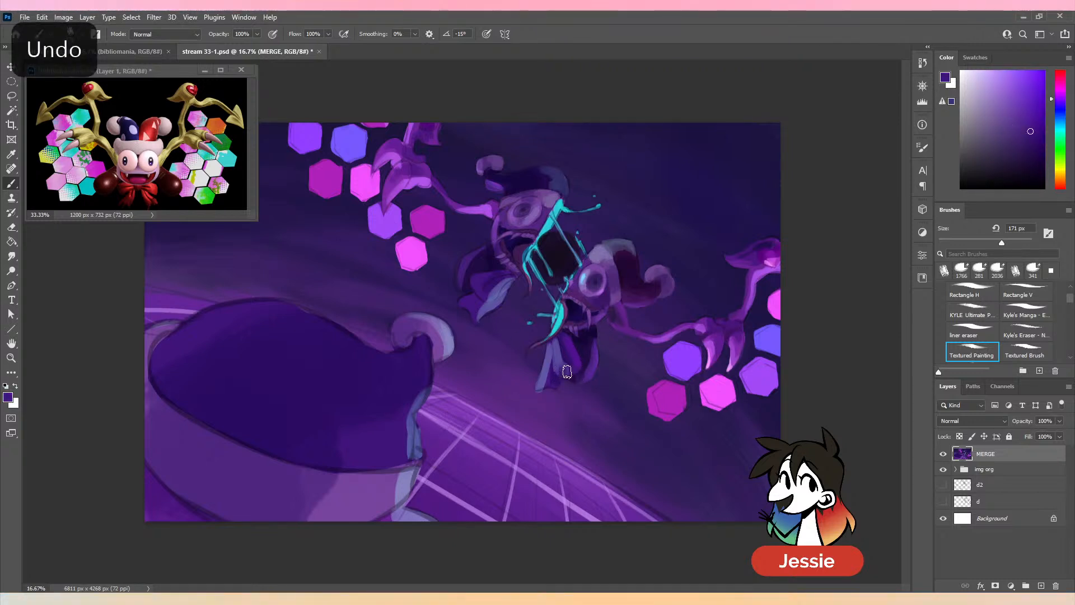
pyautogui.keyDown('alt'); pyautogui.click(563, 376); pyautogui.keyUp('alt')
pyautogui.moveTo(566, 360); pyautogui.dragTo(566, 347)
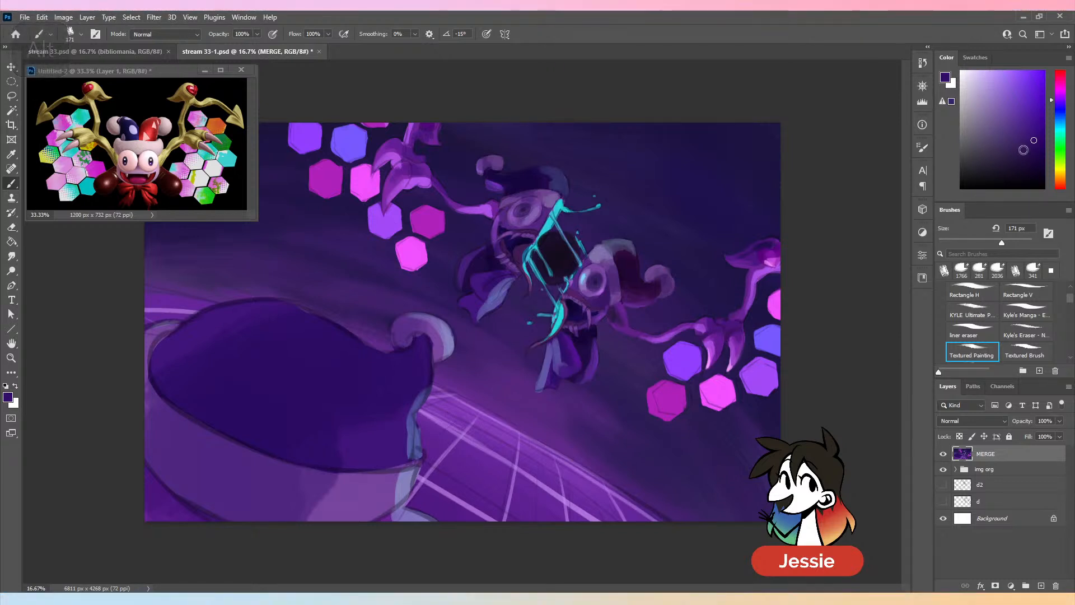
pyautogui.keyDown('alt'); pyautogui.click(579, 377); pyautogui.keyUp('alt')
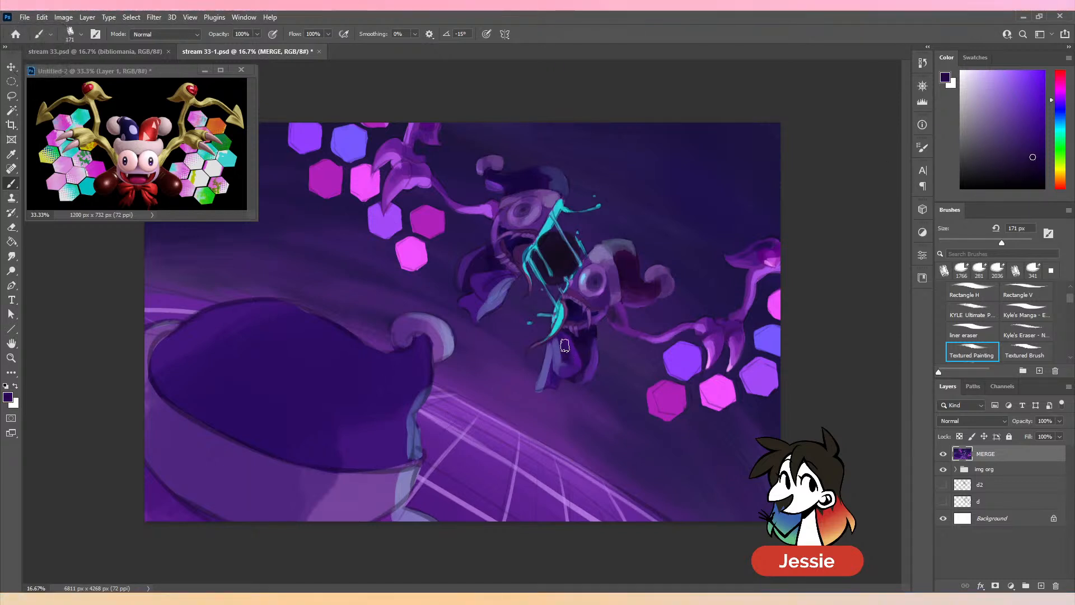
# - Contrast the bow's loop with a more saturated purple and dark purple sampled from its folds
pyautogui.hotkey('ctrl', '-')
pyautogui.hotkey('ctrl', '+')
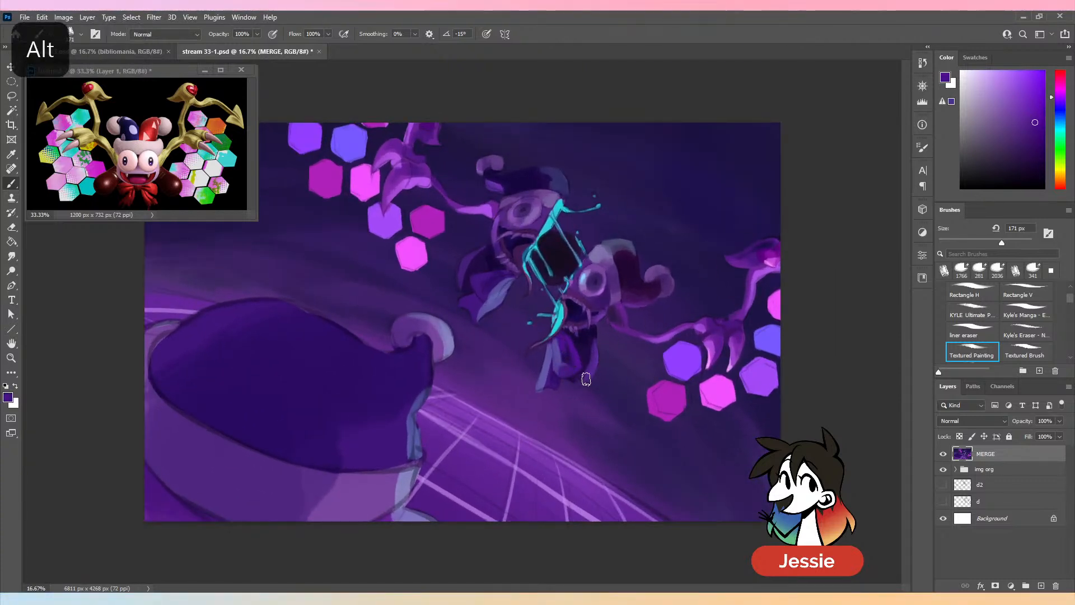
pyautogui.keyDown('alt'); pyautogui.click(585, 378); pyautogui.keyUp('alt')
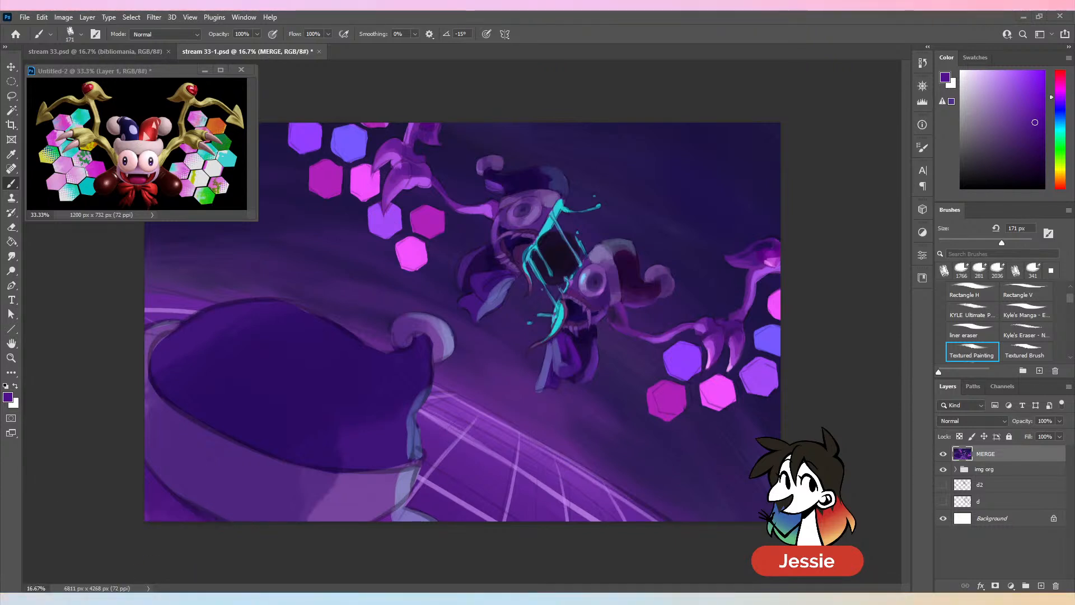
pyautogui.keyDown('alt'); pyautogui.click(575, 346); pyautogui.keyUp('alt')
pyautogui.keyDown('alt'); pyautogui.click(567, 377); pyautogui.keyUp('alt')
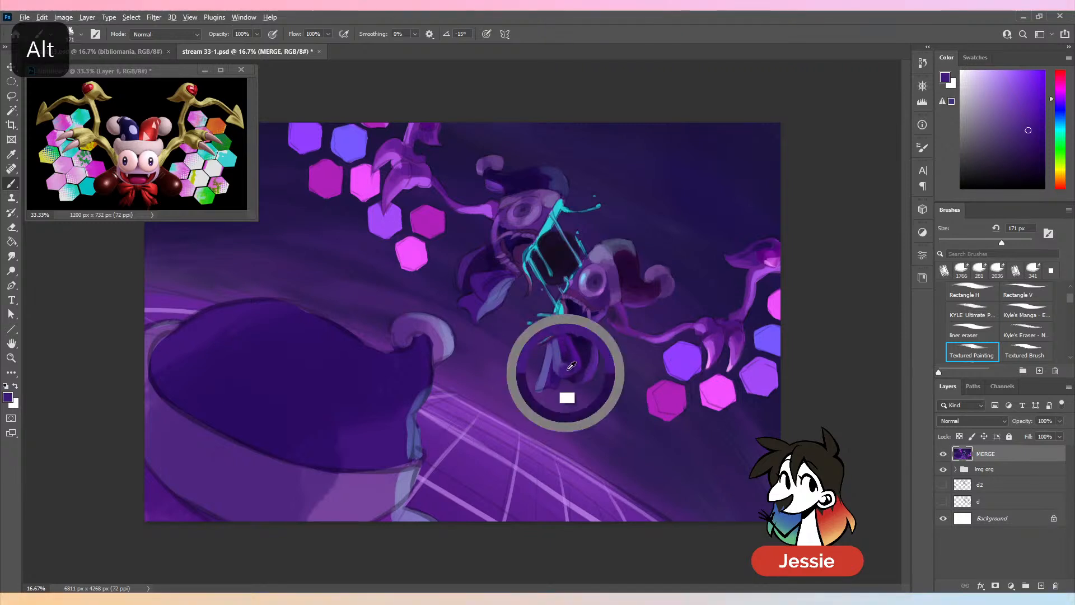
# - Broaden the lower end of the bow's light ribbon tail with sampled ribbon colours
pyautogui.keyDown('alt'); pyautogui.click(547, 376); pyautogui.keyUp('alt')
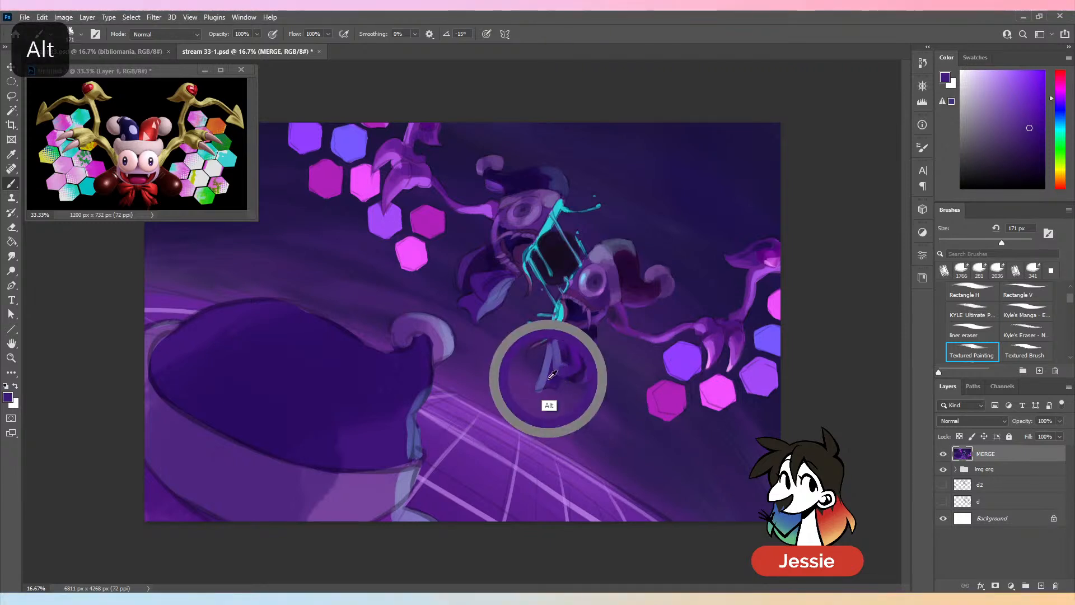
pyautogui.keyDown('alt'); pyautogui.click(552, 381); pyautogui.keyUp('alt')
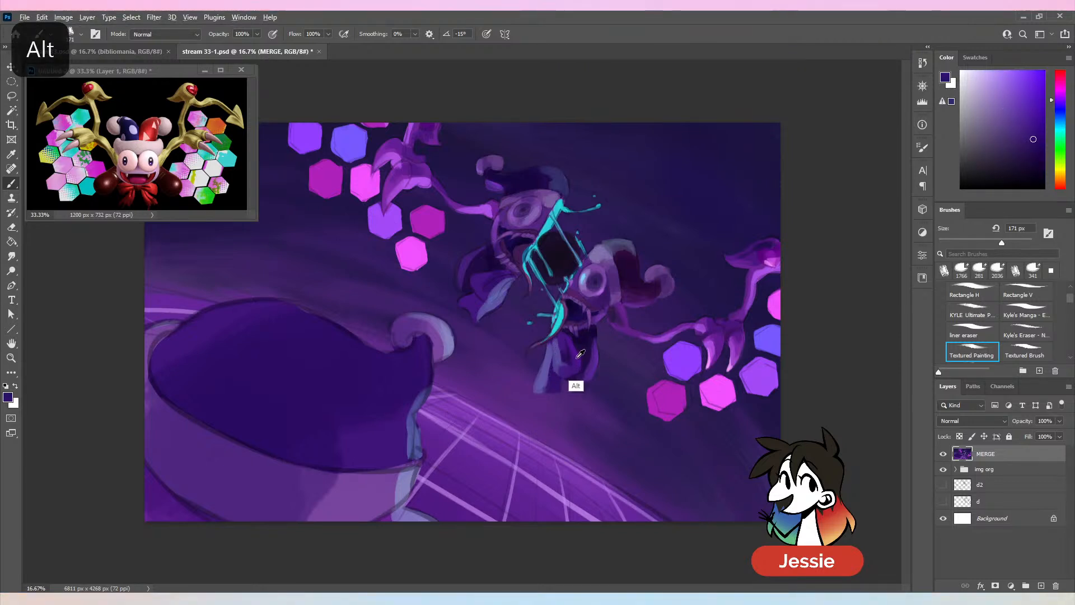
pyautogui.keyDown('alt'); pyautogui.click(552, 380); pyautogui.keyUp('alt')
pyautogui.moveTo(550, 365); pyautogui.dragTo(548, 383)
pyautogui.keyDown('alt'); pyautogui.click(563, 358); pyautogui.keyUp('alt')
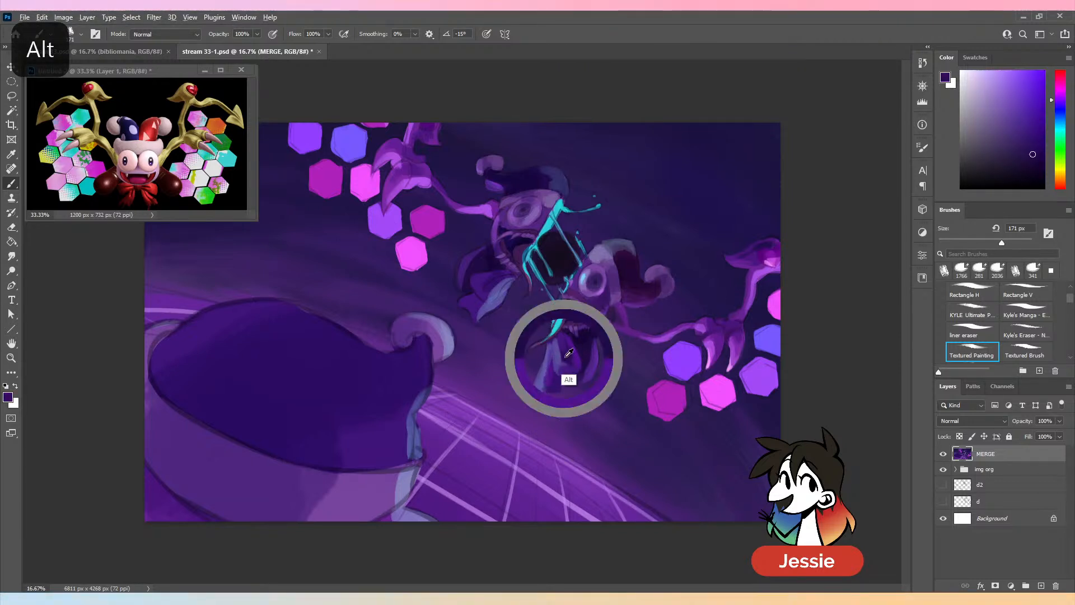
# - Reduce the brush to 96 px and define the bow's folds beneath the lower jester's mouth with very dark sampled purples
pyautogui.press('[')
pyautogui.press('[')
pyautogui.press('[')
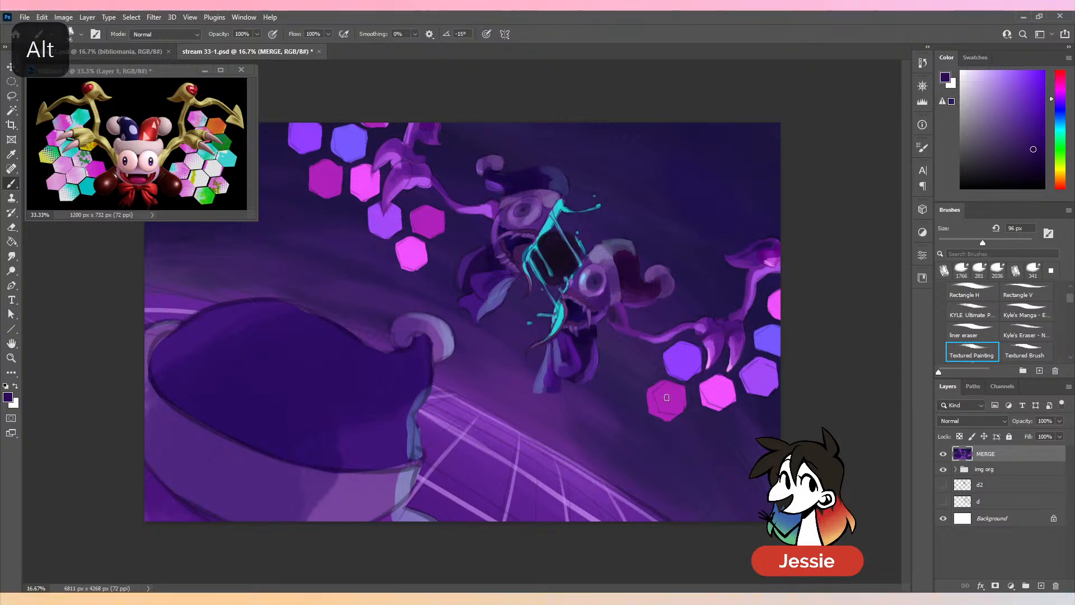
pyautogui.hotkey('ctrl', '-')
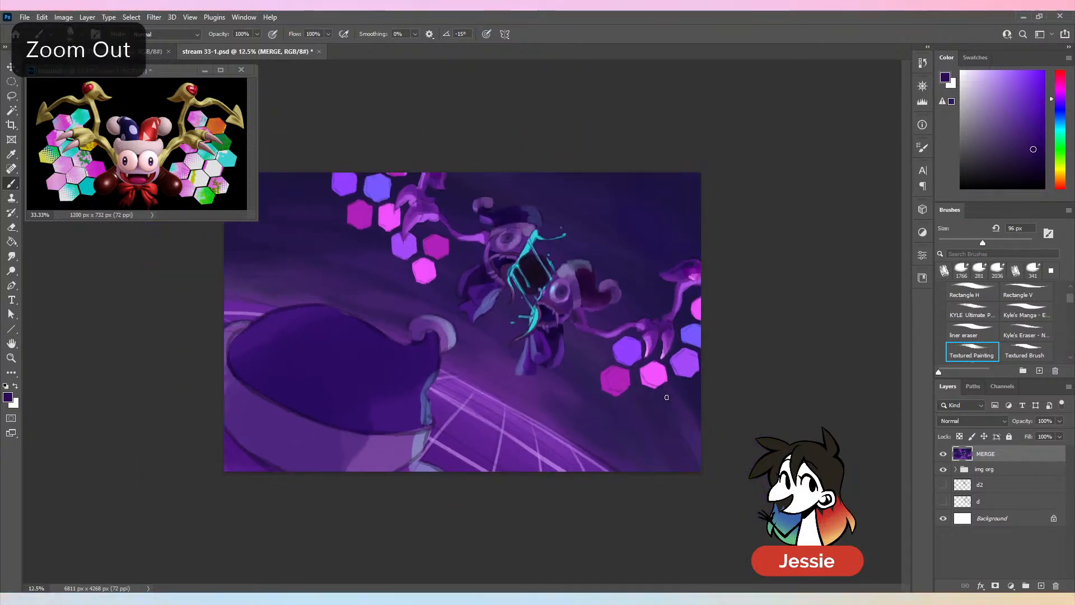
pyautogui.hotkey('ctrl', '+')
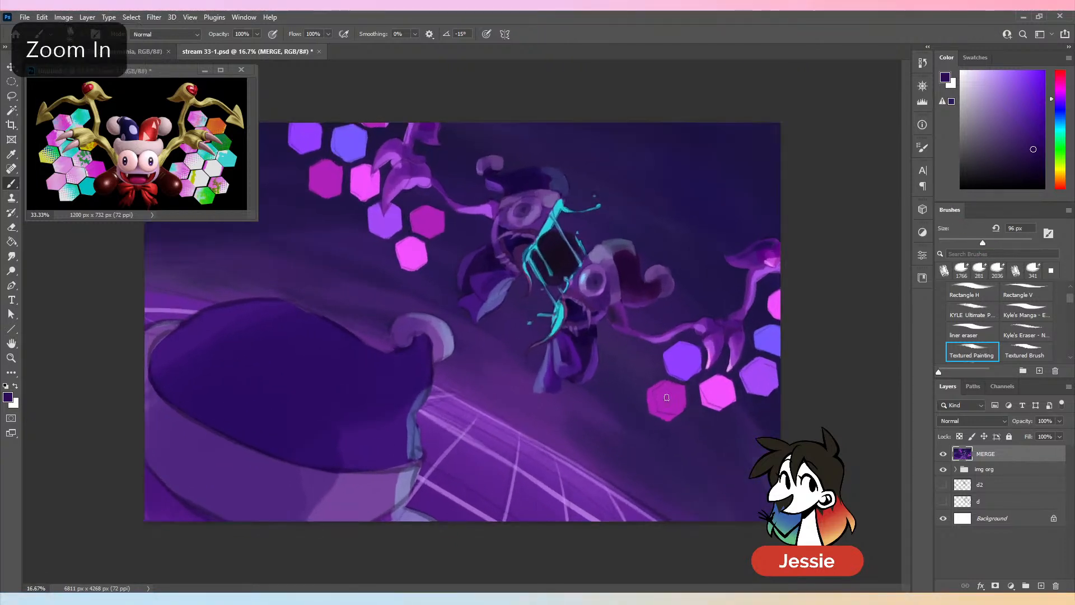
pyautogui.keyDown('alt'); pyautogui.click(568, 338); pyautogui.keyUp('alt')
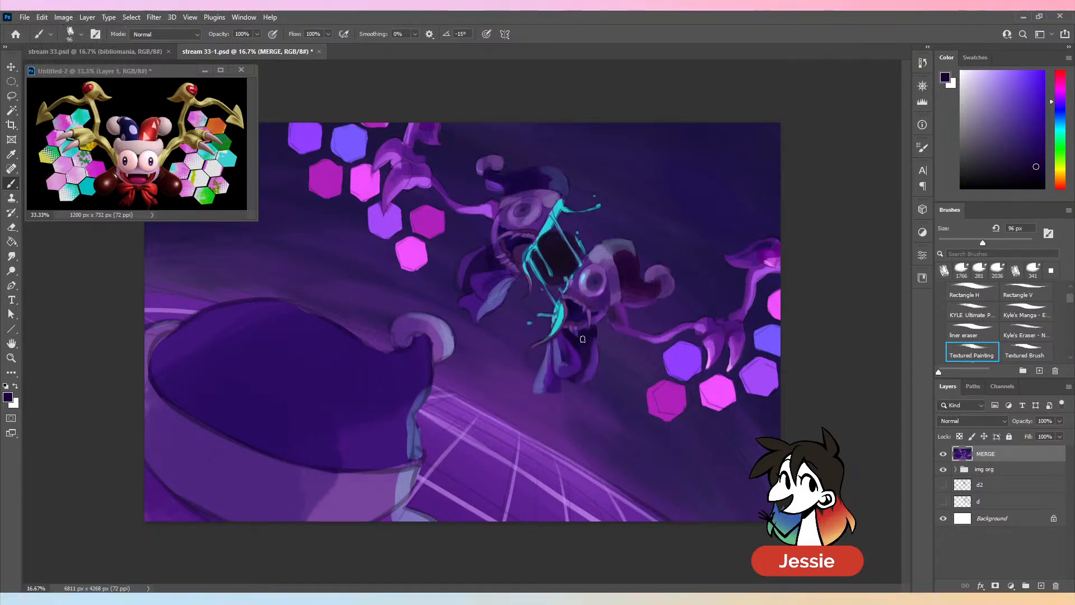
pyautogui.hotkey('ctrl', '+')
pyautogui.keyDown('alt'); pyautogui.click(611, 338); pyautogui.keyUp('alt')
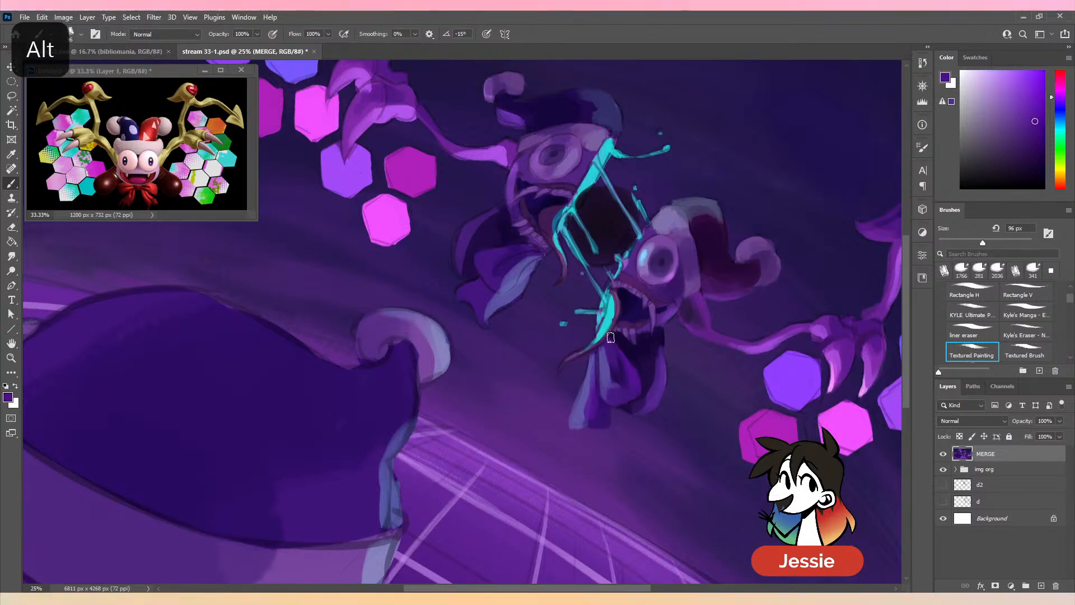
pyautogui.keyDown('alt'); pyautogui.click(620, 361); pyautogui.keyUp('alt')
pyautogui.hotkey('ctrl', '-')
pyautogui.hotkey('ctrl', '-')
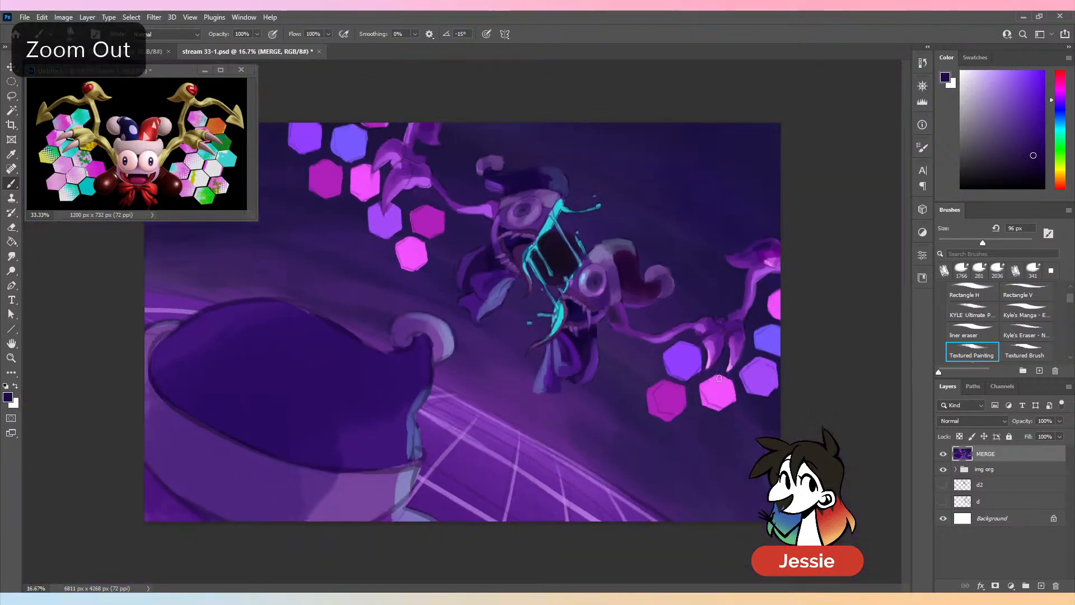
pyautogui.hotkey('ctrl', '+')
pyautogui.hotkey('ctrl', '+')
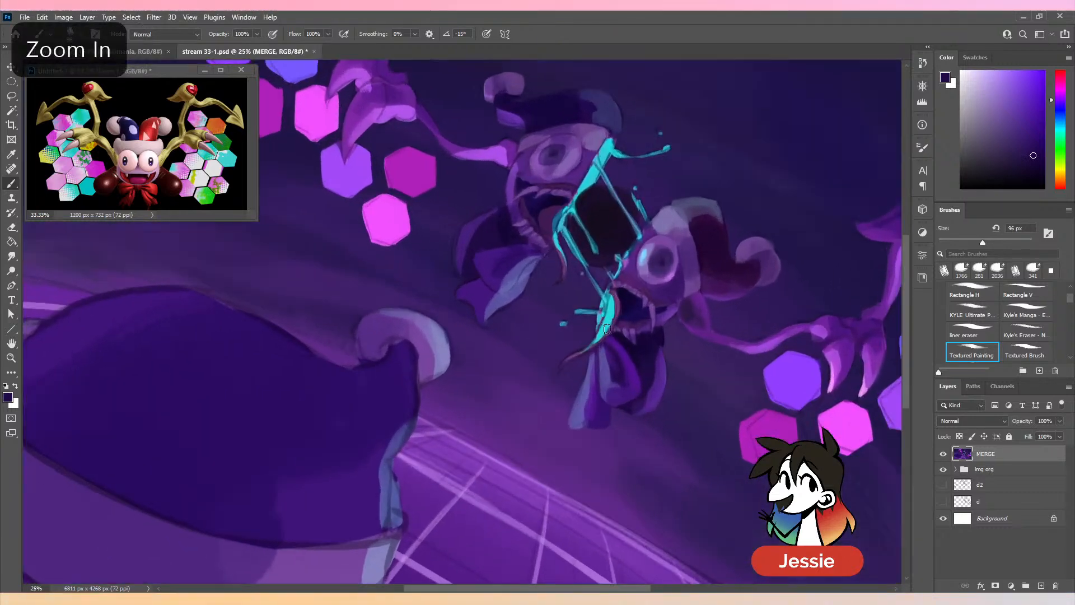
# - Extend the cyan splash below the lower jester's mouth into a tapered tail and trim its edge with sampled background purple
pyautogui.keyDown('alt'); pyautogui.click(589, 346); pyautogui.keyUp('alt')
pyautogui.moveTo(592, 342); pyautogui.dragTo(562, 367)
pyautogui.keyDown('alt'); pyautogui.click(585, 369); pyautogui.keyUp('alt')
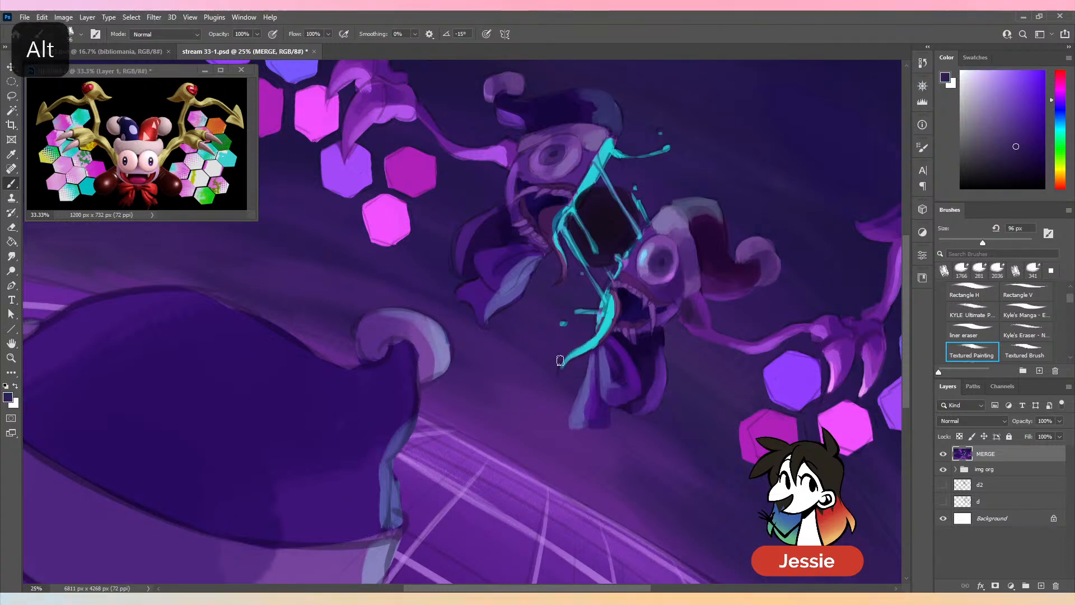
pyautogui.moveTo(564, 358); pyautogui.dragTo(585, 342)
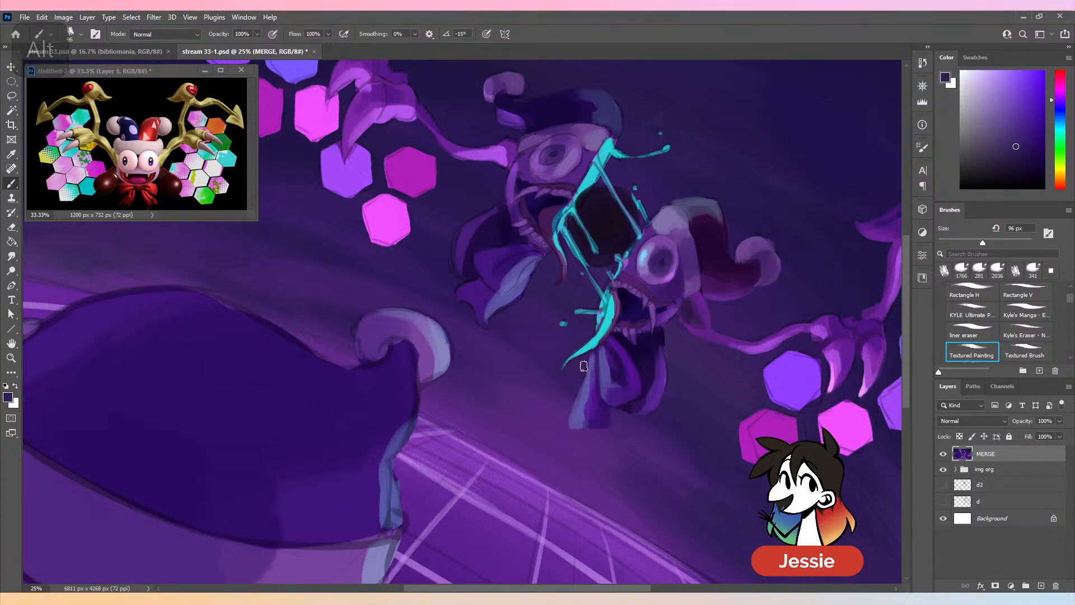
# - Reduce the brush to 84 px, touch up the lip beside the cyan tail with sampled purples, and save the document
pyautogui.moveTo(983, 243); pyautogui.dragTo(977, 243)
pyautogui.keyDown('alt'); pyautogui.click(616, 303); pyautogui.keyUp('alt')
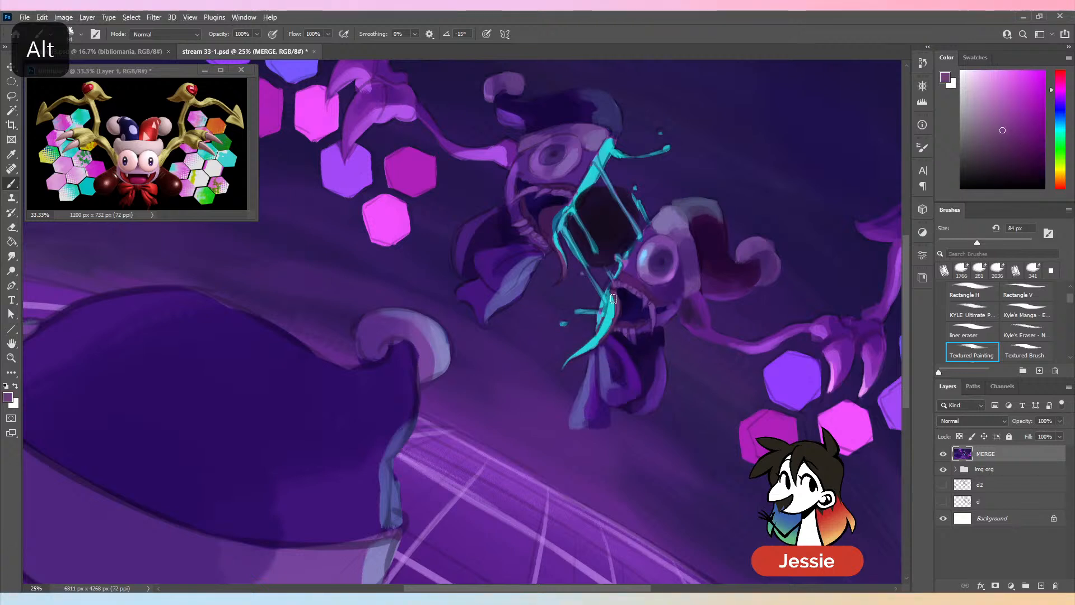
pyautogui.keyDown('alt'); pyautogui.click(589, 350); pyautogui.keyUp('alt')
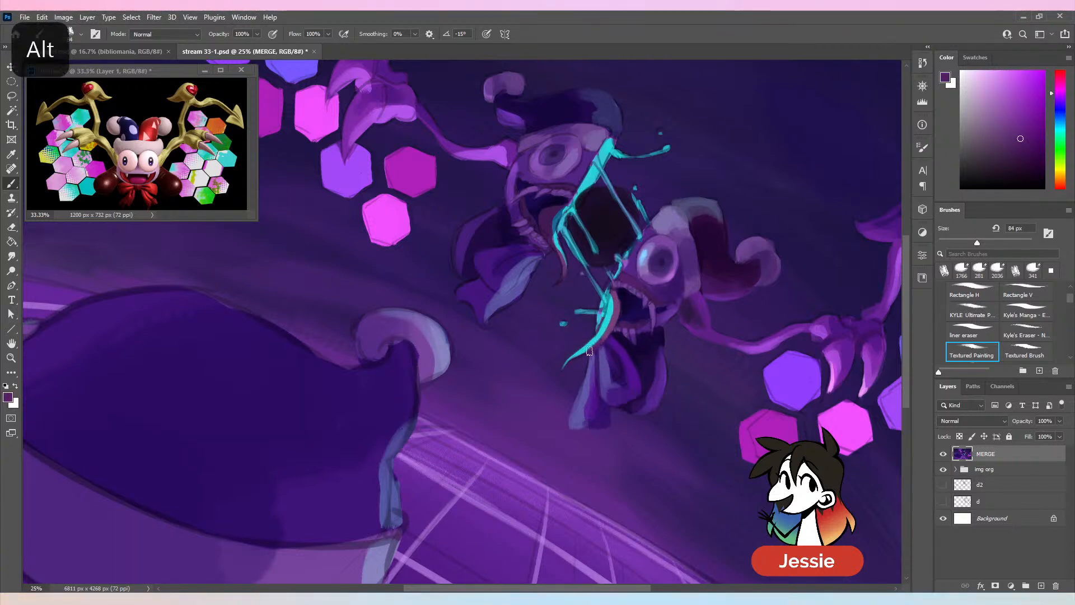
pyautogui.hotkey('ctrl', '-')
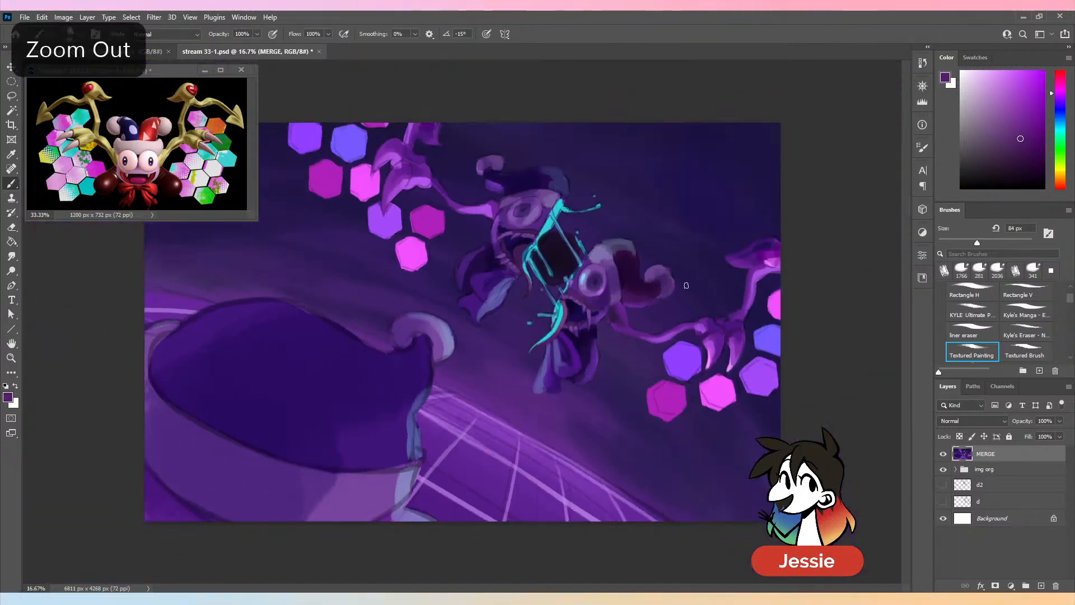
pyautogui.hotkey('ctrl', 's')
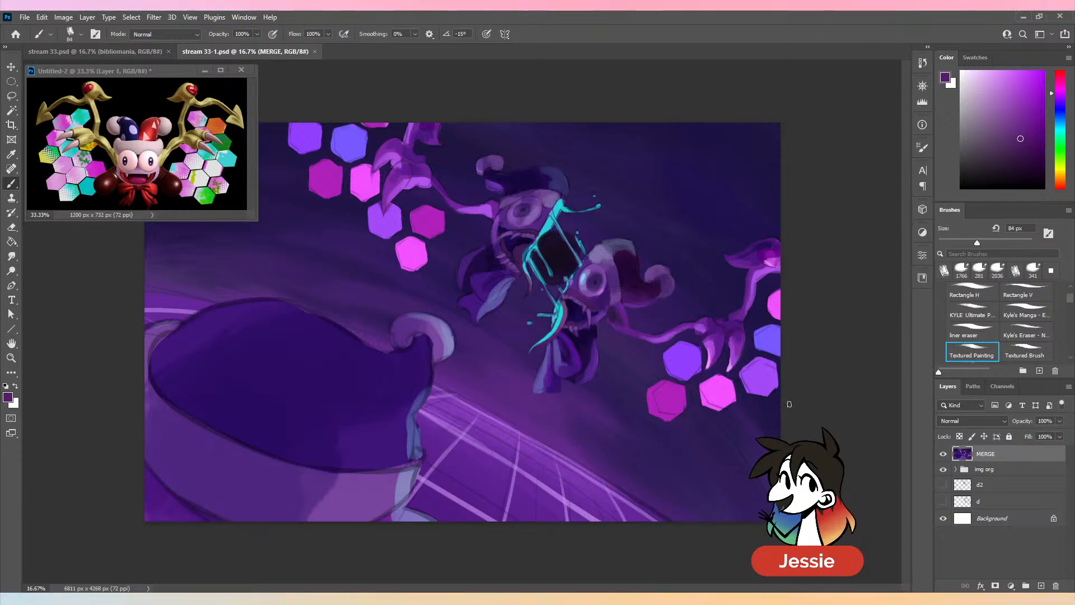
pyautogui.hotkey('ctrl', '+')
pyautogui.hotkey('ctrl', 's')
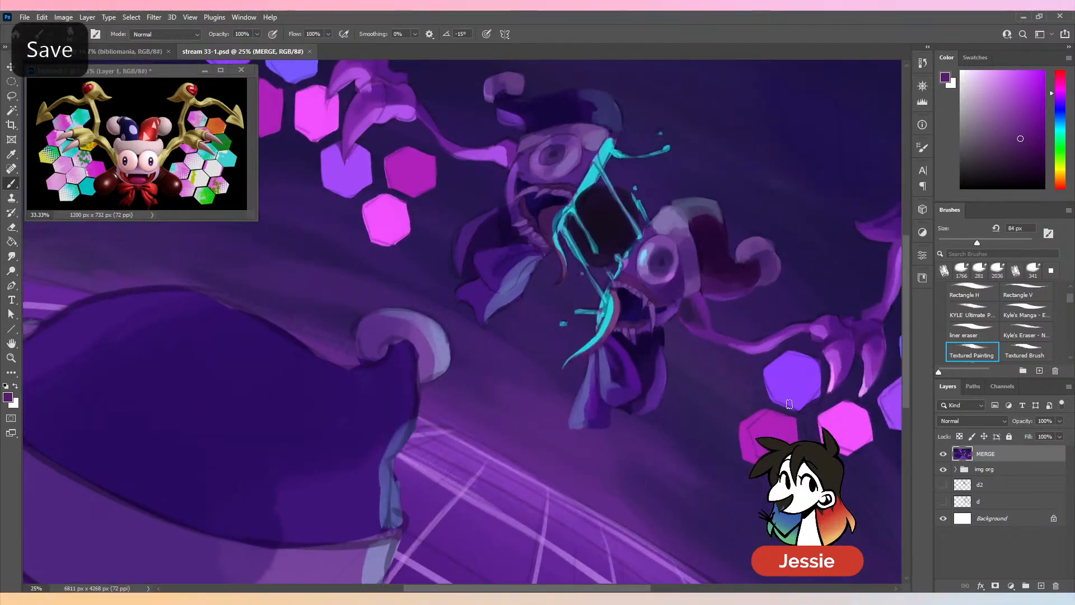
# - Thicken the small sideways cyan drip beside the lower jester's mouth with a 54 px brush, using sampled cyan and background purple
pyautogui.keyDown('alt'); pyautogui.click(605, 314); pyautogui.keyUp('alt')
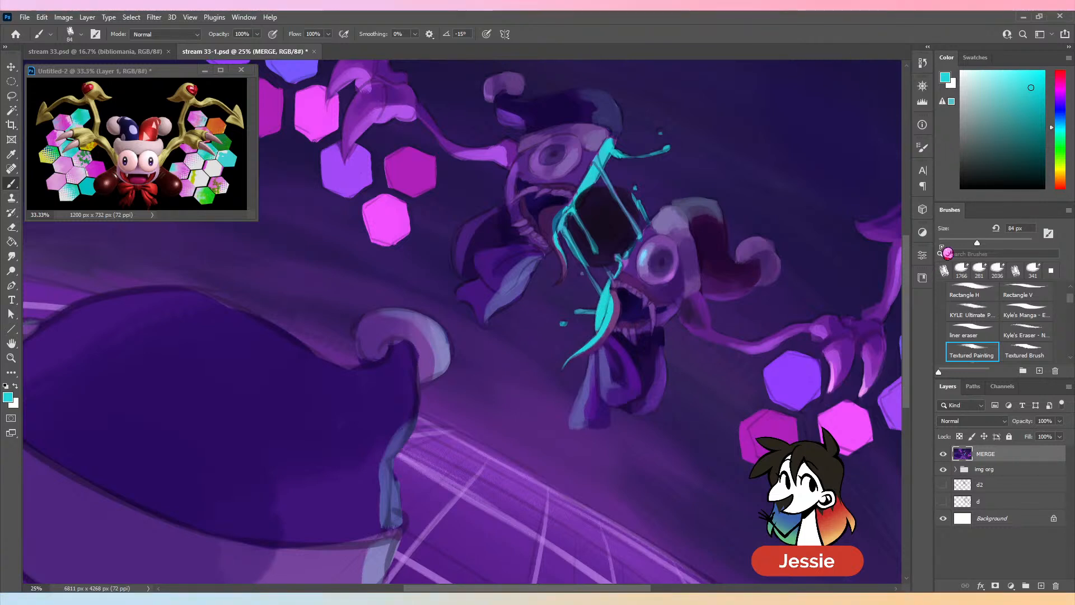
pyautogui.click(963, 243)
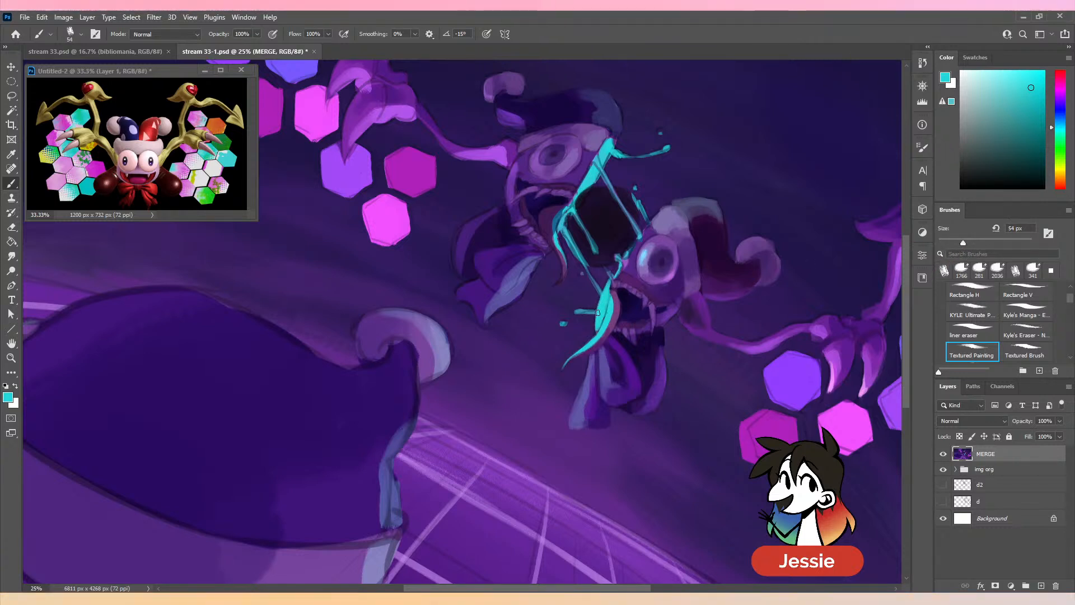
pyautogui.keyDown('alt'); pyautogui.click(601, 324); pyautogui.keyUp('alt')
pyautogui.moveTo(578, 311); pyautogui.dragTo(592, 312)
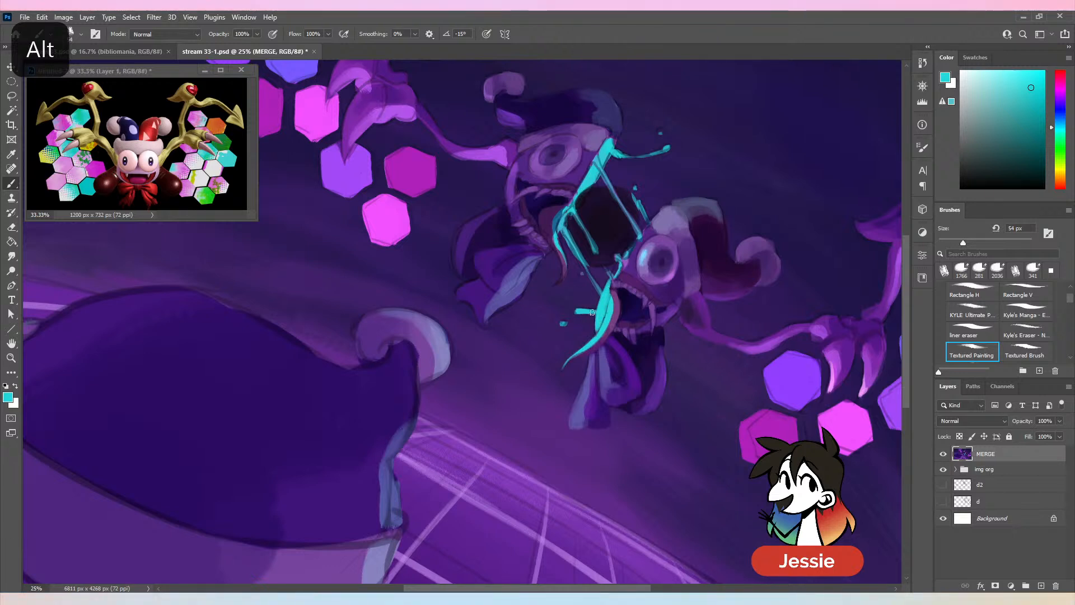
pyautogui.keyDown('alt'); pyautogui.click(594, 310); pyautogui.keyUp('alt')
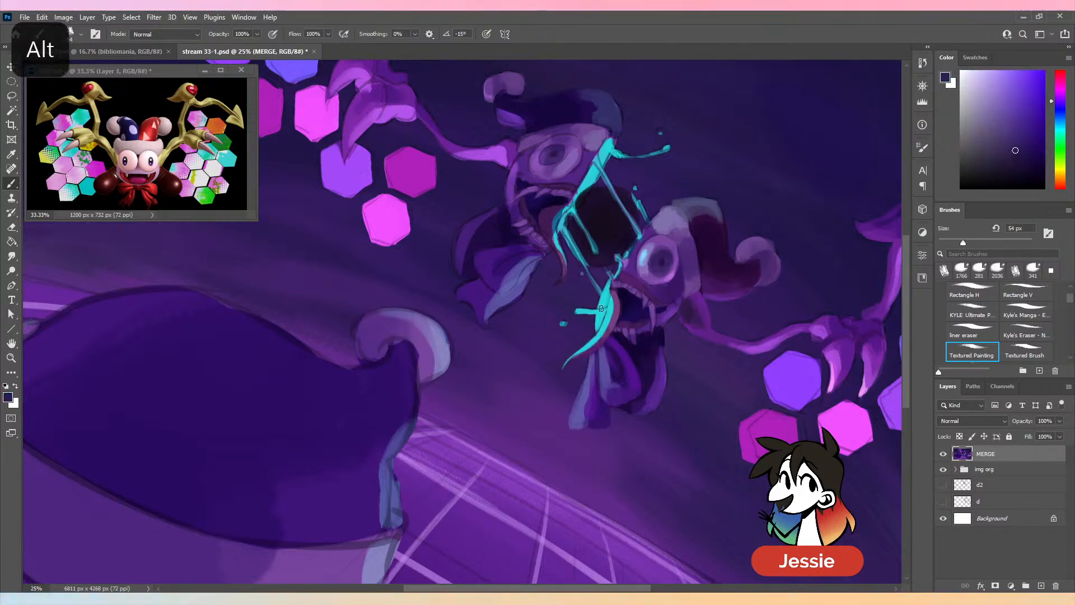
pyautogui.keyDown('alt'); pyautogui.click(604, 314); pyautogui.keyUp('alt')
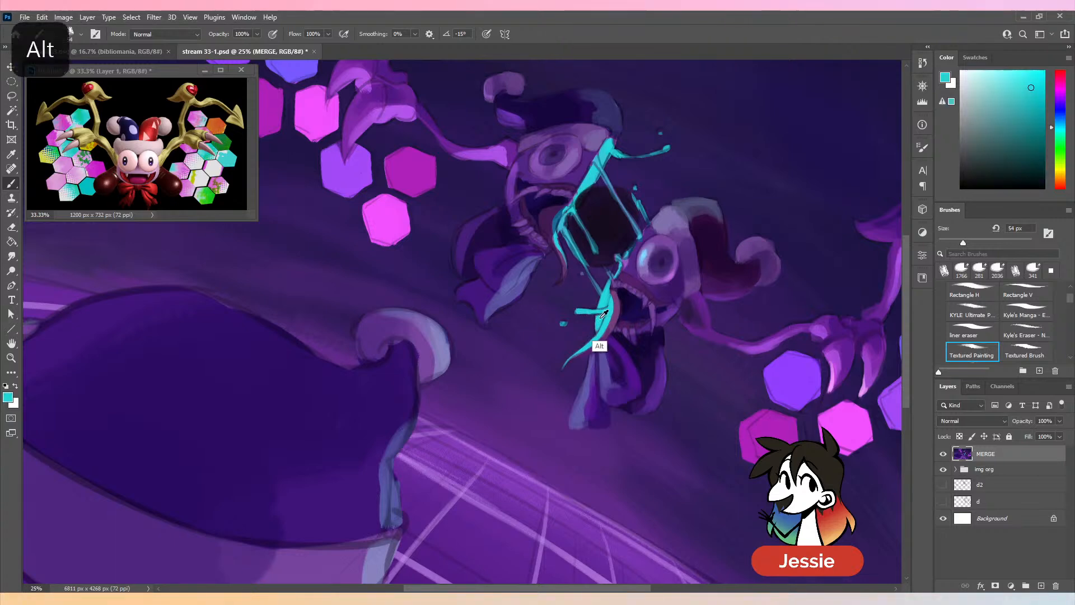
# - Refine where the sideways drip joins the main cyan splash with sampled dark purple and cyan
pyautogui.hotkey('ctrl', '-')
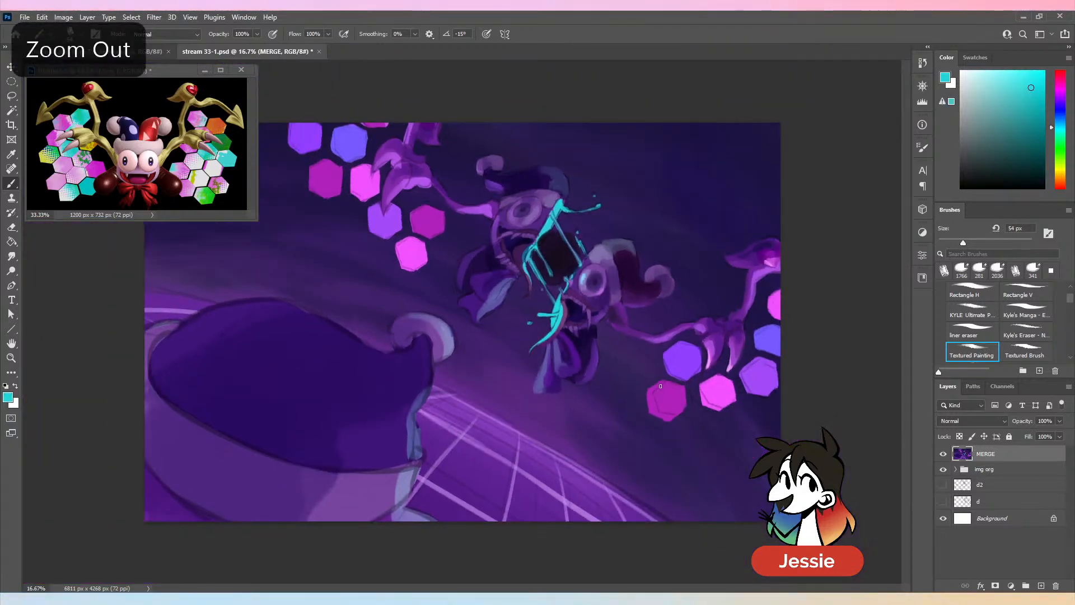
pyautogui.hotkey('ctrl', '+')
pyautogui.hotkey('ctrl', '+')
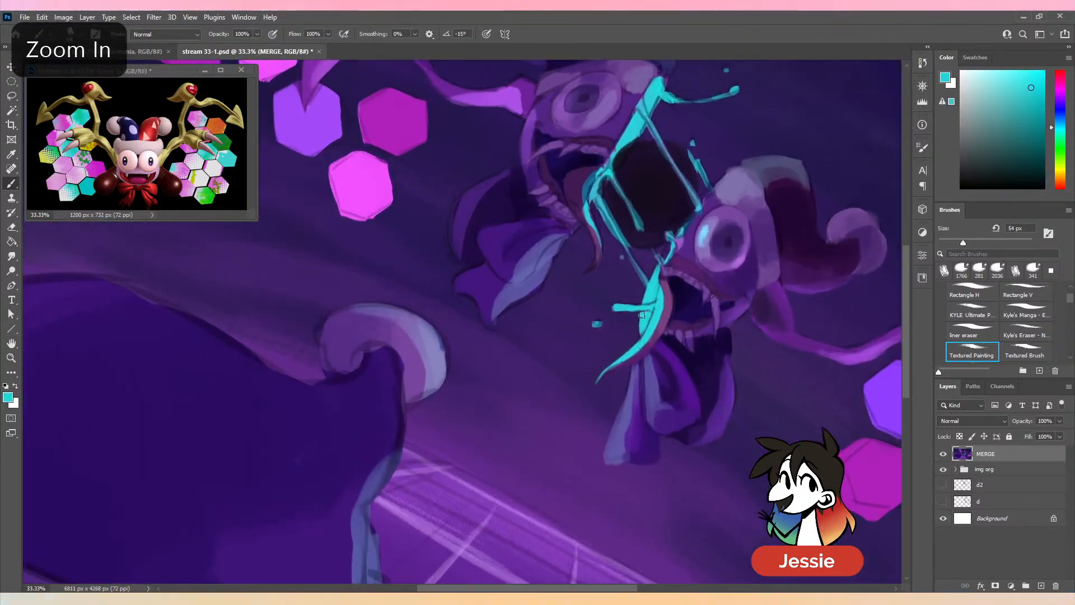
pyautogui.keyDown('alt'); pyautogui.click(638, 303); pyautogui.keyUp('alt')
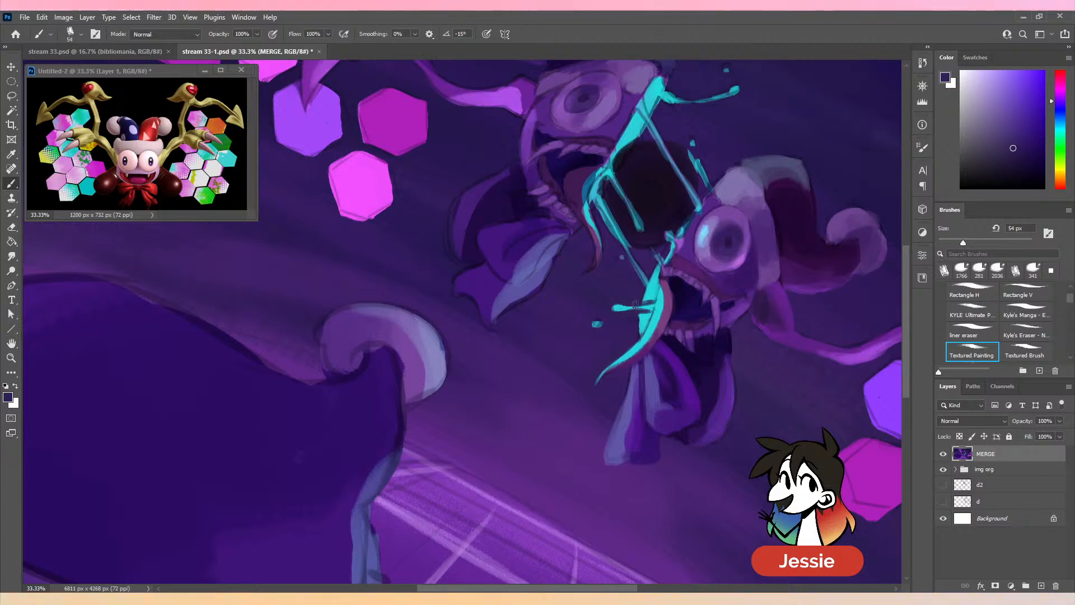
pyautogui.keyDown('alt'); pyautogui.click(647, 299); pyautogui.keyUp('alt')
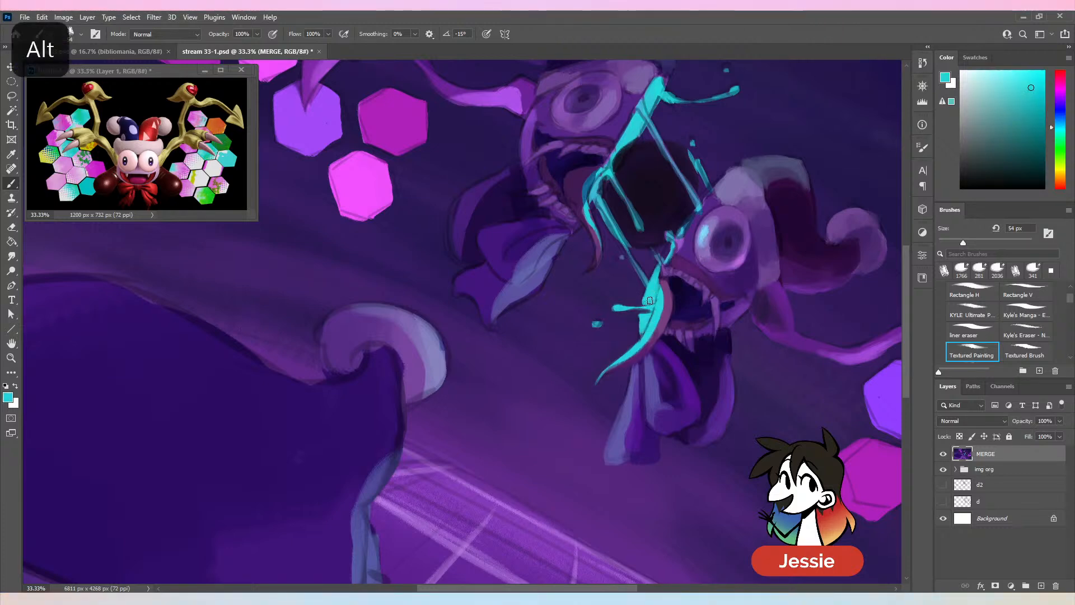
# - Paint over the dark centre between the jester's split halves, darkening it from a sampled near-black to pure black
pyautogui.hotkey('ctrl', '-')
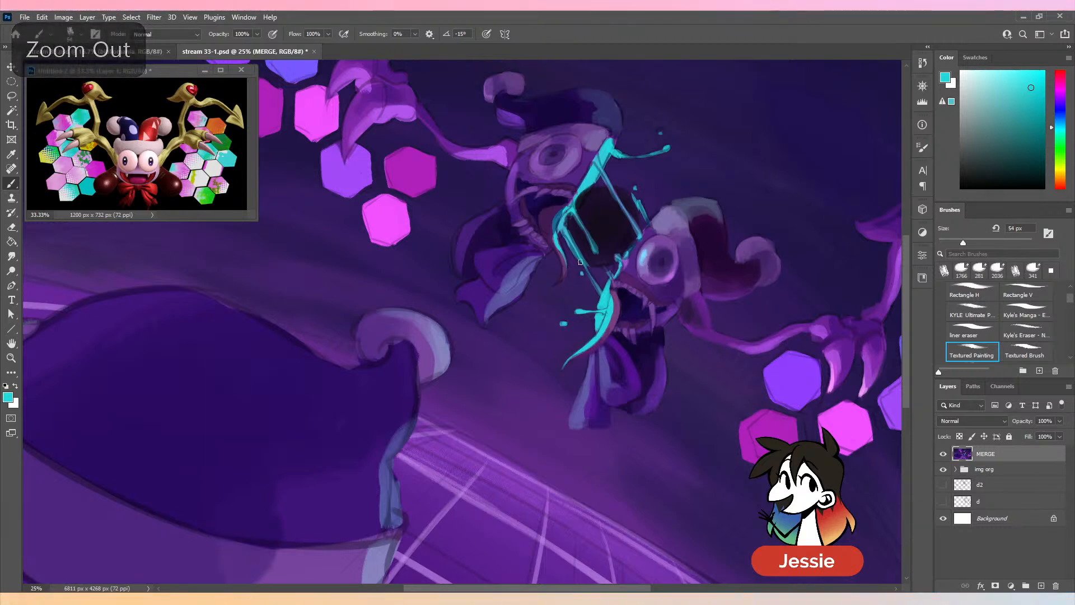
pyautogui.keyDown('alt'); pyautogui.click(606, 239); pyautogui.keyUp('alt')
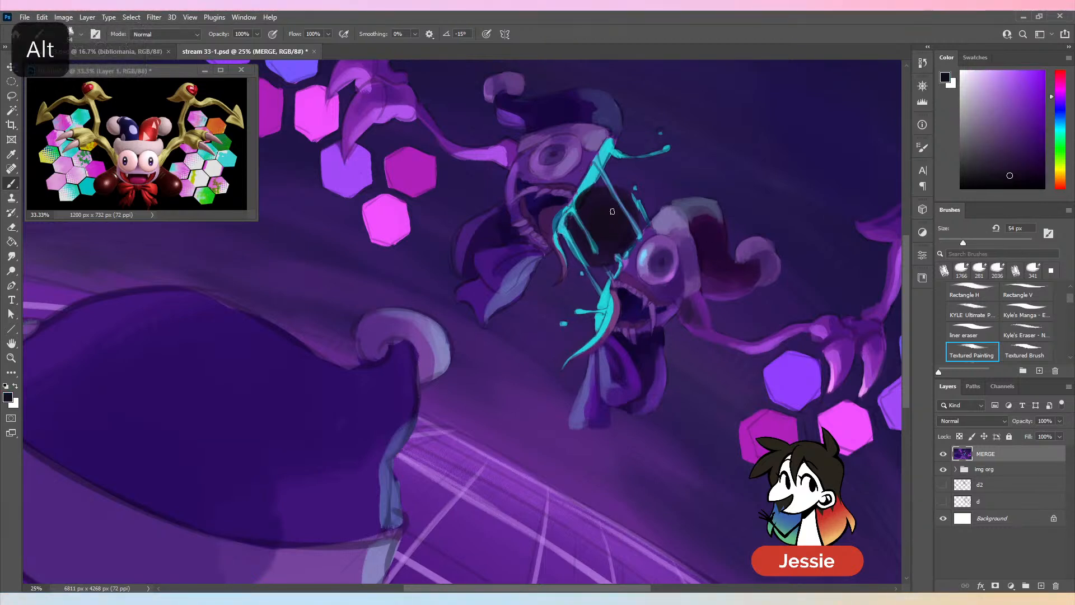
pyautogui.moveTo(601, 241)
pyautogui.mouseDown()
pyautogui.moveTo(601, 217)
pyautogui.moveTo(582, 223)
pyautogui.moveTo(617, 219)
pyautogui.moveTo(621, 232)
pyautogui.moveTo(582, 237)
pyautogui.moveTo(588, 213)
pyautogui.moveTo(575, 215)
pyautogui.moveTo(591, 194)
pyautogui.moveTo(622, 228)
pyautogui.moveTo(600, 238)
pyautogui.moveTo(602, 207)
pyautogui.moveTo(621, 209)
pyautogui.moveTo(623, 252)
pyautogui.moveTo(575, 251)
pyautogui.moveTo(590, 218)
pyautogui.moveTo(572, 238)
pyautogui.moveTo(583, 198)
pyautogui.moveTo(603, 191)
pyautogui.moveTo(640, 223)
pyautogui.moveTo(613, 231)
pyautogui.mouseUp()
pyautogui.click(1010, 189)
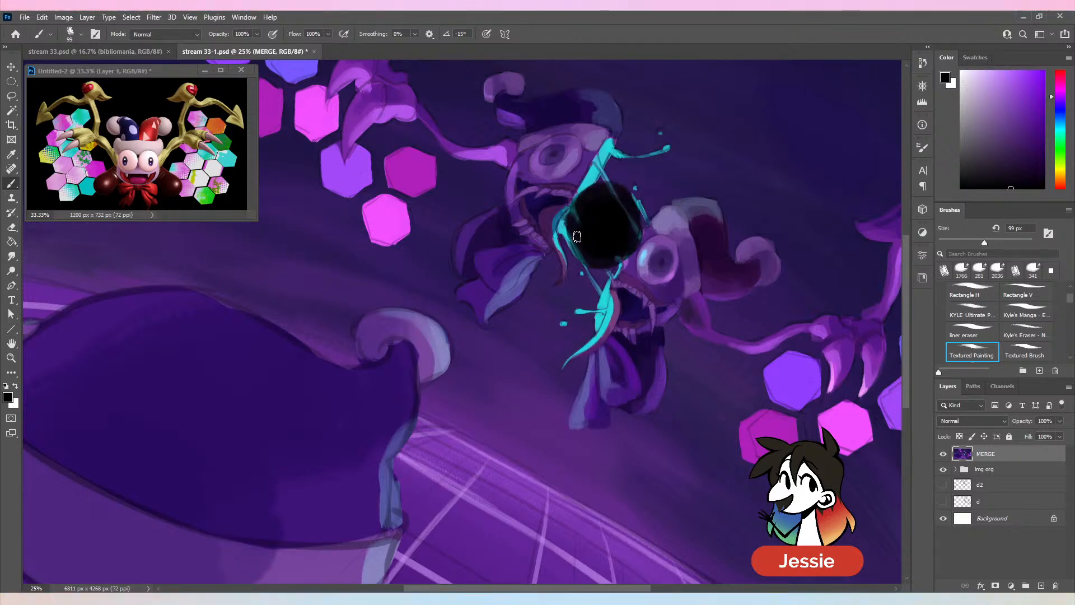
# - Enlarge the brush to 154 px, expand the black centre beyond its upper edge, and save the document
pyautogui.hotkey('ctrl', '-')
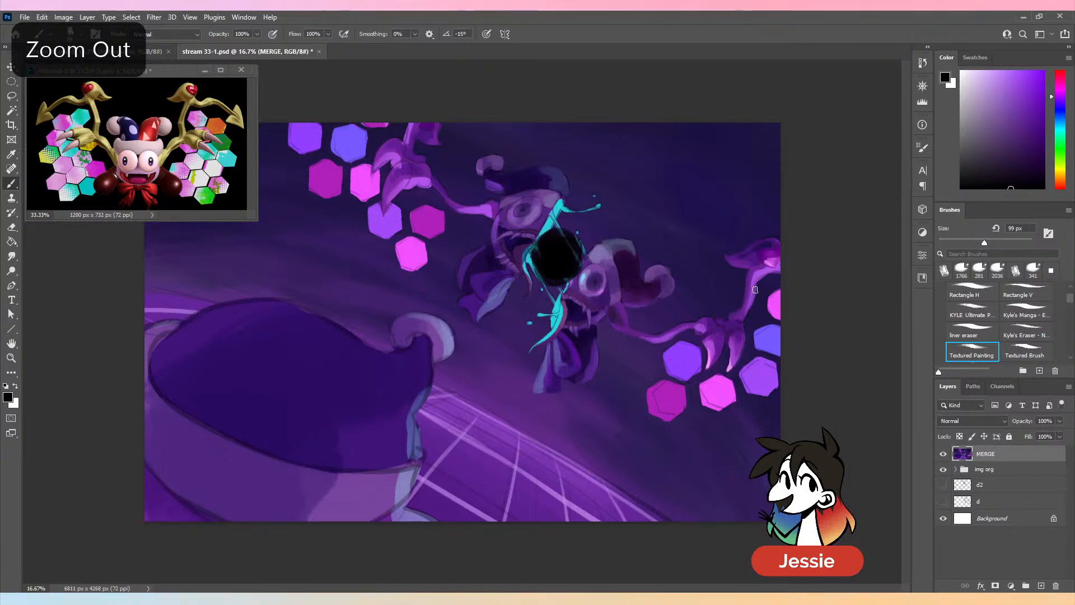
pyautogui.moveTo(989, 241); pyautogui.dragTo(998, 242)
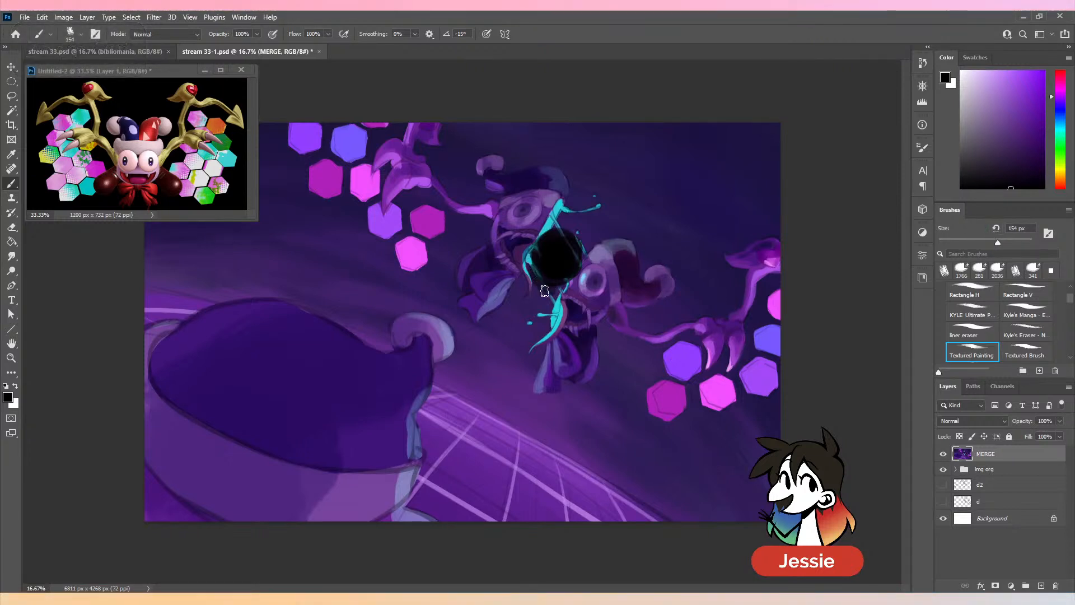
pyautogui.moveTo(556, 231)
pyautogui.mouseDown()
pyautogui.moveTo(572, 250)
pyautogui.moveTo(571, 230)
pyautogui.moveTo(587, 252)
pyautogui.moveTo(563, 229)
pyautogui.mouseUp()
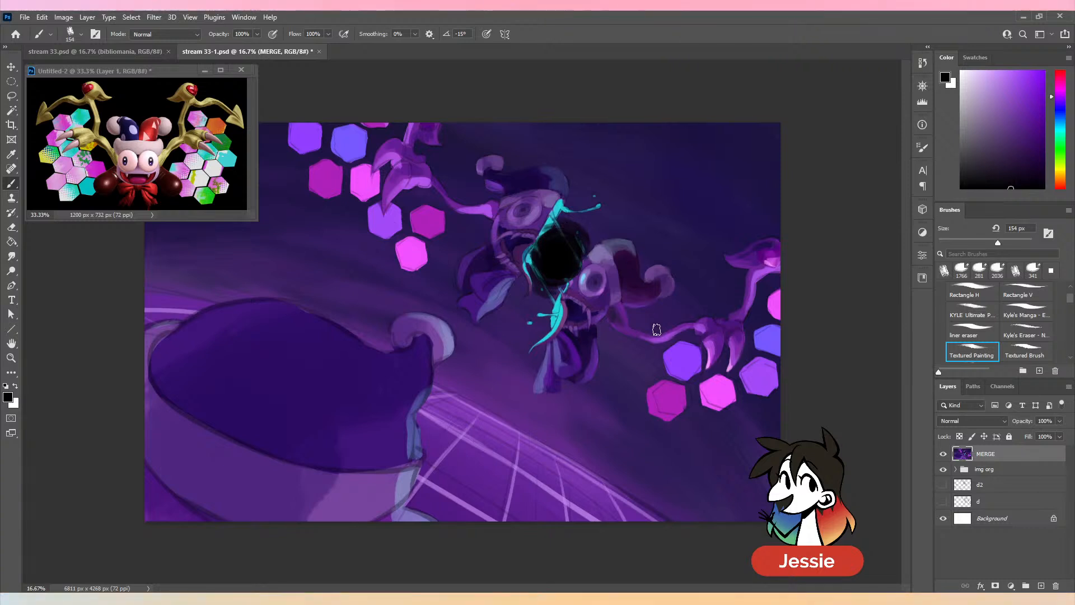
pyautogui.hotkey('ctrl', 's')
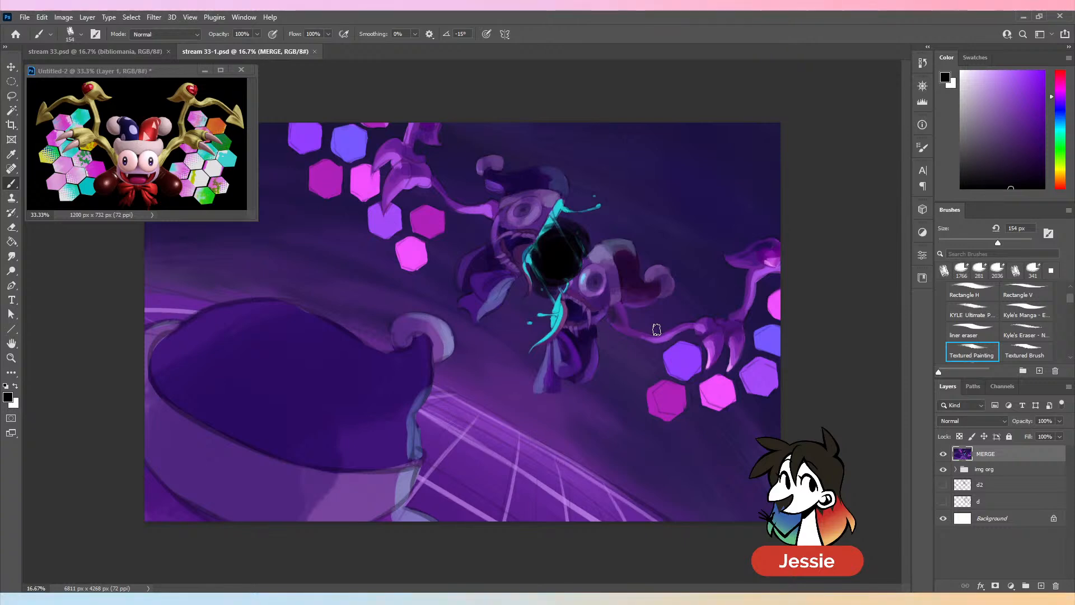
# - Repaint the cyan strand joining the upper and lower splashes along the black centre's edge with a 47 px brush
pyautogui.hotkey('ctrl', '+')
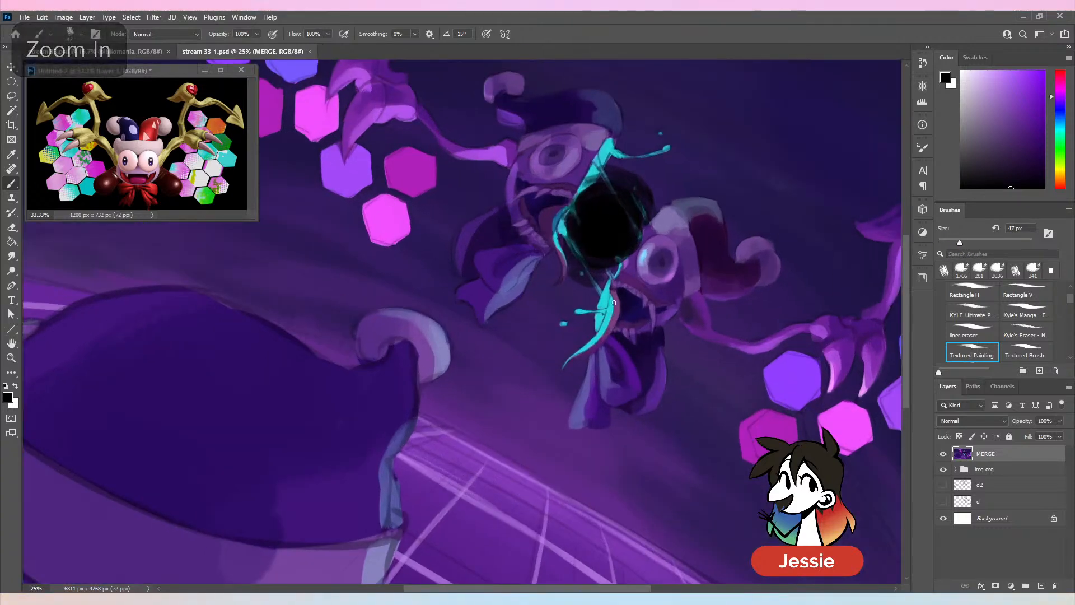
pyautogui.keyDown('alt'); pyautogui.click(611, 312); pyautogui.keyUp('alt')
pyautogui.moveTo(575, 251); pyautogui.dragTo(601, 297)
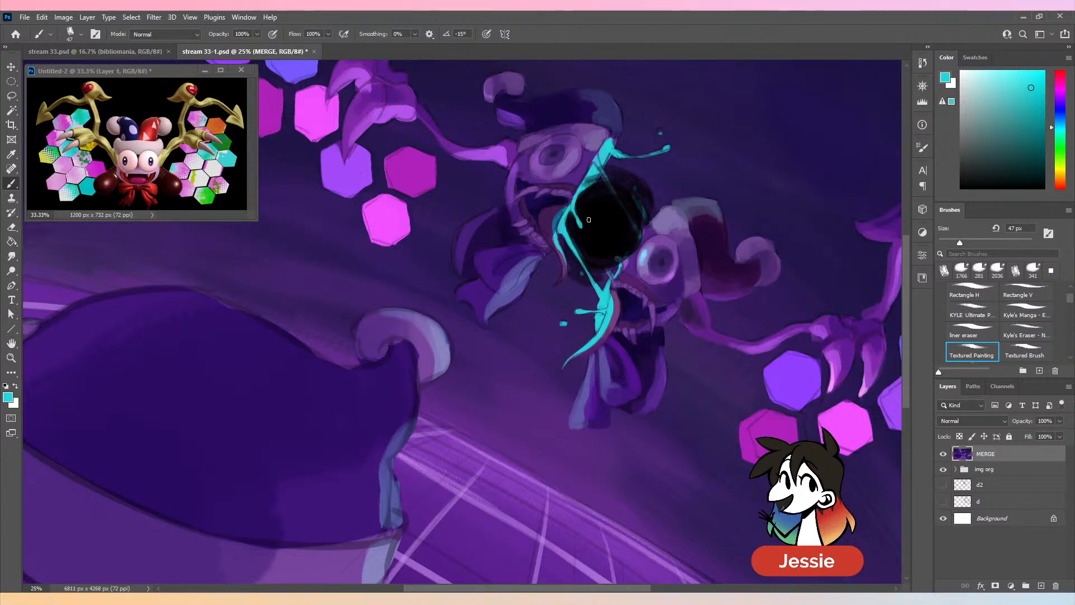
# - Touch up the left edge of the black hole between the face halves with sampled black at 80 px and teal at 45 px
pyautogui.press(']')
pyautogui.press(']')
pyautogui.press(']')
pyautogui.press(']')
pyautogui.keyDown('alt'); pyautogui.click(580, 191); pyautogui.keyUp('alt')
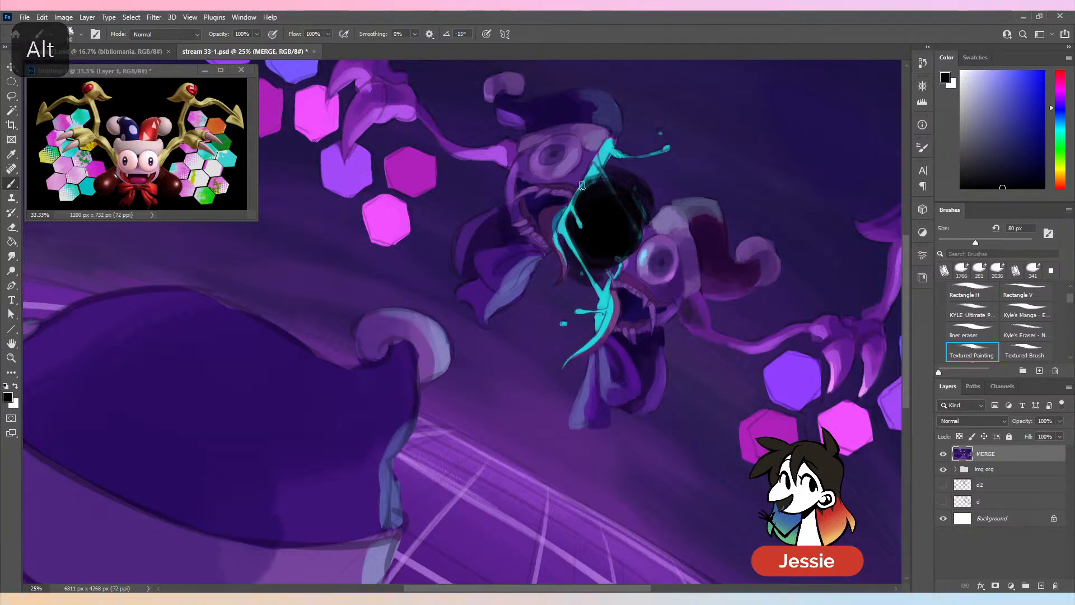
pyautogui.keyDown('alt'); pyautogui.click(573, 210); pyautogui.keyUp('alt')
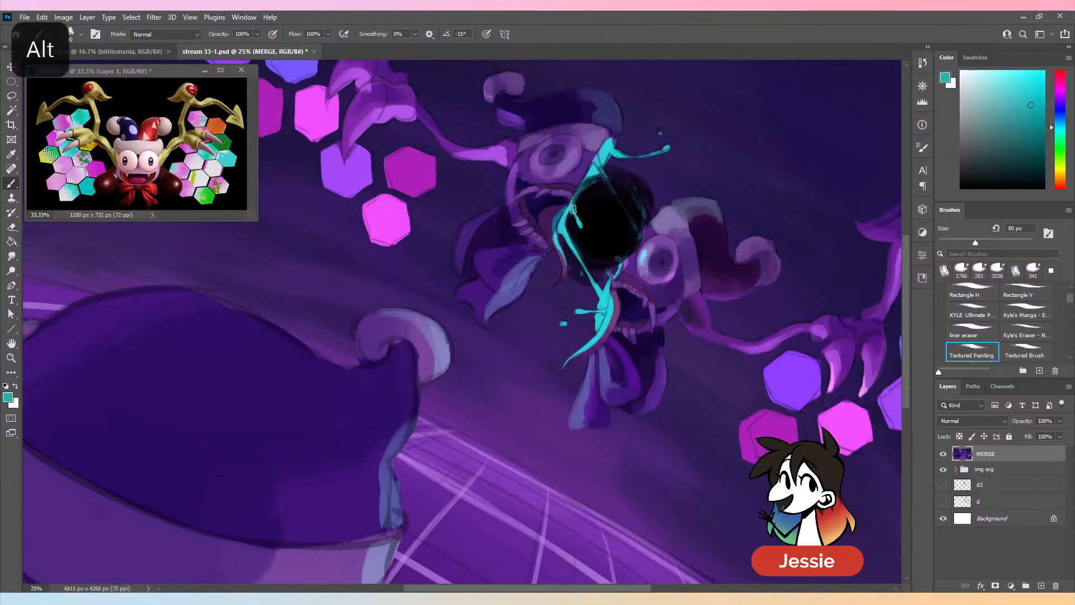
pyautogui.press('[')
pyautogui.press('[')
pyautogui.press('[')
pyautogui.press('[')
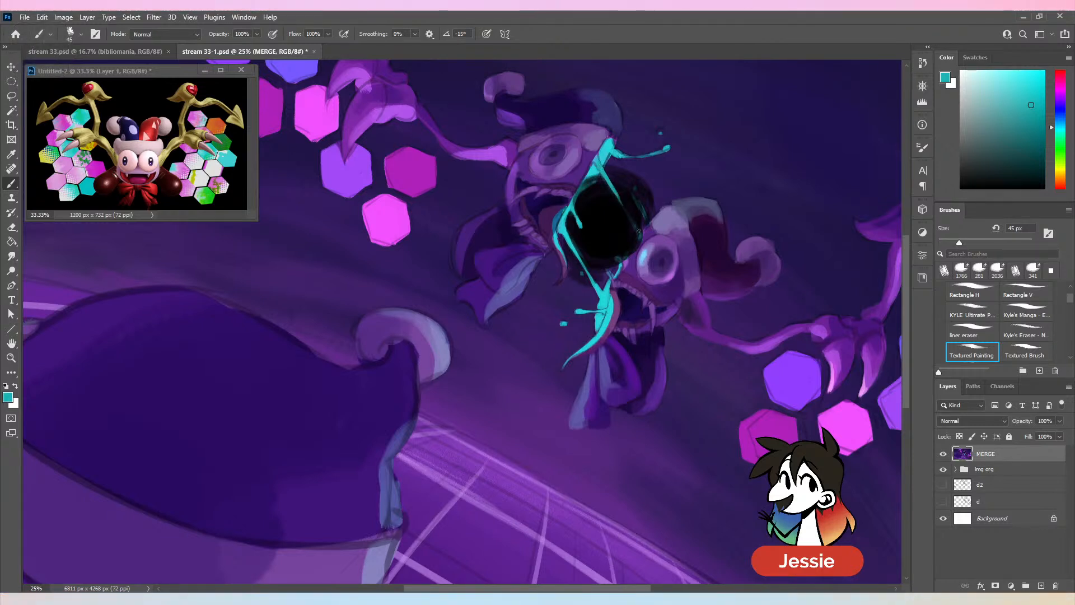
# - Paint bright cyan strands along the black hole's right side with a 45 px brush, reworking the lower strand that joins the bottom splatter
pyautogui.keyDown('alt'); pyautogui.click(610, 185); pyautogui.keyUp('alt')
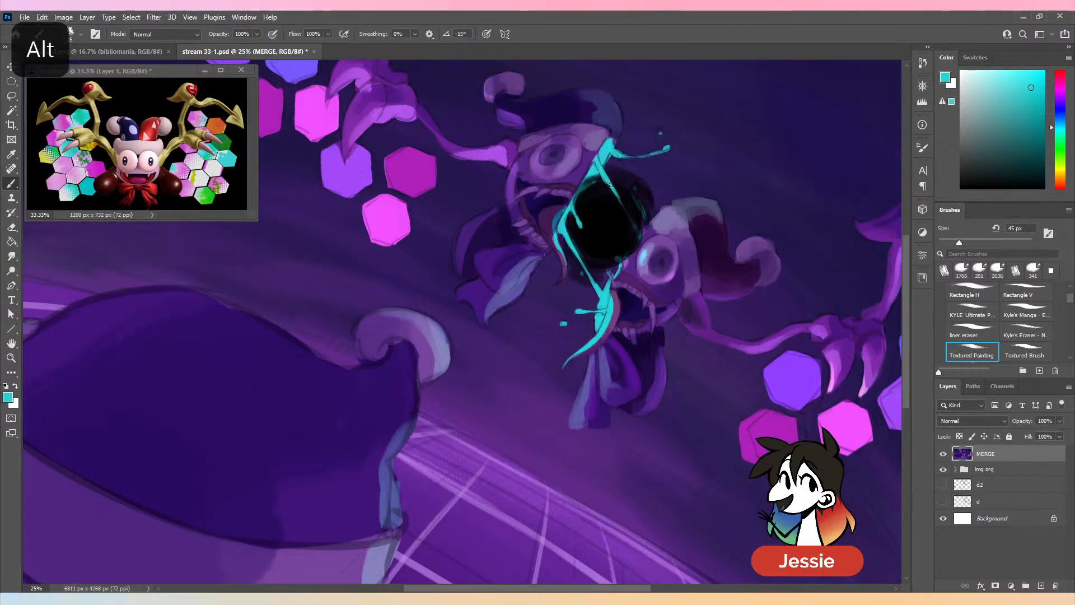
pyautogui.moveTo(610, 185)
pyautogui.mouseDown()
pyautogui.moveTo(638, 237)
pyautogui.moveTo(624, 264)
pyautogui.mouseUp()
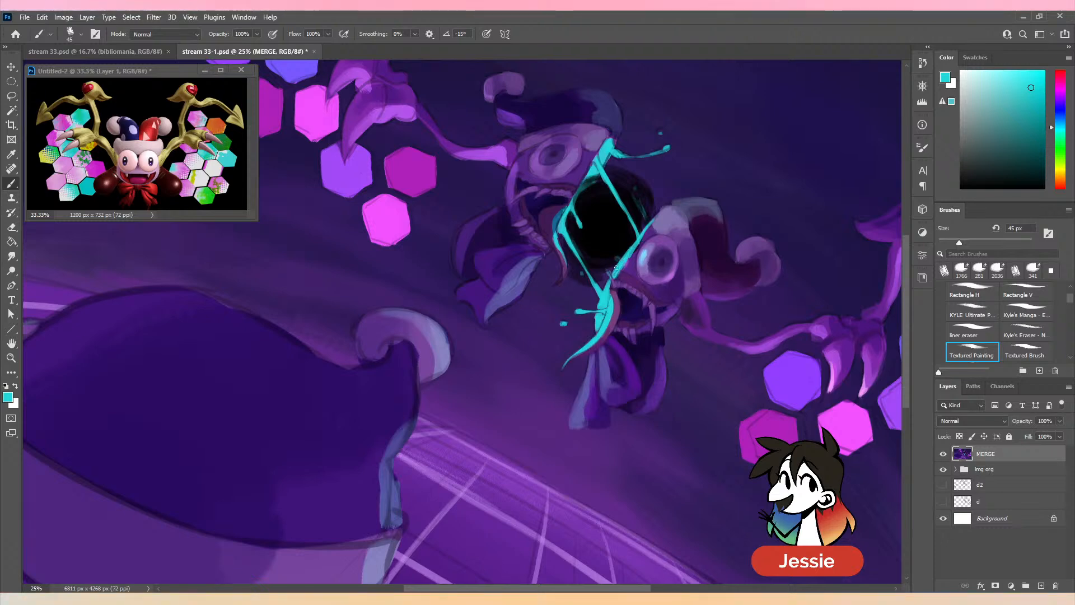
pyautogui.hotkey('ctrl', '-')
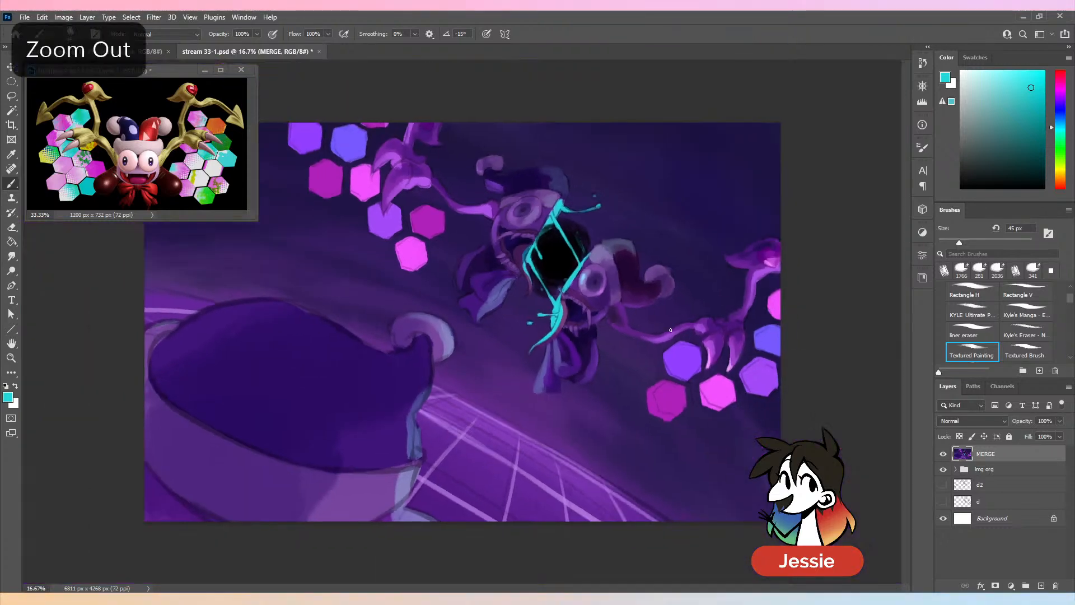
pyautogui.hotkey('ctrl', 'z')
pyautogui.hotkey('ctrl', 'z')
pyautogui.hotkey('ctrl', 'z')
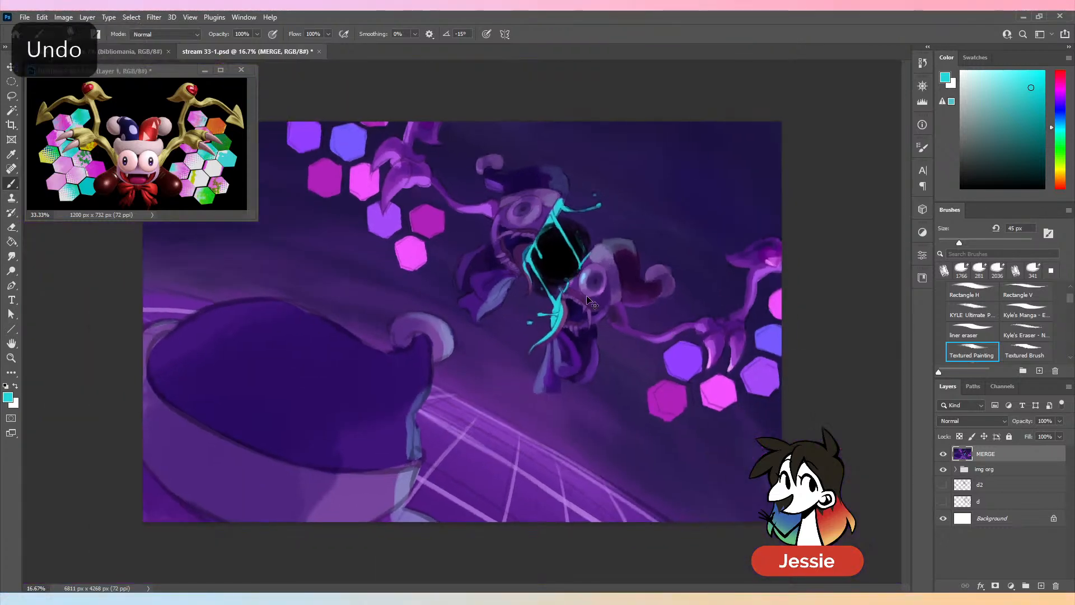
pyautogui.hotkey('ctrl', '+')
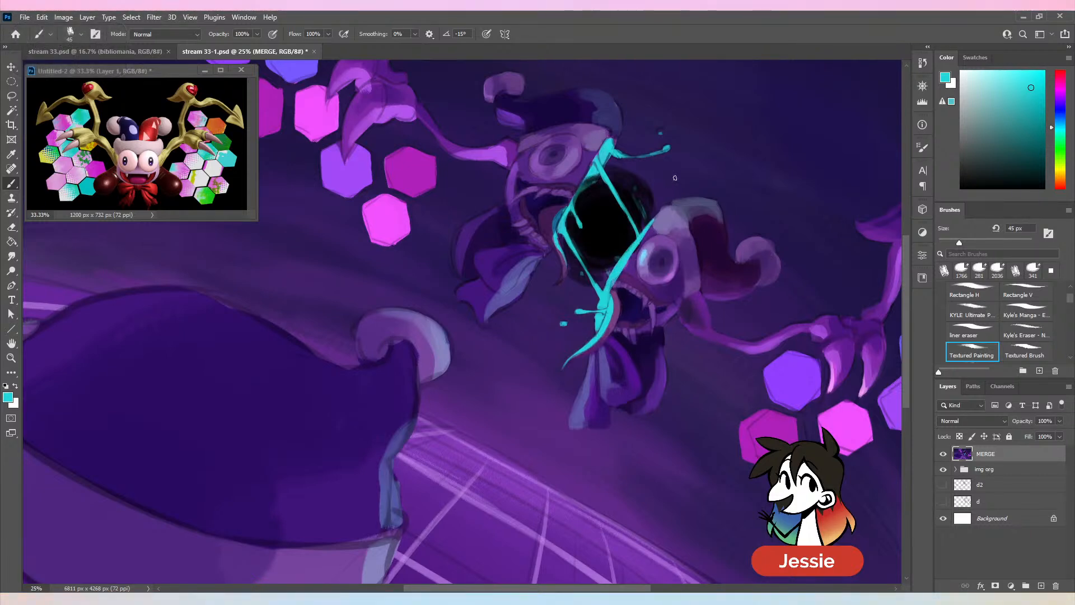
pyautogui.hotkey('ctrl', '-')
pyautogui.hotkey('ctrl', '+')
# - Clean up the edges of the cyan strands on the hole's right side with sampled black and a 98 px brush
pyautogui.keyDown('alt'); pyautogui.click(631, 256); pyautogui.keyUp('alt')
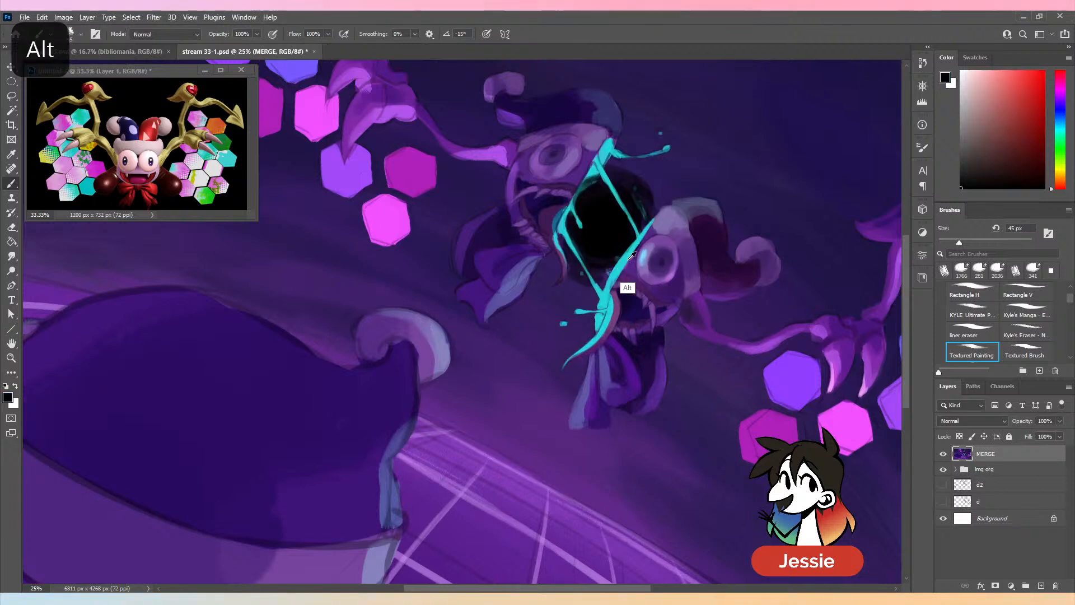
pyautogui.click(984, 243)
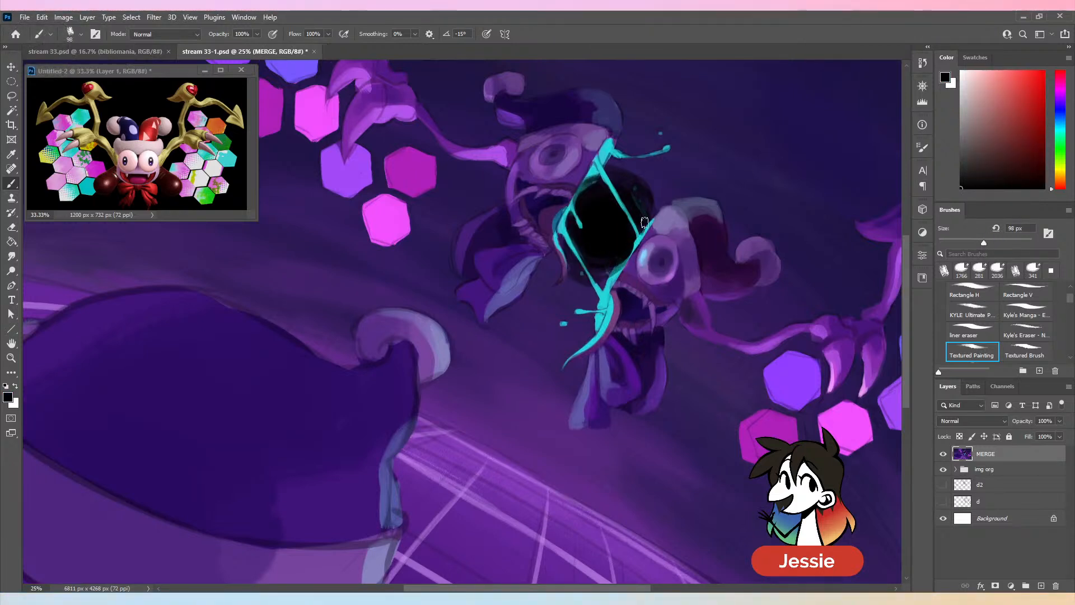
pyautogui.hotkey('ctrl', '-')
pyautogui.hotkey('ctrl', '-')
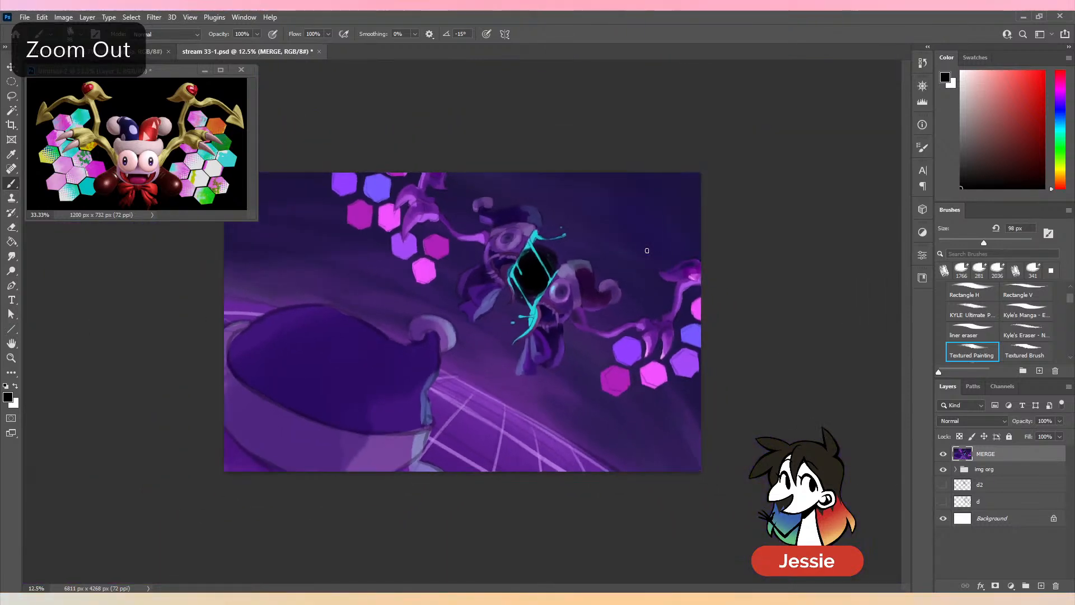
# - Add small cyan droplets near the upper splatter with sampled teal and cyan at 66 px, undoing unwanted strokes
pyautogui.hotkey('ctrl', '+')
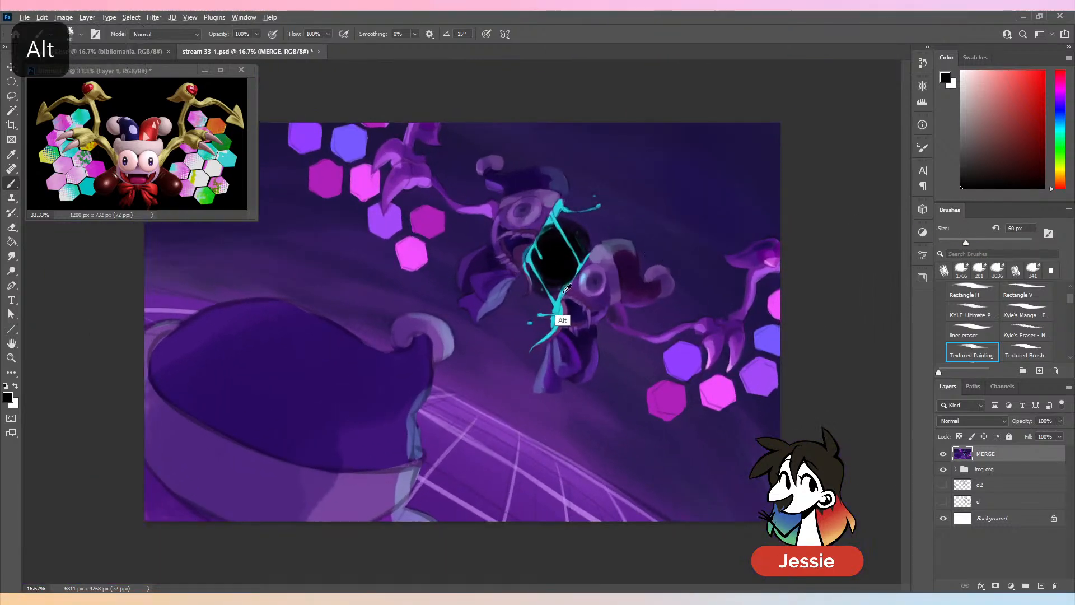
pyautogui.keyDown('alt'); pyautogui.click(557, 314); pyautogui.keyUp('alt')
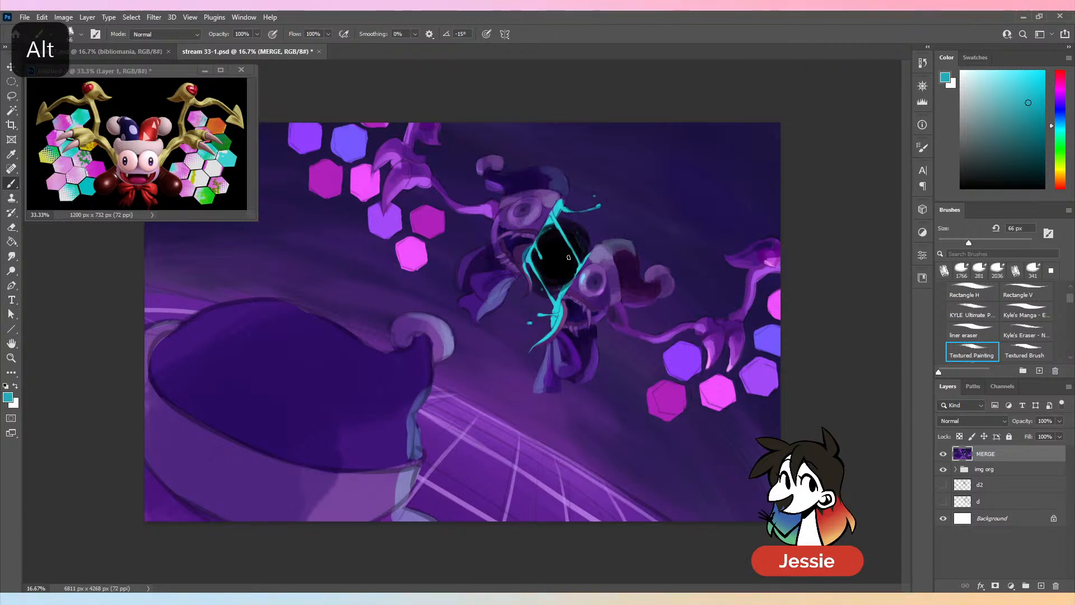
pyautogui.hotkey('ctrl', 'z')
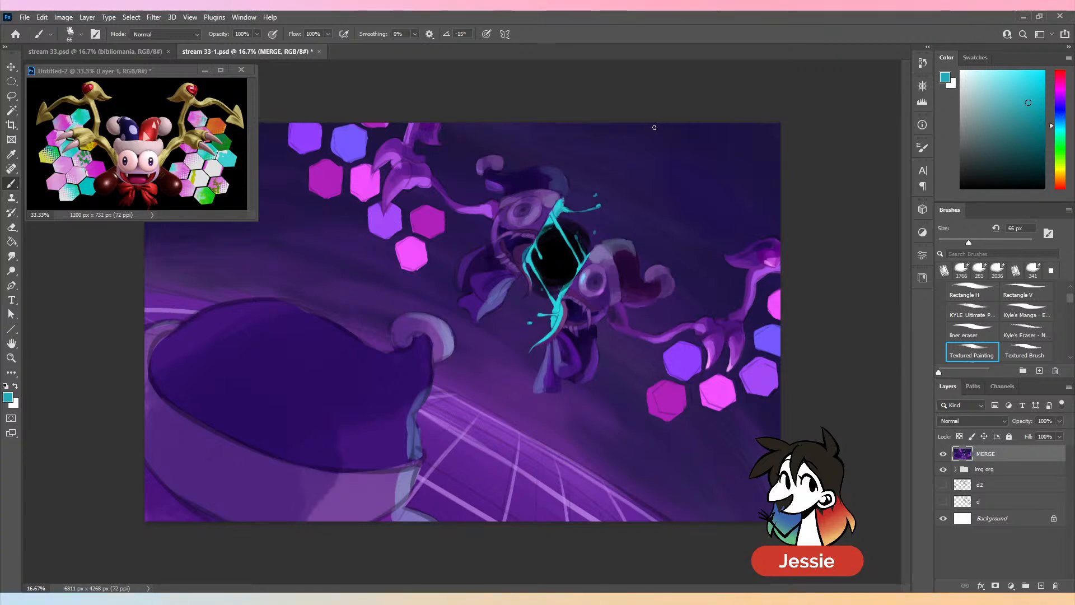
pyautogui.hotkey('ctrl', 'z')
pyautogui.keyDown('alt'); pyautogui.click(560, 210); pyautogui.keyUp('alt')
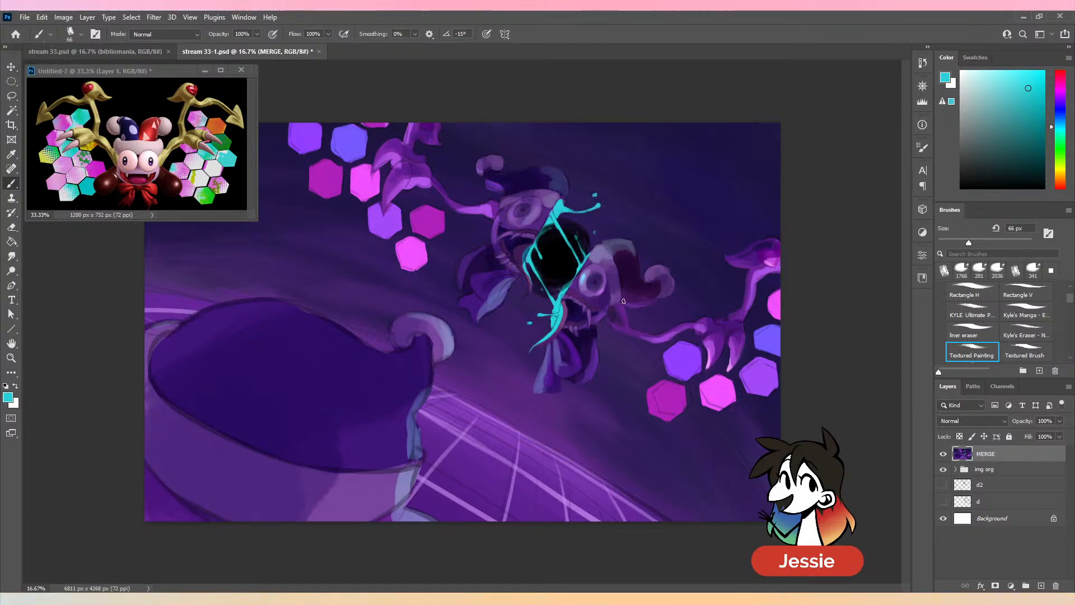
# - Blend the right face half beside the lower cyan strand with sampled blues and purples, using a 93 px brush
pyautogui.hotkey('ctrl', '=')
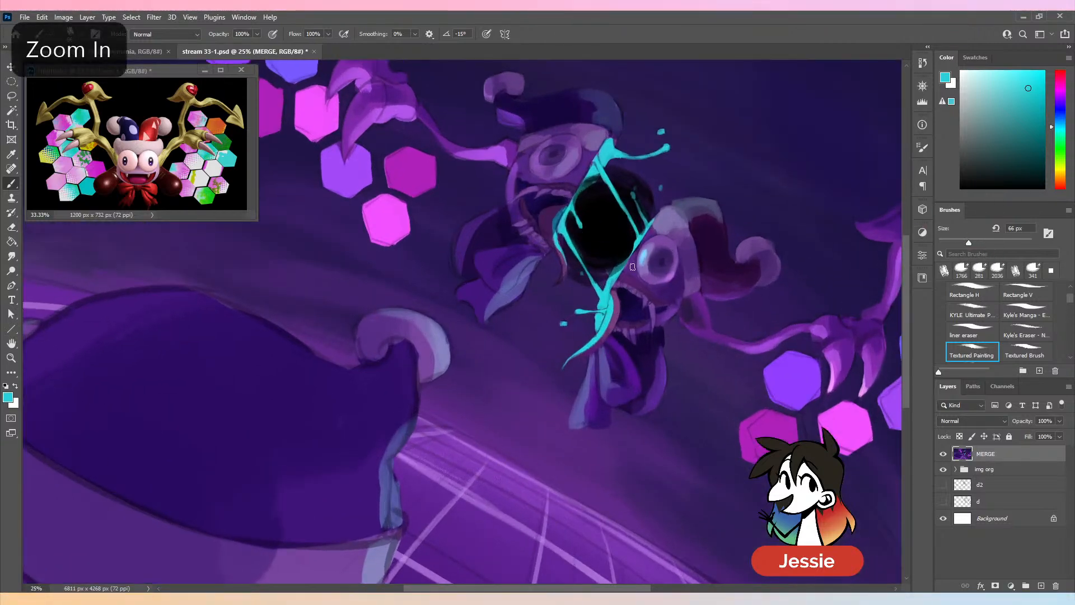
pyautogui.keyDown('alt'); pyautogui.click(623, 272); pyautogui.keyUp('alt')
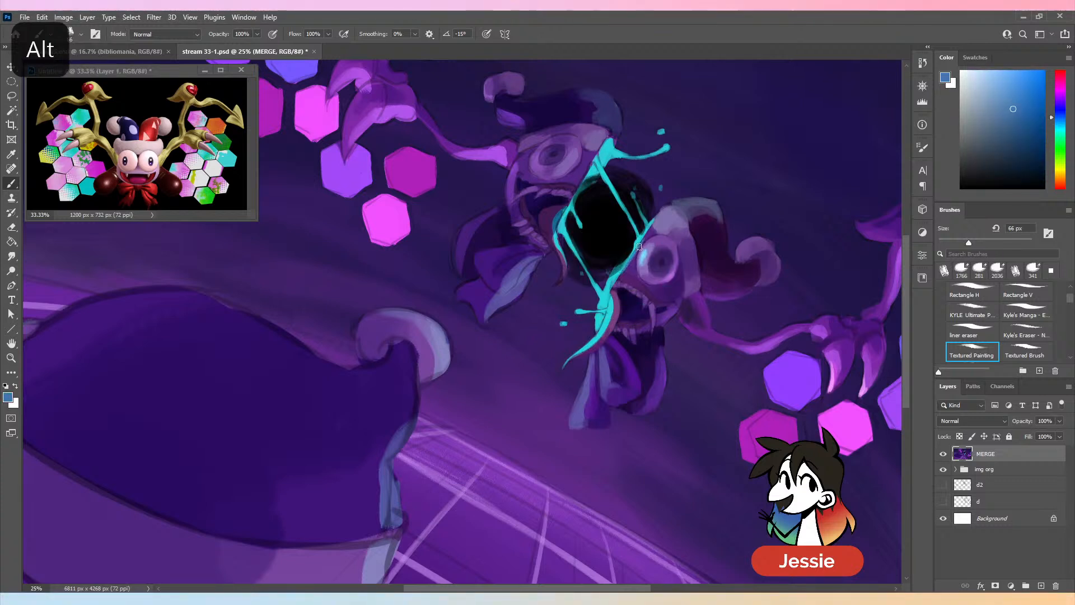
pyautogui.click(982, 242)
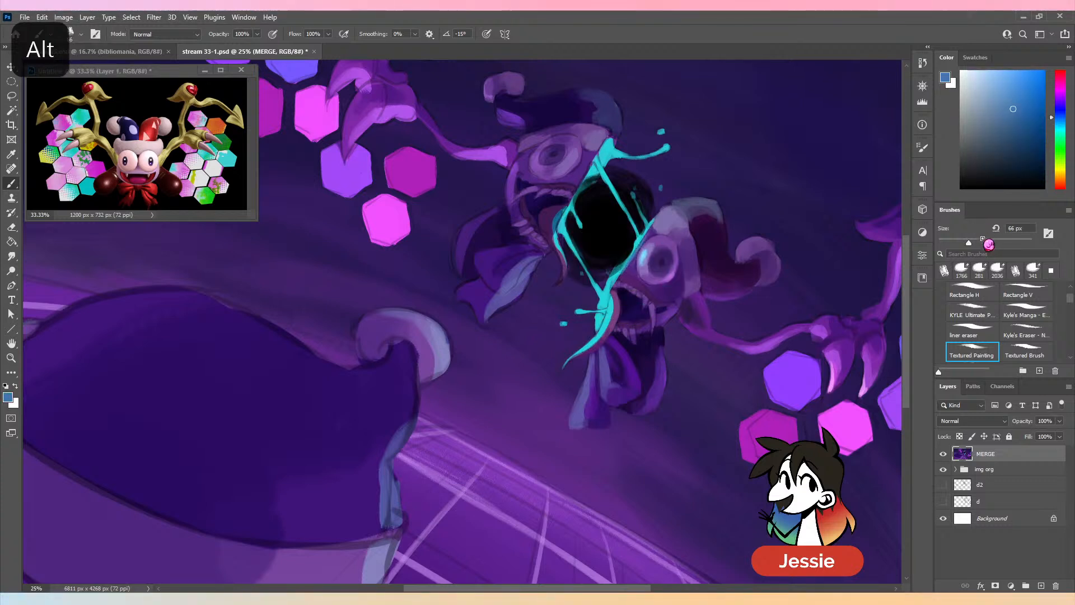
pyautogui.keyDown('alt'); pyautogui.click(621, 276); pyautogui.keyUp('alt')
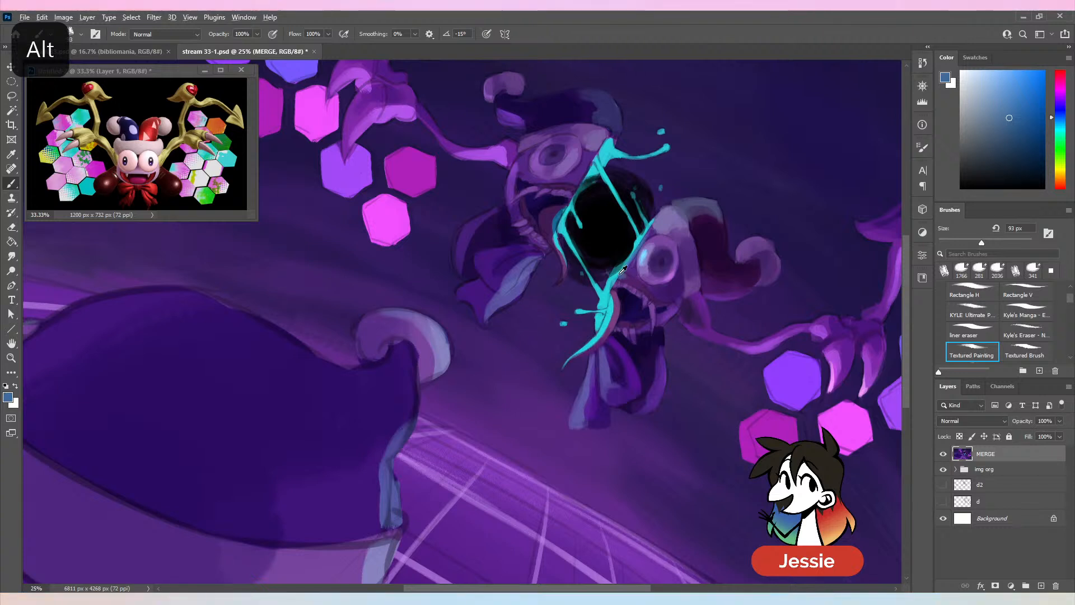
pyautogui.keyDown('alt'); pyautogui.click(621, 276); pyautogui.keyUp('alt')
pyautogui.keyDown('alt'); pyautogui.click(621, 278); pyautogui.keyUp('alt')
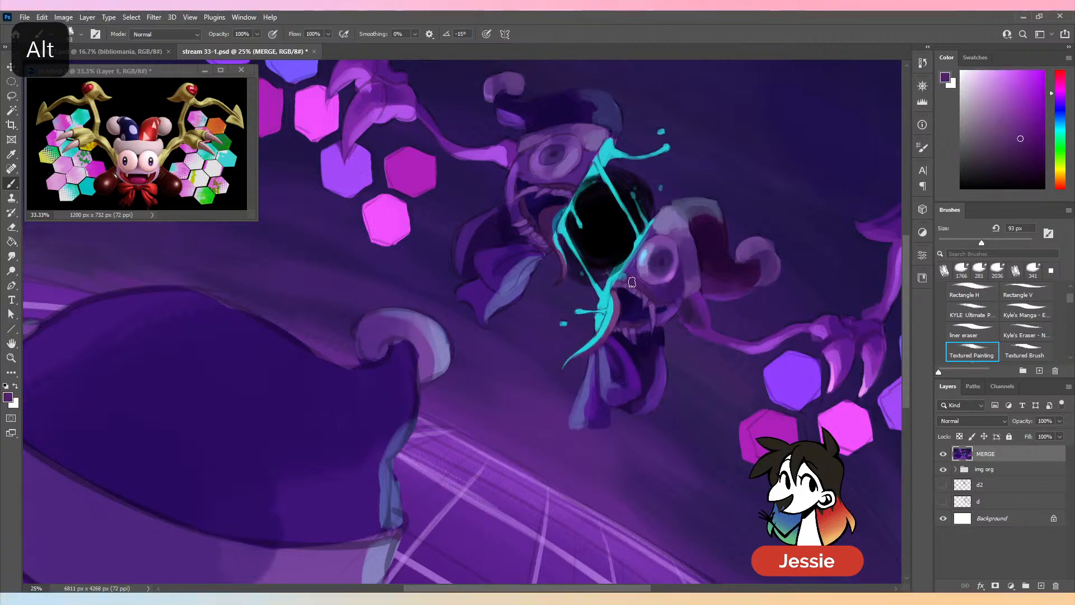
pyautogui.keyDown('alt'); pyautogui.click(624, 280); pyautogui.keyUp('alt')
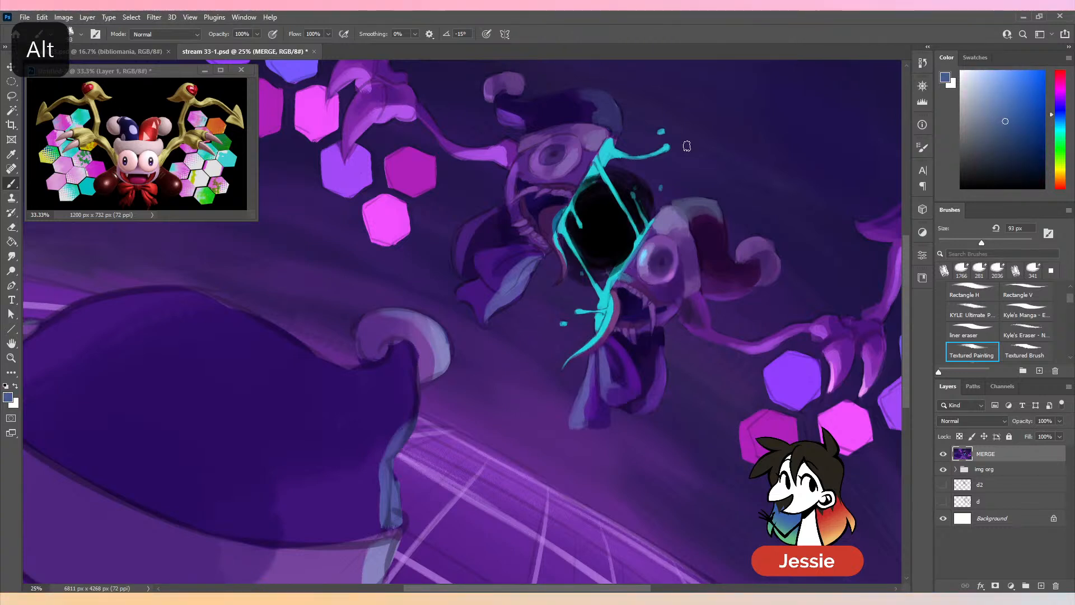
pyautogui.keyDown('alt'); pyautogui.click(635, 312); pyautogui.keyUp('alt')
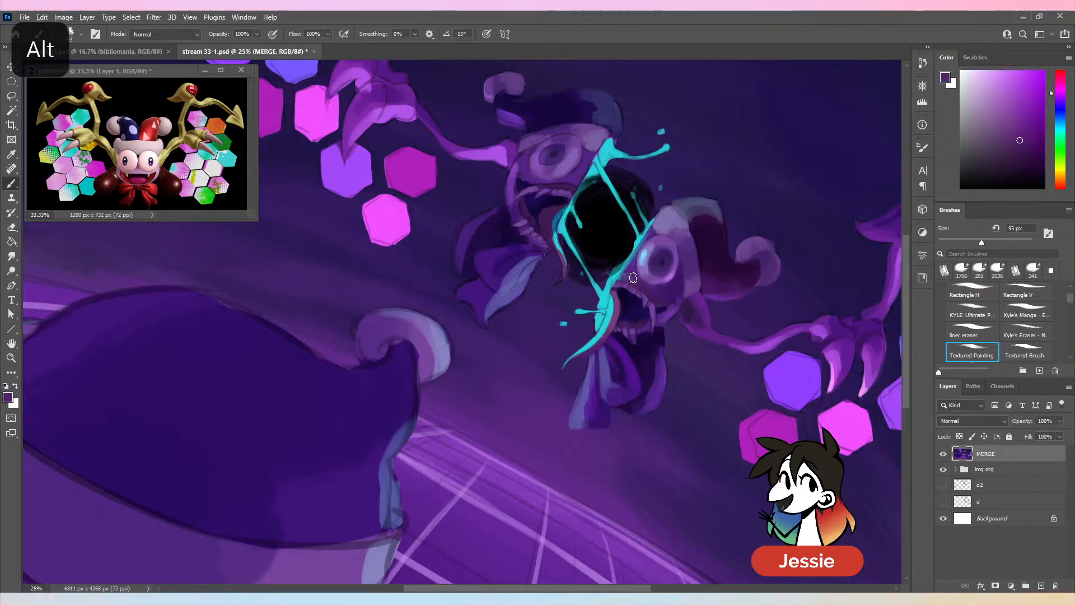
pyautogui.keyDown('alt'); pyautogui.click(632, 277); pyautogui.keyUp('alt')
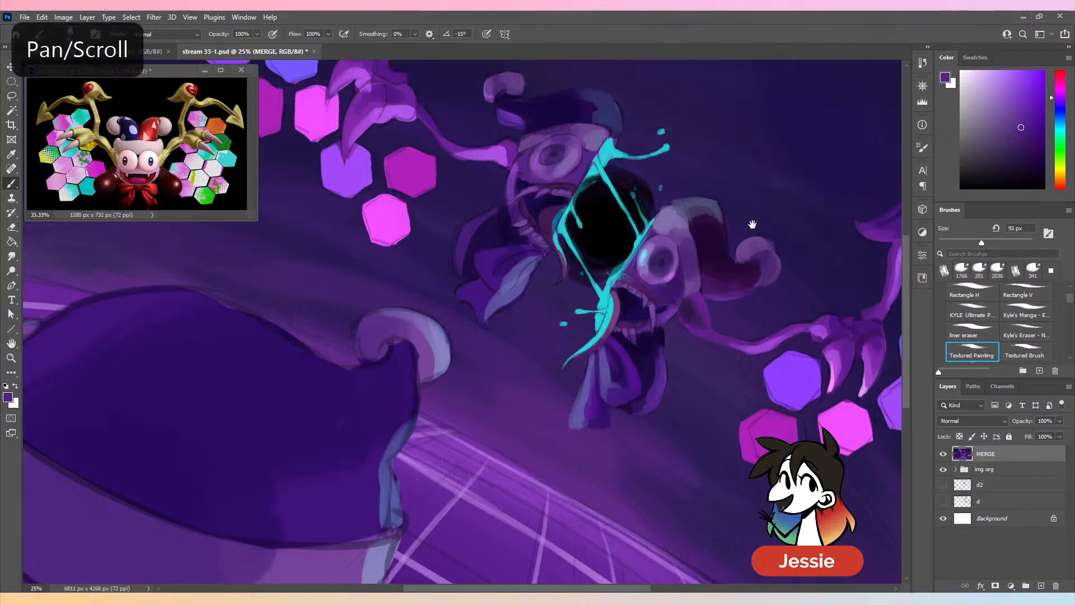
# - Repaint the left face half's forehead and eye with sampled light and dark purples, using a 175 px brush
pyautogui.moveTo(752, 225); pyautogui.dragTo(746, 251)
pyautogui.hotkey('ctrl', '-')
pyautogui.hotkey('ctrl', '-')
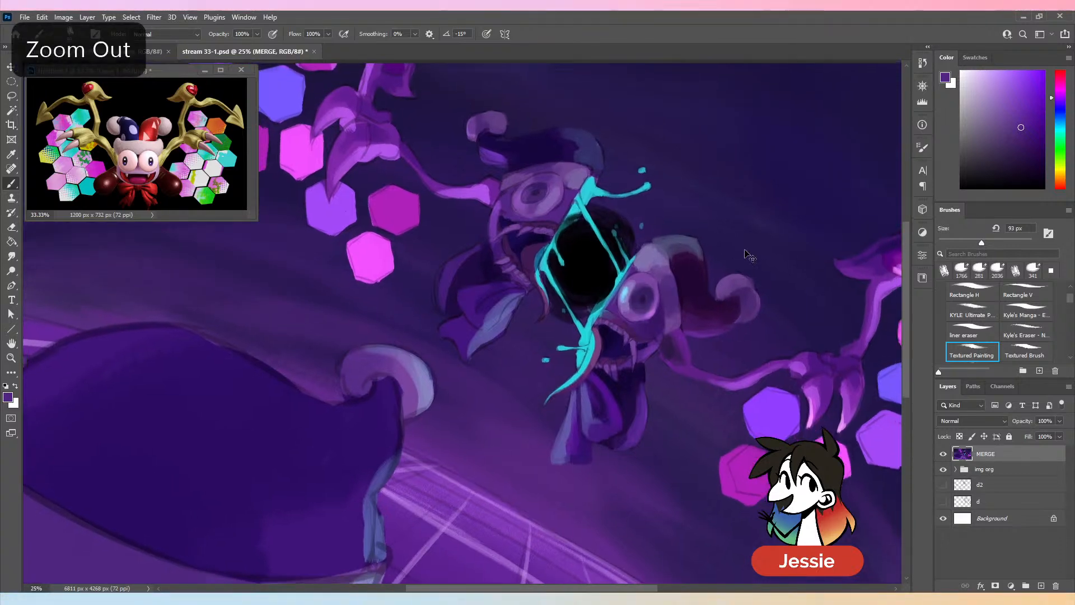
pyautogui.hotkey('ctrl', '+')
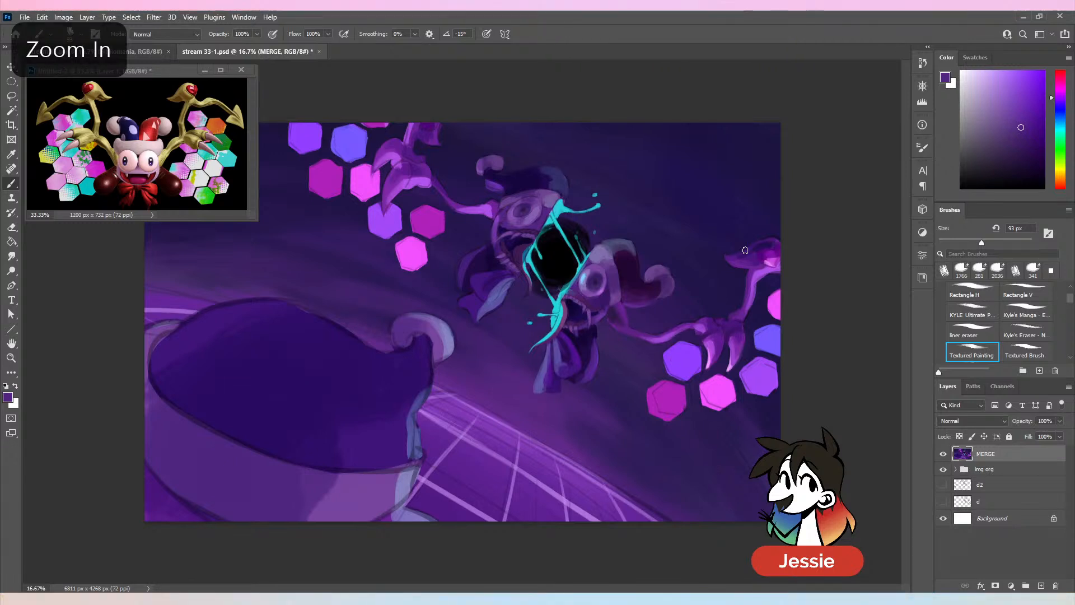
pyautogui.moveTo(981, 243); pyautogui.dragTo(1003, 243)
pyautogui.keyDown('alt'); pyautogui.click(543, 195); pyautogui.keyUp('alt')
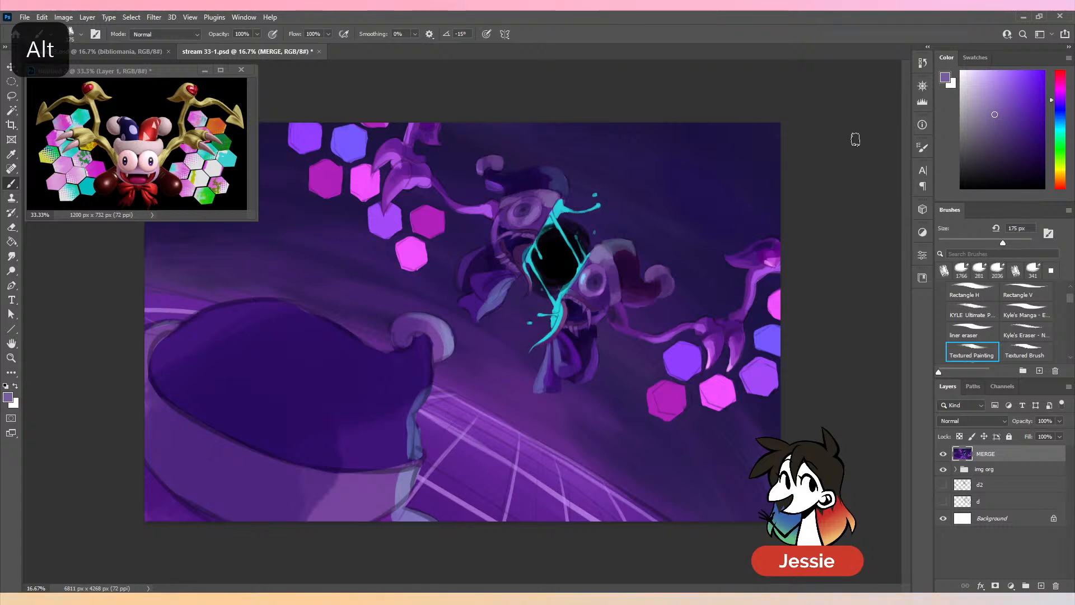
pyautogui.keyDown('alt'); pyautogui.click(529, 190); pyautogui.keyUp('alt')
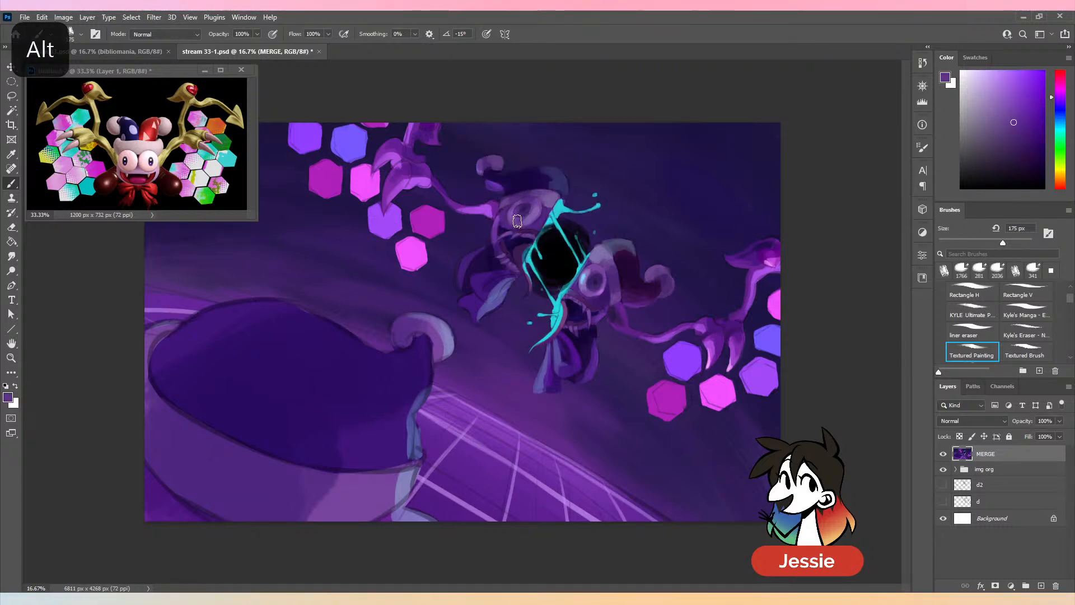
pyautogui.keyDown('alt'); pyautogui.click(524, 210); pyautogui.keyUp('alt')
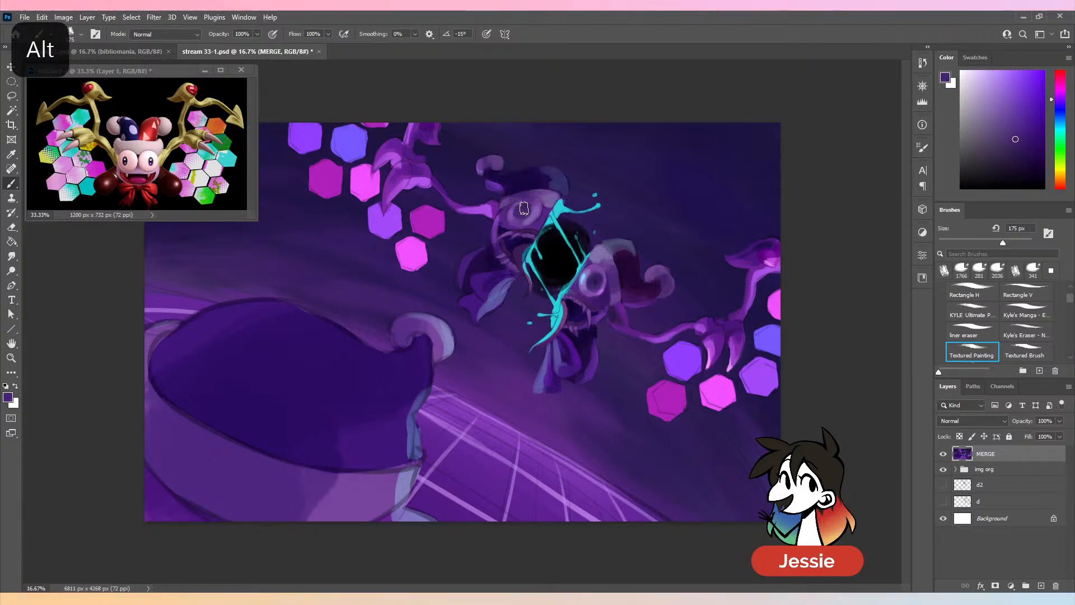
pyautogui.keyDown('alt'); pyautogui.click(530, 210); pyautogui.keyUp('alt')
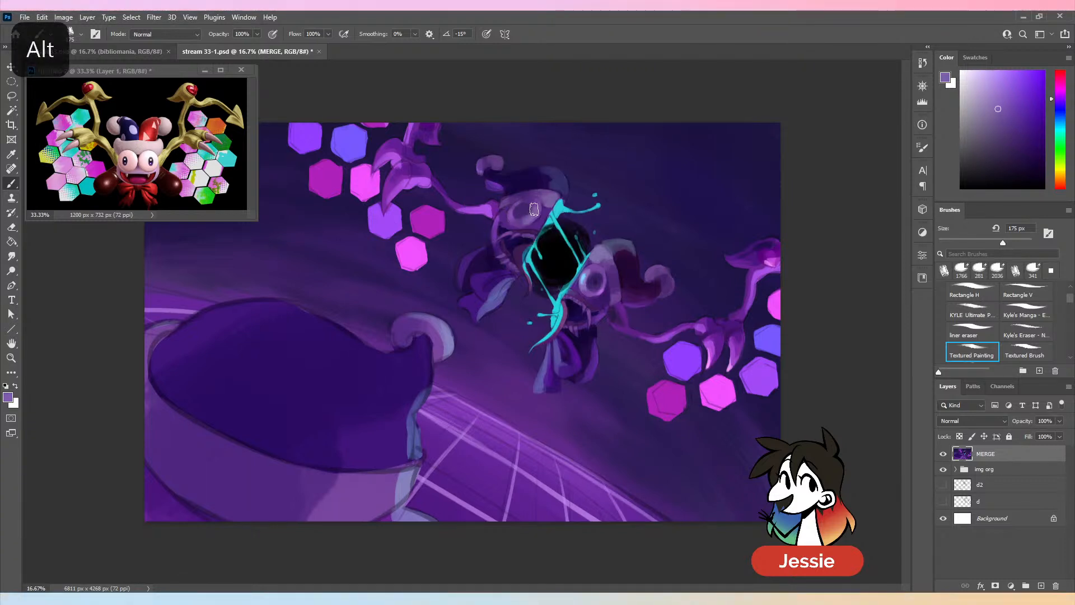
pyautogui.keyDown('alt'); pyautogui.click(531, 209); pyautogui.keyUp('alt')
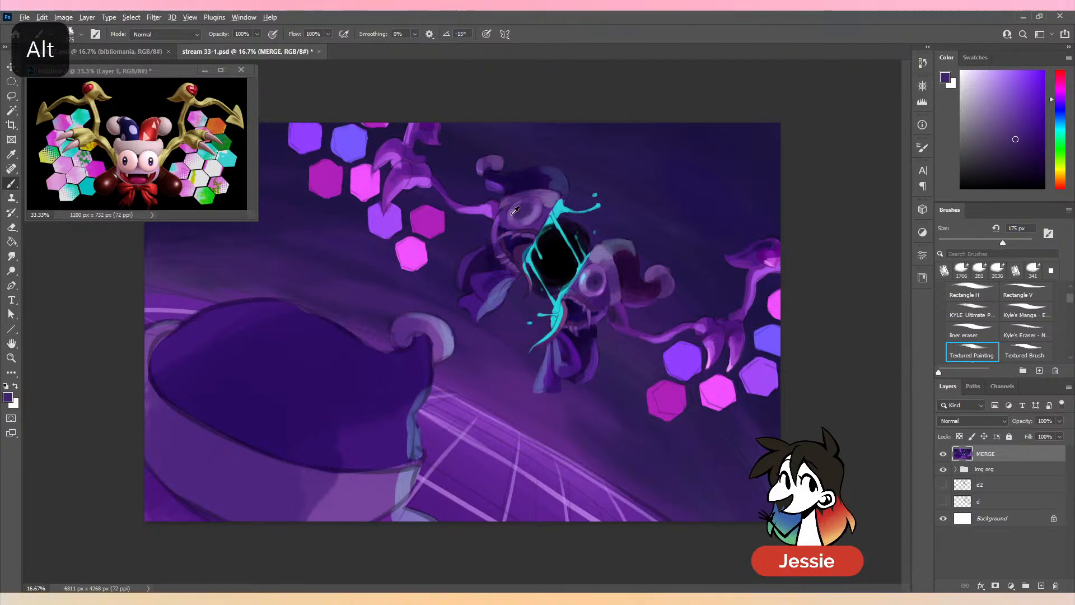
pyautogui.keyDown('alt'); pyautogui.click(512, 213); pyautogui.keyUp('alt')
pyautogui.keyDown('alt'); pyautogui.click(562, 219); pyautogui.keyUp('alt')
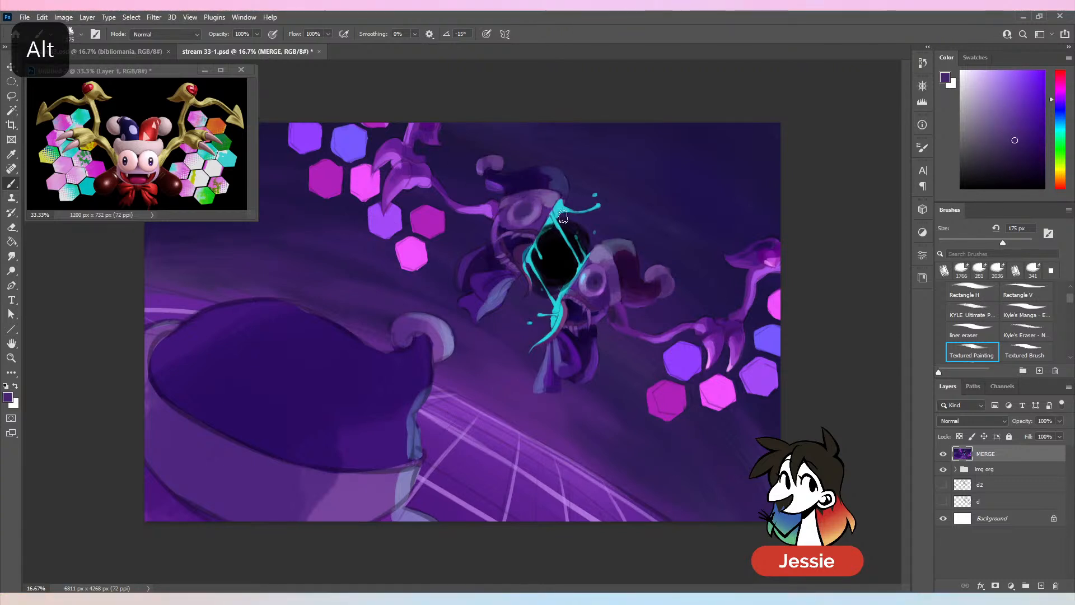
# - Paint the left eye's pupil with sampled dark purples, starting at 56 px and enlarging the brush to 67 px and 85 px
pyautogui.keyDown('alt'); pyautogui.click(590, 315); pyautogui.keyUp('alt')
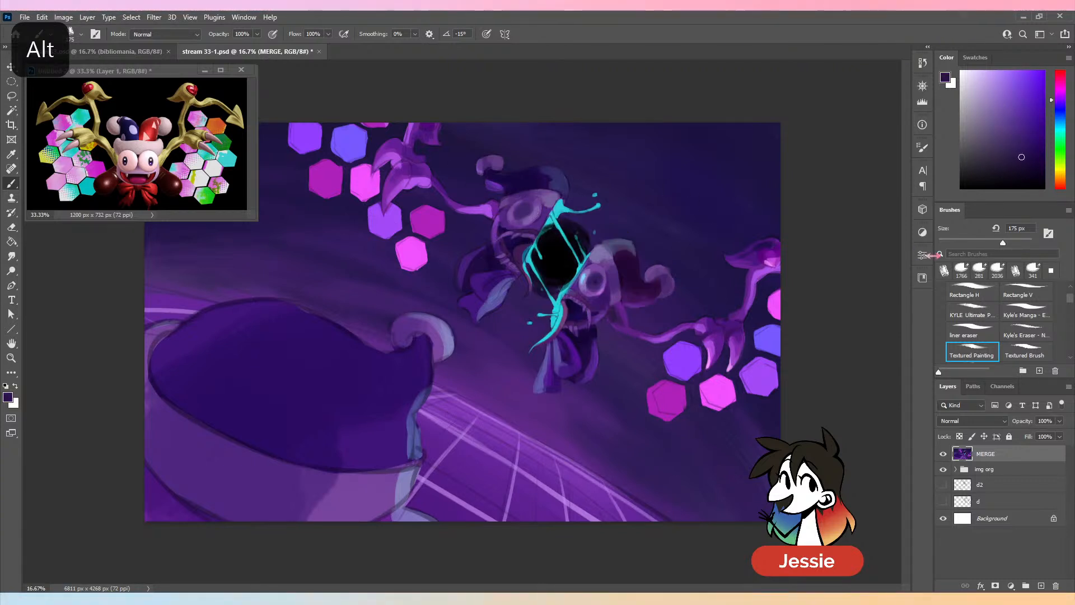
pyautogui.click(963, 239)
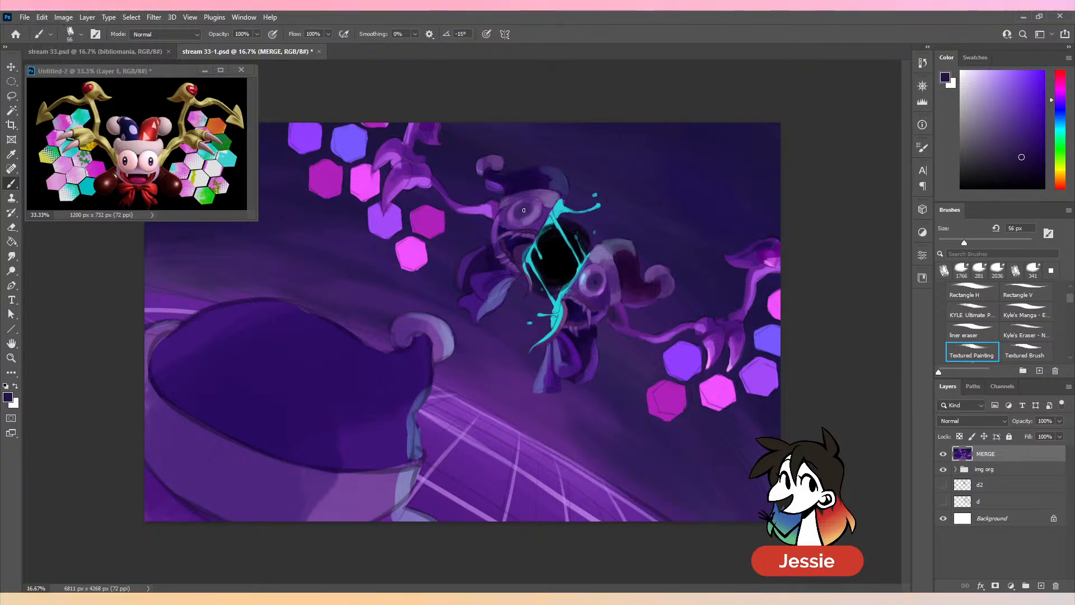
pyautogui.keyDown('alt'); pyautogui.click(600, 282); pyautogui.keyUp('alt')
pyautogui.click(971, 242)
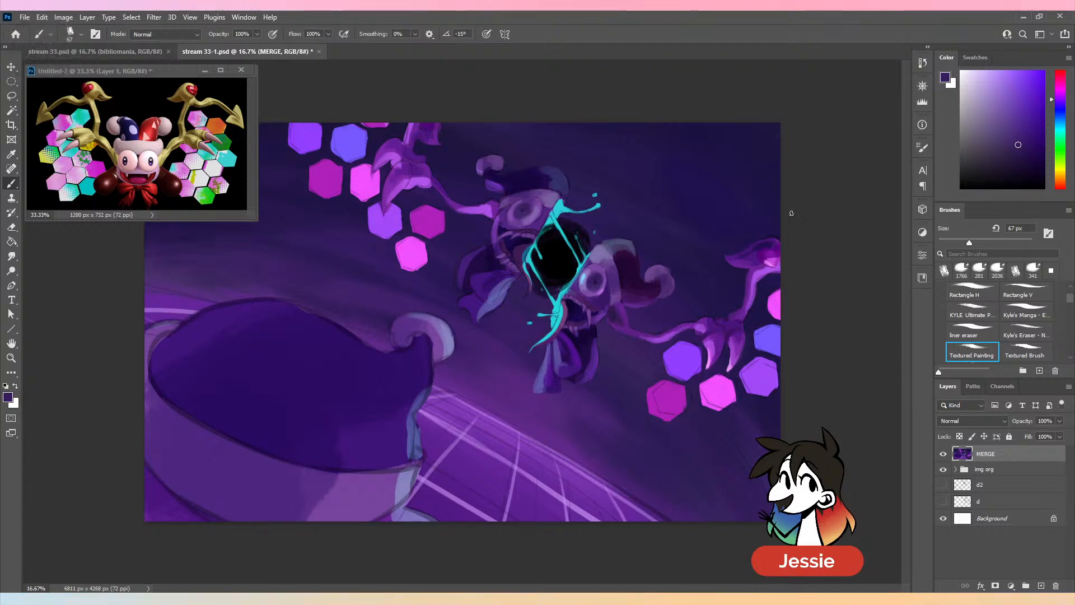
pyautogui.click(978, 242)
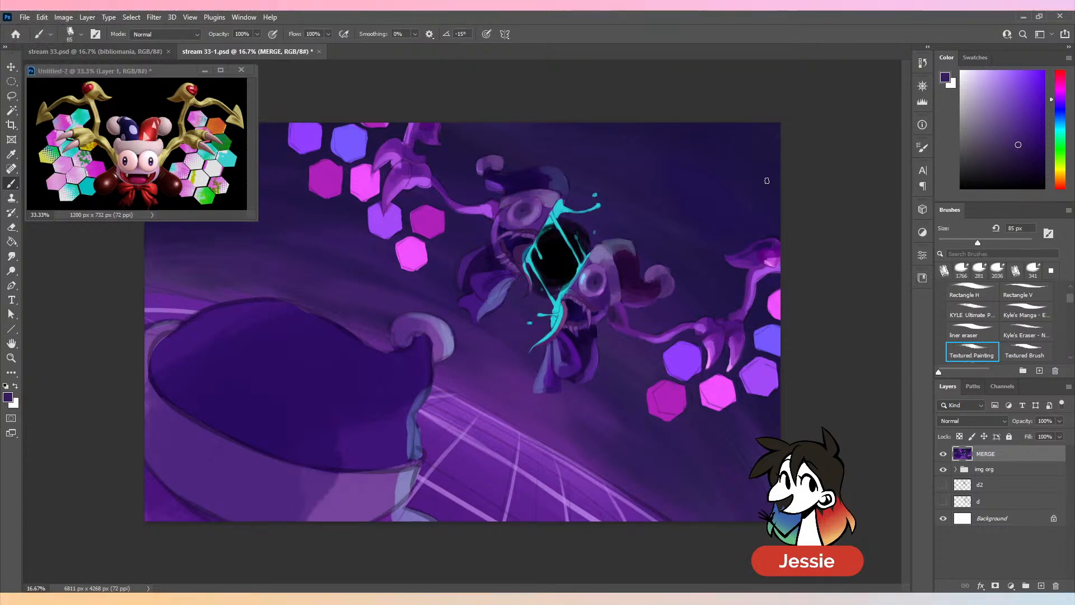
# - Paint a highlight on the left face half's eye with sampled purple and light blue at 85 px, and save the document
pyautogui.keyDown('alt'); pyautogui.click(545, 179); pyautogui.keyUp('alt')
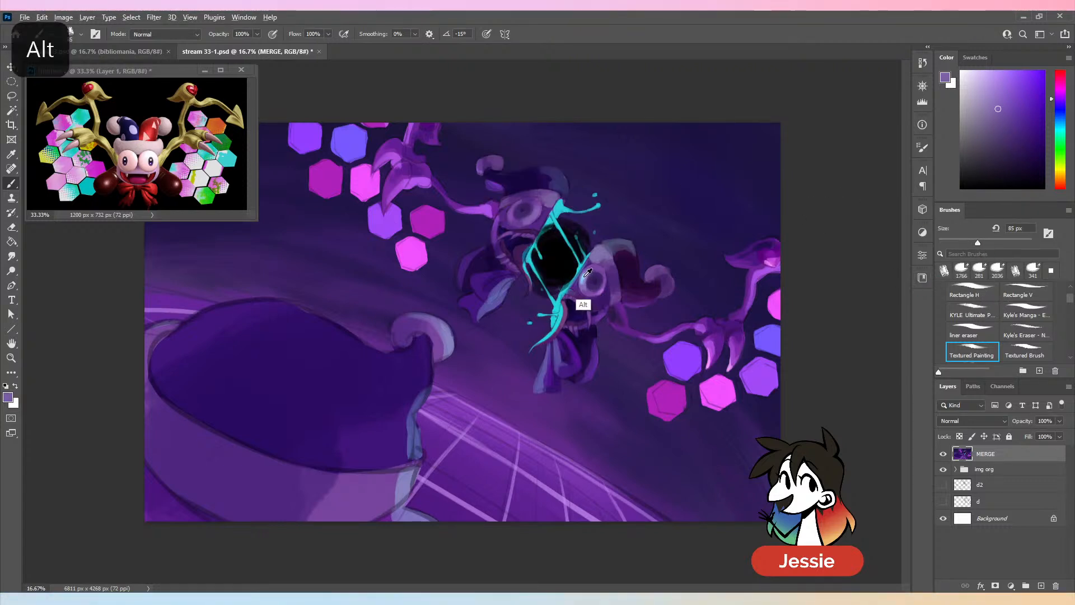
pyautogui.keyDown('alt'); pyautogui.click(576, 308); pyautogui.keyUp('alt')
pyautogui.hotkey('ctrl', '-')
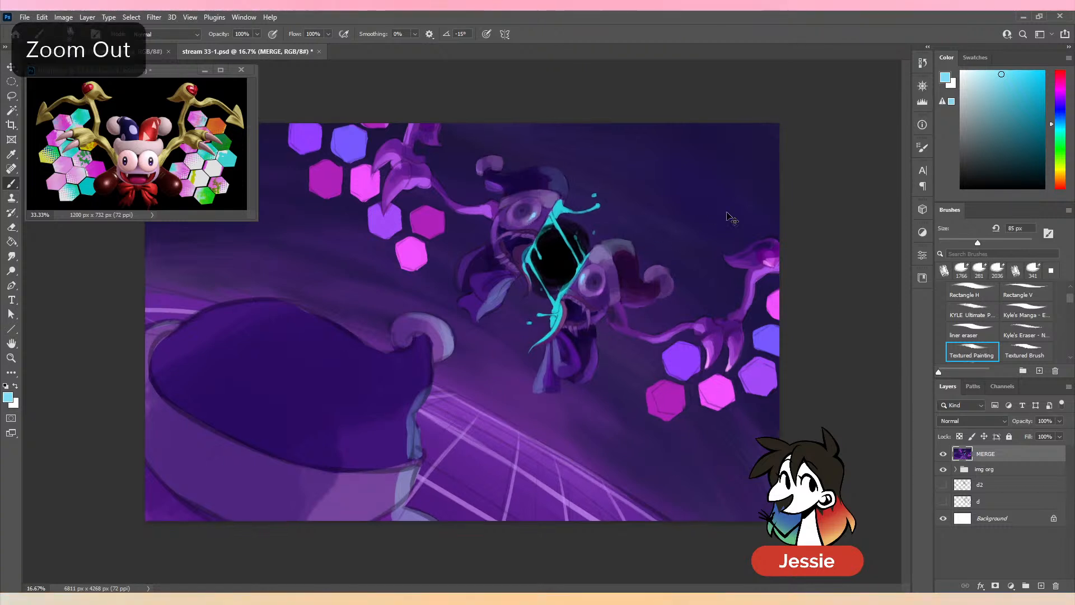
pyautogui.hotkey('ctrl', '+')
pyautogui.hotkey('ctrl', 's')
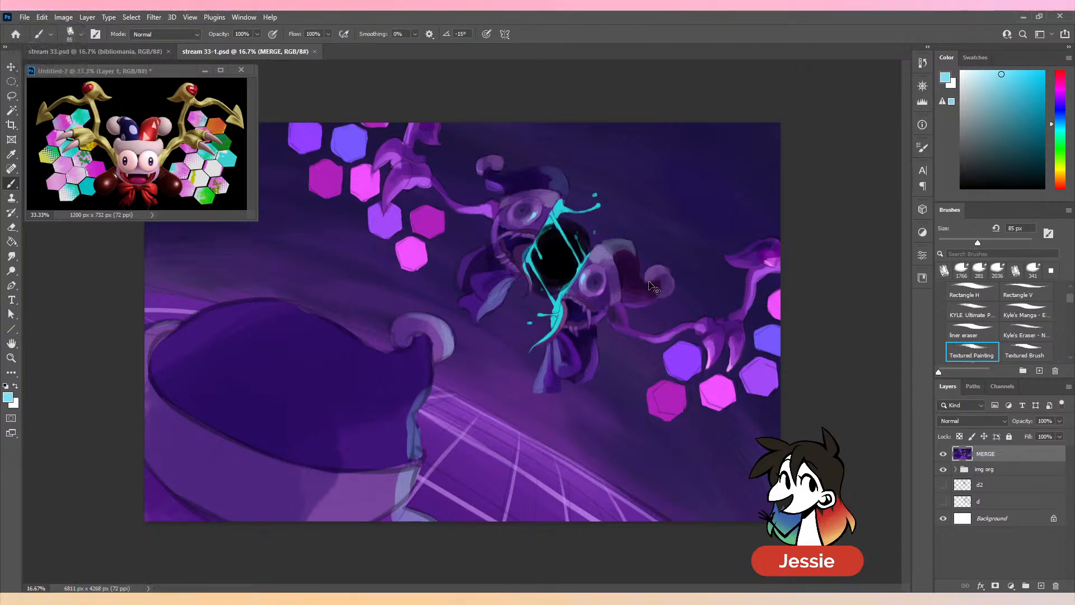
# - Retouch the left eye's rim and pupil edge with sampled light and dark purples at 85 px, undoing an unwanted stroke
pyautogui.hotkey('ctrl', '+')
pyautogui.keyDown('alt'); pyautogui.click(674, 302); pyautogui.keyUp('alt')
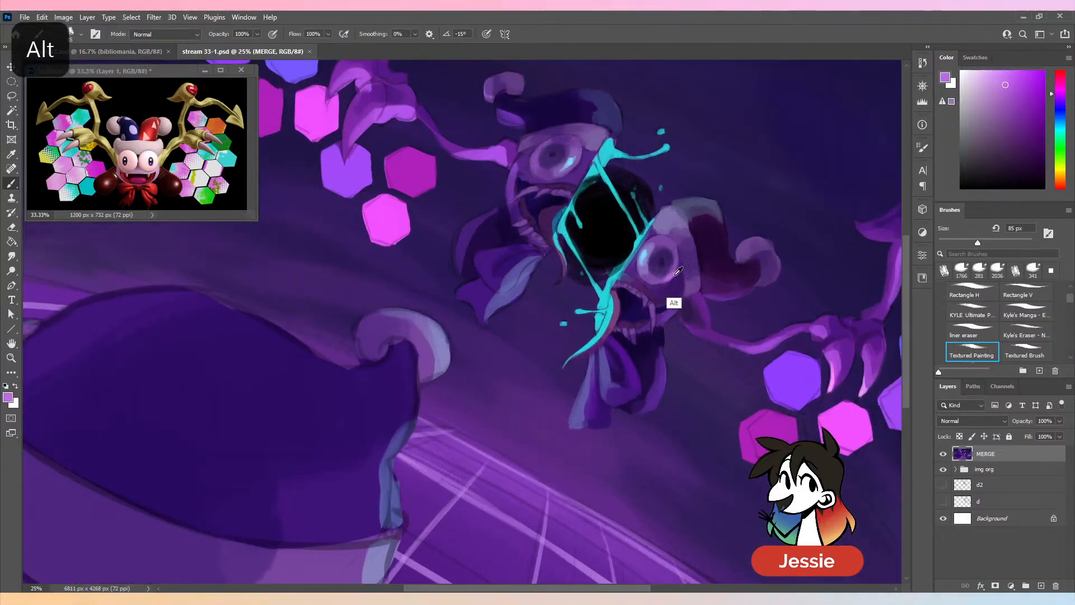
pyautogui.keyDown('alt'); pyautogui.click(543, 146); pyautogui.keyUp('alt')
pyautogui.moveTo(539, 145); pyautogui.dragTo(532, 165)
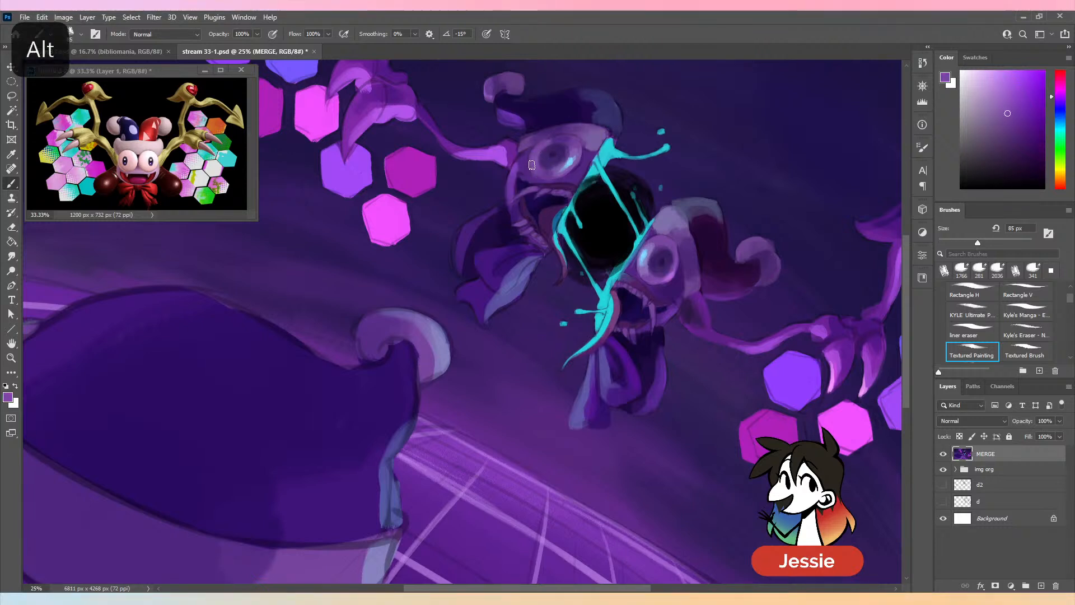
pyautogui.hotkey('ctrl', 'z')
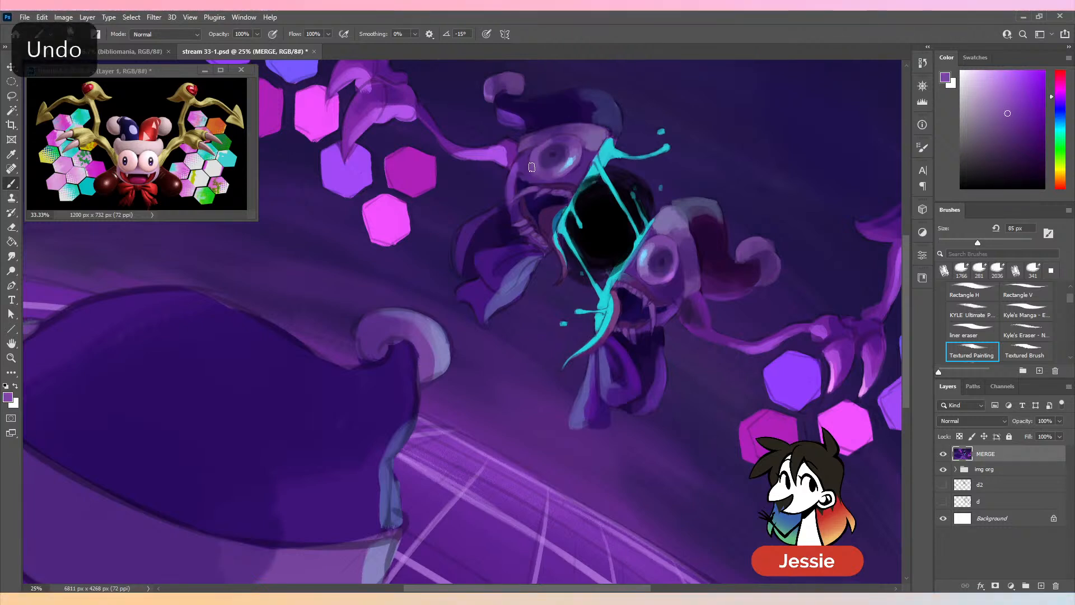
pyautogui.keyDown('alt'); pyautogui.click(542, 154); pyautogui.keyUp('alt')
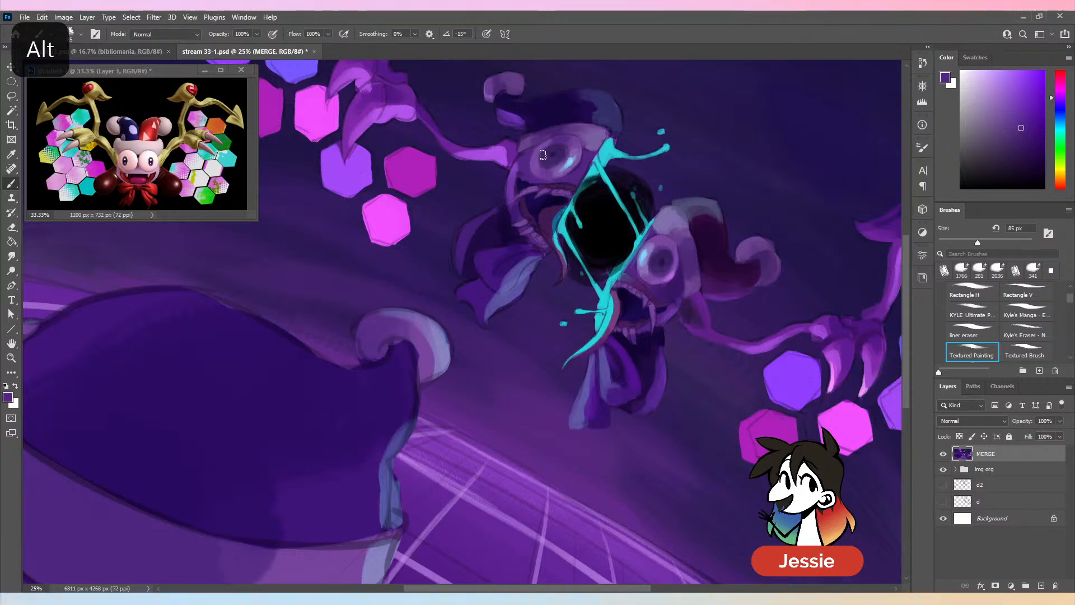
pyautogui.keyDown('alt'); pyautogui.click(672, 276); pyautogui.keyUp('alt')
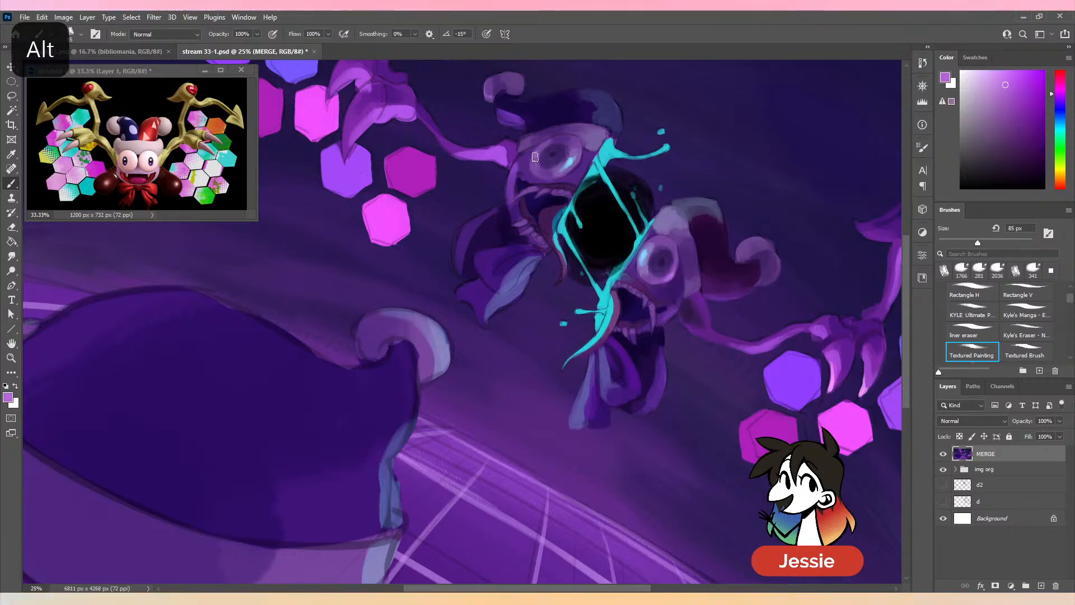
pyautogui.hotkey('ctrl', '-')
pyautogui.hotkey('ctrl', '-')
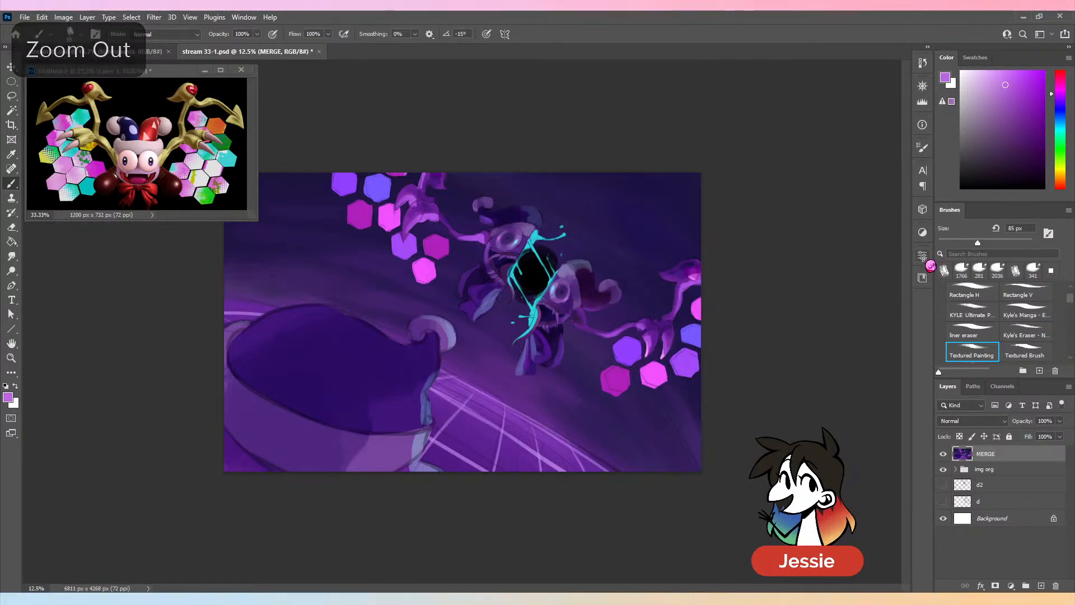
# - Paint the right face half's upper teeth with a sampled periwinkle blue, using a 52 px brush
pyautogui.hotkey('ctrl', '+')
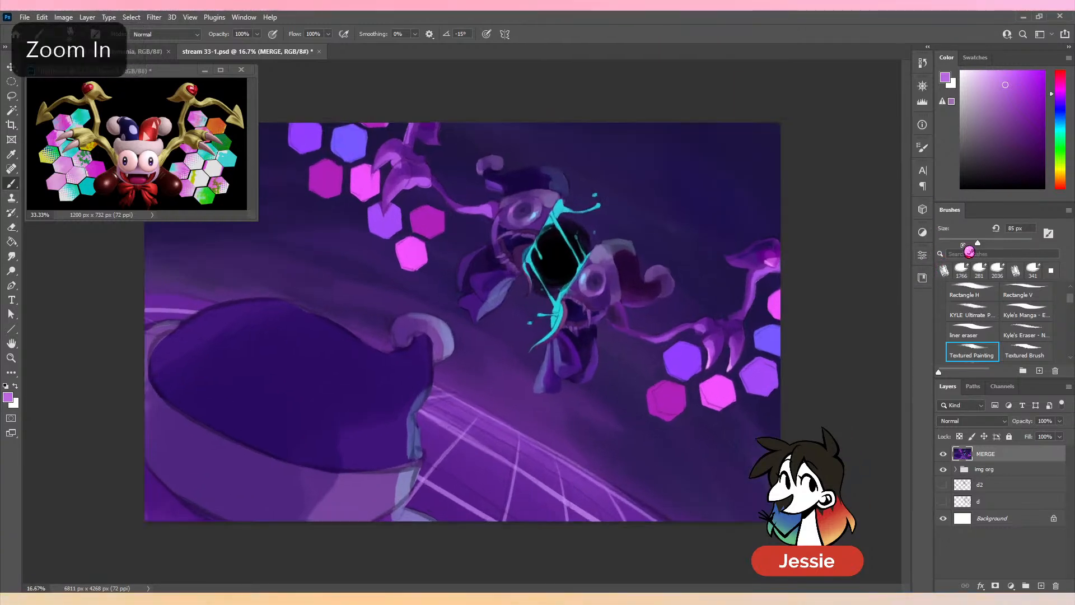
pyautogui.hotkey('ctrl', '+')
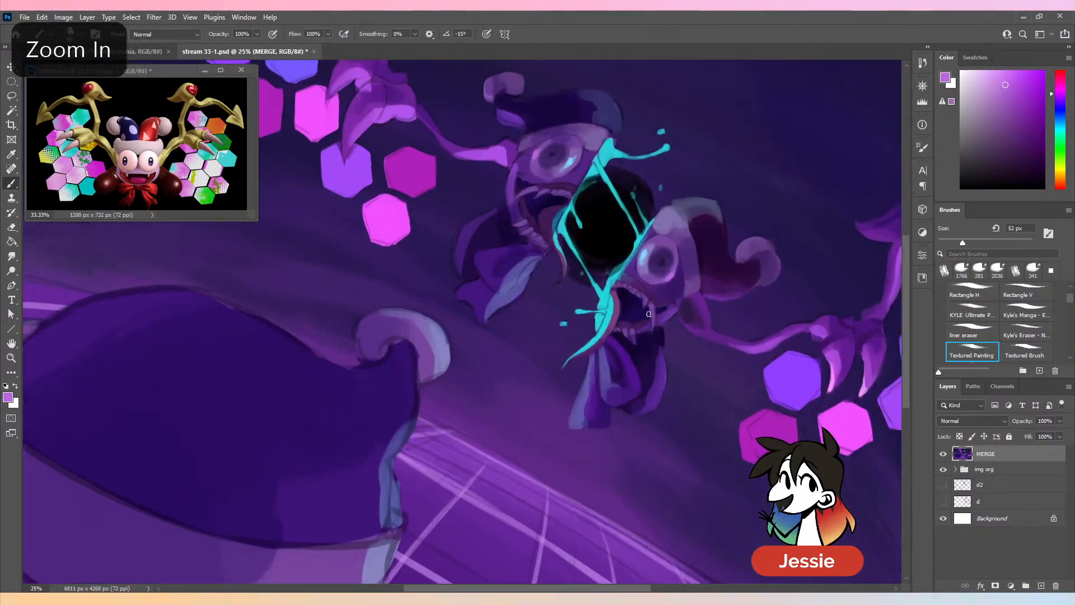
pyautogui.keyDown('alt'); pyautogui.click(642, 269); pyautogui.keyUp('alt')
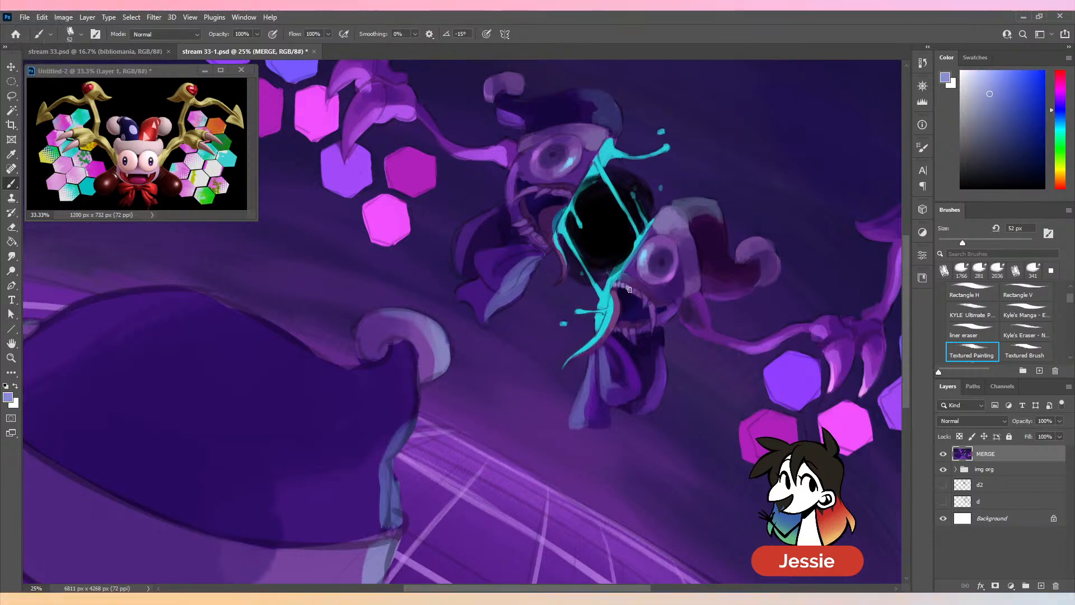
# - Define the long fang and neighbouring teeth of the right face half with sampled light and mid purples, and save the document
pyautogui.keyDown('alt'); pyautogui.click(670, 280); pyautogui.keyUp('alt')
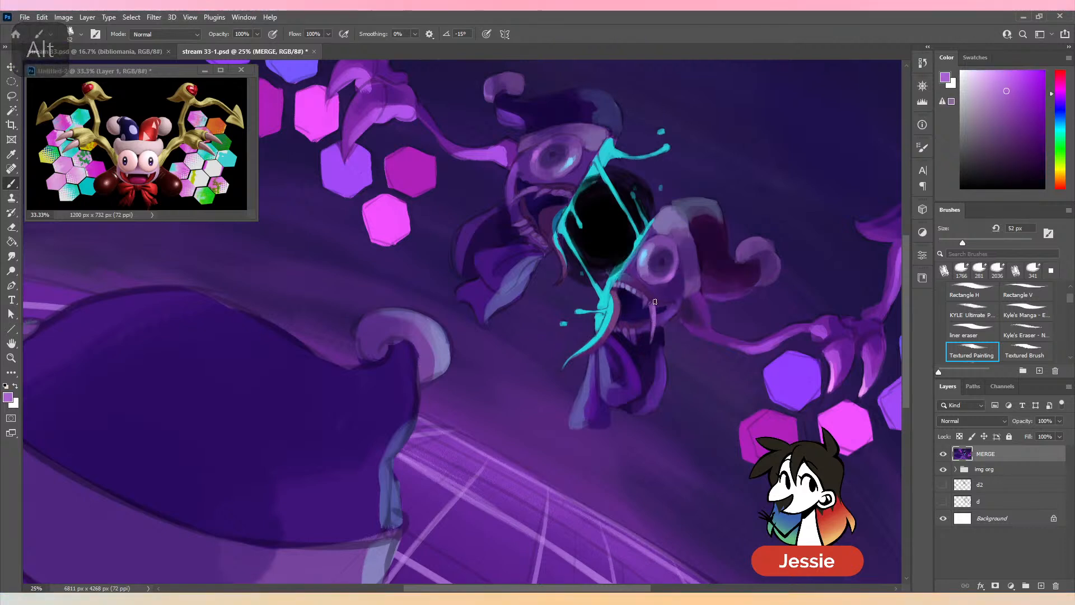
pyautogui.keyDown('alt'); pyautogui.click(650, 334); pyautogui.keyUp('alt')
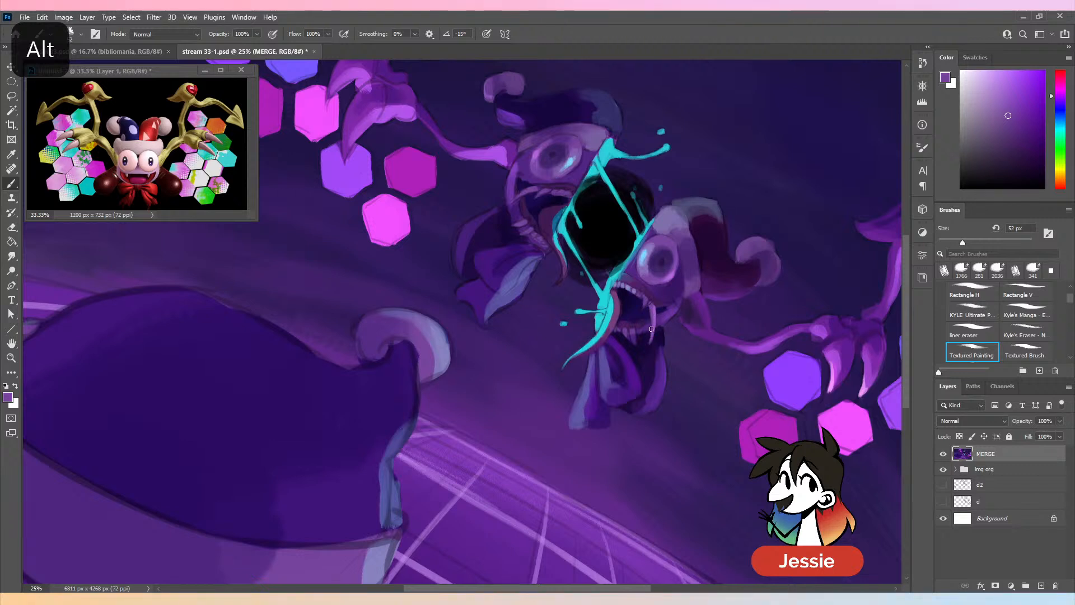
pyautogui.keyDown('alt'); pyautogui.click(651, 314); pyautogui.keyUp('alt')
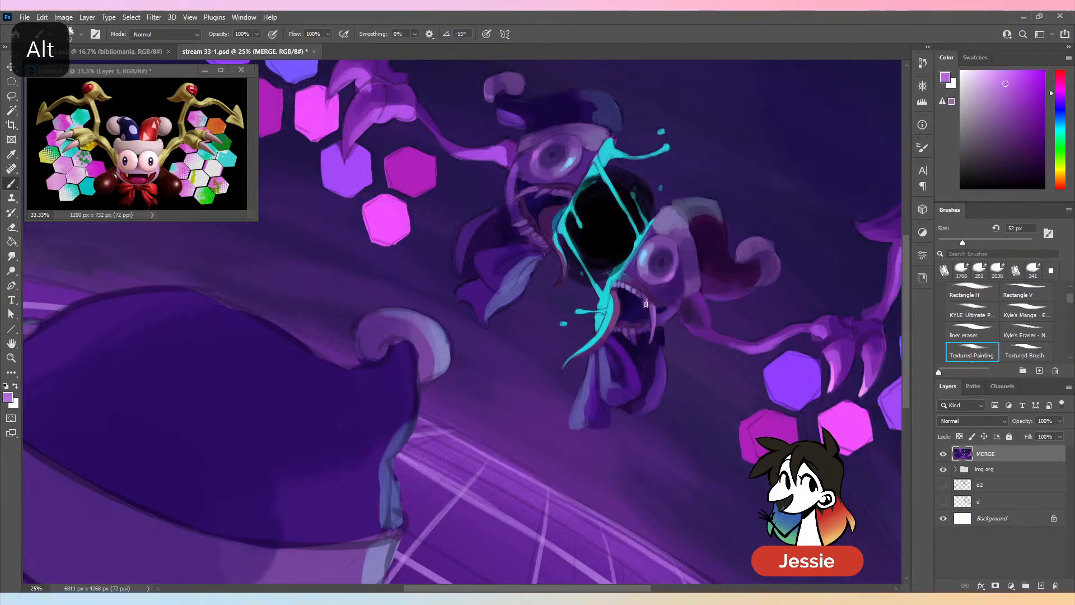
pyautogui.keyDown('alt'); pyautogui.click(644, 296); pyautogui.keyUp('alt')
pyautogui.keyDown('alt'); pyautogui.click(645, 329); pyautogui.keyUp('alt')
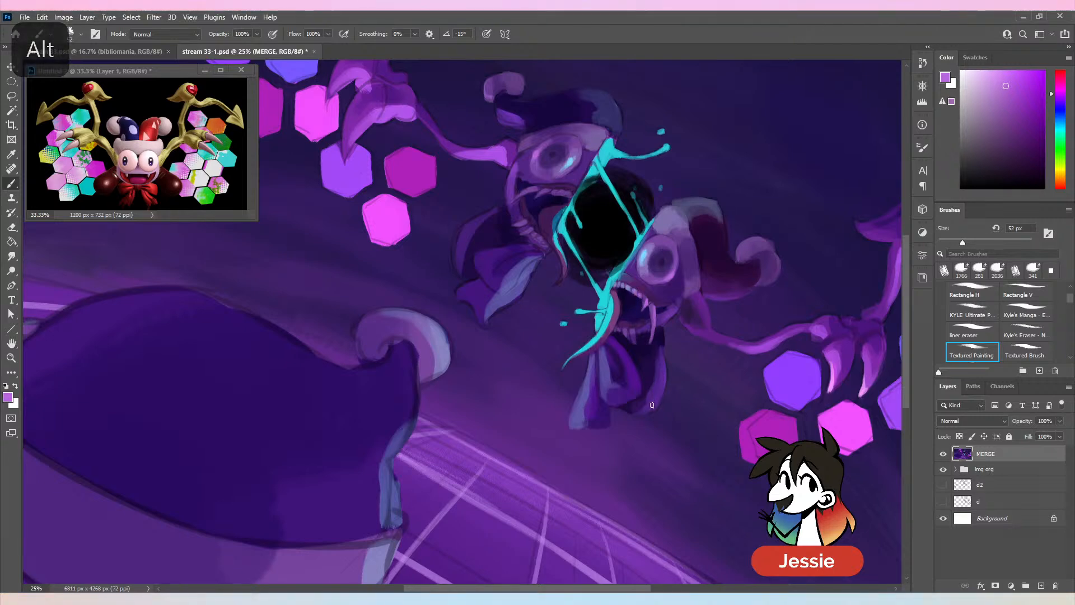
pyautogui.hotkey('ctrl', '-')
pyautogui.hotkey('ctrl', 's')
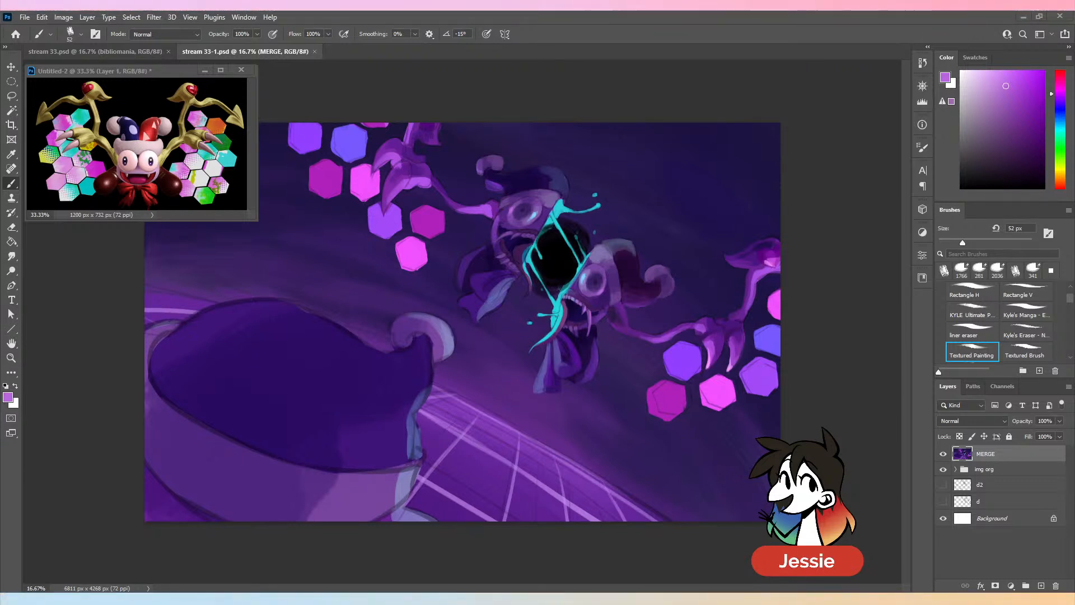
# - Refine the lower gum and mouth outline of the right face half with sampled dark purples and near-black navy at 52 px
pyautogui.click(131, 313)
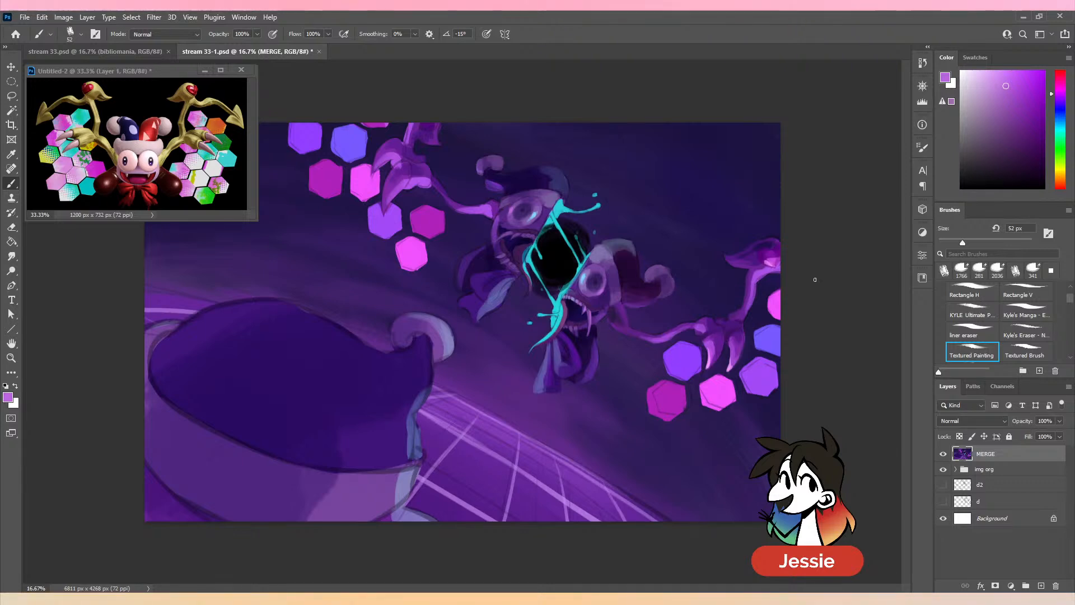
pyautogui.hotkey('ctrl', '+')
pyautogui.keyDown('alt'); pyautogui.click(632, 323); pyautogui.keyUp('alt')
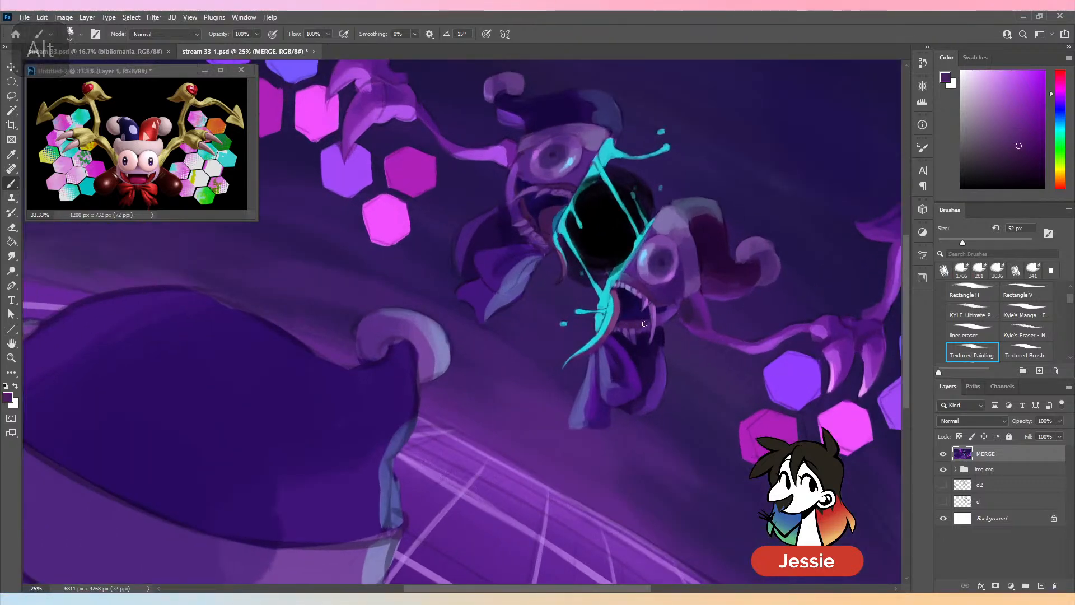
pyautogui.keyDown('alt'); pyautogui.click(668, 308); pyautogui.keyUp('alt')
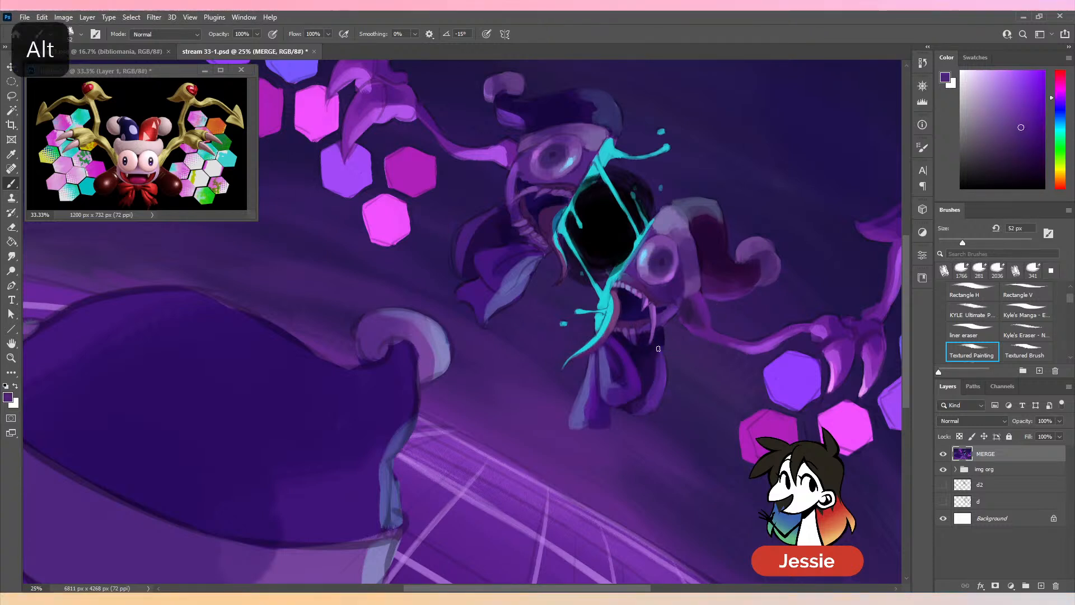
pyautogui.keyDown('alt'); pyautogui.click(641, 342); pyautogui.keyUp('alt')
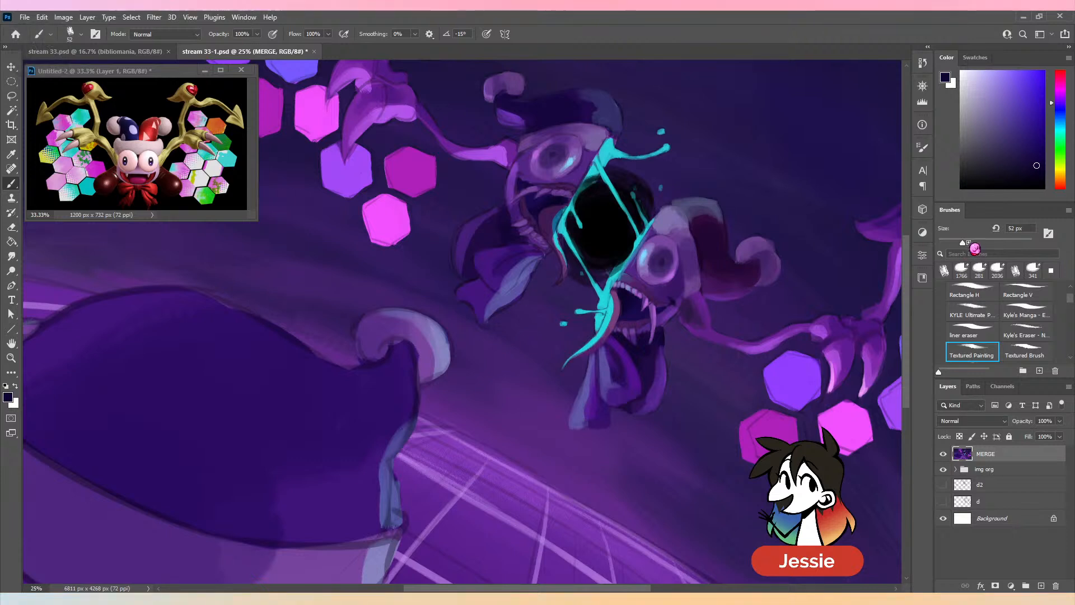
# - Blend the right face half's cheek beside the mouth corner with sampled dark and medium purples, using a 72 px brush
pyautogui.click(972, 243)
pyautogui.keyDown('alt'); pyautogui.click(672, 298); pyautogui.keyUp('alt')
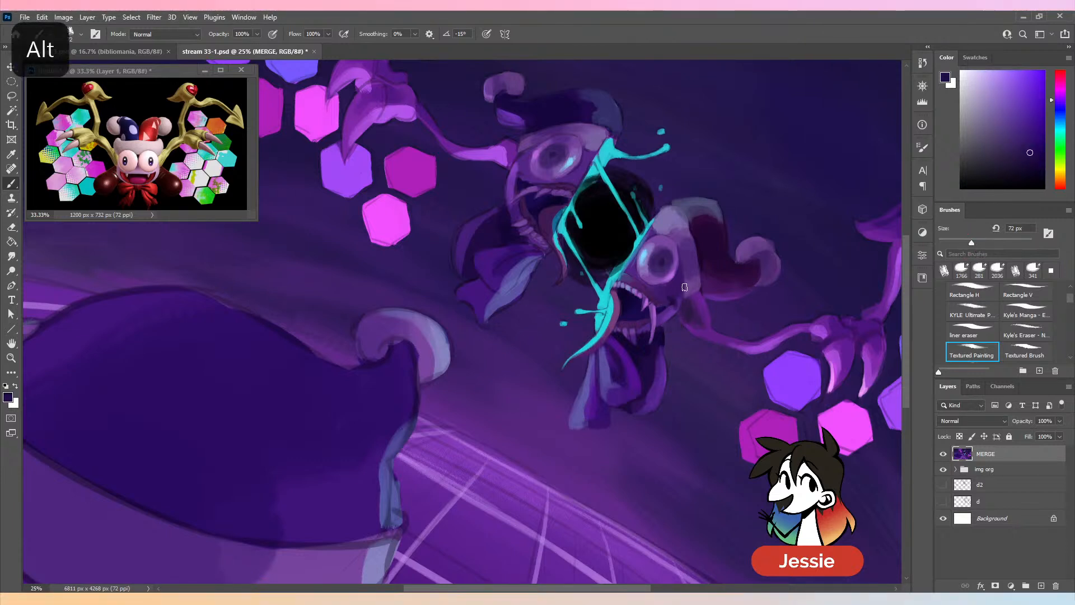
pyautogui.keyDown('alt'); pyautogui.click(679, 300); pyautogui.keyUp('alt')
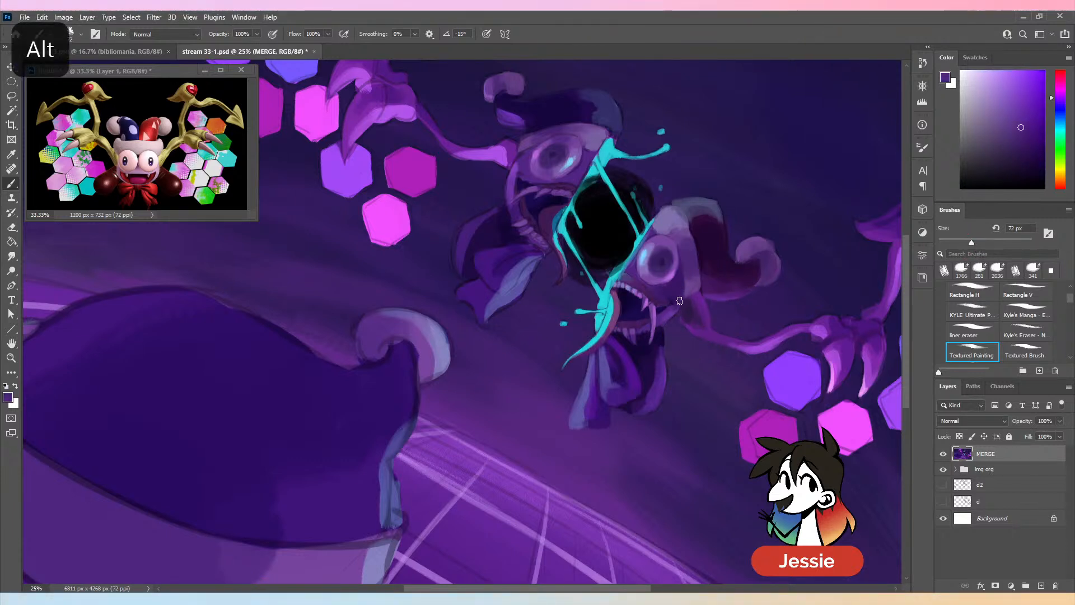
pyautogui.keyDown('alt'); pyautogui.click(681, 301); pyautogui.keyUp('alt')
pyautogui.hotkey('ctrl', '-')
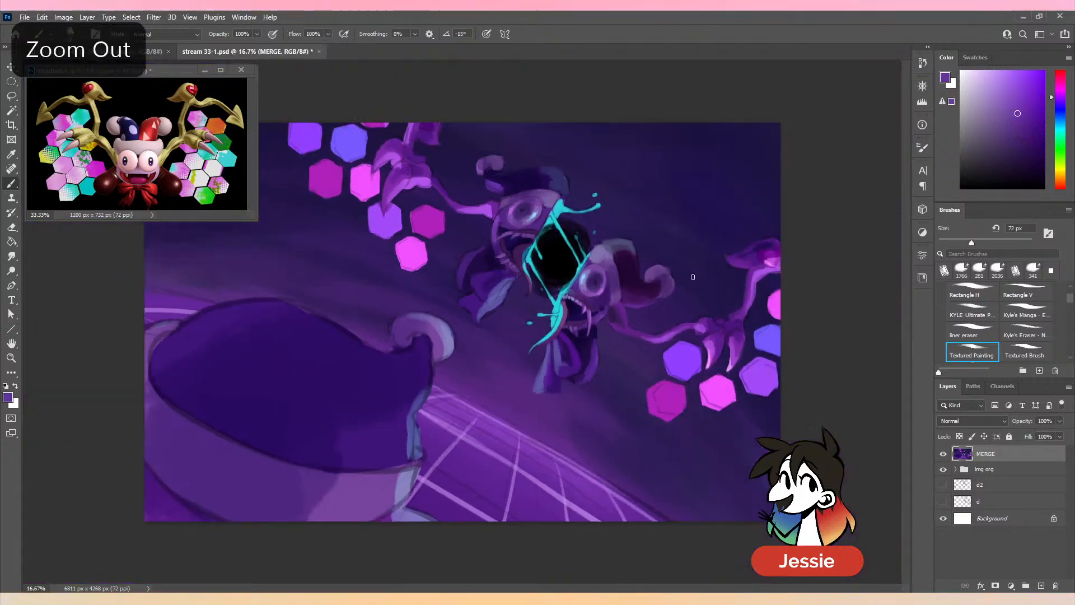
# - Shade the area above the right face half's upper teeth with sampled dark purples, using 48 px and 91 px brushes
pyautogui.hotkey('ctrl', '+')
pyautogui.press('[')
pyautogui.press('[')
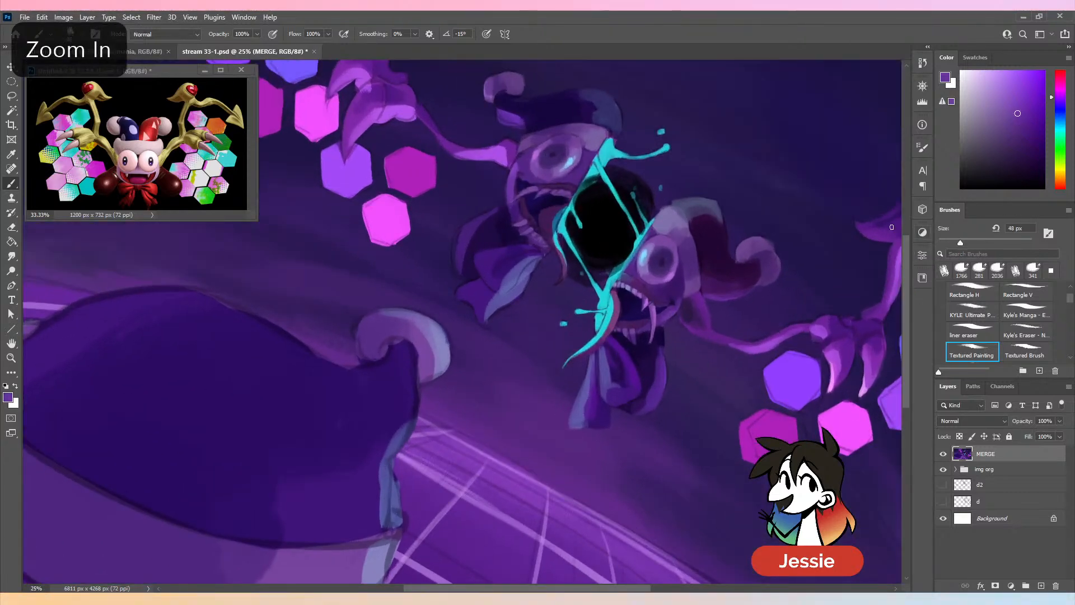
pyautogui.keyDown('alt'); pyautogui.click(641, 286); pyautogui.keyUp('alt')
pyautogui.keyDown('alt'); pyautogui.click(694, 168); pyautogui.keyUp('alt')
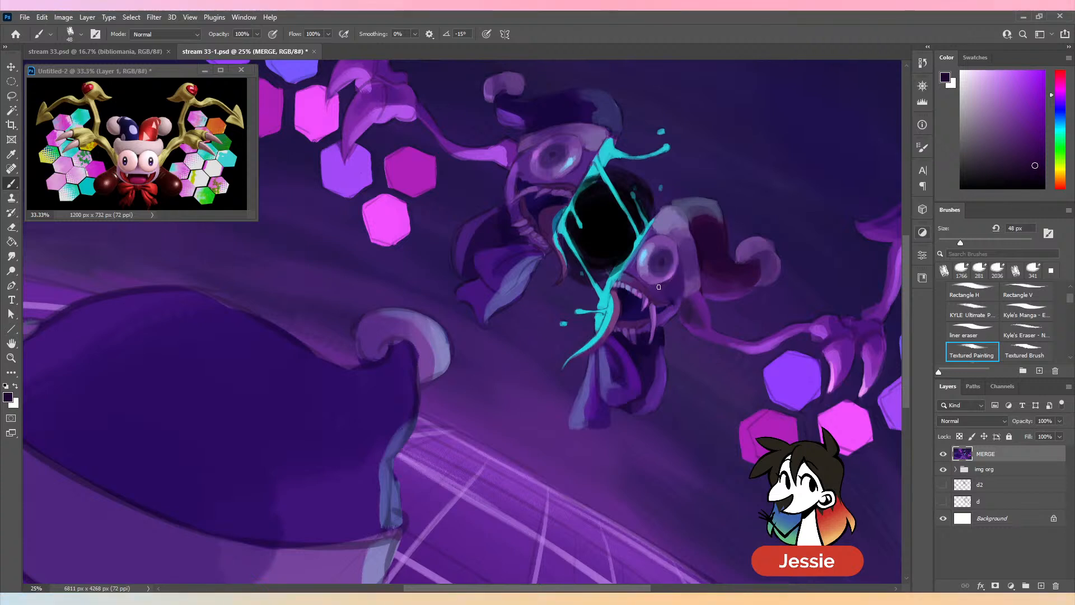
pyautogui.click(980, 241)
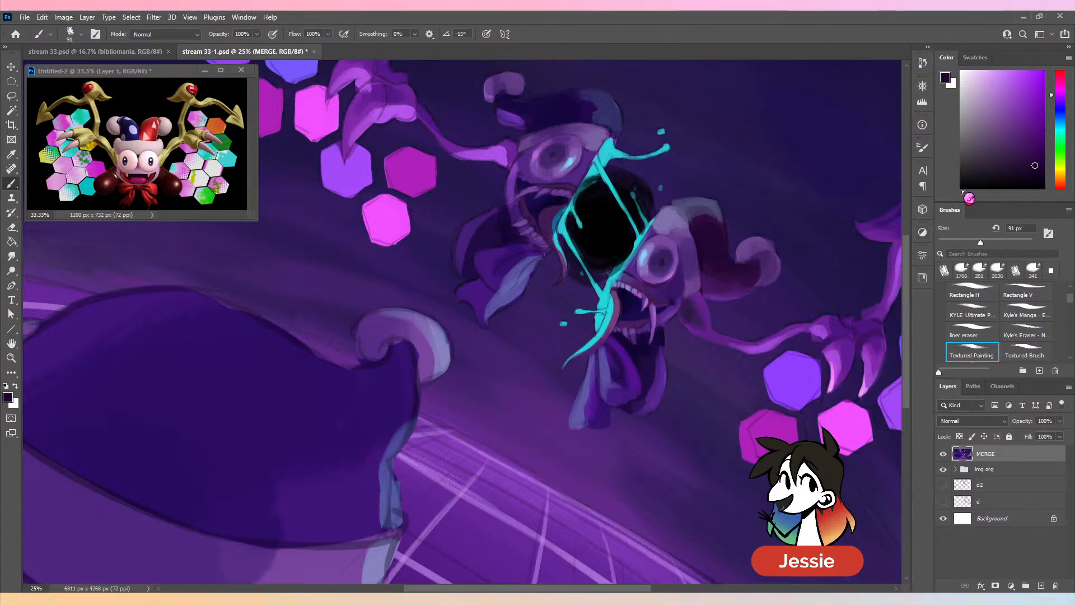
pyautogui.keyDown('alt'); pyautogui.click(654, 316); pyautogui.keyUp('alt')
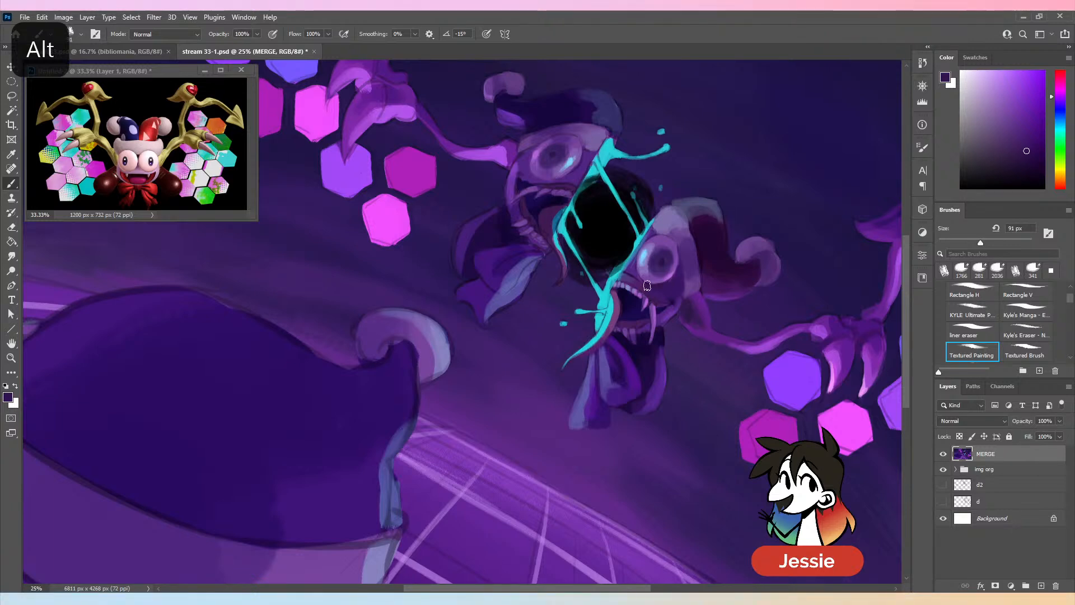
pyautogui.hotkey('ctrl', '-')
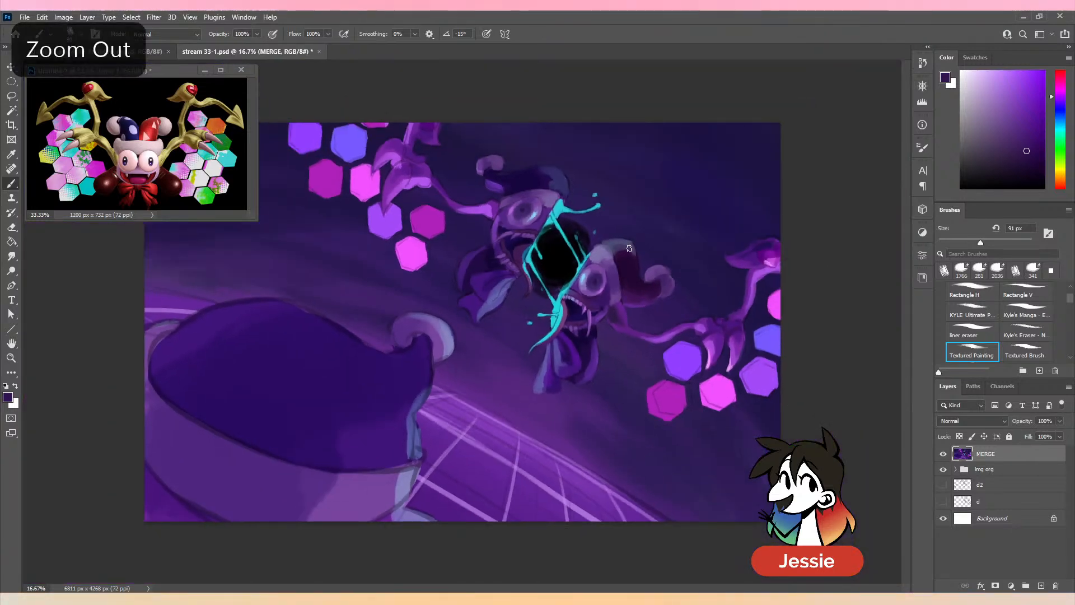
# - Darken the crease at the right face half's mouth corner with a sampled near-black purple at 51 px
pyautogui.click(962, 242)
pyautogui.hotkey('ctrl', '+')
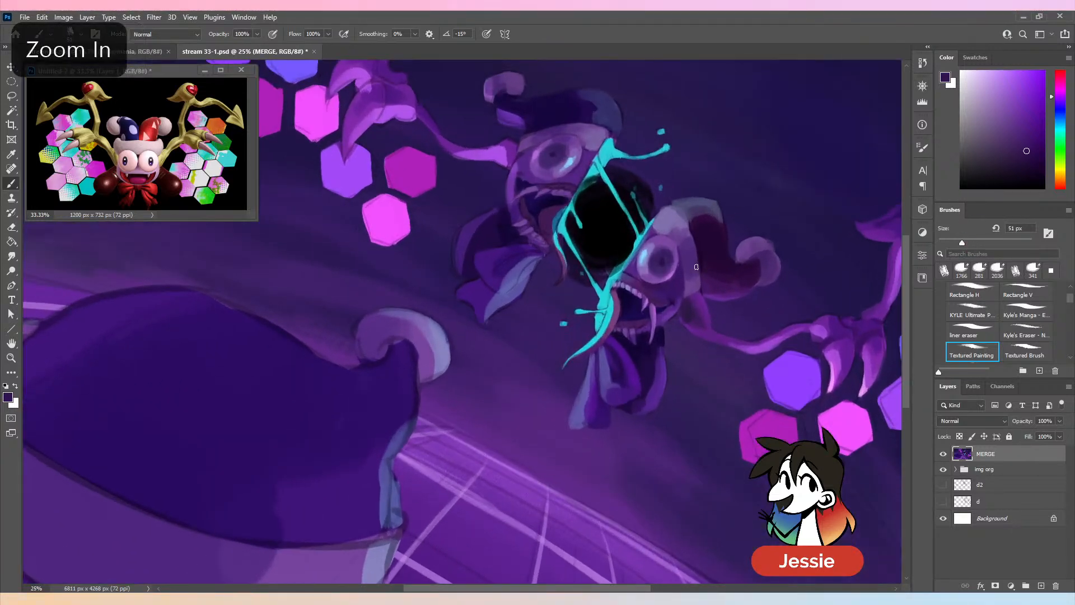
pyautogui.keyDown('alt'); pyautogui.click(701, 270); pyautogui.keyUp('alt')
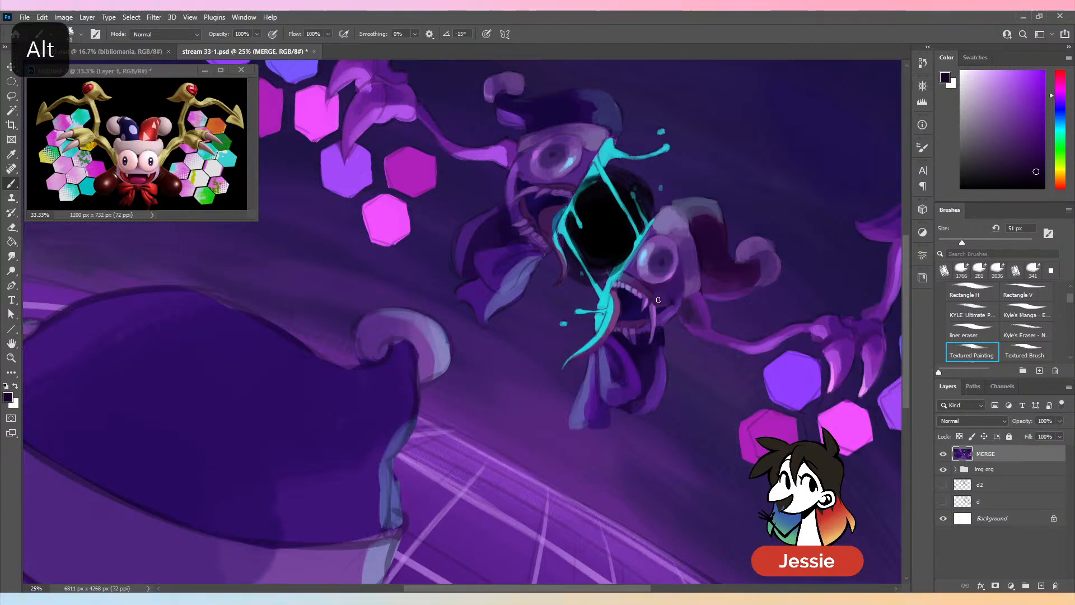
pyautogui.hotkey('ctrl', '-')
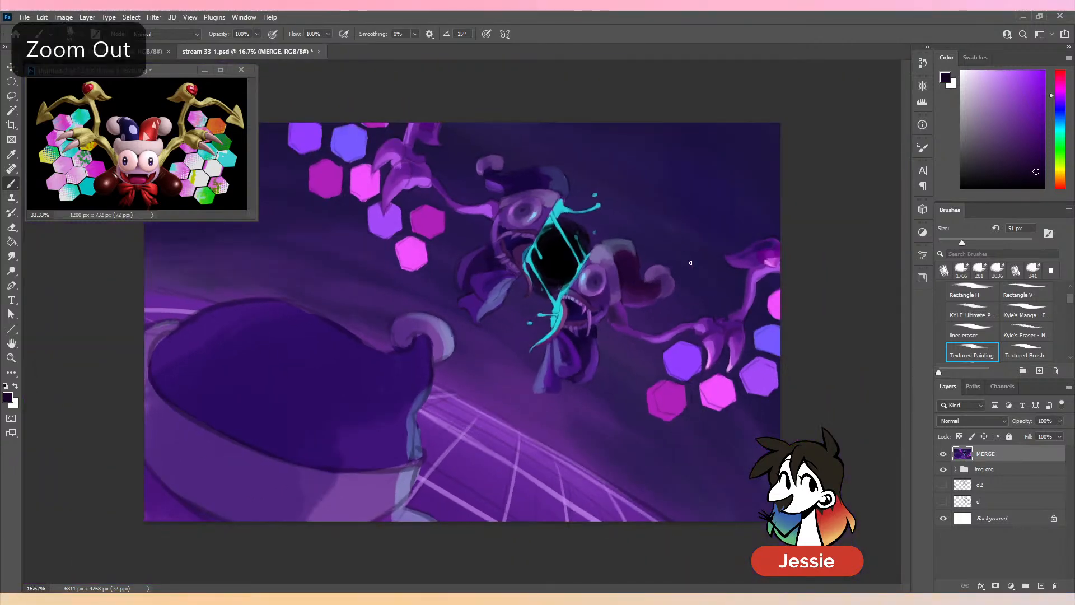
pyautogui.hotkey('ctrl', '-')
pyautogui.hotkey('ctrl', '-')
pyautogui.hotkey('ctrl', '-')
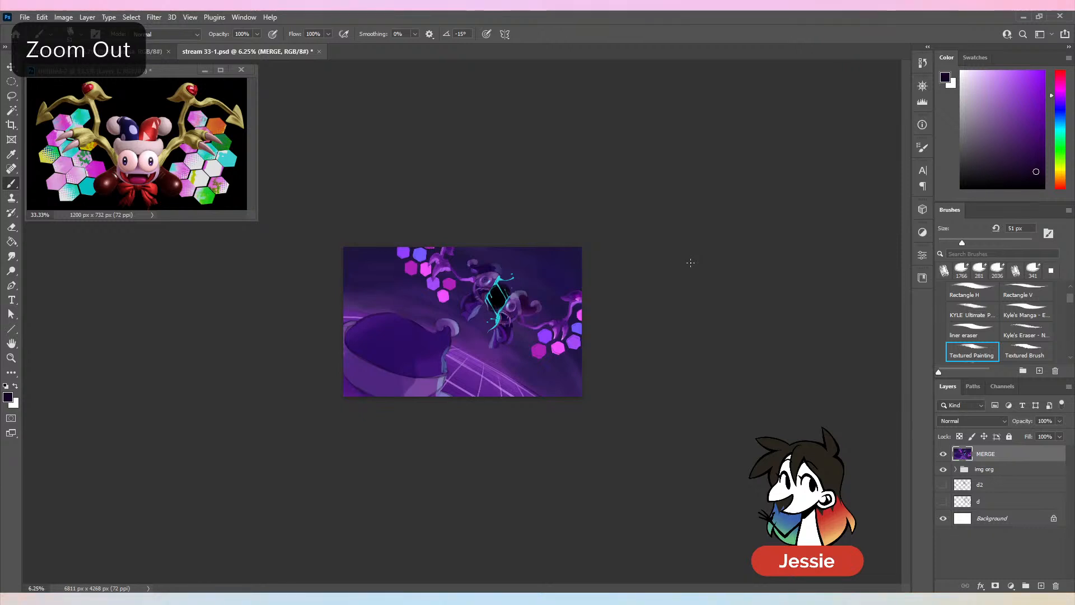
pyautogui.hotkey('ctrl', '+')
pyautogui.hotkey('ctrl', '+')
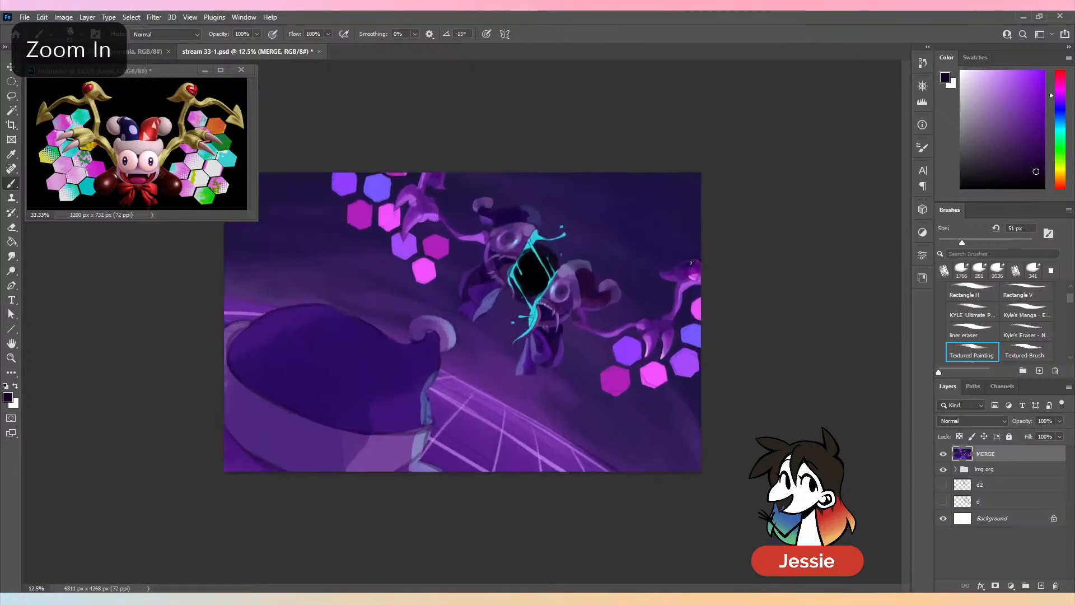
pyautogui.hotkey('ctrl', '+')
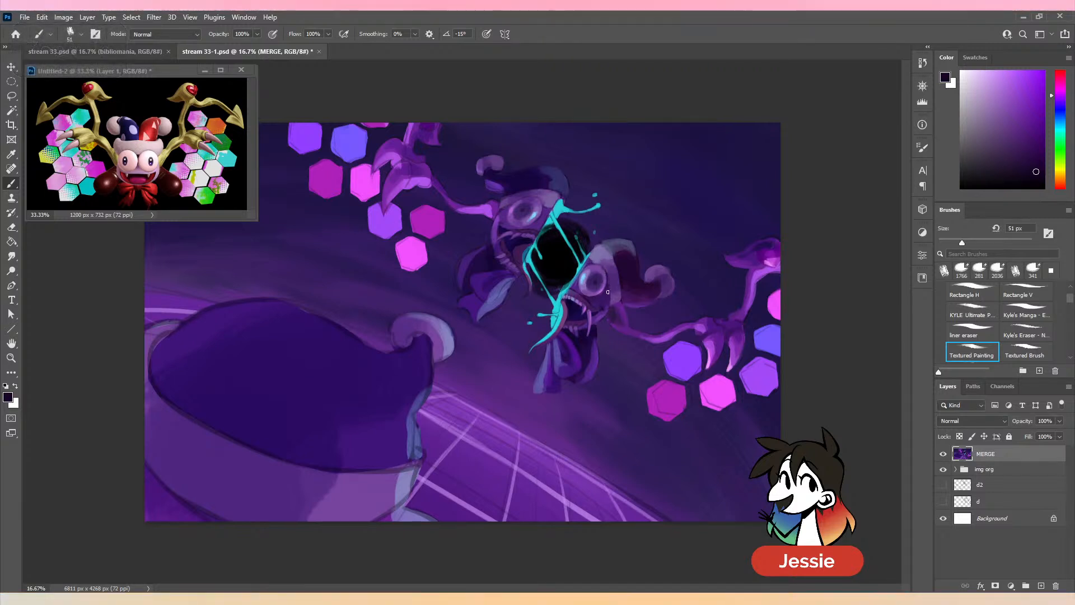
# - Shade the skin around the left face half's eye with sampled dark and medium purples, using a 98 px brush
pyautogui.click(984, 242)
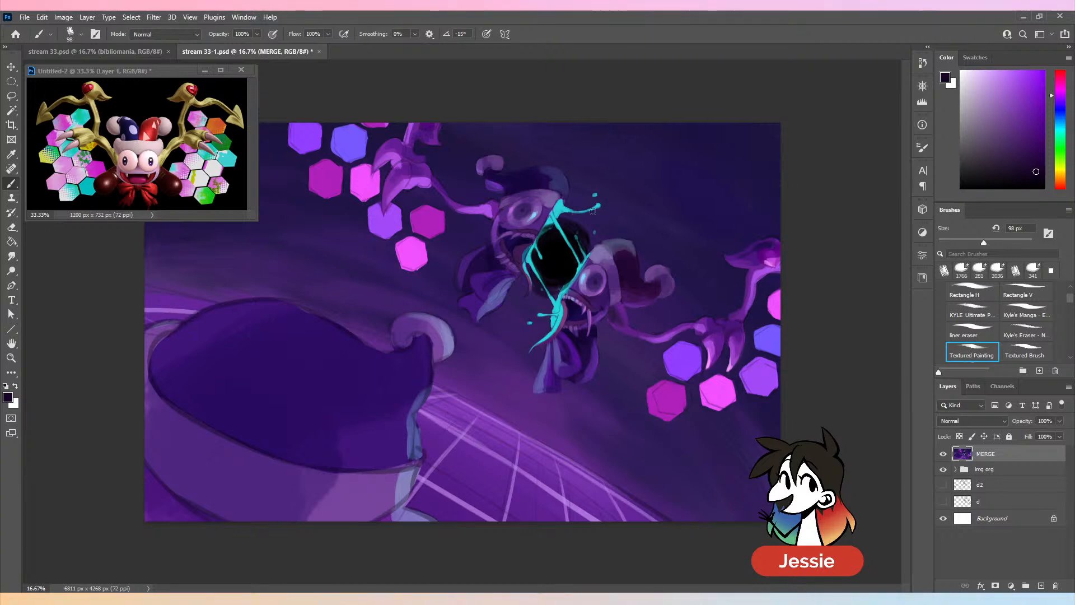
pyautogui.hotkey('ctrl', '+')
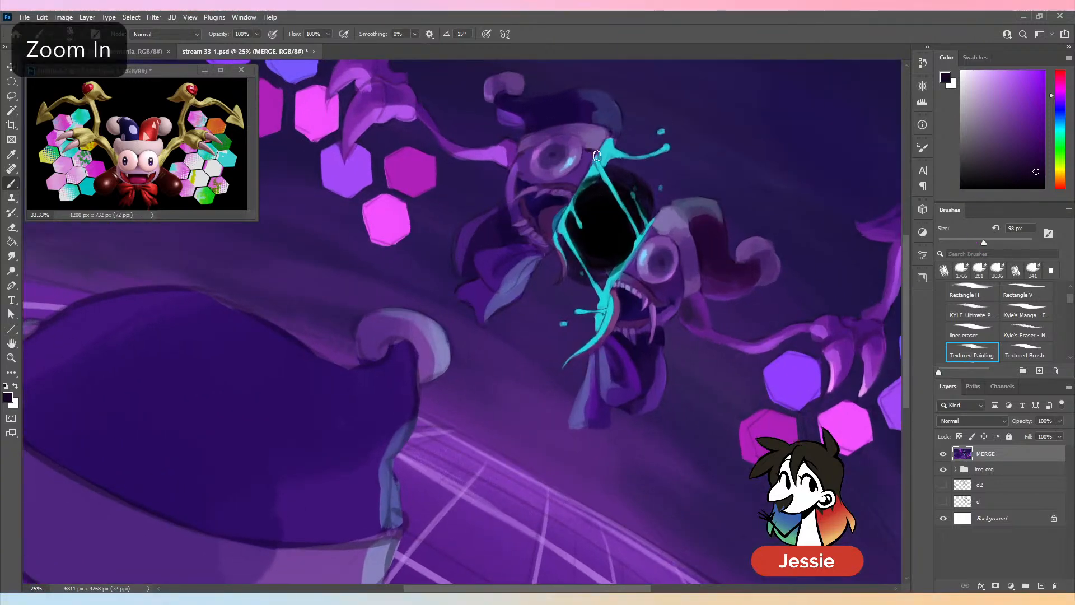
pyautogui.keyDown('alt'); pyautogui.click(577, 178); pyautogui.keyUp('alt')
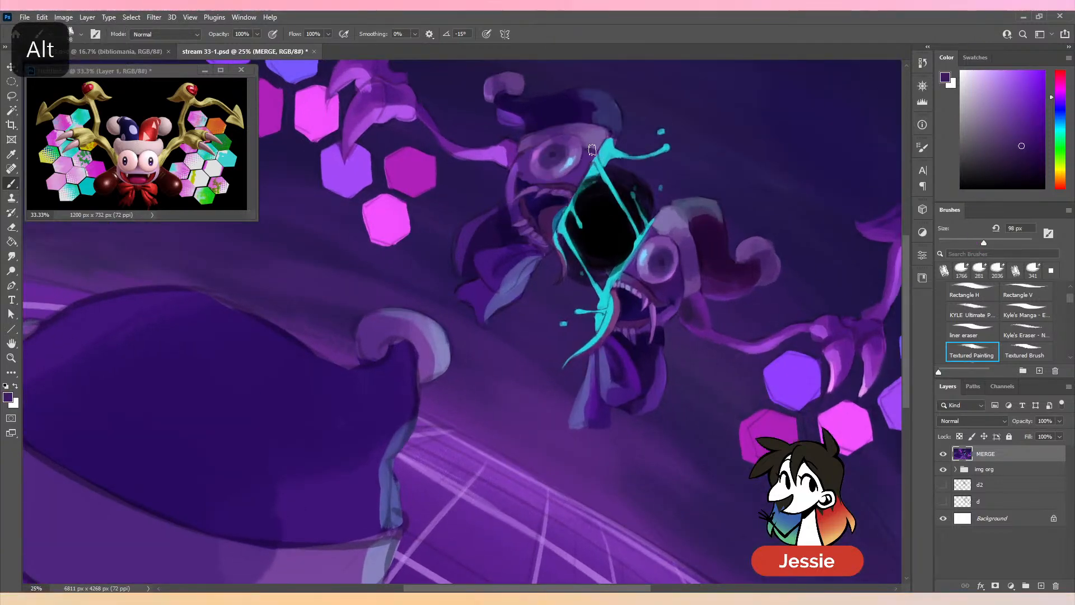
pyautogui.keyDown('alt'); pyautogui.click(525, 168); pyautogui.keyUp('alt')
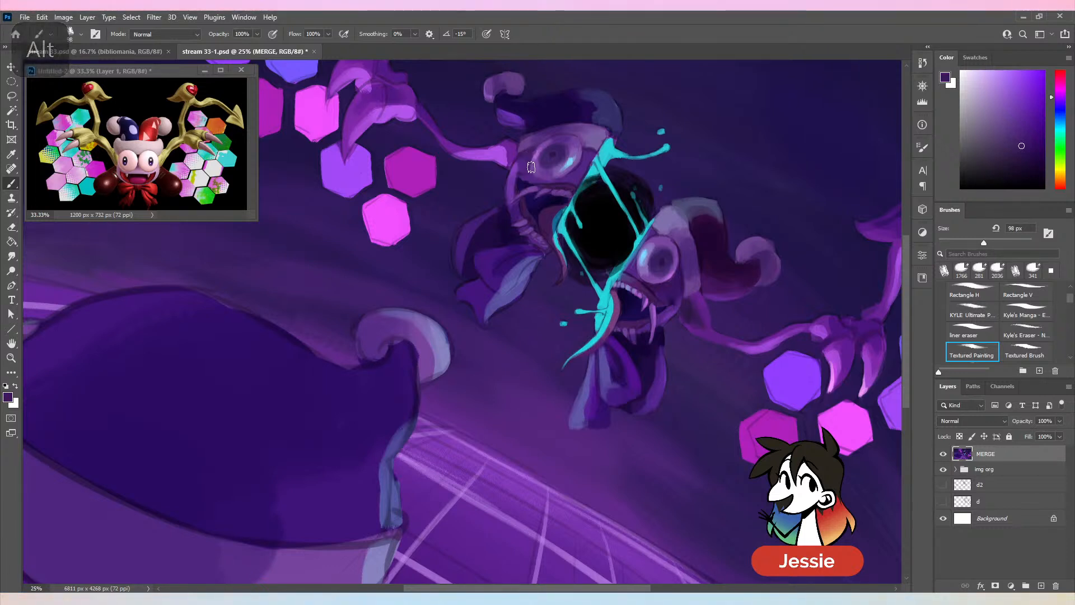
pyautogui.keyDown('alt'); pyautogui.click(537, 154); pyautogui.keyUp('alt')
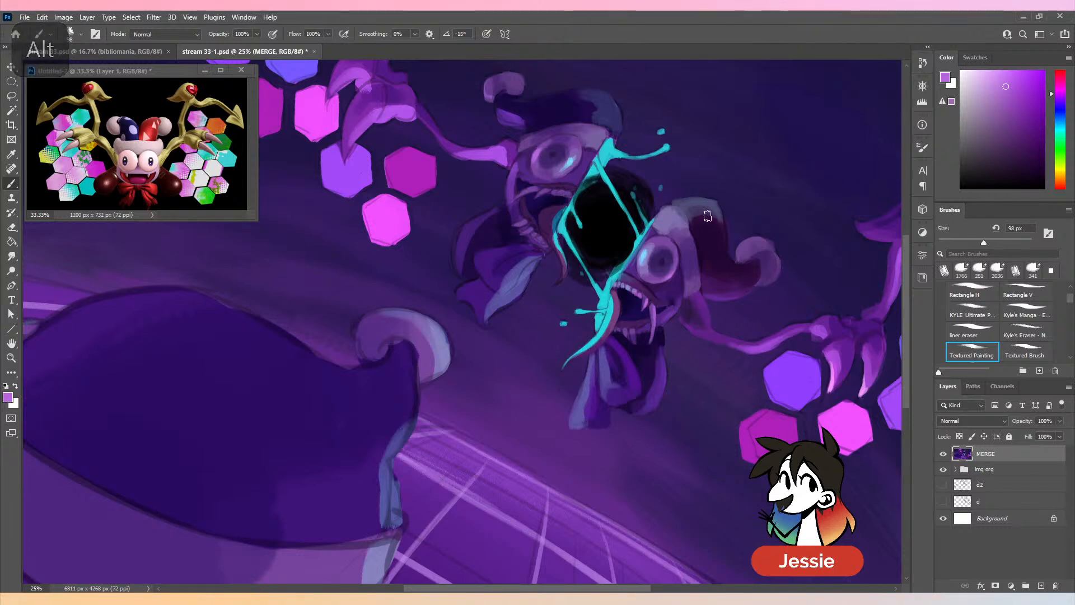
# - Shade the area between the right face half's eye and upper teeth with sampled dark purples, using 98 px and 82 px brushes
pyautogui.keyDown('alt'); pyautogui.click(630, 273); pyautogui.keyUp('alt')
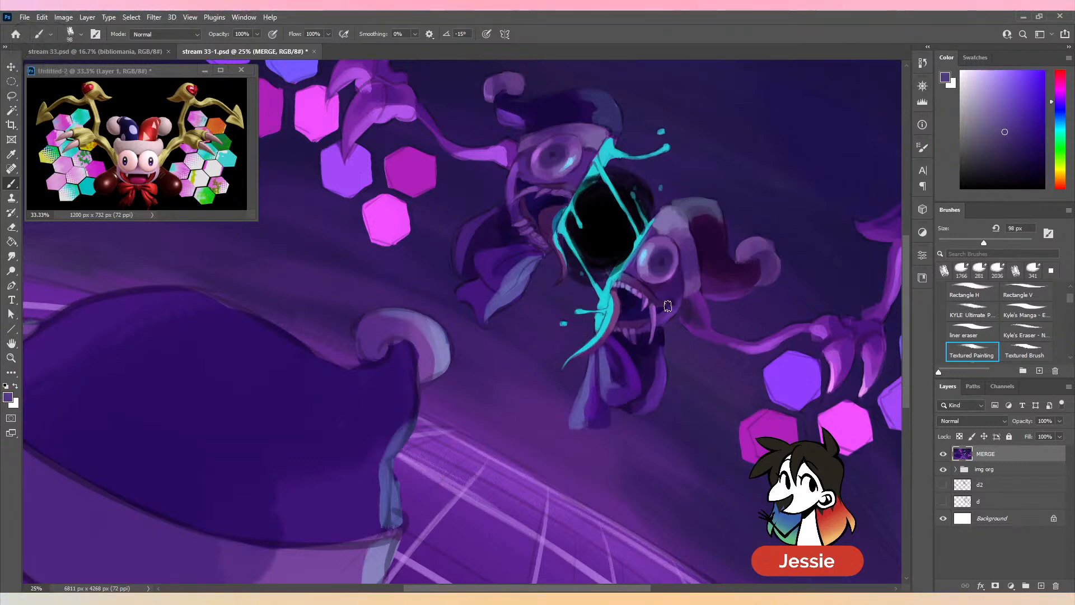
pyautogui.keyDown('alt'); pyautogui.click(660, 283); pyautogui.keyUp('alt')
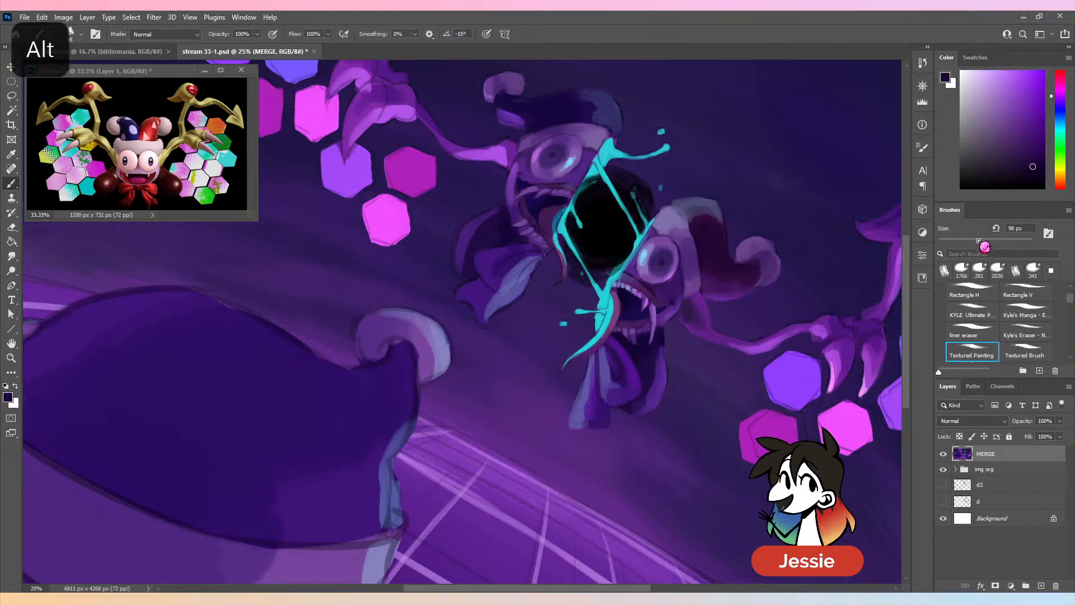
pyautogui.moveTo(984, 244); pyautogui.dragTo(976, 243)
pyautogui.keyDown('alt'); pyautogui.click(644, 284); pyautogui.keyUp('alt')
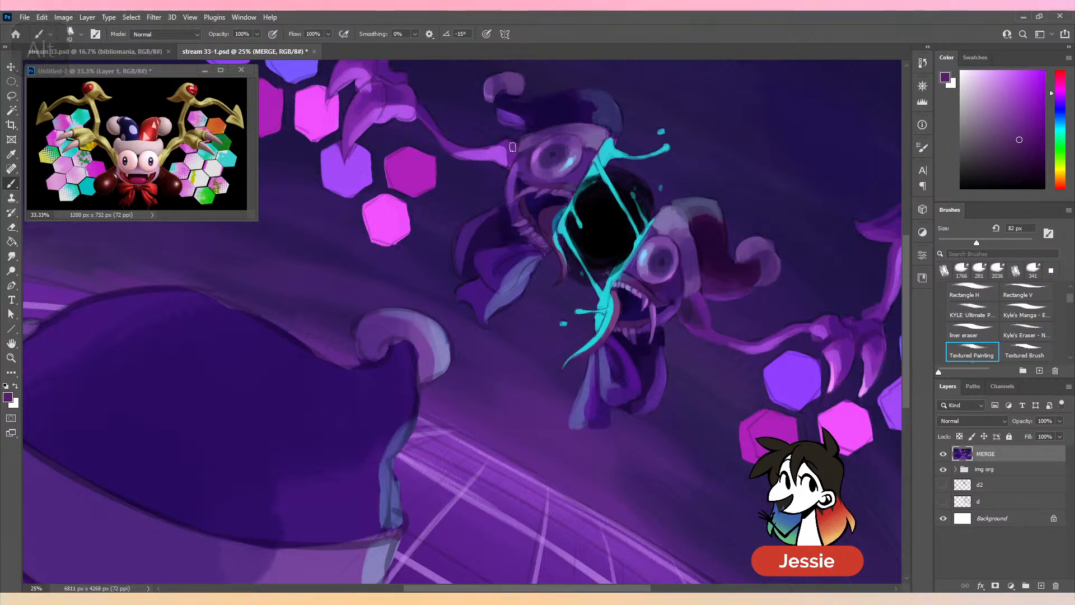
# - Darken the left face half's upper mouth line and mouth corner with sampled dark and near-black purples, using 82 px and 52 px brushes
pyautogui.keyDown('alt'); pyautogui.click(523, 209); pyautogui.keyUp('alt')
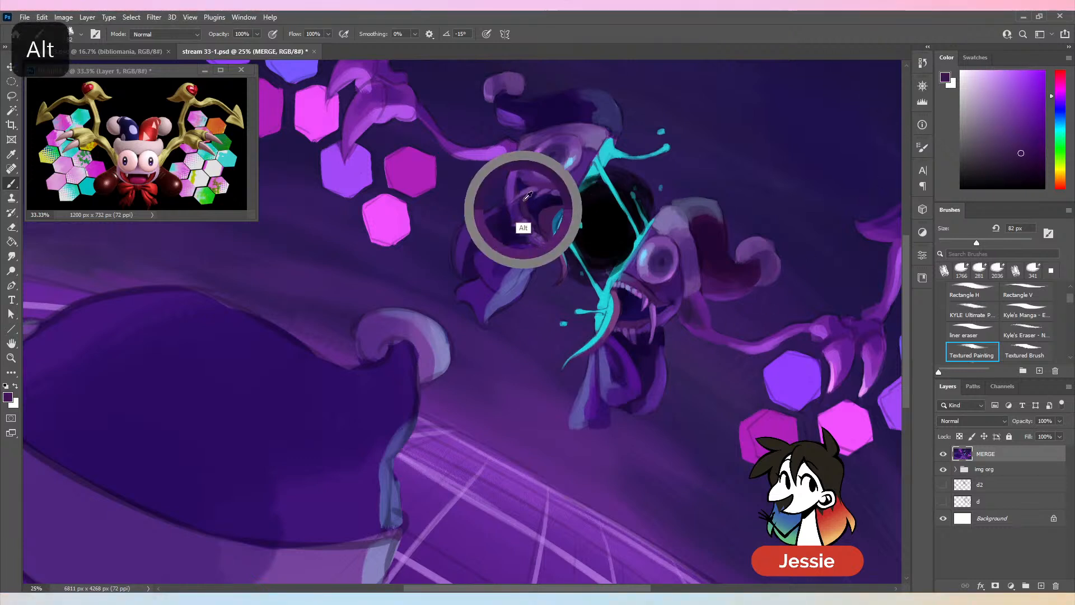
pyautogui.keyDown('alt'); pyautogui.click(655, 305); pyautogui.keyUp('alt')
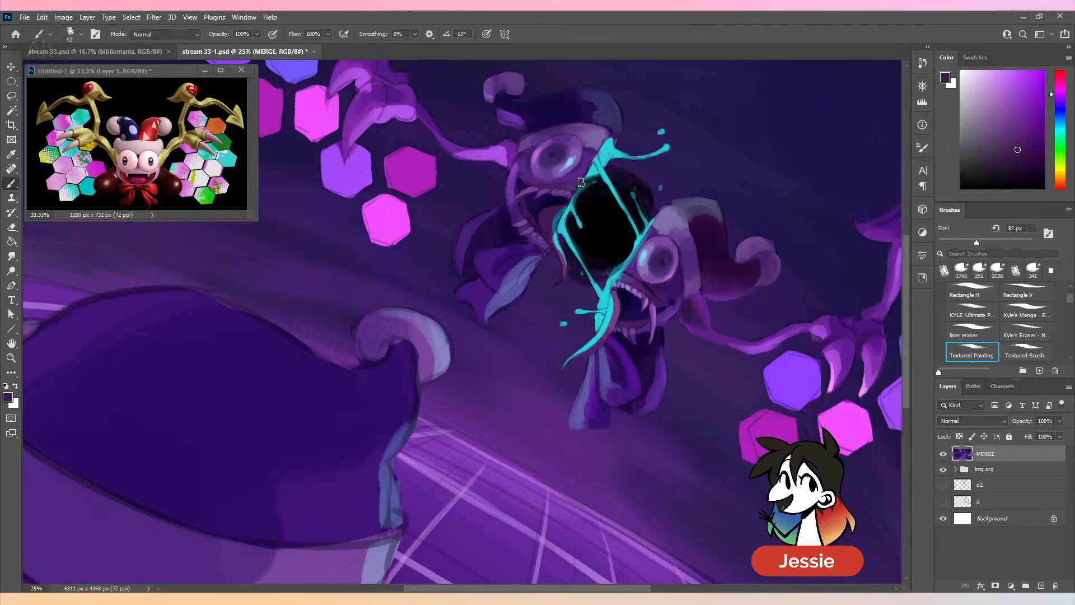
pyautogui.press('[')
pyautogui.press('[')
pyautogui.press('[')
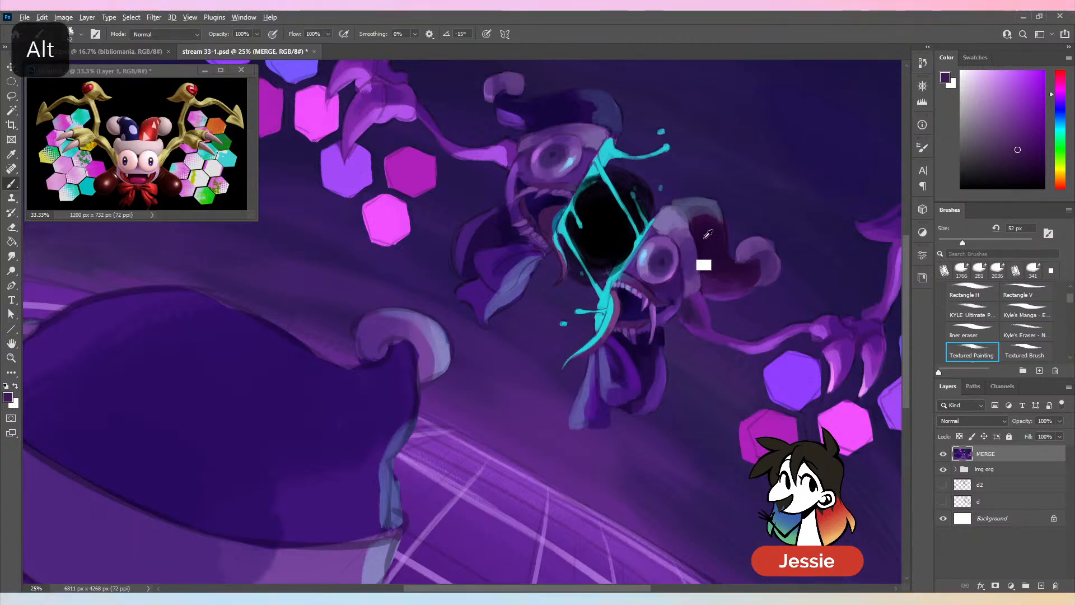
pyautogui.keyDown('alt'); pyautogui.click(558, 163); pyautogui.keyUp('alt')
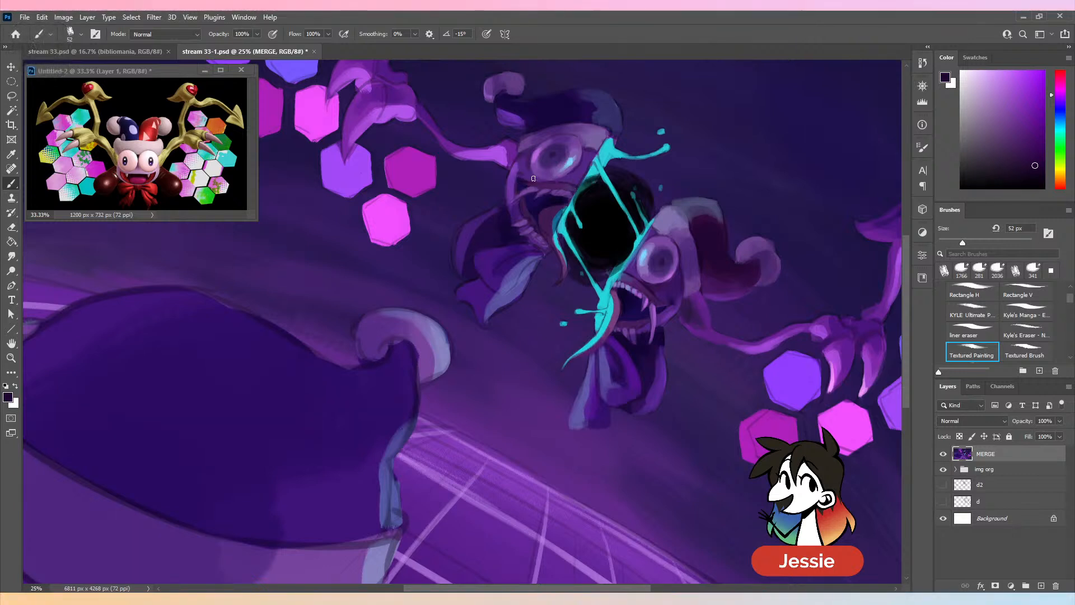
pyautogui.keyDown('alt'); pyautogui.click(667, 333); pyautogui.keyUp('alt')
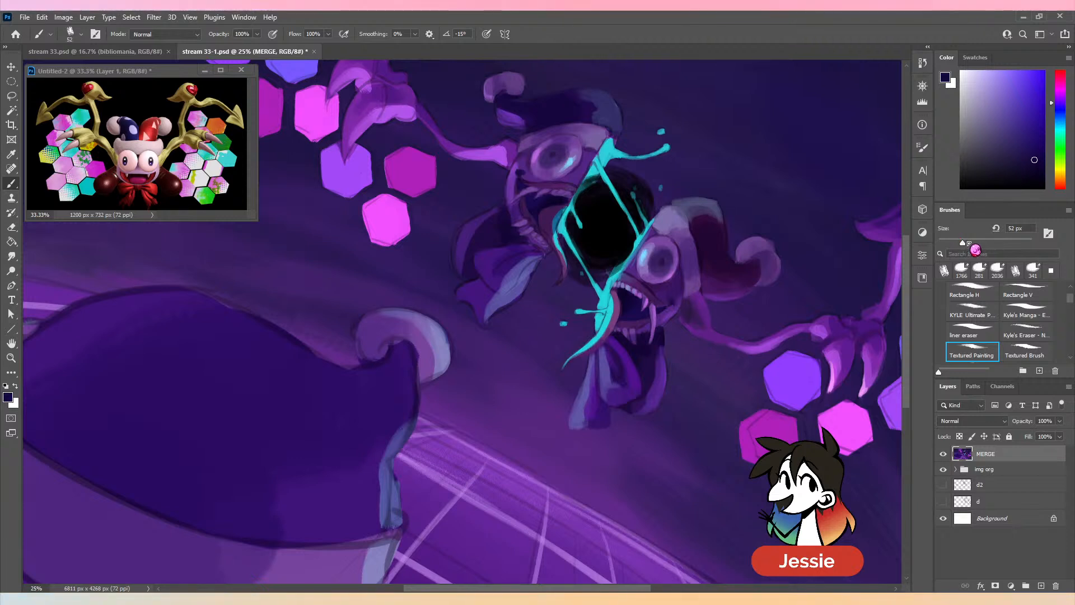
# - Blend the left face half's cheek around the mouth corner with sampled medium purples, using a 69 px brush
pyautogui.keyDown('alt'); pyautogui.click(515, 175); pyautogui.keyUp('alt')
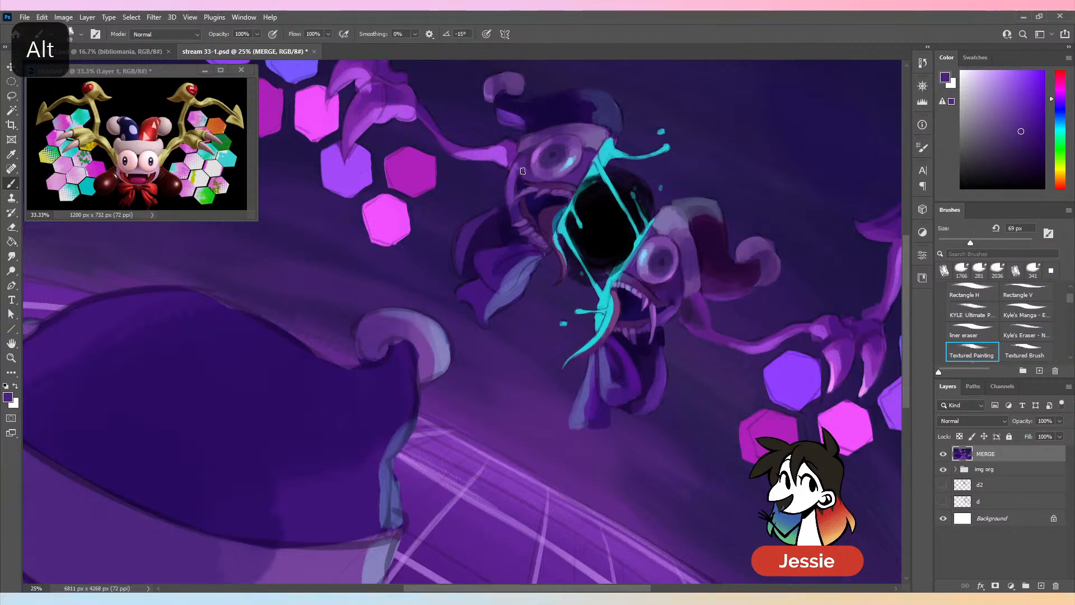
pyautogui.keyDown('alt'); pyautogui.click(527, 177); pyautogui.keyUp('alt')
pyautogui.keyDown('alt'); pyautogui.click(519, 192); pyautogui.keyUp('alt')
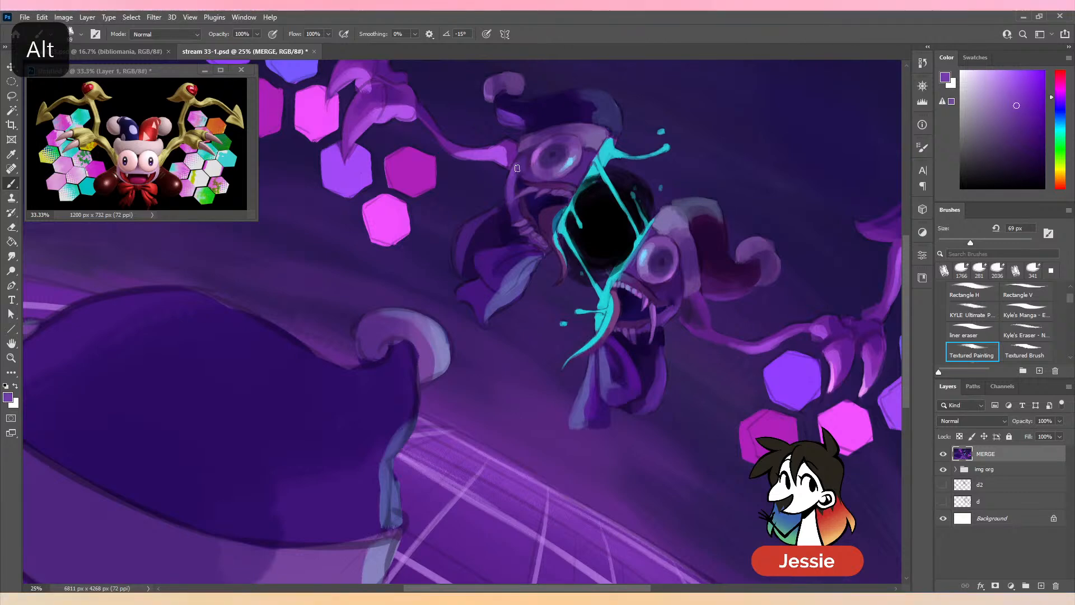
pyautogui.scroll(-1, 566, 317)
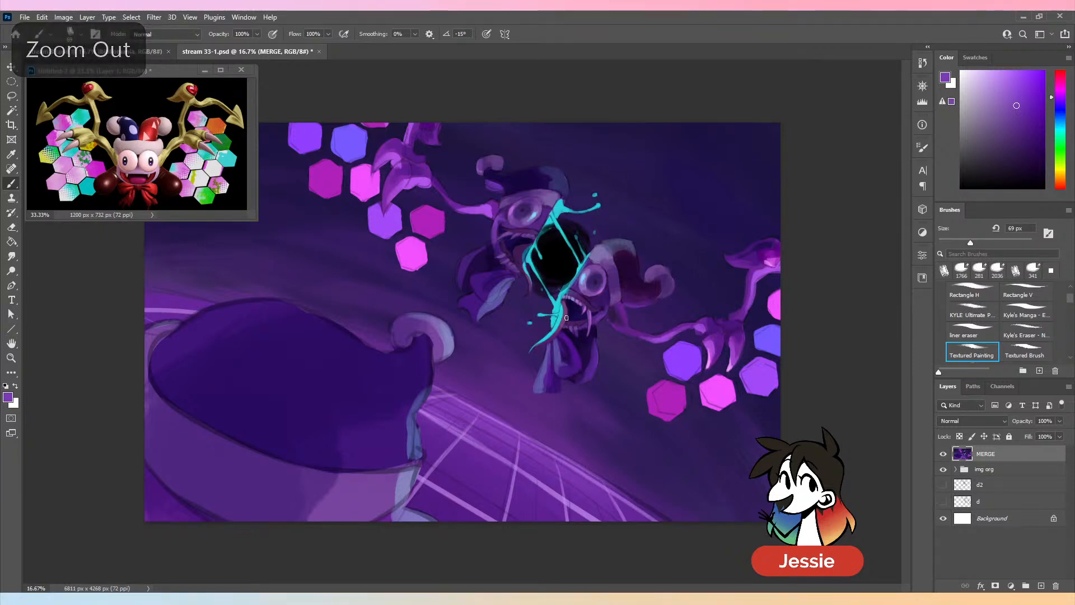
pyautogui.hotkey('ctrl', '+')
pyautogui.keyDown('alt'); pyautogui.click(524, 167); pyautogui.keyUp('alt')
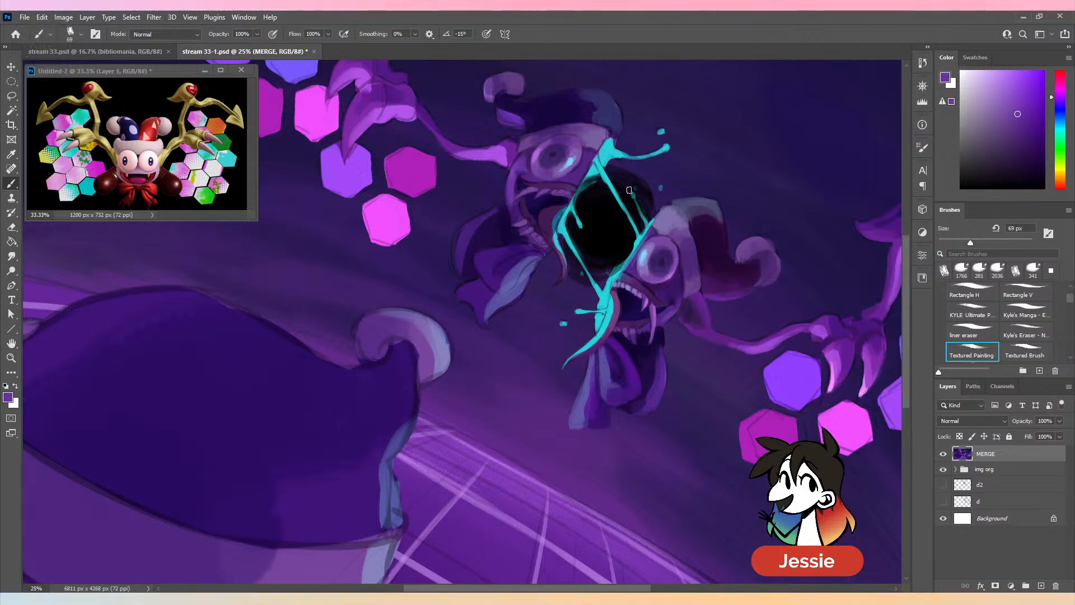
# - Refine the left face half's mouth interior and lower gum with sampled dark purple and navy at 69 px
pyautogui.keyDown('alt'); pyautogui.click(522, 238); pyautogui.keyUp('alt')
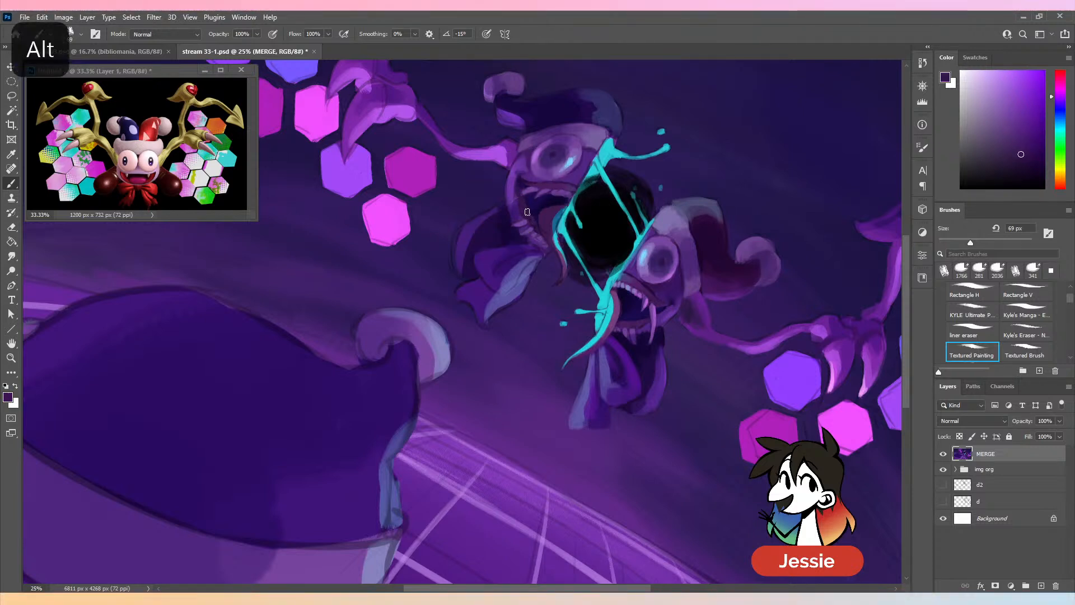
pyautogui.keyDown('alt'); pyautogui.click(522, 196); pyautogui.keyUp('alt')
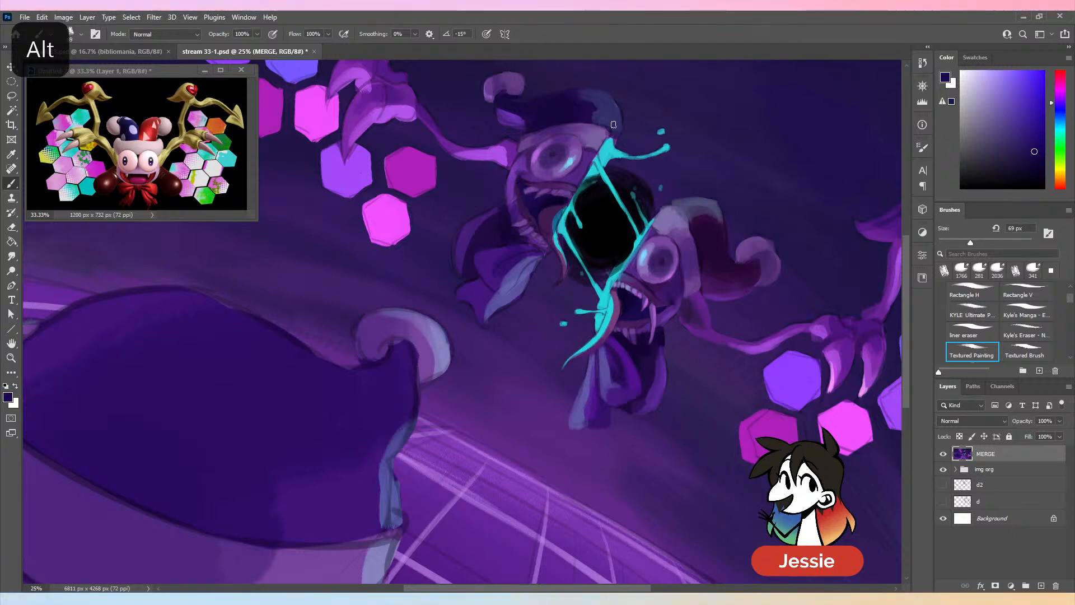
pyautogui.keyDown('alt'); pyautogui.click(542, 230); pyautogui.keyUp('alt')
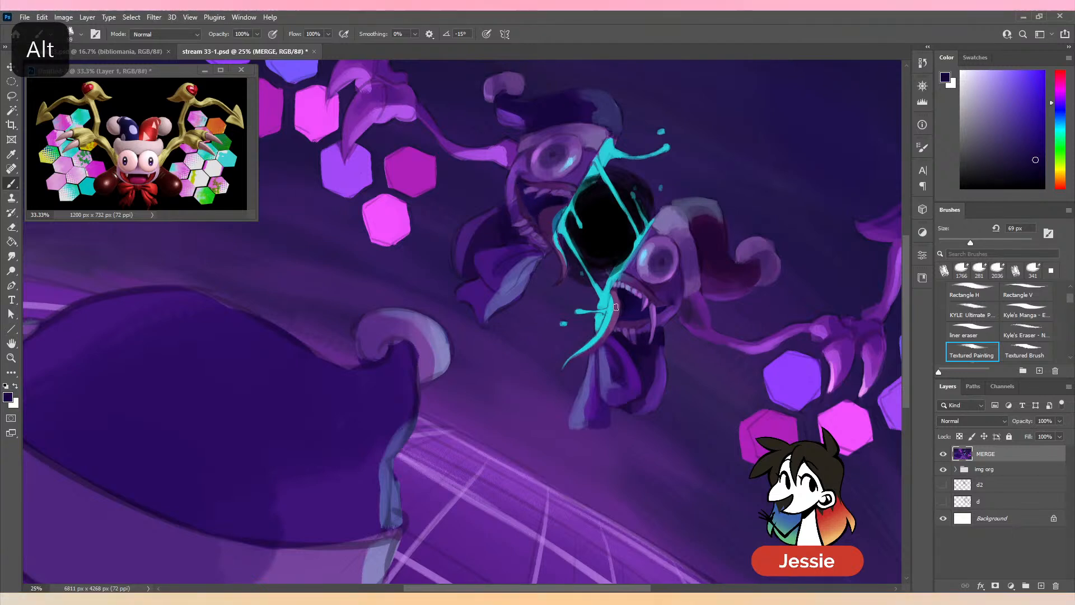
# - Repaint the left face half's tongue and its shaded edge with sampled muted and dark purples, using a 67 px brush
pyautogui.keyDown('alt'); pyautogui.click(611, 337); pyautogui.keyUp('alt')
pyautogui.moveTo(970, 244); pyautogui.dragTo(970, 244)
pyautogui.moveTo(547, 214); pyautogui.dragTo(558, 208)
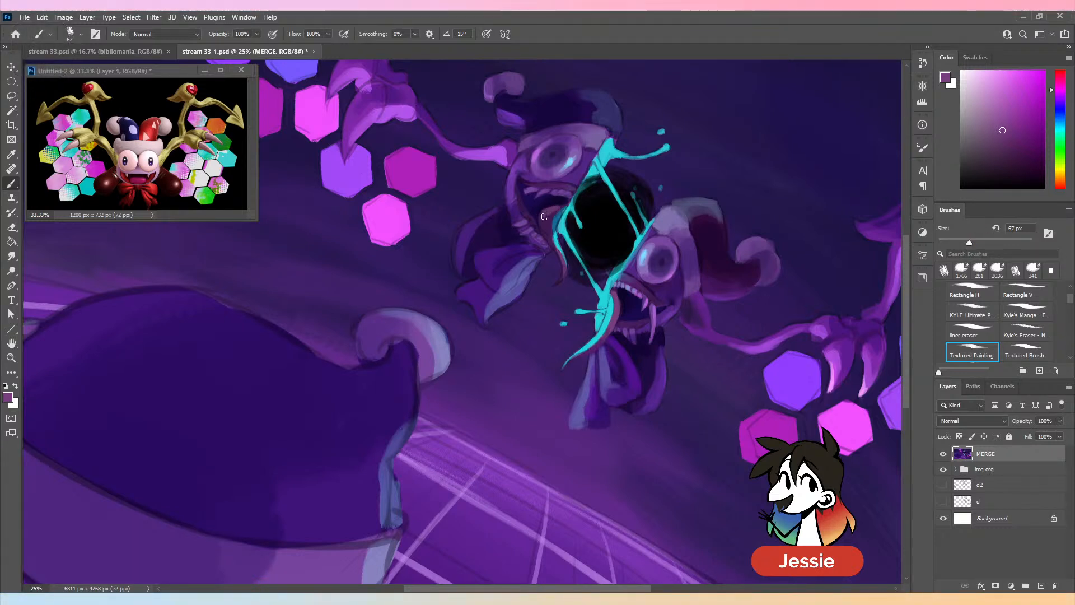
pyautogui.keyDown('alt'); pyautogui.click(551, 211); pyautogui.keyUp('alt')
pyautogui.keyDown('alt'); pyautogui.click(548, 231); pyautogui.keyUp('alt')
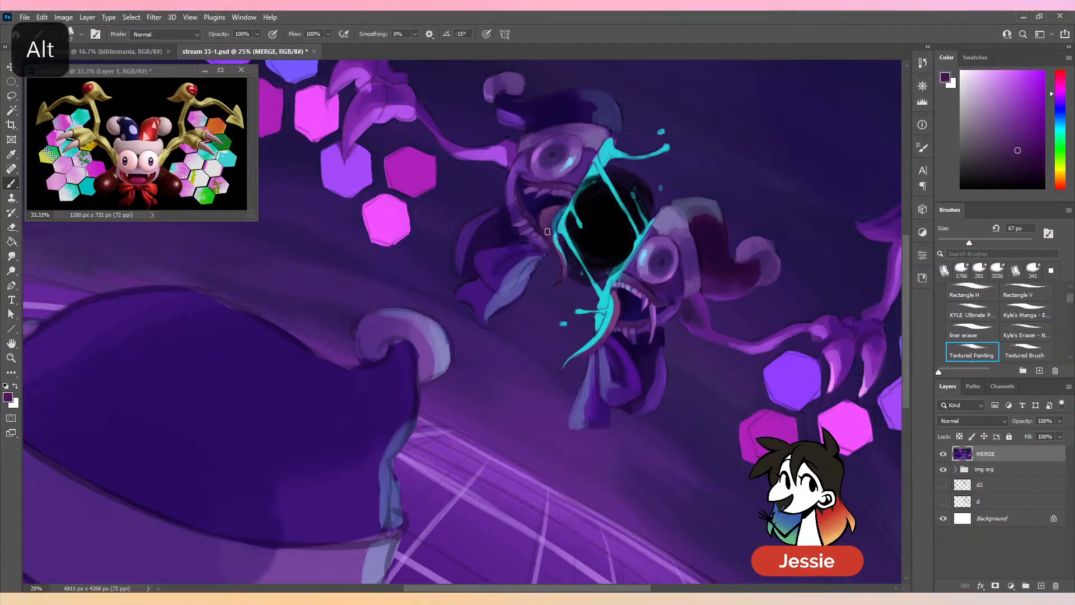
pyautogui.keyDown('alt'); pyautogui.click(550, 241); pyautogui.keyUp('alt')
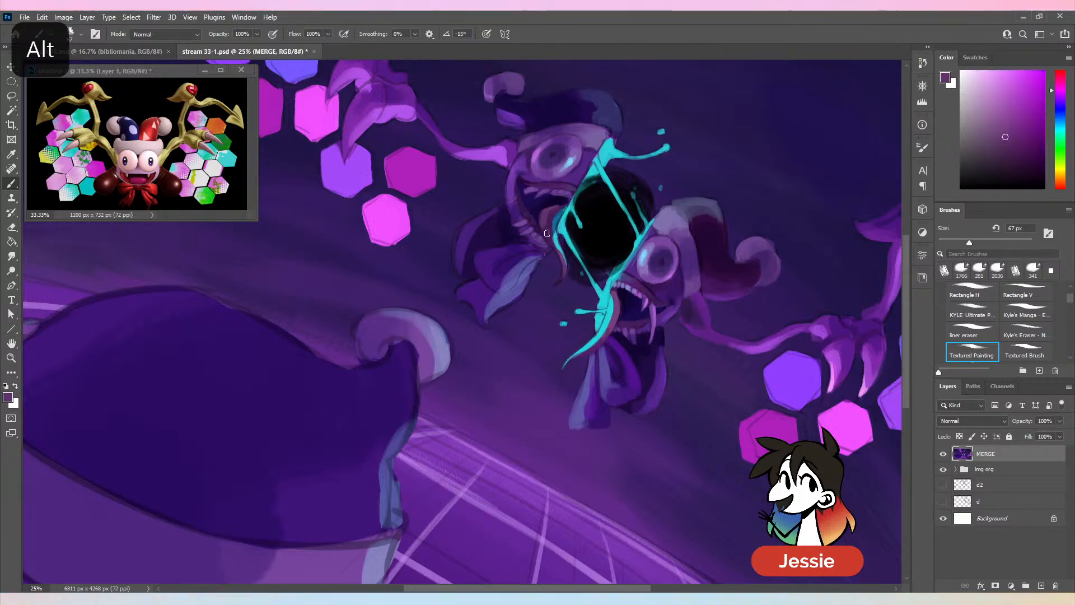
pyautogui.keyDown('alt'); pyautogui.click(562, 290); pyautogui.keyUp('alt')
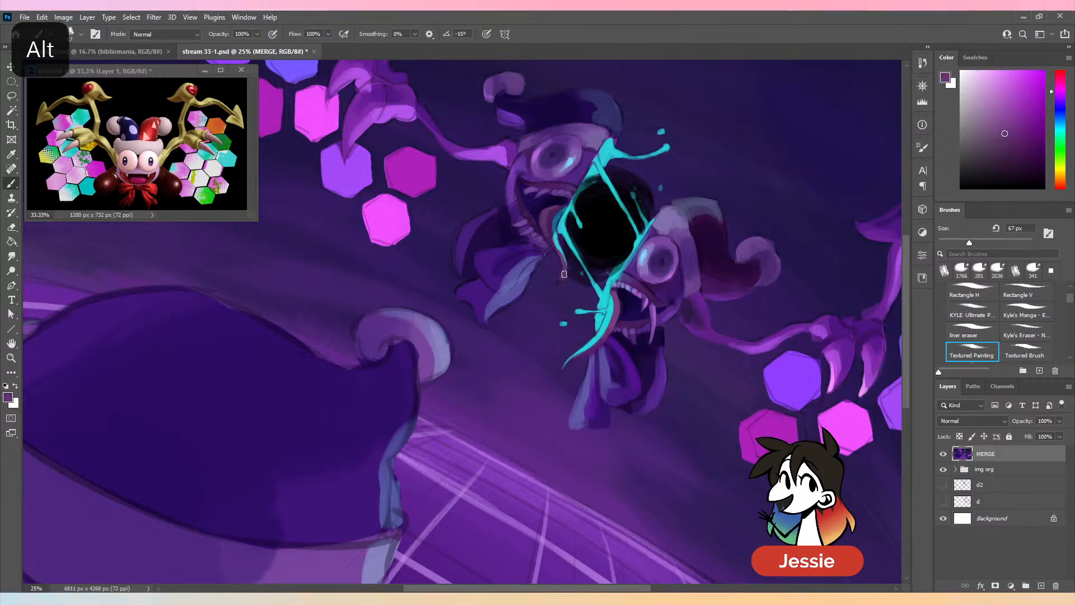
# - Touch up the cyan edge and tongue tip of the left face half with sampled cyan, dark teal and dark purples, and save stream 33-1.psd
pyautogui.keyDown('alt'); pyautogui.click(557, 224); pyautogui.keyUp('alt')
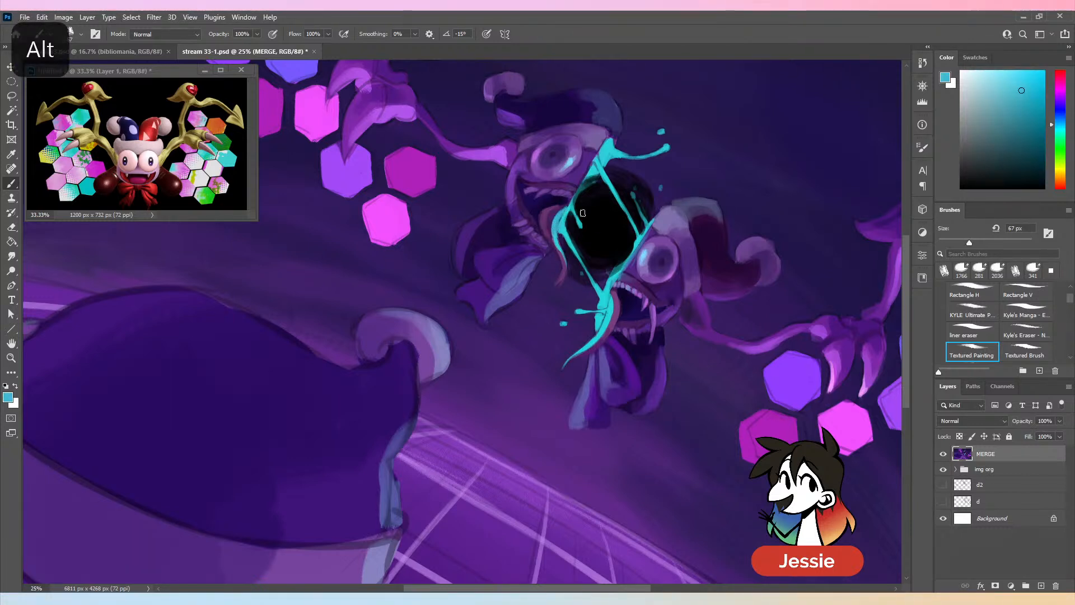
pyautogui.keyDown('alt'); pyautogui.click(559, 220); pyautogui.keyUp('alt')
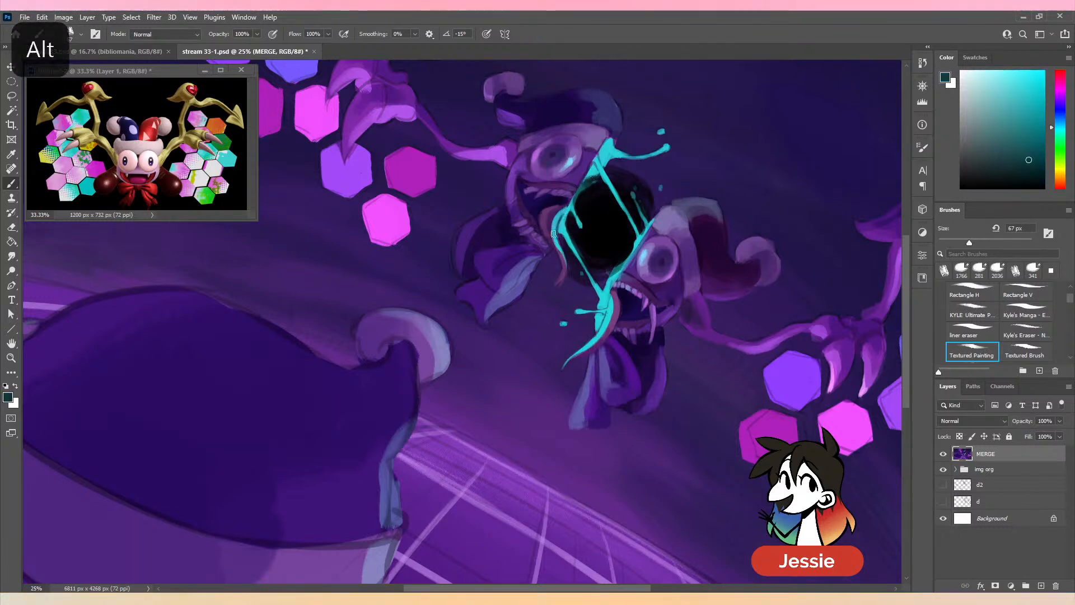
pyautogui.keyDown('alt'); pyautogui.click(550, 250); pyautogui.keyUp('alt')
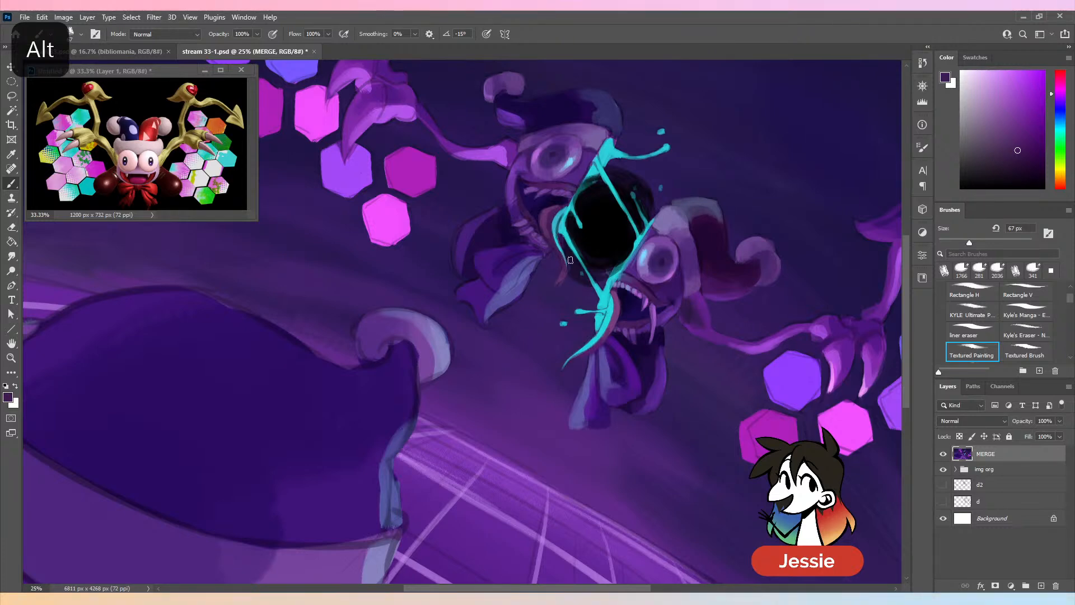
pyautogui.keyDown('alt'); pyautogui.click(560, 299); pyautogui.keyUp('alt')
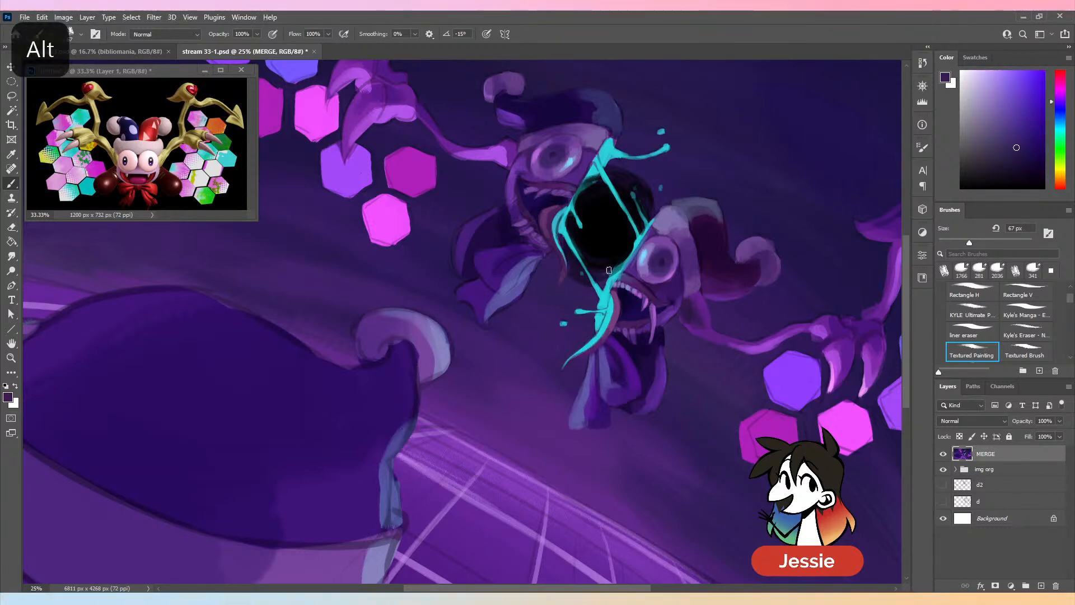
pyautogui.hotkey('ctrl', '-')
pyautogui.hotkey('ctrl', '-')
pyautogui.hotkey('ctrl', 's')
# - Blend the left face half's outer cheek beside the mouth with sampled purples, using 38 px and 118 px brushes, and save the document
pyautogui.hotkey('ctrl', '+')
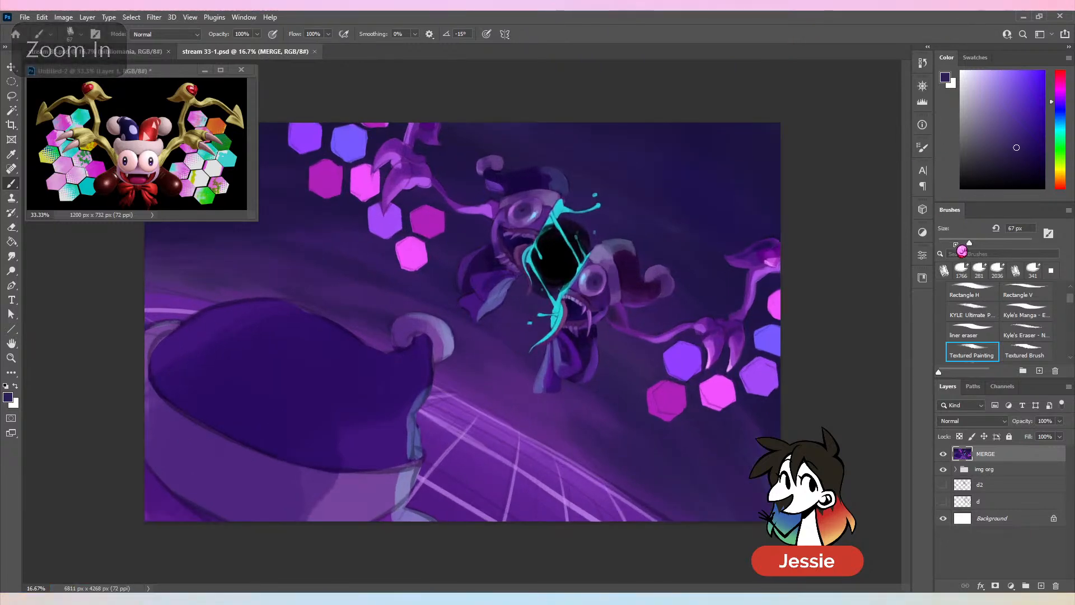
pyautogui.moveTo(970, 243); pyautogui.dragTo(958, 242)
pyautogui.hotkey('ctrl', '+')
pyautogui.hotkey('ctrl', '+')
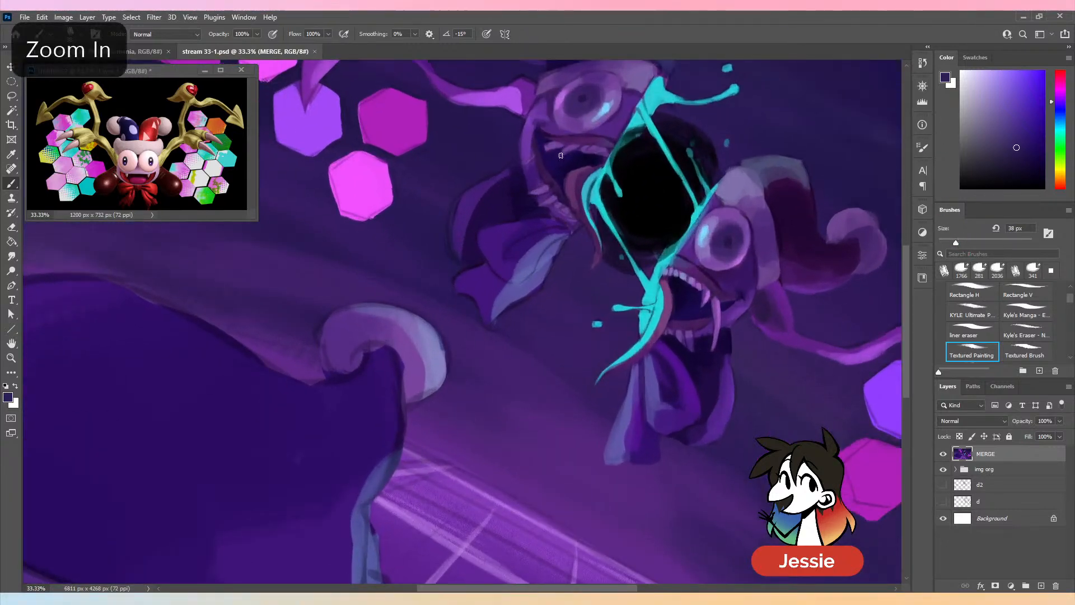
pyautogui.press('alt')
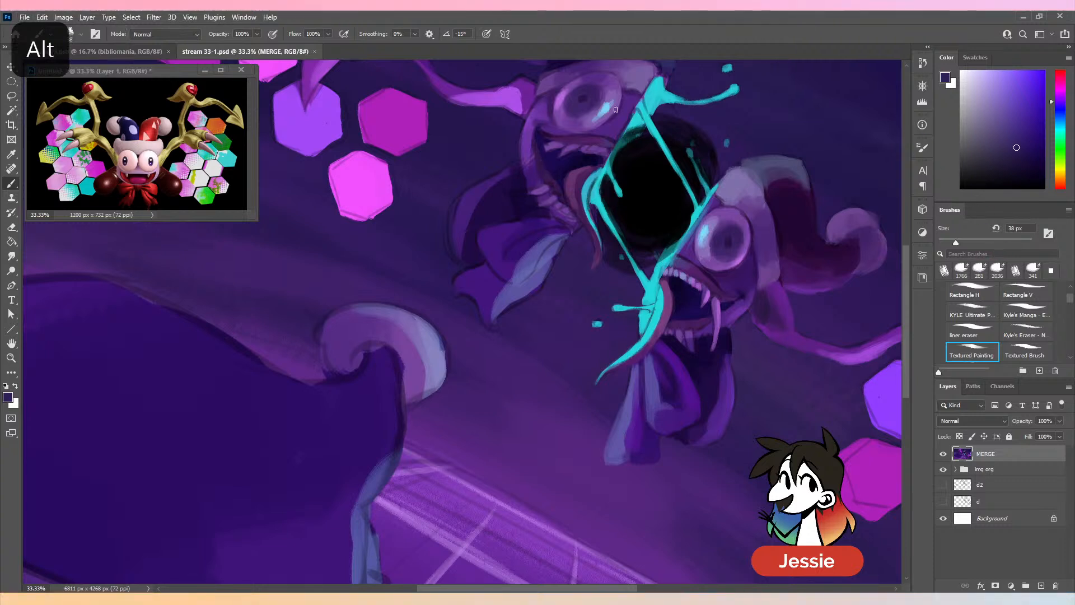
pyautogui.keyDown('alt'); pyautogui.click(534, 174); pyautogui.keyUp('alt')
pyautogui.moveTo(527, 170); pyautogui.dragTo(526, 186)
pyautogui.click(989, 242)
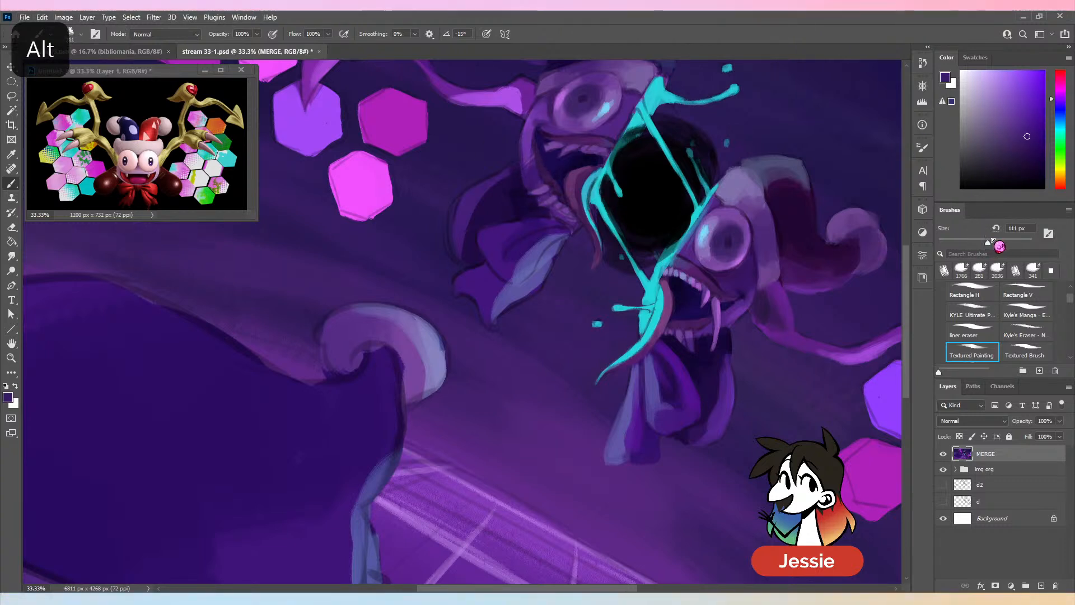
pyautogui.keyDown('alt'); pyautogui.click(526, 154); pyautogui.keyUp('alt')
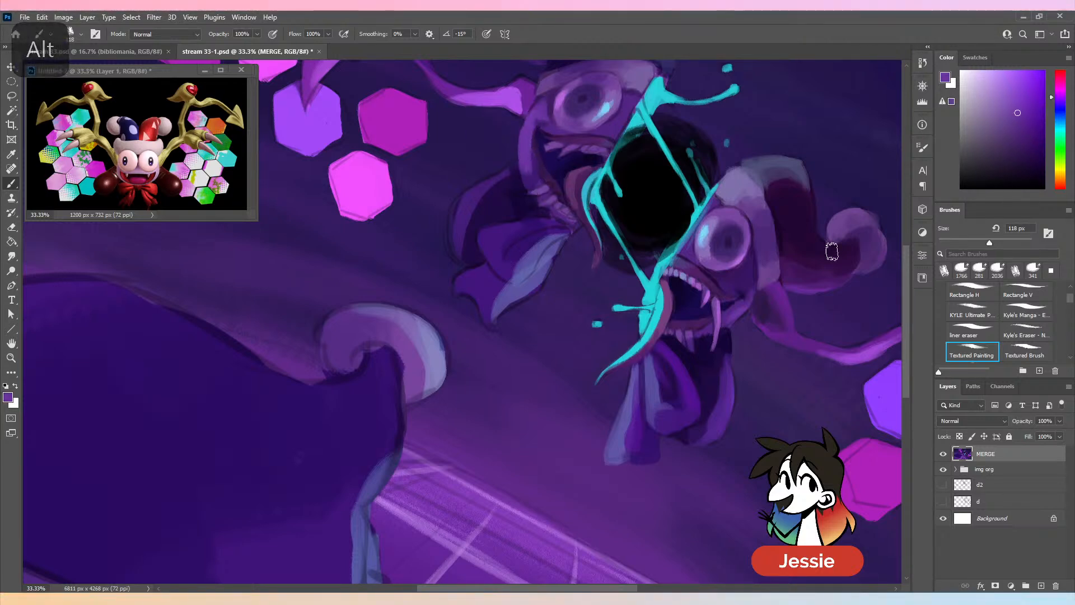
pyautogui.hotkey('ctrl', '-')
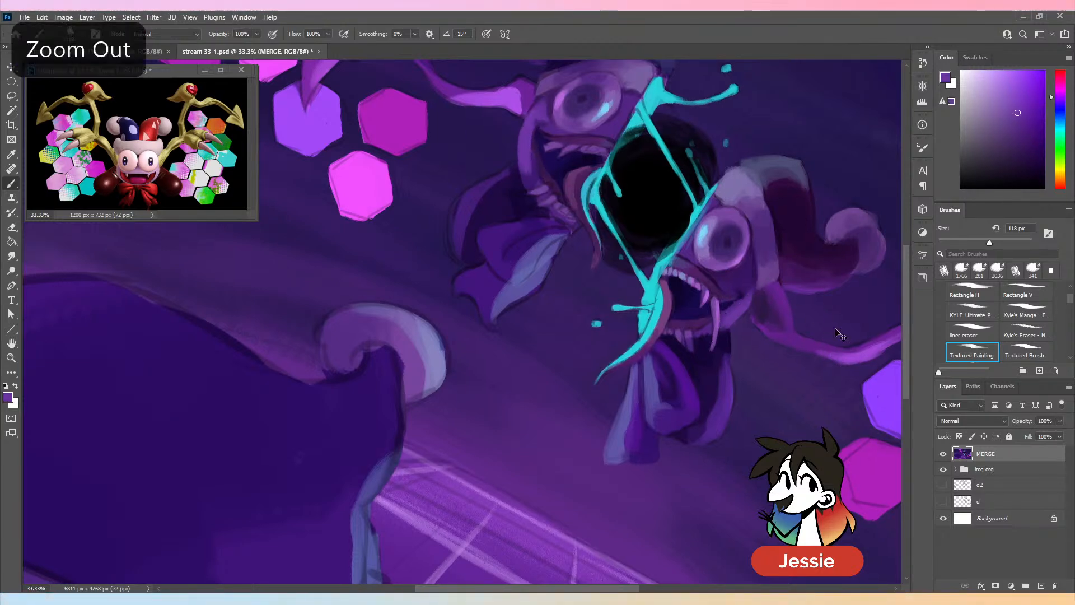
pyautogui.hotkey('ctrl', '-')
pyautogui.hotkey('ctrl', 's')
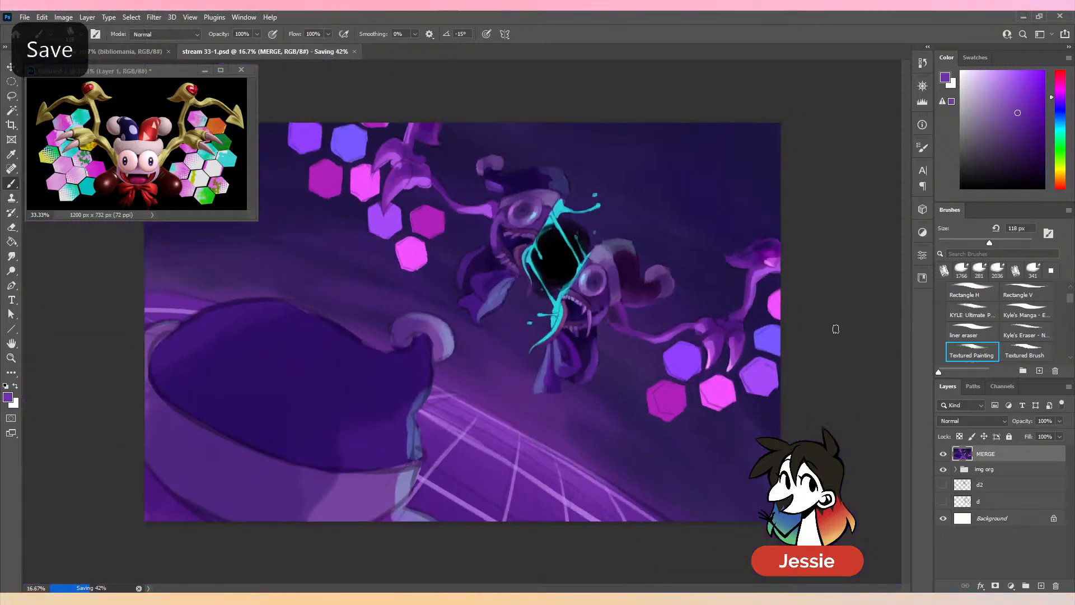
# - Save the document and touch up the left face half's tongue with sampled dark purple, using a 67 px brush
pyautogui.hotkey('ctrl', '+')
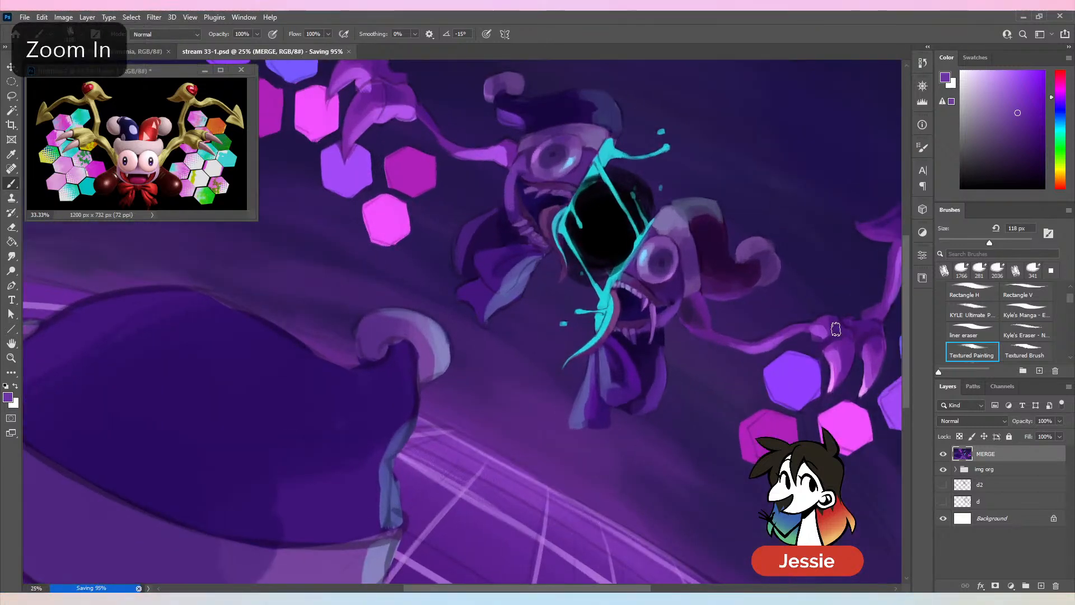
pyautogui.hotkey('ctrl', 's')
pyautogui.click(969, 243)
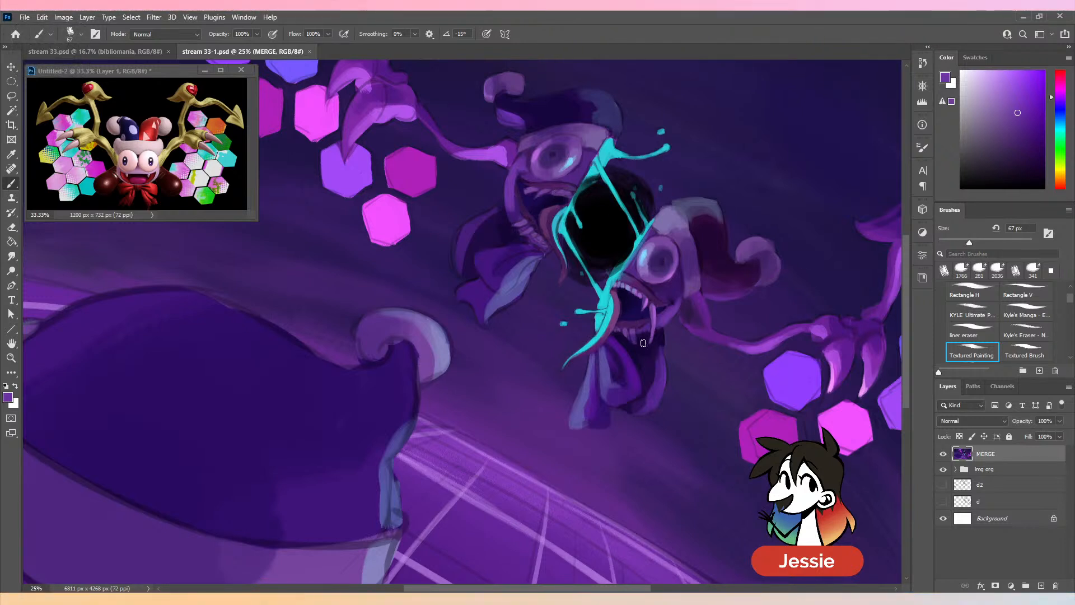
pyautogui.press('alt')
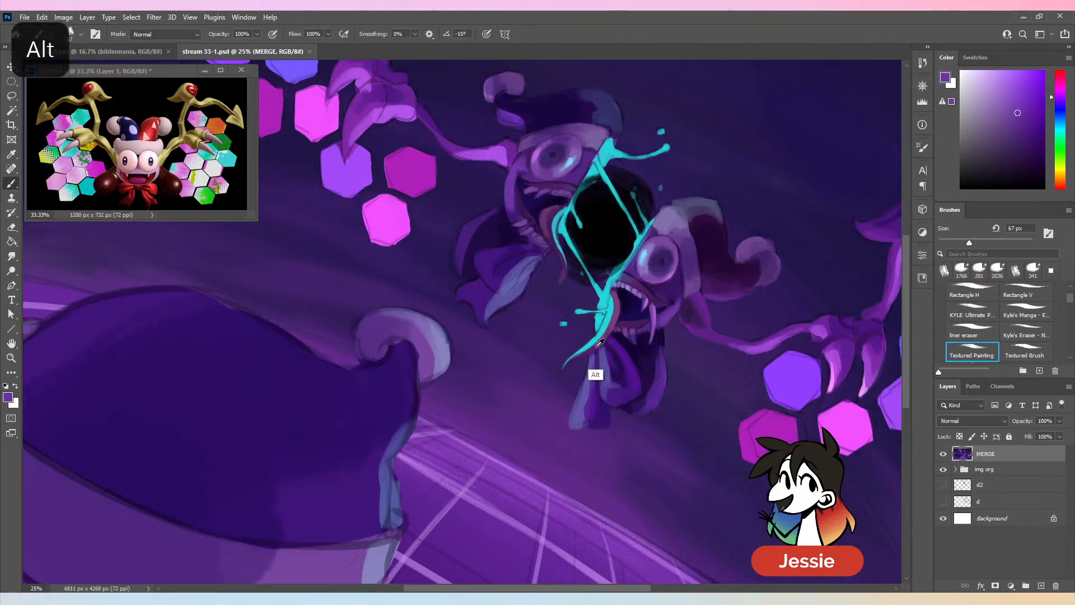
pyautogui.keyDown('alt'); pyautogui.click(599, 343); pyautogui.keyUp('alt')
pyautogui.click(548, 232)
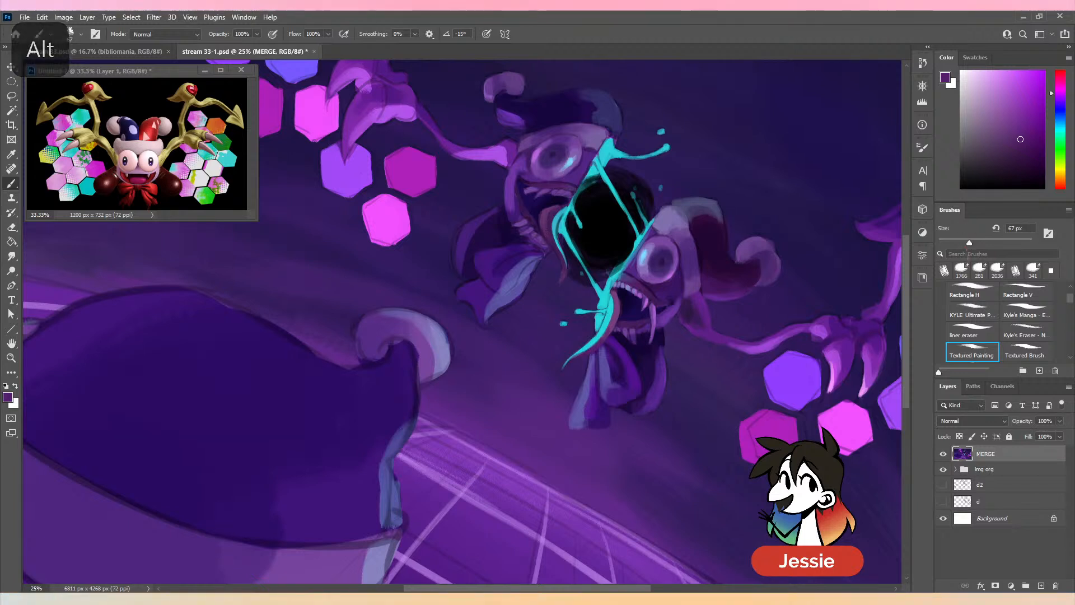
# - Paint the left face half's upper fang and teeth with sampled light purple and pale violet at 42 px, and save the document
pyautogui.keyDown('alt'); pyautogui.click(660, 326); pyautogui.keyUp('alt')
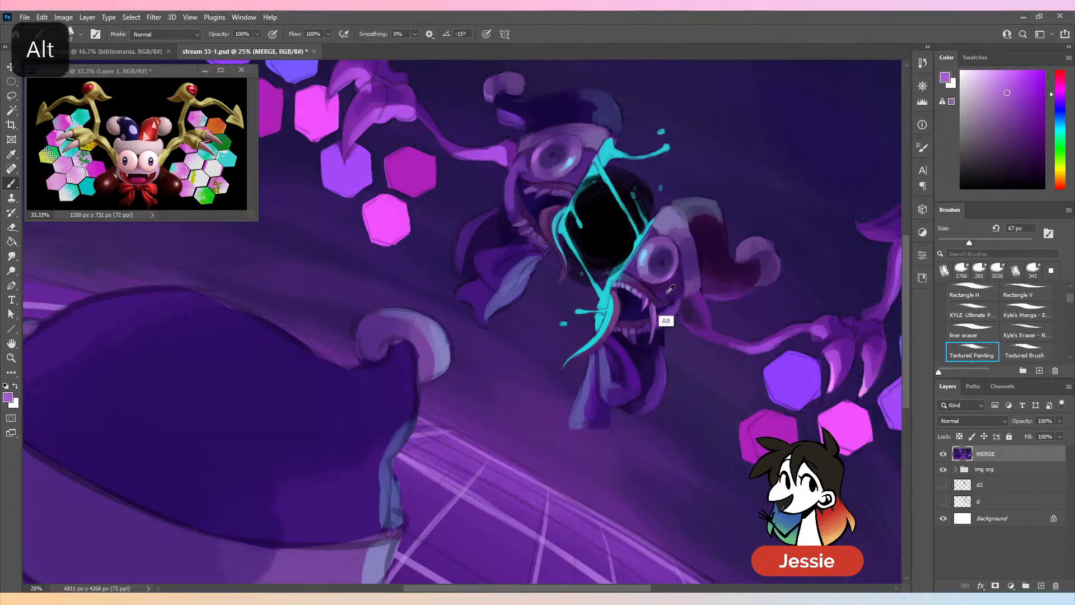
pyautogui.moveTo(969, 243); pyautogui.dragTo(957, 243)
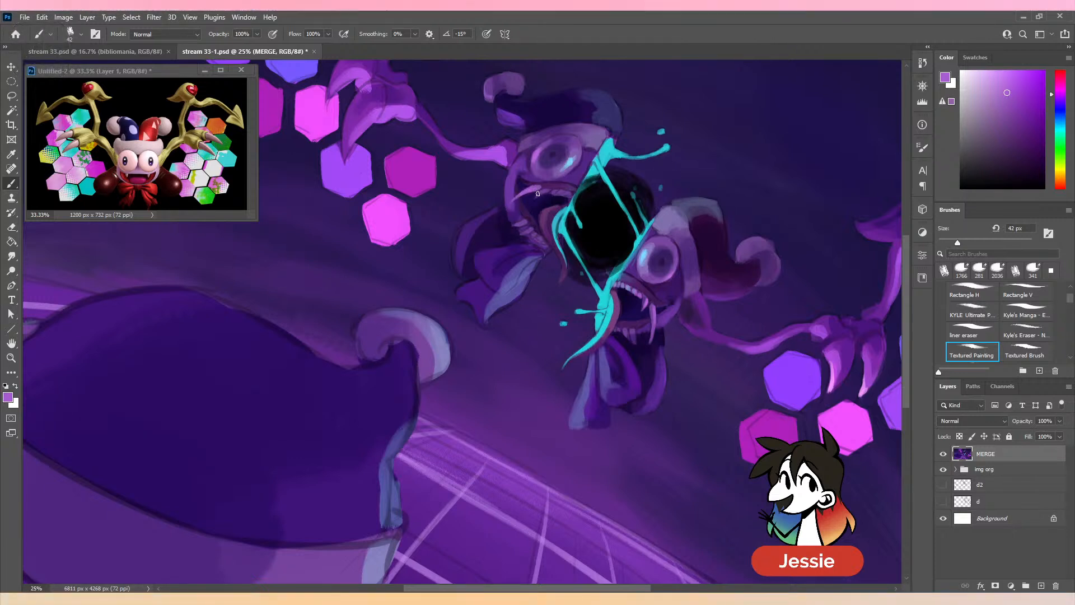
pyautogui.keyDown('alt'); pyautogui.click(627, 291); pyautogui.keyUp('alt')
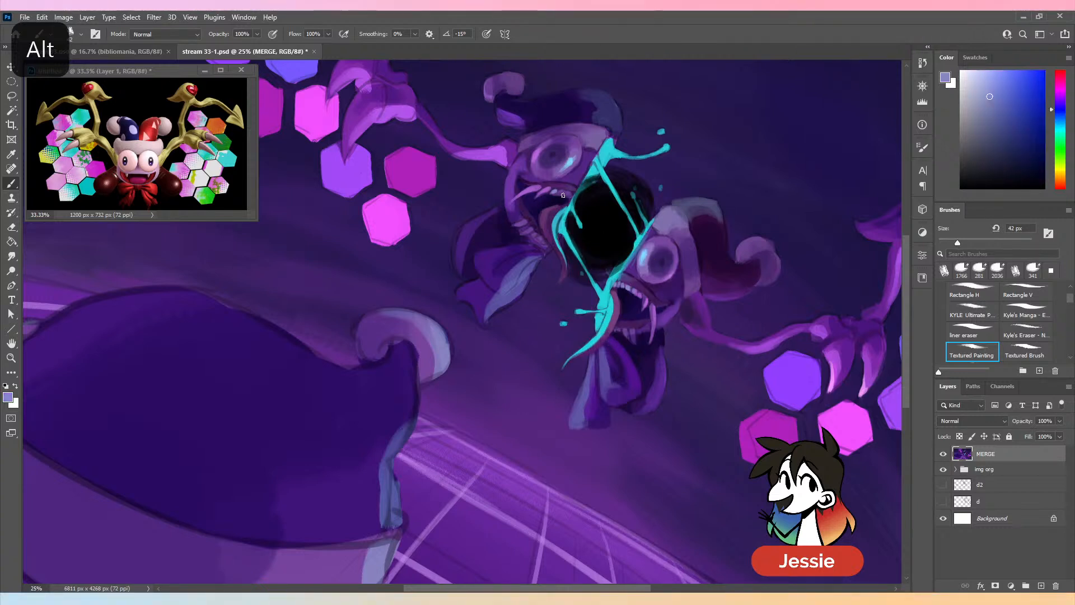
pyautogui.hotkey('ctrl', 'z')
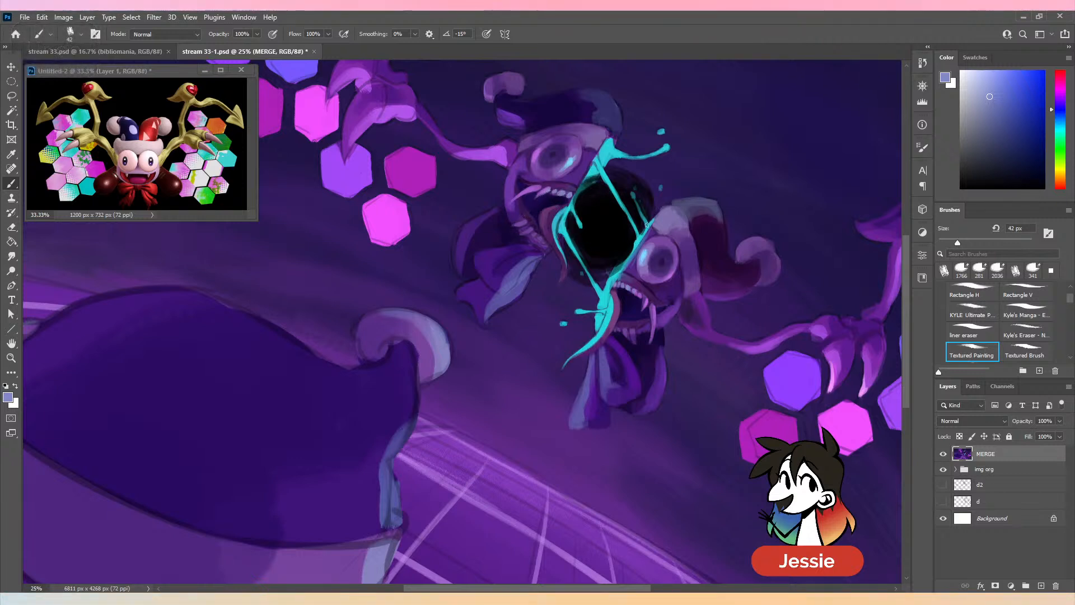
pyautogui.hotkey('ctrl', 'z')
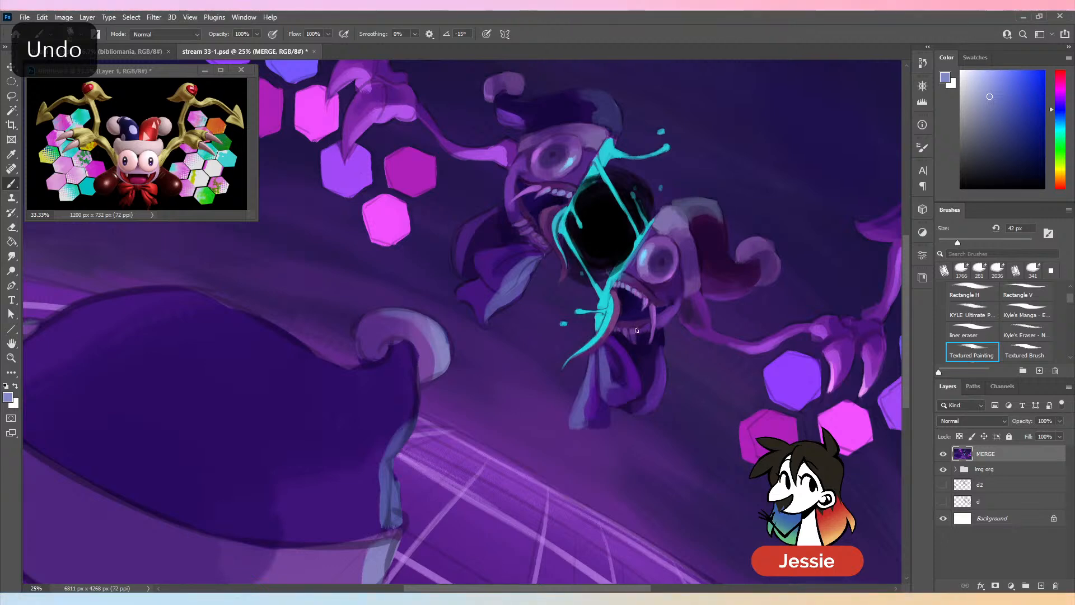
pyautogui.hotkey('ctrl', '-')
pyautogui.hotkey('ctrl', 's')
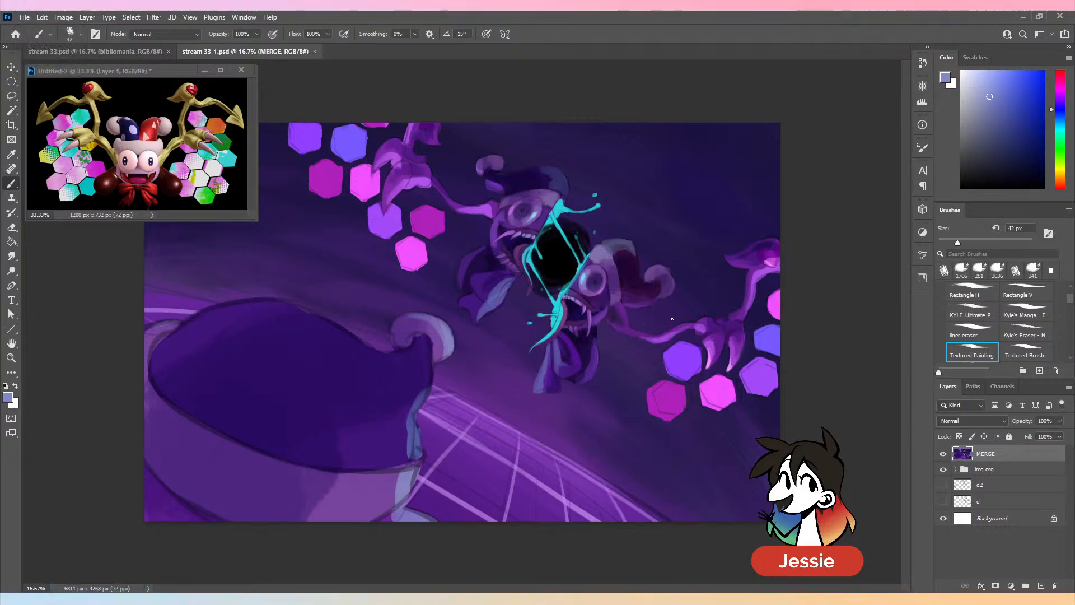
# - Paint outward-pointing lower fangs and teeth on the left face half with sampled purples and pale violet at 42 px
pyautogui.hotkey('ctrl', '+')
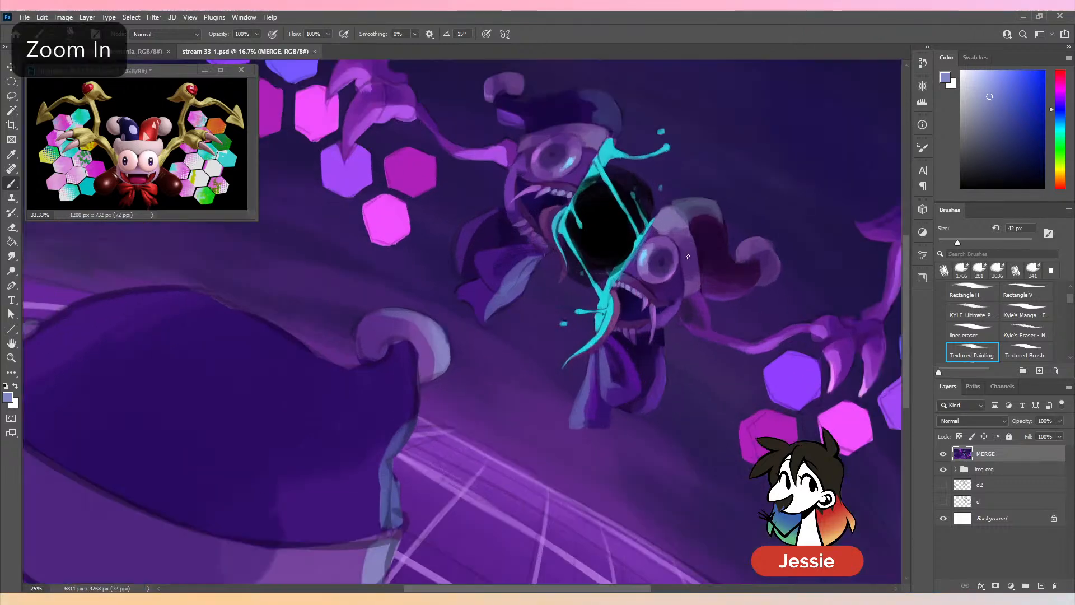
pyautogui.hotkey('ctrl', 's')
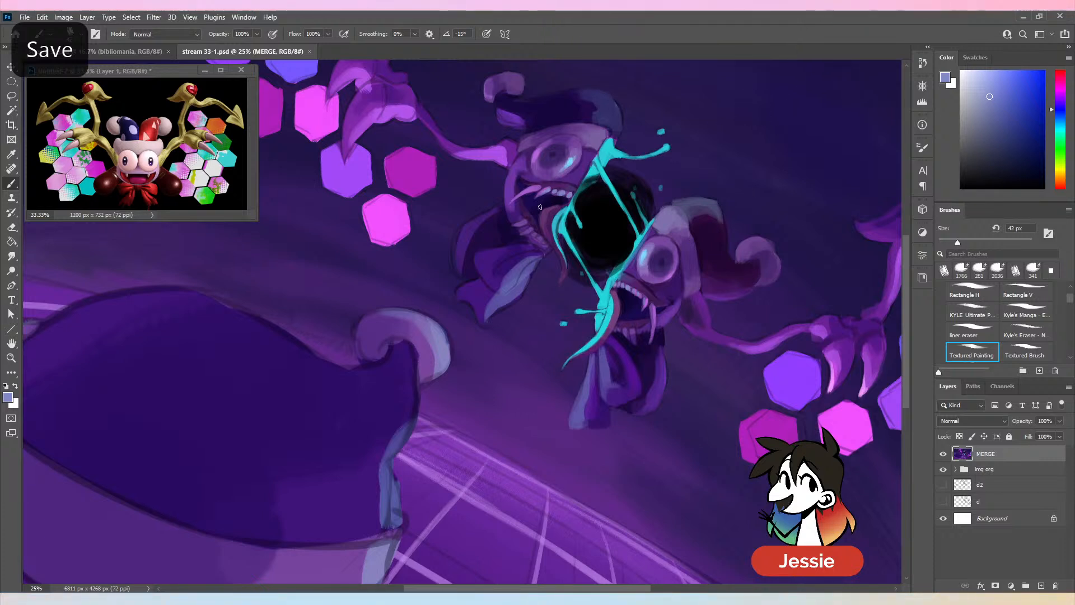
pyautogui.keyDown('alt'); pyautogui.click(538, 267); pyautogui.keyUp('alt')
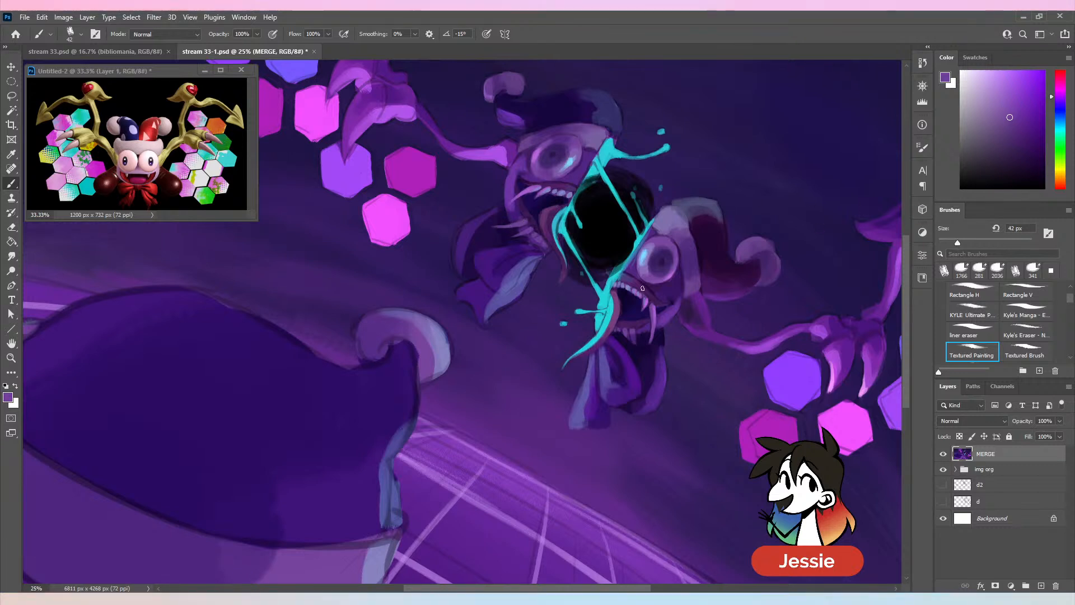
pyautogui.keyDown('alt'); pyautogui.click(521, 221); pyautogui.keyUp('alt')
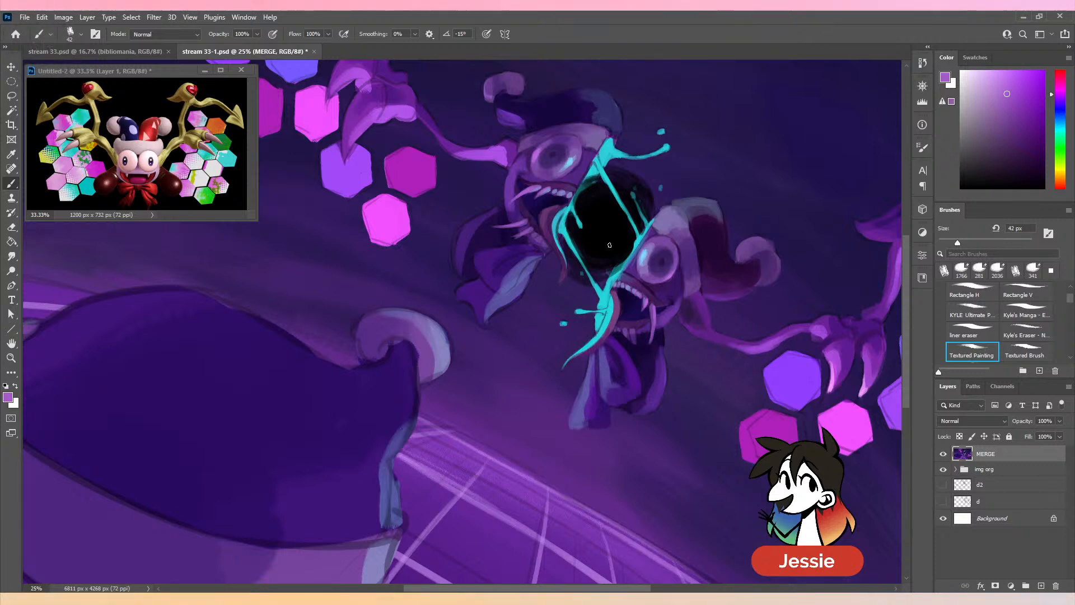
pyautogui.hotkey('ctrl', 'z')
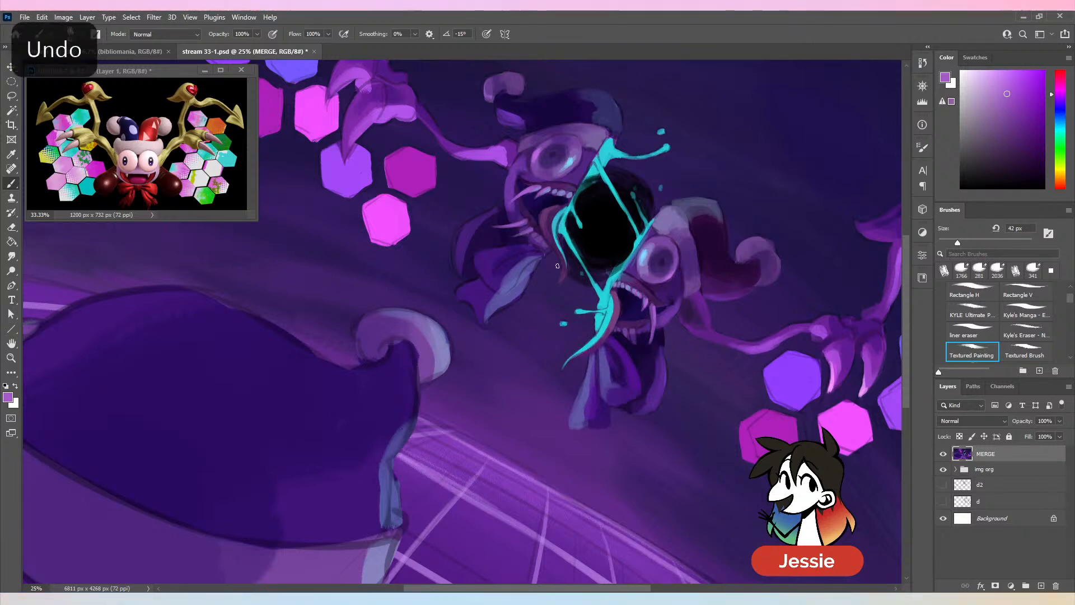
pyautogui.keyDown('alt'); pyautogui.click(563, 220); pyautogui.keyUp('alt')
pyautogui.keyDown('alt'); pyautogui.click(560, 216); pyautogui.keyUp('alt')
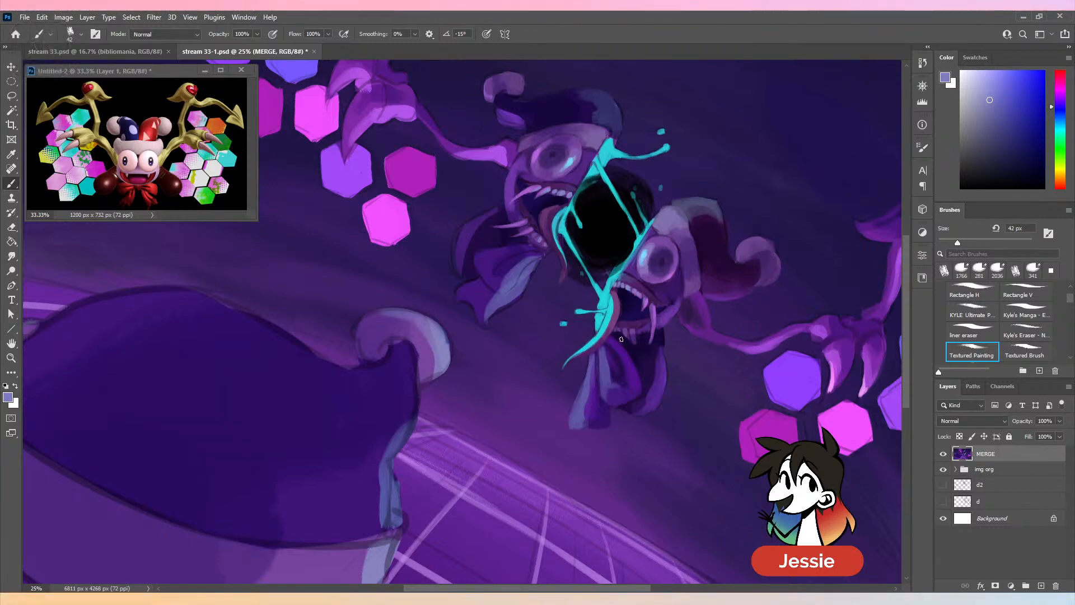
# - Paint downward-pointing lower fangs on the right face half with sampled dark and light purples at 42 px, and save the document
pyautogui.keyDown('alt'); pyautogui.click(621, 362); pyautogui.keyUp('alt')
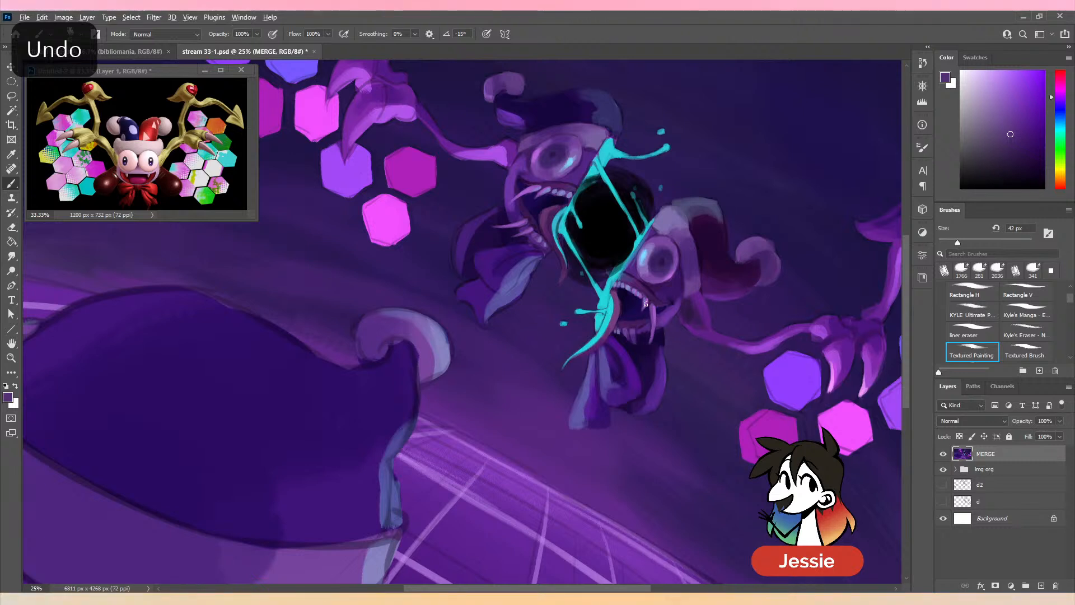
pyautogui.keyDown('alt'); pyautogui.click(626, 334); pyautogui.keyUp('alt')
pyautogui.hotkey('ctrl', 'z')
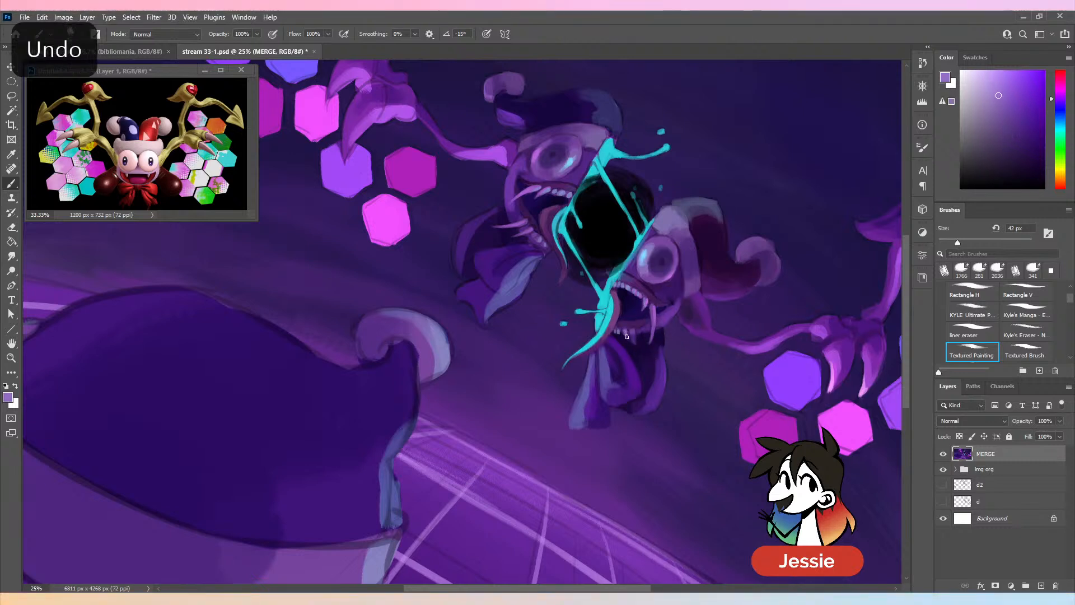
pyautogui.keyDown('alt'); pyautogui.click(631, 339); pyautogui.keyUp('alt')
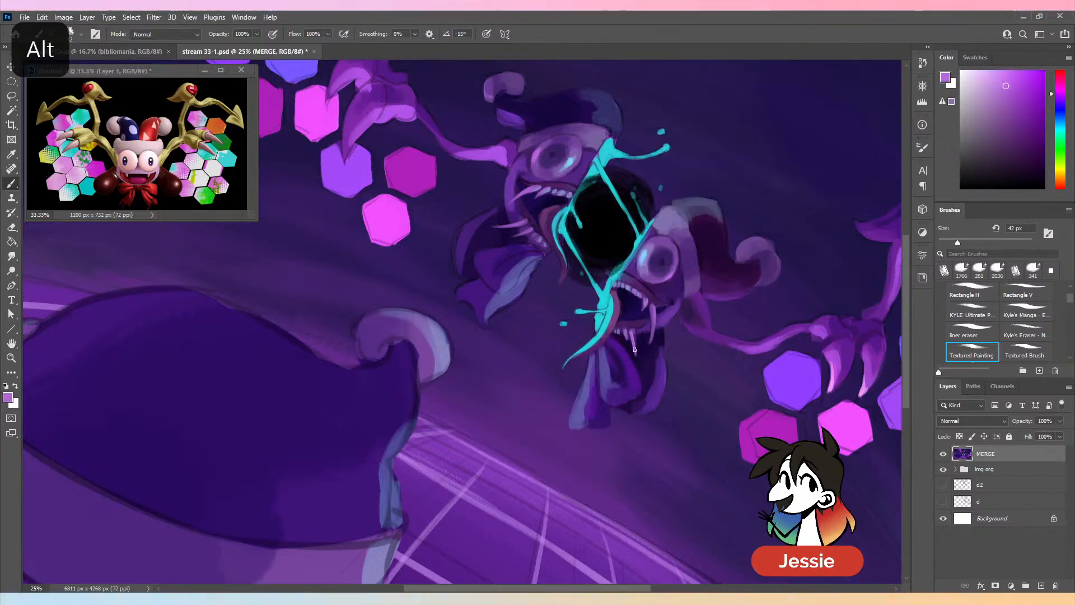
pyautogui.hotkey('ctrl', '-')
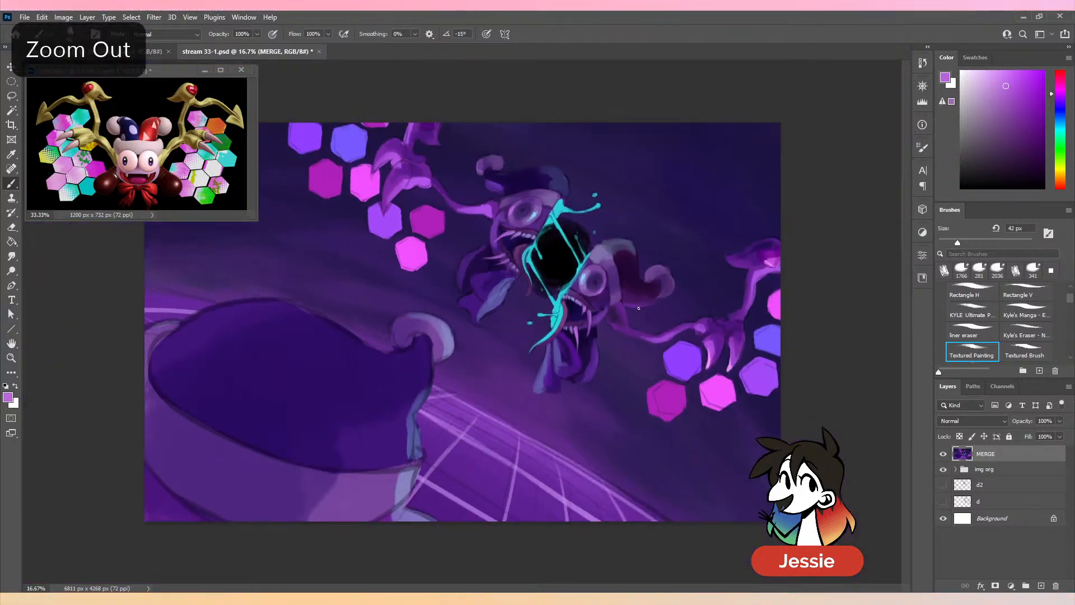
pyautogui.hotkey('ctrl', '-')
pyautogui.hotkey('ctrl', '+')
pyautogui.hotkey('ctrl', '+')
pyautogui.hotkey('ctrl', 'z')
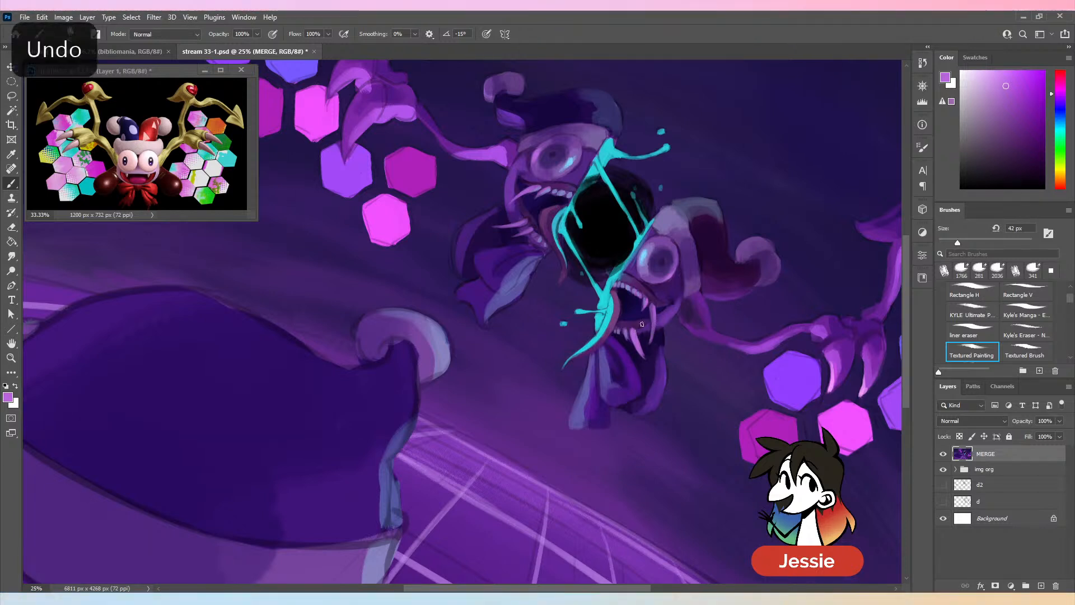
pyautogui.keyDown('alt'); pyautogui.click(648, 339); pyautogui.keyUp('alt')
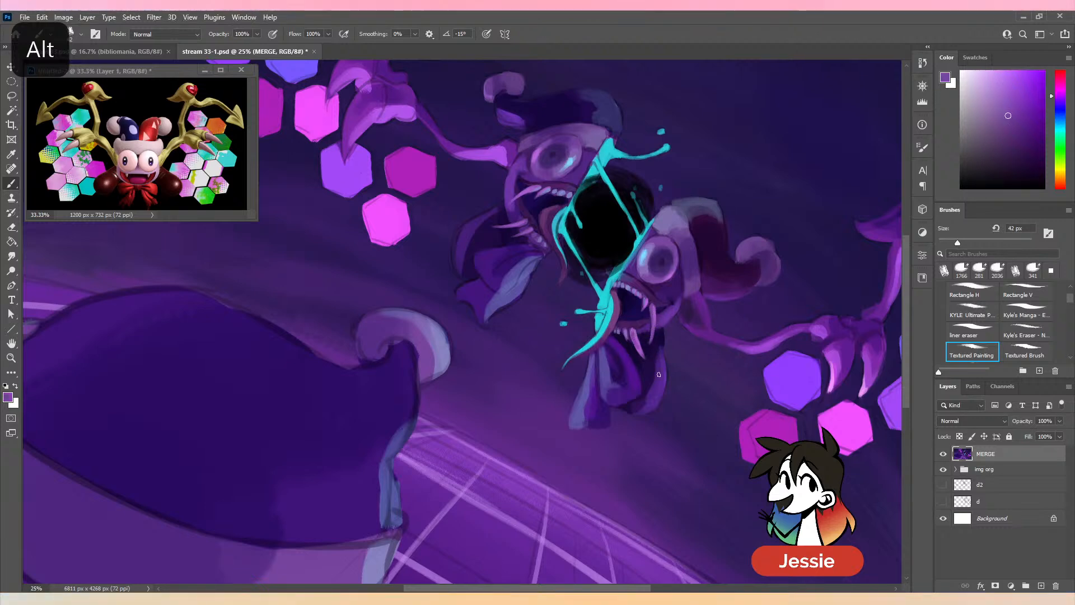
pyautogui.hotkey('ctrl', '-')
pyautogui.hotkey('ctrl', 's')
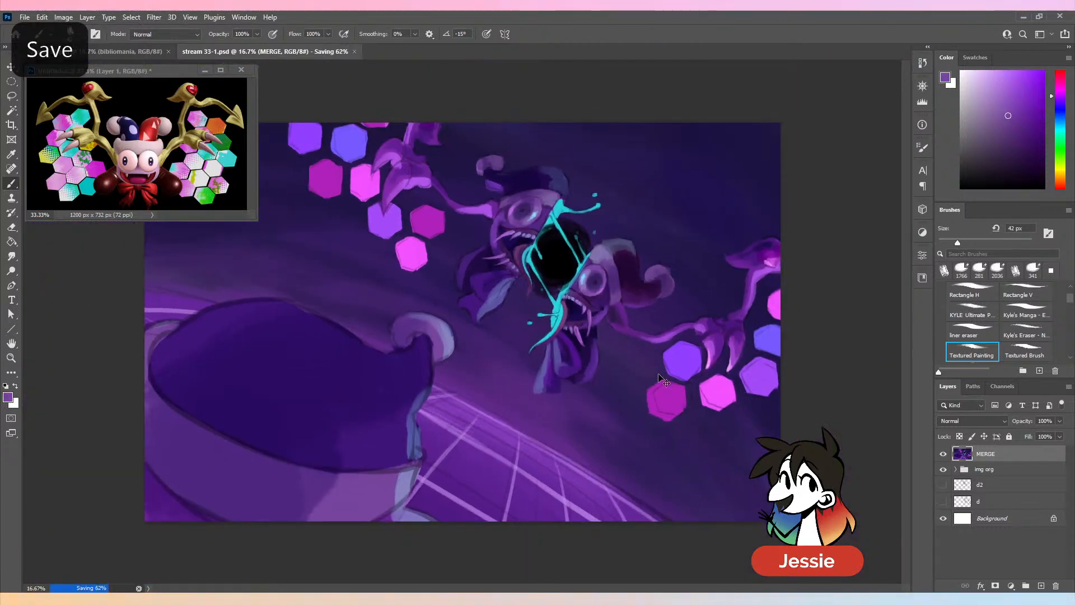
# - Touch up the curled hat tip above the left face half with sampled purple, using a 79 px brush
pyautogui.hotkey('ctrl', '-')
pyautogui.hotkey('ctrl', '+')
pyautogui.moveTo(958, 243); pyautogui.dragTo(976, 242)
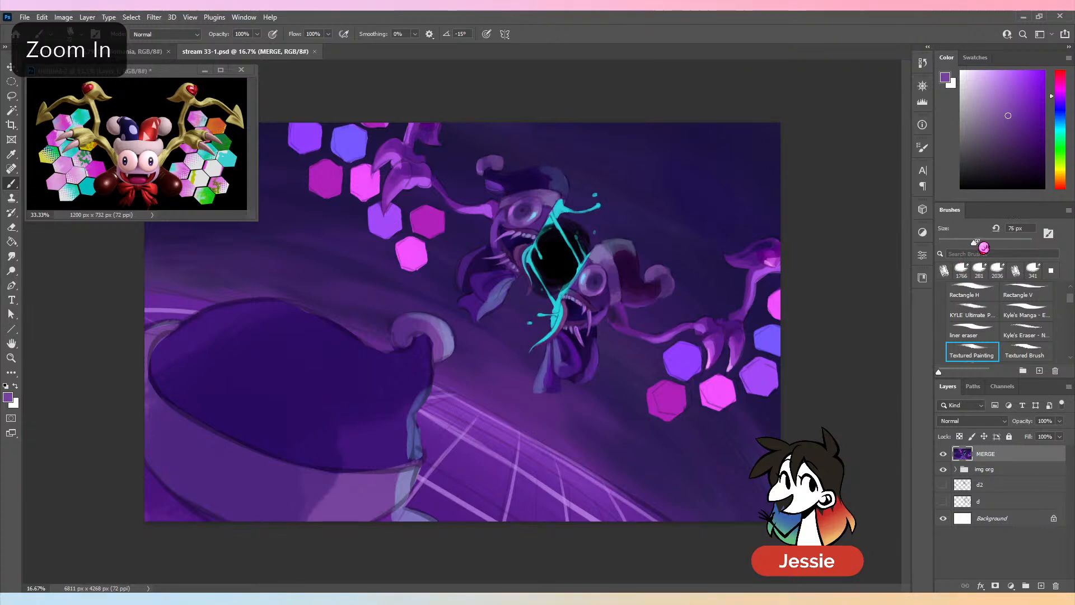
pyautogui.keyDown('alt'); pyautogui.click(479, 168); pyautogui.keyUp('alt')
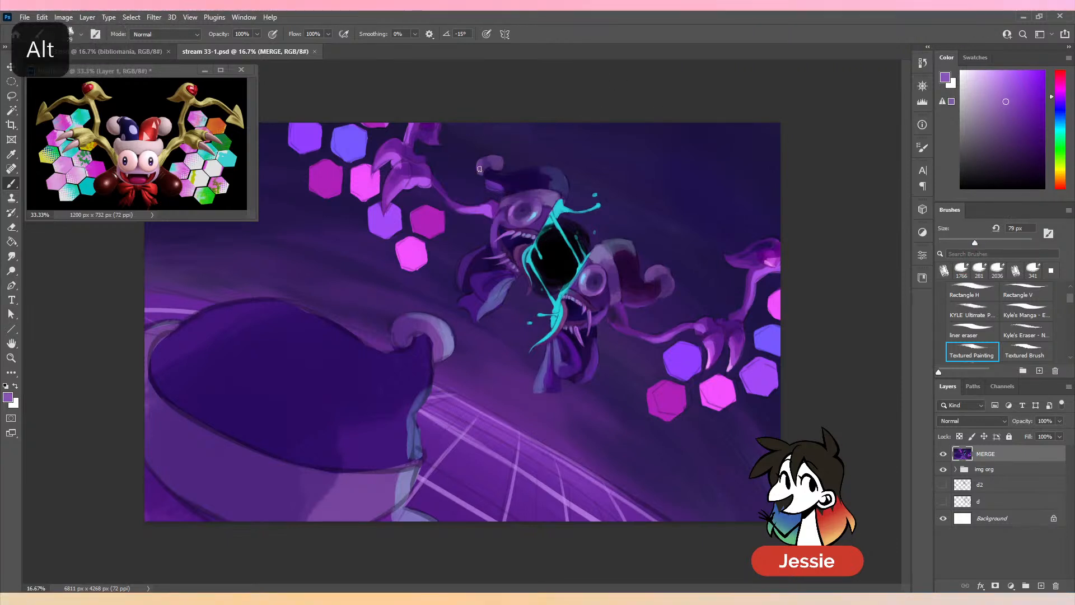
# - Clean up the pink hexagon below the left hand and the magenta and pink ones below the right hand with sampled colors at 106 px
pyautogui.moveTo(987, 240); pyautogui.dragTo(999, 242)
pyautogui.keyDown('alt'); pyautogui.click(400, 268); pyautogui.keyUp('alt')
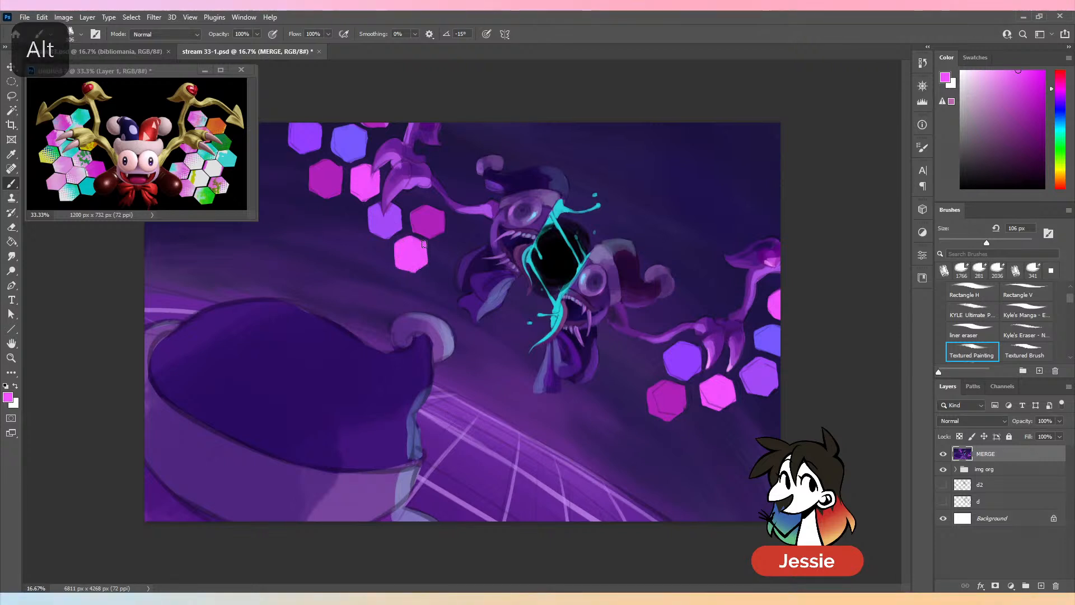
pyautogui.keyDown('alt'); pyautogui.click(661, 391); pyautogui.keyUp('alt')
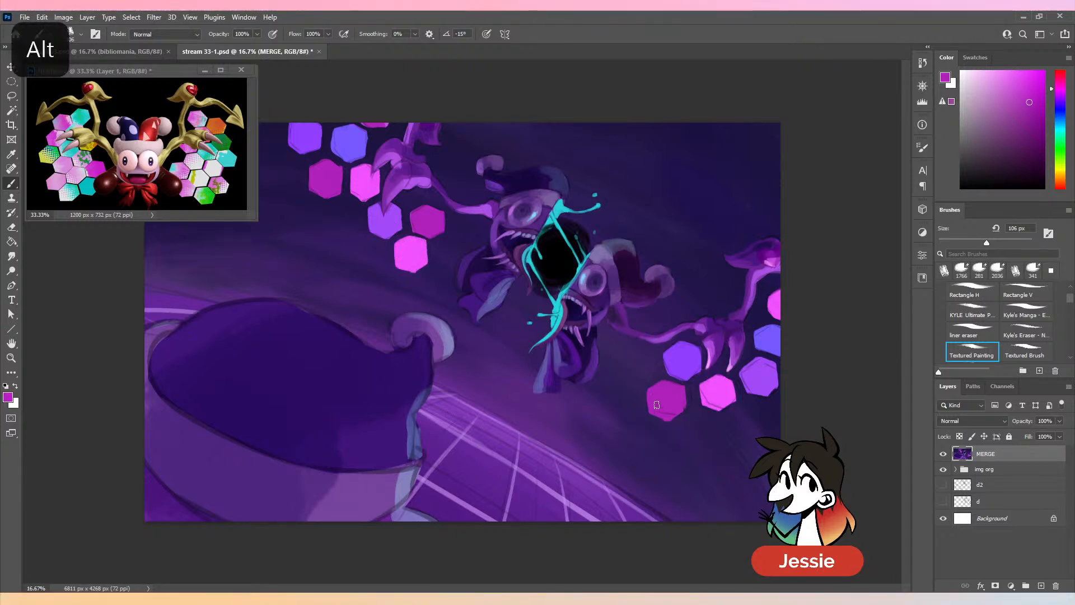
pyautogui.keyDown('alt'); pyautogui.click(719, 406); pyautogui.keyUp('alt')
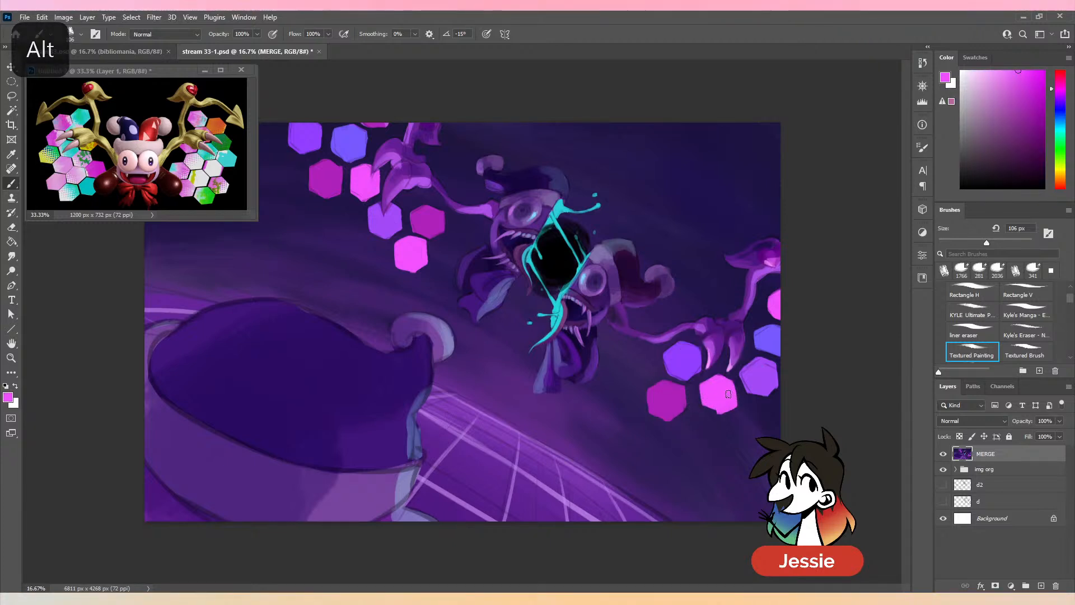
pyautogui.hotkey('ctrl', 'z')
# - Clean up the violet, blue-violet and edge-cropped pink hexagons around the right hand with sampled colors at 106 px
pyautogui.keyDown('alt'); pyautogui.click(758, 368); pyautogui.keyUp('alt')
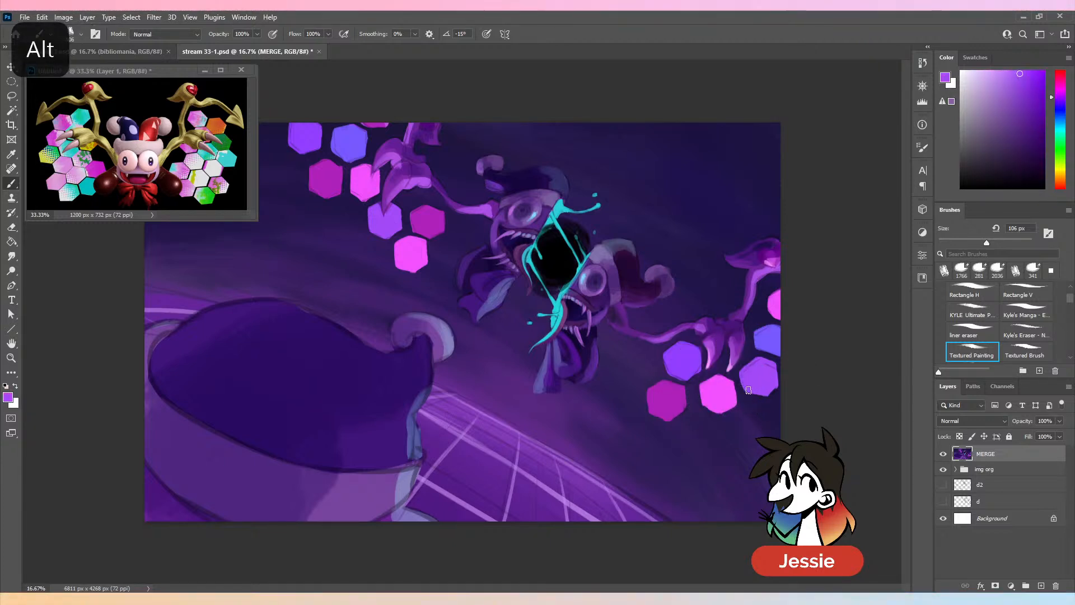
pyautogui.keyDown('alt'); pyautogui.click(759, 349); pyautogui.keyUp('alt')
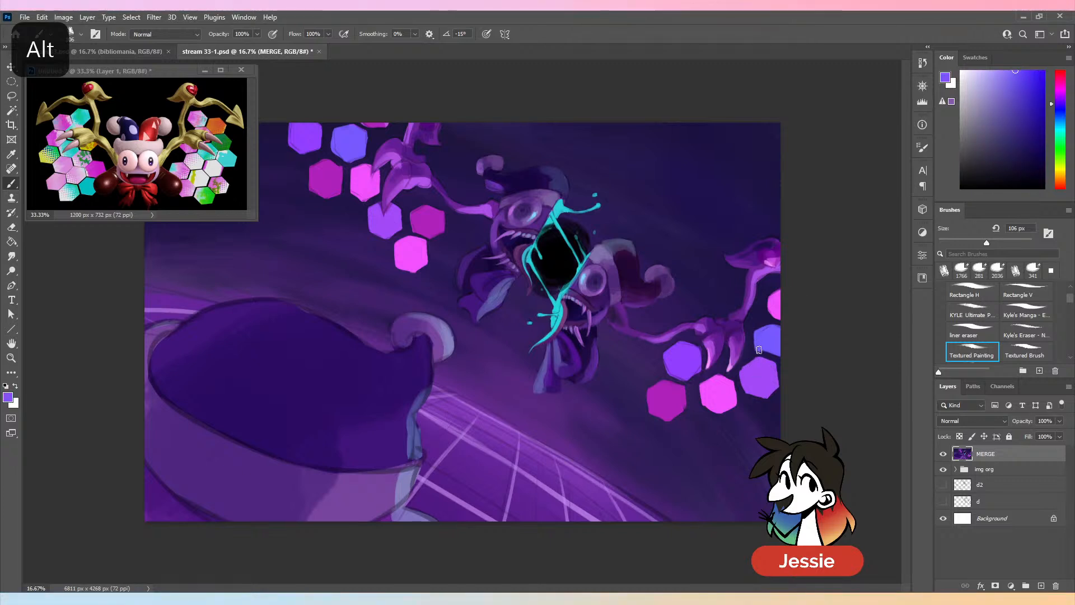
pyautogui.keyDown('alt'); pyautogui.click(771, 296); pyautogui.keyUp('alt')
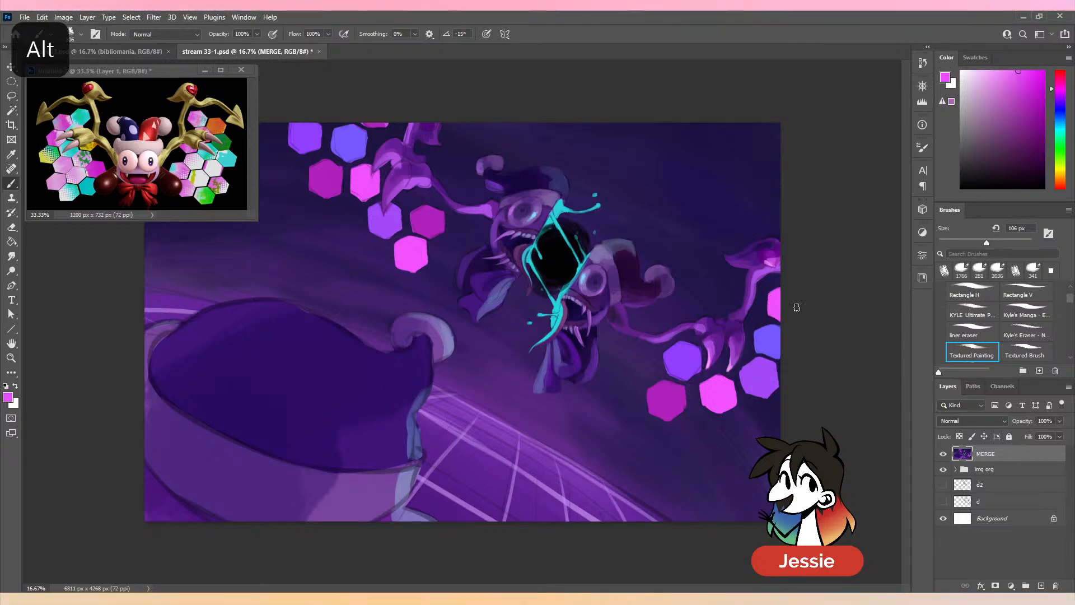
pyautogui.hotkey('ctrl', 'z')
pyautogui.keyDown('alt'); pyautogui.click(693, 355); pyautogui.keyUp('alt')
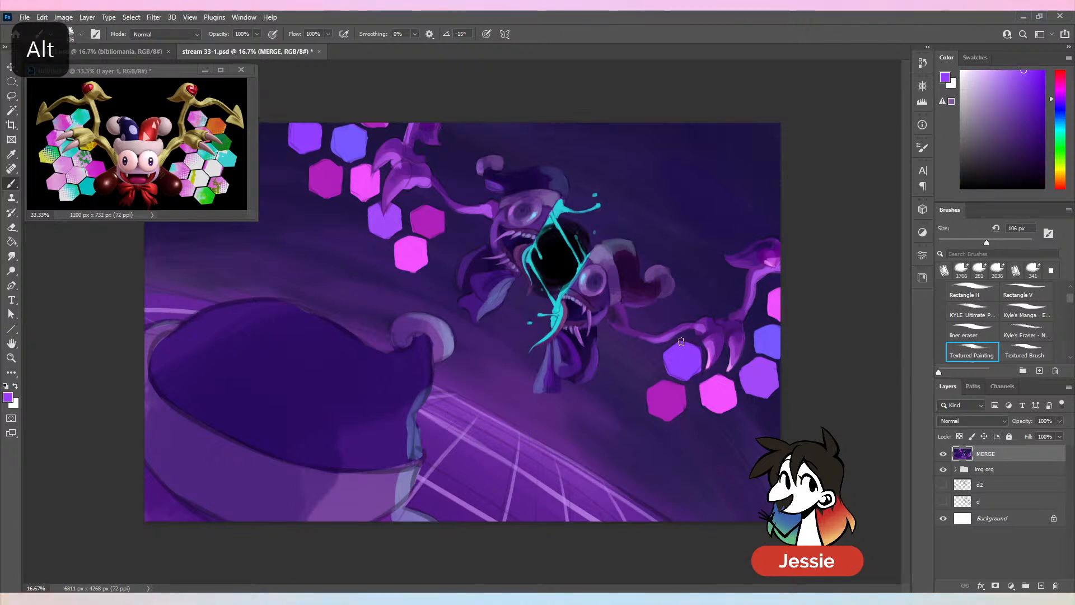
pyautogui.hotkey('ctrl', 'z')
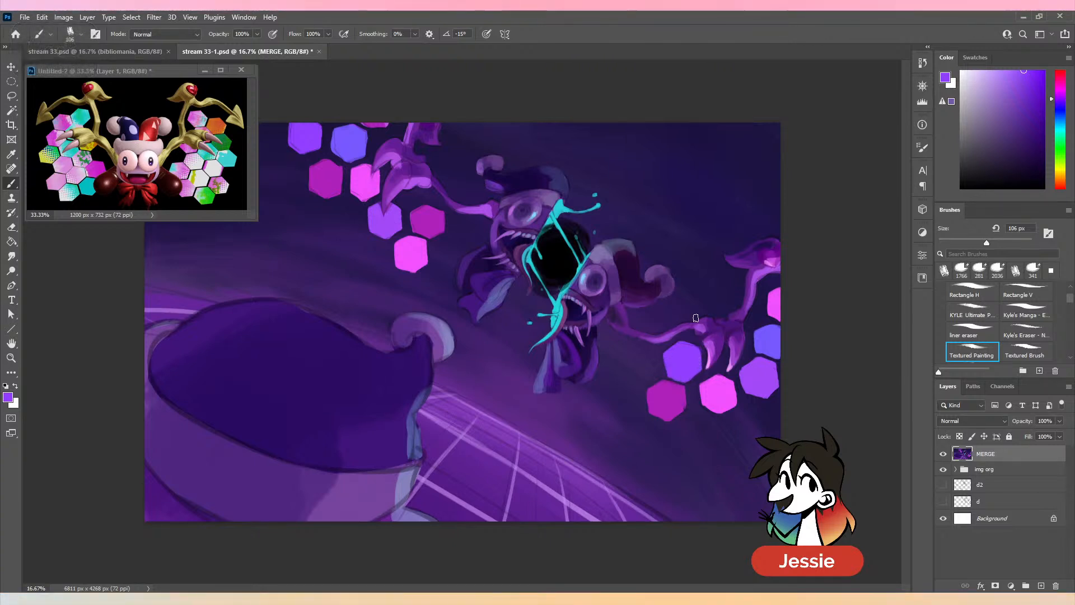
# - Refine the palm and claws of the left hand with sampled light and dark purples, using a 116 px brush
pyautogui.press(']')
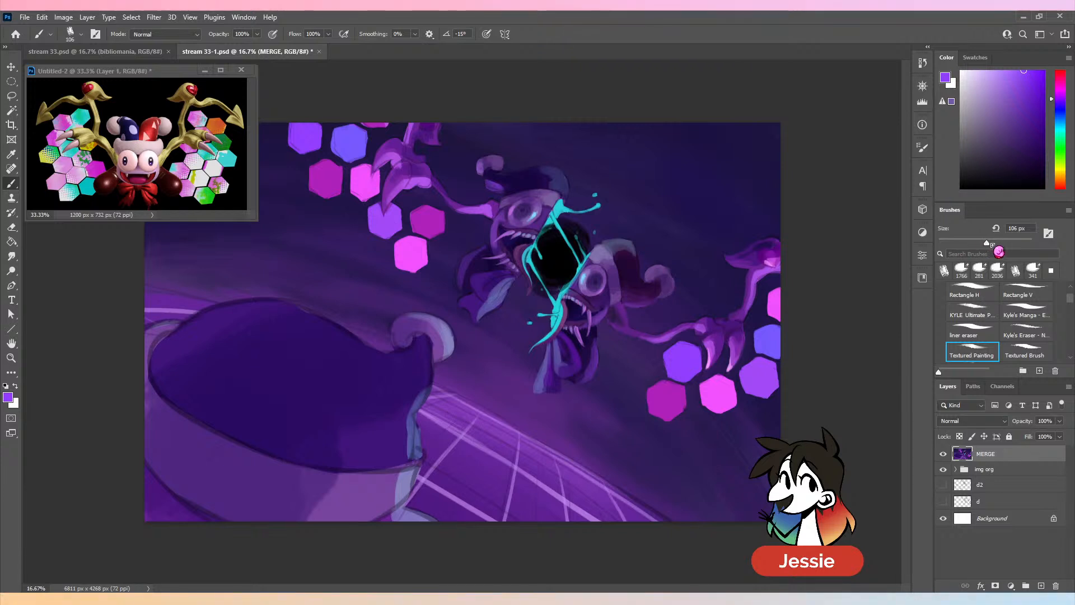
pyautogui.keyDown('alt'); pyautogui.click(408, 180); pyautogui.keyUp('alt')
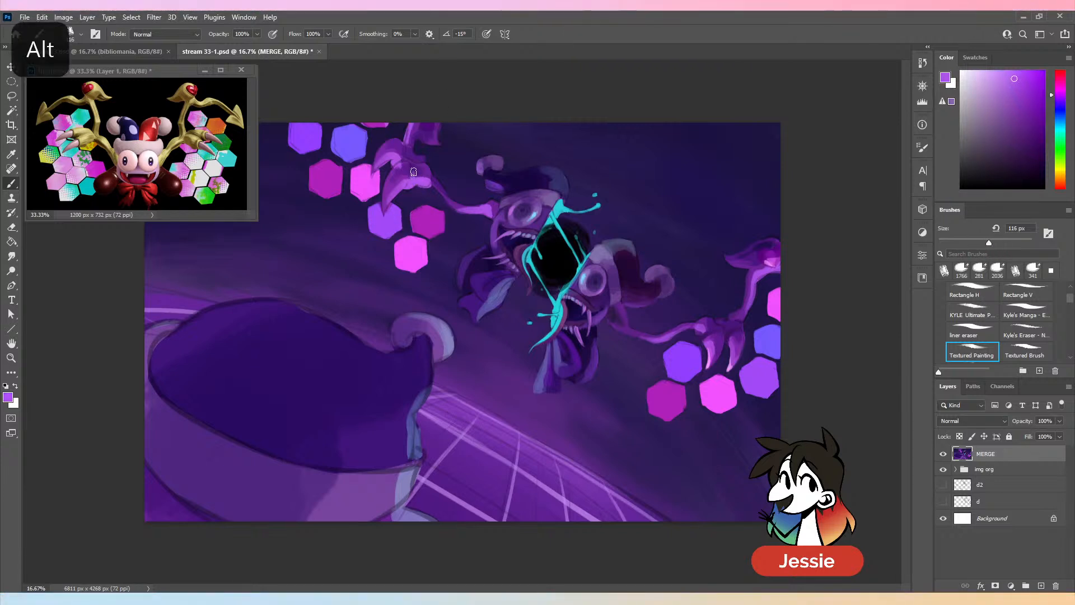
pyautogui.keyDown('alt'); pyautogui.click(416, 167); pyautogui.keyUp('alt')
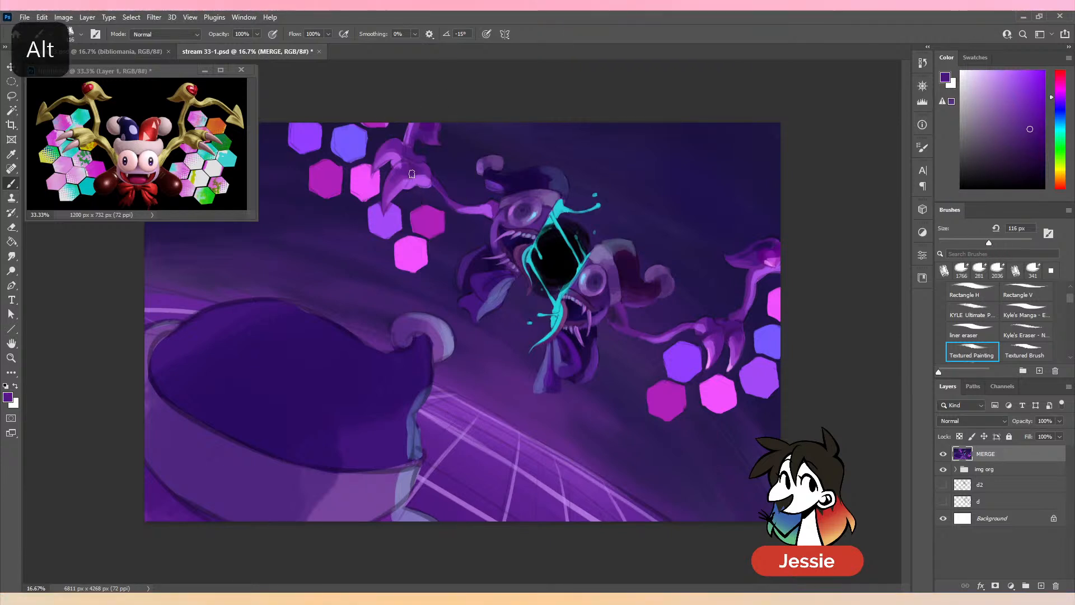
pyautogui.keyDown('alt'); pyautogui.click(394, 185); pyautogui.keyUp('alt')
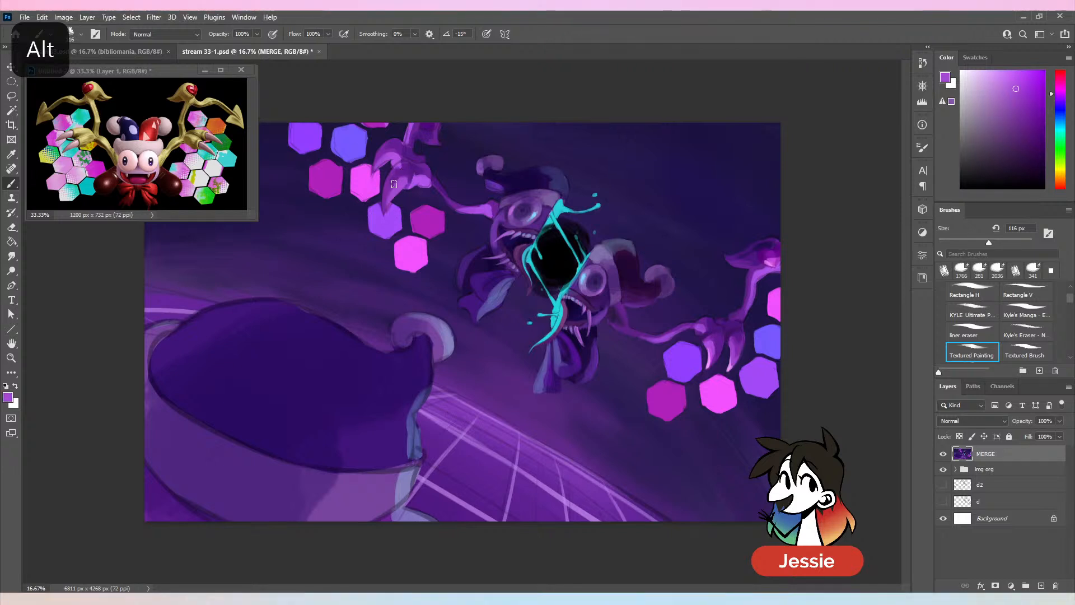
pyautogui.keyDown('alt'); pyautogui.click(390, 188); pyautogui.keyUp('alt')
pyautogui.keyDown('alt'); pyautogui.click(395, 169); pyautogui.keyUp('alt')
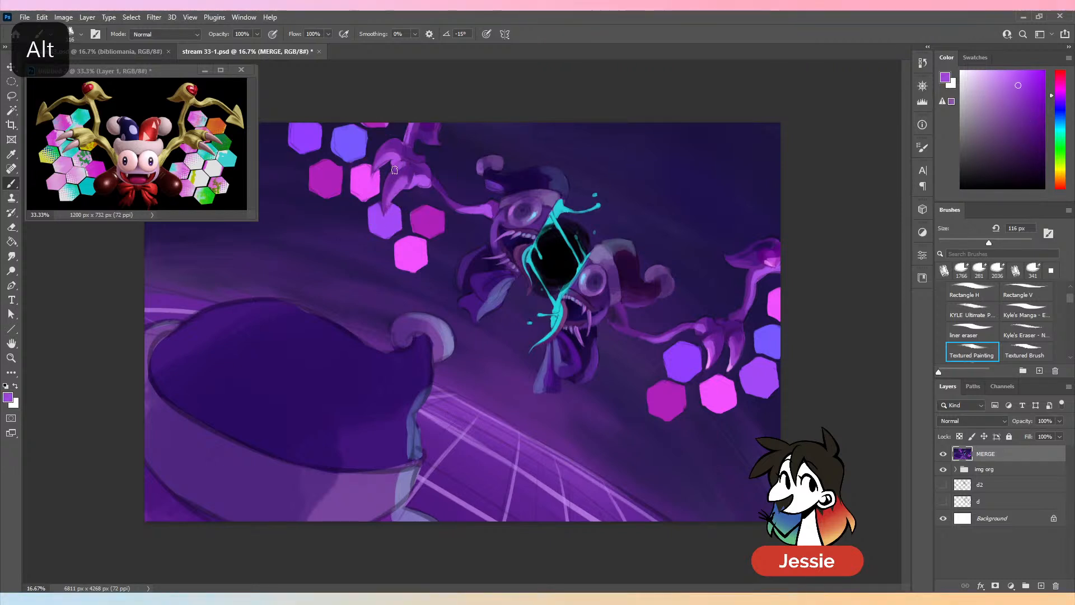
pyautogui.keyDown('alt'); pyautogui.click(391, 178); pyautogui.keyUp('alt')
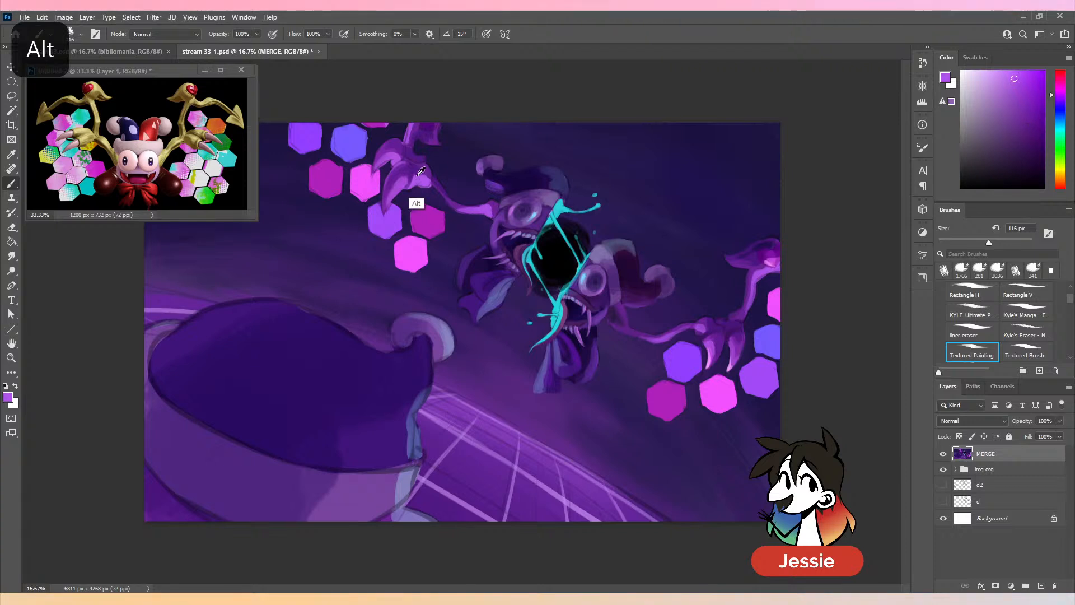
pyautogui.keyDown('alt'); pyautogui.click(412, 162); pyautogui.keyUp('alt')
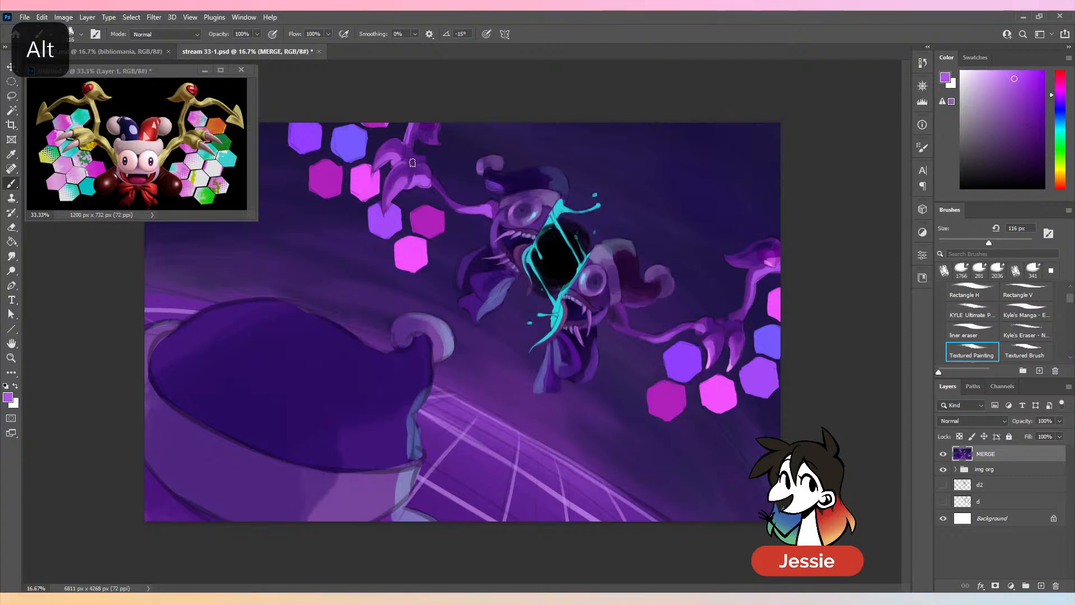
# - Smooth the thin arm between the left hand and the left face half with sampled purples, undoing one stray stroke
pyautogui.keyDown('alt'); pyautogui.click(464, 210); pyautogui.keyUp('alt')
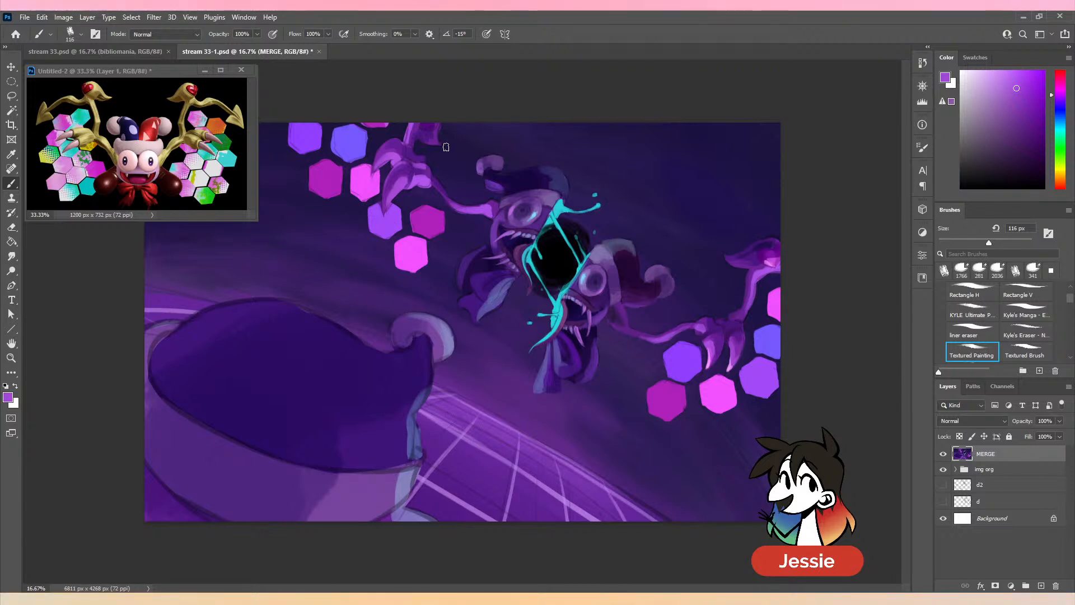
pyautogui.keyDown('alt'); pyautogui.click(445, 196); pyautogui.keyUp('alt')
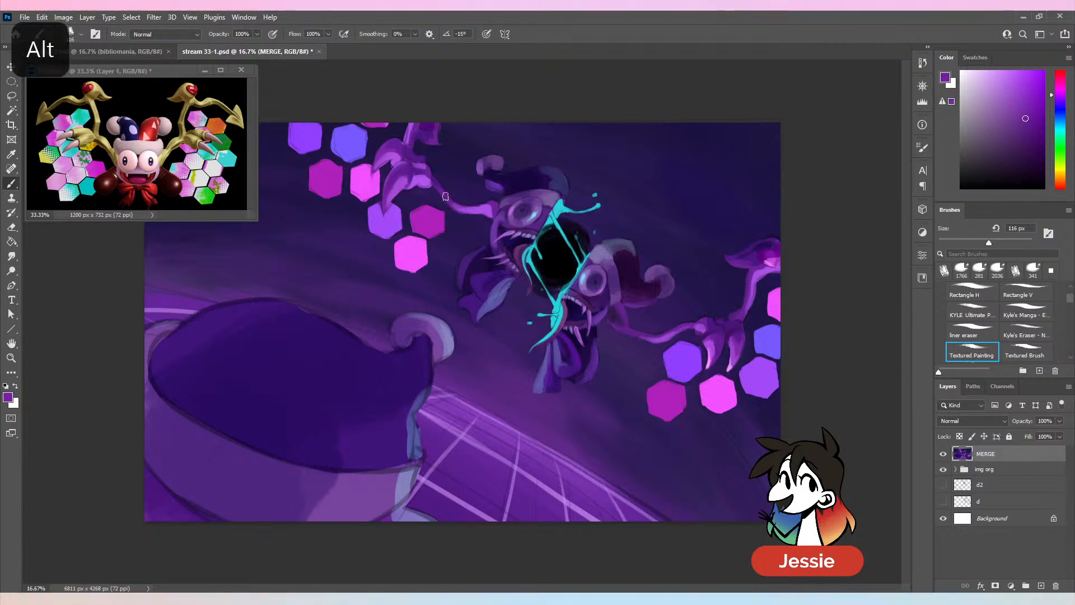
pyautogui.moveTo(458, 206); pyautogui.dragTo(494, 207)
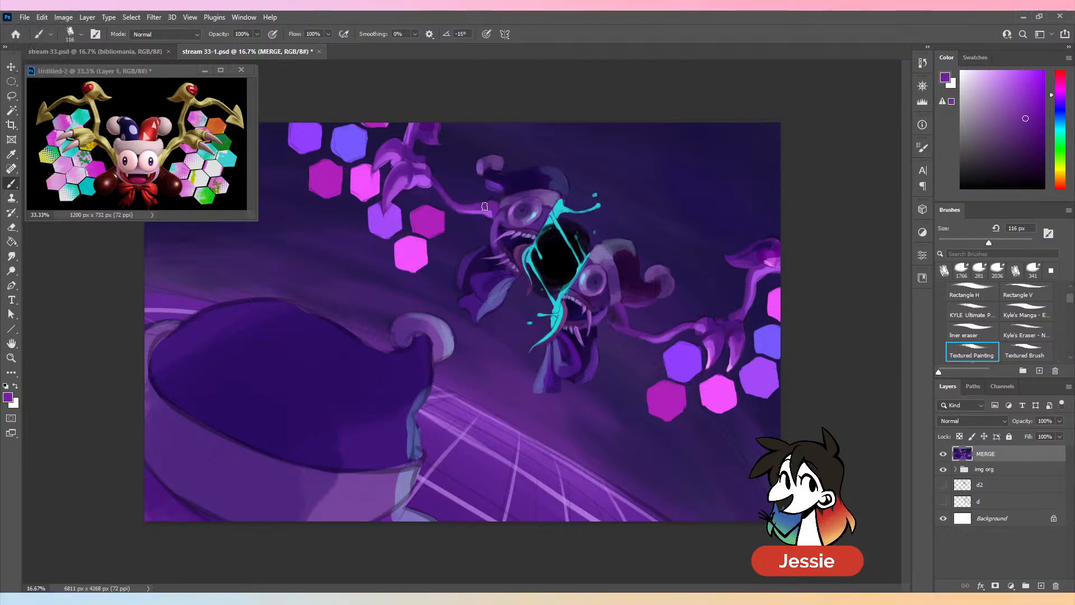
pyautogui.keyDown('alt'); pyautogui.click(616, 311); pyautogui.keyUp('alt')
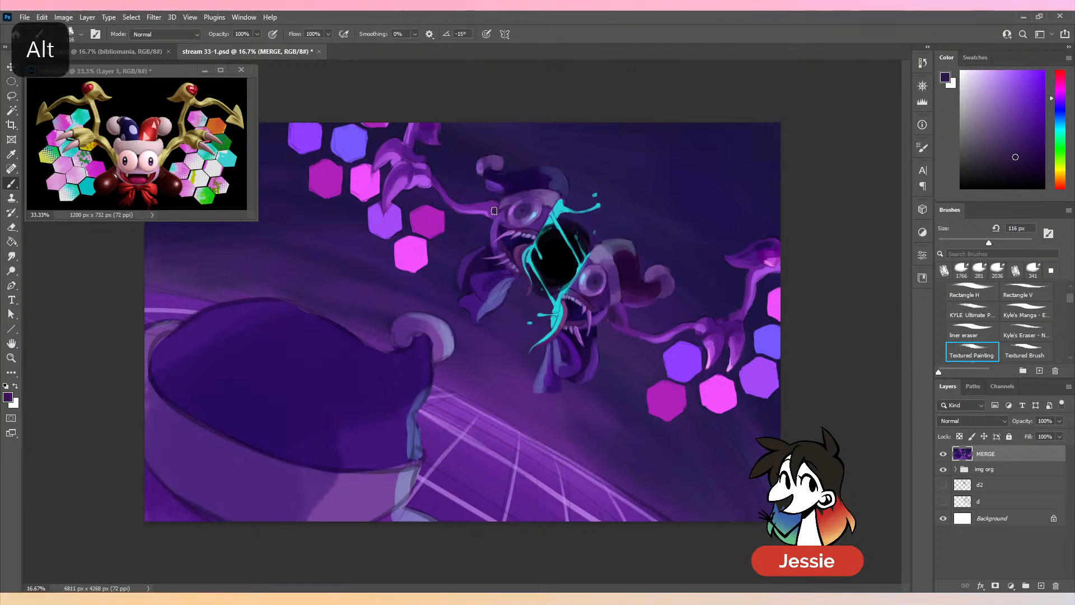
pyautogui.hotkey('ctrl', 'z')
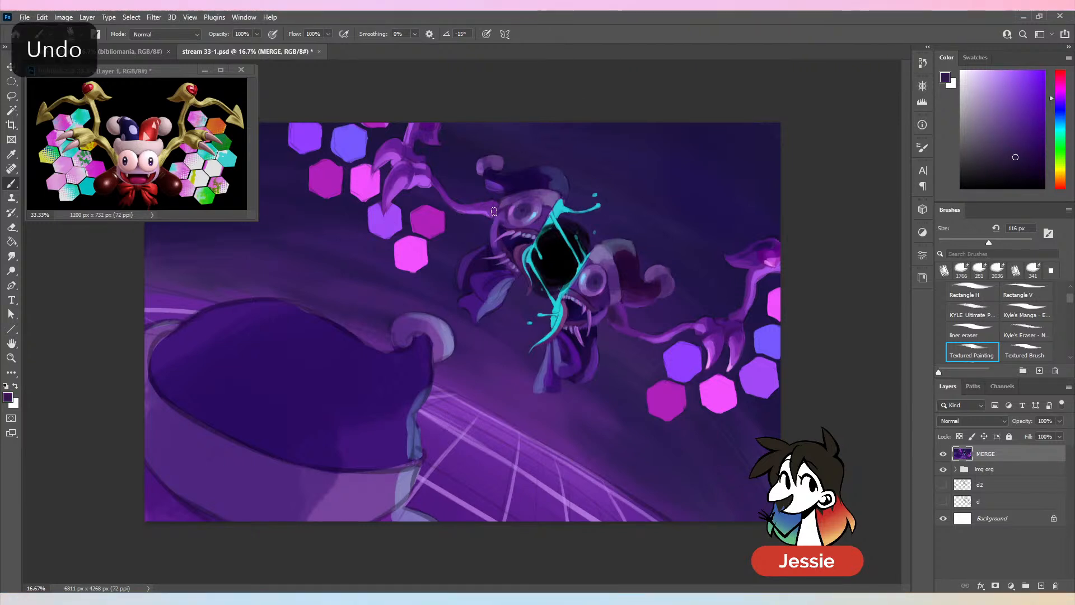
pyautogui.keyDown('alt'); pyautogui.click(500, 202); pyautogui.keyUp('alt')
# - Touch up the arm where it joins the right face half with dark violet and sampled lighter purple at 116 px
pyautogui.click(1030, 133)
pyautogui.click(1063, 101)
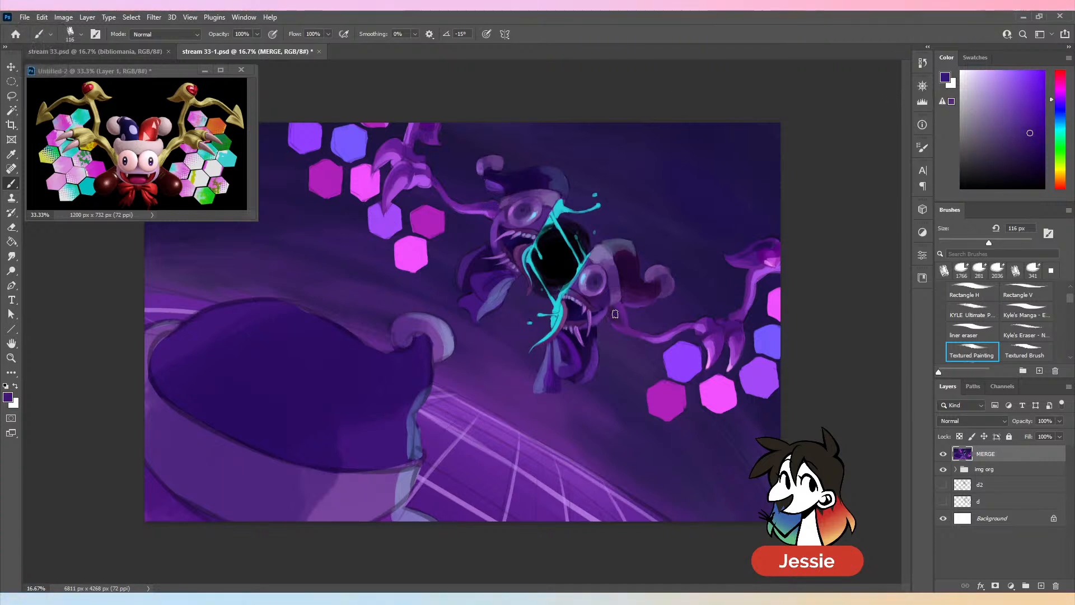
pyautogui.keyDown('alt'); pyautogui.click(630, 361); pyautogui.keyUp('alt')
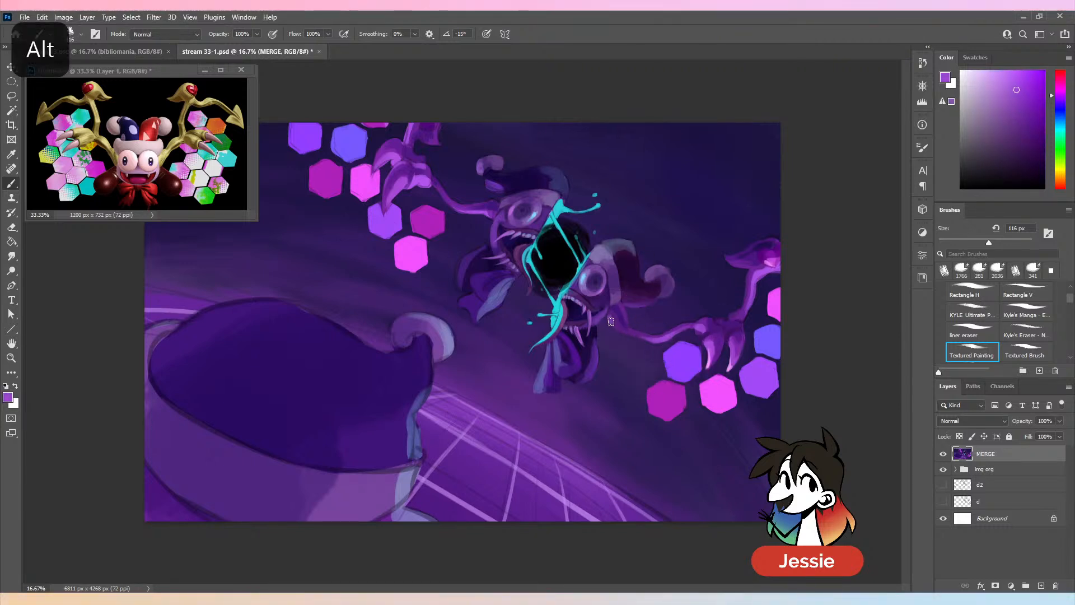
pyautogui.keyDown('alt'); pyautogui.click(627, 333); pyautogui.keyUp('alt')
pyautogui.hotkey('ctrl', '-')
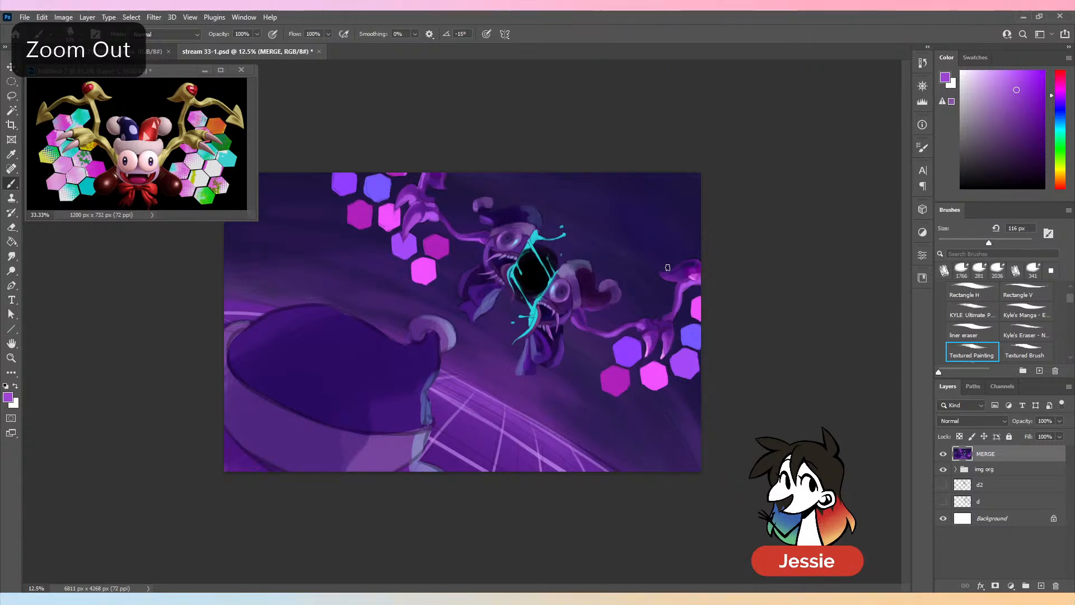
pyautogui.hotkey('ctrl', '+')
# - Touch up the left arm near the face and sharpen the left hand's wrist and knuckles with sampled purples
pyautogui.keyDown('alt'); pyautogui.click(486, 208); pyautogui.keyUp('alt')
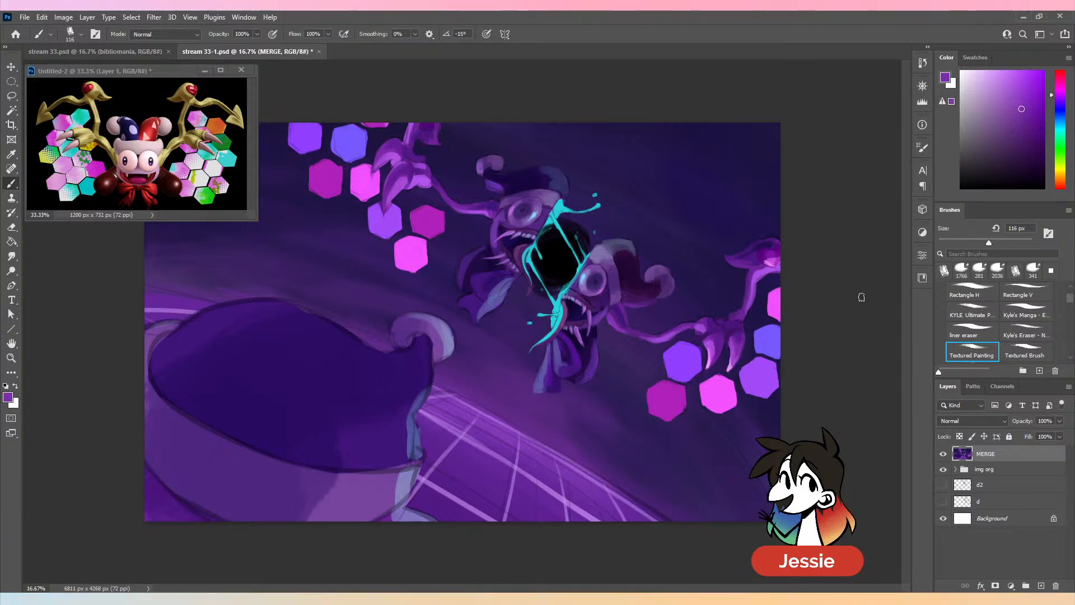
pyautogui.keyDown('alt'); pyautogui.click(425, 178); pyautogui.keyUp('alt')
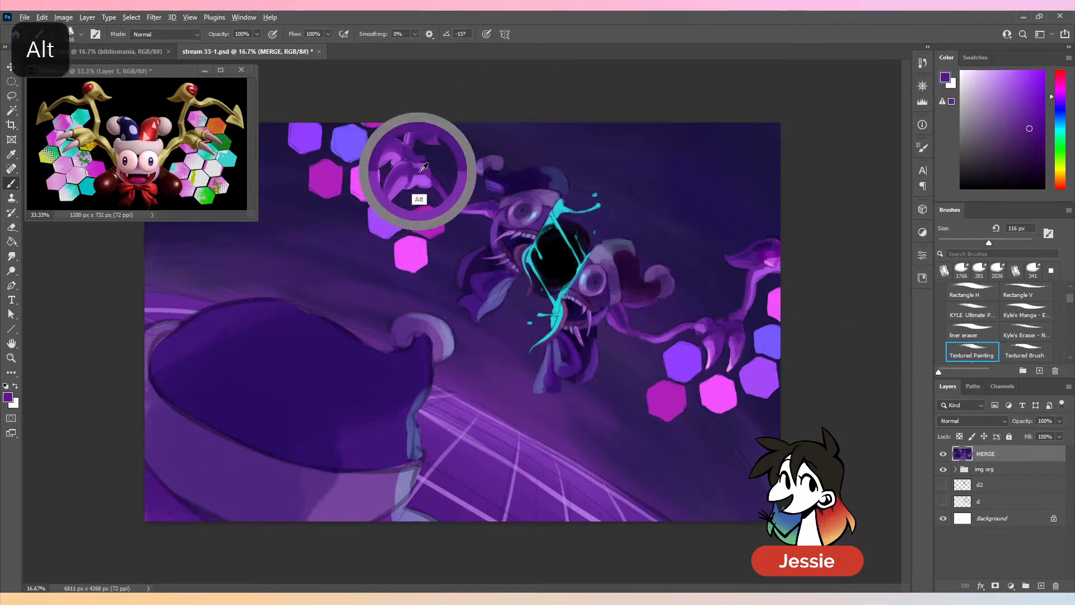
pyautogui.keyDown('alt'); pyautogui.click(420, 172); pyautogui.keyUp('alt')
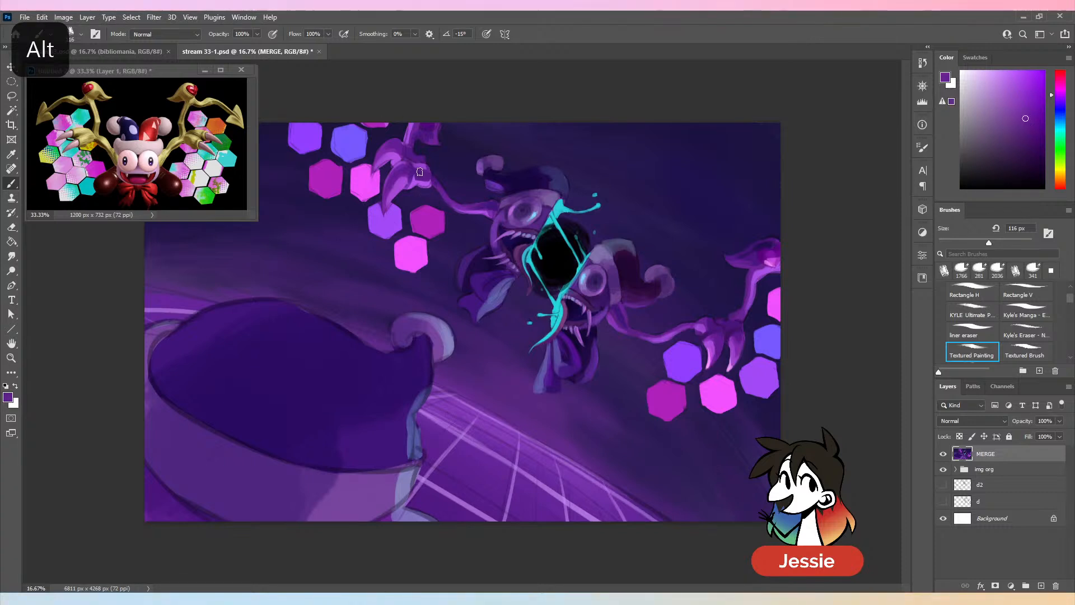
pyautogui.keyDown('alt'); pyautogui.click(421, 187); pyautogui.keyUp('alt')
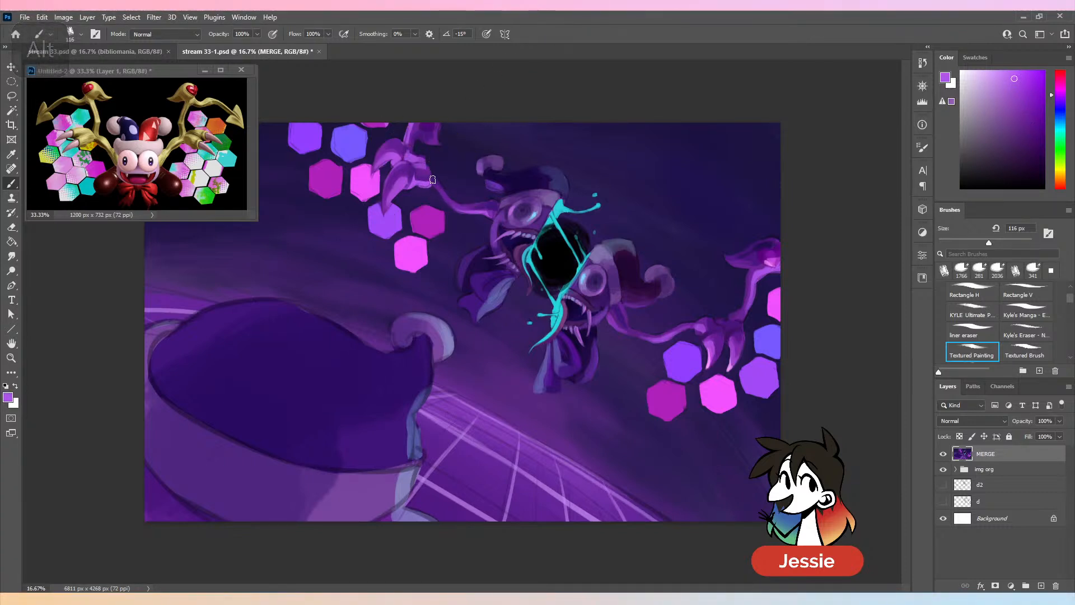
pyautogui.keyDown('alt'); pyautogui.click(421, 174); pyautogui.keyUp('alt')
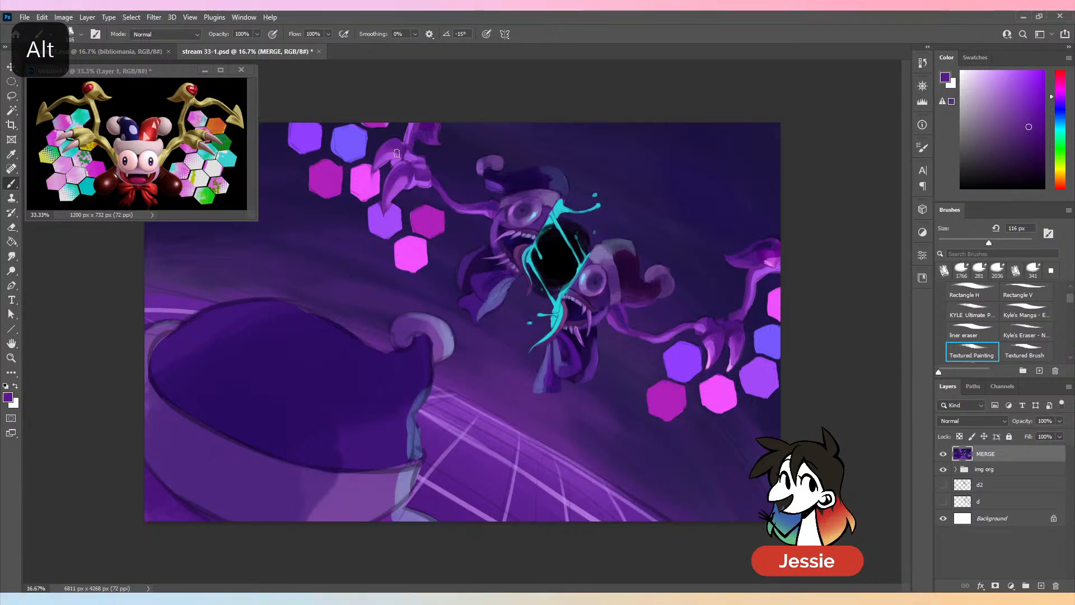
pyautogui.keyDown('alt'); pyautogui.click(400, 152); pyautogui.keyUp('alt')
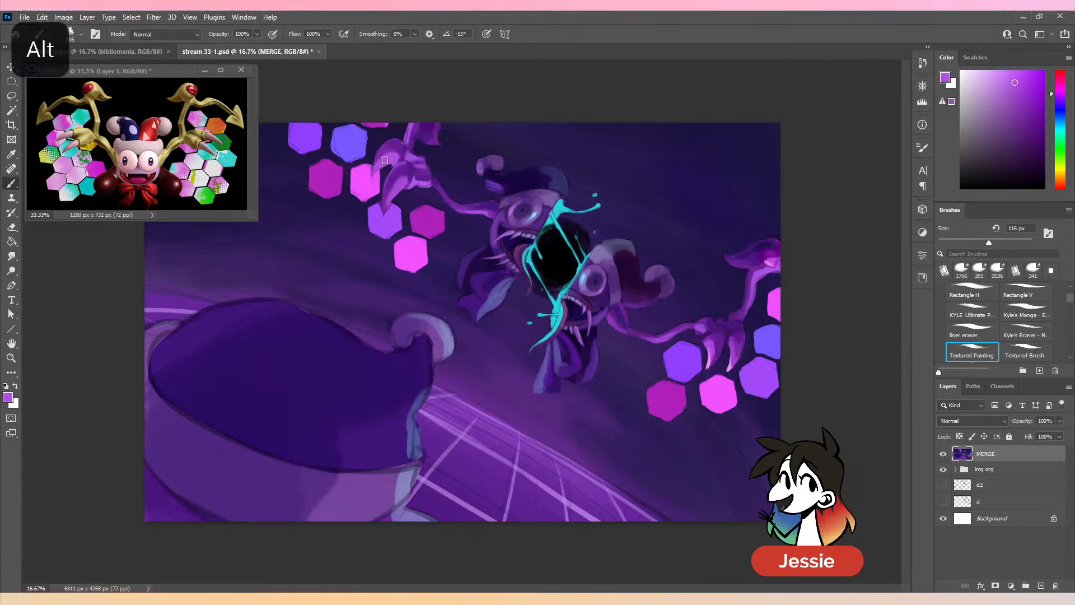
# - Define the gaps between the left hand's claws with dark violet and sampled purples, undoing one stroke
pyautogui.click(1036, 138)
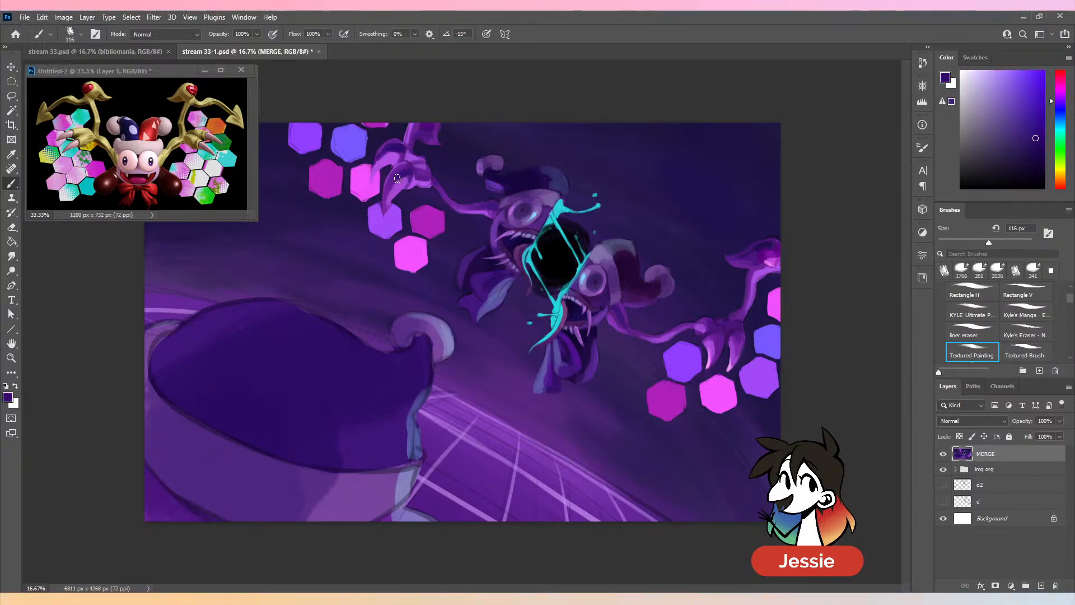
pyautogui.press('alt')
pyautogui.keyDown('alt'); pyautogui.click(400, 155); pyautogui.keyUp('alt')
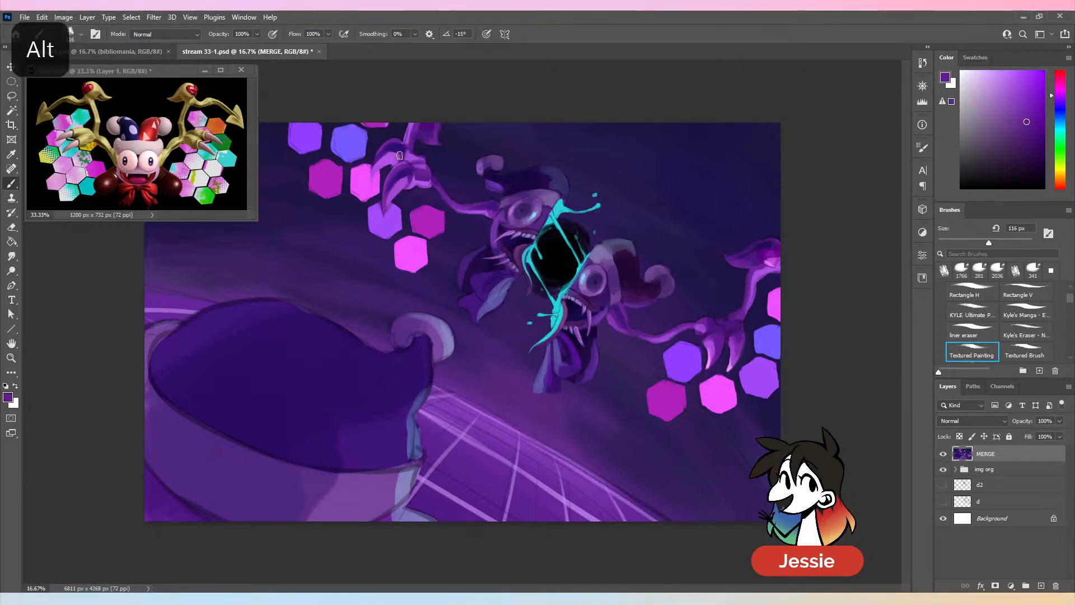
pyautogui.hotkey('ctrl', 'z')
pyautogui.keyDown('alt'); pyautogui.click(398, 143); pyautogui.keyUp('alt')
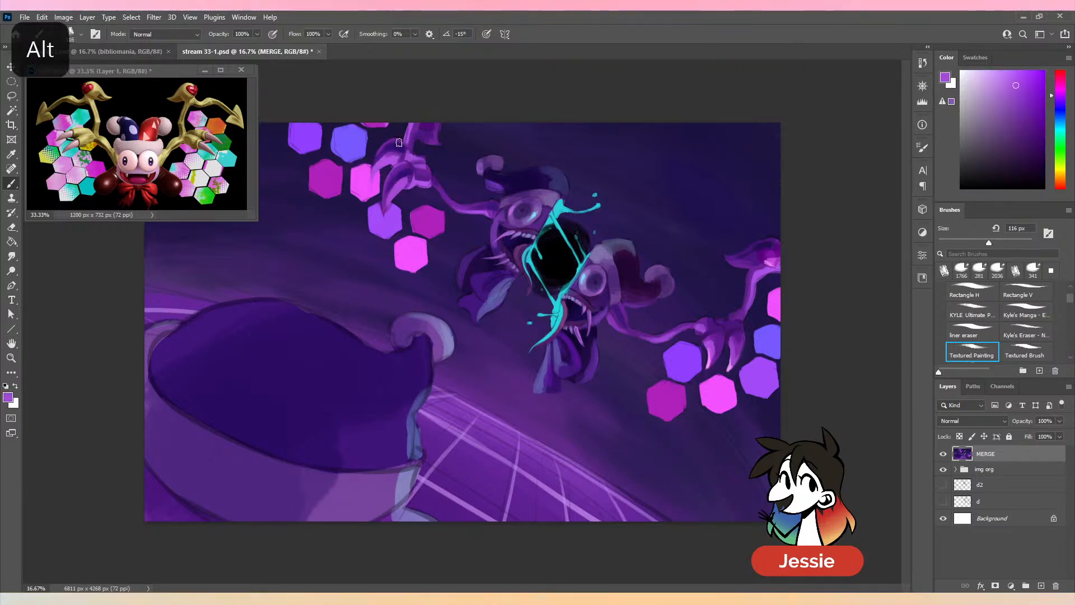
# - Repaint the arm segment above the left hand at the canvas edge with sampled mid and dark purples at 116 px
pyautogui.keyDown('alt'); pyautogui.click(416, 129); pyautogui.keyUp('alt')
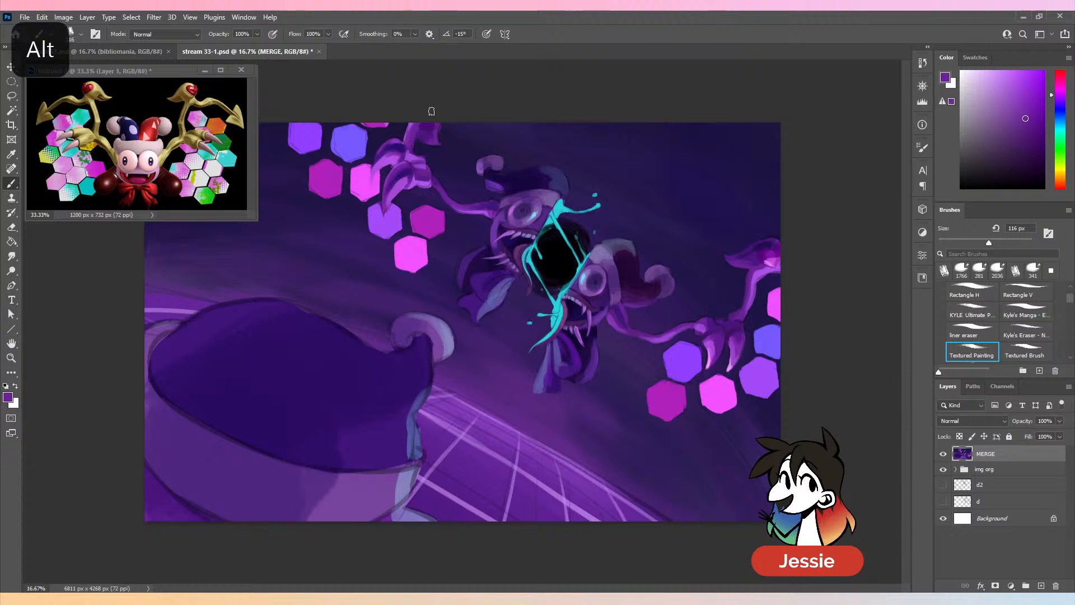
pyautogui.keyDown('alt'); pyautogui.click(433, 140); pyautogui.keyUp('alt')
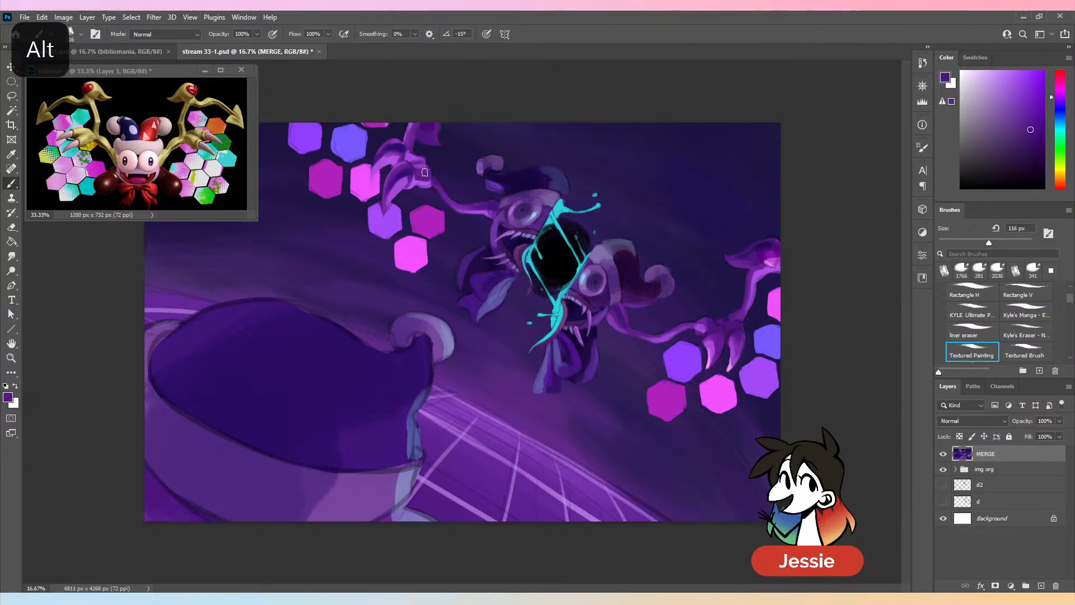
pyautogui.keyDown('alt'); pyautogui.click(422, 159); pyautogui.keyUp('alt')
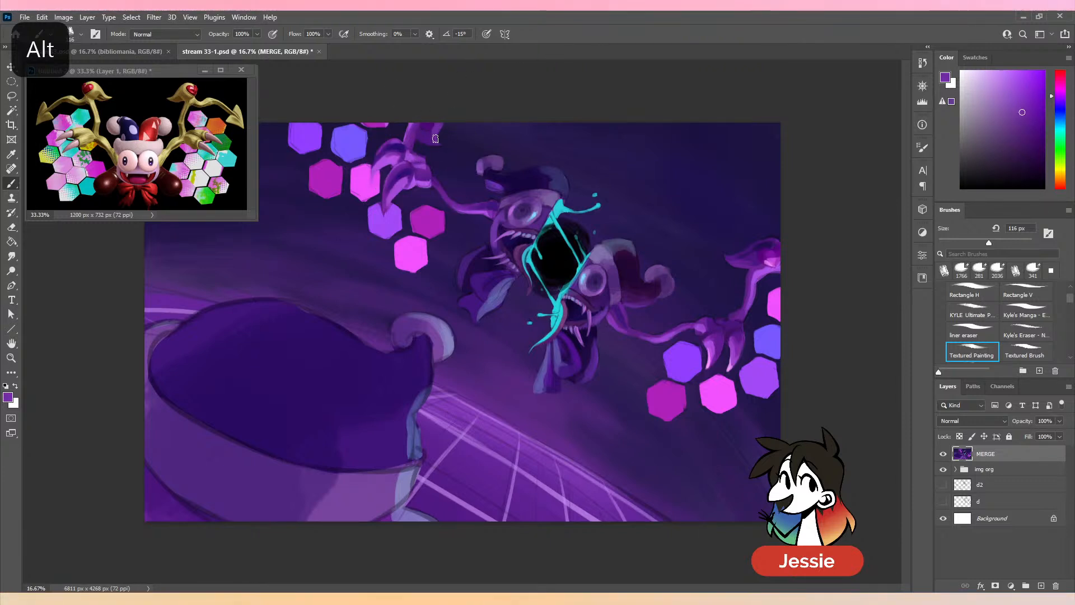
pyautogui.hotkey('ctrl', '-')
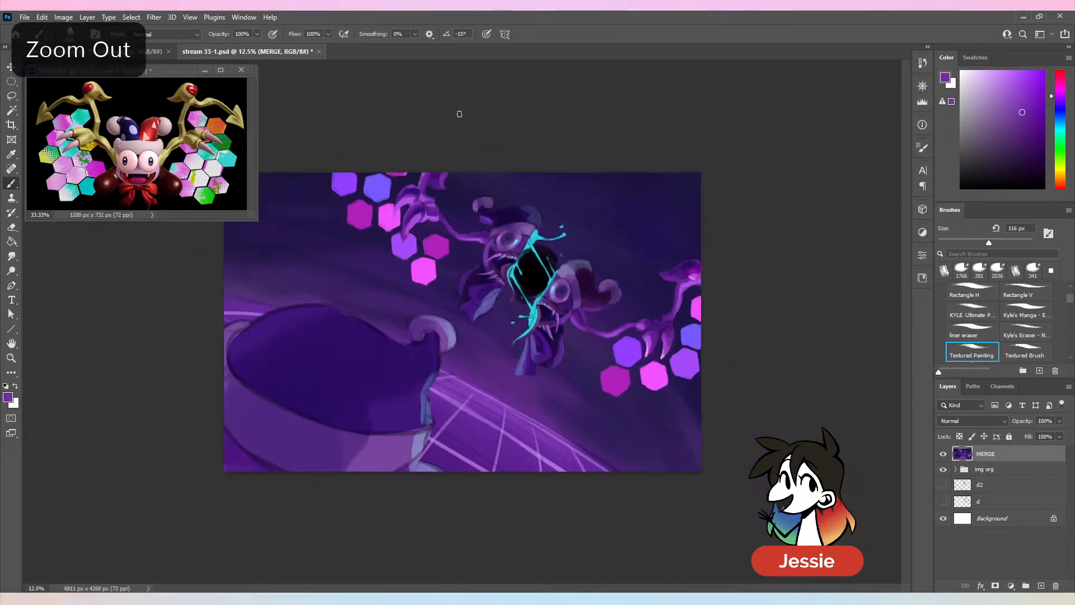
pyautogui.hotkey('ctrl', '+')
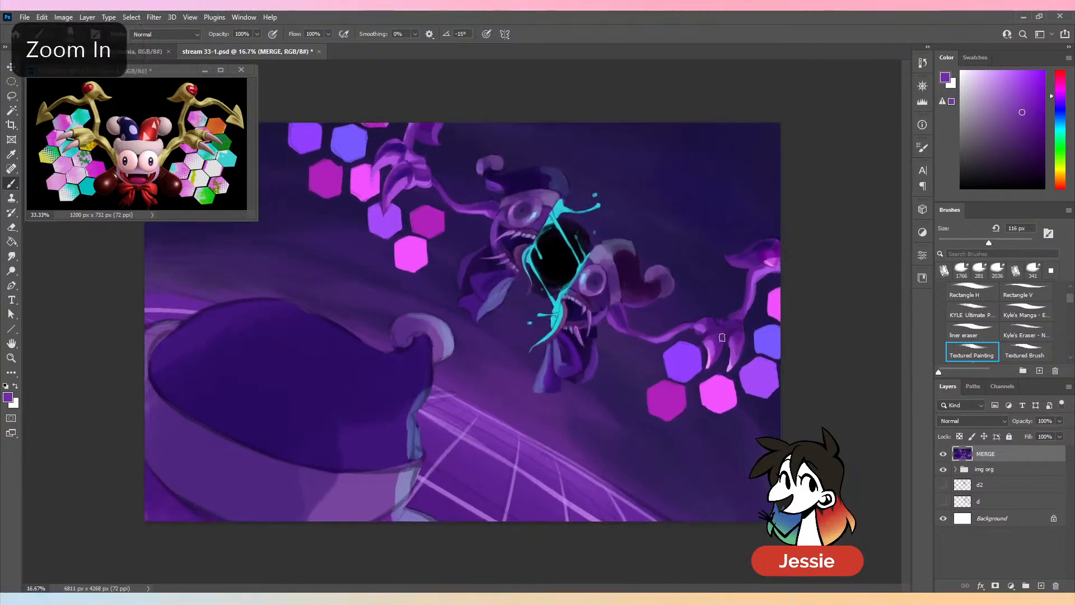
pyautogui.keyDown('alt'); pyautogui.click(708, 331); pyautogui.keyUp('alt')
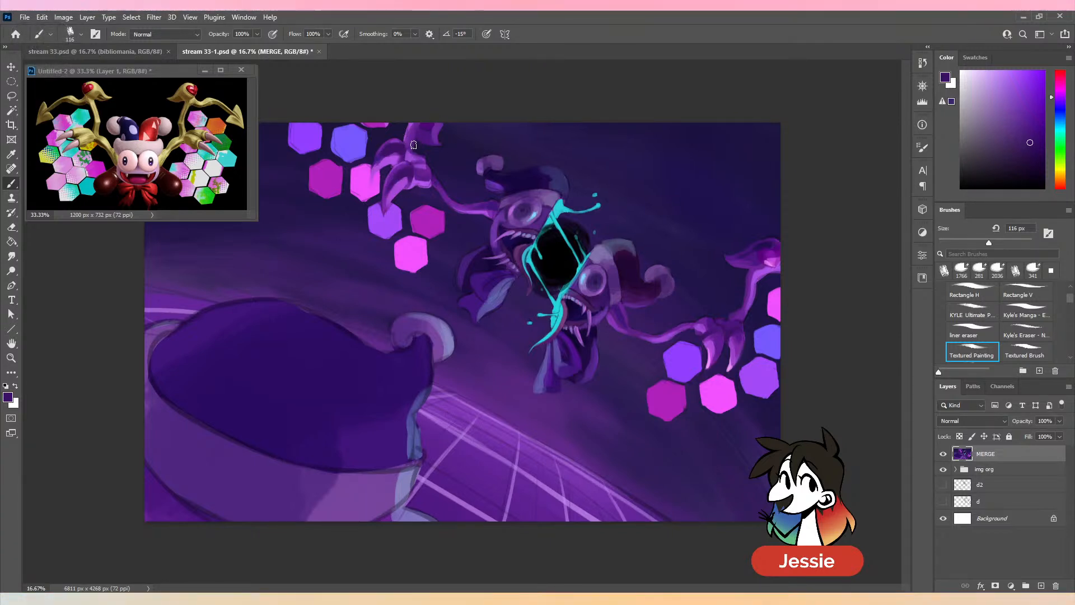
# - Accent the arm segment above the left hand with sampled pinks and purples at 49 px, undoing stray strokes, and save the document
pyautogui.keyDown('alt'); pyautogui.click(773, 294); pyautogui.keyUp('alt')
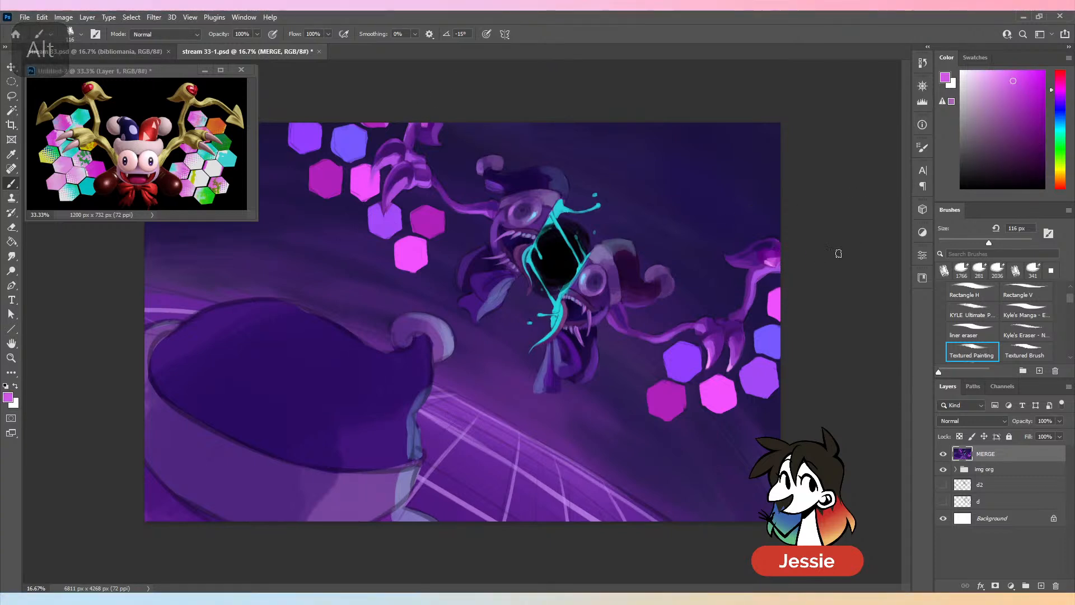
pyautogui.keyDown('alt'); pyautogui.click(770, 292); pyautogui.keyUp('alt')
pyautogui.click(961, 241)
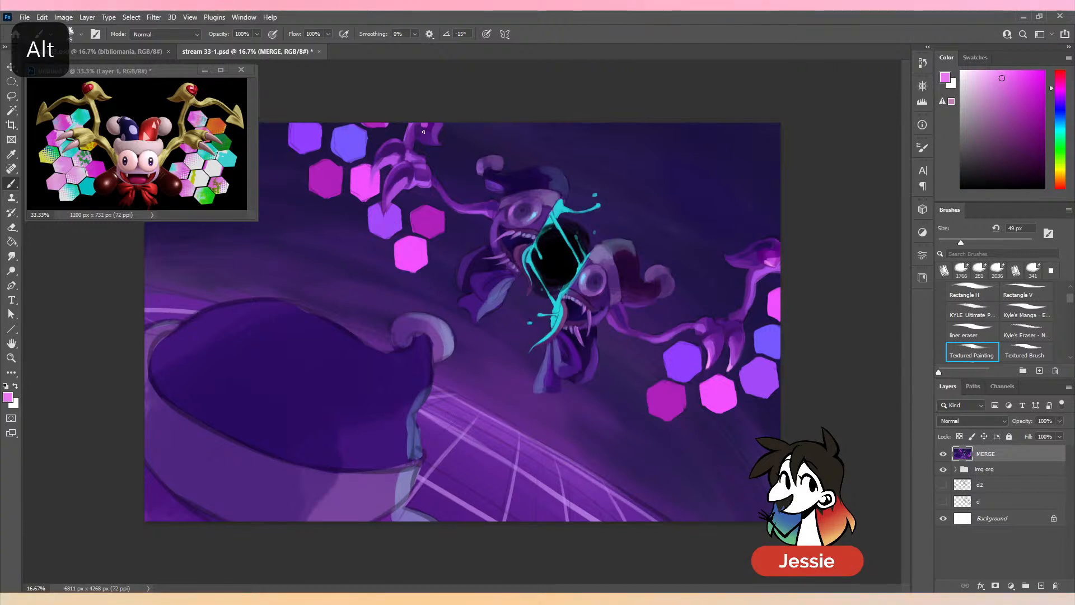
pyautogui.hotkey('ctrl', 'z')
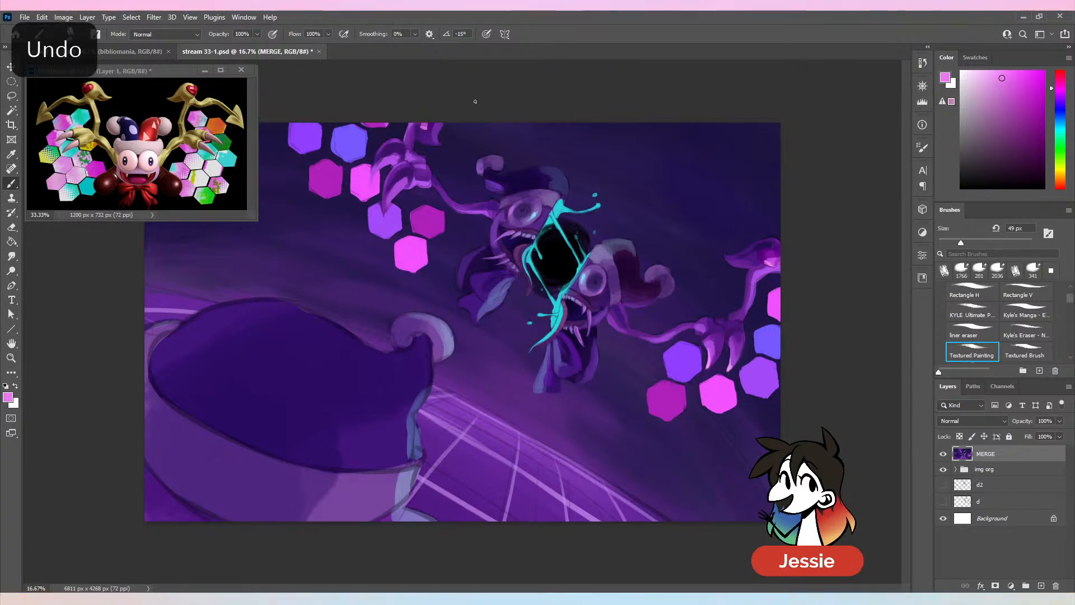
pyautogui.keyDown('alt'); pyautogui.click(771, 286); pyautogui.keyUp('alt')
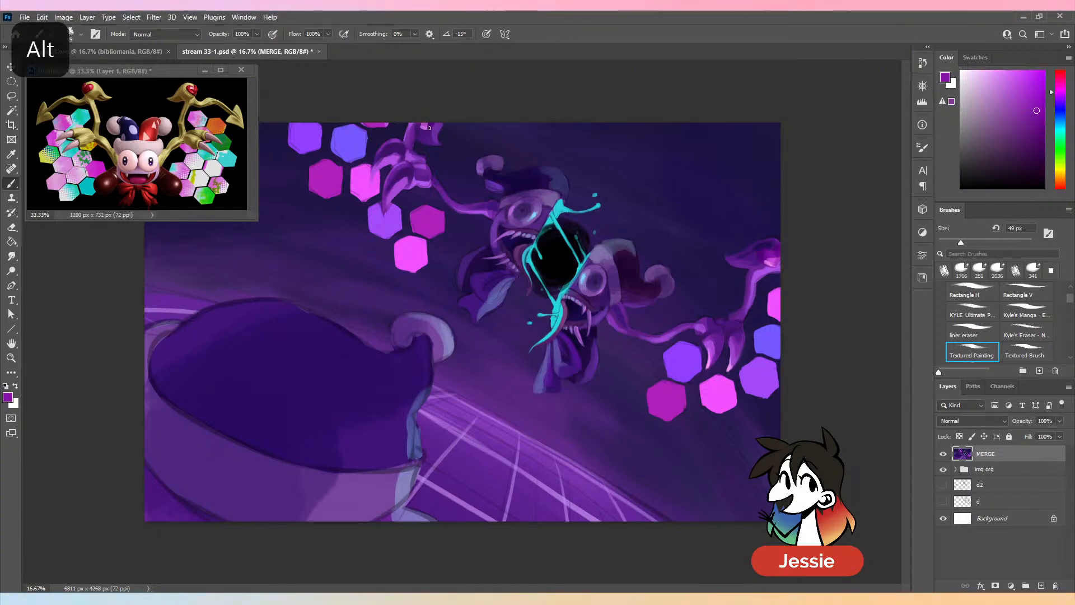
pyautogui.hotkey('ctrl', 'z')
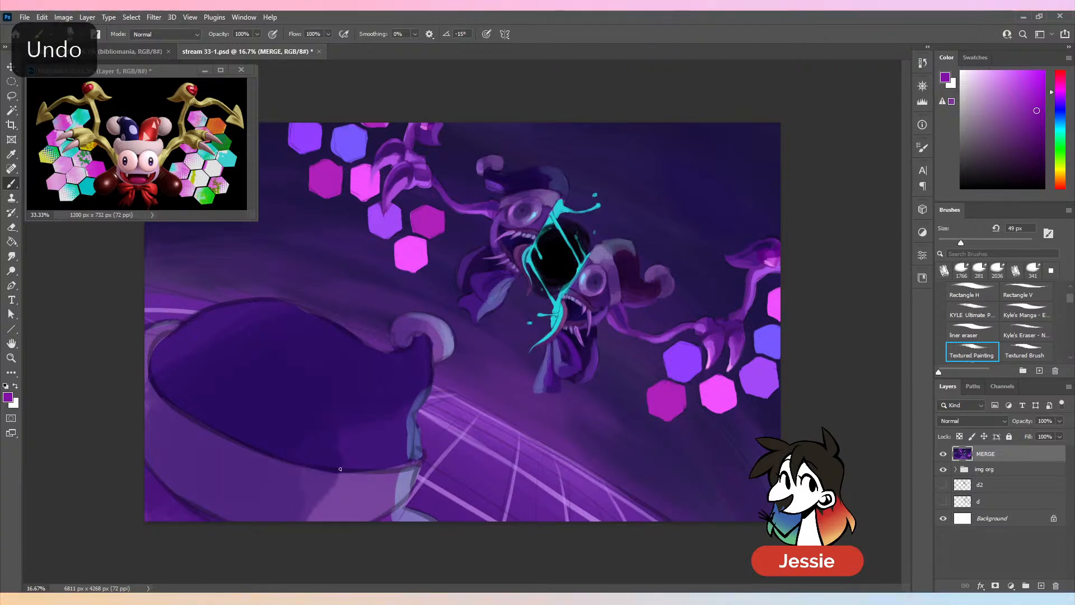
pyautogui.keyDown('alt'); pyautogui.click(430, 123); pyautogui.keyUp('alt')
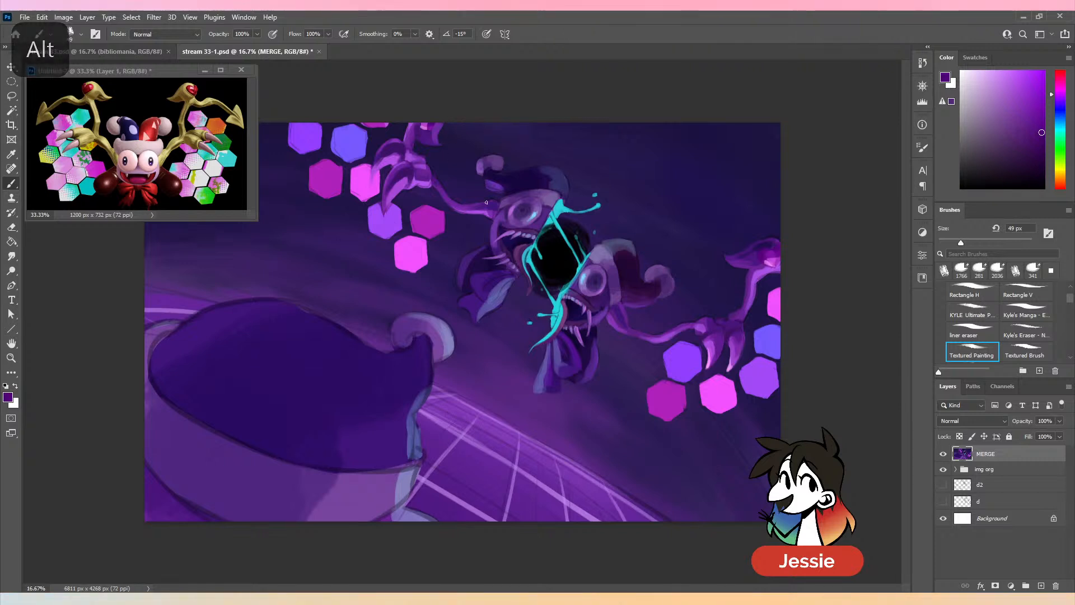
pyautogui.keyDown('alt'); pyautogui.click(421, 126); pyautogui.keyUp('alt')
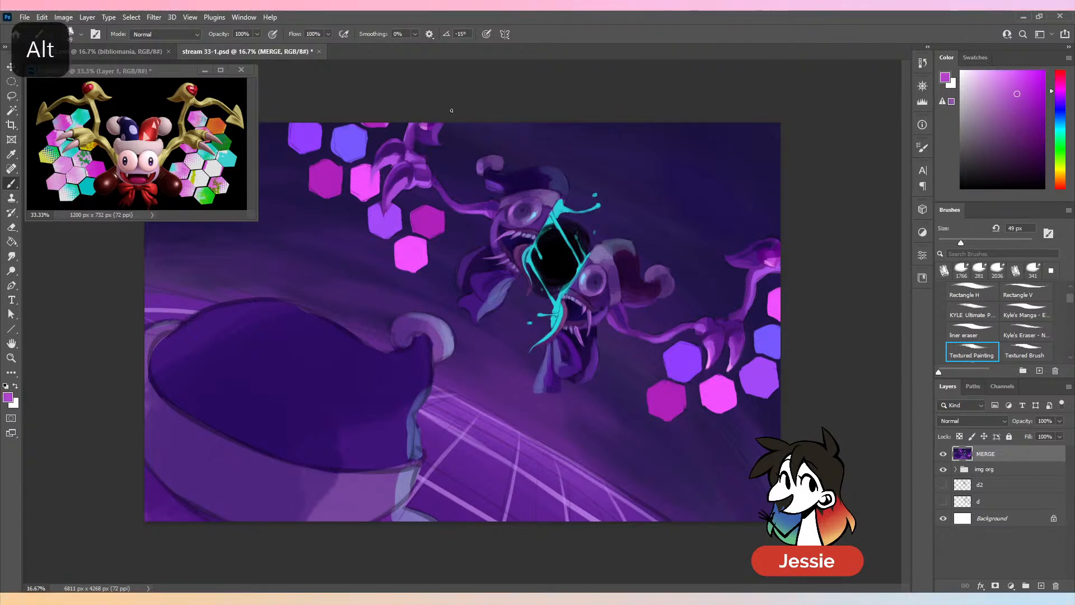
pyautogui.hotkey('ctrl', '-')
pyautogui.hotkey('ctrl', 's')
pyautogui.hotkey('ctrl', '+')
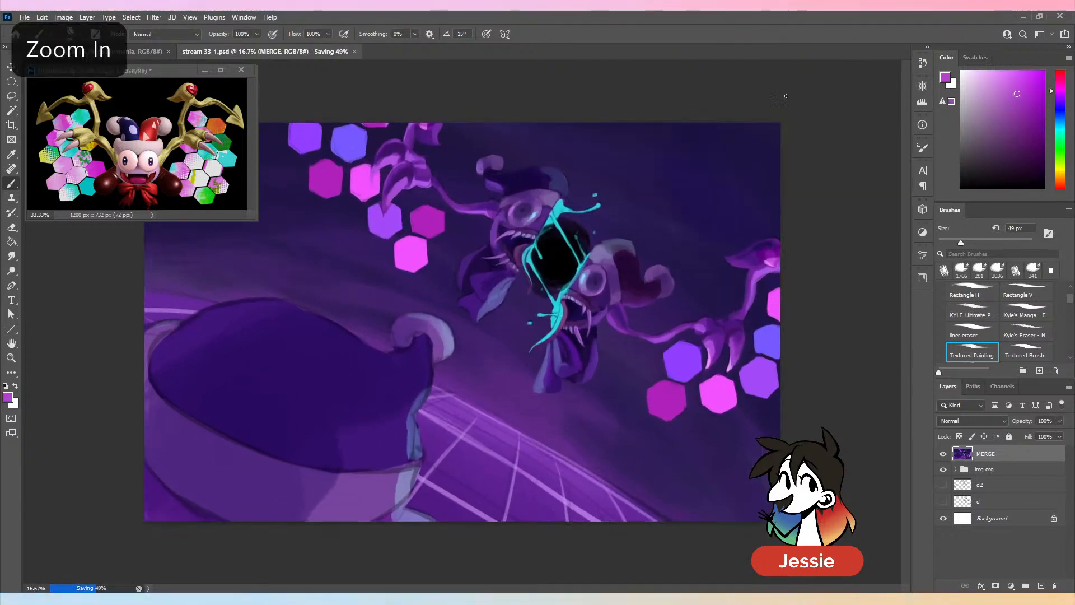
# - Clean up the background beside the upper left arm with sampled dark indigo and save the document
pyautogui.keyDown('alt'); pyautogui.click(465, 111); pyautogui.keyUp('alt')
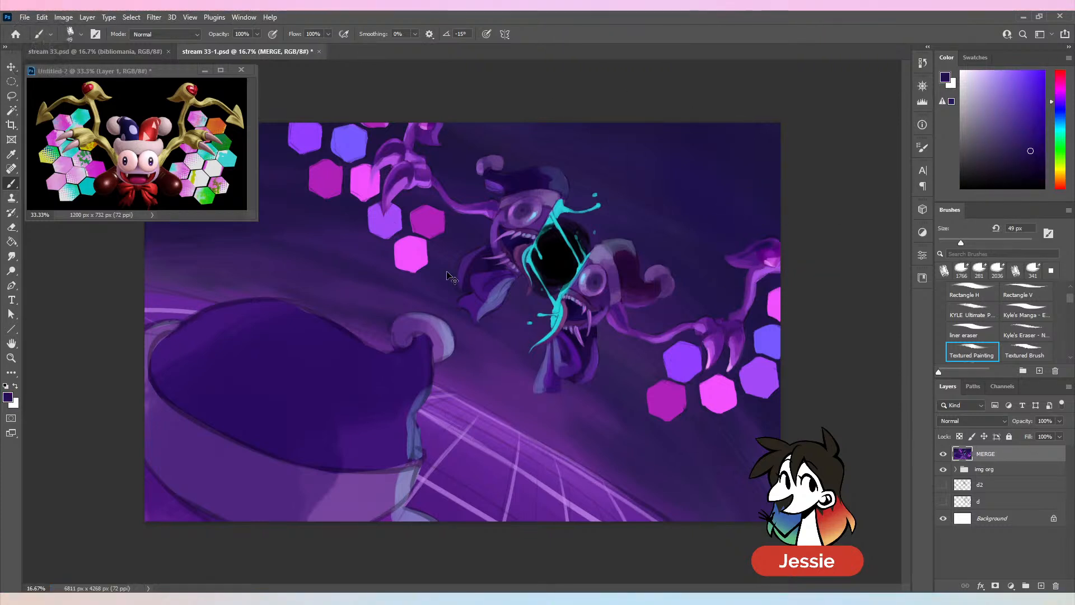
pyautogui.hotkey('ctrl', '-')
pyautogui.hotkey('ctrl', 's')
pyautogui.hotkey('ctrl', '+')
# - Highlight the left hand's claws with light pink at 92 px and save the document
pyautogui.click(981, 242)
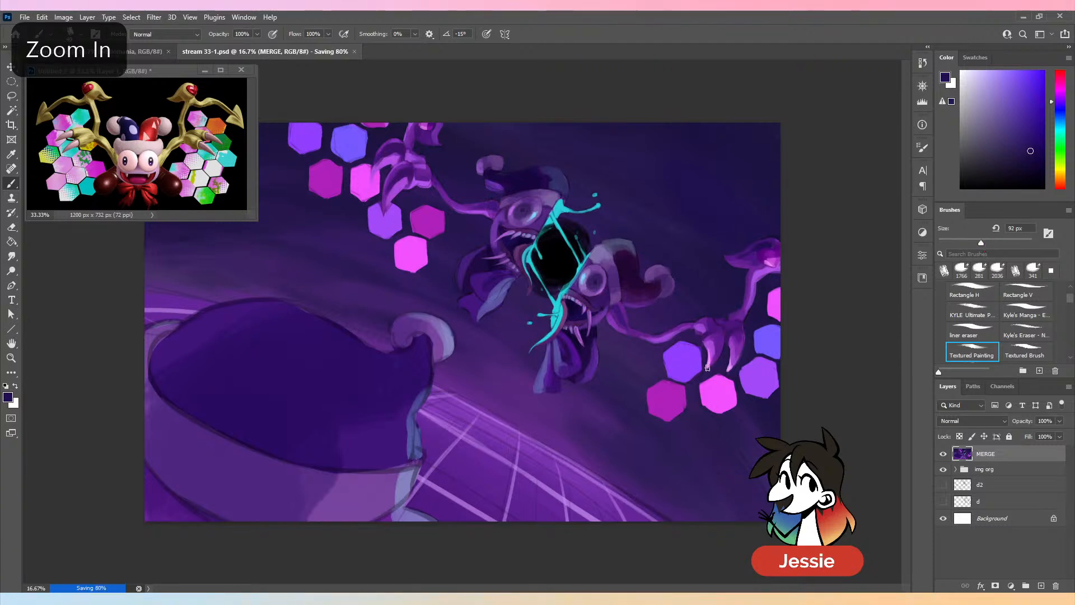
pyautogui.keyDown('alt'); pyautogui.click(708, 390); pyautogui.keyUp('alt')
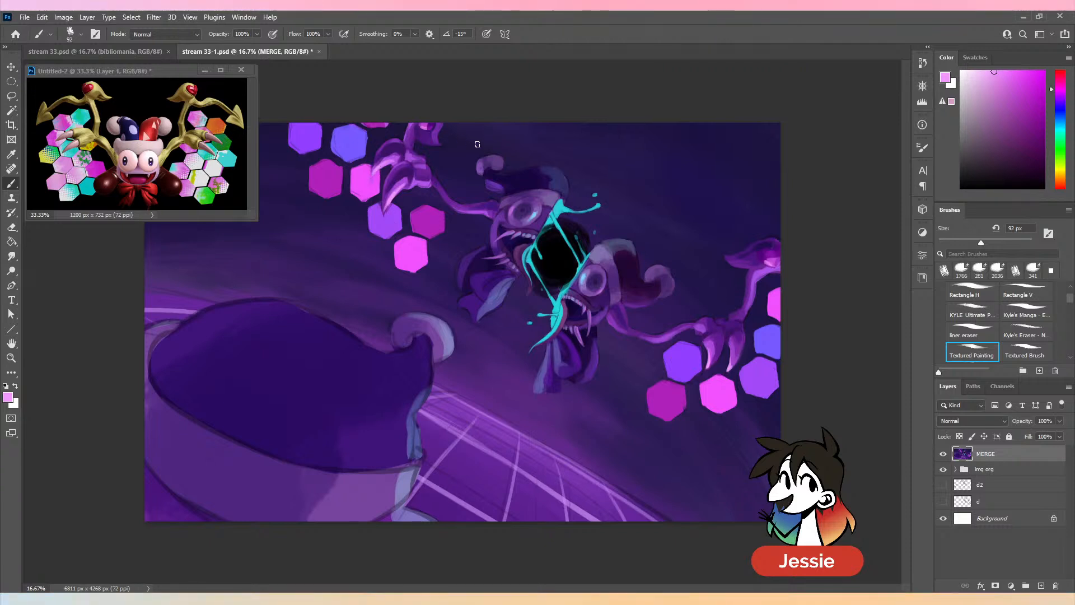
pyautogui.hotkey('ctrl', '-')
pyautogui.hotkey('ctrl', 's')
pyautogui.hotkey('ctrl', '+')
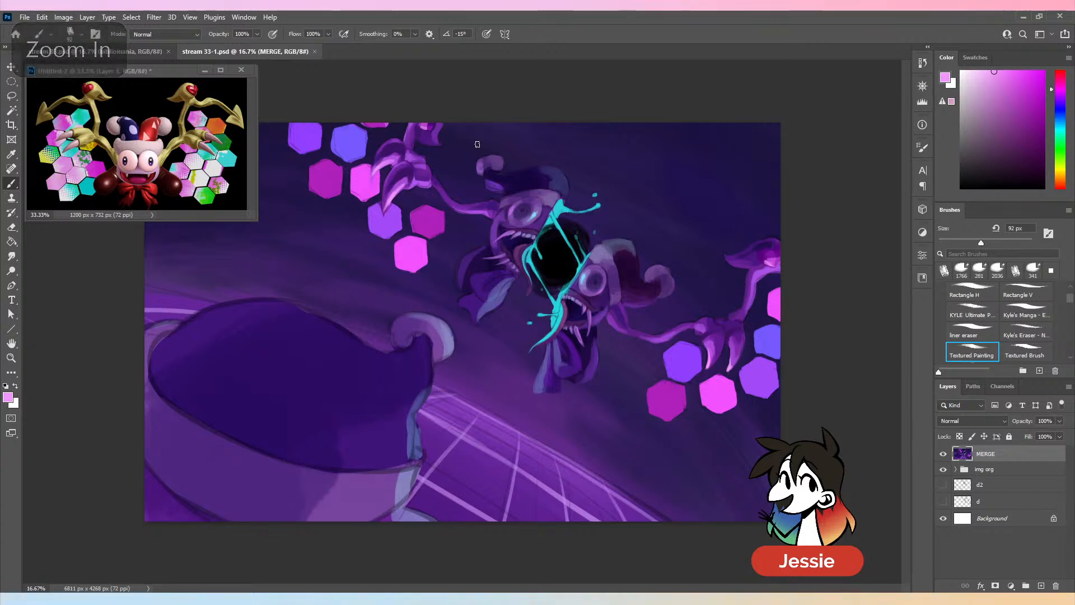
# - Touch up the pink, violet and magenta hexagons around the left hand with their sampled colours at 123 px
pyautogui.moveTo(980, 242); pyautogui.dragTo(989, 242)
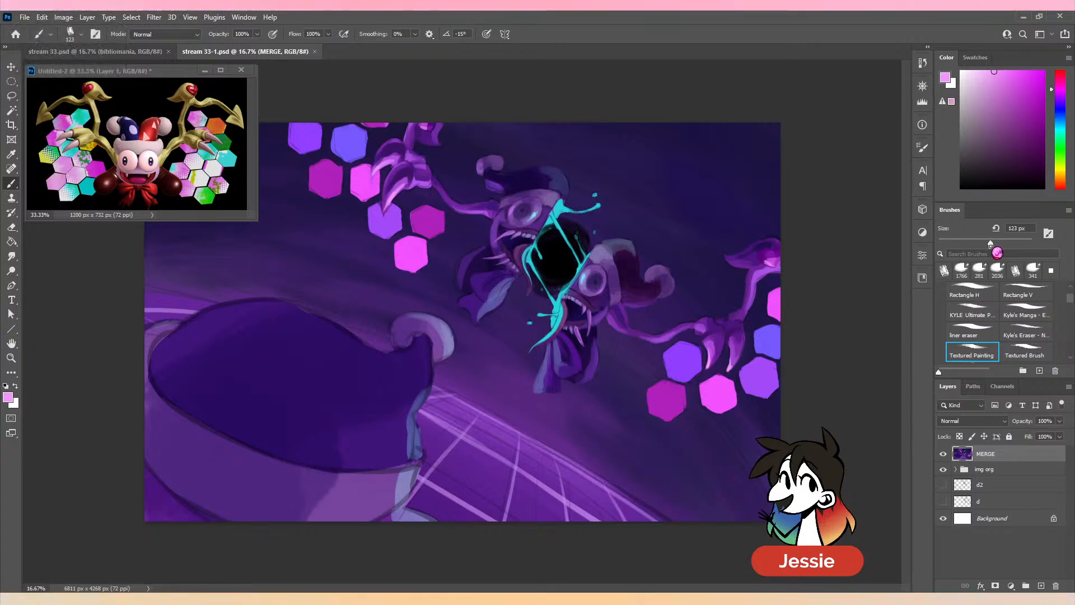
pyautogui.keyDown('alt'); pyautogui.click(351, 174); pyautogui.keyUp('alt')
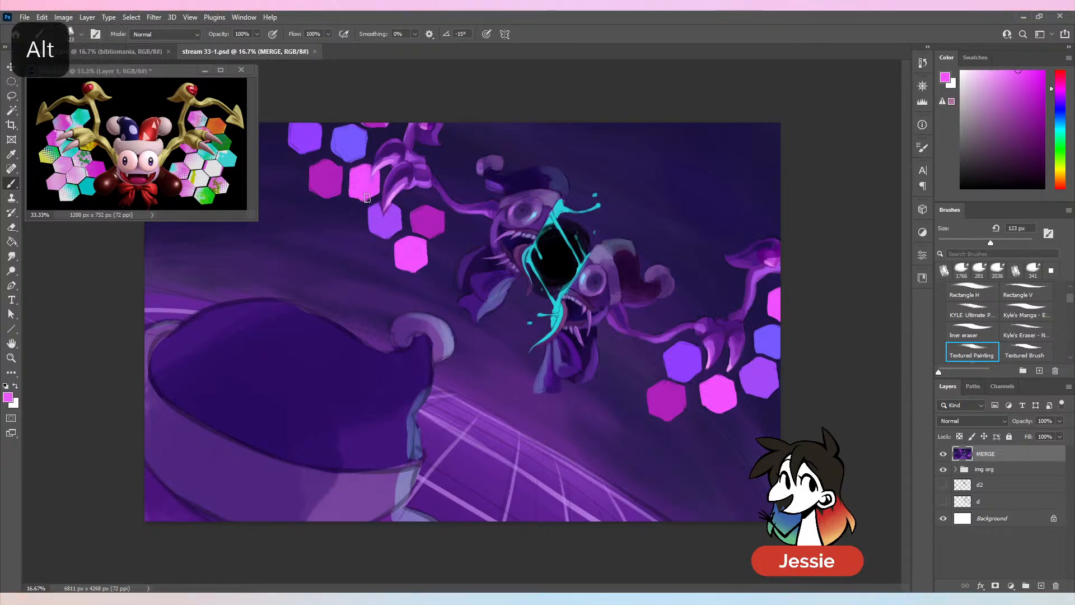
pyautogui.keyDown('alt'); pyautogui.click(350, 197); pyautogui.keyUp('alt')
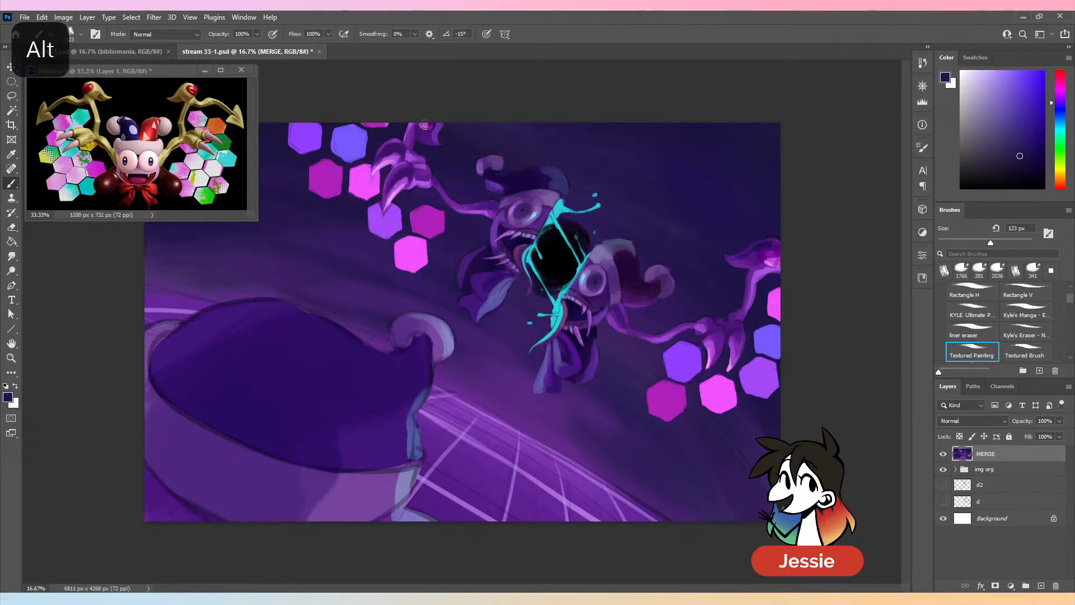
pyautogui.keyDown('alt'); pyautogui.click(369, 167); pyautogui.keyUp('alt')
pyautogui.keyDown('alt'); pyautogui.click(391, 223); pyautogui.keyUp('alt')
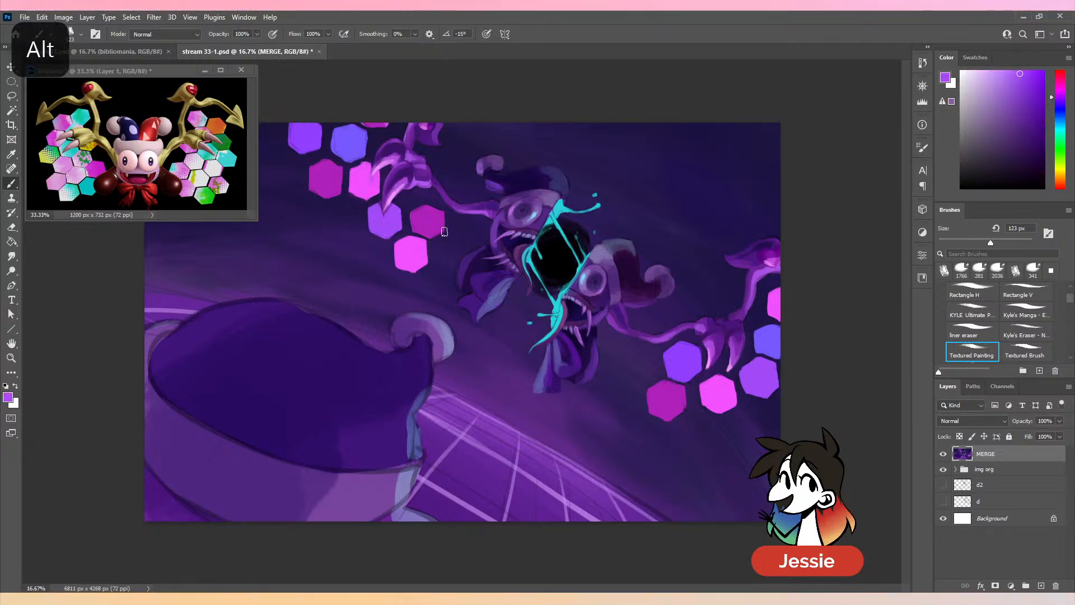
pyautogui.keyDown('alt'); pyautogui.click(428, 220); pyautogui.keyUp('alt')
pyautogui.moveTo(417, 217)
pyautogui.mouseDown()
pyautogui.moveTo(414, 229)
pyautogui.moveTo(413, 215)
pyautogui.mouseUp()
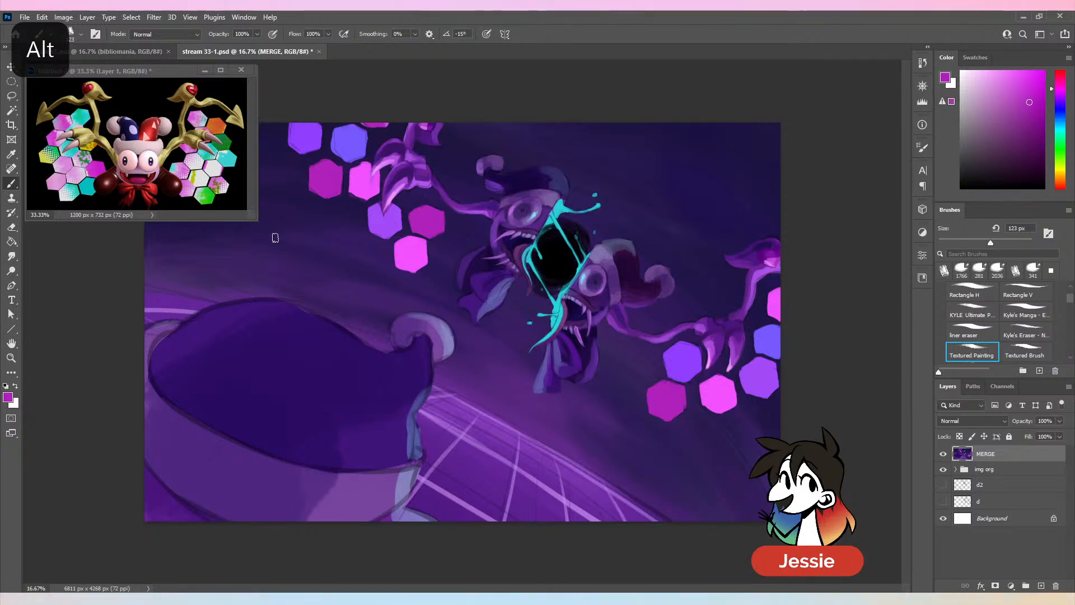
# - Clean up the blue, magenta and violet hexagons near the upper canvas edge with their sampled colours, and save the document
pyautogui.press('alt')
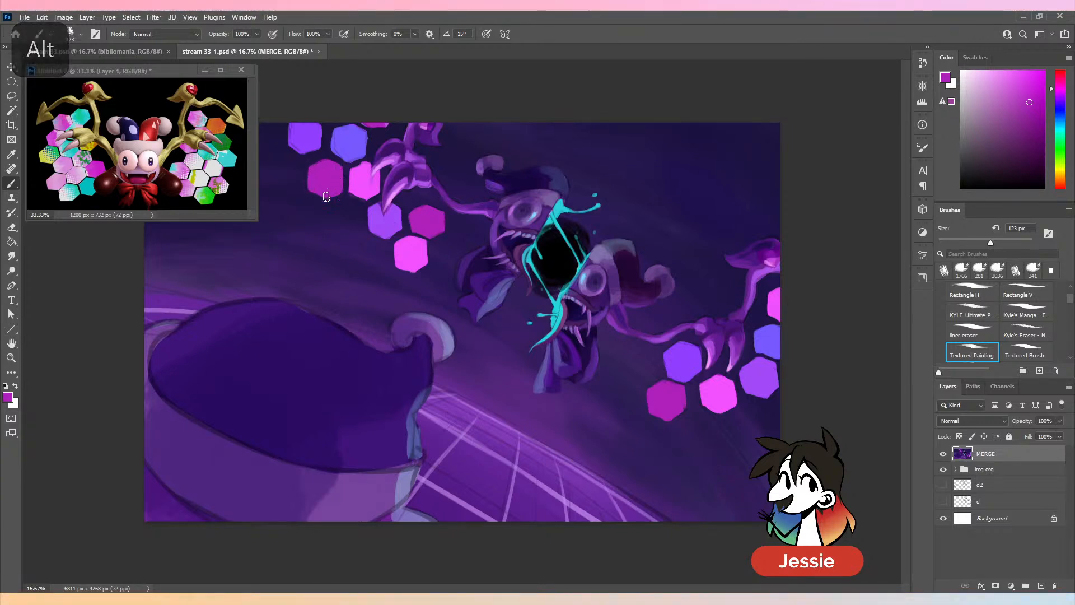
pyautogui.keyDown('alt'); pyautogui.click(347, 146); pyautogui.keyUp('alt')
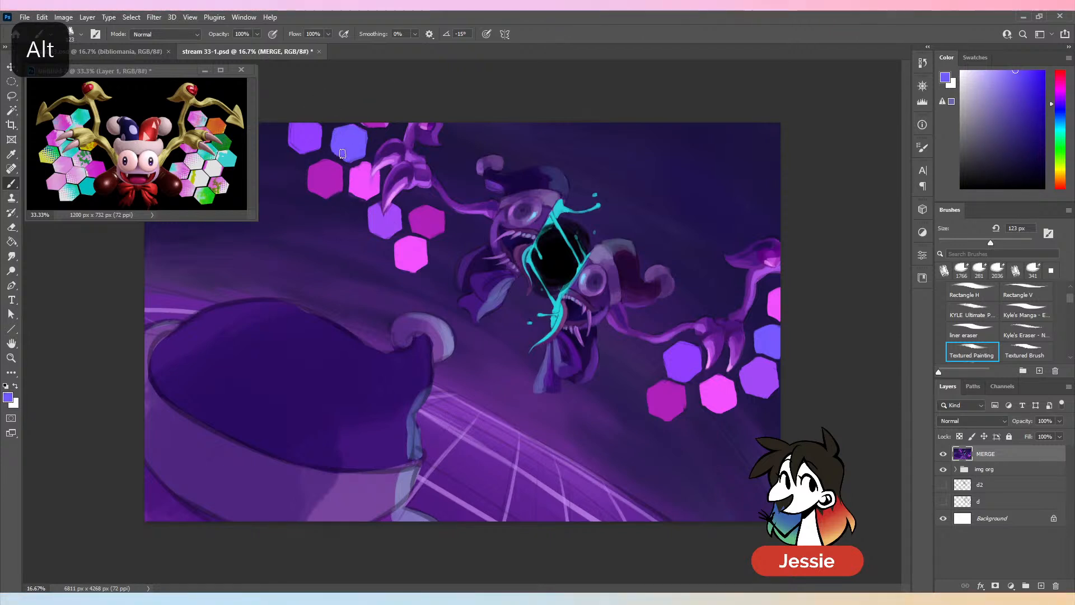
pyautogui.keyDown('alt'); pyautogui.click(365, 121); pyautogui.keyUp('alt')
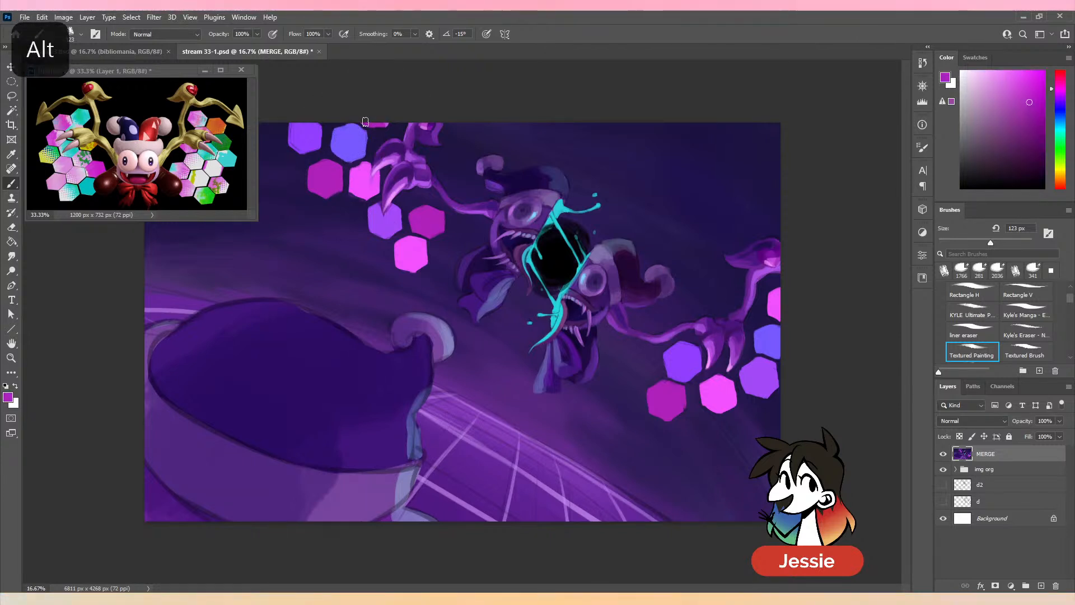
pyautogui.keyDown('alt'); pyautogui.click(309, 166); pyautogui.keyUp('alt')
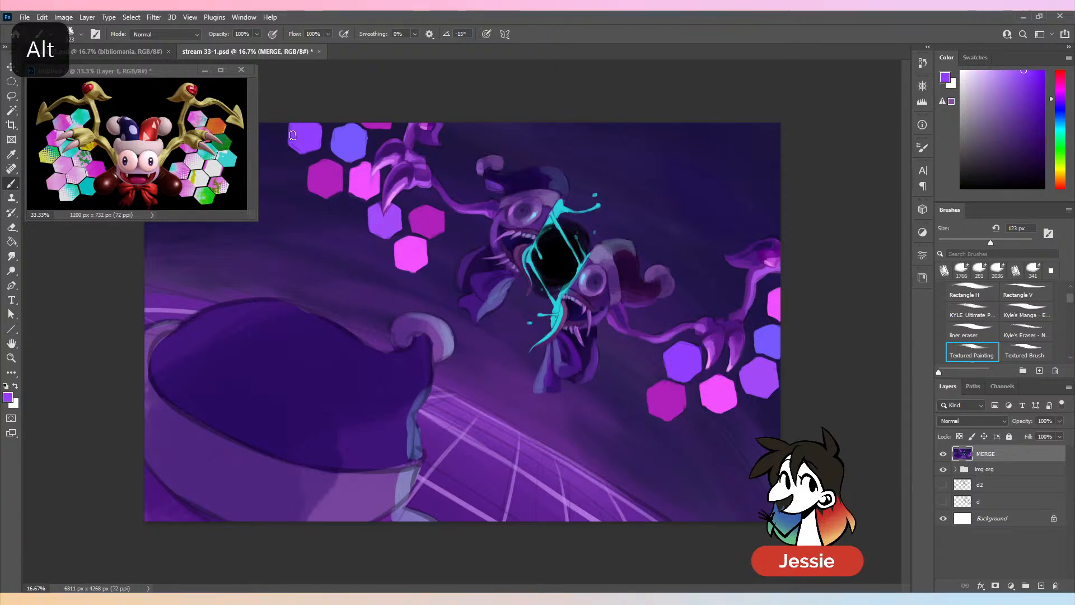
pyautogui.hotkey('ctrl', '-')
pyautogui.hotkey('ctrl', '+')
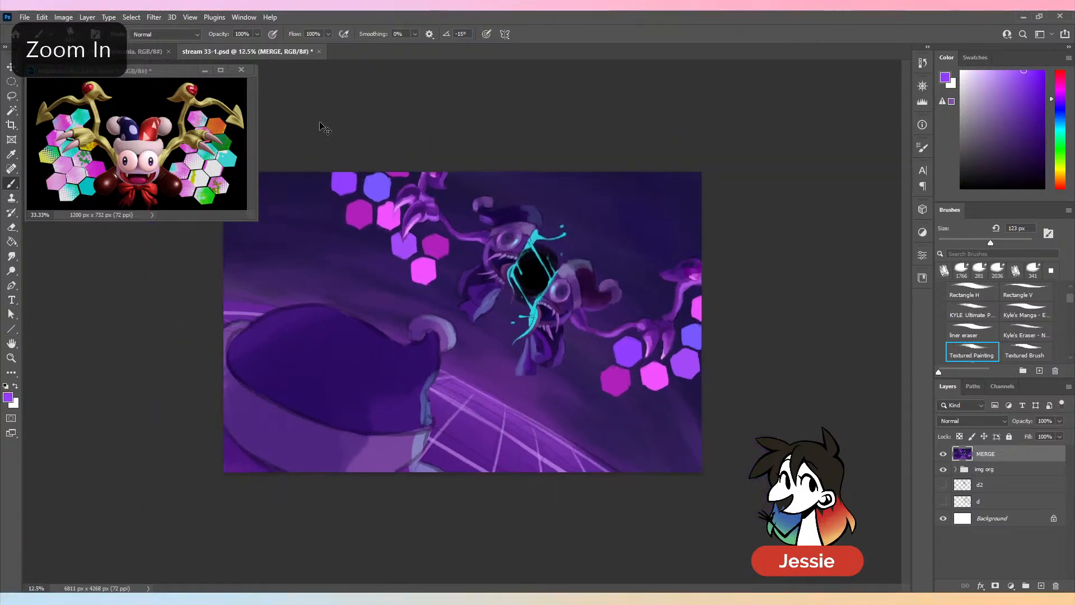
pyautogui.hotkey('ctrl', 's')
pyautogui.hotkey('ctrl', '+')
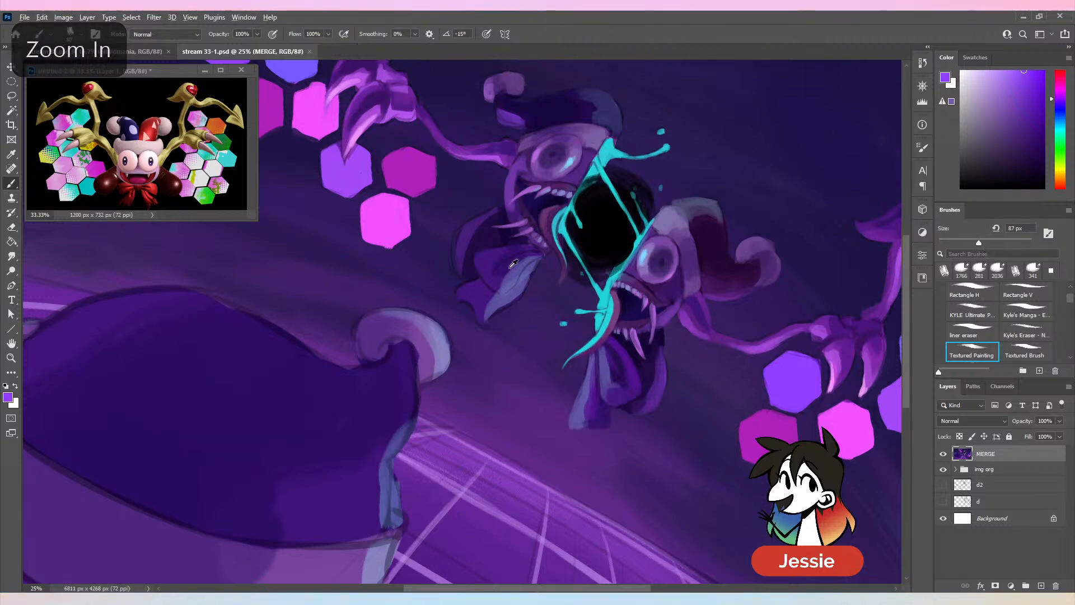
# - Repaint the light fold of the left face half's bow with slate blue at 87 px and trim its edge with dark purple, undoing one stroke
pyautogui.keyDown('alt'); pyautogui.click(507, 291); pyautogui.keyUp('alt')
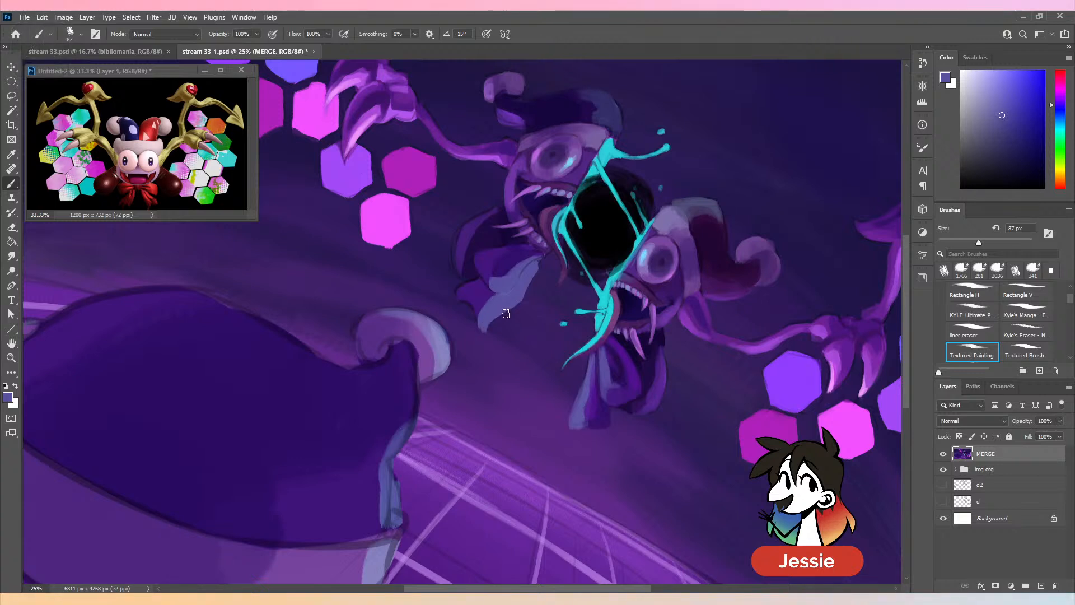
pyautogui.keyDown('alt'); pyautogui.click(482, 367); pyautogui.keyUp('alt')
pyautogui.keyDown('alt'); pyautogui.click(562, 287); pyautogui.keyUp('alt')
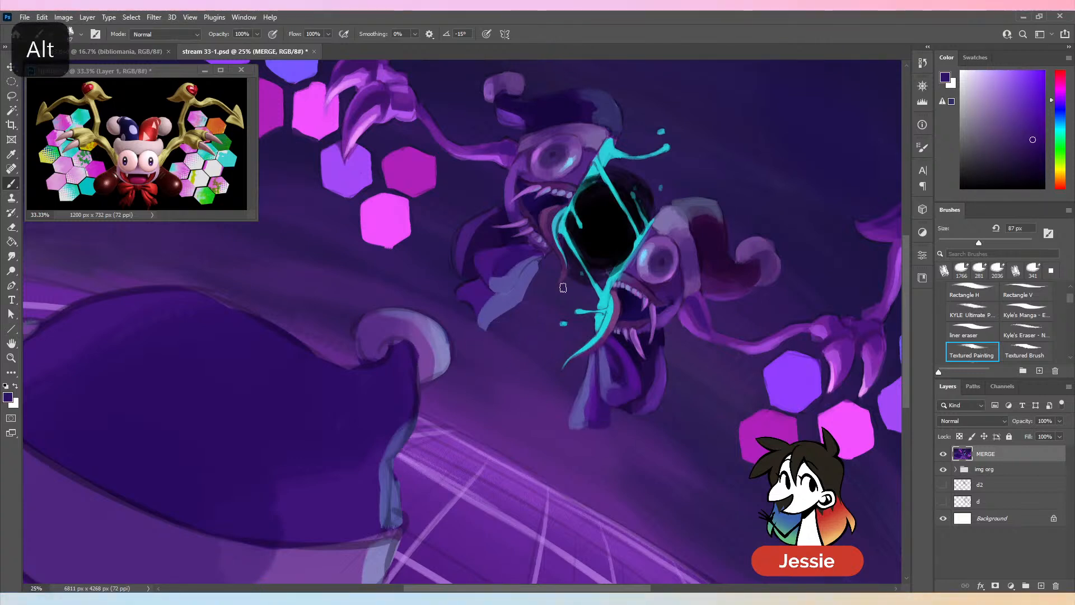
pyautogui.keyDown('alt'); pyautogui.click(593, 404); pyautogui.keyUp('alt')
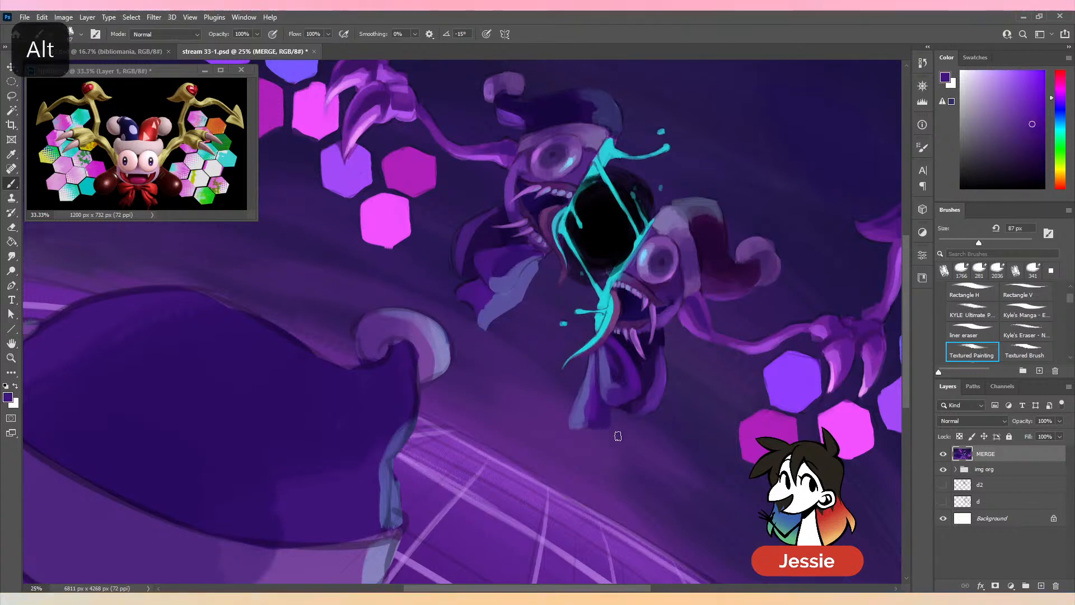
pyautogui.hotkey('ctrl', 'z')
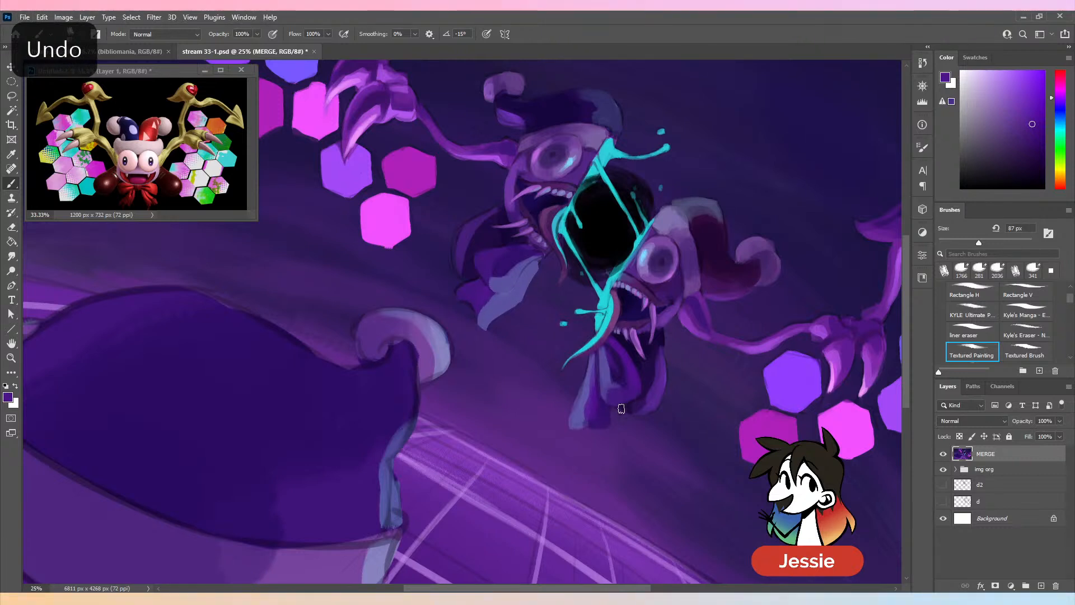
# - Reshape the dark outer tail of the left face half's bow with sampled dark violets at 87 px
pyautogui.keyDown('alt'); pyautogui.click(599, 273); pyautogui.keyUp('alt')
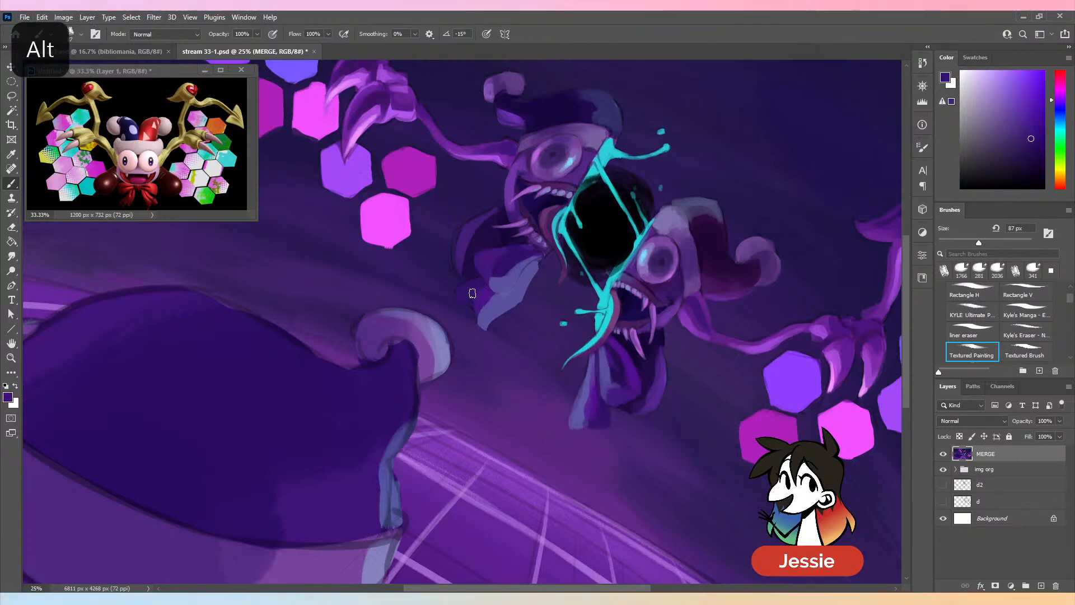
pyautogui.moveTo(472, 294)
pyautogui.mouseDown()
pyautogui.moveTo(452, 295)
pyautogui.moveTo(456, 304)
pyautogui.mouseUp()
pyautogui.keyDown('alt'); pyautogui.click(475, 273); pyautogui.keyUp('alt')
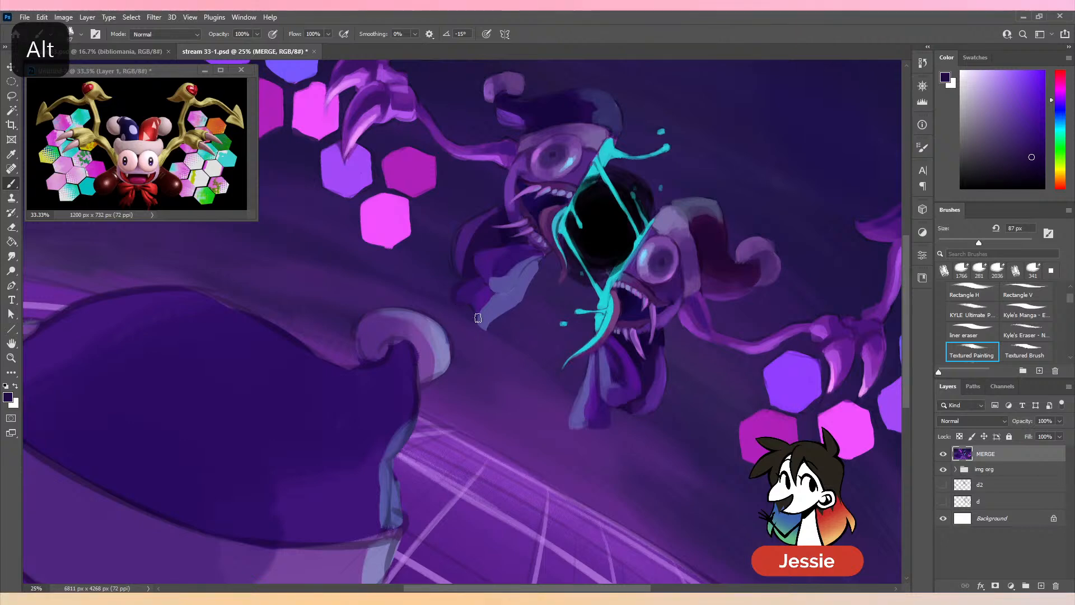
pyautogui.keyDown('alt'); pyautogui.click(471, 285); pyautogui.keyUp('alt')
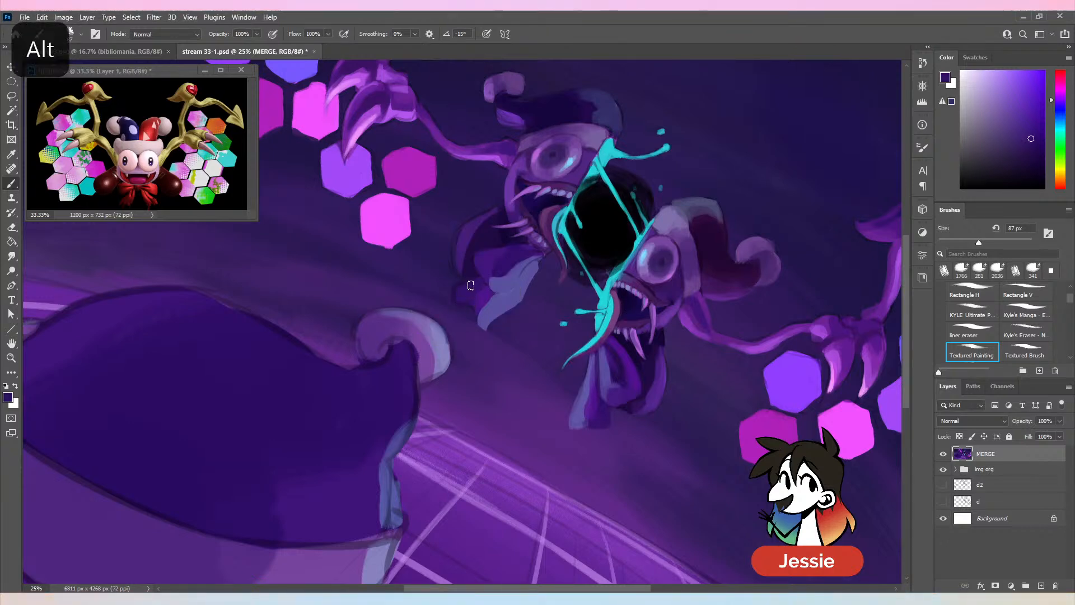
pyautogui.hotkey('ctrl', '-')
pyautogui.hotkey('ctrl', '+')
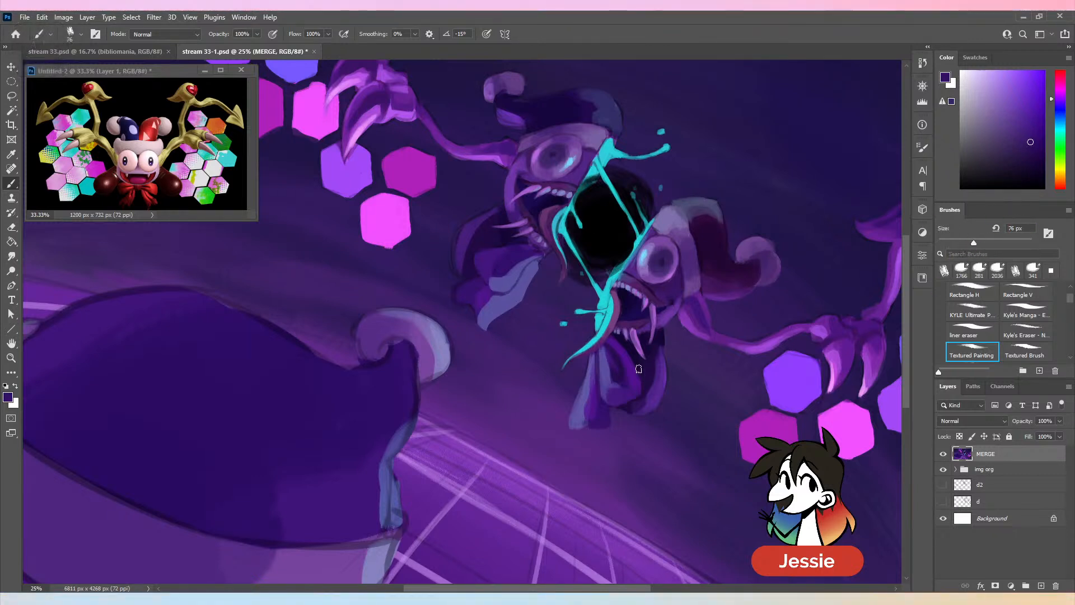
# - Refine the shading between the left bow's loop and its light fold with sampled dark and mid purples at 104 px
pyautogui.keyDown('alt'); pyautogui.click(621, 405); pyautogui.keyUp('alt')
pyautogui.click(986, 243)
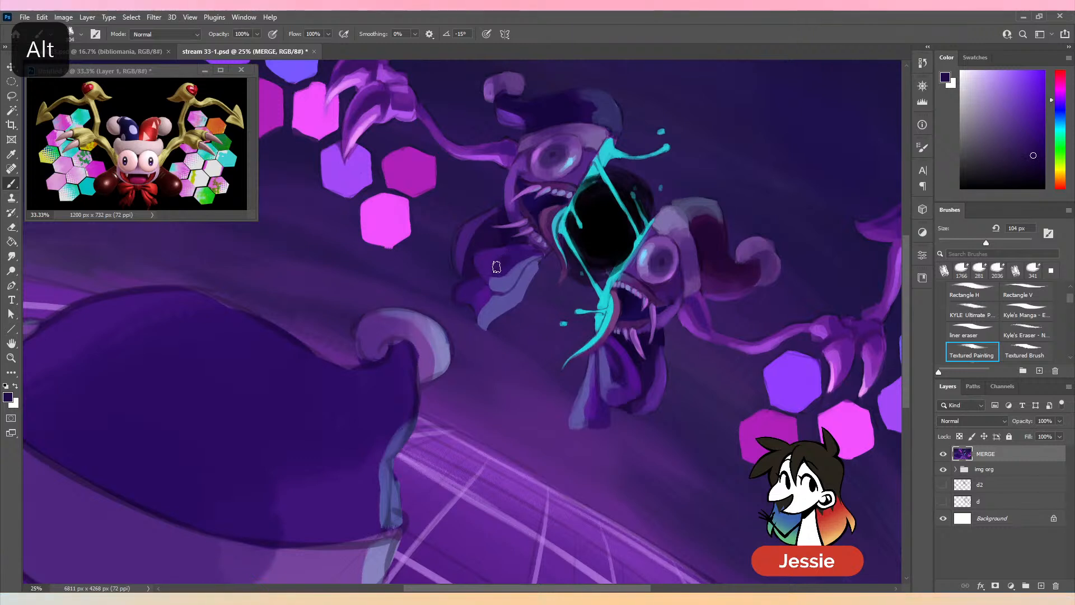
pyautogui.moveTo(497, 267); pyautogui.dragTo(503, 271)
pyautogui.keyDown('alt'); pyautogui.click(525, 256); pyautogui.keyUp('alt')
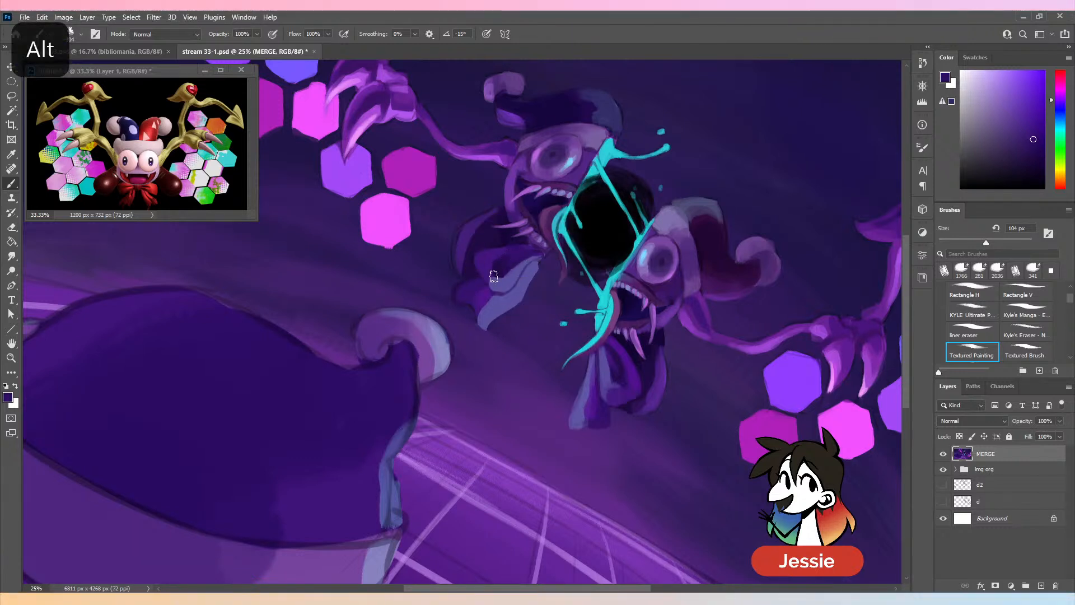
pyautogui.keyDown('alt'); pyautogui.click(587, 299); pyautogui.keyUp('alt')
pyautogui.keyDown('alt'); pyautogui.click(625, 407); pyautogui.keyUp('alt')
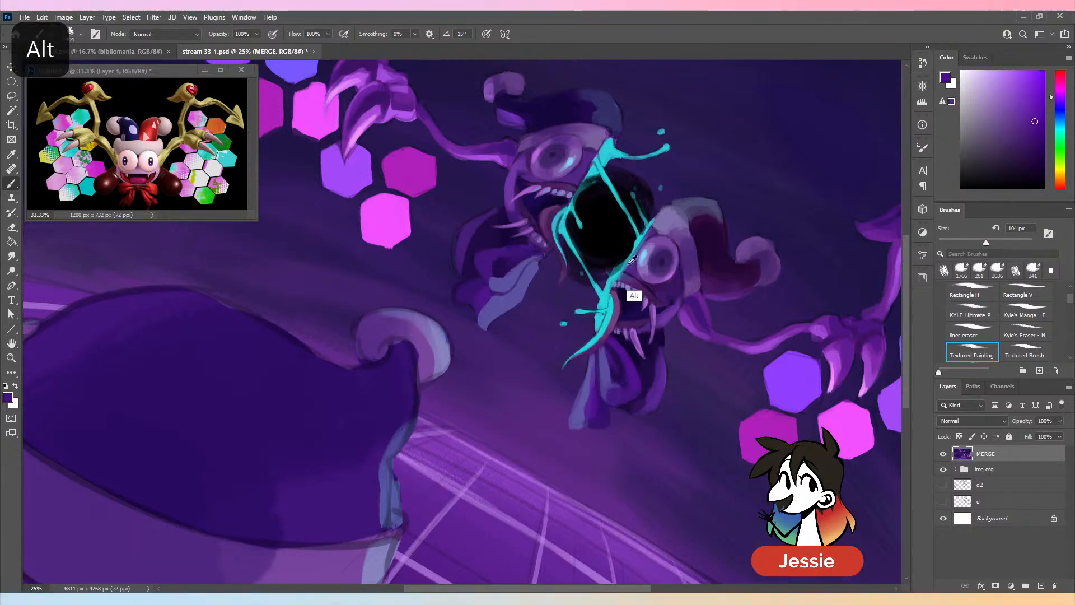
pyautogui.moveTo(528, 250); pyautogui.dragTo(497, 252)
pyautogui.hotkey('ctrl', '-')
pyautogui.hotkey('ctrl', '-')
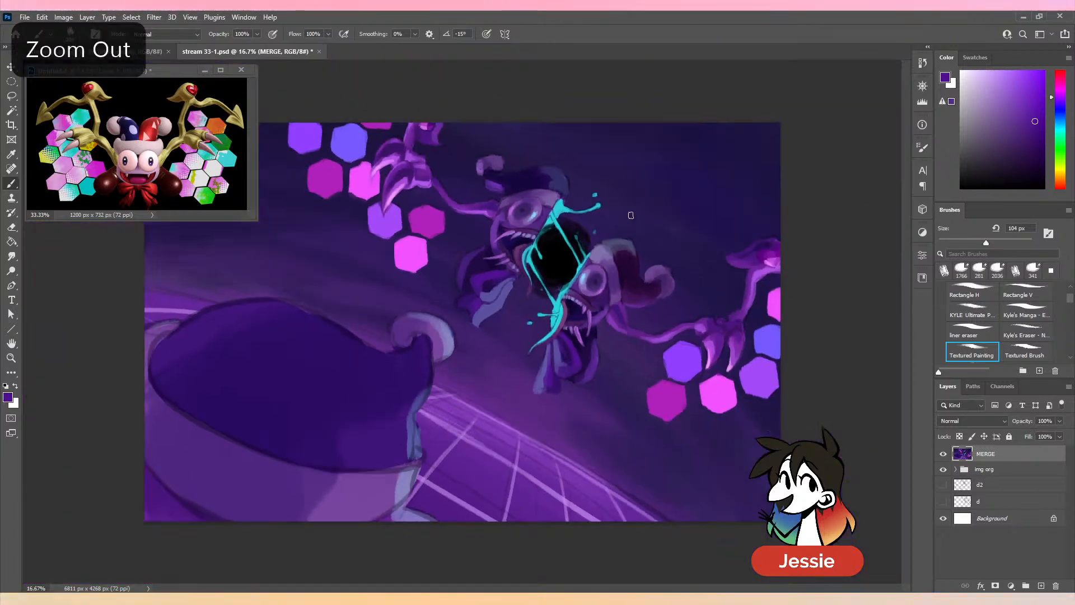
# - Darken the inside of the left face half's bow loop with sampled dark violets at 104 px, undoing one stroke
pyautogui.press('alt')
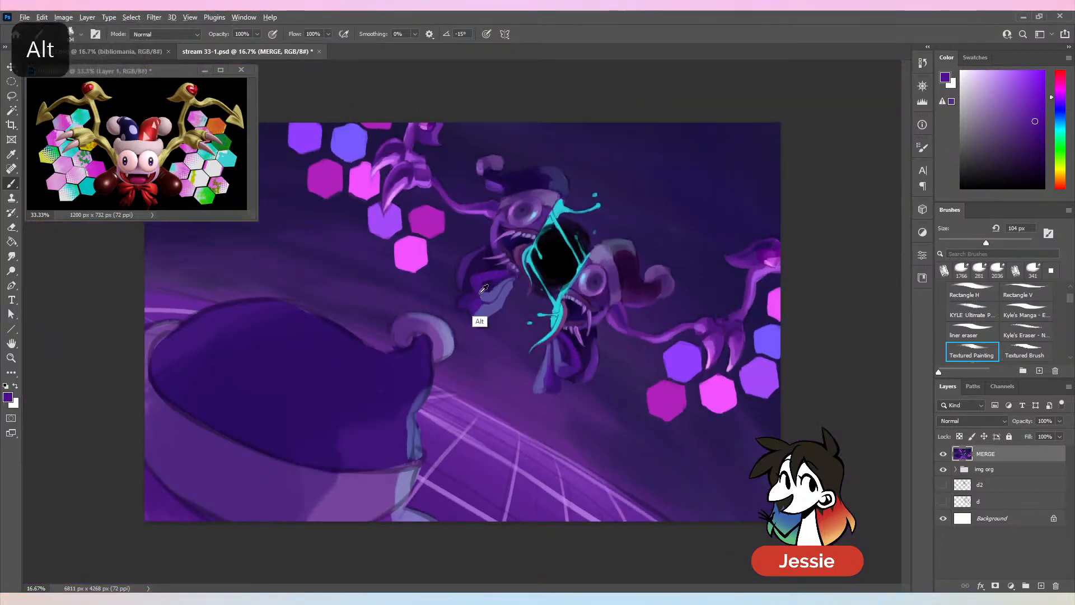
pyautogui.keyDown('alt'); pyautogui.click(487, 283); pyautogui.keyUp('alt')
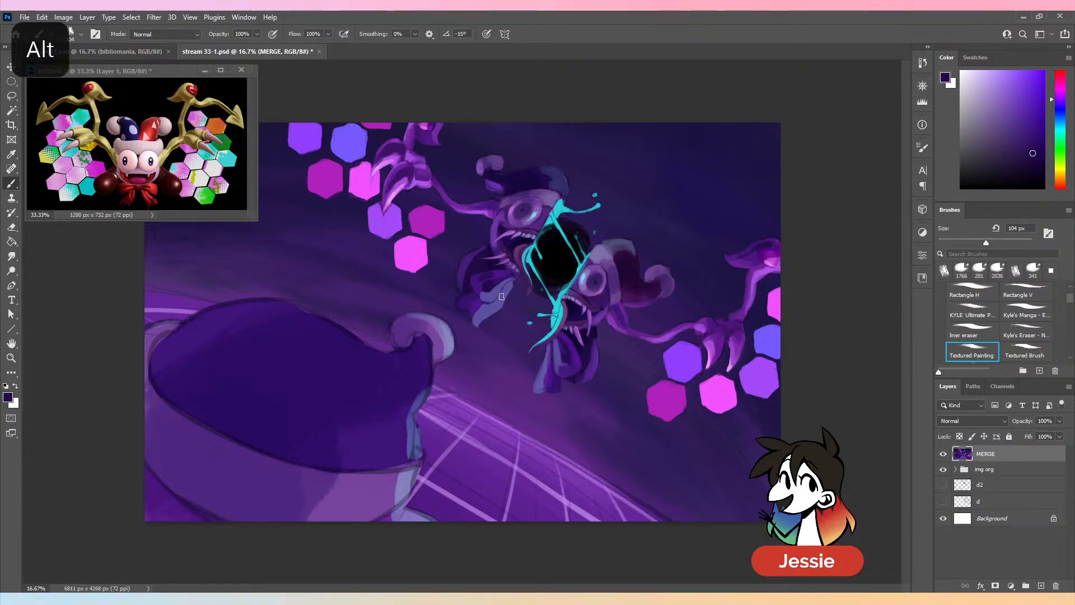
pyautogui.hotkey('ctrl', 'z')
pyautogui.press('alt')
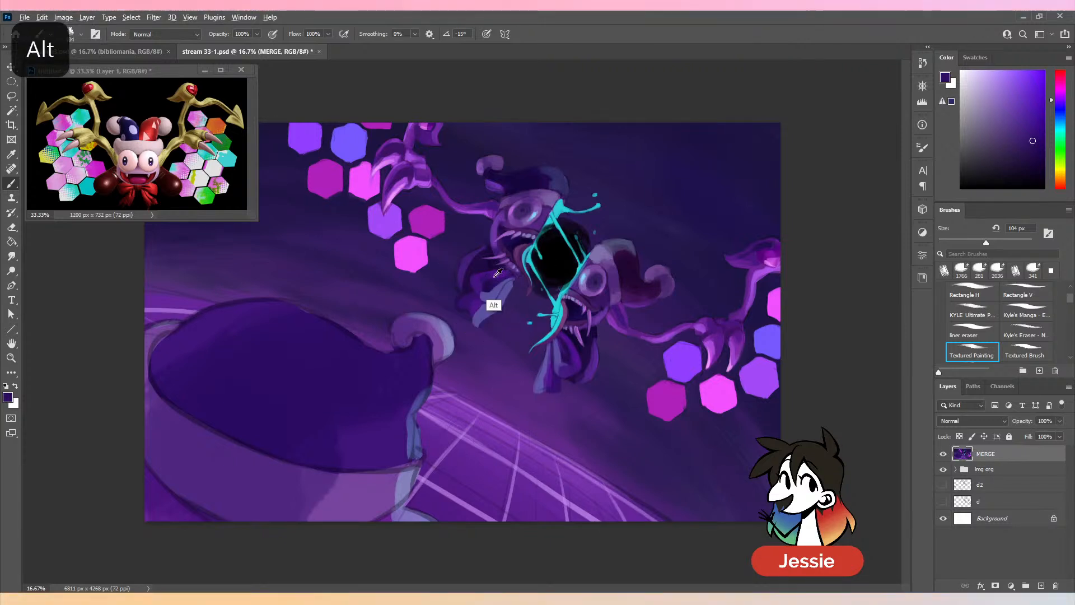
pyautogui.keyDown('alt'); pyautogui.click(489, 300); pyautogui.keyUp('alt')
pyautogui.keyDown('alt'); pyautogui.click(472, 308); pyautogui.keyUp('alt')
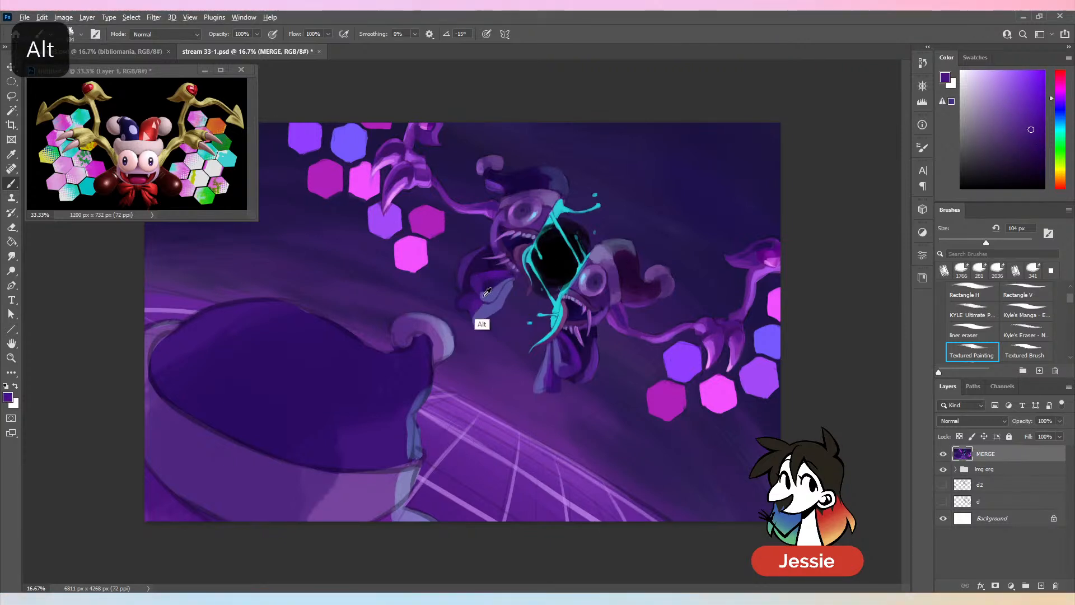
# - Touch up the edge where the left bow's loop meets its light fold with sampled purple and slate blue, undoing stray strokes
pyautogui.keyDown('alt'); pyautogui.click(487, 292); pyautogui.keyUp('alt')
pyautogui.keyDown('alt'); pyautogui.click(485, 298); pyautogui.keyUp('alt')
pyautogui.keyDown('alt'); pyautogui.click(492, 293); pyautogui.keyUp('alt')
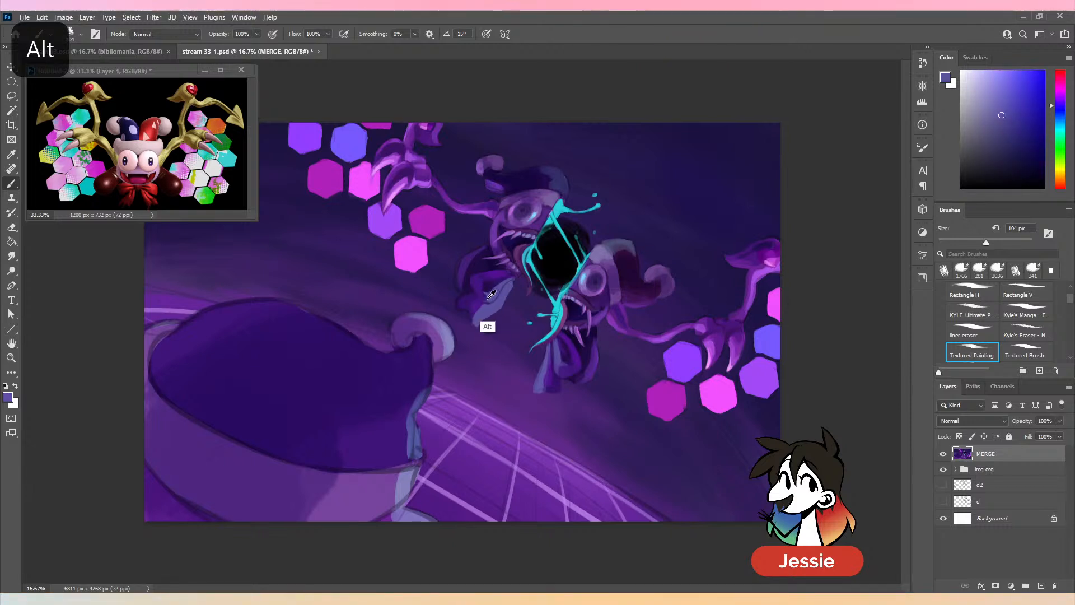
pyautogui.hotkey('ctrl', 'z')
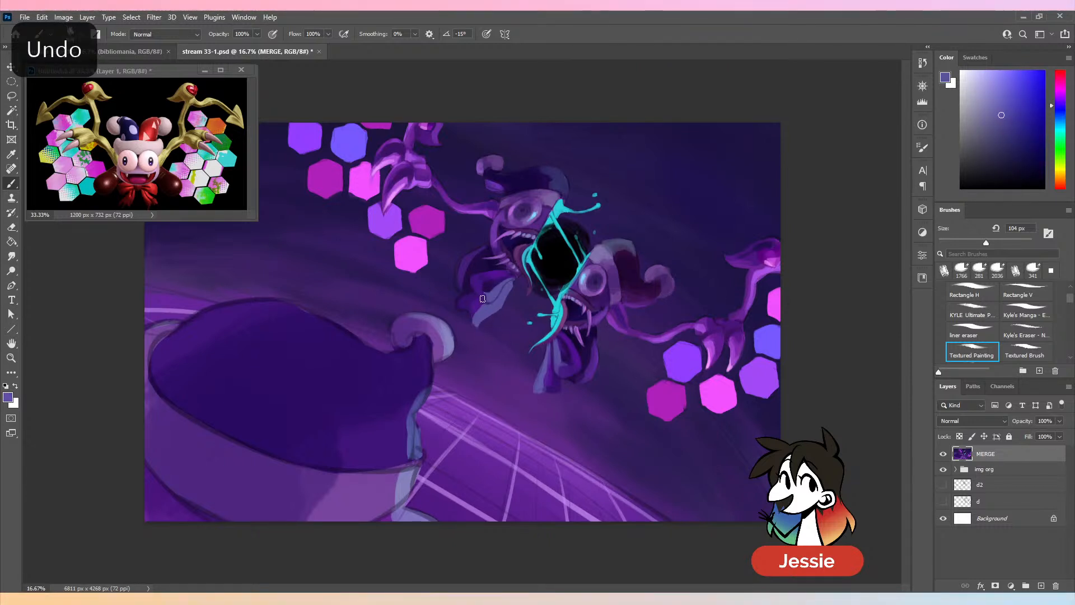
pyautogui.hotkey('ctrl', 'z')
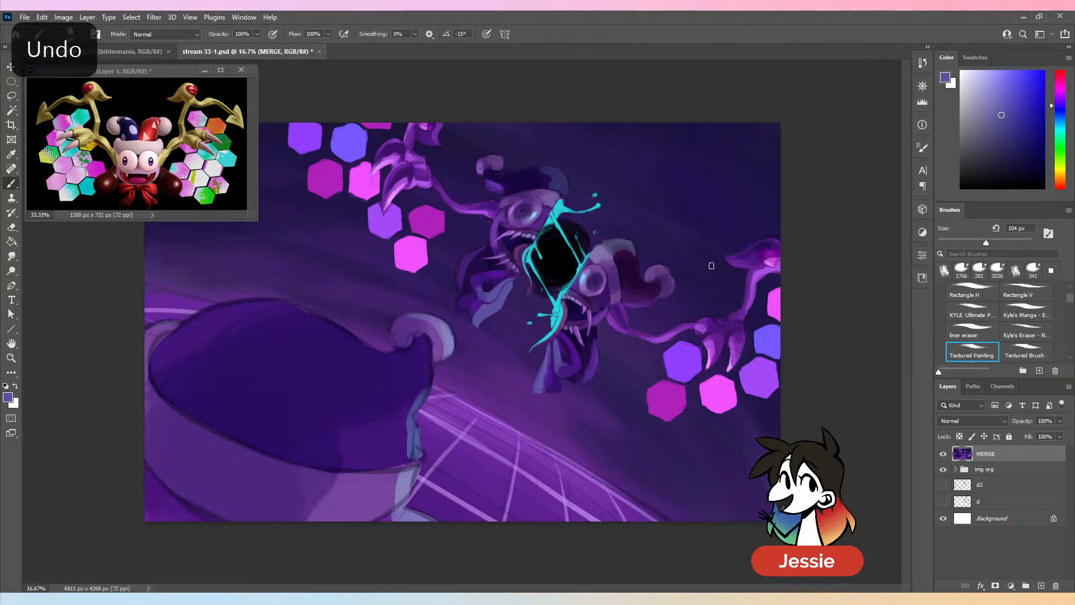
# - Reshape the lower end of the left bow's light fold with sampled slate blue and purple at 123 px
pyautogui.keyDown('alt'); pyautogui.click(482, 314); pyautogui.keyUp('alt')
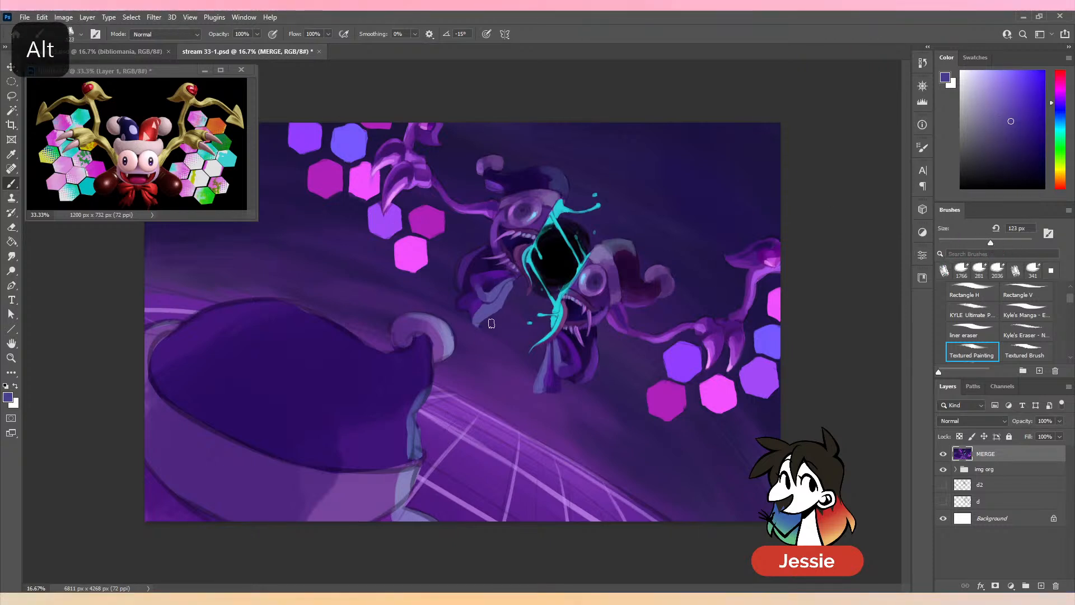
pyautogui.keyDown('alt'); pyautogui.click(478, 323); pyautogui.keyUp('alt')
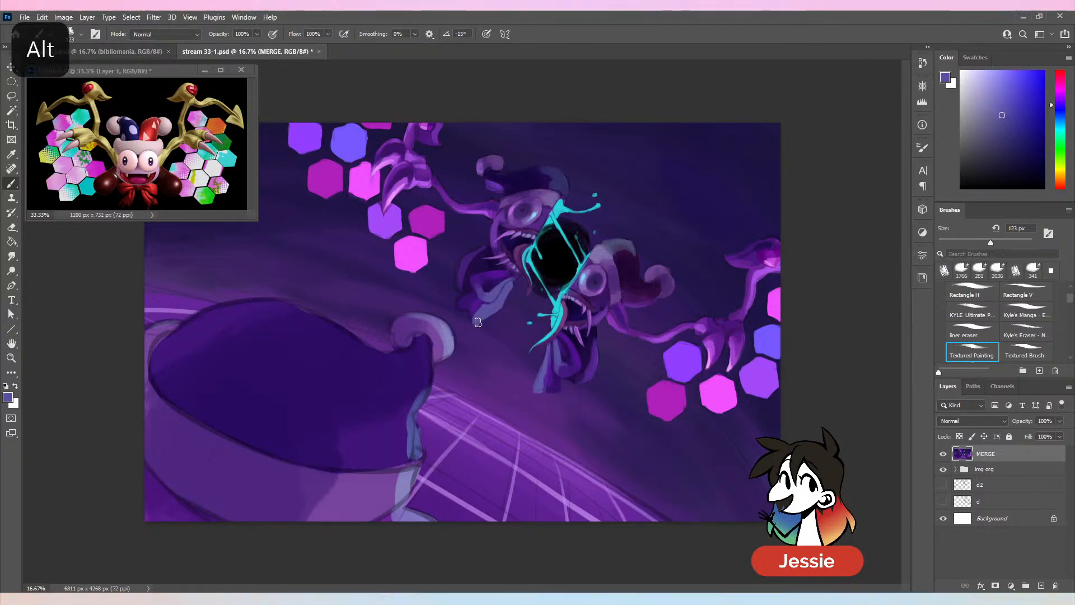
pyautogui.keyDown('alt'); pyautogui.click(480, 305); pyautogui.keyUp('alt')
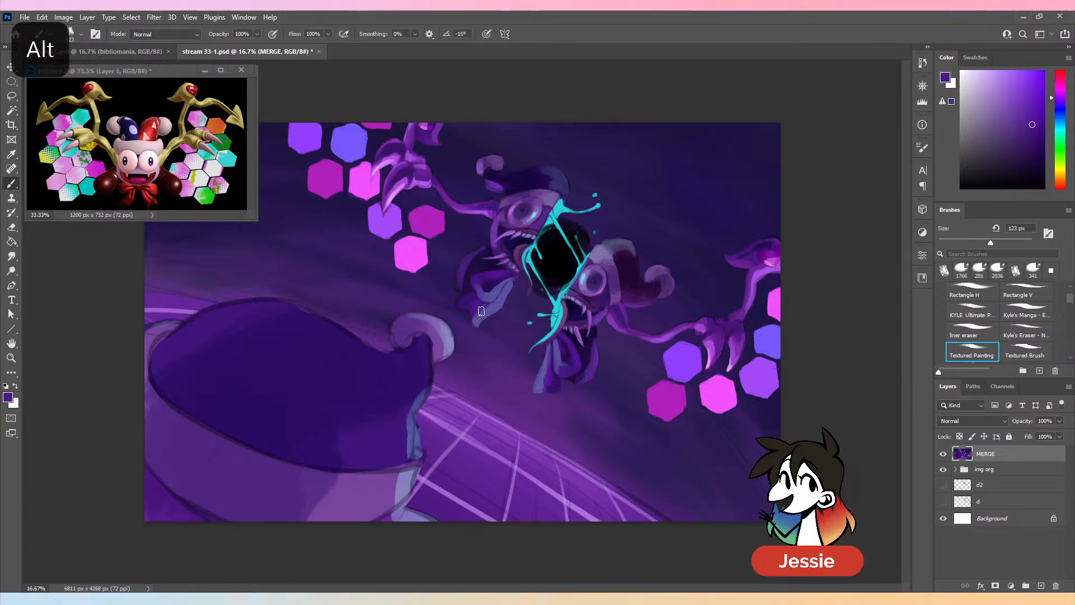
pyautogui.keyDown('alt'); pyautogui.click(473, 322); pyautogui.keyUp('alt')
pyautogui.keyDown('alt'); pyautogui.click(491, 315); pyautogui.keyUp('alt')
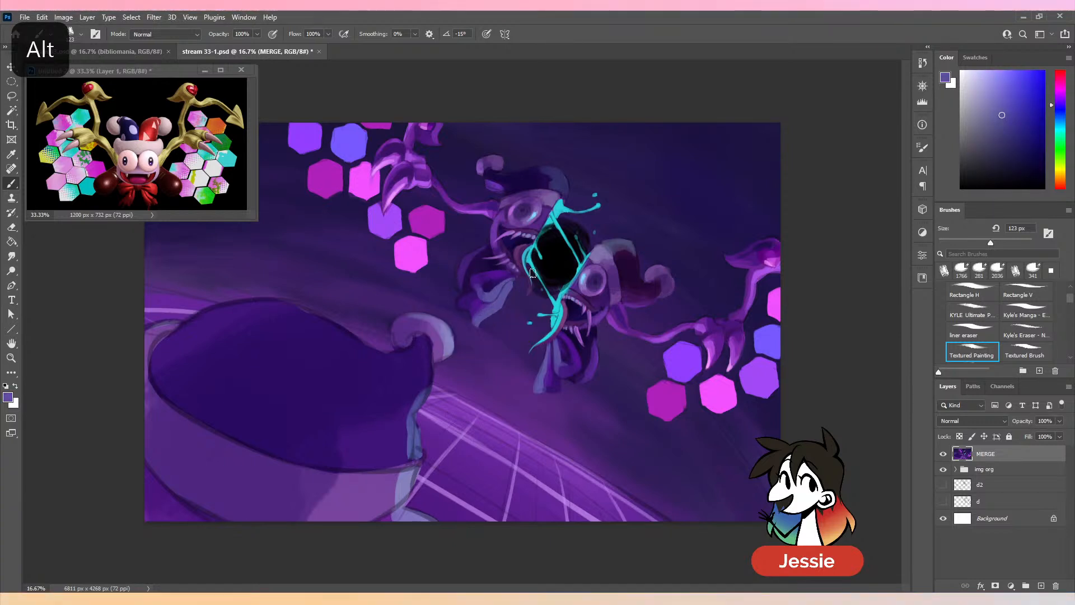
# - Tint the light folds of both bows with blue reflected light based on the sampled cyan splatter, and save the document
pyautogui.hotkey('ctrl', '+')
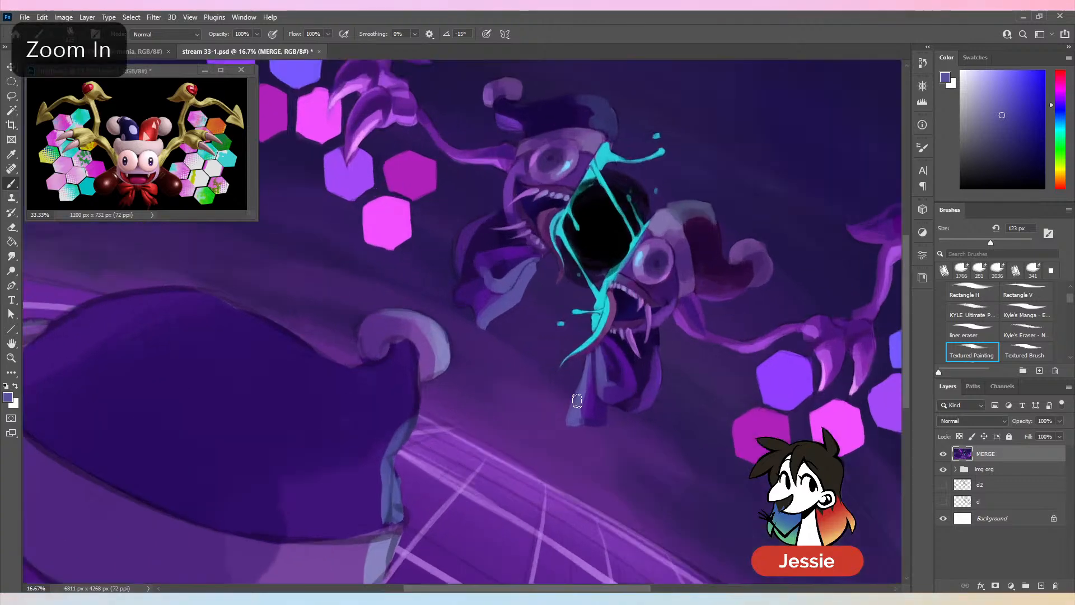
pyautogui.keyDown('alt'); pyautogui.click(603, 343); pyautogui.keyUp('alt')
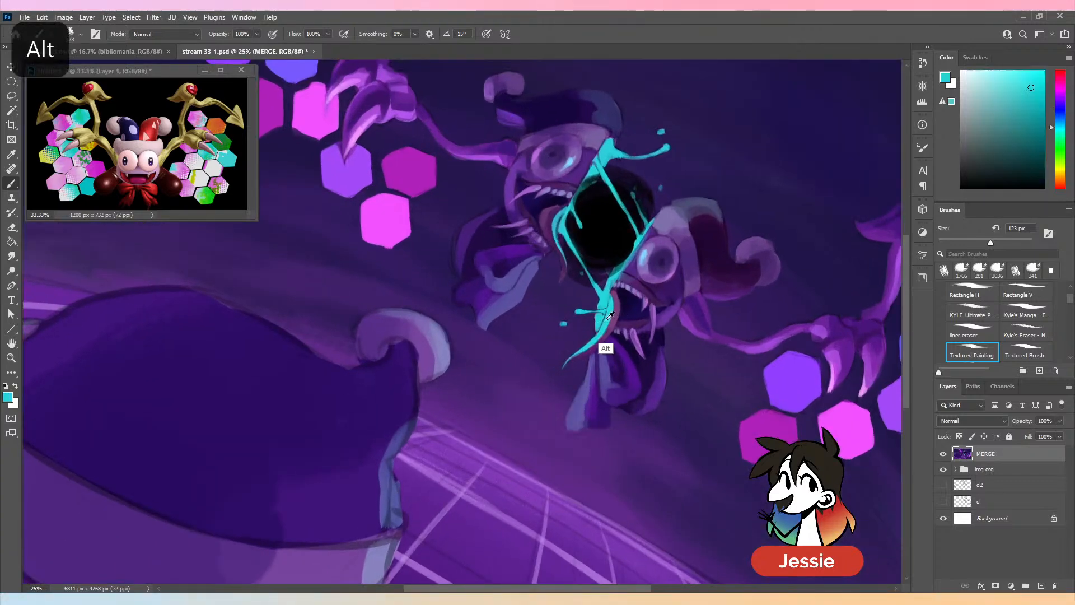
pyautogui.hotkey('ctrl', 'z')
pyautogui.keyDown('alt'); pyautogui.click(529, 274); pyautogui.keyUp('alt')
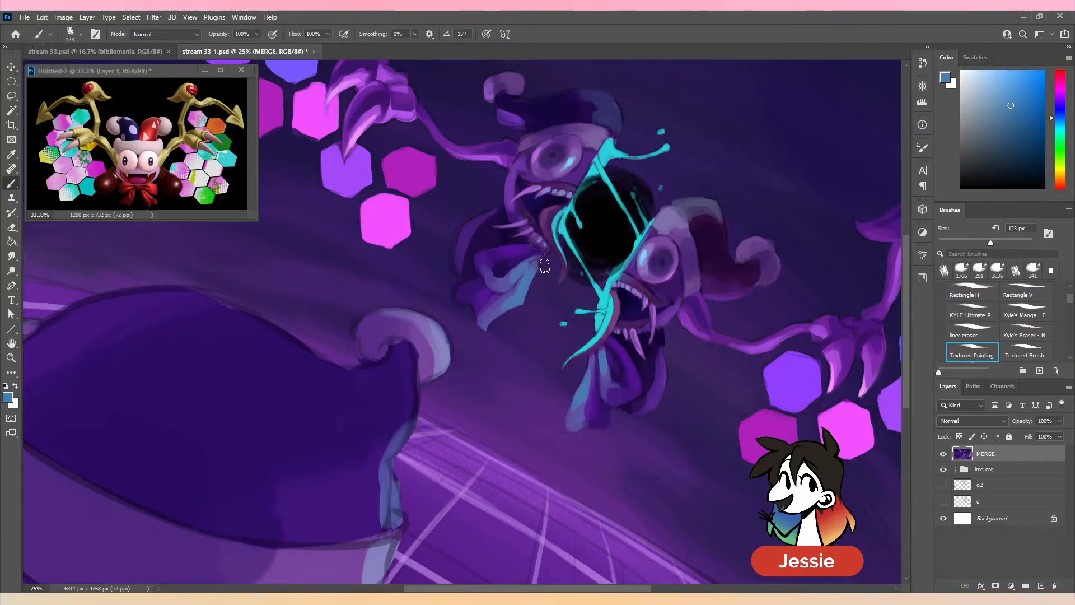
pyautogui.hotkey('ctrl', 'z')
pyautogui.hotkey('ctrl', '-')
pyautogui.hotkey('ctrl', '-')
pyautogui.hotkey('ctrl', 's')
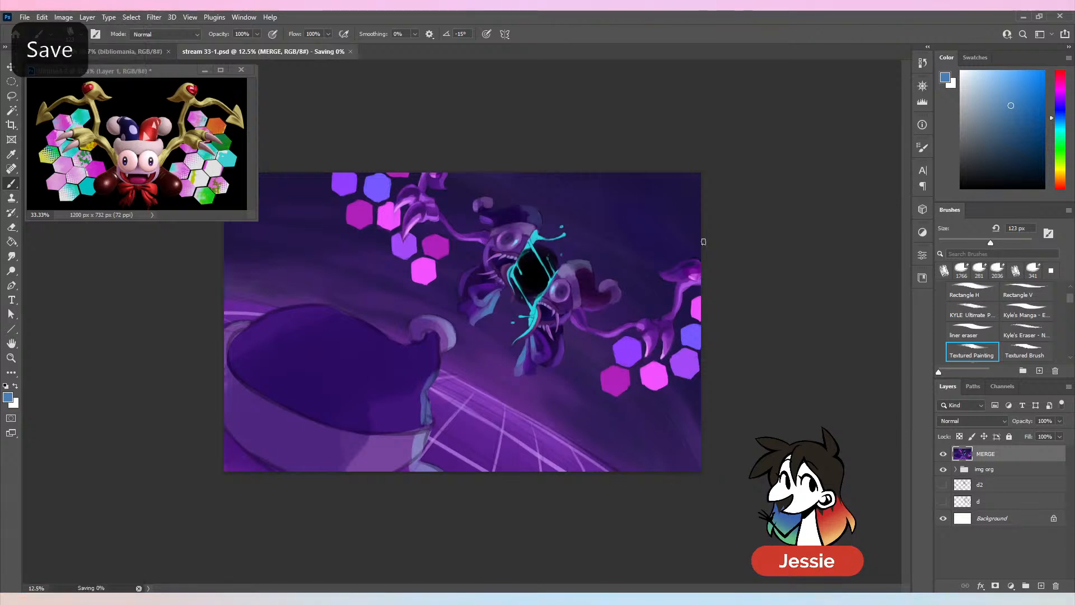
# - Refine the loop of the right face half's bow with sampled dark and mid purples at 123 px, and save the document
pyautogui.hotkey('ctrl', '+')
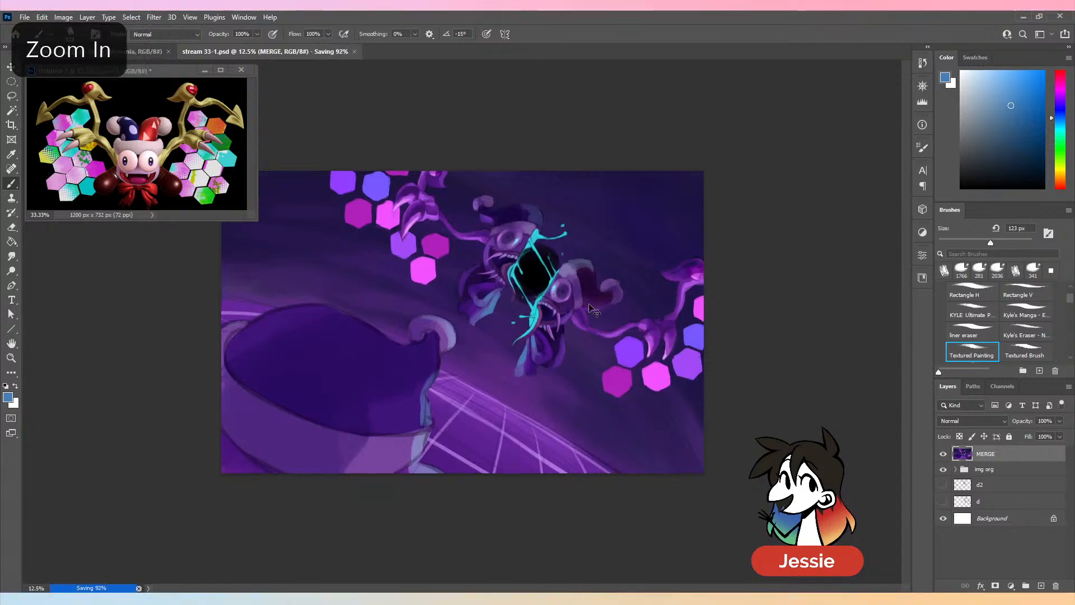
pyautogui.keyDown('alt'); pyautogui.click(563, 370); pyautogui.keyUp('alt')
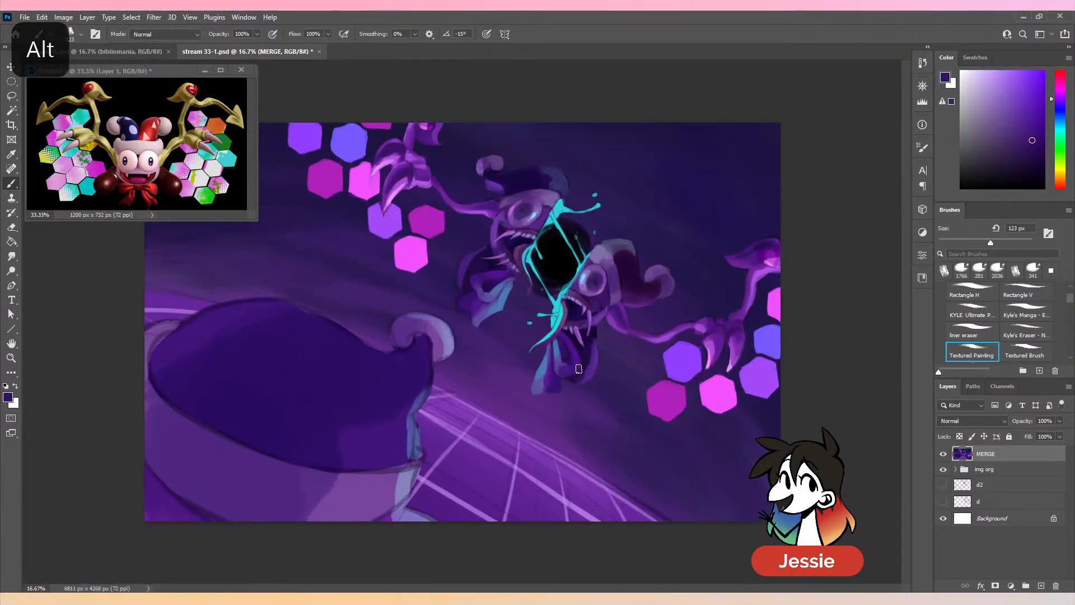
pyautogui.keyDown('alt'); pyautogui.click(576, 367); pyautogui.keyUp('alt')
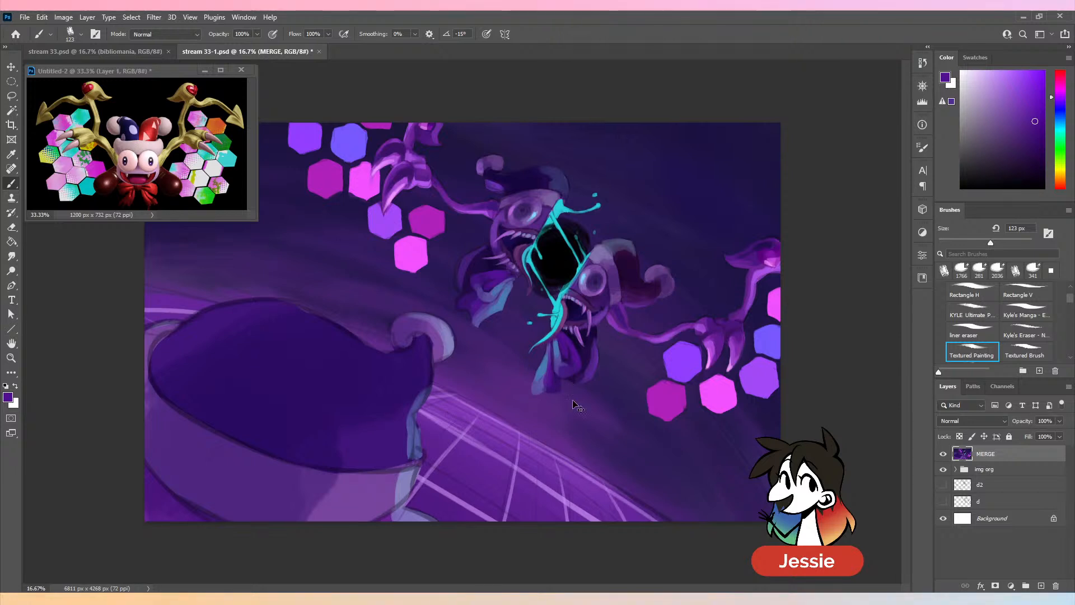
pyautogui.hotkey('ctrl', '-')
pyautogui.hotkey('ctrl', 's')
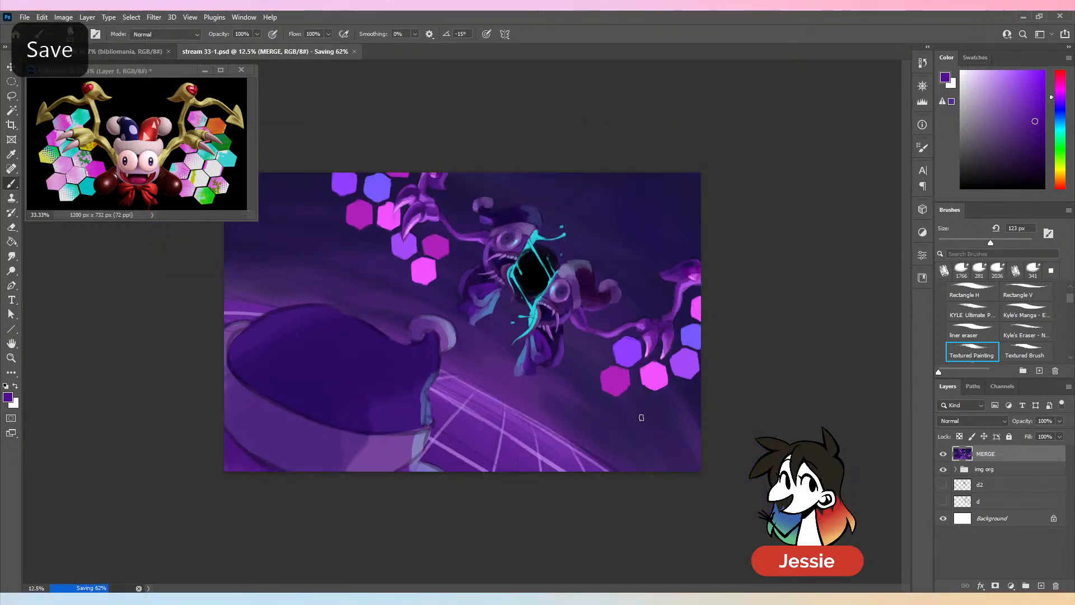
pyautogui.hotkey('ctrl', '+')
pyautogui.hotkey('ctrl', 's')
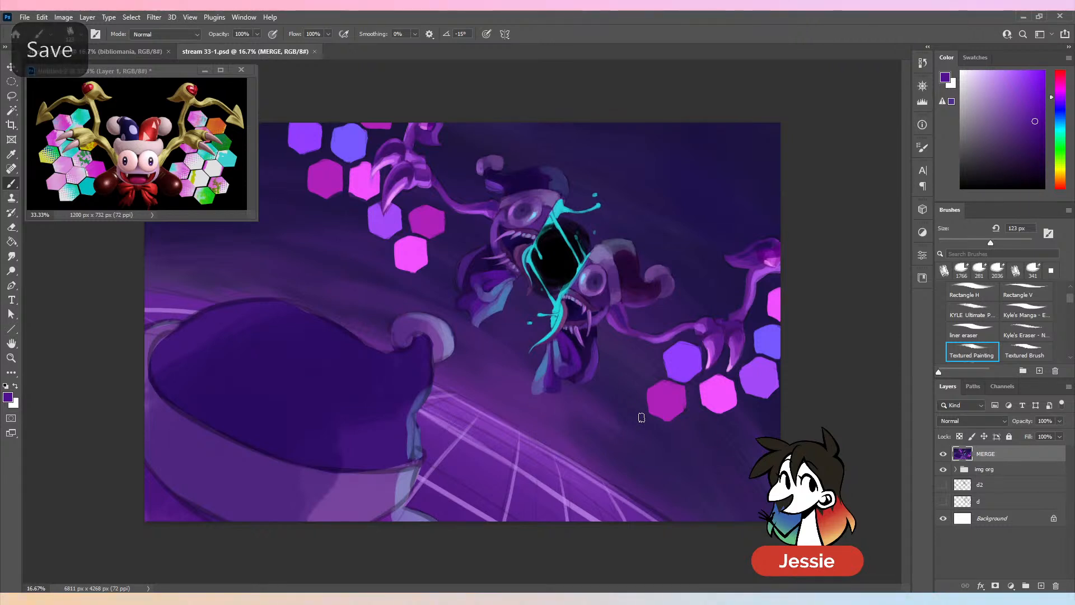
# - Clean up the outer edges and deepen the shadows of both bows with sampled dark violets at 123 px, and save the document
pyautogui.keyDown('alt'); pyautogui.click(464, 261); pyautogui.keyUp('alt')
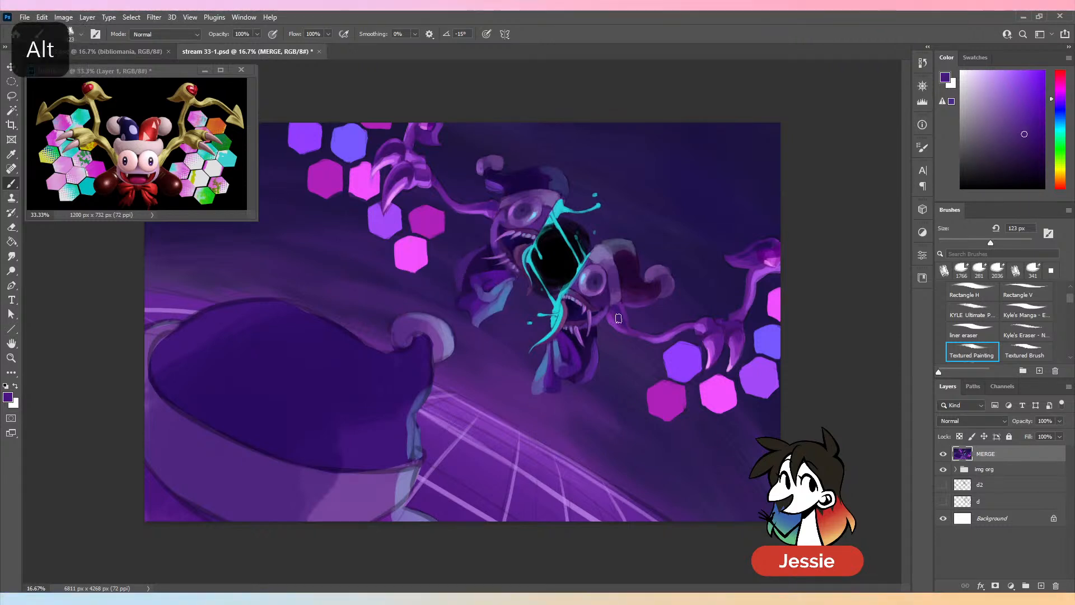
pyautogui.keyDown('alt'); pyautogui.click(595, 366); pyautogui.keyUp('alt')
pyautogui.keyDown('alt'); pyautogui.click(591, 347); pyautogui.keyUp('alt')
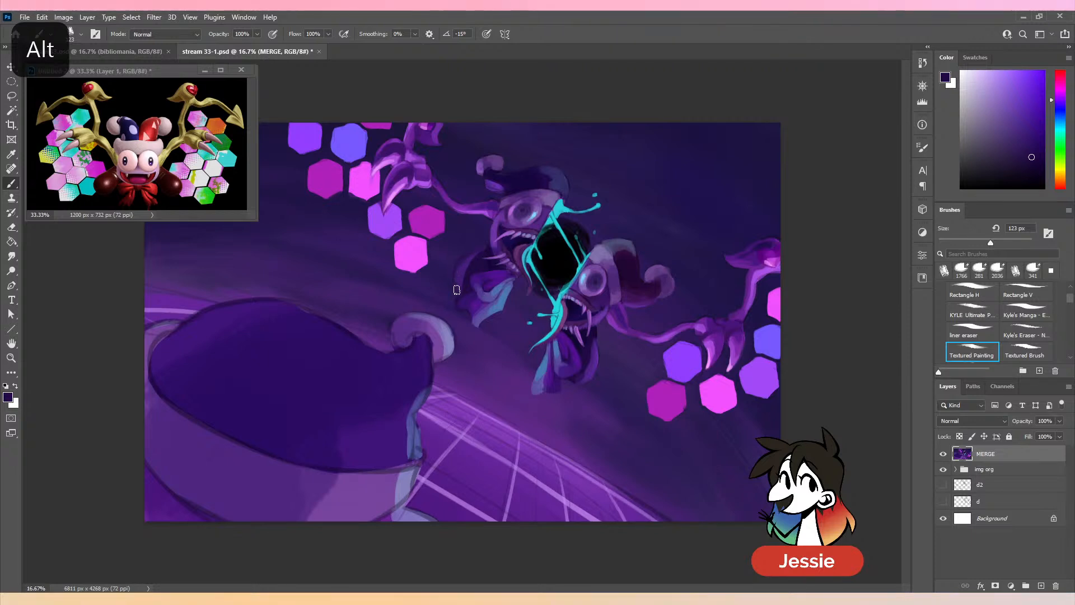
pyautogui.hotkey('ctrl', 'z')
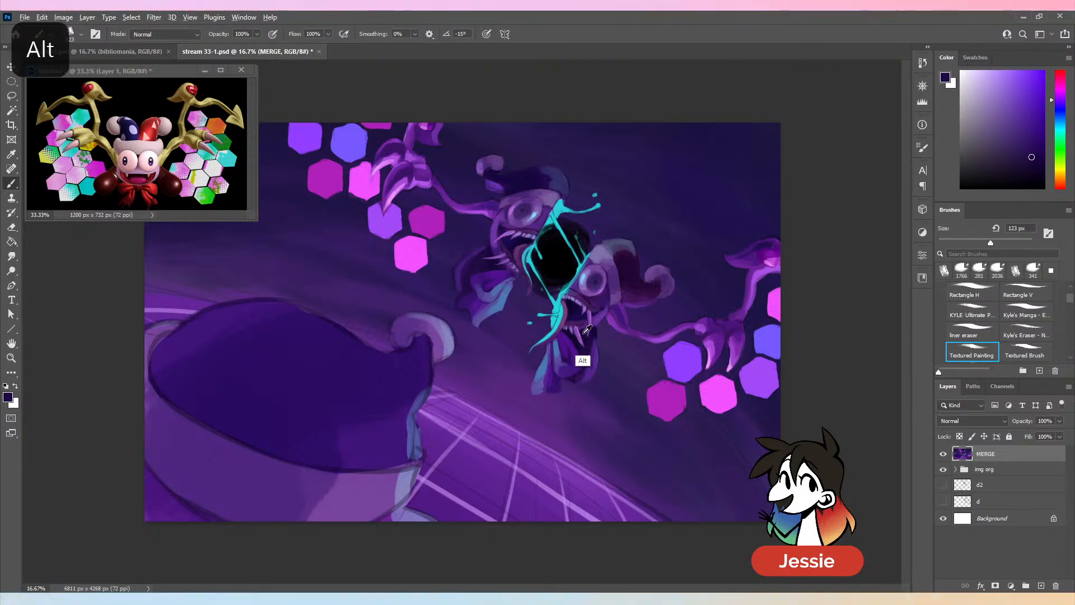
pyautogui.keyDown('alt'); pyautogui.click(580, 363); pyautogui.keyUp('alt')
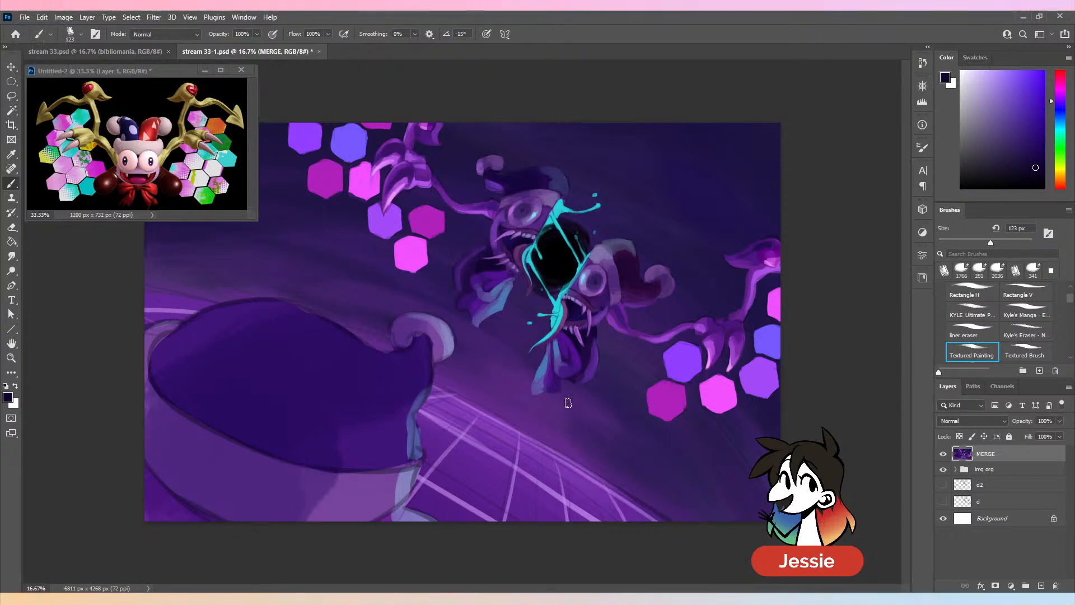
pyautogui.hotkey('ctrl', '-')
pyautogui.hotkey('ctrl', 's')
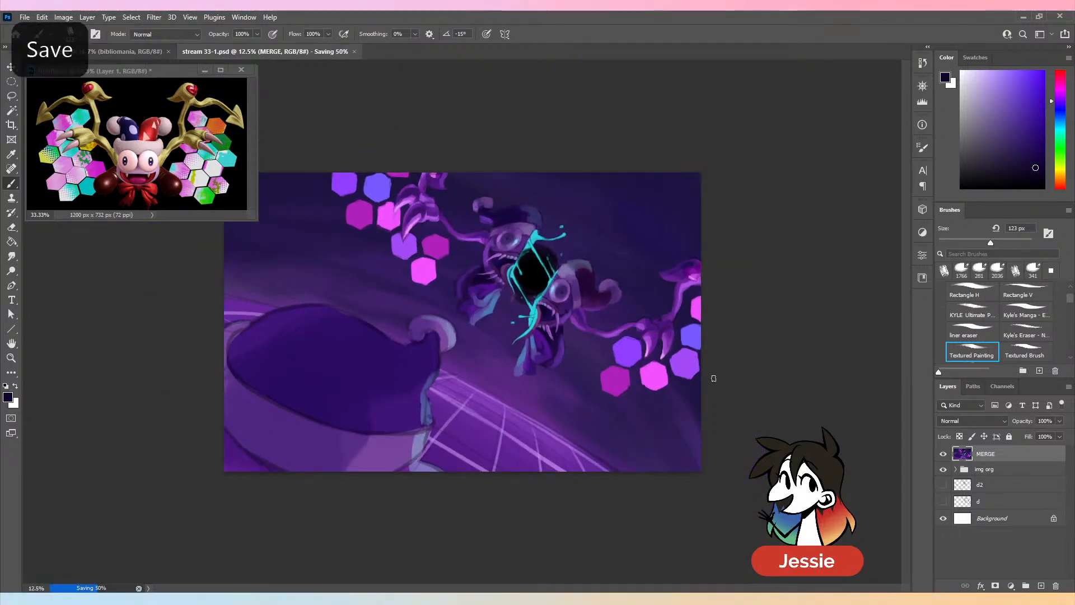
# - Paint over the dark crown of the large foreground hat with sampled dark violet at 149 px
pyautogui.hotkey('ctrl', '-')
pyautogui.hotkey('ctrl', '+')
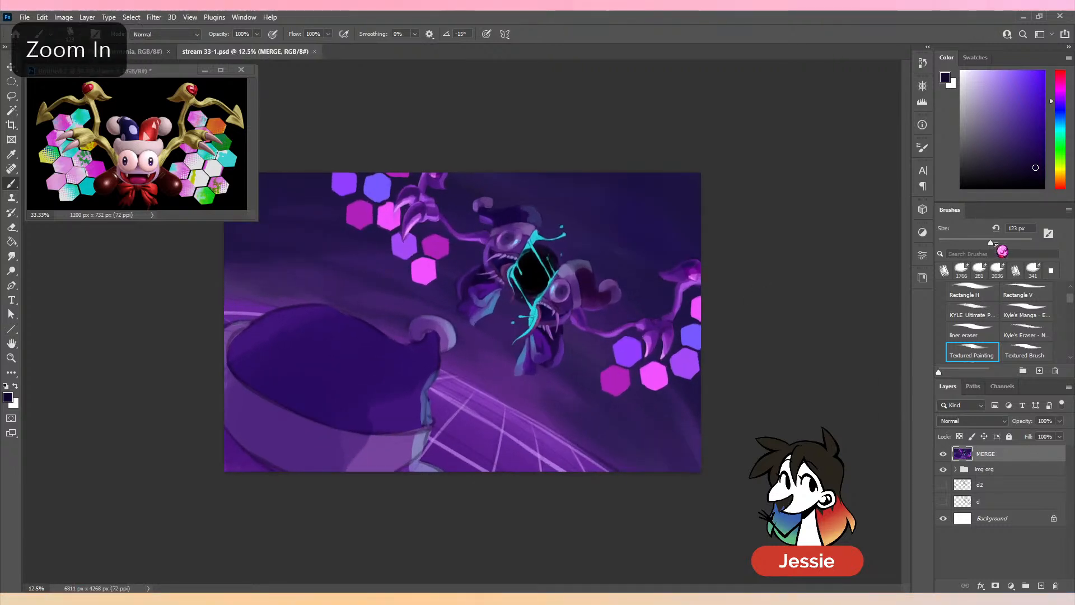
pyautogui.click(996, 244)
pyautogui.keyDown('alt'); pyautogui.click(342, 335); pyautogui.keyUp('alt')
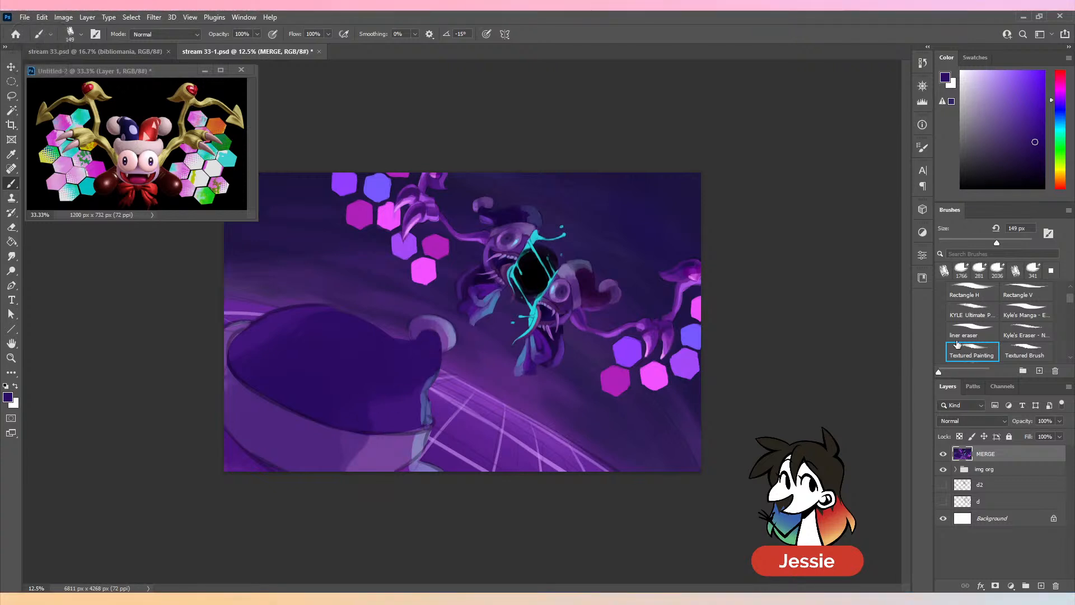
# - Deepen the foreground hat's crown with darker violet at 183 px, and shade near its curled tip using the recent 2036 brush at 317 px
pyautogui.moveTo(996, 243); pyautogui.dragTo(1004, 243)
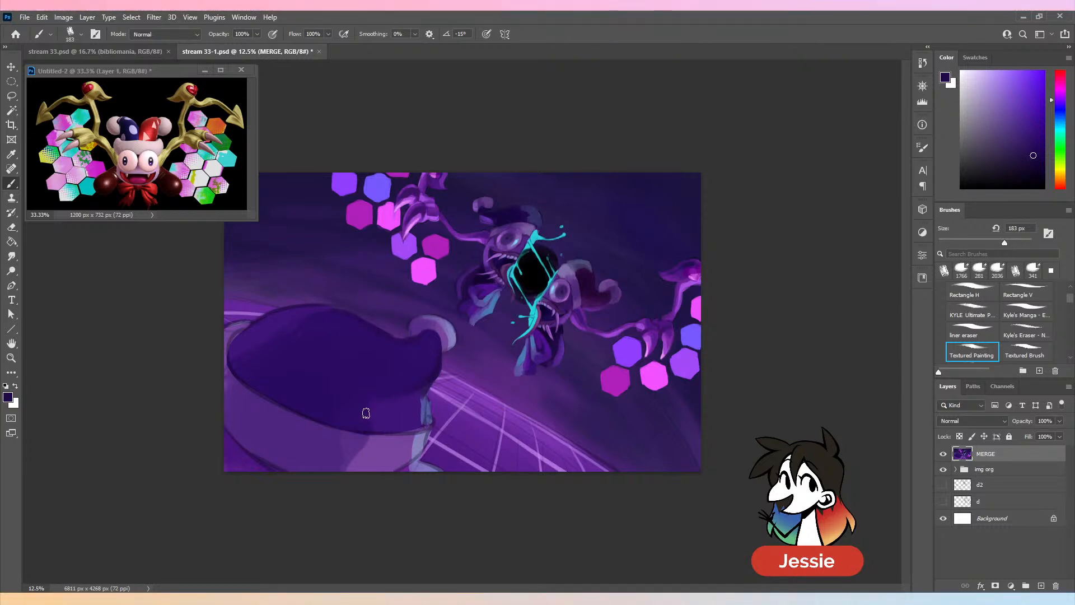
pyautogui.click(997, 269)
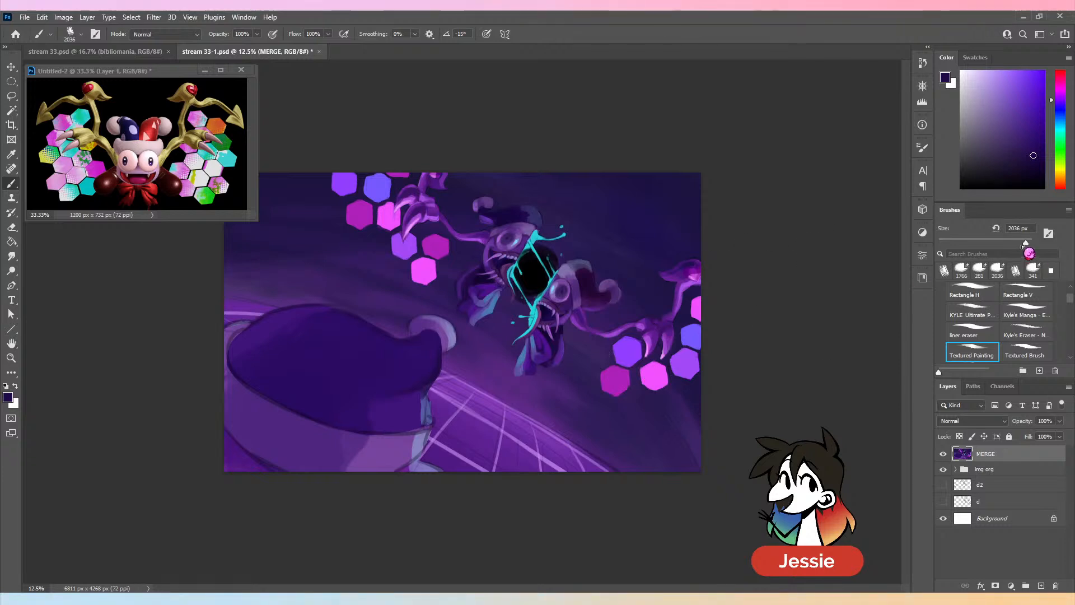
pyautogui.moveTo(1026, 243); pyautogui.dragTo(1014, 243)
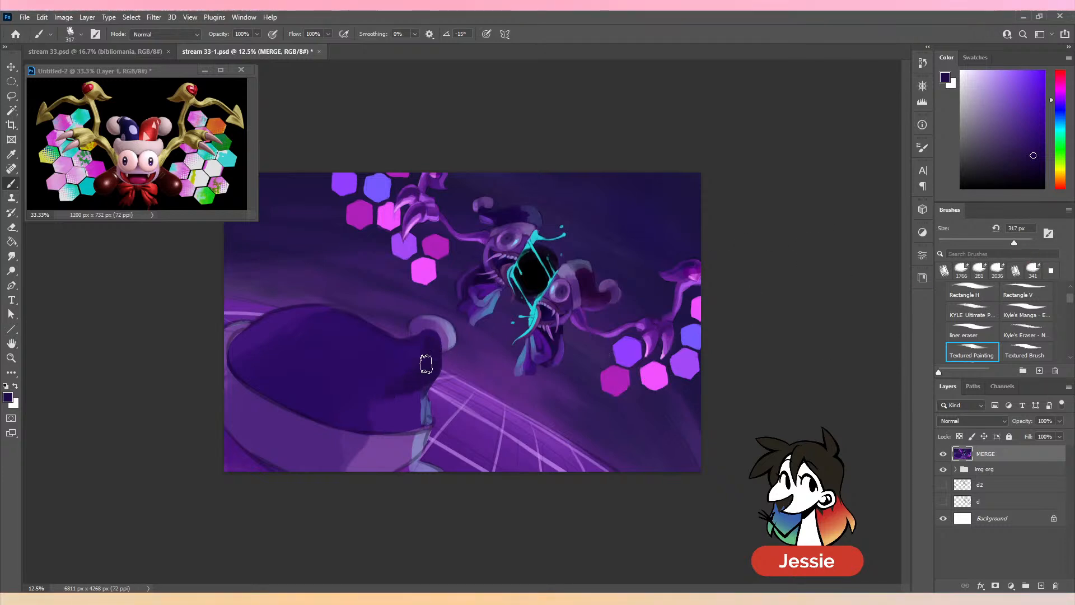
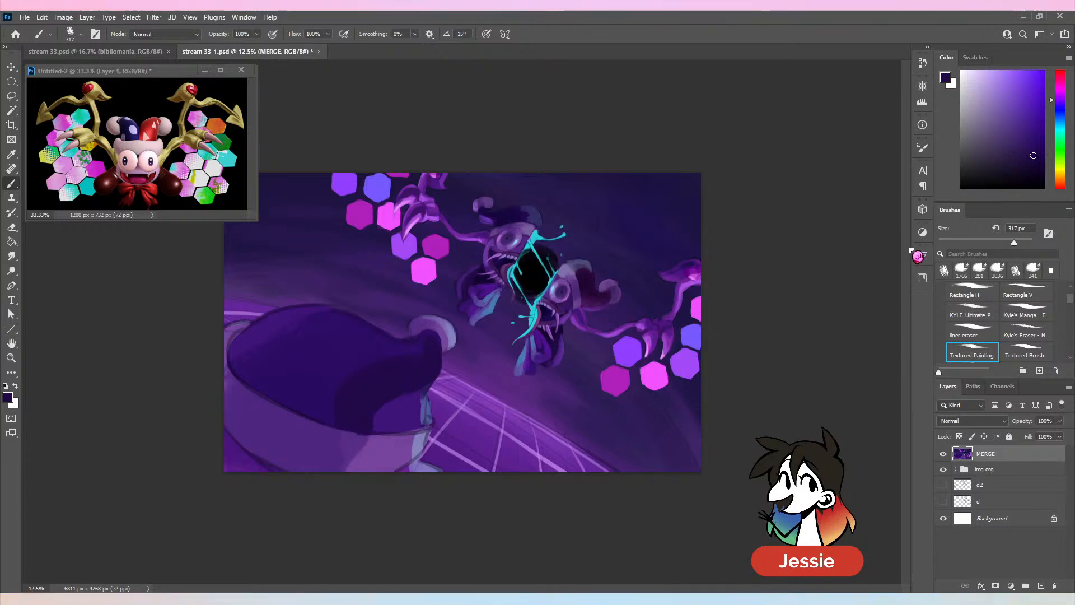
# - Blend the shadow in the foreground hat's lower crown with sampled dark violets at 508 px, and undo the last stroke
pyautogui.moveTo(1014, 243); pyautogui.dragTo(1015, 243)
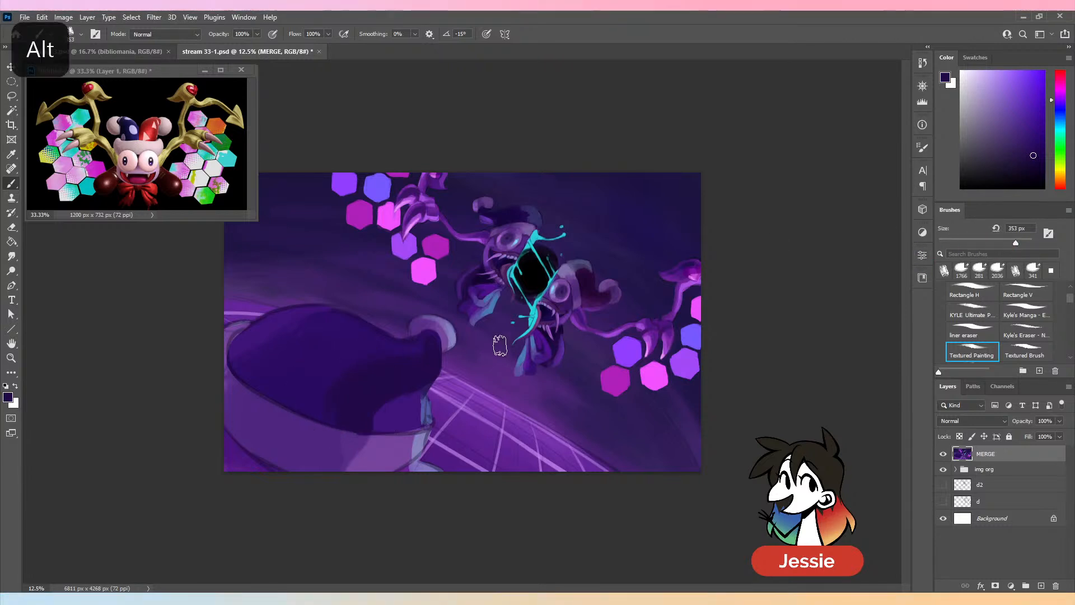
pyautogui.hotkey('ctrl', 'z')
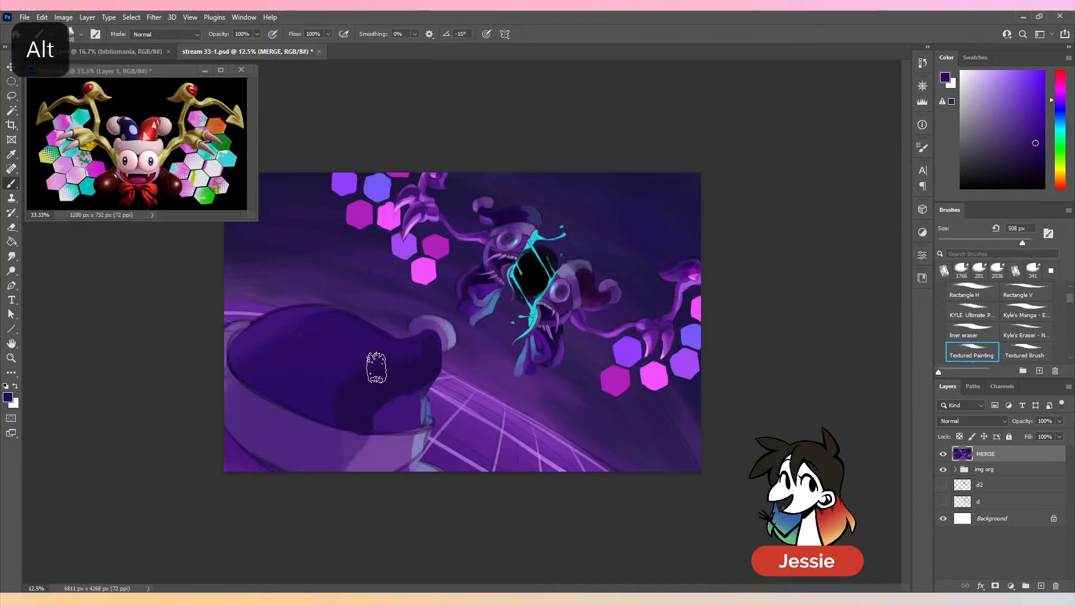
pyautogui.moveTo(384, 382)
pyautogui.mouseDown()
pyautogui.moveTo(327, 421)
pyautogui.moveTo(378, 373)
pyautogui.moveTo(398, 420)
pyautogui.moveTo(372, 420)
pyautogui.moveTo(407, 401)
pyautogui.mouseUp()
pyautogui.keyDown('alt'); pyautogui.click(388, 424); pyautogui.keyUp('alt')
pyautogui.keyDown('alt'); pyautogui.click(386, 399); pyautogui.keyUp('alt')
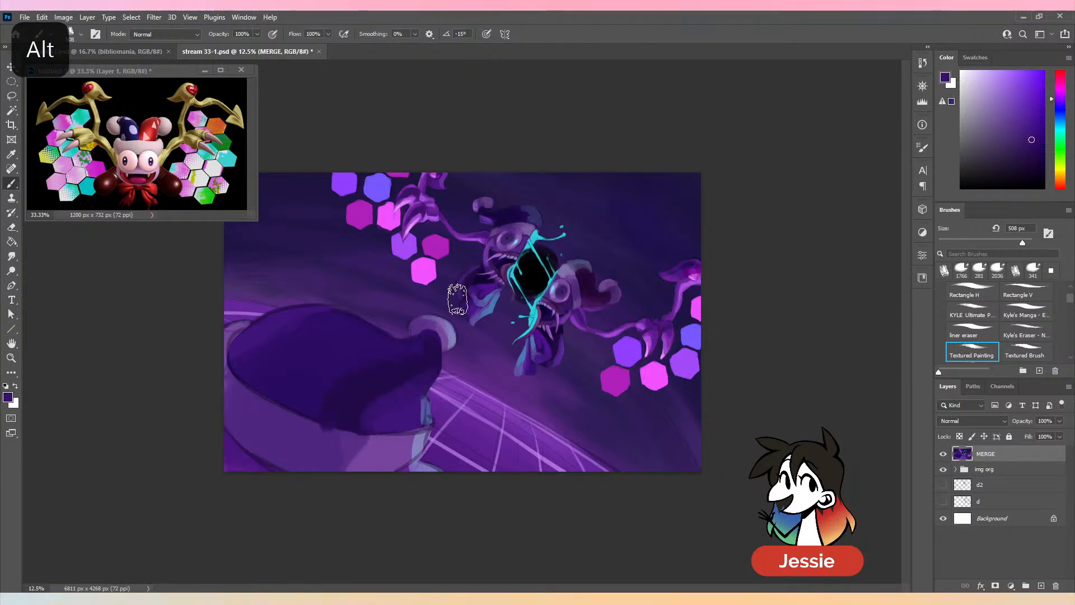
pyautogui.hotkey('ctrl', 'z')
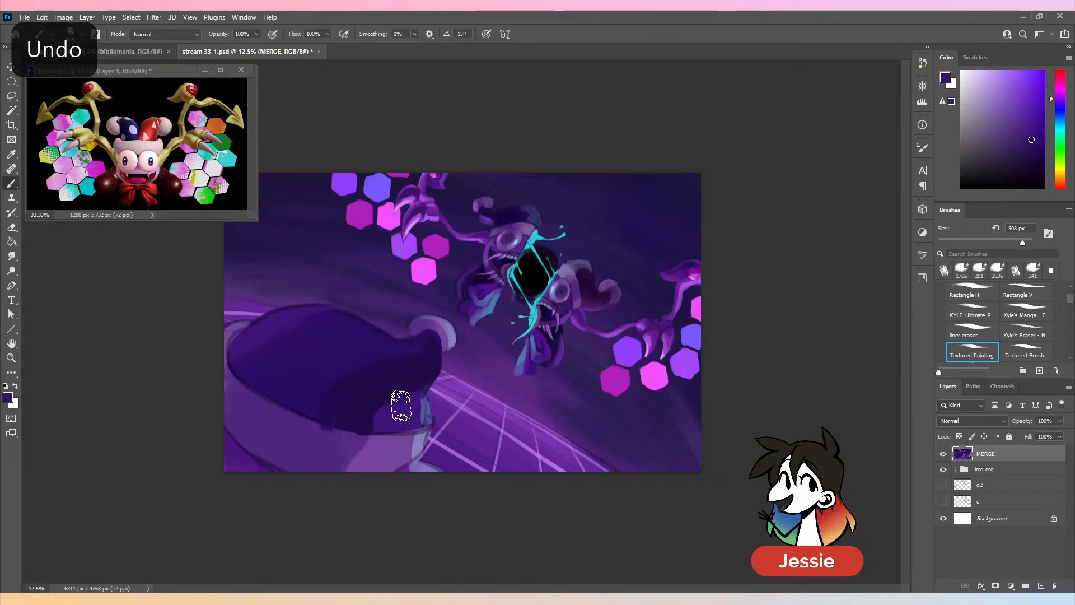
# - Extend the dark shadow toward the crown's lower right corner with sampled violet at 221 px
pyautogui.moveTo(1022, 243); pyautogui.dragTo(1010, 244)
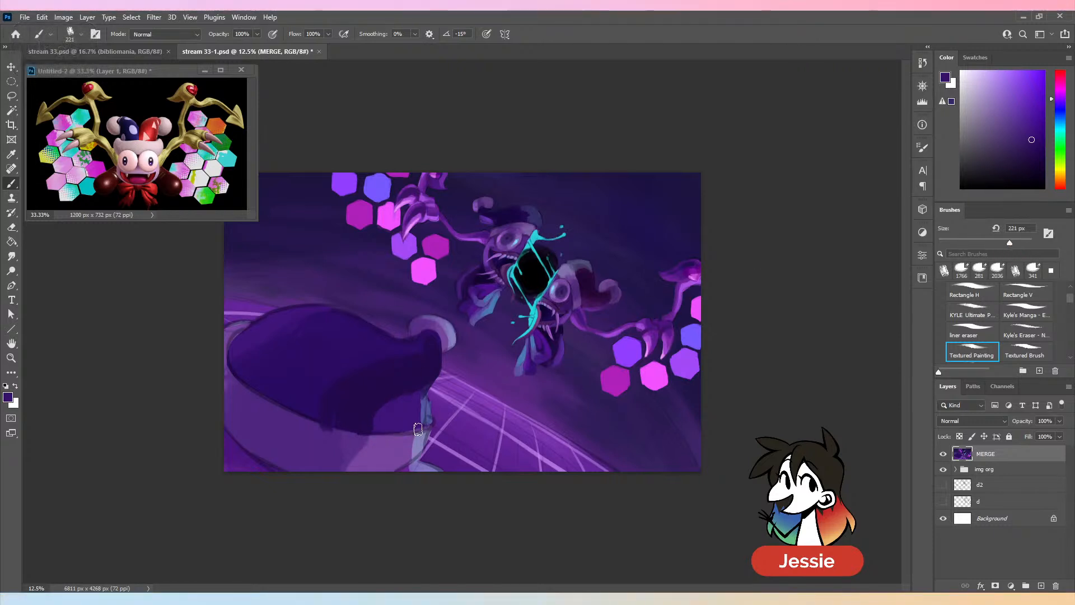
pyautogui.keyDown('alt'); pyautogui.click(405, 391); pyautogui.keyUp('alt')
pyautogui.moveTo(404, 392)
pyautogui.mouseDown()
pyautogui.moveTo(380, 429)
pyautogui.moveTo(373, 420)
pyautogui.moveTo(384, 434)
pyautogui.moveTo(405, 402)
pyautogui.mouseUp()
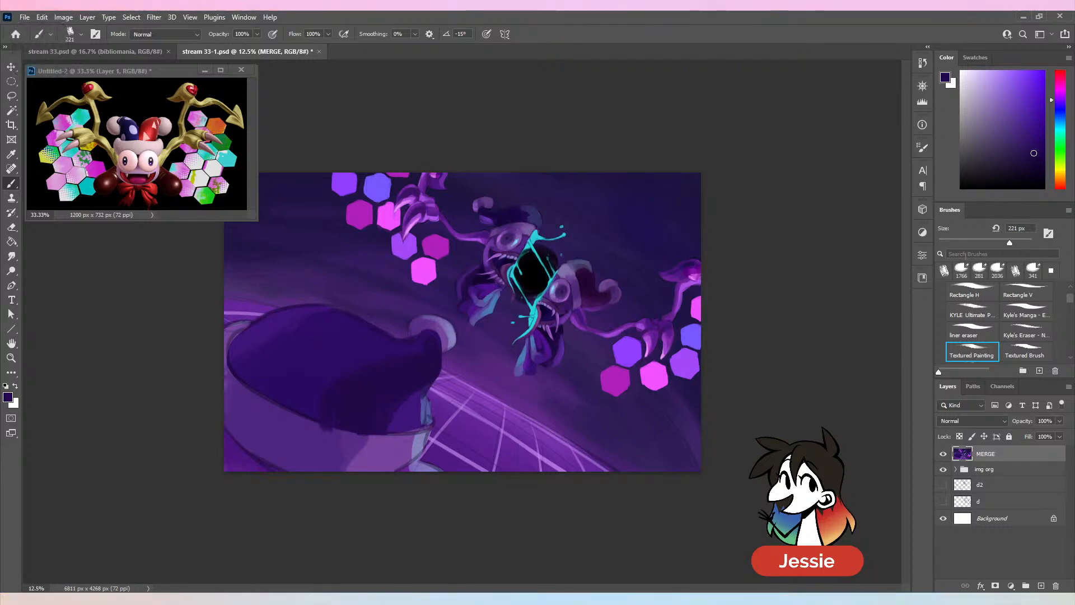
# - Smooth the shadow boundary and the left side of the hat's crown with sampled violets at 472 px
pyautogui.moveTo(1009, 243); pyautogui.dragTo(1021, 244)
pyautogui.keyDown('alt'); pyautogui.click(315, 395); pyautogui.keyUp('alt')
pyautogui.moveTo(318, 400); pyautogui.dragTo(319, 415)
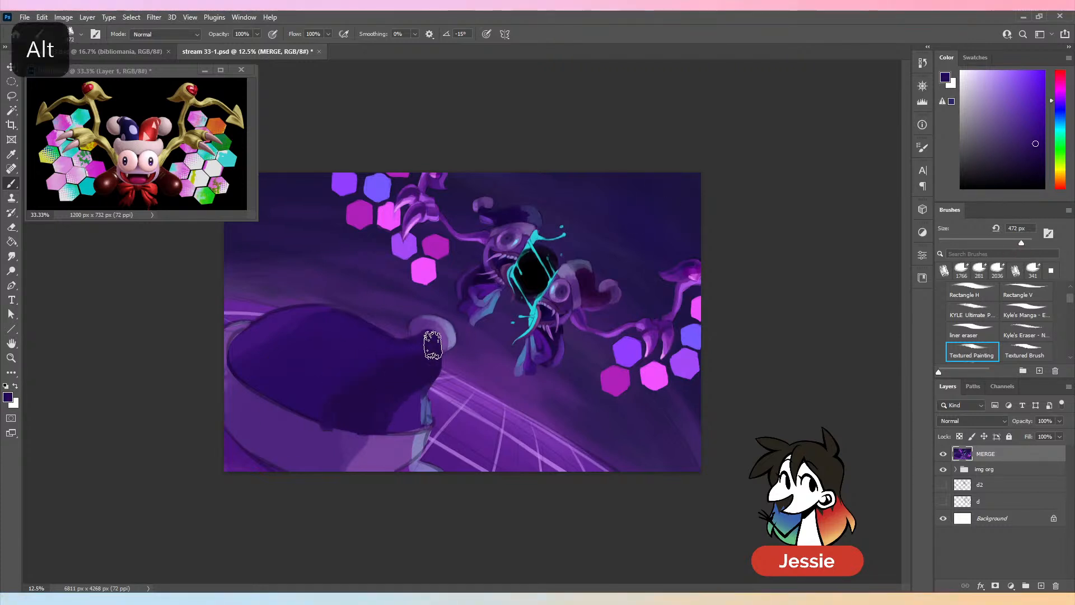
pyautogui.keyDown('alt'); pyautogui.click(261, 348); pyautogui.keyUp('alt')
pyautogui.moveTo(244, 358); pyautogui.dragTo(260, 359)
pyautogui.keyDown('alt'); pyautogui.click(291, 352); pyautogui.keyUp('alt')
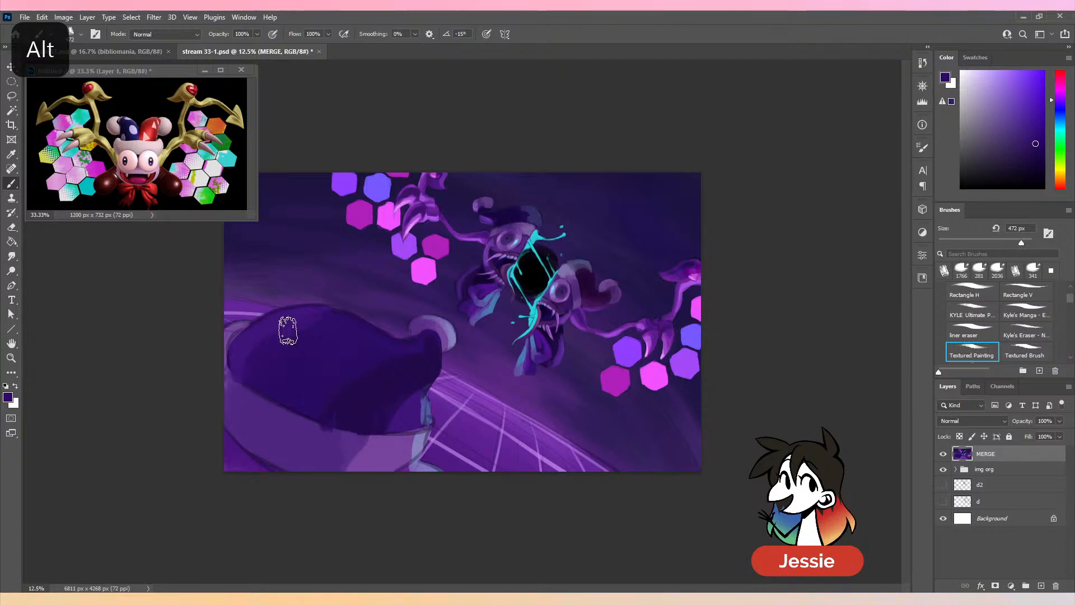
# - Repaint the hat's lighter brim with sampled mid purples at 472 px, and undo the last pale stroke at its right end
pyautogui.keyDown('alt'); pyautogui.click(334, 458); pyautogui.keyUp('alt')
pyautogui.moveTo(324, 441); pyautogui.dragTo(365, 448)
pyautogui.keyDown('alt'); pyautogui.click(377, 448); pyautogui.keyUp('alt')
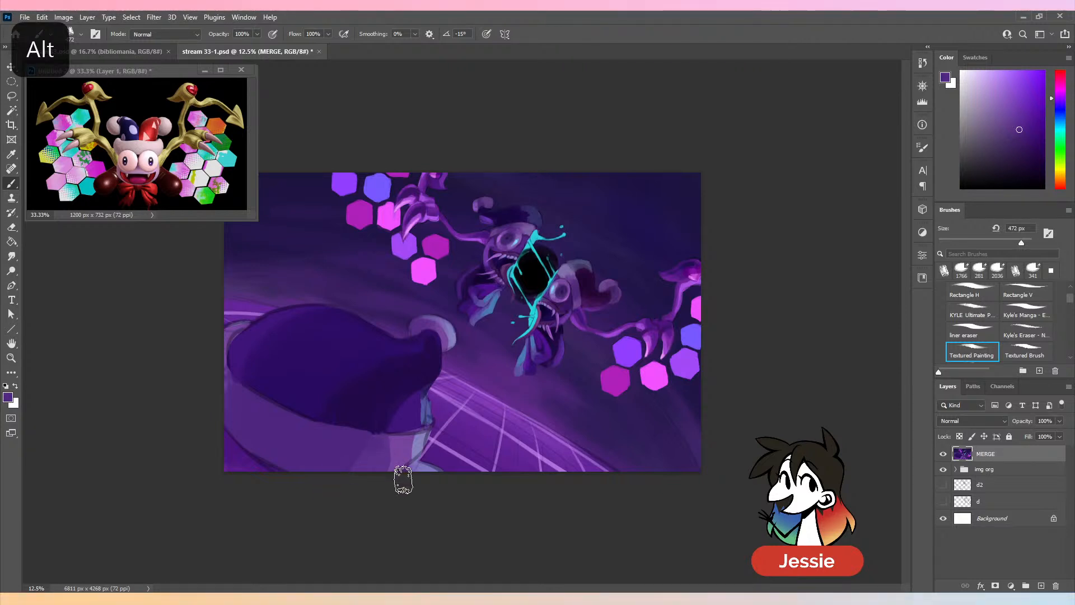
pyautogui.keyDown('alt'); pyautogui.click(404, 456); pyautogui.keyUp('alt')
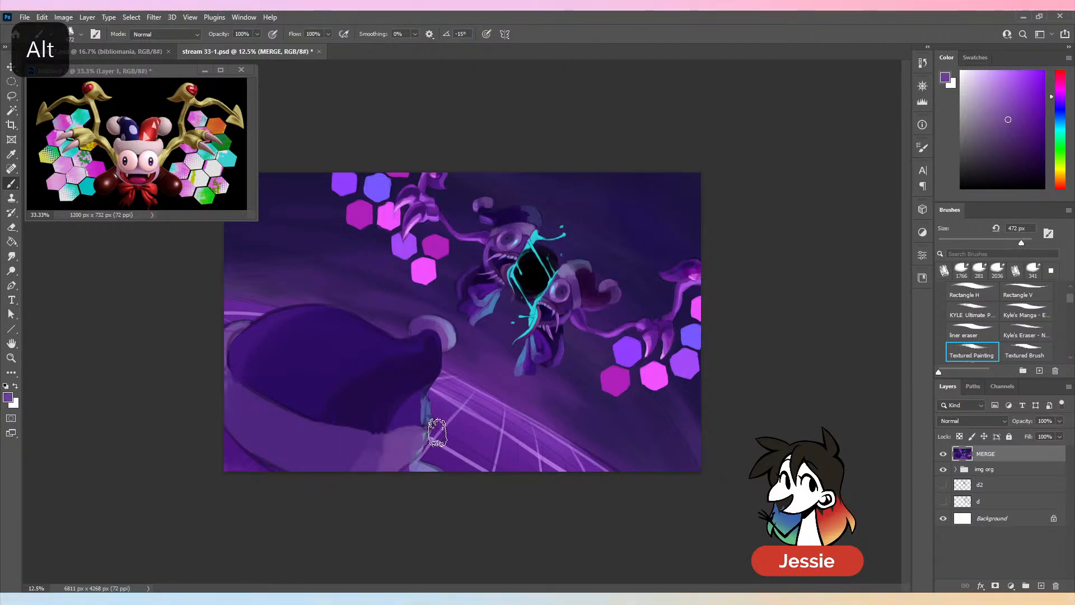
pyautogui.keyDown('alt'); pyautogui.click(418, 442); pyautogui.keyUp('alt')
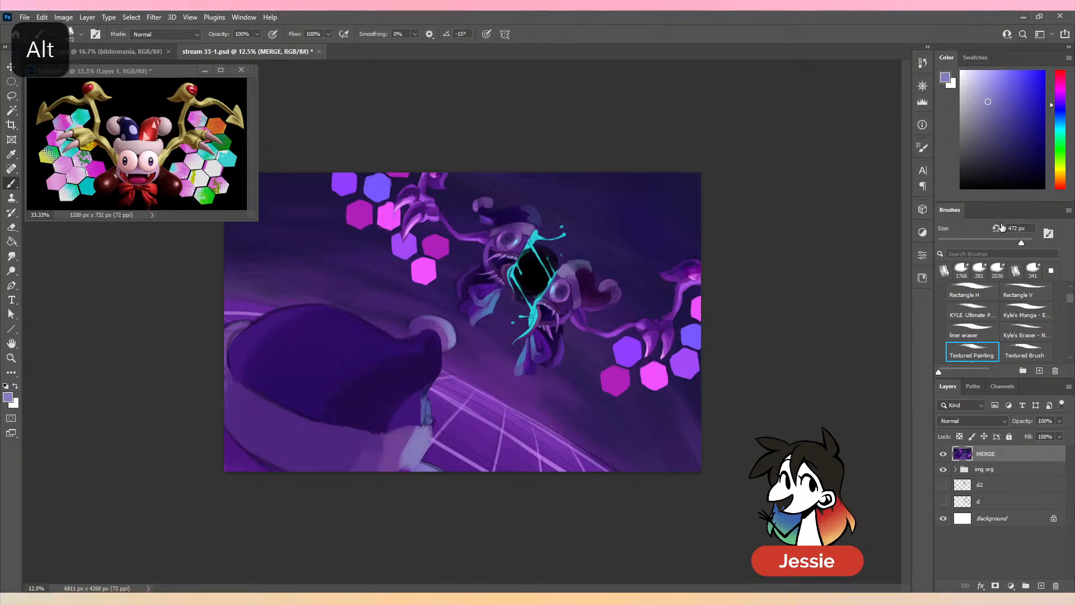
pyautogui.hotkey('ctrl', 'z')
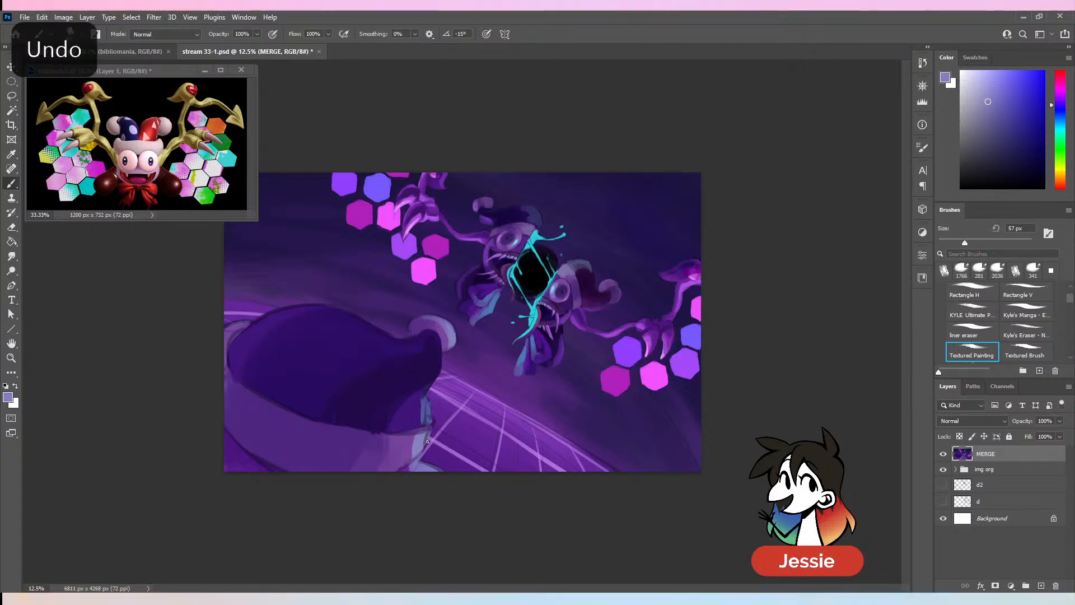
# - Paint the right end of the hat's brim with sampled lavender at 130 px and mid purple
pyautogui.click(992, 242)
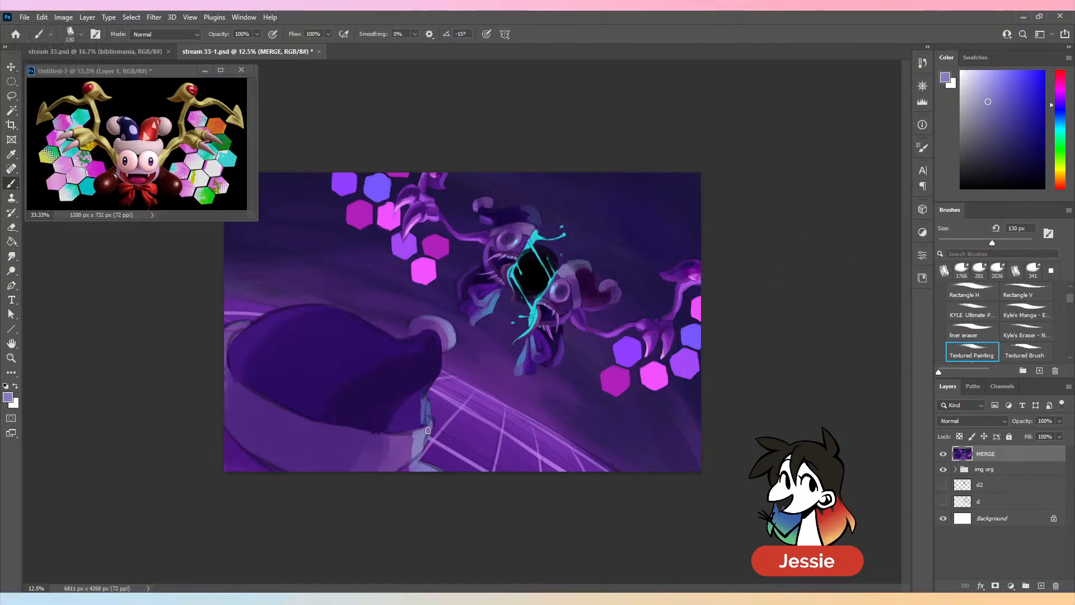
pyautogui.moveTo(415, 438); pyautogui.dragTo(407, 456)
pyautogui.keyDown('alt'); pyautogui.click(399, 447); pyautogui.keyUp('alt')
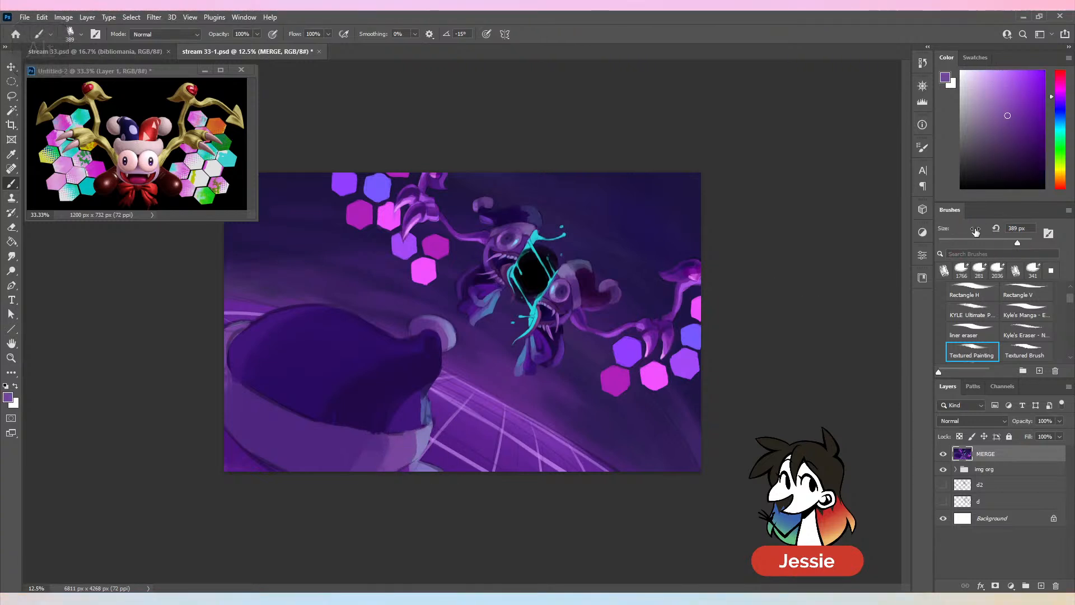
# - Clean up the dark line where the hat's crown meets the brim with sampled dark violet and purple at 132 px
pyautogui.moveTo(975, 231); pyautogui.dragTo(946, 231)
pyautogui.keyDown('alt'); pyautogui.click(379, 429); pyautogui.keyUp('alt')
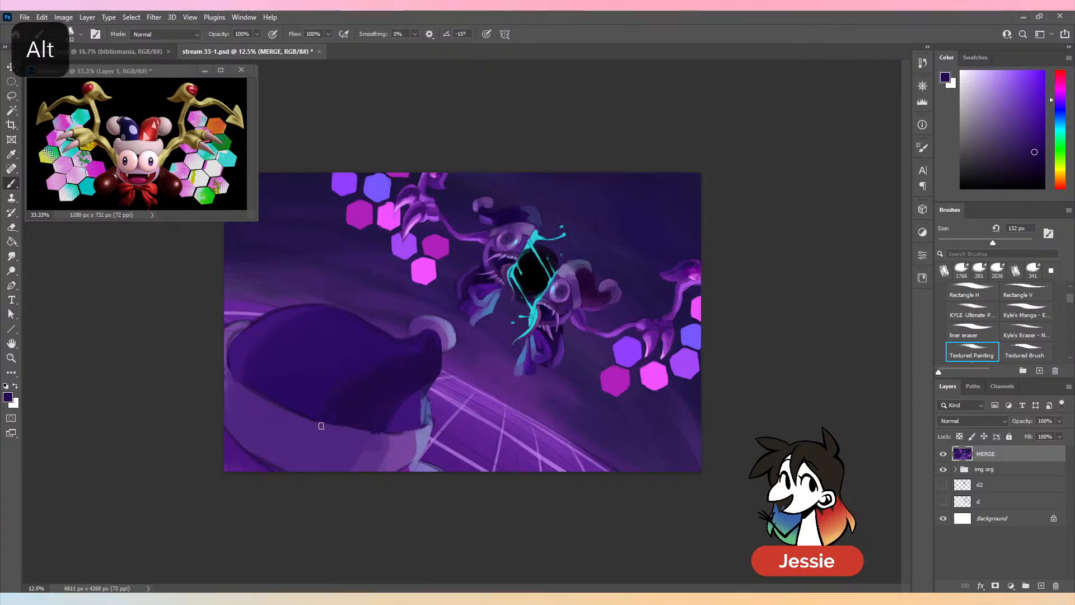
pyautogui.moveTo(306, 423); pyautogui.dragTo(402, 431)
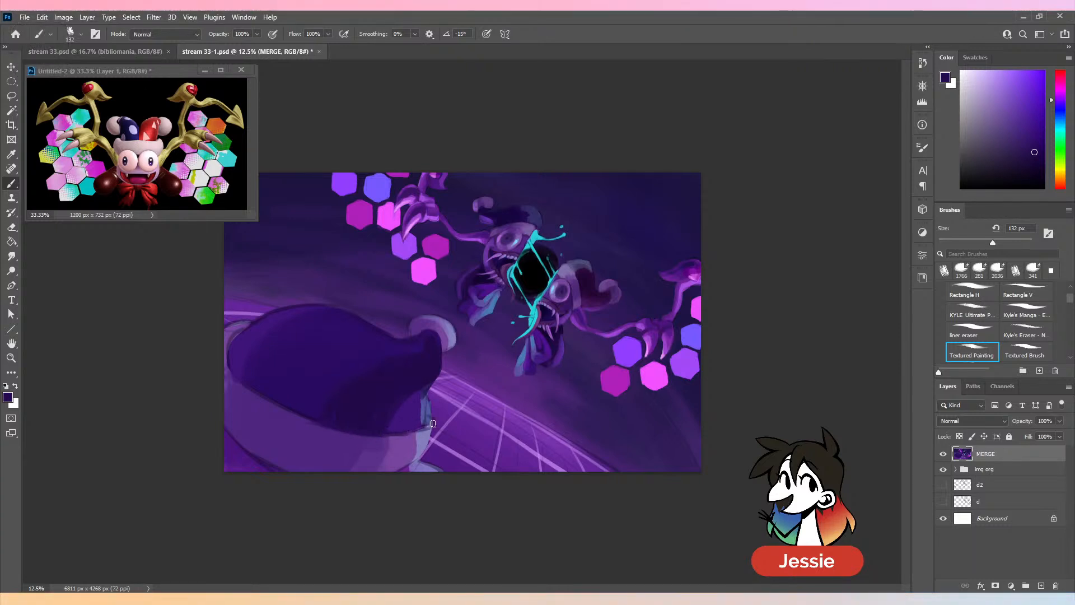
pyautogui.keyDown('alt'); pyautogui.click(426, 434); pyautogui.keyUp('alt')
pyautogui.keyDown('alt'); pyautogui.click(405, 438); pyautogui.keyUp('alt')
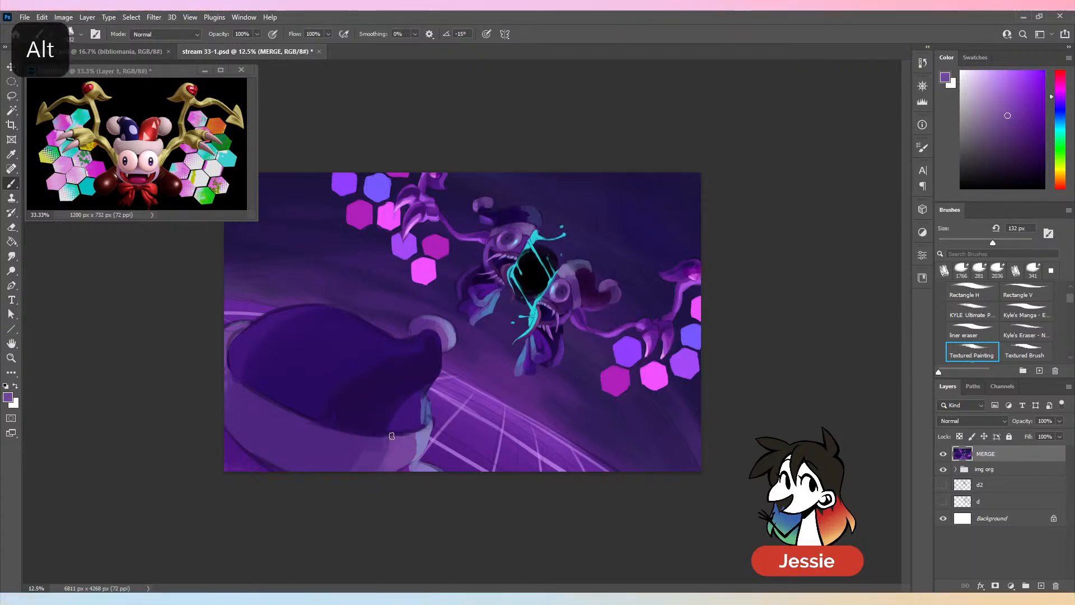
# - Paint the bluish patch and pale rim below the hat's curled tip with sampled blue-violet and lavender at 156 px
pyautogui.click(998, 243)
pyautogui.keyDown('alt'); pyautogui.click(425, 412); pyautogui.keyUp('alt')
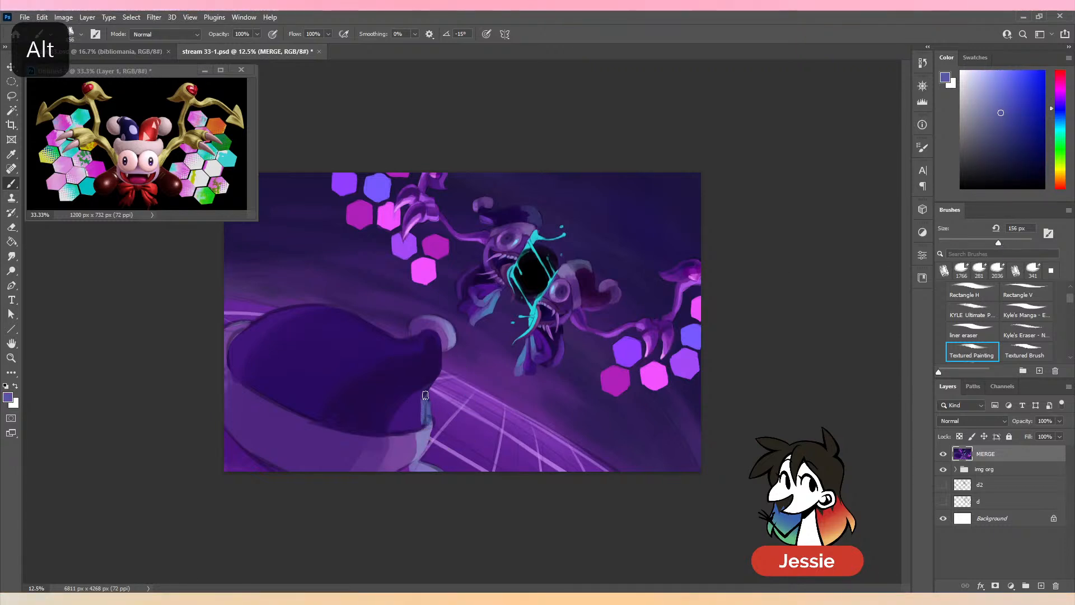
pyautogui.keyDown('alt'); pyautogui.click(428, 429); pyautogui.keyUp('alt')
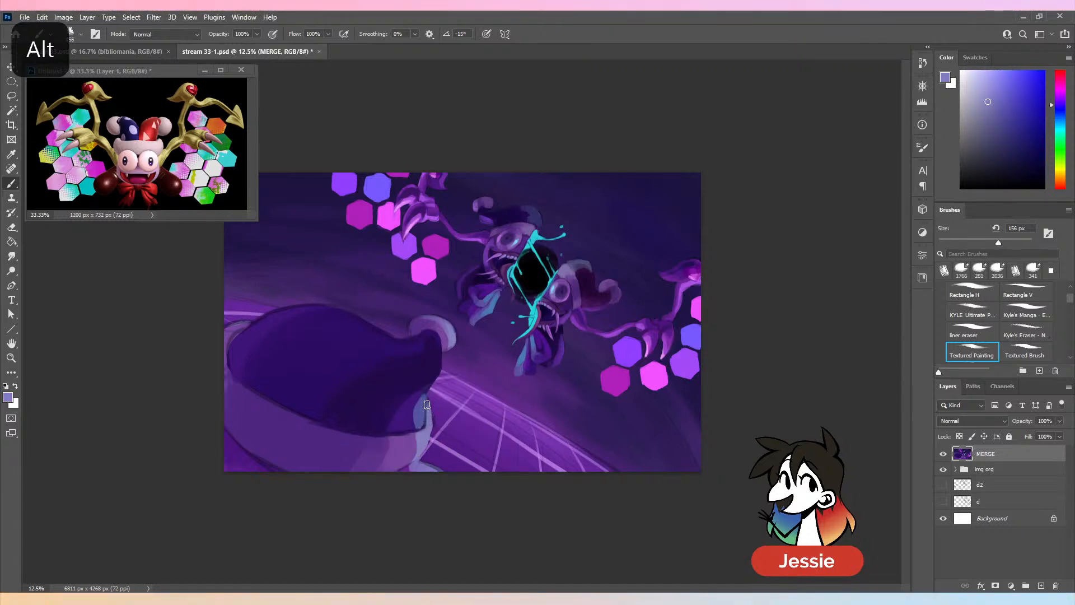
pyautogui.hotkey('ctrl', '-')
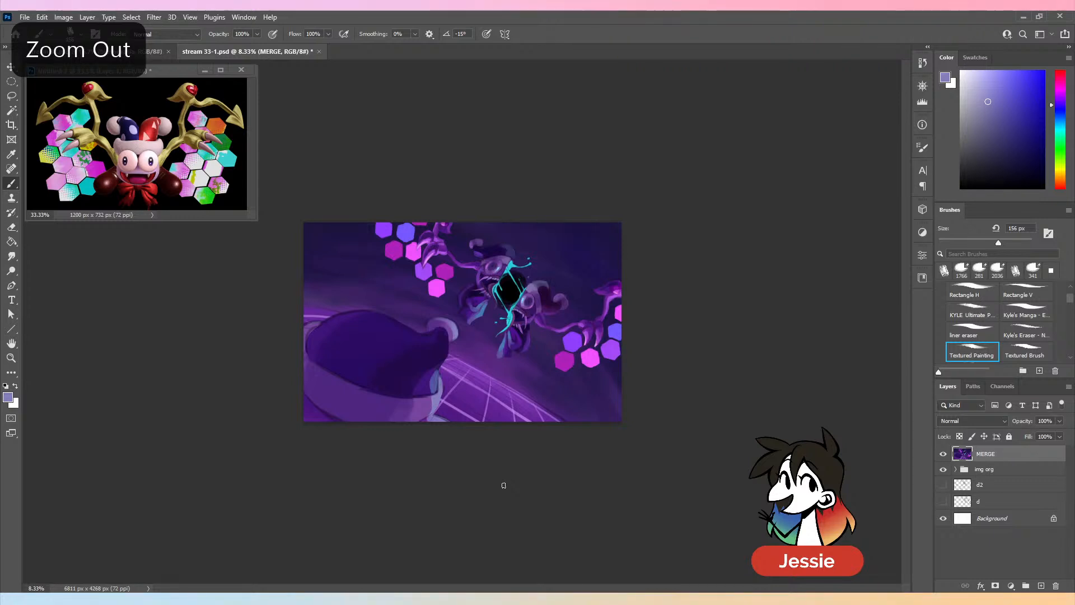
pyautogui.keyDown('alt'); pyautogui.click(300, 348); pyautogui.keyUp('alt')
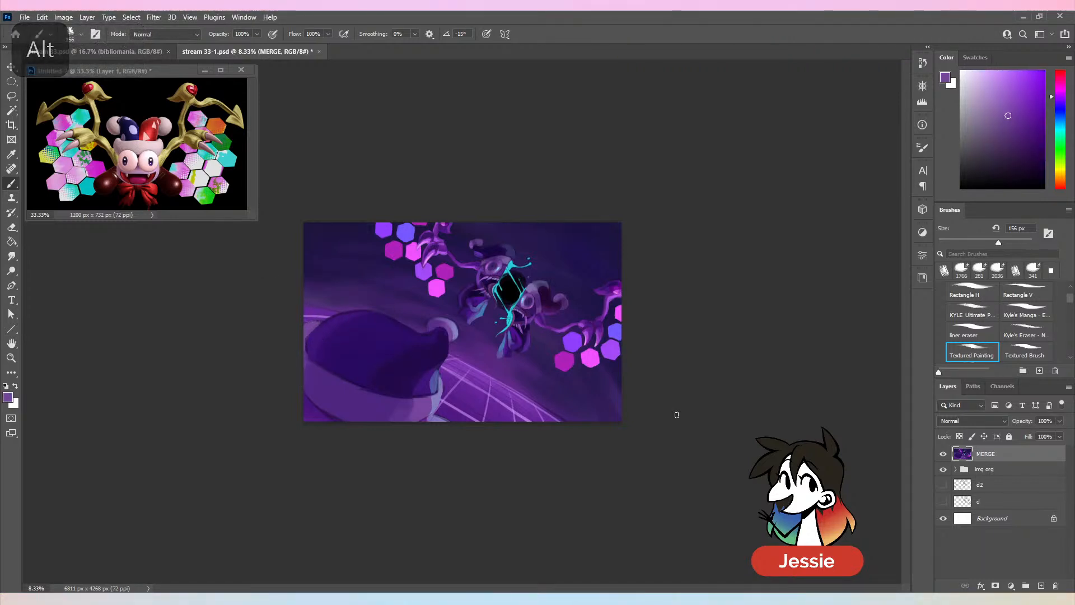
pyautogui.hotkey('ctrl', '+')
pyautogui.hotkey('ctrl', 'z')
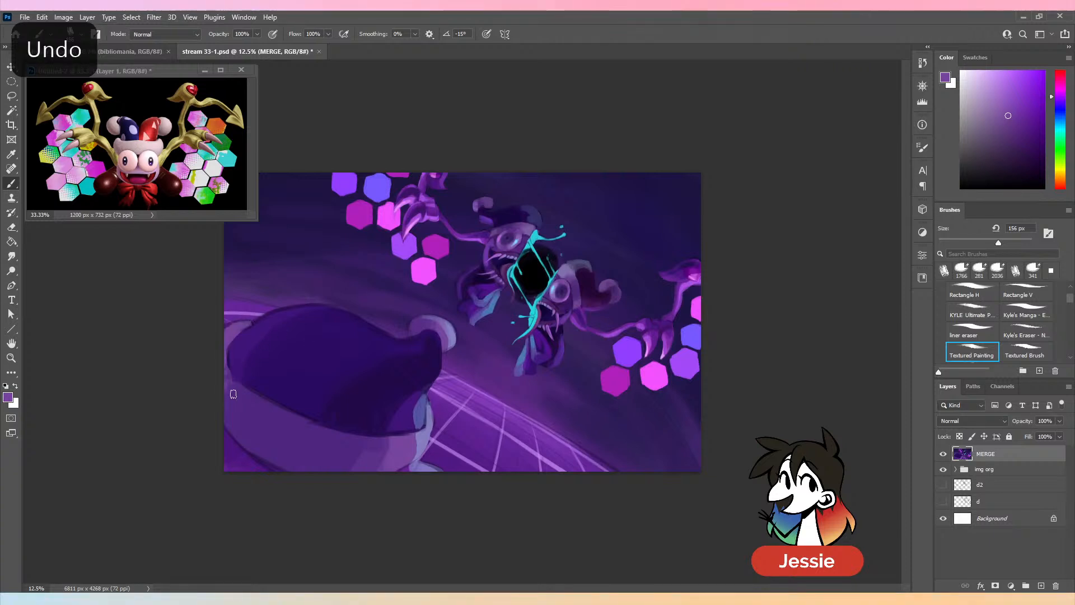
# - Shade the outer left edge and lower left underside of the hat's brim with sampled dark purples, enlarging the brush to 389 px
pyautogui.keyDown('alt'); pyautogui.click(225, 355); pyautogui.keyUp('alt')
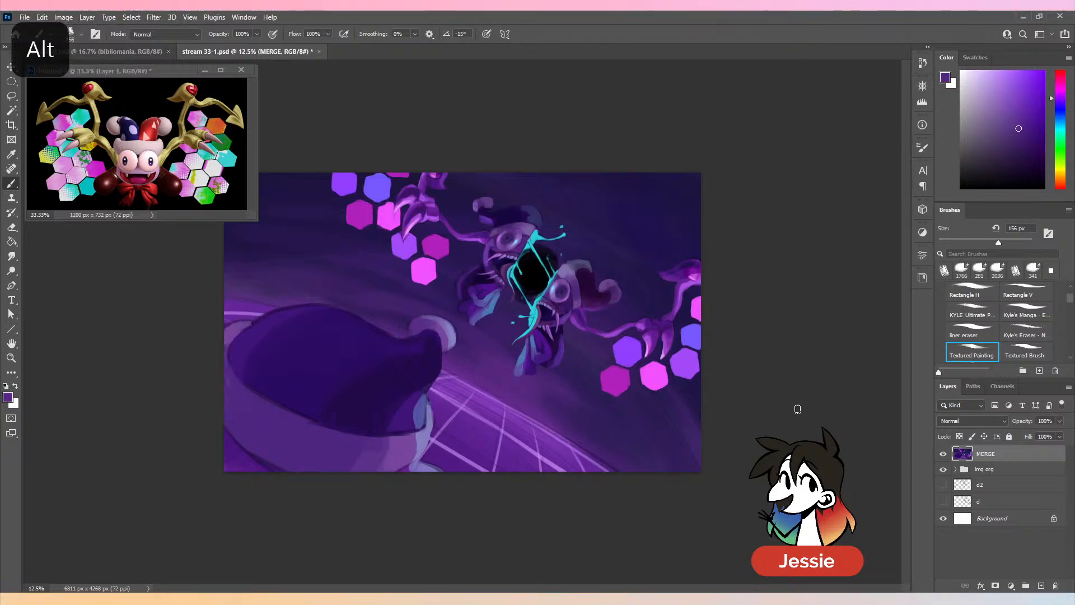
pyautogui.keyDown('alt'); pyautogui.click(250, 464); pyautogui.keyUp('alt')
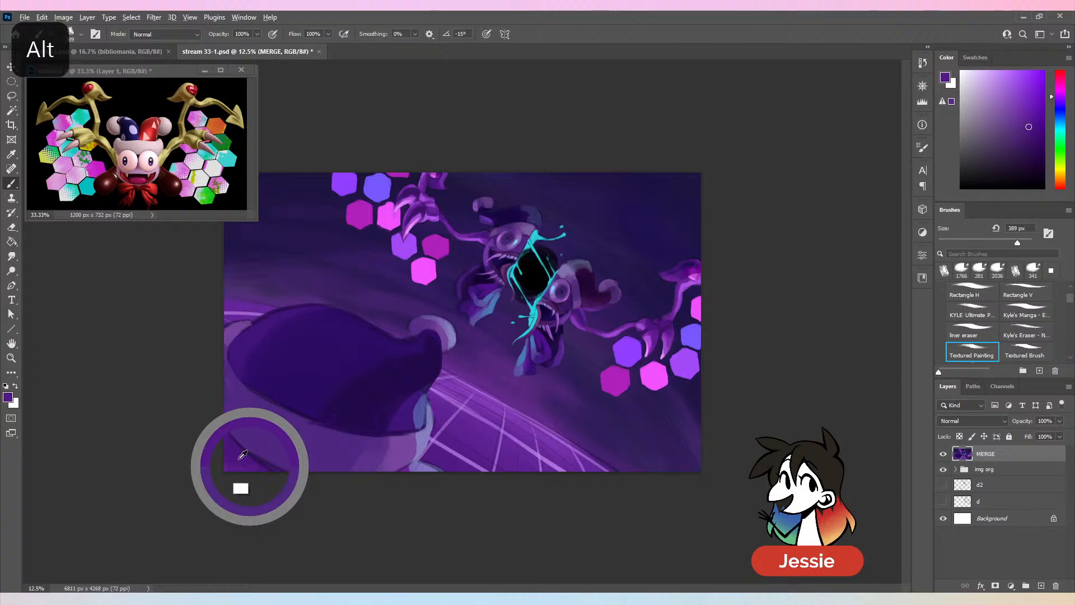
pyautogui.keyDown('alt'); pyautogui.click(268, 464); pyautogui.keyUp('alt')
pyautogui.moveTo(221, 427); pyautogui.dragTo(305, 485)
pyautogui.keyDown('alt'); pyautogui.click(257, 434); pyautogui.keyUp('alt')
pyautogui.moveTo(229, 420); pyautogui.dragTo(313, 483)
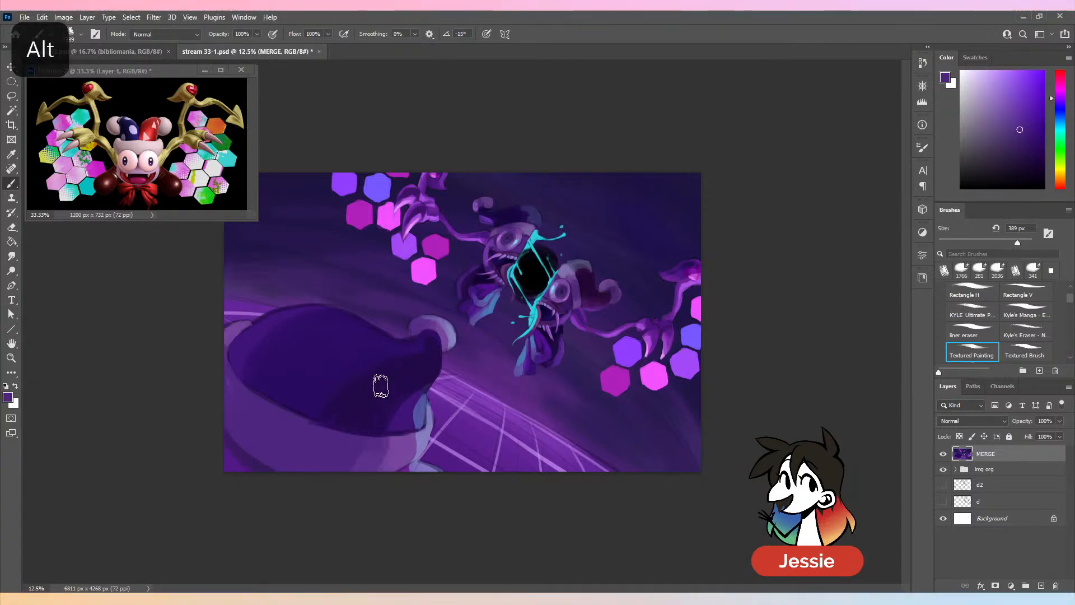
# - Refine the small pale shape below the brim's right end with sampled purples at 173 px, and save the document
pyautogui.keyDown('alt'); pyautogui.click(417, 468); pyautogui.keyUp('alt')
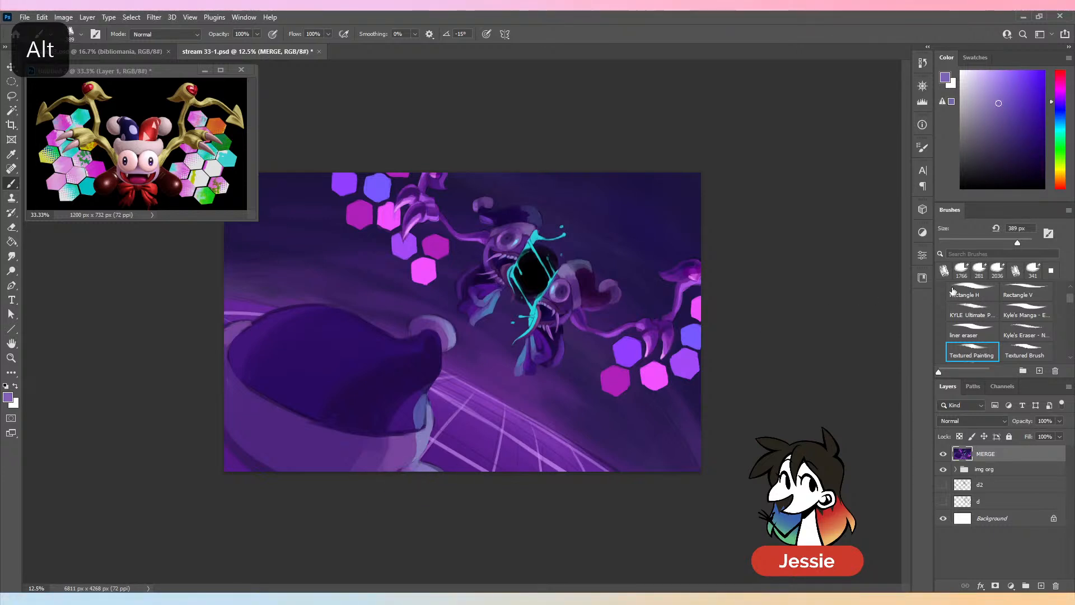
pyautogui.hotkey('ctrl', 'z')
pyautogui.keyDown('alt'); pyautogui.click(410, 468); pyautogui.keyUp('alt')
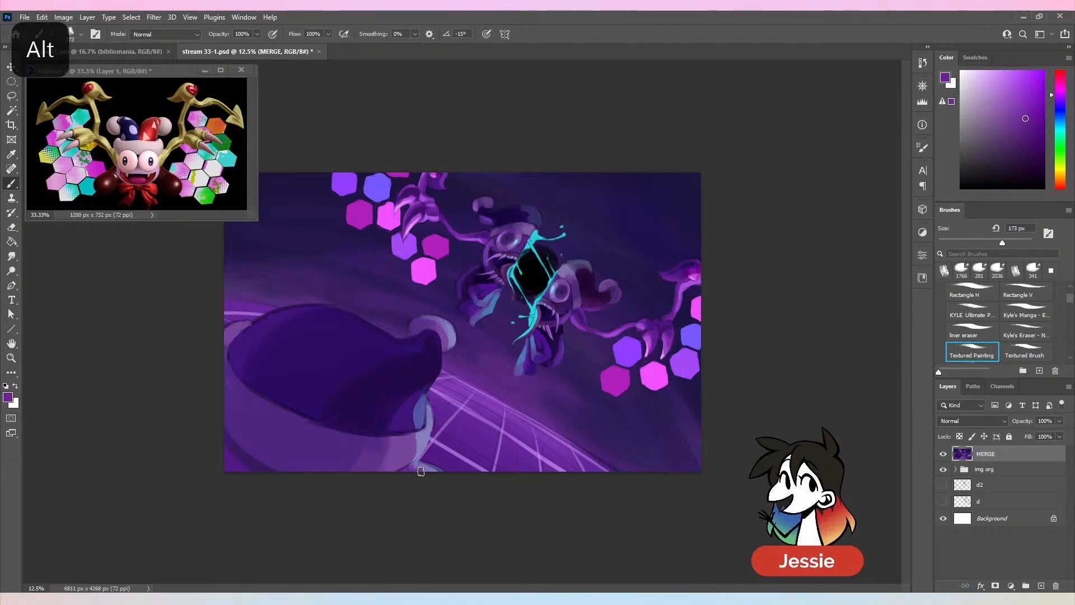
pyautogui.keyDown('alt'); pyautogui.click(423, 467); pyautogui.keyUp('alt')
pyautogui.keyDown('alt'); pyautogui.click(423, 467); pyautogui.keyUp('alt')
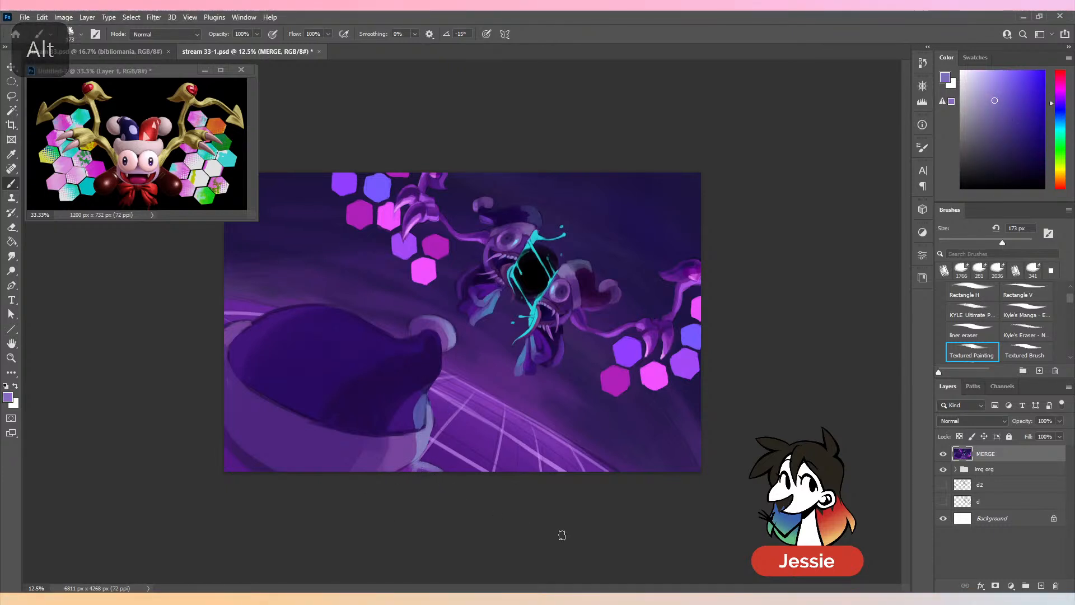
pyautogui.hotkey('ctrl', '-')
pyautogui.hotkey('ctrl', 's')
pyautogui.hotkey('ctrl', '+')
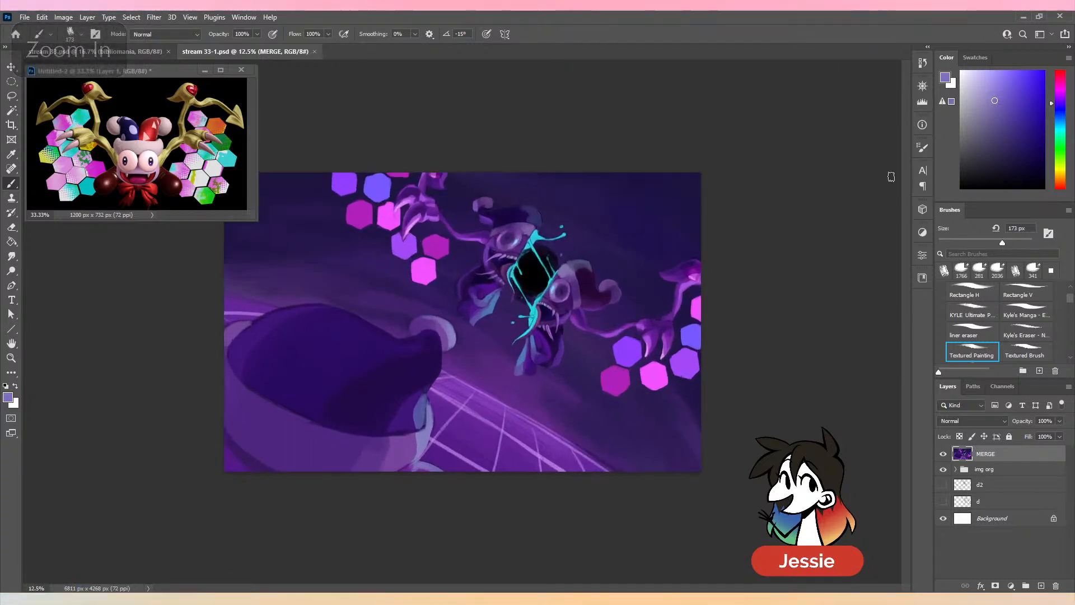
# - Touch up the dark edges beside both jester face halves' mouths with sampled dark violets at 132 px, and save the document
pyautogui.press('[')
pyautogui.press('[')
pyautogui.hotkey('ctrl', '+')
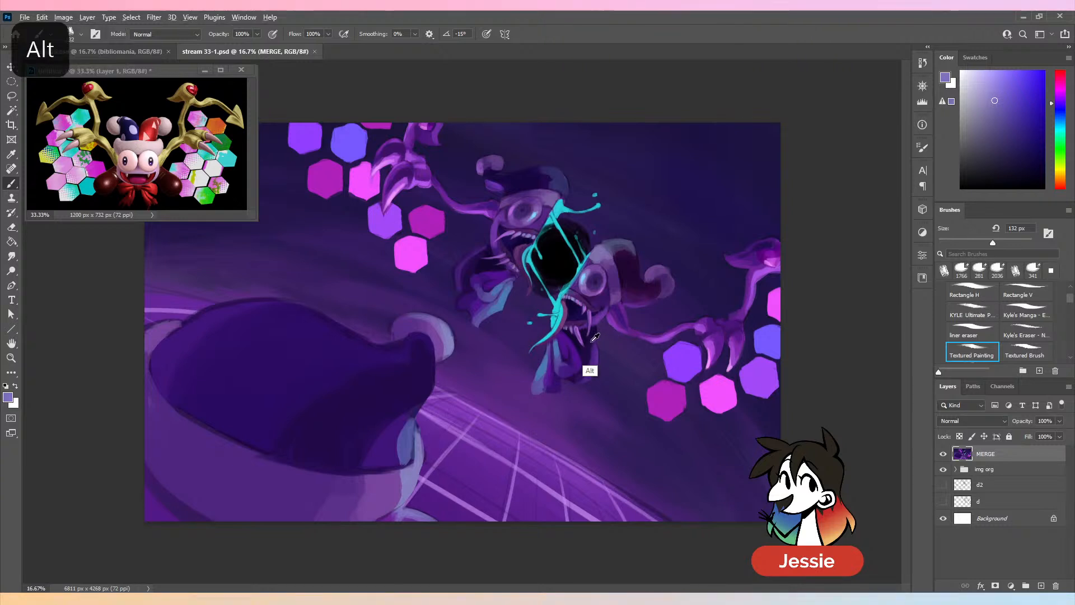
pyautogui.keyDown('alt'); pyautogui.click(497, 260); pyautogui.keyUp('alt')
pyautogui.moveTo(491, 247); pyautogui.dragTo(490, 235)
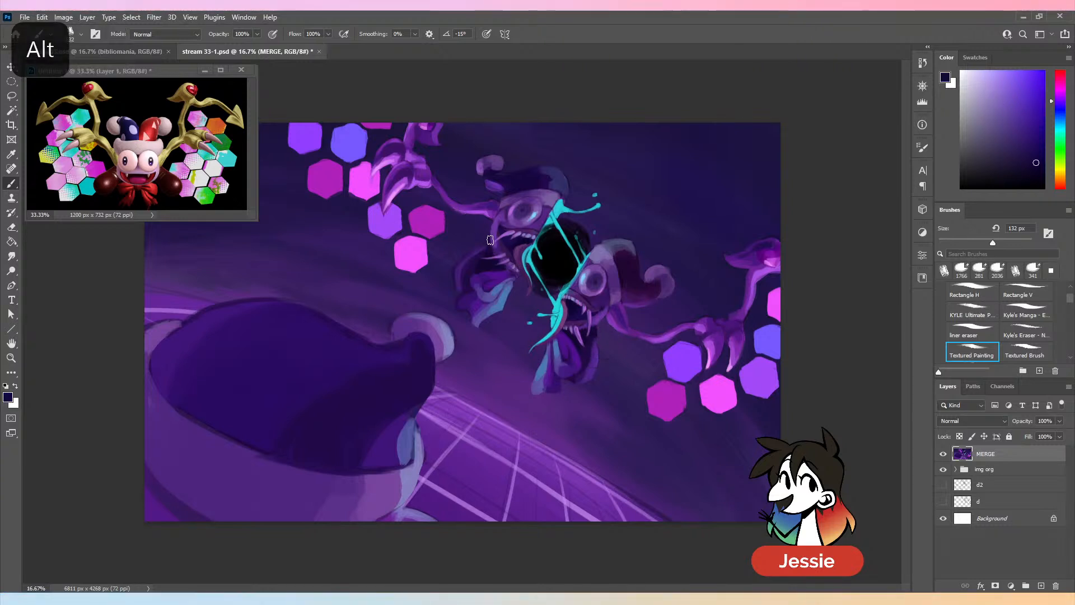
pyautogui.keyDown('alt'); pyautogui.click(600, 320); pyautogui.keyUp('alt')
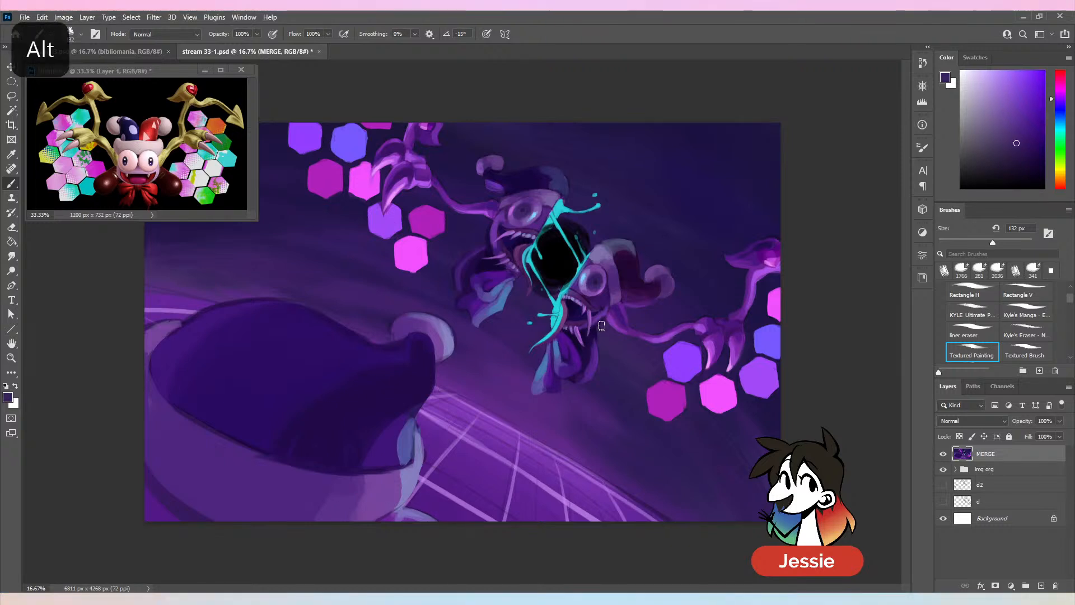
pyautogui.hotkey('ctrl', '-')
pyautogui.hotkey('ctrl', 's')
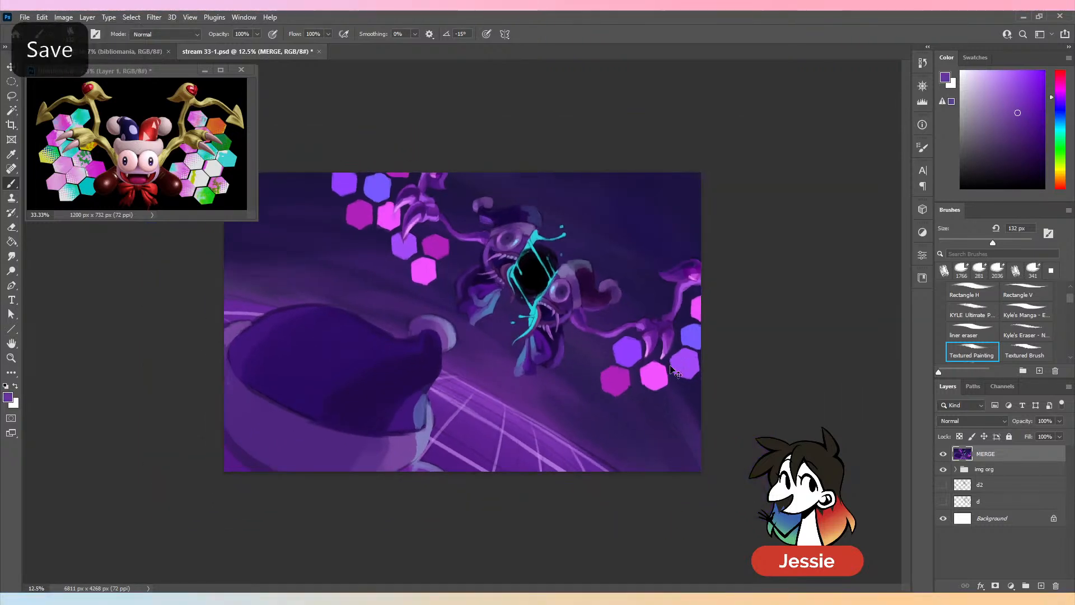
# - Darken the background around the upper jester half's hat and face with sampled dark blue-violets at 132 px
pyautogui.hotkey('ctrl', '+')
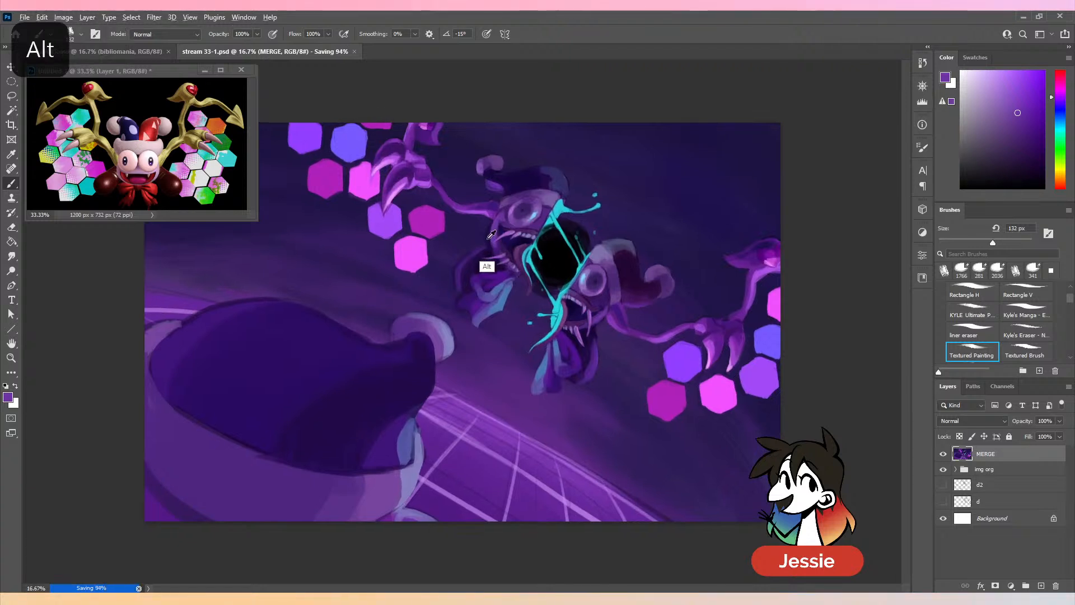
pyautogui.keyDown('alt'); pyautogui.click(487, 266); pyautogui.keyUp('alt')
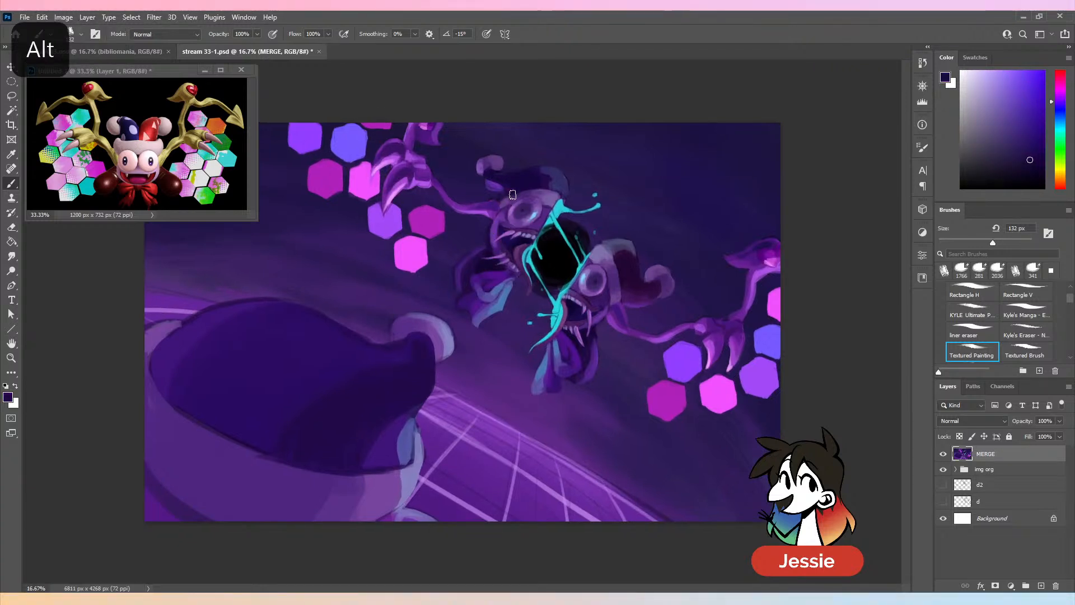
pyautogui.keyDown('alt'); pyautogui.click(482, 189); pyautogui.keyUp('alt')
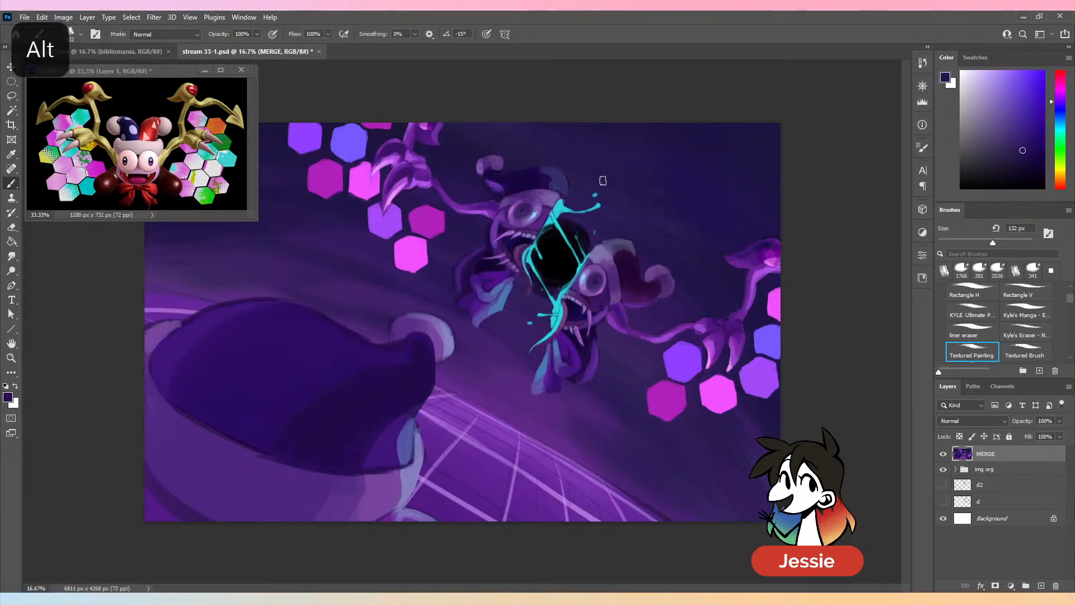
pyautogui.keyDown('alt'); pyautogui.click(505, 193); pyautogui.keyUp('alt')
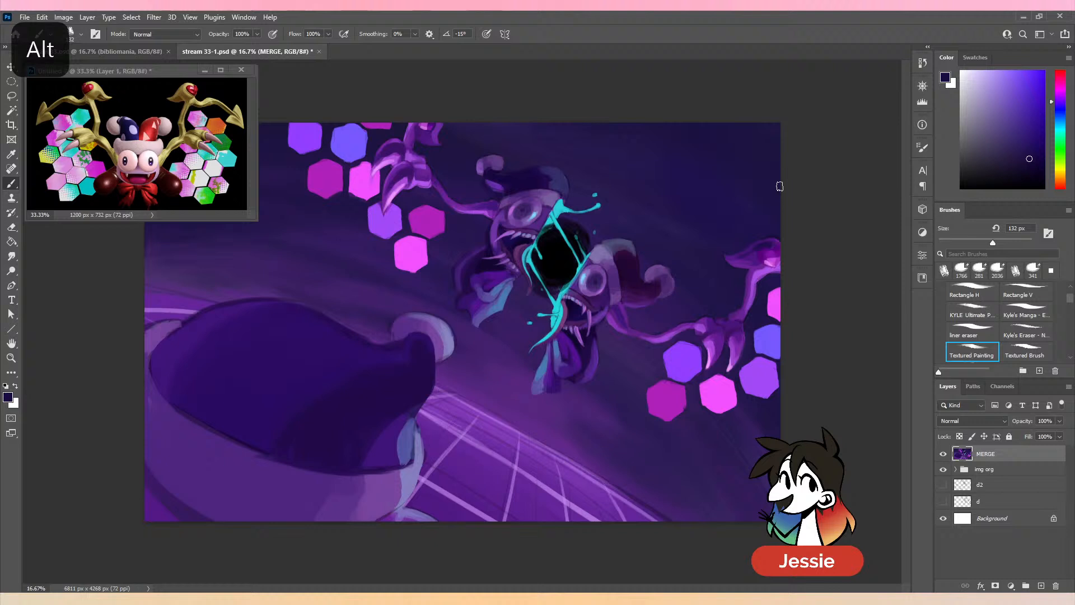
# - Touch up the dark background around the lower jester half's hat with sampled dark blue-violets, undo the last stroke, and save the document
pyautogui.keyDown('alt'); pyautogui.click(625, 311); pyautogui.keyUp('alt')
pyautogui.keyDown('alt'); pyautogui.click(641, 313); pyautogui.keyUp('alt')
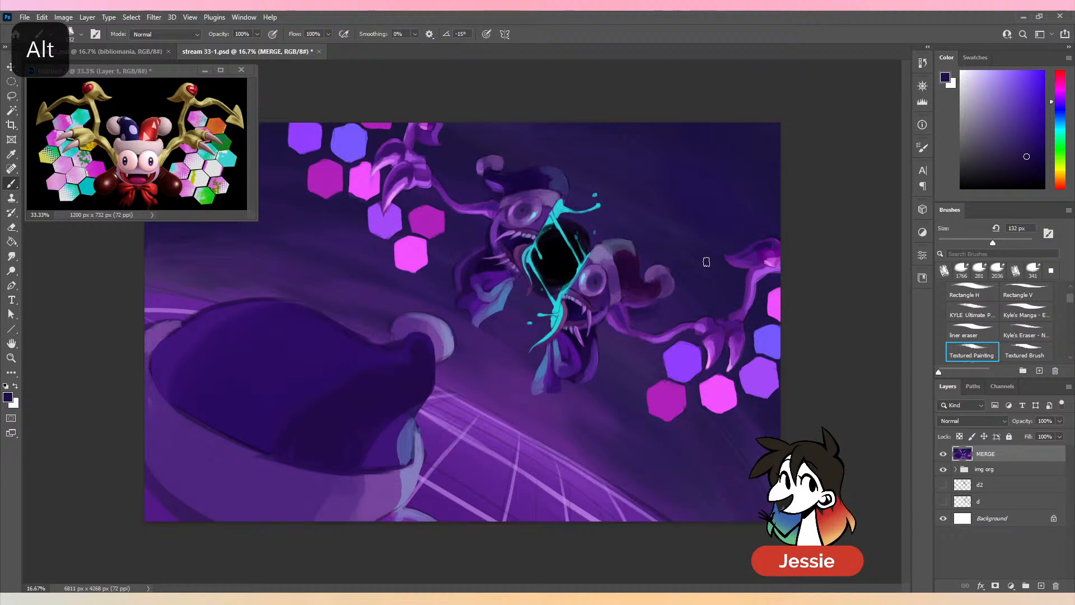
pyautogui.keyDown('alt'); pyautogui.click(646, 244); pyautogui.keyUp('alt')
pyautogui.keyDown('alt'); pyautogui.click(640, 321); pyautogui.keyUp('alt')
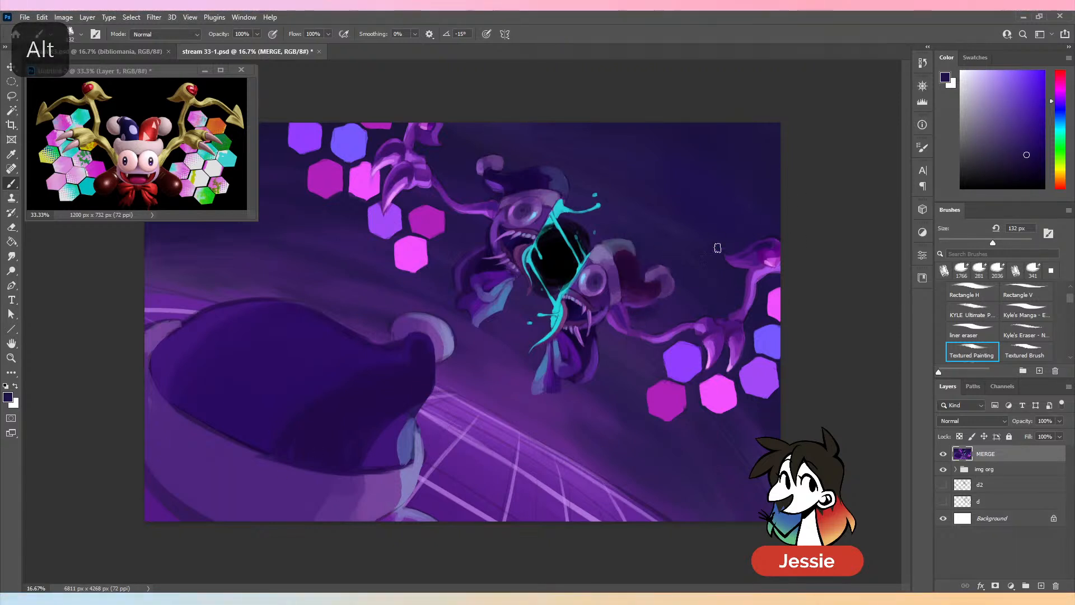
pyautogui.hotkey('ctrl', 'z')
pyautogui.hotkey('ctrl', '-')
pyautogui.hotkey('ctrl', '-')
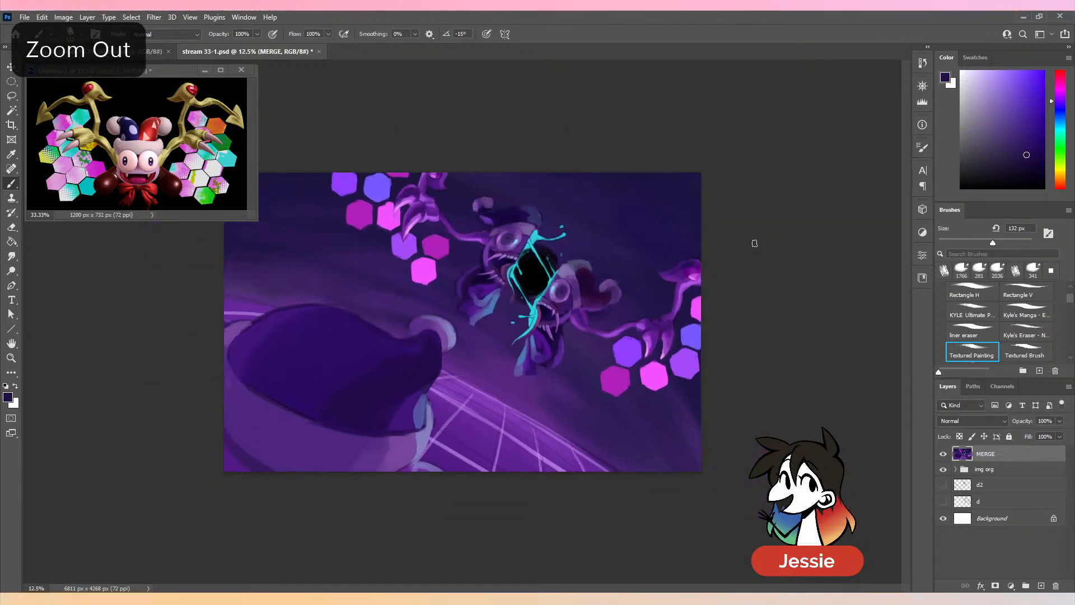
pyautogui.hotkey('ctrl', '+')
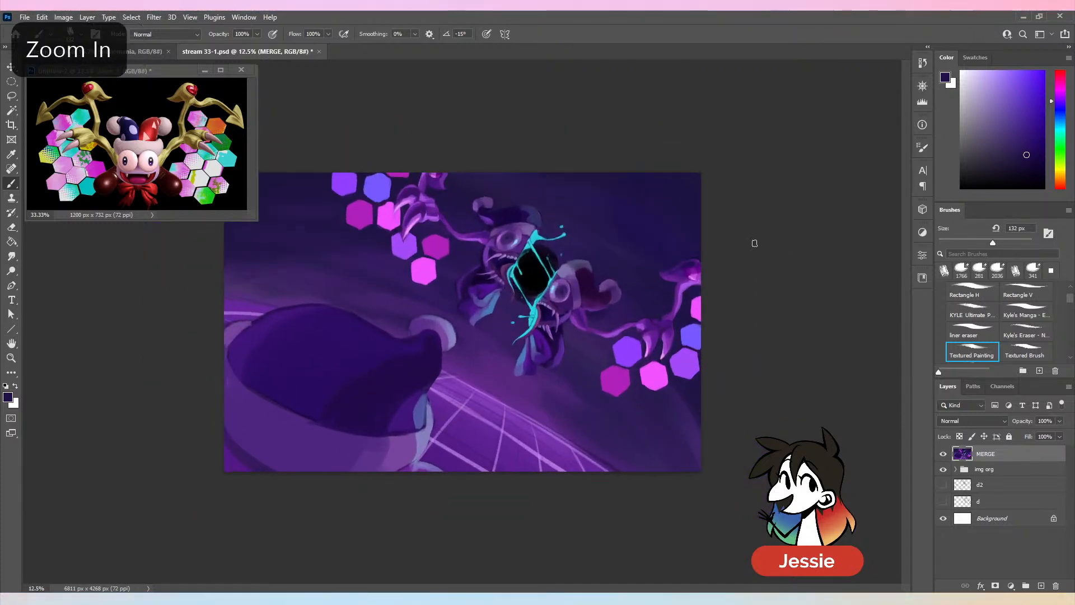
pyautogui.hotkey('ctrl', 's')
pyautogui.hotkey('ctrl', '+')
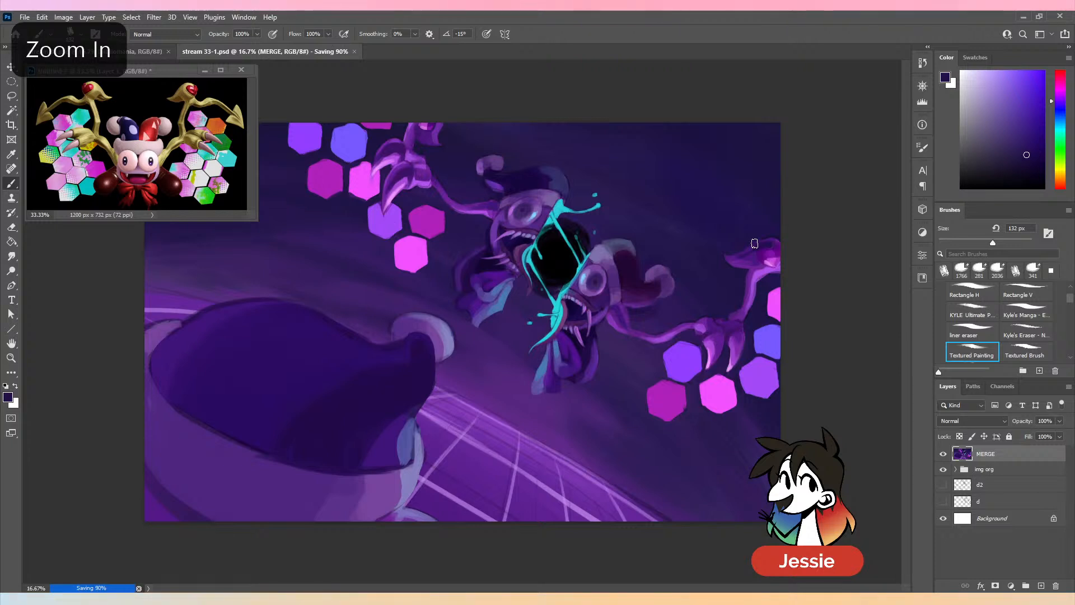
# - Lock the MERGE layer's transparent pixels and paint lighter pink facets on the lower-right cluster's magenta and pink hexagons at 233 px
pyautogui.keyDown('alt'); pyautogui.click(476, 389); pyautogui.keyUp('alt')
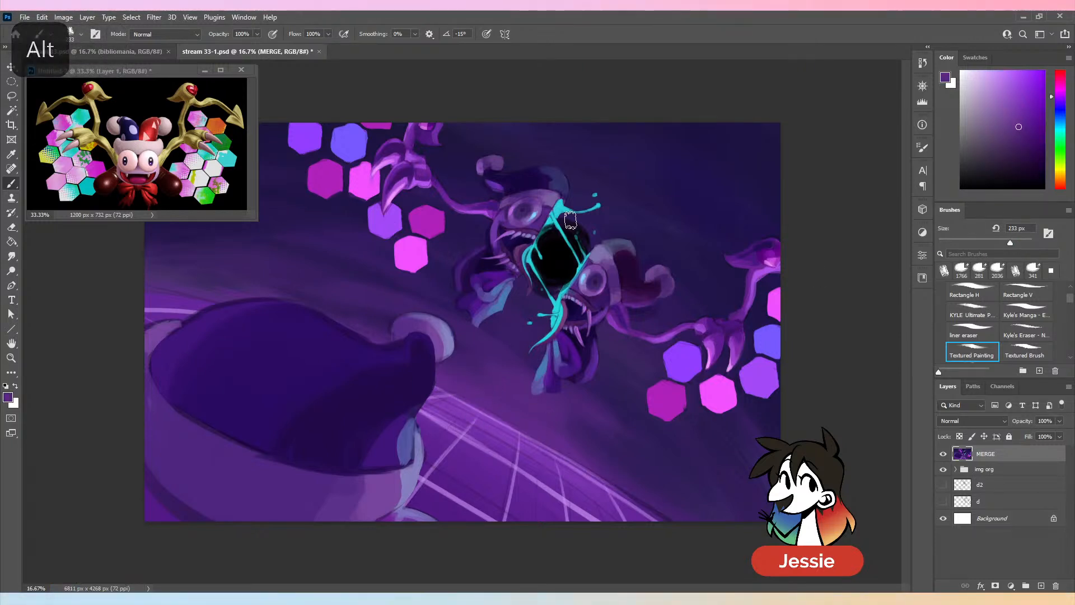
pyautogui.keyDown('alt'); pyautogui.click(667, 419); pyautogui.keyUp('alt')
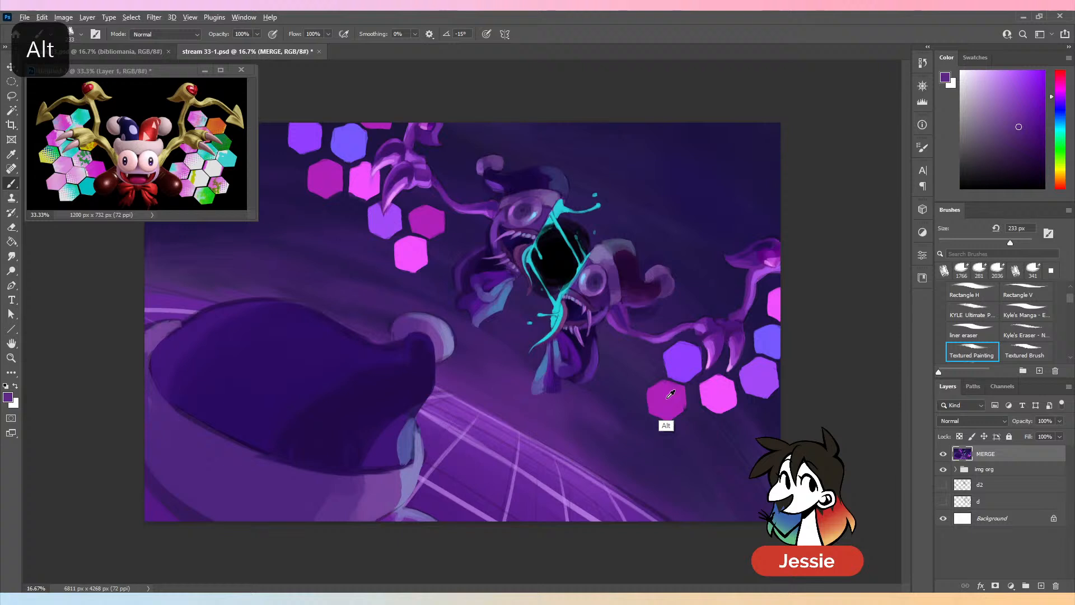
pyautogui.click(961, 436)
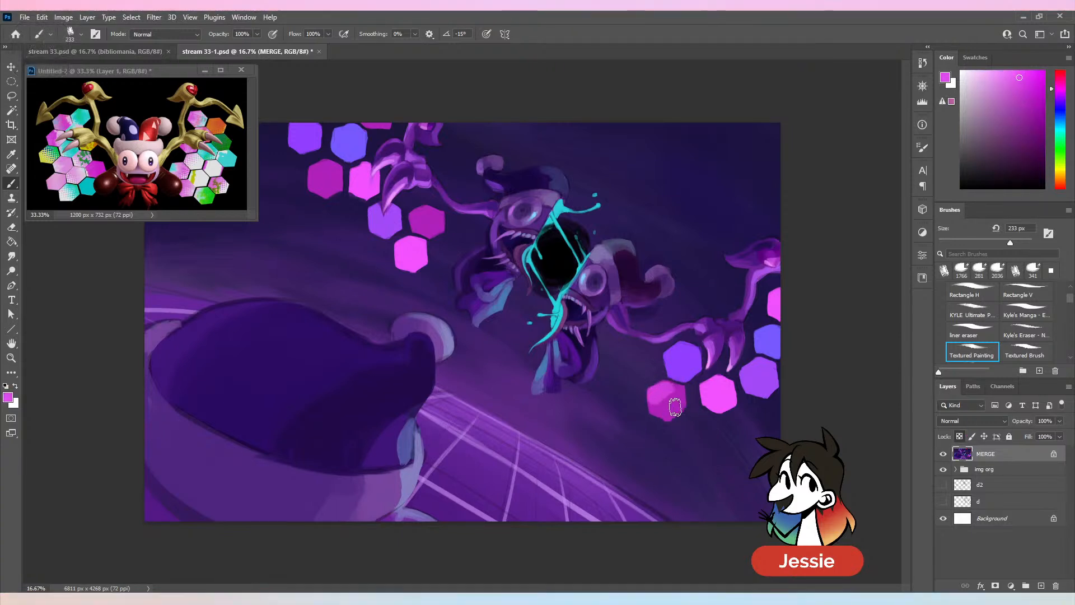
pyautogui.keyDown('alt'); pyautogui.click(994, 79); pyautogui.keyUp('alt')
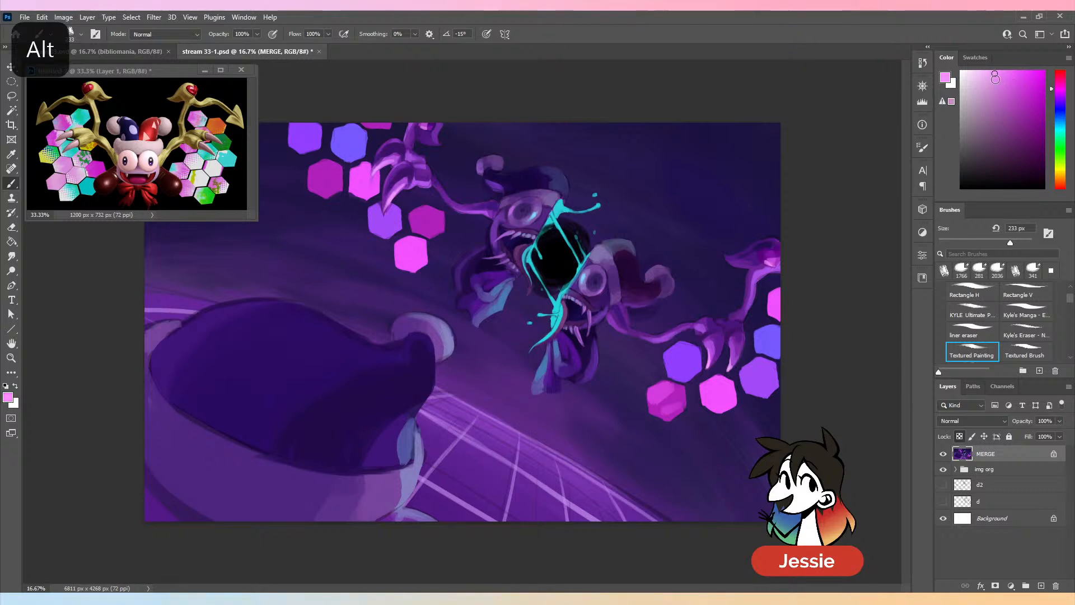
# - Paint light violet and light blue facets on the lower-right cluster's outer violet and blue hexagons, undoing stray strokes
pyautogui.keyDown('alt'); pyautogui.click(781, 351); pyautogui.keyUp('alt')
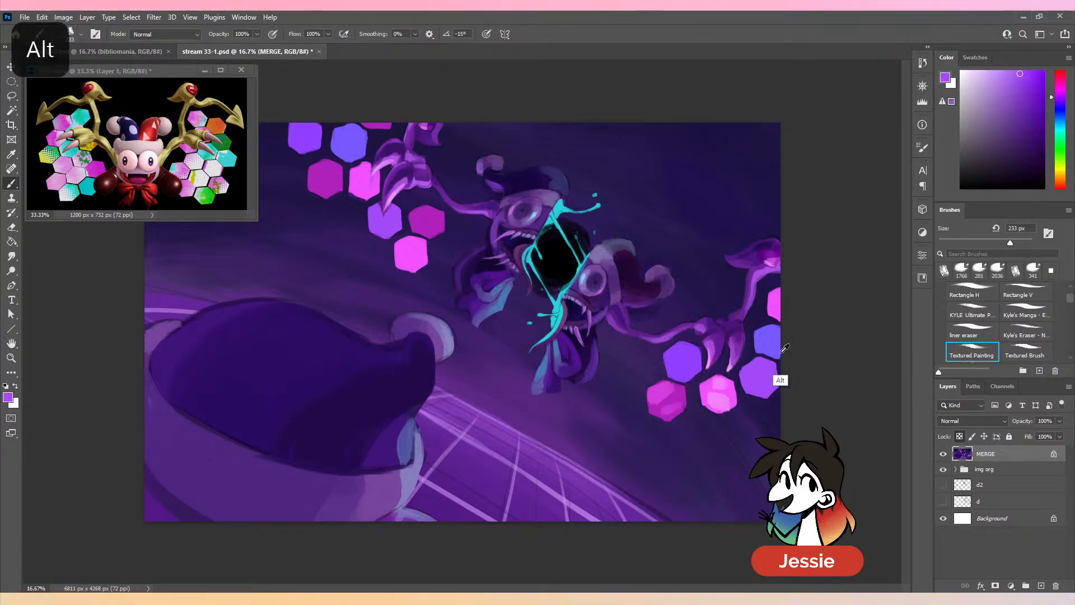
pyautogui.click(998, 71)
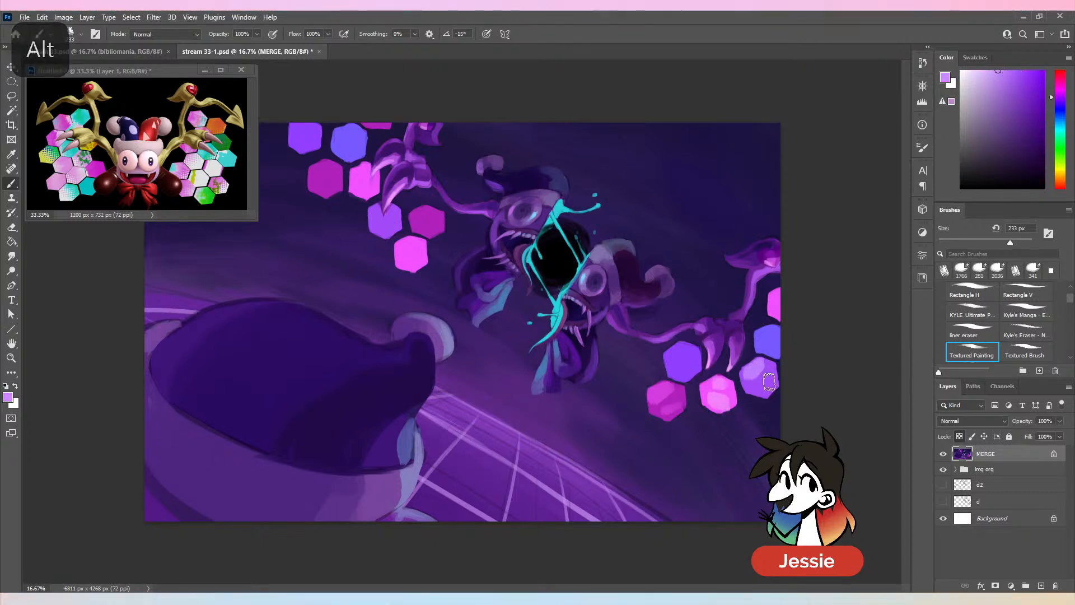
pyautogui.hotkey('ctrl', 'z')
pyautogui.click(1012, 70)
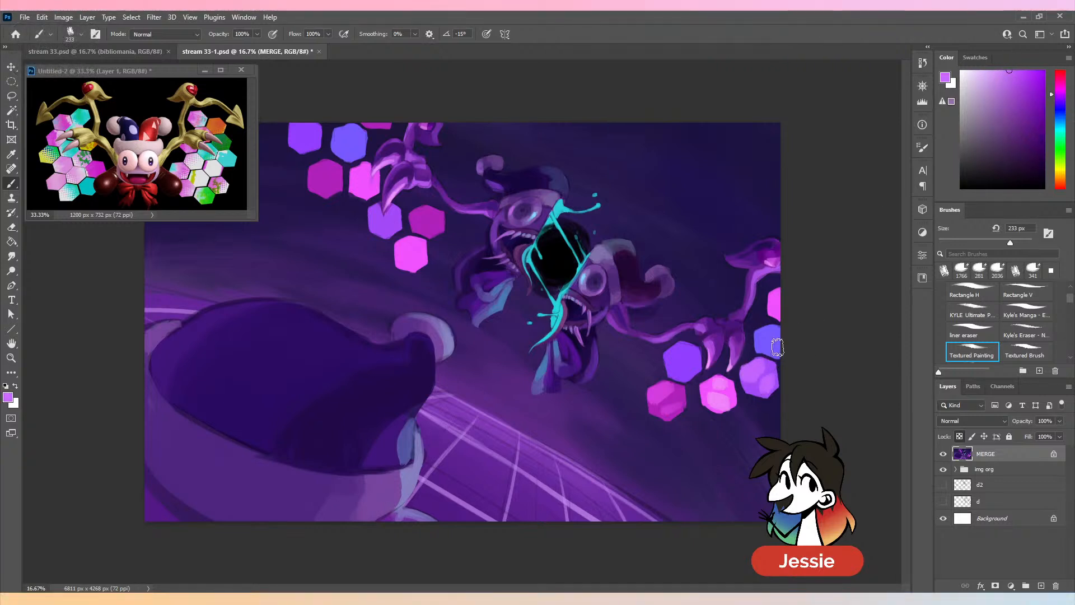
pyautogui.keyDown('alt'); pyautogui.click(771, 371); pyautogui.keyUp('alt')
pyautogui.moveTo(1025, 82); pyautogui.dragTo(1007, 58)
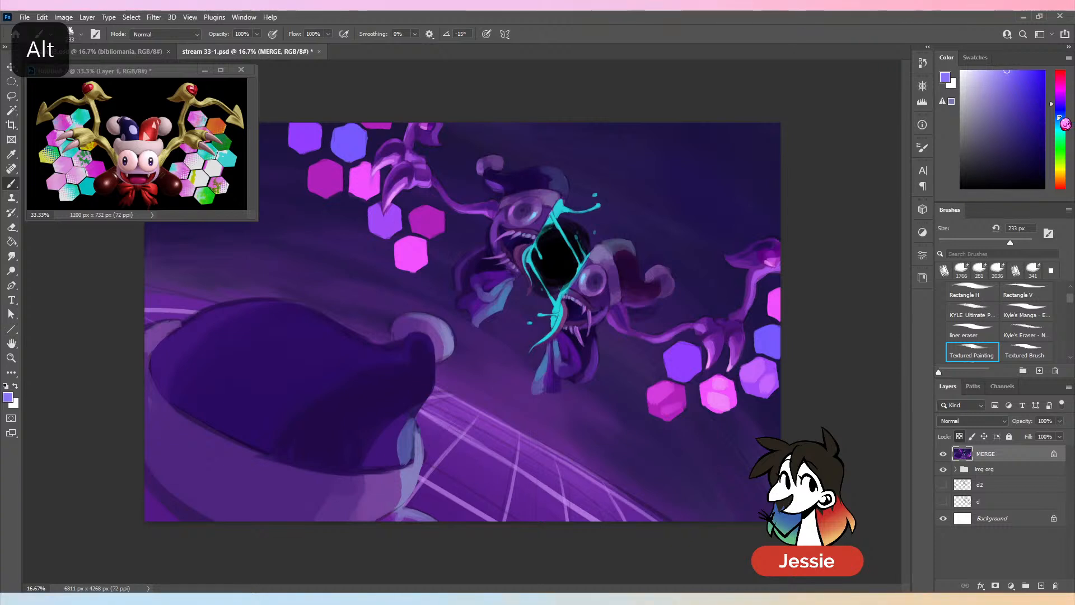
pyautogui.click(1063, 111)
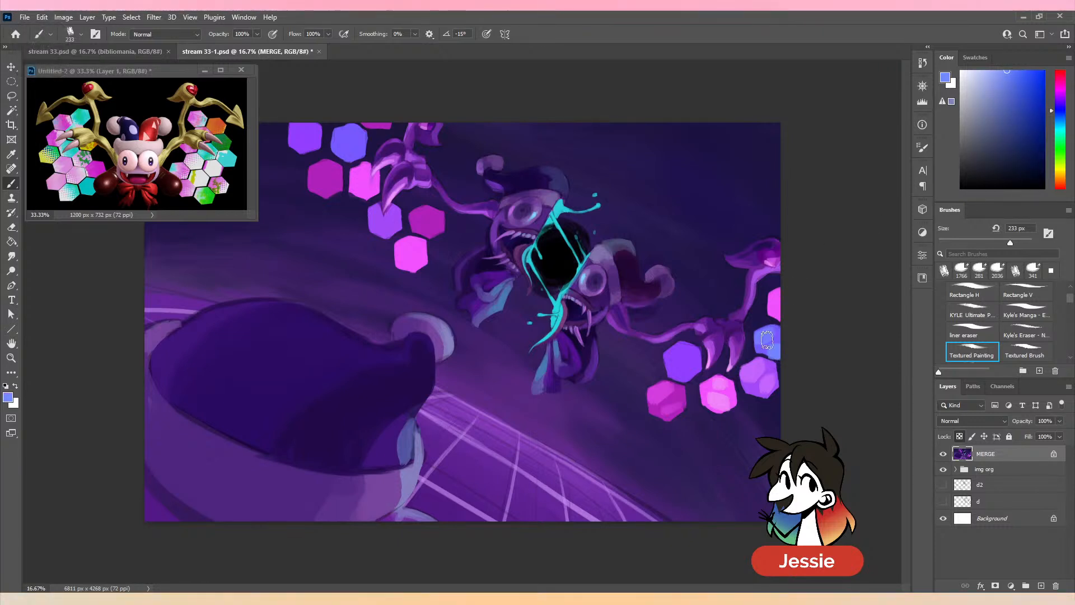
pyautogui.hotkey('ctrl', 'z')
# - Add light violet facets to the violet hexagon beside the lower claw, undoing the last stroke
pyautogui.keyDown('alt'); pyautogui.click(711, 356); pyautogui.keyUp('alt')
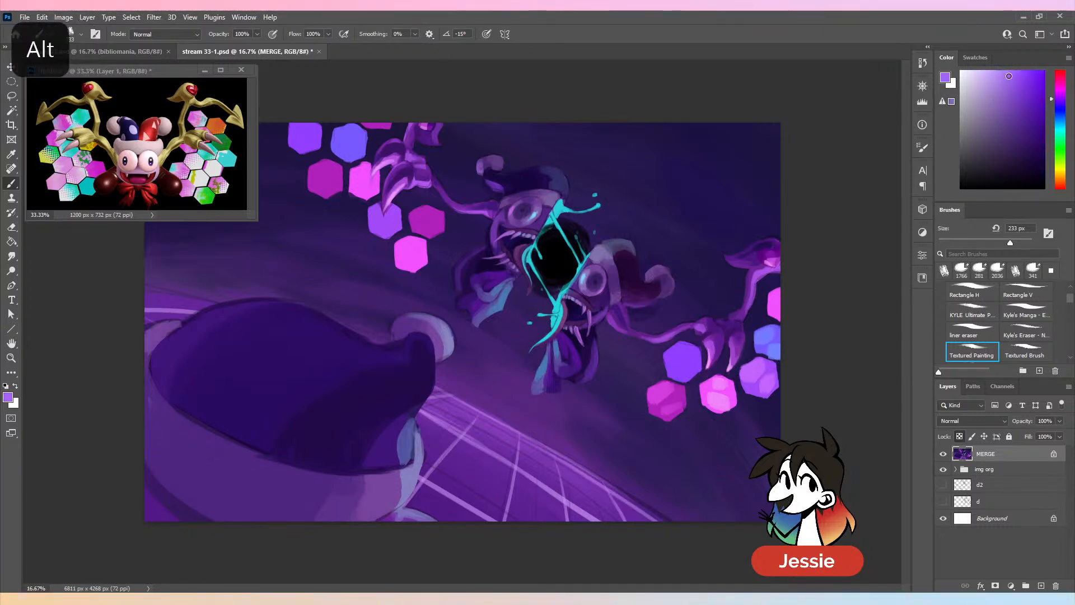
pyautogui.click(1061, 96)
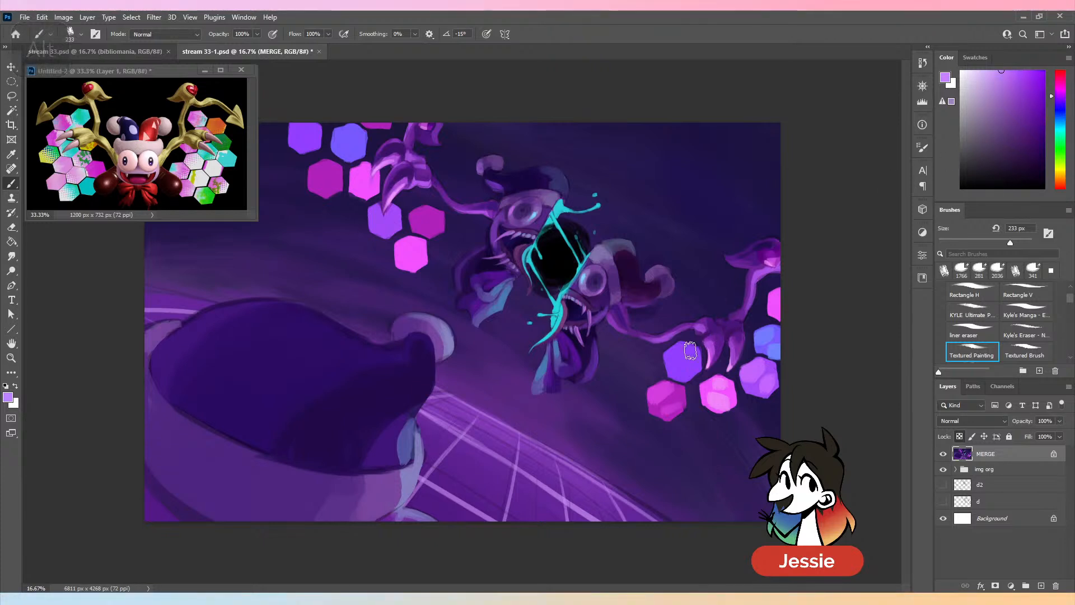
pyautogui.moveTo(671, 359); pyautogui.dragTo(687, 355)
pyautogui.hotkey('ctrl', 'z')
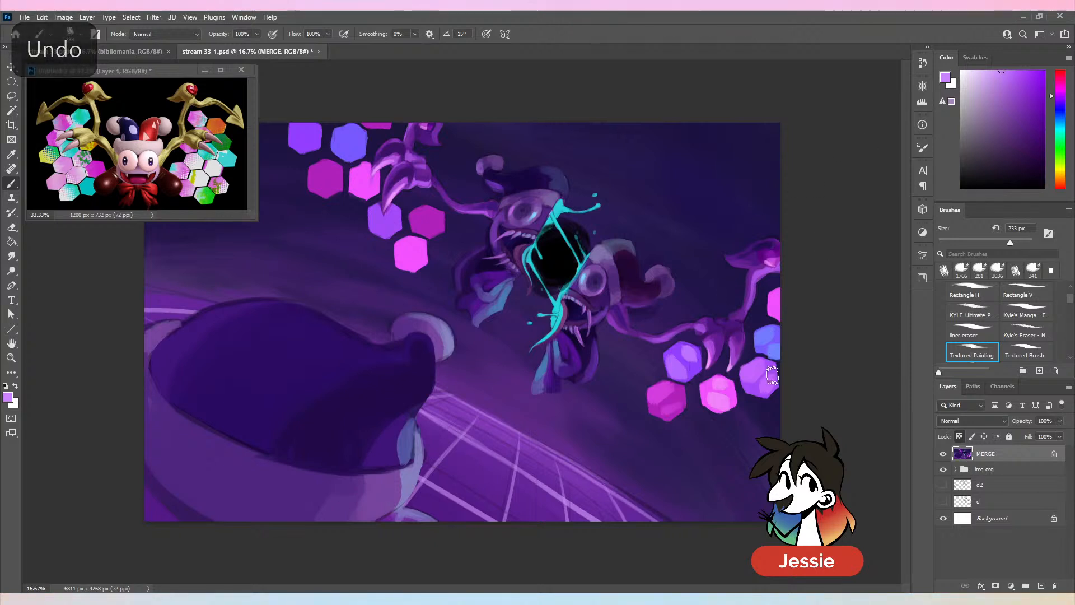
# - Paint sampled pink facets on the right-edge pink hexagon and on the upper-left cluster's two pink hexagons and nearest magenta one
pyautogui.keyDown('alt'); pyautogui.click(728, 394); pyautogui.keyUp('alt')
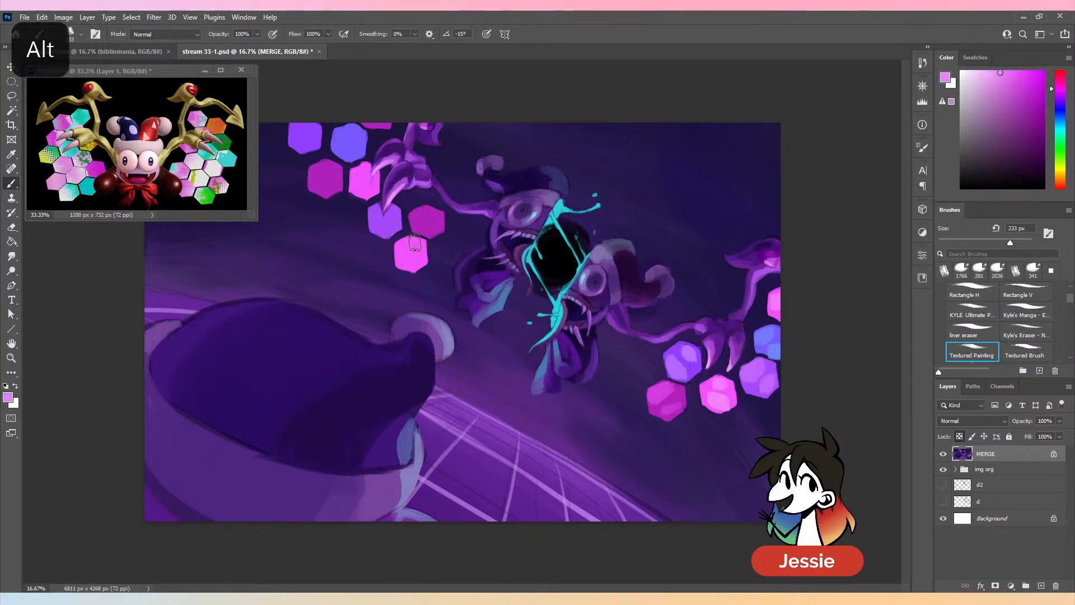
pyautogui.moveTo(415, 243); pyautogui.dragTo(413, 266)
pyautogui.moveTo(362, 192); pyautogui.dragTo(367, 180)
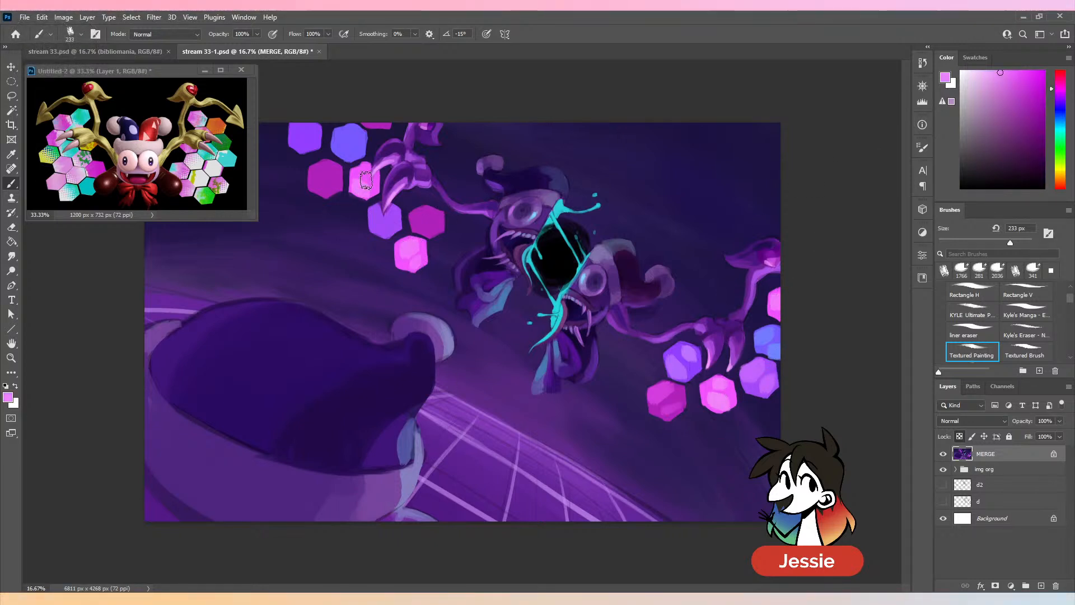
pyautogui.keyDown('alt'); pyautogui.click(649, 405); pyautogui.keyUp('alt')
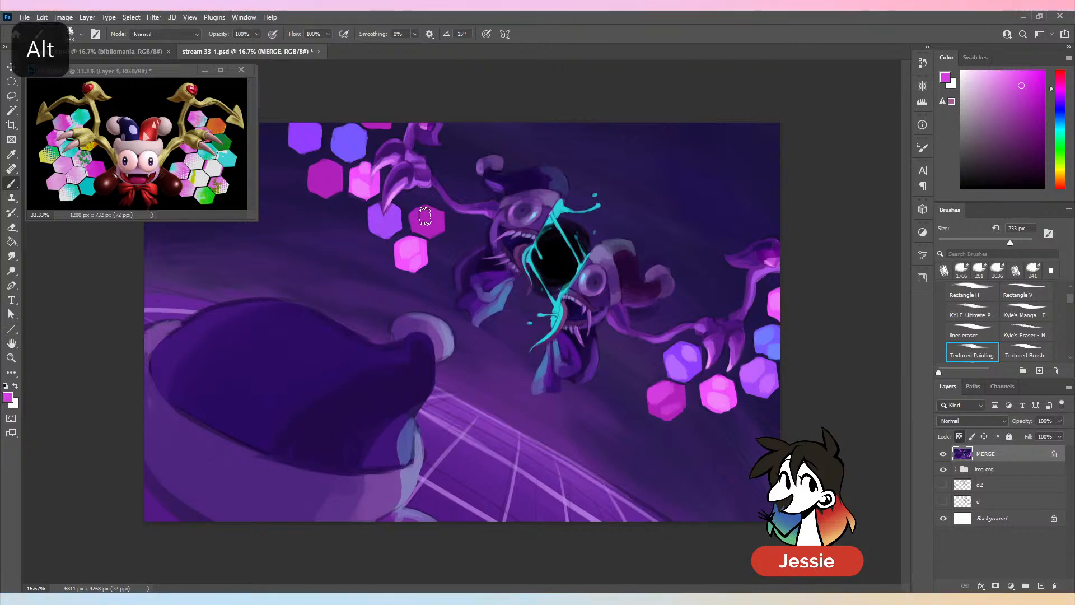
pyautogui.moveTo(424, 216); pyautogui.dragTo(437, 230)
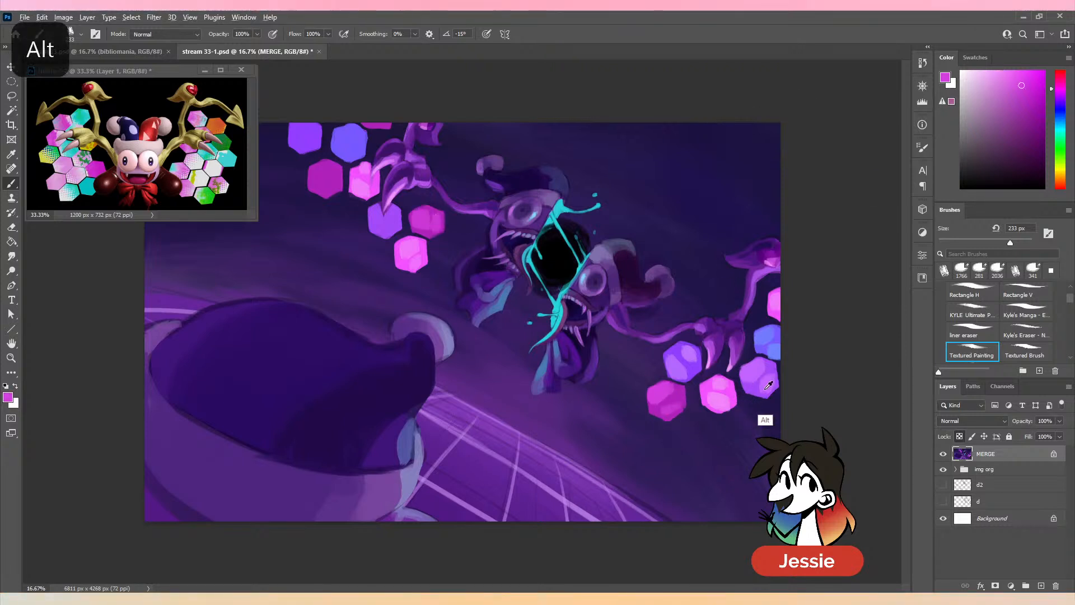
# - Paint light violet facets on the two violet hexagons of the upper-left cluster with sampled violets
pyautogui.keyDown('alt'); pyautogui.click(751, 397); pyautogui.keyUp('alt')
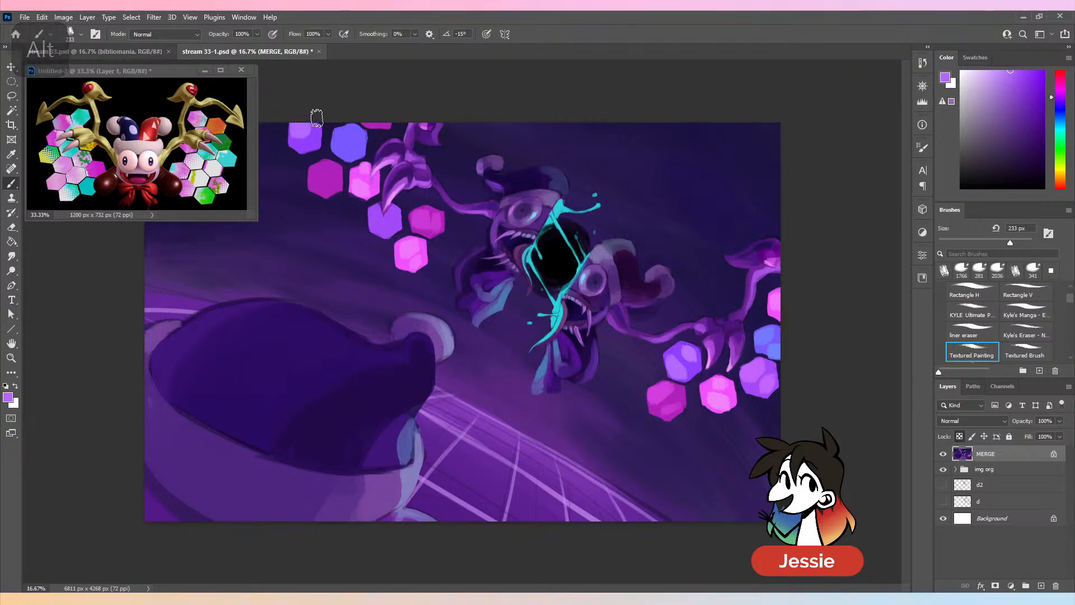
pyautogui.keyDown('alt'); pyautogui.click(756, 370); pyautogui.keyUp('alt')
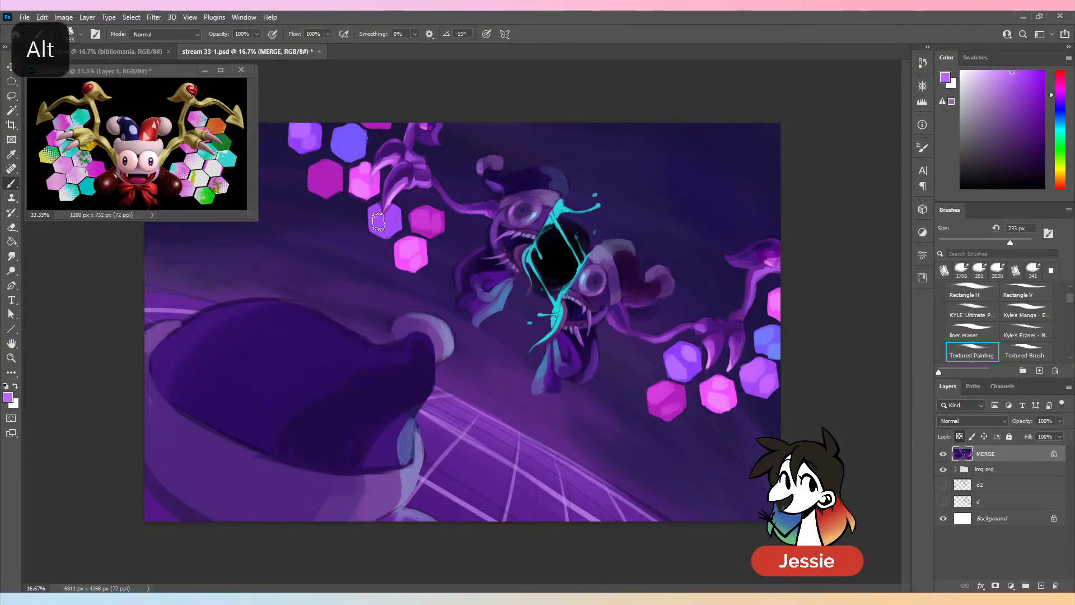
pyautogui.moveTo(378, 221); pyautogui.dragTo(394, 216)
# - Add lighter magenta and blue facets to the upper-left cluster's remaining magenta and blue hexagons, and save the document
pyautogui.keyDown('alt'); pyautogui.click(670, 370); pyautogui.keyUp('alt')
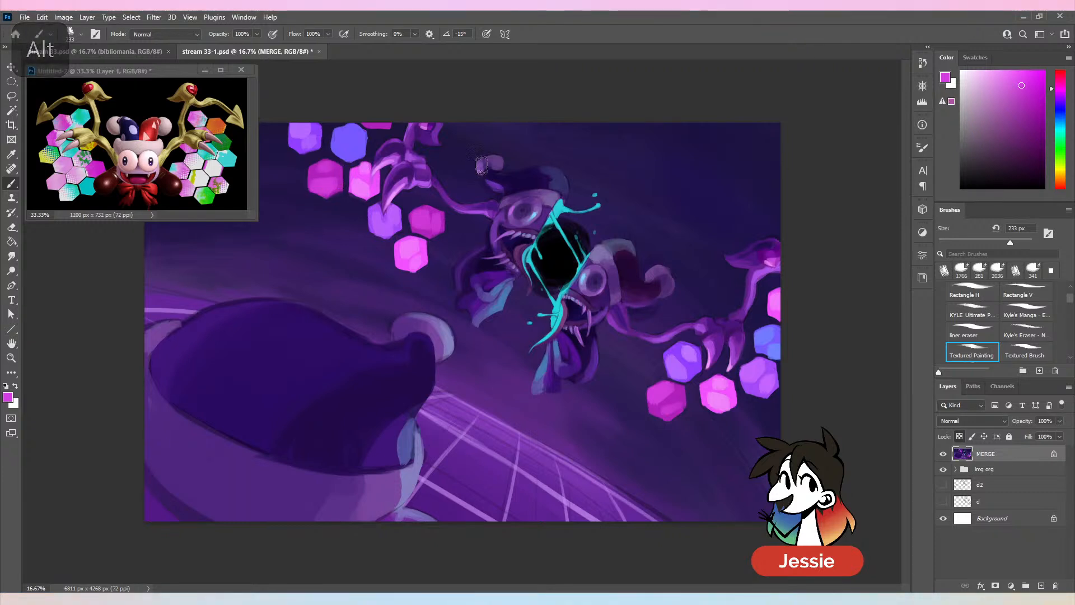
pyautogui.keyDown('alt'); pyautogui.click(767, 370); pyautogui.keyUp('alt')
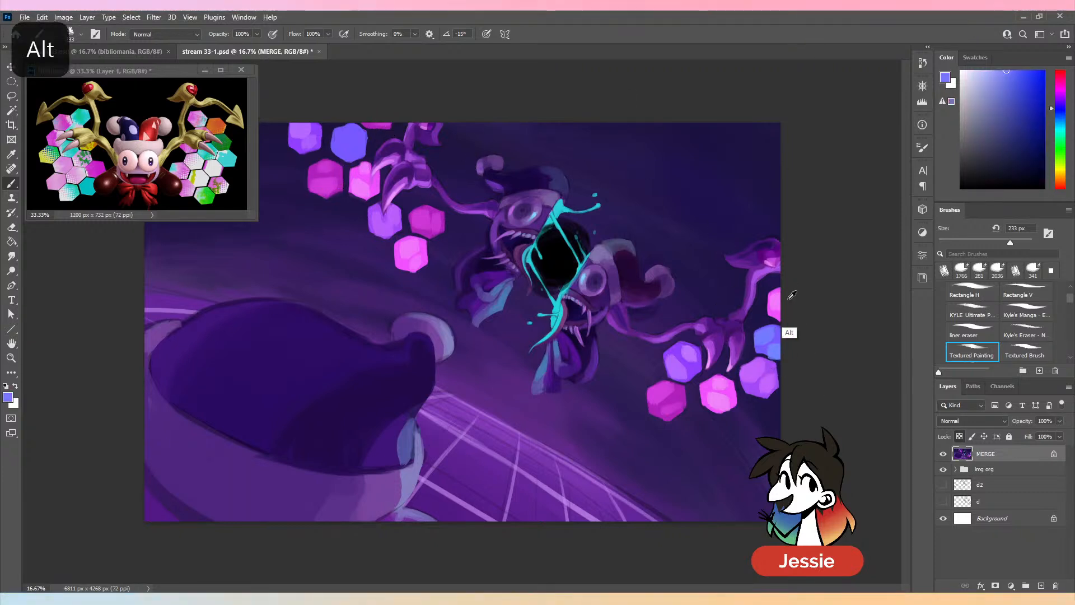
pyautogui.hotkey('ctrl', '-')
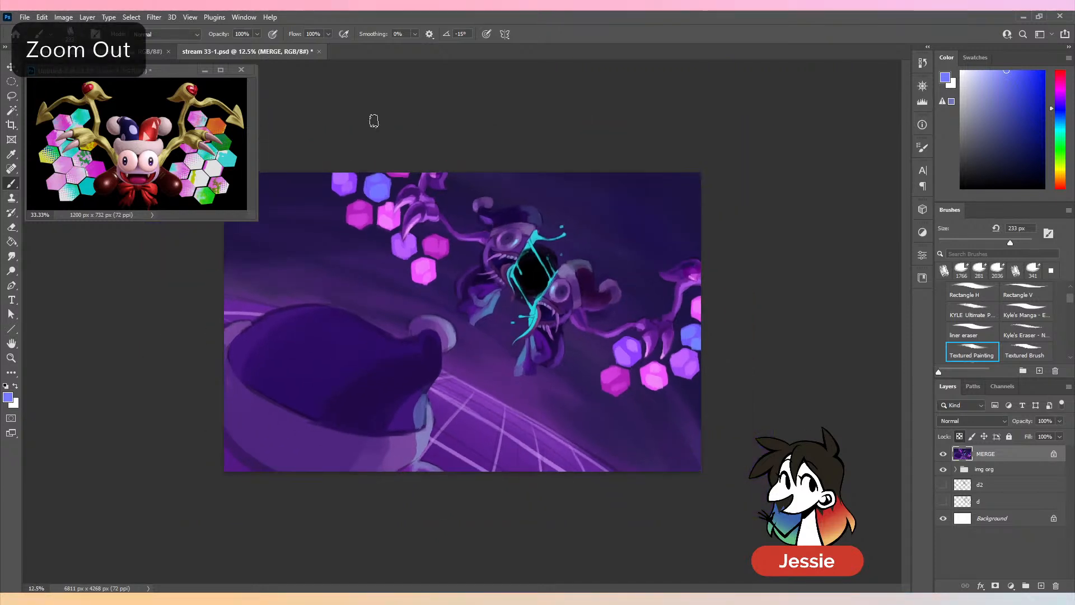
pyautogui.hotkey('ctrl', '-')
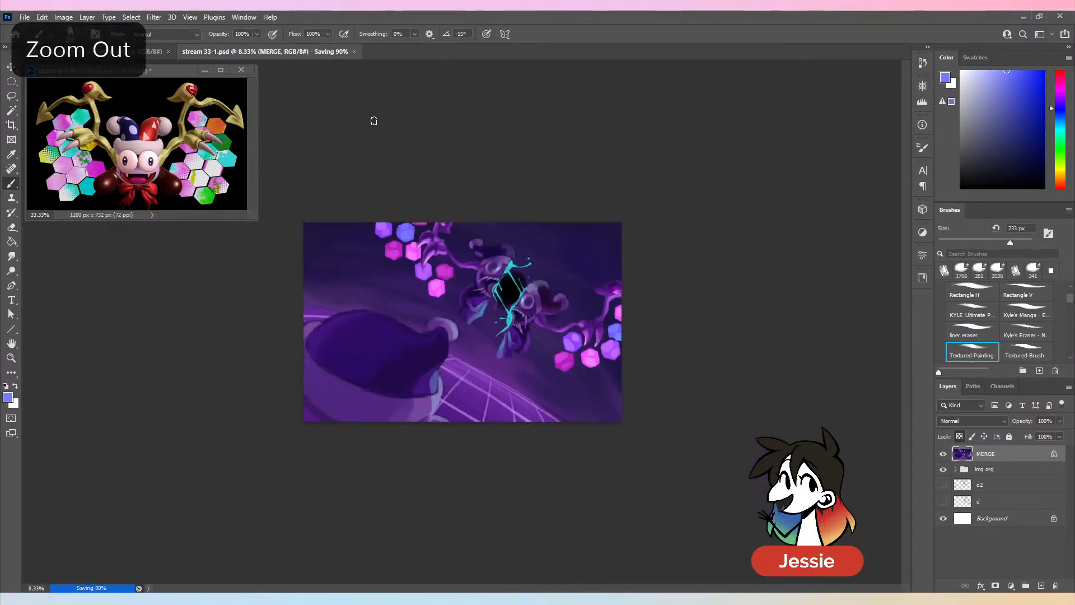
# - Examine the whole composition at thumbnail and larger sizes to judge its overall readability
pyautogui.hotkey('ctrl', '-')
pyautogui.hotkey('ctrl', '+')
pyautogui.hotkey('ctrl', '+')
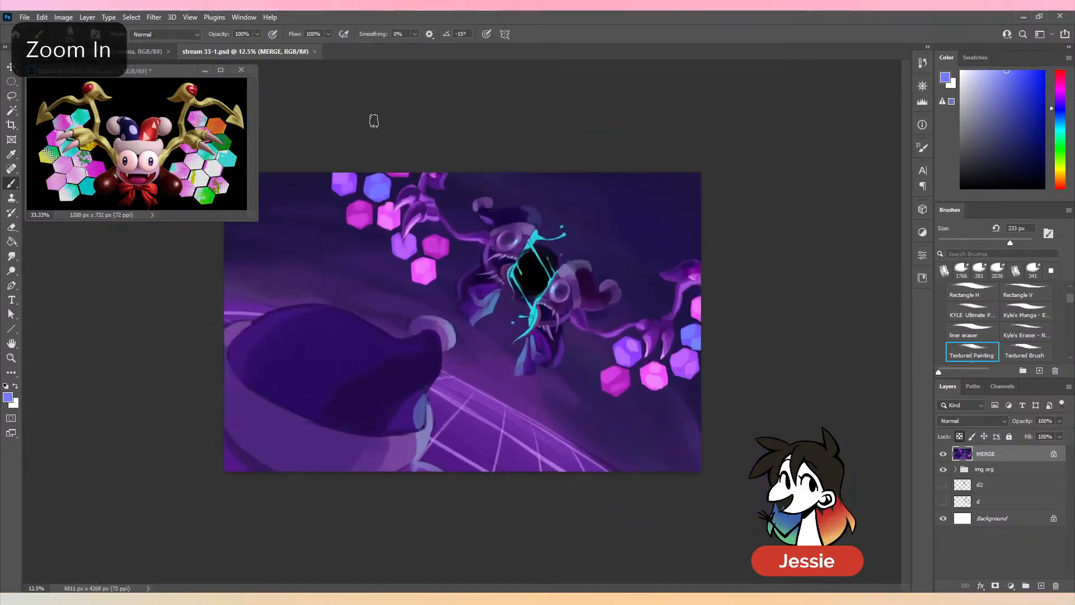
pyautogui.hotkey('ctrl', '-')
pyautogui.hotkey('ctrl', '-')
pyautogui.hotkey('ctrl', '-')
pyautogui.hotkey('ctrl', '-')
pyautogui.hotkey('ctrl', '-')
pyautogui.hotkey('ctrl', '-')
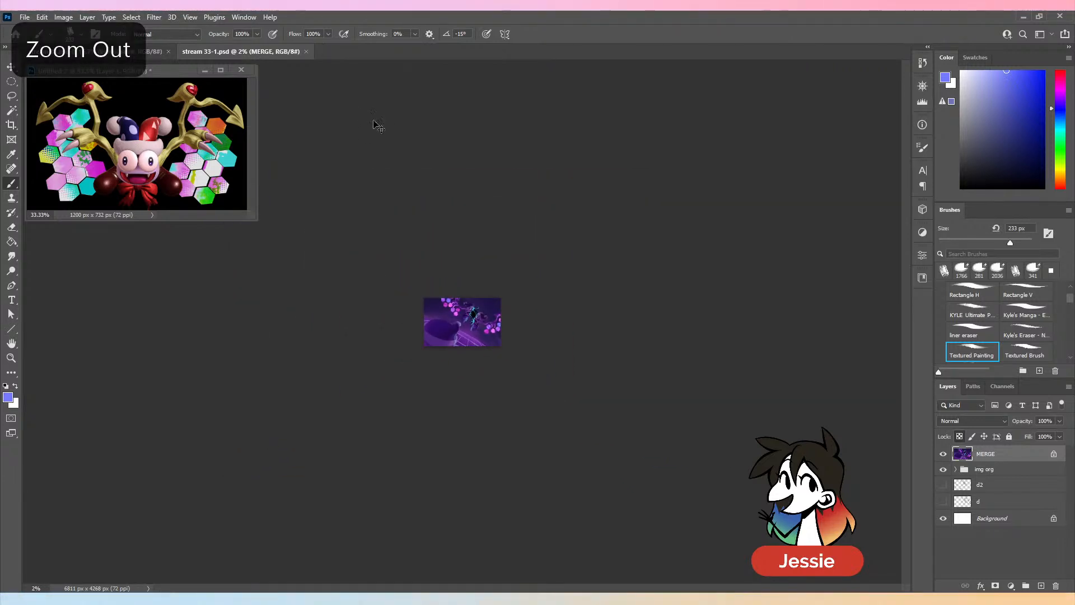
pyautogui.hotkey('ctrl', '+')
pyautogui.hotkey('ctrl', '+')
pyautogui.hotkey('ctrl', '+')
pyautogui.hotkey('ctrl', '+')
pyautogui.hotkey('ctrl', '+')
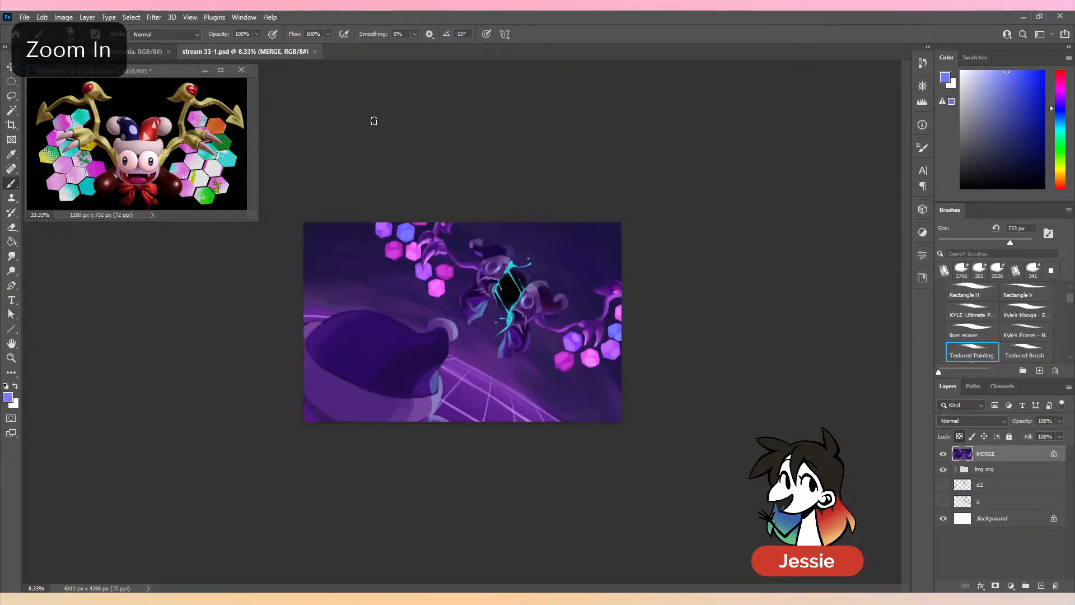
pyautogui.hotkey('ctrl', '+')
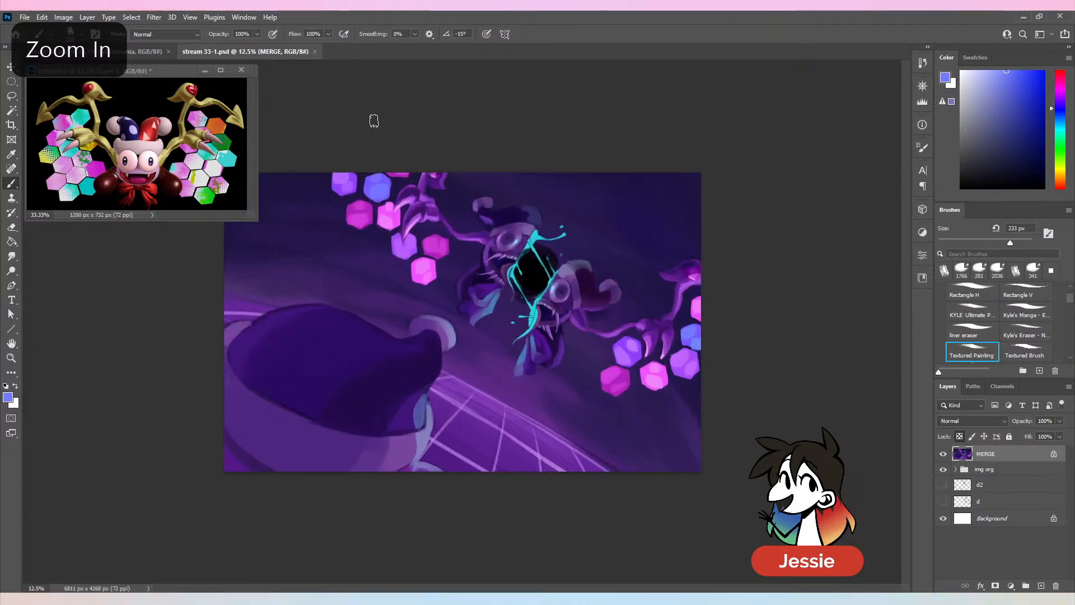
# - Try darkening the background around the split jester with a sampled dark indigo at 233 px, and undo the last stroke
pyautogui.hotkey('ctrl', '+')
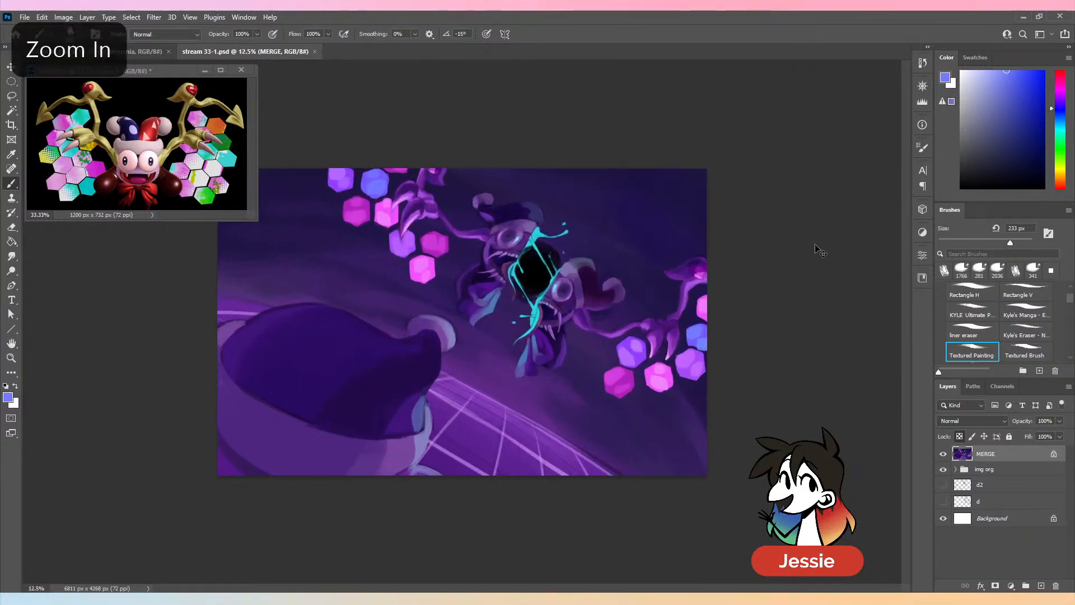
pyautogui.keyDown('alt'); pyautogui.click(595, 199); pyautogui.keyUp('alt')
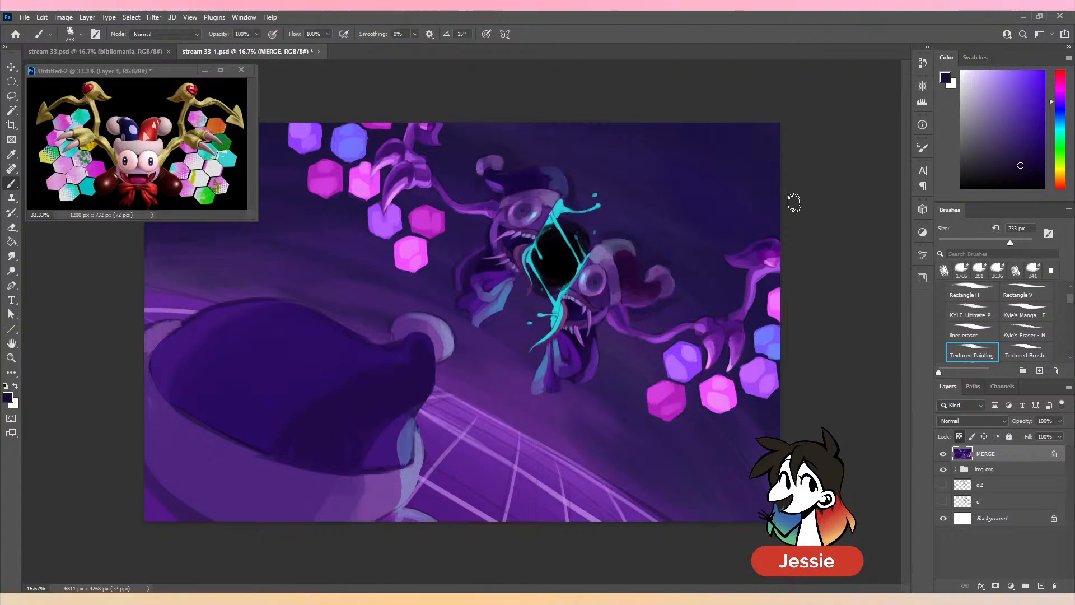
pyautogui.hotkey('ctrl', '-')
pyautogui.hotkey('ctrl', '-')
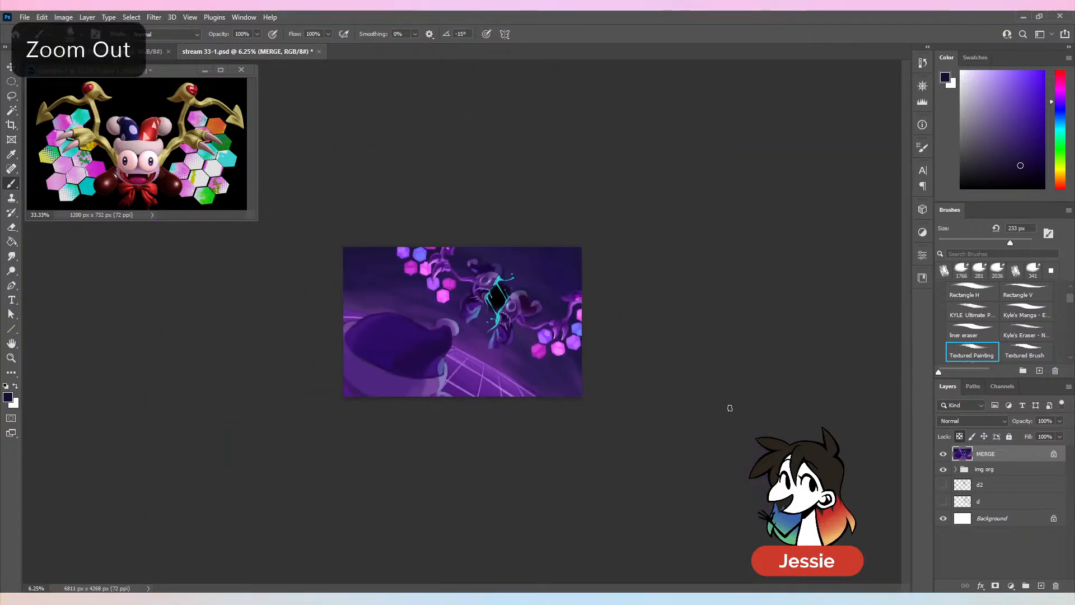
pyautogui.hotkey('ctrl', '+')
pyautogui.hotkey('ctrl', '+')
pyautogui.hotkey('ctrl', 'z')
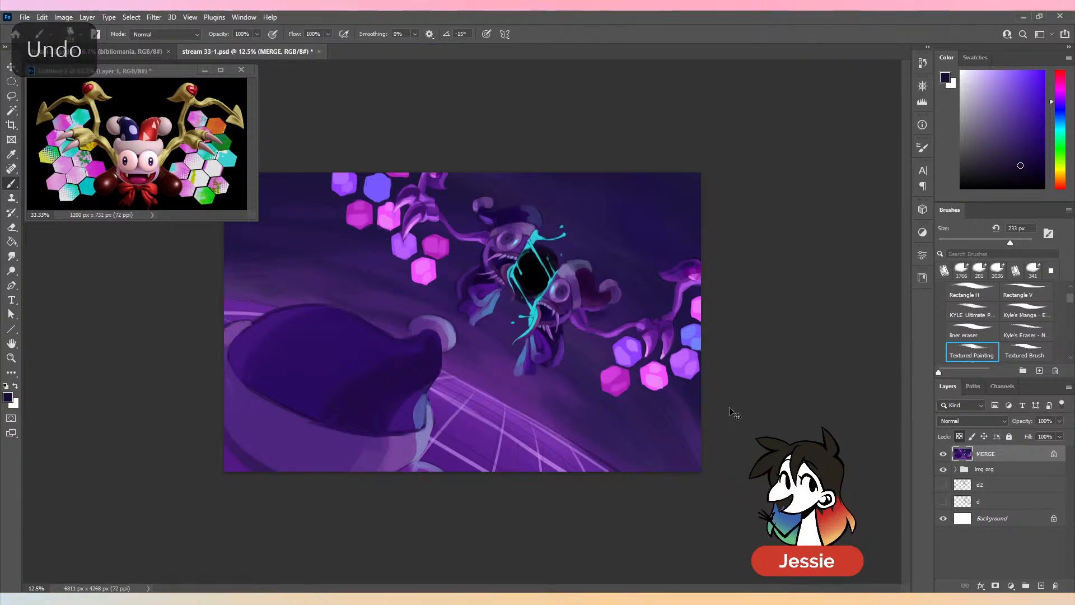
# - Paint dark indigo outlines around the upper jester half's hat with a 52 px brush, and save the document
pyautogui.hotkey('ctrl', '+')
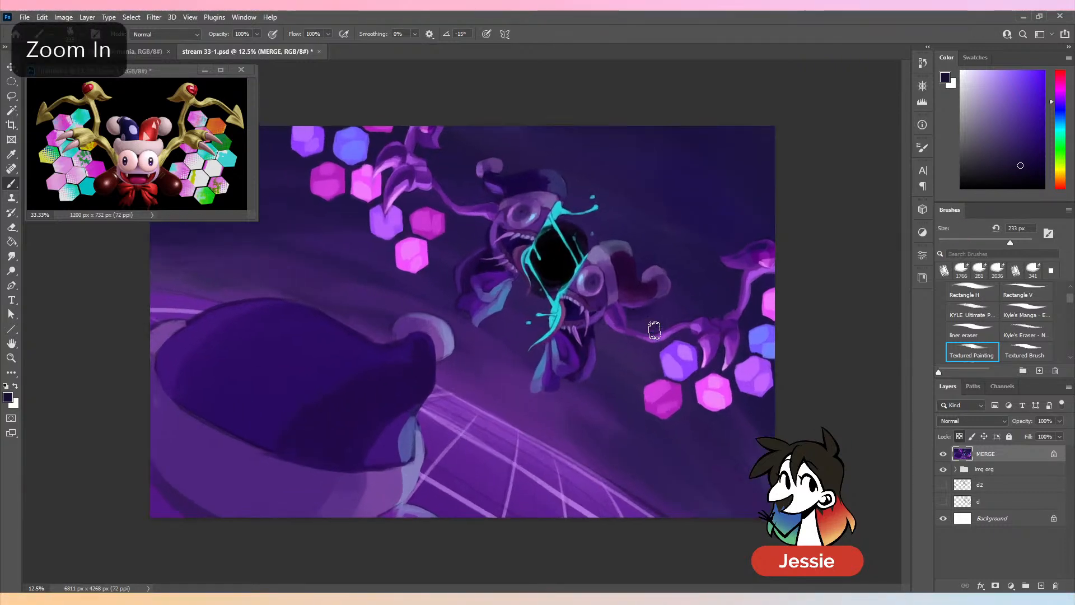
pyautogui.keyDown('alt'); pyautogui.click(649, 323); pyautogui.keyUp('alt')
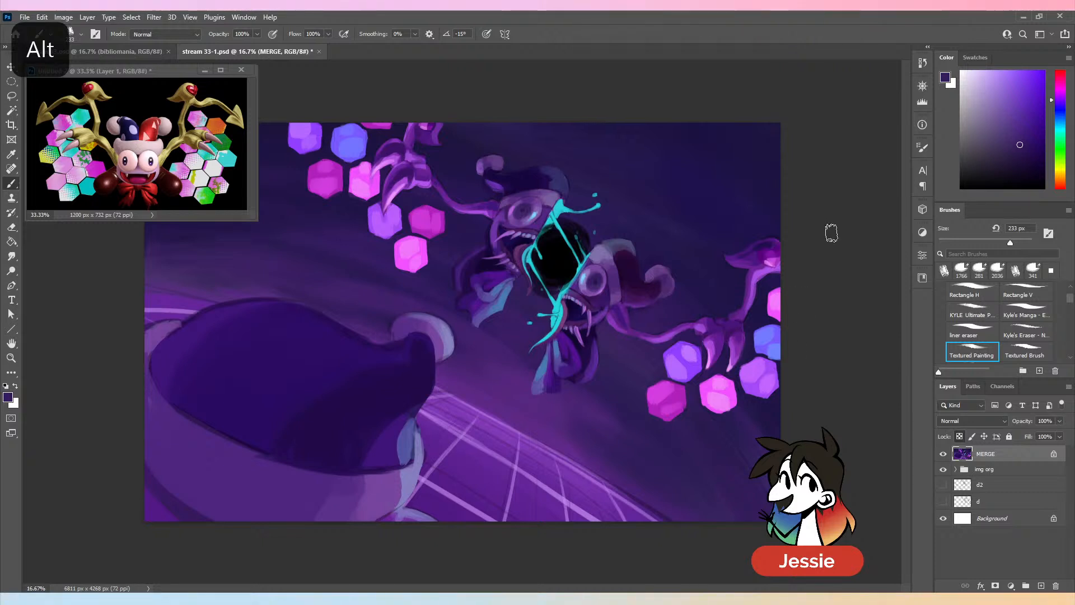
pyautogui.click(1031, 166)
pyautogui.click(1060, 106)
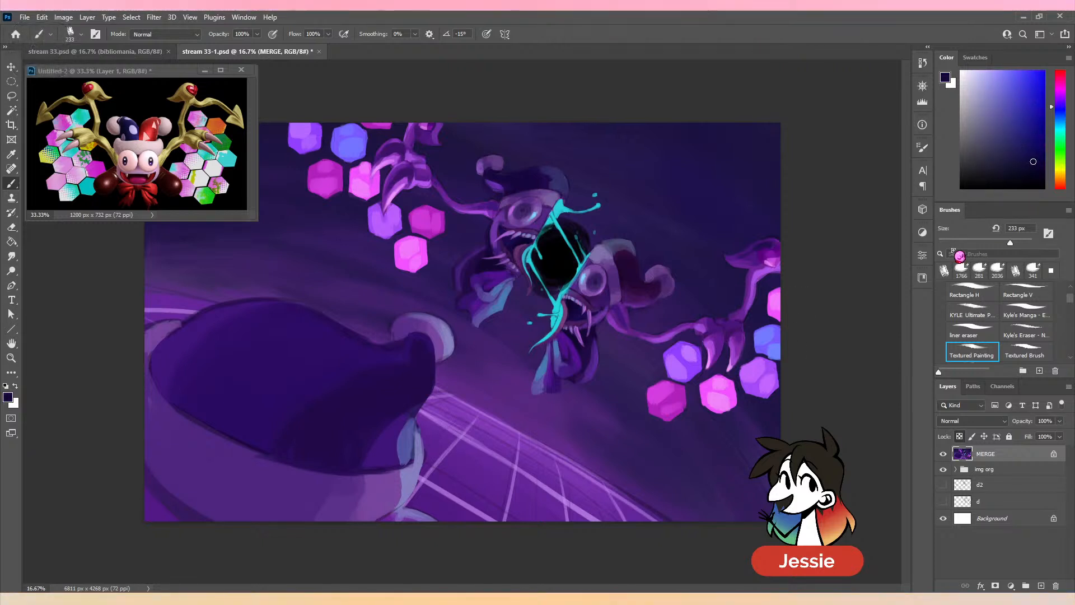
pyautogui.click(953, 241)
pyautogui.click(963, 243)
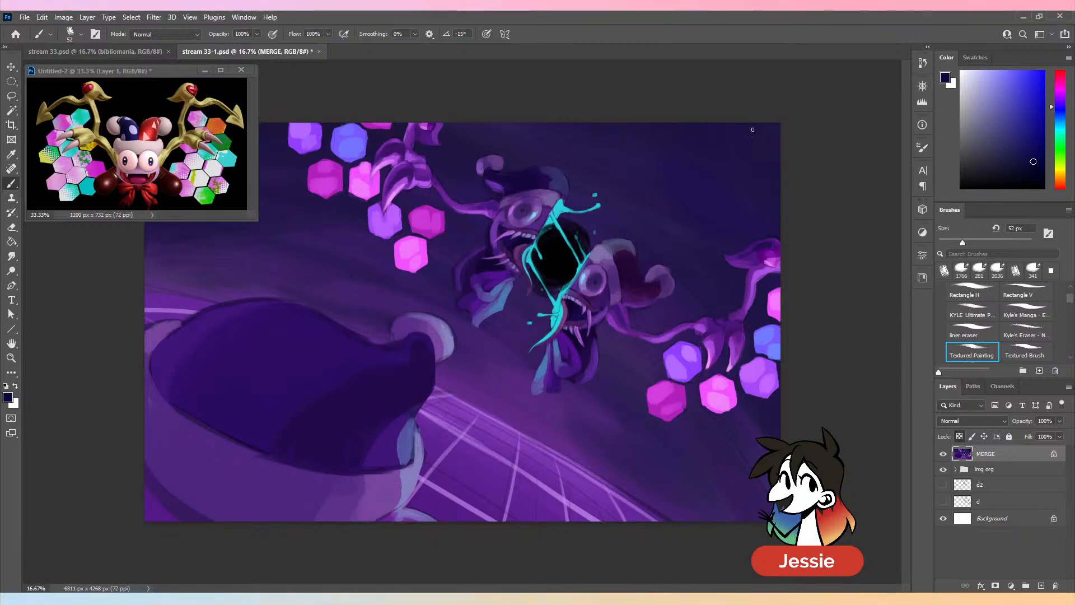
pyautogui.hotkey('ctrl', 'z')
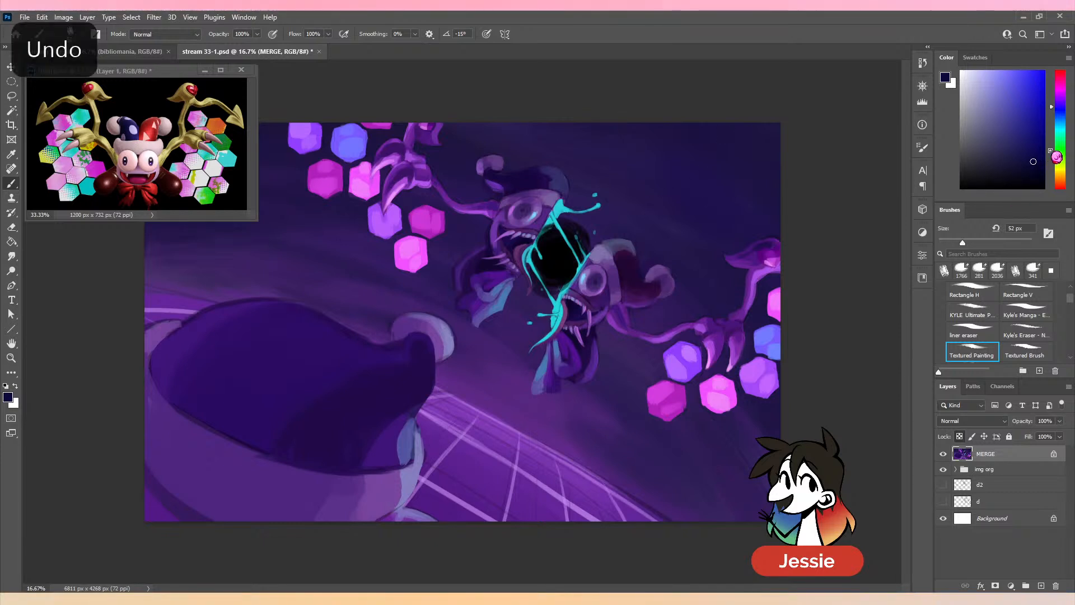
pyautogui.click(1062, 104)
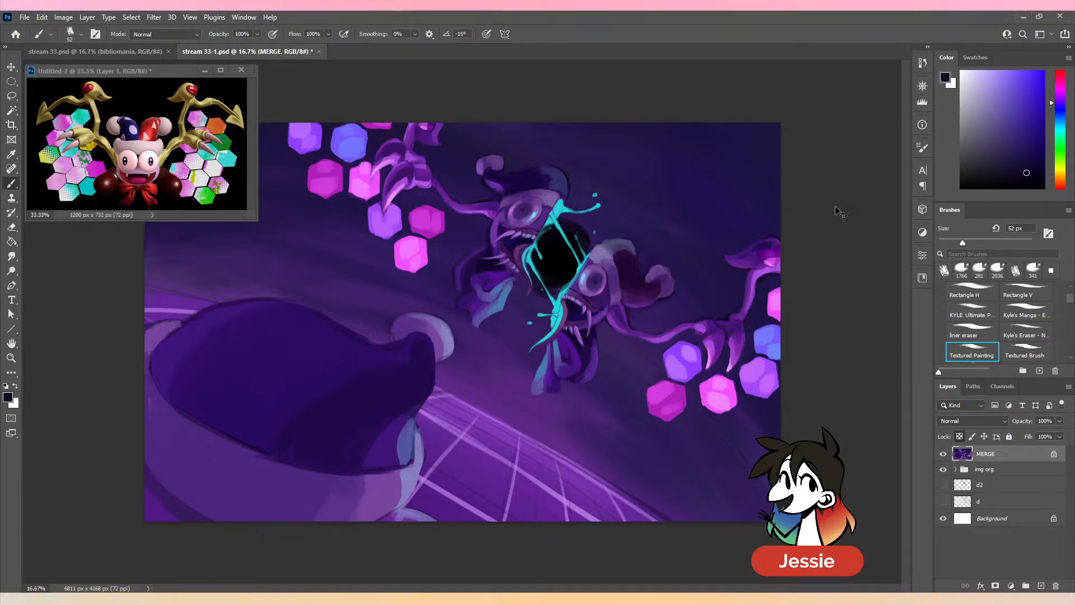
pyautogui.hotkey('ctrl', '-')
pyautogui.hotkey('ctrl', '+')
pyautogui.hotkey('ctrl', 's')
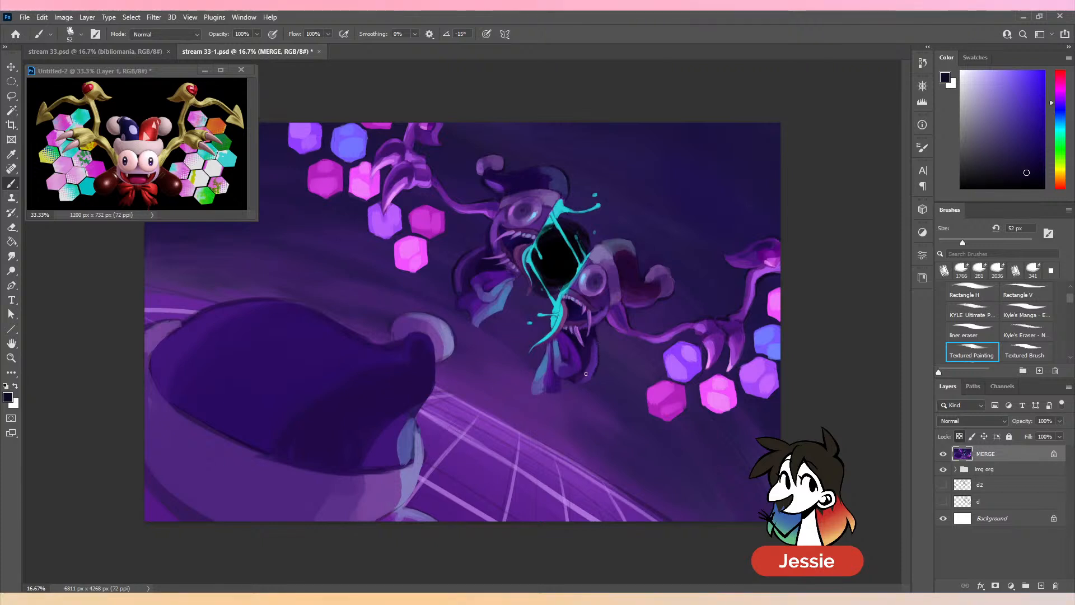
# - Add dark outlines to the jester's ribbons and arms, undoing stray strokes, and touch up the lower half's hat brim with sampled purple at 106 px
pyautogui.hotkey('ctrl', 'z')
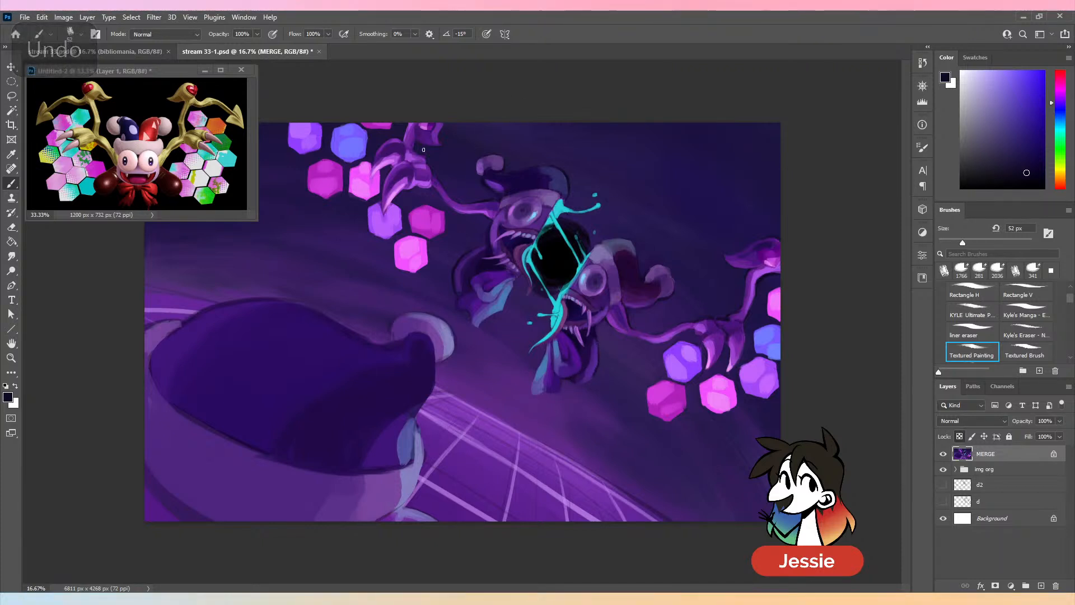
pyautogui.hotkey('ctrl', 'z')
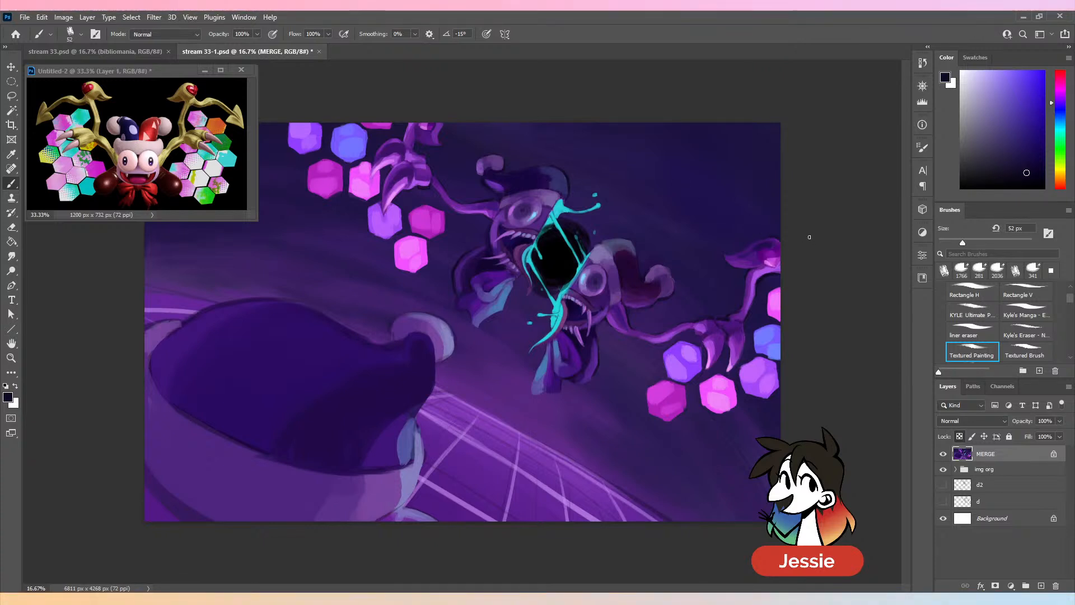
pyautogui.keyDown('alt'); pyautogui.click(610, 251); pyautogui.keyUp('alt')
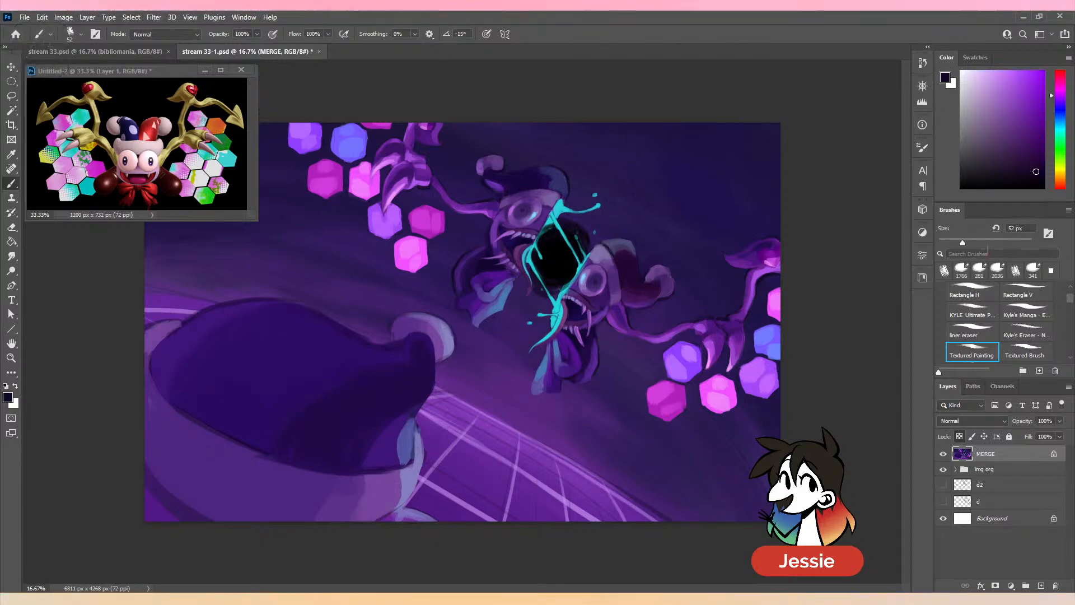
pyautogui.click(987, 242)
pyautogui.keyDown('alt'); pyautogui.click(601, 249); pyautogui.keyUp('alt')
pyautogui.keyDown('alt'); pyautogui.click(615, 271); pyautogui.keyUp('alt')
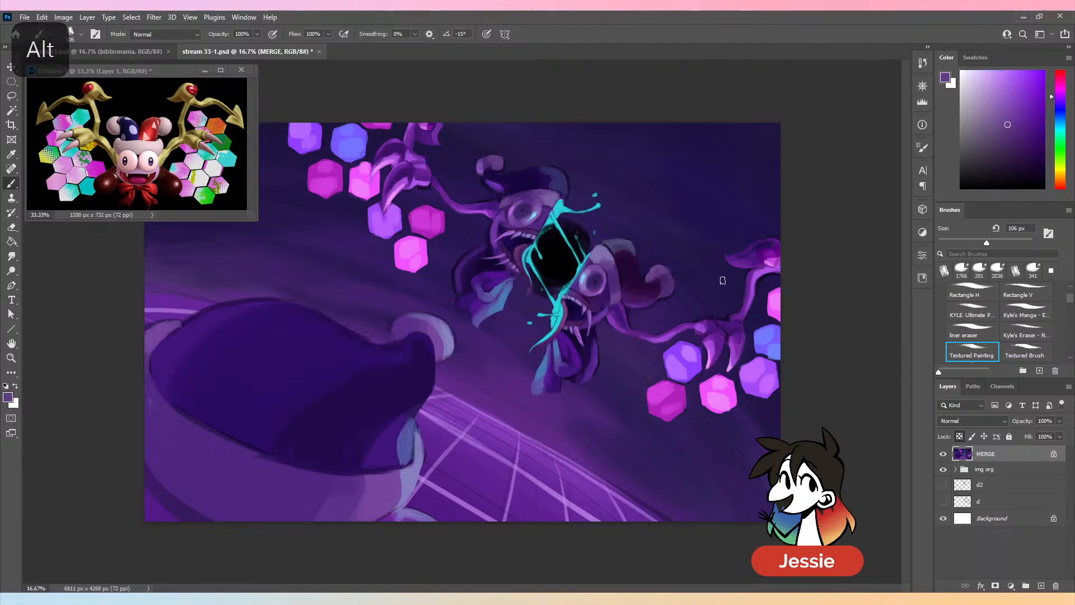
pyautogui.hotkey('ctrl', '-')
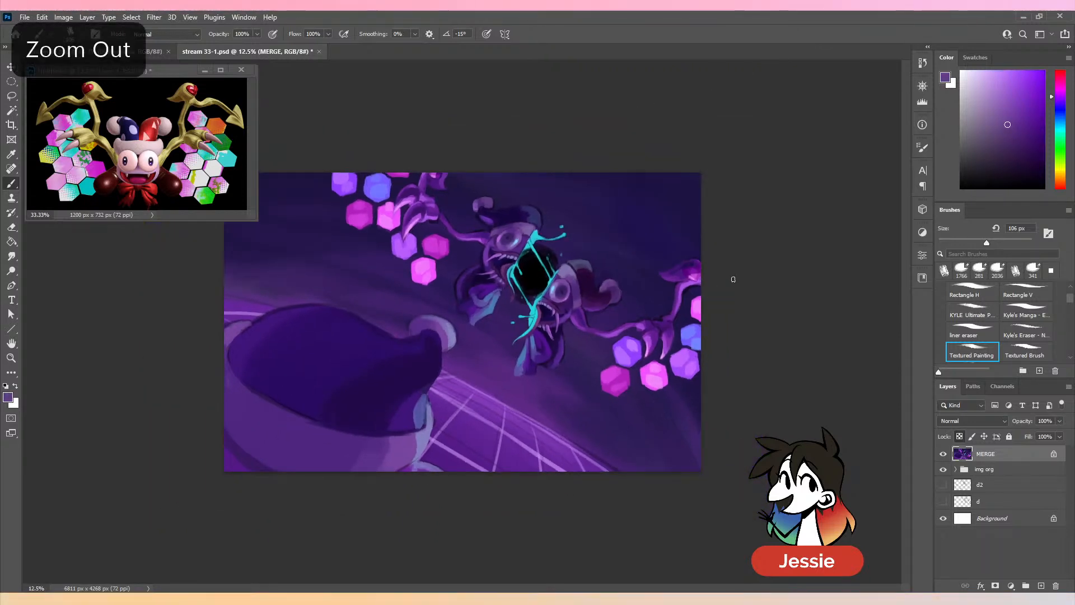
pyautogui.hotkey('ctrl', '+')
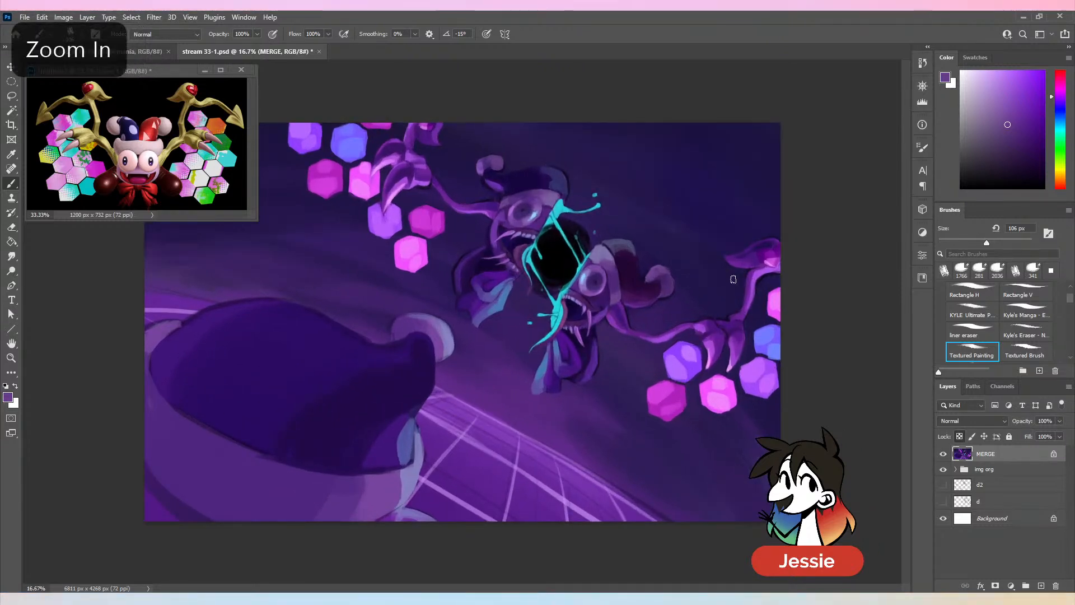
# - Outline the lower-right wing arm and claws with sampled black and dark indigo tones using a 55 to 64 px brush, and save
pyautogui.click(964, 241)
pyautogui.keyDown('alt'); pyautogui.click(558, 268); pyautogui.keyUp('alt')
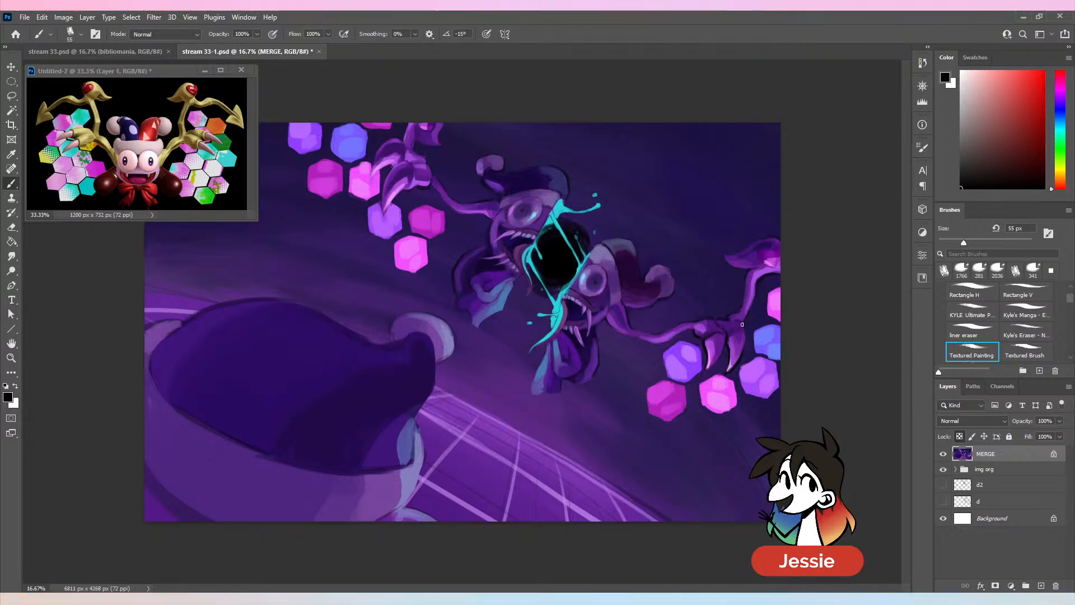
pyautogui.hotkey('ctrl', '-')
pyautogui.hotkey('ctrl', '=')
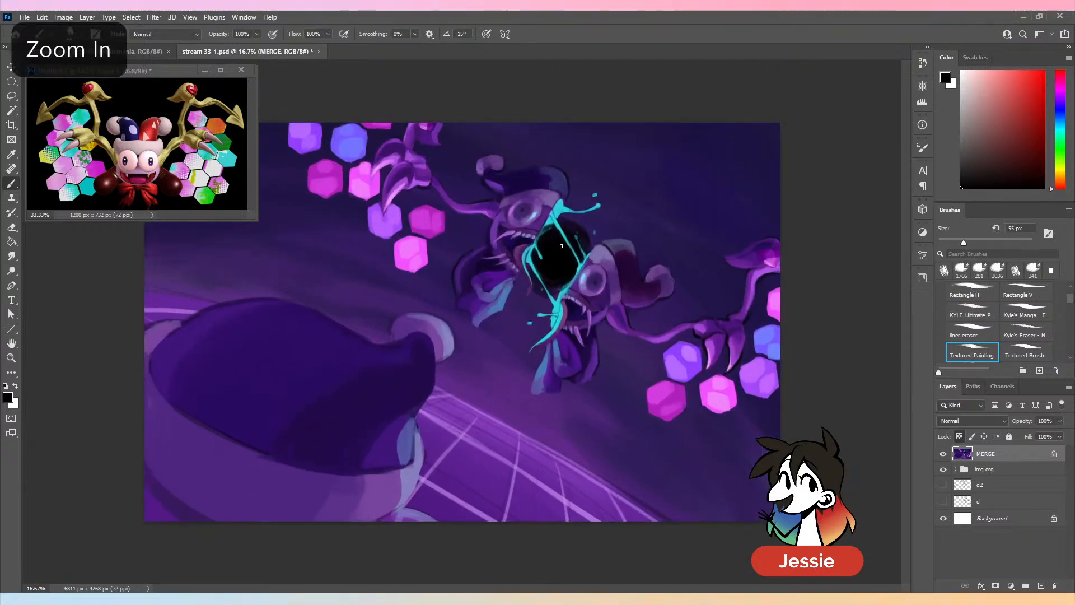
pyautogui.keyDown('alt'); pyautogui.click(603, 343); pyautogui.keyUp('alt')
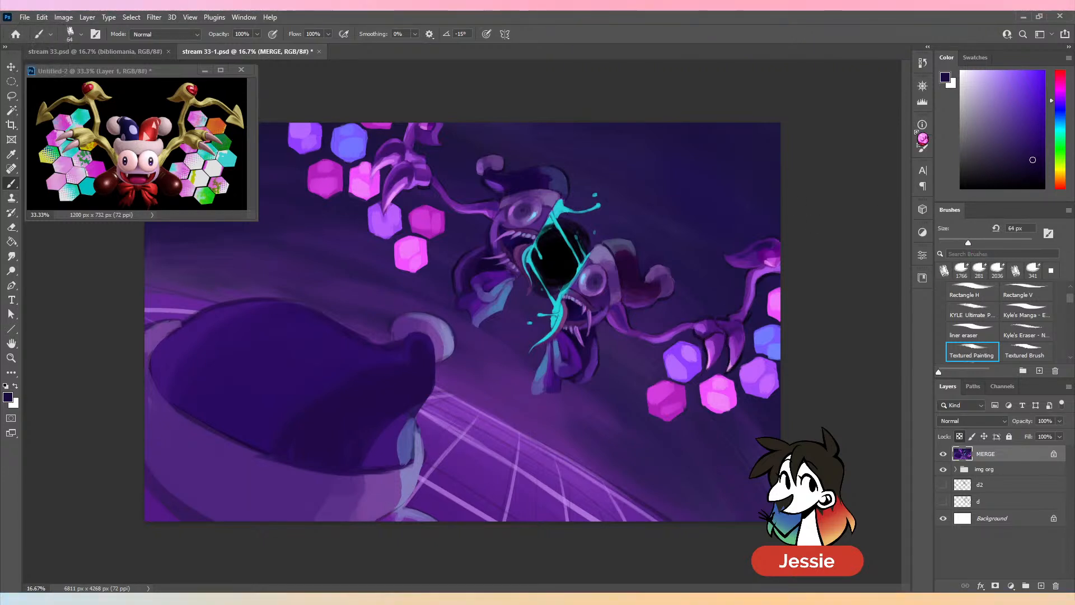
pyautogui.keyDown('alt'); pyautogui.click(734, 401); pyautogui.keyUp('alt')
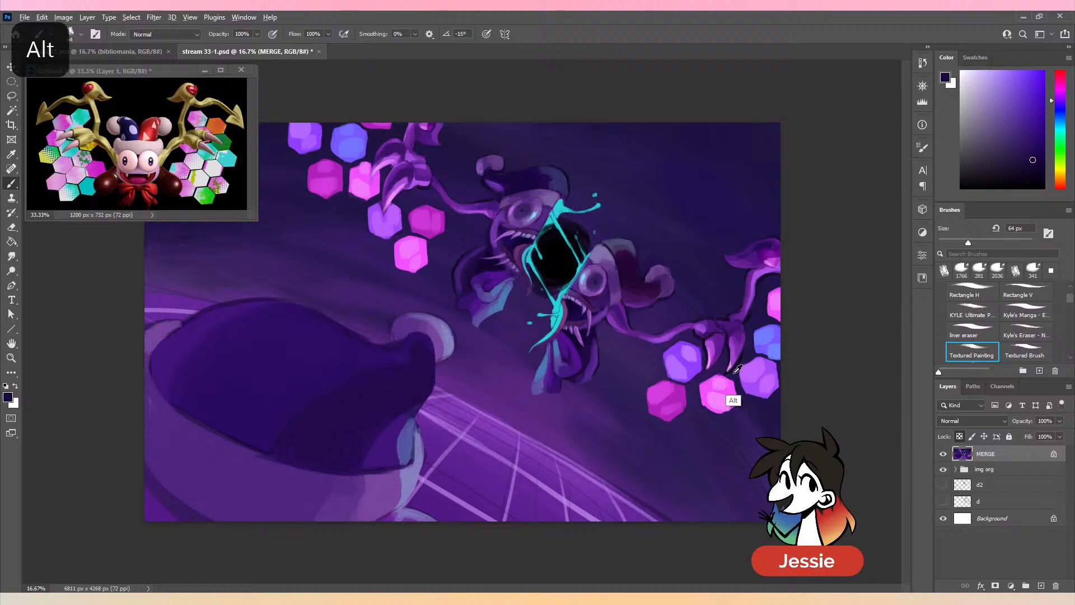
pyautogui.keyDown('alt'); pyautogui.click(754, 313); pyautogui.keyUp('alt')
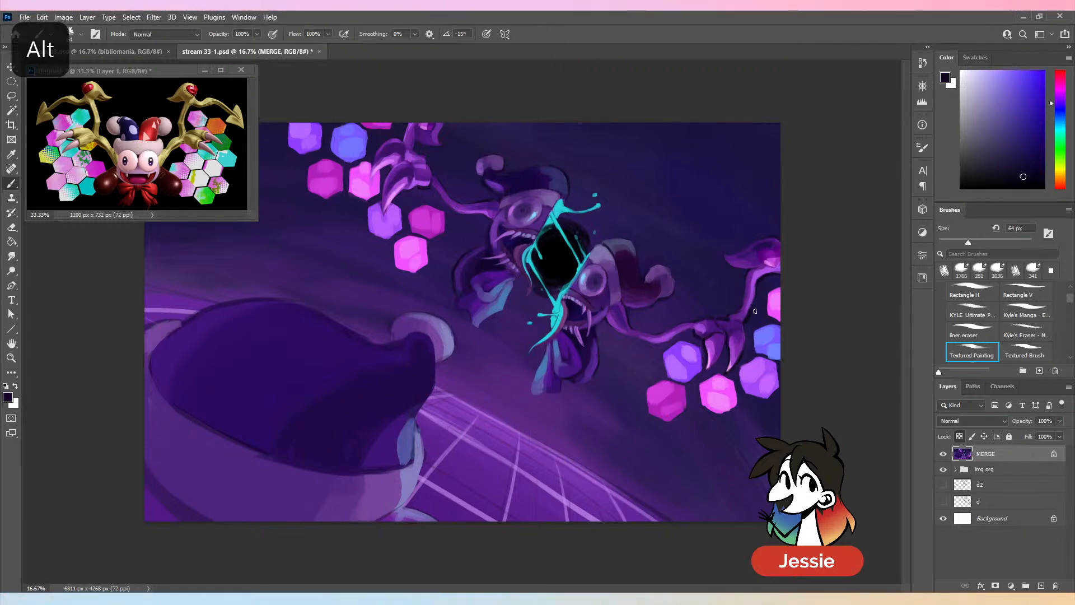
pyautogui.moveTo(1062, 103); pyautogui.dragTo(1061, 99)
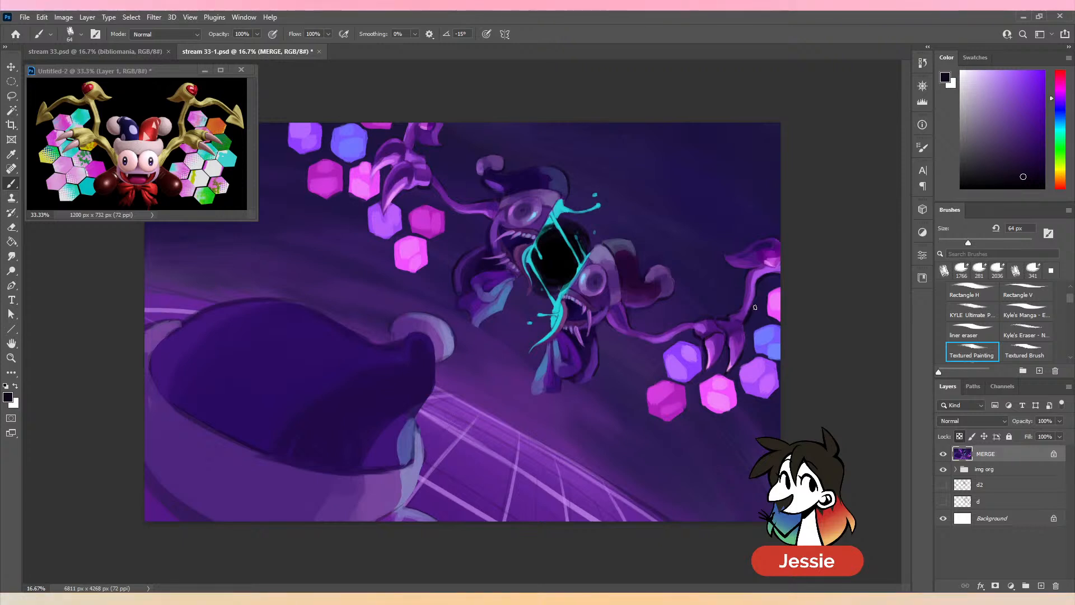
pyautogui.keyDown('alt'); pyautogui.click(746, 326); pyautogui.keyUp('alt')
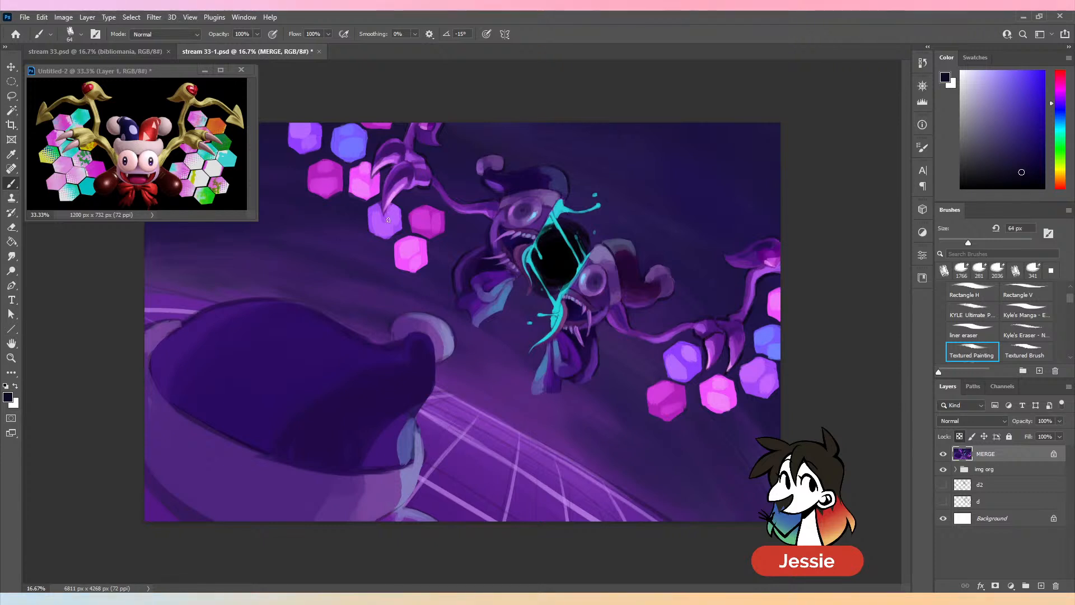
pyautogui.hotkey('ctrl', '-')
pyautogui.hotkey('ctrl', 's')
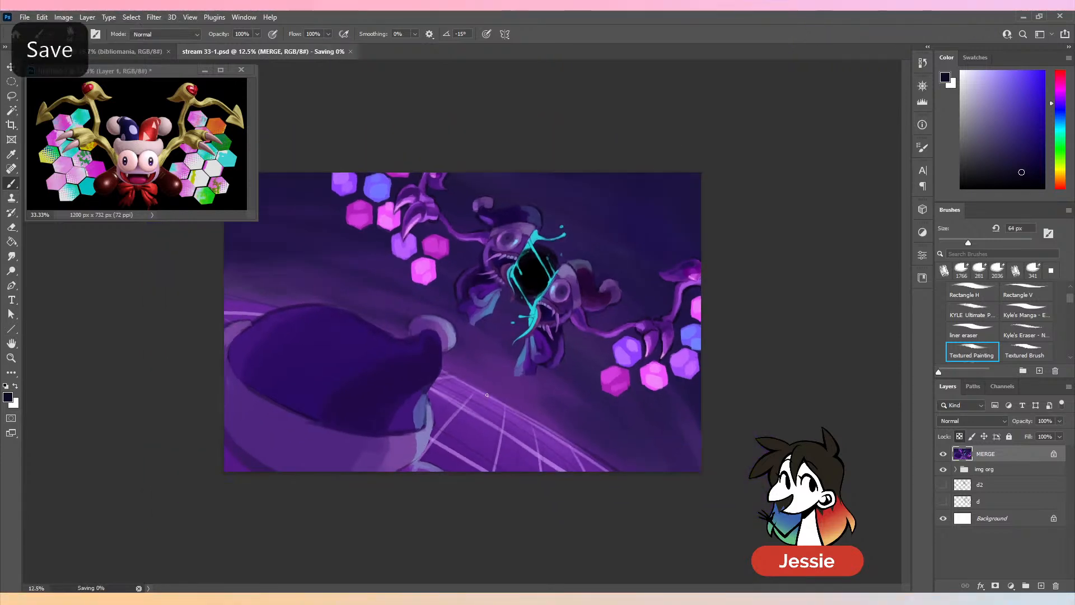
# - Paint dark indigo outlines around the ribbons below both jester halves with the 64 px brush, and save the document
pyautogui.hotkey('ctrl', '+')
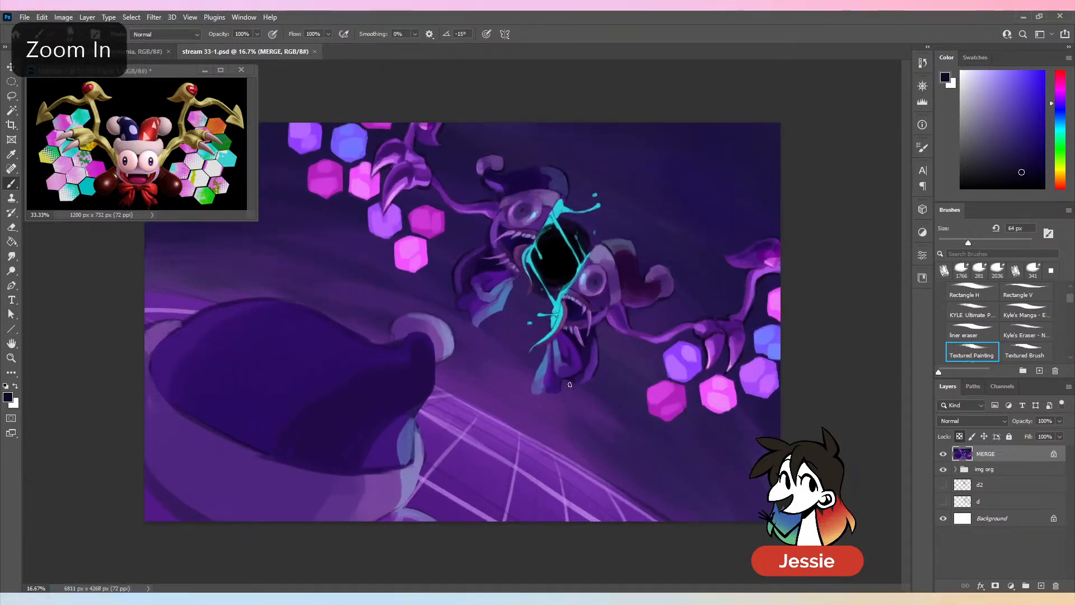
pyautogui.moveTo(588, 381); pyautogui.dragTo(596, 369)
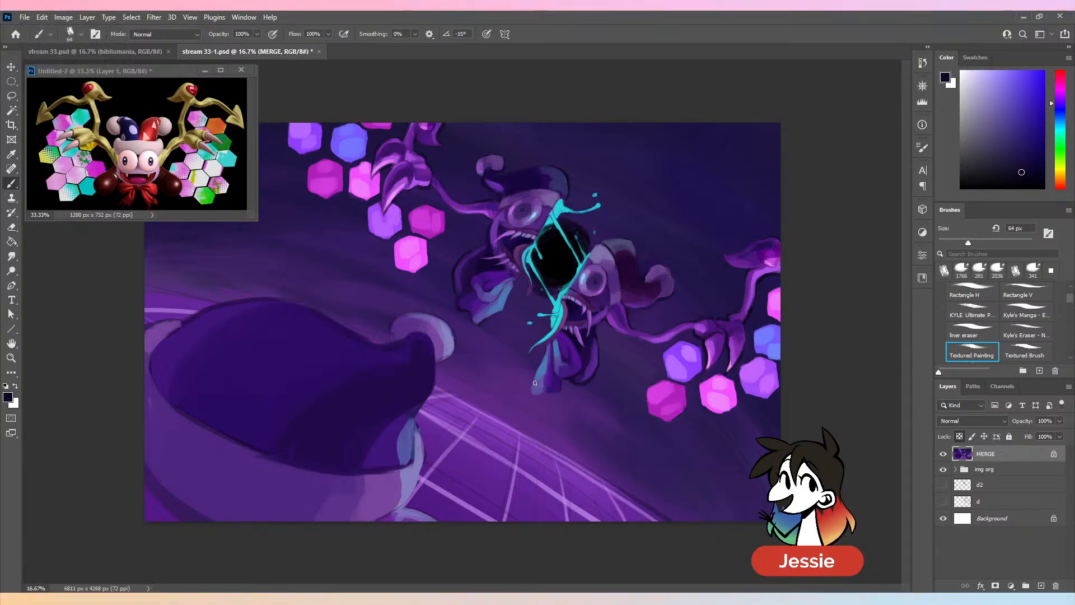
pyautogui.moveTo(535, 381)
pyautogui.mouseDown()
pyautogui.moveTo(531, 394)
pyautogui.moveTo(561, 395)
pyautogui.mouseUp()
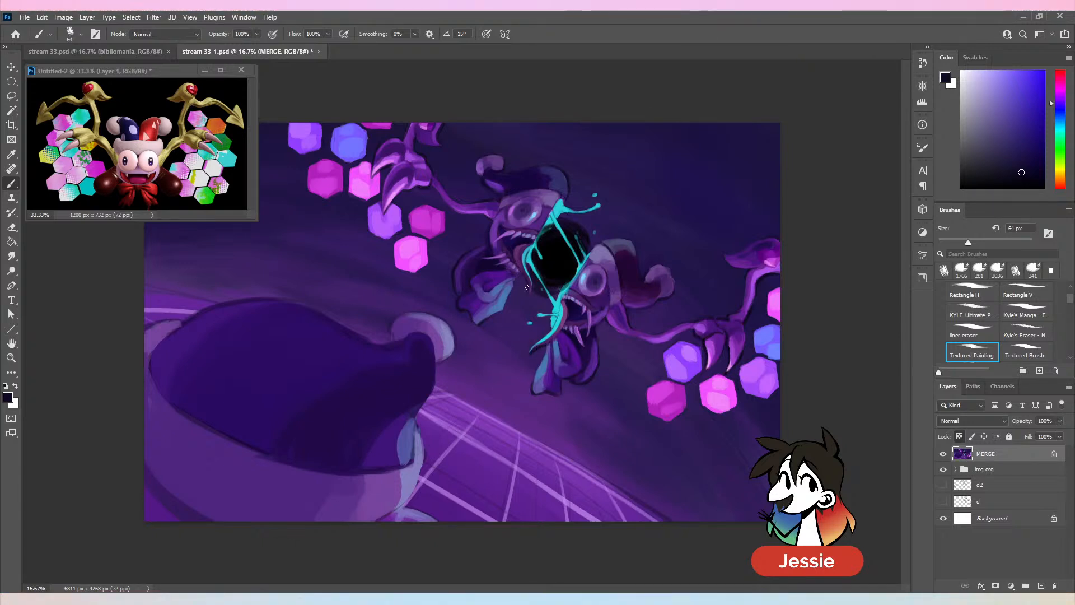
pyautogui.hotkey('ctrl', '-')
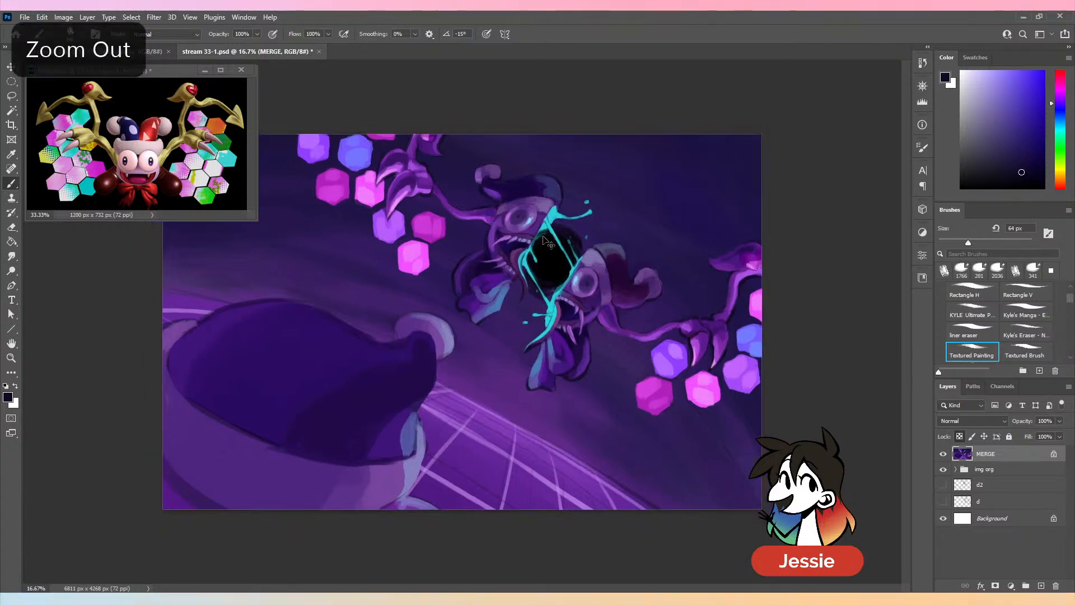
pyautogui.hotkey('ctrl', 's')
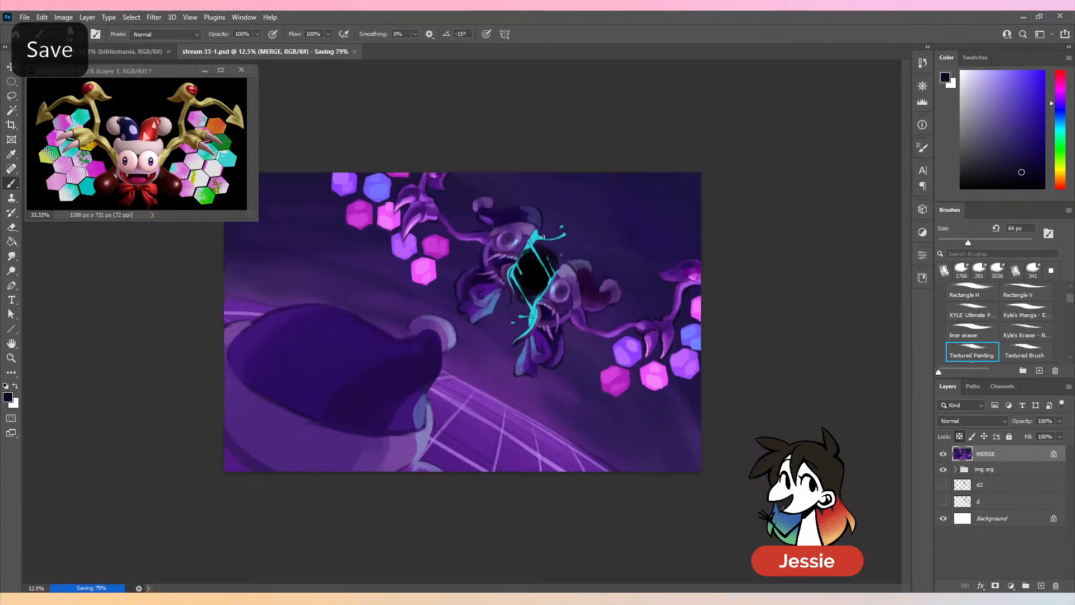
# - Outline the large foreground hat and its pom-pom in very dark indigo with a 168 px brush, undoing stray strokes, and save
pyautogui.click(984, 242)
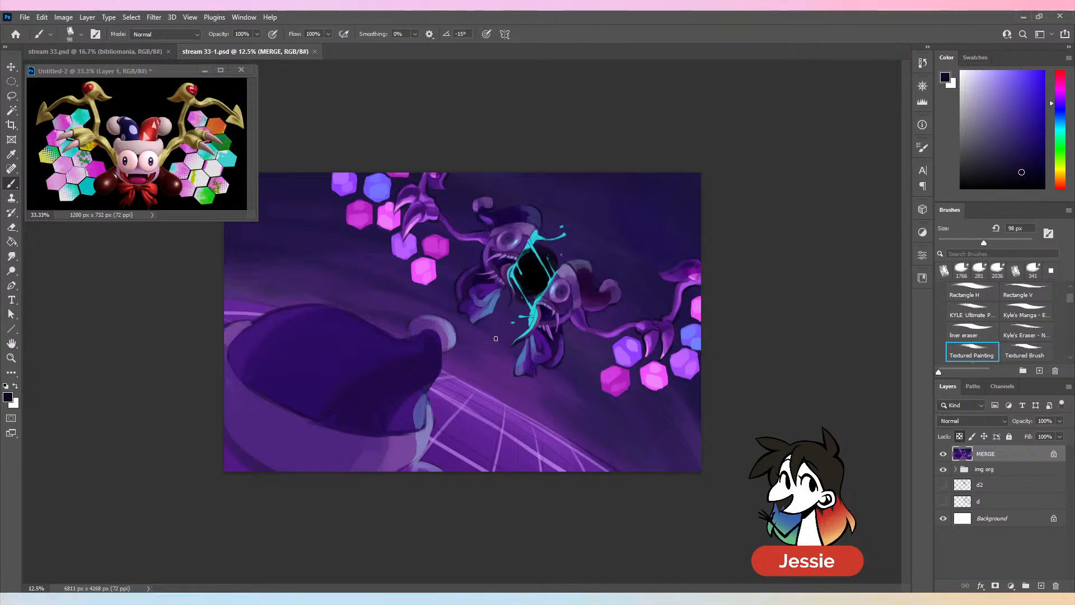
pyautogui.keyDown('alt'); pyautogui.click(429, 395); pyautogui.keyUp('alt')
pyautogui.click(1034, 165)
pyautogui.click(1001, 242)
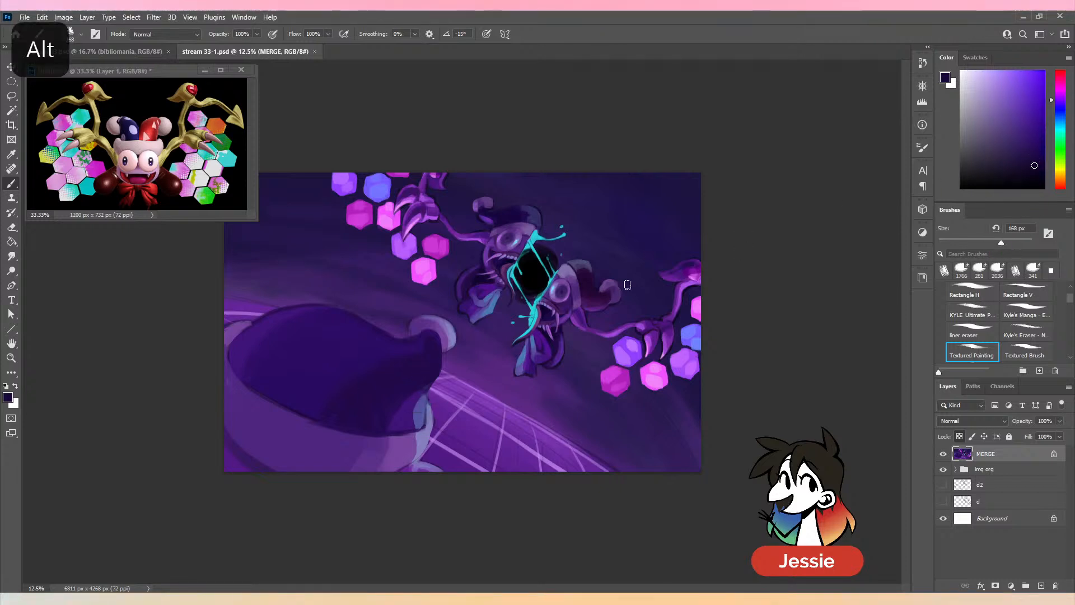
pyautogui.moveTo(442, 354)
pyautogui.mouseDown()
pyautogui.moveTo(424, 463)
pyautogui.moveTo(446, 470)
pyautogui.mouseUp()
pyautogui.hotkey('ctrl', 'z')
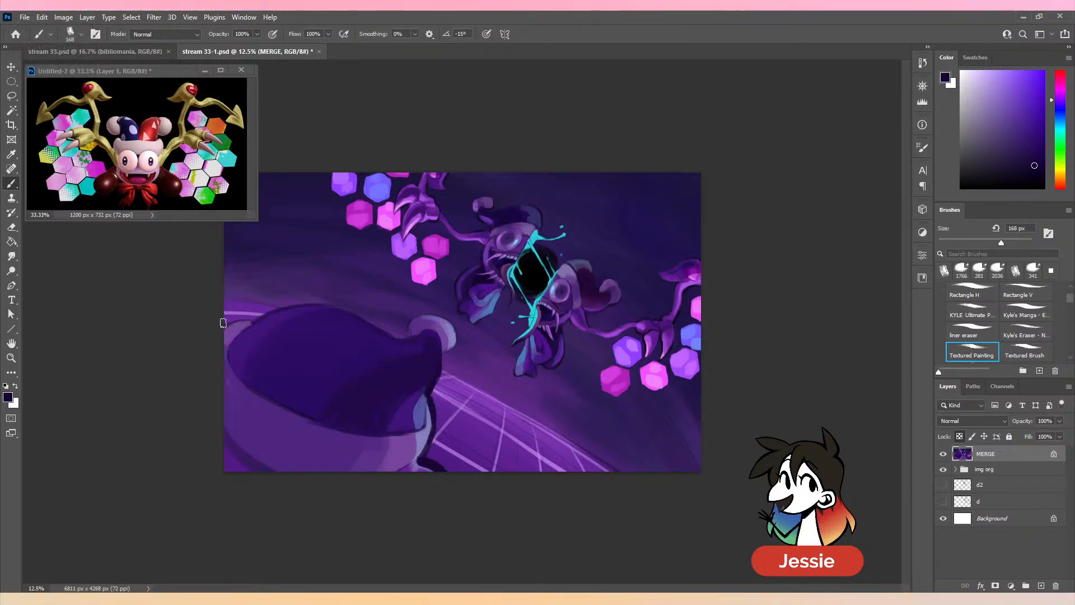
pyautogui.hotkey('ctrl', 'z')
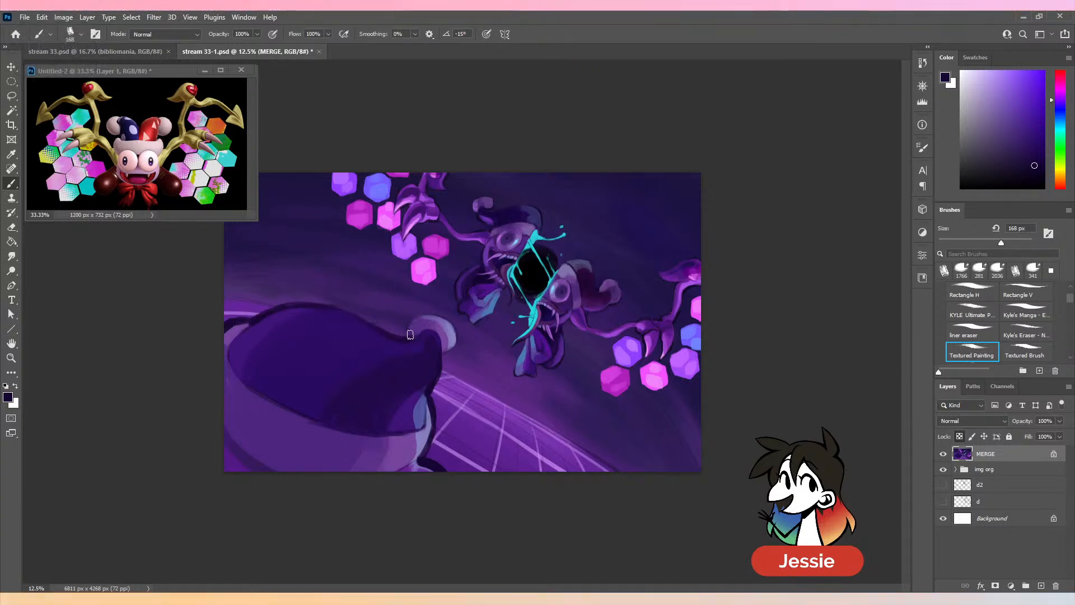
pyautogui.hotkey('ctrl', '-')
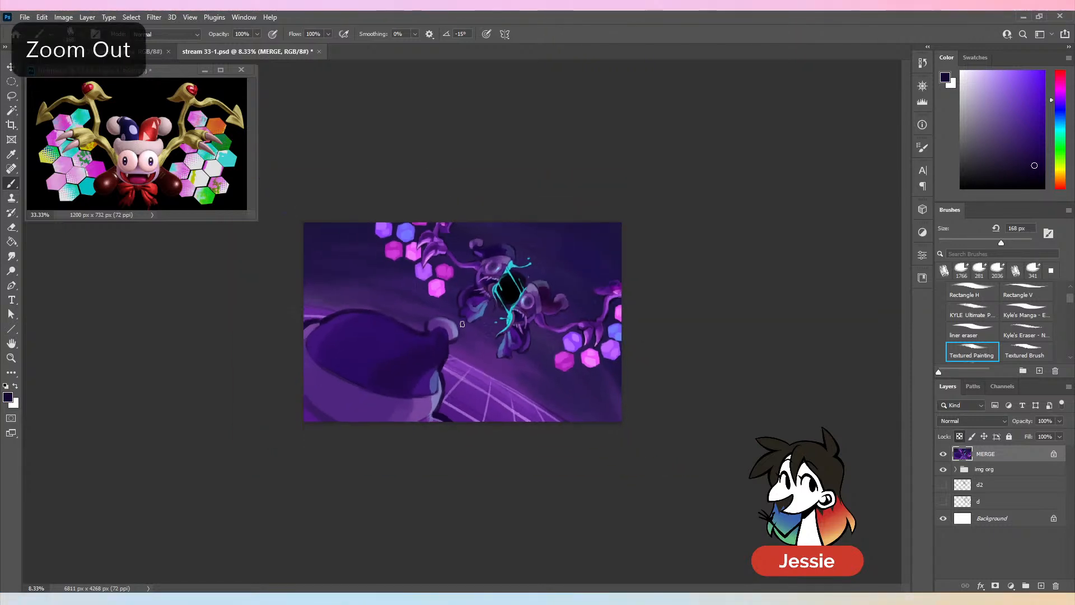
pyautogui.hotkey('ctrl', 's')
pyautogui.hotkey('ctrl', '+')
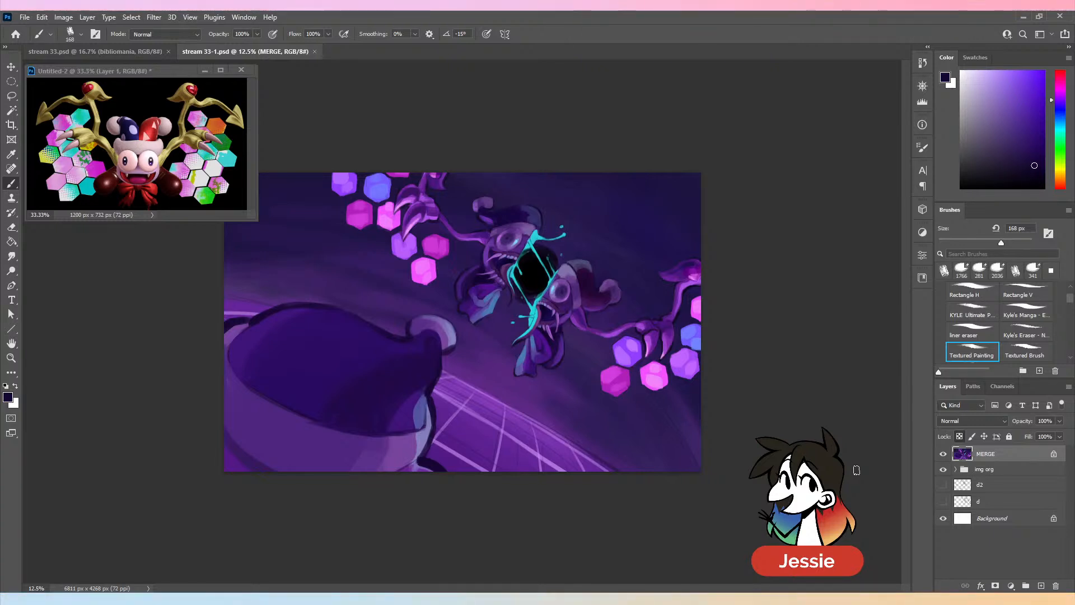
# - Sample the floor grid's purple, lighten it, and test a stroke on the grid with a 120 px brush, undoing the stroke
pyautogui.keyDown('alt'); pyautogui.click(463, 452); pyautogui.keyUp('alt')
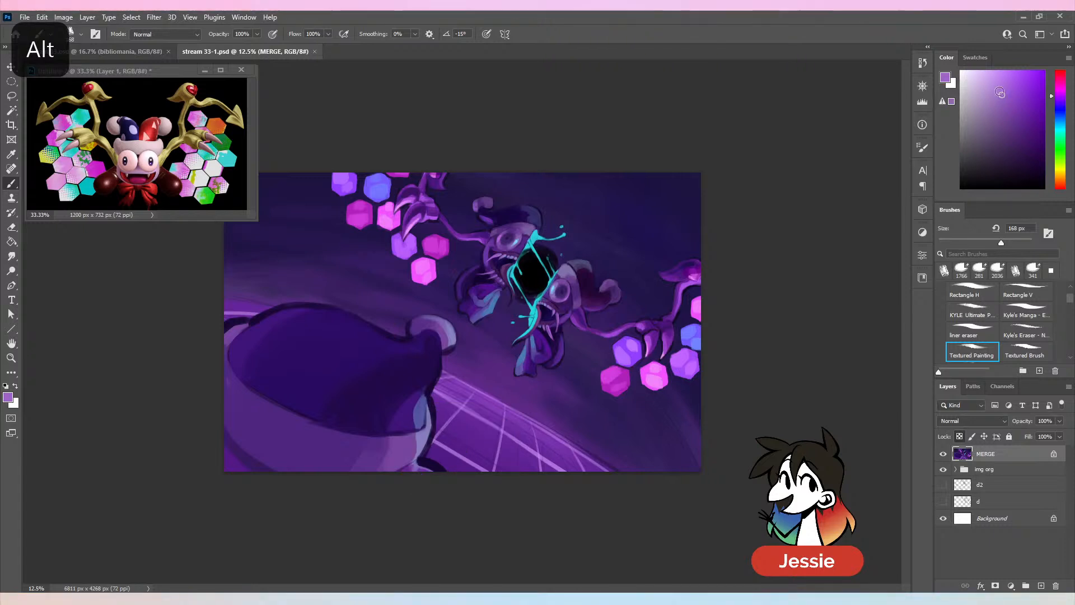
pyautogui.click(994, 77)
pyautogui.click(1063, 94)
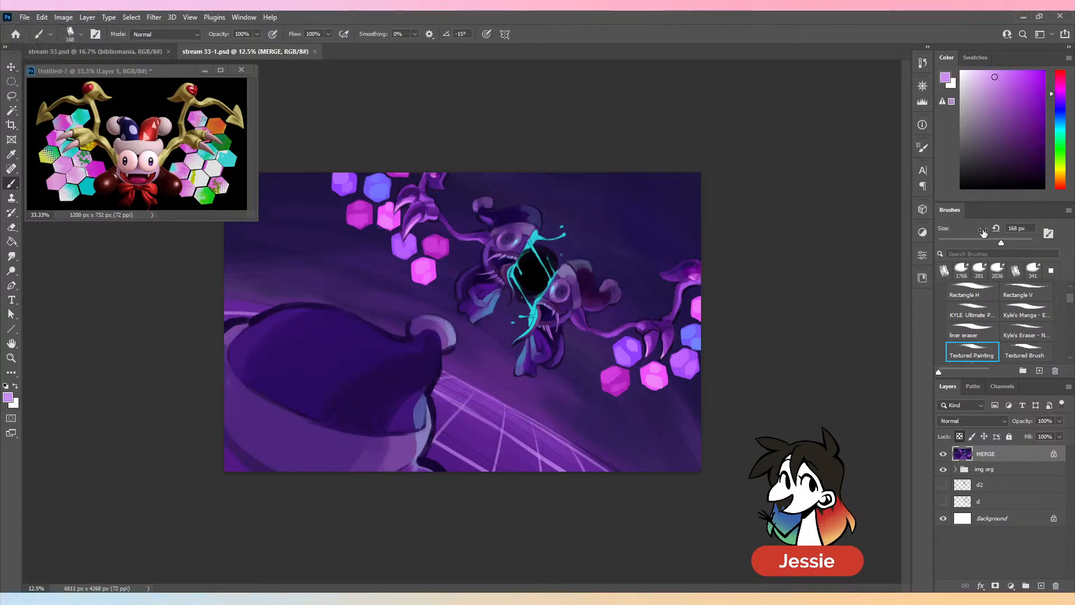
pyautogui.click(990, 242)
pyautogui.moveTo(466, 403); pyautogui.dragTo(446, 423)
pyautogui.hotkey('ctrl', 'z')
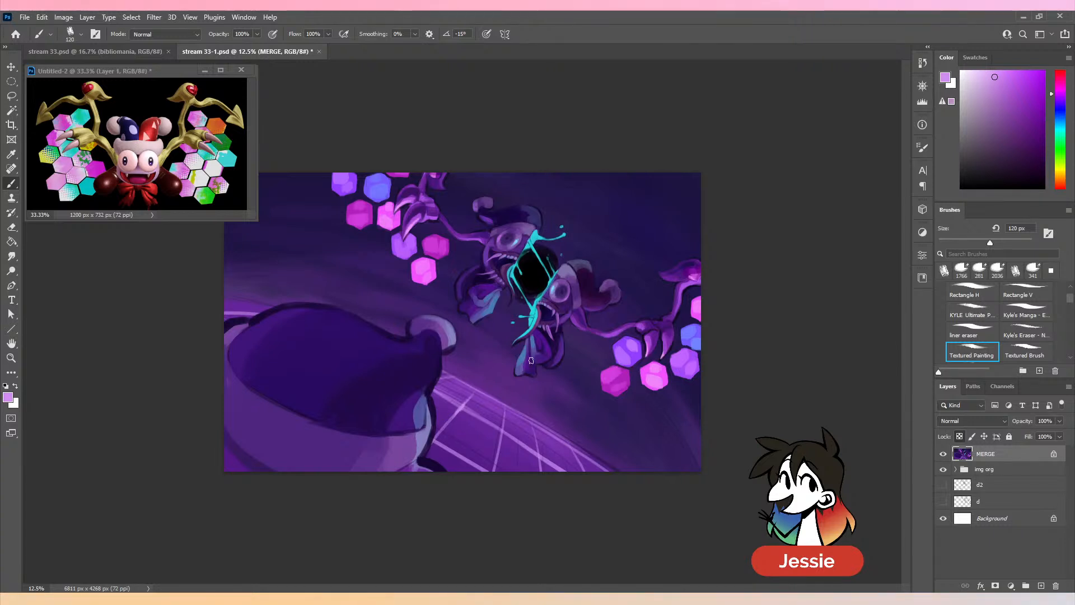
# - Repaint the floor grid lines beside the foreground hat in a brighter, more saturated purple at 120 px, undoing stray strokes
pyautogui.click(1008, 71)
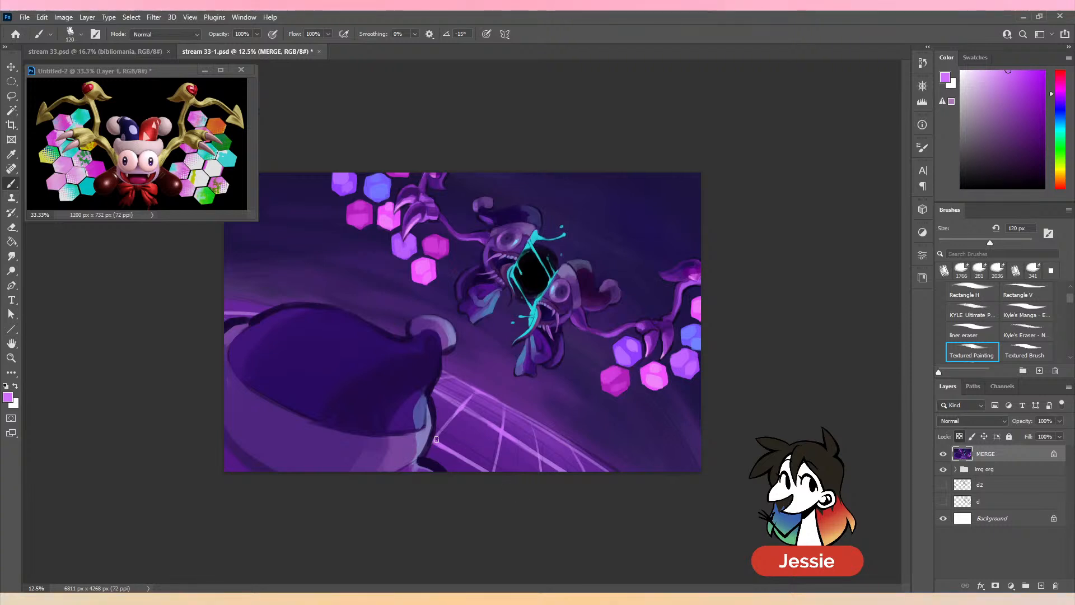
pyautogui.hotkey('ctrl', 'z')
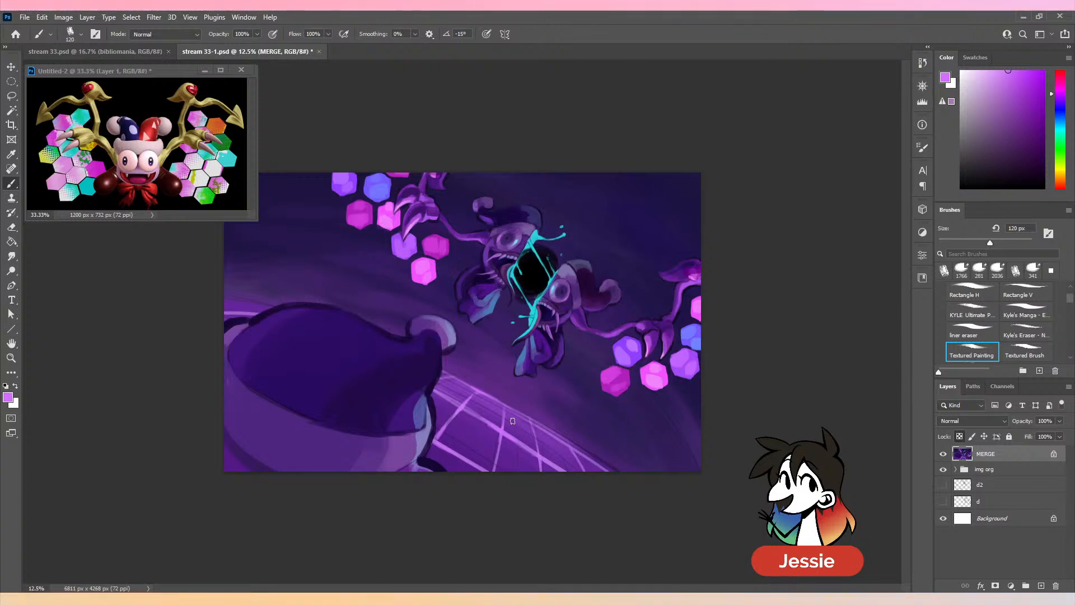
pyautogui.hotkey('ctrl', 'z')
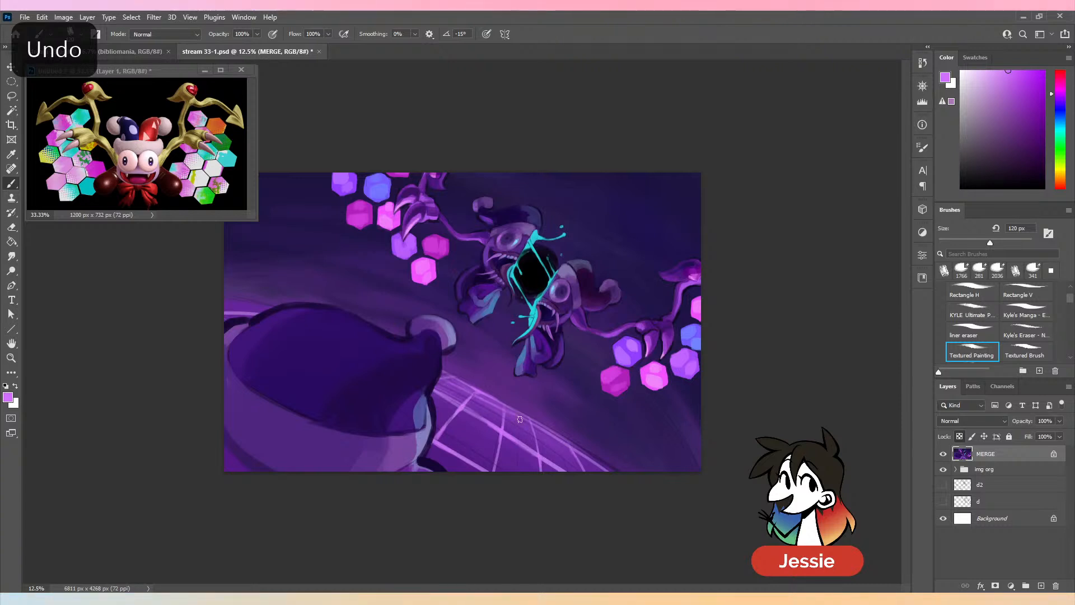
pyautogui.hotkey('ctrl', 'z')
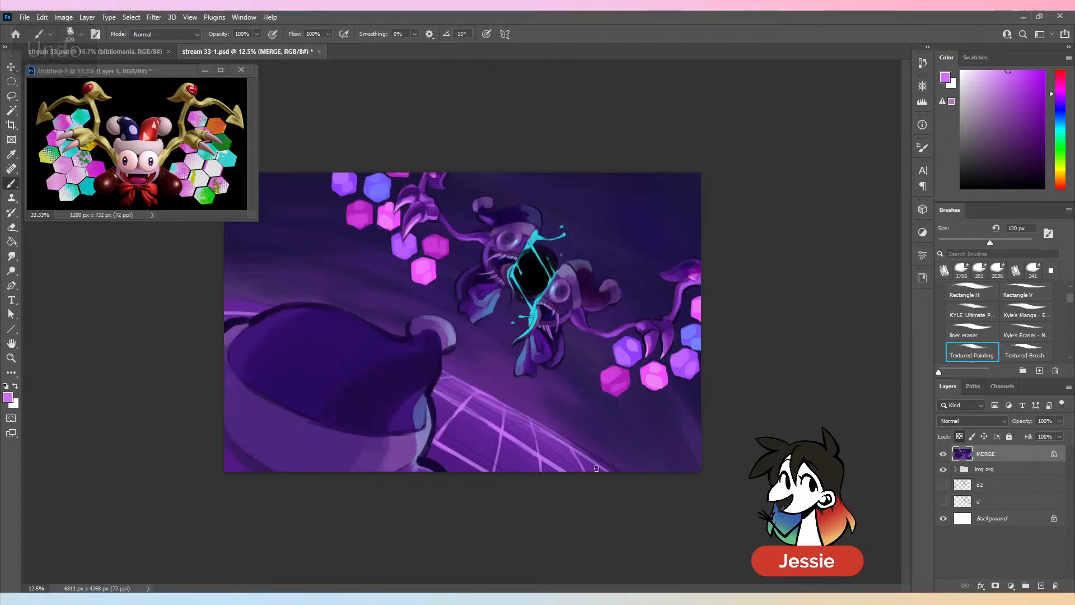
pyautogui.hotkey('ctrl', '-')
pyautogui.hotkey('ctrl', 'z')
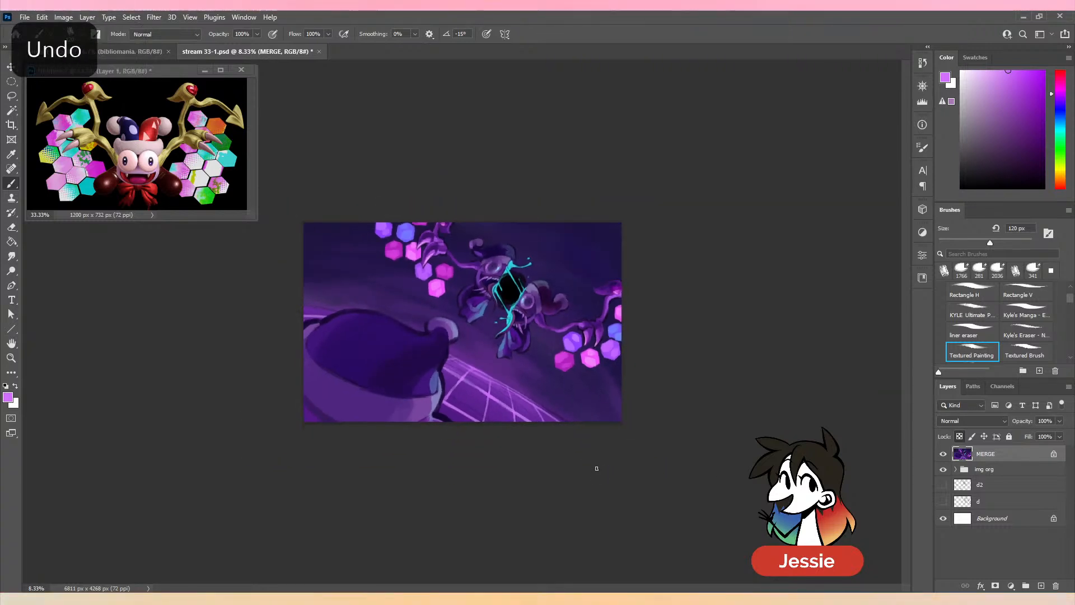
# - Check the whole painting at closer and wider views and save the document
pyautogui.hotkey('ctrl', '+')
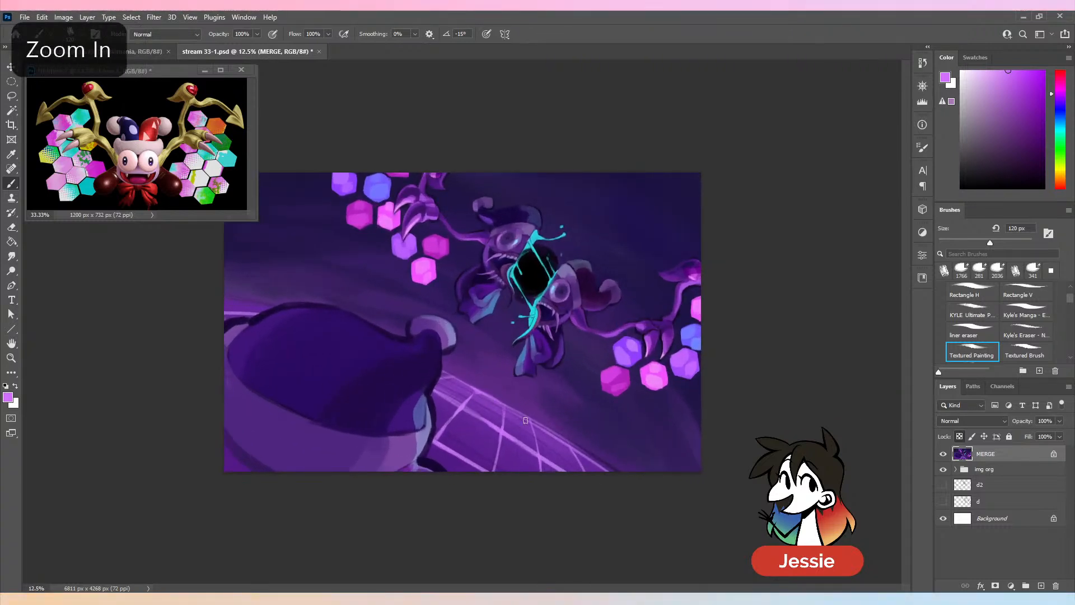
pyautogui.hotkey('ctrl', '-')
pyautogui.hotkey('ctrl', 's')
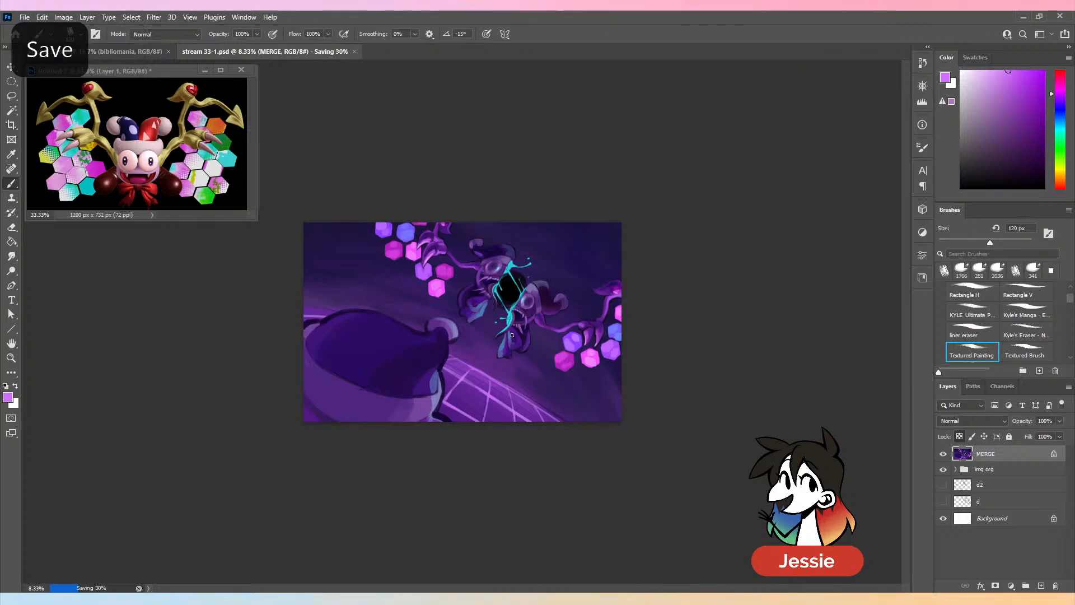
pyautogui.hotkey('ctrl', '+')
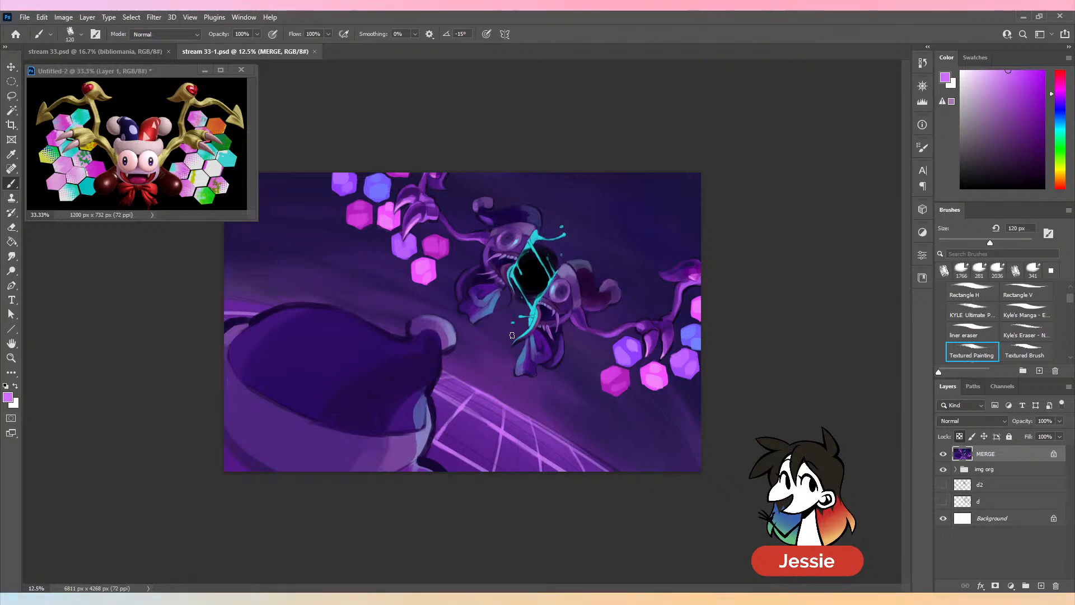
pyautogui.hotkey('ctrl', '+')
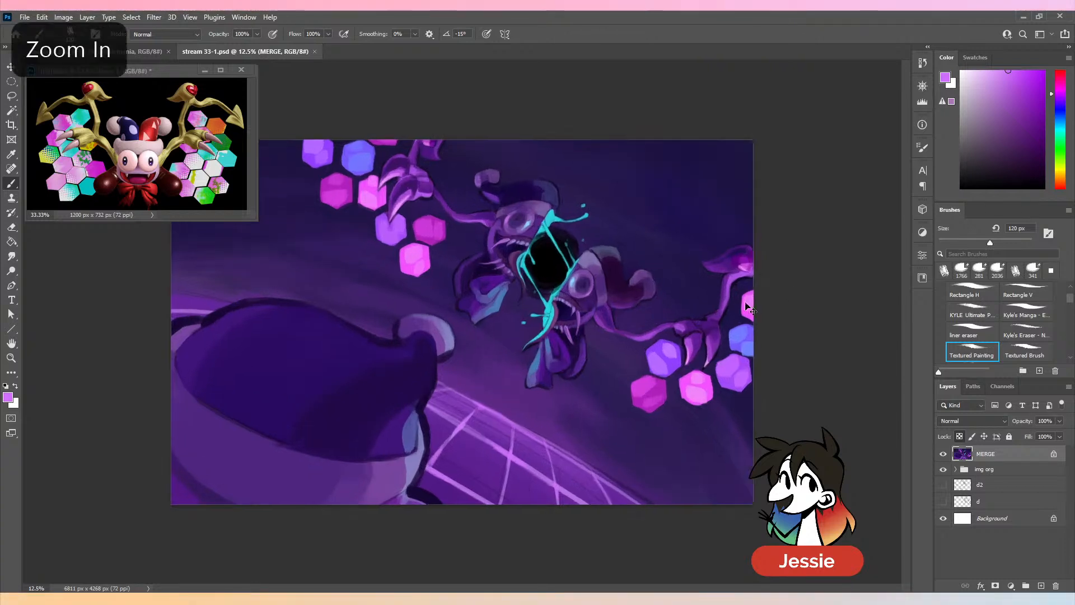
pyautogui.hotkey('ctrl', 's')
pyautogui.hotkey('ctrl', '-')
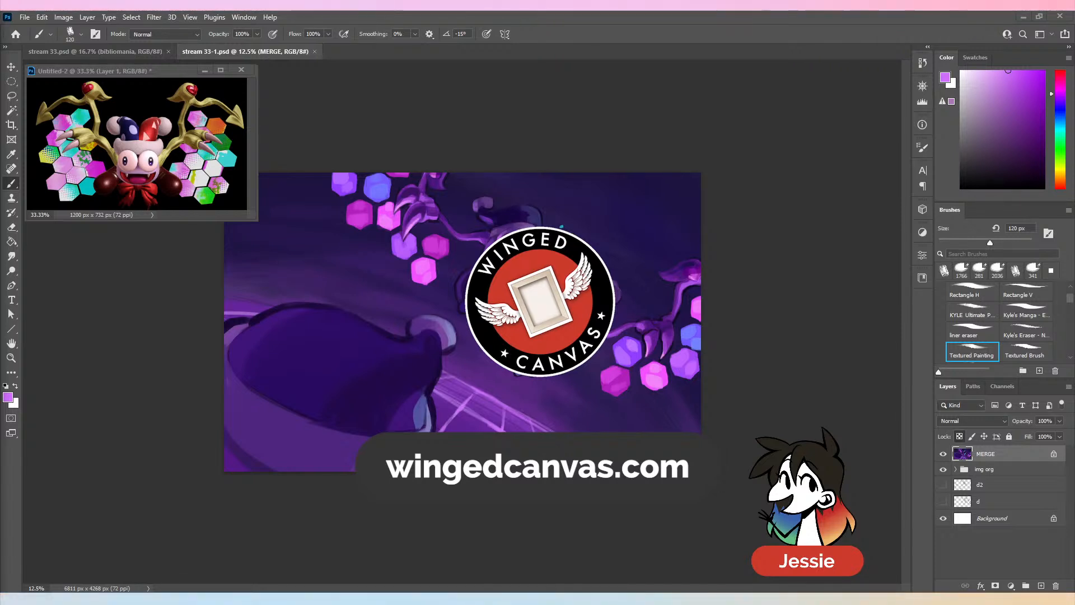
# - View the unity and harmony notes in stream 33.psd and return to the painting in stream 33-1.psd
pyautogui.click(123, 52)
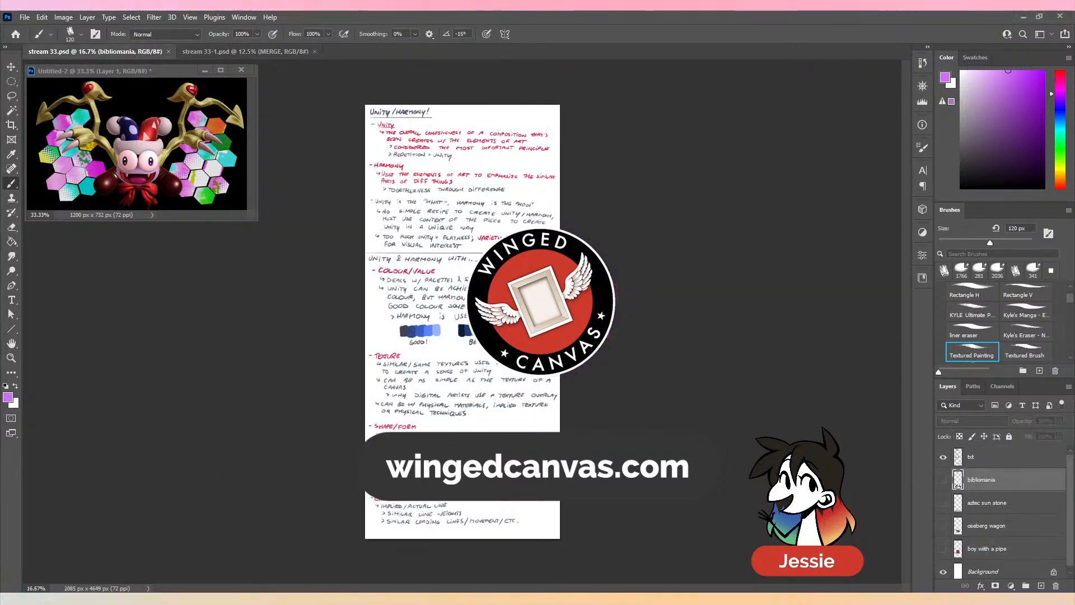
pyautogui.click(261, 53)
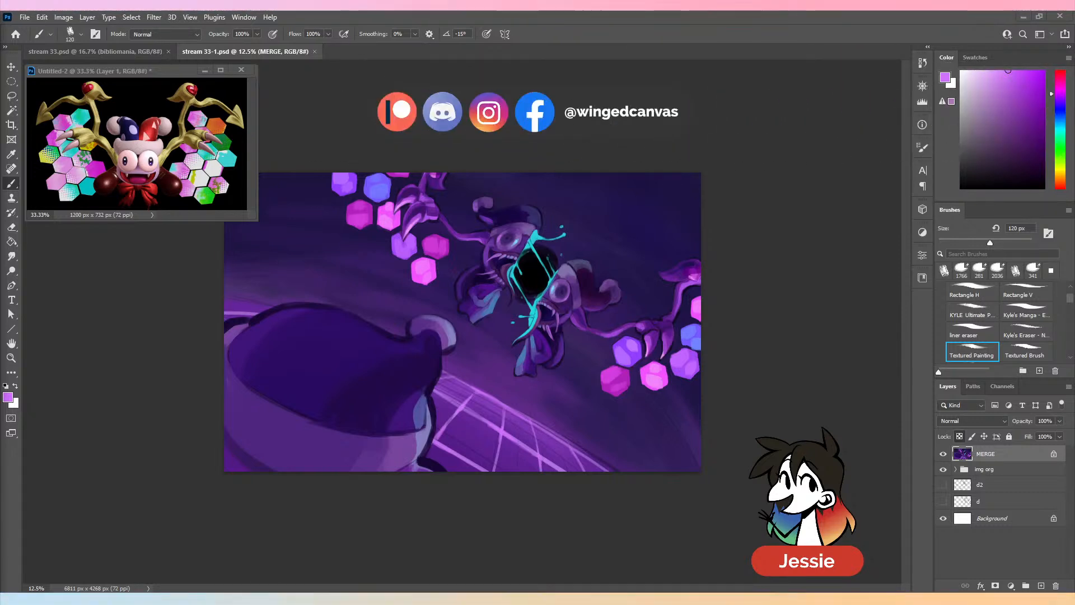
# - Look inside the img org layer group, collapse it again, and save the document
pyautogui.click(954, 474)
pyautogui.click(955, 469)
pyautogui.click(956, 470)
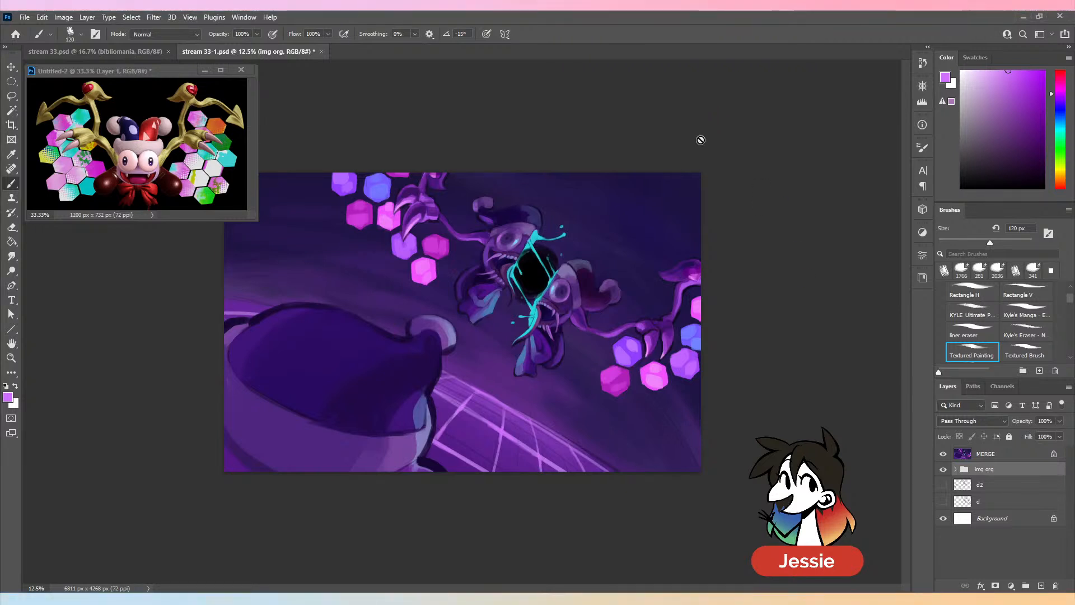
pyautogui.hotkey('ctrl', 's')
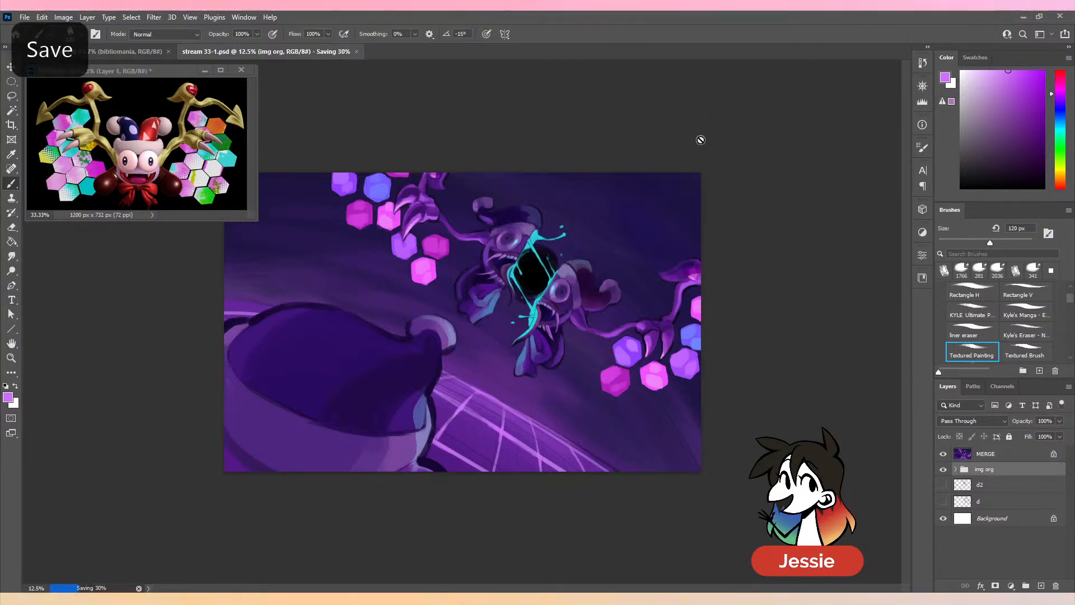